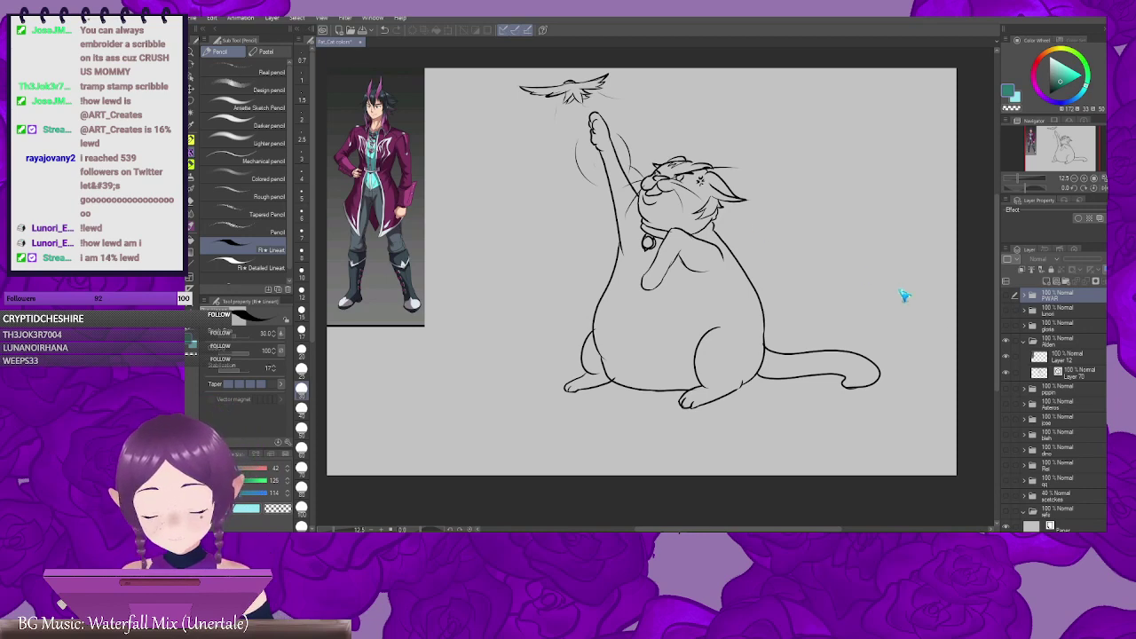
# Step: Add a new raster layer and place it directly below the visible lineart folder
pyautogui.click(1076, 354)
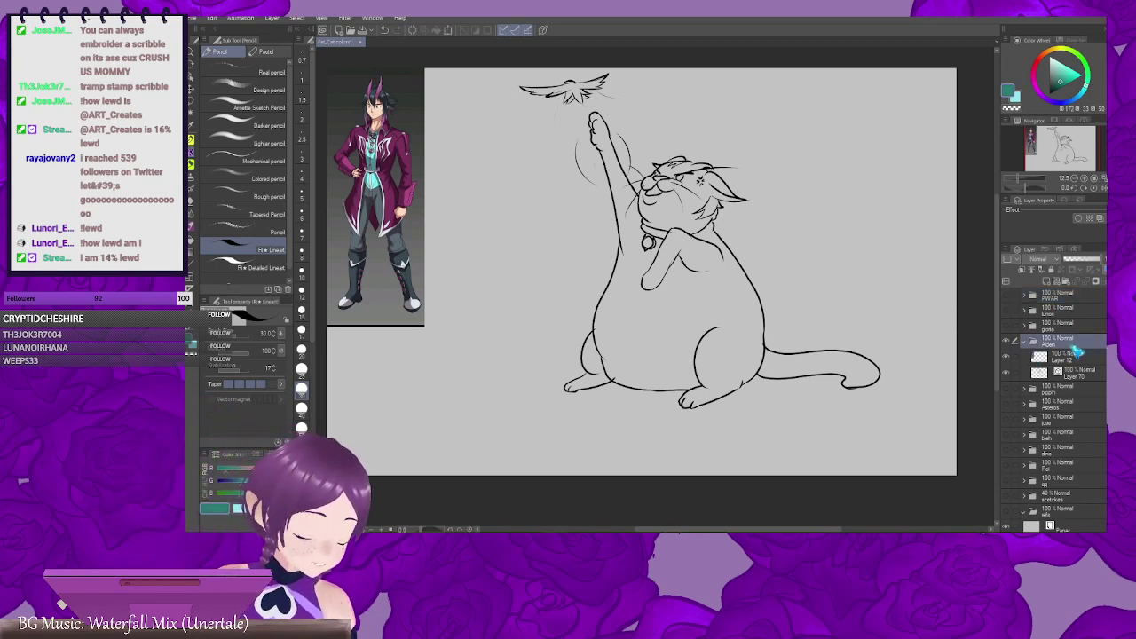
pyautogui.hotkey('ctrl', 'shift', 'n')
pyautogui.moveTo(1076, 359); pyautogui.dragTo(1074, 404)
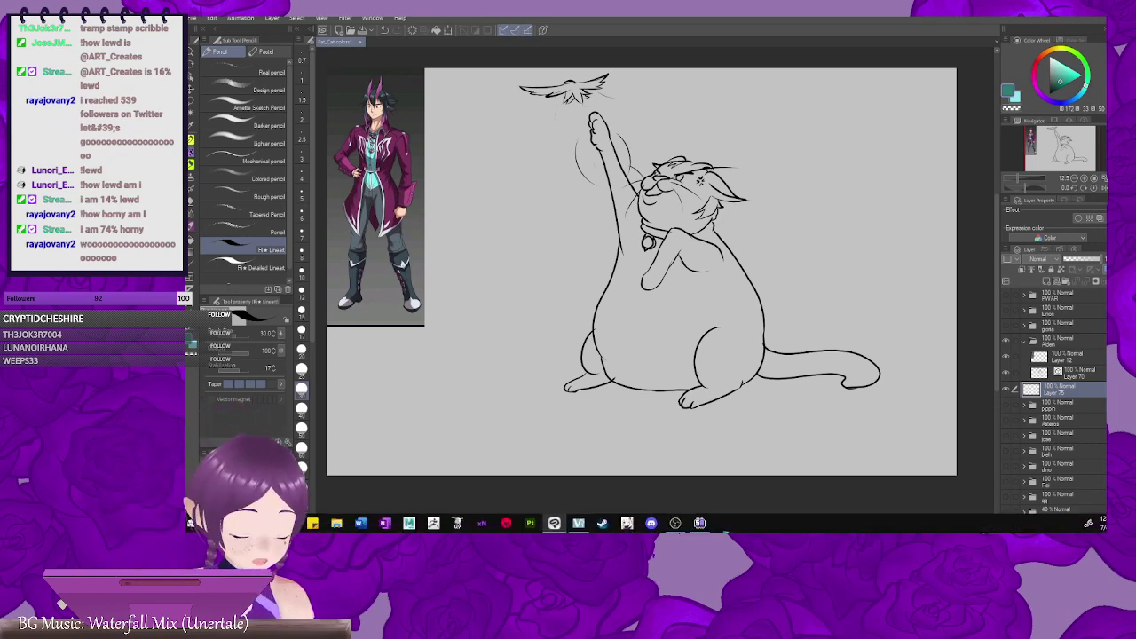
# Step: Switch to Streaming Avatars and try to reposition its window and reduce its height
pyautogui.click(699, 525)
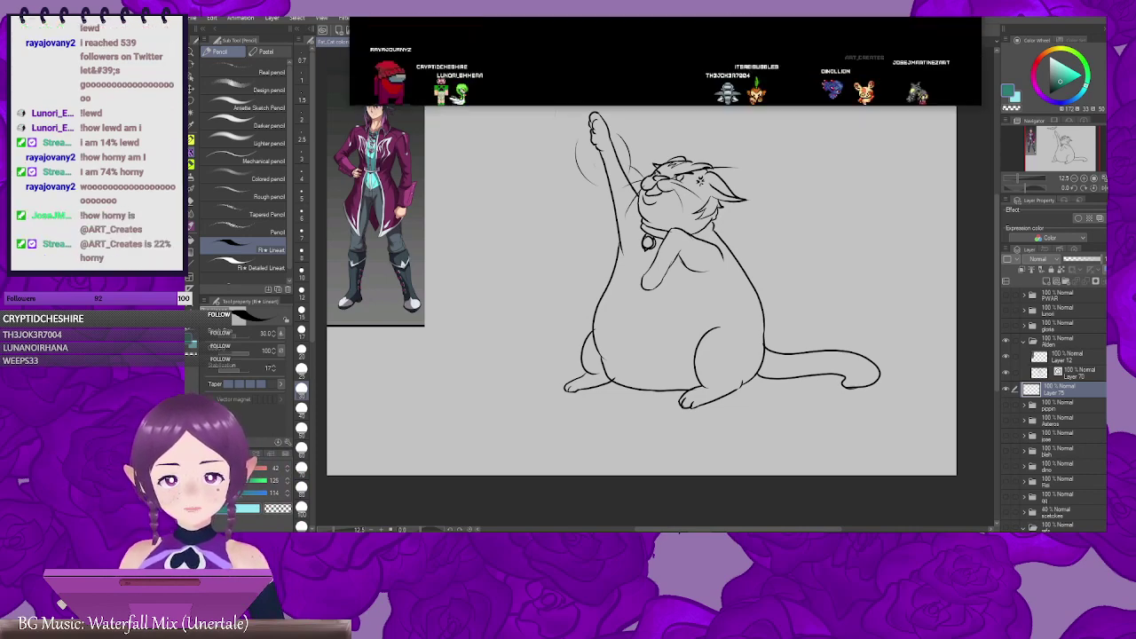
pyautogui.moveTo(710, 17); pyautogui.dragTo(692, 75)
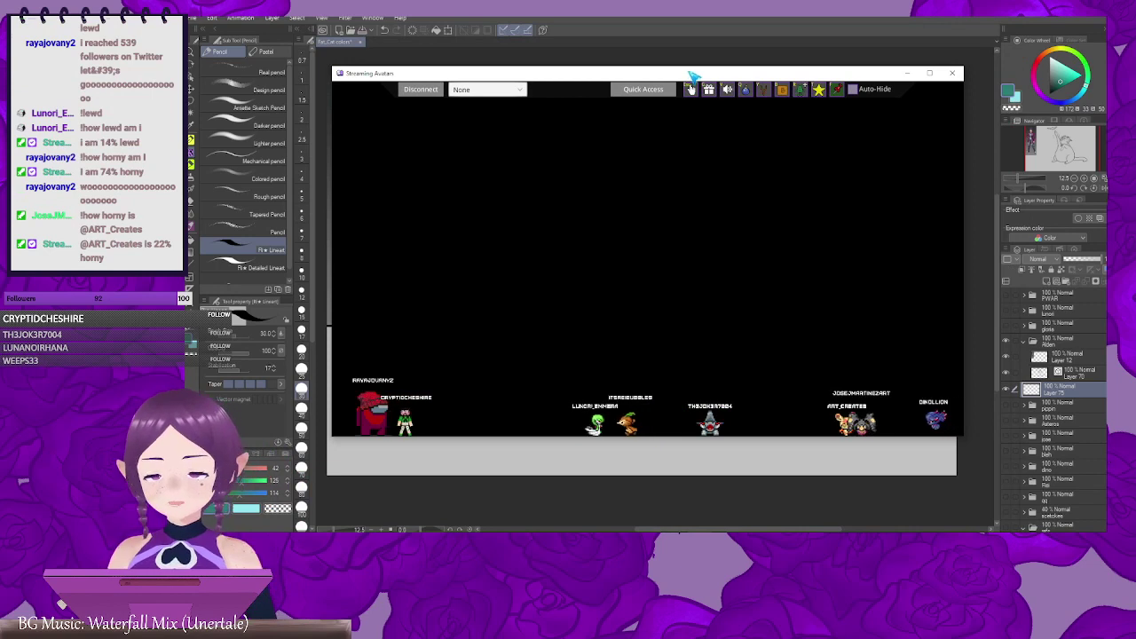
pyautogui.moveTo(690, 74); pyautogui.dragTo(673, 66)
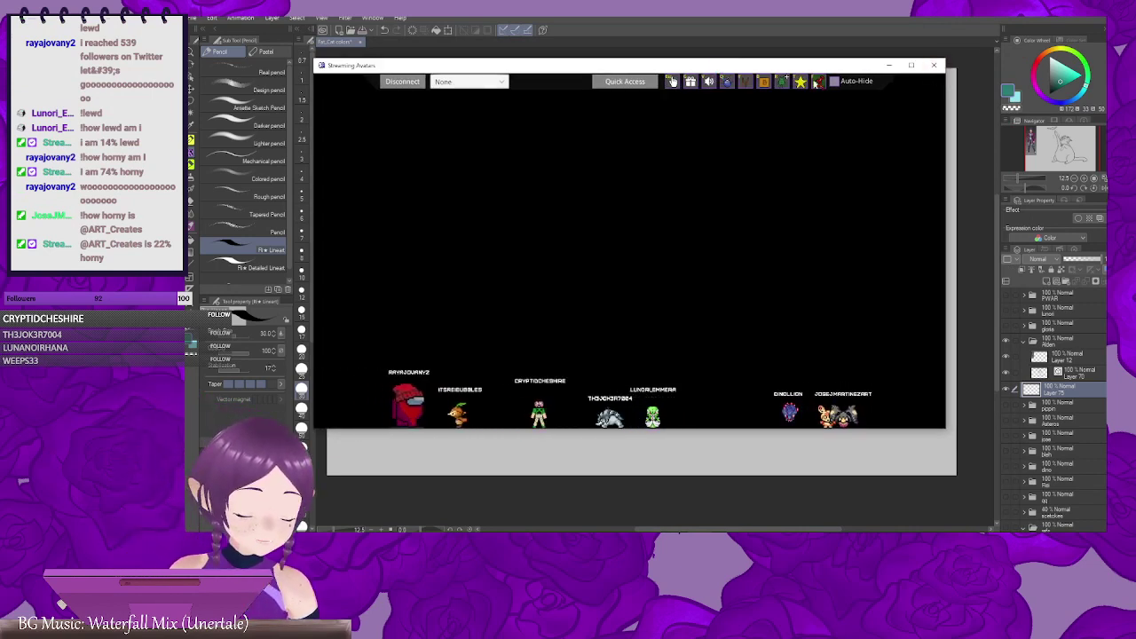
pyautogui.moveTo(706, 63); pyautogui.dragTo(685, 45)
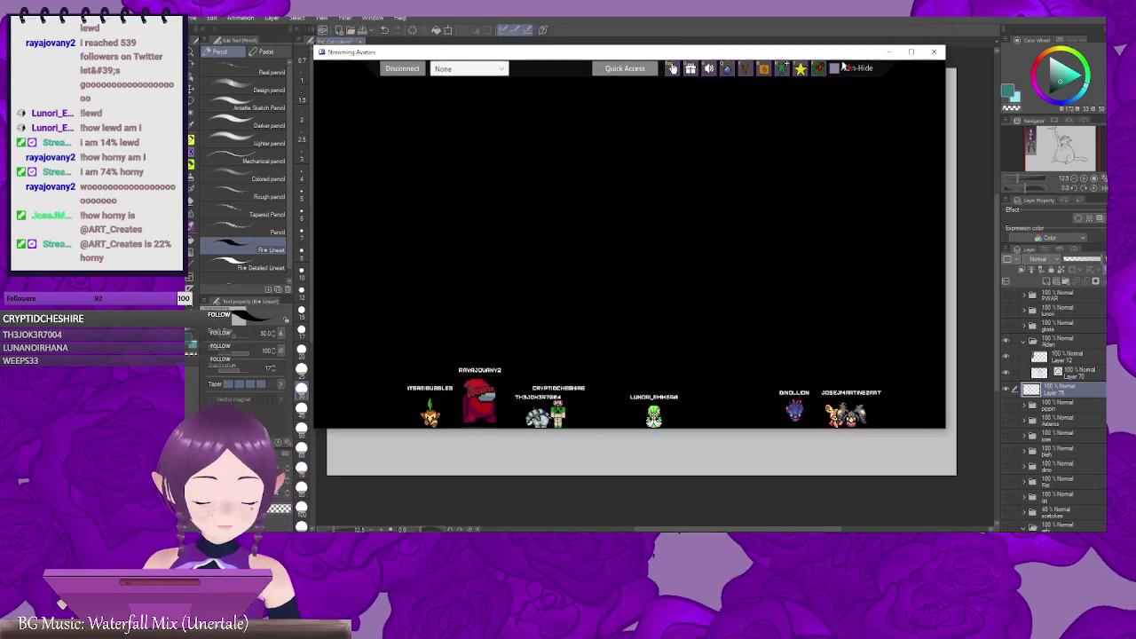
pyautogui.moveTo(822, 55); pyautogui.dragTo(797, 45)
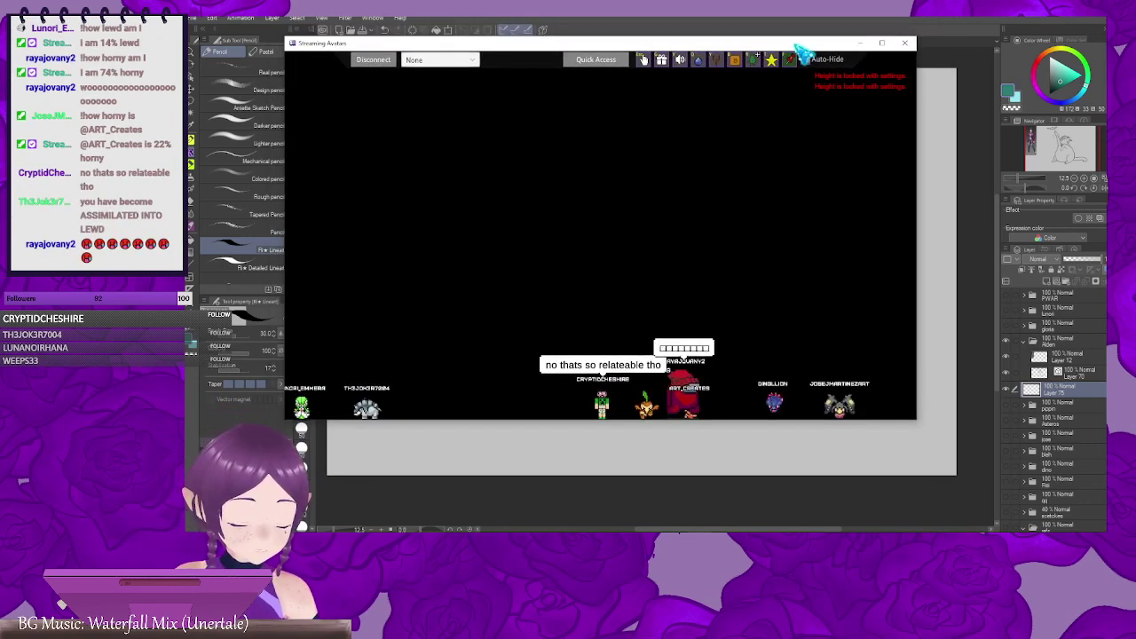
pyautogui.moveTo(881, 419); pyautogui.dragTo(879, 390)
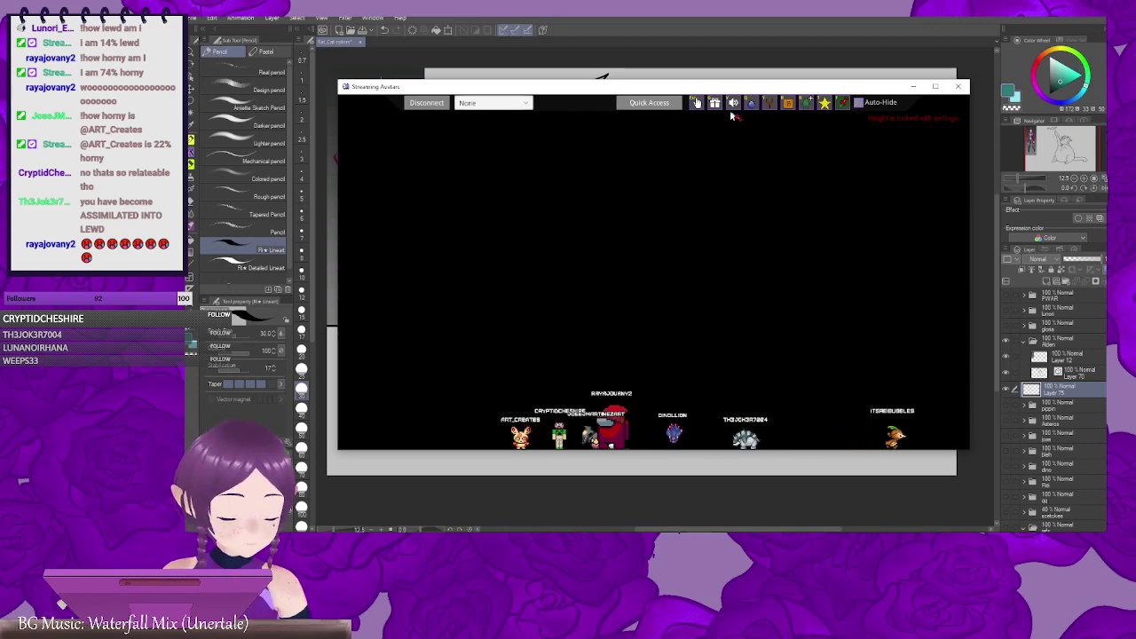
# Step: Disconnect and reconnect the avatar session in Streaming Avatars, and close its window
pyautogui.click(697, 105)
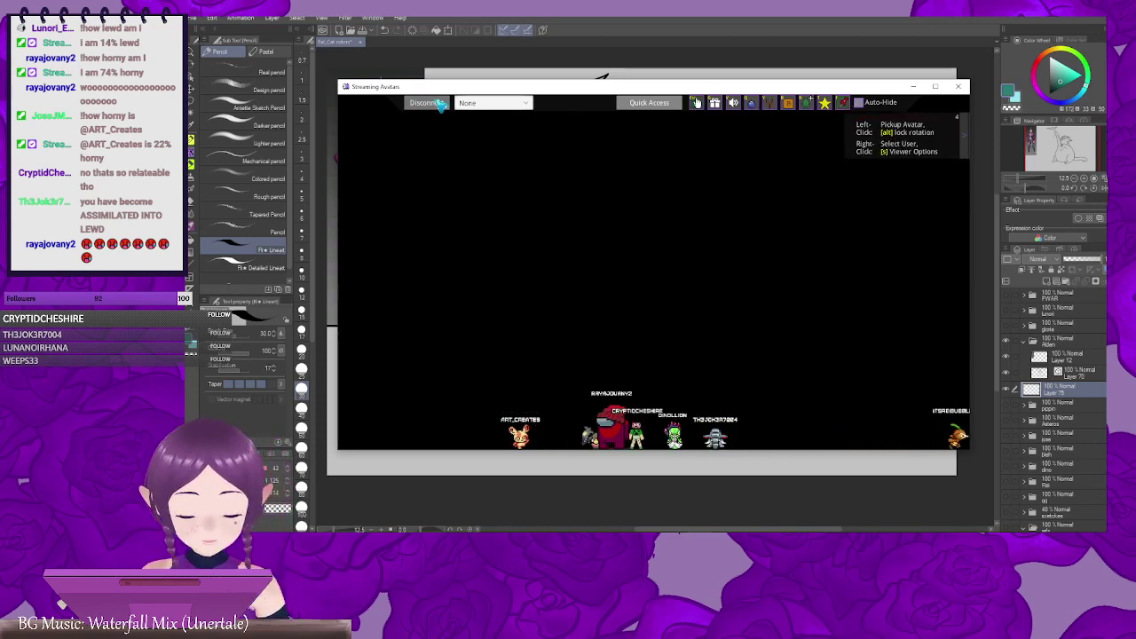
pyautogui.click(440, 103)
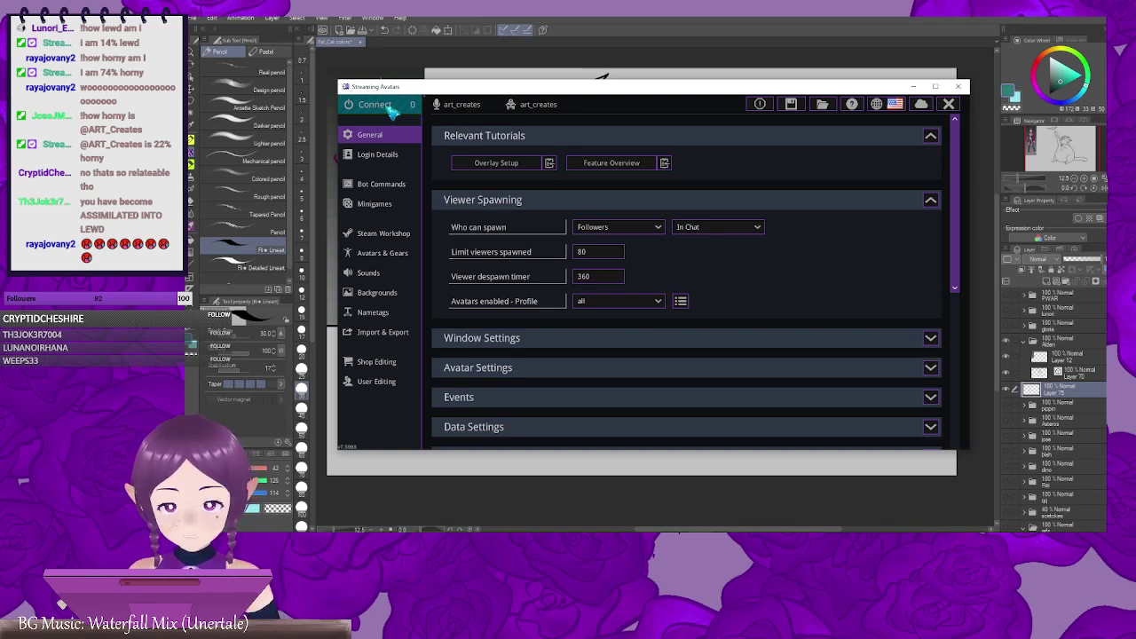
pyautogui.click(374, 105)
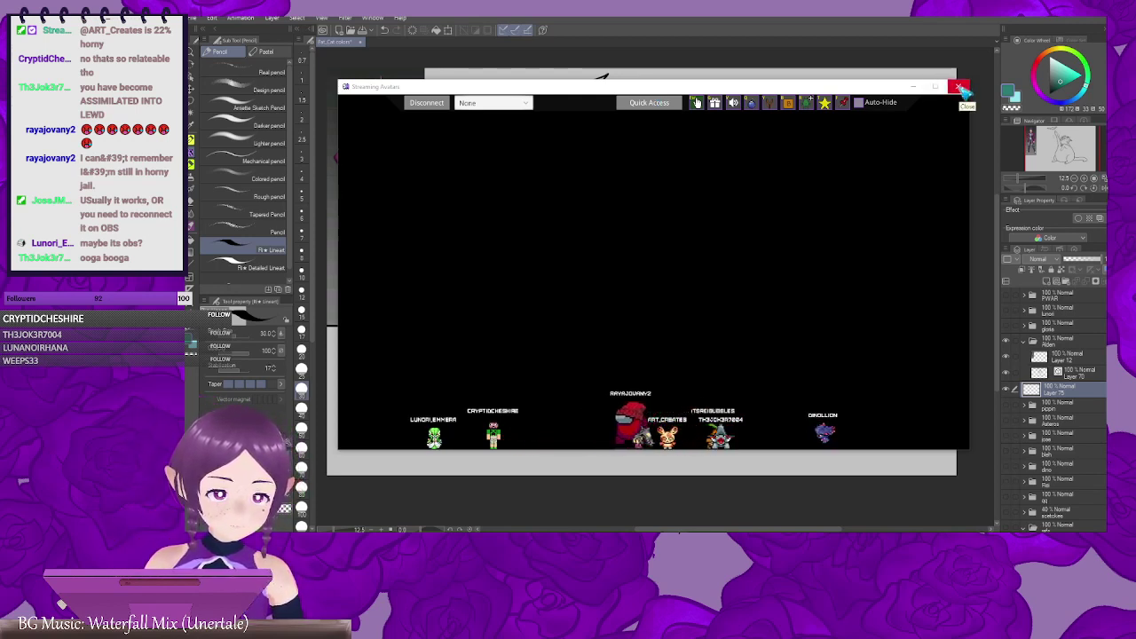
pyautogui.click(963, 91)
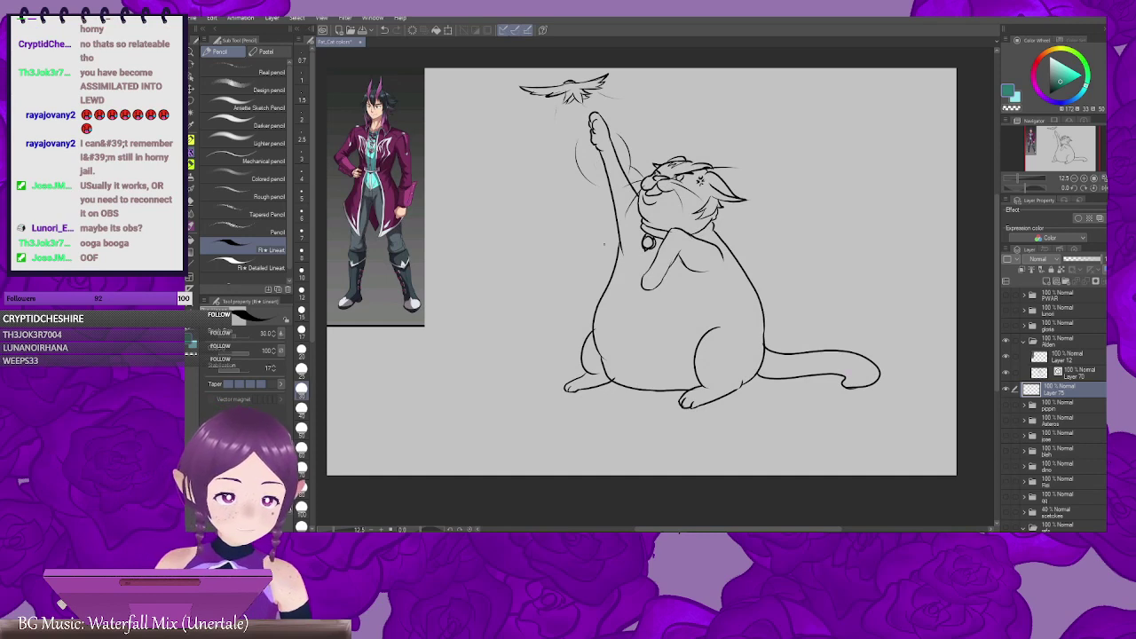
# Step: Move the new layer into the open lineart folder beneath Layer 70, and make Layer 70 active
pyautogui.moveTo(704, 531)
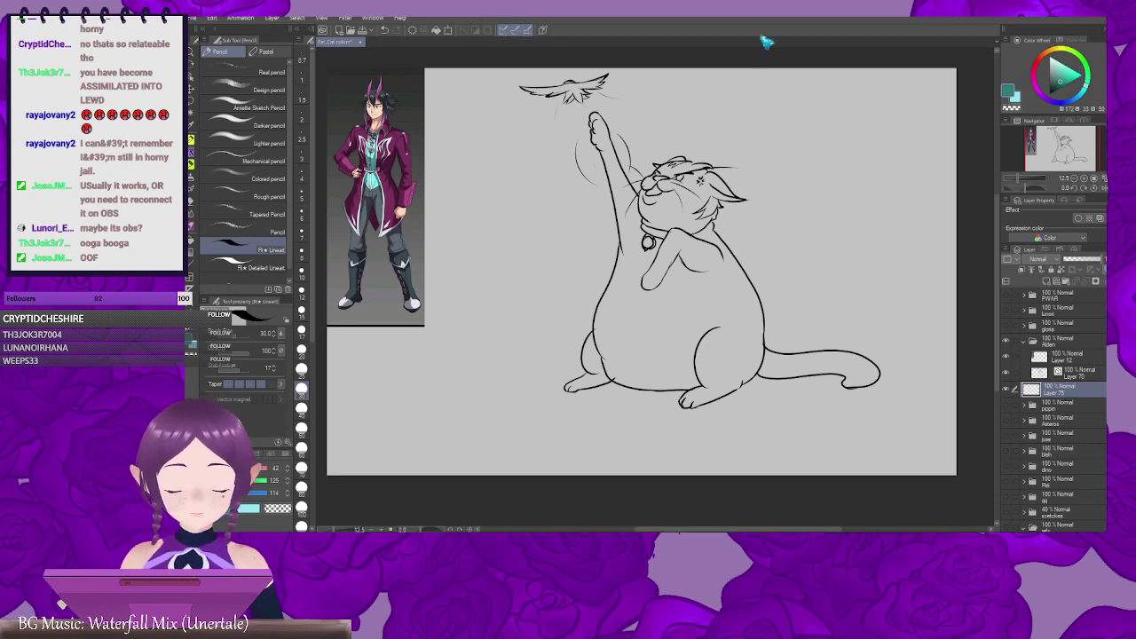
pyautogui.click(1083, 375)
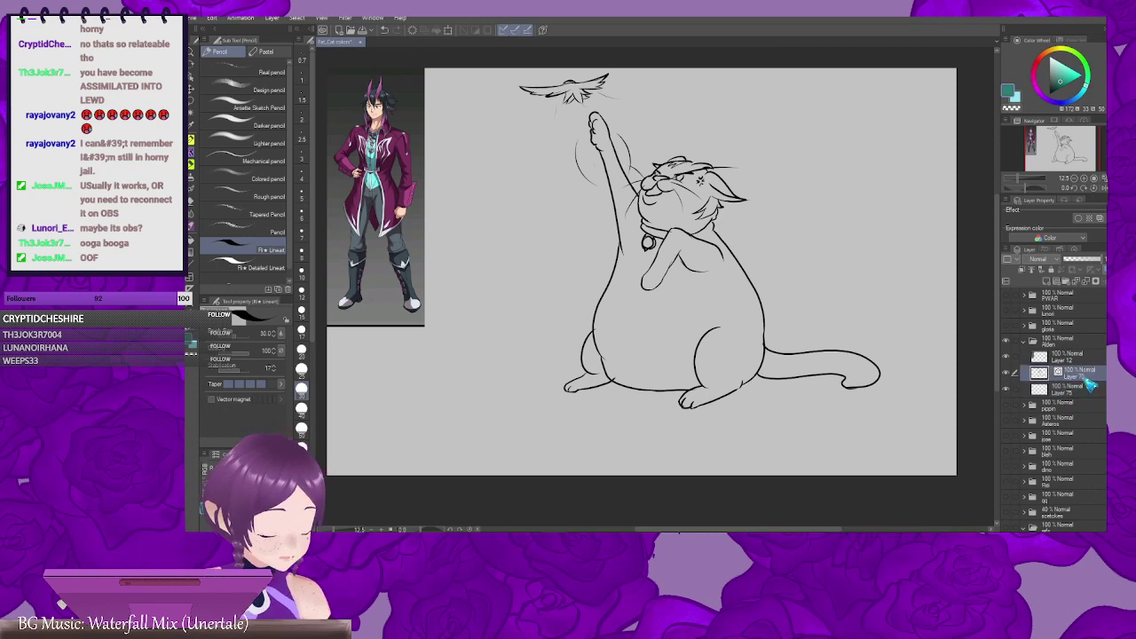
pyautogui.press('w')
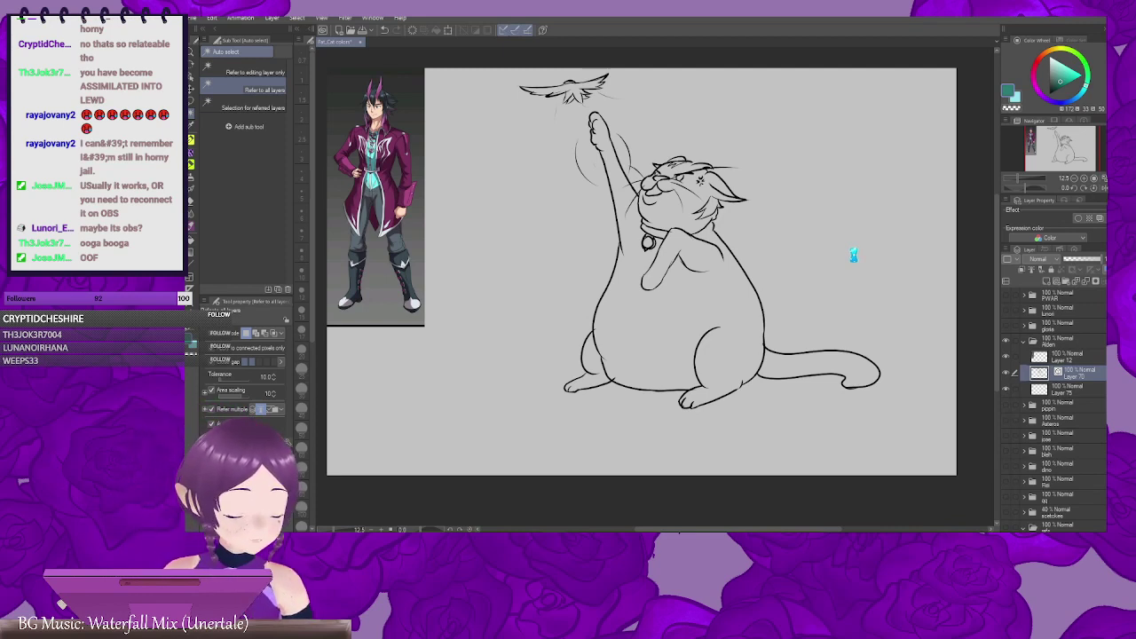
pyautogui.click(853, 255)
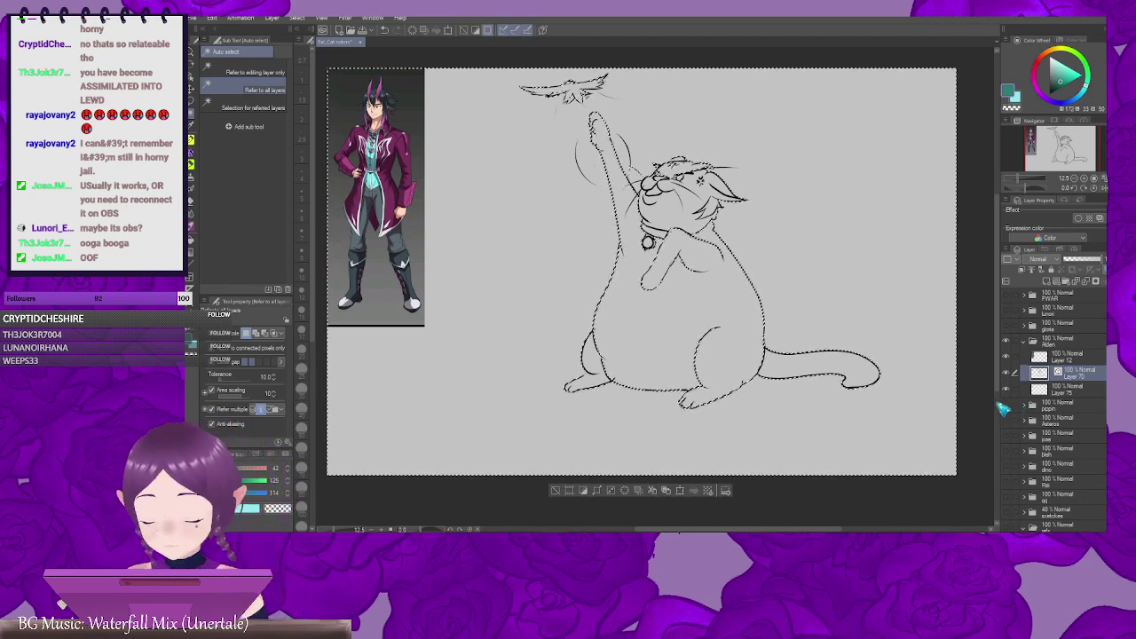
pyautogui.hotkey('ctrl', 'd')
# Step: Make Layer 75 active and sample the maroon of the reference character's coat for the colouring brush
pyautogui.click(1086, 395)
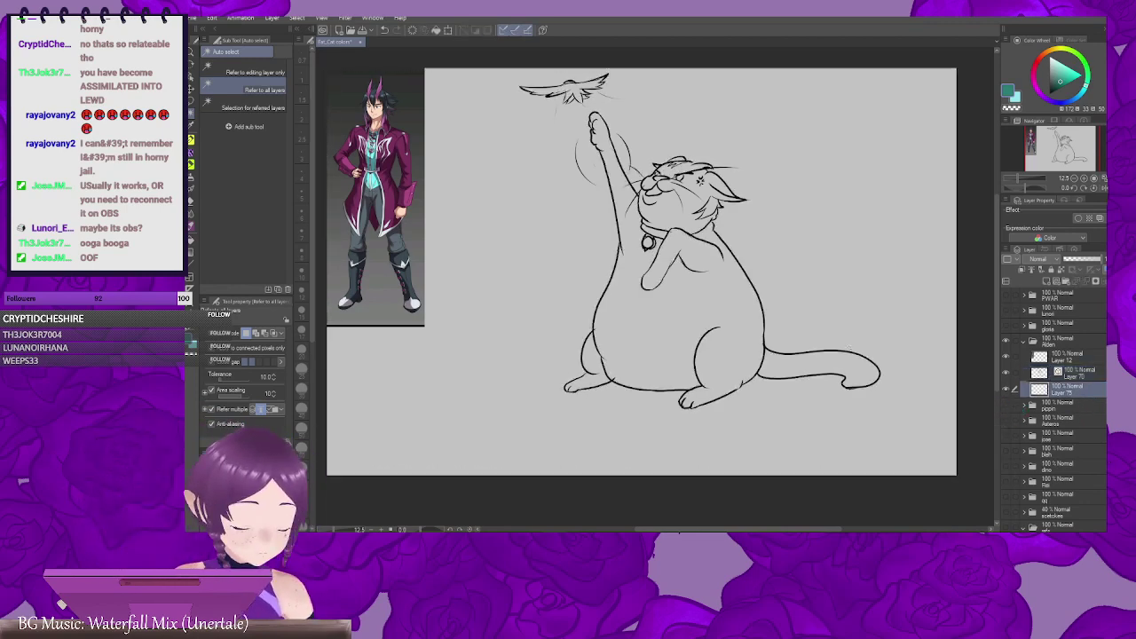
pyautogui.moveTo(465, 236); pyautogui.dragTo(540, 338)
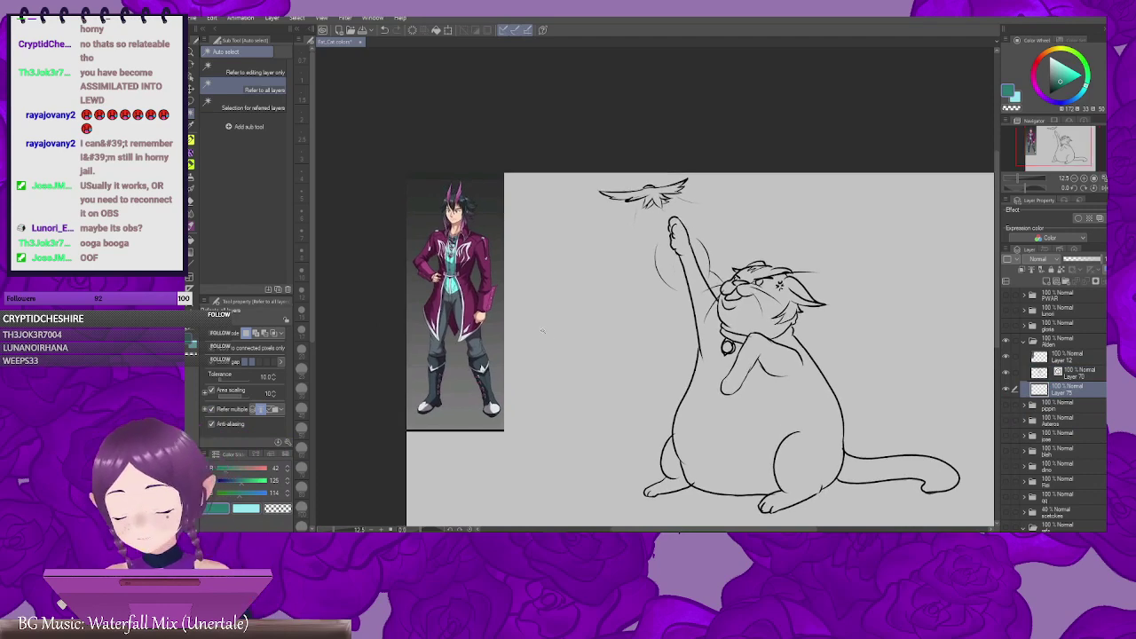
pyautogui.scroll(2, 567, 371)
pyautogui.moveTo(473, 329); pyautogui.dragTo(702, 498)
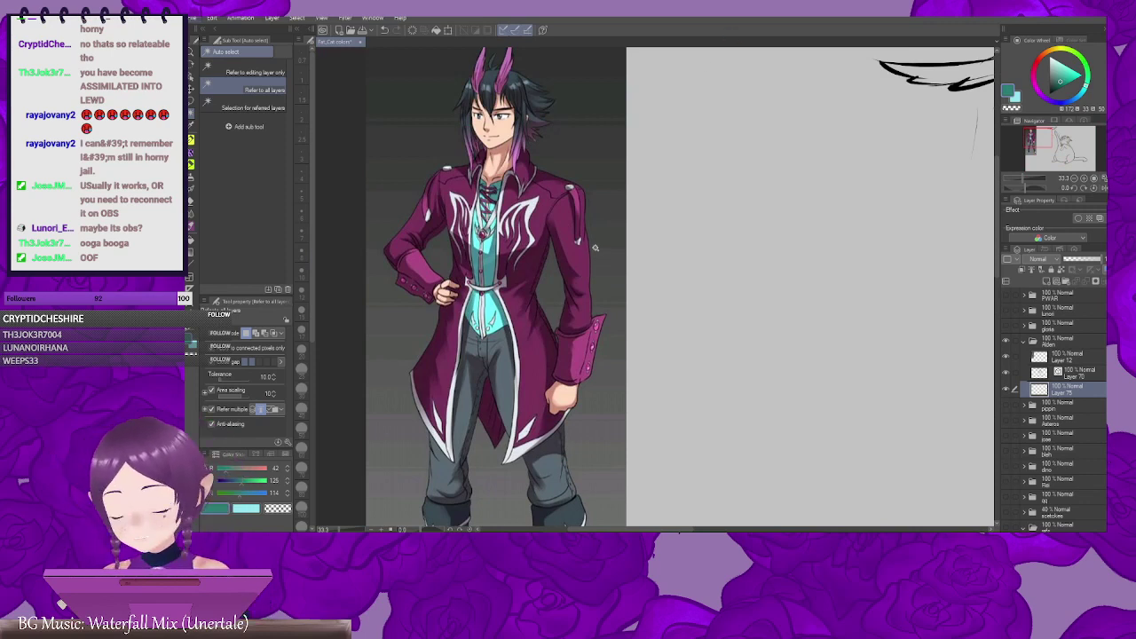
pyautogui.press('b')
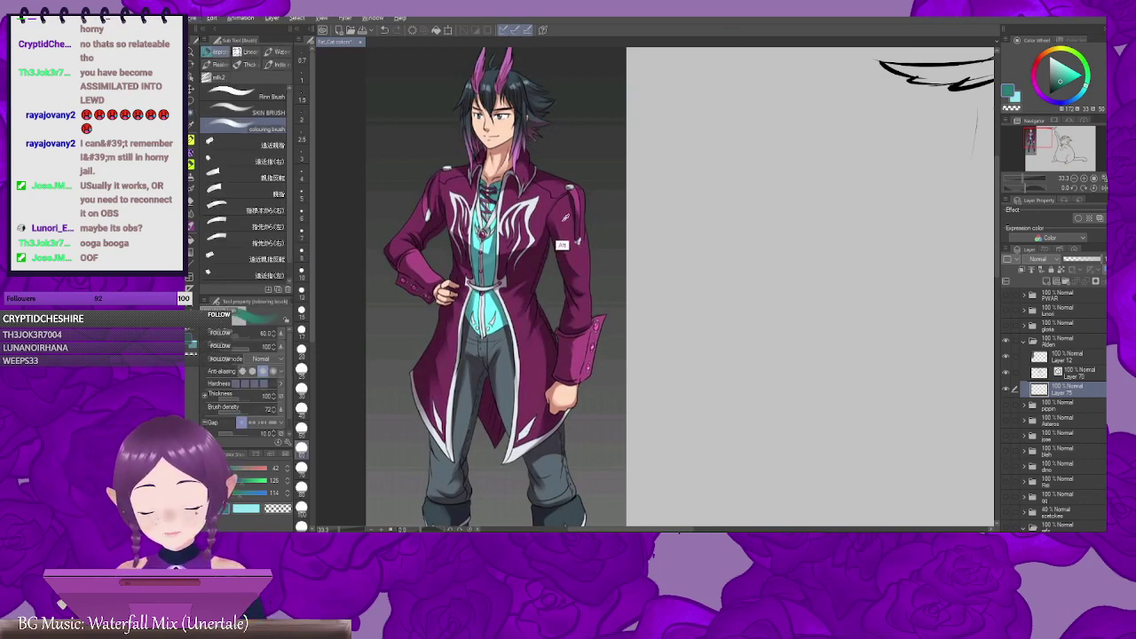
pyautogui.keyDown('alt'); pyautogui.click(563, 247); pyautogui.keyUp('alt')
# Step: Try painting the cat's raised paw in the coat's maroon, and undo the stroke
pyautogui.moveTo(766, 353); pyautogui.dragTo(486, 249)
pyautogui.moveTo(809, 406); pyautogui.dragTo(523, 296)
pyautogui.scroll(5, 826, 349)
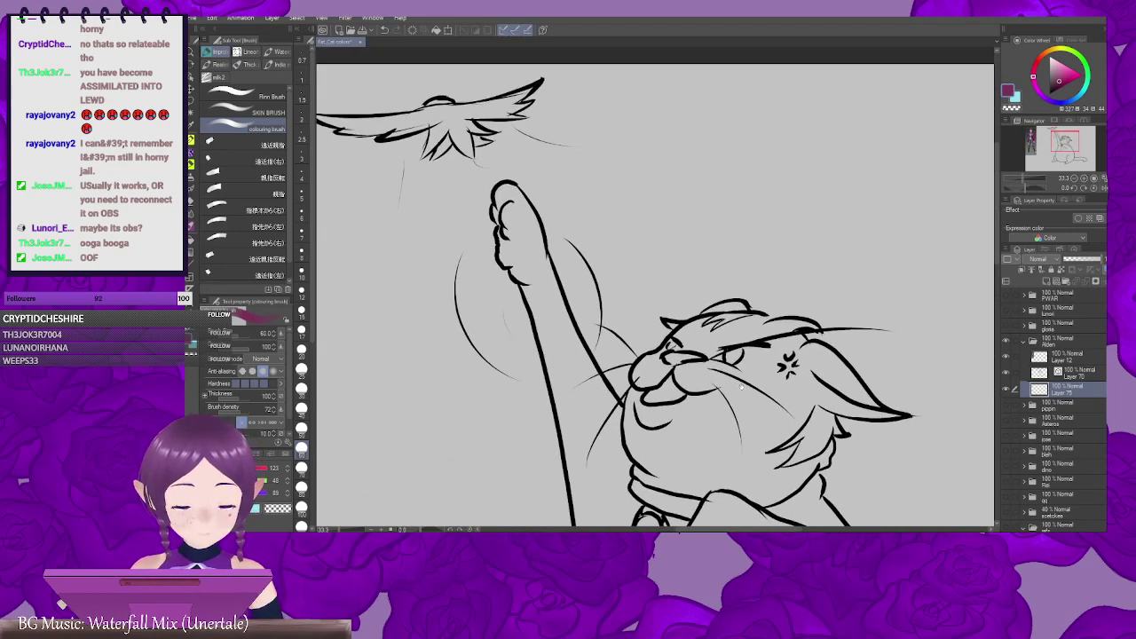
pyautogui.moveTo(509, 206)
pyautogui.mouseDown()
pyautogui.moveTo(511, 238)
pyautogui.moveTo(501, 193)
pyautogui.moveTo(501, 258)
pyautogui.moveTo(508, 200)
pyautogui.moveTo(518, 263)
pyautogui.mouseUp()
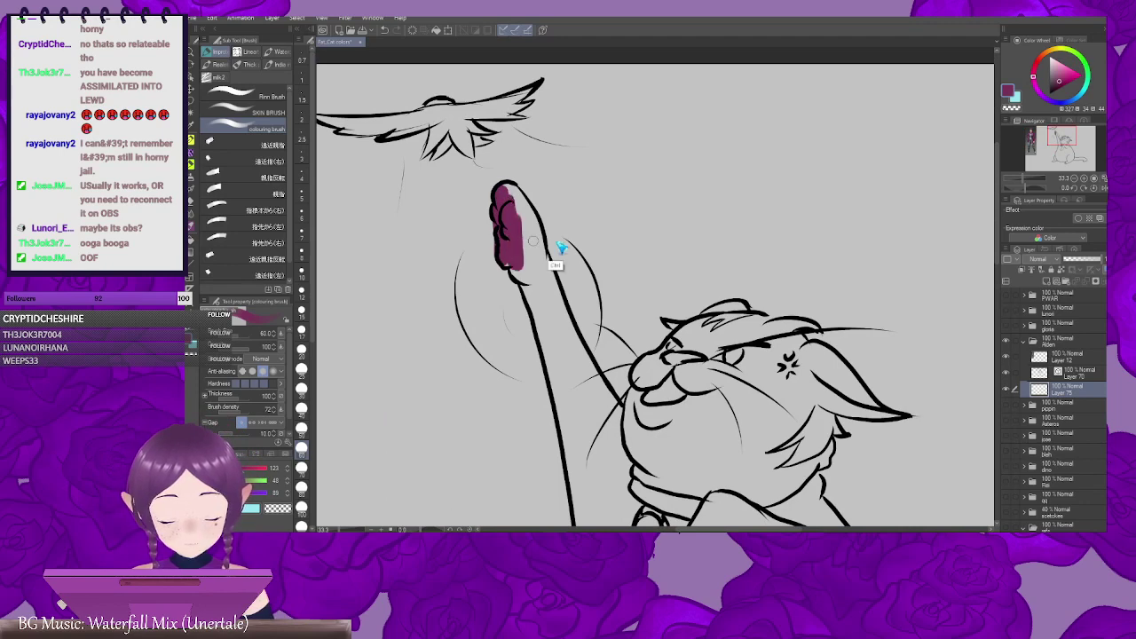
pyautogui.hotkey('ctrl', 'z')
# Step: Sample the dark blue-grey of the reference character's hair as the painting colour
pyautogui.moveTo(365, 345); pyautogui.dragTo(738, 368)
pyautogui.hscroll(-8, 737, 368)
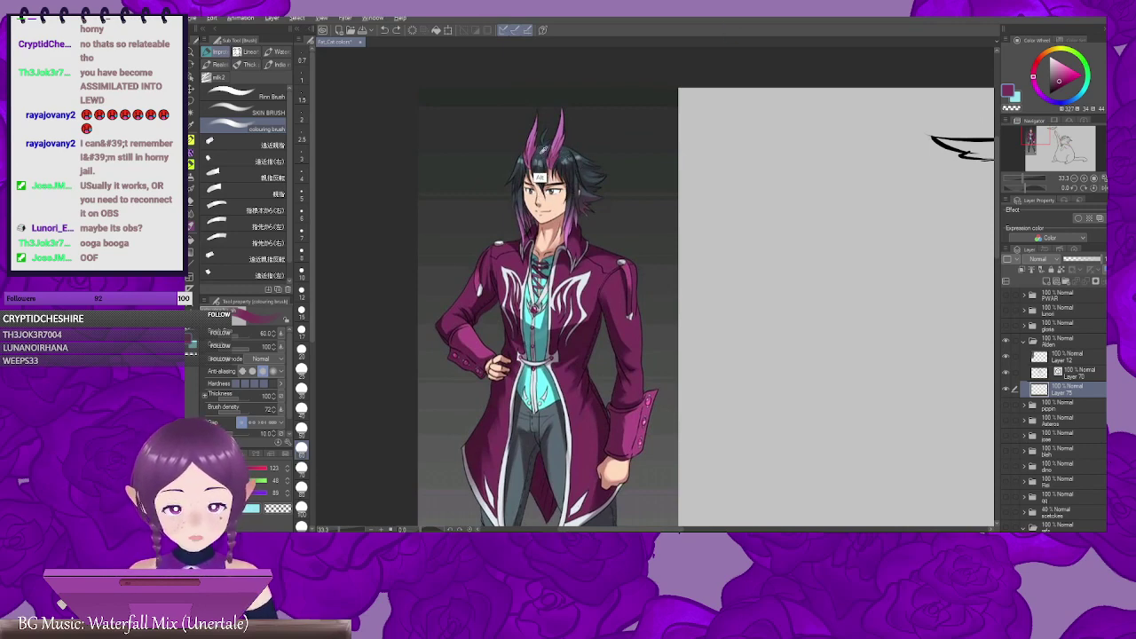
pyautogui.keyDown('alt'); pyautogui.click(546, 178); pyautogui.keyUp('alt')
# Step: Paint dark blue-grey along the cat's chin and throat and the upper edge of its folded foreleg
pyautogui.moveTo(819, 393); pyautogui.dragTo(532, 228)
pyautogui.hscroll(8, 532, 227)
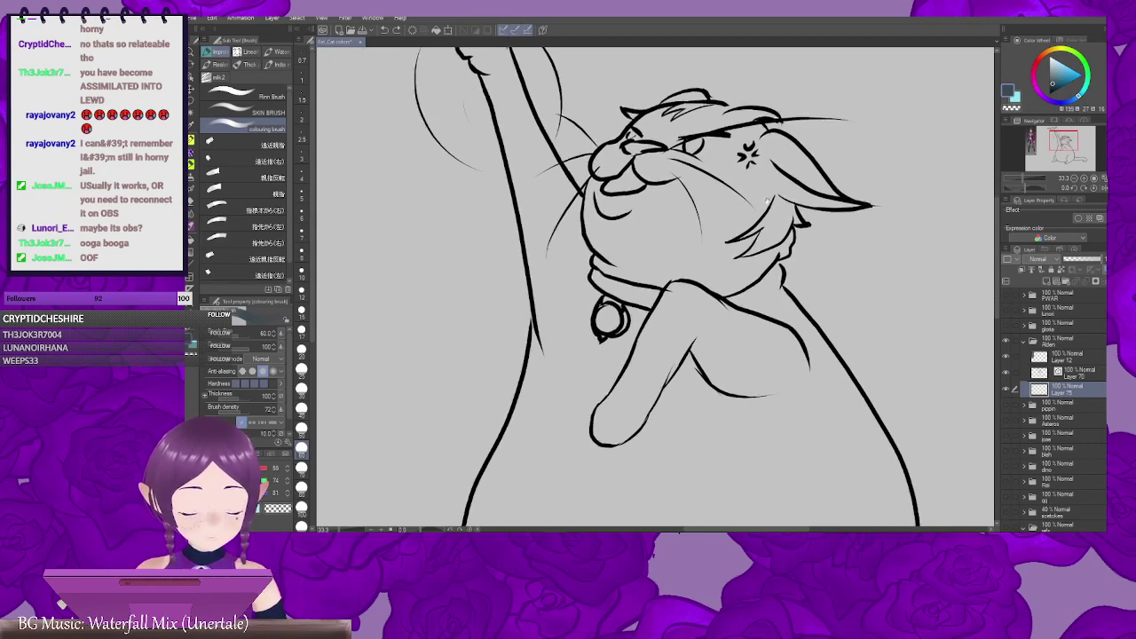
pyautogui.moveTo(592, 176)
pyautogui.mouseDown()
pyautogui.moveTo(604, 266)
pyautogui.moveTo(619, 278)
pyautogui.moveTo(628, 269)
pyautogui.mouseUp()
pyautogui.moveTo(715, 311)
pyautogui.mouseDown()
pyautogui.moveTo(669, 288)
pyautogui.moveTo(739, 276)
pyautogui.mouseUp()
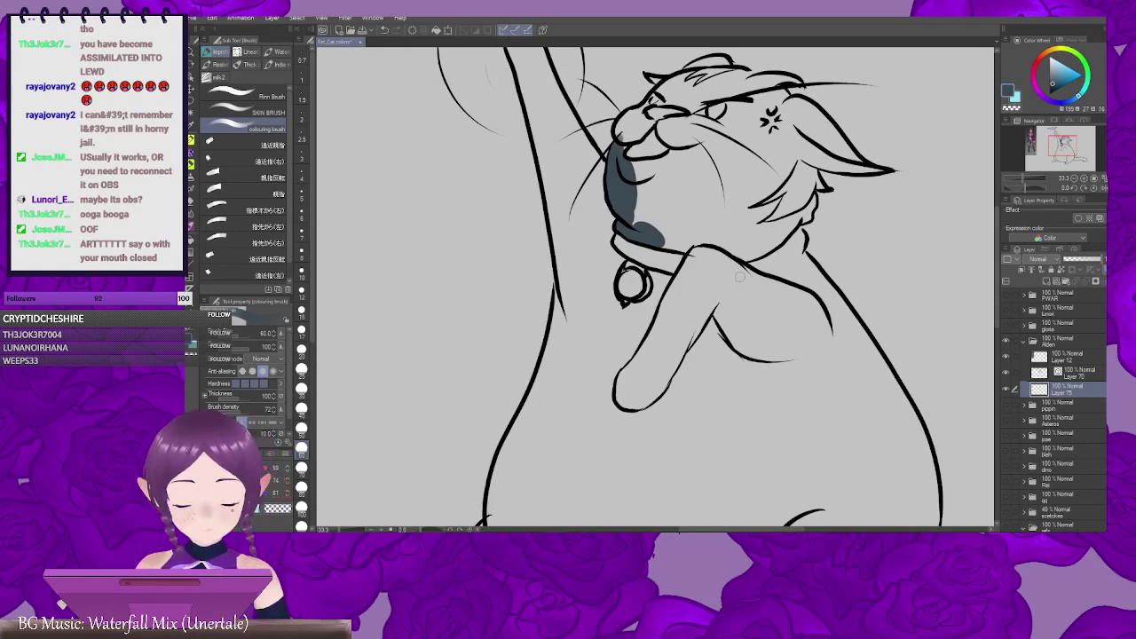
pyautogui.moveTo(698, 251)
pyautogui.mouseDown()
pyautogui.moveTo(664, 334)
pyautogui.moveTo(649, 284)
pyautogui.moveTo(584, 407)
pyautogui.mouseUp()
# Step: Paint the cat's muzzle edge and head tuft dark blue-grey, reducing the brush size to 50 for the finer edges
pyautogui.moveTo(551, 202)
pyautogui.mouseDown()
pyautogui.moveTo(542, 188)
pyautogui.moveTo(587, 156)
pyautogui.mouseUp()
pyautogui.moveTo(586, 156)
pyautogui.mouseDown()
pyautogui.moveTo(562, 159)
pyautogui.moveTo(619, 137)
pyautogui.moveTo(584, 148)
pyautogui.mouseUp()
pyautogui.moveTo(637, 172)
pyautogui.mouseDown()
pyautogui.moveTo(784, 186)
pyautogui.moveTo(738, 161)
pyautogui.mouseUp()
pyautogui.moveTo(819, 191)
pyautogui.mouseDown()
pyautogui.moveTo(710, 185)
pyautogui.moveTo(657, 152)
pyautogui.moveTo(775, 199)
pyautogui.moveTo(778, 222)
pyautogui.moveTo(669, 201)
pyautogui.moveTo(760, 197)
pyautogui.mouseUp()
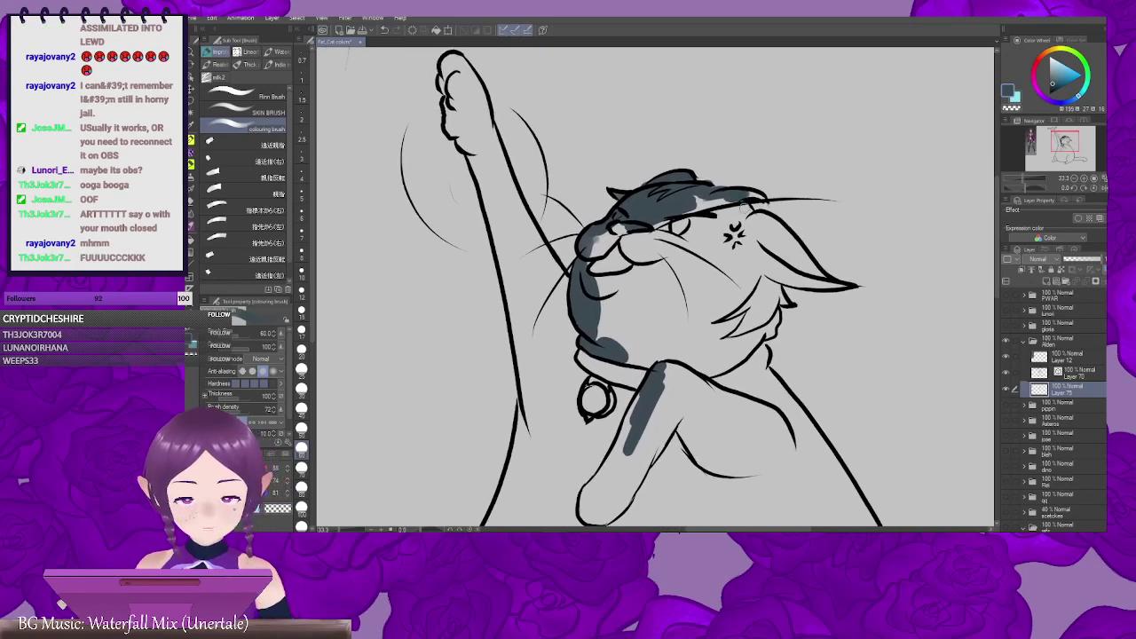
pyautogui.press('[')
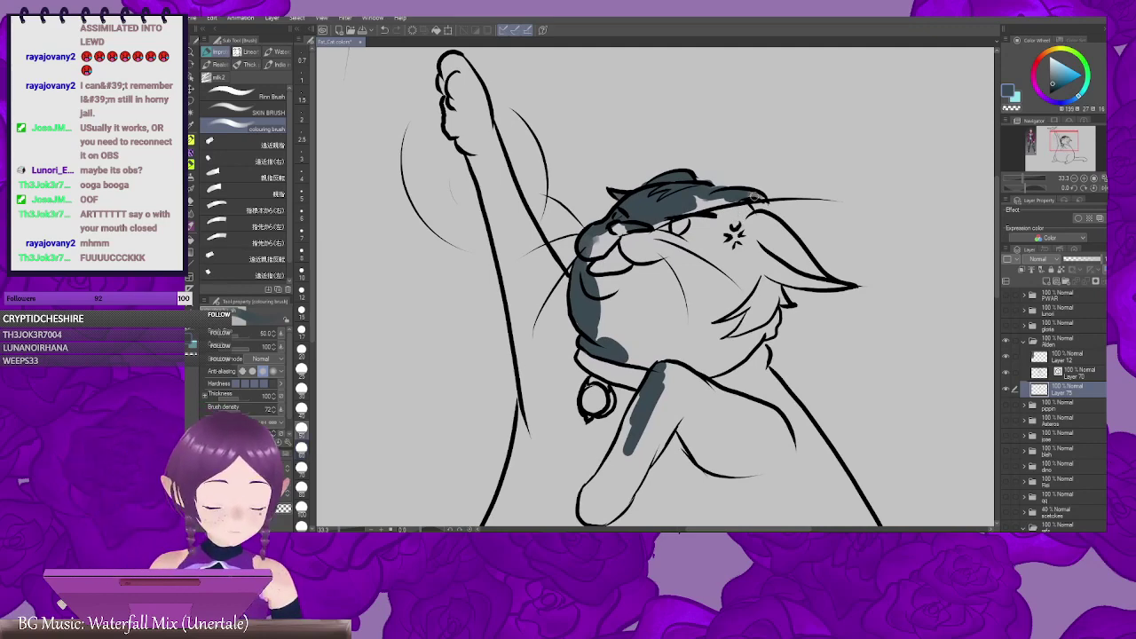
pyautogui.moveTo(777, 221); pyautogui.dragTo(722, 197)
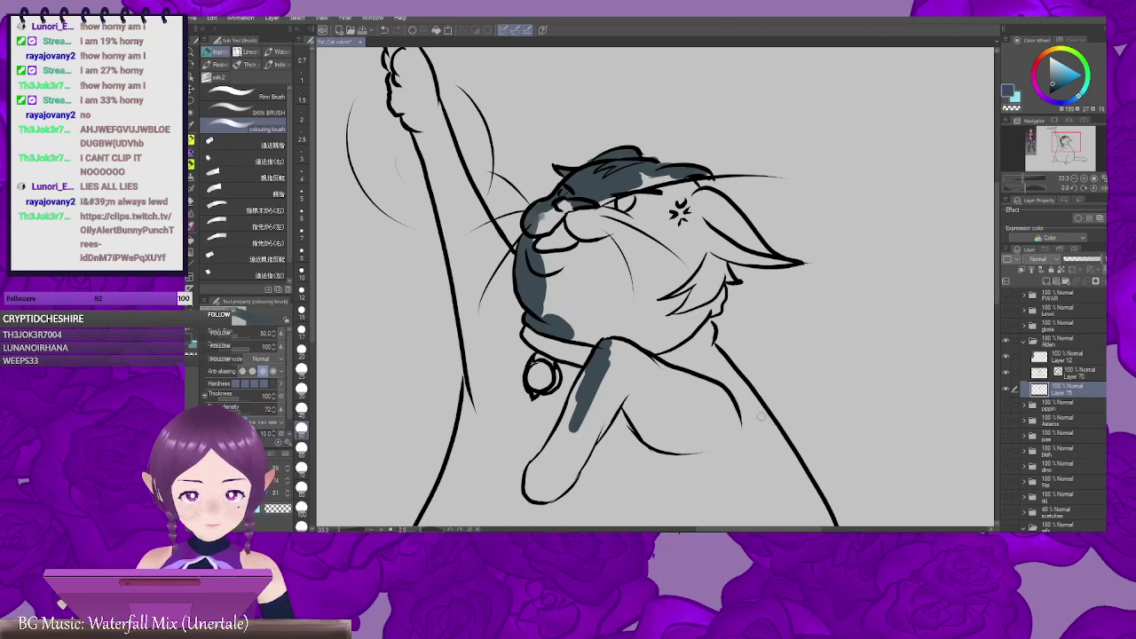
# Step: Fill the cat's forehead and the area around its eyes with the dark blue-grey
pyautogui.moveTo(712, 326); pyautogui.dragTo(690, 350)
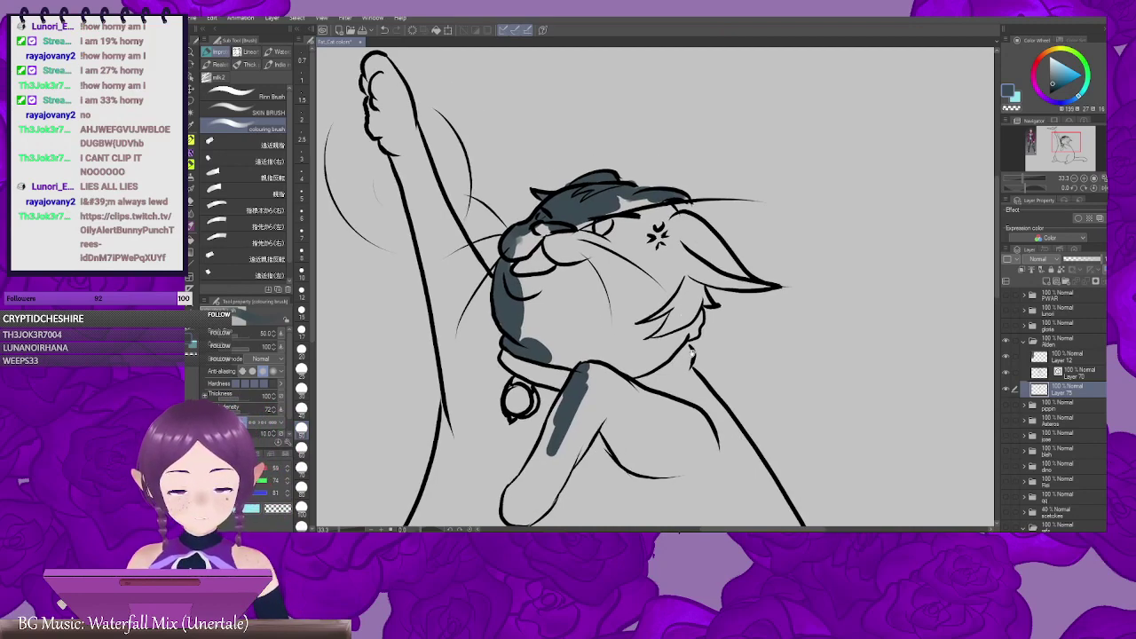
pyautogui.moveTo(624, 205)
pyautogui.mouseDown()
pyautogui.moveTo(606, 222)
pyautogui.moveTo(630, 199)
pyautogui.moveTo(613, 232)
pyautogui.moveTo(632, 250)
pyautogui.moveTo(639, 206)
pyautogui.moveTo(727, 180)
pyautogui.mouseUp()
pyautogui.moveTo(610, 195)
pyautogui.mouseDown()
pyautogui.moveTo(590, 231)
pyautogui.moveTo(586, 201)
pyautogui.moveTo(588, 233)
pyautogui.moveTo(620, 190)
pyautogui.moveTo(607, 256)
pyautogui.moveTo(680, 207)
pyautogui.moveTo(646, 205)
pyautogui.moveTo(666, 243)
pyautogui.moveTo(687, 233)
pyautogui.moveTo(649, 199)
pyautogui.mouseUp()
# Step: Enlarge the brush to 120 and fill the cat's cheeks, neck and folded foreleg with dark blue-grey
pyautogui.press(']')
pyautogui.press(']')
pyautogui.press(']')
pyautogui.press(']')
pyautogui.press(']')
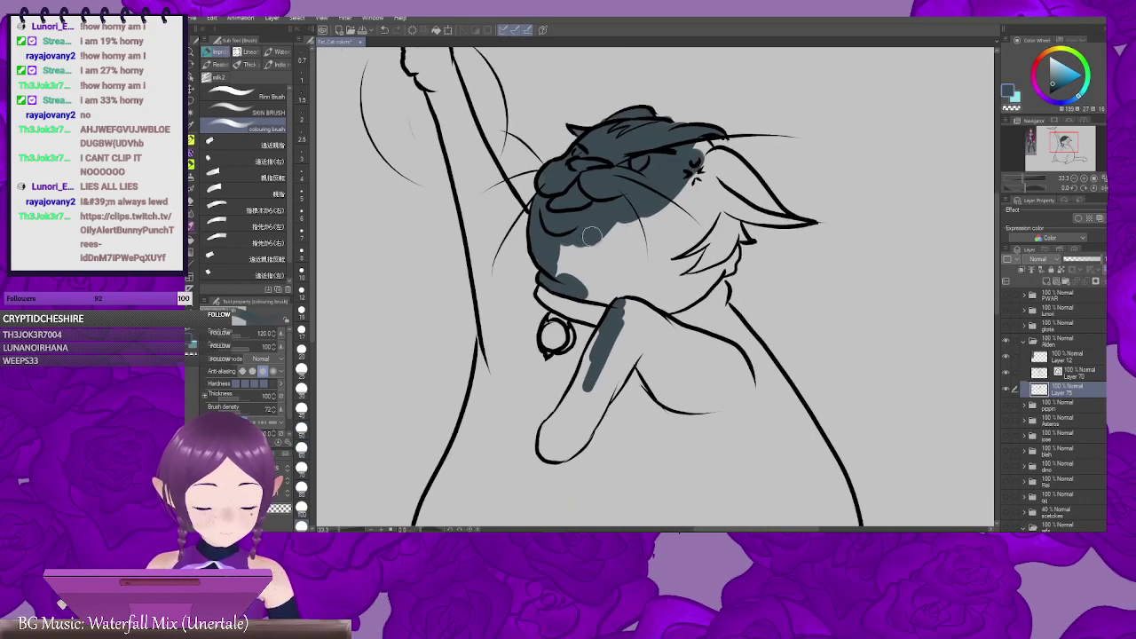
pyautogui.moveTo(566, 254)
pyautogui.mouseDown()
pyautogui.moveTo(623, 295)
pyautogui.moveTo(656, 259)
pyautogui.moveTo(627, 282)
pyautogui.moveTo(610, 263)
pyautogui.moveTo(633, 275)
pyautogui.moveTo(630, 322)
pyautogui.moveTo(627, 259)
pyautogui.moveTo(654, 262)
pyautogui.moveTo(653, 275)
pyautogui.moveTo(646, 234)
pyautogui.moveTo(672, 232)
pyautogui.moveTo(682, 216)
pyautogui.moveTo(662, 213)
pyautogui.moveTo(643, 169)
pyautogui.moveTo(660, 165)
pyautogui.moveTo(663, 291)
pyautogui.moveTo(658, 259)
pyautogui.moveTo(662, 280)
pyautogui.moveTo(709, 193)
pyautogui.mouseUp()
pyautogui.moveTo(629, 238)
pyautogui.mouseDown()
pyautogui.moveTo(548, 356)
pyautogui.moveTo(554, 378)
pyautogui.moveTo(588, 354)
pyautogui.moveTo(607, 280)
pyautogui.moveTo(642, 246)
pyautogui.moveTo(639, 277)
pyautogui.moveTo(602, 296)
pyautogui.moveTo(613, 311)
pyautogui.moveTo(594, 297)
pyautogui.moveTo(597, 334)
pyautogui.moveTo(645, 314)
pyautogui.moveTo(596, 312)
pyautogui.moveTo(633, 304)
pyautogui.moveTo(616, 340)
pyautogui.mouseUp()
pyautogui.moveTo(593, 258)
pyautogui.mouseDown()
pyautogui.moveTo(639, 281)
pyautogui.moveTo(586, 256)
pyautogui.moveTo(642, 285)
pyautogui.moveTo(618, 265)
pyautogui.moveTo(645, 248)
pyautogui.moveTo(625, 285)
pyautogui.moveTo(674, 287)
pyautogui.moveTo(649, 254)
pyautogui.moveTo(657, 270)
pyautogui.moveTo(668, 237)
pyautogui.moveTo(687, 258)
pyautogui.mouseUp()
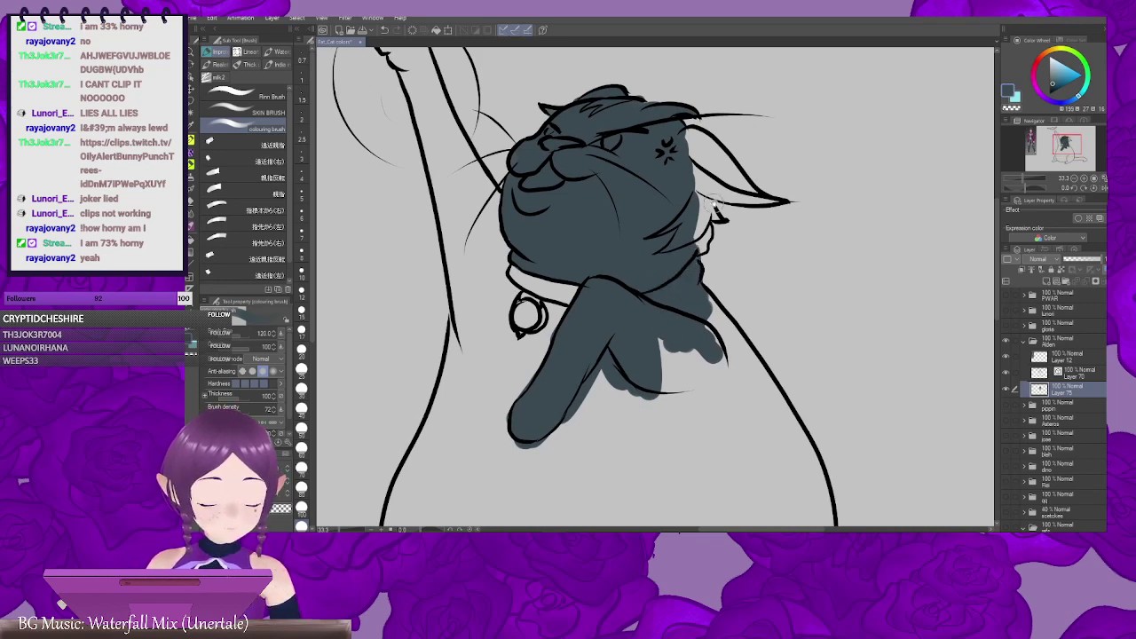
# Step: Reduce the brush to 70 and fill the cat's pointed ear and cheek fur up to the lineart
pyautogui.moveTo(714, 203); pyautogui.dragTo(660, 257)
pyautogui.moveTo(625, 189)
pyautogui.mouseDown()
pyautogui.moveTo(646, 236)
pyautogui.moveTo(706, 193)
pyautogui.mouseUp()
pyautogui.press('[')
pyautogui.press('[')
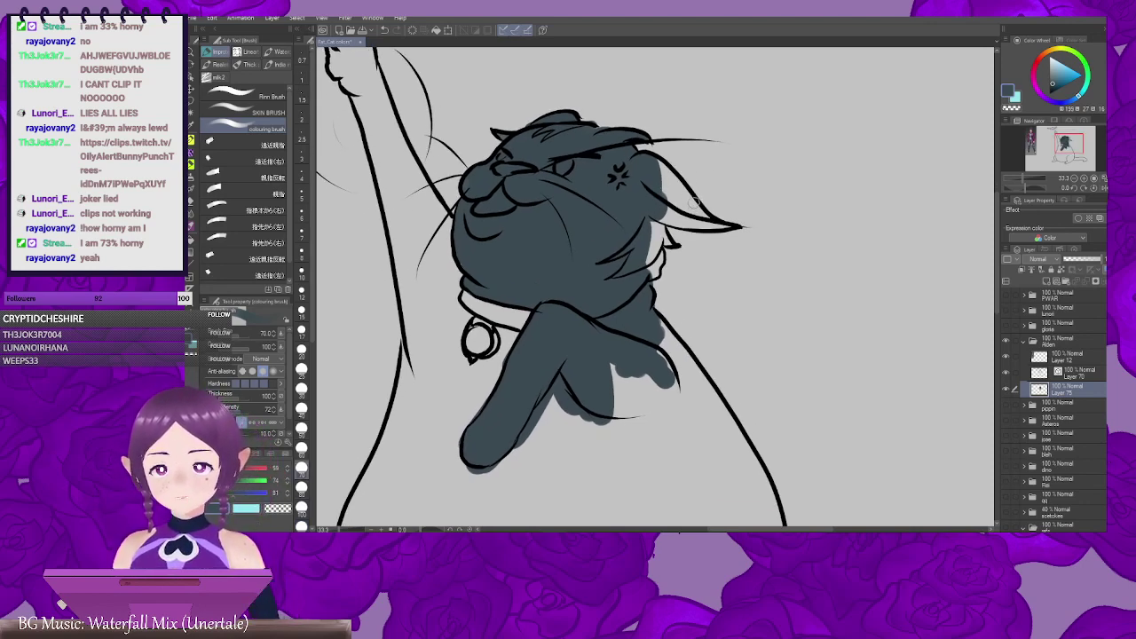
pyautogui.moveTo(696, 202)
pyautogui.mouseDown()
pyautogui.moveTo(518, 185)
pyautogui.moveTo(475, 192)
pyautogui.moveTo(606, 136)
pyautogui.moveTo(576, 132)
pyautogui.mouseUp()
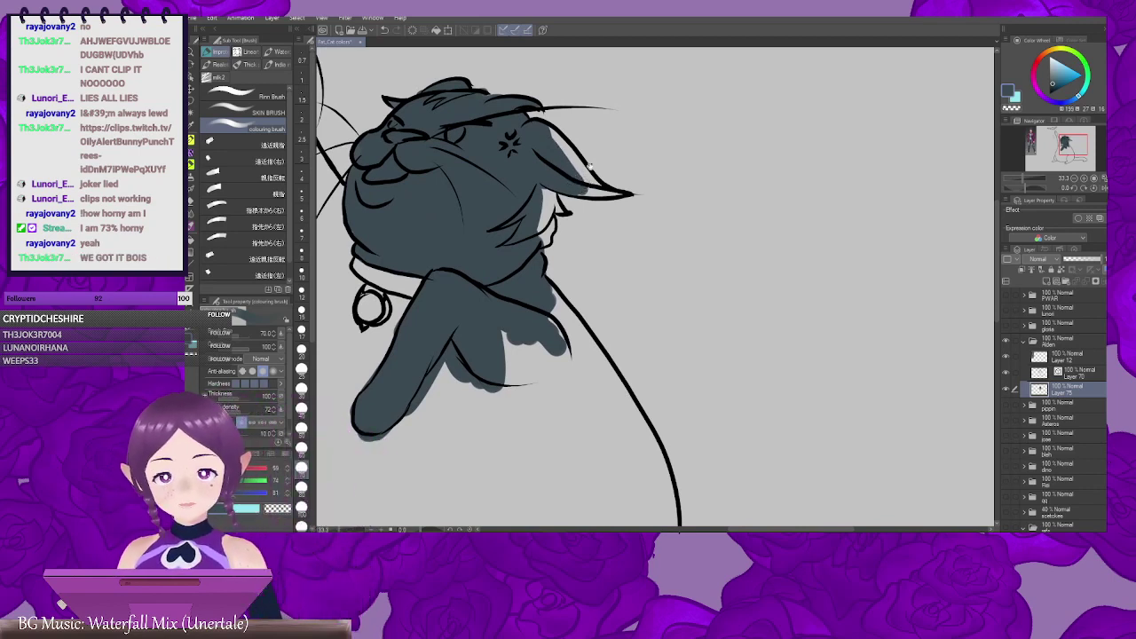
pyautogui.moveTo(586, 186); pyautogui.dragTo(596, 207)
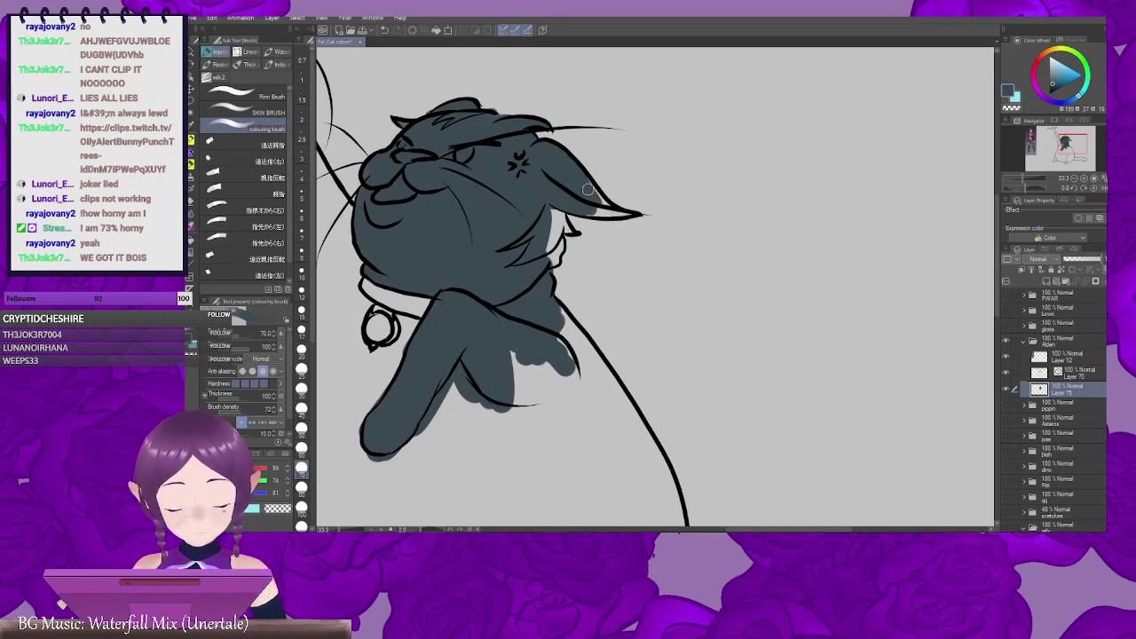
pyautogui.moveTo(596, 195)
pyautogui.mouseDown()
pyautogui.moveTo(685, 195)
pyautogui.moveTo(859, 223)
pyautogui.moveTo(643, 140)
pyautogui.moveTo(671, 163)
pyautogui.moveTo(660, 196)
pyautogui.moveTo(662, 168)
pyautogui.moveTo(634, 201)
pyautogui.moveTo(836, 205)
pyautogui.moveTo(756, 289)
pyautogui.mouseUp()
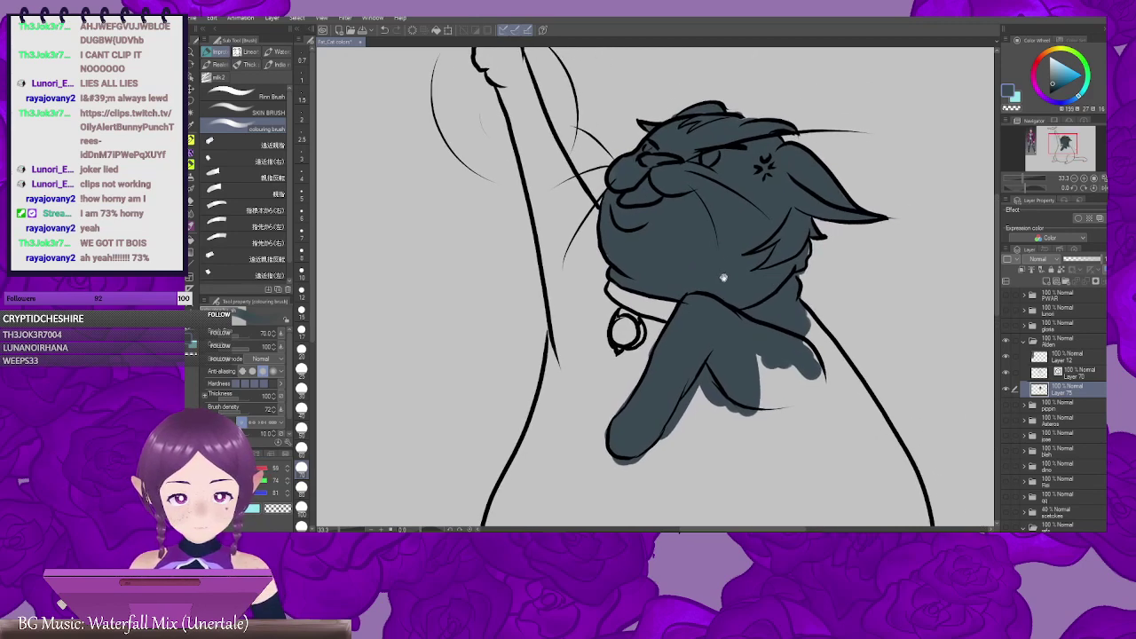
# Step: Paint the cat's raised foreleg dark blue-grey, filling the paw and working down along both edges of the leg
pyautogui.moveTo(737, 206); pyautogui.dragTo(732, 316)
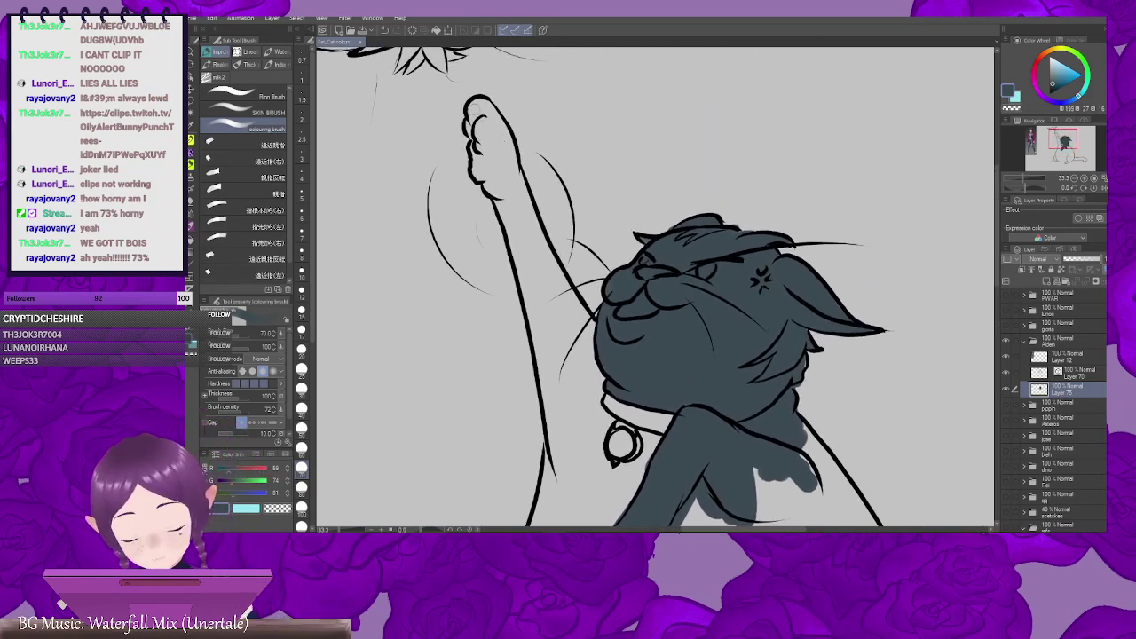
pyautogui.moveTo(472, 115)
pyautogui.mouseDown()
pyautogui.moveTo(472, 129)
pyautogui.moveTo(478, 101)
pyautogui.moveTo(489, 113)
pyautogui.mouseUp()
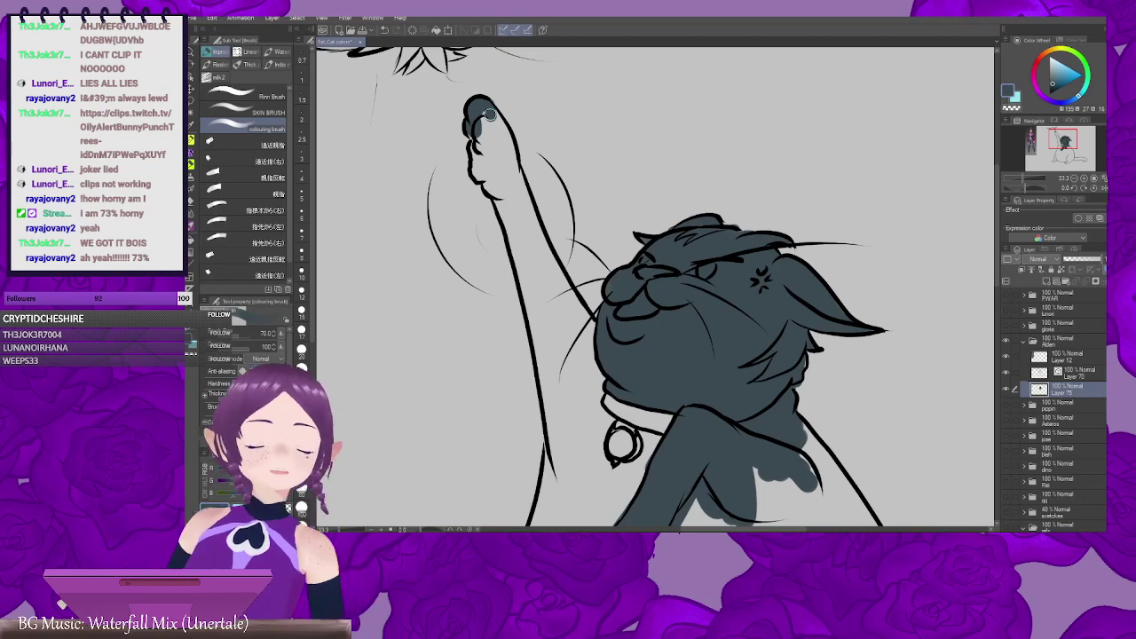
pyautogui.moveTo(489, 114)
pyautogui.mouseDown()
pyautogui.moveTo(475, 167)
pyautogui.moveTo(499, 117)
pyautogui.moveTo(504, 199)
pyautogui.moveTo(491, 186)
pyautogui.moveTo(513, 203)
pyautogui.moveTo(507, 232)
pyautogui.moveTo(492, 182)
pyautogui.moveTo(510, 174)
pyautogui.mouseUp()
pyautogui.moveTo(524, 297)
pyautogui.mouseDown()
pyautogui.moveTo(466, 244)
pyautogui.moveTo(459, 213)
pyautogui.moveTo(505, 415)
pyautogui.mouseUp()
pyautogui.moveTo(494, 214); pyautogui.dragTo(429, 217)
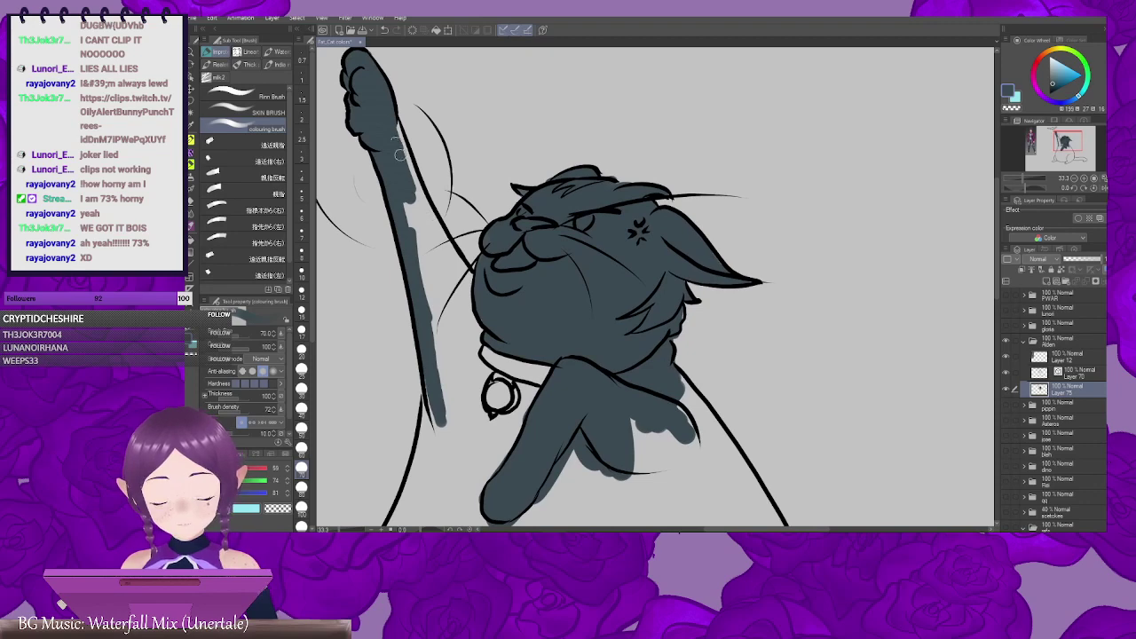
pyautogui.moveTo(402, 159)
pyautogui.mouseDown()
pyautogui.moveTo(390, 114)
pyautogui.moveTo(444, 267)
pyautogui.moveTo(478, 279)
pyautogui.mouseUp()
pyautogui.moveTo(414, 220); pyautogui.dragTo(529, 150)
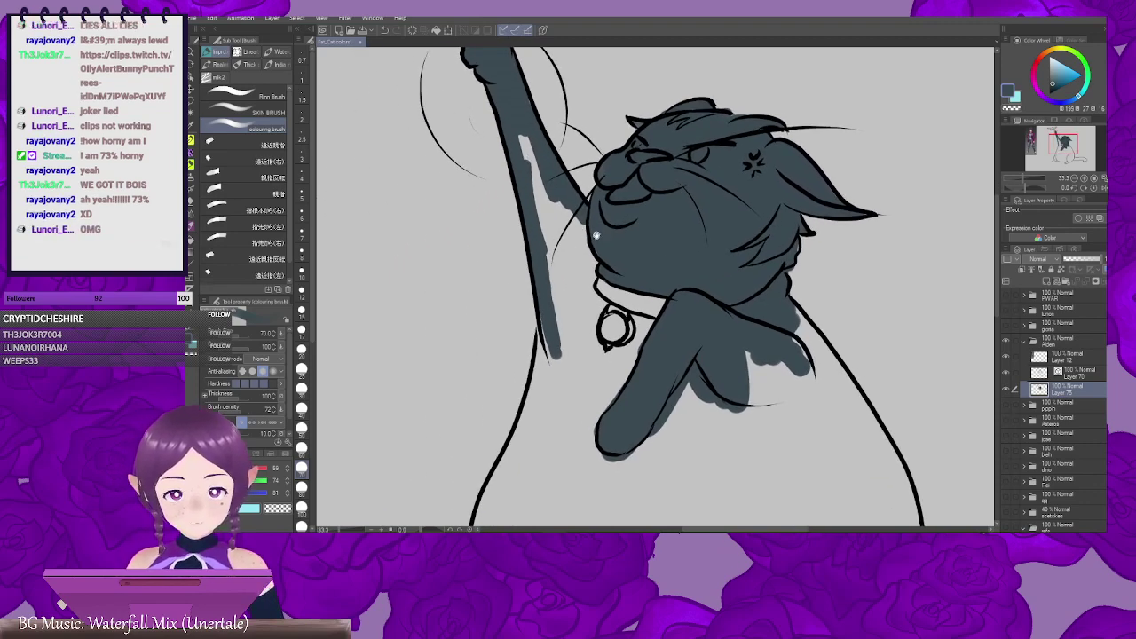
# Step: Paint a dark blue-grey border down the cat's front body edge toward the far hind leg, undoing the stray last stroke
pyautogui.moveTo(601, 278); pyautogui.dragTo(656, 171)
pyautogui.moveTo(633, 314)
pyautogui.mouseDown()
pyautogui.moveTo(635, 172)
pyautogui.moveTo(600, 200)
pyautogui.moveTo(584, 186)
pyautogui.moveTo(576, 192)
pyautogui.mouseUp()
pyautogui.moveTo(569, 103); pyautogui.dragTo(526, 264)
pyautogui.moveTo(553, 187)
pyautogui.mouseDown()
pyautogui.moveTo(523, 274)
pyautogui.moveTo(572, 161)
pyautogui.moveTo(545, 198)
pyautogui.moveTo(543, 260)
pyautogui.moveTo(542, 241)
pyautogui.moveTo(513, 294)
pyautogui.mouseUp()
pyautogui.moveTo(525, 281)
pyautogui.mouseDown()
pyautogui.moveTo(586, 171)
pyautogui.moveTo(577, 217)
pyautogui.moveTo(597, 240)
pyautogui.mouseUp()
pyautogui.hotkey('ctrl', 'z')
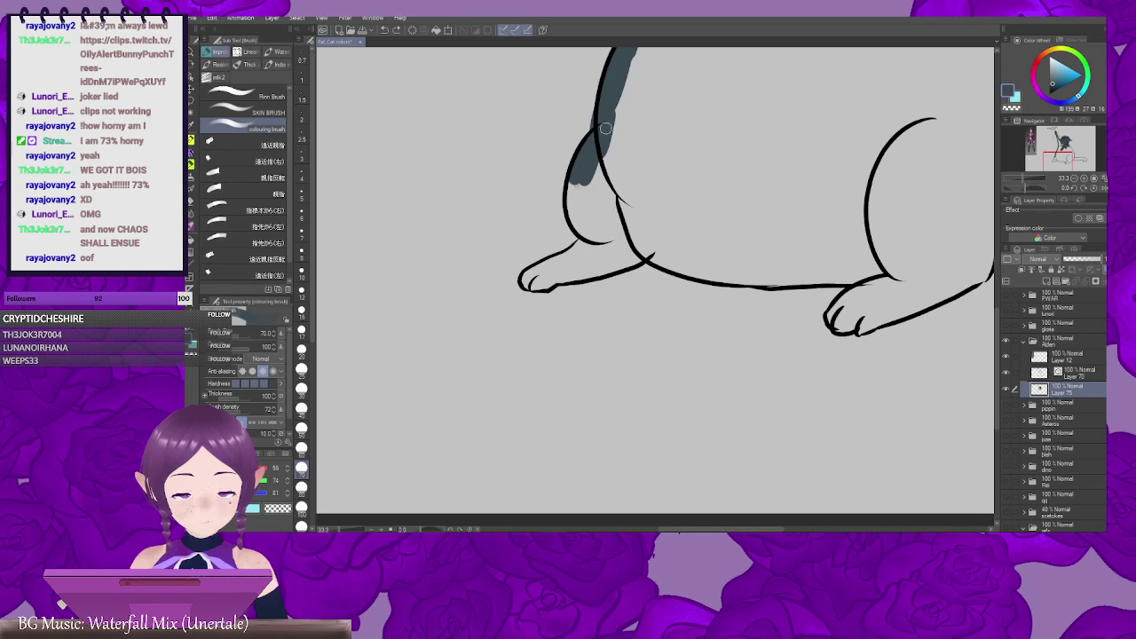
# Step: Paint the outer parts of the cat's far hind leg and foot and the belly's lower edge dark blue-grey
pyautogui.moveTo(607, 128); pyautogui.dragTo(577, 143)
pyautogui.moveTo(549, 198)
pyautogui.mouseDown()
pyautogui.moveTo(557, 213)
pyautogui.moveTo(542, 229)
pyautogui.moveTo(547, 206)
pyautogui.moveTo(552, 244)
pyautogui.moveTo(573, 254)
pyautogui.mouseUp()
pyautogui.moveTo(561, 253)
pyautogui.mouseDown()
pyautogui.moveTo(736, 227)
pyautogui.moveTo(707, 213)
pyautogui.moveTo(640, 265)
pyautogui.moveTo(655, 244)
pyautogui.moveTo(607, 271)
pyautogui.moveTo(652, 266)
pyautogui.moveTo(606, 272)
pyautogui.moveTo(660, 252)
pyautogui.moveTo(845, 264)
pyautogui.moveTo(421, 229)
pyautogui.moveTo(488, 248)
pyautogui.moveTo(722, 252)
pyautogui.moveTo(627, 253)
pyautogui.moveTo(712, 247)
pyautogui.moveTo(641, 256)
pyautogui.mouseUp()
pyautogui.moveTo(710, 252)
pyautogui.mouseDown()
pyautogui.moveTo(776, 241)
pyautogui.moveTo(735, 240)
pyautogui.mouseUp()
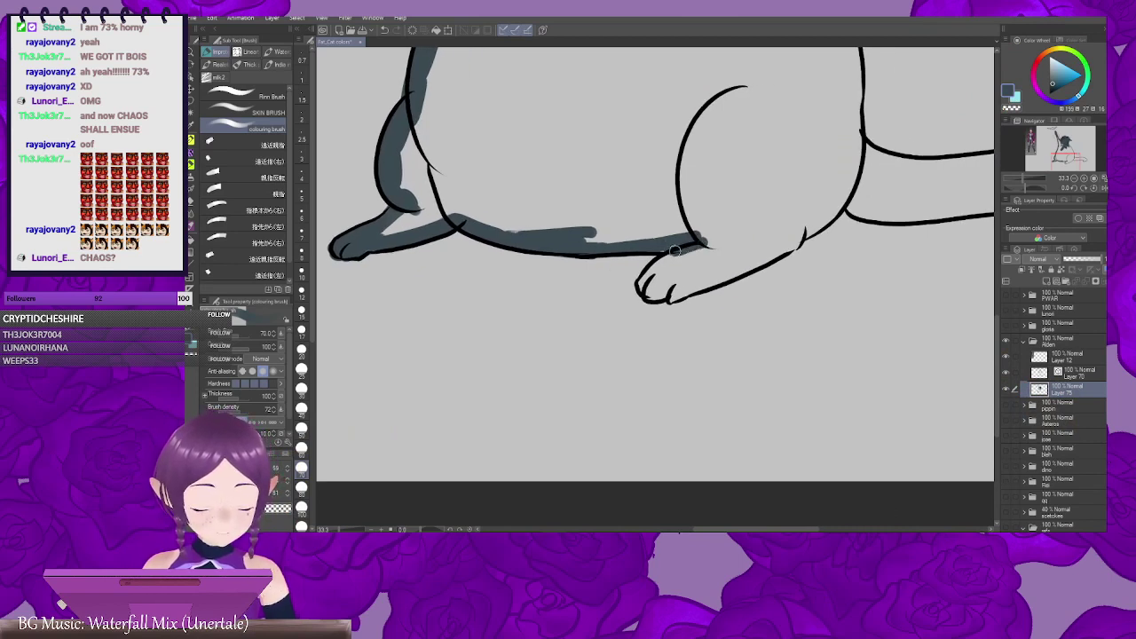
# Step: Fill the cat's near hind foot with dark blue-grey and continue along the haunch's lower edge
pyautogui.moveTo(650, 281)
pyautogui.mouseDown()
pyautogui.moveTo(680, 294)
pyautogui.moveTo(631, 311)
pyautogui.moveTo(624, 276)
pyautogui.mouseUp()
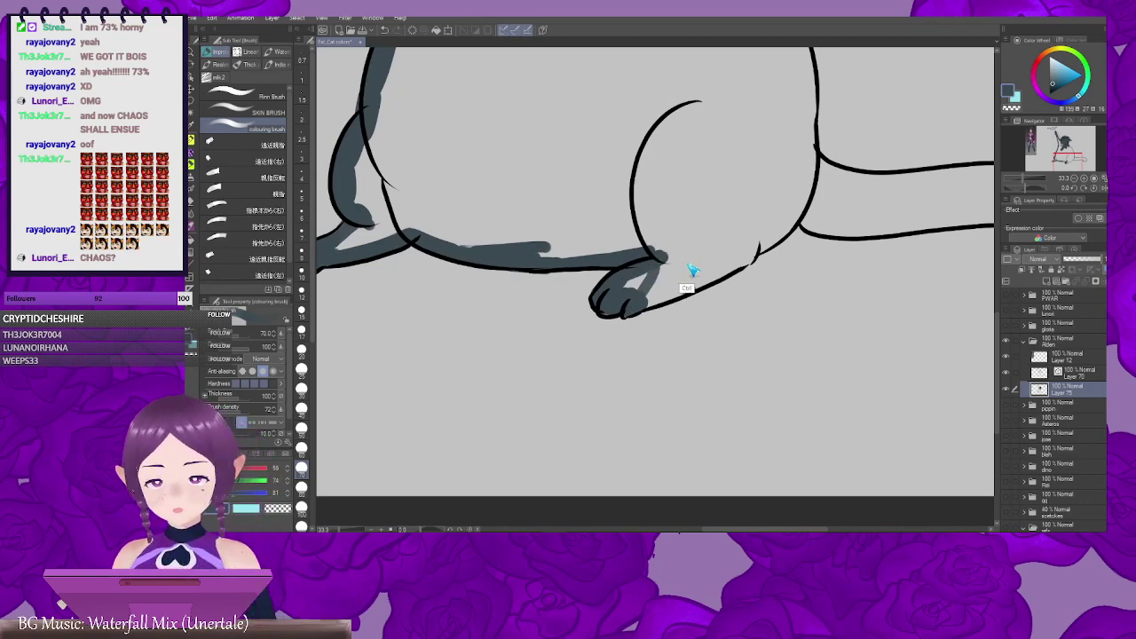
pyautogui.moveTo(664, 269)
pyautogui.mouseDown()
pyautogui.moveTo(614, 276)
pyautogui.moveTo(635, 276)
pyautogui.moveTo(601, 299)
pyautogui.mouseUp()
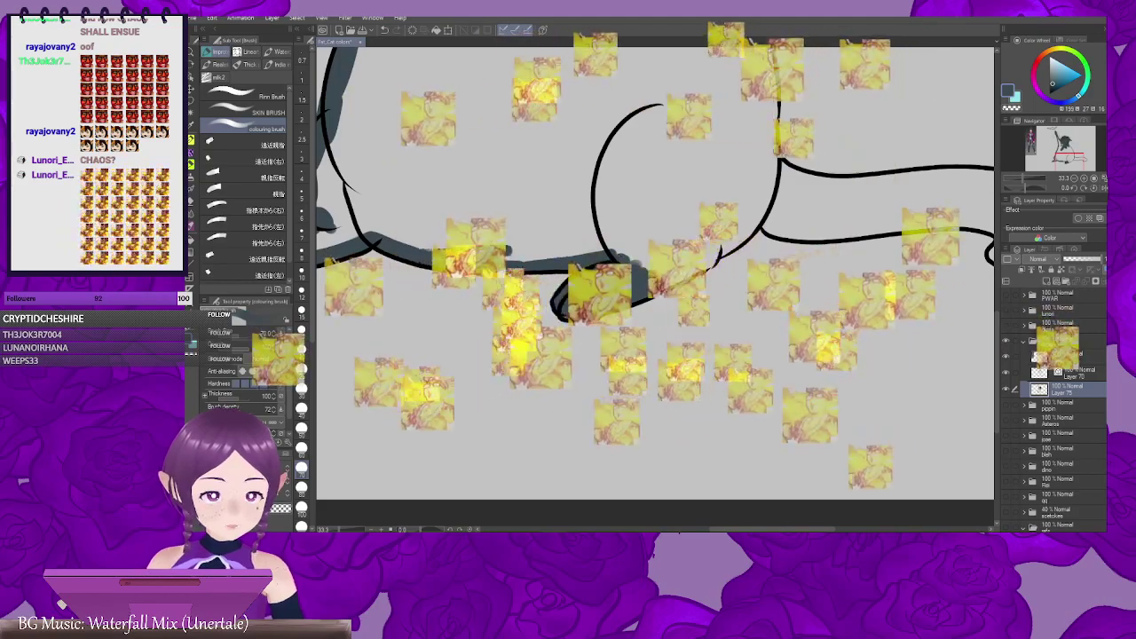
pyautogui.moveTo(657, 276)
pyautogui.mouseDown()
pyautogui.moveTo(625, 304)
pyautogui.moveTo(660, 282)
pyautogui.moveTo(618, 311)
pyautogui.moveTo(664, 276)
pyautogui.moveTo(548, 289)
pyautogui.moveTo(724, 262)
pyautogui.mouseUp()
# Step: Paint a dark blue-grey border inside the cat's tail, along its lower edge, tip and upper edge
pyautogui.moveTo(618, 270)
pyautogui.mouseDown()
pyautogui.moveTo(679, 267)
pyautogui.moveTo(701, 281)
pyautogui.moveTo(694, 313)
pyautogui.mouseUp()
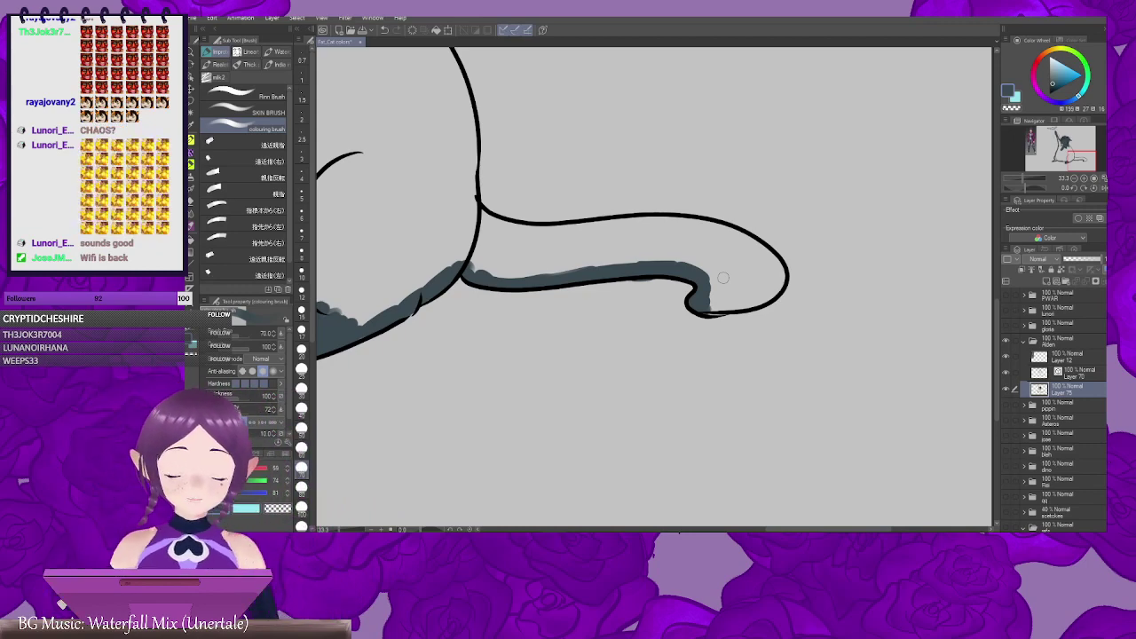
pyautogui.moveTo(715, 293)
pyautogui.mouseDown()
pyautogui.moveTo(738, 307)
pyautogui.moveTo(715, 309)
pyautogui.moveTo(770, 297)
pyautogui.moveTo(776, 279)
pyautogui.moveTo(808, 324)
pyautogui.mouseUp()
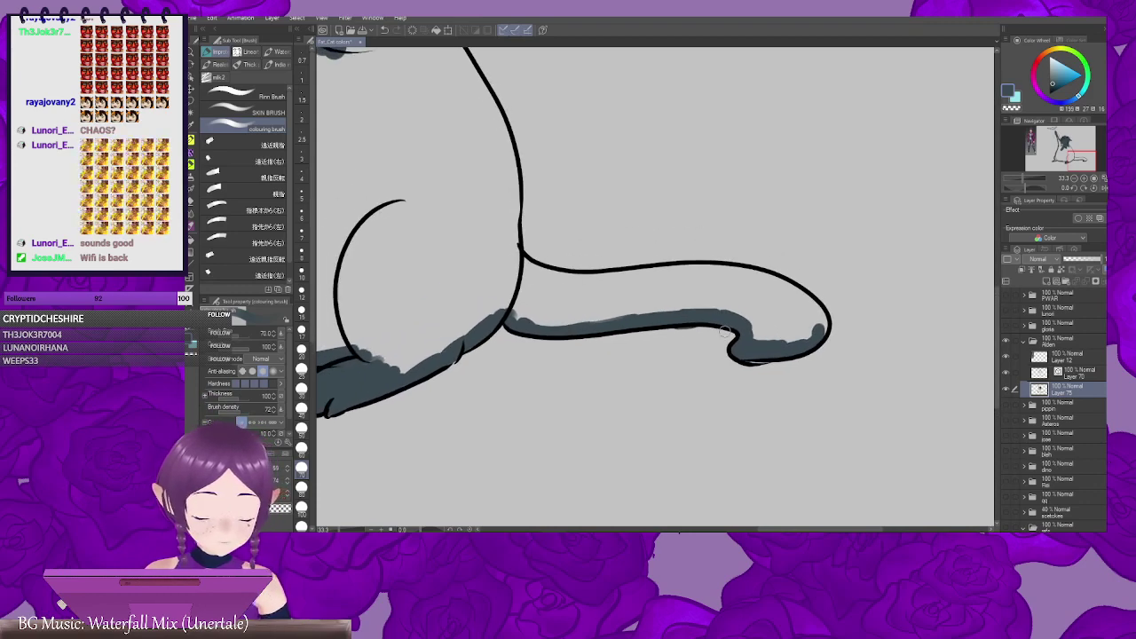
pyautogui.moveTo(514, 258)
pyautogui.mouseDown()
pyautogui.moveTo(589, 282)
pyautogui.moveTo(624, 280)
pyautogui.moveTo(567, 278)
pyautogui.moveTo(694, 268)
pyautogui.moveTo(660, 271)
pyautogui.moveTo(727, 271)
pyautogui.moveTo(786, 294)
pyautogui.moveTo(657, 274)
pyautogui.moveTo(708, 327)
pyautogui.mouseUp()
pyautogui.moveTo(443, 284); pyautogui.dragTo(697, 361)
# Step: Paint a dark blue-grey border along the cat's back from the shoulder toward the tail, undoing and redoing a stray stroke
pyautogui.moveTo(580, 98)
pyautogui.mouseDown()
pyautogui.moveTo(574, 225)
pyautogui.moveTo(518, 274)
pyautogui.mouseUp()
pyautogui.moveTo(477, 213); pyautogui.dragTo(509, 257)
pyautogui.moveTo(486, 231)
pyautogui.mouseDown()
pyautogui.moveTo(517, 277)
pyautogui.moveTo(453, 156)
pyautogui.moveTo(510, 266)
pyautogui.mouseUp()
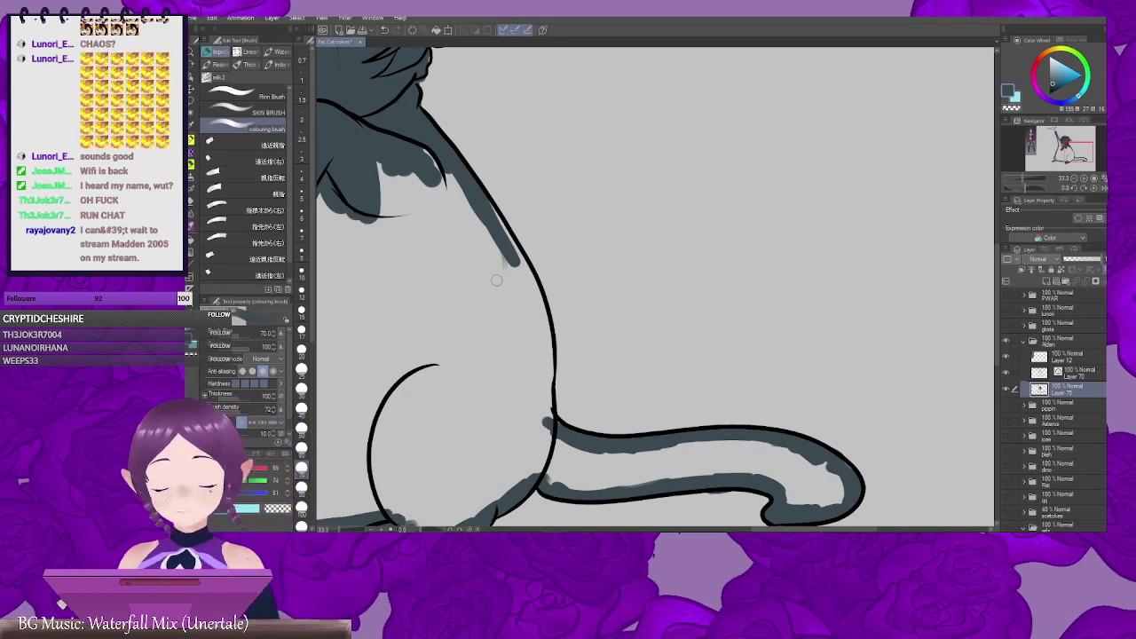
pyautogui.moveTo(439, 158); pyautogui.dragTo(458, 201)
pyautogui.moveTo(504, 255); pyautogui.dragTo(559, 176)
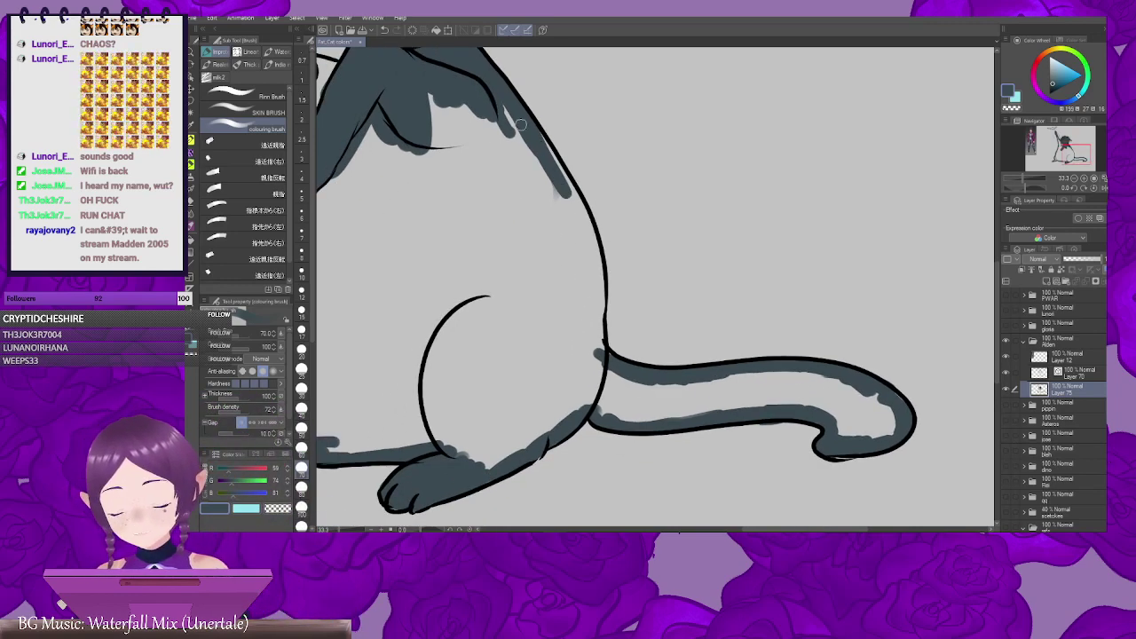
pyautogui.moveTo(520, 124)
pyautogui.mouseDown()
pyautogui.moveTo(559, 173)
pyautogui.moveTo(602, 266)
pyautogui.moveTo(607, 346)
pyautogui.mouseUp()
pyautogui.hotkey('ctrl', 'z')
pyautogui.moveTo(547, 158); pyautogui.dragTo(584, 227)
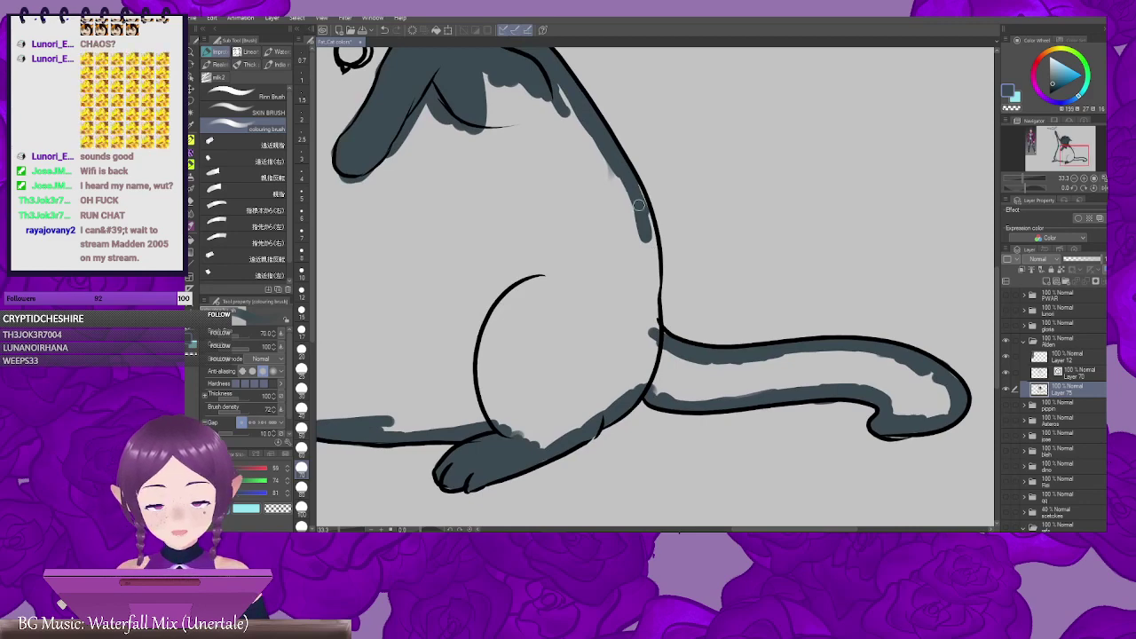
pyautogui.moveTo(638, 193); pyautogui.dragTo(648, 240)
pyautogui.moveTo(650, 243); pyautogui.dragTo(608, 220)
# Step: Enlarge the brush to 200 and fill the base of the raised foreleg and the chest around the collar bell
pyautogui.moveTo(588, 161)
pyautogui.mouseDown()
pyautogui.moveTo(604, 208)
pyautogui.moveTo(601, 192)
pyautogui.moveTo(610, 304)
pyautogui.moveTo(613, 294)
pyautogui.moveTo(583, 283)
pyautogui.moveTo(757, 302)
pyautogui.moveTo(737, 240)
pyautogui.moveTo(815, 366)
pyautogui.mouseUp()
pyautogui.moveTo(713, 263); pyautogui.dragTo(726, 455)
pyautogui.moveTo(459, 116)
pyautogui.mouseDown()
pyautogui.moveTo(474, 197)
pyautogui.moveTo(474, 159)
pyautogui.mouseUp()
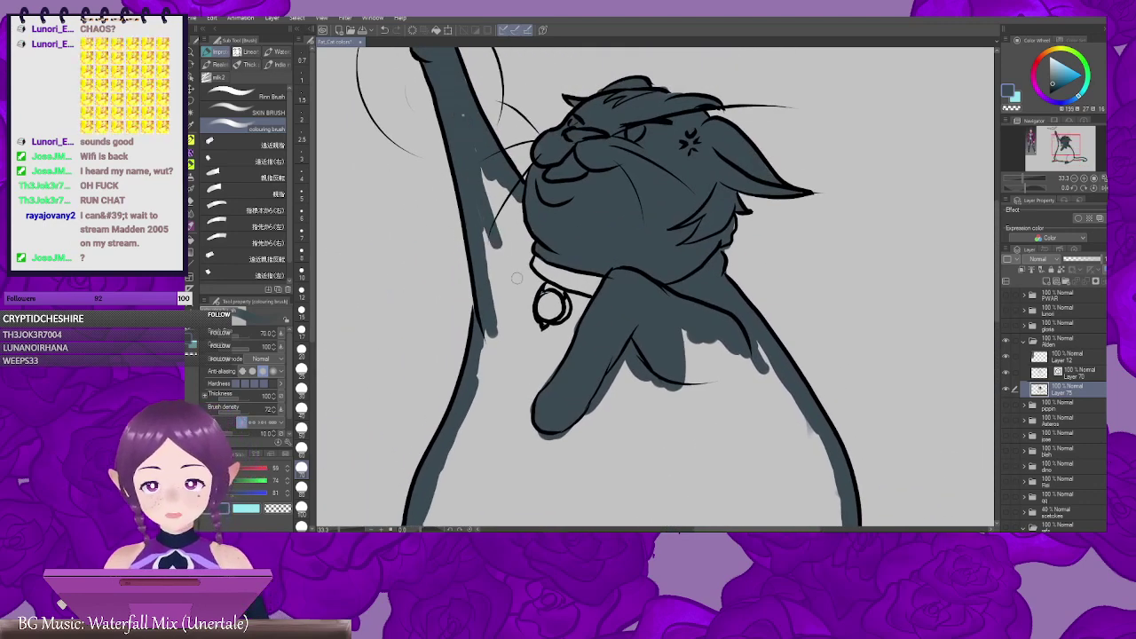
pyautogui.press(']')
pyautogui.press(']')
pyautogui.press(']')
pyautogui.press(']')
pyautogui.press(']')
pyautogui.press(']')
pyautogui.moveTo(446, 102)
pyautogui.mouseDown()
pyautogui.moveTo(461, 108)
pyautogui.moveTo(494, 234)
pyautogui.moveTo(503, 211)
pyautogui.moveTo(522, 220)
pyautogui.moveTo(546, 302)
pyautogui.mouseUp()
pyautogui.moveTo(602, 237); pyautogui.dragTo(656, 164)
pyautogui.moveTo(602, 236)
pyautogui.mouseDown()
pyautogui.moveTo(573, 251)
pyautogui.moveTo(652, 196)
pyautogui.moveTo(605, 282)
pyautogui.mouseUp()
pyautogui.moveTo(651, 241); pyautogui.dragTo(509, 200)
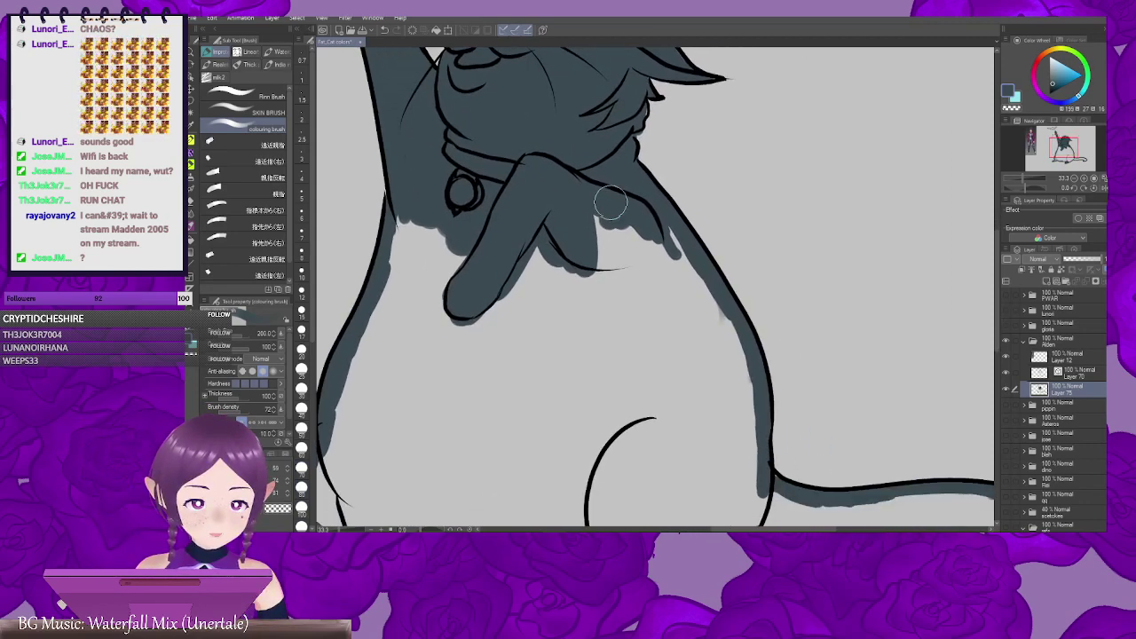
# Step: Fill the cat's shoulder, upper torso, haunch and tail interior with dark blue-grey
pyautogui.moveTo(610, 203)
pyautogui.mouseDown()
pyautogui.moveTo(612, 278)
pyautogui.moveTo(651, 302)
pyautogui.moveTo(678, 290)
pyautogui.moveTo(711, 332)
pyautogui.mouseUp()
pyautogui.moveTo(662, 288); pyautogui.dragTo(782, 196)
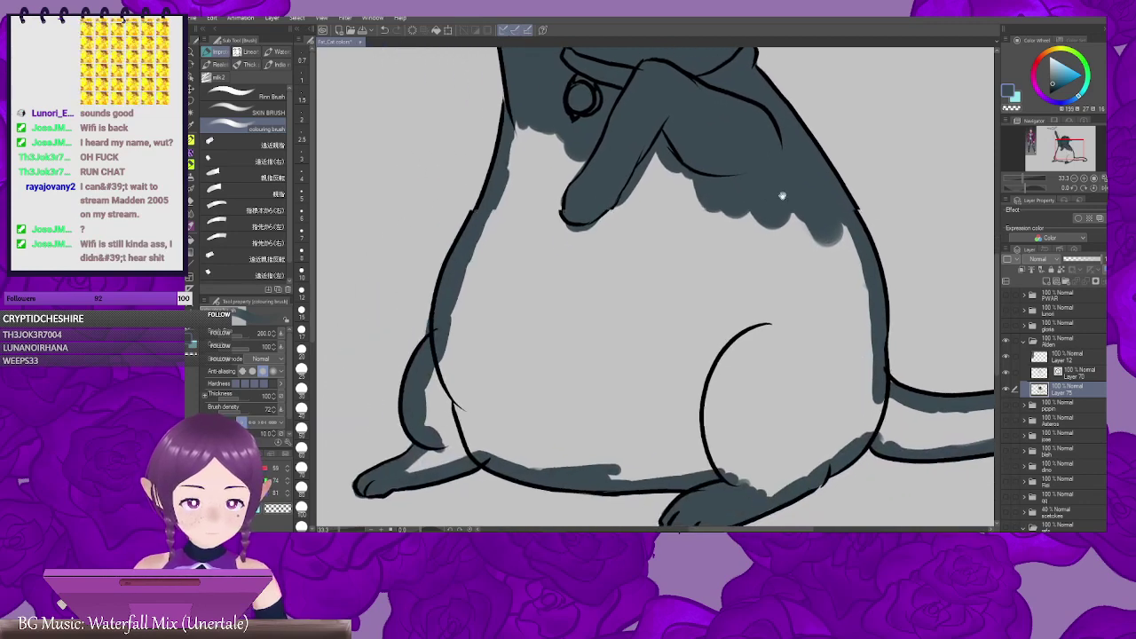
pyautogui.moveTo(546, 115)
pyautogui.mouseDown()
pyautogui.moveTo(527, 163)
pyautogui.moveTo(595, 135)
pyautogui.moveTo(513, 207)
pyautogui.moveTo(459, 354)
pyautogui.moveTo(508, 286)
pyautogui.moveTo(535, 302)
pyautogui.moveTo(614, 213)
pyautogui.moveTo(621, 244)
pyautogui.moveTo(650, 274)
pyautogui.moveTo(682, 264)
pyautogui.moveTo(741, 279)
pyautogui.moveTo(813, 249)
pyautogui.moveTo(798, 283)
pyautogui.moveTo(732, 333)
pyautogui.moveTo(608, 264)
pyautogui.moveTo(564, 349)
pyautogui.moveTo(587, 387)
pyautogui.moveTo(621, 325)
pyautogui.moveTo(627, 354)
pyautogui.moveTo(671, 174)
pyautogui.moveTo(698, 180)
pyautogui.moveTo(718, 257)
pyautogui.moveTo(688, 239)
pyautogui.moveTo(653, 266)
pyautogui.moveTo(619, 412)
pyautogui.moveTo(693, 357)
pyautogui.moveTo(720, 342)
pyautogui.mouseUp()
pyautogui.moveTo(798, 347)
pyautogui.mouseDown()
pyautogui.moveTo(609, 302)
pyautogui.moveTo(622, 330)
pyautogui.moveTo(691, 330)
pyautogui.mouseUp()
pyautogui.moveTo(737, 322); pyautogui.dragTo(678, 311)
pyautogui.moveTo(598, 325)
pyautogui.mouseDown()
pyautogui.moveTo(769, 310)
pyautogui.moveTo(826, 327)
pyautogui.moveTo(798, 355)
pyautogui.moveTo(783, 318)
pyautogui.moveTo(667, 328)
pyautogui.moveTo(626, 314)
pyautogui.mouseUp()
pyautogui.moveTo(287, 229); pyautogui.dragTo(535, 234)
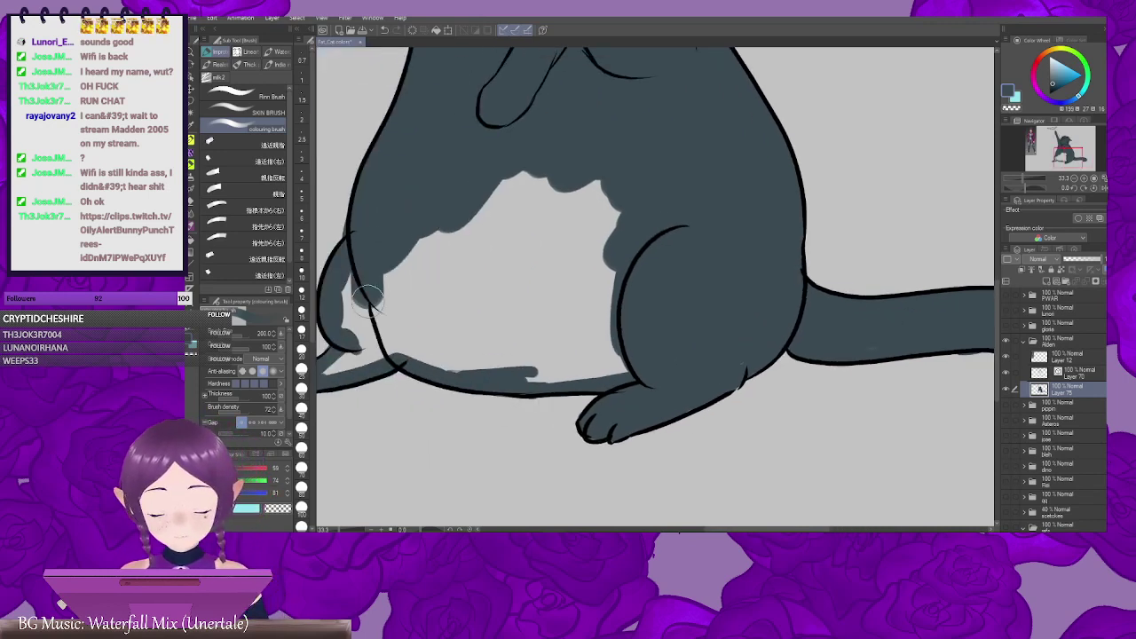
# Step: Fill the remaining gaps in the cat's belly and far hind leg with dark blue-grey
pyautogui.moveTo(368, 300); pyautogui.dragTo(357, 319)
pyautogui.moveTo(357, 318); pyautogui.dragTo(465, 233)
pyautogui.moveTo(457, 213)
pyautogui.mouseDown()
pyautogui.moveTo(464, 249)
pyautogui.moveTo(439, 286)
pyautogui.moveTo(451, 277)
pyautogui.mouseUp()
pyautogui.moveTo(501, 254)
pyautogui.mouseDown()
pyautogui.moveTo(498, 162)
pyautogui.moveTo(515, 241)
pyautogui.moveTo(652, 81)
pyautogui.moveTo(704, 88)
pyautogui.moveTo(738, 116)
pyautogui.moveTo(616, 198)
pyautogui.moveTo(452, 246)
pyautogui.moveTo(533, 287)
pyautogui.moveTo(517, 271)
pyautogui.moveTo(552, 248)
pyautogui.moveTo(654, 266)
pyautogui.moveTo(642, 261)
pyautogui.moveTo(594, 292)
pyautogui.mouseUp()
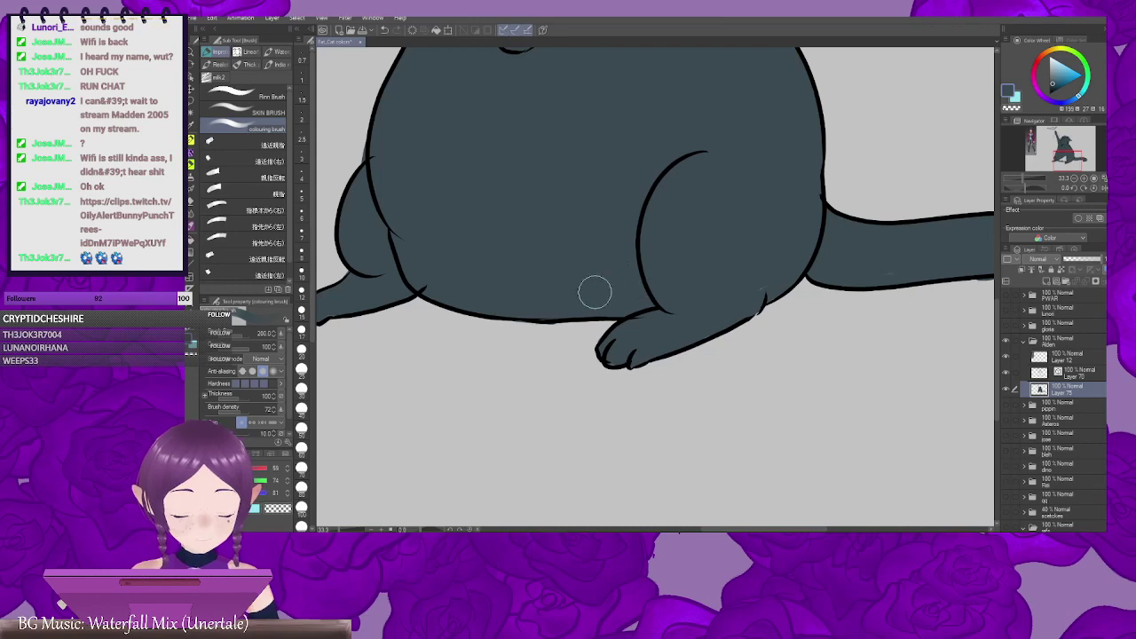
# Step: Sample the dark magenta of the reference character's coat as the paint colour for the bird above the paw
pyautogui.scroll(10, 674, 320)
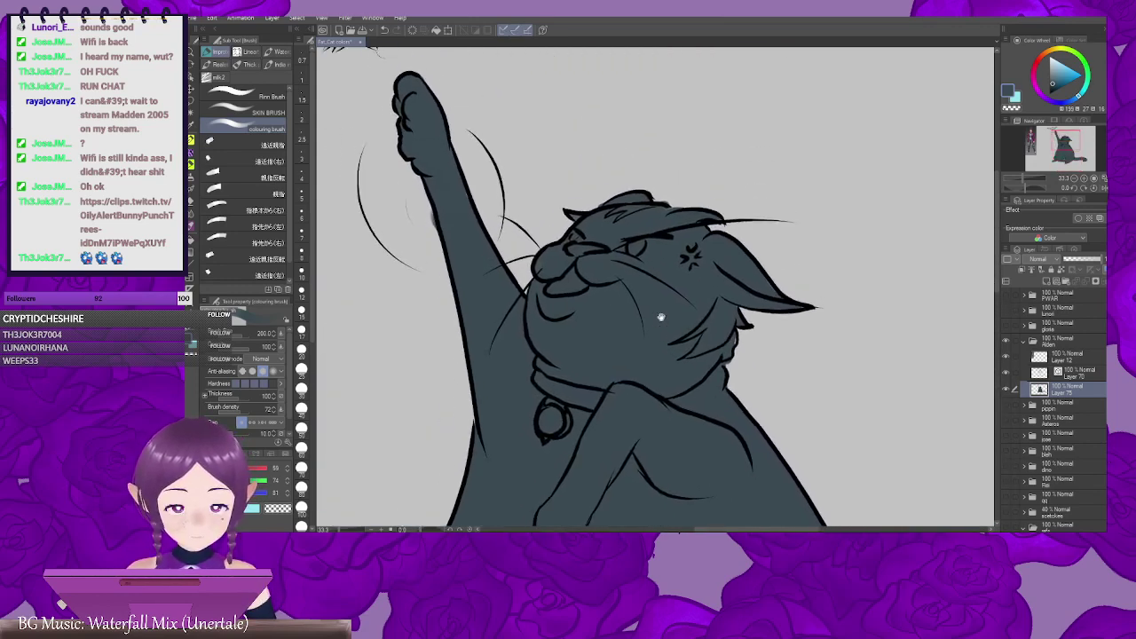
pyautogui.moveTo(662, 317)
pyautogui.mouseDown()
pyautogui.moveTo(756, 320)
pyautogui.moveTo(778, 455)
pyautogui.mouseUp()
pyautogui.moveTo(800, 405); pyautogui.dragTo(861, 435)
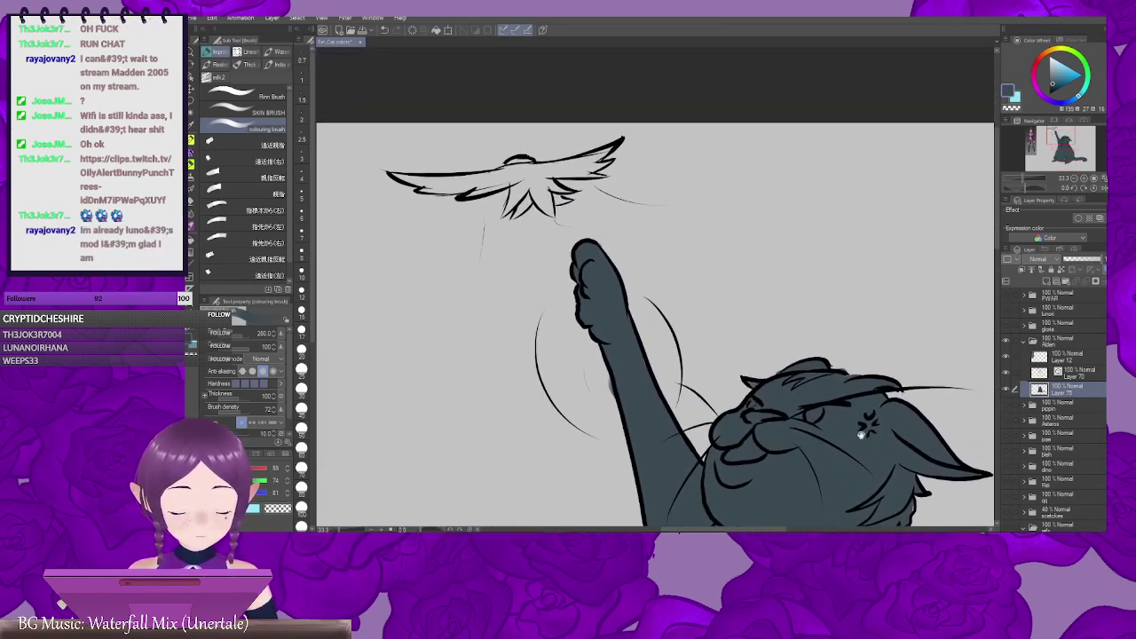
pyautogui.moveTo(694, 314)
pyautogui.mouseDown()
pyautogui.moveTo(712, 318)
pyautogui.moveTo(789, 408)
pyautogui.mouseUp()
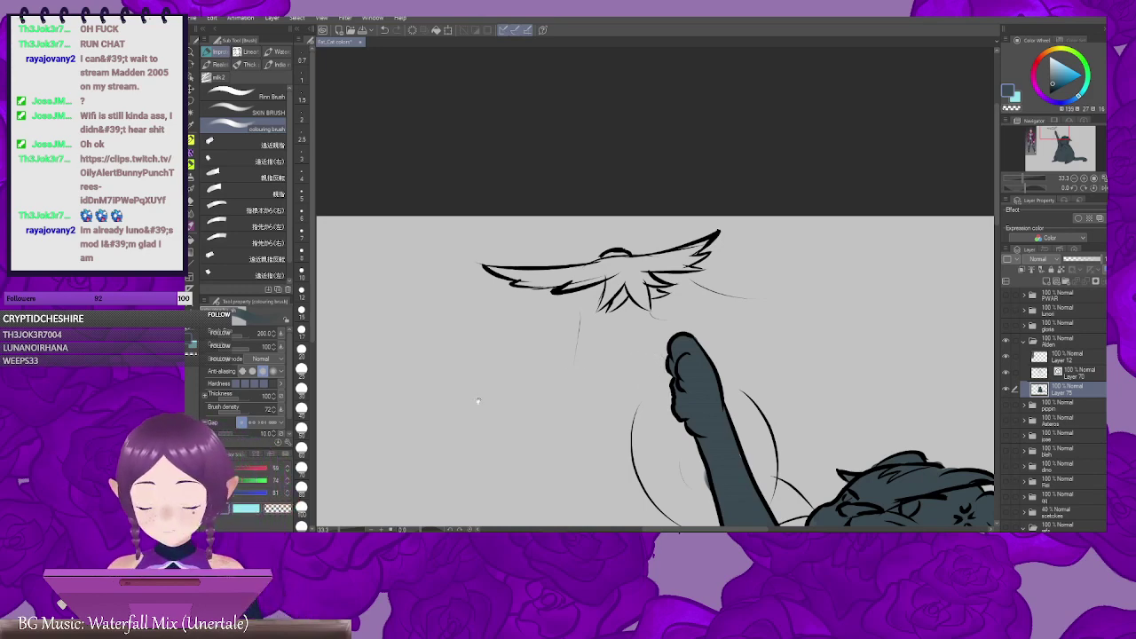
pyautogui.moveTo(467, 386); pyautogui.dragTo(815, 321)
pyautogui.moveTo(644, 314); pyautogui.dragTo(718, 299)
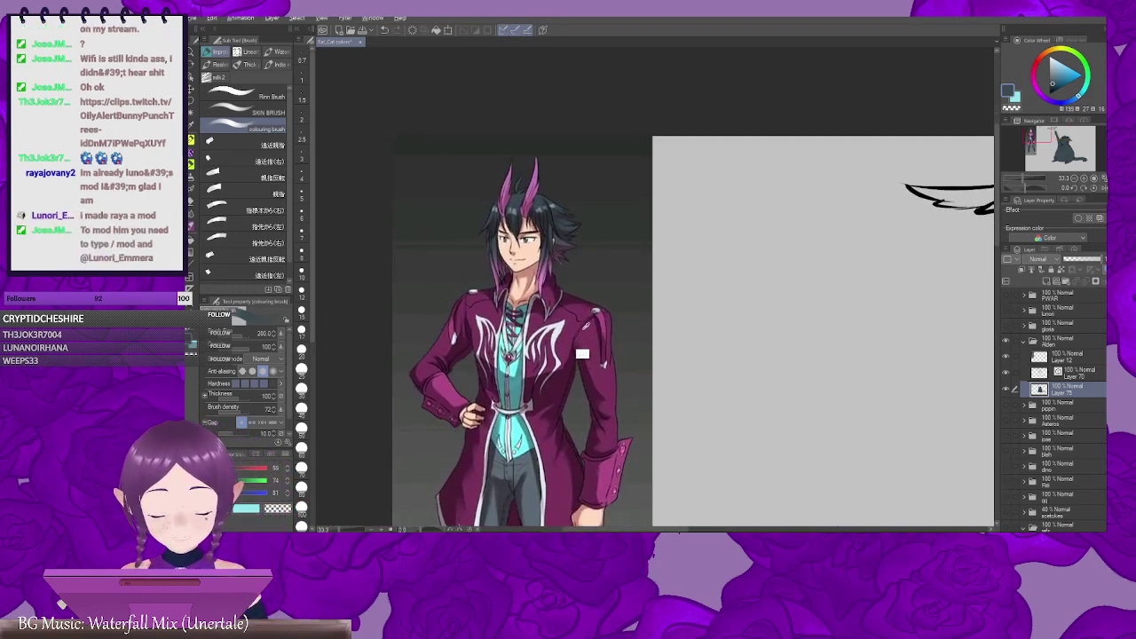
pyautogui.keyDown('alt'); pyautogui.click(593, 339); pyautogui.keyUp('alt')
pyautogui.moveTo(886, 332); pyautogui.dragTo(508, 419)
# Step: Reduce the brush to 25 and paint the bird's head and the tip of its shorter wing dark magenta
pyautogui.press('[')
pyautogui.press('[')
pyautogui.press('[')
pyautogui.press('[')
pyautogui.press('[')
pyautogui.press('[')
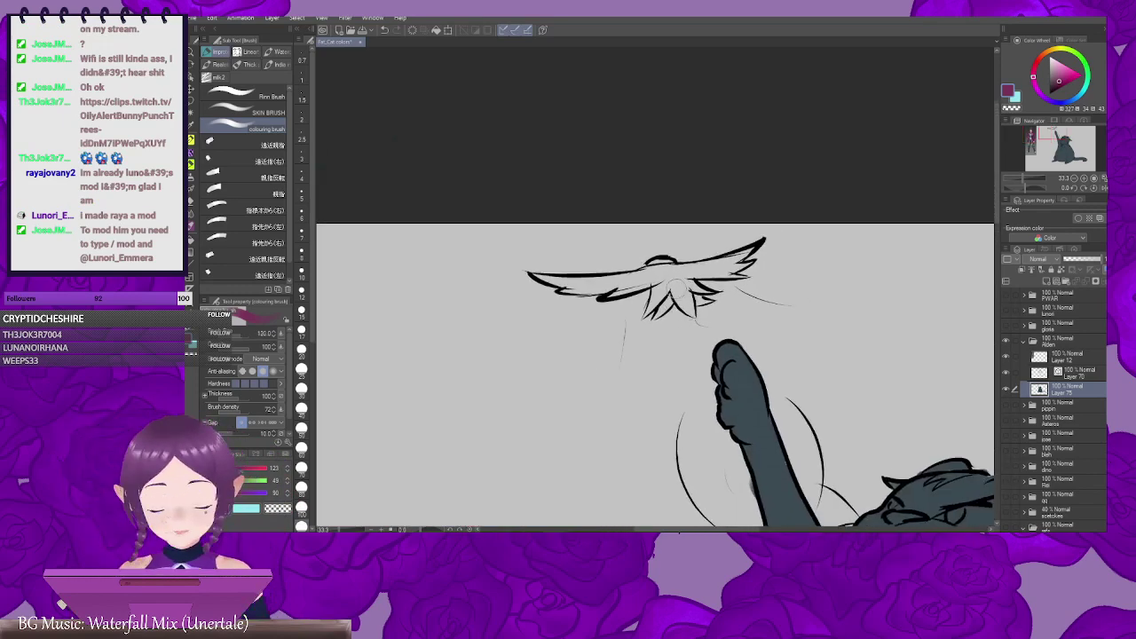
pyautogui.scroll(1, 676, 290)
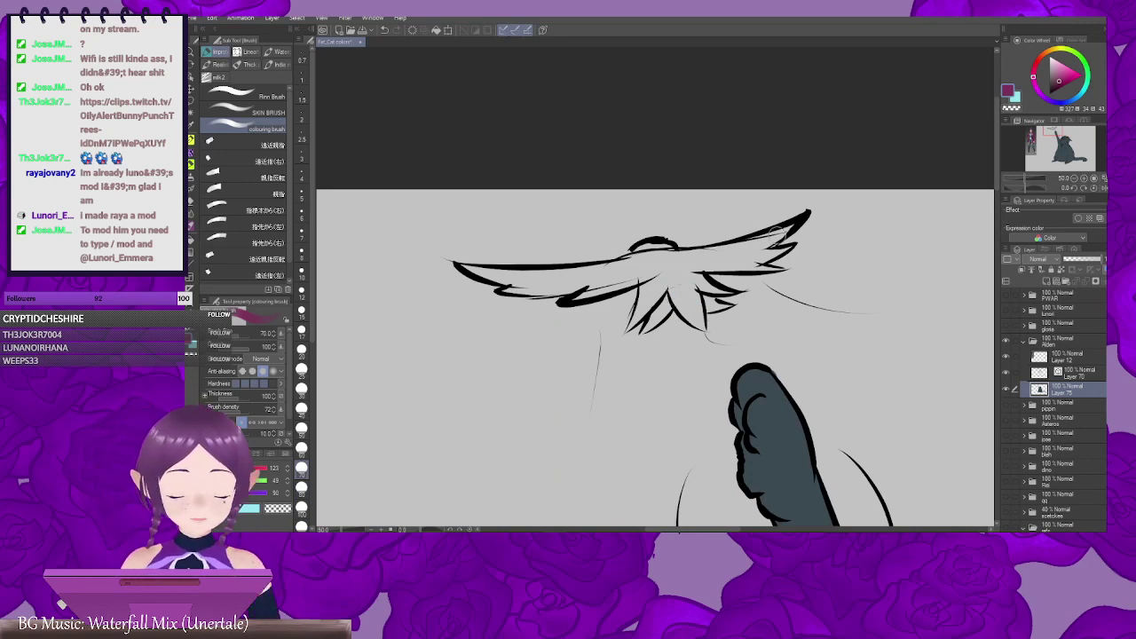
pyautogui.moveTo(780, 233)
pyautogui.mouseDown()
pyautogui.moveTo(738, 250)
pyautogui.moveTo(757, 259)
pyautogui.mouseUp()
pyautogui.hotkey('ctrl', 'z')
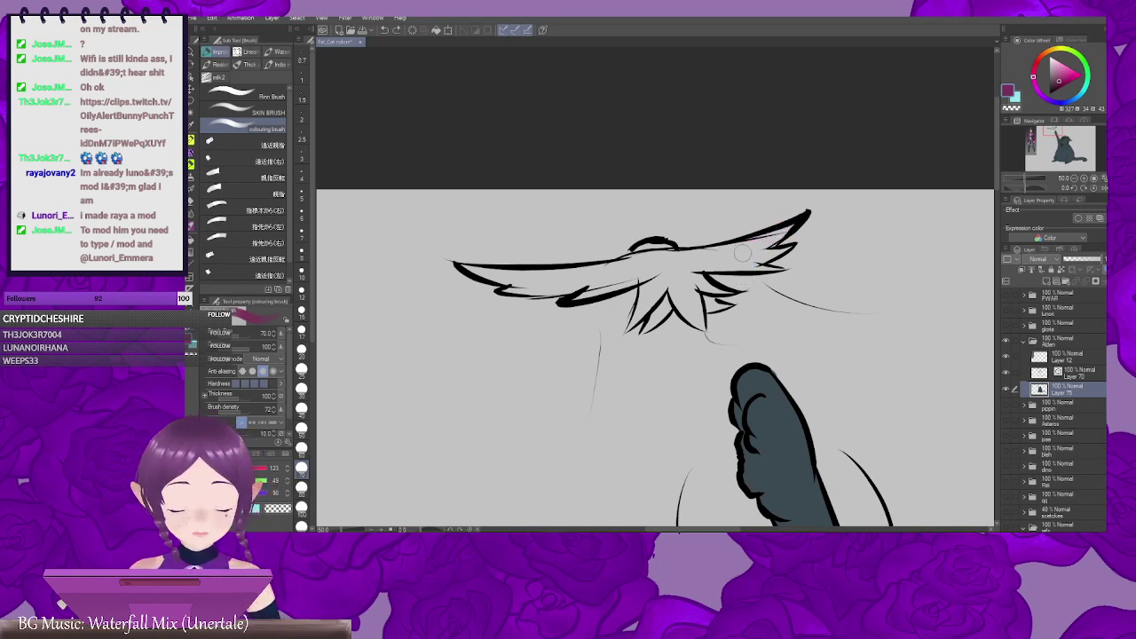
pyautogui.press('[')
pyautogui.press('[')
pyautogui.press('[')
pyautogui.press('[')
pyautogui.press('[')
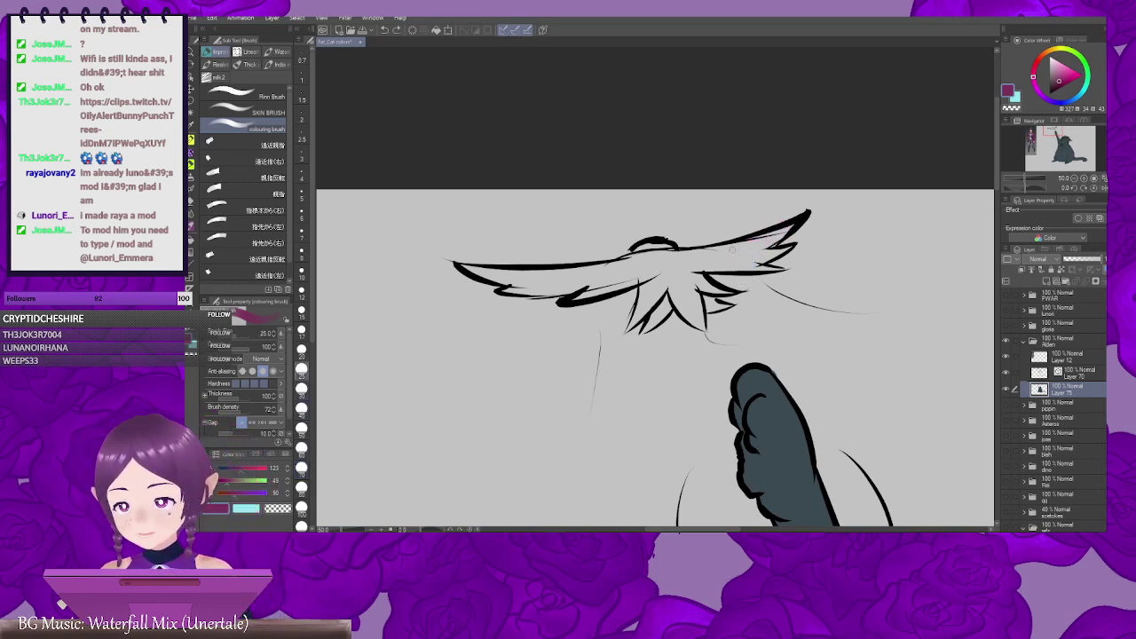
pyautogui.moveTo(732, 250); pyautogui.dragTo(834, 271)
pyautogui.moveTo(761, 264)
pyautogui.mouseDown()
pyautogui.moveTo(667, 270)
pyautogui.moveTo(793, 245)
pyautogui.moveTo(750, 276)
pyautogui.moveTo(783, 273)
pyautogui.mouseUp()
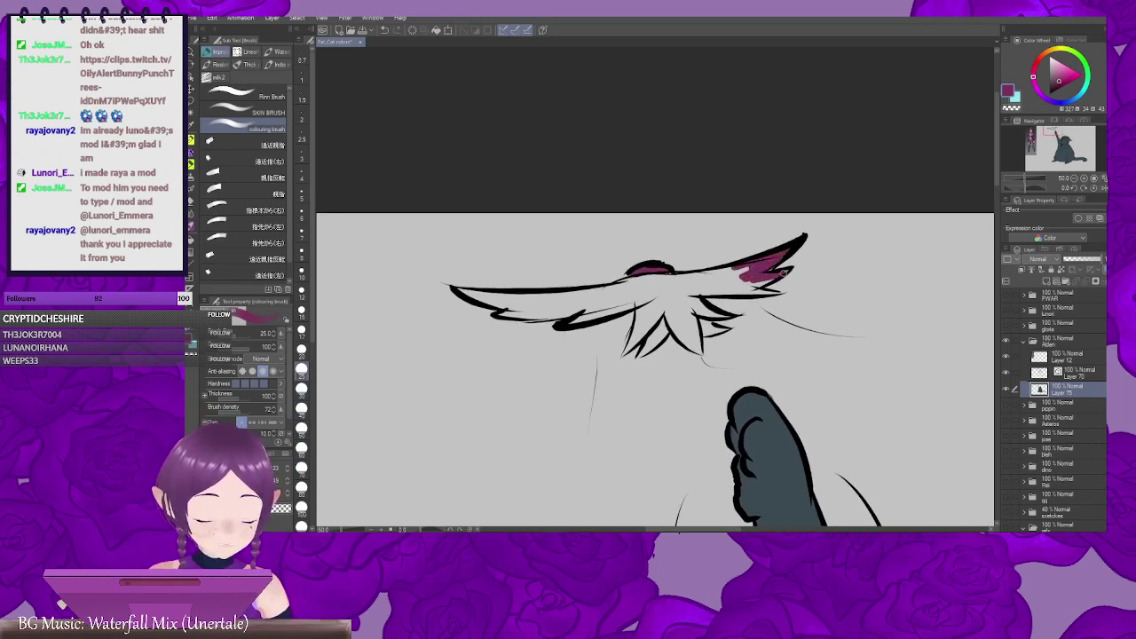
# Step: Paint the bird's longer wing dark magenta along its upper edge, tip and lower feathers
pyautogui.moveTo(687, 315)
pyautogui.mouseDown()
pyautogui.moveTo(824, 308)
pyautogui.moveTo(703, 315)
pyautogui.moveTo(752, 297)
pyautogui.moveTo(793, 298)
pyautogui.mouseUp()
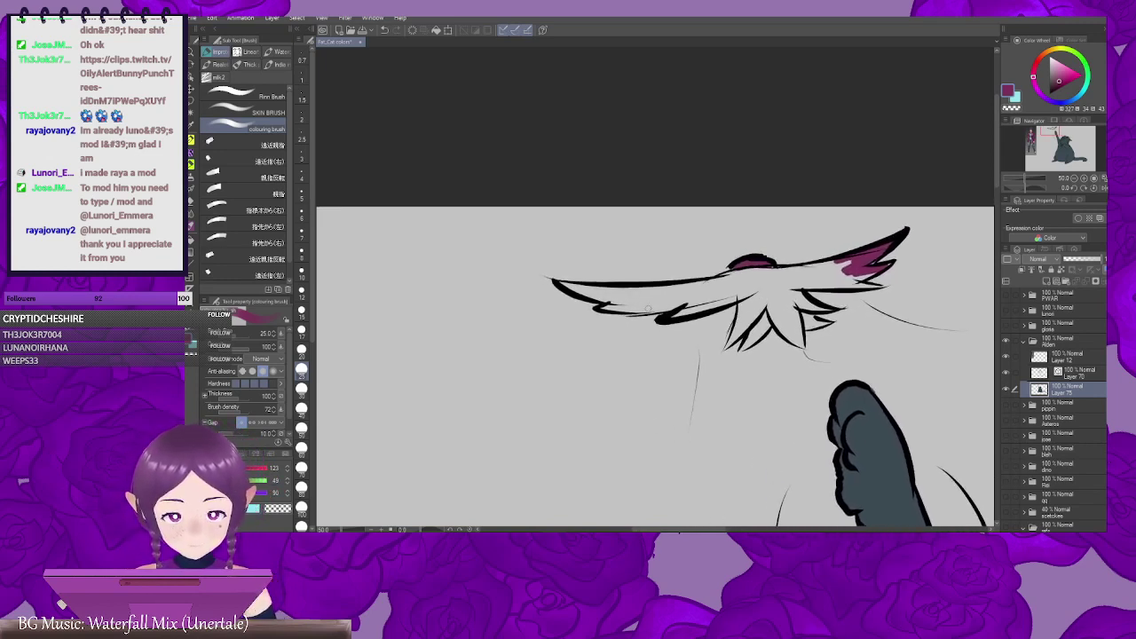
pyautogui.moveTo(562, 282)
pyautogui.mouseDown()
pyautogui.moveTo(669, 292)
pyautogui.moveTo(632, 291)
pyautogui.moveTo(745, 266)
pyautogui.moveTo(672, 258)
pyautogui.mouseUp()
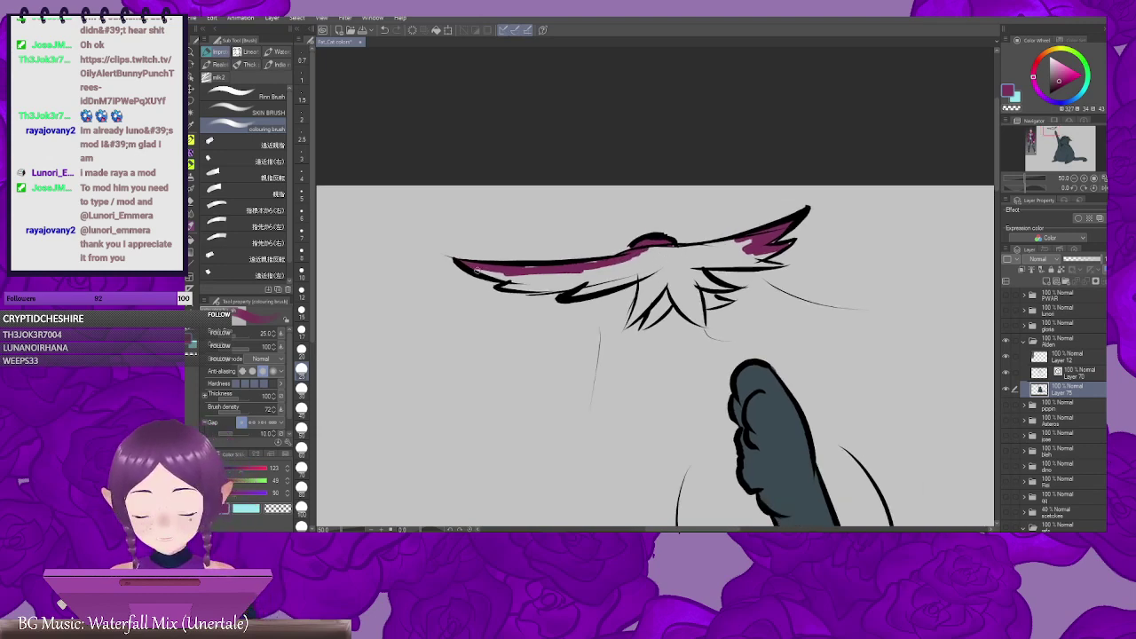
pyautogui.moveTo(476, 271)
pyautogui.mouseDown()
pyautogui.moveTo(526, 278)
pyautogui.moveTo(502, 287)
pyautogui.moveTo(629, 277)
pyautogui.moveTo(583, 295)
pyautogui.mouseUp()
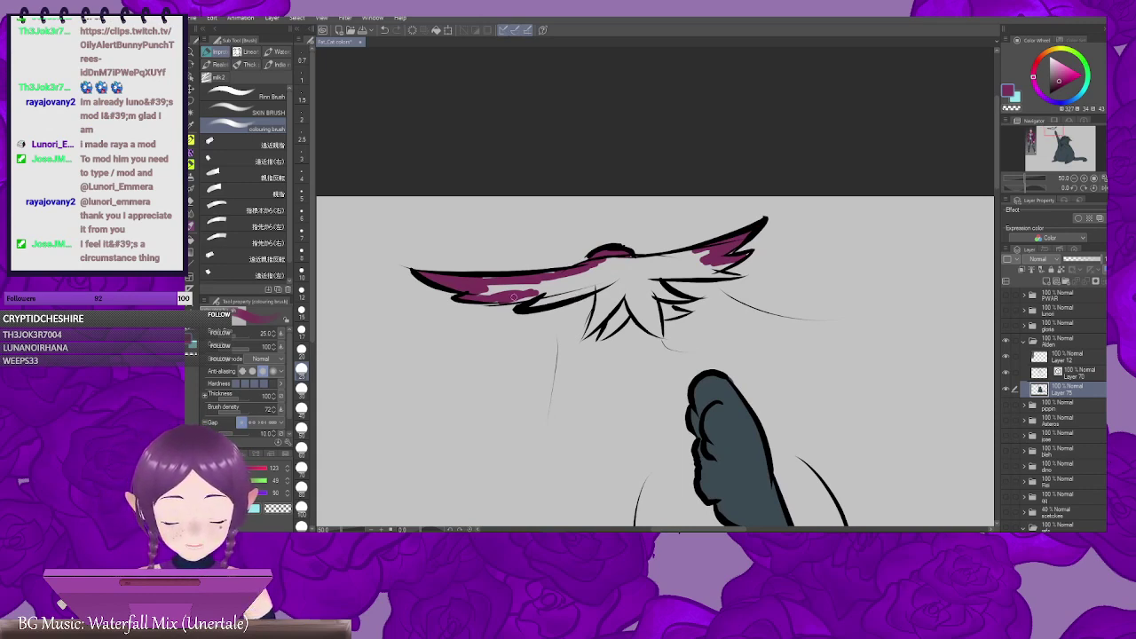
pyautogui.moveTo(484, 281); pyautogui.dragTo(534, 305)
pyautogui.moveTo(639, 293); pyautogui.dragTo(568, 299)
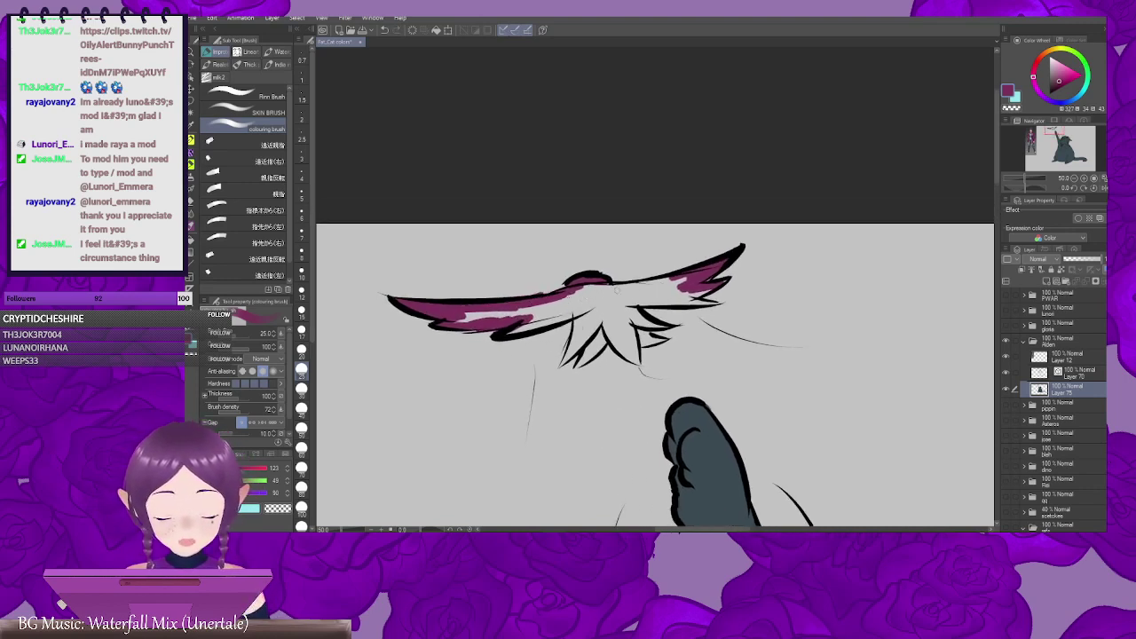
# Step: Paint the lower edge of the bird's shorter wing and its tail feathers dark magenta
pyautogui.moveTo(531, 303)
pyautogui.mouseDown()
pyautogui.moveTo(613, 287)
pyautogui.moveTo(463, 327)
pyautogui.moveTo(539, 299)
pyautogui.moveTo(585, 303)
pyautogui.moveTo(553, 310)
pyautogui.moveTo(632, 284)
pyautogui.mouseUp()
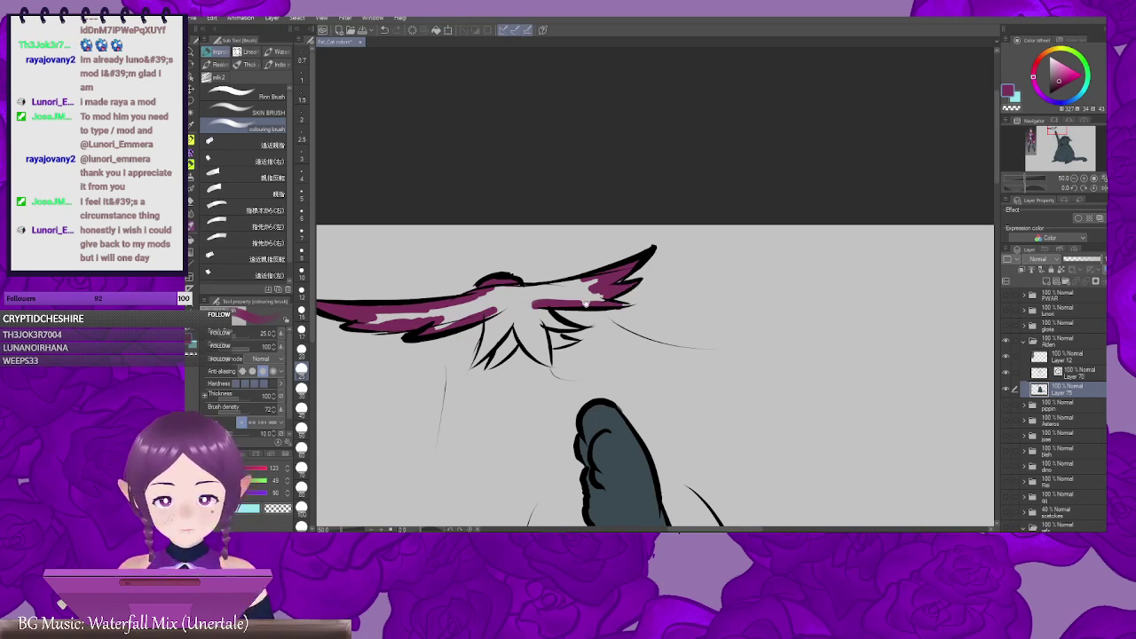
pyautogui.moveTo(586, 305); pyautogui.dragTo(680, 285)
pyautogui.moveTo(582, 291)
pyautogui.mouseDown()
pyautogui.moveTo(582, 321)
pyautogui.moveTo(603, 303)
pyautogui.moveTo(594, 332)
pyautogui.mouseUp()
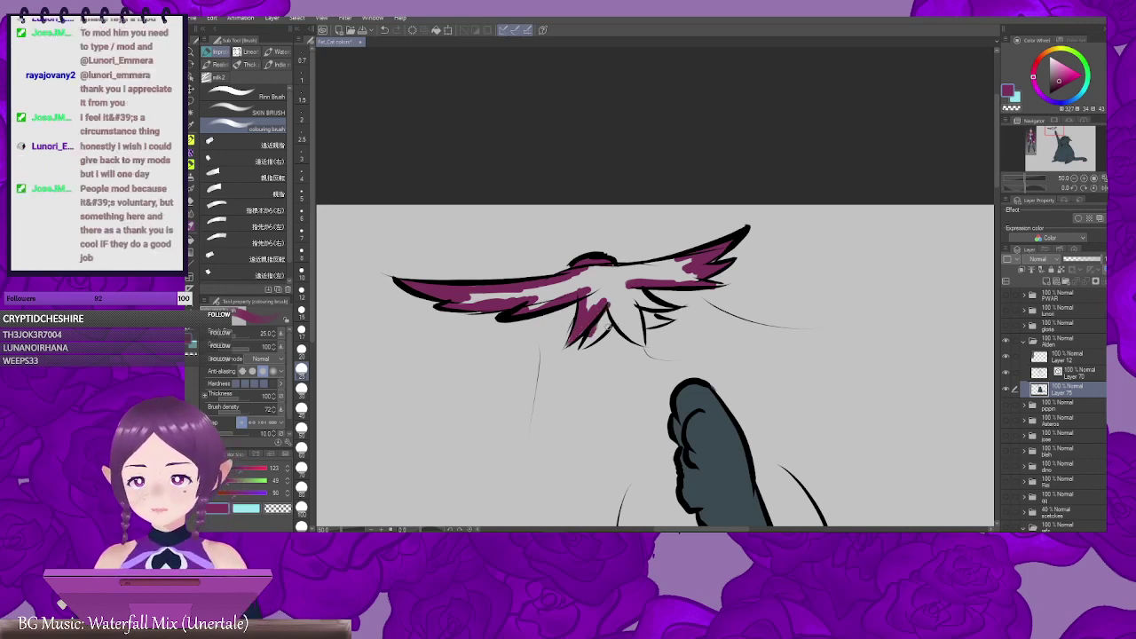
pyautogui.moveTo(611, 325); pyautogui.dragTo(578, 309)
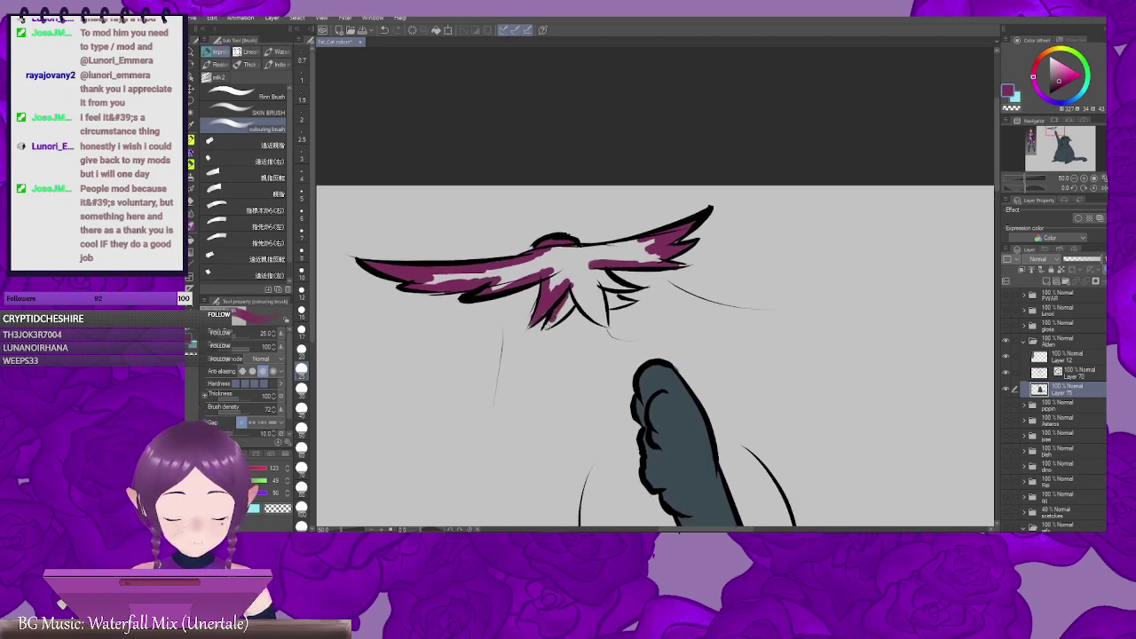
pyautogui.moveTo(582, 289)
pyautogui.mouseDown()
pyautogui.moveTo(565, 297)
pyautogui.moveTo(579, 293)
pyautogui.moveTo(565, 284)
pyautogui.mouseUp()
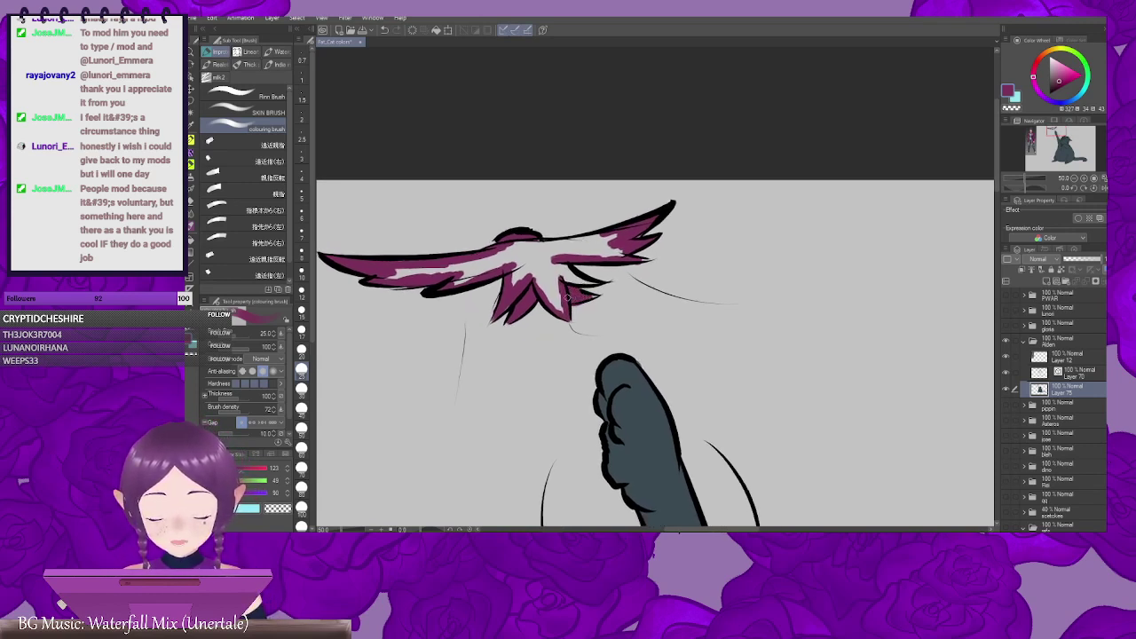
pyautogui.moveTo(567, 298); pyautogui.dragTo(594, 332)
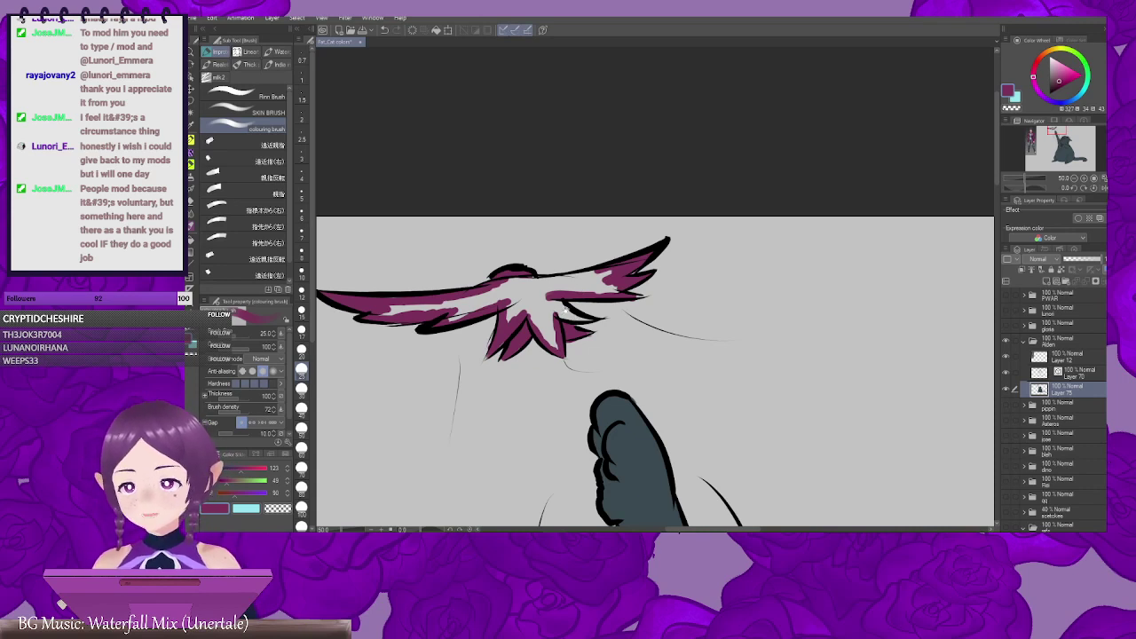
# Step: Fill the remaining gaps in the bird's body, tail and both wings with dark magenta
pyautogui.moveTo(566, 310)
pyautogui.mouseDown()
pyautogui.moveTo(564, 331)
pyautogui.moveTo(548, 315)
pyautogui.moveTo(593, 329)
pyautogui.moveTo(753, 312)
pyautogui.mouseUp()
pyautogui.hotkey('ctrl', 'z')
pyautogui.moveTo(441, 318)
pyautogui.mouseDown()
pyautogui.moveTo(579, 304)
pyautogui.moveTo(693, 274)
pyautogui.mouseUp()
pyautogui.moveTo(697, 274)
pyautogui.mouseDown()
pyautogui.moveTo(629, 285)
pyautogui.moveTo(613, 316)
pyautogui.moveTo(639, 297)
pyautogui.moveTo(632, 319)
pyautogui.moveTo(653, 327)
pyautogui.moveTo(625, 332)
pyautogui.mouseUp()
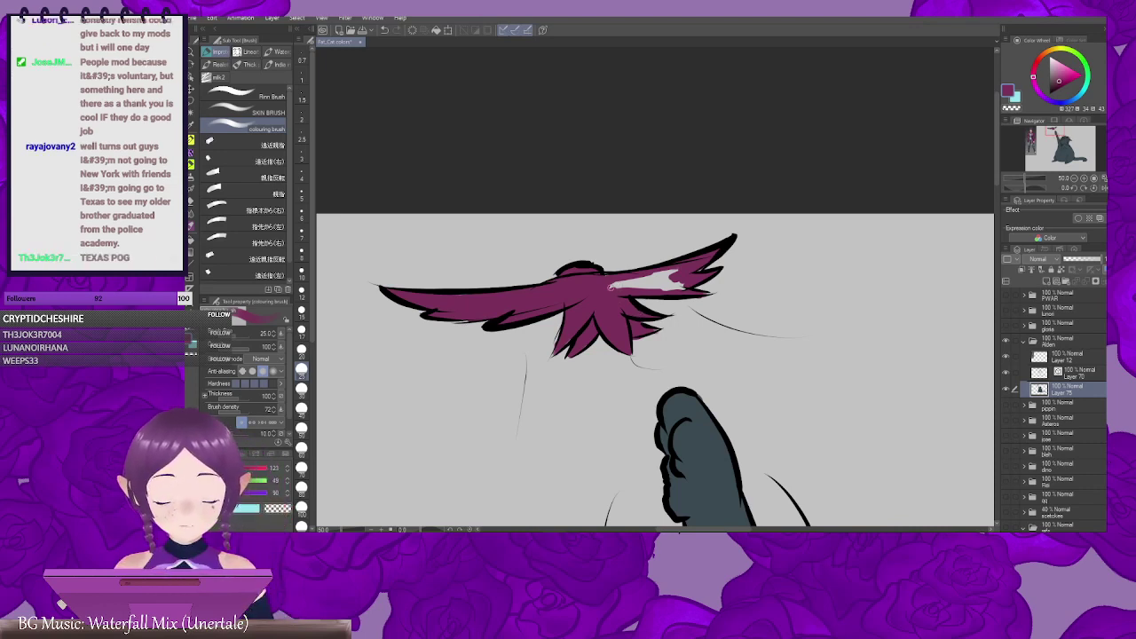
pyautogui.moveTo(611, 286)
pyautogui.mouseDown()
pyautogui.moveTo(675, 272)
pyautogui.moveTo(607, 287)
pyautogui.moveTo(679, 286)
pyautogui.mouseUp()
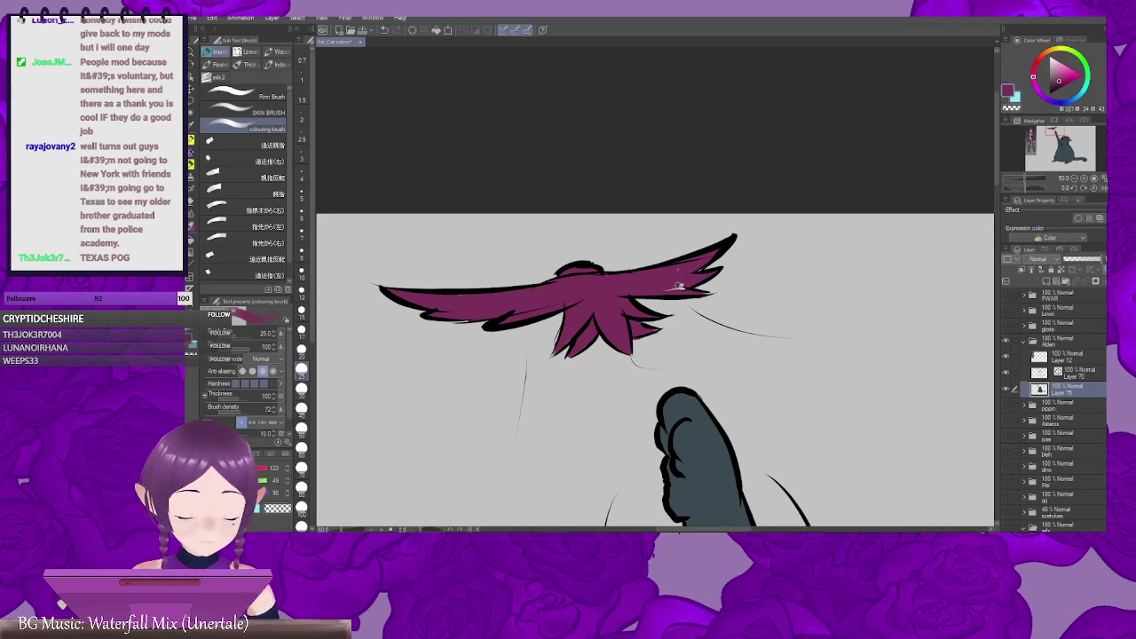
# Step: Review the coloured bird and the cat's raised paw, head and body at a reduced zoom
pyautogui.moveTo(689, 350); pyautogui.dragTo(653, 304)
pyautogui.scroll(-2, 652, 304)
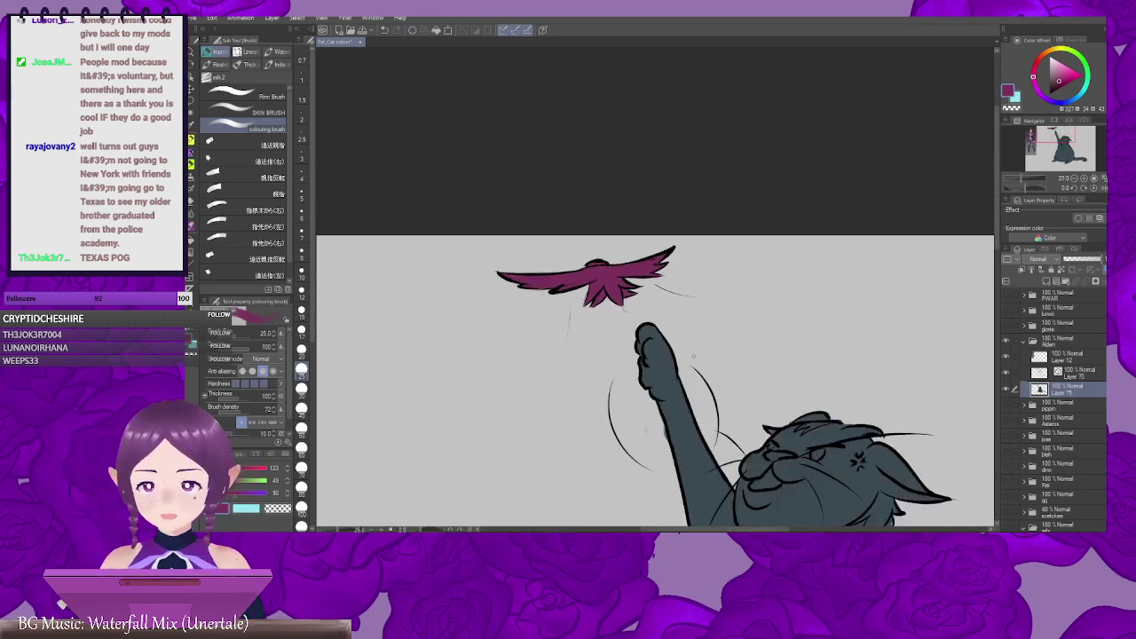
pyautogui.moveTo(805, 451); pyautogui.dragTo(717, 309)
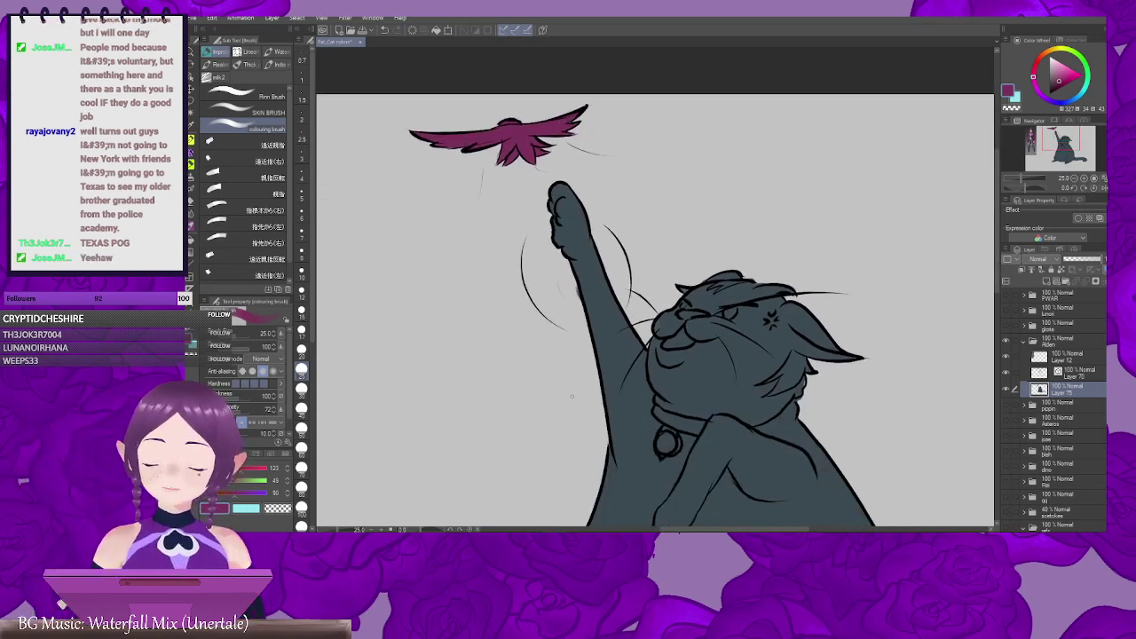
pyautogui.moveTo(752, 367); pyautogui.dragTo(664, 271)
pyautogui.moveTo(740, 278); pyautogui.dragTo(703, 324)
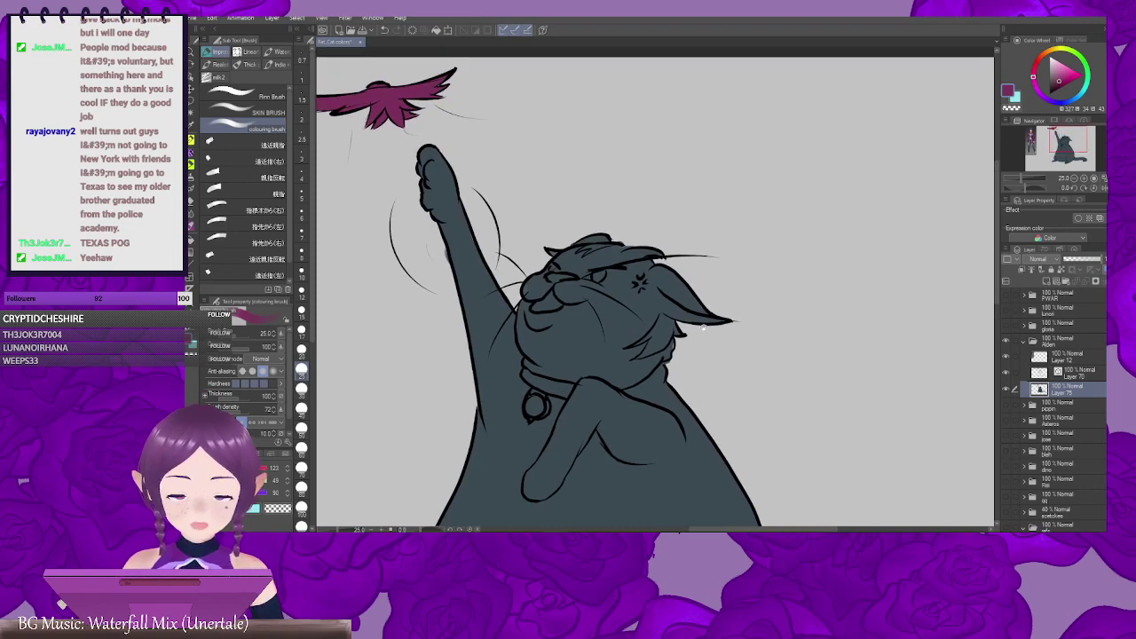
pyautogui.moveTo(722, 272); pyautogui.dragTo(705, 309)
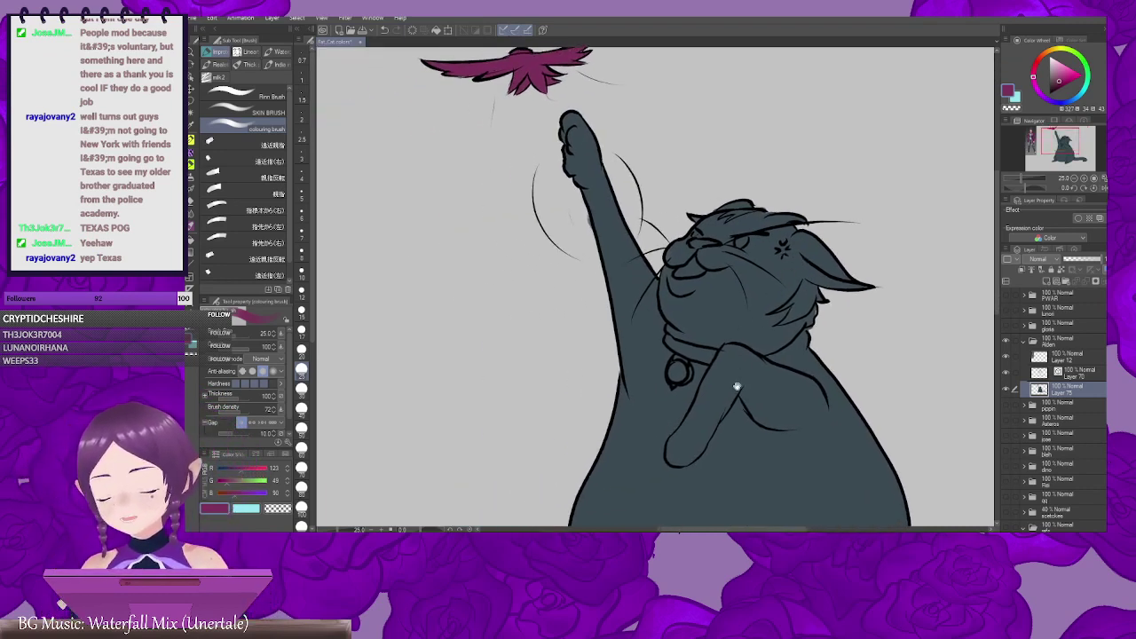
pyautogui.moveTo(809, 387); pyautogui.dragTo(716, 312)
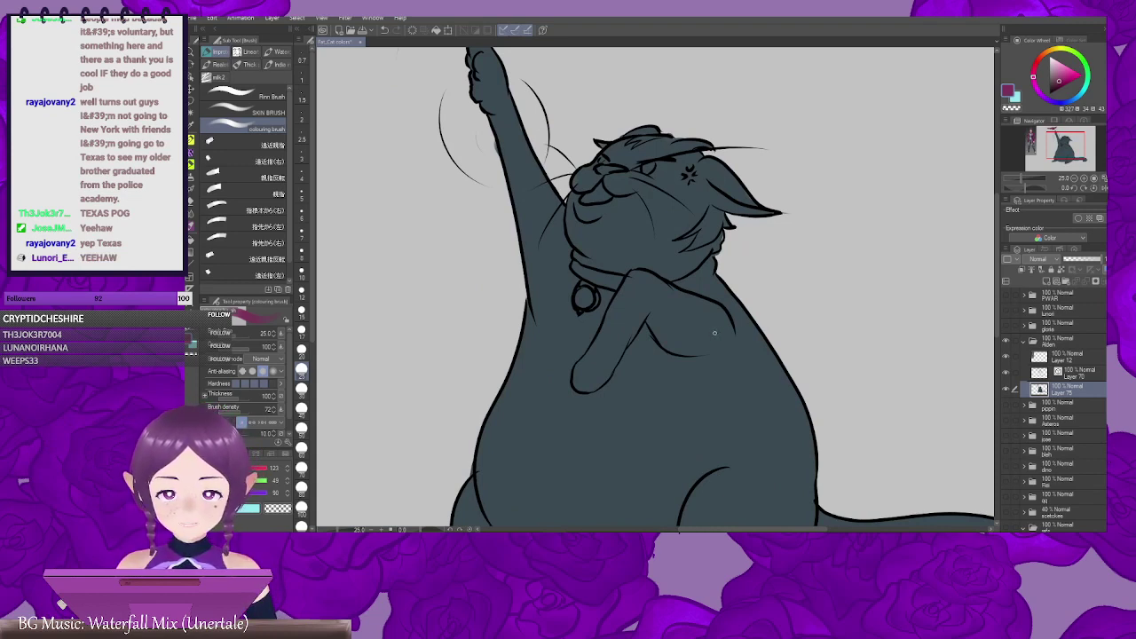
pyautogui.moveTo(662, 361)
pyautogui.mouseDown()
pyautogui.moveTo(698, 312)
pyautogui.moveTo(611, 369)
pyautogui.mouseUp()
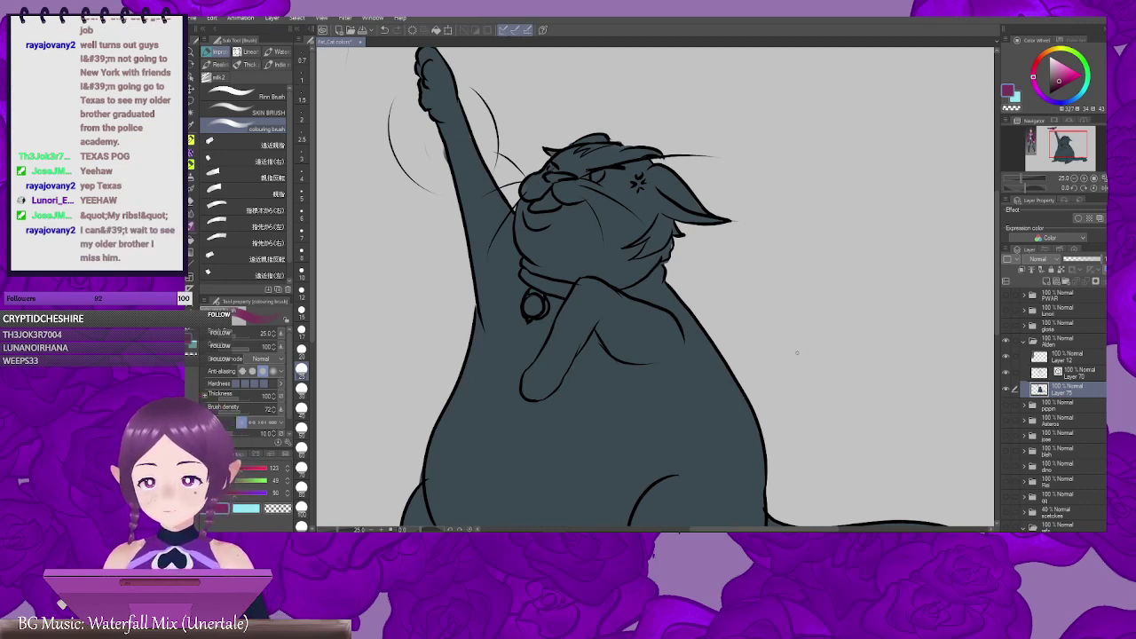
pyautogui.moveTo(707, 335); pyautogui.dragTo(631, 402)
pyautogui.moveTo(686, 350); pyautogui.dragTo(772, 308)
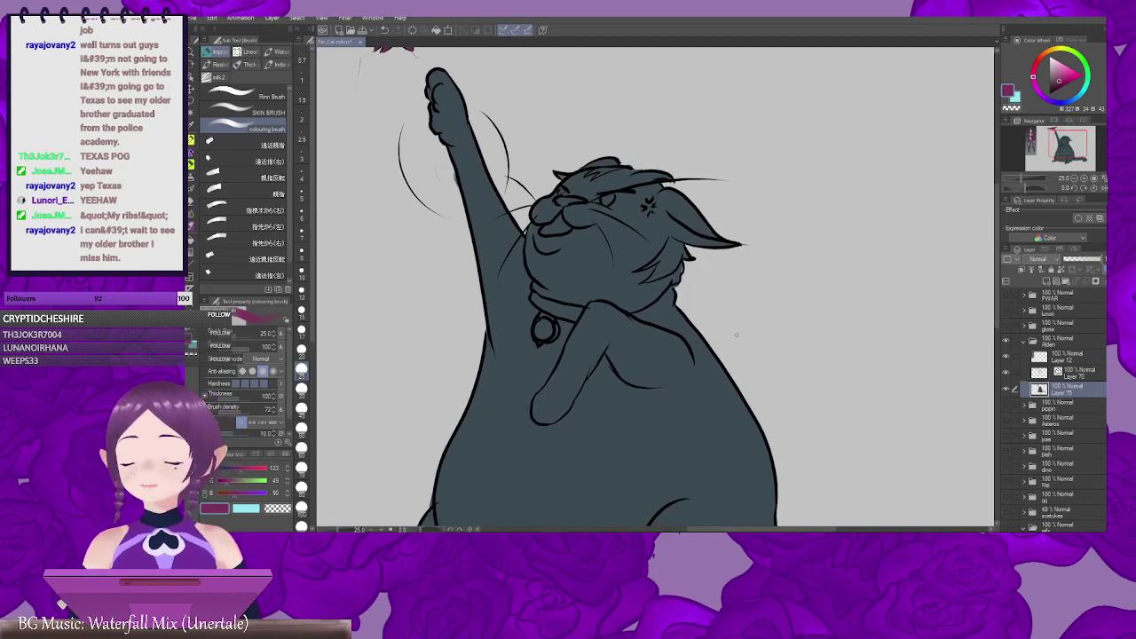
pyautogui.moveTo(805, 373); pyautogui.dragTo(769, 315)
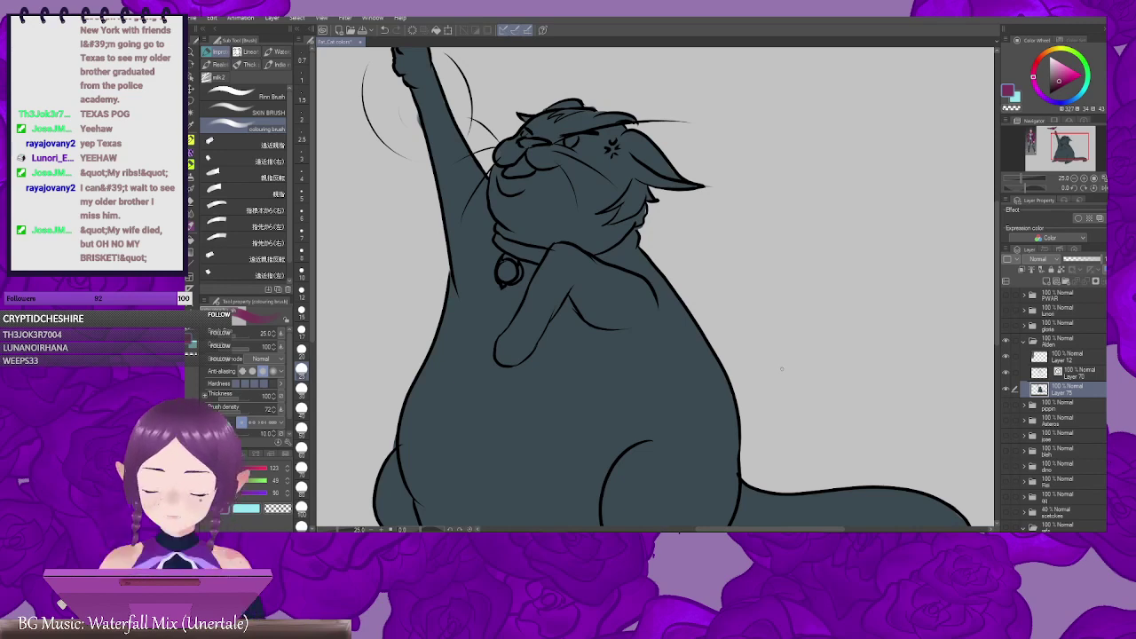
pyautogui.moveTo(736, 243)
pyautogui.mouseDown()
pyautogui.moveTo(781, 307)
pyautogui.moveTo(701, 335)
pyautogui.moveTo(763, 321)
pyautogui.mouseUp()
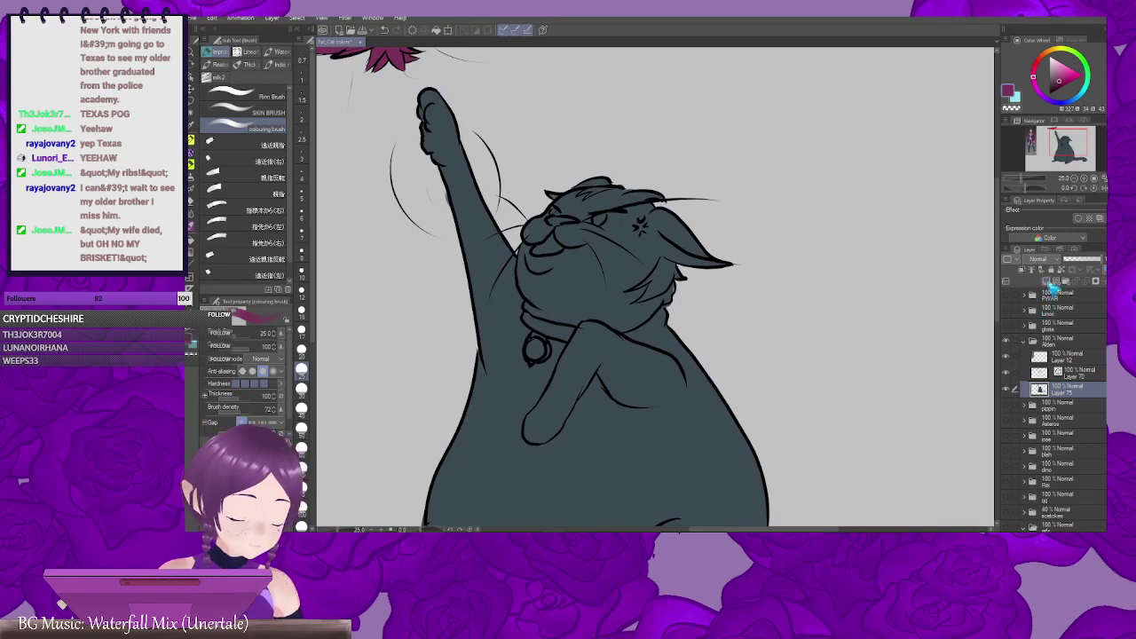
# Step: Add a new layer clipped to the base colour layer and sample the orchid pink of the reference character's hair streak
pyautogui.click(1047, 282)
pyautogui.moveTo(367, 370); pyautogui.dragTo(563, 381)
pyautogui.moveTo(366, 305); pyautogui.dragTo(651, 331)
pyautogui.scroll(3, 651, 332)
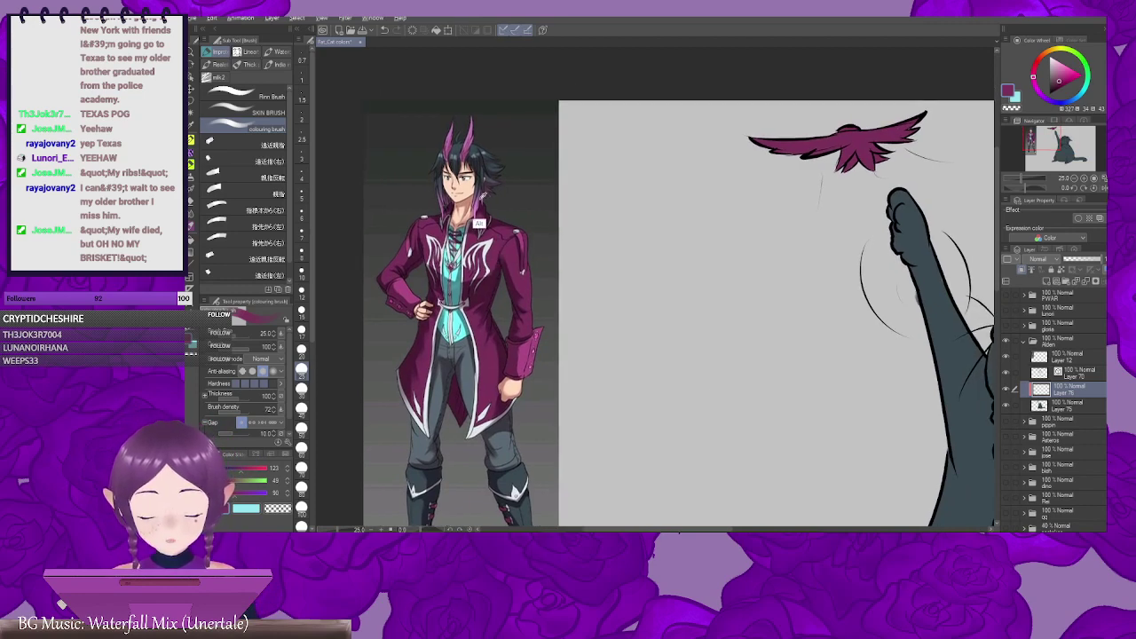
pyautogui.keyDown('alt'); pyautogui.click(479, 204); pyautogui.keyUp('alt')
pyautogui.moveTo(795, 338); pyautogui.dragTo(508, 253)
pyautogui.moveTo(799, 220)
pyautogui.mouseDown()
pyautogui.moveTo(693, 251)
pyautogui.moveTo(722, 241)
pyautogui.mouseUp()
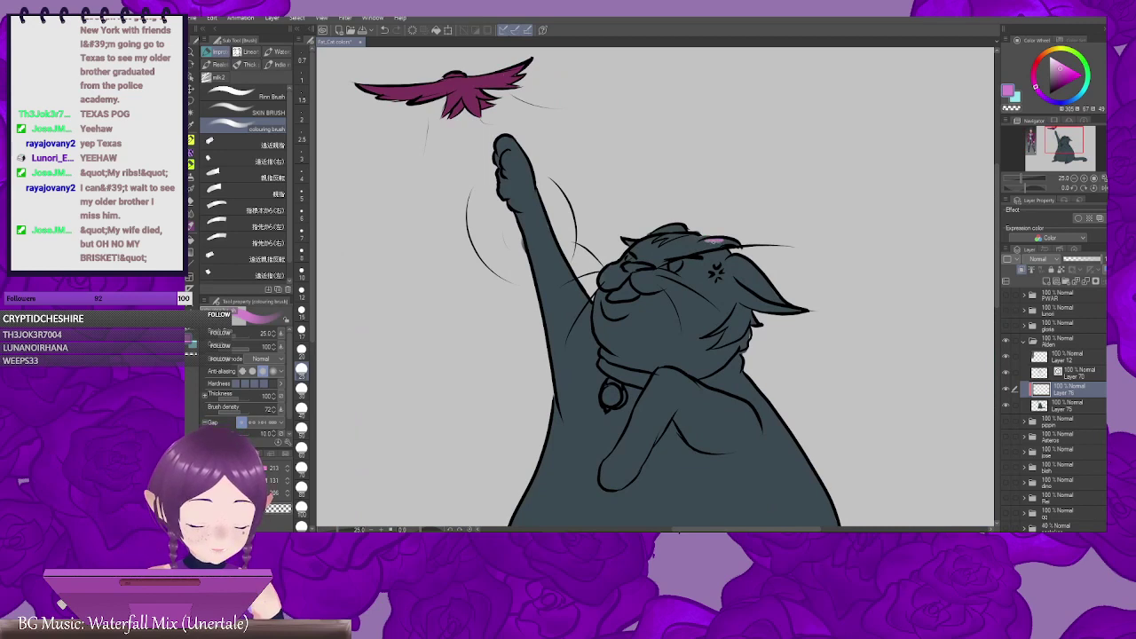
pyautogui.hotkey('ctrl', 'z')
# Step: Enlarge the brush to 60 and paint the fur tuft beneath the cat's ear orchid pink
pyautogui.press(']')
pyautogui.press(']')
pyautogui.press(']')
pyautogui.press(']')
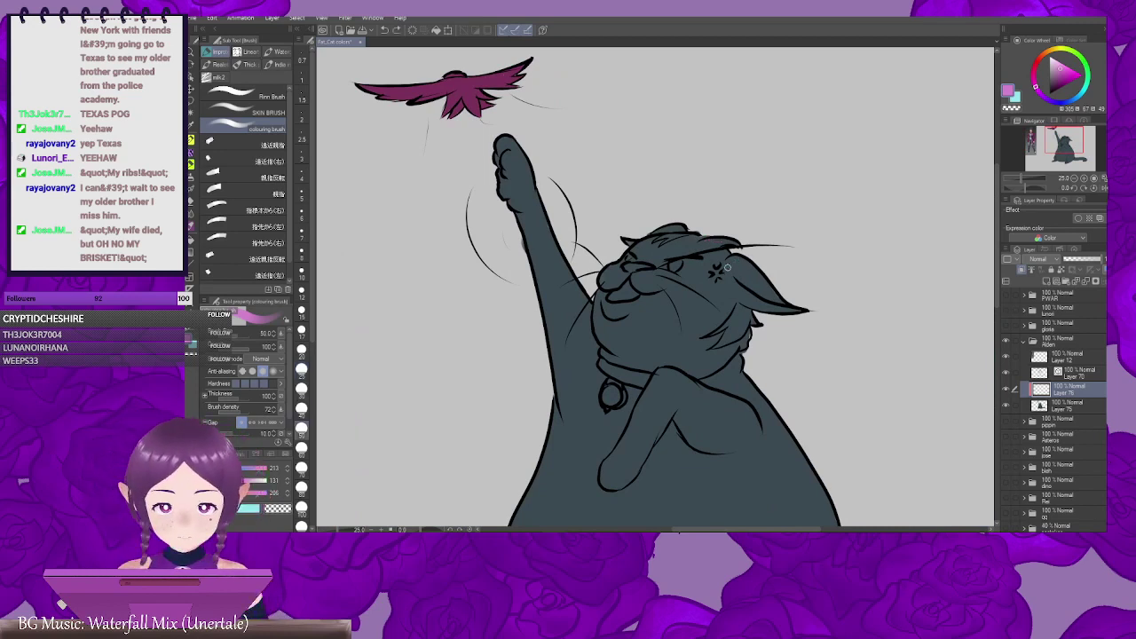
pyautogui.scroll(1, 735, 298)
pyautogui.moveTo(807, 309); pyautogui.dragTo(788, 265)
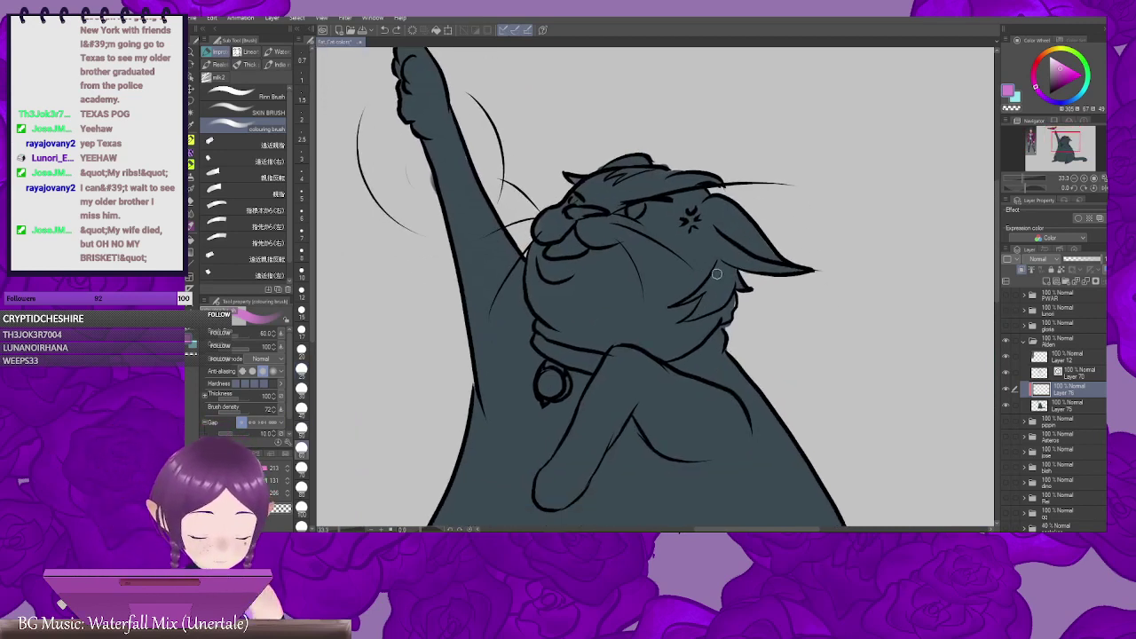
pyautogui.moveTo(720, 266)
pyautogui.mouseDown()
pyautogui.moveTo(689, 299)
pyautogui.moveTo(716, 277)
pyautogui.moveTo(691, 297)
pyautogui.moveTo(708, 296)
pyautogui.moveTo(736, 280)
pyautogui.mouseUp()
pyautogui.moveTo(735, 285); pyautogui.dragTo(749, 279)
pyautogui.moveTo(743, 279)
pyautogui.mouseDown()
pyautogui.moveTo(736, 270)
pyautogui.moveTo(735, 282)
pyautogui.moveTo(738, 264)
pyautogui.moveTo(725, 300)
pyautogui.moveTo(683, 312)
pyautogui.mouseUp()
# Step: Reduce the brush to 30 and fill the remaining gaps in the tuft beneath the ear with orchid pink
pyautogui.press('[')
pyautogui.press('[')
pyautogui.press('[')
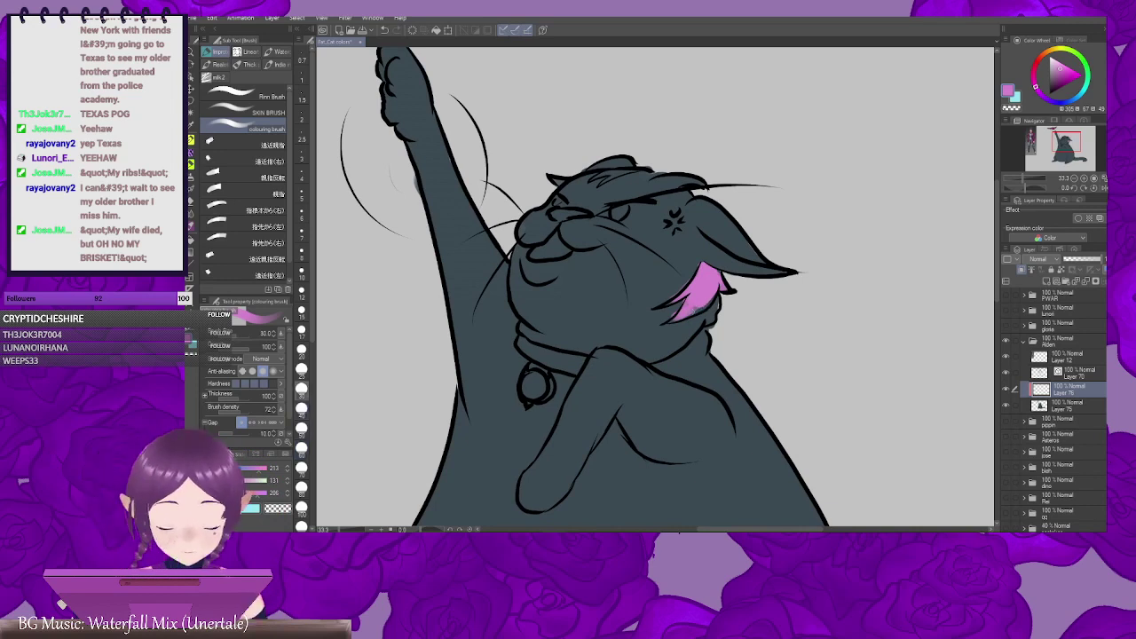
pyautogui.moveTo(695, 304); pyautogui.dragTo(714, 289)
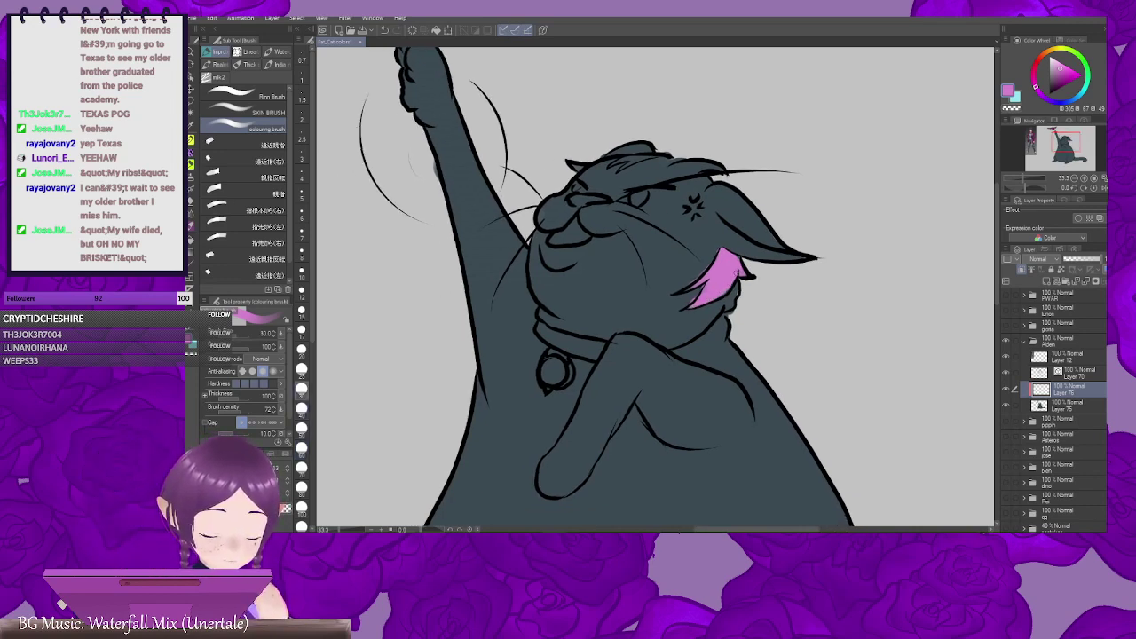
# Step: Paint orchid pink streaks in the two hair tufts on top of the cat's head
pyautogui.moveTo(769, 282); pyautogui.dragTo(726, 302)
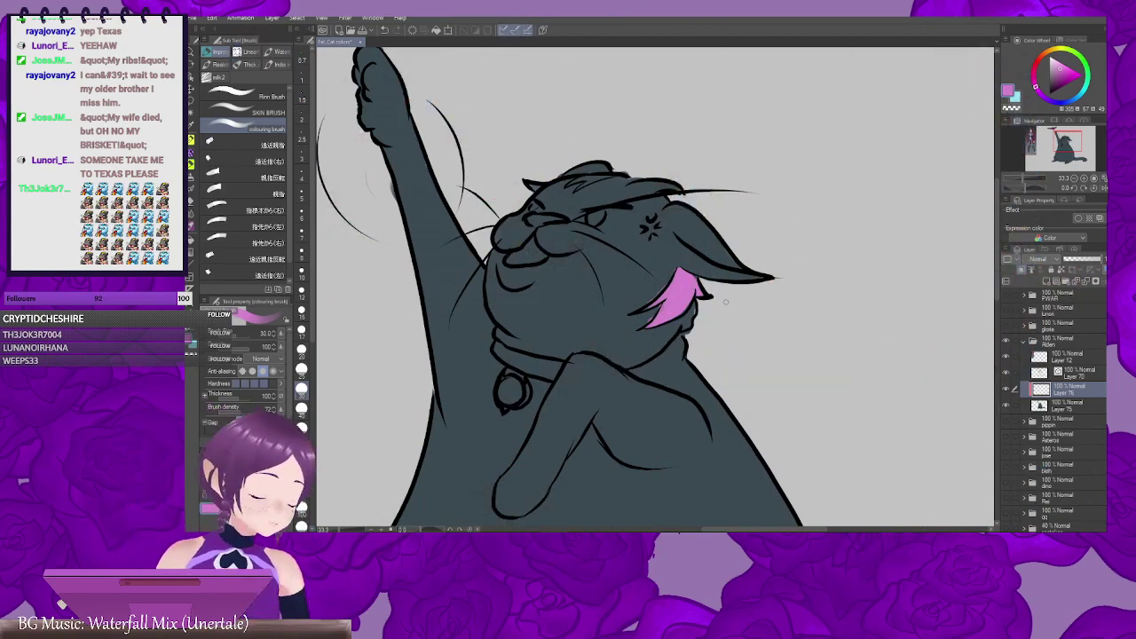
pyautogui.moveTo(641, 251)
pyautogui.mouseDown()
pyautogui.moveTo(746, 289)
pyautogui.moveTo(751, 304)
pyautogui.moveTo(717, 301)
pyautogui.moveTo(650, 333)
pyautogui.mouseUp()
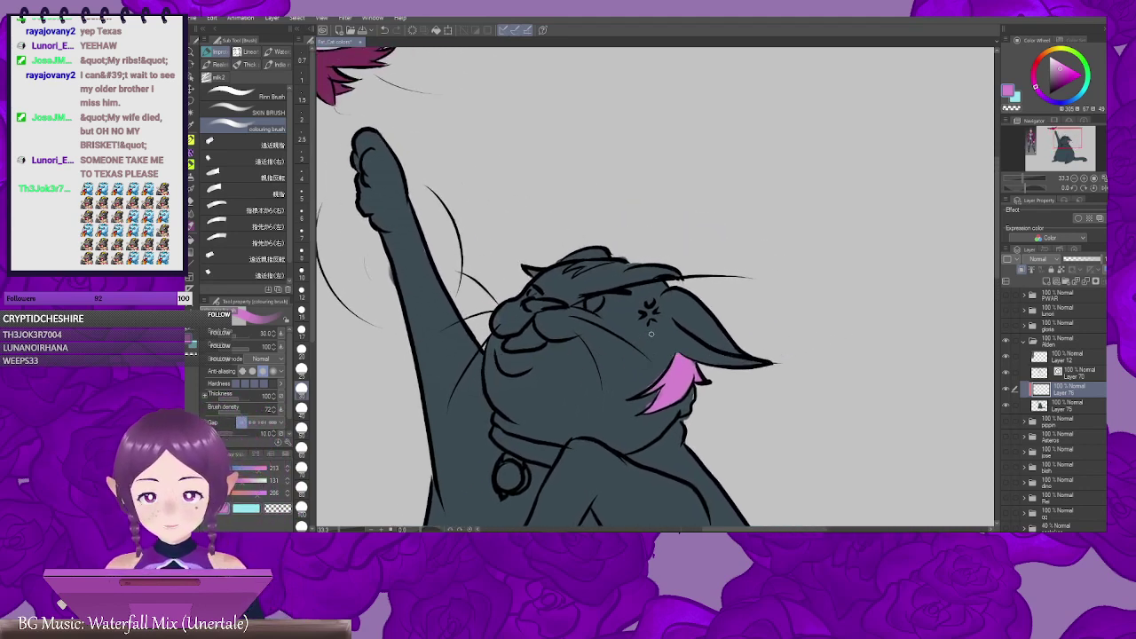
pyautogui.scroll(1, 657, 316)
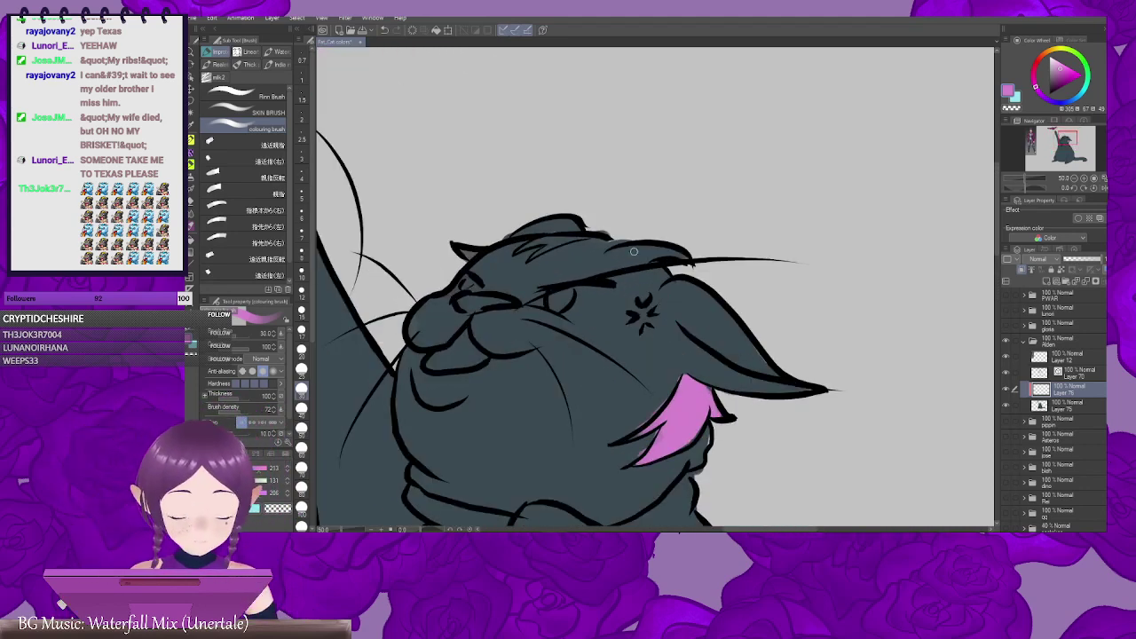
pyautogui.moveTo(661, 250)
pyautogui.mouseDown()
pyautogui.moveTo(622, 247)
pyautogui.moveTo(675, 253)
pyautogui.moveTo(566, 249)
pyautogui.moveTo(635, 241)
pyautogui.moveTo(693, 249)
pyautogui.moveTo(704, 266)
pyautogui.moveTo(724, 246)
pyautogui.moveTo(709, 253)
pyautogui.moveTo(738, 256)
pyautogui.moveTo(700, 242)
pyautogui.moveTo(729, 252)
pyautogui.mouseUp()
pyautogui.moveTo(741, 256)
pyautogui.mouseDown()
pyautogui.moveTo(713, 258)
pyautogui.moveTo(722, 263)
pyautogui.moveTo(682, 251)
pyautogui.moveTo(738, 268)
pyautogui.mouseUp()
pyautogui.moveTo(643, 239)
pyautogui.mouseDown()
pyautogui.moveTo(620, 241)
pyautogui.moveTo(673, 240)
pyautogui.moveTo(611, 245)
pyautogui.moveTo(647, 246)
pyautogui.moveTo(658, 263)
pyautogui.moveTo(598, 262)
pyautogui.moveTo(654, 250)
pyautogui.mouseUp()
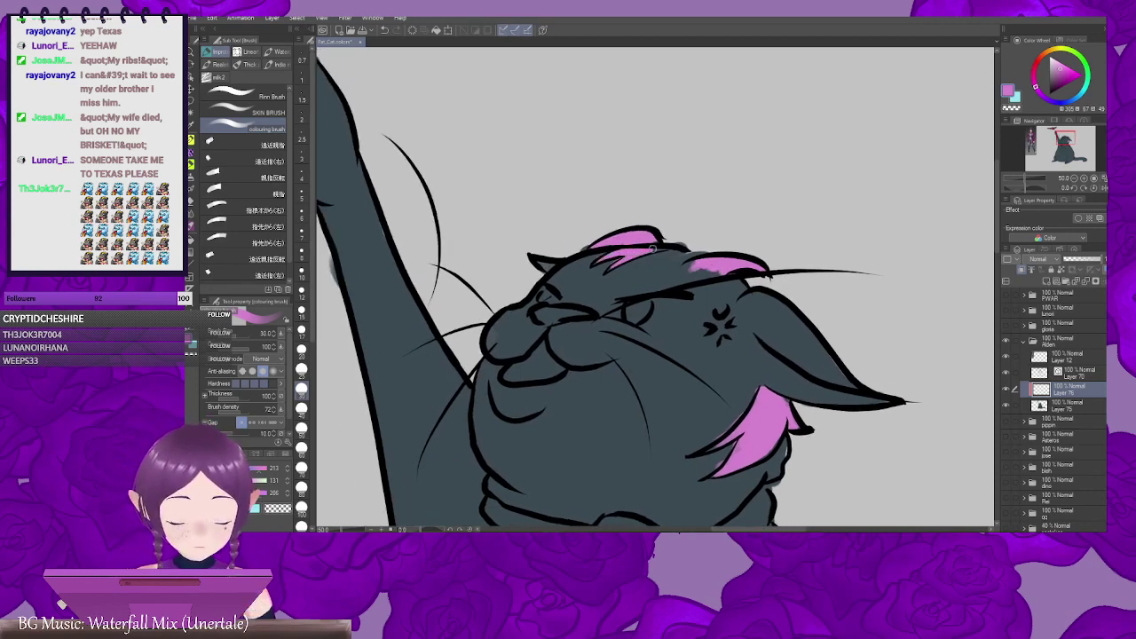
# Step: Paint the front end of the cat's collar orchid pink, above the bell
pyautogui.moveTo(786, 351); pyautogui.dragTo(737, 314)
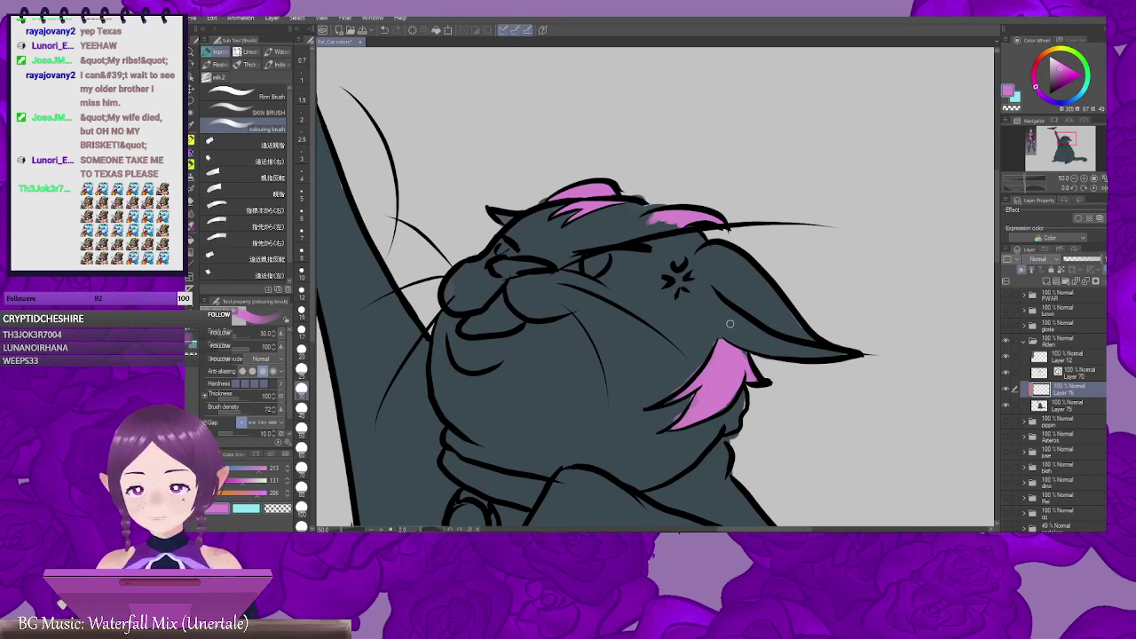
pyautogui.moveTo(740, 377); pyautogui.dragTo(722, 315)
pyautogui.moveTo(700, 398)
pyautogui.mouseDown()
pyautogui.moveTo(692, 377)
pyautogui.moveTo(794, 287)
pyautogui.mouseUp()
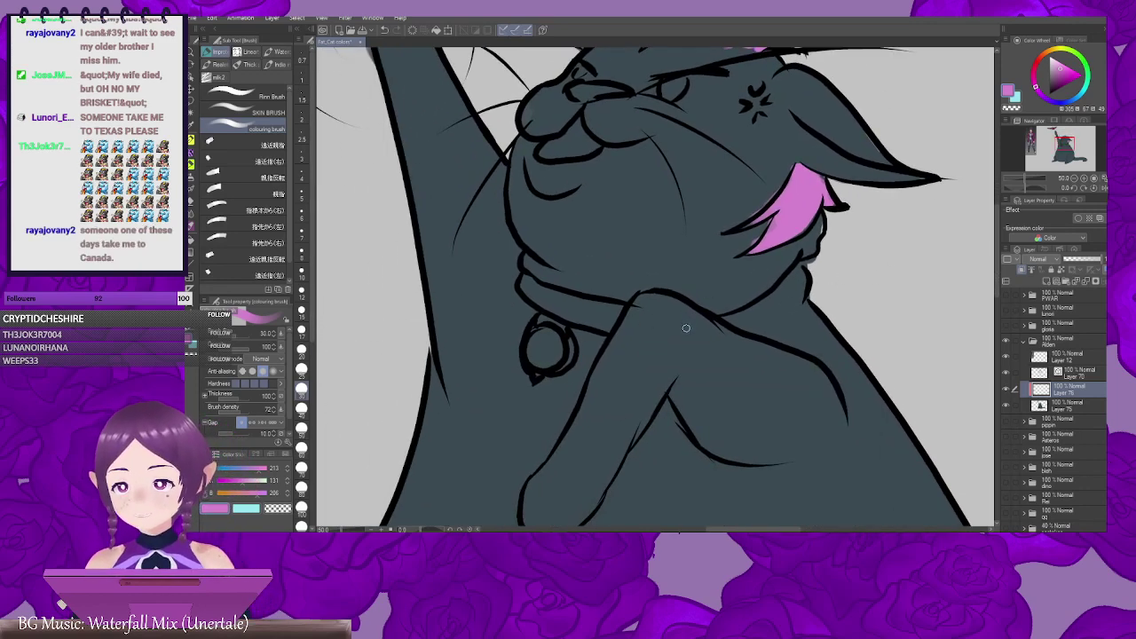
pyautogui.moveTo(821, 316); pyautogui.dragTo(717, 341)
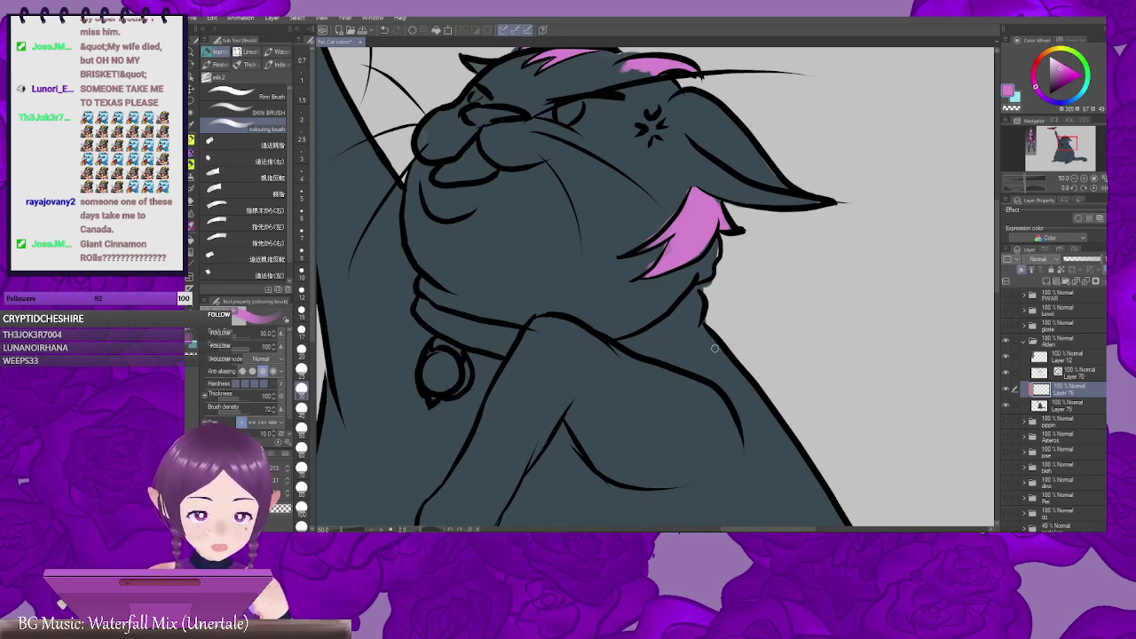
pyautogui.moveTo(589, 319); pyautogui.dragTo(627, 293)
pyautogui.moveTo(459, 276)
pyautogui.mouseDown()
pyautogui.moveTo(466, 295)
pyautogui.moveTo(499, 301)
pyautogui.mouseUp()
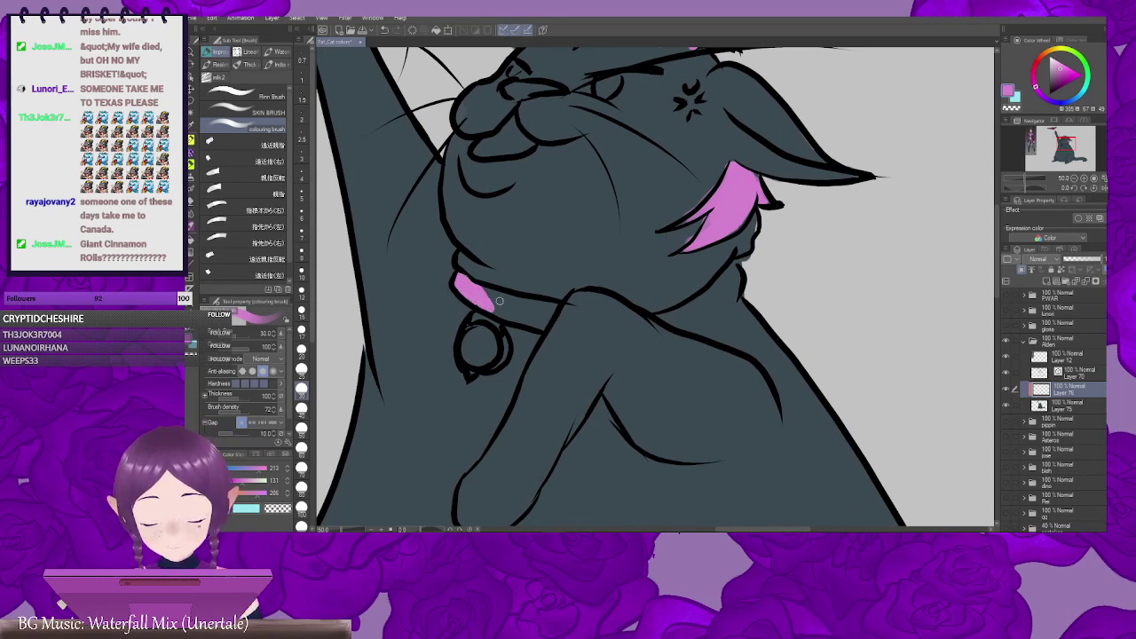
# Step: Fill the rest of the collar strip between the bell and the bent foreleg with orchid pink
pyautogui.moveTo(583, 274)
pyautogui.mouseDown()
pyautogui.moveTo(523, 248)
pyautogui.moveTo(561, 255)
pyautogui.moveTo(556, 264)
pyautogui.mouseUp()
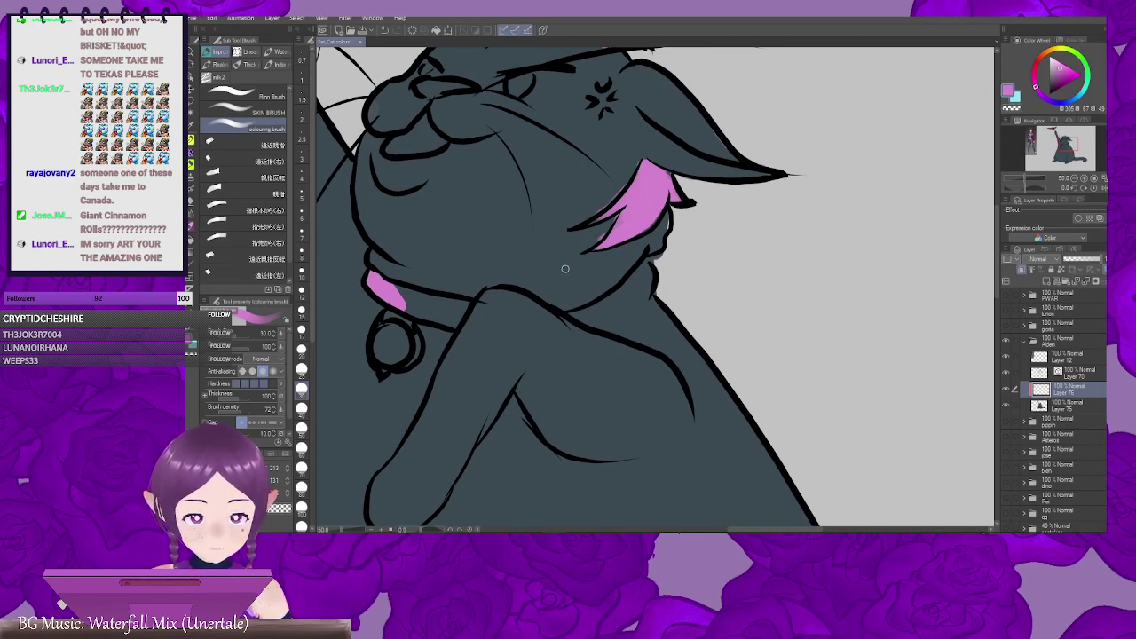
pyautogui.moveTo(538, 279); pyautogui.dragTo(567, 237)
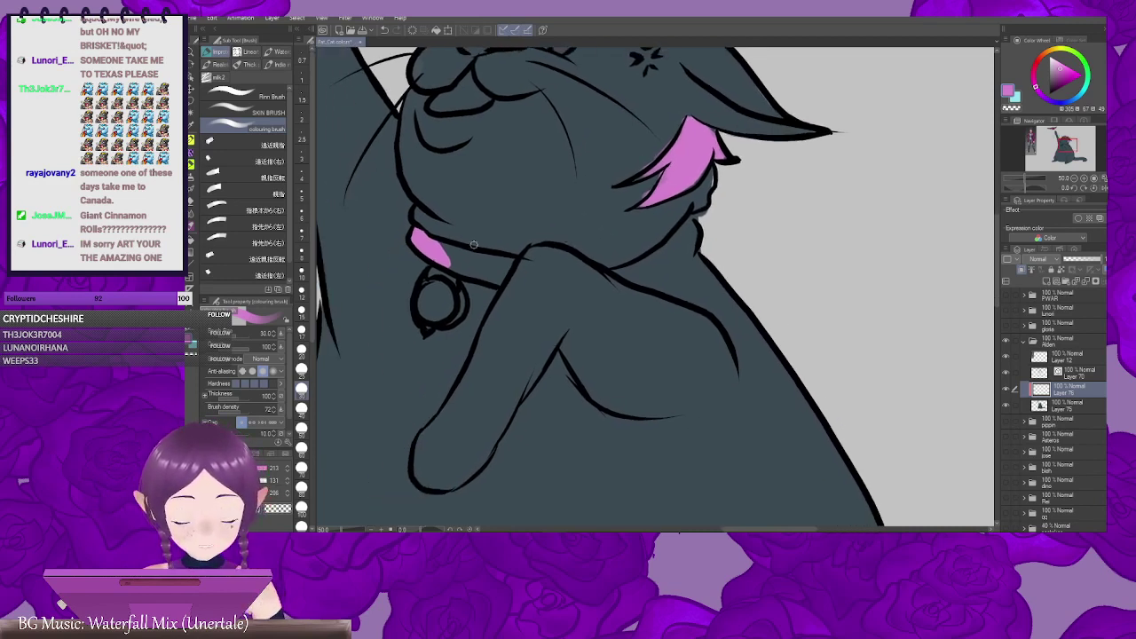
pyautogui.moveTo(444, 253)
pyautogui.mouseDown()
pyautogui.moveTo(486, 276)
pyautogui.moveTo(477, 264)
pyautogui.mouseUp()
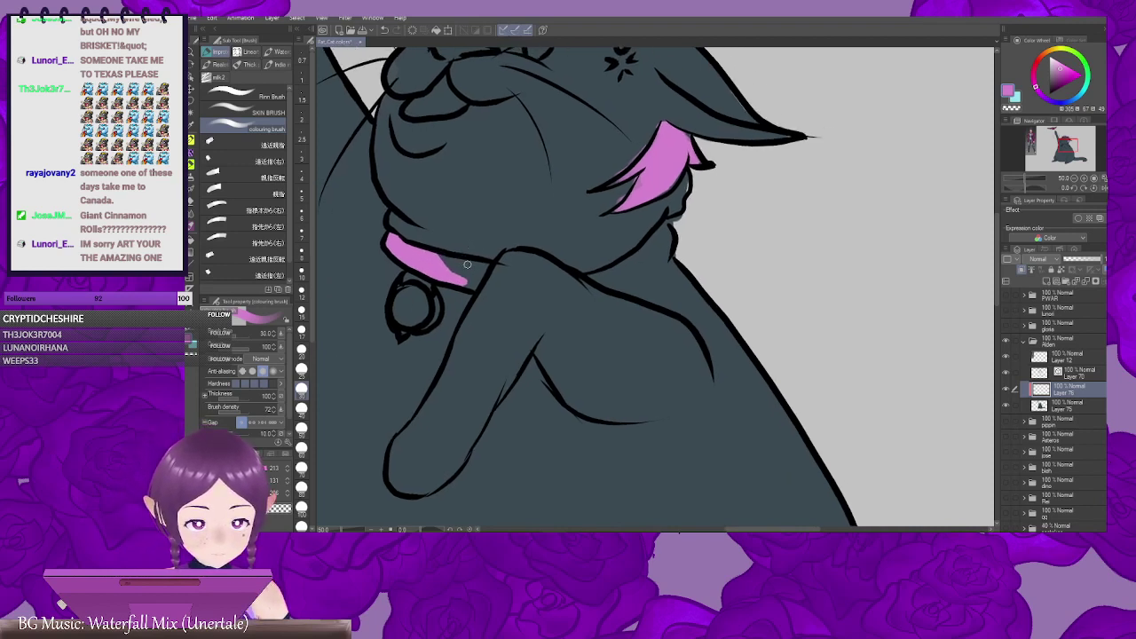
pyautogui.moveTo(468, 253)
pyautogui.mouseDown()
pyautogui.moveTo(497, 210)
pyautogui.moveTo(510, 208)
pyautogui.moveTo(493, 222)
pyautogui.moveTo(526, 217)
pyautogui.moveTo(481, 211)
pyautogui.moveTo(528, 201)
pyautogui.moveTo(571, 262)
pyautogui.moveTo(578, 315)
pyautogui.mouseUp()
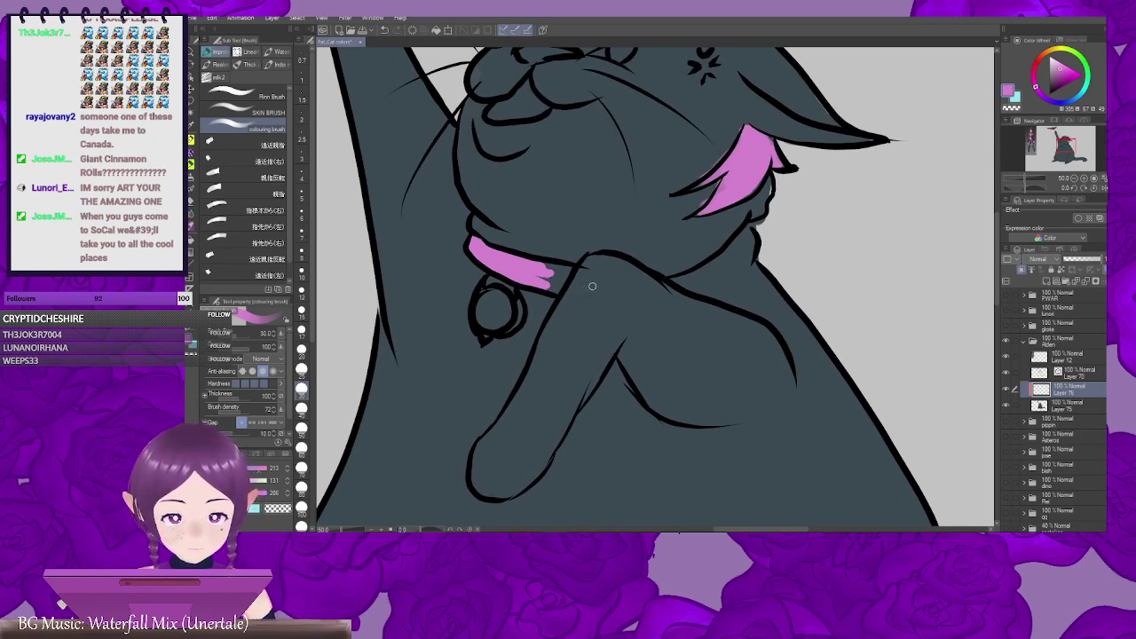
pyautogui.moveTo(569, 273)
pyautogui.mouseDown()
pyautogui.moveTo(560, 269)
pyautogui.moveTo(526, 272)
pyautogui.moveTo(549, 288)
pyautogui.mouseUp()
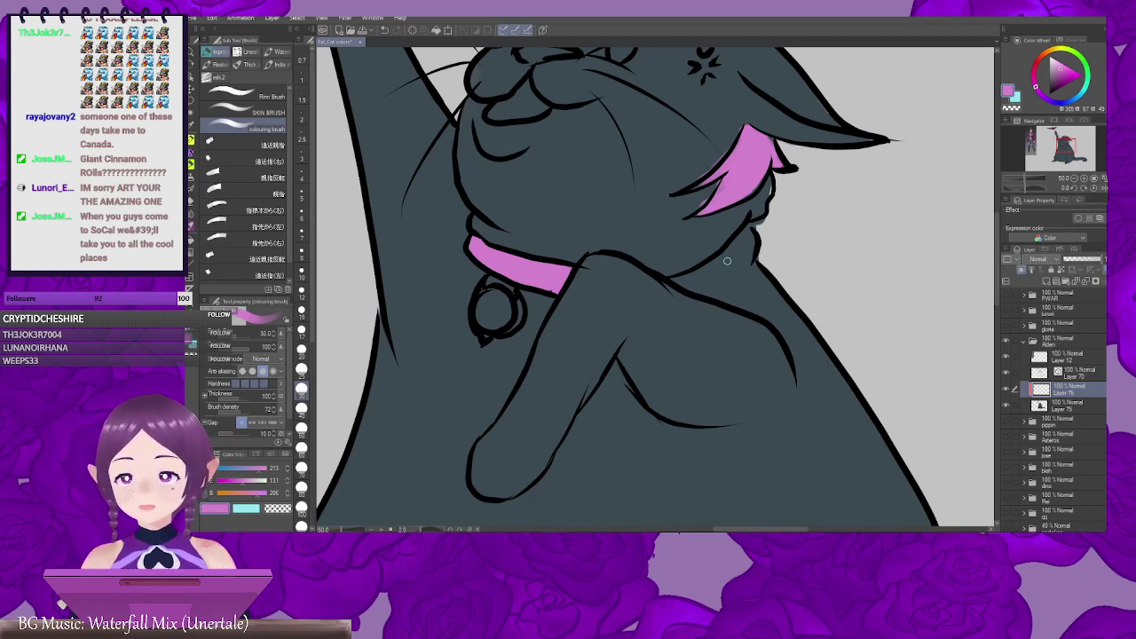
# Step: Fill the collar section behind the bent foreleg and the pads of the raised paw with orchid pink
pyautogui.moveTo(713, 265)
pyautogui.mouseDown()
pyautogui.moveTo(746, 235)
pyautogui.moveTo(751, 243)
pyautogui.moveTo(750, 255)
pyautogui.moveTo(693, 282)
pyautogui.moveTo(734, 259)
pyautogui.moveTo(746, 236)
pyautogui.moveTo(717, 279)
pyautogui.moveTo(688, 284)
pyautogui.moveTo(736, 258)
pyautogui.mouseUp()
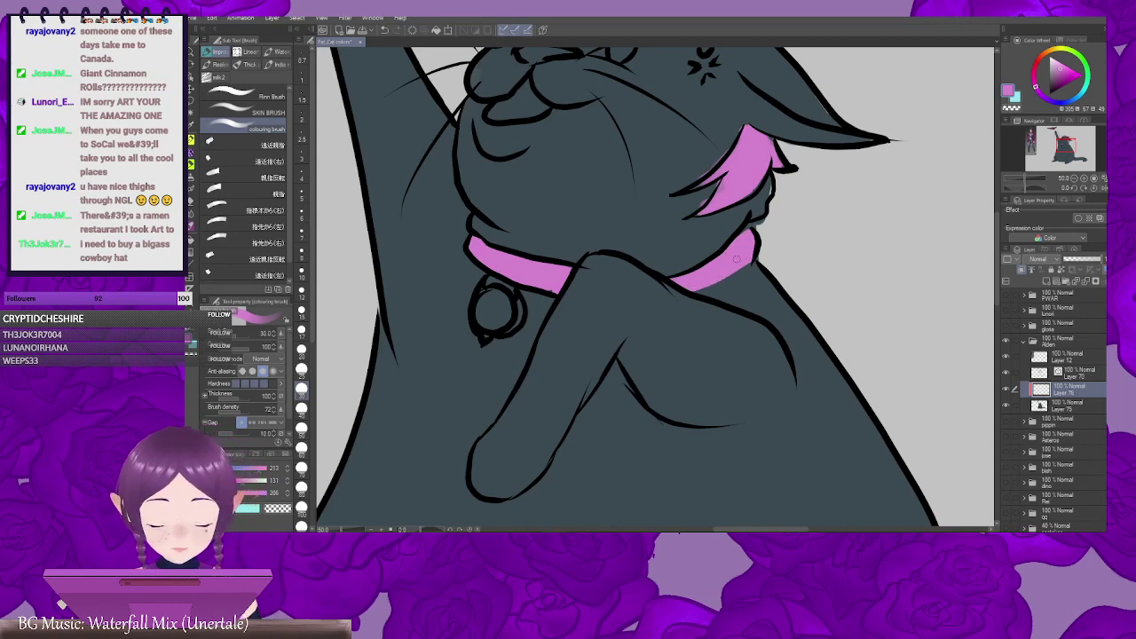
pyautogui.moveTo(795, 206); pyautogui.dragTo(750, 275)
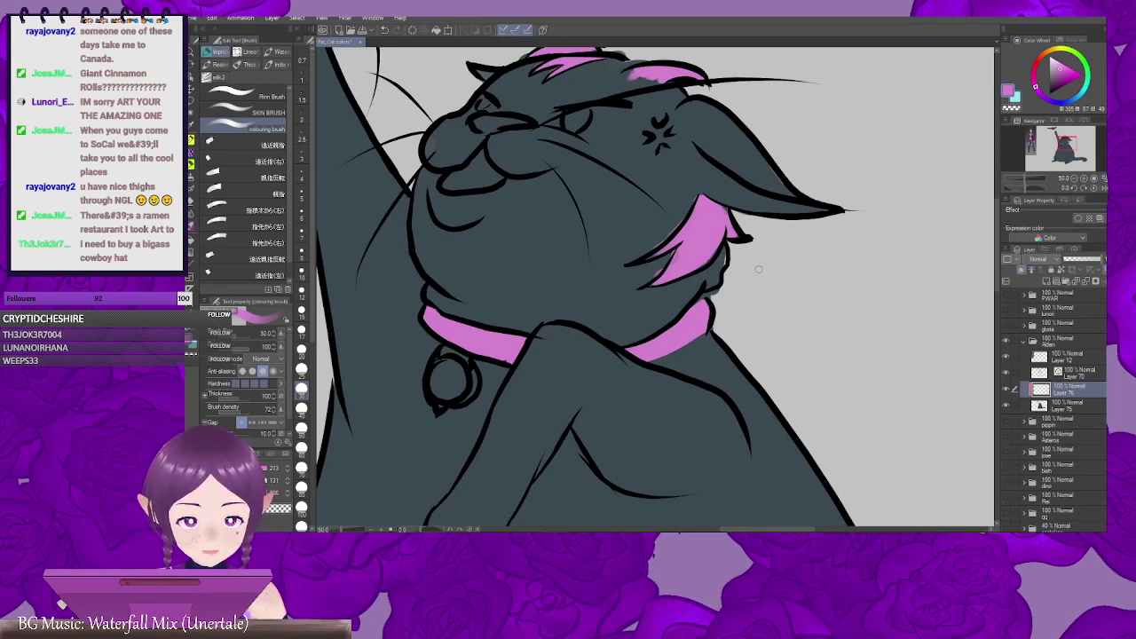
pyautogui.moveTo(664, 284); pyautogui.dragTo(719, 341)
pyautogui.moveTo(659, 320); pyautogui.dragTo(753, 429)
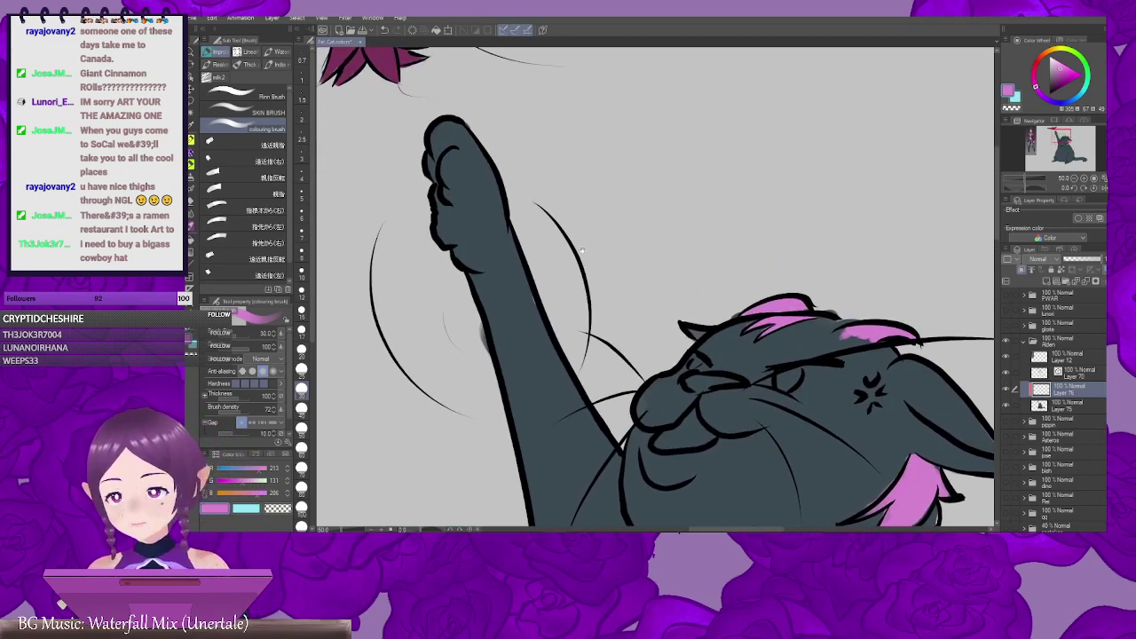
pyautogui.moveTo(581, 250); pyautogui.dragTo(684, 293)
pyautogui.moveTo(548, 230)
pyautogui.mouseDown()
pyautogui.moveTo(547, 240)
pyautogui.moveTo(535, 203)
pyautogui.moveTo(537, 217)
pyautogui.moveTo(543, 191)
pyautogui.moveTo(531, 197)
pyautogui.moveTo(532, 226)
pyautogui.moveTo(535, 199)
pyautogui.mouseUp()
pyautogui.moveTo(732, 338)
pyautogui.mouseDown()
pyautogui.moveTo(632, 312)
pyautogui.moveTo(605, 322)
pyautogui.mouseUp()
pyautogui.moveTo(665, 397); pyautogui.dragTo(653, 254)
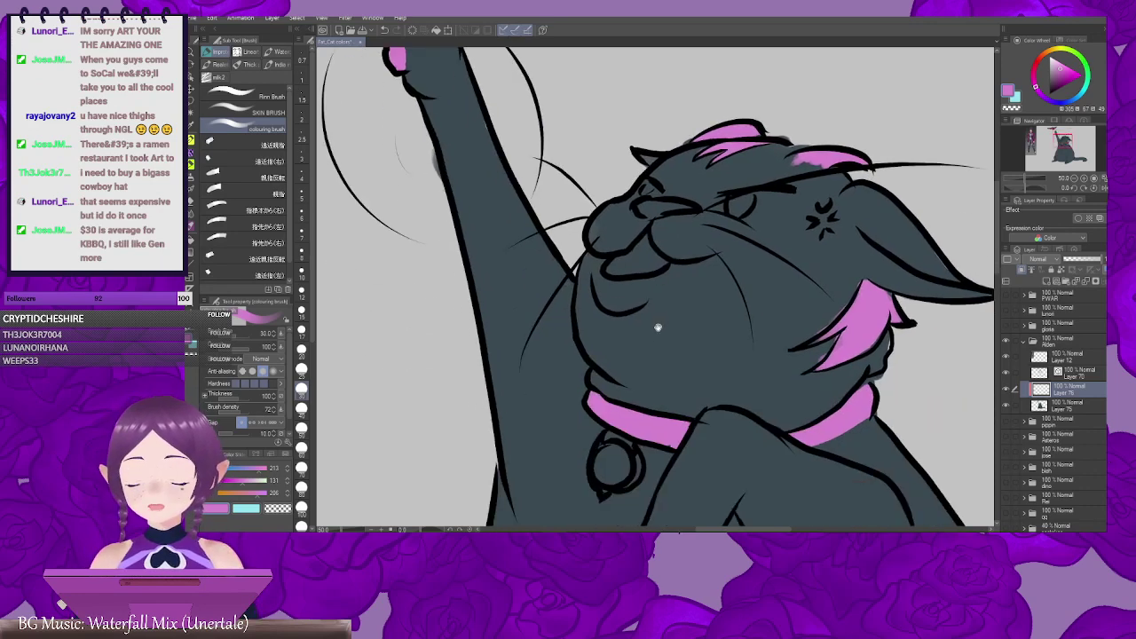
# Step: Examine the cat and the reference character to compare the placement of the pink accents
pyautogui.scroll(-1, 662, 341)
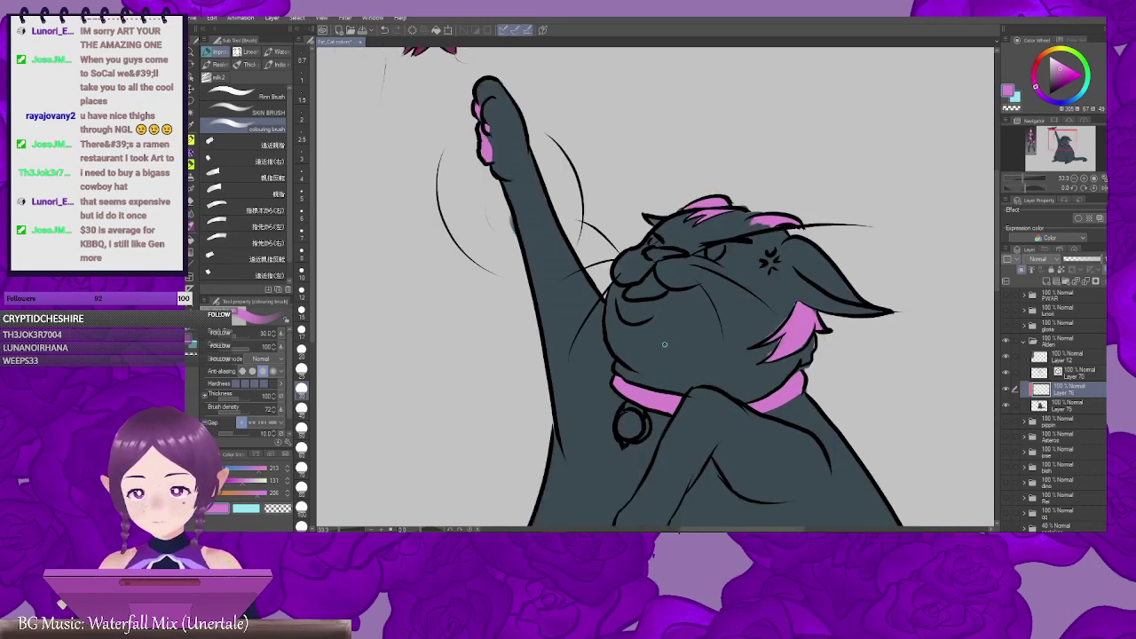
pyautogui.moveTo(824, 411); pyautogui.dragTo(735, 281)
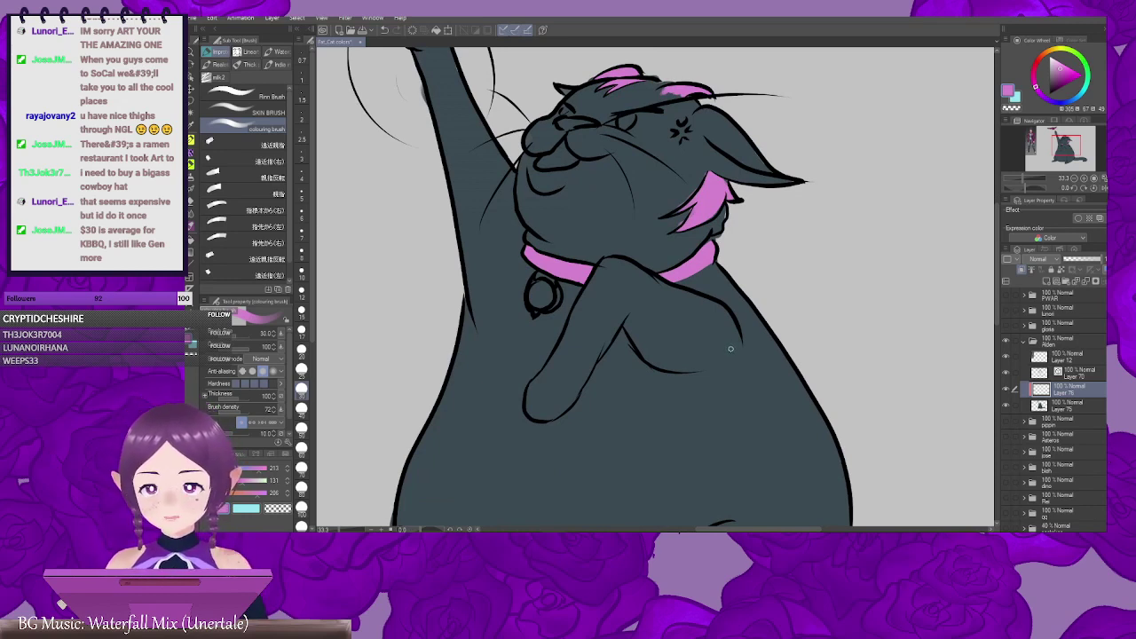
pyautogui.scroll(-10, 756, 399)
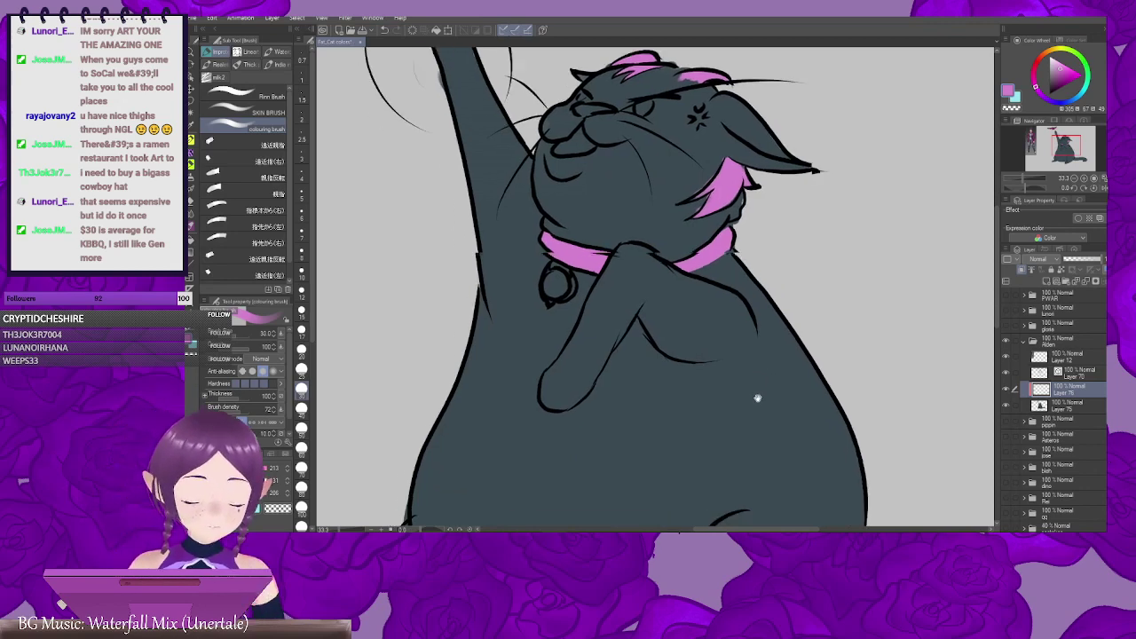
pyautogui.scroll(10, 773, 325)
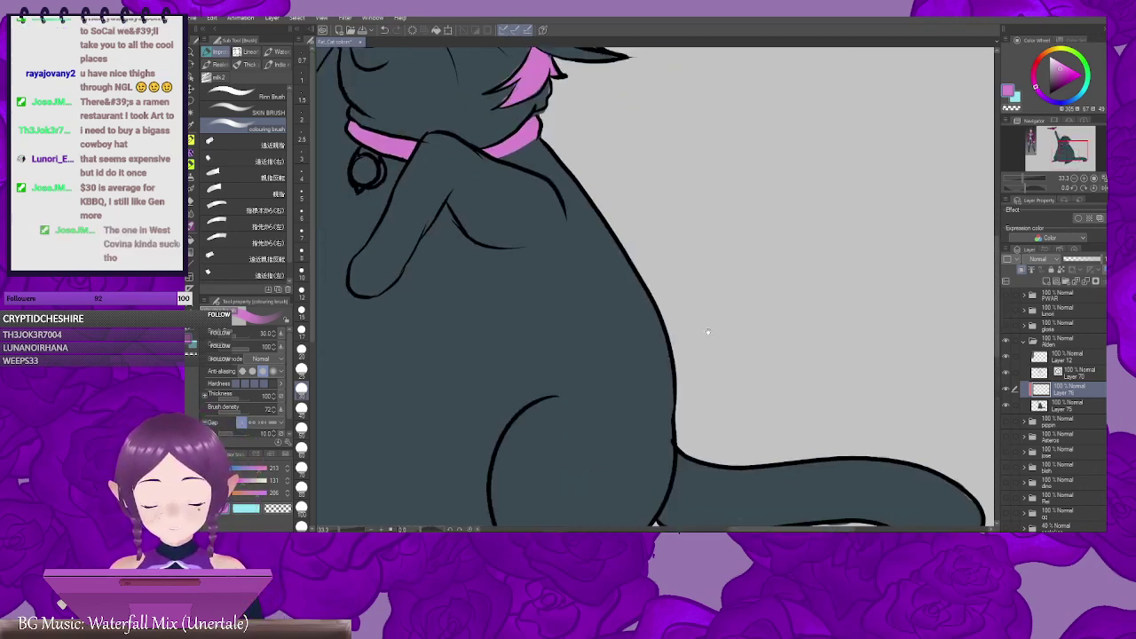
pyautogui.scroll(5, 726, 354)
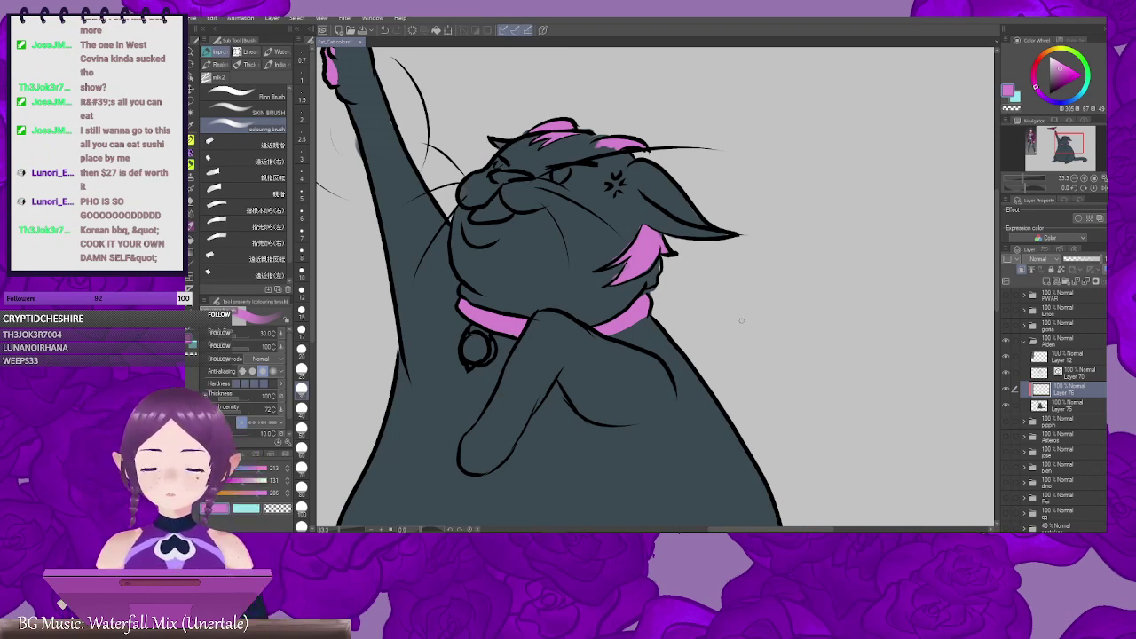
pyautogui.moveTo(755, 327); pyautogui.dragTo(713, 392)
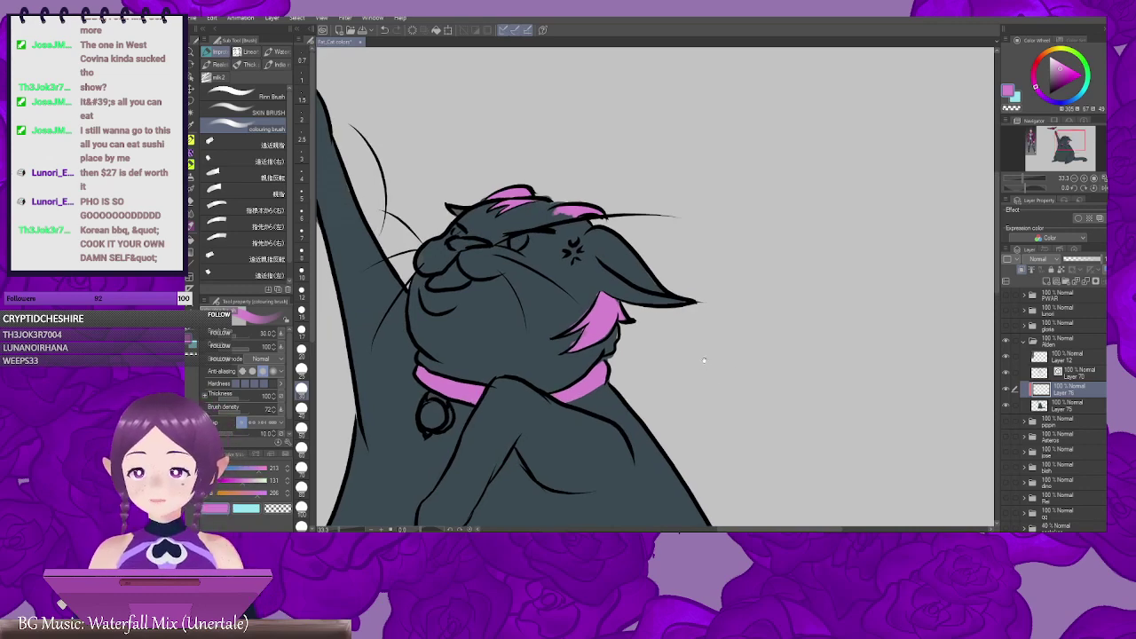
pyautogui.moveTo(560, 239); pyautogui.dragTo(754, 221)
pyautogui.moveTo(895, 443); pyautogui.dragTo(924, 398)
pyautogui.moveTo(545, 317); pyautogui.dragTo(870, 431)
pyautogui.moveTo(623, 329)
pyautogui.mouseDown()
pyautogui.moveTo(825, 360)
pyautogui.moveTo(814, 359)
pyautogui.mouseUp()
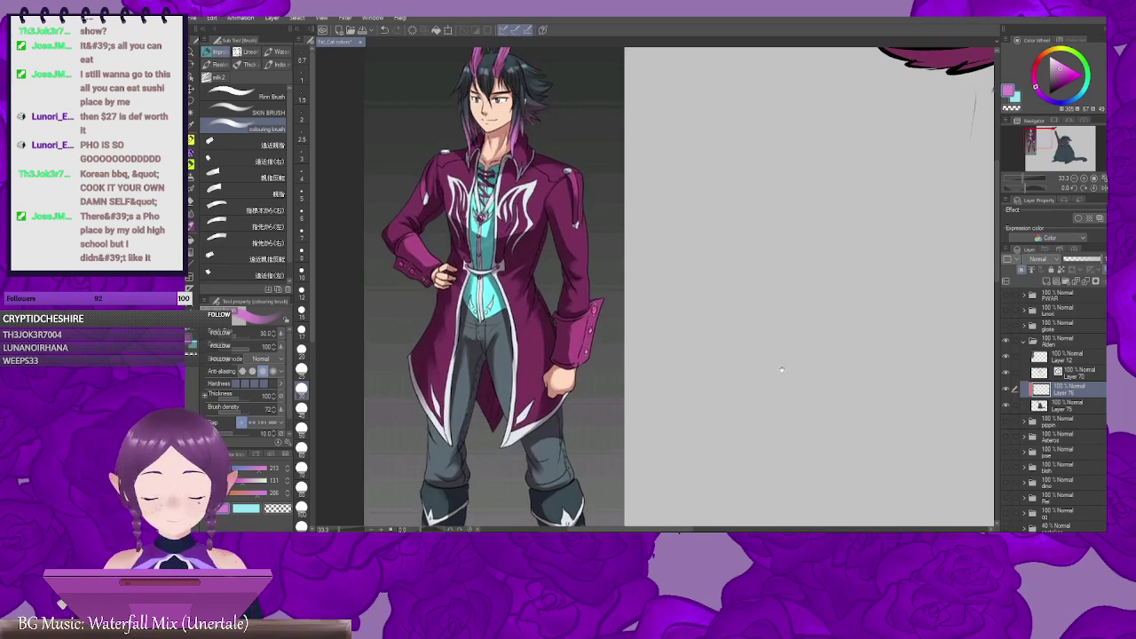
pyautogui.moveTo(887, 433); pyautogui.dragTo(741, 243)
pyautogui.moveTo(806, 385)
pyautogui.mouseDown()
pyautogui.moveTo(773, 347)
pyautogui.moveTo(445, 271)
pyautogui.mouseUp()
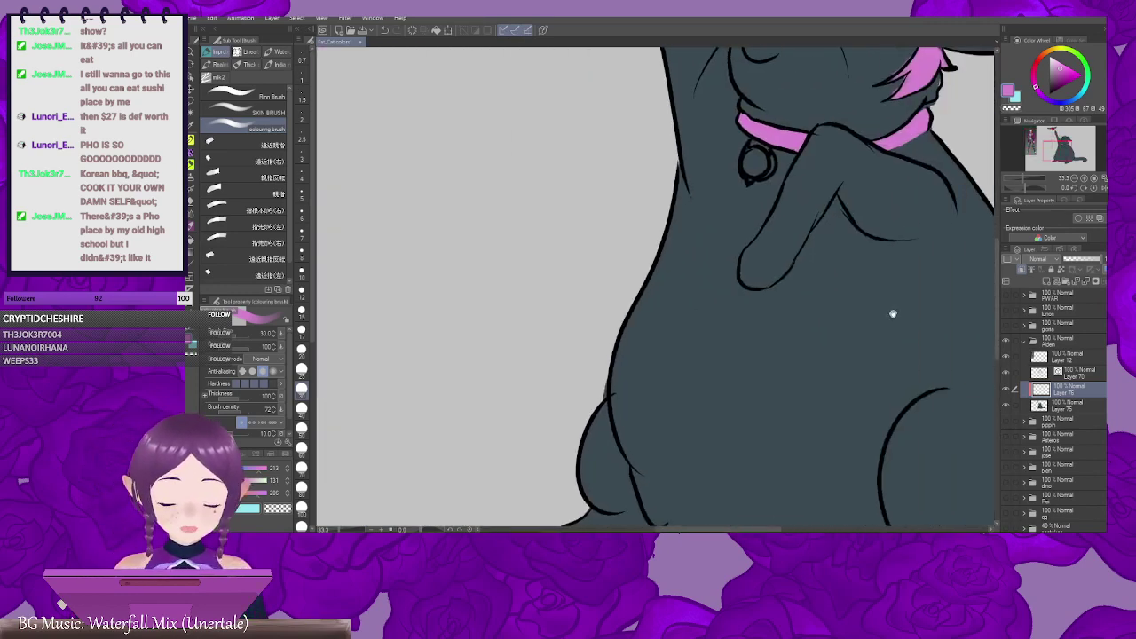
pyautogui.moveTo(938, 204); pyautogui.dragTo(716, 341)
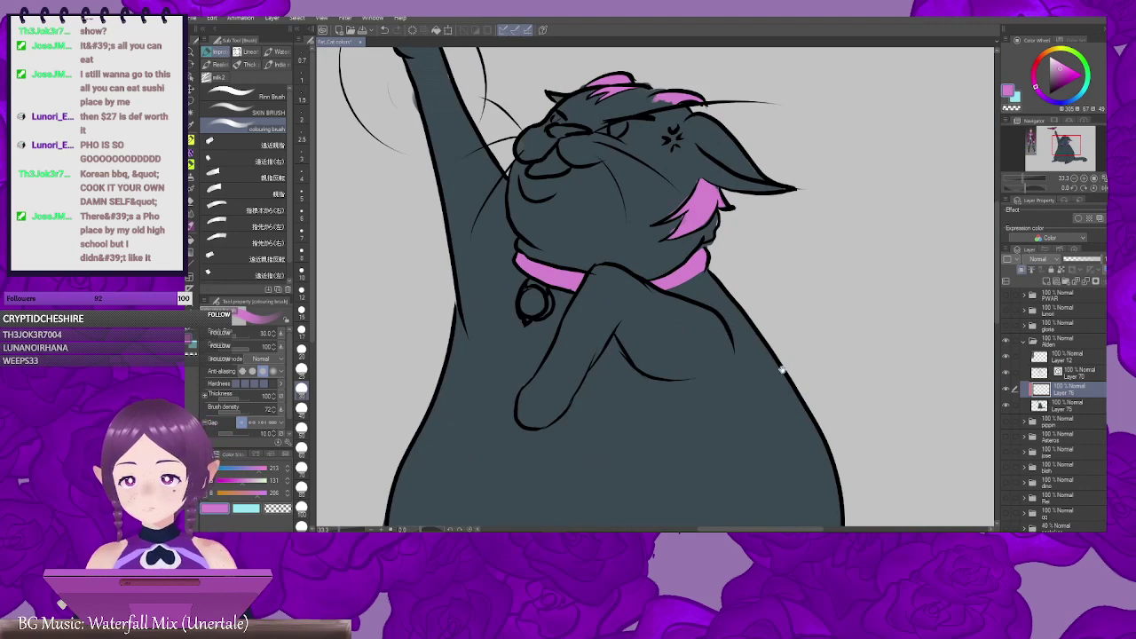
pyautogui.moveTo(830, 355)
pyautogui.mouseDown()
pyautogui.moveTo(777, 387)
pyautogui.moveTo(851, 402)
pyautogui.mouseUp()
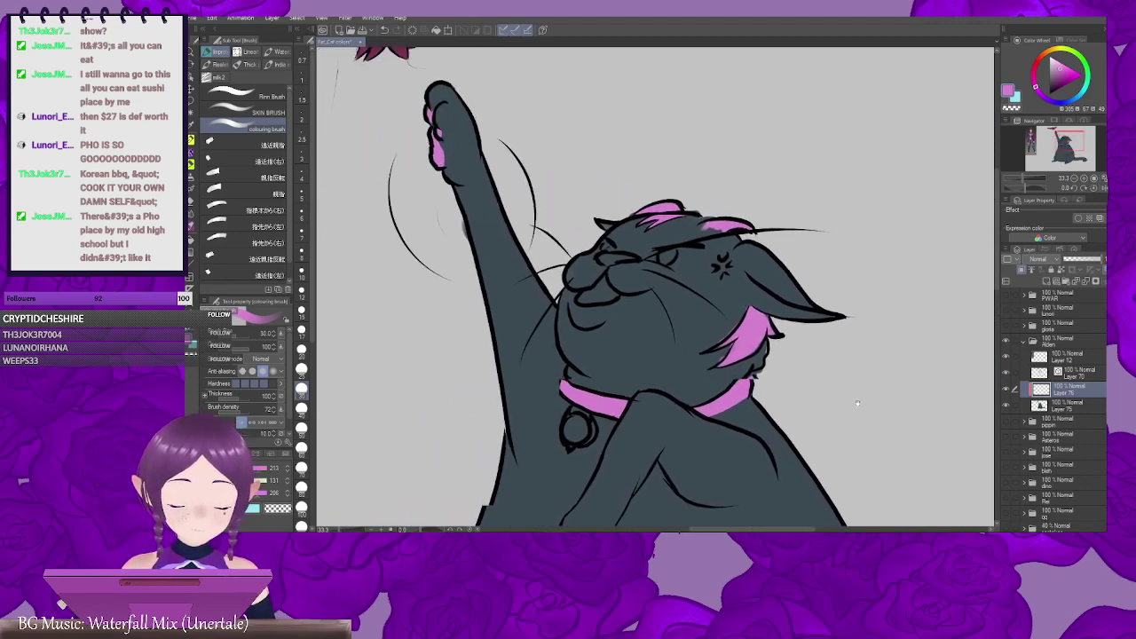
# Step: Check the reference character once more and paint the cat's nose orchid pink
pyautogui.moveTo(633, 350); pyautogui.dragTo(1034, 403)
pyautogui.moveTo(757, 325); pyautogui.dragTo(627, 259)
pyautogui.moveTo(899, 380); pyautogui.dragTo(636, 358)
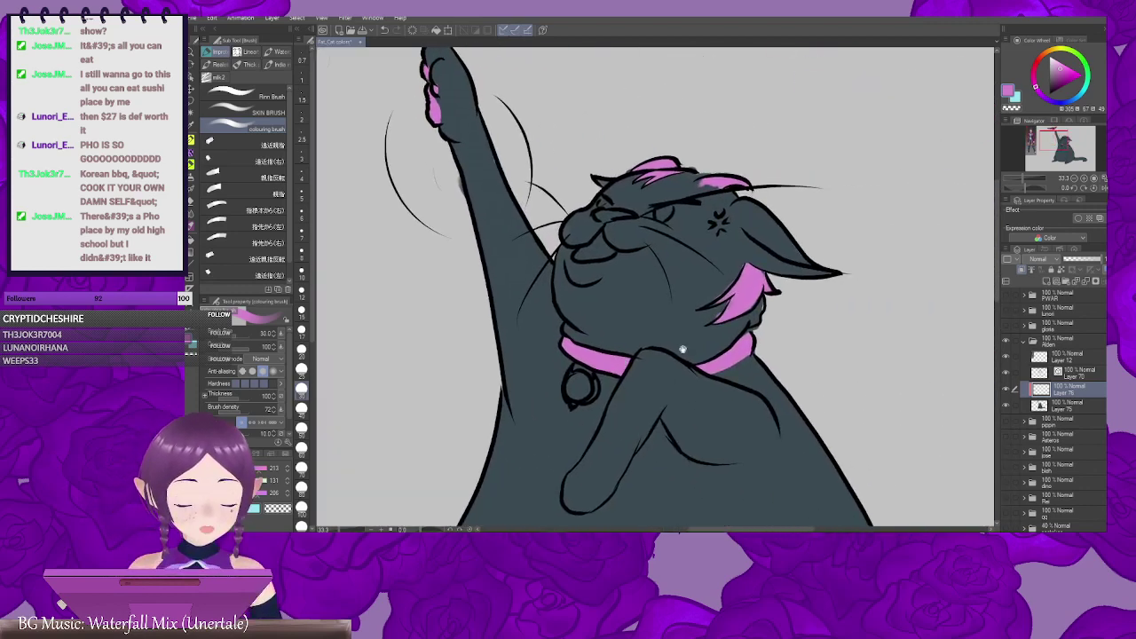
pyautogui.moveTo(604, 216); pyautogui.dragTo(632, 214)
pyautogui.moveTo(700, 270); pyautogui.dragTo(653, 275)
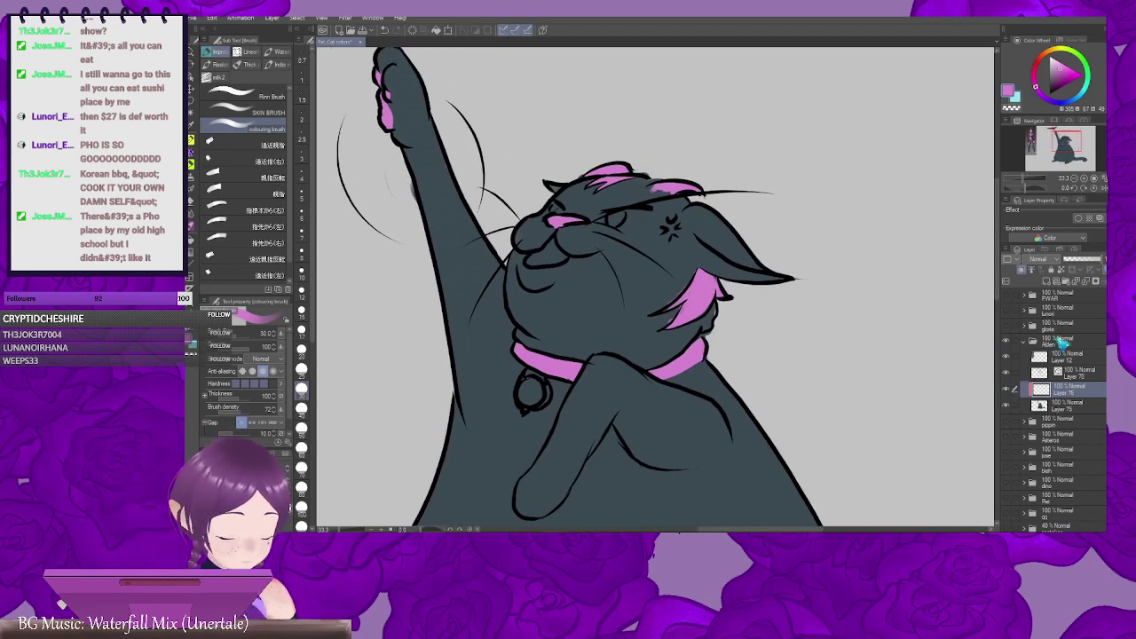
# Step: Add a new clipped layer above the pink accents and sample a pale teal from the reference character's outfit
pyautogui.click(1048, 281)
pyautogui.click(1022, 270)
pyautogui.moveTo(639, 332); pyautogui.dragTo(968, 345)
pyautogui.moveTo(582, 300); pyautogui.dragTo(961, 388)
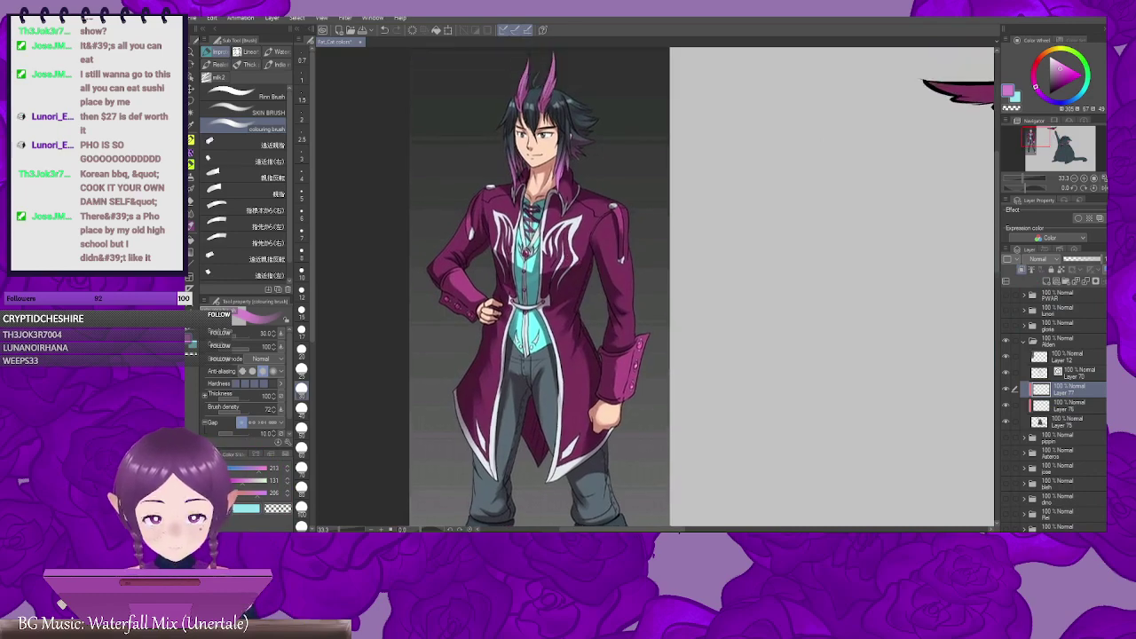
pyautogui.scroll(2, 551, 286)
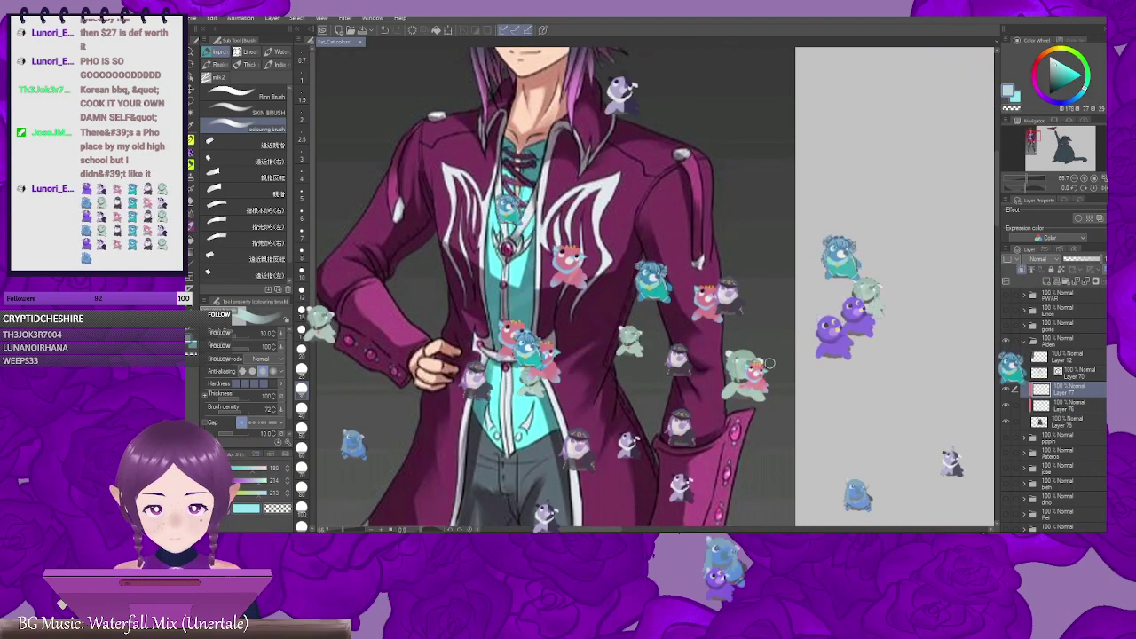
pyautogui.scroll(-1, 767, 373)
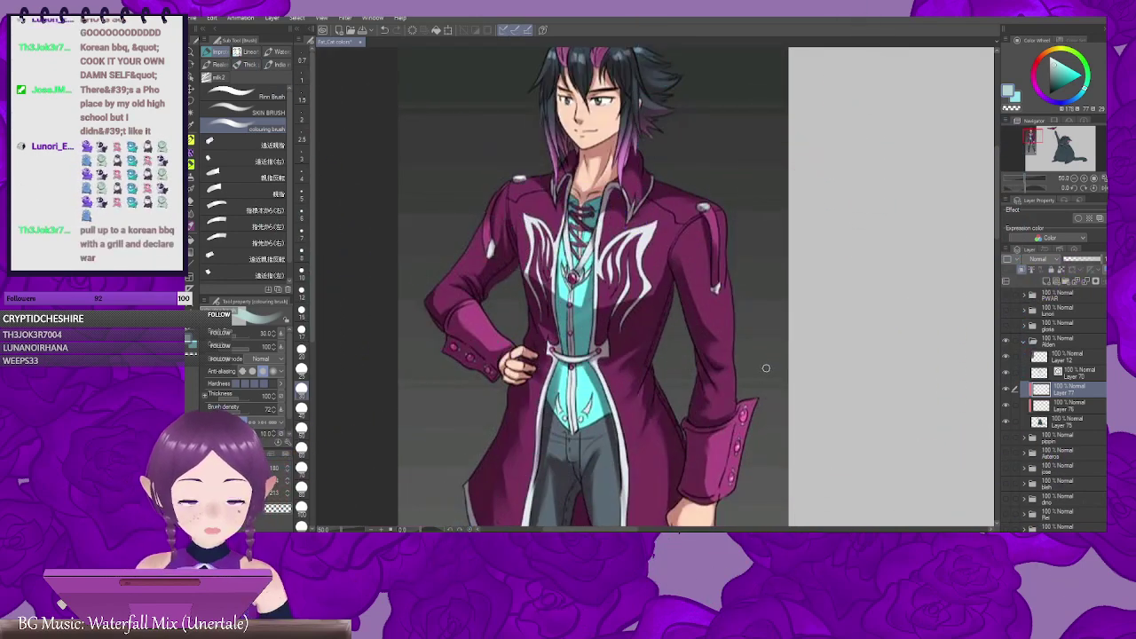
# Step: Paint the outer rim of the bell hanging from the cat's collar in the sampled pale teal
pyautogui.scroll(-1, 767, 369)
pyautogui.moveTo(765, 366); pyautogui.dragTo(550, 273)
pyautogui.moveTo(810, 389); pyautogui.dragTo(493, 385)
pyautogui.moveTo(838, 362); pyautogui.dragTo(666, 348)
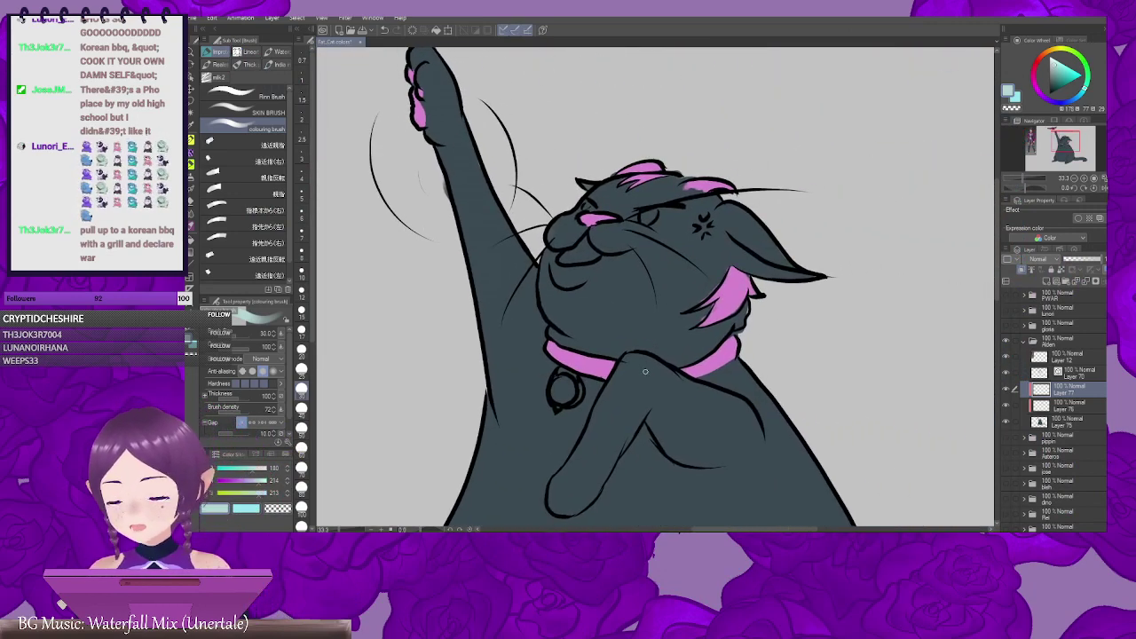
pyautogui.scroll(1, 640, 382)
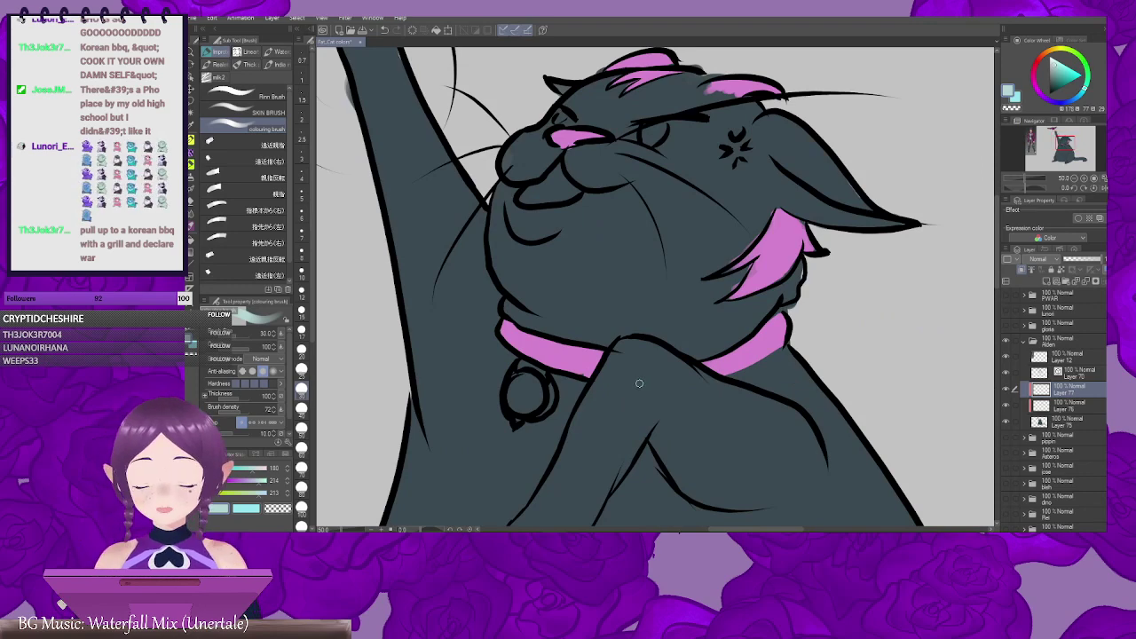
pyautogui.scroll(1, 640, 391)
pyautogui.moveTo(593, 399); pyautogui.dragTo(751, 296)
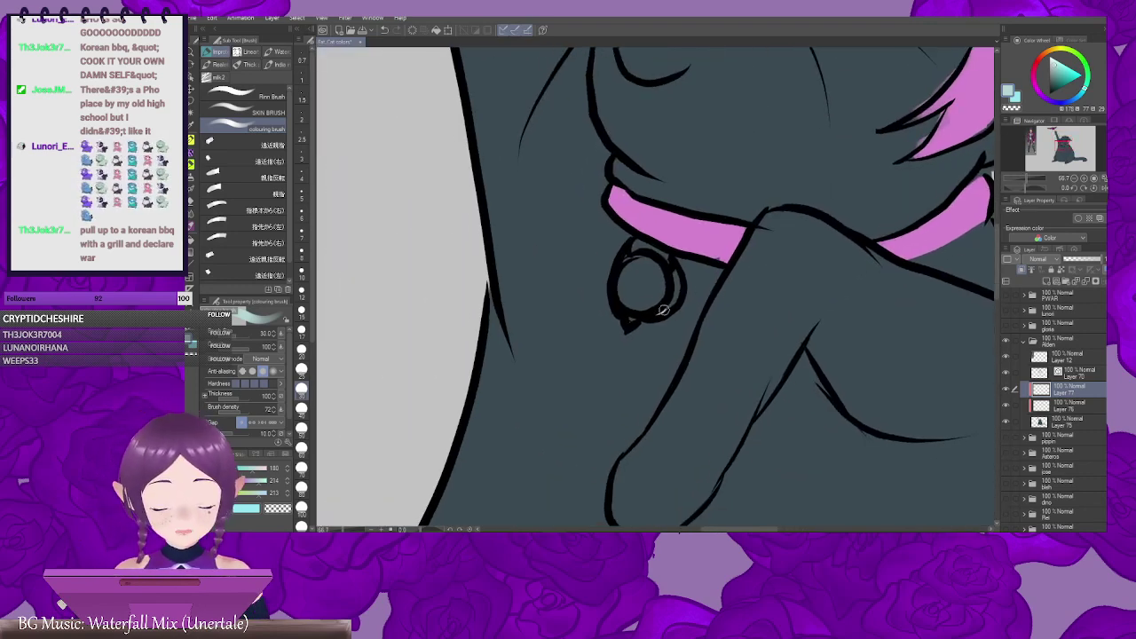
pyautogui.moveTo(674, 284)
pyautogui.mouseDown()
pyautogui.moveTo(659, 316)
pyautogui.moveTo(687, 287)
pyautogui.moveTo(655, 304)
pyautogui.mouseUp()
pyautogui.moveTo(581, 281); pyautogui.dragTo(580, 287)
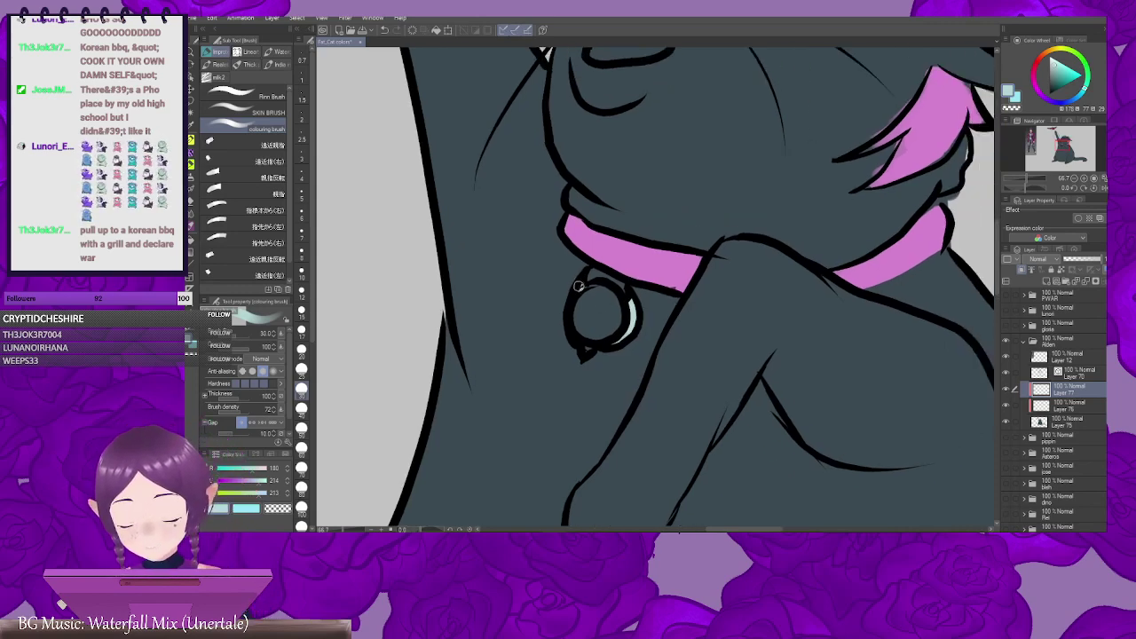
pyautogui.moveTo(653, 356); pyautogui.dragTo(634, 322)
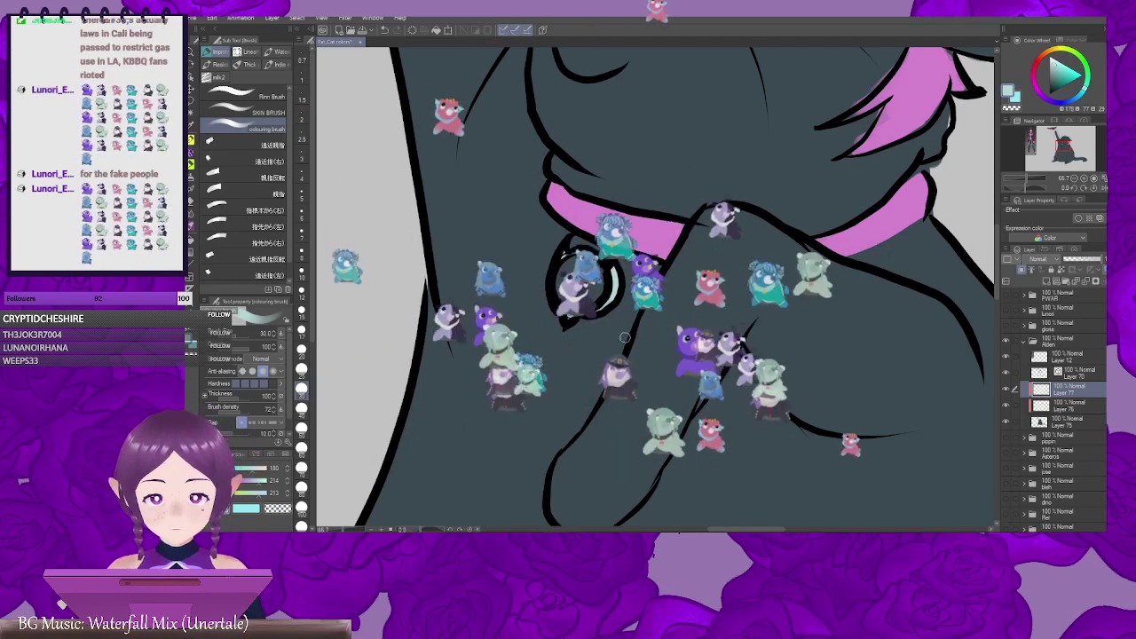
# Step: Add another clipped layer and sample the dark magenta of the gem on the reference character's chest
pyautogui.moveTo(615, 323); pyautogui.dragTo(720, 292)
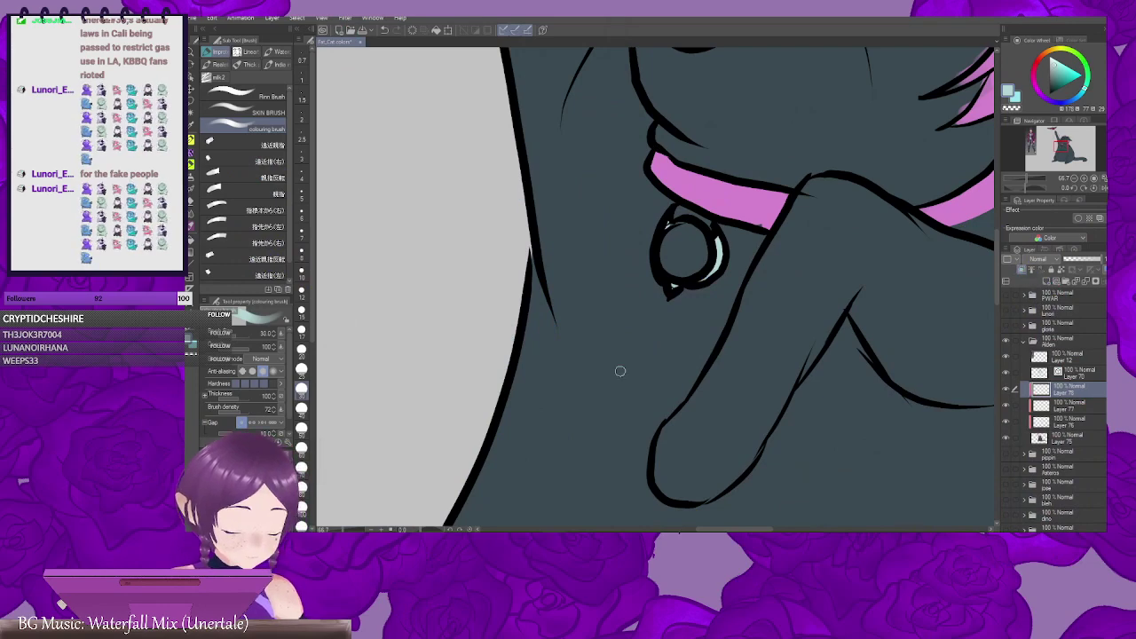
pyautogui.scroll(-3, 609, 355)
pyautogui.moveTo(468, 317); pyautogui.dragTo(803, 404)
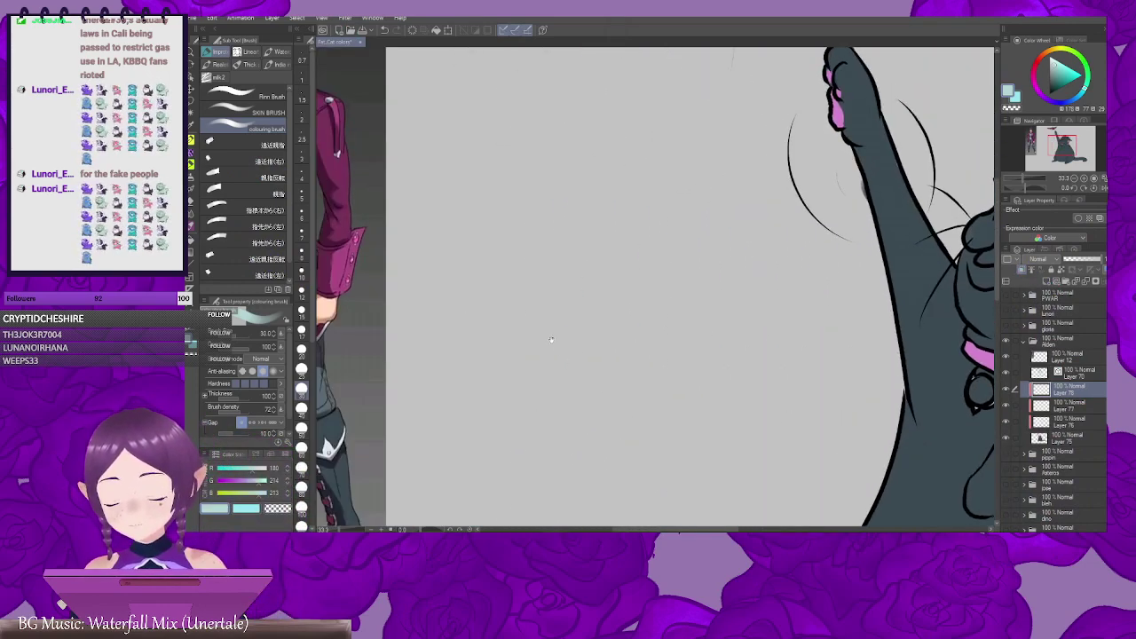
pyautogui.moveTo(553, 340); pyautogui.dragTo(737, 377)
pyautogui.keyDown('alt'); pyautogui.click(429, 177); pyautogui.keyUp('alt')
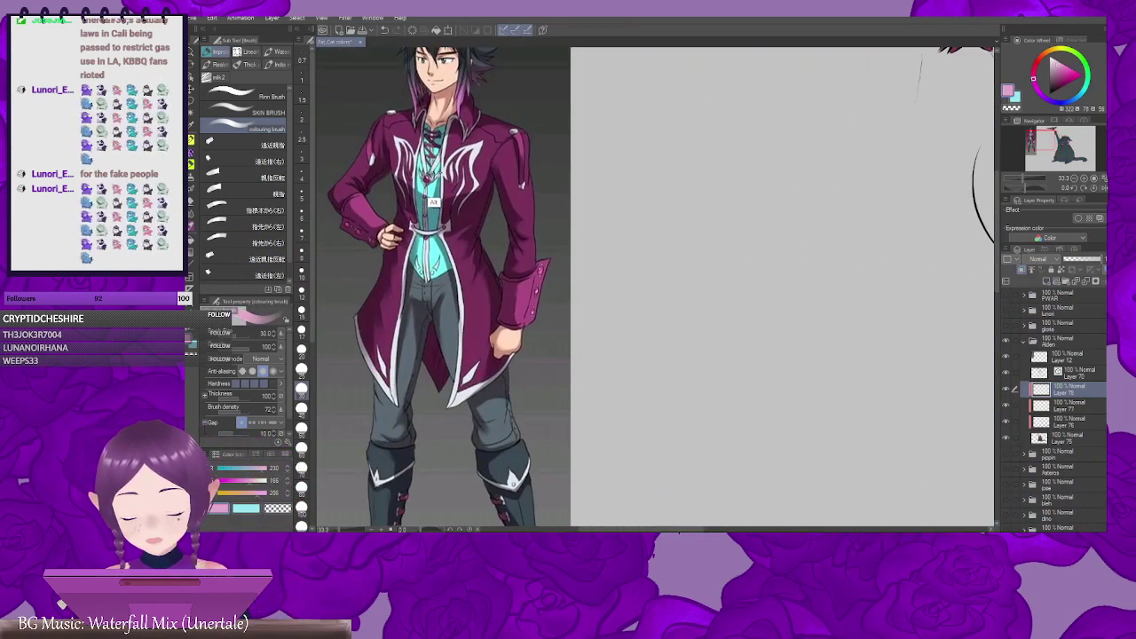
pyautogui.keyDown('alt'); pyautogui.click(430, 177); pyautogui.keyUp('alt')
pyautogui.keyDown('alt'); pyautogui.click(427, 179); pyautogui.keyUp('alt')
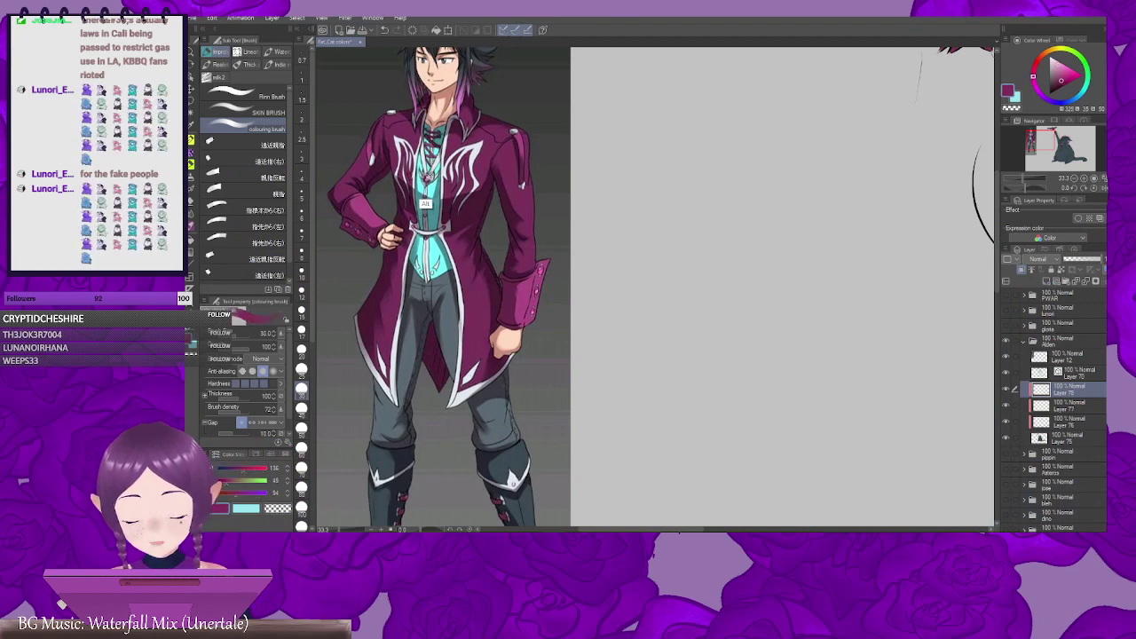
pyautogui.keyDown('alt'); pyautogui.click(428, 178); pyautogui.keyUp('alt')
pyautogui.keyDown('alt'); pyautogui.click(429, 178); pyautogui.keyUp('alt')
pyautogui.click(430, 177)
pyautogui.scroll(3, 431, 206)
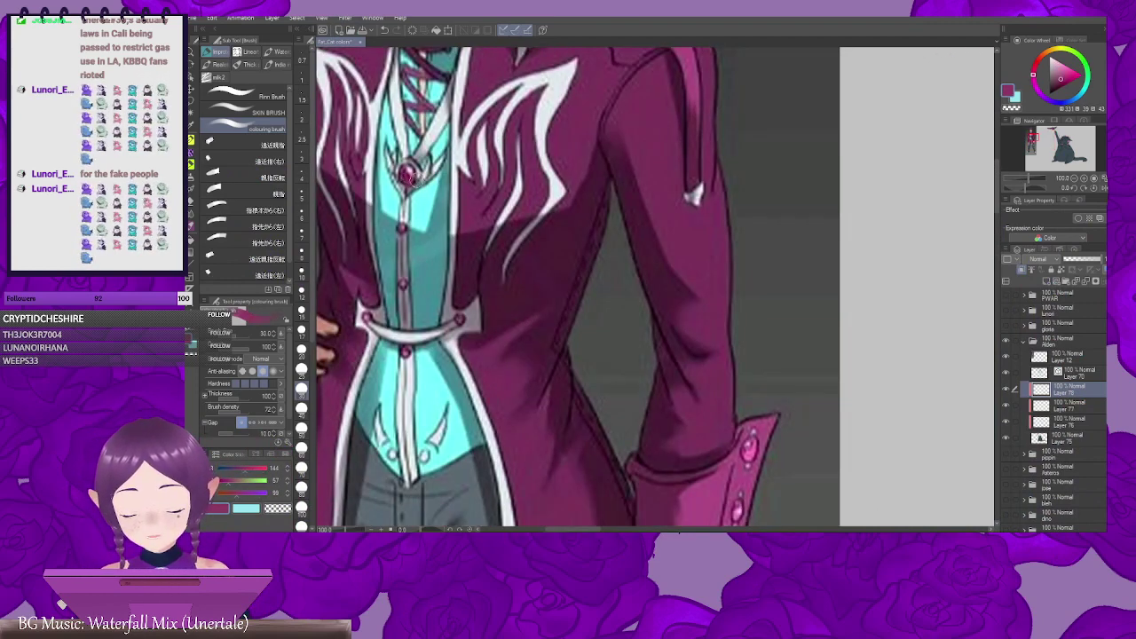
pyautogui.keyDown('alt'); pyautogui.click(410, 177); pyautogui.keyUp('alt')
# Step: Fill the round centre of the cat's collar bell with the sampled dark magenta
pyautogui.moveTo(679, 313); pyautogui.dragTo(422, 65)
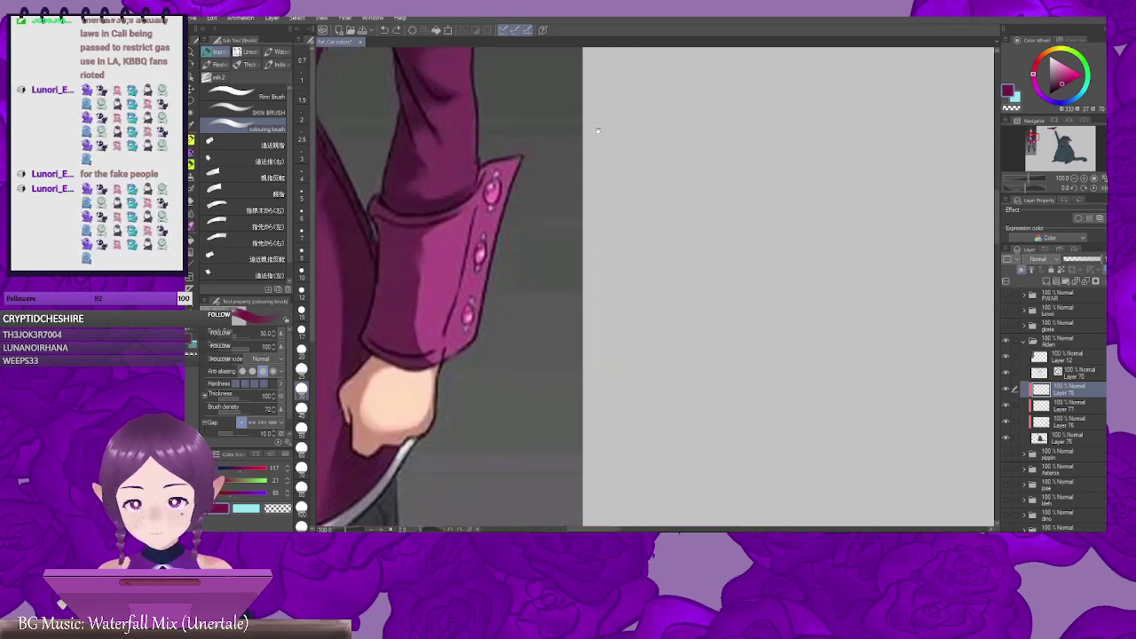
pyautogui.moveTo(843, 346); pyautogui.dragTo(391, 342)
pyautogui.moveTo(879, 355); pyautogui.dragTo(468, 358)
pyautogui.moveTo(905, 369)
pyautogui.mouseDown()
pyautogui.moveTo(604, 368)
pyautogui.moveTo(470, 382)
pyautogui.mouseUp()
pyautogui.moveTo(874, 383); pyautogui.dragTo(413, 388)
pyautogui.moveTo(776, 396); pyautogui.dragTo(768, 142)
pyautogui.moveTo(587, 302)
pyautogui.mouseDown()
pyautogui.moveTo(580, 337)
pyautogui.moveTo(597, 322)
pyautogui.moveTo(597, 298)
pyautogui.moveTo(582, 294)
pyautogui.moveTo(613, 321)
pyautogui.moveTo(594, 358)
pyautogui.moveTo(598, 306)
pyautogui.moveTo(613, 321)
pyautogui.moveTo(600, 356)
pyautogui.moveTo(579, 355)
pyautogui.moveTo(595, 312)
pyautogui.moveTo(595, 355)
pyautogui.mouseUp()
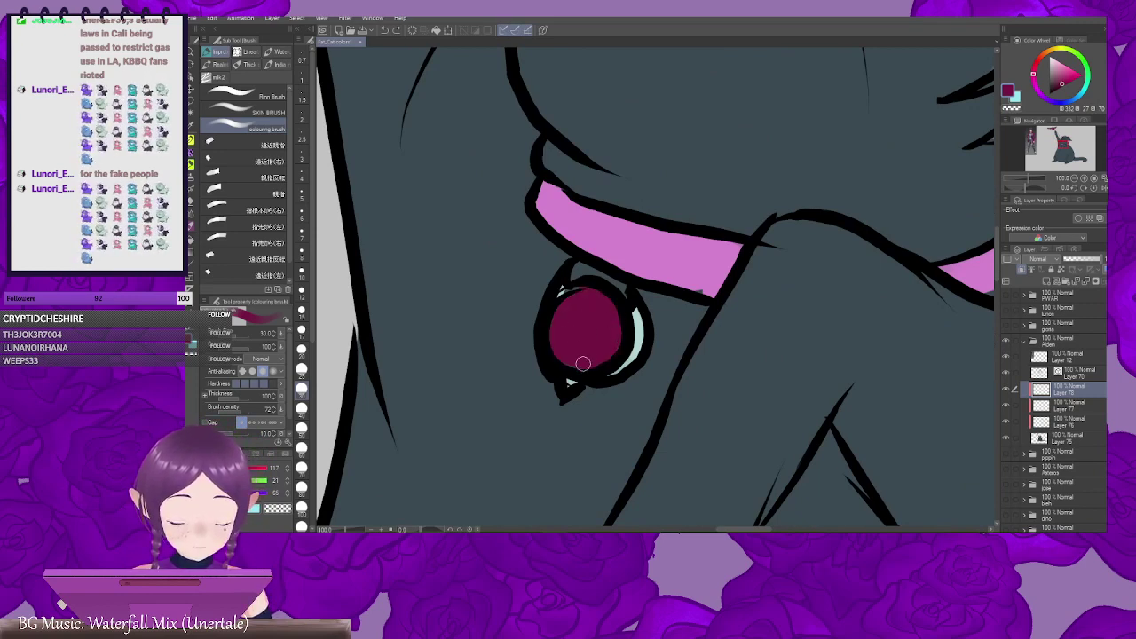
# Step: Add a new clipped layer and fill the inside of the cat's open mouth with a muted dark maroon
pyautogui.scroll(-4, 720, 363)
pyautogui.moveTo(853, 348); pyautogui.dragTo(743, 407)
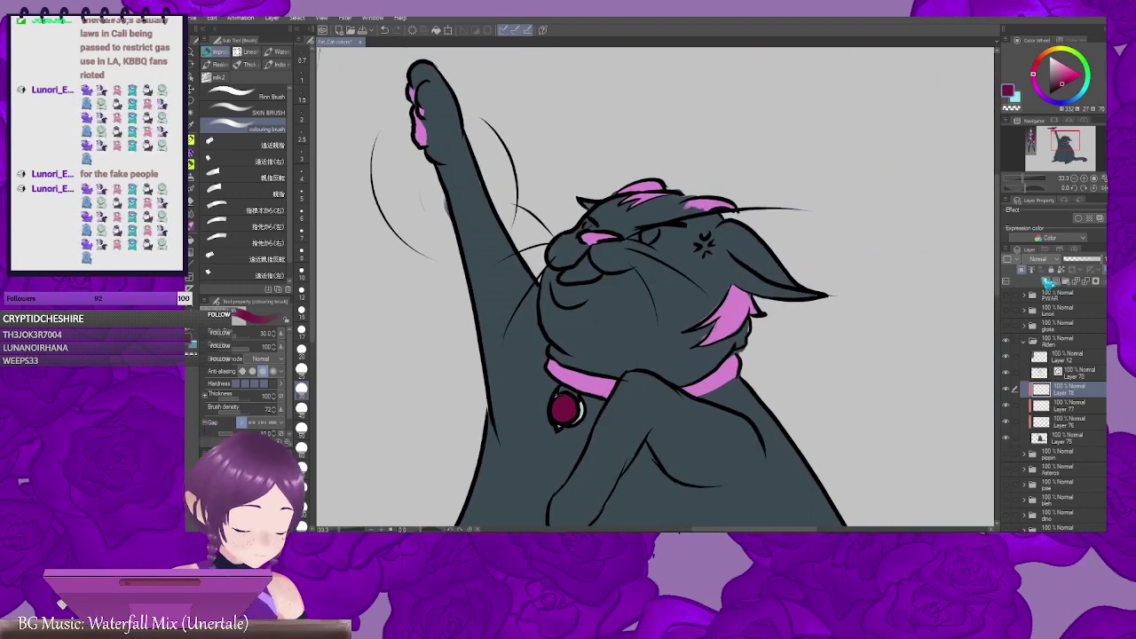
pyautogui.click(1047, 282)
pyautogui.click(1021, 270)
pyautogui.moveTo(636, 278)
pyautogui.mouseDown()
pyautogui.moveTo(762, 327)
pyautogui.moveTo(726, 288)
pyautogui.moveTo(655, 302)
pyautogui.moveTo(681, 295)
pyautogui.moveTo(663, 312)
pyautogui.moveTo(683, 305)
pyautogui.mouseUp()
pyautogui.scroll(1, 715, 321)
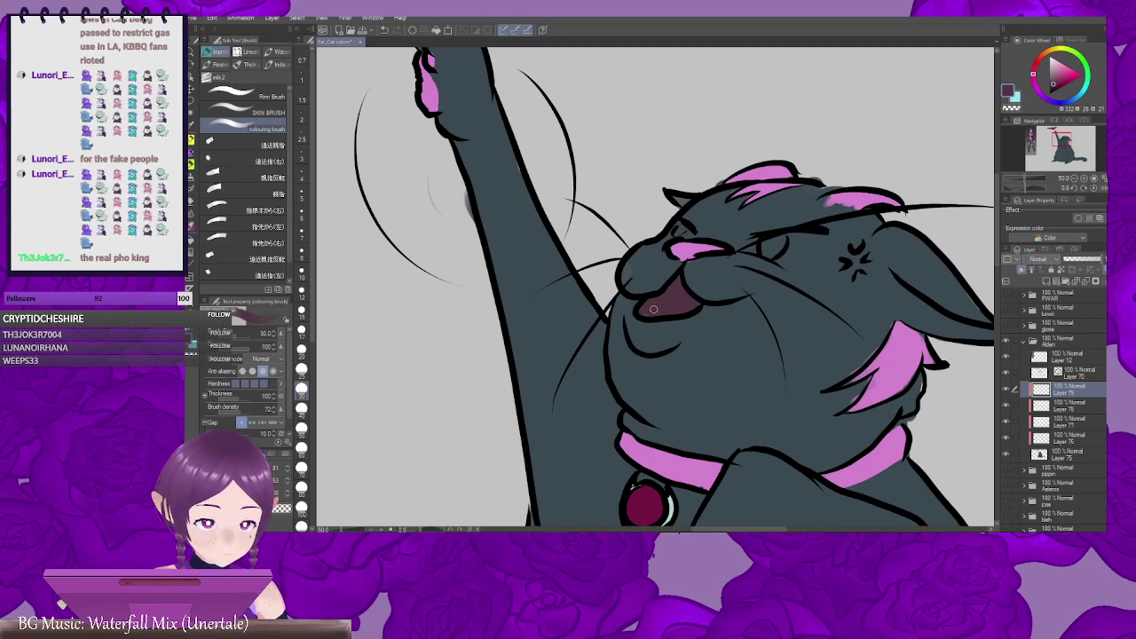
pyautogui.moveTo(904, 366); pyautogui.dragTo(932, 375)
# Step: Add a new clipped layer and sample a dark slate grey from the reference character's face area
pyautogui.scroll(-2, 712, 383)
pyautogui.click(1048, 281)
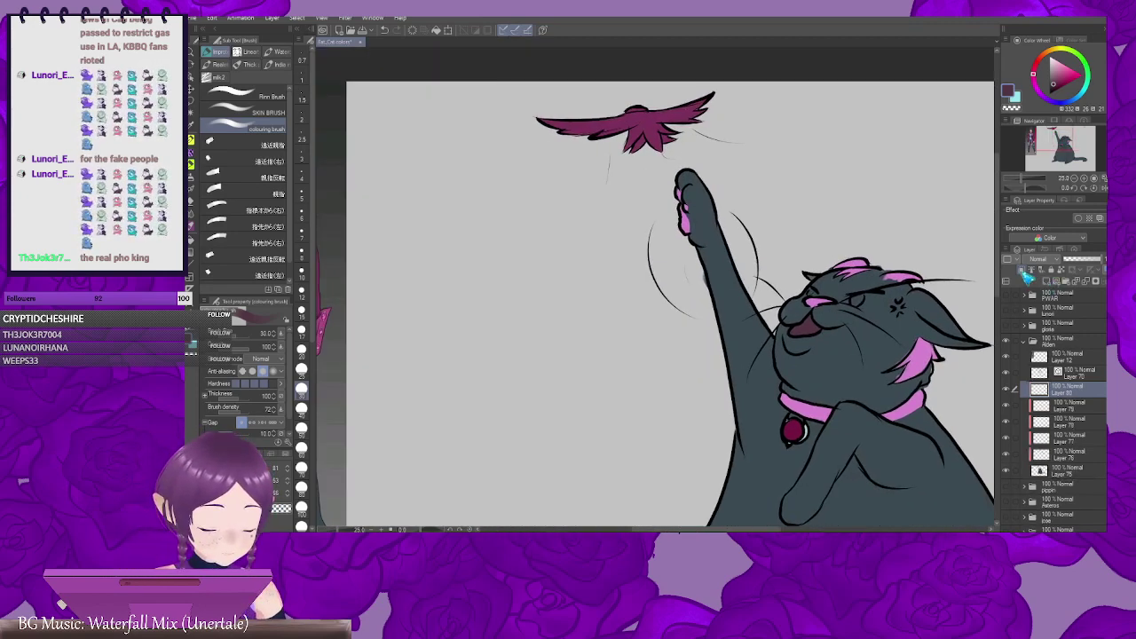
pyautogui.moveTo(327, 258); pyautogui.dragTo(684, 302)
pyautogui.scroll(5, 641, 277)
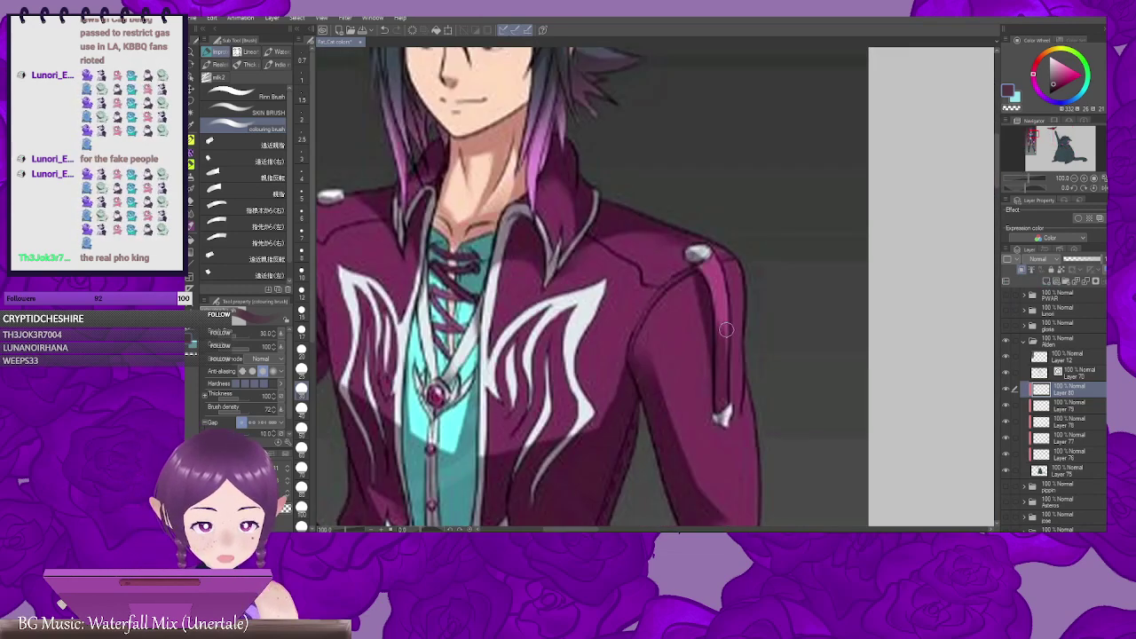
pyautogui.moveTo(636, 167); pyautogui.dragTo(728, 346)
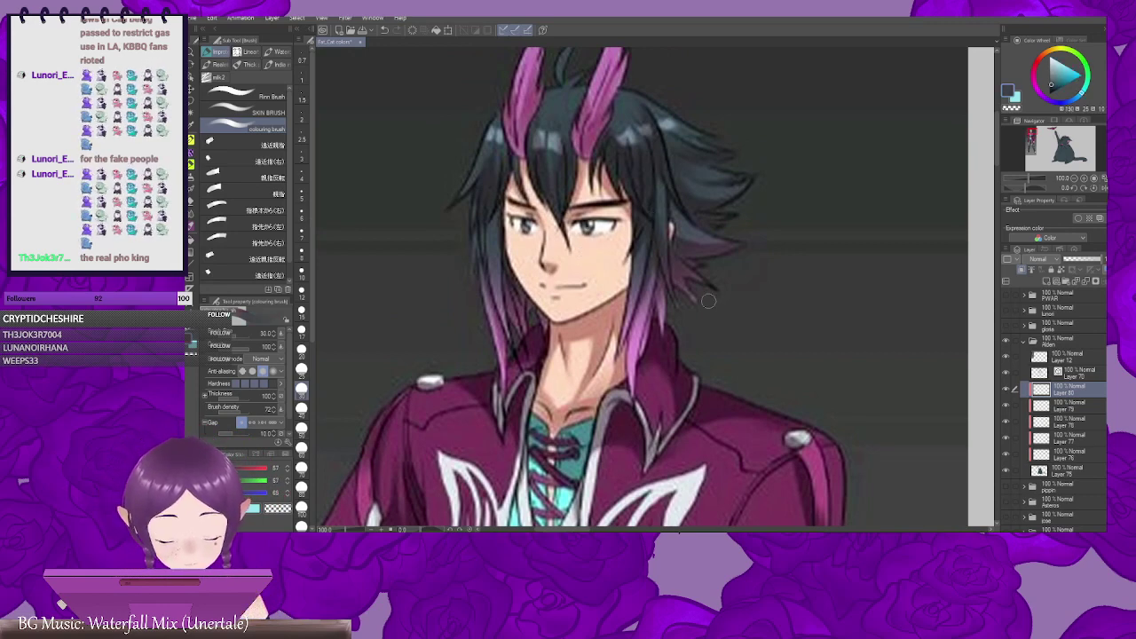
# Step: Colour the cat's eye with the sampled dark slate grey
pyautogui.scroll(-4, 857, 360)
pyautogui.moveTo(868, 351); pyautogui.dragTo(374, 316)
pyautogui.moveTo(977, 466)
pyautogui.mouseDown()
pyautogui.moveTo(657, 408)
pyautogui.moveTo(570, 311)
pyautogui.moveTo(559, 246)
pyautogui.mouseUp()
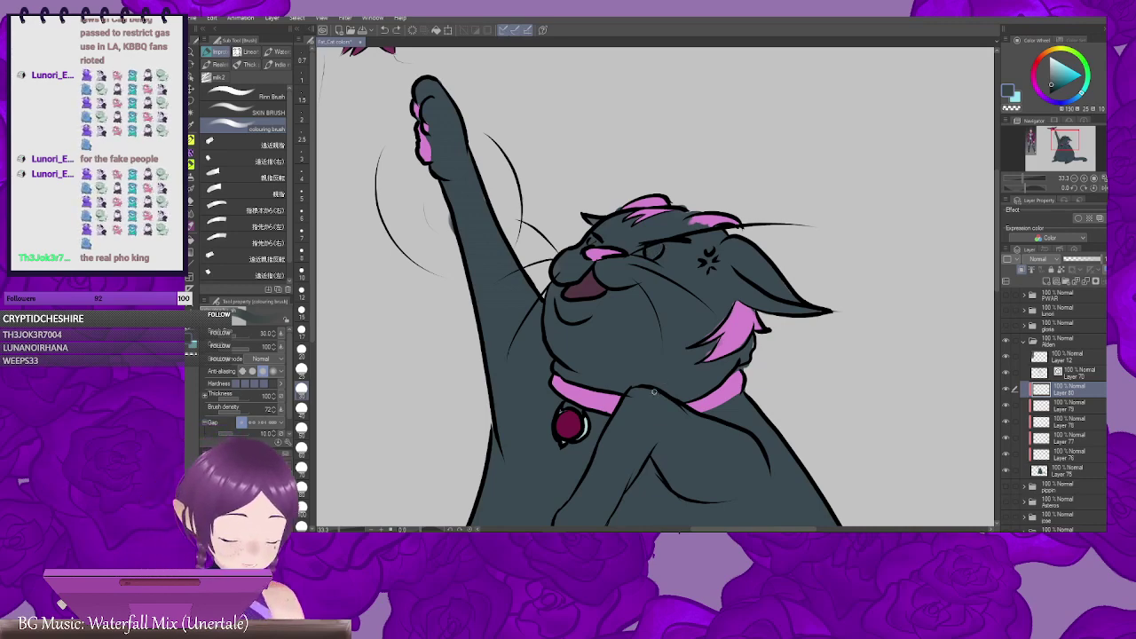
pyautogui.scroll(3, 655, 390)
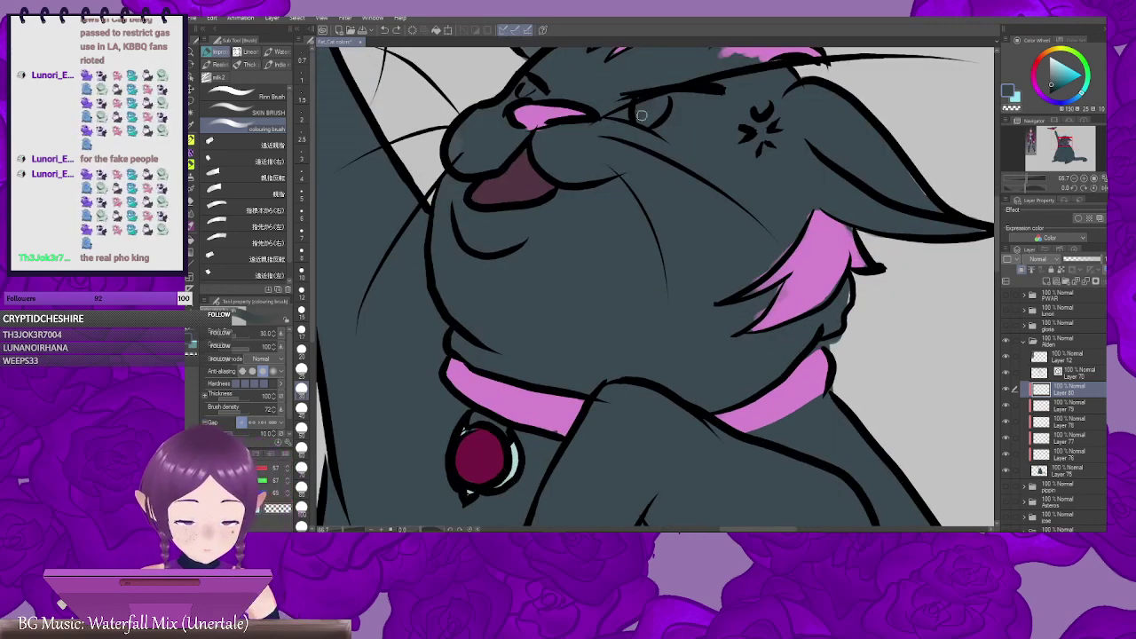
pyautogui.moveTo(658, 110); pyautogui.dragTo(662, 103)
pyautogui.moveTo(675, 139)
pyautogui.mouseDown()
pyautogui.moveTo(710, 170)
pyautogui.moveTo(756, 246)
pyautogui.mouseUp()
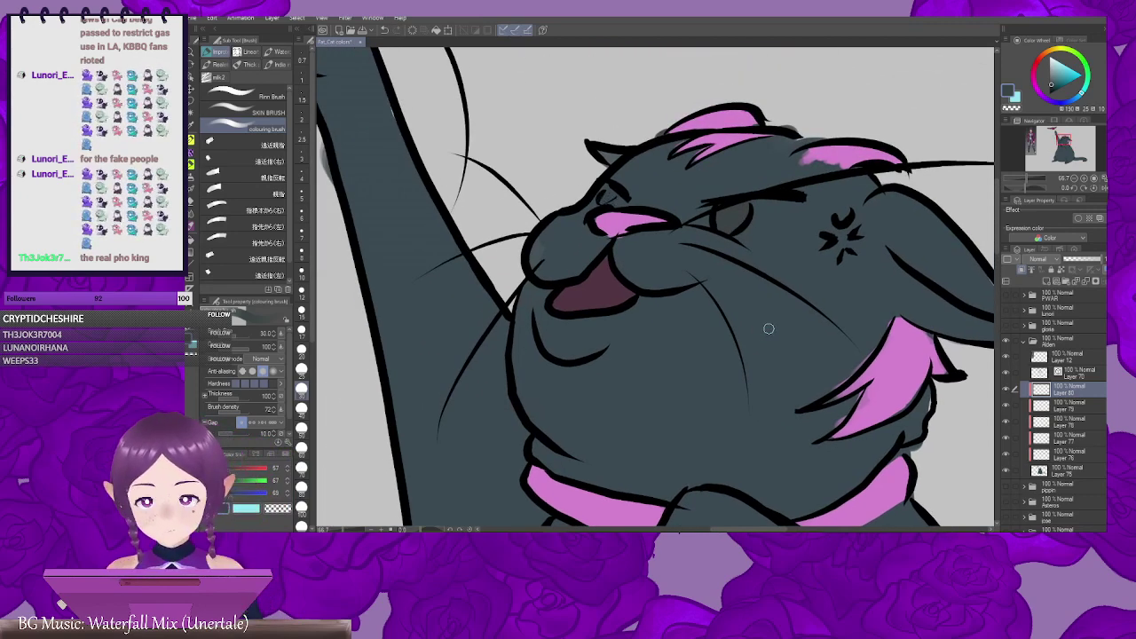
pyautogui.scroll(-4, 763, 329)
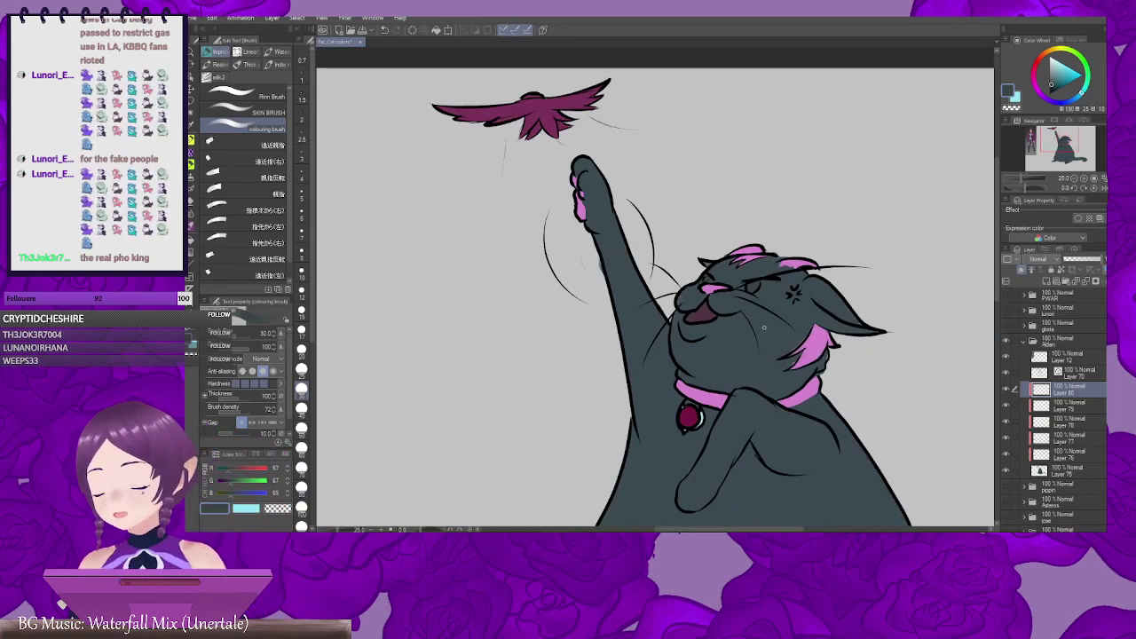
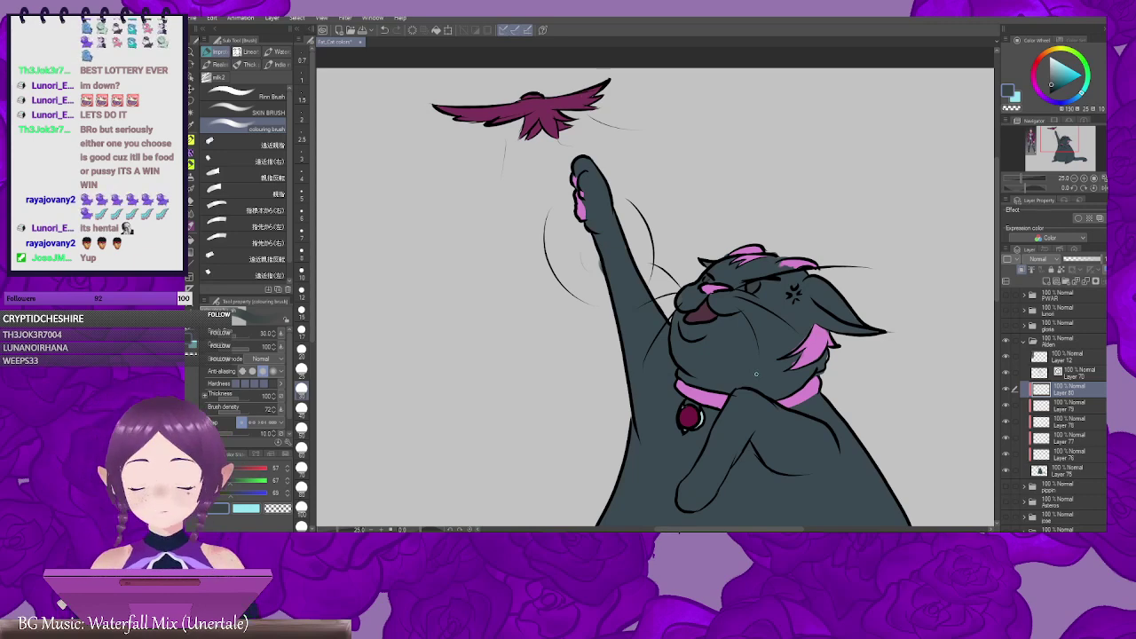
pyautogui.moveTo(881, 384); pyautogui.dragTo(710, 295)
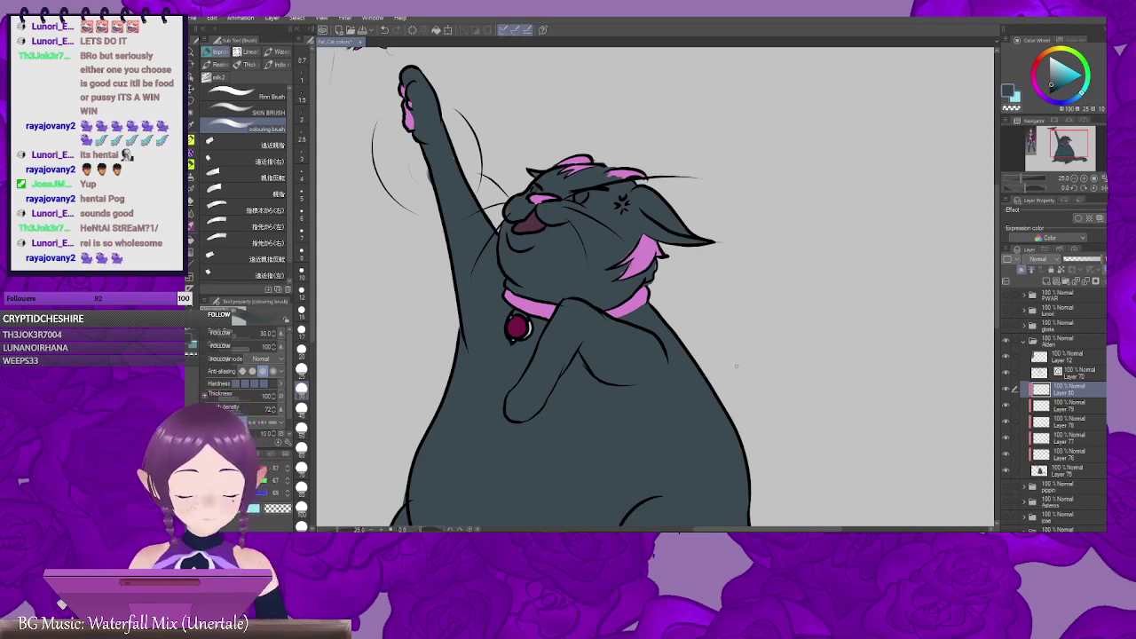
pyautogui.moveTo(759, 369); pyautogui.dragTo(740, 272)
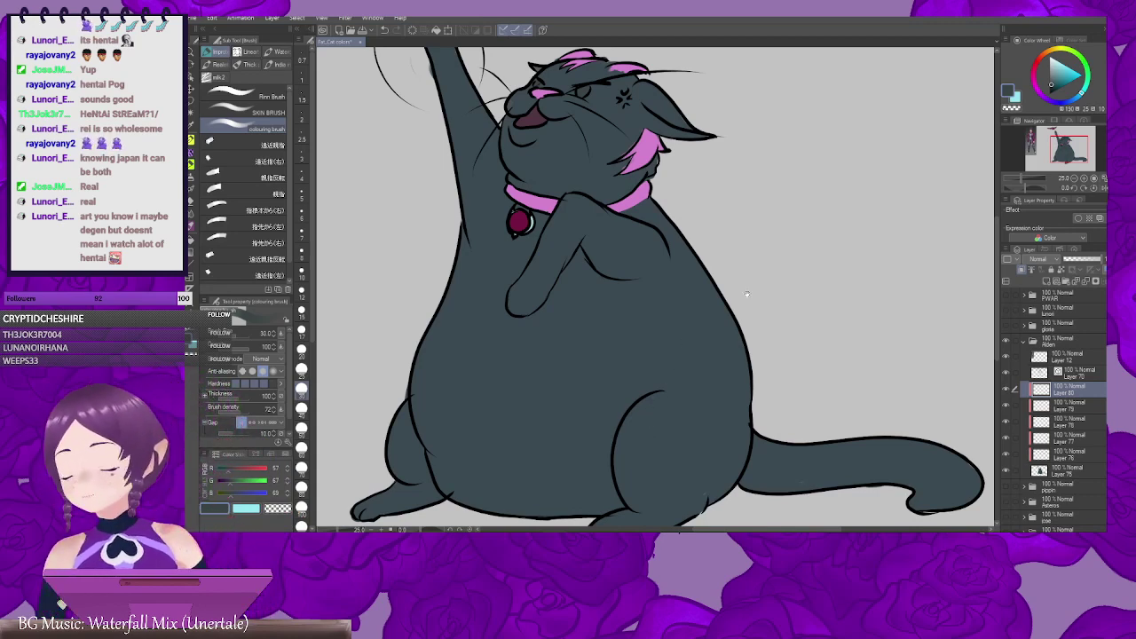
pyautogui.moveTo(812, 280); pyautogui.dragTo(772, 365)
pyautogui.moveTo(662, 362); pyautogui.dragTo(629, 288)
pyautogui.scroll(-1, 779, 373)
pyautogui.hscroll(3, 780, 373)
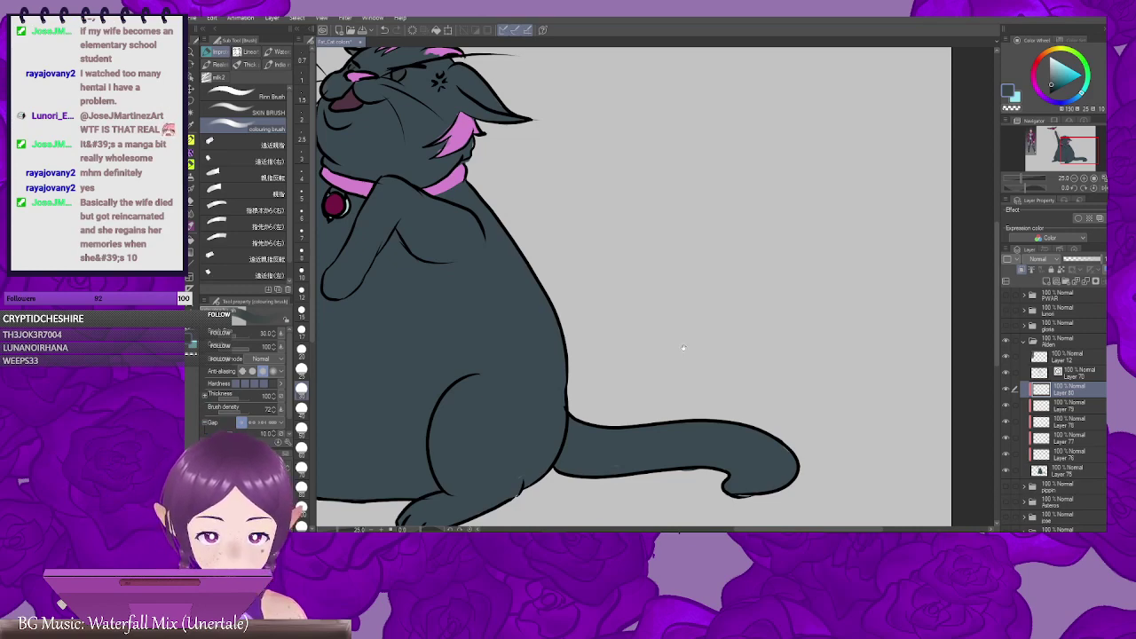
pyautogui.moveTo(645, 304)
pyautogui.mouseDown()
pyautogui.moveTo(690, 300)
pyautogui.moveTo(756, 353)
pyautogui.mouseUp()
pyautogui.moveTo(671, 278); pyautogui.dragTo(738, 341)
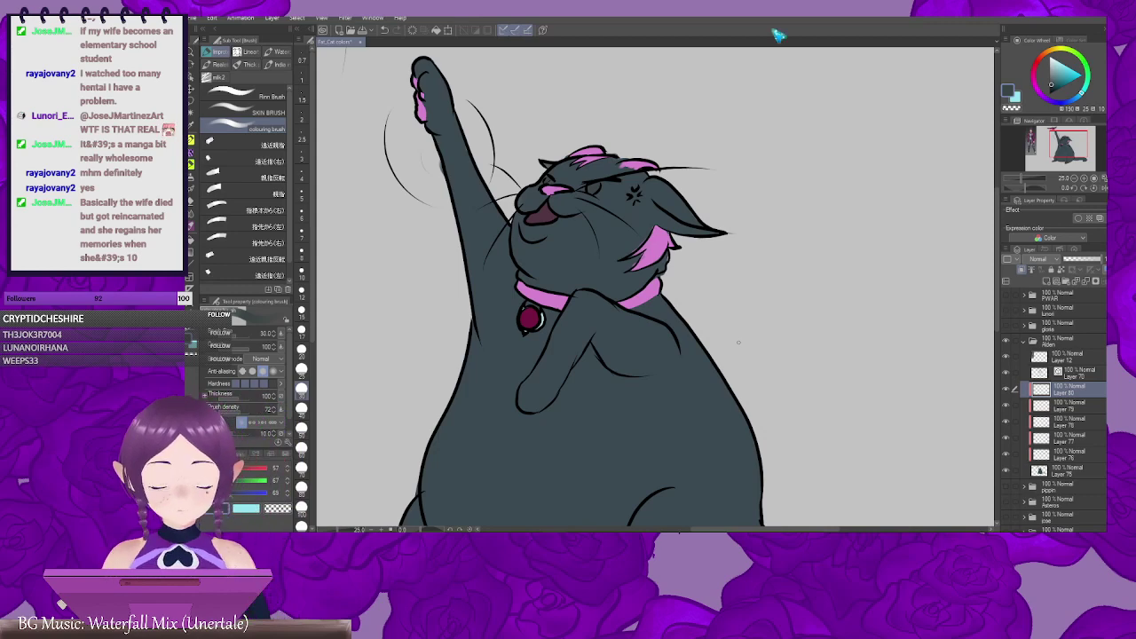
pyautogui.moveTo(714, 407); pyautogui.dragTo(664, 334)
pyautogui.moveTo(588, 289); pyautogui.dragTo(649, 289)
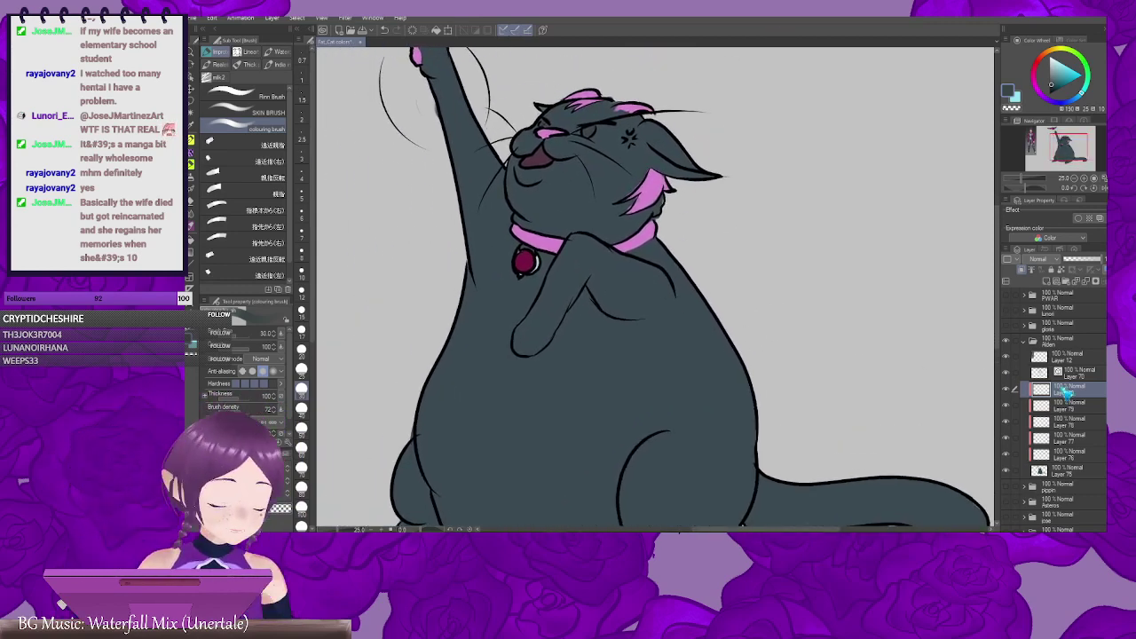
# Step: Add another clipped layer above the cat's colour layers and choose a muted orange-brown as the drawing colour
pyautogui.click(1051, 281)
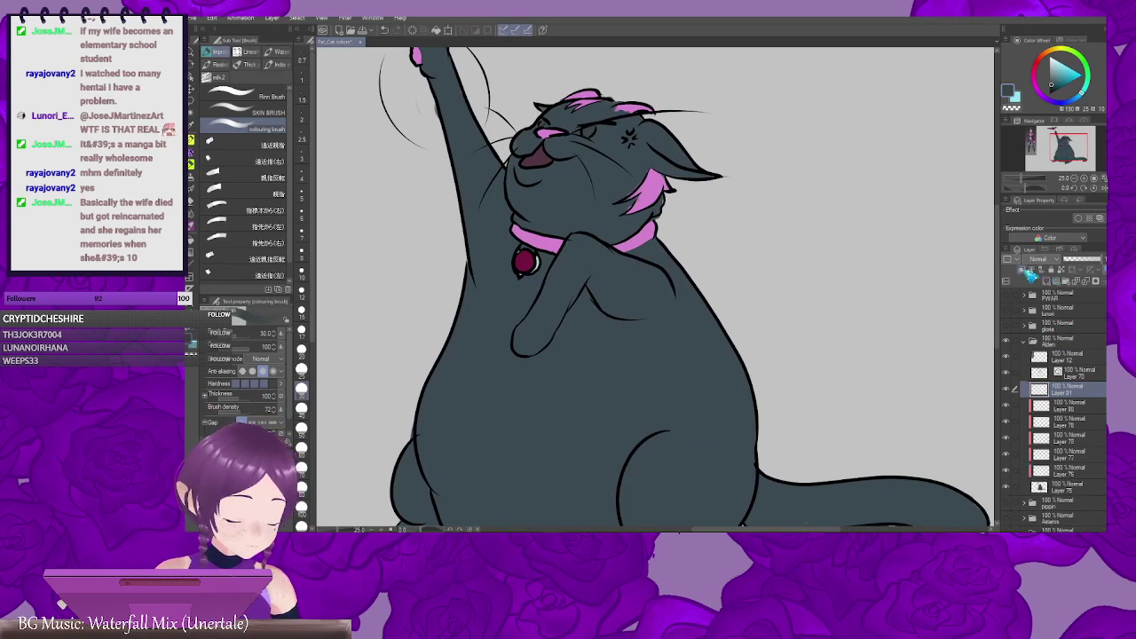
pyautogui.moveTo(756, 304); pyautogui.dragTo(786, 327)
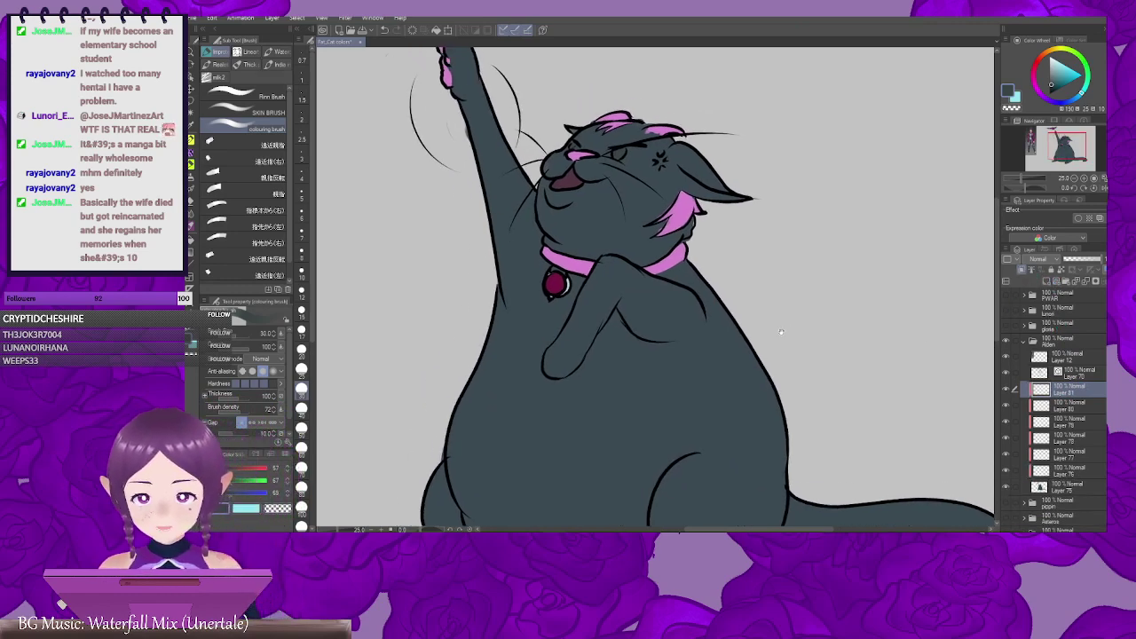
pyautogui.moveTo(735, 375); pyautogui.dragTo(742, 239)
pyautogui.moveTo(958, 251); pyautogui.dragTo(877, 271)
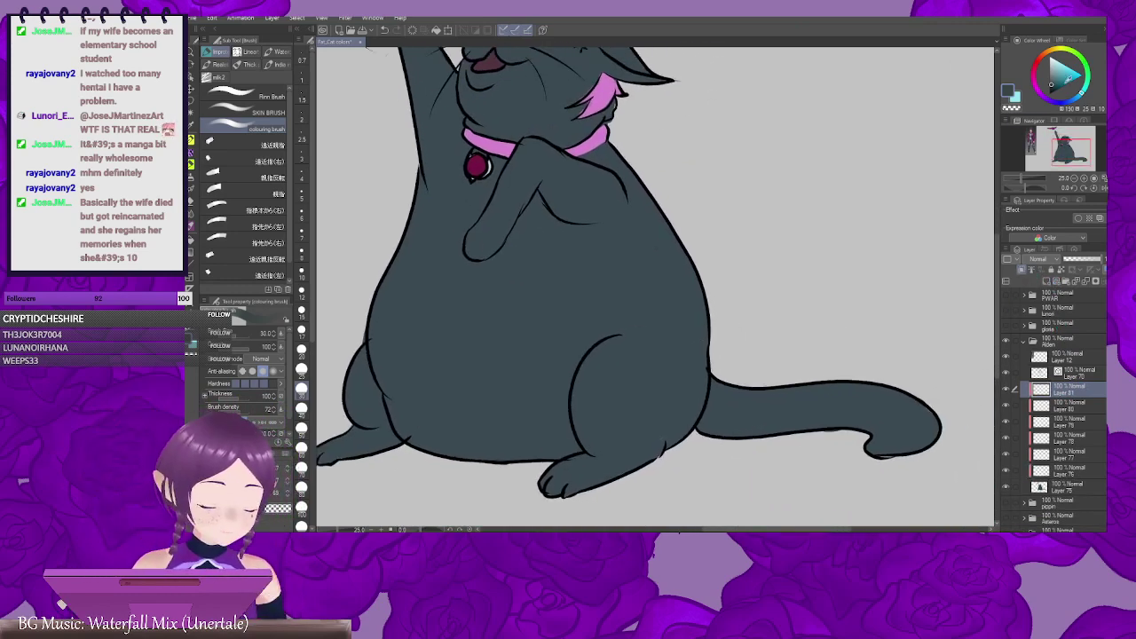
pyautogui.click(1031, 77)
pyautogui.click(1069, 96)
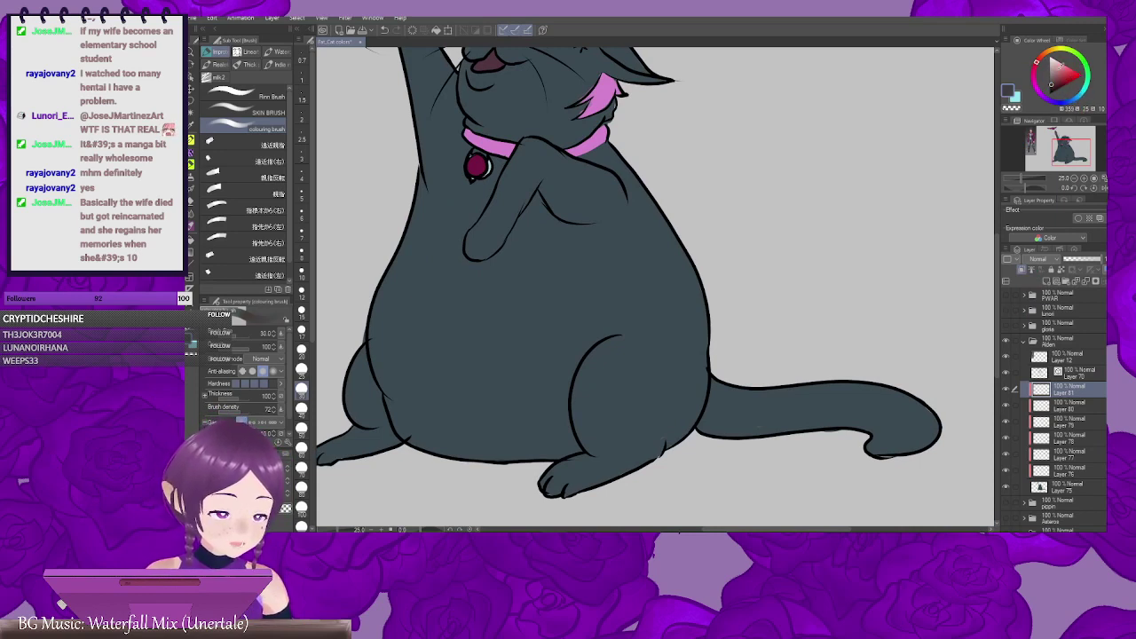
pyautogui.click(1054, 60)
pyautogui.click(1064, 80)
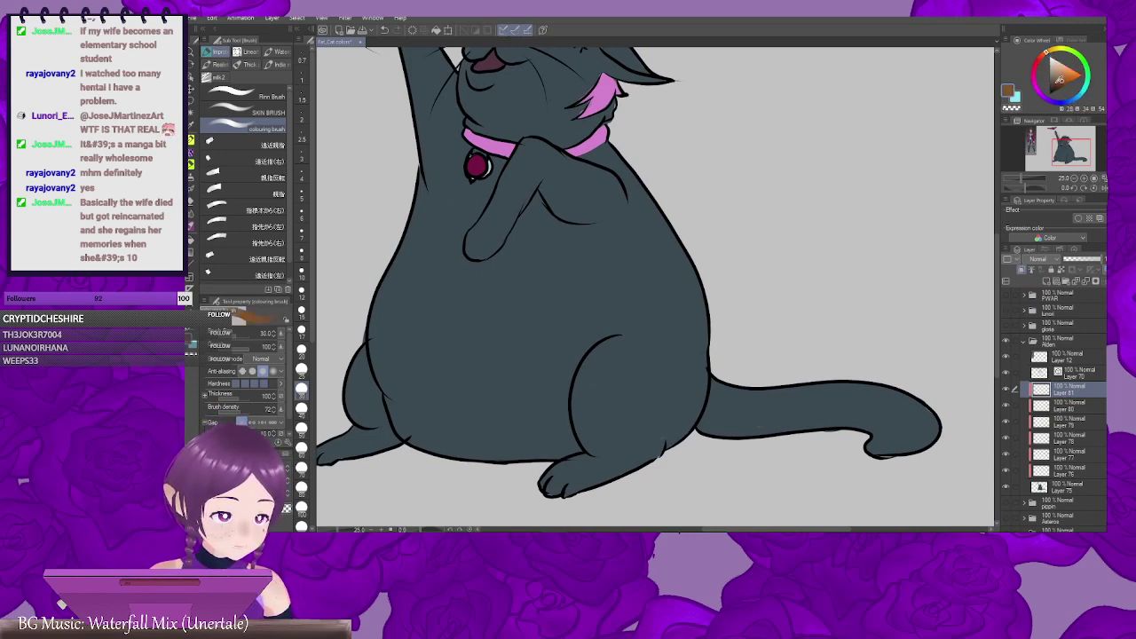
pyautogui.click(1069, 74)
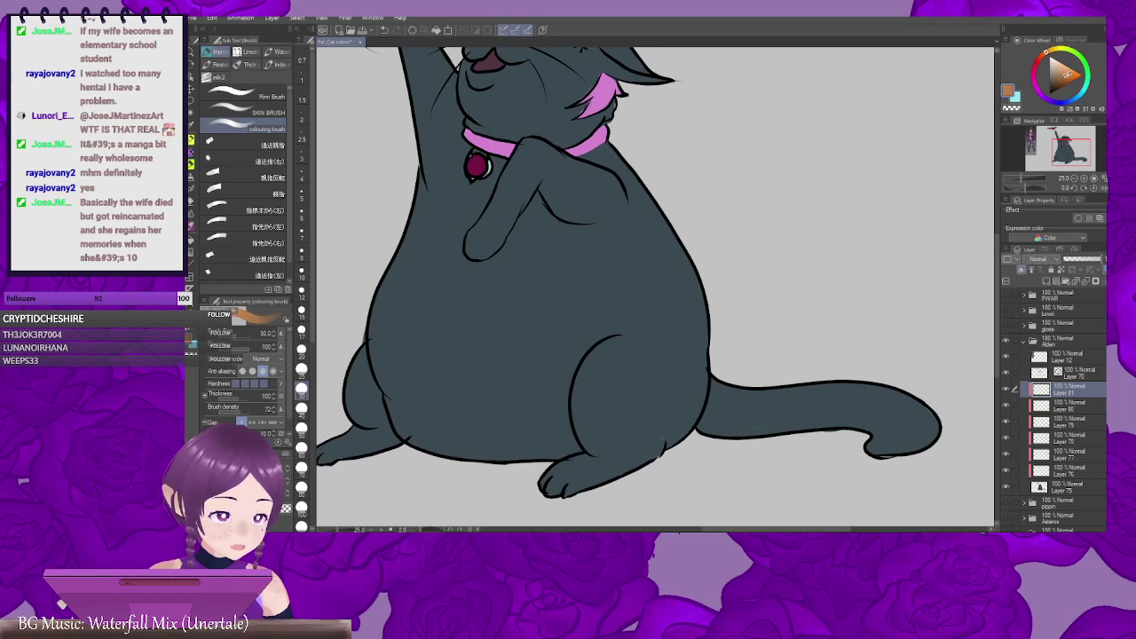
# Step: Enlarge the brush to 70 and paint the lower inner part of the cat's ear in orange-brown
pyautogui.moveTo(727, 220); pyautogui.dragTo(827, 245)
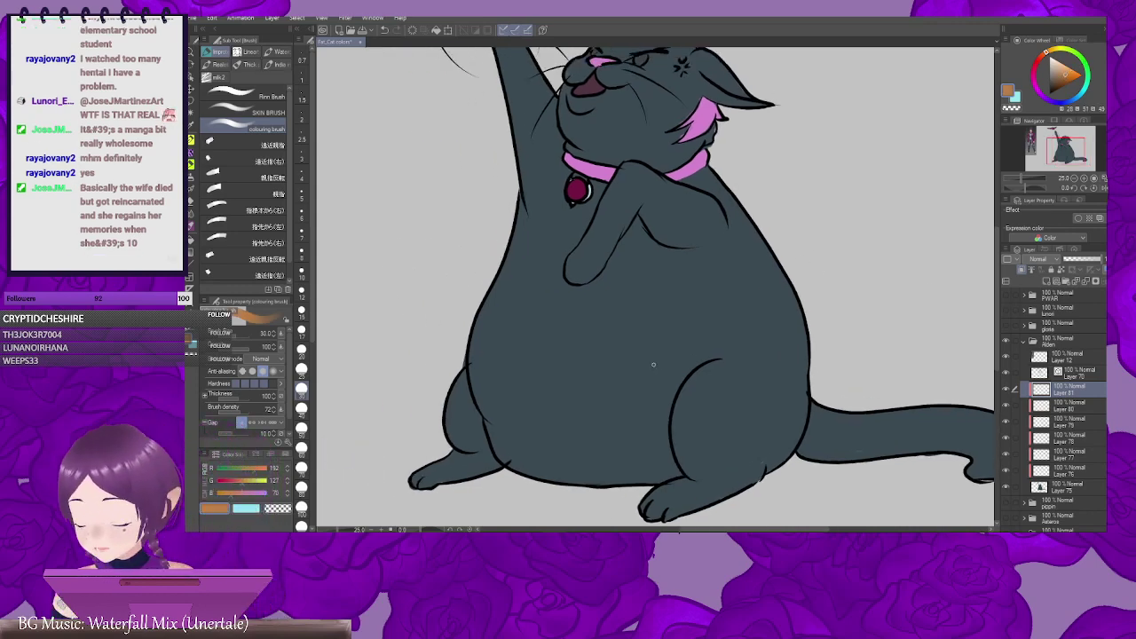
pyautogui.press('b')
pyautogui.moveTo(657, 317); pyautogui.dragTo(612, 348)
pyautogui.press('b')
pyautogui.press('b')
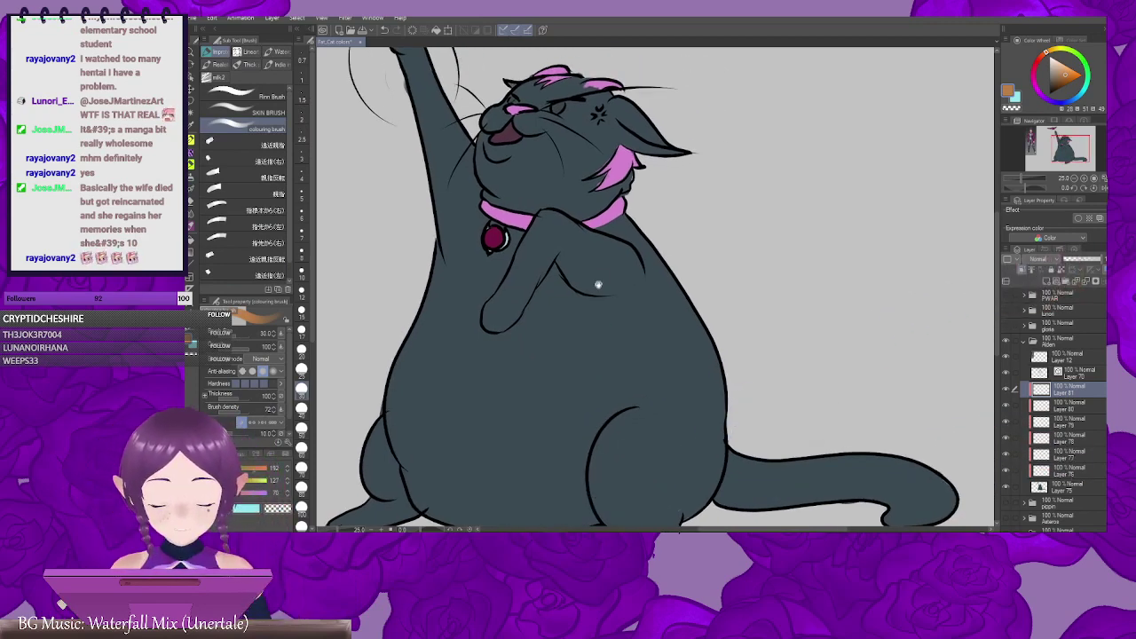
pyautogui.moveTo(598, 285); pyautogui.dragTo(673, 383)
pyautogui.moveTo(652, 276); pyautogui.dragTo(620, 328)
pyautogui.moveTo(699, 240); pyautogui.dragTo(645, 252)
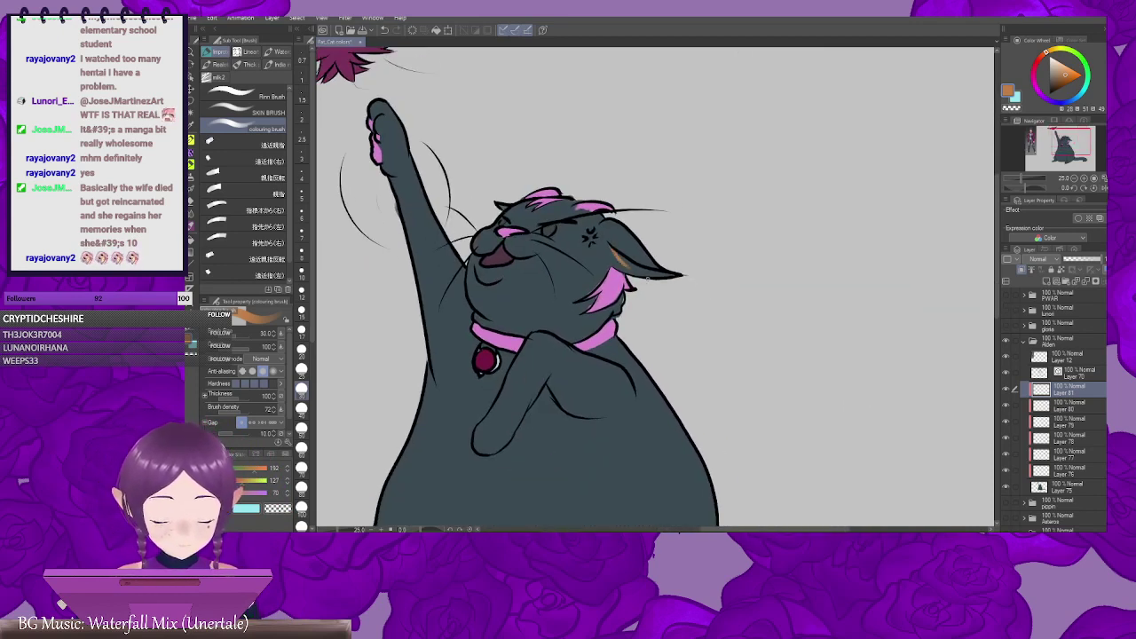
pyautogui.press(']')
pyautogui.press(']')
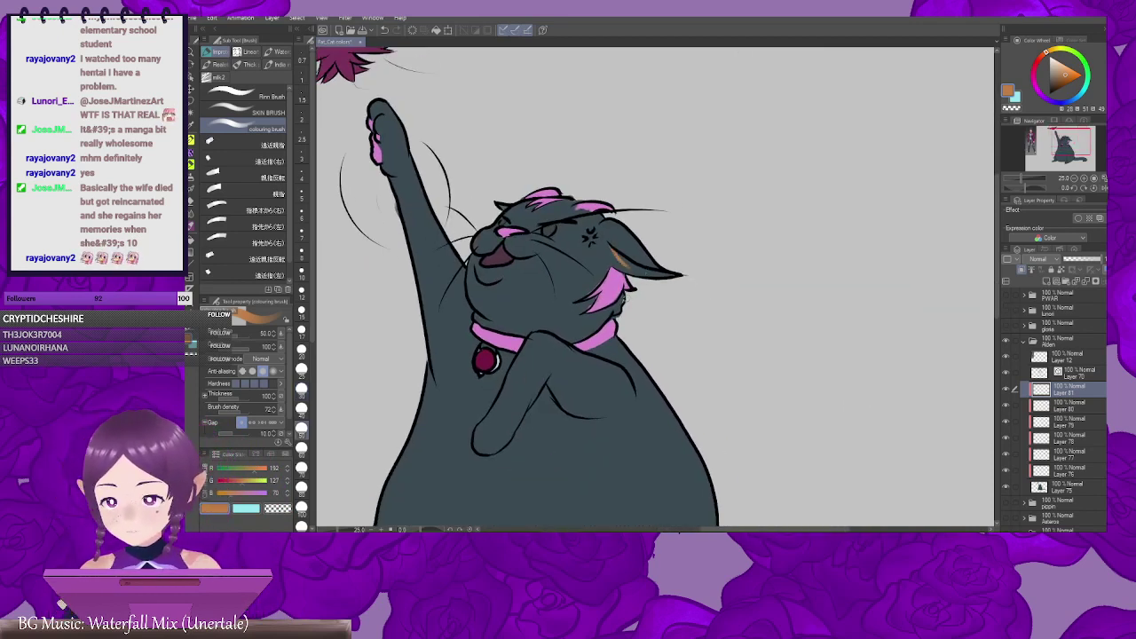
pyautogui.press(']')
pyautogui.press(']')
pyautogui.moveTo(609, 251); pyautogui.dragTo(664, 276)
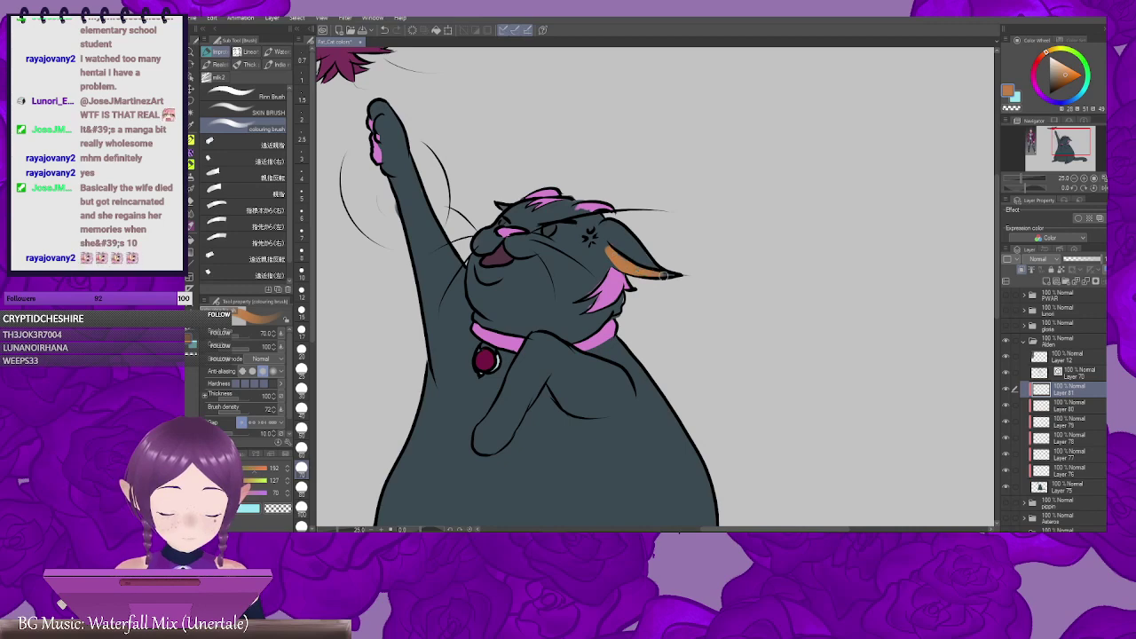
# Step: Paint orange-brown markings along the underside of the cat's near hind leg and along its tail up to the tip
pyautogui.scroll(-5, 697, 275)
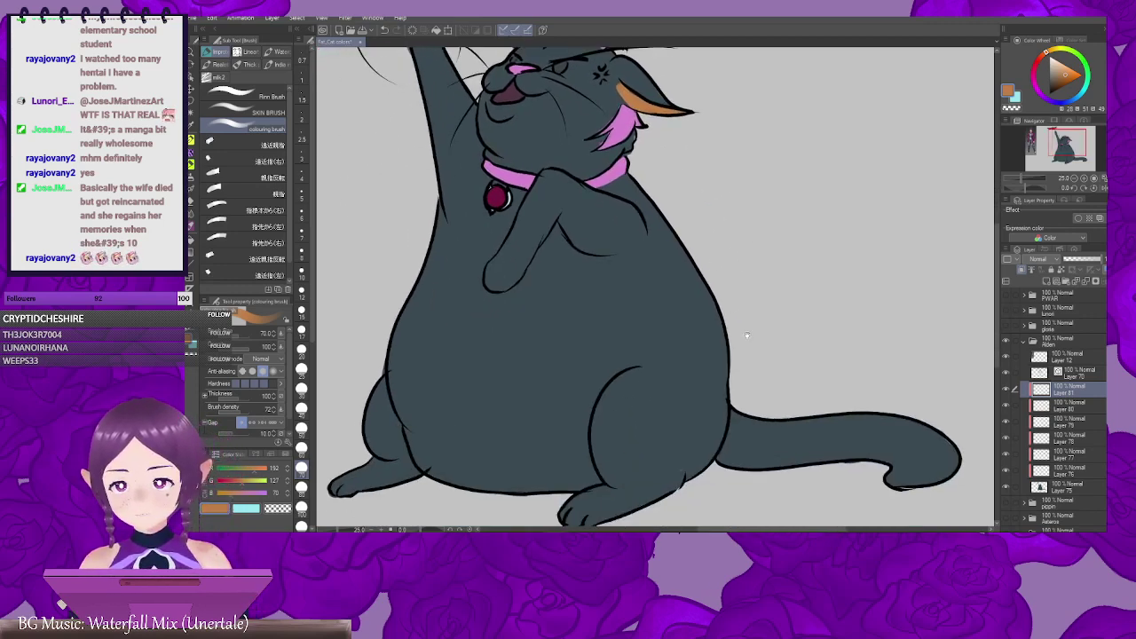
pyautogui.moveTo(522, 393)
pyautogui.mouseDown()
pyautogui.moveTo(577, 384)
pyautogui.moveTo(530, 388)
pyautogui.moveTo(616, 338)
pyautogui.moveTo(571, 359)
pyautogui.mouseUp()
pyautogui.moveTo(576, 365)
pyautogui.mouseDown()
pyautogui.moveTo(618, 310)
pyautogui.moveTo(595, 356)
pyautogui.moveTo(581, 334)
pyautogui.moveTo(622, 341)
pyautogui.moveTo(711, 323)
pyautogui.mouseUp()
pyautogui.moveTo(638, 340); pyautogui.dragTo(701, 335)
pyautogui.moveTo(781, 351)
pyautogui.mouseDown()
pyautogui.moveTo(672, 342)
pyautogui.moveTo(726, 336)
pyautogui.moveTo(735, 343)
pyautogui.moveTo(692, 355)
pyautogui.moveTo(762, 354)
pyautogui.mouseUp()
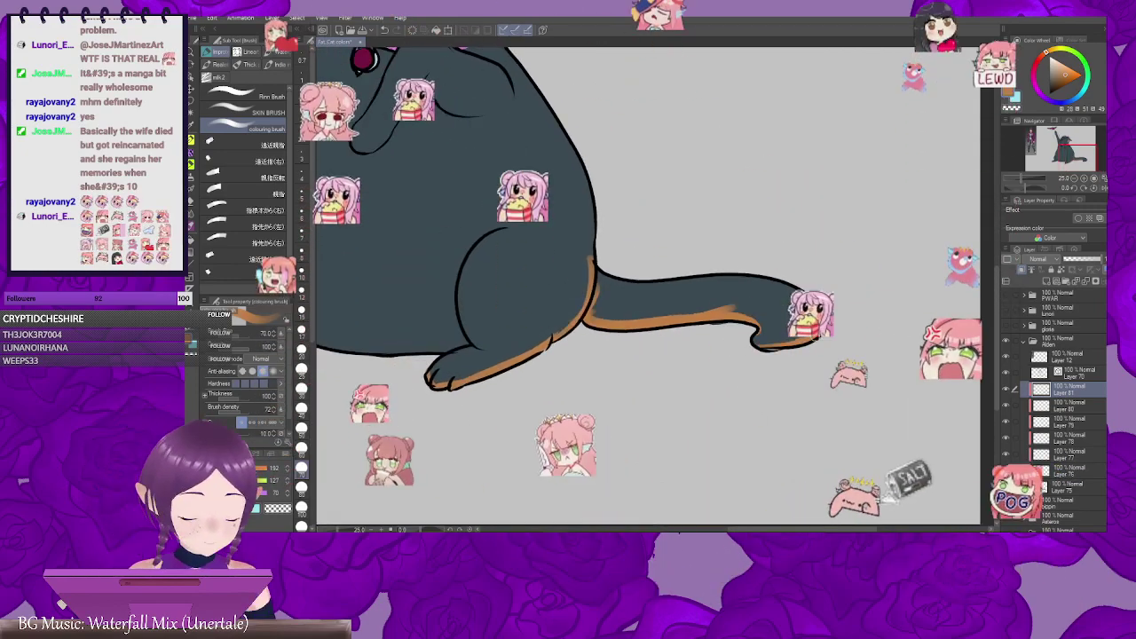
pyautogui.moveTo(759, 291); pyautogui.dragTo(803, 322)
pyautogui.moveTo(654, 299)
pyautogui.mouseDown()
pyautogui.moveTo(644, 273)
pyautogui.moveTo(635, 310)
pyautogui.moveTo(707, 327)
pyautogui.moveTo(695, 309)
pyautogui.moveTo(606, 310)
pyautogui.moveTo(661, 321)
pyautogui.moveTo(664, 332)
pyautogui.mouseUp()
pyautogui.moveTo(529, 313)
pyautogui.mouseDown()
pyautogui.moveTo(536, 299)
pyautogui.moveTo(522, 340)
pyautogui.moveTo(760, 348)
pyautogui.mouseUp()
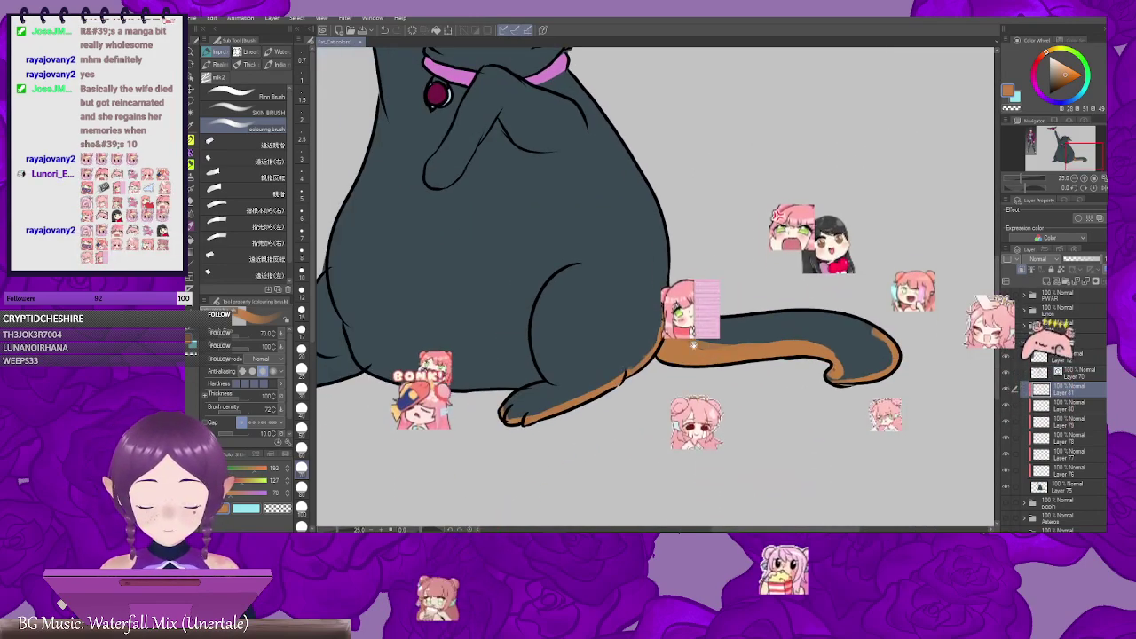
# Step: Paint the inner edge and foot of the cat's far hind leg in the same orange-brown
pyautogui.moveTo(528, 365); pyautogui.dragTo(735, 357)
pyautogui.moveTo(531, 270); pyautogui.dragTo(560, 334)
pyautogui.moveTo(561, 332); pyautogui.dragTo(542, 327)
pyautogui.moveTo(515, 261); pyautogui.dragTo(540, 355)
pyautogui.moveTo(540, 367); pyautogui.dragTo(557, 323)
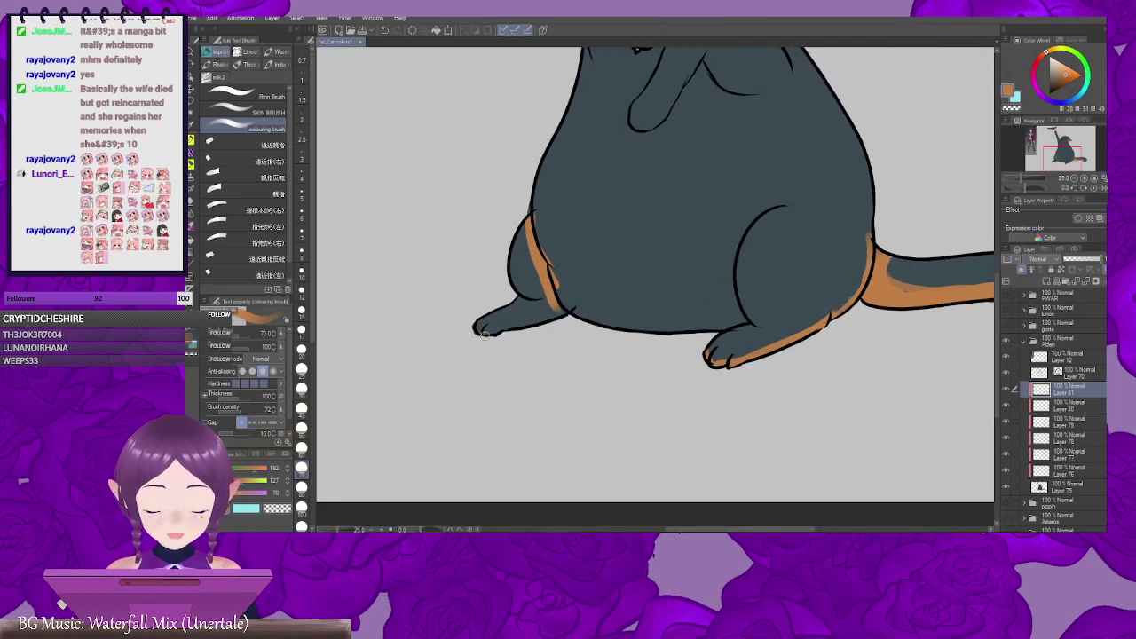
pyautogui.moveTo(484, 335); pyautogui.dragTo(551, 318)
pyautogui.moveTo(495, 331)
pyautogui.mouseDown()
pyautogui.moveTo(557, 317)
pyautogui.moveTo(458, 348)
pyautogui.moveTo(467, 339)
pyautogui.mouseUp()
# Step: Paint an orange-brown band along the lower edge of the cat's belly between the two hind legs
pyautogui.moveTo(539, 307)
pyautogui.mouseDown()
pyautogui.moveTo(496, 320)
pyautogui.moveTo(500, 302)
pyautogui.moveTo(541, 277)
pyautogui.moveTo(484, 314)
pyautogui.moveTo(598, 317)
pyautogui.mouseUp()
pyautogui.moveTo(633, 312)
pyautogui.mouseDown()
pyautogui.moveTo(520, 318)
pyautogui.moveTo(680, 335)
pyautogui.mouseUp()
pyautogui.moveTo(544, 289); pyautogui.dragTo(590, 321)
pyautogui.moveTo(547, 285)
pyautogui.mouseDown()
pyautogui.moveTo(578, 314)
pyautogui.moveTo(641, 331)
pyautogui.mouseUp()
pyautogui.moveTo(666, 328); pyautogui.dragTo(541, 344)
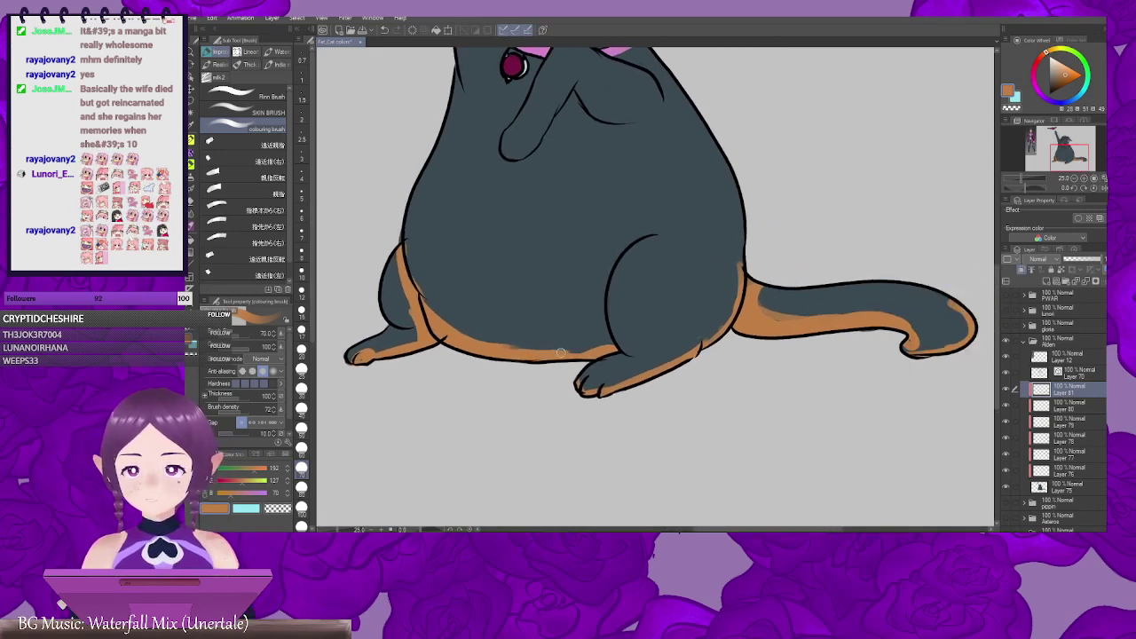
# Step: Extend the orange-brown belly patch upward with short, ragged fur-like strokes reaching the near thigh
pyautogui.moveTo(576, 377)
pyautogui.mouseDown()
pyautogui.moveTo(645, 297)
pyautogui.moveTo(614, 317)
pyautogui.mouseUp()
pyautogui.moveTo(484, 269)
pyautogui.mouseDown()
pyautogui.moveTo(573, 281)
pyautogui.moveTo(544, 294)
pyautogui.moveTo(570, 273)
pyautogui.mouseUp()
pyautogui.moveTo(599, 285)
pyautogui.mouseDown()
pyautogui.moveTo(543, 306)
pyautogui.moveTo(519, 337)
pyautogui.mouseUp()
pyautogui.hotkey('ctrl', 'z')
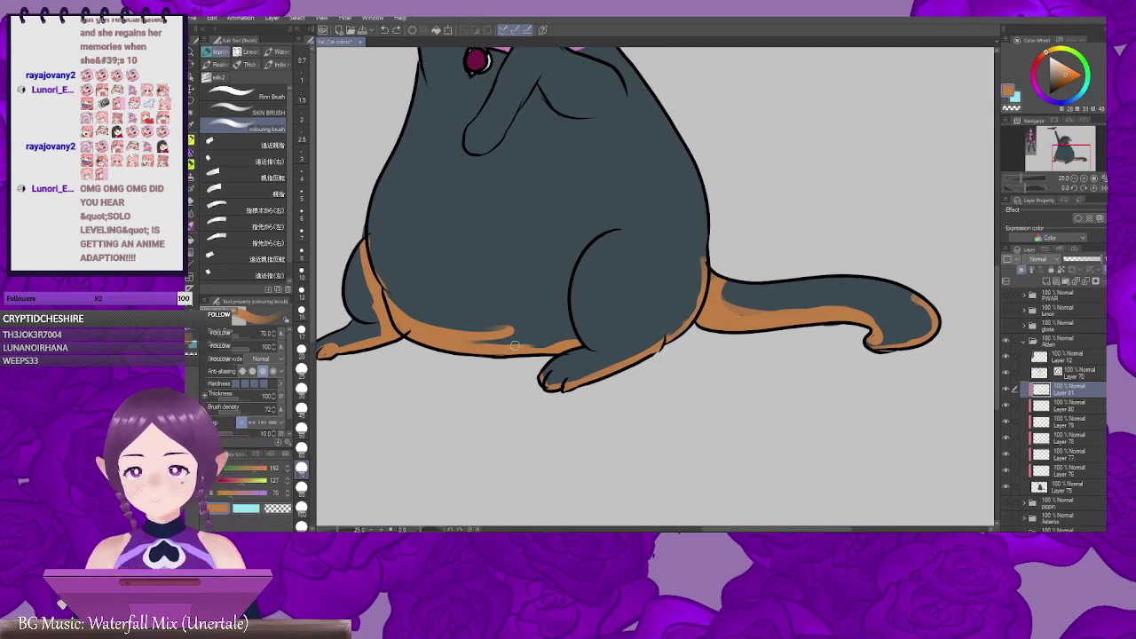
pyautogui.moveTo(477, 362); pyautogui.dragTo(520, 334)
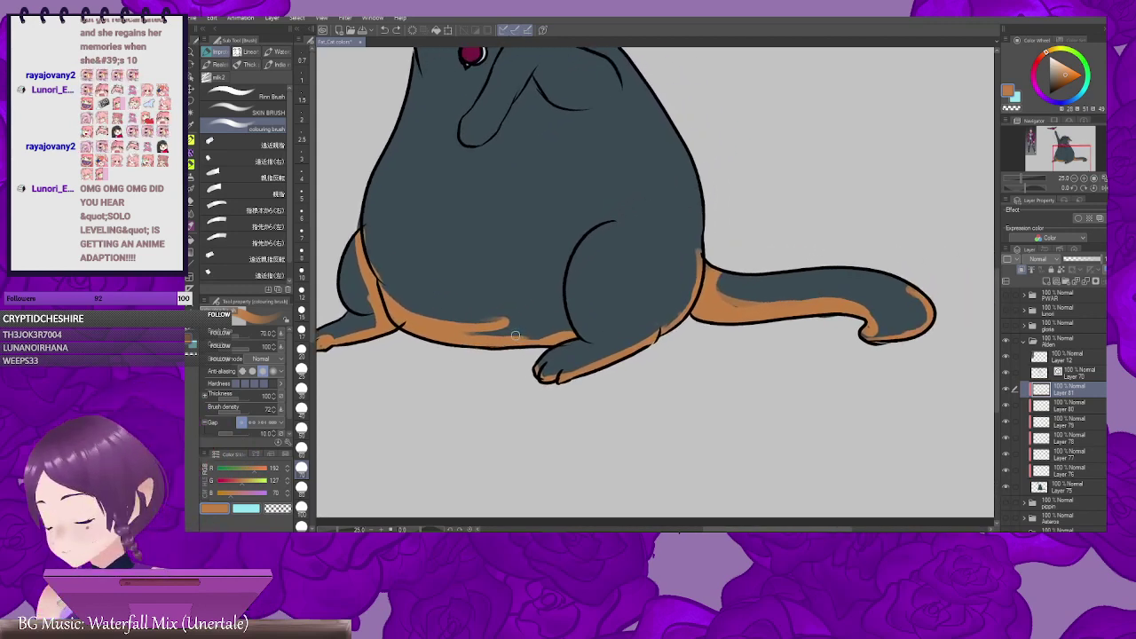
pyautogui.moveTo(522, 333)
pyautogui.mouseDown()
pyautogui.moveTo(614, 308)
pyautogui.moveTo(599, 292)
pyautogui.moveTo(606, 307)
pyautogui.moveTo(574, 325)
pyautogui.moveTo(601, 314)
pyautogui.moveTo(542, 307)
pyautogui.mouseUp()
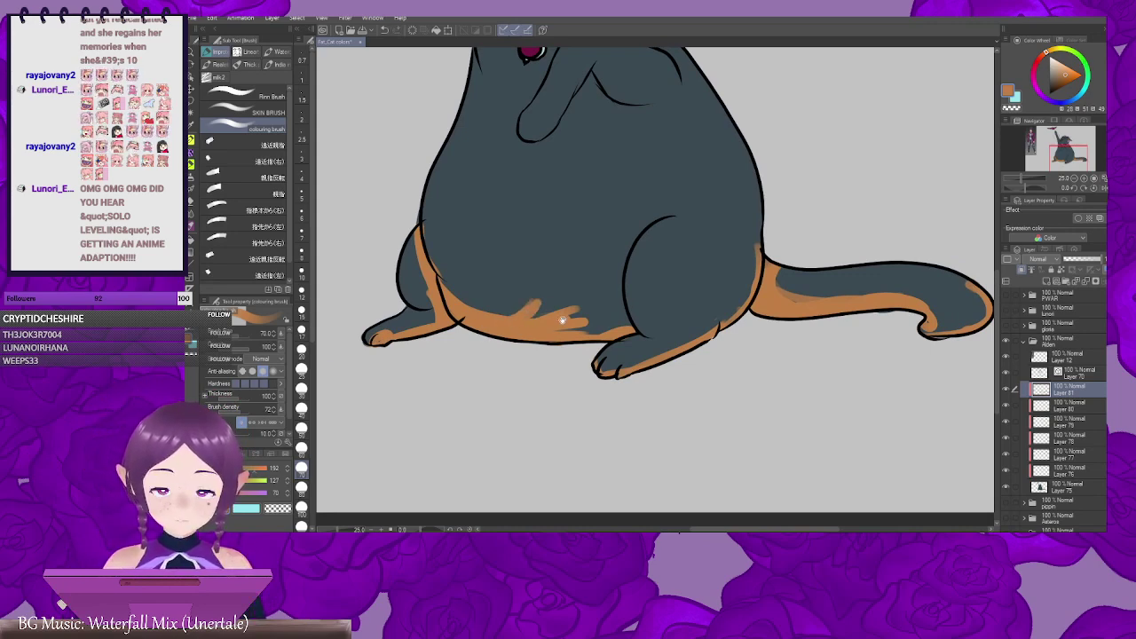
pyautogui.moveTo(562, 319)
pyautogui.mouseDown()
pyautogui.moveTo(504, 319)
pyautogui.moveTo(520, 312)
pyautogui.mouseUp()
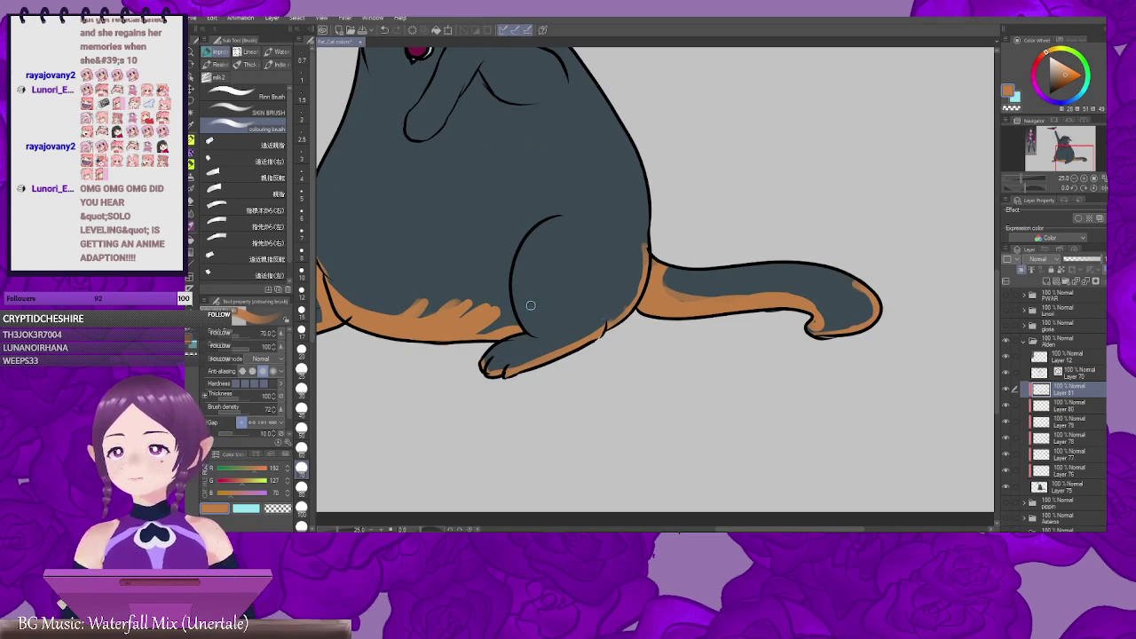
pyautogui.moveTo(543, 307); pyautogui.dragTo(554, 315)
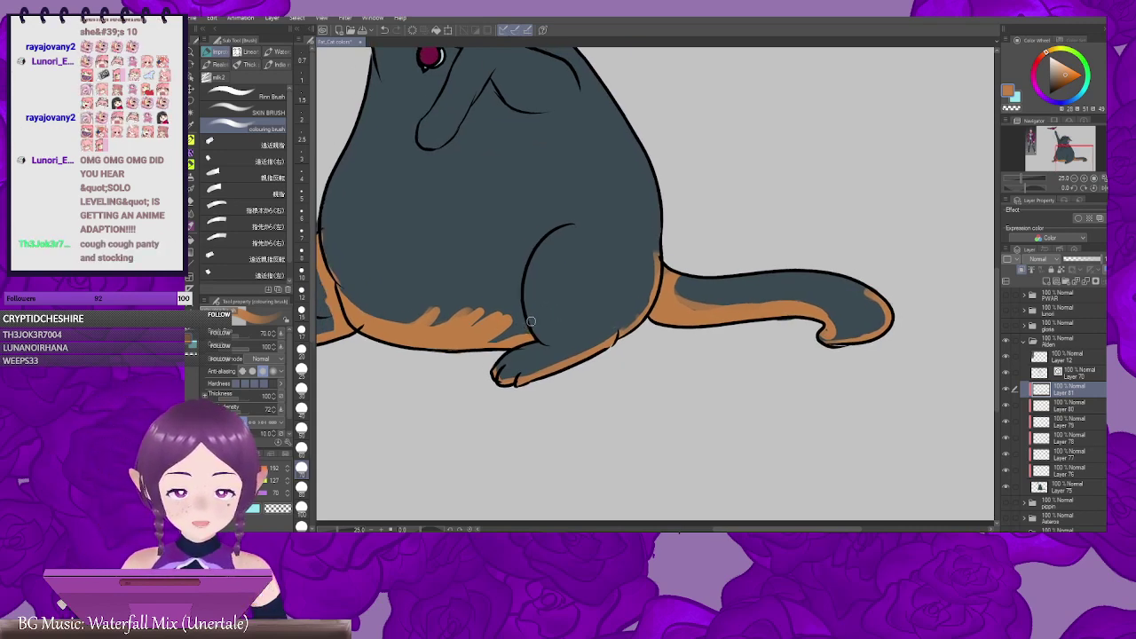
pyautogui.moveTo(509, 320)
pyautogui.mouseDown()
pyautogui.moveTo(491, 327)
pyautogui.moveTo(519, 319)
pyautogui.moveTo(490, 333)
pyautogui.moveTo(536, 301)
pyautogui.mouseUp()
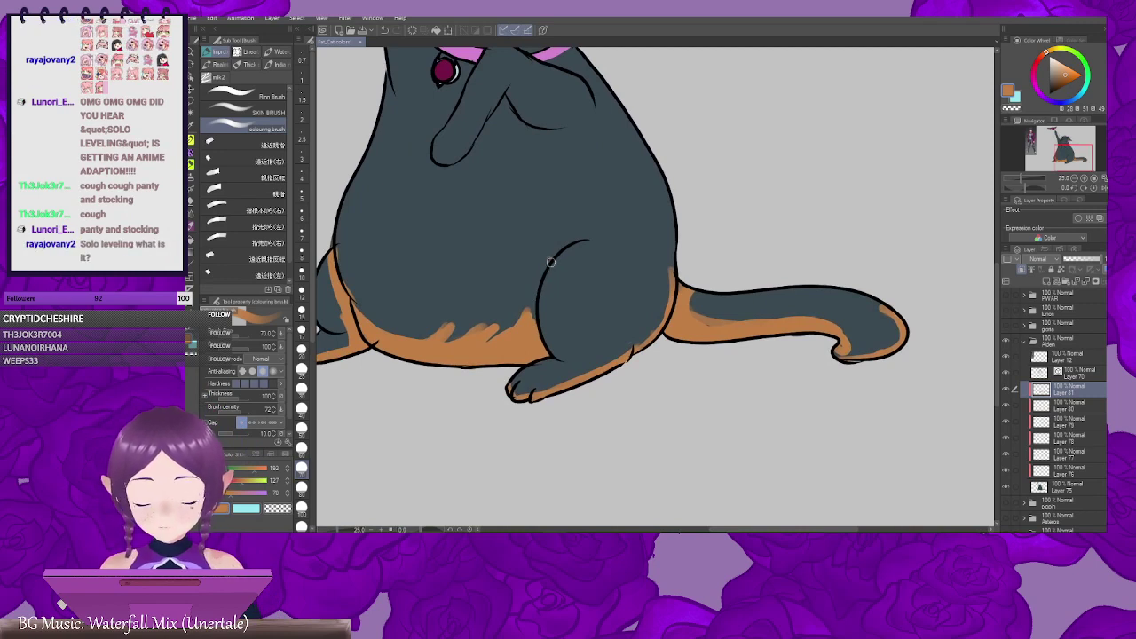
# Step: Paint orange-brown along the front edge of the near thigh and add short fur-like strokes at its lower rear edge
pyautogui.moveTo(551, 260)
pyautogui.mouseDown()
pyautogui.moveTo(532, 318)
pyautogui.moveTo(561, 269)
pyautogui.moveTo(542, 309)
pyautogui.mouseUp()
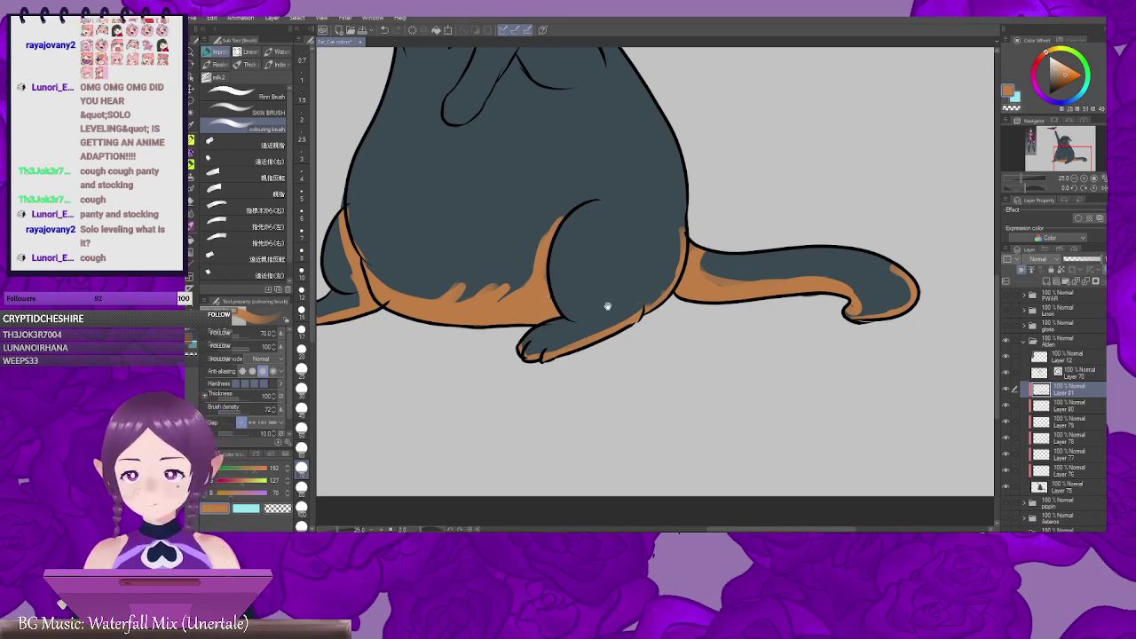
pyautogui.moveTo(643, 295)
pyautogui.mouseDown()
pyautogui.moveTo(597, 315)
pyautogui.moveTo(576, 346)
pyautogui.mouseUp()
pyautogui.moveTo(571, 306)
pyautogui.mouseDown()
pyautogui.moveTo(579, 334)
pyautogui.moveTo(560, 322)
pyautogui.moveTo(552, 341)
pyautogui.moveTo(618, 298)
pyautogui.moveTo(585, 400)
pyautogui.mouseUp()
pyautogui.moveTo(505, 390); pyautogui.dragTo(673, 360)
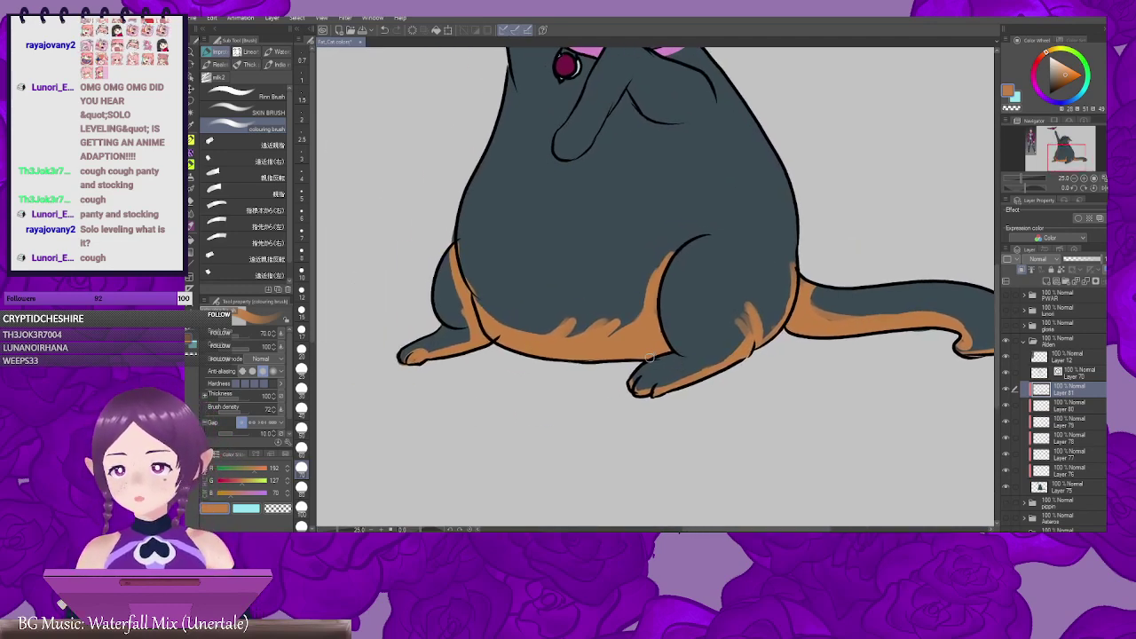
pyautogui.moveTo(649, 359); pyautogui.dragTo(616, 431)
pyautogui.moveTo(571, 322); pyautogui.dragTo(586, 381)
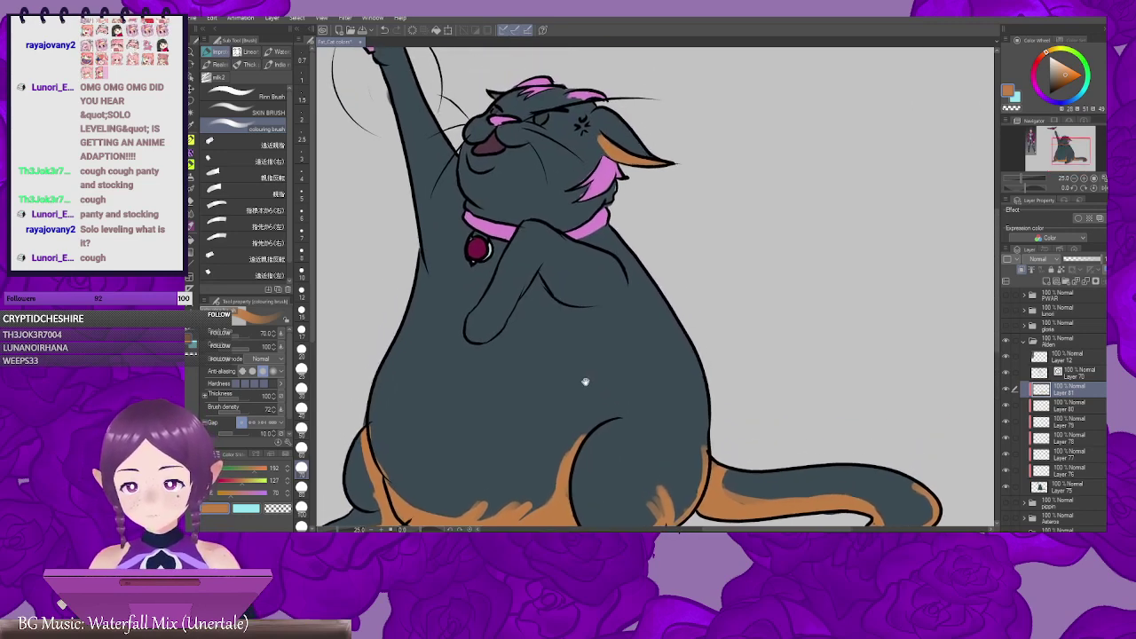
# Step: Paint orange-brown along the underside of the cat's bent foreleg and fill a patch on the chest beneath it
pyautogui.moveTo(535, 268)
pyautogui.mouseDown()
pyautogui.moveTo(483, 339)
pyautogui.moveTo(530, 332)
pyautogui.moveTo(516, 334)
pyautogui.mouseUp()
pyautogui.moveTo(444, 337)
pyautogui.mouseDown()
pyautogui.moveTo(458, 344)
pyautogui.moveTo(457, 331)
pyautogui.moveTo(533, 310)
pyautogui.mouseUp()
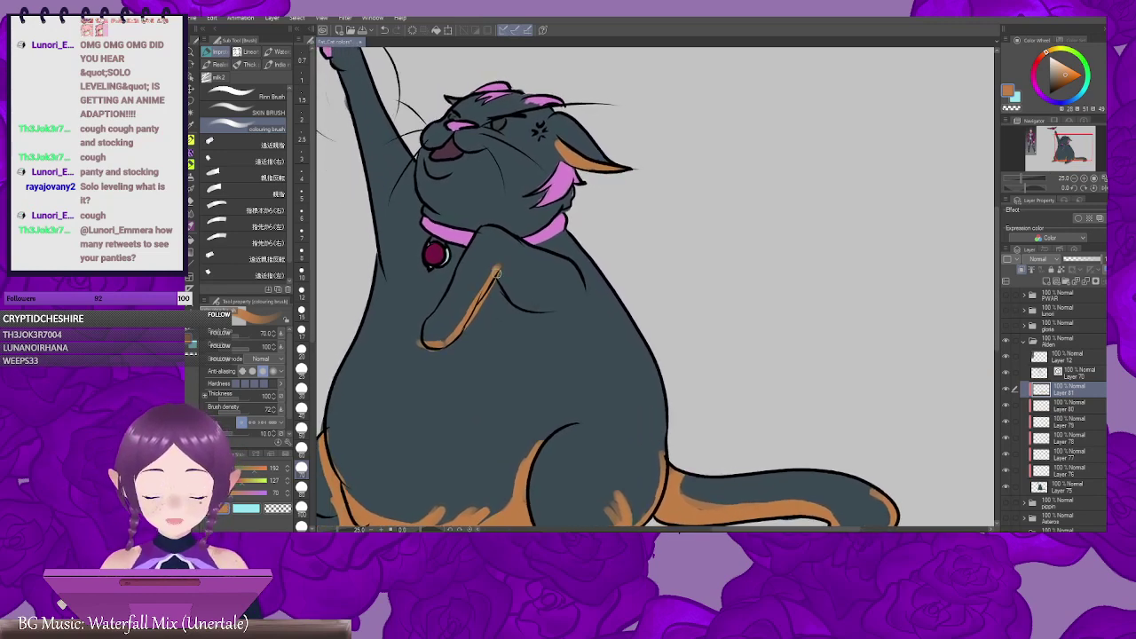
pyautogui.moveTo(498, 272)
pyautogui.mouseDown()
pyautogui.moveTo(512, 297)
pyautogui.moveTo(548, 306)
pyautogui.moveTo(527, 304)
pyautogui.moveTo(582, 295)
pyautogui.mouseUp()
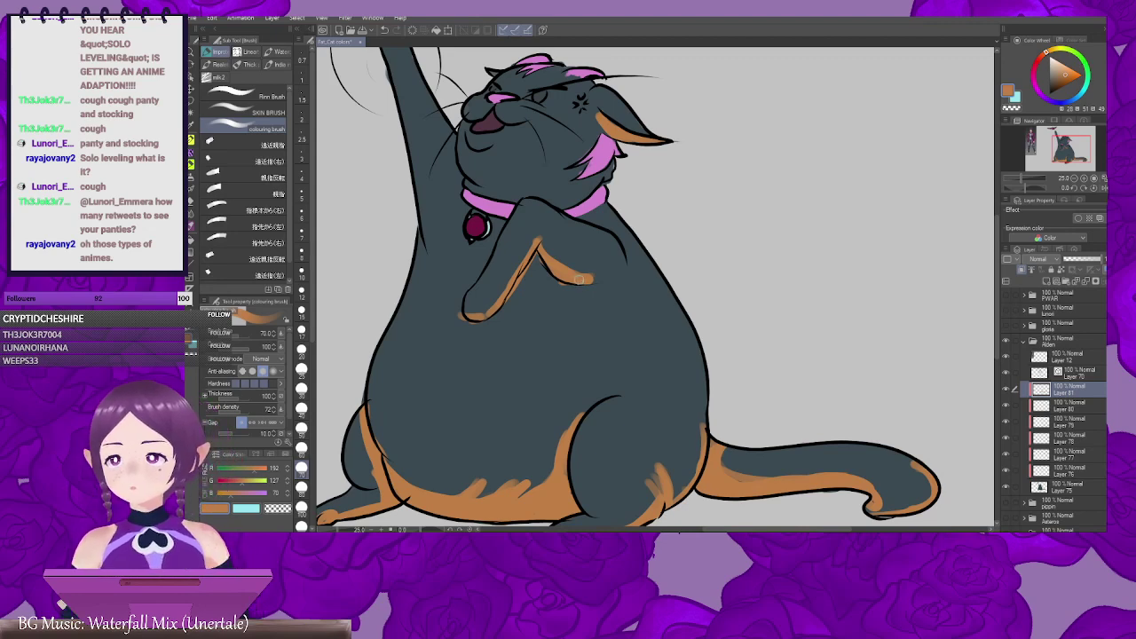
pyautogui.moveTo(575, 284)
pyautogui.mouseDown()
pyautogui.moveTo(573, 271)
pyautogui.moveTo(518, 288)
pyautogui.moveTo(535, 296)
pyautogui.moveTo(525, 259)
pyautogui.moveTo(532, 268)
pyautogui.mouseUp()
pyautogui.moveTo(545, 259); pyautogui.dragTo(518, 274)
pyautogui.moveTo(531, 274); pyautogui.dragTo(510, 288)
pyautogui.moveTo(488, 297)
pyautogui.mouseDown()
pyautogui.moveTo(474, 307)
pyautogui.moveTo(483, 320)
pyautogui.moveTo(510, 302)
pyautogui.mouseUp()
pyautogui.moveTo(533, 299); pyautogui.dragTo(500, 315)
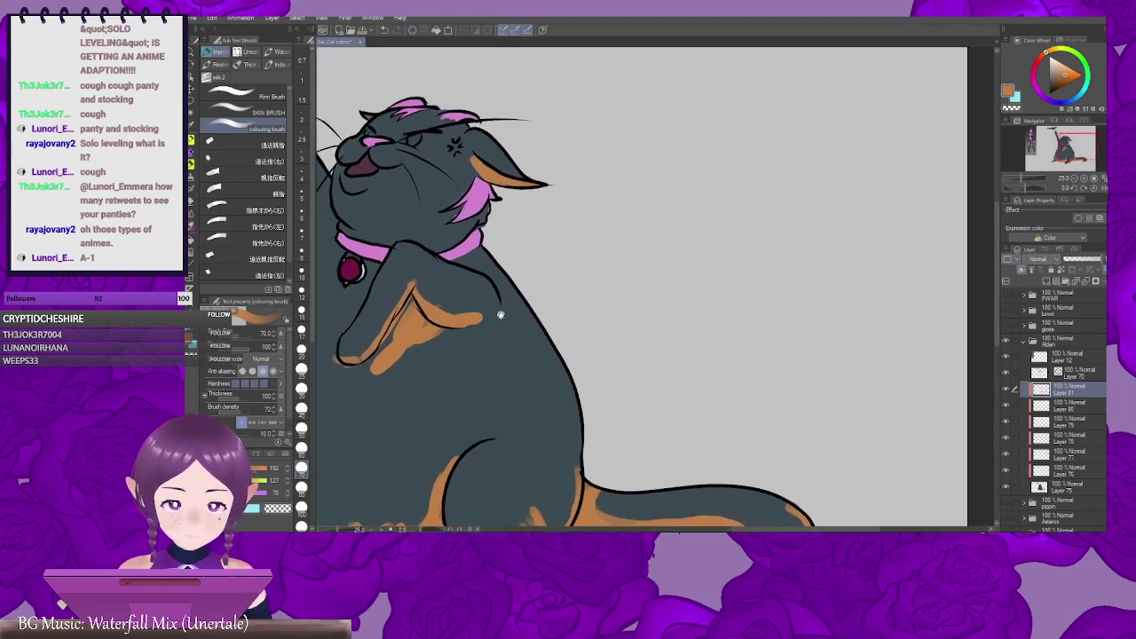
pyautogui.moveTo(533, 383)
pyautogui.mouseDown()
pyautogui.moveTo(507, 324)
pyautogui.moveTo(555, 389)
pyautogui.mouseUp()
pyautogui.moveTo(542, 323); pyautogui.dragTo(554, 417)
pyautogui.hotkey('ctrl', 'z')
pyautogui.hotkey('ctrl', 'z')
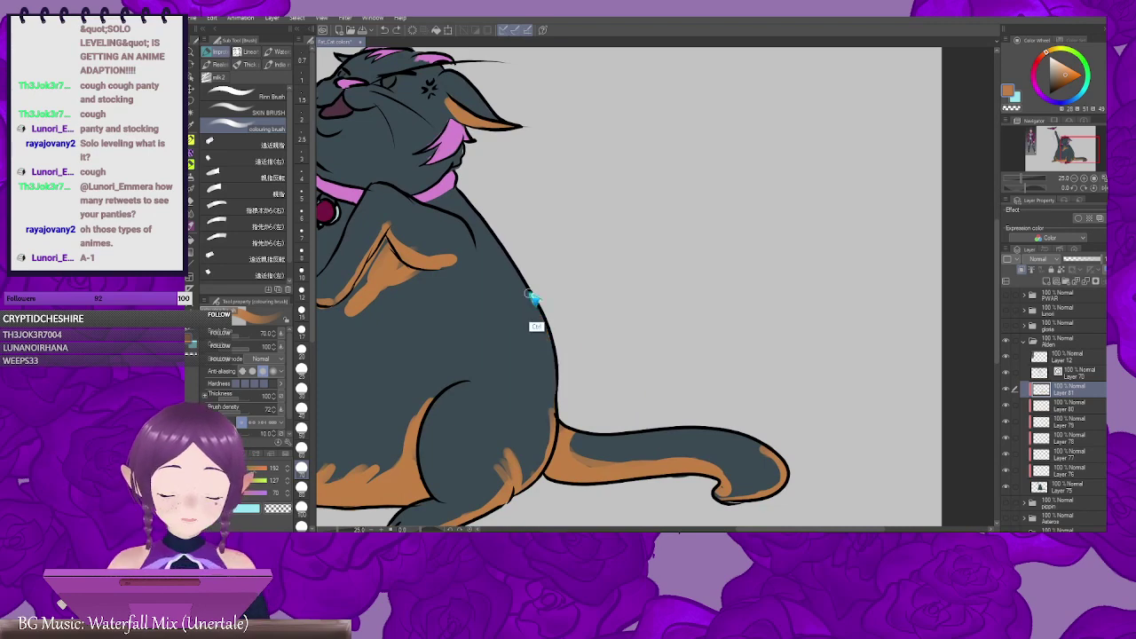
pyautogui.hotkey('ctrl', 'z')
pyautogui.hscroll(-2, 603, 304)
pyautogui.moveTo(598, 318); pyautogui.dragTo(607, 399)
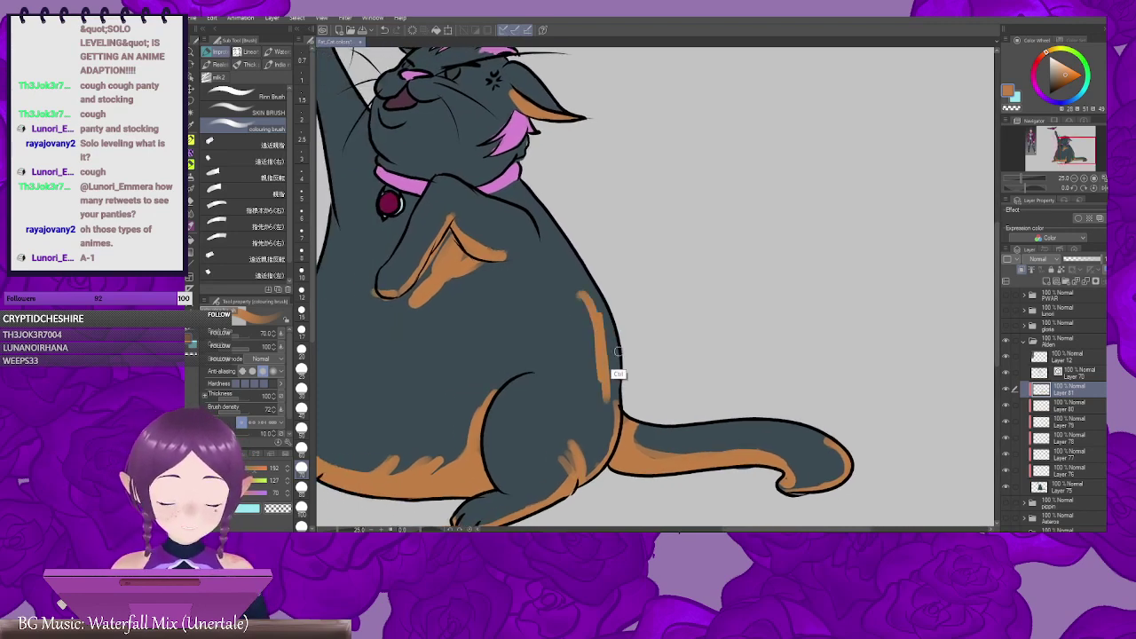
pyautogui.hotkey('ctrl', 'z')
# Step: Paint a thin orange-brown strip along the outline of the cat's lower back, just above the tail
pyautogui.moveTo(625, 353)
pyautogui.mouseDown()
pyautogui.moveTo(605, 293)
pyautogui.moveTo(601, 343)
pyautogui.mouseUp()
pyautogui.moveTo(600, 295); pyautogui.dragTo(580, 412)
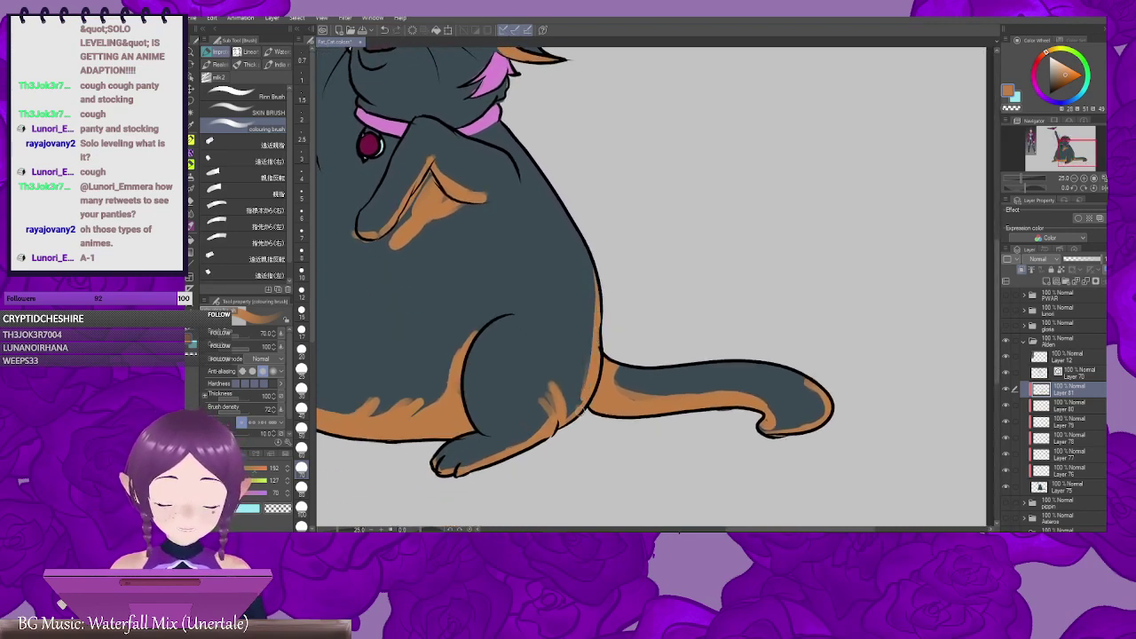
pyautogui.moveTo(588, 369); pyautogui.dragTo(565, 415)
pyautogui.moveTo(574, 366); pyautogui.dragTo(649, 311)
# Step: Paint orange-brown up the far side edge of the belly and thicken the belly patch beside the far hind leg
pyautogui.moveTo(486, 275)
pyautogui.mouseDown()
pyautogui.moveTo(594, 334)
pyautogui.moveTo(570, 357)
pyautogui.mouseUp()
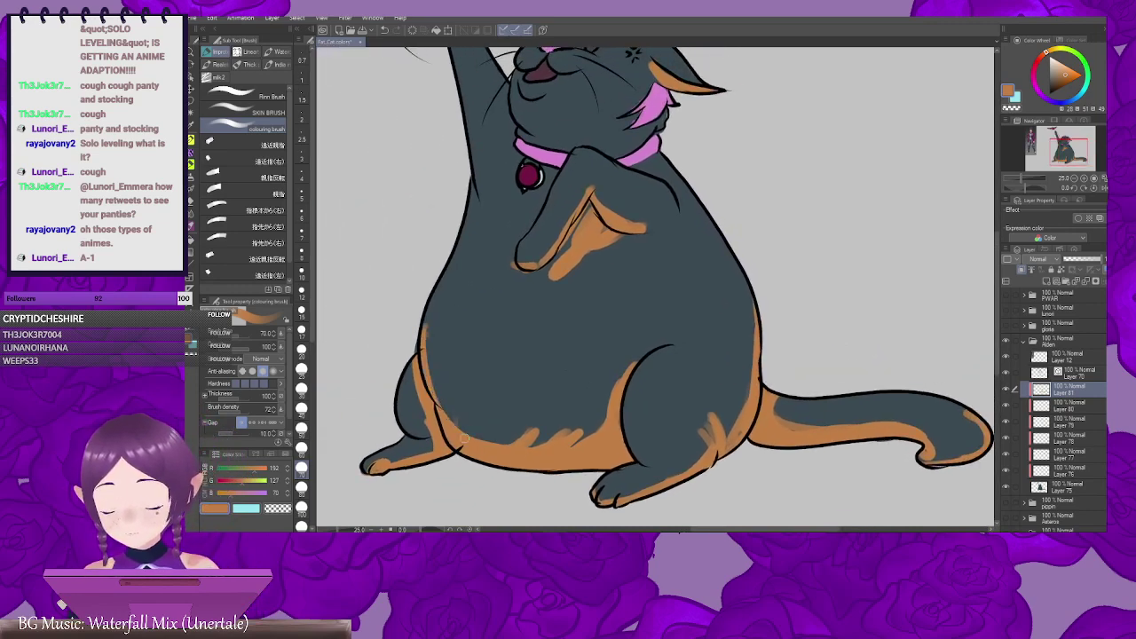
pyautogui.moveTo(462, 432)
pyautogui.mouseDown()
pyautogui.moveTo(404, 372)
pyautogui.moveTo(463, 378)
pyautogui.moveTo(415, 368)
pyautogui.mouseUp()
pyautogui.moveTo(431, 375); pyautogui.dragTo(481, 359)
pyautogui.moveTo(459, 365)
pyautogui.mouseDown()
pyautogui.moveTo(530, 365)
pyautogui.moveTo(617, 397)
pyautogui.mouseUp()
pyautogui.moveTo(618, 332)
pyautogui.mouseDown()
pyautogui.moveTo(483, 348)
pyautogui.moveTo(543, 354)
pyautogui.mouseUp()
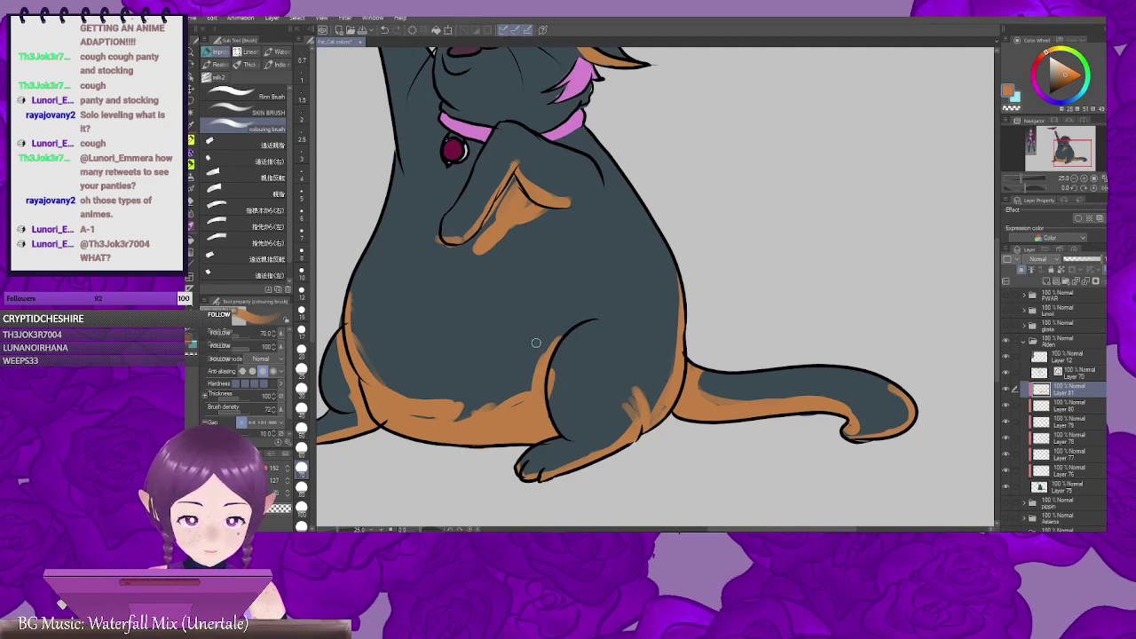
# Step: Fill out the orange-brown belly patch in the middle and widen it up to the near thigh
pyautogui.moveTo(492, 362)
pyautogui.mouseDown()
pyautogui.moveTo(541, 337)
pyautogui.moveTo(454, 384)
pyautogui.mouseUp()
pyautogui.moveTo(533, 370); pyautogui.dragTo(497, 362)
pyautogui.moveTo(497, 362)
pyautogui.mouseDown()
pyautogui.moveTo(458, 373)
pyautogui.moveTo(488, 371)
pyautogui.mouseUp()
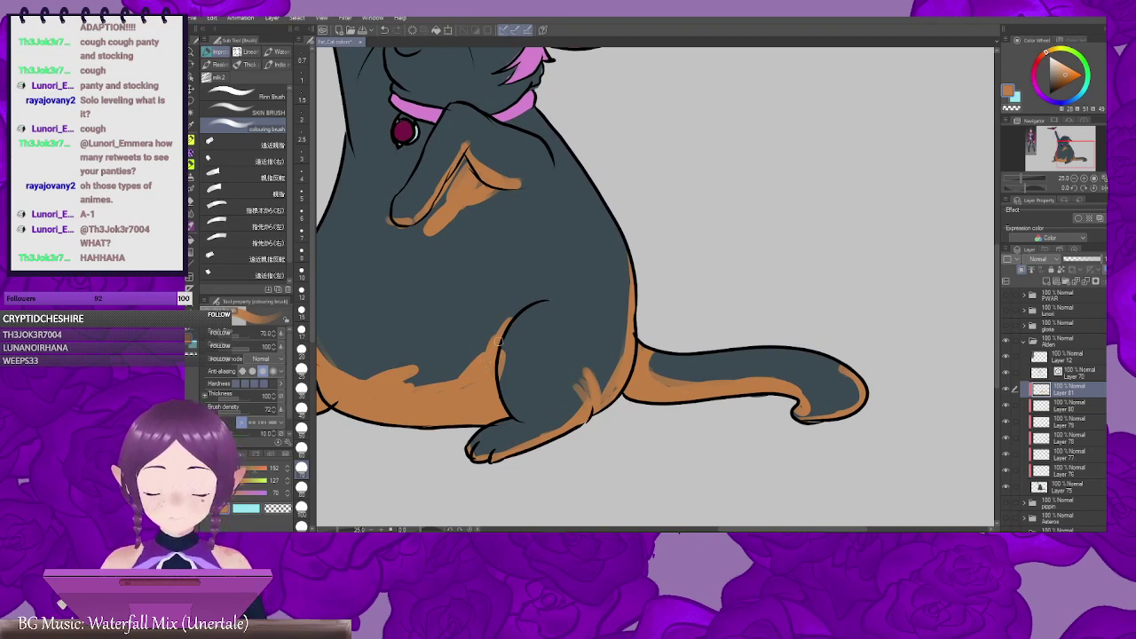
pyautogui.moveTo(498, 342)
pyautogui.mouseDown()
pyautogui.moveTo(466, 384)
pyautogui.moveTo(578, 324)
pyautogui.moveTo(471, 357)
pyautogui.moveTo(556, 341)
pyautogui.mouseUp()
pyautogui.moveTo(458, 320); pyautogui.dragTo(481, 329)
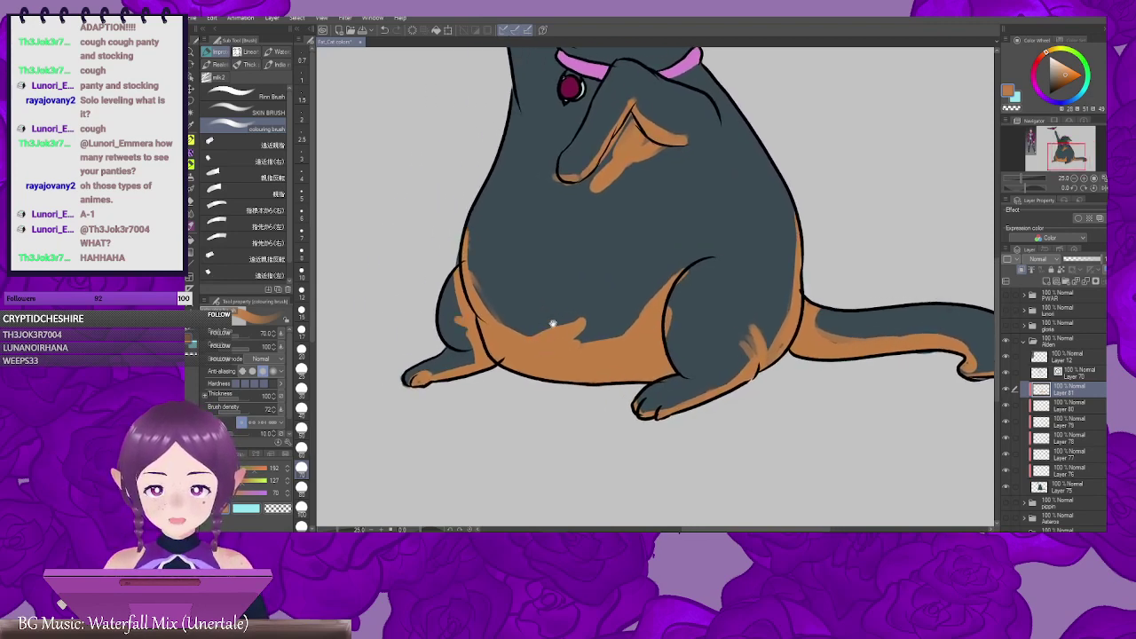
# Step: Paint orange-brown touches on the pink tuft under the ear and along the fur edge at the back of the neck
pyautogui.moveTo(552, 324); pyautogui.dragTo(497, 375)
pyautogui.moveTo(538, 320); pyautogui.dragTo(507, 367)
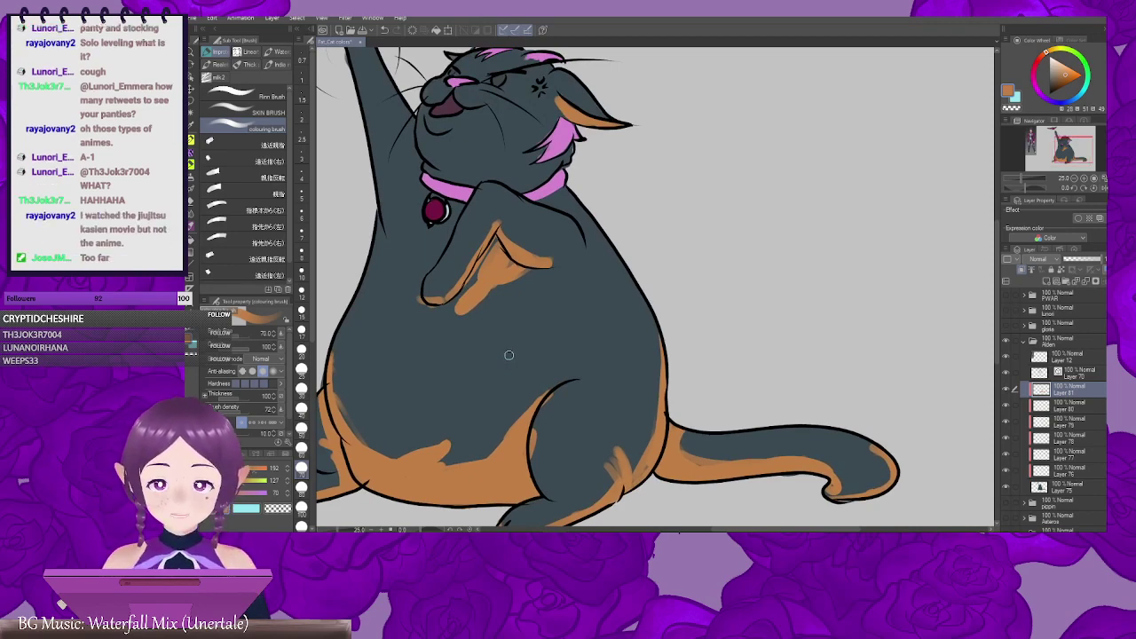
pyautogui.moveTo(466, 381); pyautogui.dragTo(513, 352)
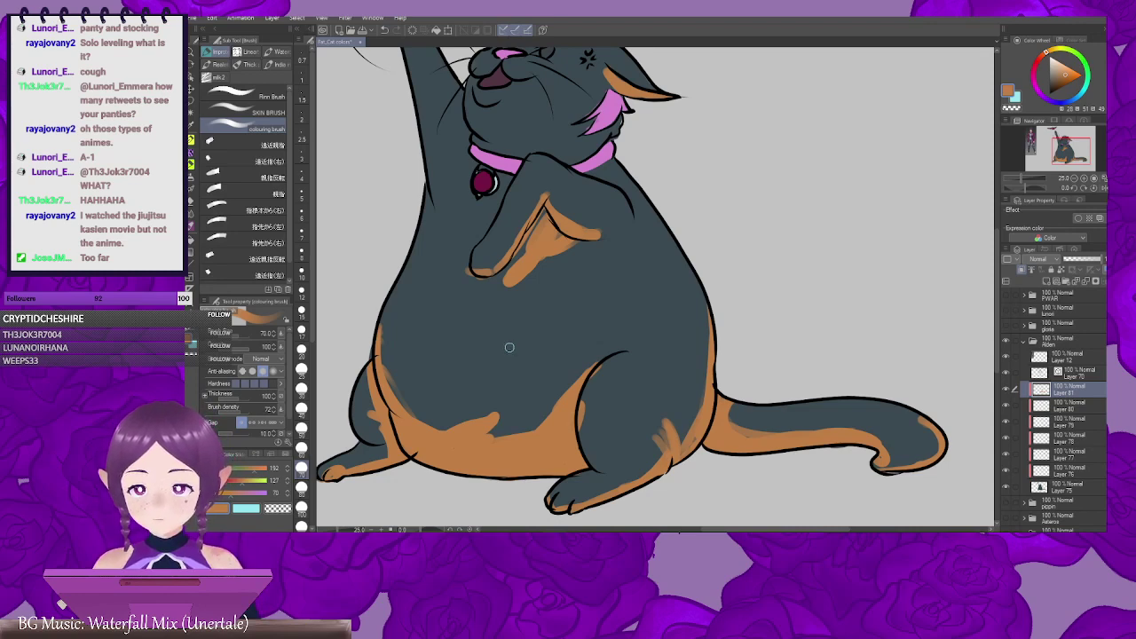
pyautogui.moveTo(517, 338); pyautogui.dragTo(549, 436)
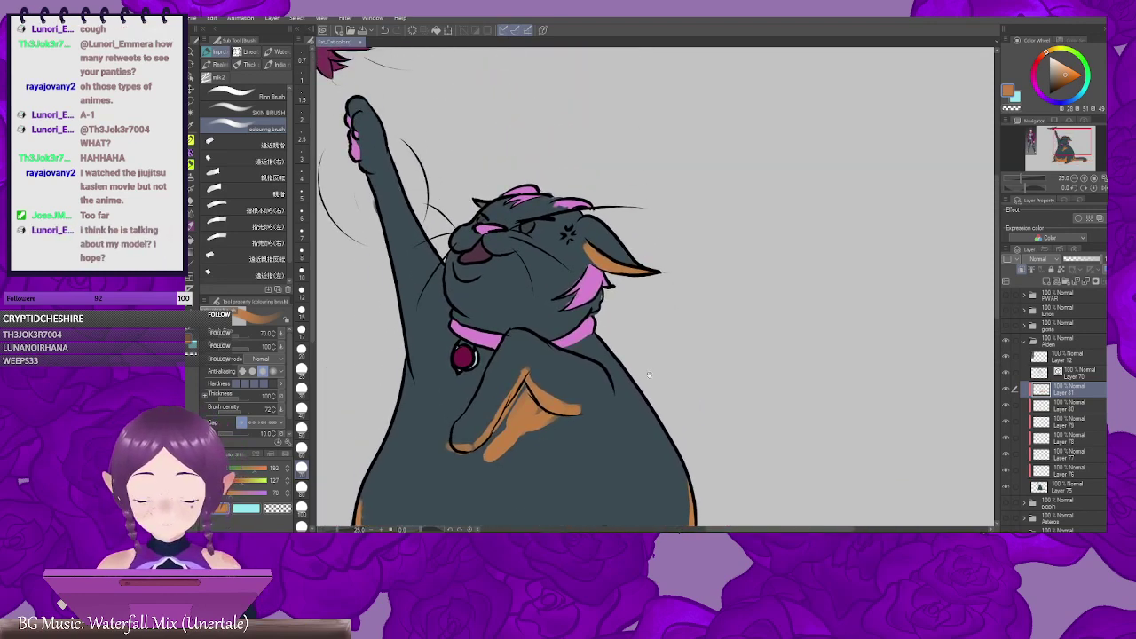
pyautogui.moveTo(635, 330); pyautogui.dragTo(599, 283)
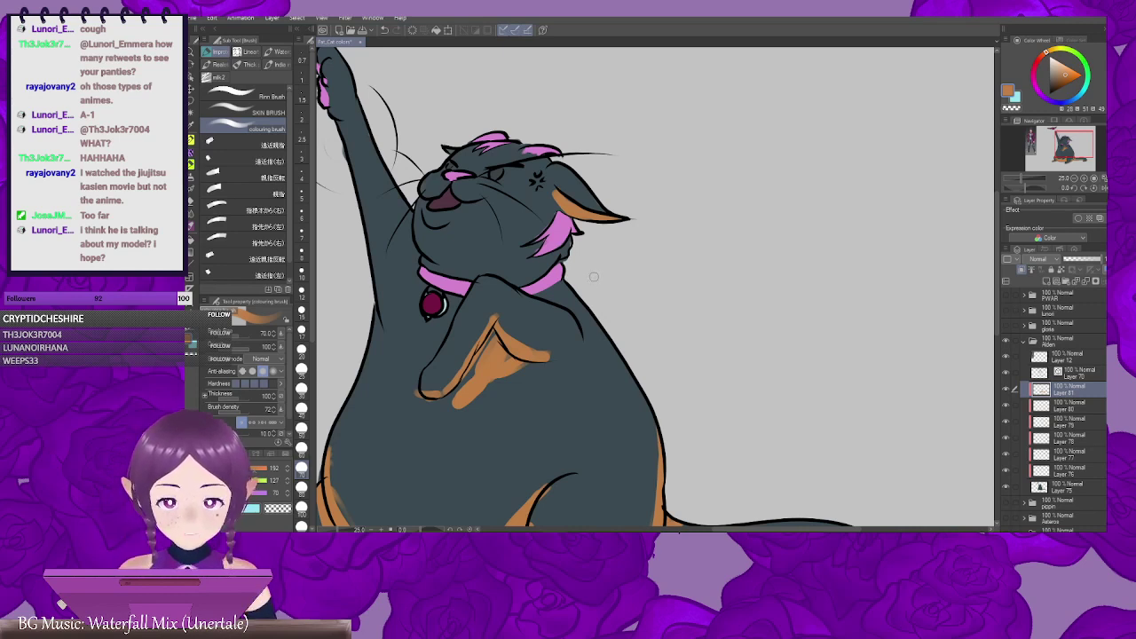
pyautogui.moveTo(593, 277); pyautogui.dragTo(611, 278)
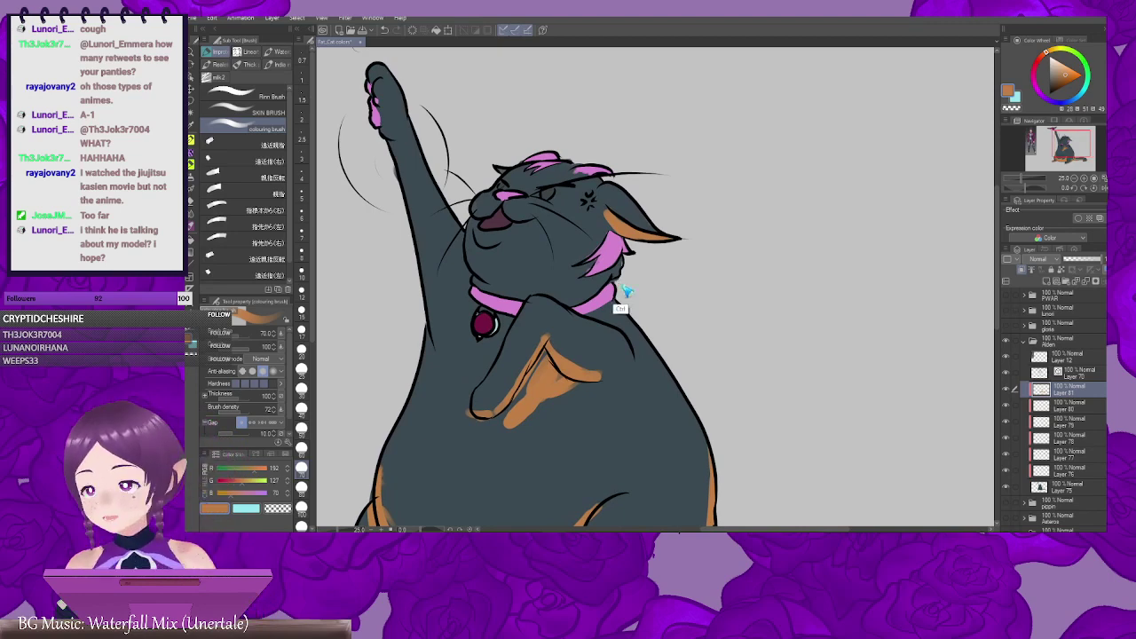
pyautogui.scroll(3, 621, 284)
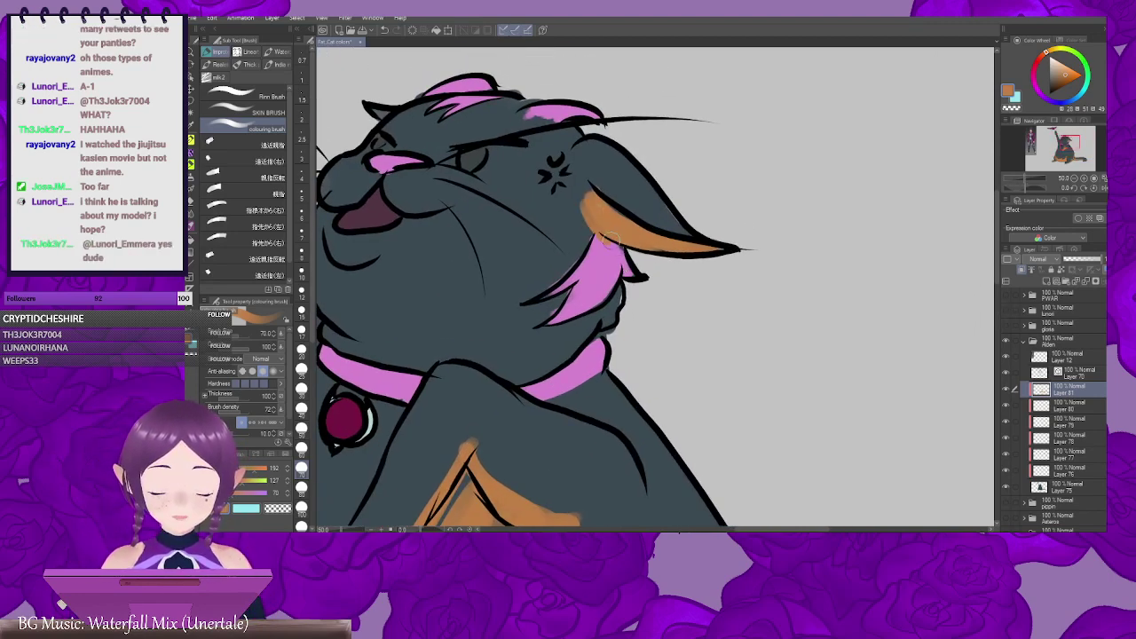
pyautogui.moveTo(631, 274); pyautogui.dragTo(637, 236)
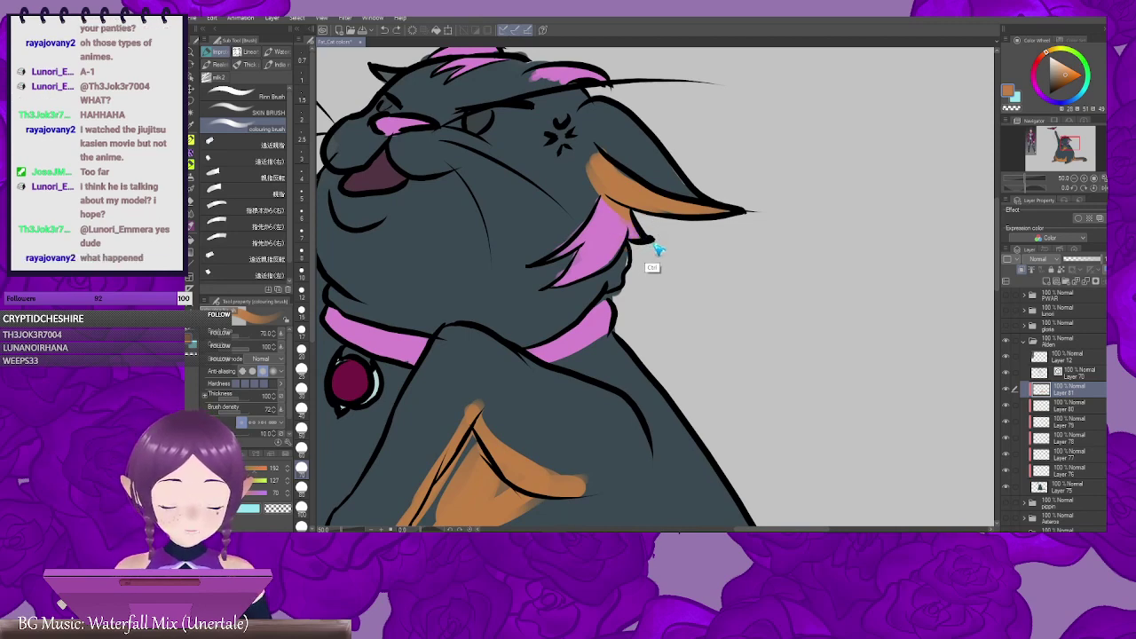
pyautogui.moveTo(636, 247); pyautogui.dragTo(646, 231)
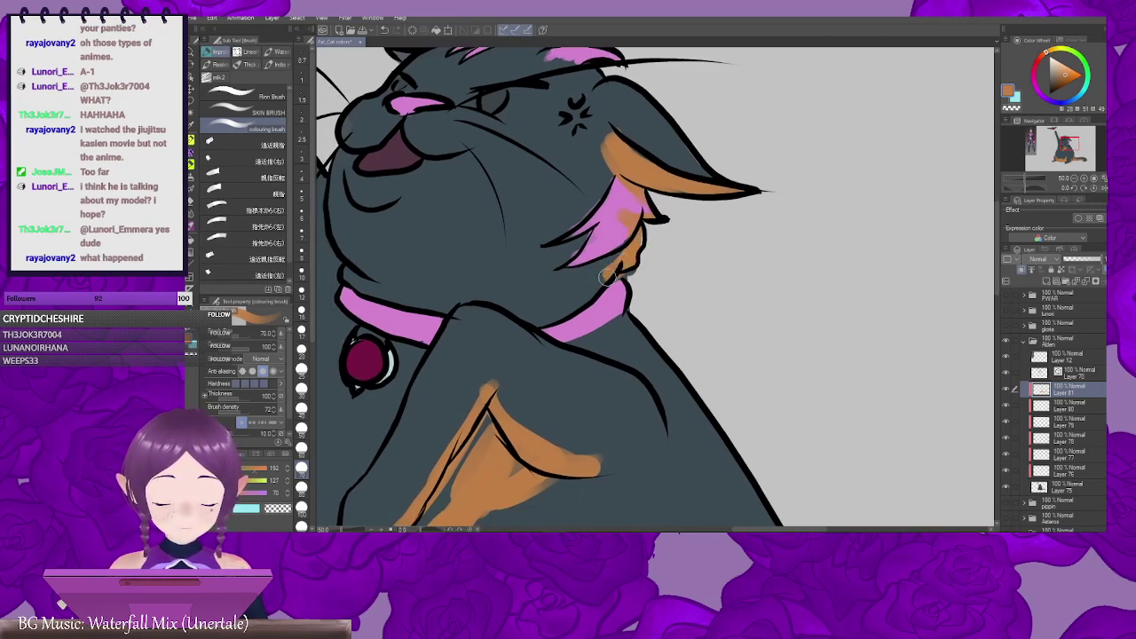
# Step: Paint an orange-brown band across the neck just above the pink collar, joining the marking at the back of the neck
pyautogui.moveTo(582, 288); pyautogui.dragTo(655, 271)
pyautogui.moveTo(426, 242)
pyautogui.mouseDown()
pyautogui.moveTo(433, 261)
pyautogui.moveTo(540, 285)
pyautogui.moveTo(503, 288)
pyautogui.moveTo(561, 292)
pyautogui.moveTo(594, 270)
pyautogui.moveTo(596, 253)
pyautogui.mouseUp()
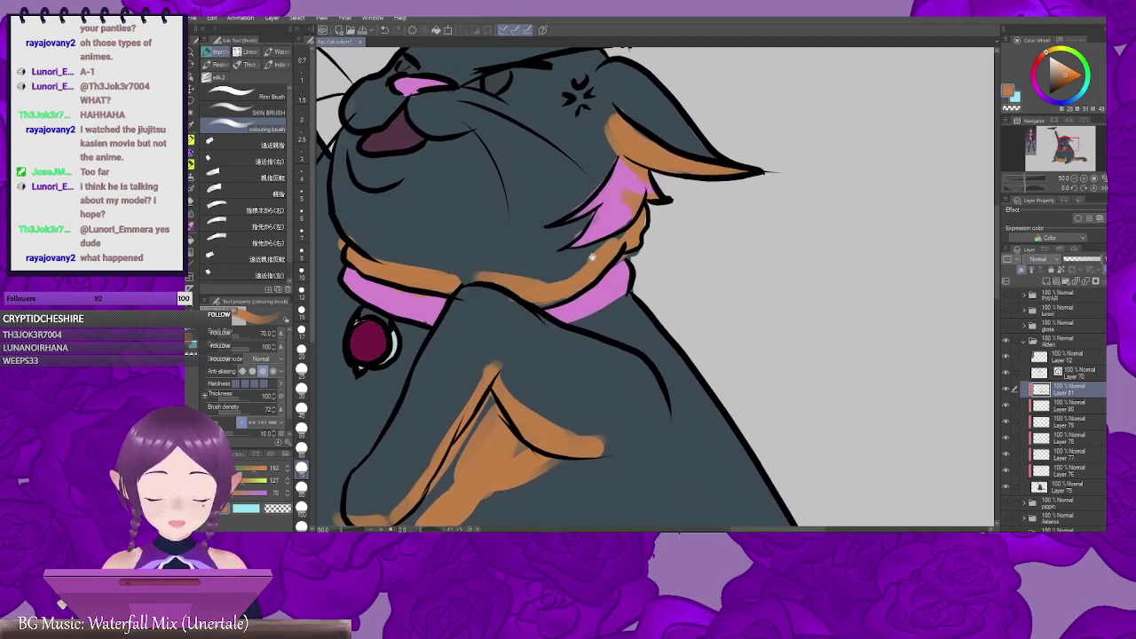
pyautogui.moveTo(517, 280)
pyautogui.mouseDown()
pyautogui.moveTo(628, 282)
pyautogui.moveTo(579, 277)
pyautogui.moveTo(596, 278)
pyautogui.mouseUp()
pyautogui.moveTo(626, 271); pyautogui.dragTo(518, 380)
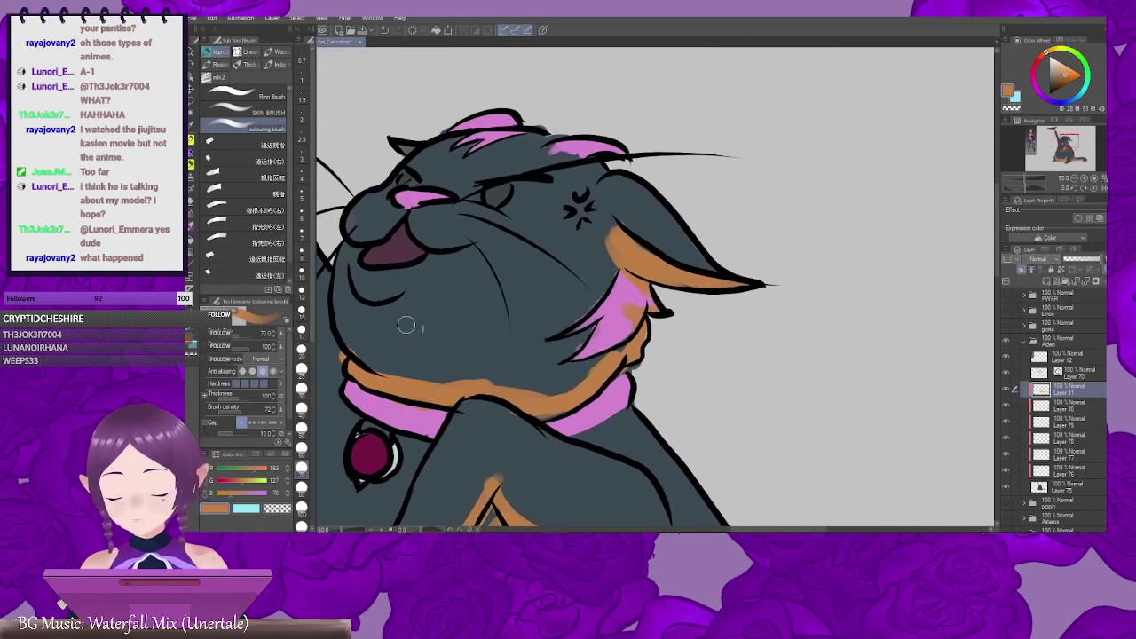
# Step: Paint orange-brown markings on the cat's chin, along both sides of the muzzle and under the mouth
pyautogui.moveTo(350, 267)
pyautogui.mouseDown()
pyautogui.moveTo(397, 288)
pyautogui.moveTo(589, 287)
pyautogui.mouseUp()
pyautogui.hotkey('ctrl', 'z')
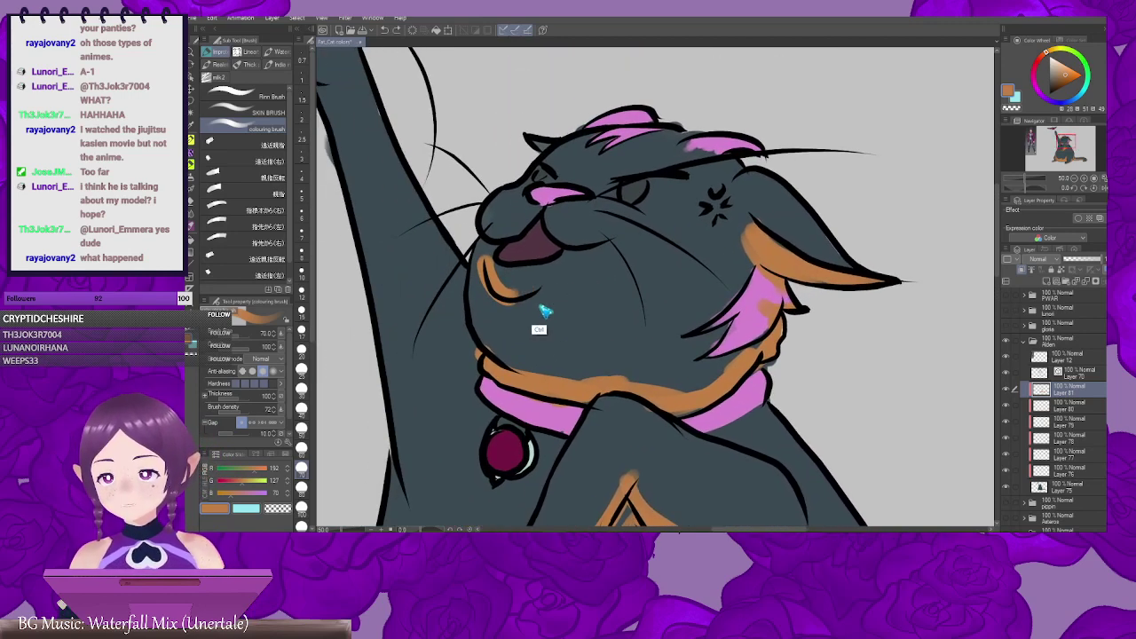
pyautogui.hotkey('ctrl', 'z')
pyautogui.moveTo(513, 294)
pyautogui.mouseDown()
pyautogui.moveTo(564, 303)
pyautogui.moveTo(545, 298)
pyautogui.moveTo(592, 290)
pyautogui.moveTo(561, 306)
pyautogui.mouseUp()
pyautogui.moveTo(525, 230)
pyautogui.mouseDown()
pyautogui.moveTo(572, 258)
pyautogui.moveTo(539, 271)
pyautogui.mouseUp()
pyautogui.moveTo(494, 250)
pyautogui.mouseDown()
pyautogui.moveTo(517, 268)
pyautogui.moveTo(541, 263)
pyautogui.mouseUp()
pyautogui.moveTo(473, 277)
pyautogui.mouseDown()
pyautogui.moveTo(528, 270)
pyautogui.moveTo(478, 254)
pyautogui.moveTo(523, 244)
pyautogui.mouseUp()
pyautogui.moveTo(638, 270); pyautogui.dragTo(567, 258)
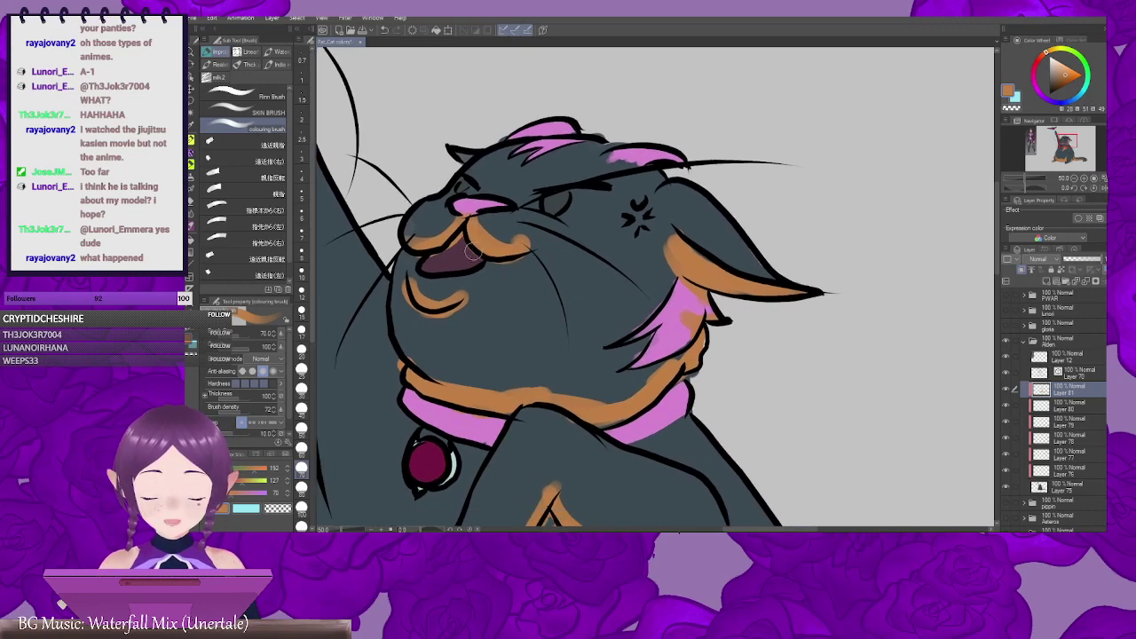
pyautogui.moveTo(484, 267); pyautogui.dragTo(456, 275)
# Step: Paint orange-brown under the cat's eye, inside the anger mark and at the base of the ear
pyautogui.moveTo(577, 279)
pyautogui.mouseDown()
pyautogui.moveTo(660, 272)
pyautogui.moveTo(618, 296)
pyautogui.mouseUp()
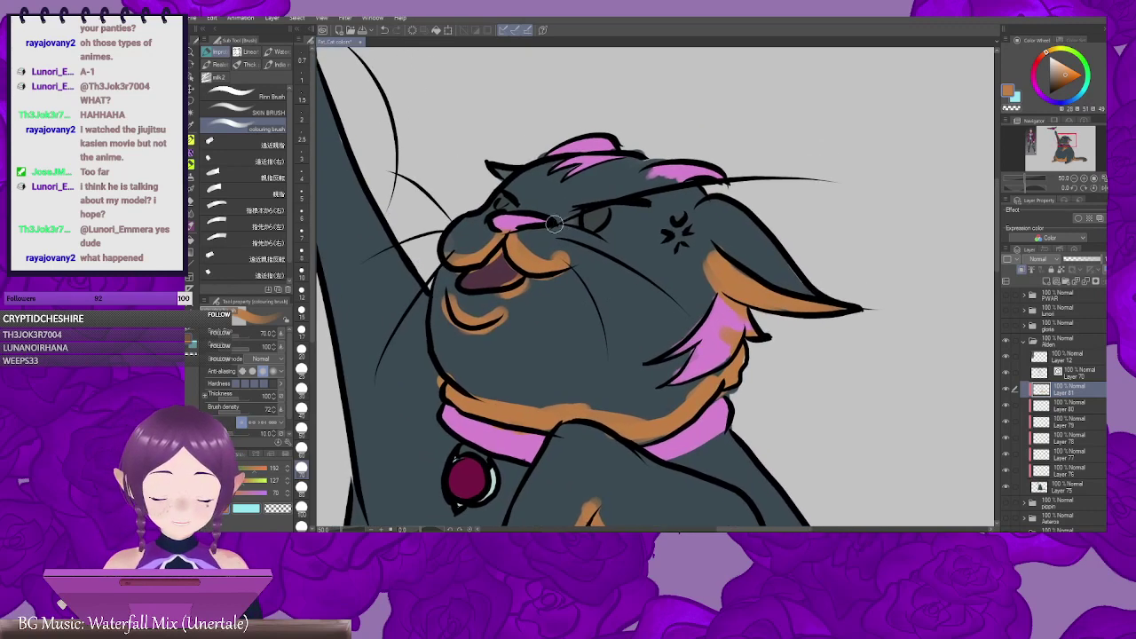
pyautogui.moveTo(557, 224)
pyautogui.mouseDown()
pyautogui.moveTo(610, 249)
pyautogui.moveTo(566, 238)
pyautogui.mouseUp()
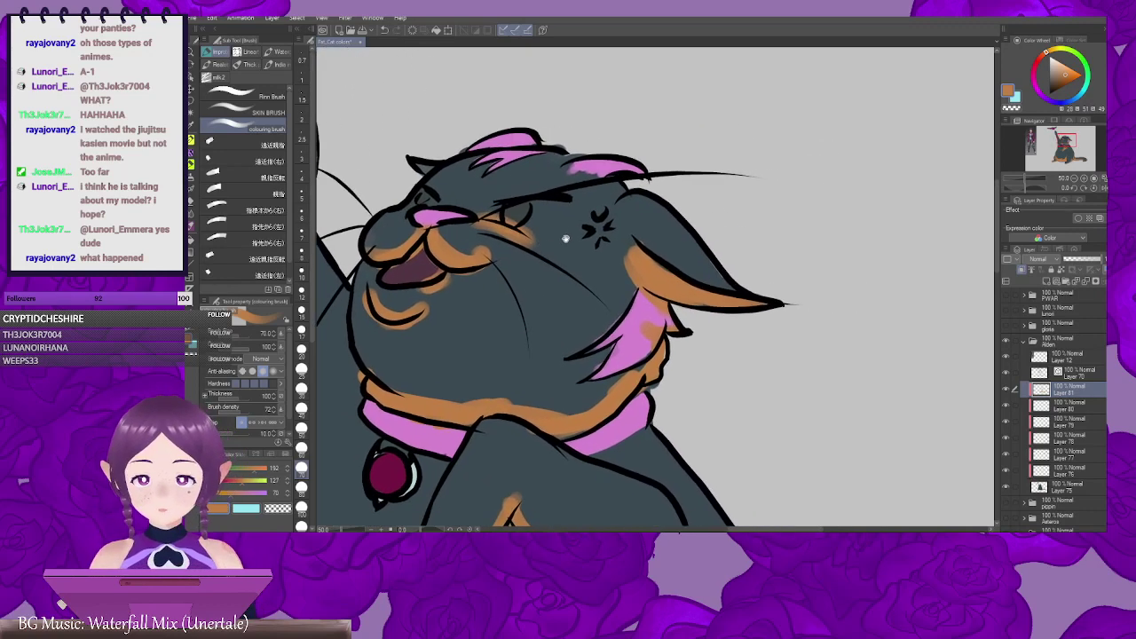
pyautogui.moveTo(668, 240); pyautogui.dragTo(615, 249)
pyautogui.moveTo(552, 231); pyautogui.dragTo(699, 269)
pyautogui.moveTo(684, 223)
pyautogui.mouseDown()
pyautogui.moveTo(701, 237)
pyautogui.moveTo(794, 212)
pyautogui.moveTo(595, 215)
pyautogui.moveTo(582, 240)
pyautogui.mouseUp()
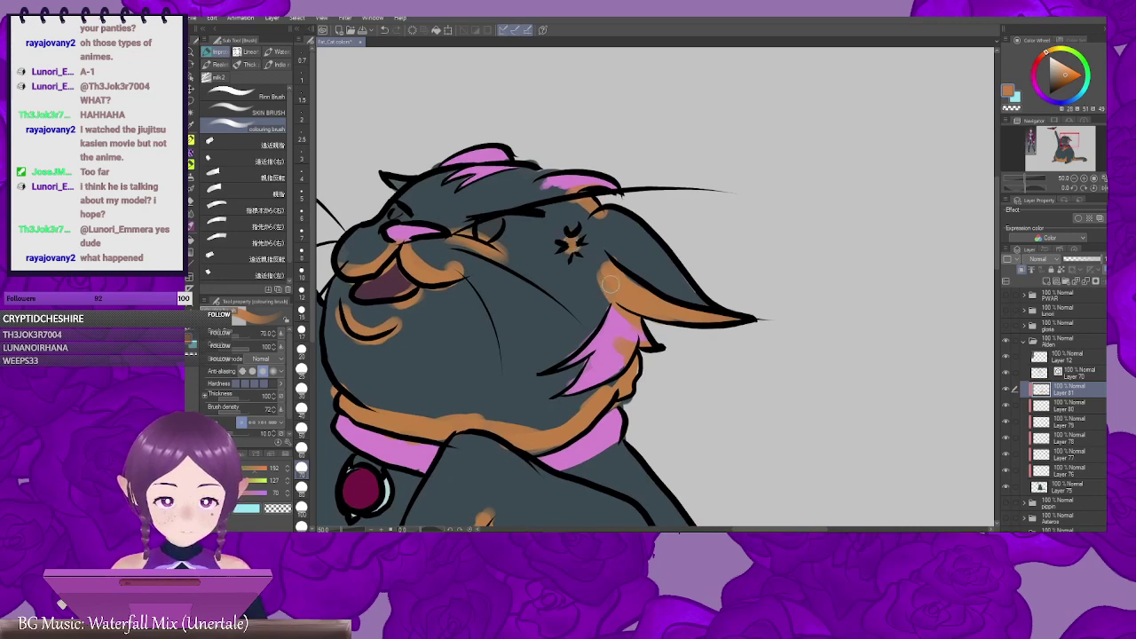
# Step: Paint orange-brown over the rear part of the collar, at its front edge by the foreleg, and around the pendant
pyautogui.moveTo(568, 381)
pyautogui.mouseDown()
pyautogui.moveTo(657, 215)
pyautogui.moveTo(701, 266)
pyautogui.moveTo(669, 293)
pyautogui.moveTo(728, 234)
pyautogui.mouseUp()
pyautogui.moveTo(731, 217)
pyautogui.mouseDown()
pyautogui.moveTo(716, 250)
pyautogui.moveTo(667, 259)
pyautogui.moveTo(681, 263)
pyautogui.mouseUp()
pyautogui.moveTo(668, 269); pyautogui.dragTo(760, 264)
pyautogui.moveTo(647, 252)
pyautogui.mouseDown()
pyautogui.moveTo(636, 268)
pyautogui.moveTo(640, 244)
pyautogui.moveTo(589, 293)
pyautogui.moveTo(612, 281)
pyautogui.moveTo(609, 307)
pyautogui.moveTo(635, 298)
pyautogui.mouseUp()
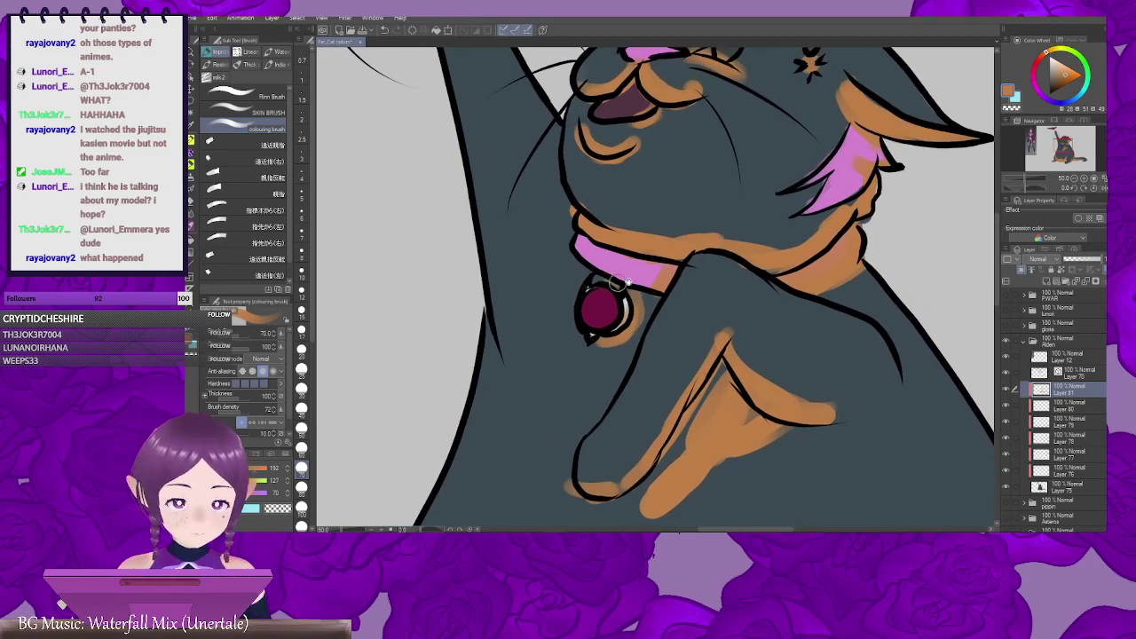
pyautogui.moveTo(629, 243)
pyautogui.mouseDown()
pyautogui.moveTo(545, 403)
pyautogui.moveTo(589, 383)
pyautogui.mouseUp()
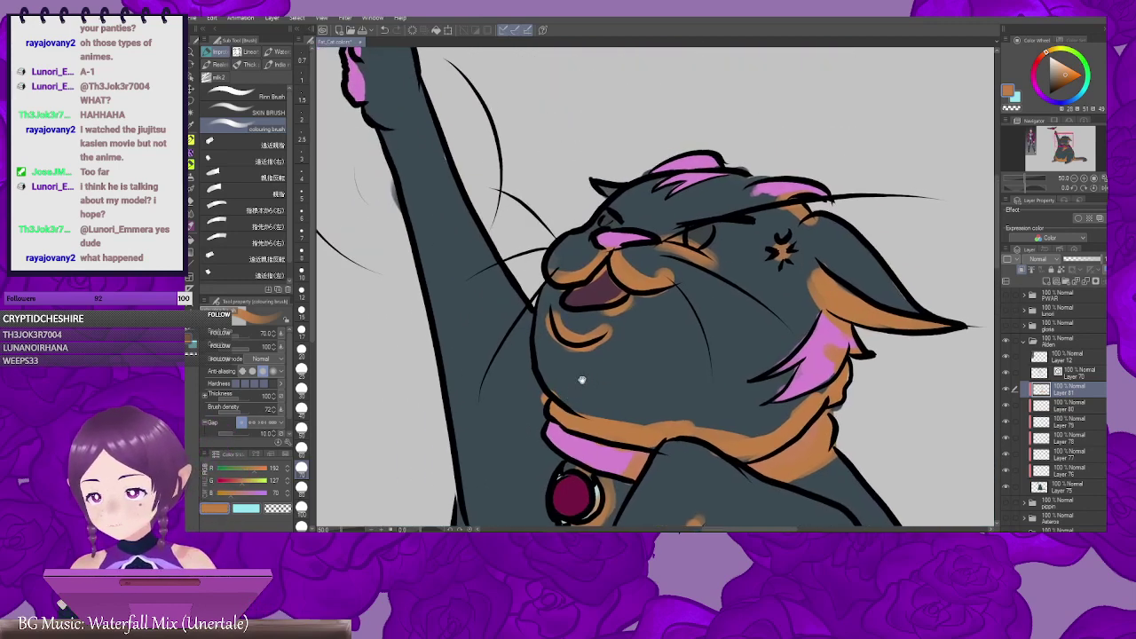
# Step: Paint an orange-brown strip on the body along the outer outline of the cheek, from the raised arm to the collar
pyautogui.moveTo(572, 323); pyautogui.dragTo(607, 310)
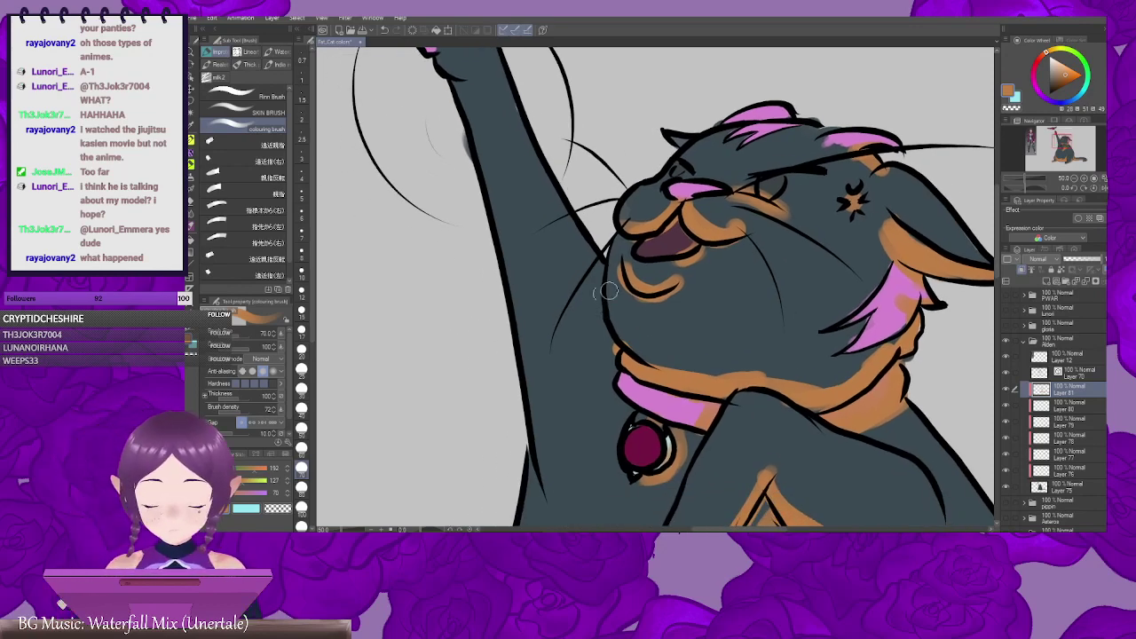
pyautogui.moveTo(606, 306)
pyautogui.mouseDown()
pyautogui.moveTo(494, 208)
pyautogui.moveTo(496, 282)
pyautogui.mouseUp()
pyautogui.moveTo(487, 211); pyautogui.dragTo(502, 292)
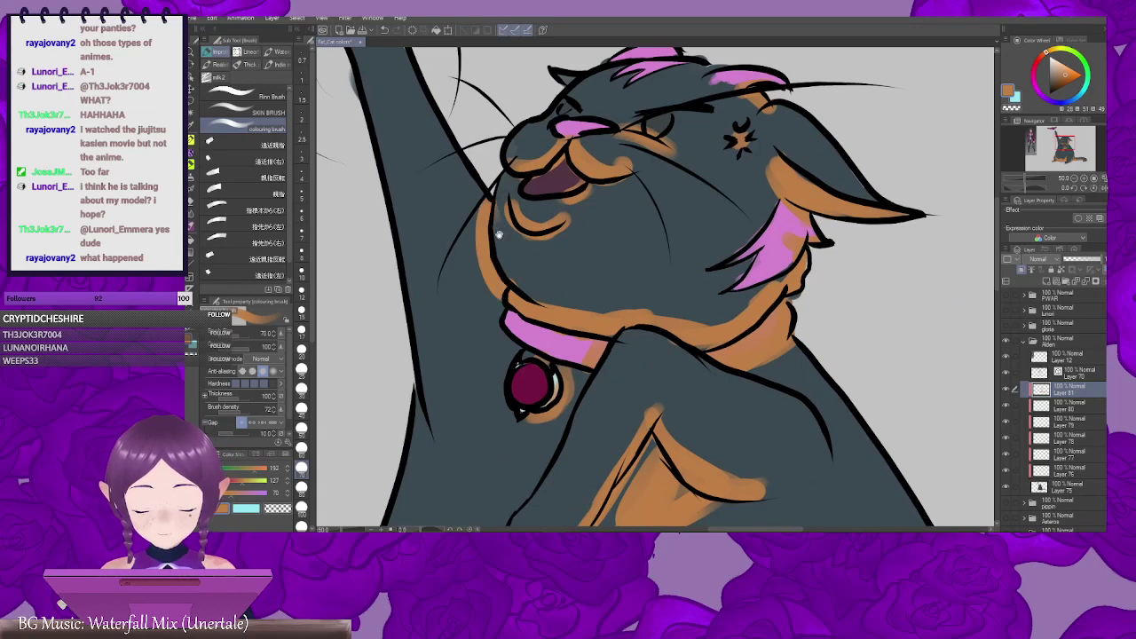
# Step: Paint an orange-brown strip down the outline of the cat's upper back, from the collar toward the lower back marking
pyautogui.moveTo(499, 235); pyautogui.dragTo(429, 292)
pyautogui.moveTo(576, 442)
pyautogui.mouseDown()
pyautogui.moveTo(665, 247)
pyautogui.moveTo(669, 179)
pyautogui.mouseUp()
pyautogui.moveTo(706, 339); pyautogui.dragTo(714, 129)
pyautogui.moveTo(866, 271); pyautogui.dragTo(618, 363)
pyautogui.moveTo(715, 237); pyautogui.dragTo(591, 361)
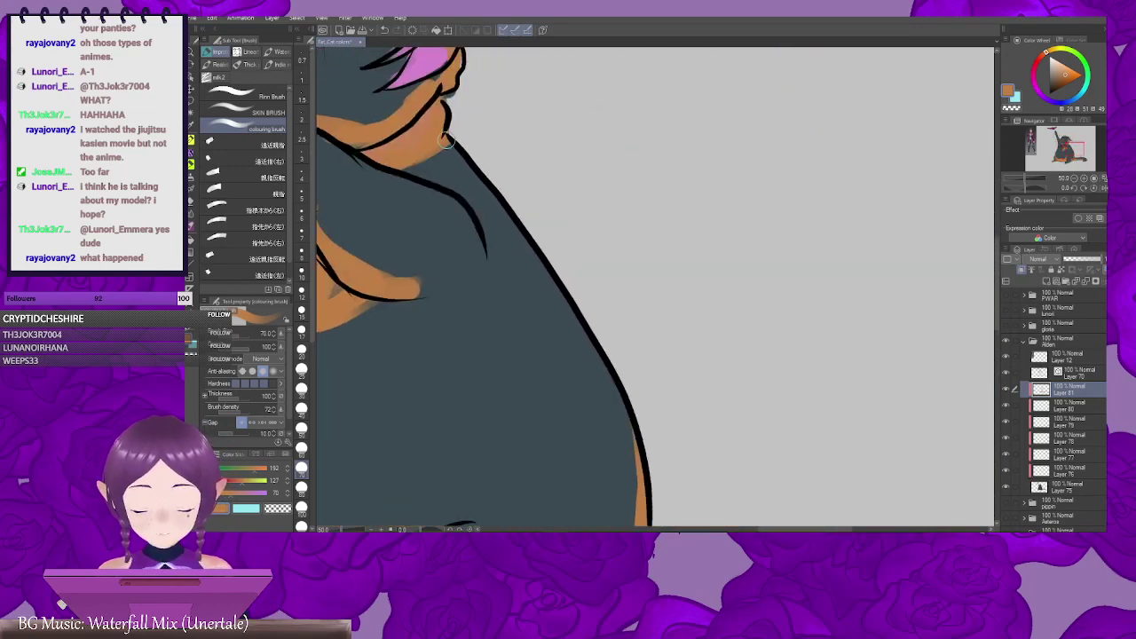
pyautogui.moveTo(446, 141)
pyautogui.mouseDown()
pyautogui.moveTo(544, 273)
pyautogui.moveTo(404, 153)
pyautogui.moveTo(479, 178)
pyautogui.moveTo(463, 188)
pyautogui.moveTo(556, 175)
pyautogui.moveTo(494, 137)
pyautogui.mouseUp()
pyautogui.moveTo(558, 204); pyautogui.dragTo(528, 166)
pyautogui.moveTo(618, 272); pyautogui.dragTo(576, 213)
pyautogui.moveTo(636, 309); pyautogui.dragTo(560, 181)
# Step: Thicken the orange-brown strip along the lower back and rump, down past the tail base to the hind leg
pyautogui.moveTo(604, 262); pyautogui.dragTo(655, 364)
pyautogui.moveTo(634, 327); pyautogui.dragTo(641, 231)
pyautogui.moveTo(597, 155); pyautogui.dragTo(653, 329)
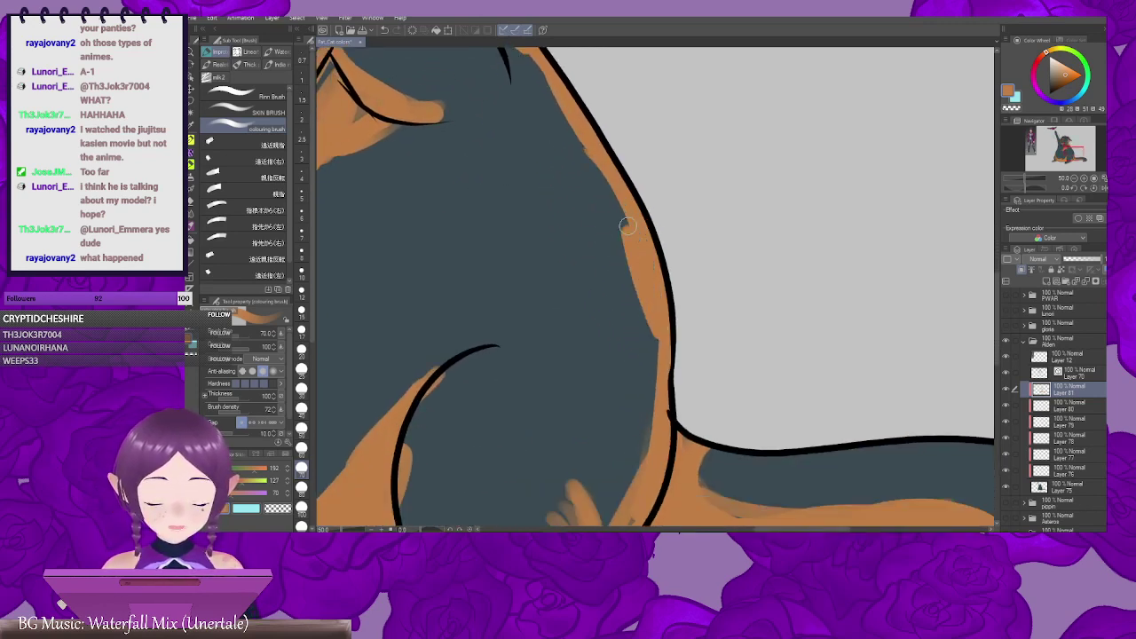
pyautogui.moveTo(661, 407); pyautogui.dragTo(677, 252)
pyautogui.moveTo(668, 169)
pyautogui.mouseDown()
pyautogui.moveTo(667, 270)
pyautogui.moveTo(643, 355)
pyautogui.moveTo(656, 365)
pyautogui.mouseUp()
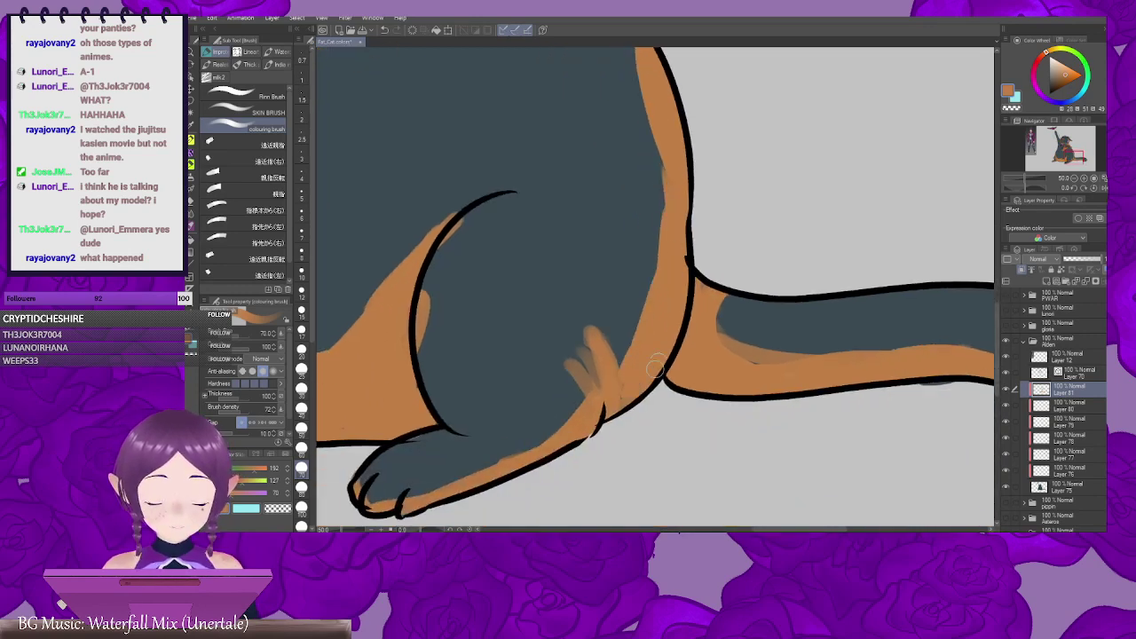
# Step: Paint fanned orange-brown fur strokes on the hind leg above the heel, and cover the toes of the near hind foot
pyautogui.moveTo(677, 299)
pyautogui.mouseDown()
pyautogui.moveTo(616, 315)
pyautogui.moveTo(691, 305)
pyautogui.mouseUp()
pyautogui.moveTo(605, 299); pyautogui.dragTo(624, 415)
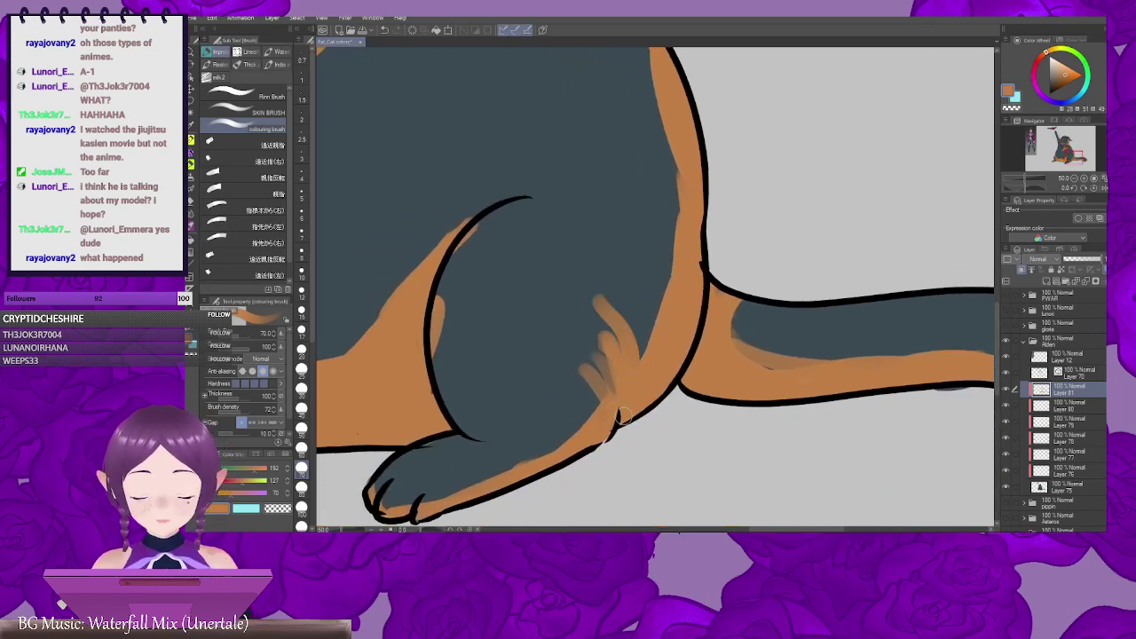
pyautogui.moveTo(631, 324)
pyautogui.mouseDown()
pyautogui.moveTo(631, 382)
pyautogui.moveTo(584, 380)
pyautogui.moveTo(761, 274)
pyautogui.moveTo(759, 337)
pyautogui.mouseUp()
pyautogui.moveTo(722, 264); pyautogui.dragTo(751, 317)
pyautogui.moveTo(710, 361); pyautogui.dragTo(753, 351)
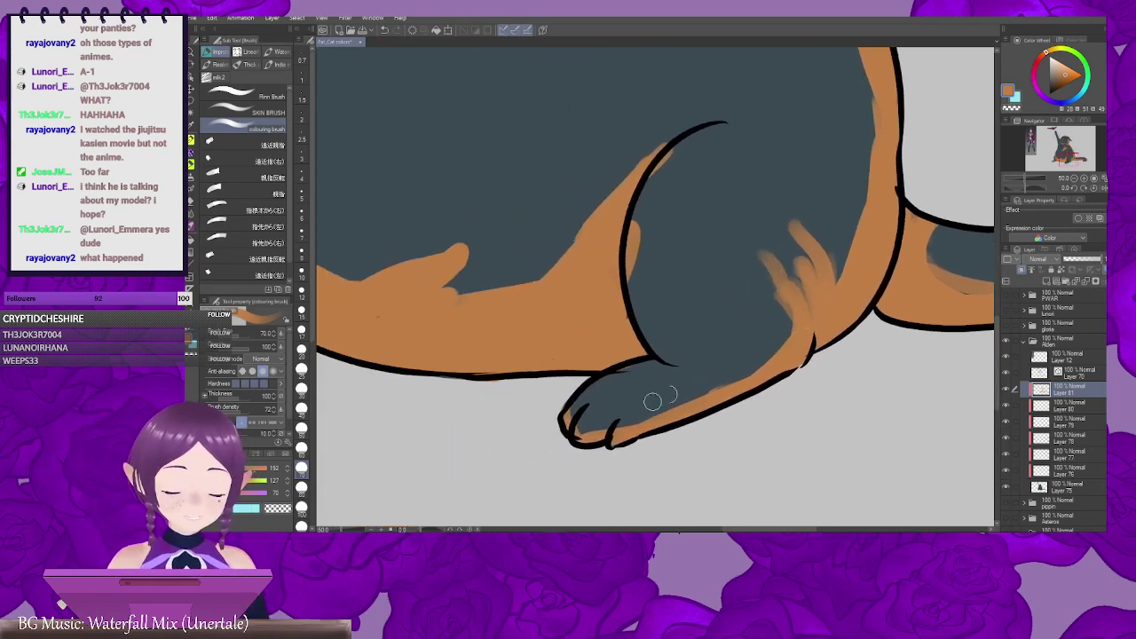
pyautogui.moveTo(584, 404)
pyautogui.mouseDown()
pyautogui.moveTo(607, 435)
pyautogui.moveTo(657, 422)
pyautogui.moveTo(666, 400)
pyautogui.moveTo(603, 378)
pyautogui.moveTo(547, 408)
pyautogui.moveTo(533, 383)
pyautogui.moveTo(517, 399)
pyautogui.mouseUp()
pyautogui.moveTo(644, 342); pyautogui.dragTo(550, 425)
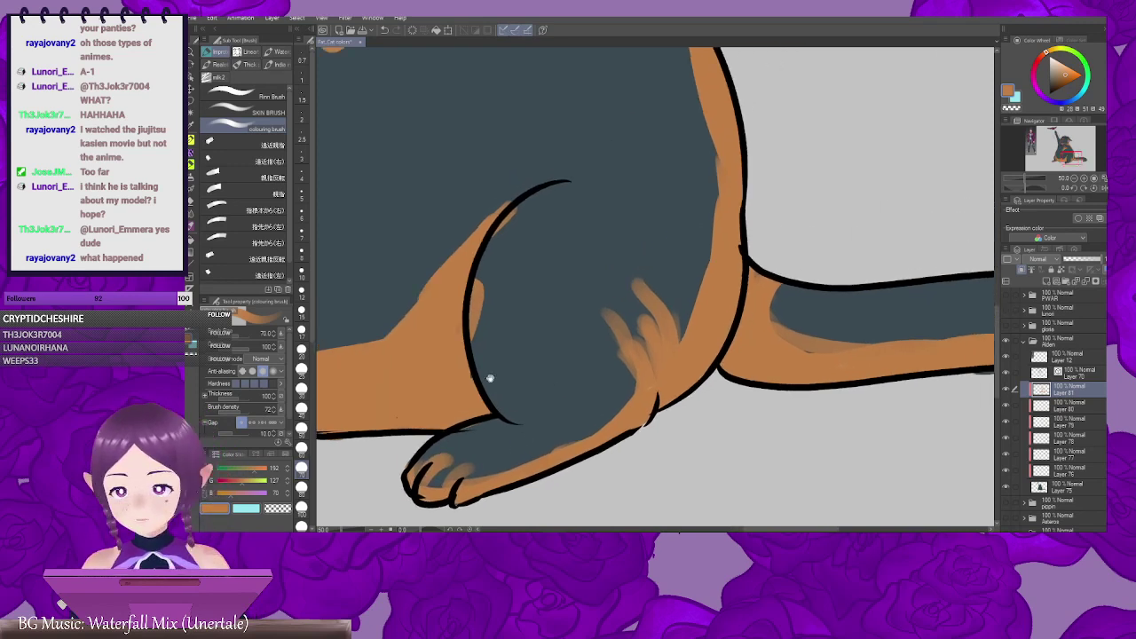
# Step: Thicken the orange-brown marking along the upper side of the bent foreleg's elbow fold
pyautogui.moveTo(490, 378)
pyautogui.mouseDown()
pyautogui.moveTo(809, 339)
pyautogui.moveTo(717, 322)
pyautogui.moveTo(739, 325)
pyautogui.mouseUp()
pyautogui.moveTo(538, 339); pyautogui.dragTo(531, 357)
pyautogui.moveTo(628, 327)
pyautogui.mouseDown()
pyautogui.moveTo(556, 355)
pyautogui.moveTo(570, 361)
pyautogui.moveTo(586, 344)
pyautogui.moveTo(524, 332)
pyautogui.moveTo(559, 321)
pyautogui.moveTo(559, 308)
pyautogui.mouseUp()
pyautogui.moveTo(666, 301); pyautogui.dragTo(500, 421)
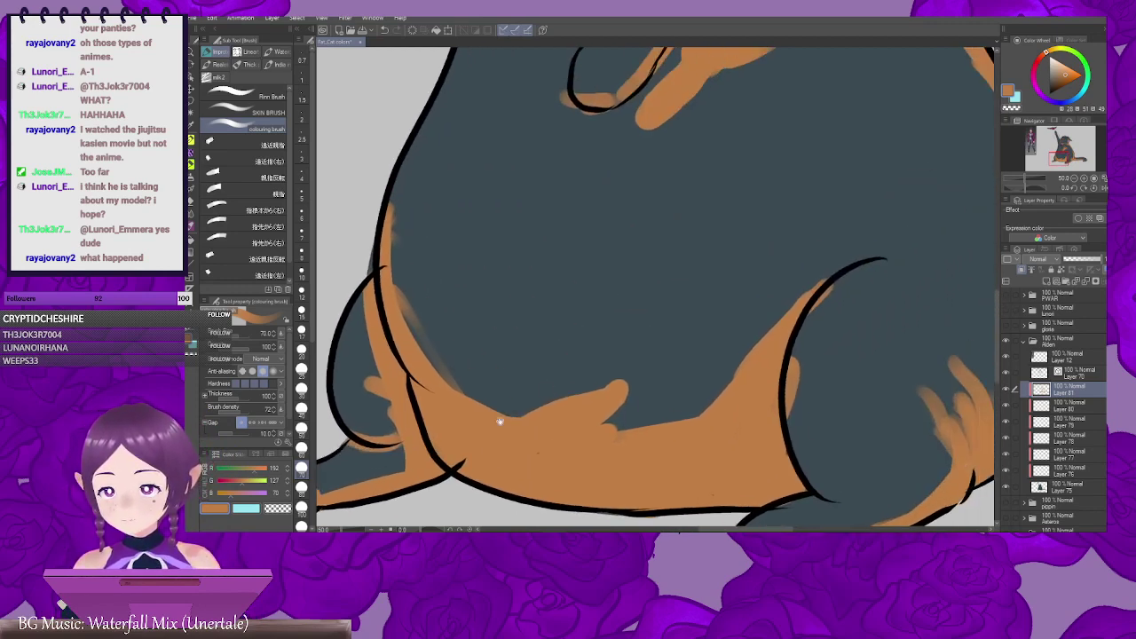
pyautogui.moveTo(737, 235); pyautogui.dragTo(649, 424)
pyautogui.moveTo(688, 222); pyautogui.dragTo(515, 308)
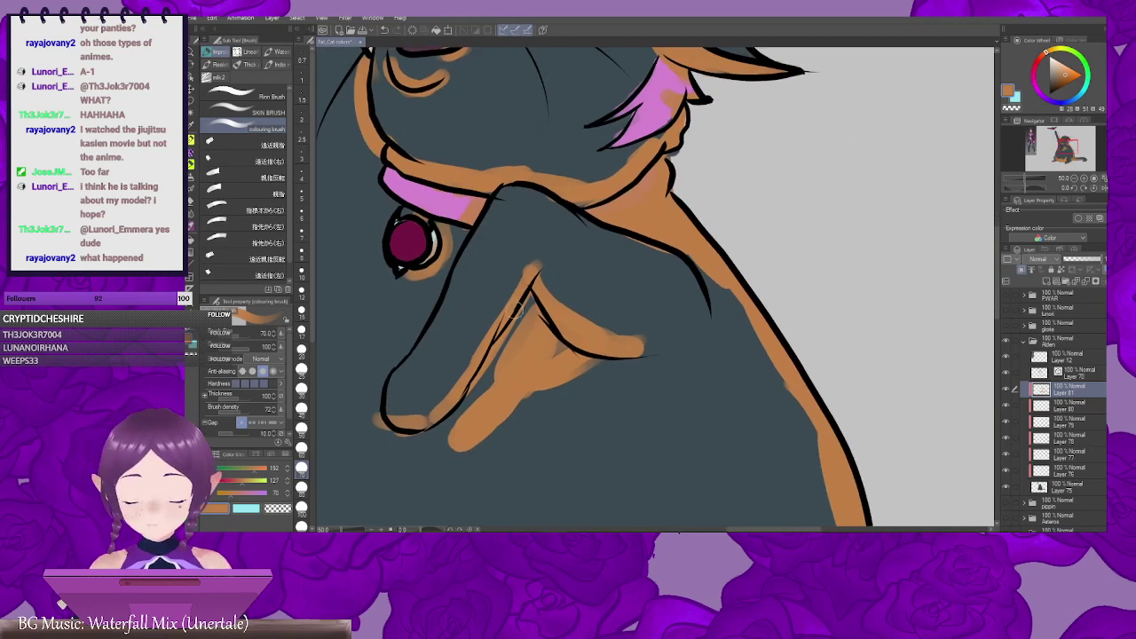
pyautogui.moveTo(471, 366)
pyautogui.mouseDown()
pyautogui.moveTo(526, 257)
pyautogui.moveTo(526, 285)
pyautogui.moveTo(520, 270)
pyautogui.mouseUp()
pyautogui.moveTo(486, 240)
pyautogui.mouseDown()
pyautogui.moveTo(564, 312)
pyautogui.moveTo(580, 314)
pyautogui.moveTo(568, 294)
pyautogui.mouseUp()
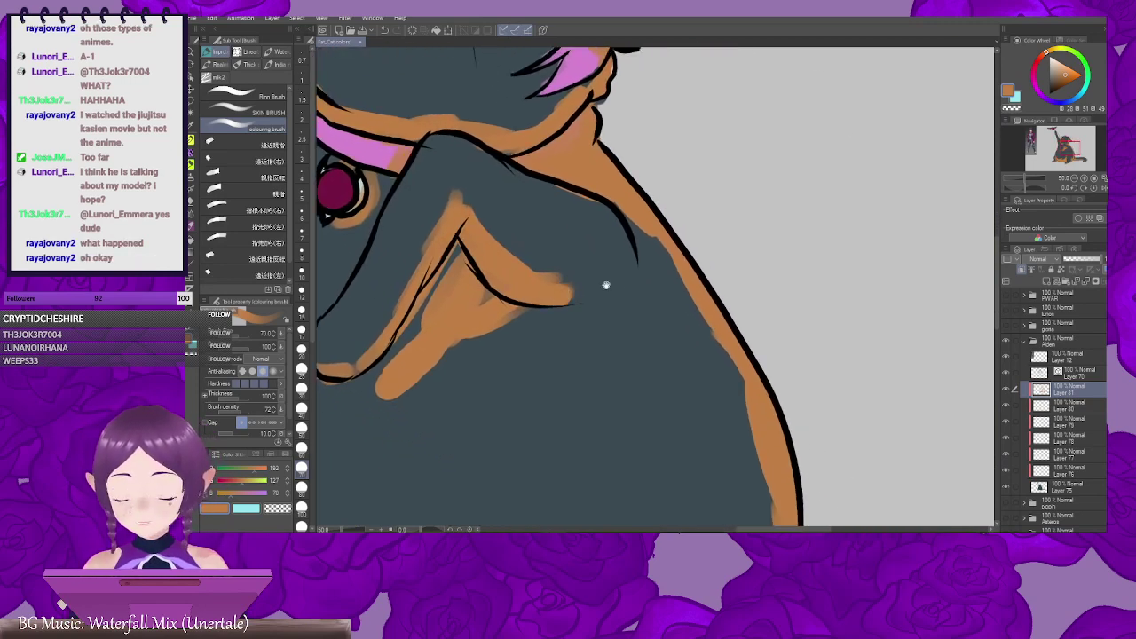
# Step: Paint ragged orange-brown fur strokes along the inner edge of the back marking, from the upper back down to the rump
pyautogui.moveTo(660, 274); pyautogui.dragTo(589, 314)
pyautogui.moveTo(690, 330); pyautogui.dragTo(642, 296)
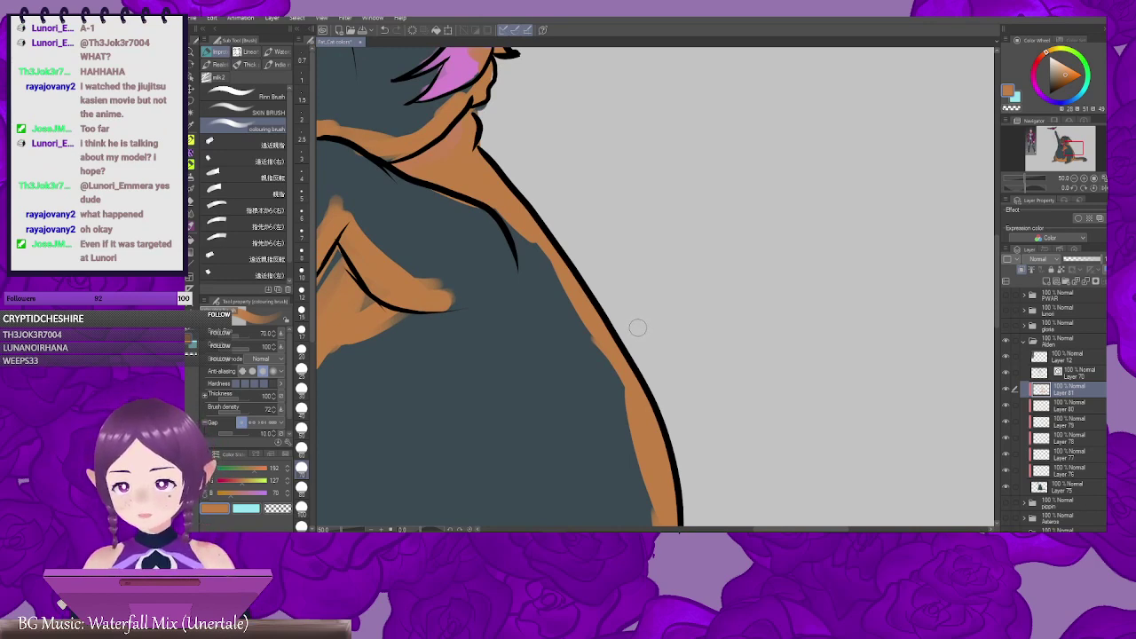
pyautogui.moveTo(626, 356); pyautogui.dragTo(631, 279)
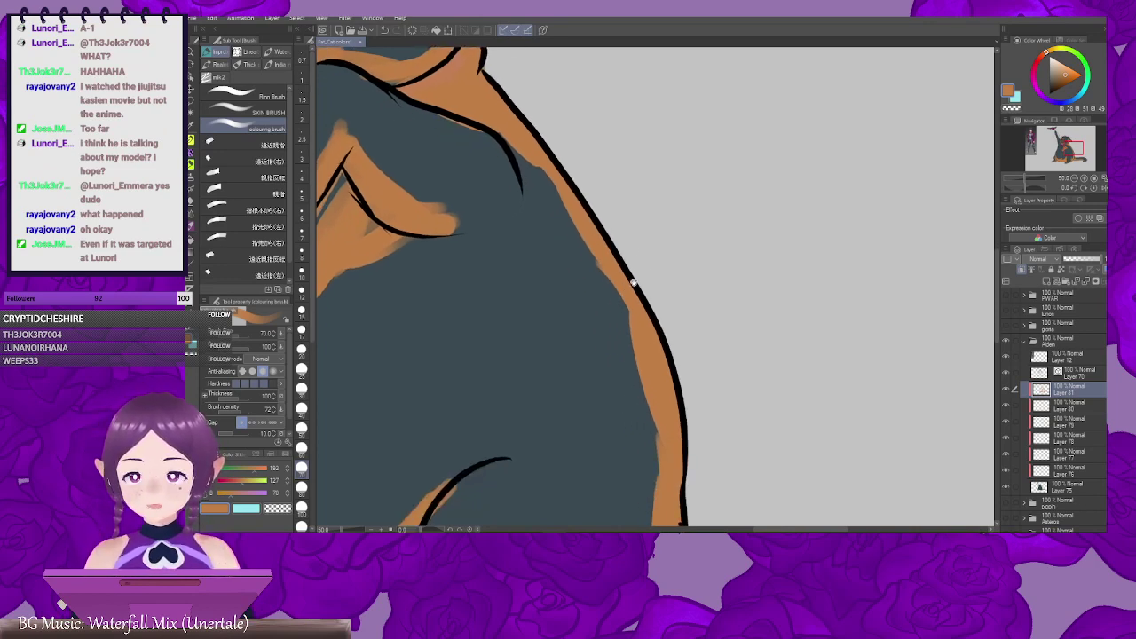
pyautogui.moveTo(540, 159)
pyautogui.mouseDown()
pyautogui.moveTo(519, 136)
pyautogui.moveTo(582, 302)
pyautogui.moveTo(634, 380)
pyautogui.mouseUp()
pyautogui.scroll(-2, 634, 380)
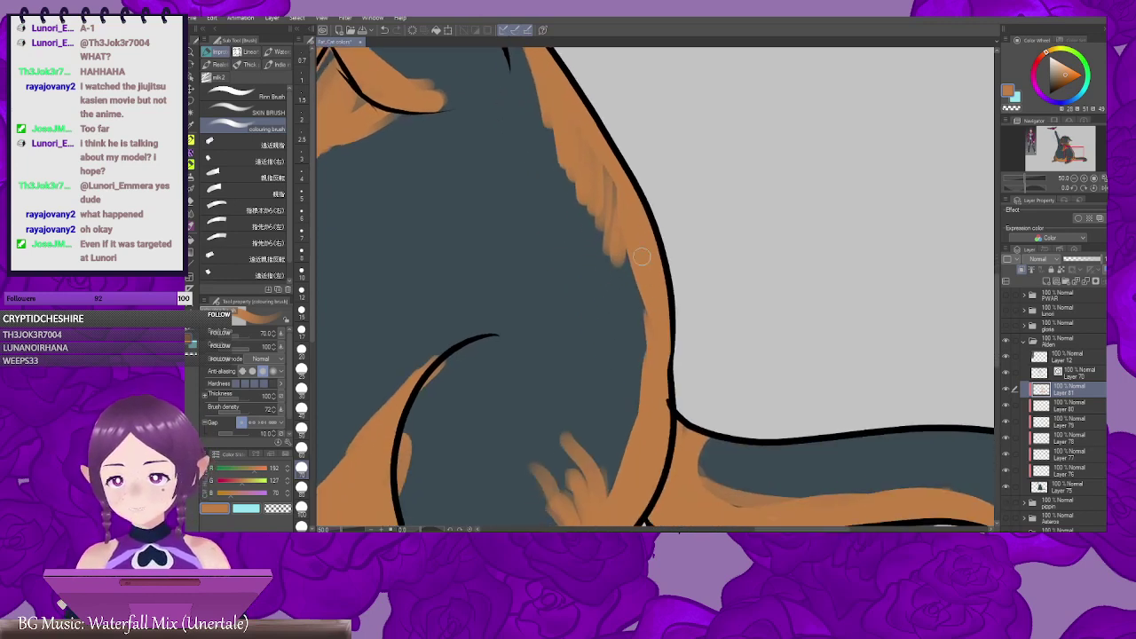
pyautogui.moveTo(641, 250)
pyautogui.mouseDown()
pyautogui.moveTo(612, 470)
pyautogui.moveTo(626, 484)
pyautogui.mouseUp()
pyautogui.scroll(10, 633, 310)
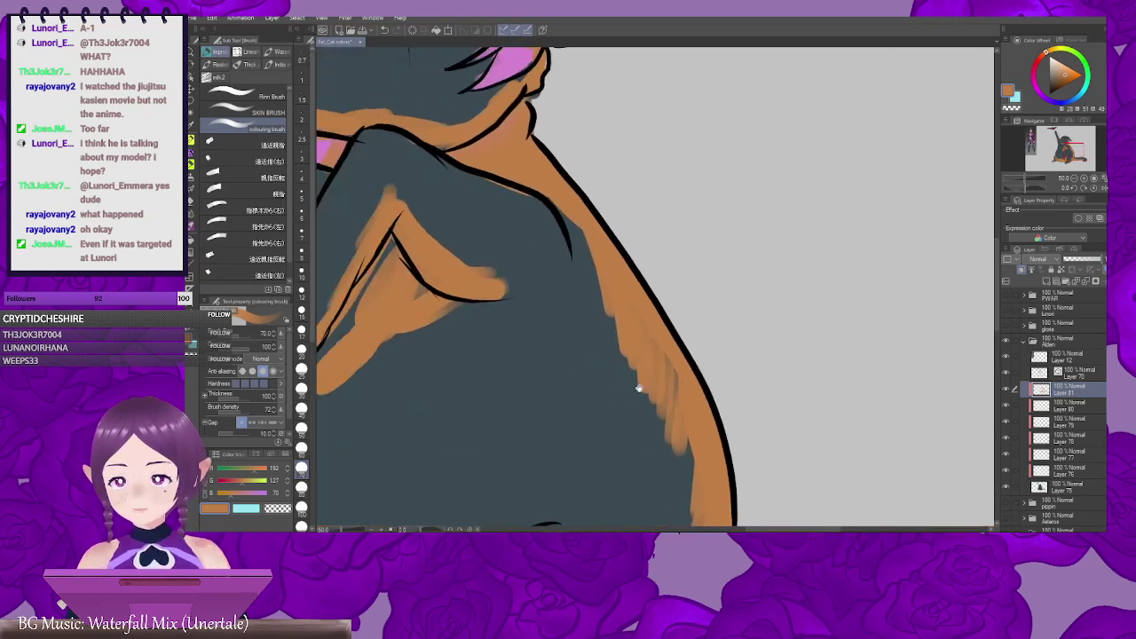
# Step: Extend the orange-brown muzzle marking beside the nose toward the eye, and touch orange-brown onto the pink hair tufts
pyautogui.moveTo(535, 298); pyautogui.dragTo(659, 405)
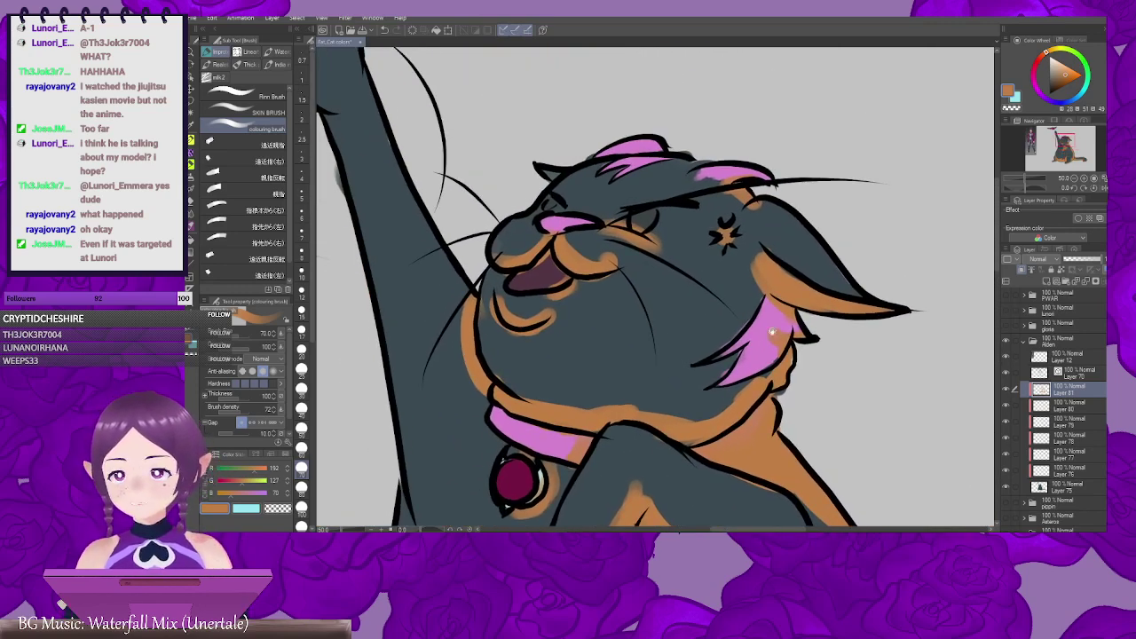
pyautogui.moveTo(773, 332); pyautogui.dragTo(735, 374)
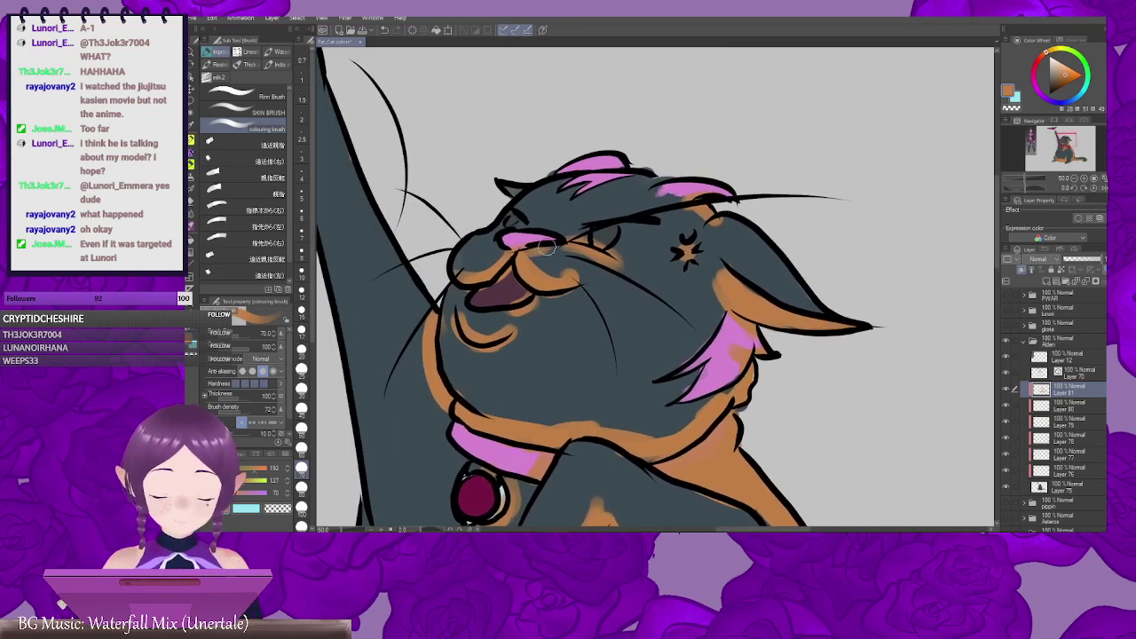
pyautogui.moveTo(582, 284); pyautogui.dragTo(625, 312)
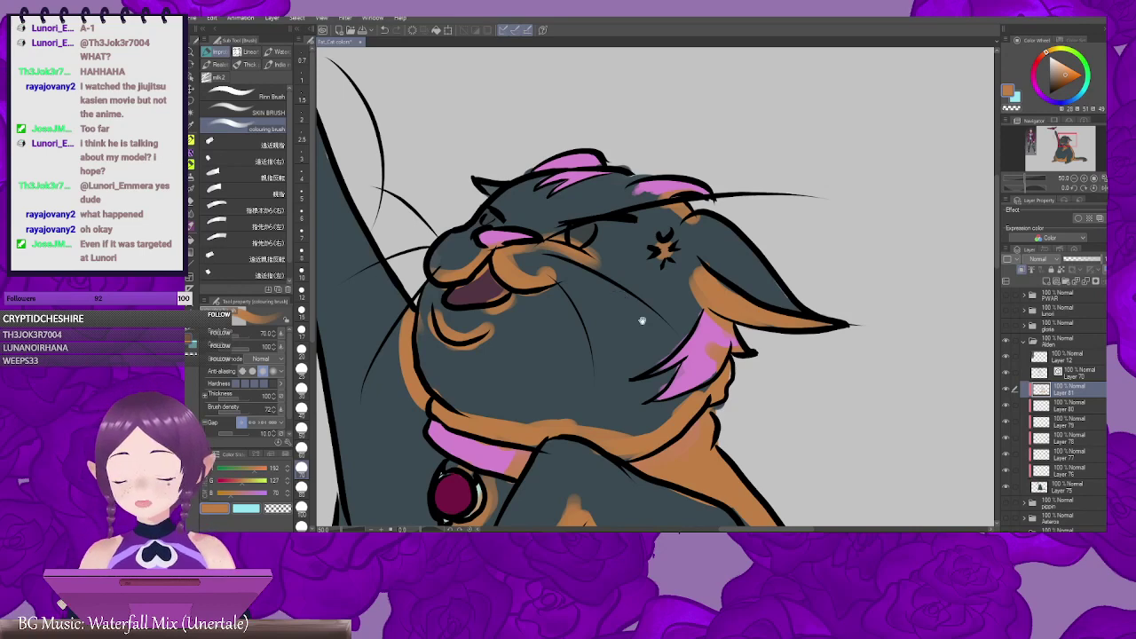
pyautogui.moveTo(641, 320); pyautogui.dragTo(609, 370)
pyautogui.moveTo(534, 351)
pyautogui.mouseDown()
pyautogui.moveTo(692, 337)
pyautogui.moveTo(662, 304)
pyautogui.moveTo(567, 262)
pyautogui.mouseUp()
pyautogui.moveTo(662, 323); pyautogui.dragTo(604, 329)
pyautogui.moveTo(614, 250)
pyautogui.mouseDown()
pyautogui.moveTo(625, 255)
pyautogui.moveTo(659, 227)
pyautogui.moveTo(700, 244)
pyautogui.moveTo(607, 198)
pyautogui.mouseUp()
pyautogui.moveTo(658, 338)
pyautogui.mouseDown()
pyautogui.moveTo(683, 237)
pyautogui.moveTo(671, 249)
pyautogui.mouseUp()
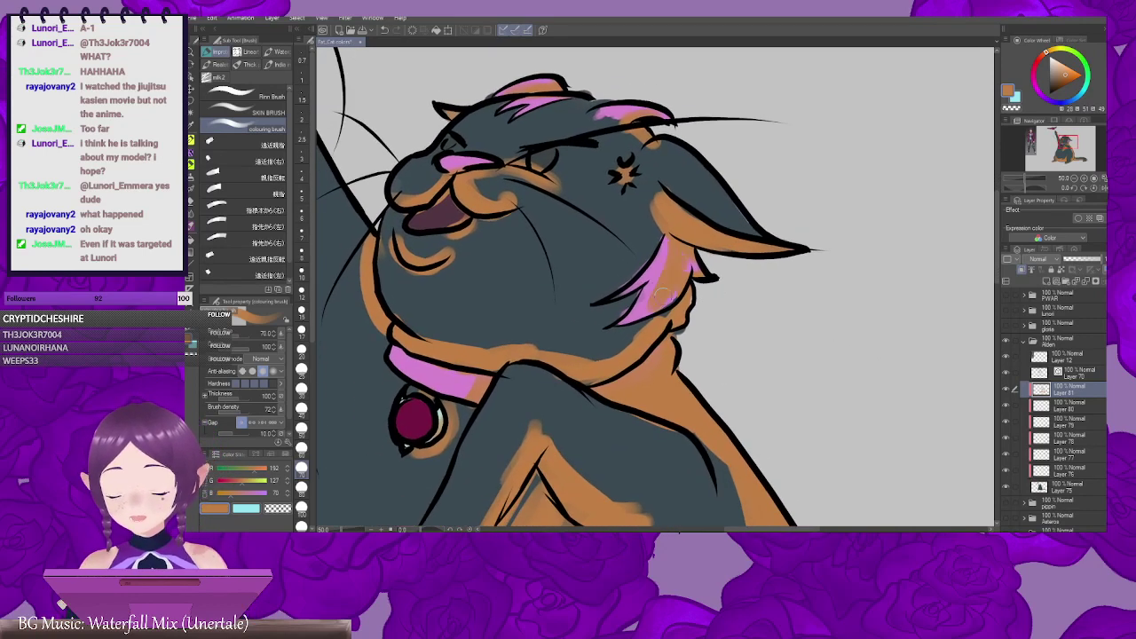
# Step: Paint orange-brown over the rear of the pink ear tuft and widen the strip along the lower cheek
pyautogui.moveTo(648, 316)
pyautogui.mouseDown()
pyautogui.moveTo(730, 280)
pyautogui.moveTo(696, 294)
pyautogui.mouseUp()
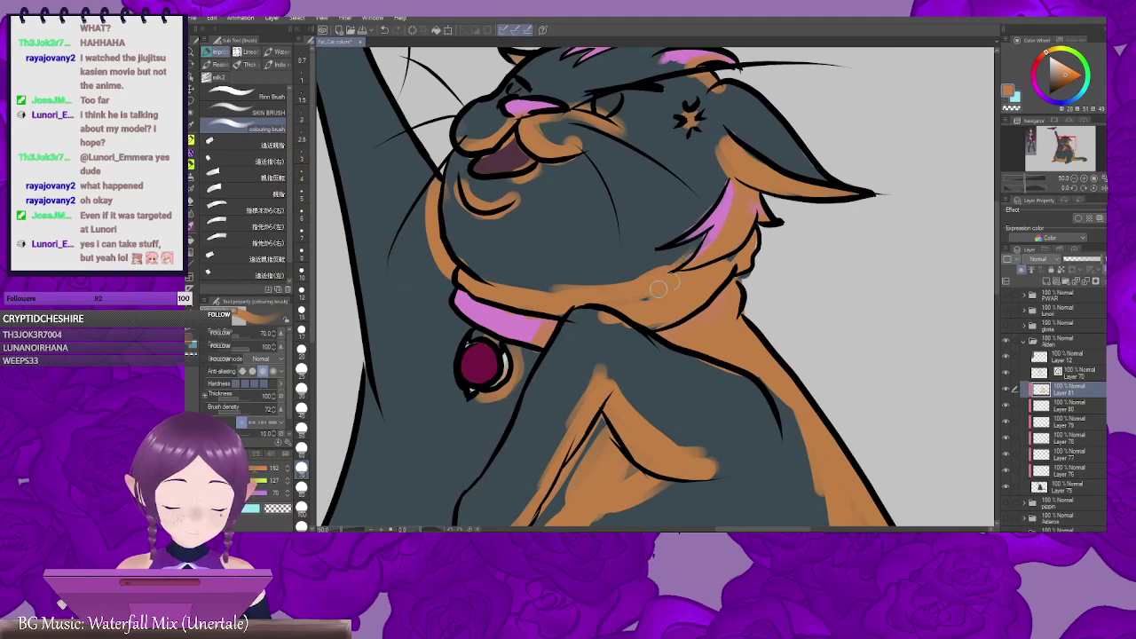
pyautogui.moveTo(733, 257); pyautogui.dragTo(674, 302)
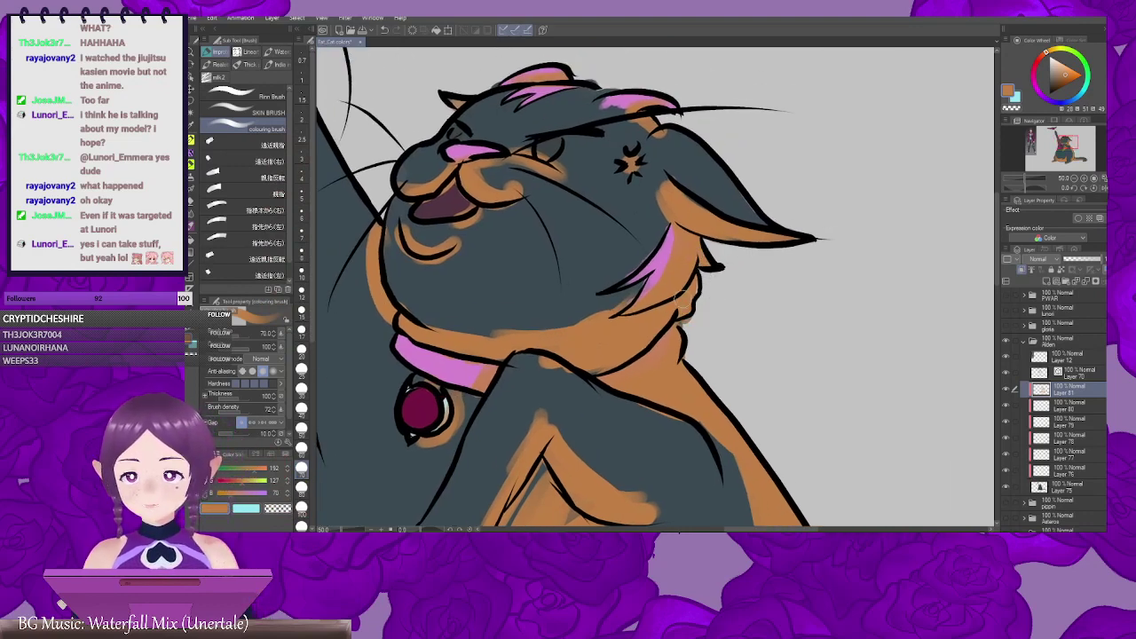
pyautogui.moveTo(682, 298); pyautogui.dragTo(706, 278)
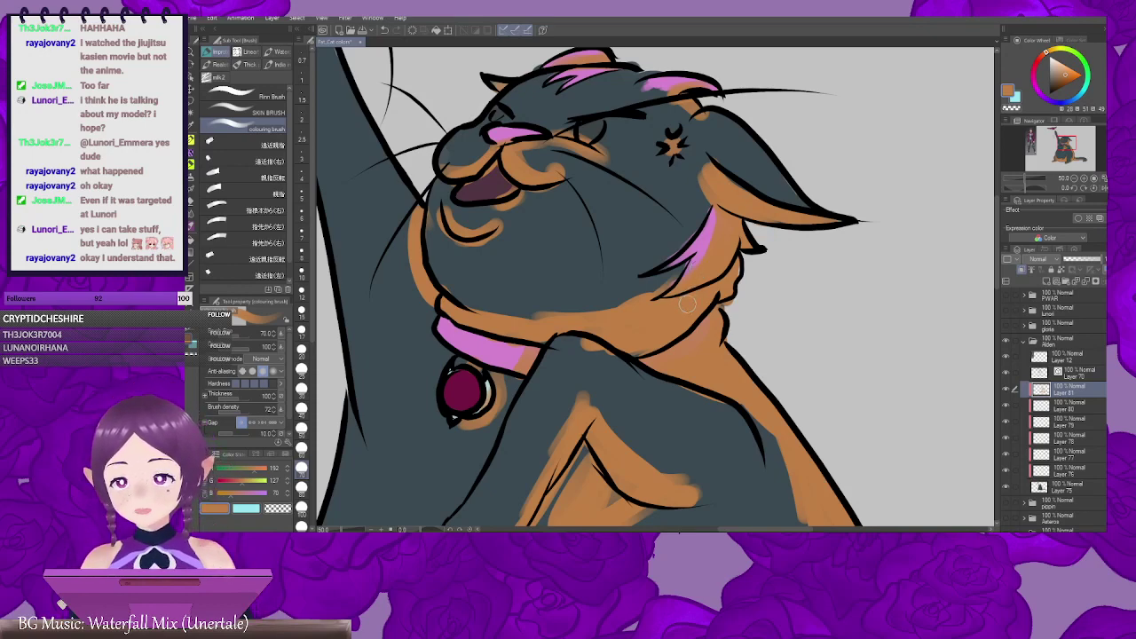
pyautogui.moveTo(722, 300); pyautogui.dragTo(674, 313)
pyautogui.moveTo(655, 267)
pyautogui.mouseDown()
pyautogui.moveTo(778, 294)
pyautogui.moveTo(767, 313)
pyautogui.moveTo(701, 326)
pyautogui.mouseUp()
pyautogui.moveTo(672, 367); pyautogui.dragTo(759, 308)
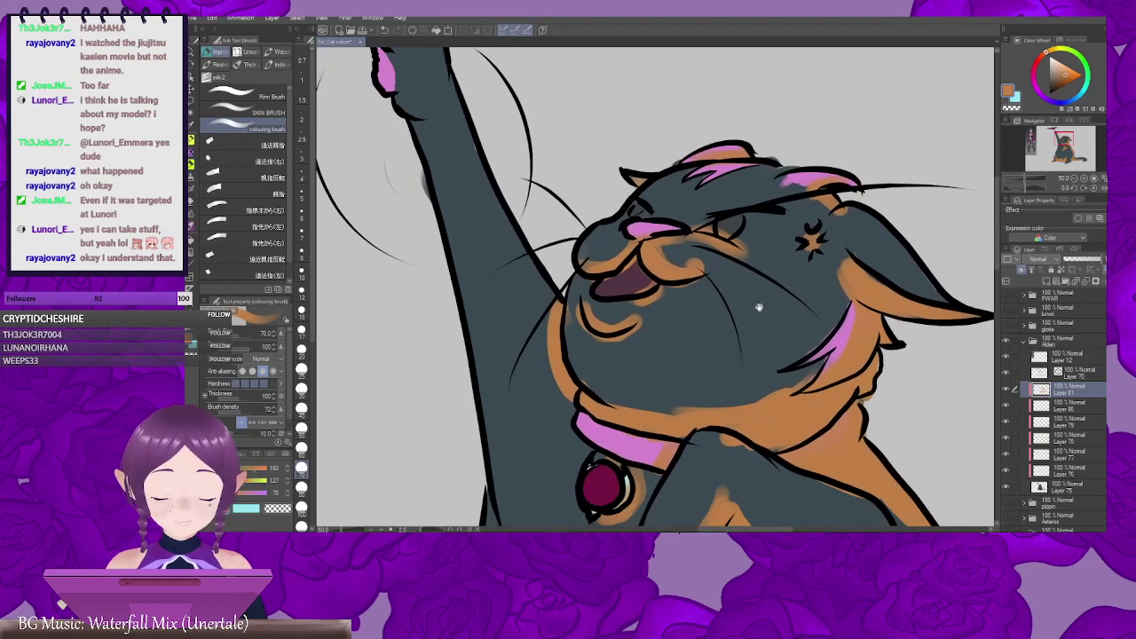
# Step: Review the orange-brown markings across the cat's head, foreleg, back, belly, hind legs and tail
pyautogui.moveTo(755, 266); pyautogui.dragTo(571, 122)
pyautogui.moveTo(651, 382)
pyautogui.mouseDown()
pyautogui.moveTo(737, 369)
pyautogui.moveTo(751, 381)
pyautogui.mouseUp()
pyautogui.moveTo(492, 180)
pyautogui.mouseDown()
pyautogui.moveTo(523, 253)
pyautogui.moveTo(569, 271)
pyautogui.mouseUp()
pyautogui.moveTo(593, 283); pyautogui.dragTo(527, 269)
pyautogui.moveTo(466, 240)
pyautogui.mouseDown()
pyautogui.moveTo(504, 256)
pyautogui.moveTo(655, 235)
pyautogui.mouseUp()
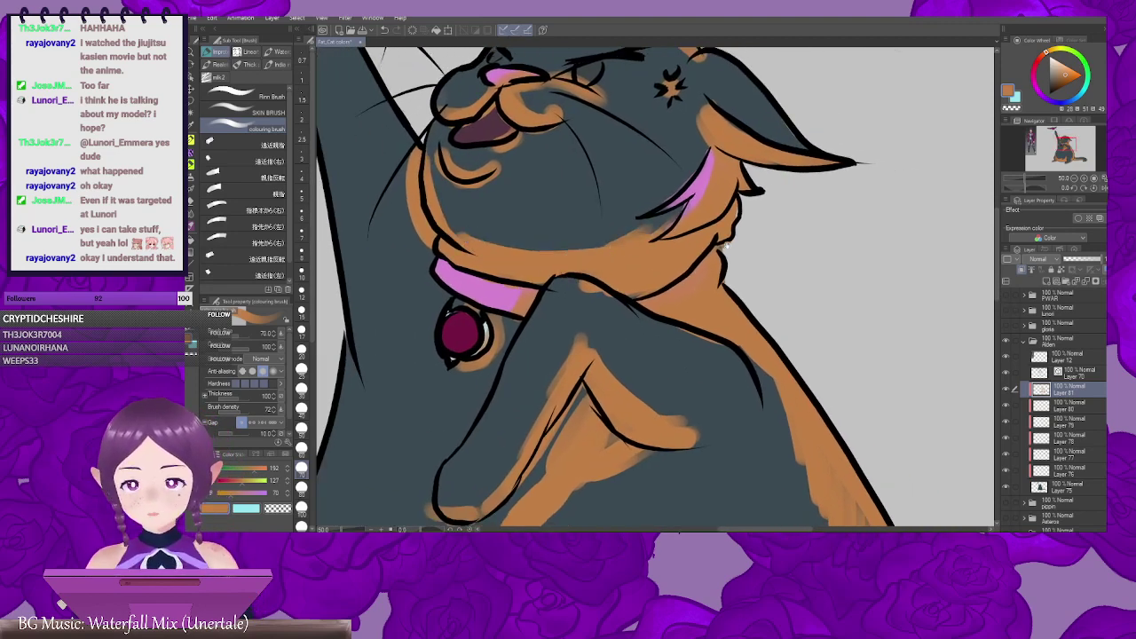
pyautogui.moveTo(702, 332)
pyautogui.mouseDown()
pyautogui.moveTo(599, 293)
pyautogui.moveTo(757, 270)
pyautogui.mouseUp()
pyautogui.moveTo(532, 268)
pyautogui.mouseDown()
pyautogui.moveTo(574, 278)
pyautogui.moveTo(543, 266)
pyautogui.mouseUp()
pyautogui.moveTo(458, 224); pyautogui.dragTo(485, 242)
pyautogui.moveTo(577, 281)
pyautogui.mouseDown()
pyautogui.moveTo(504, 270)
pyautogui.moveTo(452, 287)
pyautogui.mouseUp()
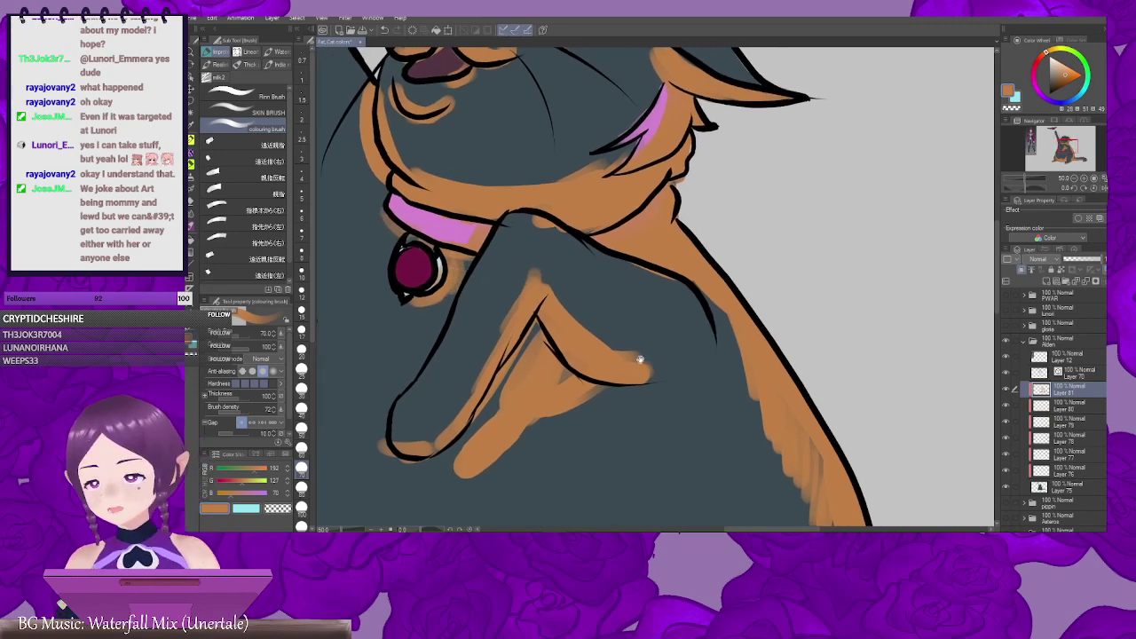
pyautogui.moveTo(766, 391)
pyautogui.mouseDown()
pyautogui.moveTo(692, 370)
pyautogui.moveTo(629, 316)
pyautogui.mouseUp()
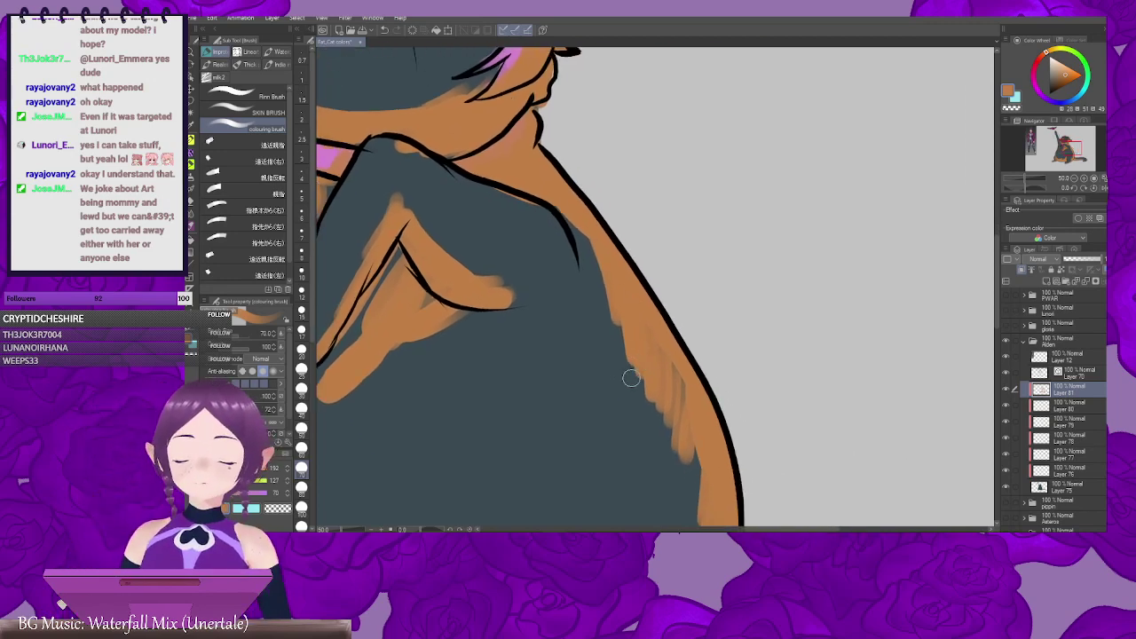
pyautogui.moveTo(679, 407); pyautogui.dragTo(670, 341)
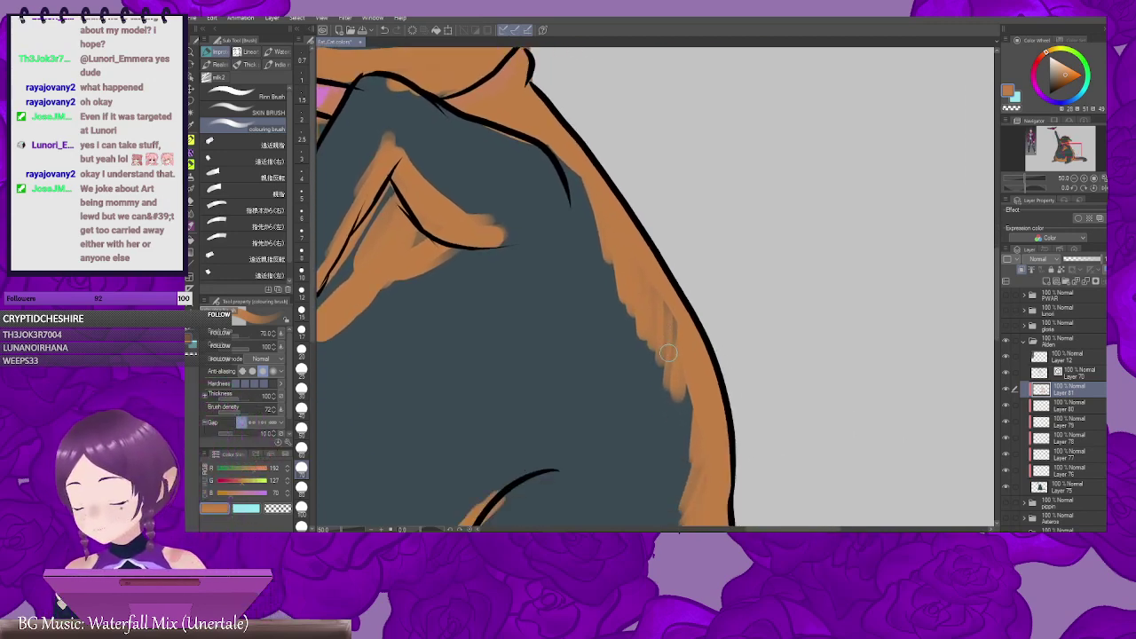
pyautogui.scroll(-1, 669, 356)
pyautogui.moveTo(689, 425); pyautogui.dragTo(852, 331)
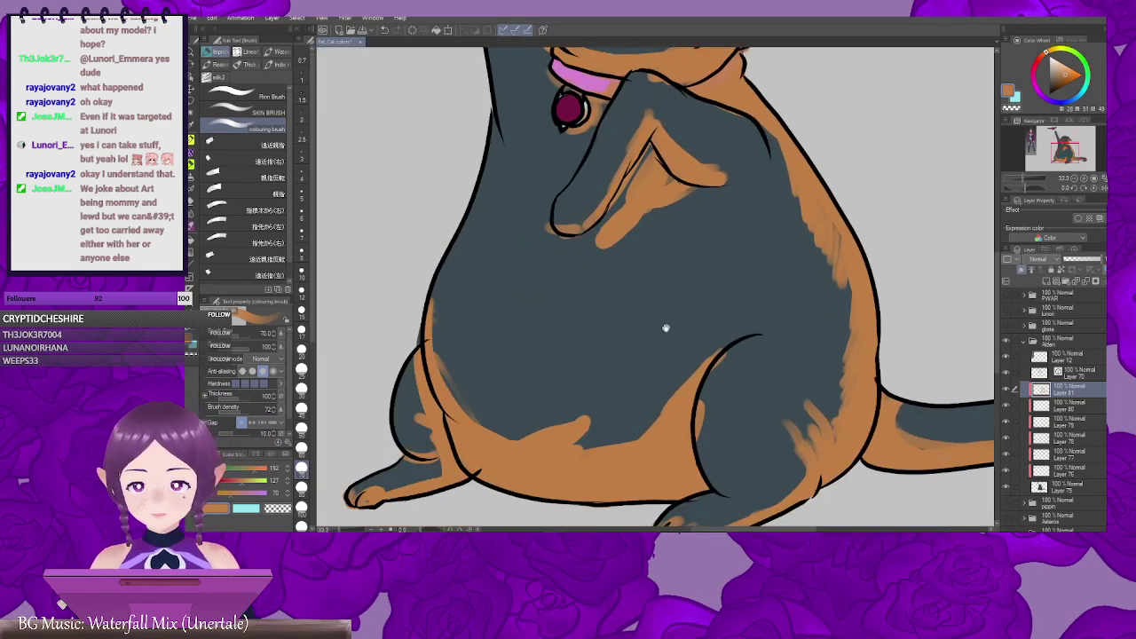
pyautogui.moveTo(627, 366); pyautogui.dragTo(576, 299)
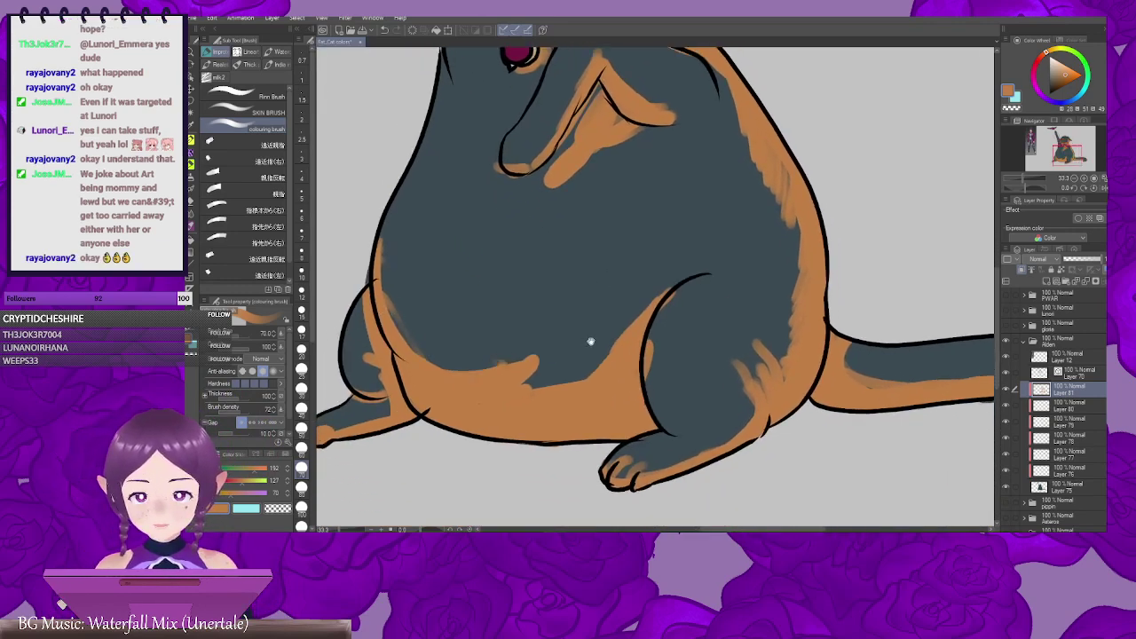
pyautogui.moveTo(589, 342); pyautogui.dragTo(540, 361)
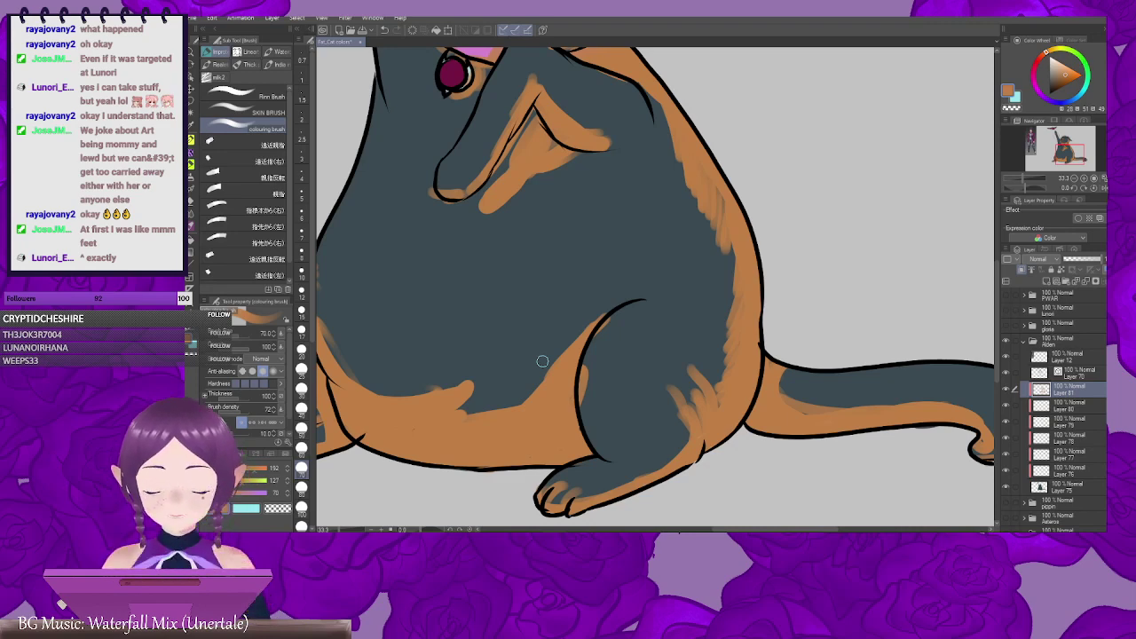
pyautogui.moveTo(623, 228); pyautogui.dragTo(546, 464)
pyautogui.moveTo(563, 360); pyautogui.dragTo(684, 371)
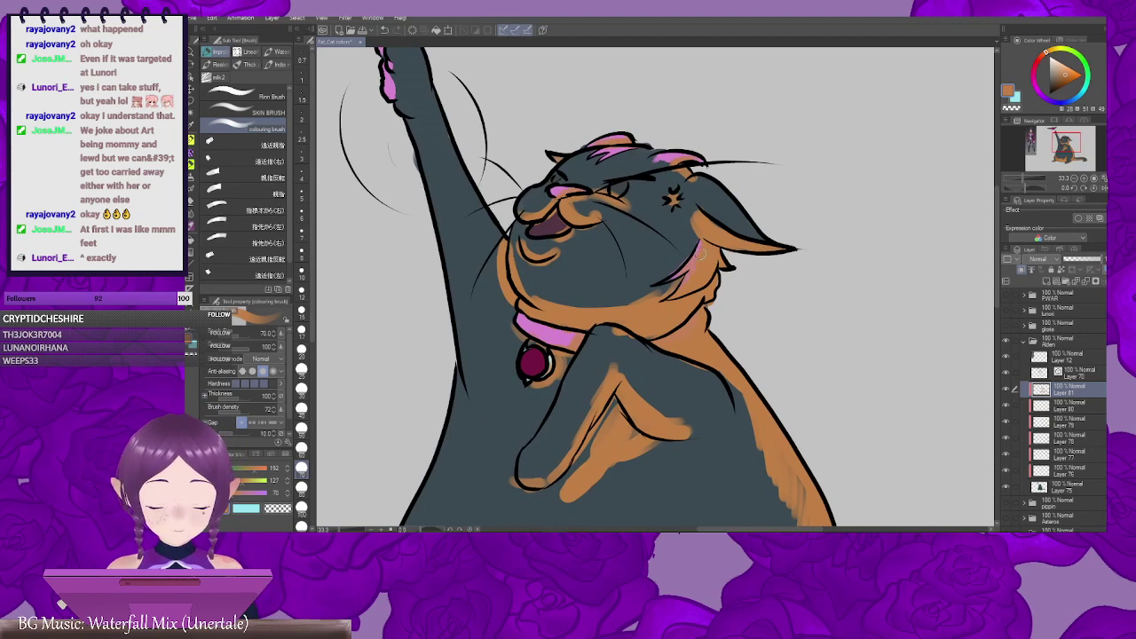
pyautogui.moveTo(702, 302); pyautogui.dragTo(576, 319)
pyautogui.moveTo(666, 513); pyautogui.dragTo(715, 278)
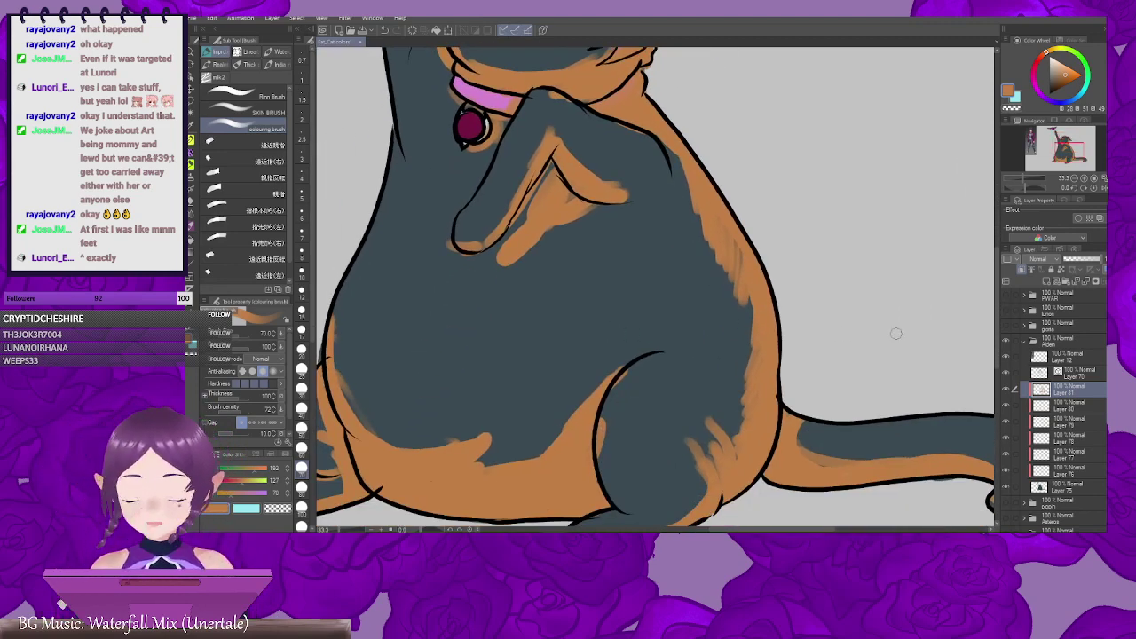
# Step: Set the blending mode of the orange-brown markings layer, Layer 81, to Multiply
pyautogui.click(1037, 259)
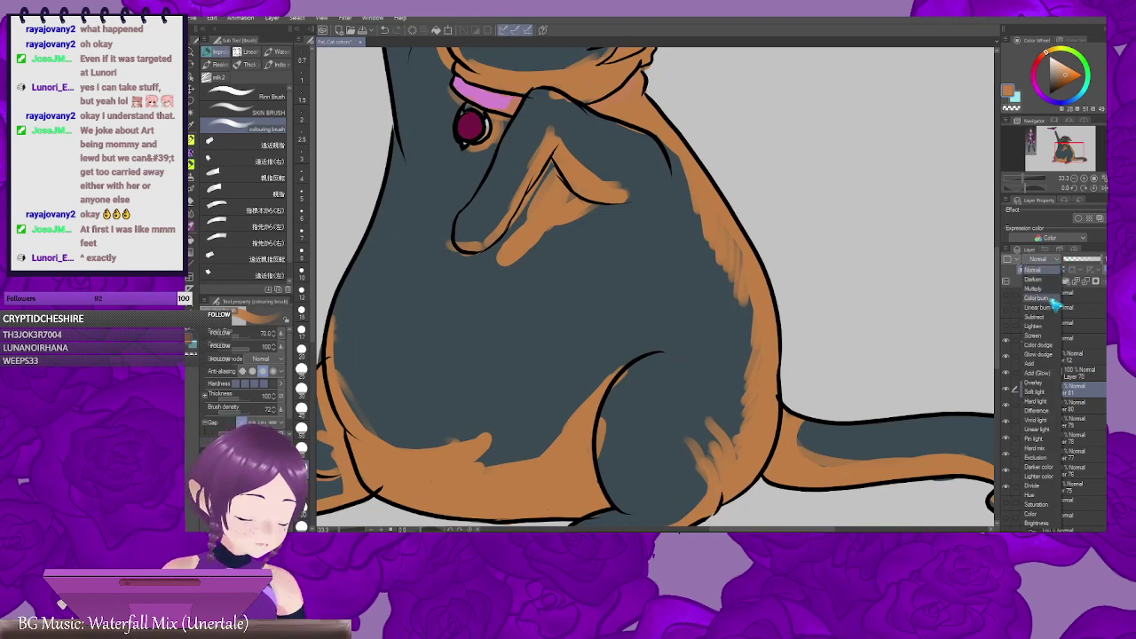
pyautogui.click(1038, 289)
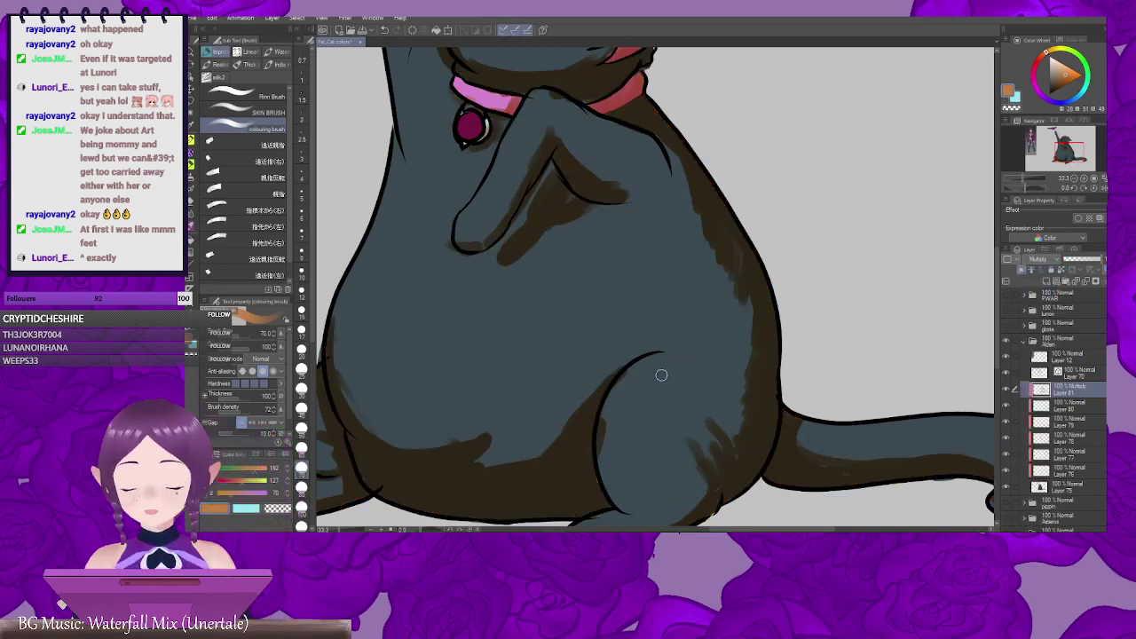
pyautogui.moveTo(717, 298); pyautogui.dragTo(628, 355)
pyautogui.moveTo(606, 430); pyautogui.dragTo(696, 322)
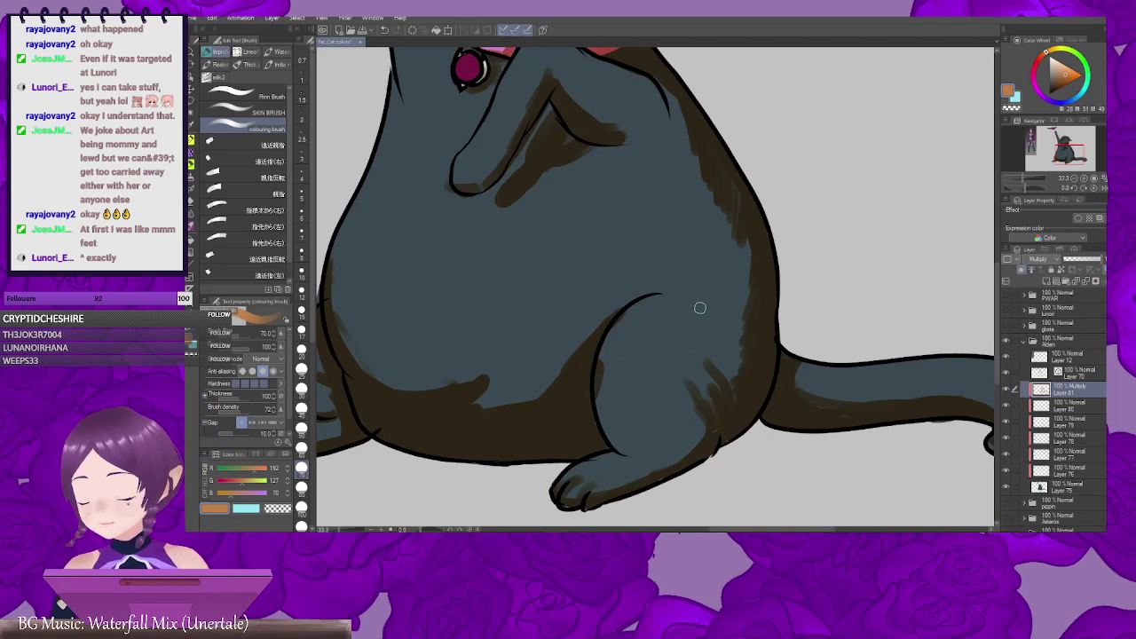
# Step: Soften the inner edge of the upper-back marking using the Blend tool at size 170
pyautogui.press('j')
pyautogui.moveTo(717, 286)
pyautogui.mouseDown()
pyautogui.moveTo(639, 314)
pyautogui.moveTo(603, 299)
pyautogui.mouseUp()
pyautogui.click(267, 73)
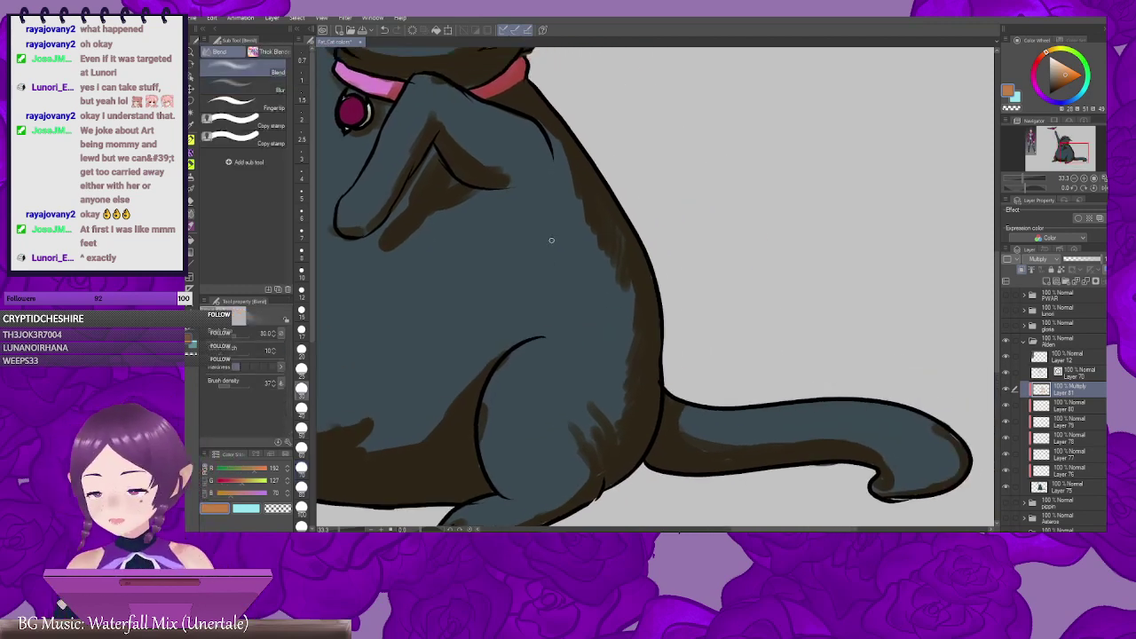
pyautogui.press(']')
pyautogui.press(']')
pyautogui.press(']')
pyautogui.press(']')
pyautogui.press(']')
pyautogui.press(']')
pyautogui.press(']')
pyautogui.press(']')
pyautogui.press(']')
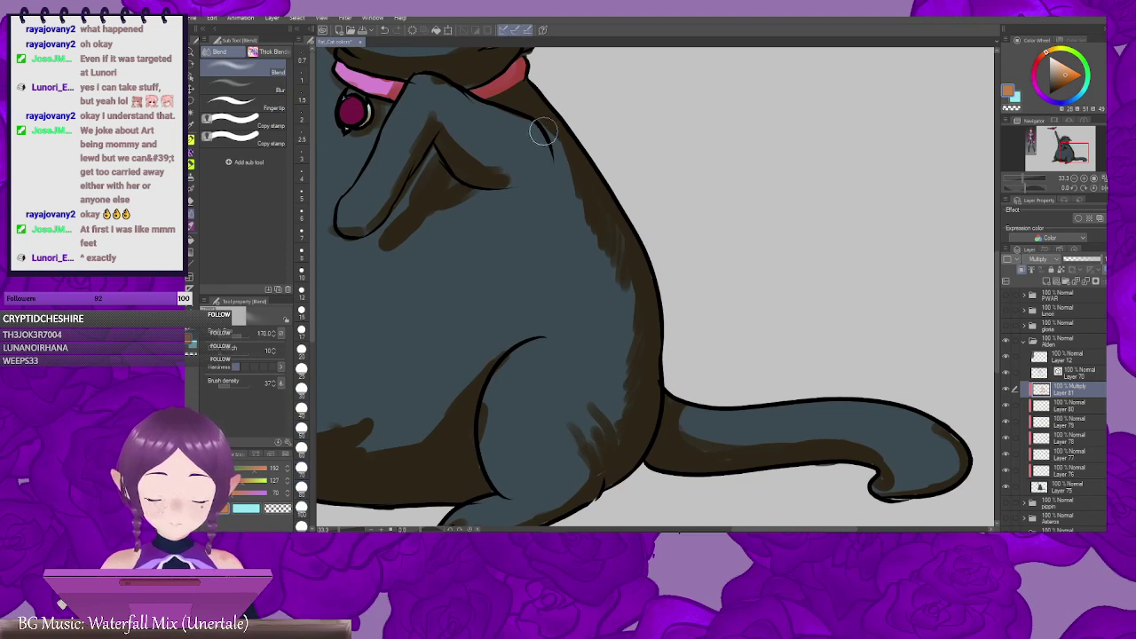
pyautogui.moveTo(544, 133)
pyautogui.mouseDown()
pyautogui.moveTo(601, 271)
pyautogui.moveTo(617, 276)
pyautogui.mouseUp()
pyautogui.moveTo(622, 342); pyautogui.dragTo(621, 267)
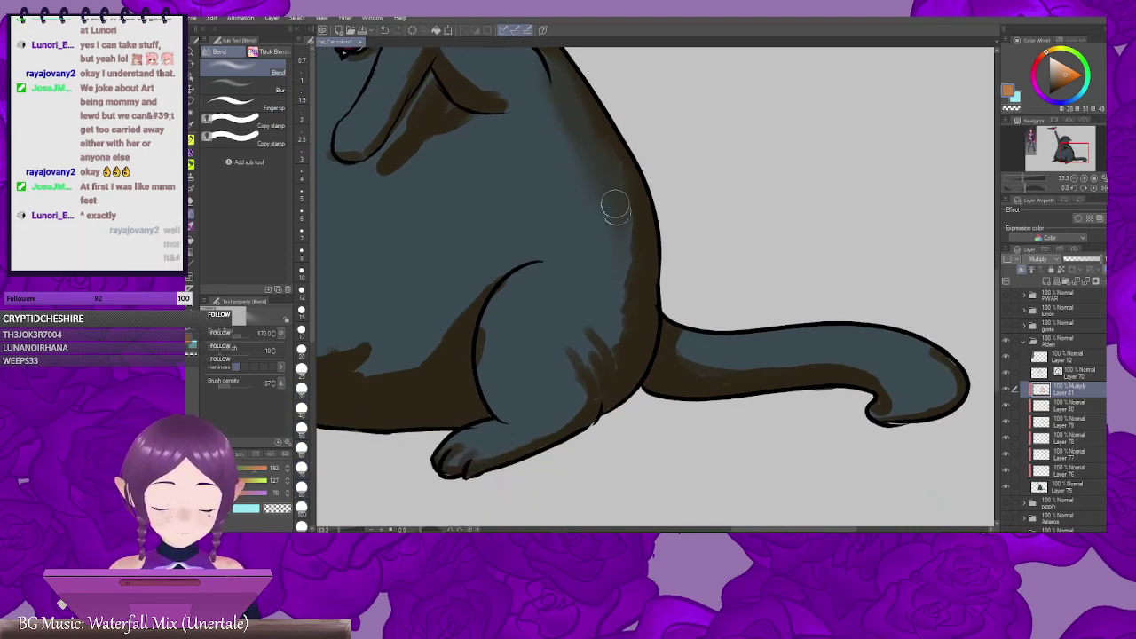
# Step: Blend the marking edges along the rump, the hind leg's fanned fur strokes and the near hind foot
pyautogui.moveTo(614, 209)
pyautogui.mouseDown()
pyautogui.moveTo(626, 285)
pyautogui.moveTo(614, 307)
pyautogui.moveTo(683, 264)
pyautogui.moveTo(689, 229)
pyautogui.moveTo(704, 268)
pyautogui.moveTo(657, 270)
pyautogui.moveTo(661, 243)
pyautogui.moveTo(638, 345)
pyautogui.mouseUp()
pyautogui.moveTo(619, 268)
pyautogui.mouseDown()
pyautogui.moveTo(637, 343)
pyautogui.moveTo(613, 297)
pyautogui.moveTo(603, 217)
pyautogui.mouseUp()
pyautogui.moveTo(518, 215); pyautogui.dragTo(524, 283)
pyautogui.moveTo(584, 322); pyautogui.dragTo(614, 302)
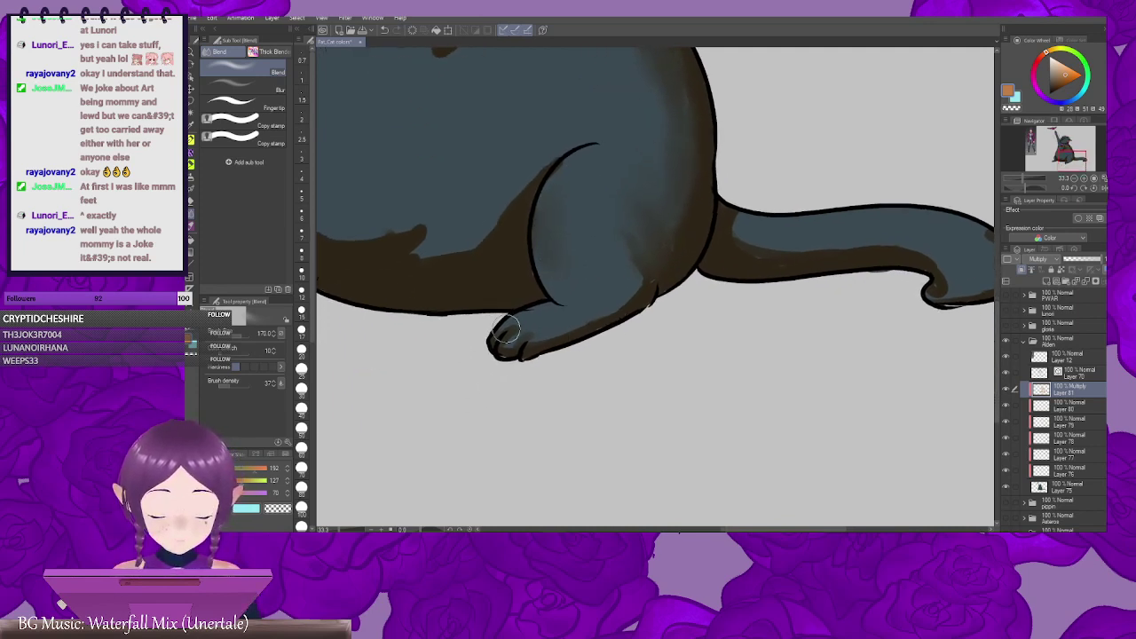
pyautogui.moveTo(507, 330)
pyautogui.mouseDown()
pyautogui.moveTo(609, 298)
pyautogui.moveTo(629, 266)
pyautogui.moveTo(736, 324)
pyautogui.mouseUp()
pyautogui.scroll(1, 736, 324)
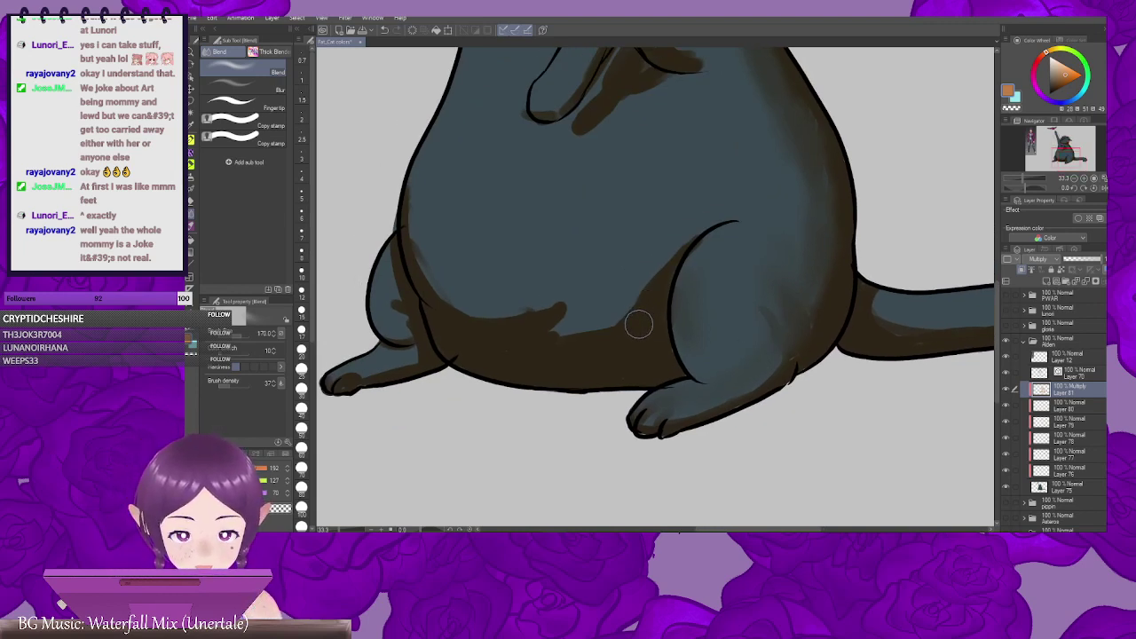
# Step: Blend the upper edge of the dark marking across the bottom of the cat's belly
pyautogui.moveTo(637, 329)
pyautogui.mouseDown()
pyautogui.moveTo(598, 306)
pyautogui.moveTo(539, 331)
pyautogui.moveTo(591, 298)
pyautogui.moveTo(586, 331)
pyautogui.mouseUp()
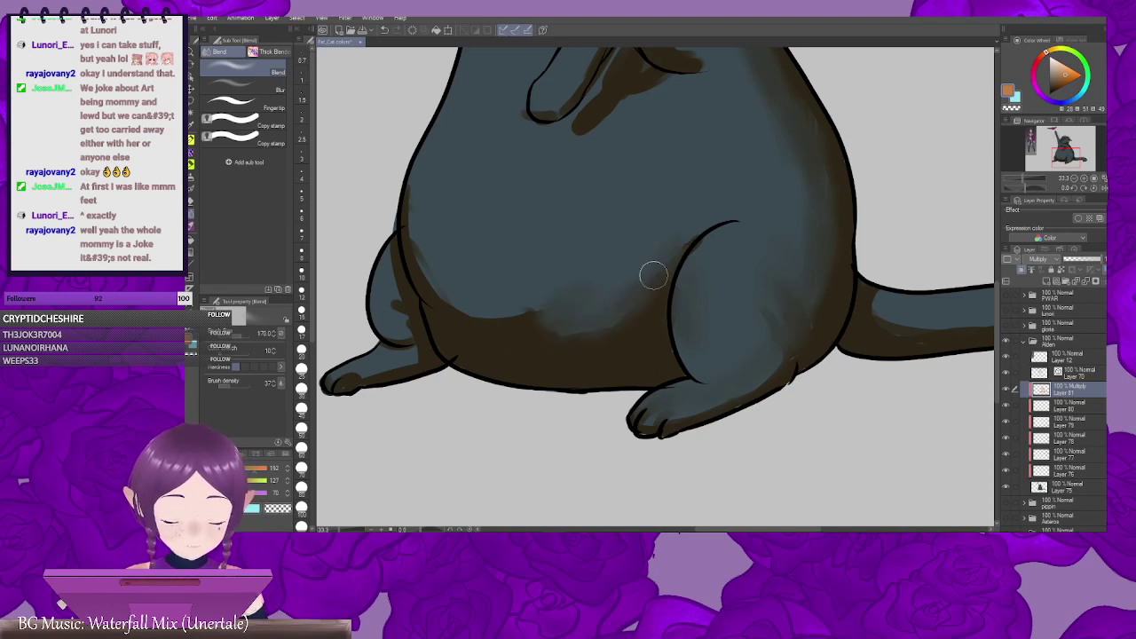
pyautogui.scroll(2, 621, 296)
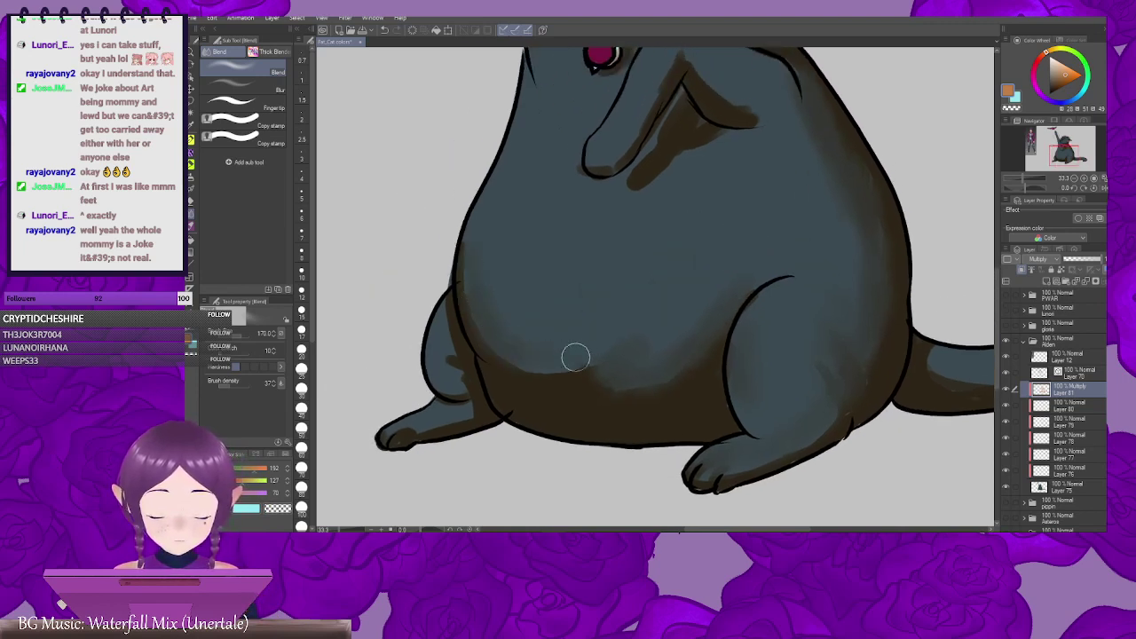
pyautogui.moveTo(625, 345); pyautogui.dragTo(687, 334)
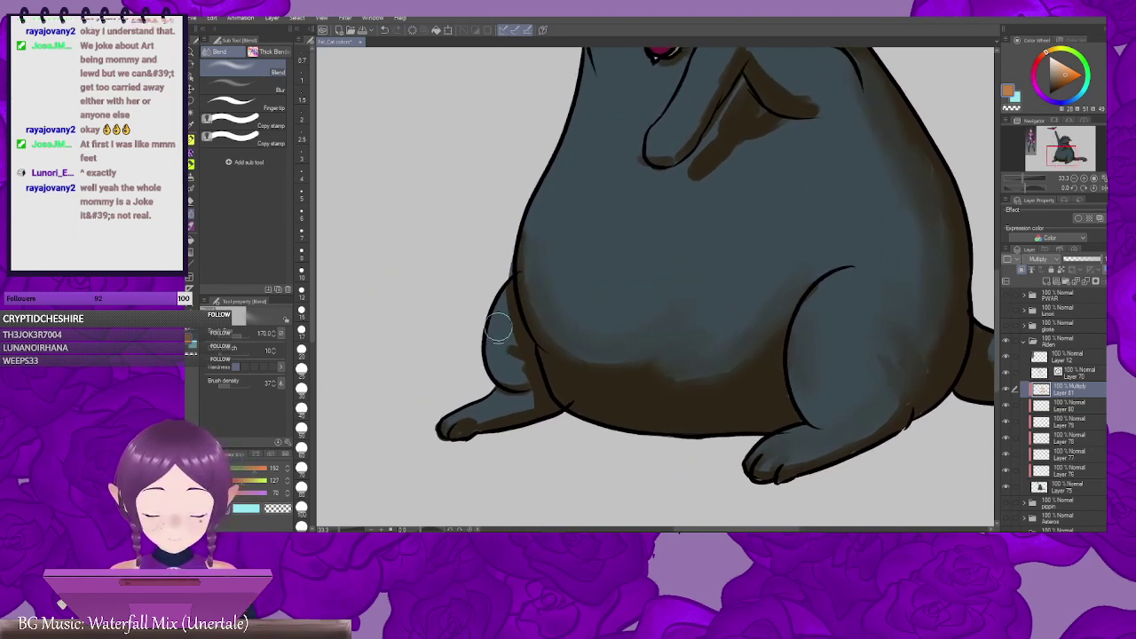
# Step: Blend the marking edges on the far hind leg and along its foot
pyautogui.moveTo(500, 327); pyautogui.dragTo(521, 371)
pyautogui.moveTo(522, 398)
pyautogui.mouseDown()
pyautogui.moveTo(515, 364)
pyautogui.moveTo(568, 334)
pyautogui.mouseUp()
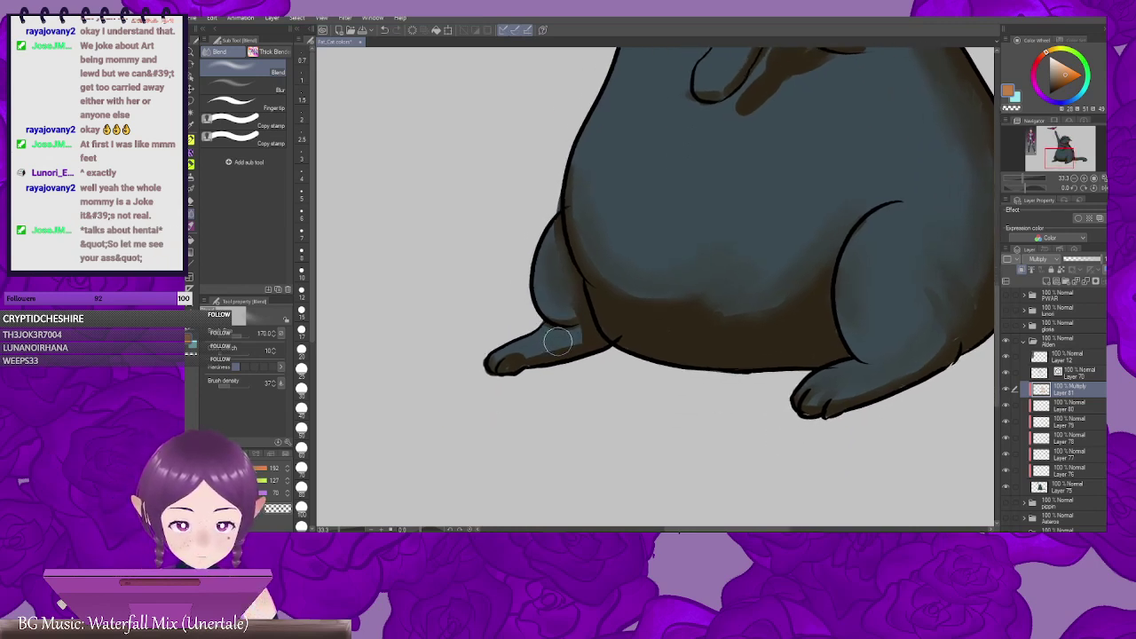
pyautogui.moveTo(560, 338)
pyautogui.mouseDown()
pyautogui.moveTo(569, 333)
pyautogui.moveTo(502, 364)
pyautogui.mouseUp()
# Step: Blend the markings on the bent foreleg and the shadow it casts on the chest
pyautogui.moveTo(769, 284); pyautogui.dragTo(575, 447)
pyautogui.moveTo(584, 220)
pyautogui.mouseDown()
pyautogui.moveTo(568, 246)
pyautogui.moveTo(617, 234)
pyautogui.moveTo(571, 257)
pyautogui.moveTo(589, 243)
pyautogui.moveTo(617, 260)
pyautogui.moveTo(586, 224)
pyautogui.moveTo(584, 253)
pyautogui.moveTo(611, 252)
pyautogui.mouseUp()
pyautogui.moveTo(578, 240)
pyautogui.mouseDown()
pyautogui.moveTo(646, 255)
pyautogui.moveTo(593, 252)
pyautogui.mouseUp()
pyautogui.moveTo(608, 293); pyautogui.dragTo(546, 348)
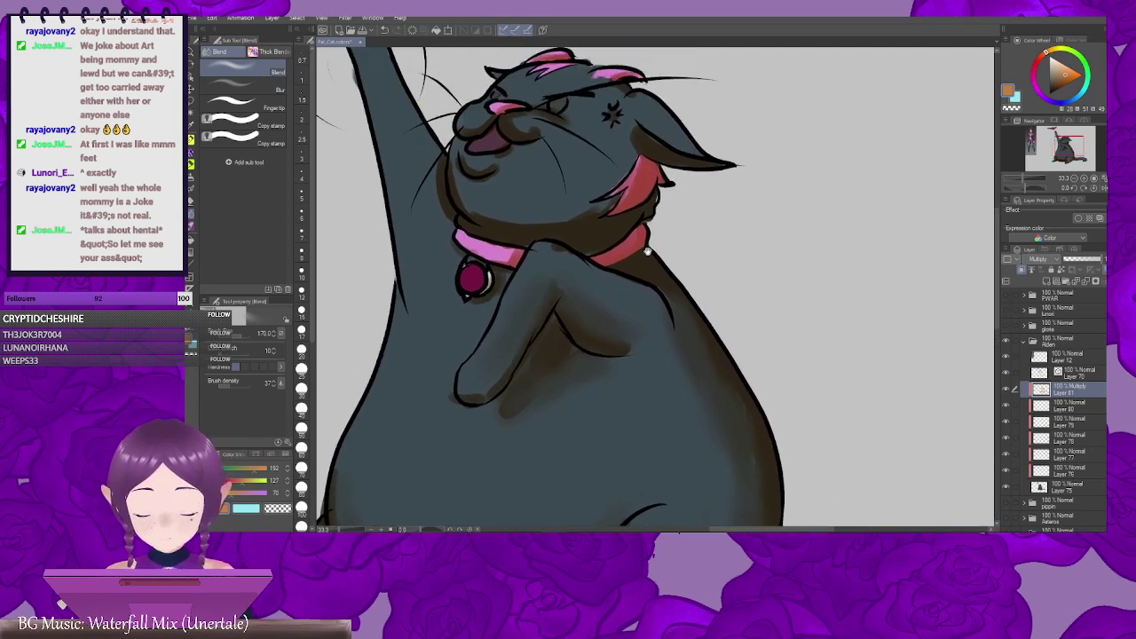
# Step: Soften the head markings beneath the jaw, along the cheek and at the base of the folded ear
pyautogui.moveTo(646, 248); pyautogui.dragTo(622, 305)
pyautogui.moveTo(550, 281); pyautogui.dragTo(620, 235)
pyautogui.moveTo(530, 259); pyautogui.dragTo(589, 300)
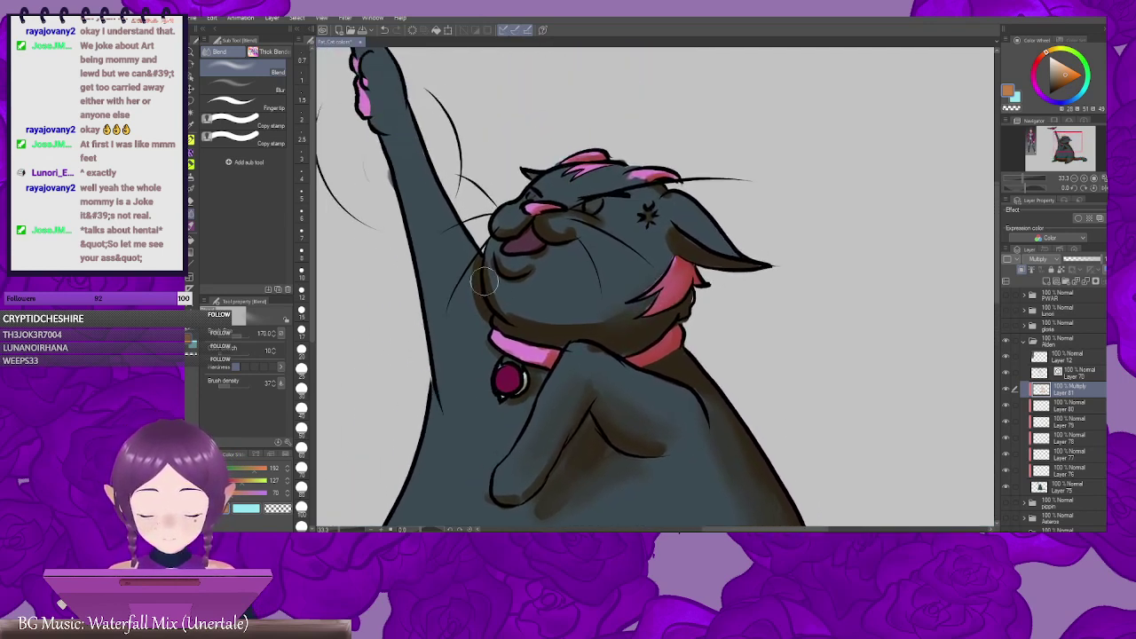
pyautogui.moveTo(485, 282)
pyautogui.mouseDown()
pyautogui.moveTo(513, 307)
pyautogui.moveTo(596, 313)
pyautogui.moveTo(629, 296)
pyautogui.moveTo(597, 308)
pyautogui.mouseUp()
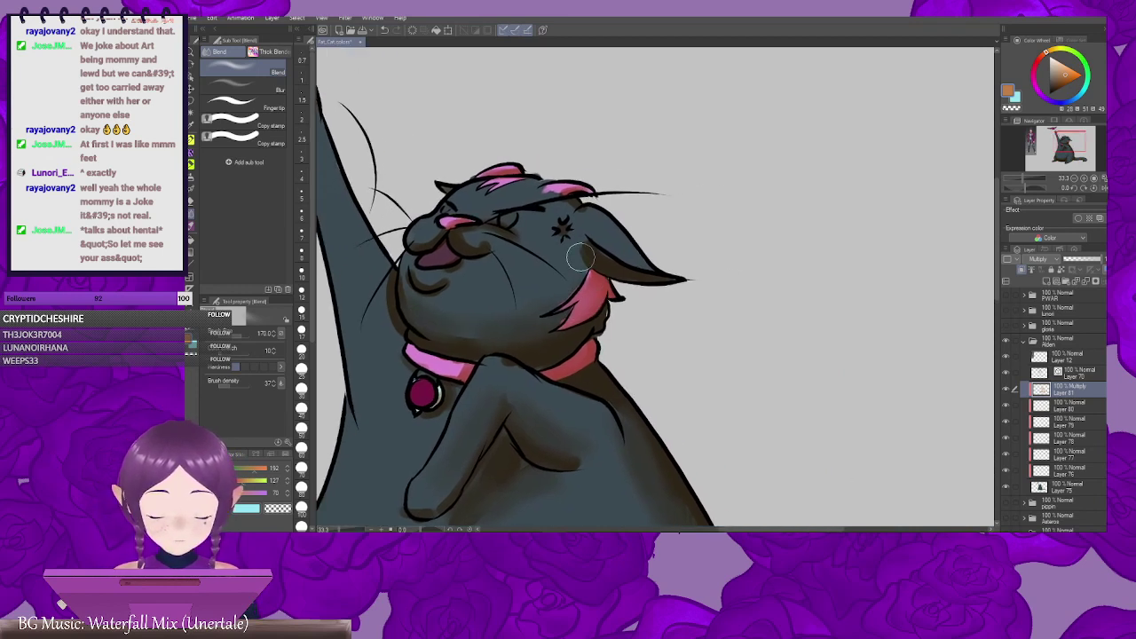
pyautogui.moveTo(581, 257)
pyautogui.mouseDown()
pyautogui.moveTo(582, 246)
pyautogui.moveTo(608, 244)
pyautogui.moveTo(659, 262)
pyautogui.moveTo(631, 240)
pyautogui.moveTo(629, 269)
pyautogui.moveTo(653, 276)
pyautogui.moveTo(583, 271)
pyautogui.moveTo(599, 284)
pyautogui.mouseUp()
# Step: Shade the inside of the cat's mouth with the colouring brush and soften it using the Blend tool at size 100
pyautogui.press('[')
pyautogui.press('[')
pyautogui.press('[')
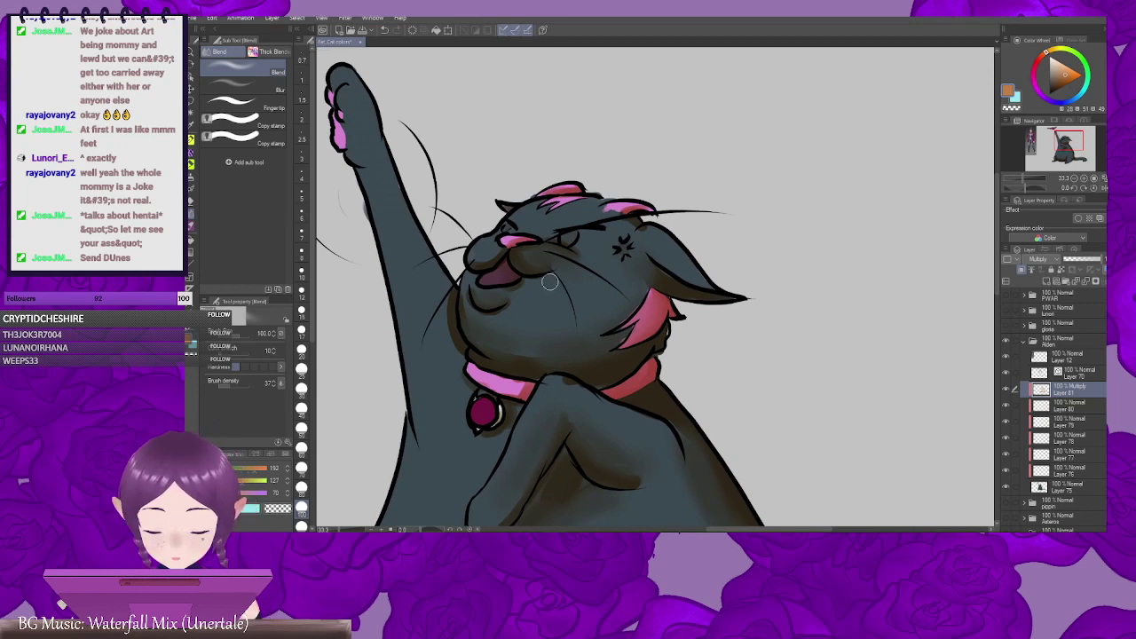
pyautogui.press('b')
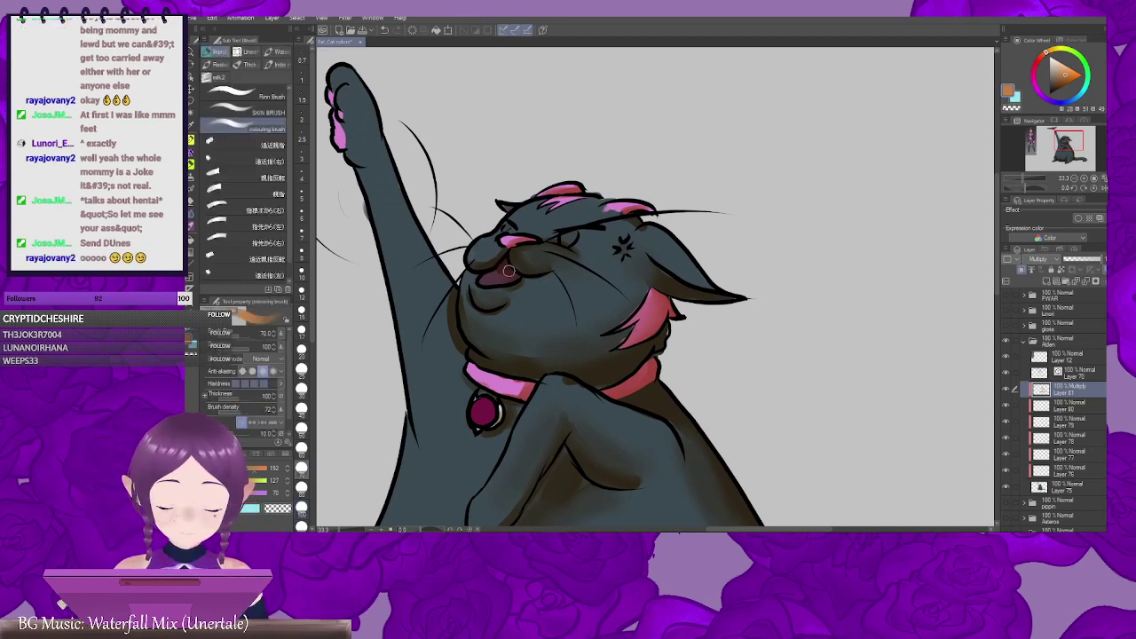
pyautogui.moveTo(513, 284); pyautogui.dragTo(550, 271)
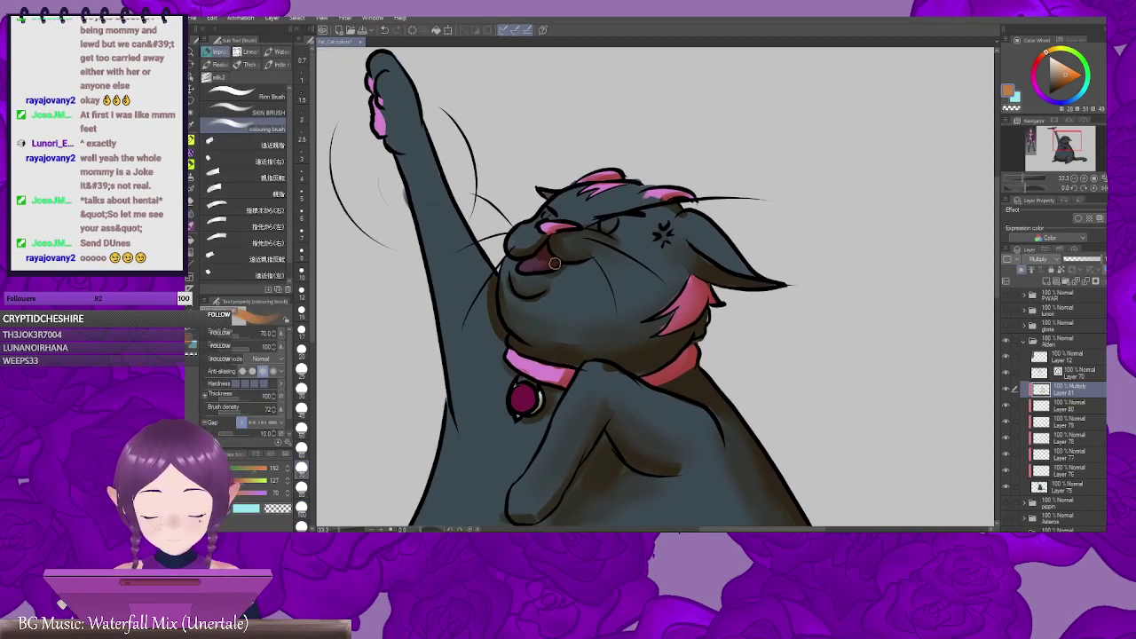
pyautogui.press('j')
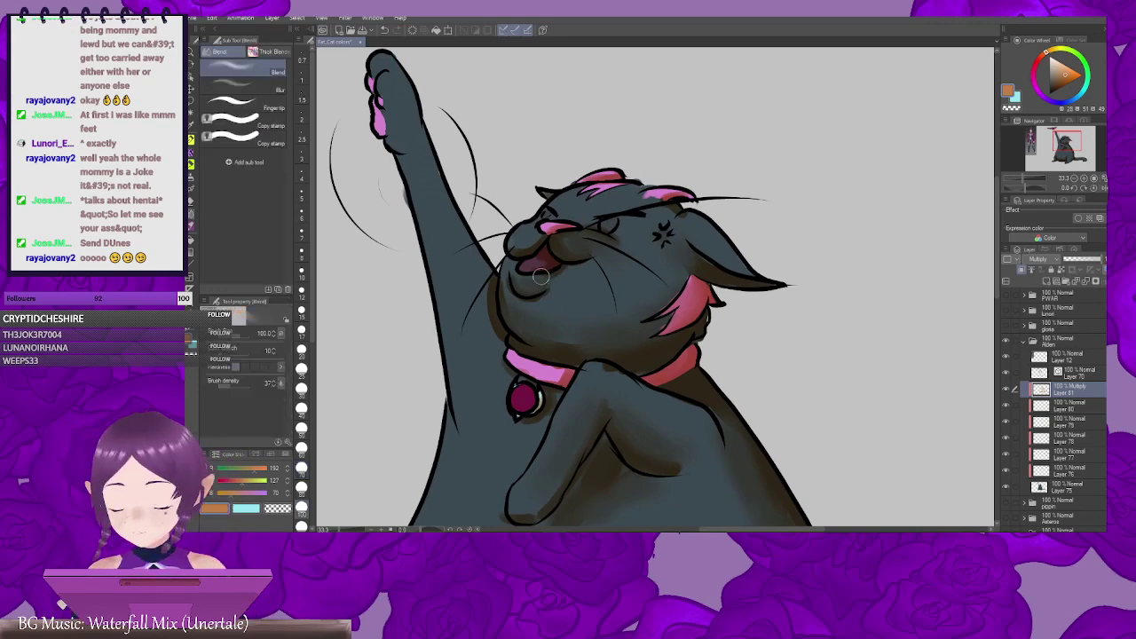
pyautogui.moveTo(543, 257)
pyautogui.mouseDown()
pyautogui.moveTo(552, 265)
pyautogui.moveTo(543, 253)
pyautogui.moveTo(509, 286)
pyautogui.moveTo(532, 309)
pyautogui.moveTo(529, 255)
pyautogui.moveTo(483, 245)
pyautogui.moveTo(468, 271)
pyautogui.mouseUp()
# Step: Paint a shading band along the face side of the raised foreleg and trim it with the Hard eraser at size 30
pyautogui.press('b')
pyautogui.moveTo(415, 128); pyautogui.dragTo(443, 217)
pyautogui.moveTo(426, 170)
pyautogui.mouseDown()
pyautogui.moveTo(493, 316)
pyautogui.moveTo(468, 254)
pyautogui.moveTo(476, 303)
pyautogui.moveTo(445, 240)
pyautogui.moveTo(536, 433)
pyautogui.mouseUp()
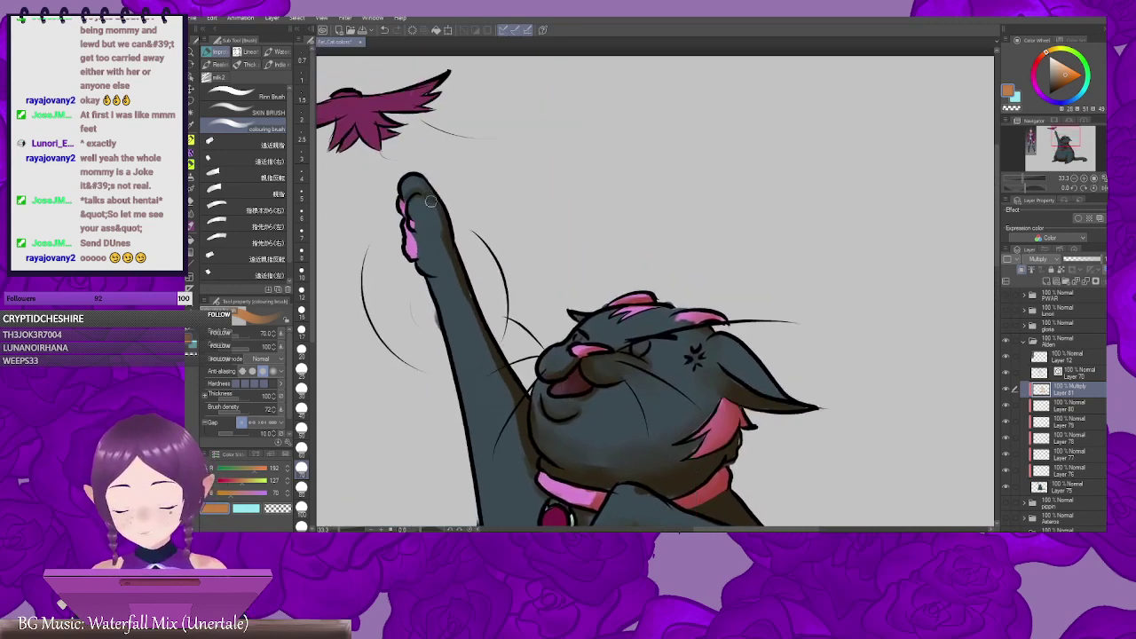
pyautogui.moveTo(443, 221); pyautogui.dragTo(404, 150)
pyautogui.press('e')
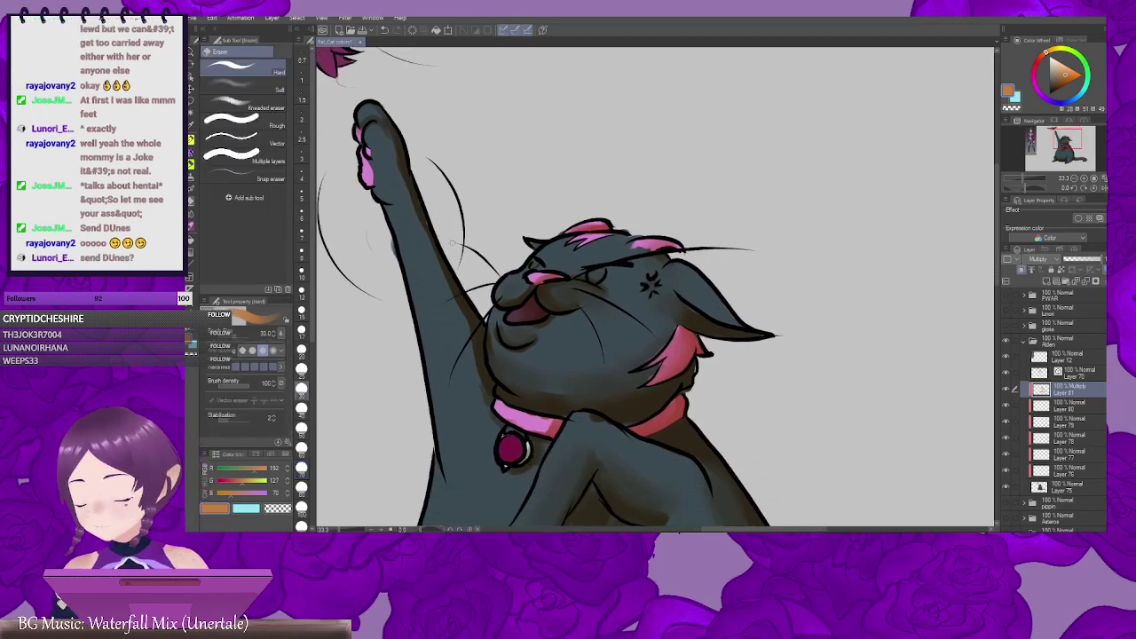
pyautogui.moveTo(452, 189)
pyautogui.mouseDown()
pyautogui.moveTo(472, 175)
pyautogui.moveTo(522, 205)
pyautogui.moveTo(523, 237)
pyautogui.mouseUp()
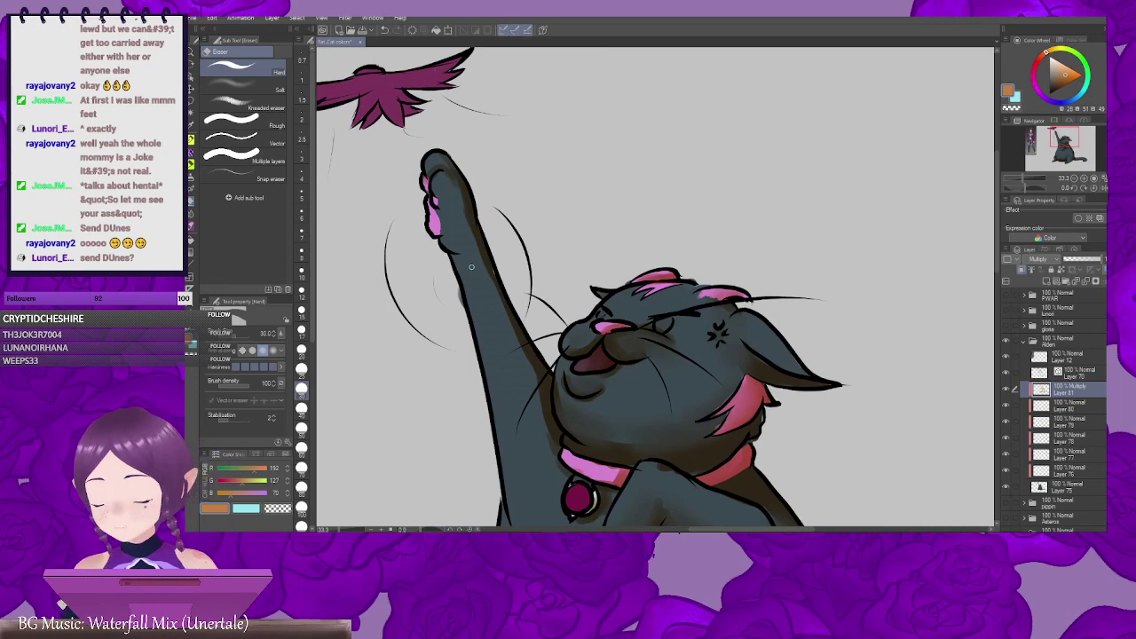
# Step: Blend the shading band down the raised foreleg from the paw to the neck at size 100
pyautogui.press('j')
pyautogui.moveTo(459, 213)
pyautogui.mouseDown()
pyautogui.moveTo(405, 228)
pyautogui.moveTo(402, 184)
pyautogui.mouseUp()
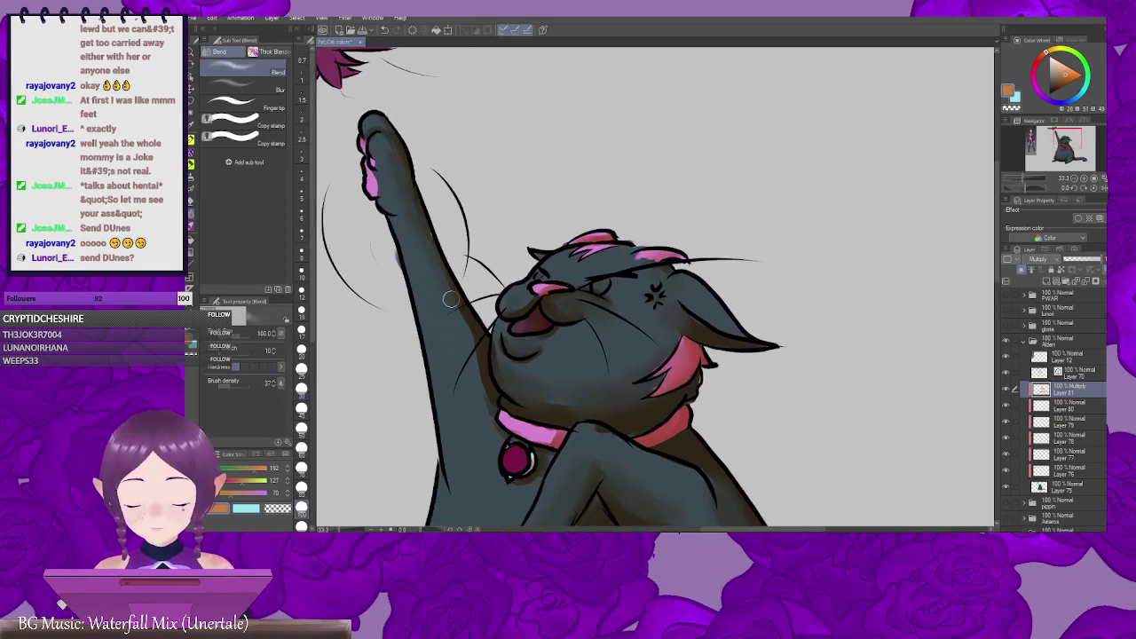
pyautogui.moveTo(460, 321)
pyautogui.mouseDown()
pyautogui.moveTo(419, 230)
pyautogui.moveTo(471, 199)
pyautogui.mouseUp()
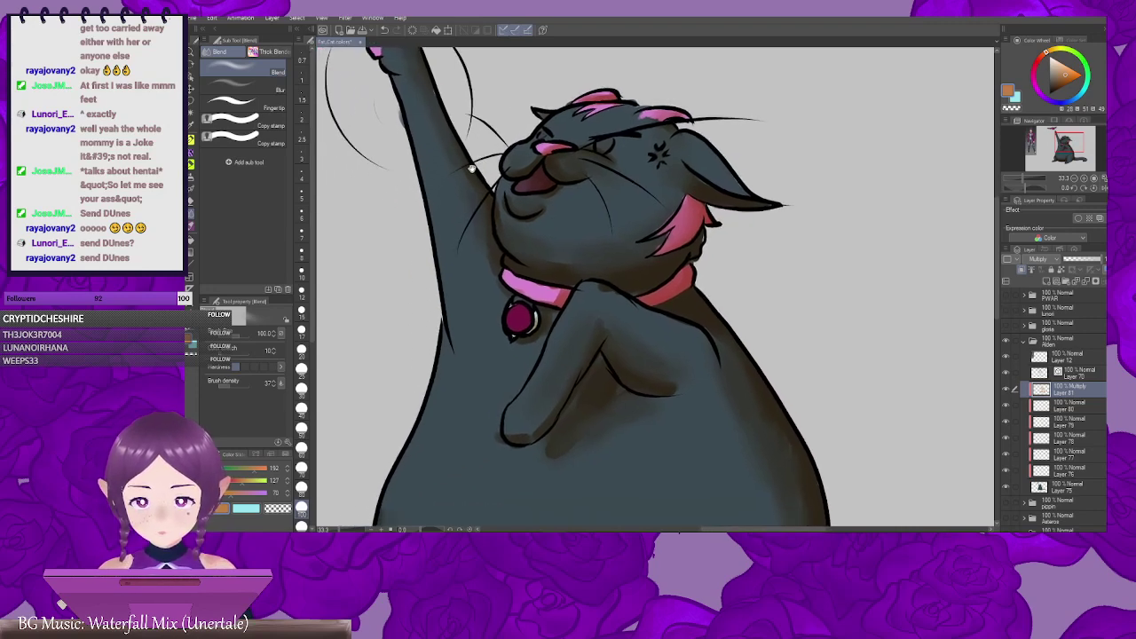
pyautogui.moveTo(490, 263); pyautogui.dragTo(518, 429)
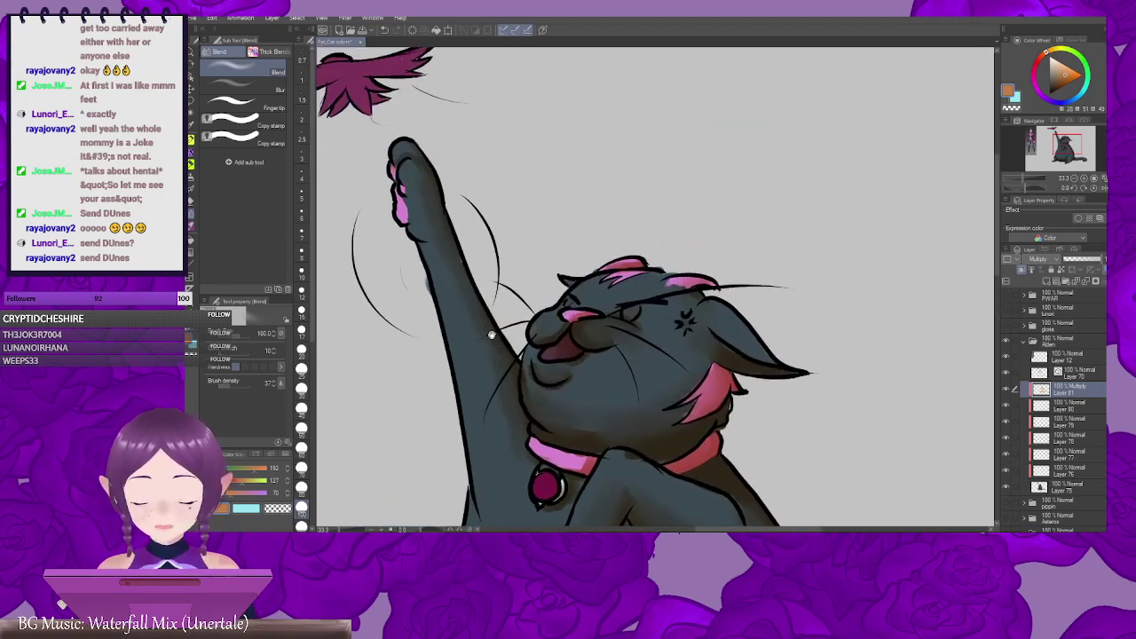
pyautogui.moveTo(482, 322); pyautogui.dragTo(442, 234)
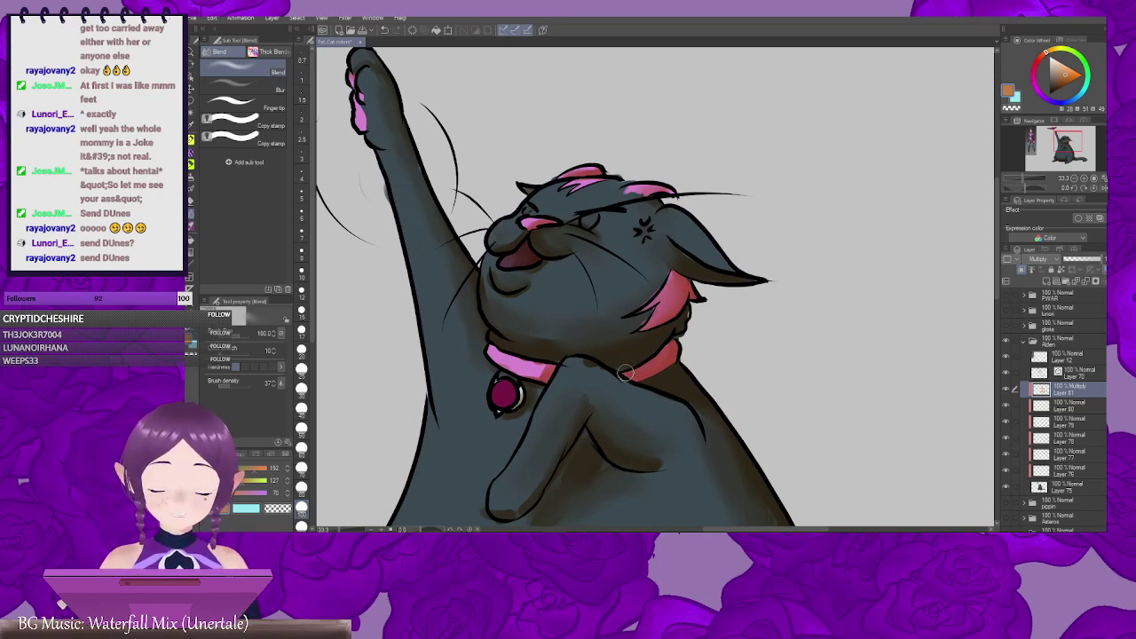
# Step: Blend the shading around the collar, beside the pendant and at the top of the bent foreleg
pyautogui.moveTo(603, 366); pyautogui.dragTo(667, 360)
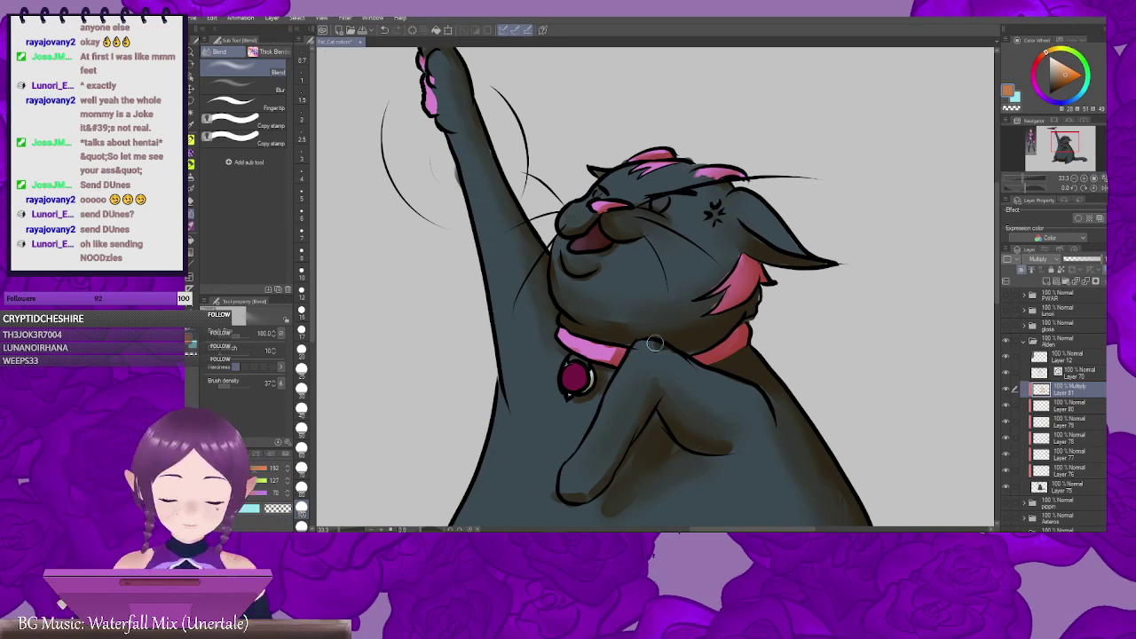
pyautogui.scroll(-3, 647, 353)
pyautogui.scroll(3, 599, 280)
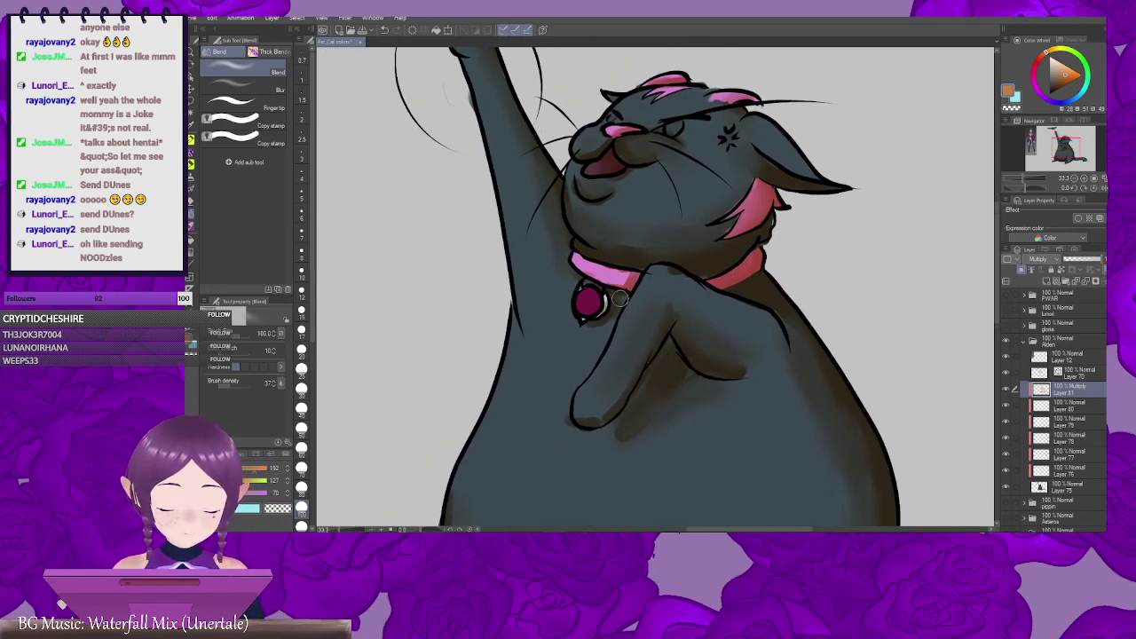
pyautogui.hscroll(2, 675, 368)
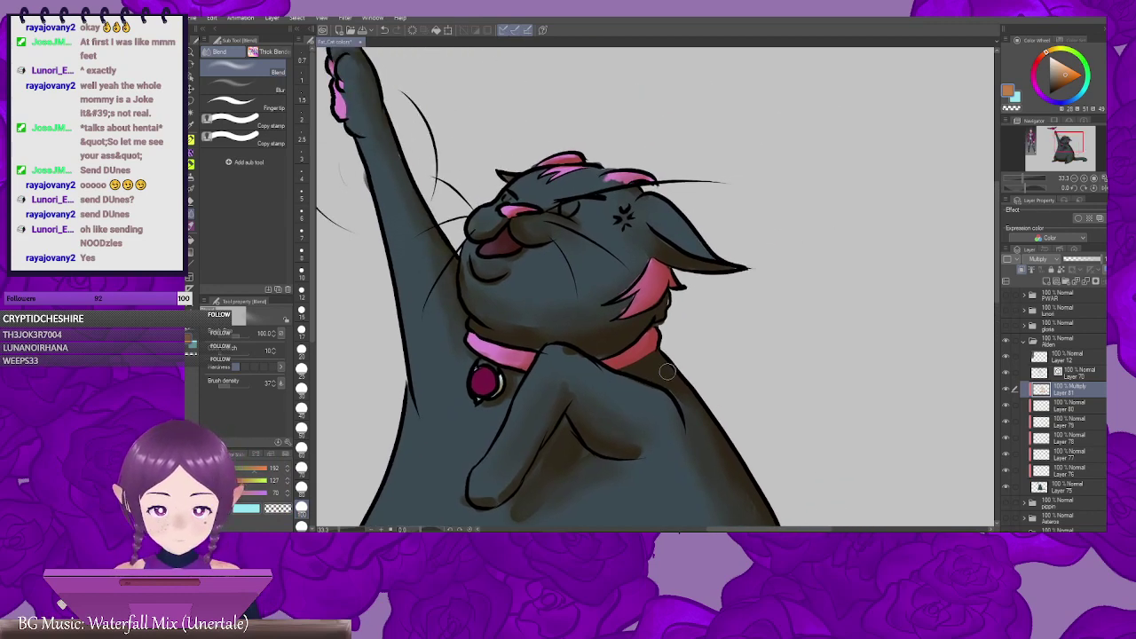
# Step: Smooth the shading on the raised foreleg and head with the Blur tool, enlarging it to size 150
pyautogui.click(263, 87)
pyautogui.moveTo(533, 190); pyautogui.dragTo(623, 247)
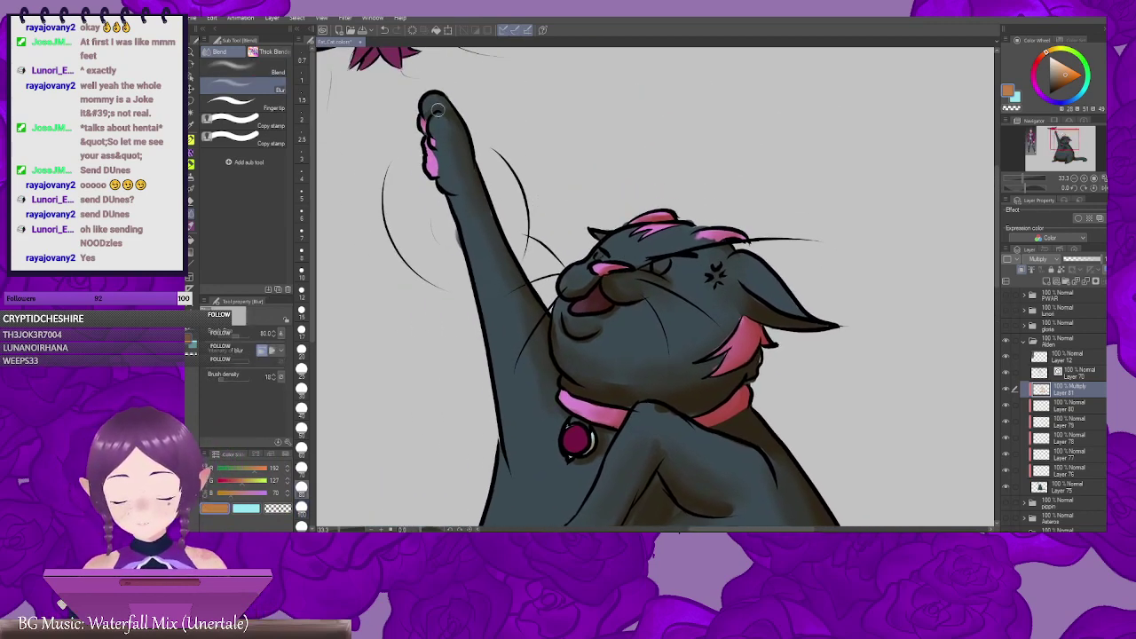
pyautogui.moveTo(719, 361); pyautogui.dragTo(584, 286)
pyautogui.press(']')
pyautogui.press(']')
pyautogui.press(']')
pyautogui.scroll(1, 584, 286)
pyautogui.hscroll(2, 583, 286)
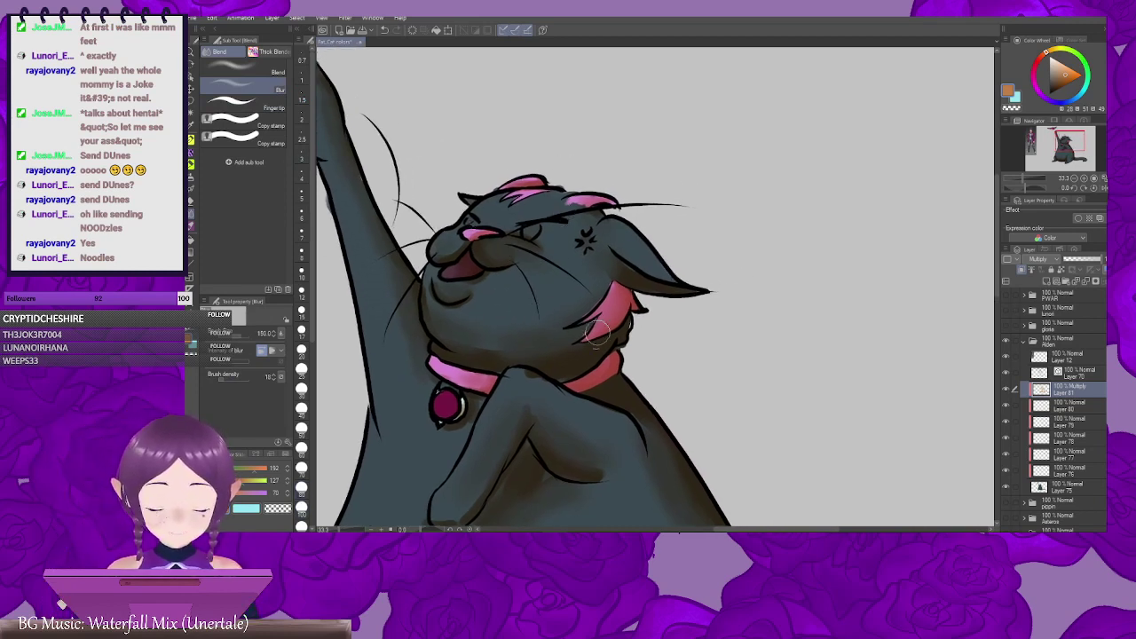
# Step: Blur the shading on the bent foreleg and its shadow across the chest
pyautogui.scroll(-3, 666, 225)
pyautogui.hscroll(-1, 666, 226)
pyautogui.moveTo(666, 226); pyautogui.dragTo(662, 222)
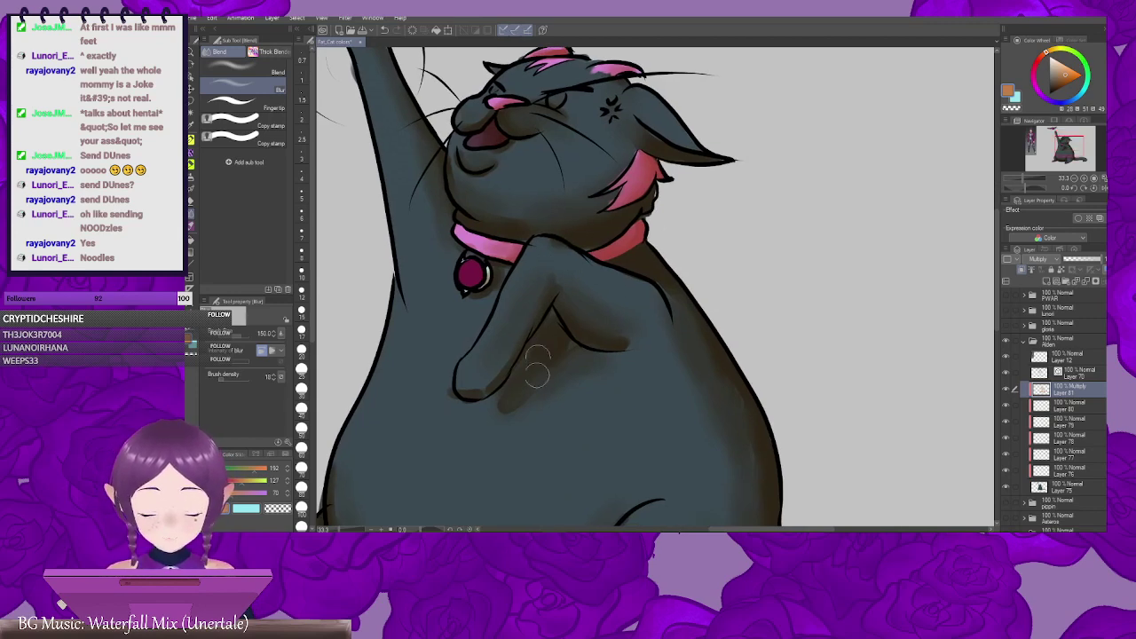
pyautogui.hscroll(2, 494, 405)
pyautogui.scroll(1, 494, 406)
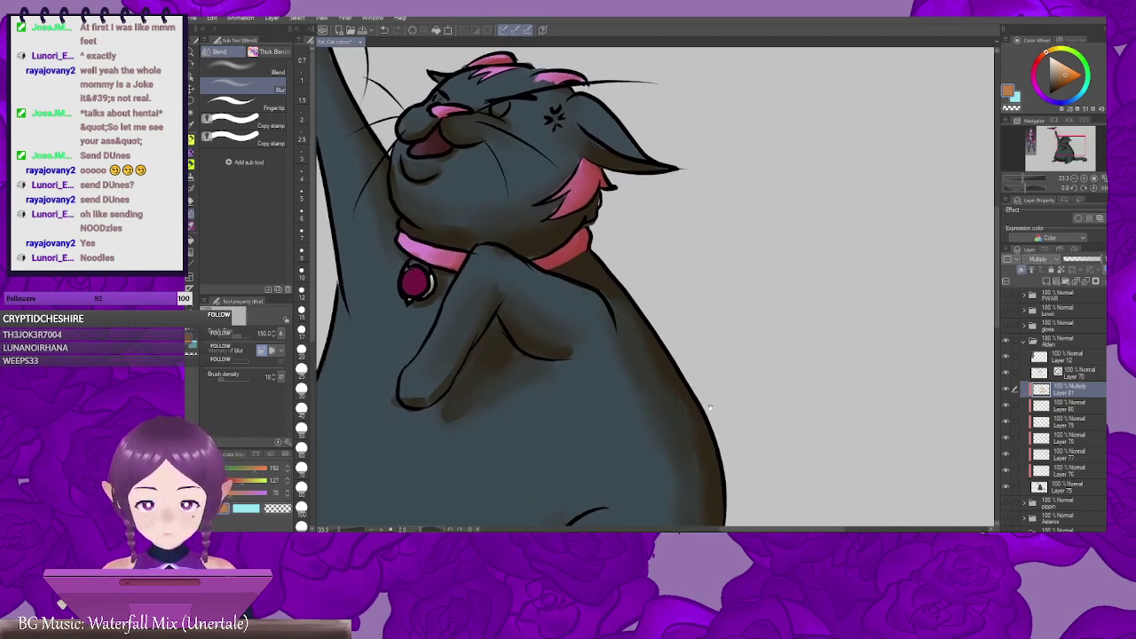
# Step: Blur the shading along the rump and the length of the tail to its curled tip
pyautogui.scroll(-5, 629, 342)
pyautogui.hscroll(2, 629, 343)
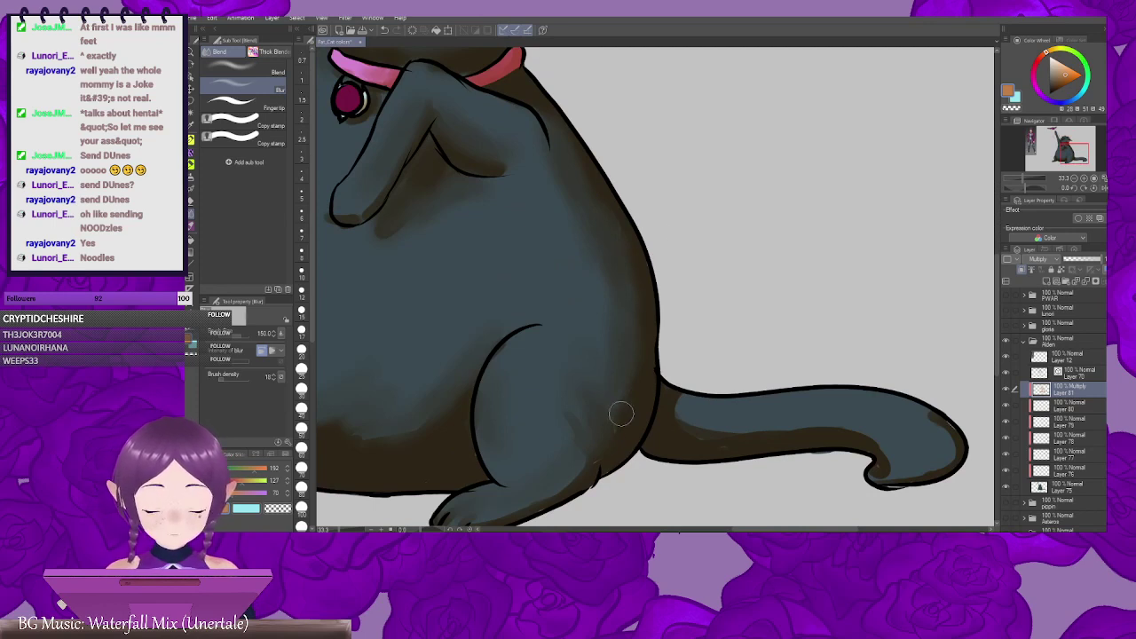
pyautogui.scroll(-3, 588, 414)
pyautogui.hscroll(4, 589, 414)
pyautogui.moveTo(560, 261)
pyautogui.mouseDown()
pyautogui.moveTo(582, 273)
pyautogui.moveTo(561, 276)
pyautogui.moveTo(564, 291)
pyautogui.mouseUp()
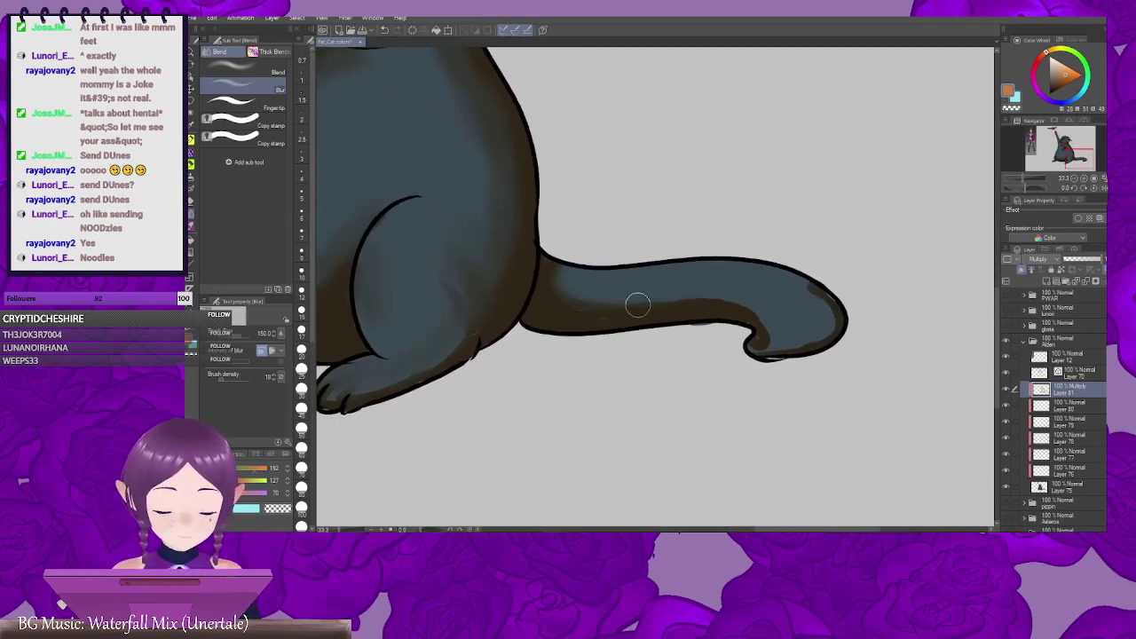
pyautogui.moveTo(776, 347); pyautogui.dragTo(676, 387)
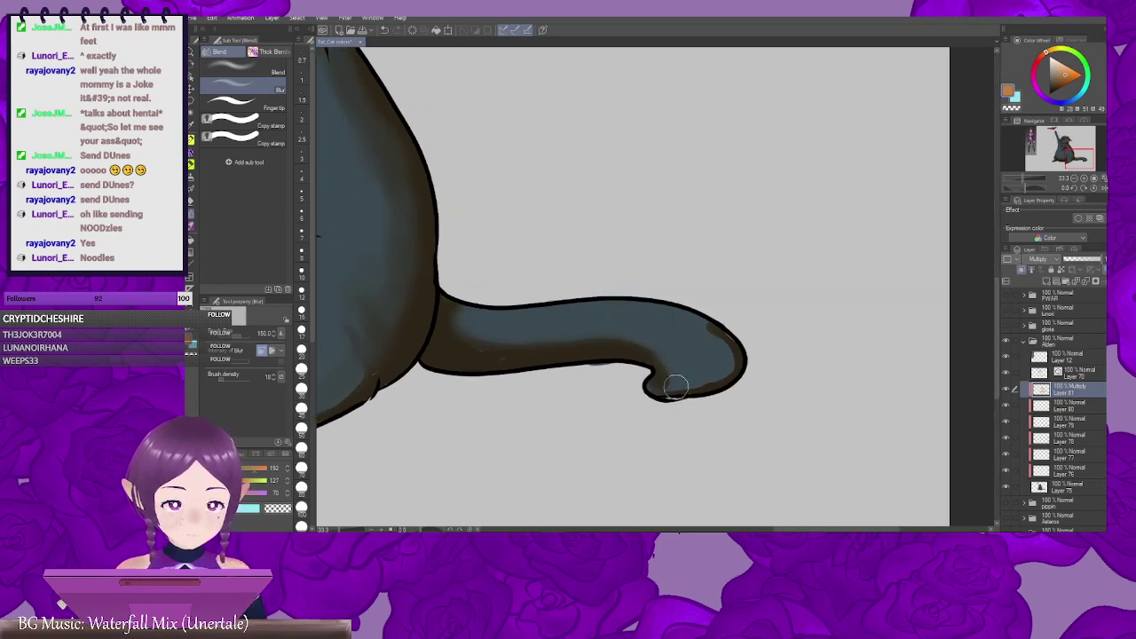
pyautogui.moveTo(731, 362)
pyautogui.mouseDown()
pyautogui.moveTo(736, 354)
pyautogui.moveTo(733, 374)
pyautogui.mouseUp()
# Step: Blur the edge of the shading across the lower belly between the hind legs
pyautogui.moveTo(499, 411); pyautogui.dragTo(865, 351)
pyautogui.scroll(-2, 624, 369)
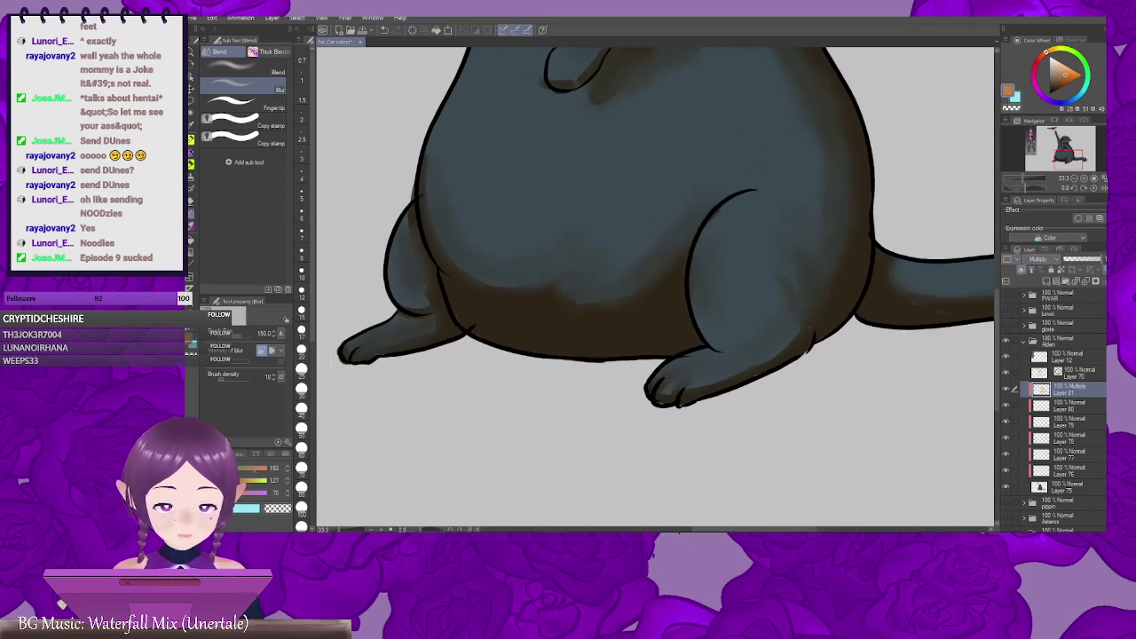
pyautogui.scroll(2, 696, 251)
pyautogui.moveTo(696, 251); pyautogui.dragTo(762, 286)
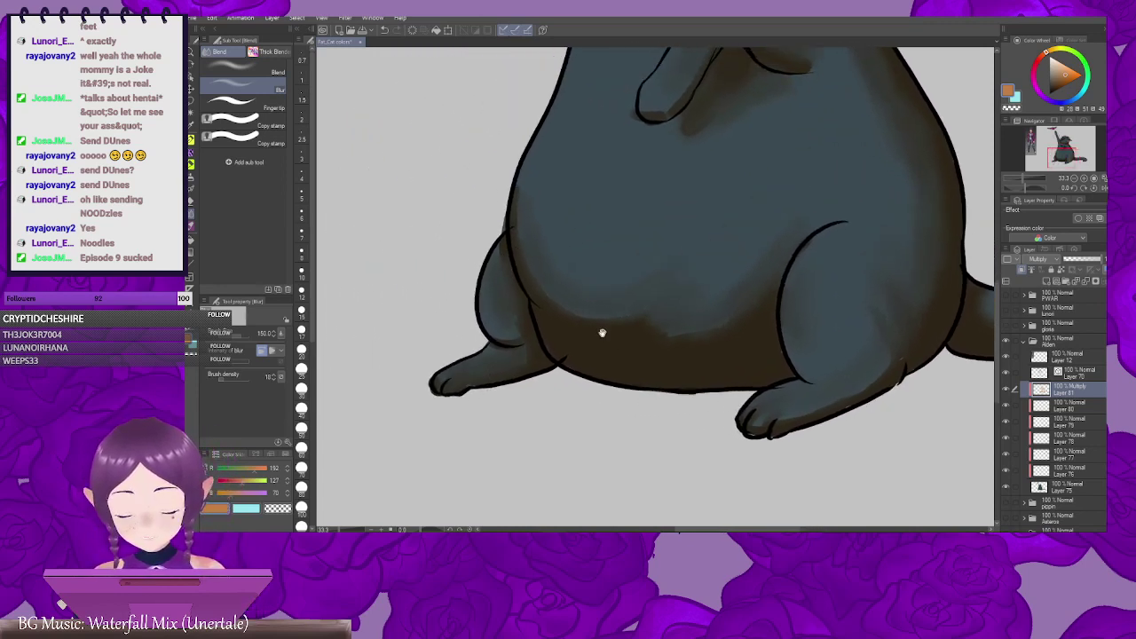
pyautogui.moveTo(601, 332); pyautogui.dragTo(597, 411)
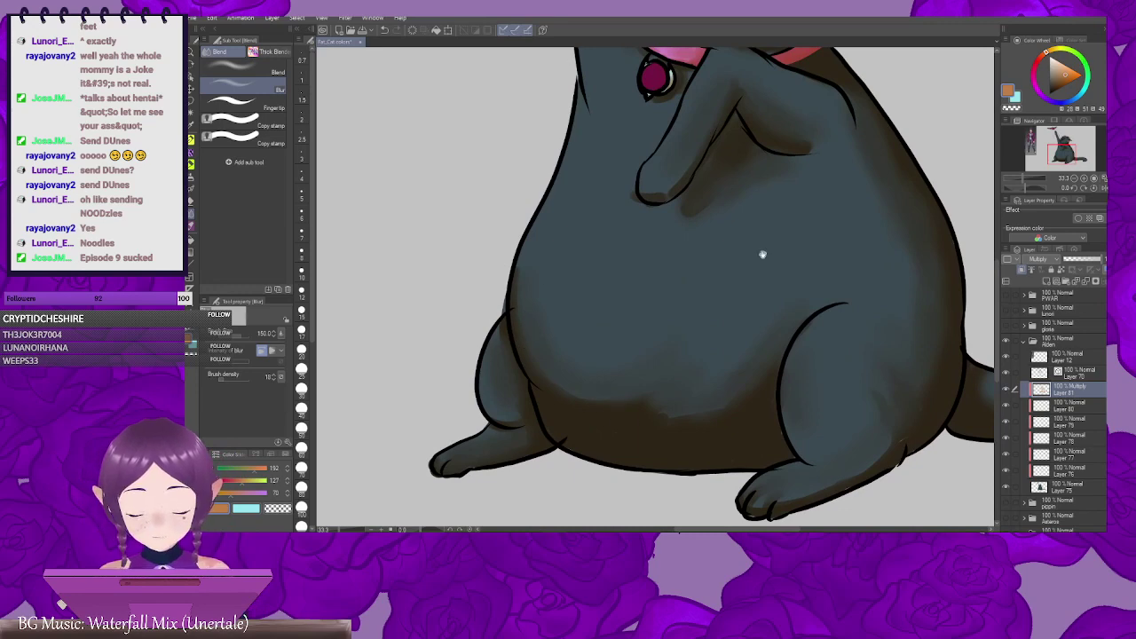
# Step: Smooth the remaining shading edges from the belly up to the chest and head with the Blur tool
pyautogui.moveTo(798, 150); pyautogui.dragTo(645, 382)
pyautogui.moveTo(507, 409)
pyautogui.mouseDown()
pyautogui.moveTo(512, 419)
pyautogui.moveTo(566, 344)
pyautogui.mouseUp()
pyautogui.moveTo(758, 284); pyautogui.dragTo(621, 447)
pyautogui.moveTo(622, 389); pyautogui.dragTo(696, 360)
pyautogui.scroll(-1, 695, 361)
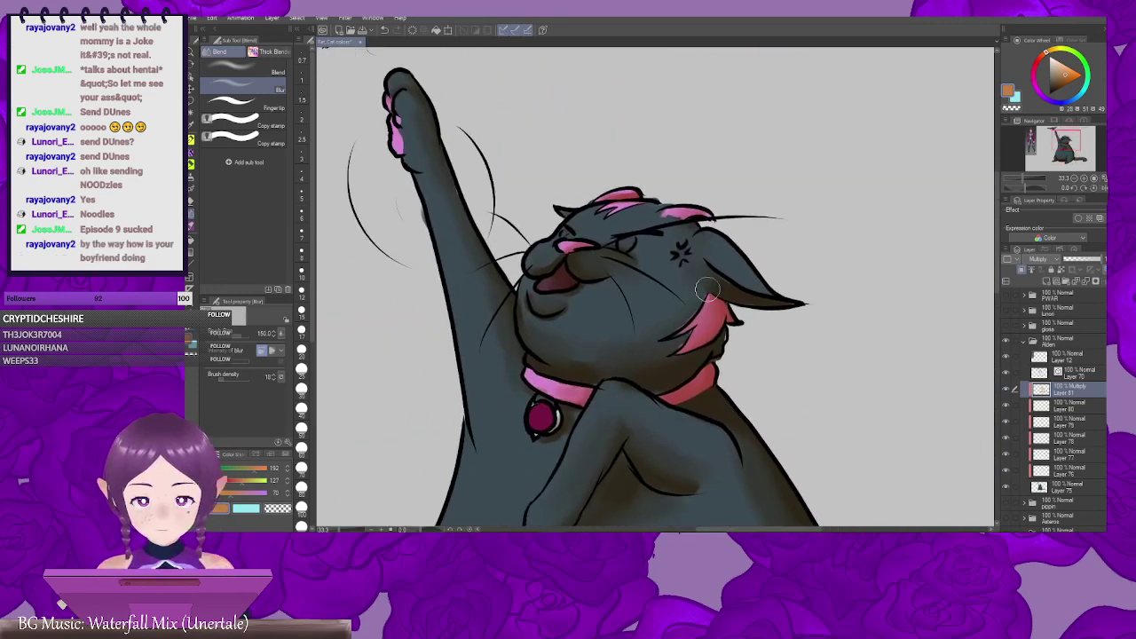
pyautogui.scroll(1, 705, 332)
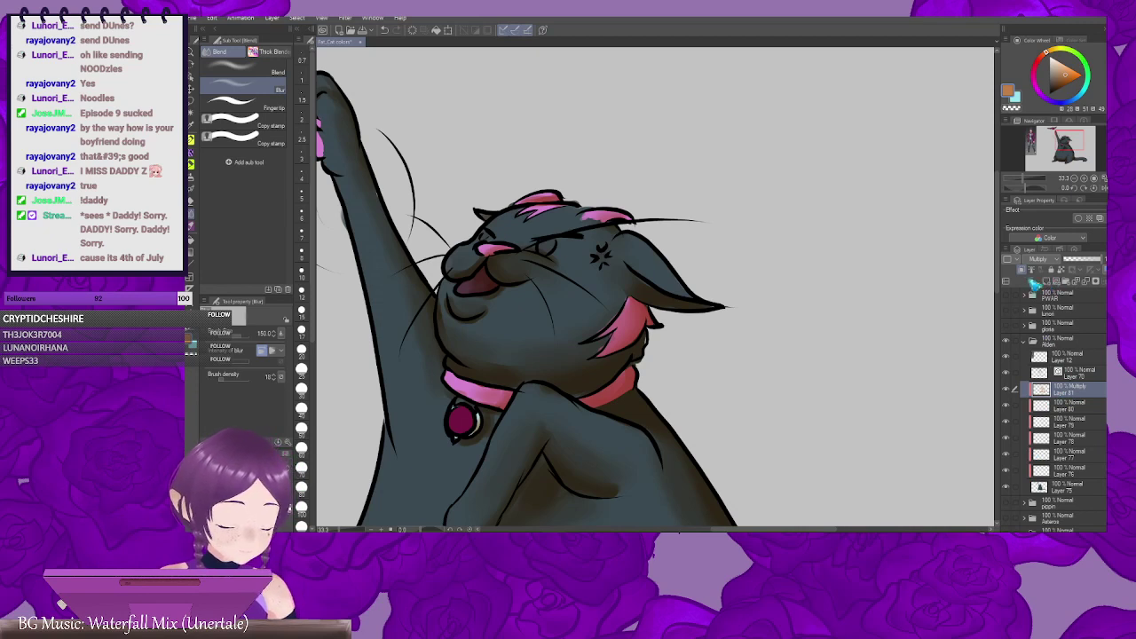
# Step: Add a clipped layer above the Multiply shading layer and choose a light cyan drawing colour
pyautogui.click(1048, 281)
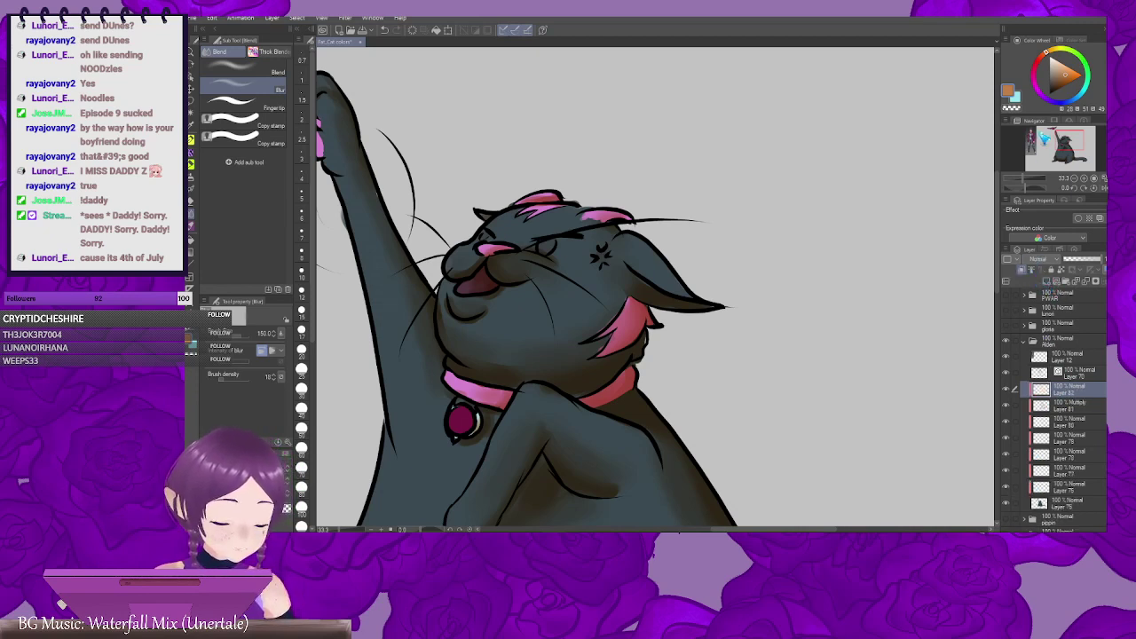
pyautogui.moveTo(1078, 62)
pyautogui.mouseDown()
pyautogui.moveTo(1090, 63)
pyautogui.moveTo(1091, 98)
pyautogui.moveTo(1059, 60)
pyautogui.mouseUp()
pyautogui.click(1058, 65)
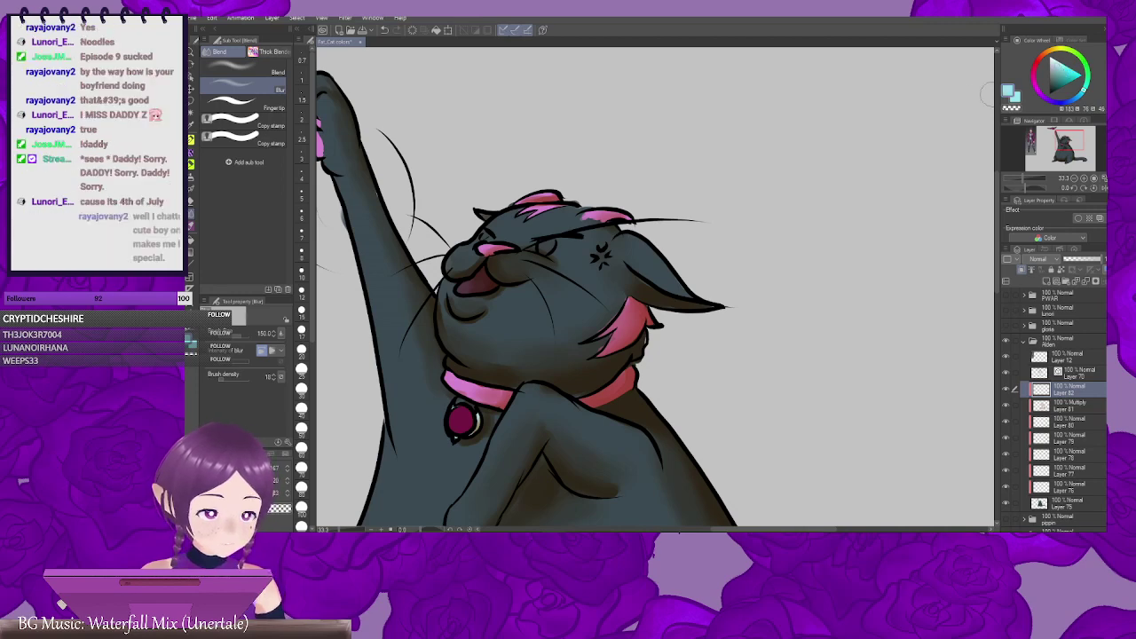
# Step: Paint light cyan highlights along the upper edges of the bird's wings with the colouring brush
pyautogui.moveTo(620, 246); pyautogui.dragTo(717, 282)
pyautogui.moveTo(670, 207); pyautogui.dragTo(756, 364)
pyautogui.moveTo(416, 209); pyautogui.dragTo(561, 210)
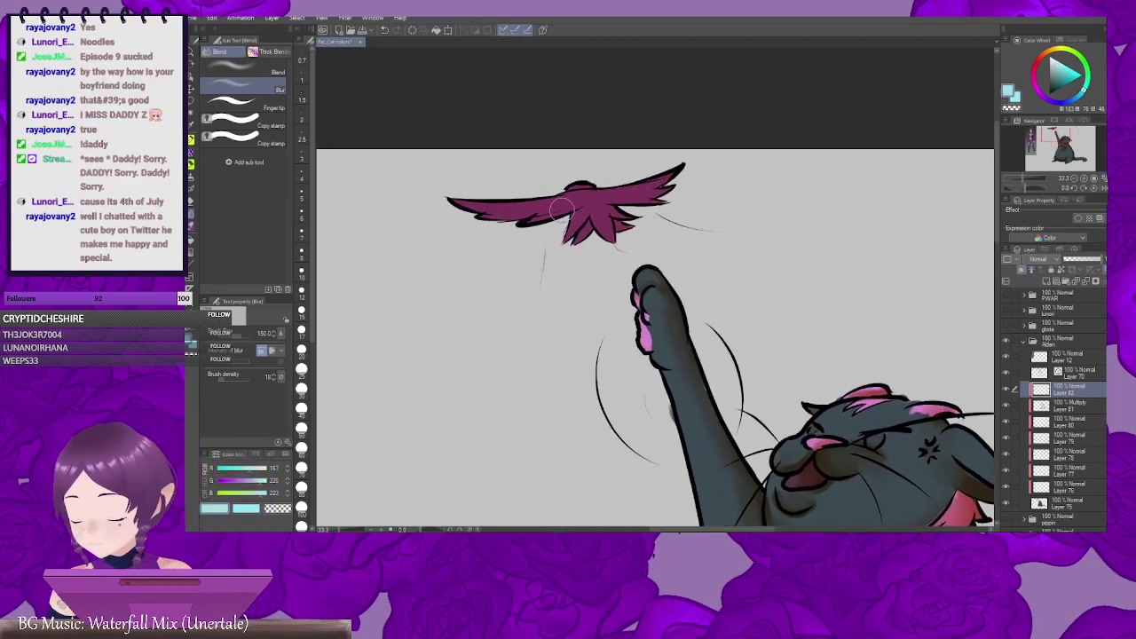
pyautogui.press('b')
pyautogui.moveTo(476, 205); pyautogui.dragTo(575, 194)
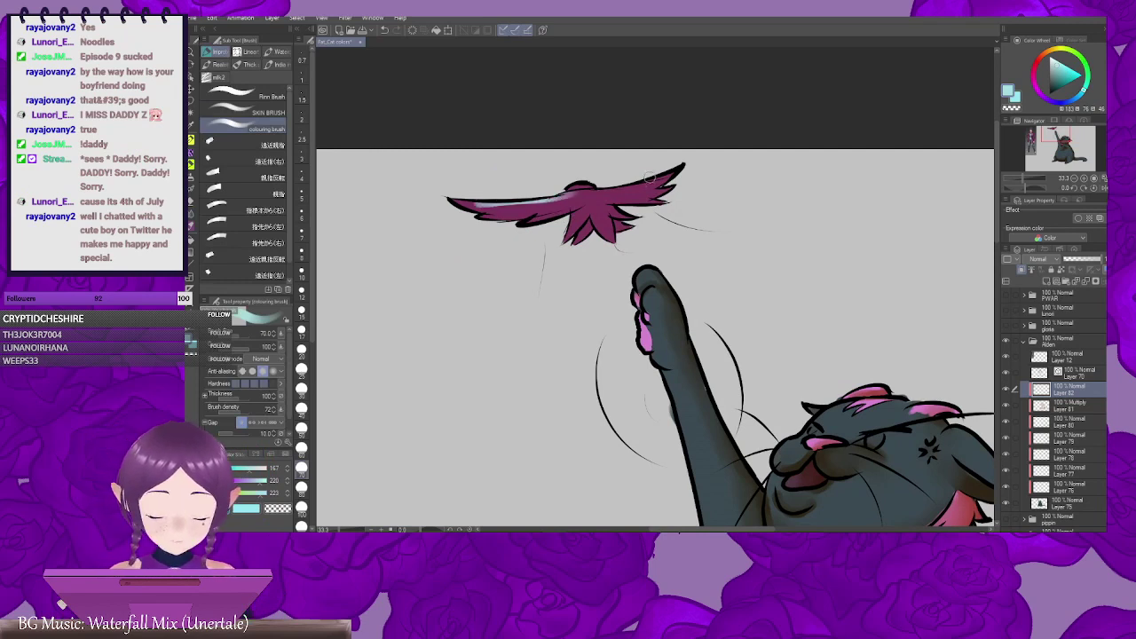
pyautogui.moveTo(651, 178); pyautogui.dragTo(588, 186)
pyautogui.moveTo(681, 208); pyautogui.dragTo(651, 200)
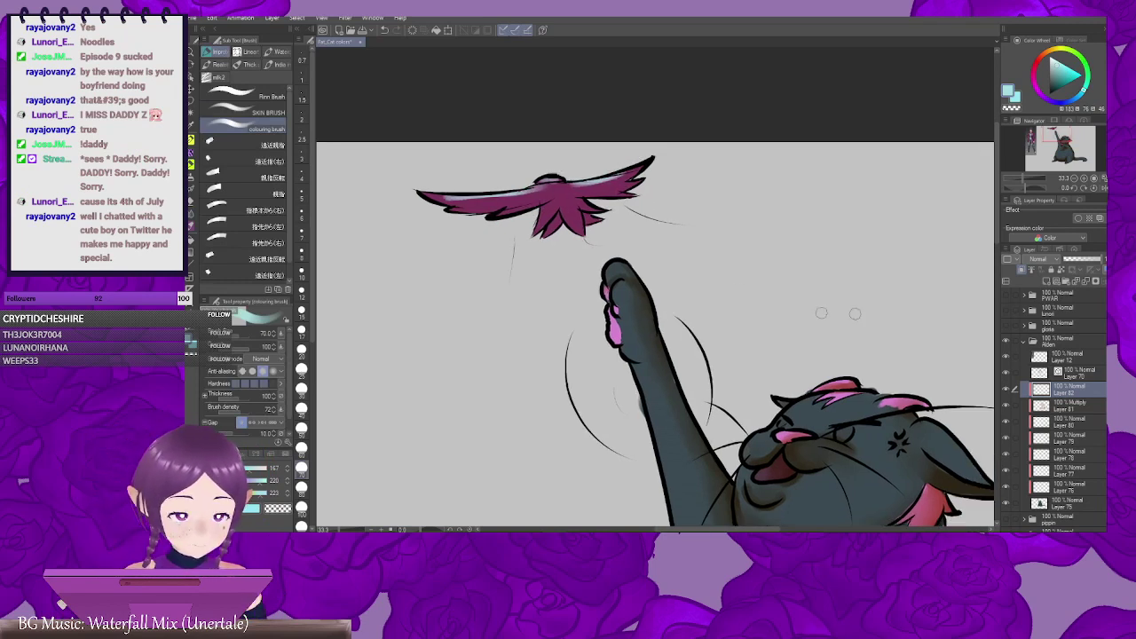
# Step: Set the highlight layer's blending mode to Add and paint highlights on the raised paw's tip, nose, eyes and ear
pyautogui.click(1046, 259)
pyautogui.click(1040, 364)
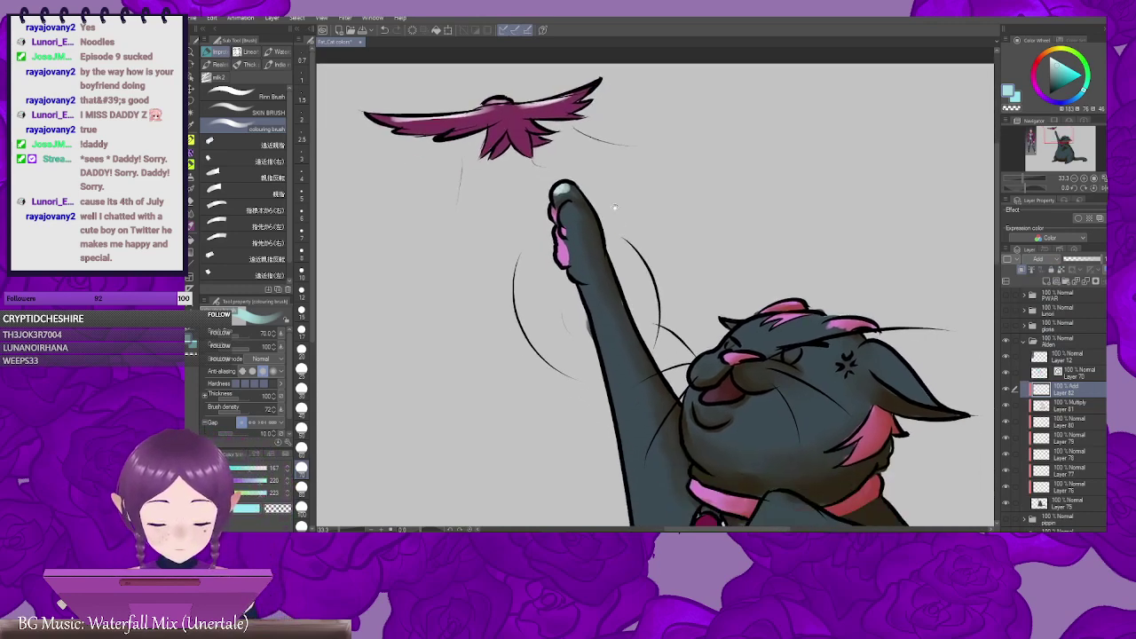
pyautogui.moveTo(615, 207); pyautogui.dragTo(536, 109)
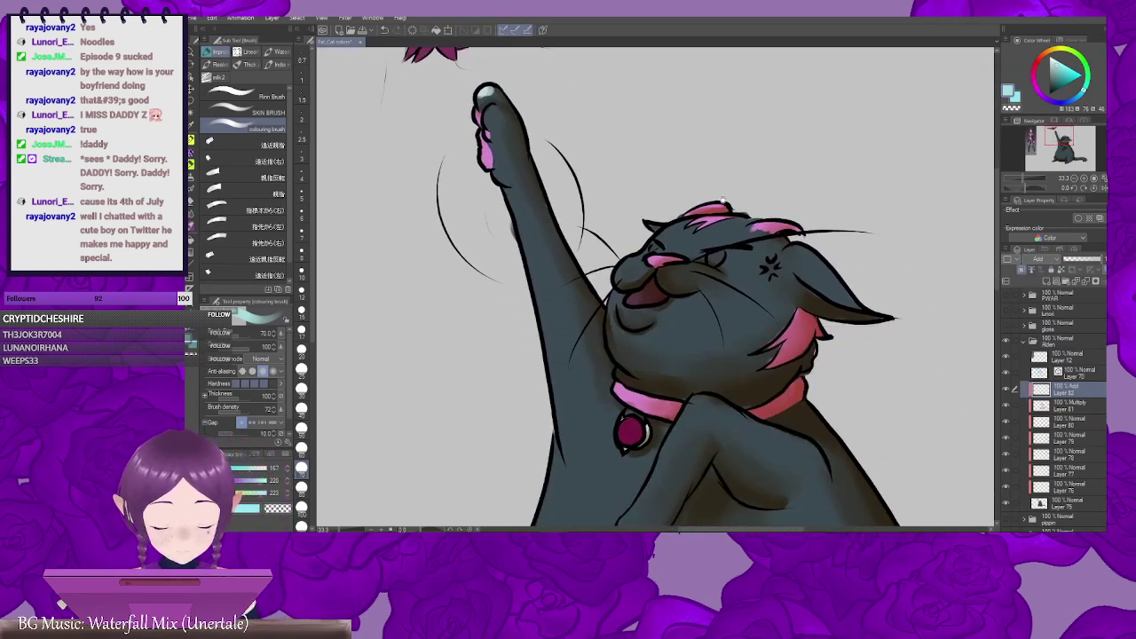
pyautogui.moveTo(646, 259); pyautogui.dragTo(659, 259)
pyautogui.moveTo(708, 254); pyautogui.dragTo(630, 245)
pyautogui.moveTo(817, 264)
pyautogui.mouseDown()
pyautogui.moveTo(714, 232)
pyautogui.moveTo(734, 249)
pyautogui.moveTo(724, 296)
pyautogui.mouseUp()
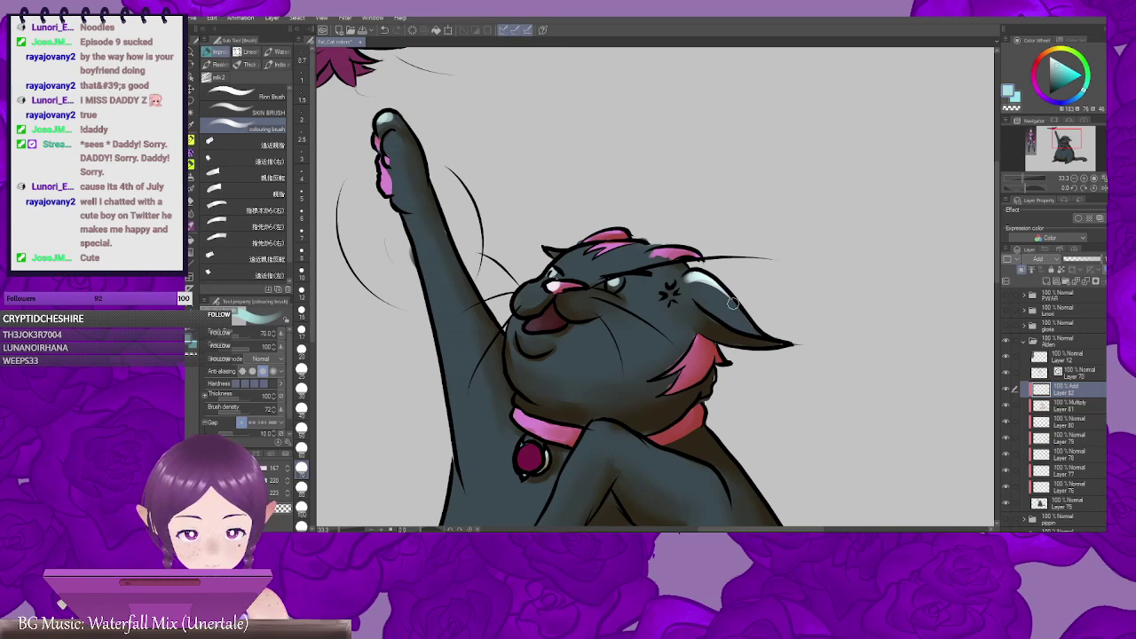
# Step: Paint long highlight strokes along the outer edge of the raised foreleg and a highlight on the front of the collar
pyautogui.moveTo(723, 299); pyautogui.dragTo(793, 253)
pyautogui.moveTo(489, 187); pyautogui.dragTo(516, 311)
pyautogui.moveTo(495, 198); pyautogui.dragTo(518, 351)
pyautogui.moveTo(501, 246); pyautogui.dragTo(522, 350)
pyautogui.moveTo(679, 357); pyautogui.dragTo(658, 257)
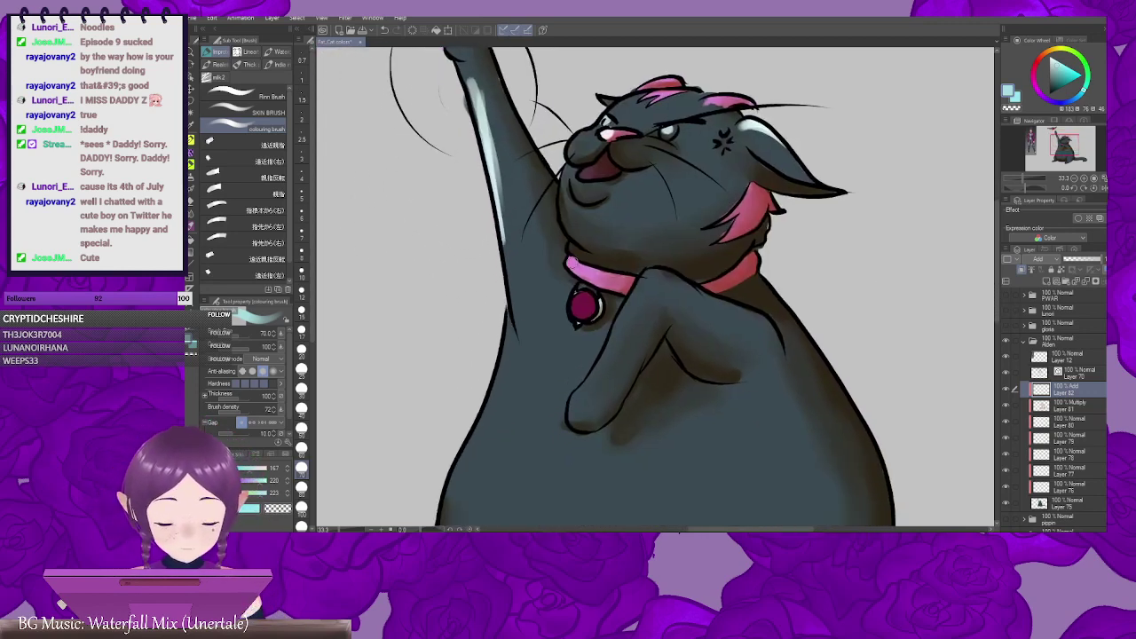
pyautogui.moveTo(573, 263)
pyautogui.mouseDown()
pyautogui.moveTo(606, 271)
pyautogui.moveTo(598, 304)
pyautogui.mouseUp()
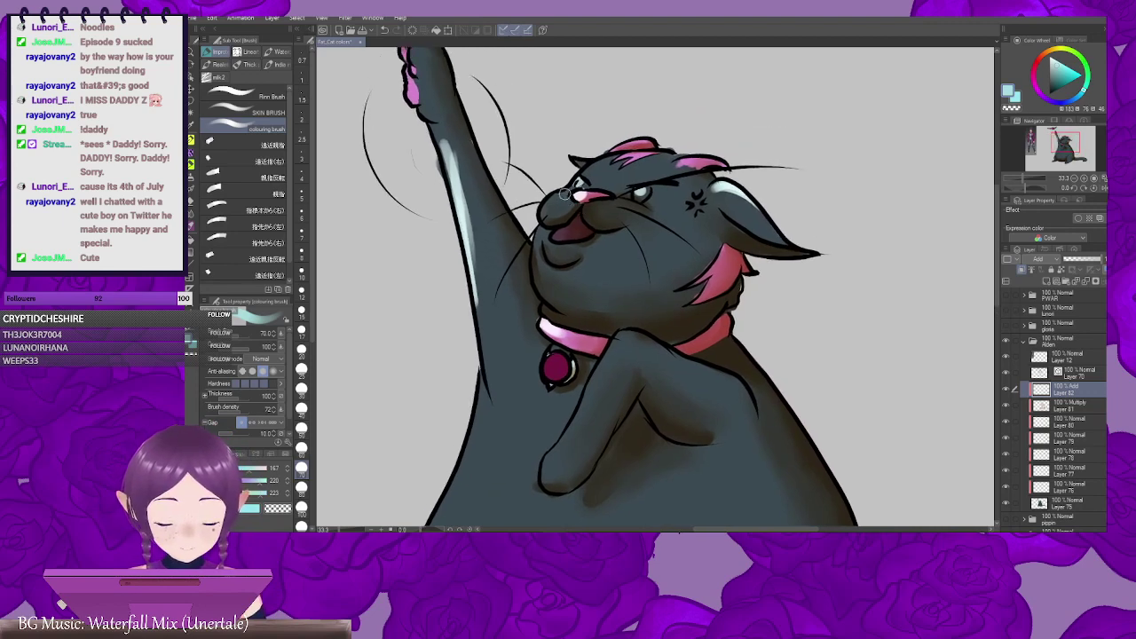
# Step: Add highlights to the muzzle and along the bent foreleg down to its paw
pyautogui.moveTo(565, 194); pyautogui.dragTo(551, 203)
pyautogui.moveTo(739, 240); pyautogui.dragTo(711, 143)
pyautogui.moveTo(595, 241)
pyautogui.mouseDown()
pyautogui.moveTo(551, 326)
pyautogui.moveTo(585, 255)
pyautogui.moveTo(546, 307)
pyautogui.mouseUp()
pyautogui.moveTo(593, 297)
pyautogui.mouseDown()
pyautogui.moveTo(615, 253)
pyautogui.moveTo(677, 194)
pyautogui.mouseUp()
pyautogui.moveTo(617, 300); pyautogui.dragTo(572, 314)
pyautogui.moveTo(554, 234); pyautogui.dragTo(518, 242)
pyautogui.moveTo(475, 193); pyautogui.dragTo(439, 312)
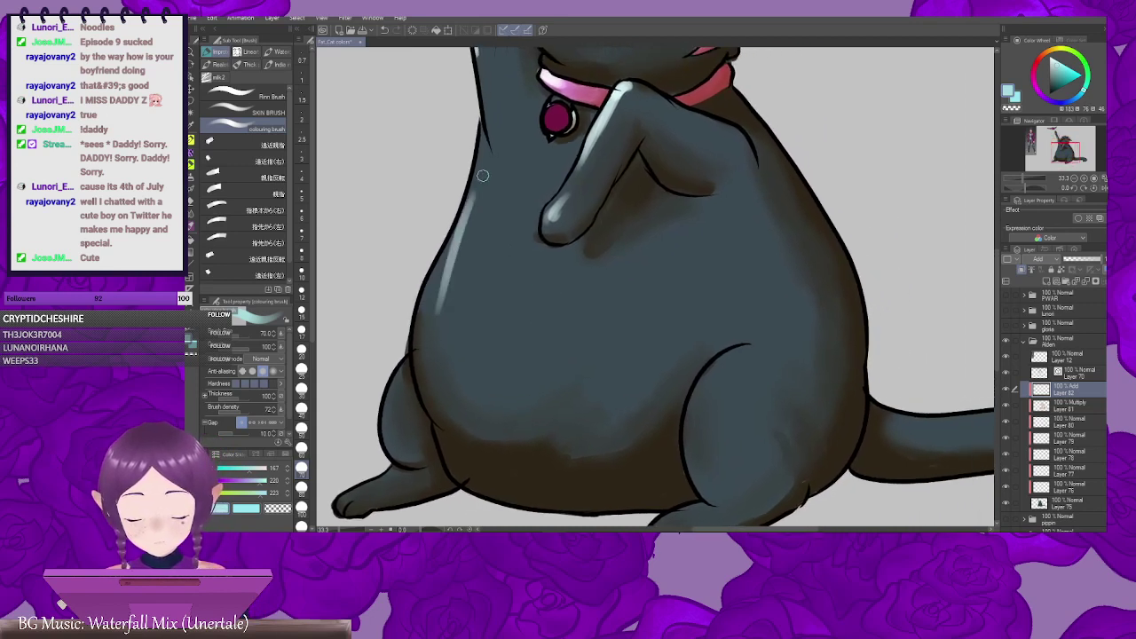
pyautogui.hotkey('ctrl', 'z')
pyautogui.moveTo(518, 255); pyautogui.dragTo(484, 249)
pyautogui.moveTo(449, 147); pyautogui.dragTo(417, 252)
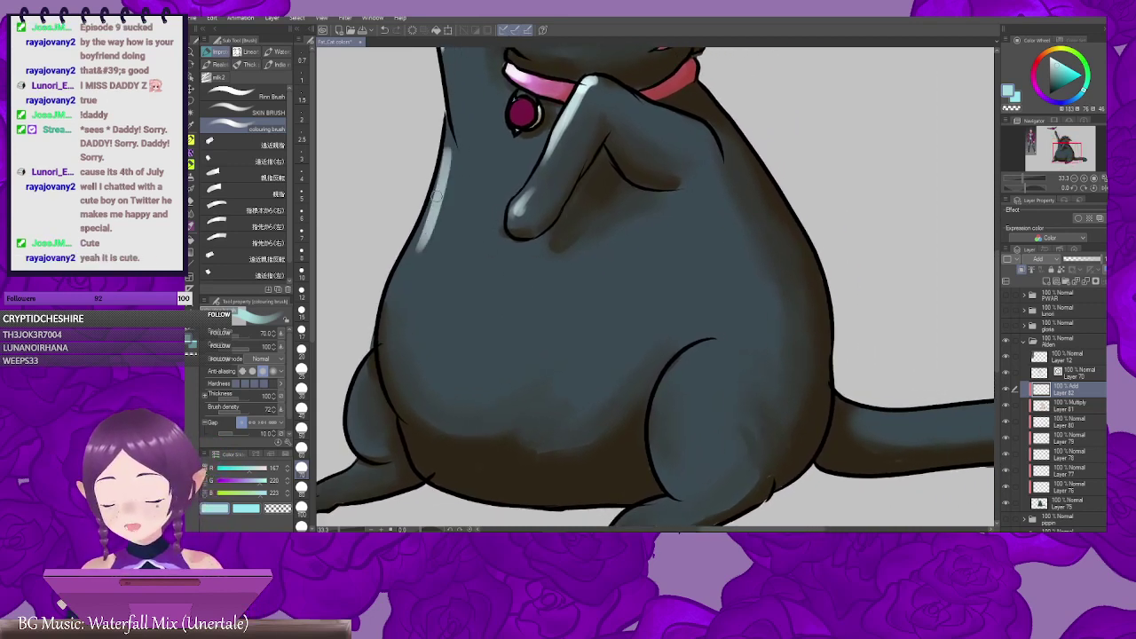
pyautogui.hotkey('ctrl', 'z')
pyautogui.moveTo(465, 198); pyautogui.dragTo(432, 253)
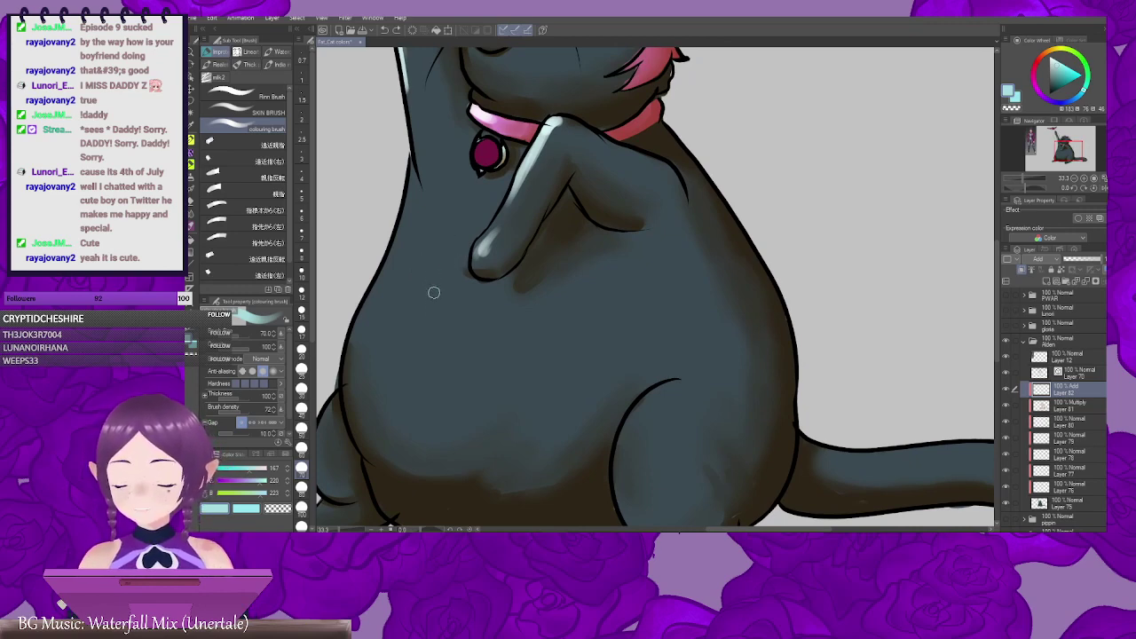
pyautogui.moveTo(431, 314); pyautogui.dragTo(493, 274)
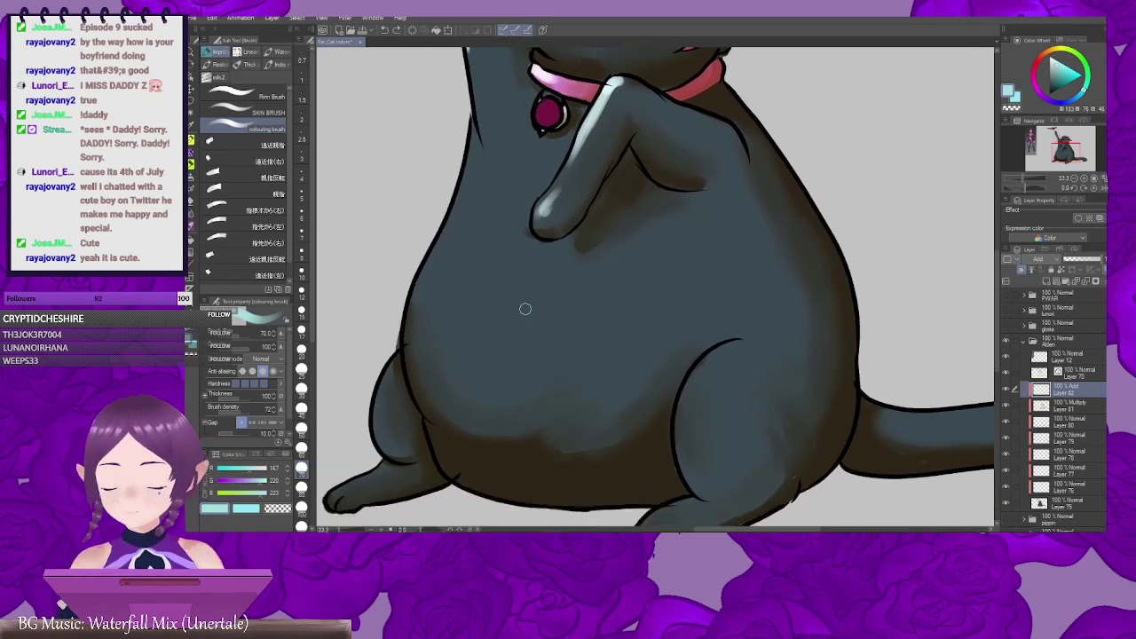
# Step: Paint highlight strokes down the front edge of the torso and a curved highlight across the round belly
pyautogui.moveTo(602, 338); pyautogui.dragTo(671, 333)
pyautogui.moveTo(589, 309); pyautogui.dragTo(570, 321)
pyautogui.moveTo(518, 180); pyautogui.dragTo(482, 261)
pyautogui.moveTo(512, 194); pyautogui.dragTo(478, 292)
pyautogui.moveTo(512, 222); pyautogui.dragTo(478, 303)
pyautogui.moveTo(559, 306); pyautogui.dragTo(506, 299)
pyautogui.moveTo(457, 266)
pyautogui.mouseDown()
pyautogui.moveTo(522, 369)
pyautogui.moveTo(498, 355)
pyautogui.moveTo(522, 352)
pyautogui.mouseUp()
pyautogui.moveTo(455, 314)
pyautogui.mouseDown()
pyautogui.moveTo(523, 351)
pyautogui.moveTo(641, 289)
pyautogui.moveTo(639, 277)
pyautogui.mouseUp()
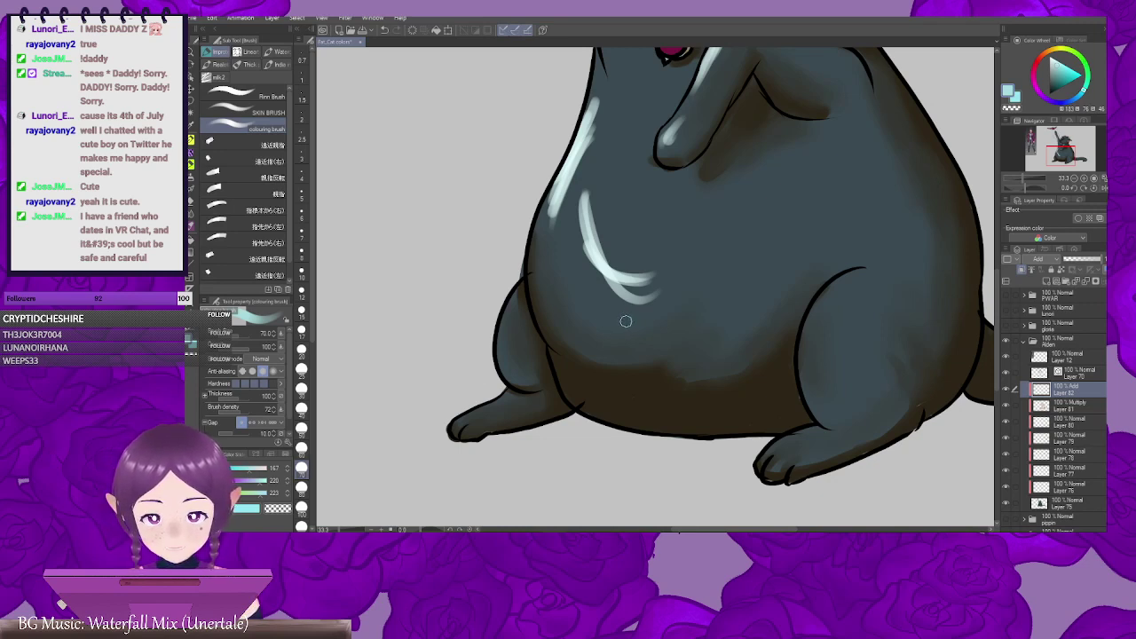
# Step: Paint highlights on the edge of the far hind leg and on the bend near the tail's tip
pyautogui.moveTo(654, 317); pyautogui.dragTo(628, 297)
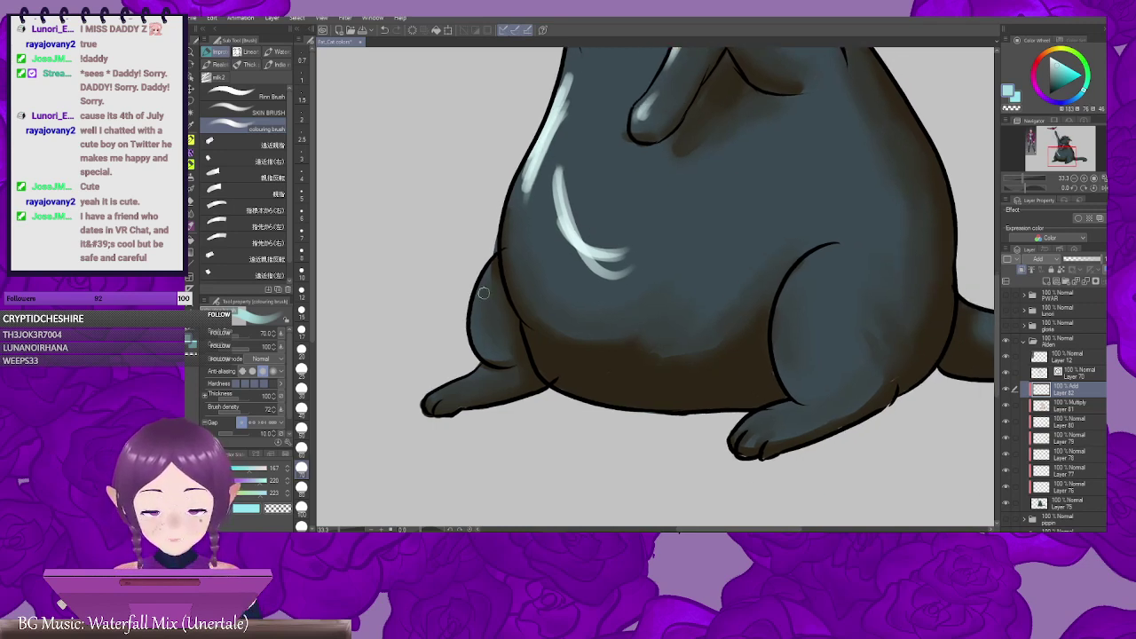
pyautogui.moveTo(483, 287); pyautogui.dragTo(482, 340)
pyautogui.moveTo(490, 341); pyautogui.dragTo(522, 296)
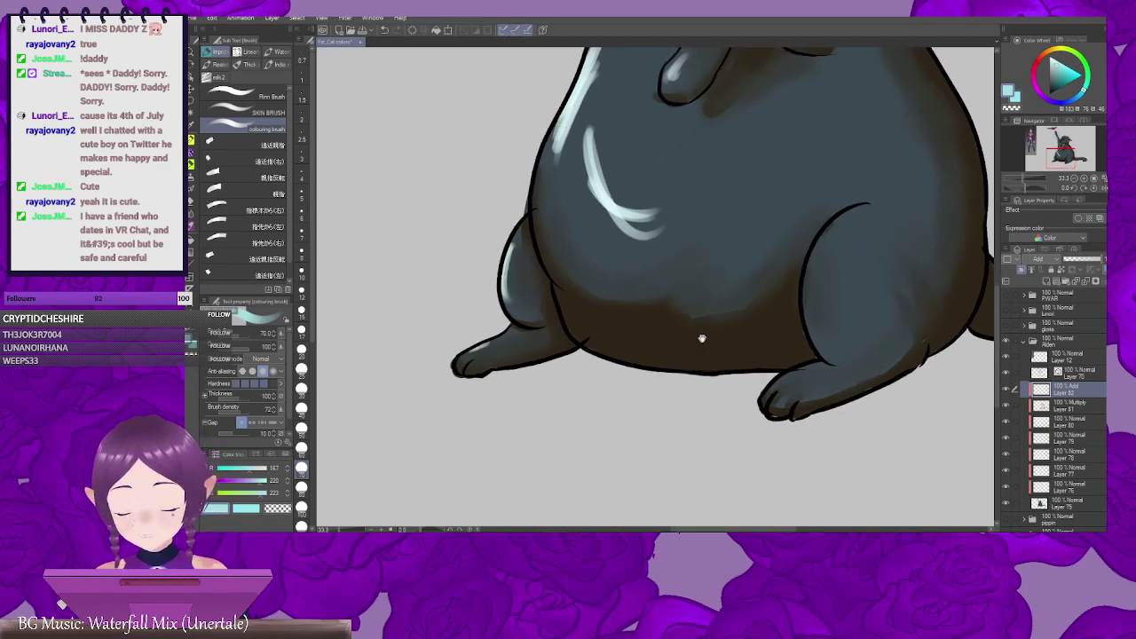
pyautogui.moveTo(701, 338); pyautogui.dragTo(413, 342)
pyautogui.moveTo(526, 309)
pyautogui.mouseDown()
pyautogui.moveTo(562, 226)
pyautogui.moveTo(474, 350)
pyautogui.moveTo(443, 254)
pyautogui.moveTo(411, 212)
pyautogui.mouseUp()
pyautogui.hotkey('ctrl', 'z')
pyautogui.moveTo(680, 290); pyautogui.dragTo(741, 307)
pyautogui.moveTo(684, 297)
pyautogui.mouseDown()
pyautogui.moveTo(742, 305)
pyautogui.moveTo(741, 315)
pyautogui.moveTo(714, 298)
pyautogui.moveTo(742, 325)
pyautogui.mouseUp()
# Step: Soften the highlight along the front edge of the torso with the Blend sub tool
pyautogui.moveTo(423, 84)
pyautogui.mouseDown()
pyautogui.moveTo(619, 246)
pyautogui.moveTo(753, 337)
pyautogui.mouseUp()
pyautogui.moveTo(669, 275); pyautogui.dragTo(629, 433)
pyautogui.moveTo(598, 262); pyautogui.dragTo(545, 265)
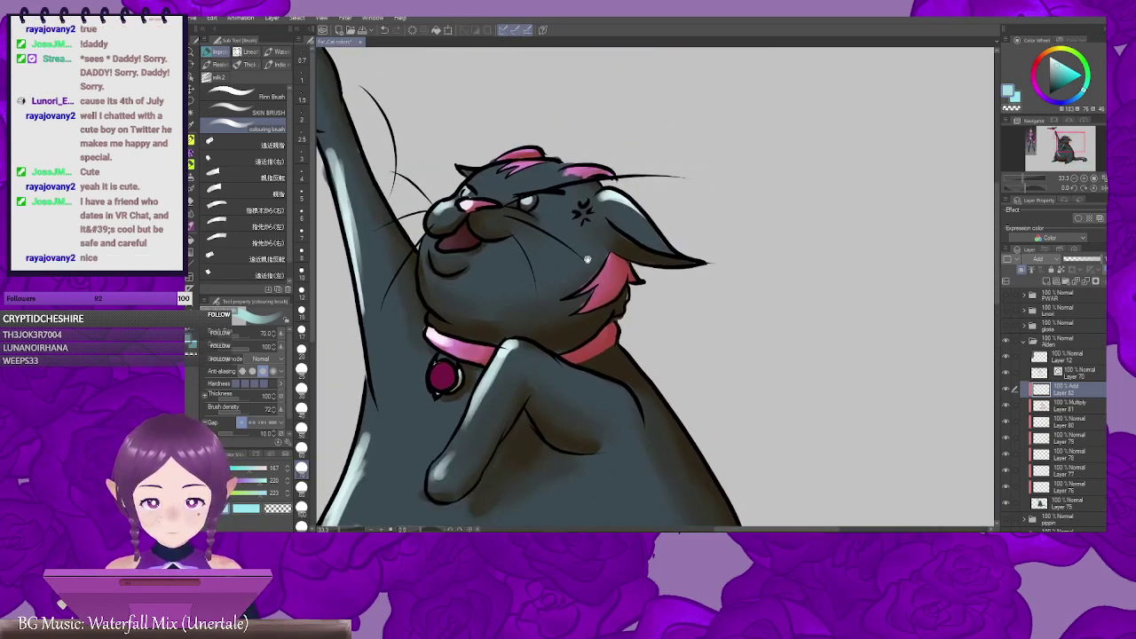
pyautogui.moveTo(522, 329); pyautogui.dragTo(637, 239)
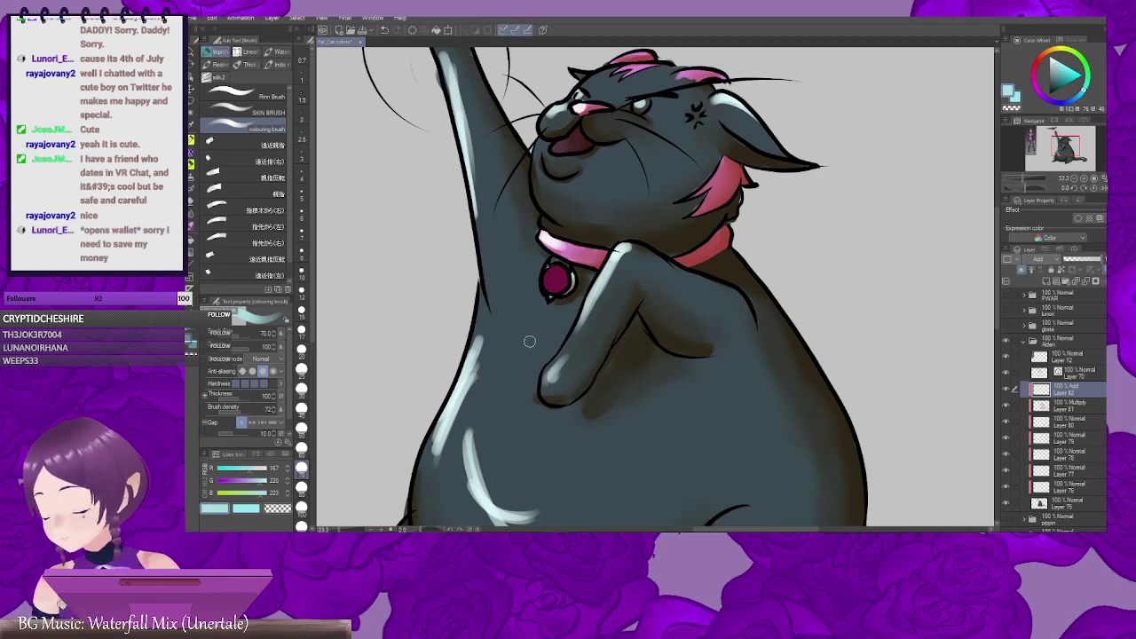
pyautogui.press('j')
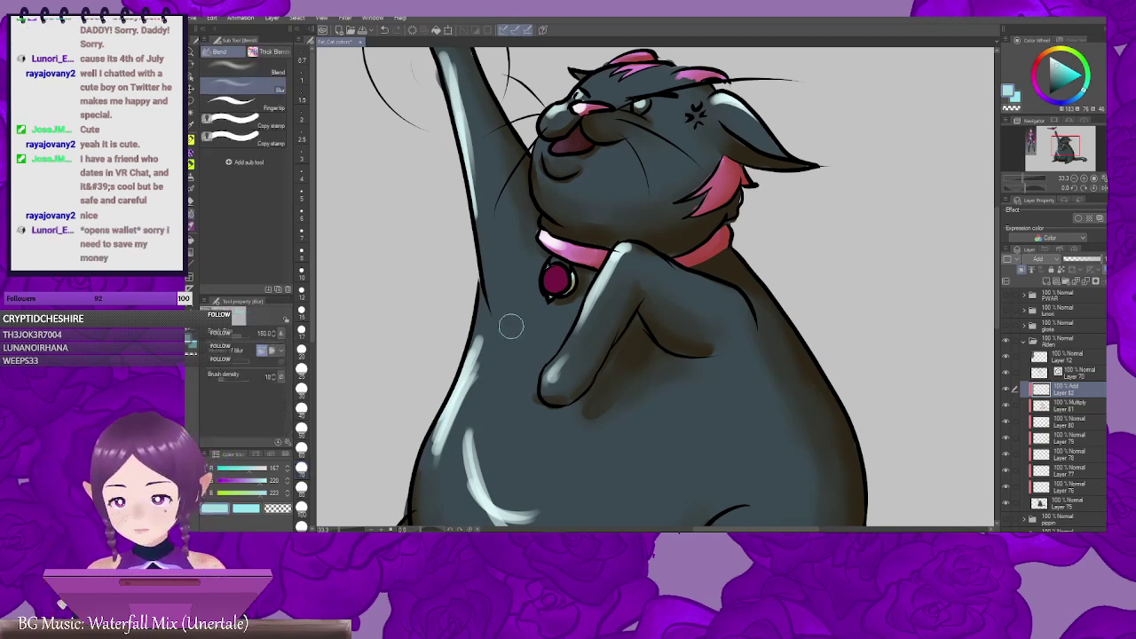
pyautogui.click(251, 71)
pyautogui.moveTo(519, 315); pyautogui.dragTo(486, 262)
pyautogui.moveTo(463, 330)
pyautogui.mouseDown()
pyautogui.moveTo(450, 264)
pyautogui.moveTo(448, 326)
pyautogui.moveTo(409, 403)
pyautogui.mouseUp()
pyautogui.moveTo(506, 352); pyautogui.dragTo(484, 303)
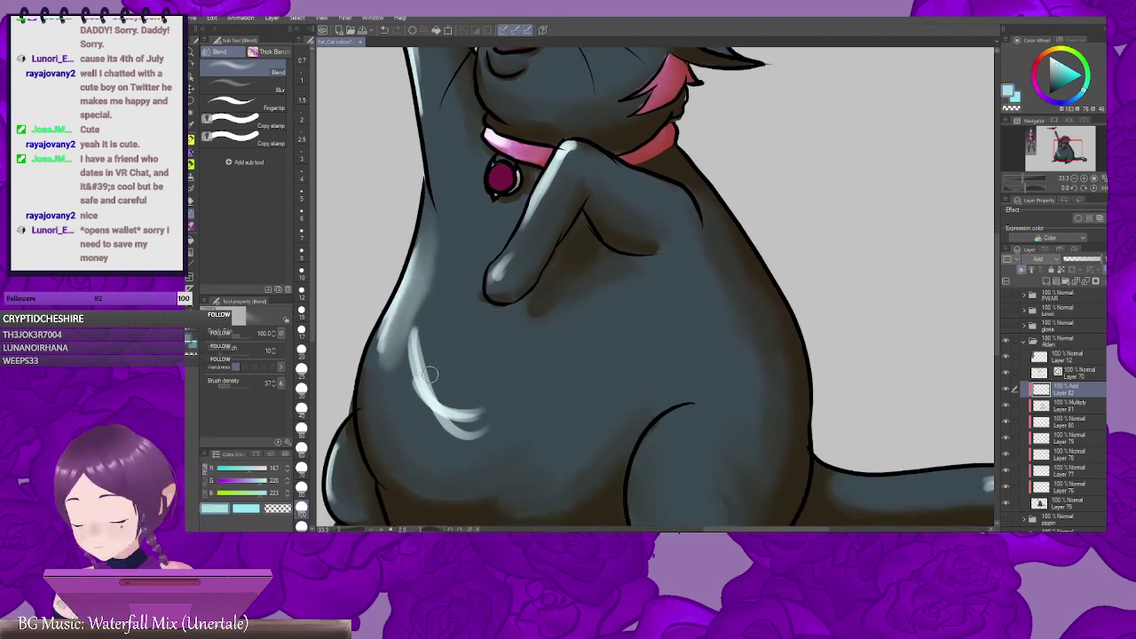
# Step: Enlarge the Blend brush to 200 and blend the curved belly highlight into the fur
pyautogui.press(']')
pyautogui.press(']')
pyautogui.press(']')
pyautogui.press(']')
pyautogui.moveTo(425, 348)
pyautogui.mouseDown()
pyautogui.moveTo(428, 396)
pyautogui.moveTo(414, 325)
pyautogui.moveTo(453, 417)
pyautogui.moveTo(462, 383)
pyautogui.moveTo(436, 294)
pyautogui.moveTo(470, 427)
pyautogui.moveTo(518, 385)
pyautogui.moveTo(522, 364)
pyautogui.mouseUp()
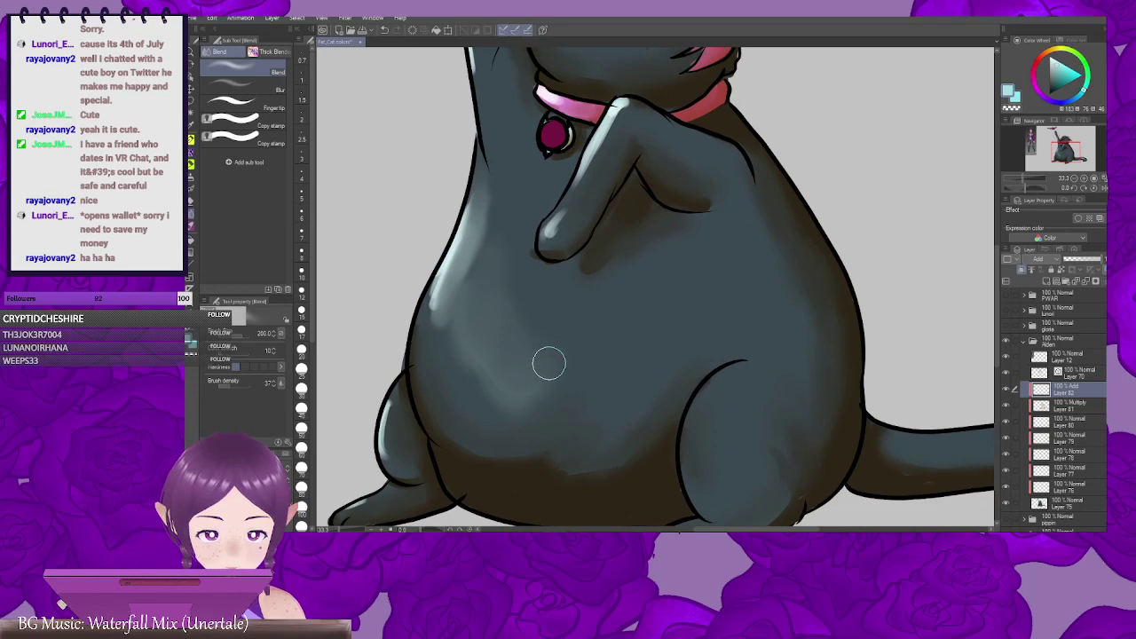
# Step: Blend the highlight along the bent foreleg using a smaller Blend brush
pyautogui.moveTo(567, 345); pyautogui.dragTo(533, 338)
pyautogui.moveTo(539, 298); pyautogui.dragTo(504, 368)
pyautogui.moveTo(560, 184); pyautogui.dragTo(535, 234)
pyautogui.hotkey('ctrl', 'z')
pyautogui.press('[')
pyautogui.press('[')
pyautogui.press('[')
pyautogui.press('[')
pyautogui.press('[')
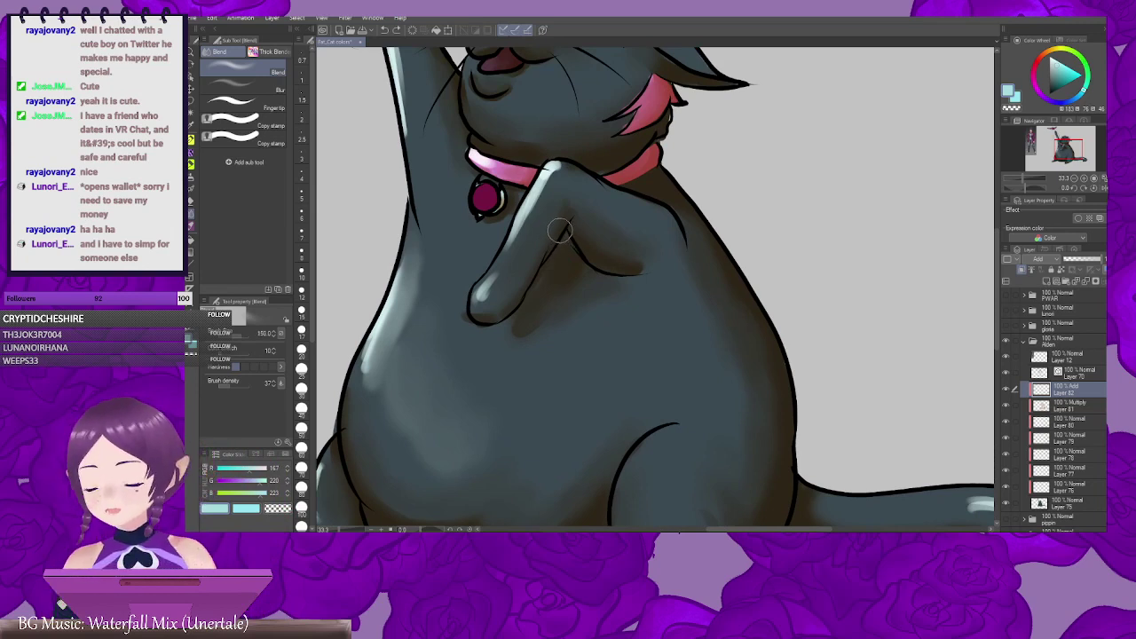
pyautogui.moveTo(561, 169)
pyautogui.mouseDown()
pyautogui.moveTo(520, 233)
pyautogui.moveTo(548, 186)
pyautogui.moveTo(563, 213)
pyautogui.moveTo(523, 274)
pyautogui.mouseUp()
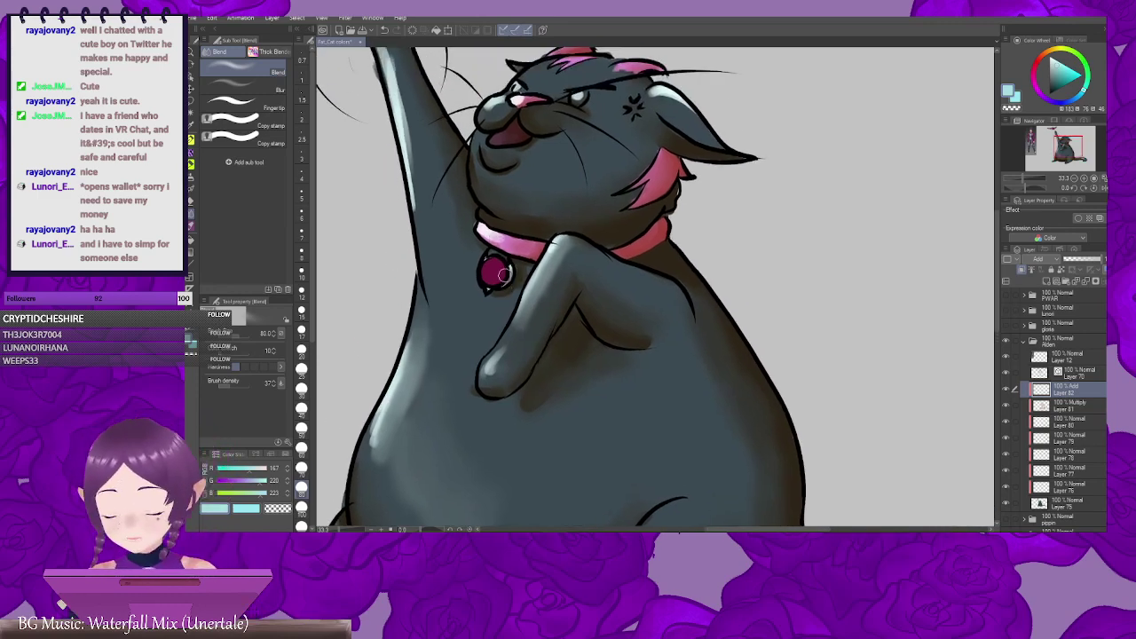
# Step: Paint a highlight on the collar's round pendant and soften it with the Blend sub tool
pyautogui.press('b')
pyautogui.moveTo(510, 270); pyautogui.dragTo(506, 280)
pyautogui.moveTo(516, 284); pyautogui.dragTo(441, 327)
pyautogui.hotkey('ctrl', 'z')
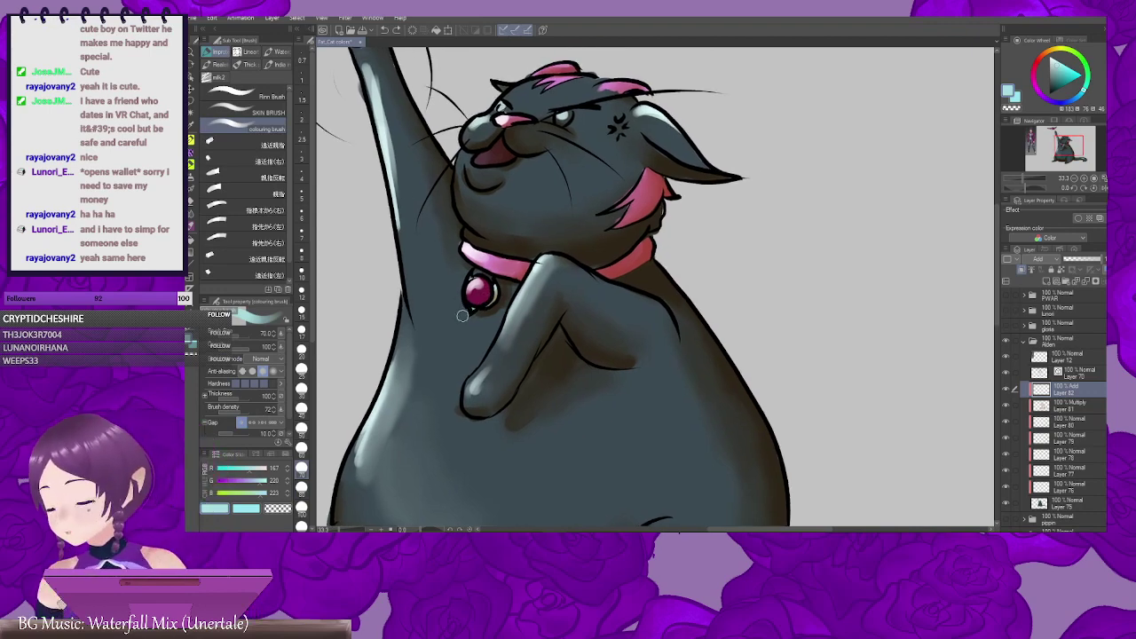
pyautogui.press('j')
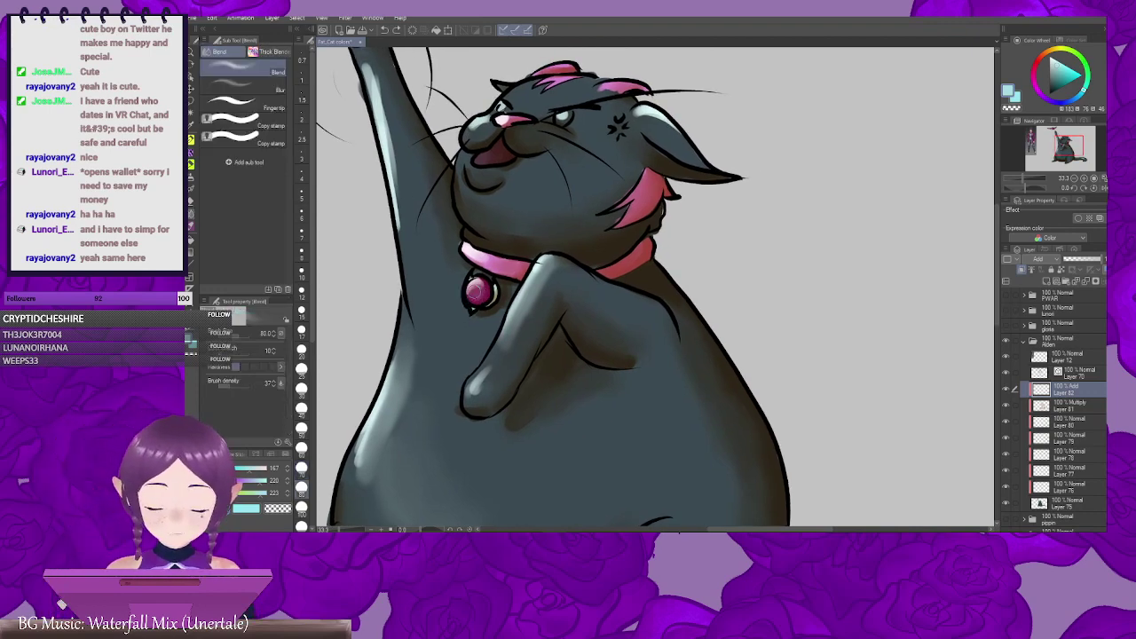
pyautogui.moveTo(477, 293); pyautogui.dragTo(462, 320)
# Step: Enlarge the Blend brush to 250 and blend the highlights along the raised foreleg and on its paw
pyautogui.moveTo(357, 97); pyautogui.dragTo(385, 141)
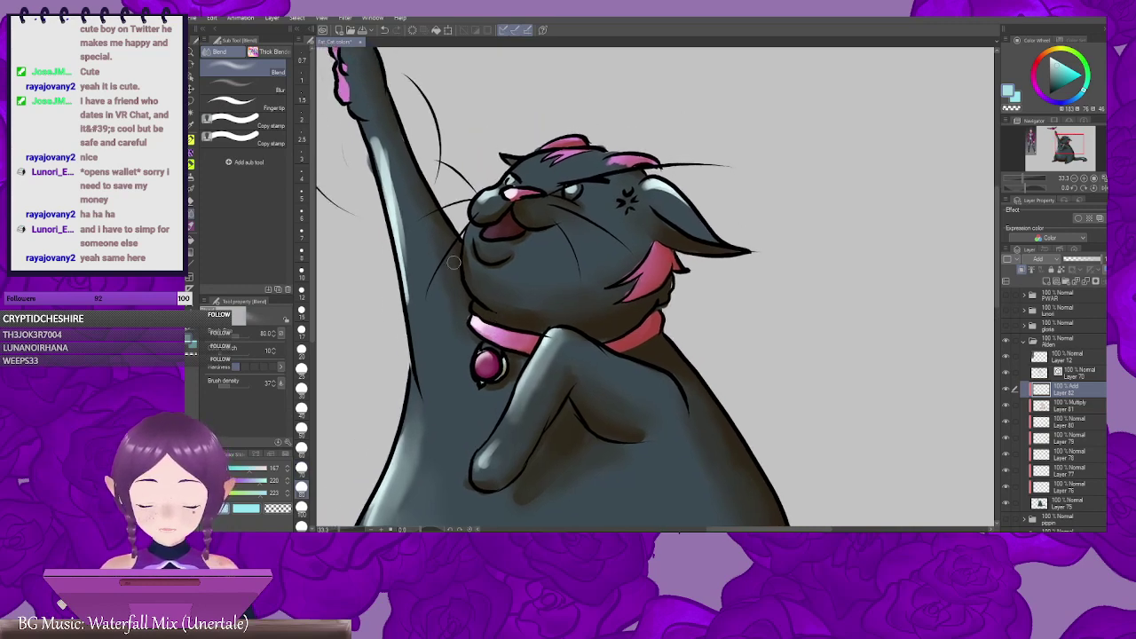
pyautogui.press(']')
pyautogui.press(']')
pyautogui.press(']')
pyautogui.press(']')
pyautogui.press(']')
pyautogui.press(']')
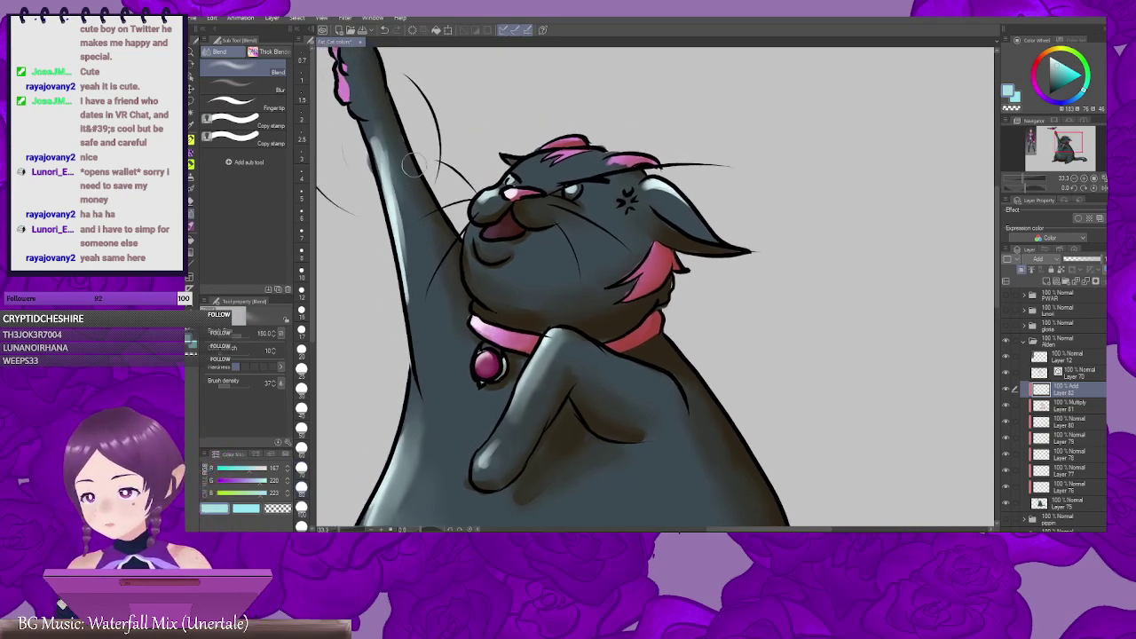
pyautogui.moveTo(390, 127)
pyautogui.mouseDown()
pyautogui.moveTo(399, 158)
pyautogui.moveTo(397, 130)
pyautogui.moveTo(634, 343)
pyautogui.mouseUp()
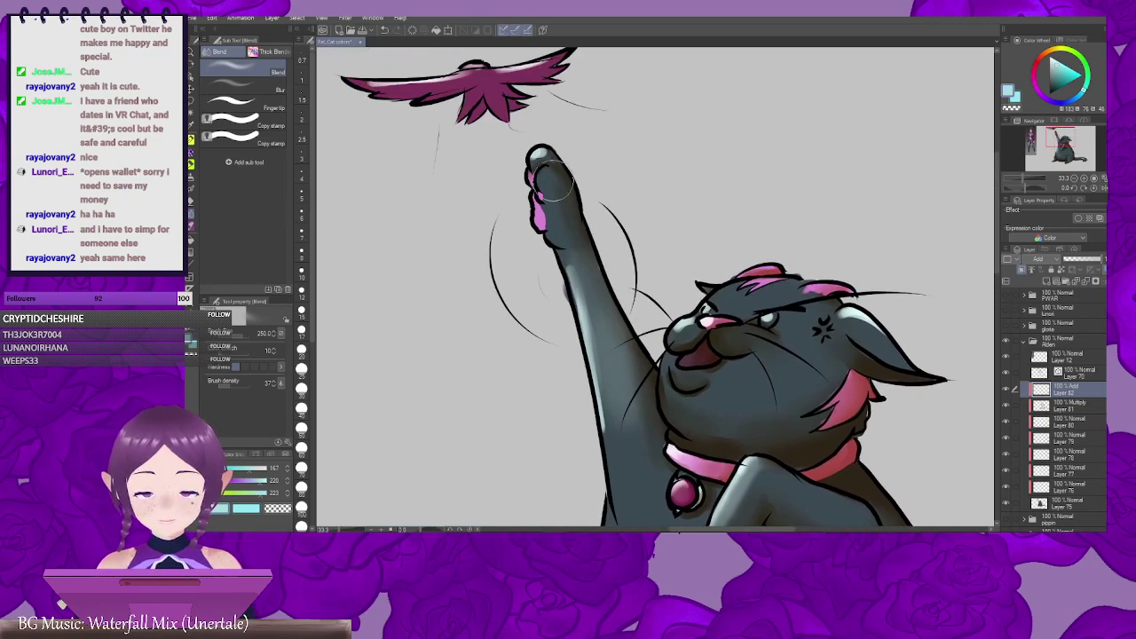
pyautogui.moveTo(553, 180); pyautogui.dragTo(548, 172)
pyautogui.moveTo(660, 230); pyautogui.dragTo(518, 172)
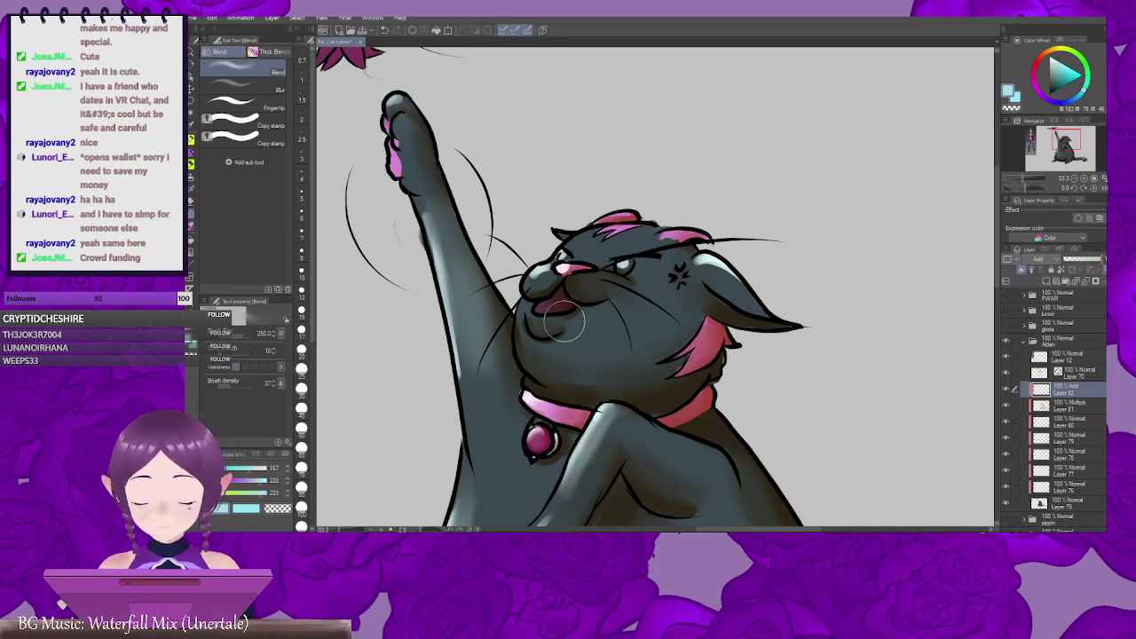
# Step: Reduce the Blend brush to 120 and soften the highlights on the cat's muzzle and ear
pyautogui.press('[')
pyautogui.press('[')
pyautogui.press('[')
pyautogui.moveTo(541, 282); pyautogui.dragTo(541, 282)
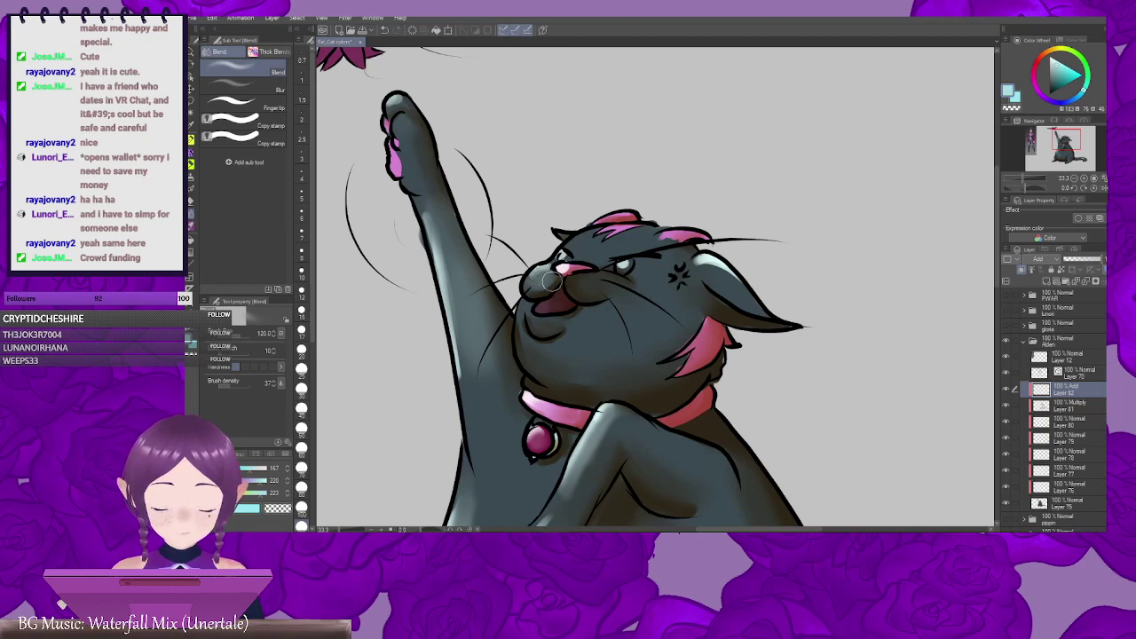
pyautogui.moveTo(622, 270); pyautogui.dragTo(556, 253)
pyautogui.press('[')
pyautogui.moveTo(658, 287); pyautogui.dragTo(609, 278)
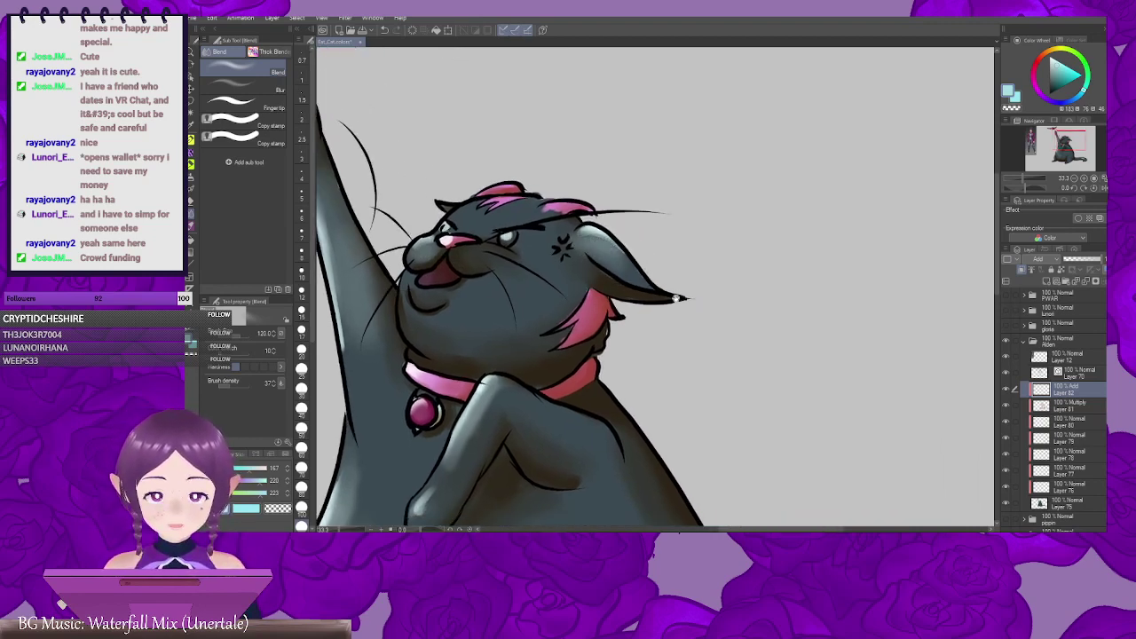
# Step: Blend the highlights on the far hind leg and the bend of the tail into the fur
pyautogui.moveTo(676, 299)
pyautogui.mouseDown()
pyautogui.moveTo(702, 172)
pyautogui.moveTo(810, 144)
pyautogui.mouseUp()
pyautogui.moveTo(569, 347); pyautogui.dragTo(631, 280)
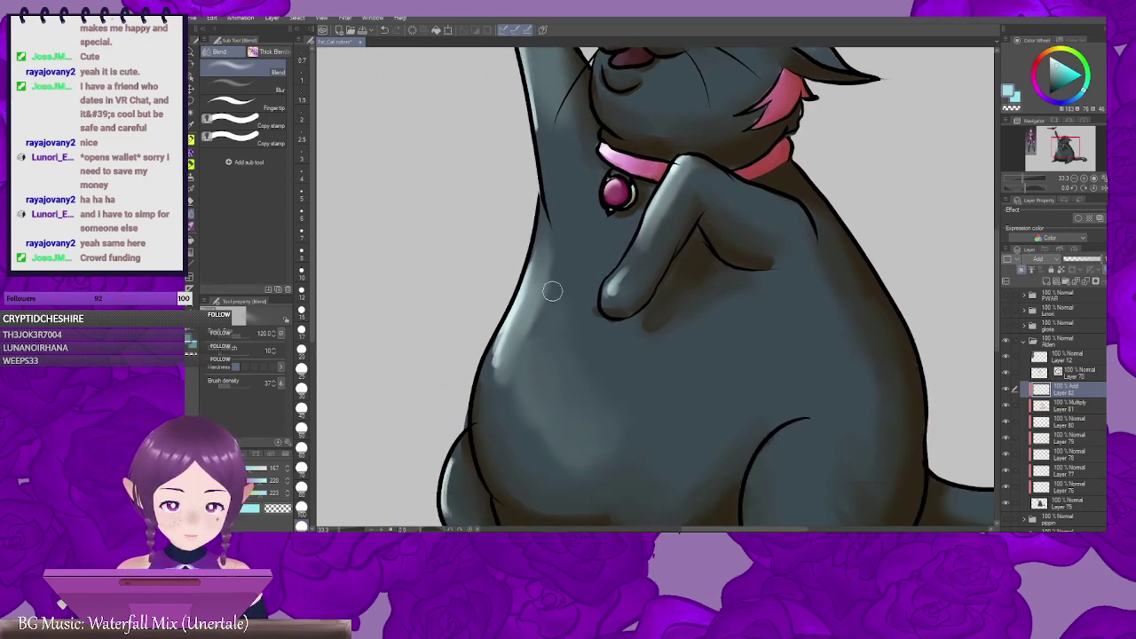
pyautogui.moveTo(499, 444); pyautogui.dragTo(487, 328)
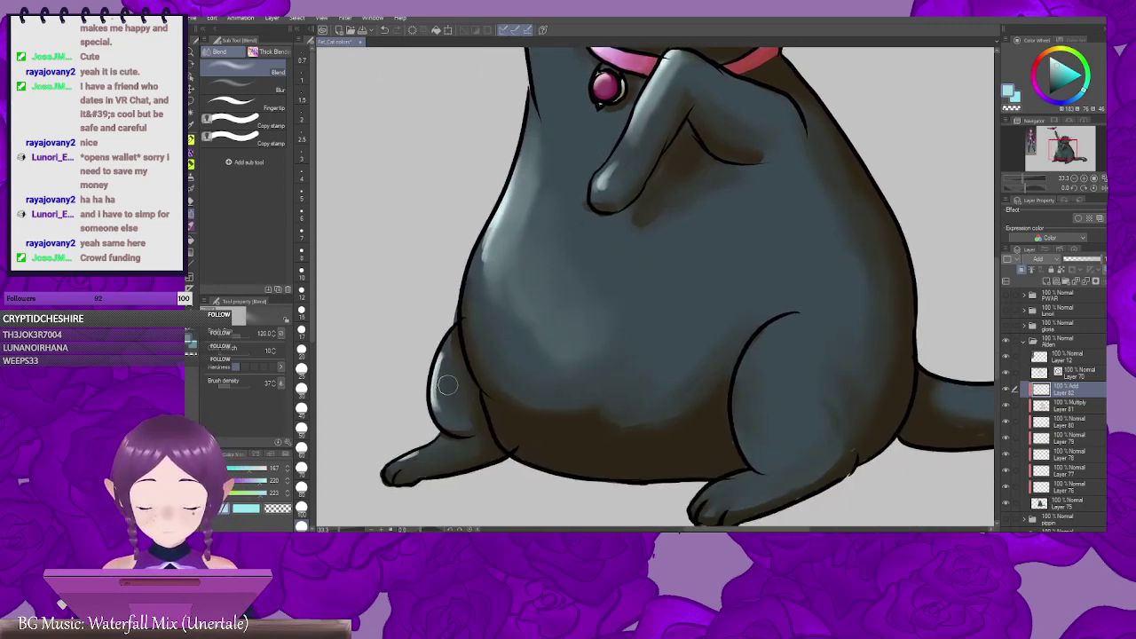
pyautogui.moveTo(448, 385)
pyautogui.mouseDown()
pyautogui.moveTo(449, 411)
pyautogui.moveTo(495, 312)
pyautogui.moveTo(441, 383)
pyautogui.mouseUp()
pyautogui.moveTo(775, 340); pyautogui.dragTo(489, 377)
pyautogui.moveTo(893, 388); pyautogui.dragTo(762, 331)
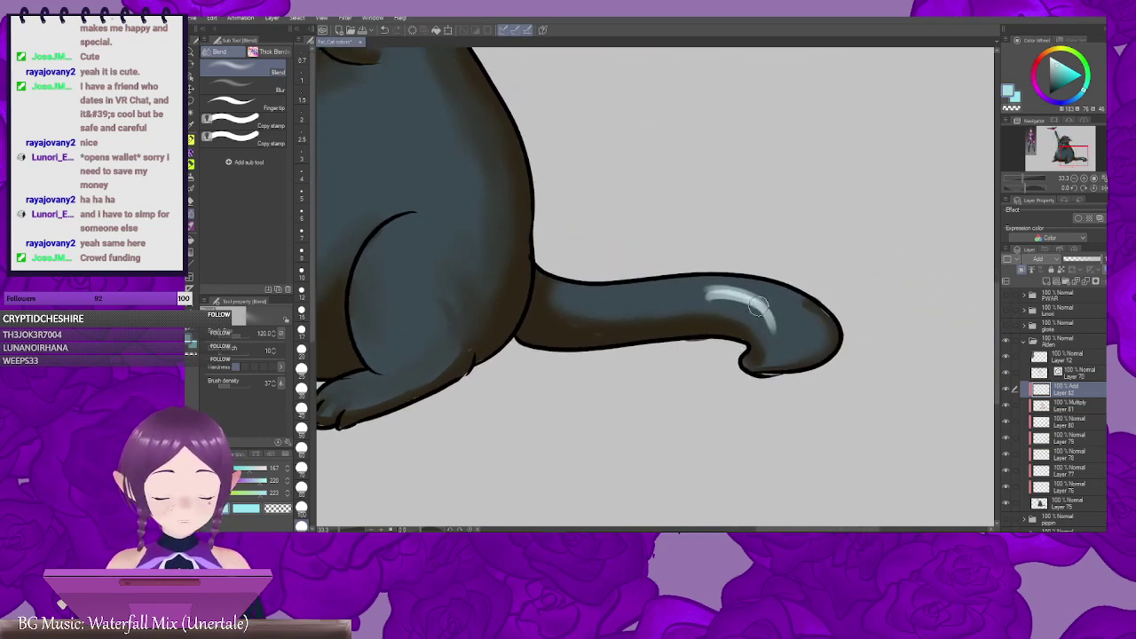
pyautogui.moveTo(702, 300)
pyautogui.mouseDown()
pyautogui.moveTo(757, 299)
pyautogui.moveTo(779, 330)
pyautogui.moveTo(755, 318)
pyautogui.moveTo(764, 307)
pyautogui.mouseUp()
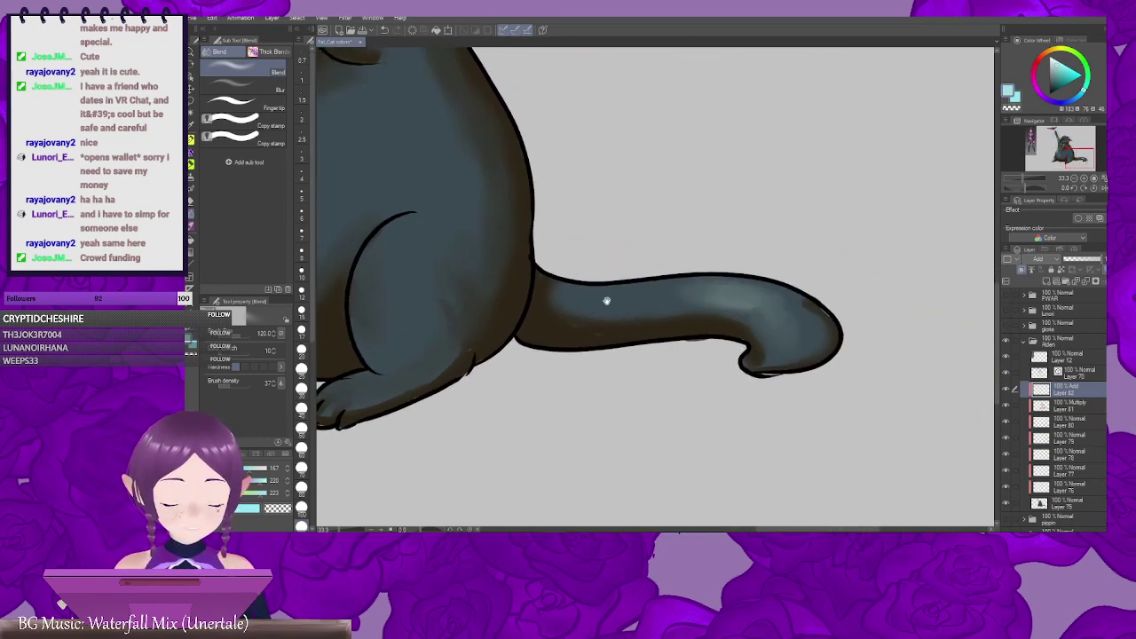
pyautogui.moveTo(607, 300); pyautogui.dragTo(831, 415)
pyautogui.moveTo(644, 246); pyautogui.dragTo(771, 306)
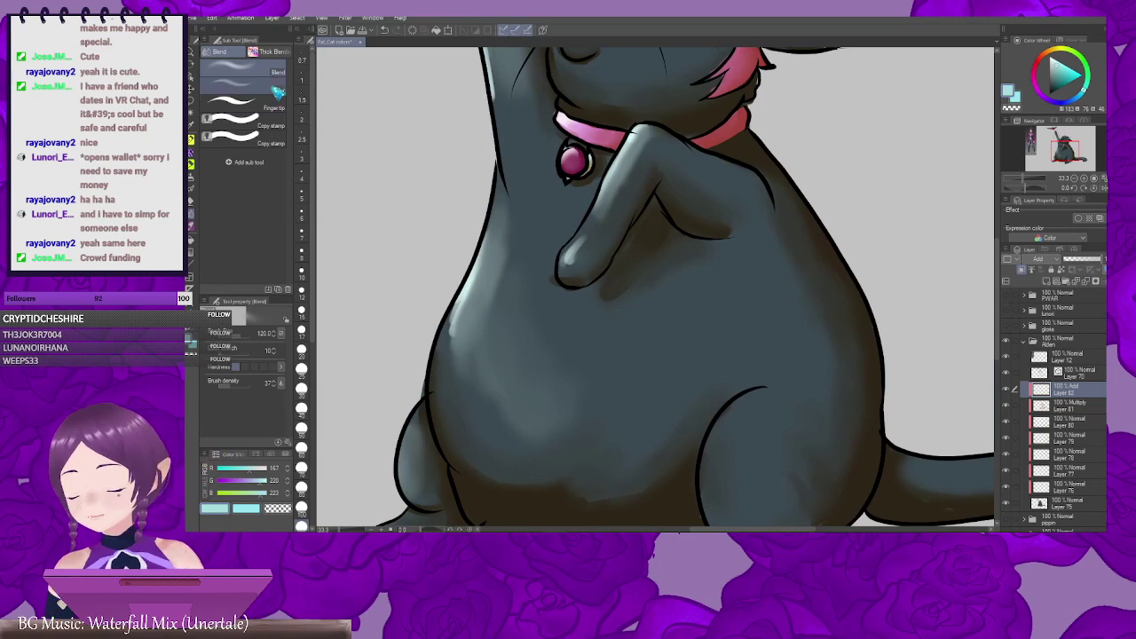
# Step: Soften the highlights along the cat's belly, chest and raised foreleg with the Blur sub tool
pyautogui.click(257, 88)
pyautogui.moveTo(524, 337); pyautogui.dragTo(476, 358)
pyautogui.moveTo(447, 259)
pyautogui.mouseDown()
pyautogui.moveTo(416, 306)
pyautogui.moveTo(429, 364)
pyautogui.moveTo(468, 412)
pyautogui.mouseUp()
pyautogui.moveTo(575, 321); pyautogui.dragTo(505, 396)
pyautogui.moveTo(505, 279)
pyautogui.mouseDown()
pyautogui.moveTo(466, 326)
pyautogui.moveTo(499, 253)
pyautogui.moveTo(493, 268)
pyautogui.mouseUp()
pyautogui.moveTo(558, 245); pyautogui.dragTo(648, 295)
# Step: Blur the highlights on the cat's ear, muzzle and raised paw, and along the bird's wings
pyautogui.scroll(2, 530, 269)
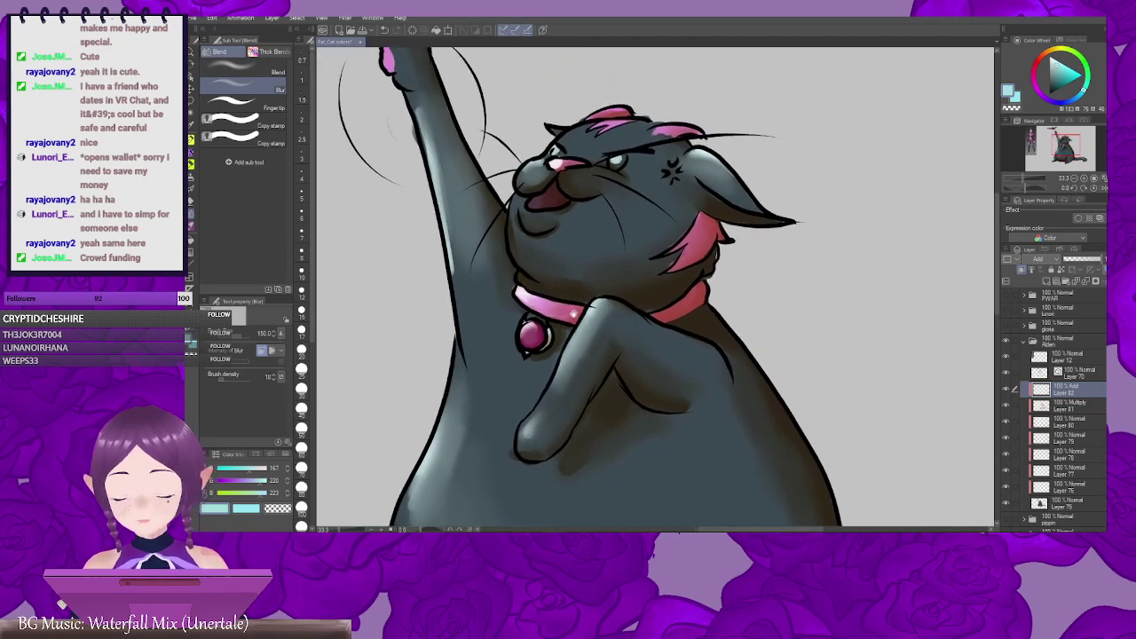
pyautogui.moveTo(616, 354); pyautogui.dragTo(538, 363)
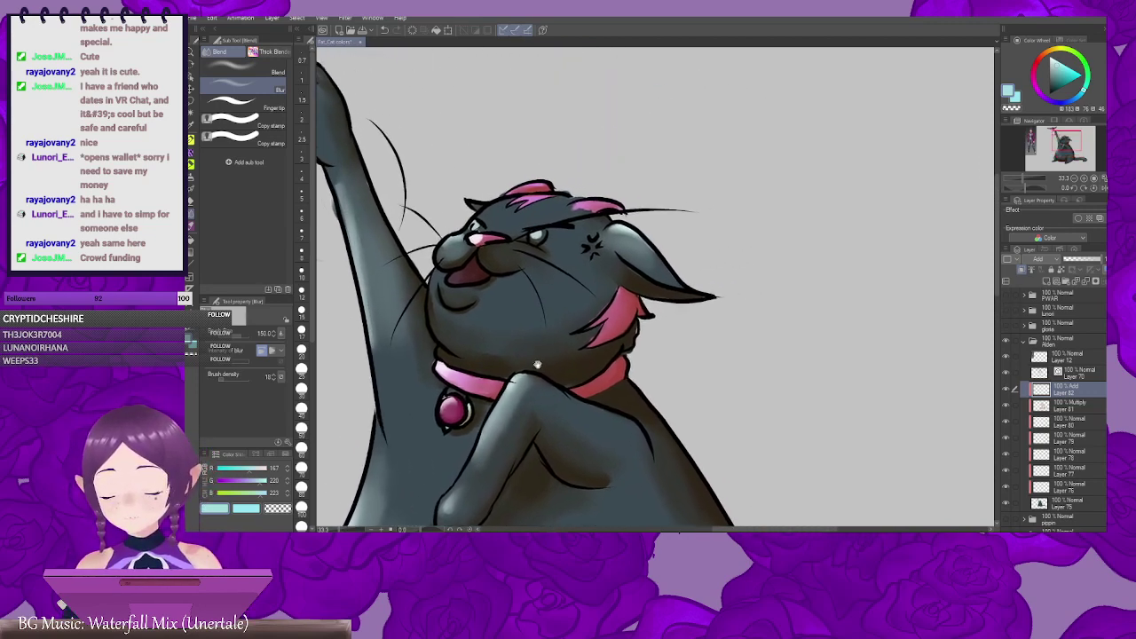
pyautogui.moveTo(619, 244); pyautogui.dragTo(645, 254)
pyautogui.moveTo(552, 249)
pyautogui.mouseDown()
pyautogui.moveTo(570, 239)
pyautogui.moveTo(623, 259)
pyautogui.mouseUp()
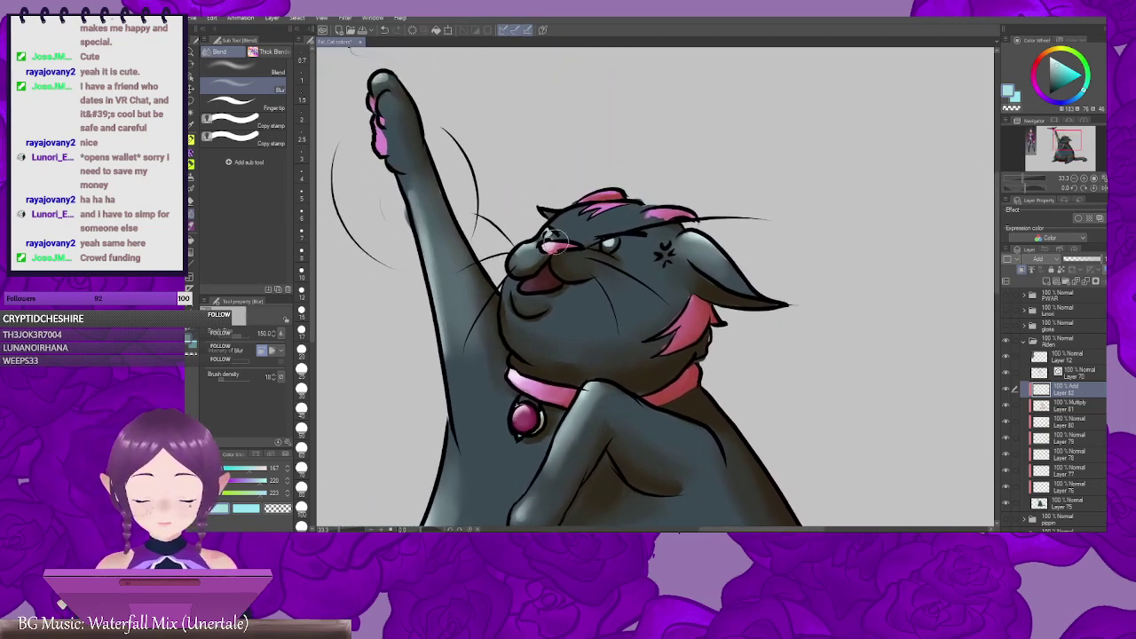
pyautogui.scroll(2, 568, 239)
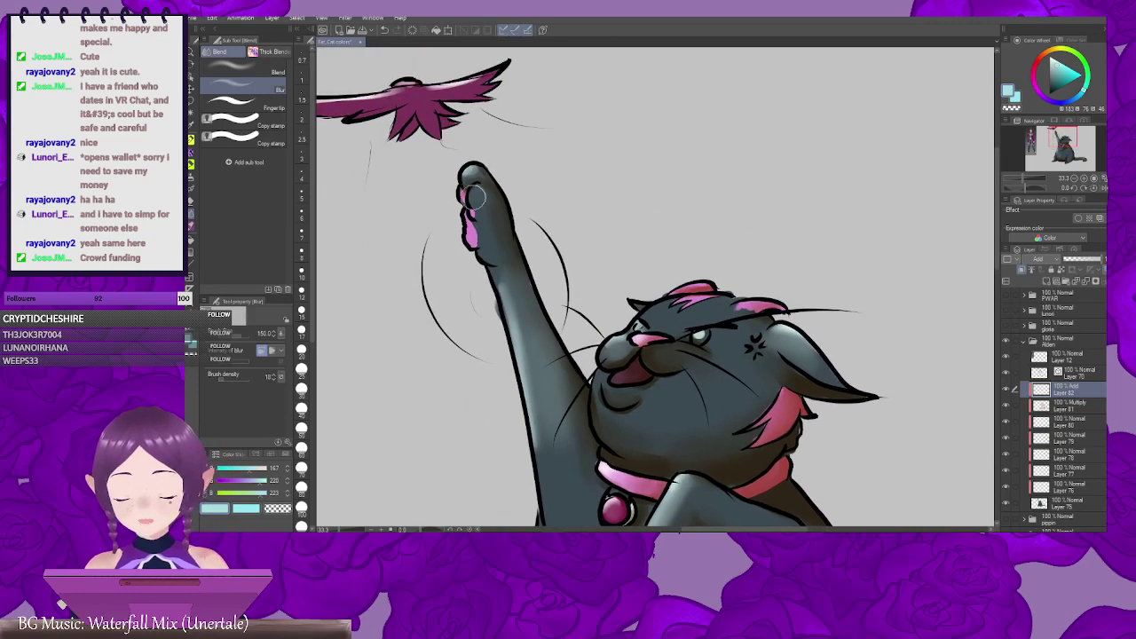
pyautogui.scroll(3, 475, 200)
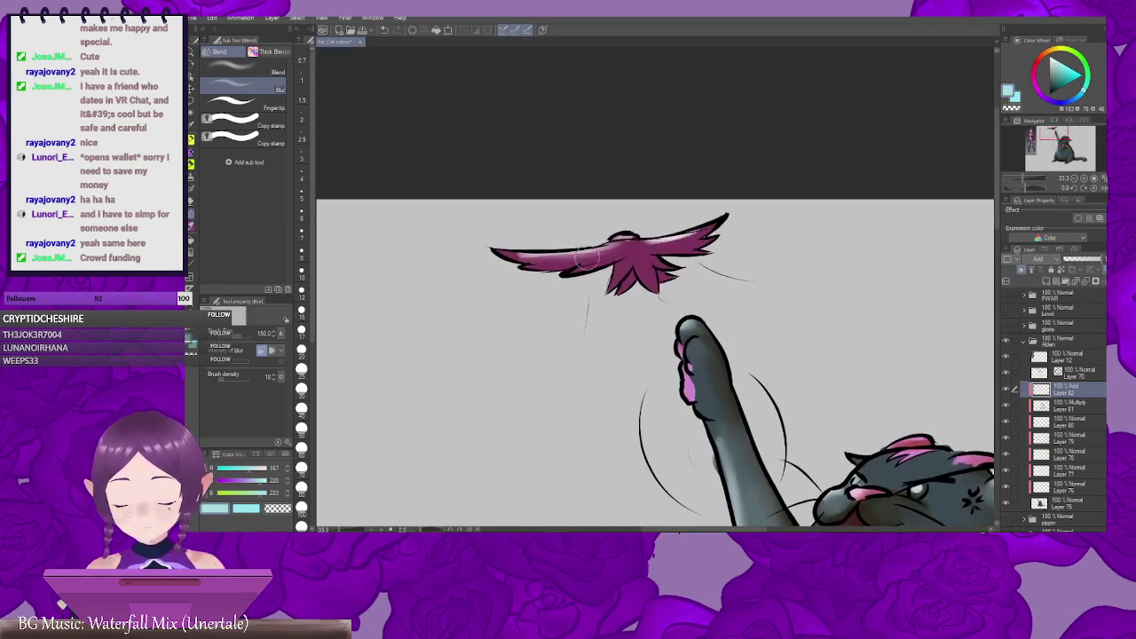
pyautogui.moveTo(751, 277); pyautogui.dragTo(695, 283)
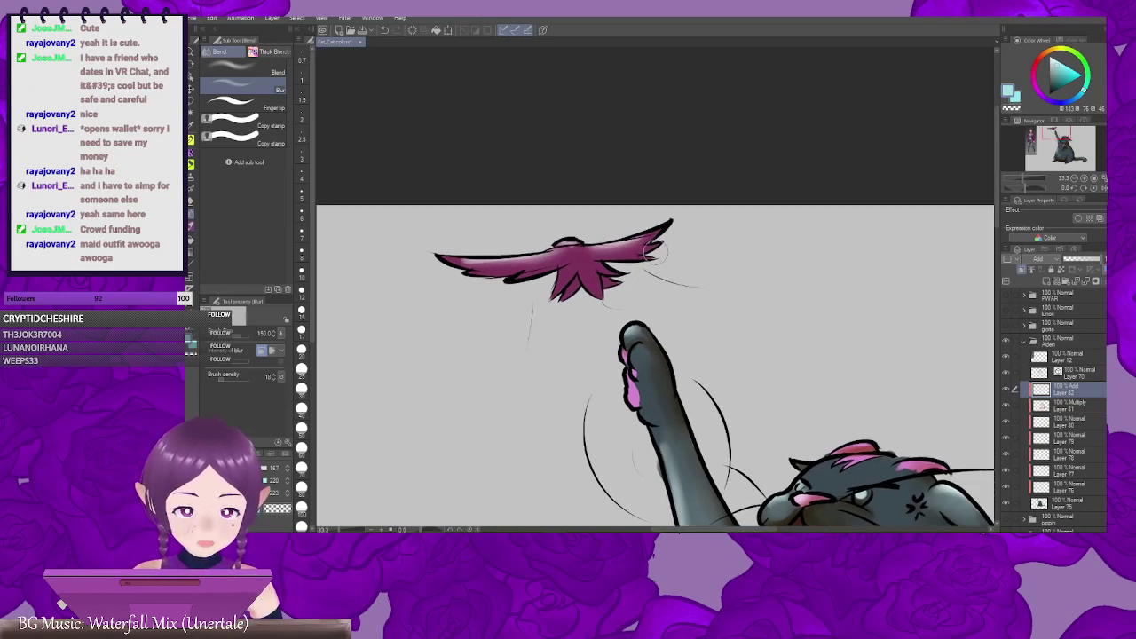
# Step: Paint light cyan highlights on the bird's back and wings with the colouring brush and clean them up with the Hard eraser
pyautogui.press('b')
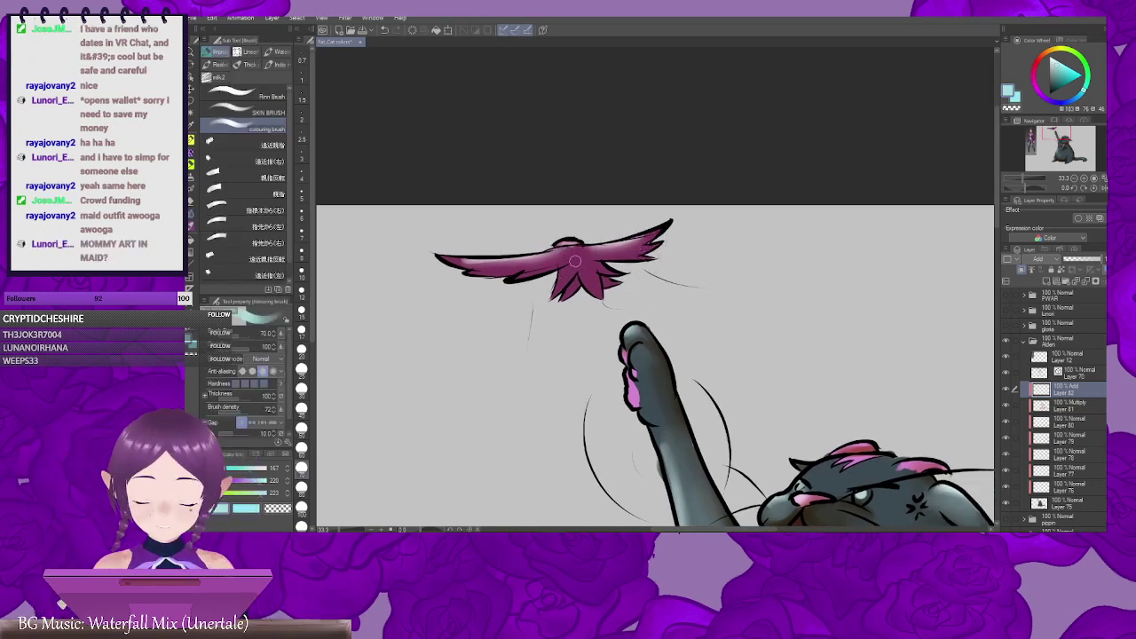
pyautogui.moveTo(573, 259)
pyautogui.mouseDown()
pyautogui.moveTo(615, 247)
pyautogui.moveTo(641, 265)
pyautogui.moveTo(611, 258)
pyautogui.moveTo(547, 299)
pyautogui.mouseUp()
pyautogui.press('e')
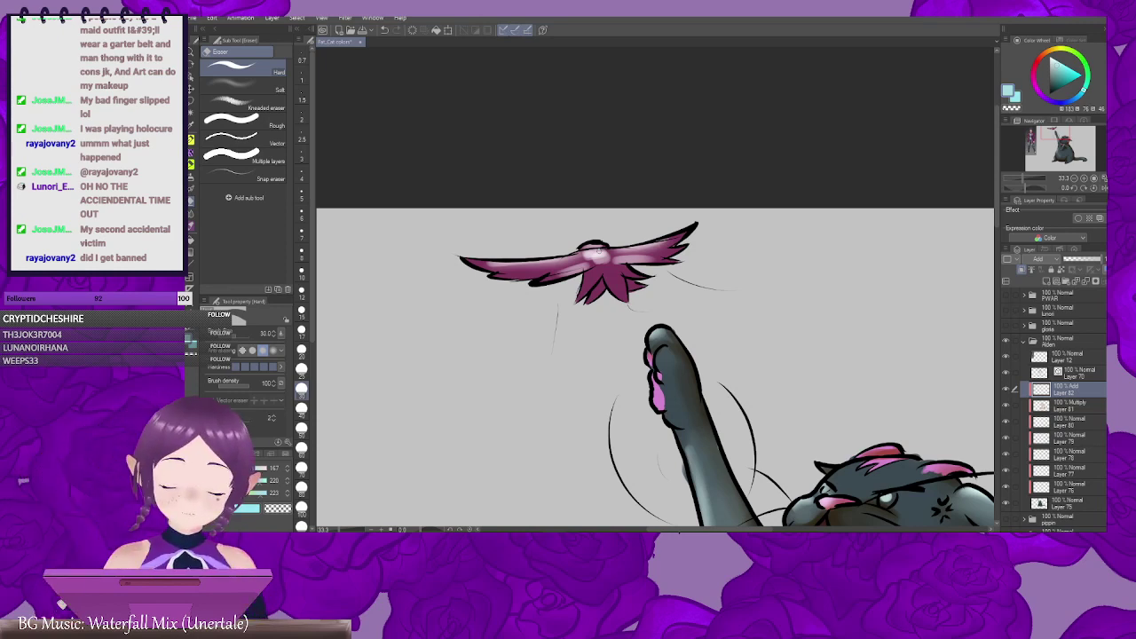
pyautogui.moveTo(830, 326); pyautogui.dragTo(778, 263)
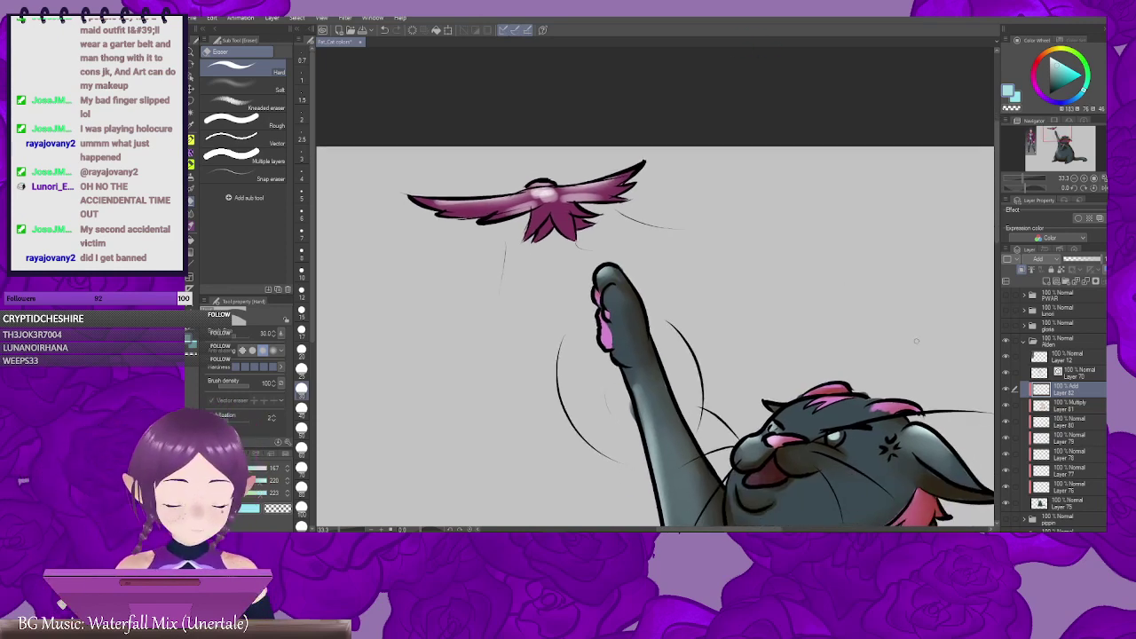
# Step: Sample the orange shading colour from Layer 81 by setting its blend mode to Normal, and restore the layer to Multiply
pyautogui.click(1076, 411)
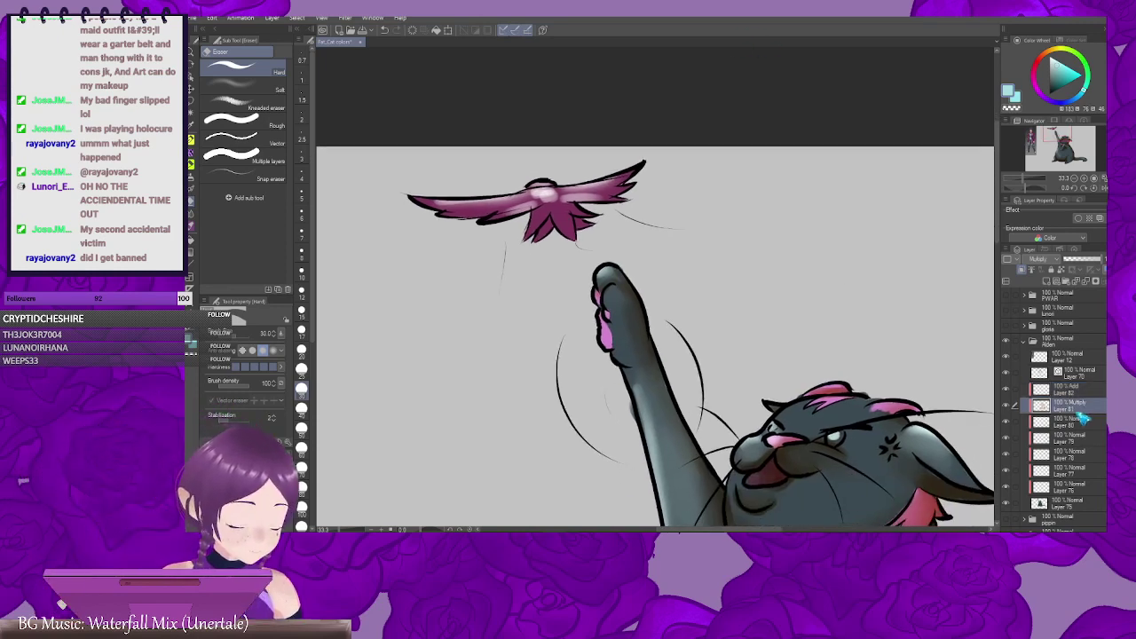
pyautogui.keyDown('alt'); pyautogui.click(633, 321); pyautogui.keyUp('alt')
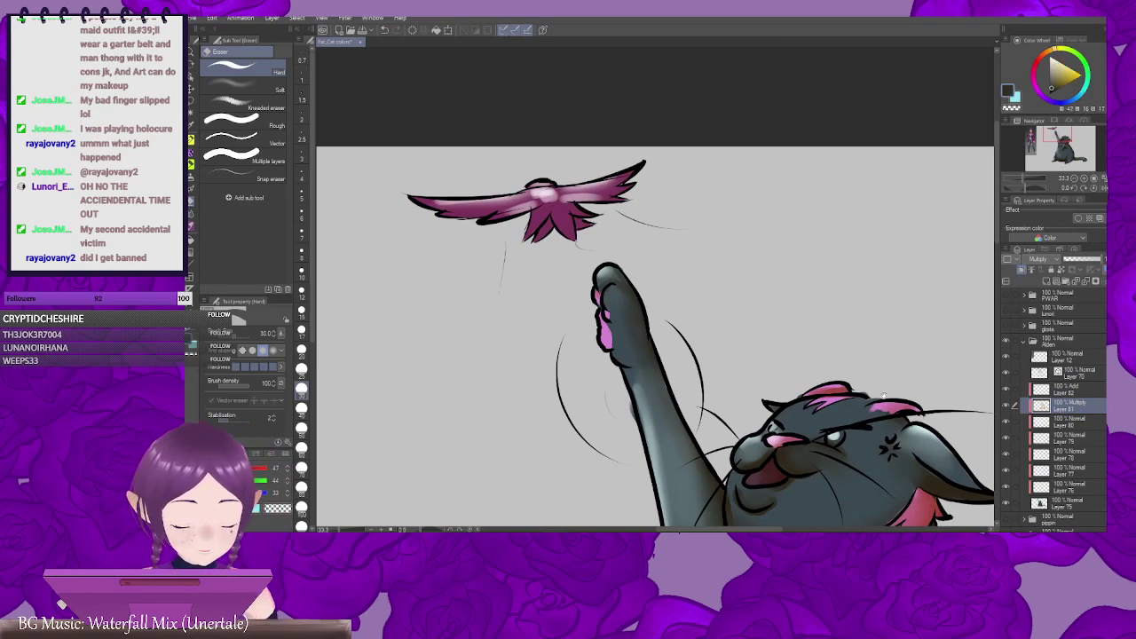
pyautogui.moveTo(884, 396); pyautogui.dragTo(728, 177)
pyautogui.keyDown('alt'); pyautogui.click(634, 248); pyautogui.keyUp('alt')
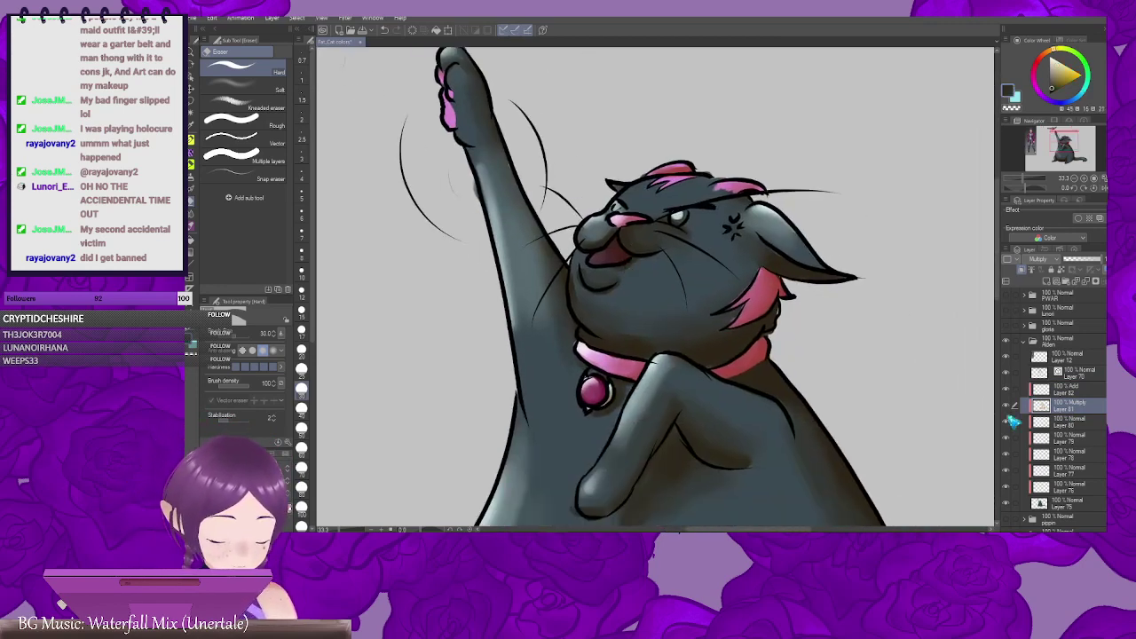
pyautogui.click(1053, 262)
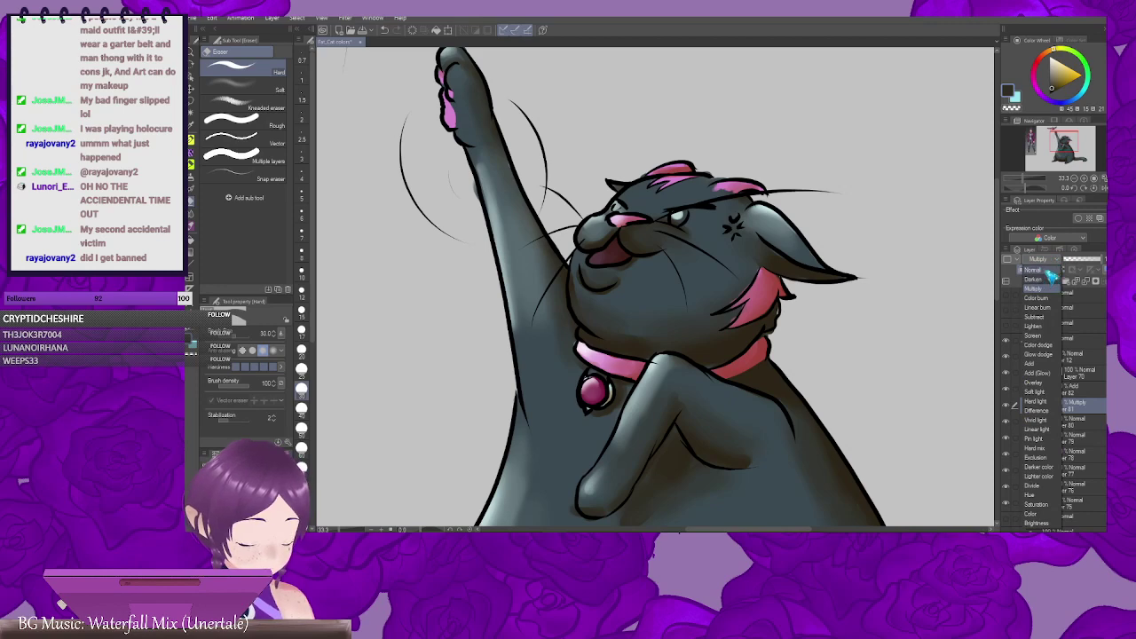
pyautogui.click(1053, 276)
pyautogui.keyDown('alt'); pyautogui.click(761, 391); pyautogui.keyUp('alt')
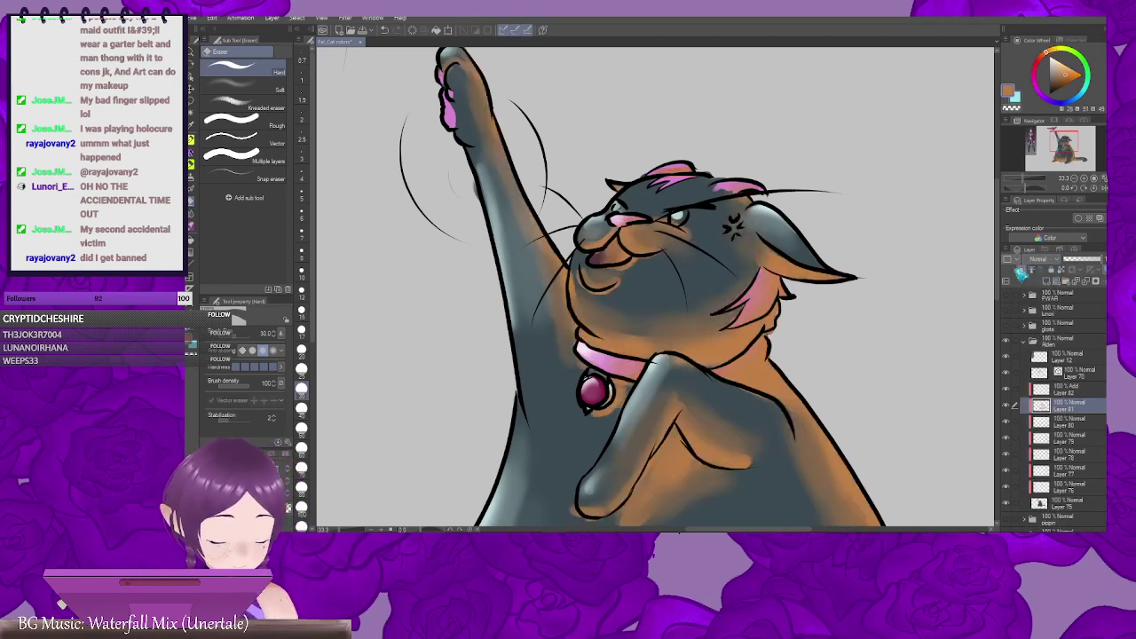
pyautogui.click(1053, 260)
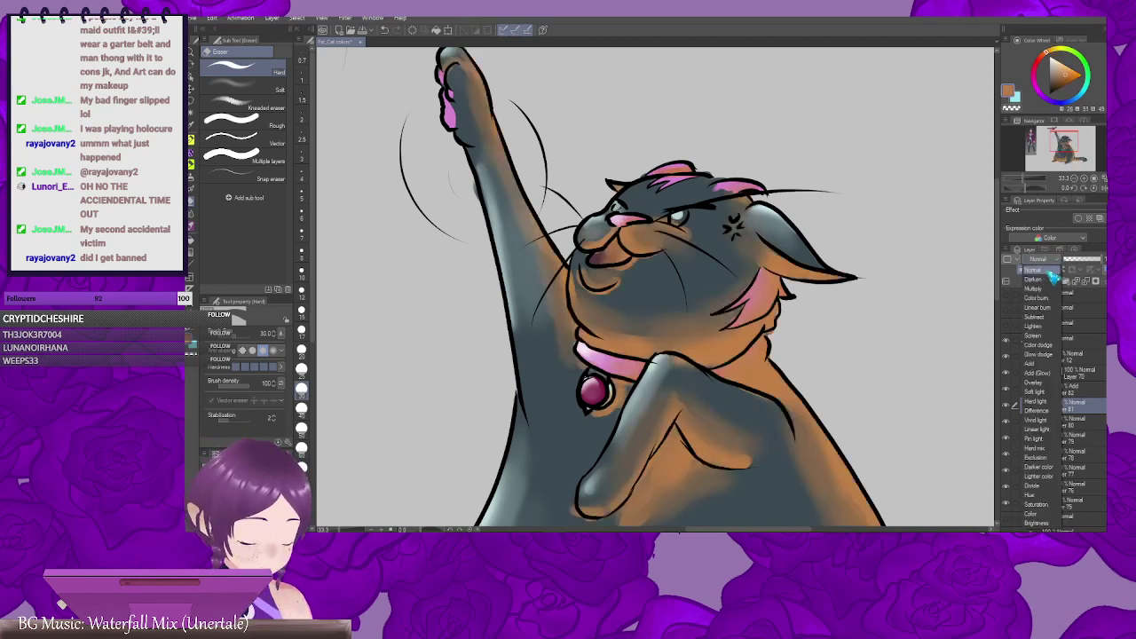
pyautogui.click(1050, 289)
# Step: Paint orange Multiply shading along the lower edges of the bird's wings and tail feathers with the colouring brush, then refine it with the eraser
pyautogui.moveTo(454, 59)
pyautogui.mouseDown()
pyautogui.moveTo(549, 110)
pyautogui.moveTo(708, 330)
pyautogui.mouseUp()
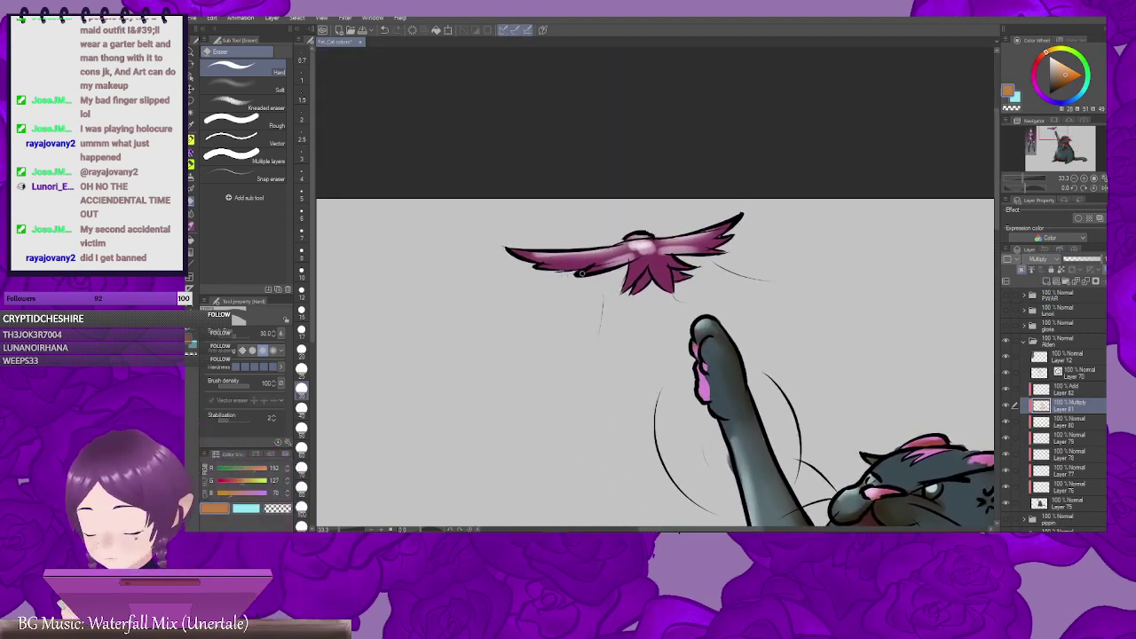
pyautogui.press('b')
pyautogui.moveTo(626, 285)
pyautogui.mouseDown()
pyautogui.moveTo(583, 279)
pyautogui.moveTo(618, 282)
pyautogui.mouseUp()
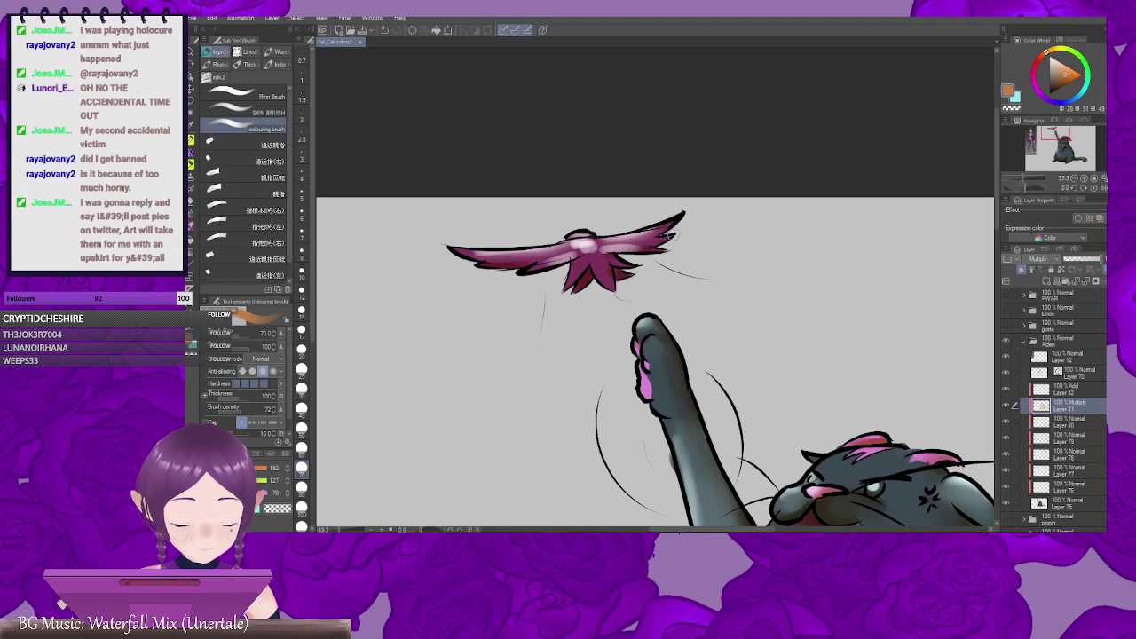
pyautogui.moveTo(681, 254); pyautogui.dragTo(656, 256)
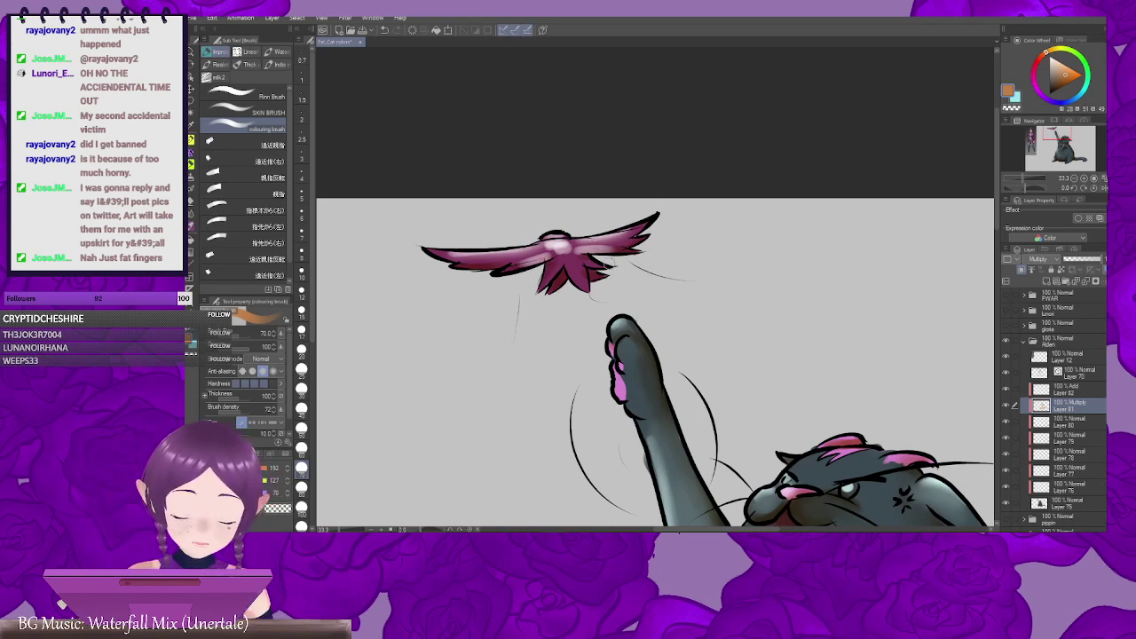
pyautogui.press('e')
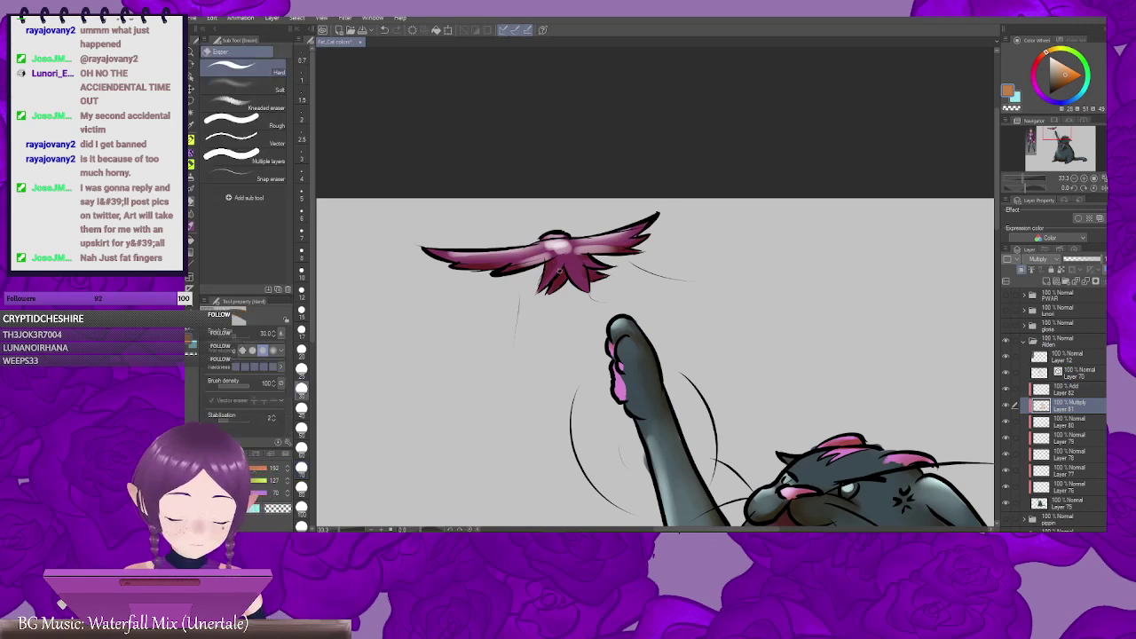
# Step: Blur the highlight on the bird's back on the Add layer
pyautogui.click(1068, 388)
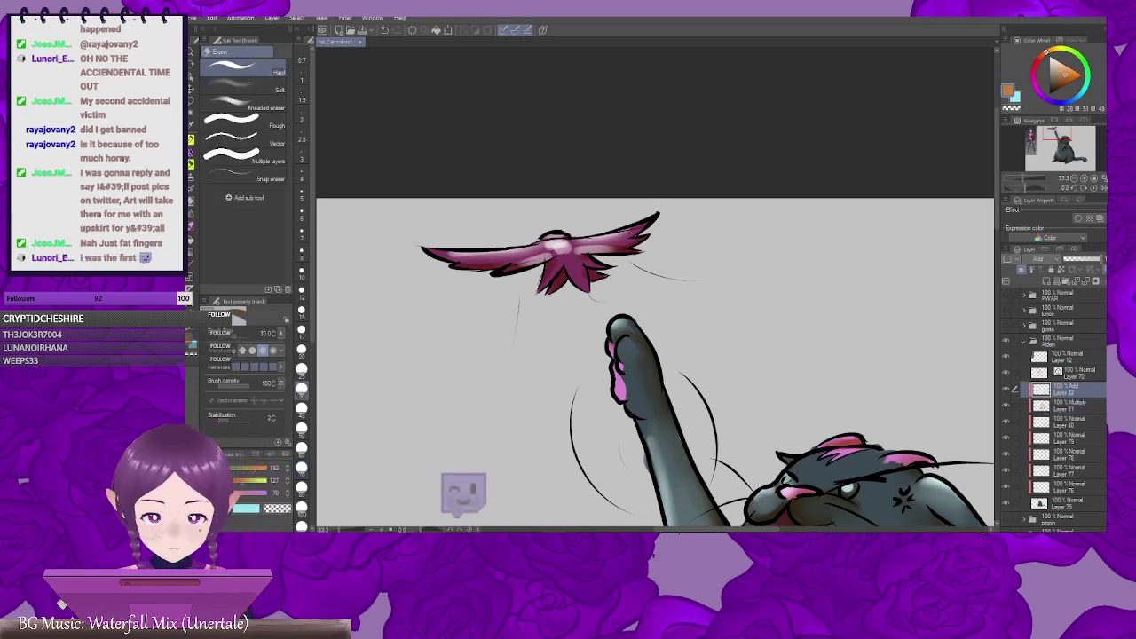
pyautogui.press('j')
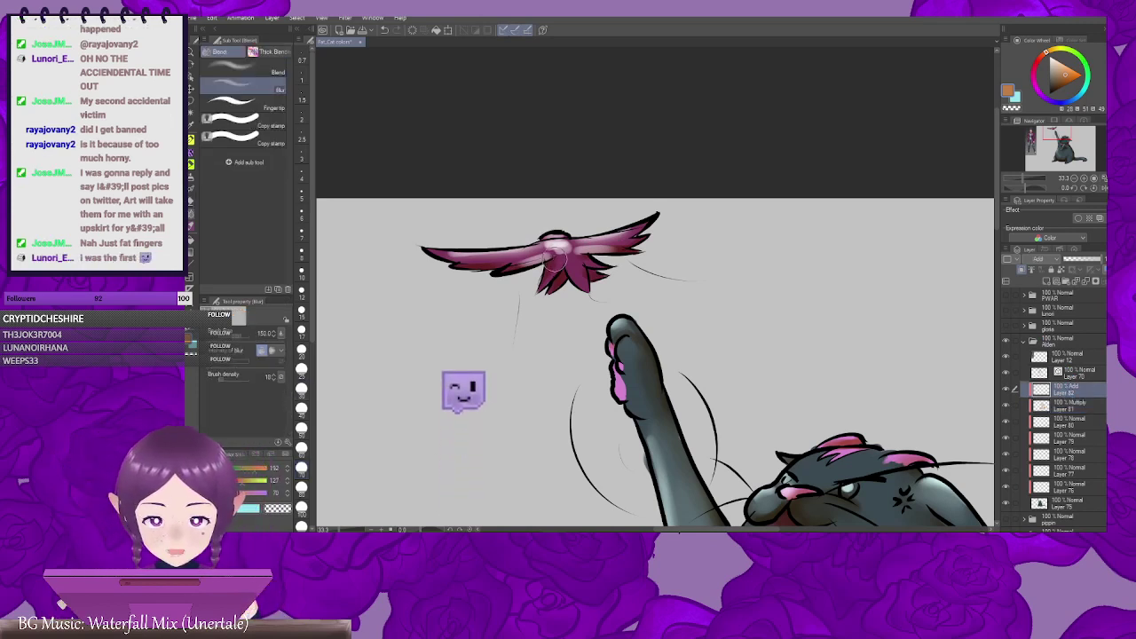
pyautogui.moveTo(570, 249); pyautogui.dragTo(549, 248)
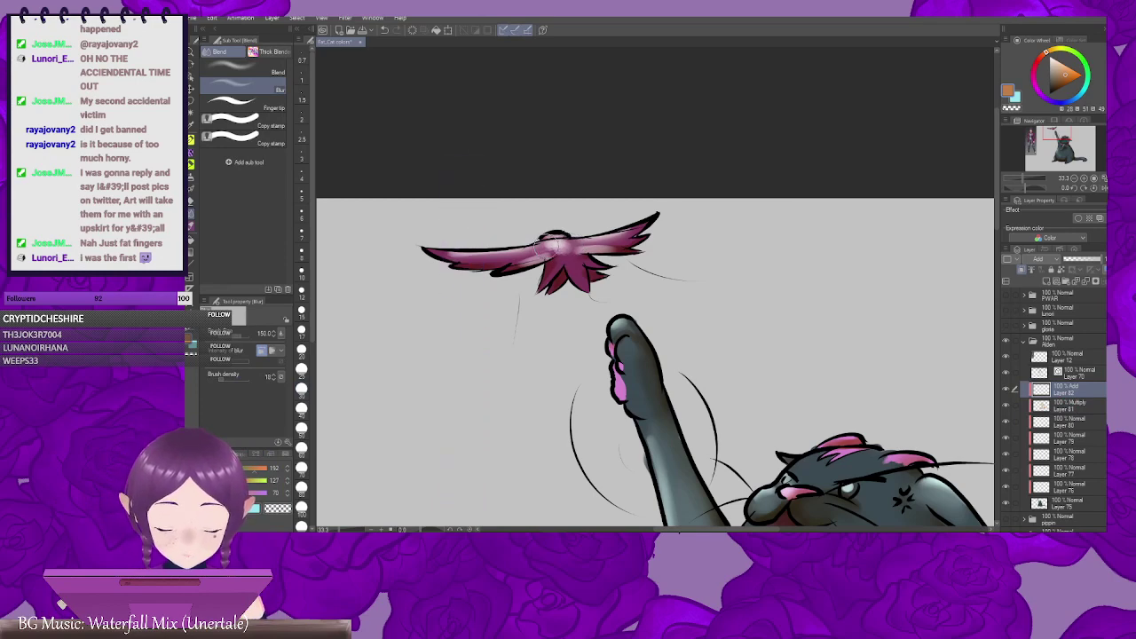
# Step: Collapse and hide the finished cat's layer folder and show the folder above it with the uncoloured long-tailed cat
pyautogui.moveTo(788, 341); pyautogui.dragTo(623, 246)
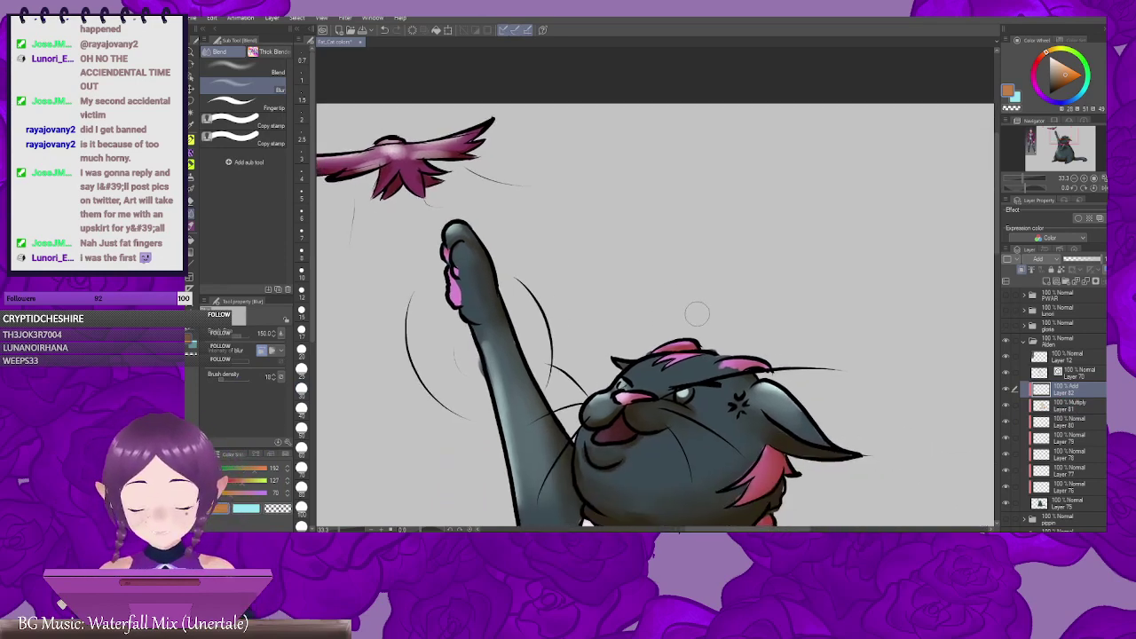
pyautogui.hotkey('ctrl', '-')
pyautogui.hotkey('ctrl', '-')
pyautogui.hotkey('ctrl', '-')
pyautogui.moveTo(706, 495)
pyautogui.mouseDown()
pyautogui.moveTo(659, 325)
pyautogui.moveTo(678, 369)
pyautogui.moveTo(742, 360)
pyautogui.moveTo(768, 376)
pyautogui.moveTo(705, 400)
pyautogui.moveTo(742, 377)
pyautogui.mouseUp()
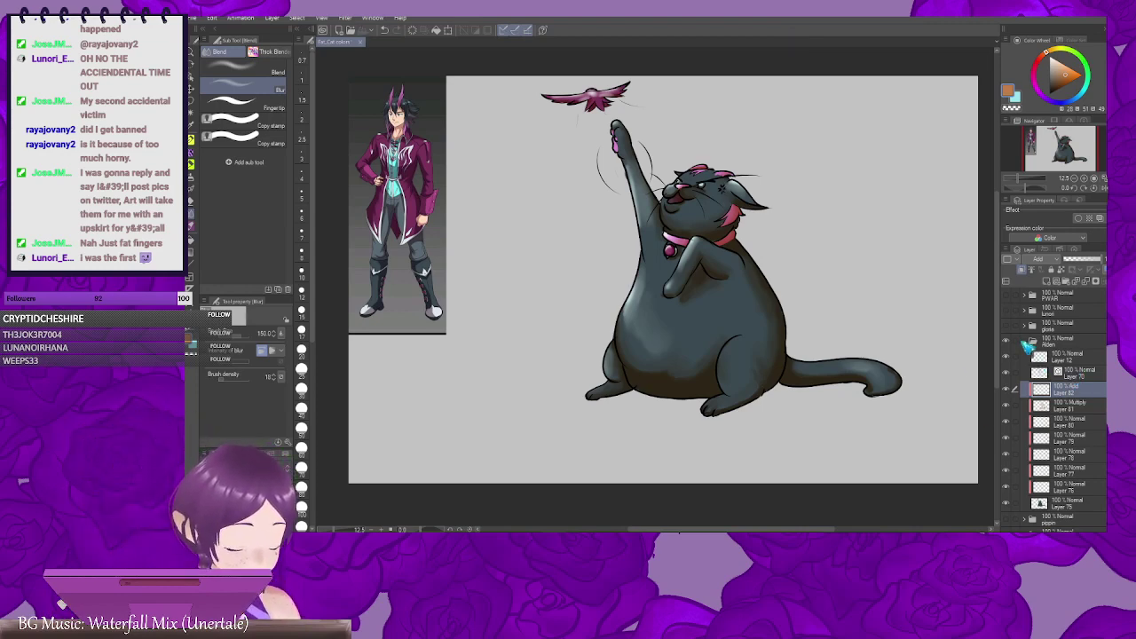
pyautogui.click(1025, 342)
pyautogui.click(1007, 341)
pyautogui.click(1007, 326)
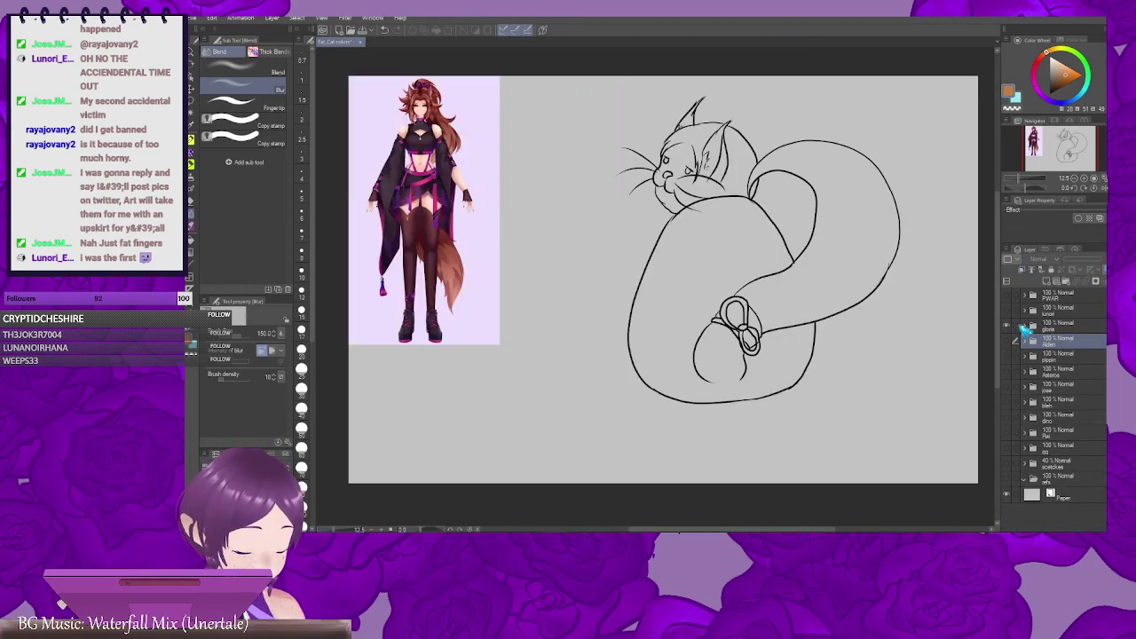
# Step: Add a new raster layer to the long-tailed cat's folder and place it beneath the lineart layer
pyautogui.click(1049, 327)
pyautogui.click(1025, 326)
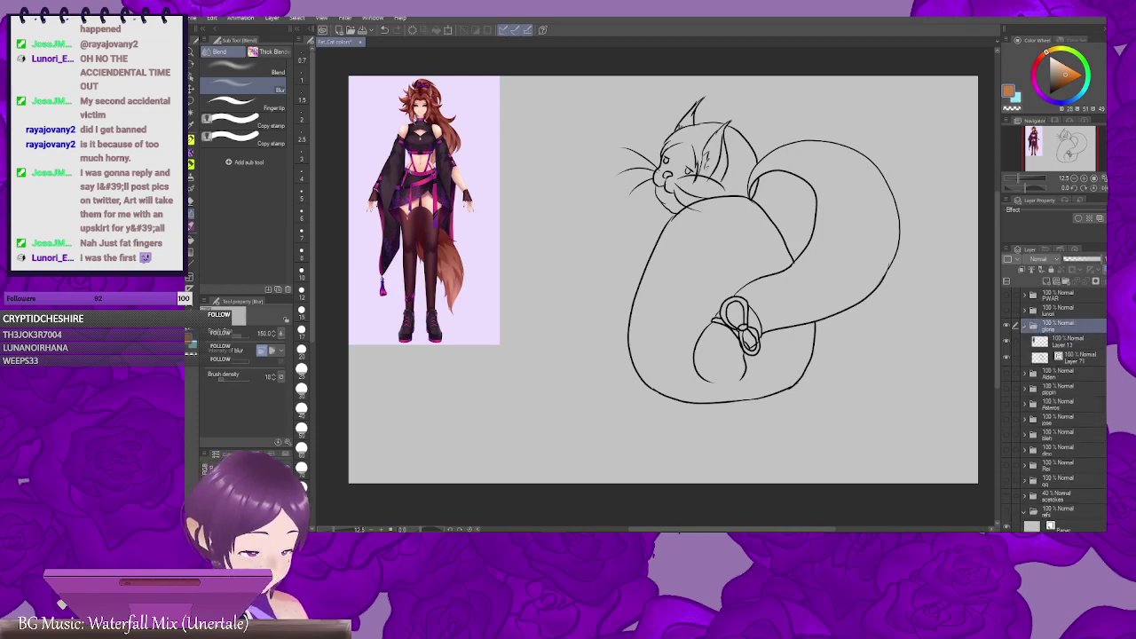
pyautogui.click(1087, 361)
pyautogui.click(1048, 282)
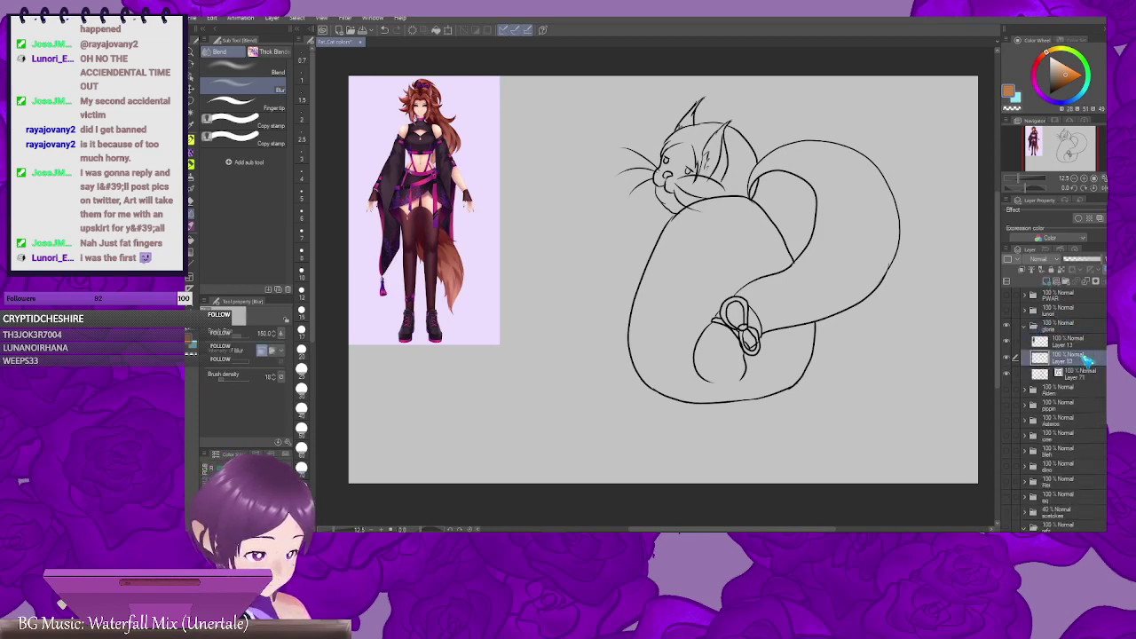
pyautogui.moveTo(1084, 359); pyautogui.dragTo(1090, 380)
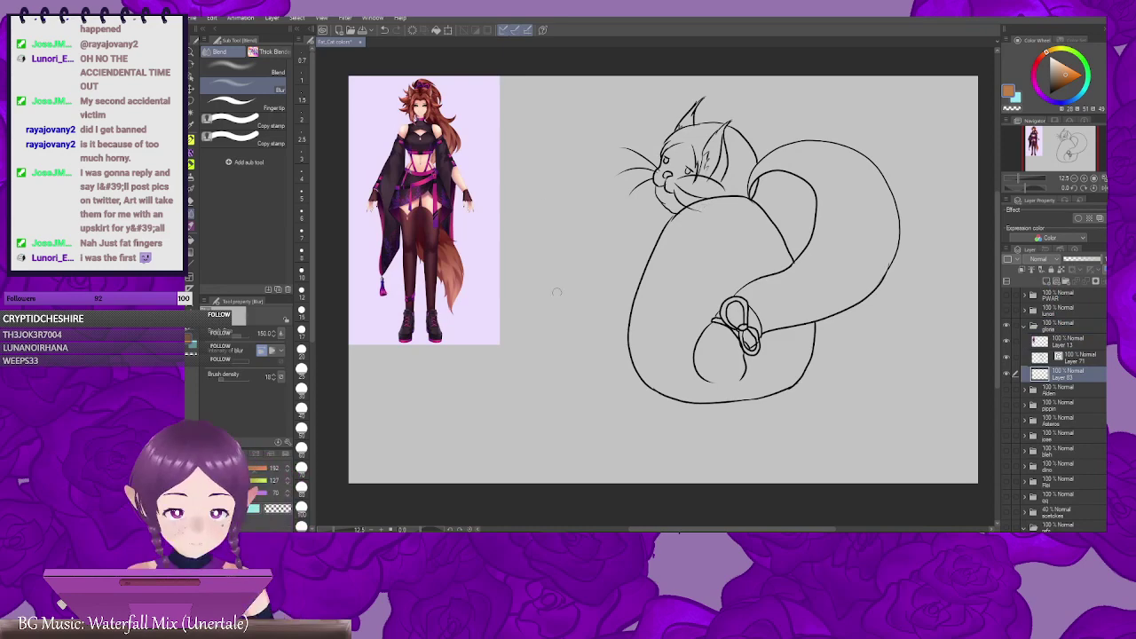
# Step: Sample the reddish brown from the reference character's hair as the drawing colour
pyautogui.scroll(5, 564, 311)
pyautogui.moveTo(478, 221); pyautogui.dragTo(585, 330)
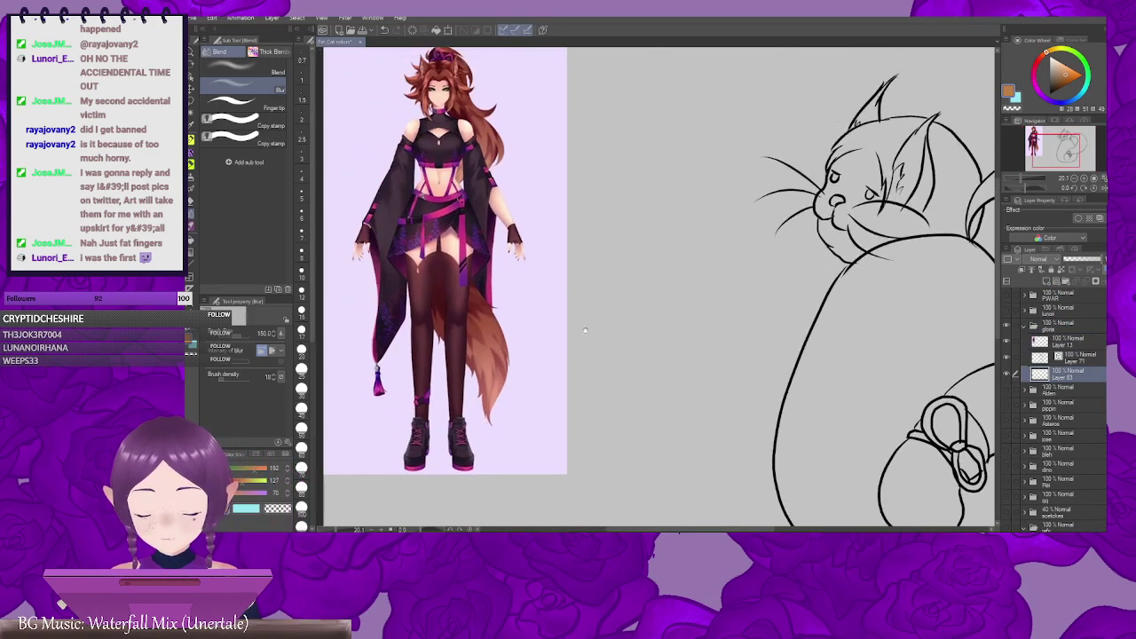
pyautogui.scroll(4, 476, 188)
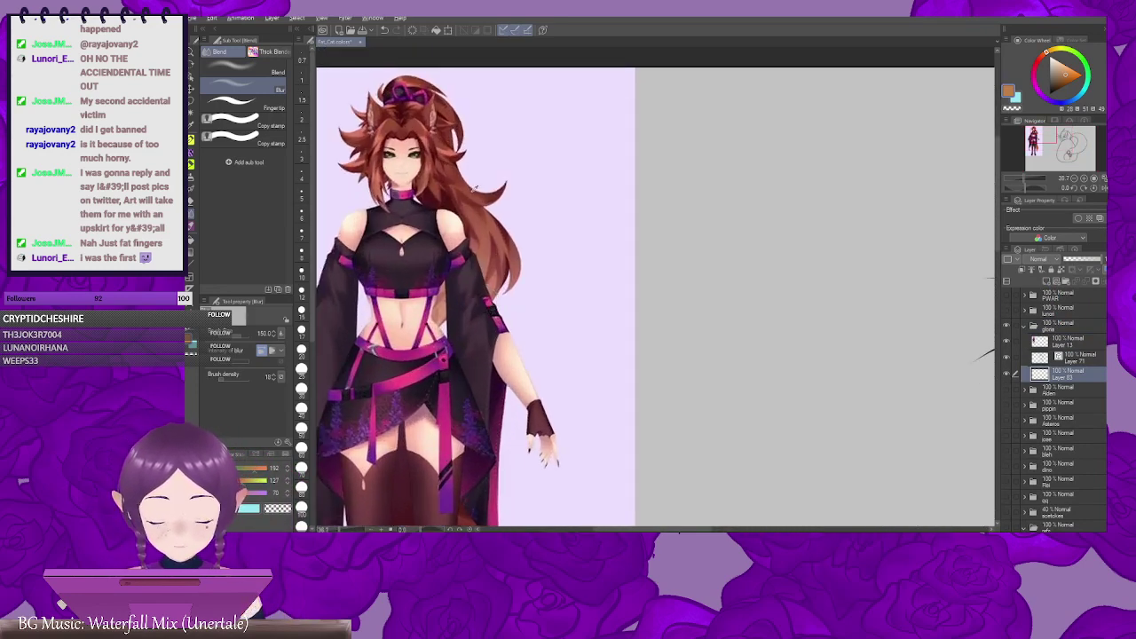
pyautogui.keyDown('alt'); pyautogui.click(471, 188); pyautogui.keyUp('alt')
# Step: Set Auto Select to refer only to the editing layer and try selecting the area outside the long-tailed cat on its lineart layer
pyautogui.scroll(-6, 637, 279)
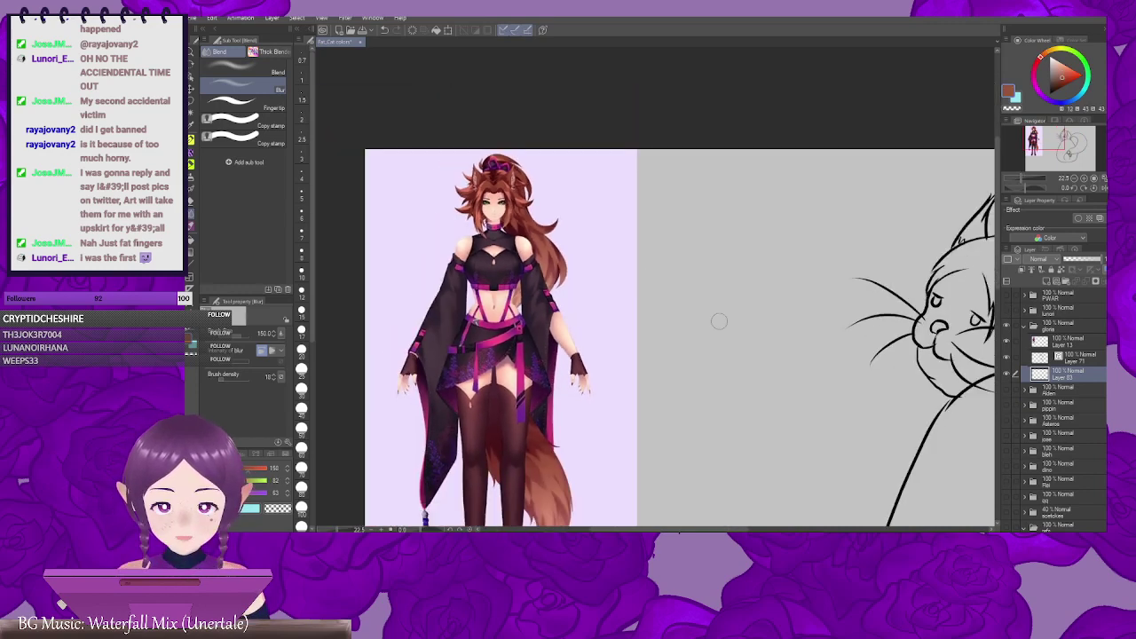
pyautogui.moveTo(794, 391); pyautogui.dragTo(536, 242)
pyautogui.scroll(-3, 646, 293)
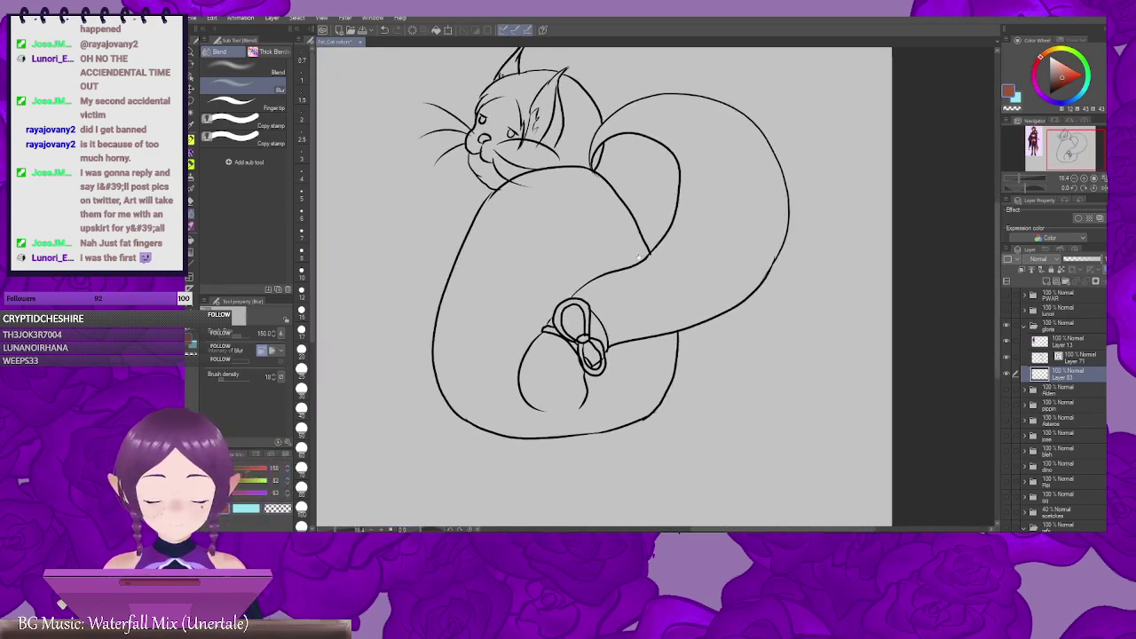
pyautogui.moveTo(639, 258); pyautogui.dragTo(654, 280)
pyautogui.click(1085, 361)
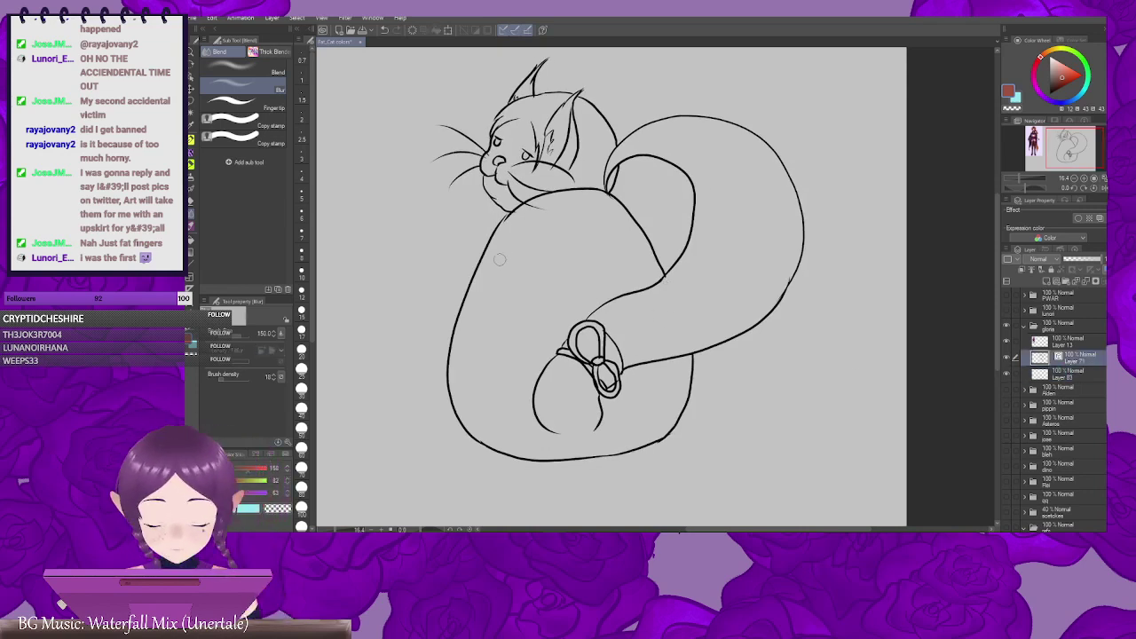
pyautogui.press('w')
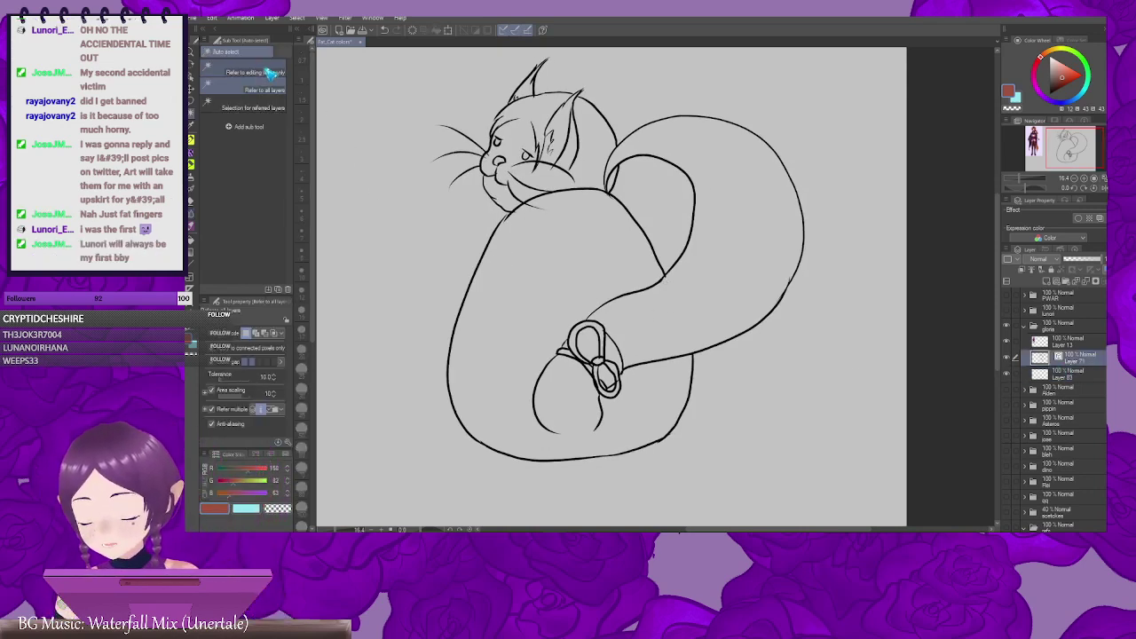
pyautogui.click(266, 73)
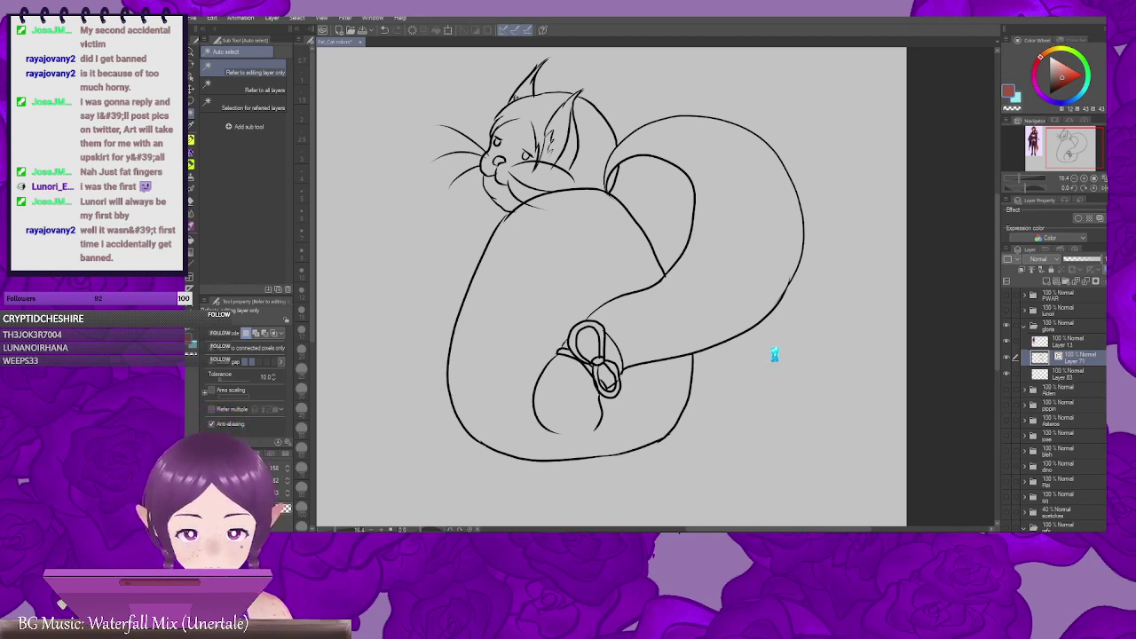
pyautogui.click(775, 354)
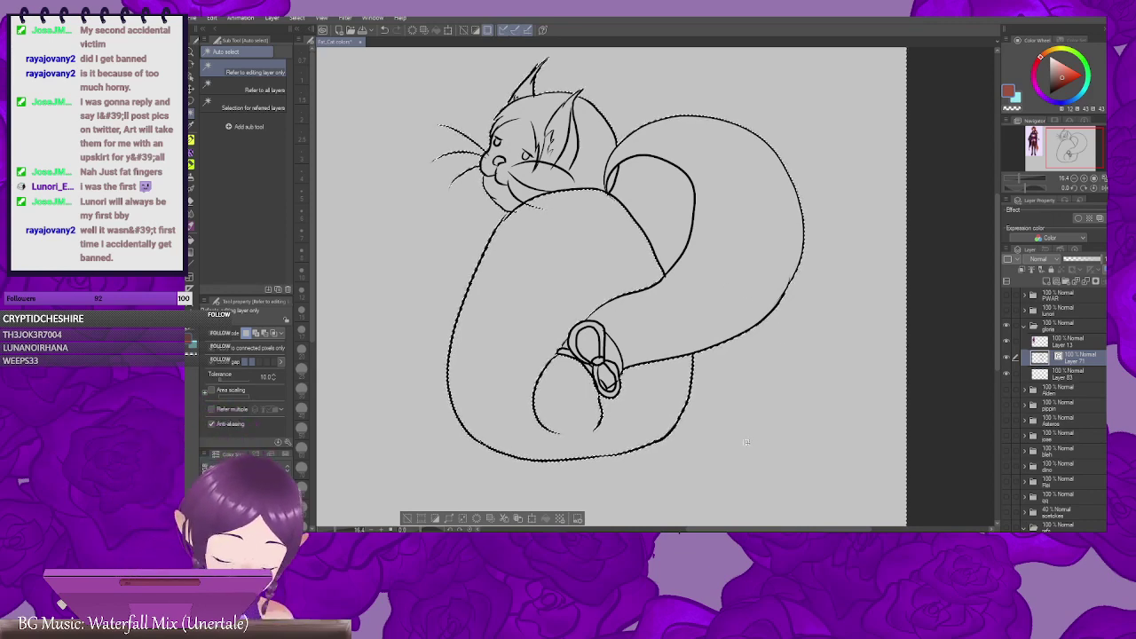
pyautogui.hotkey('ctrl', 'd')
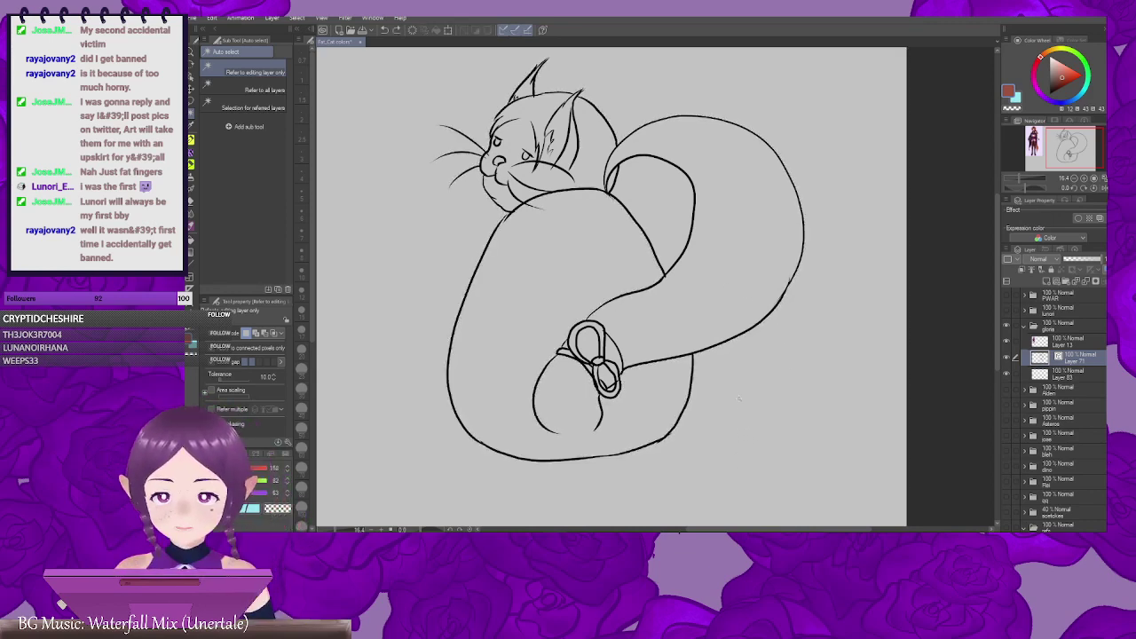
# Step: Touch up the cat's lineart where the chin meets the back, using the lineart pencil at size 30
pyautogui.moveTo(621, 293); pyautogui.dragTo(725, 371)
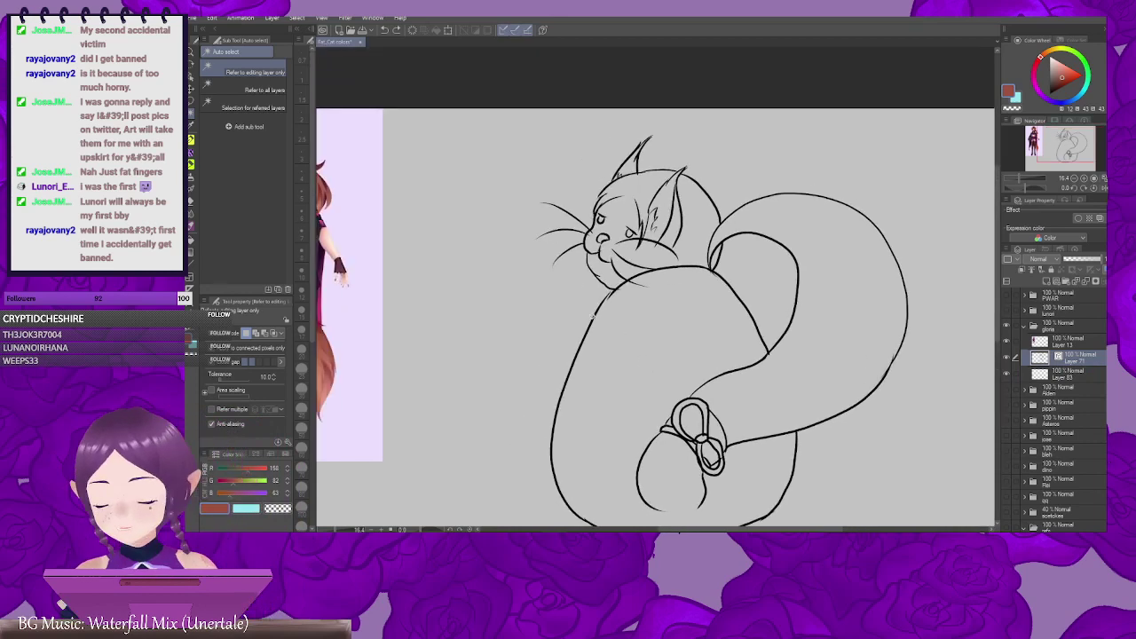
pyautogui.press('p')
pyautogui.scroll(3, 606, 335)
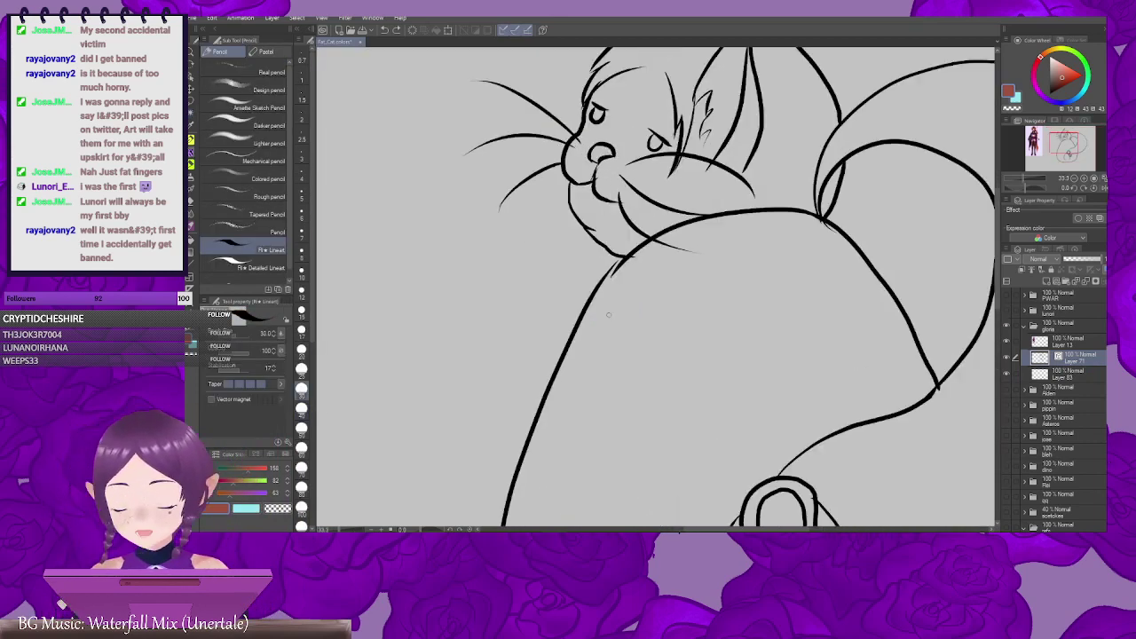
pyautogui.scroll(1, 630, 266)
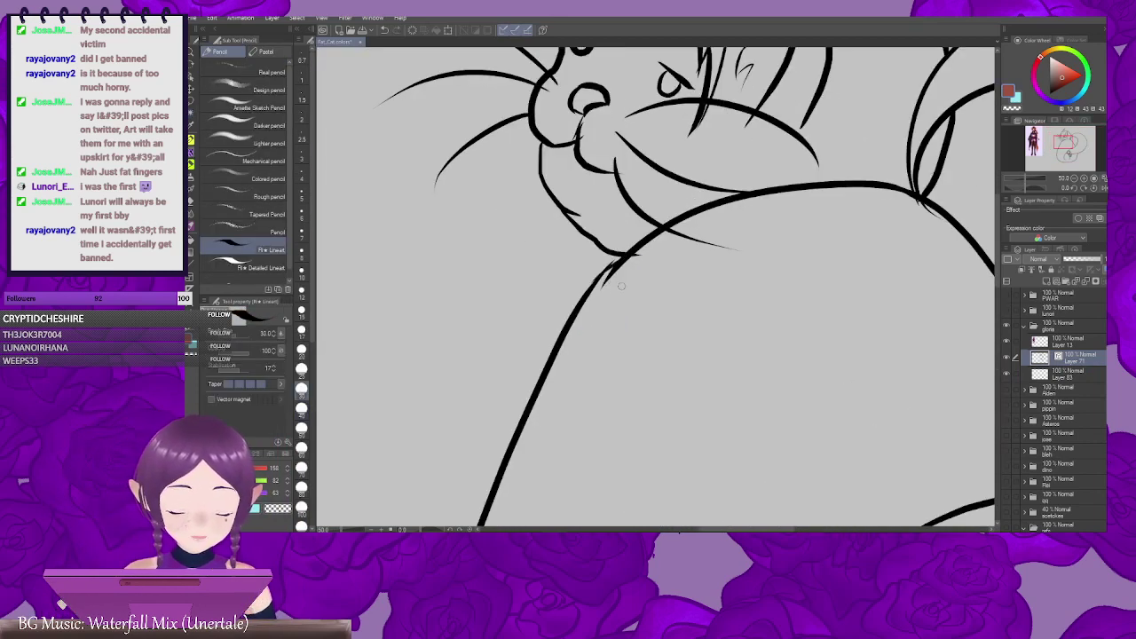
pyautogui.scroll(-2, 622, 305)
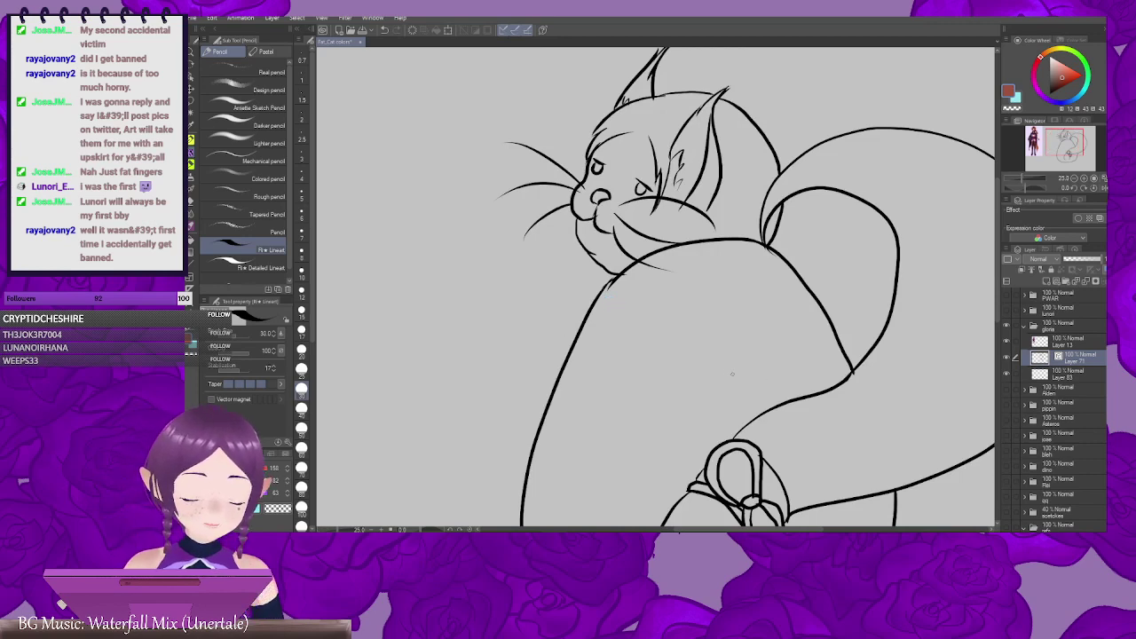
pyautogui.scroll(-2, 732, 374)
pyautogui.moveTo(880, 419); pyautogui.dragTo(753, 346)
# Step: Auto-select the empty area outside the cat's outline and add the gap enclosed by its curled tail
pyautogui.press('w')
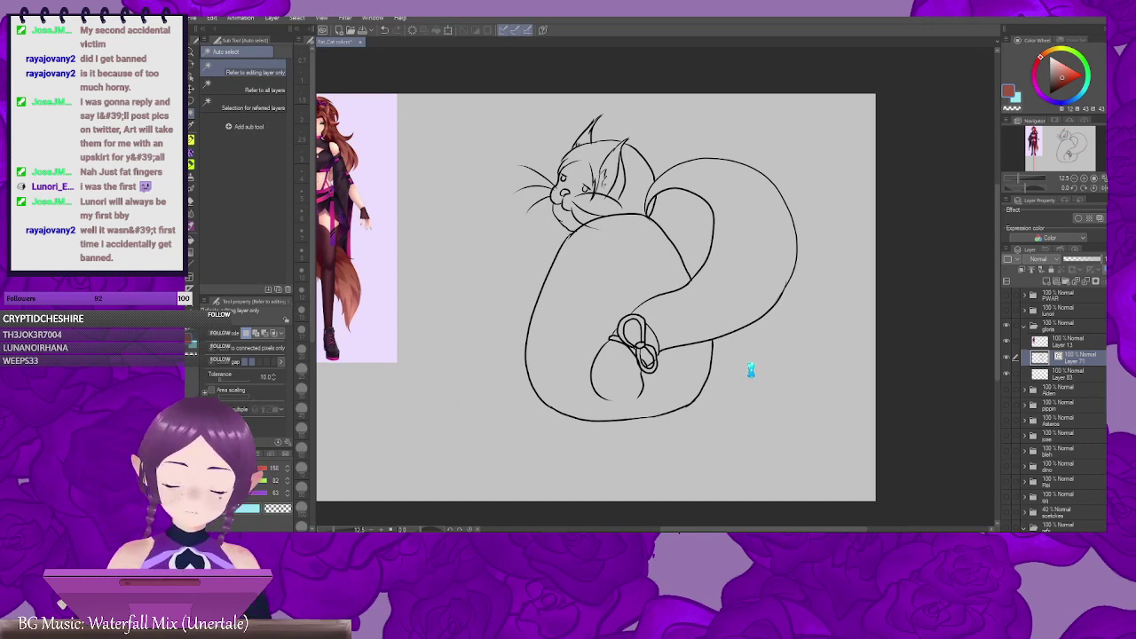
pyautogui.click(751, 372)
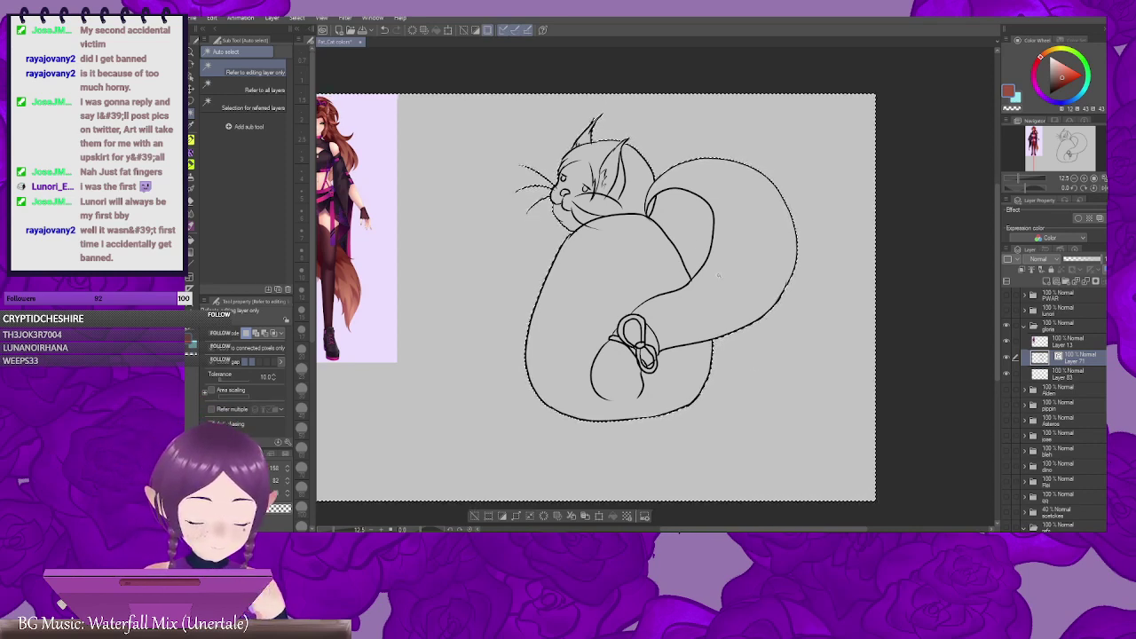
pyautogui.press('shift')
pyautogui.keyDown('shift'); pyautogui.click(697, 255); pyautogui.keyUp('shift')
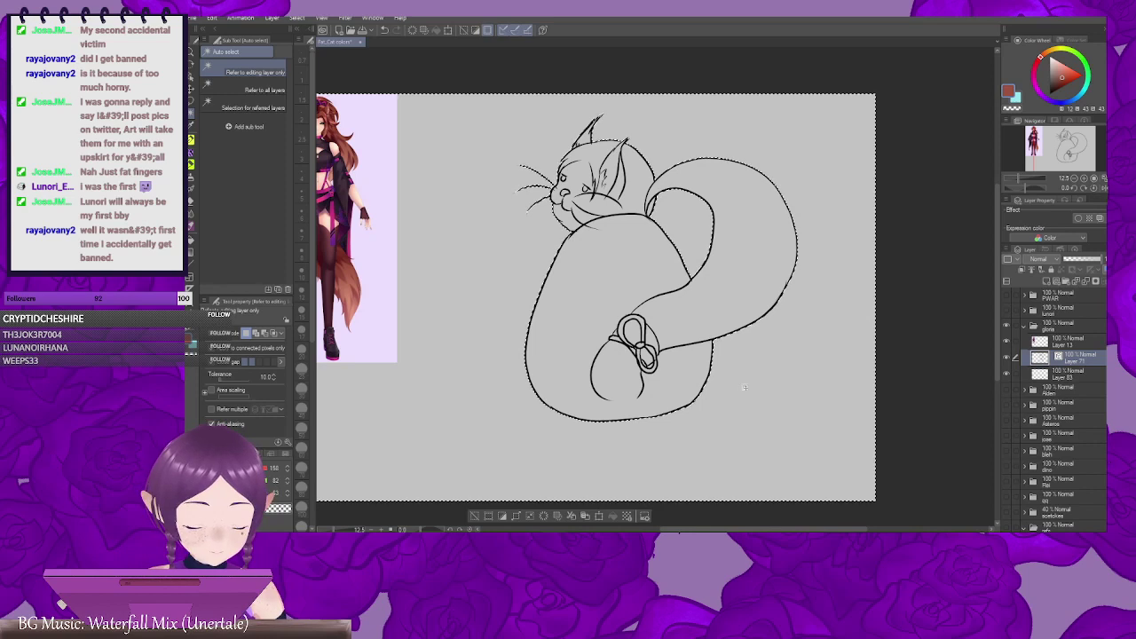
# Step: Invert the selection, then put the colour layer in a new folder masked to the cat's silhouette
pyautogui.click(1084, 378)
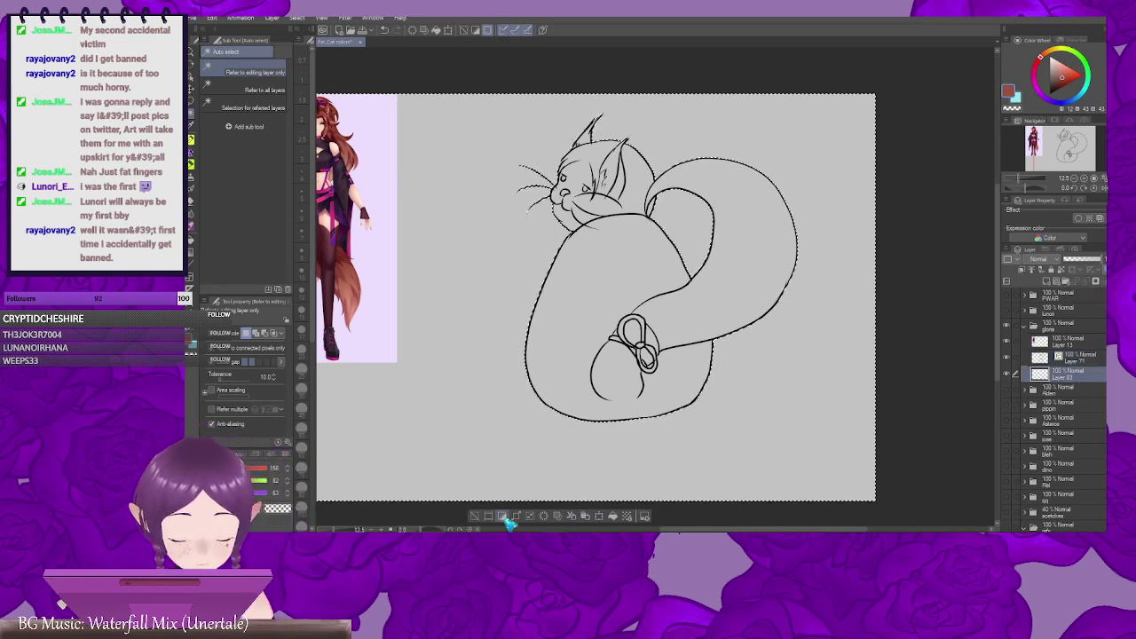
pyautogui.click(504, 517)
pyautogui.click(1063, 283)
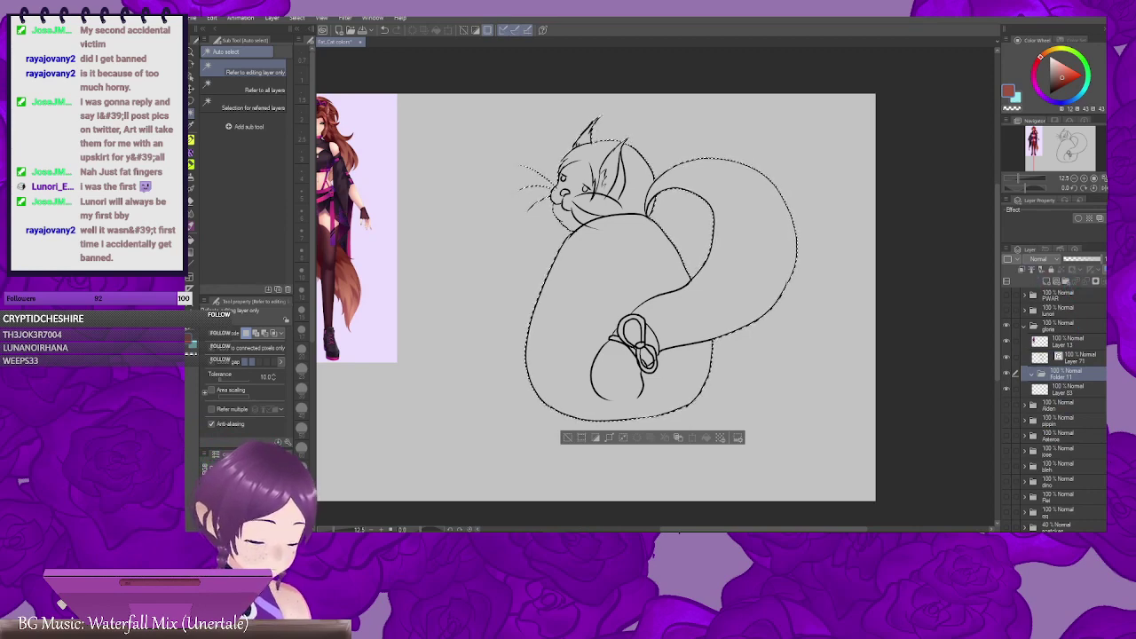
pyautogui.click(1098, 282)
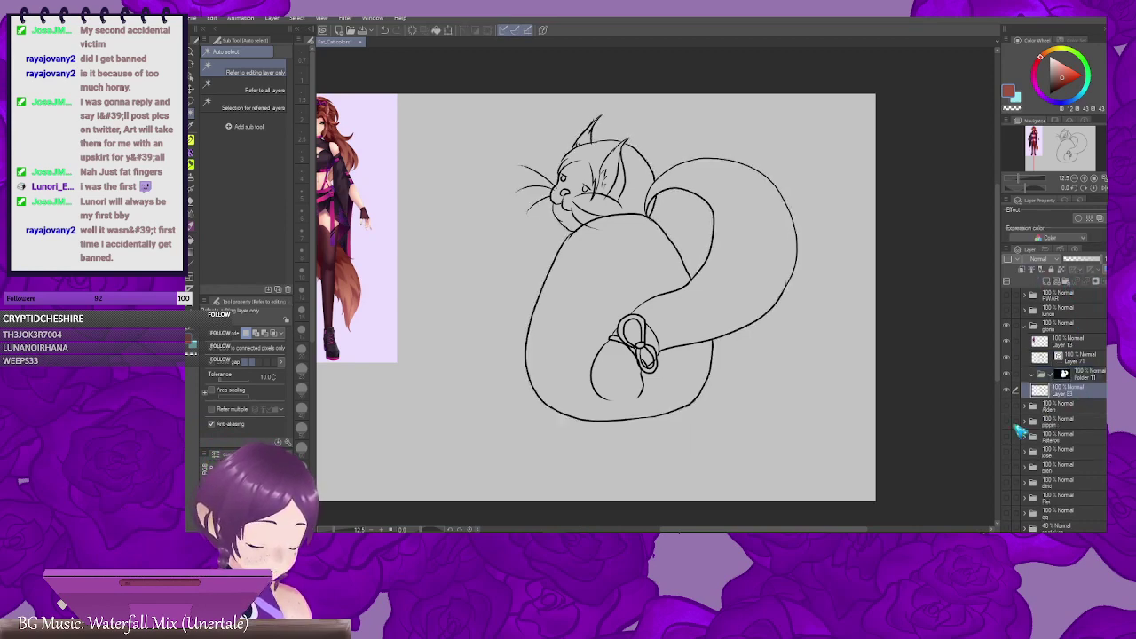
# Step: Set the blending mode of the masked colour folder and of the cat's enclosing folder to Through
pyautogui.moveTo(813, 338); pyautogui.dragTo(776, 364)
pyautogui.click(1085, 379)
pyautogui.click(1057, 259)
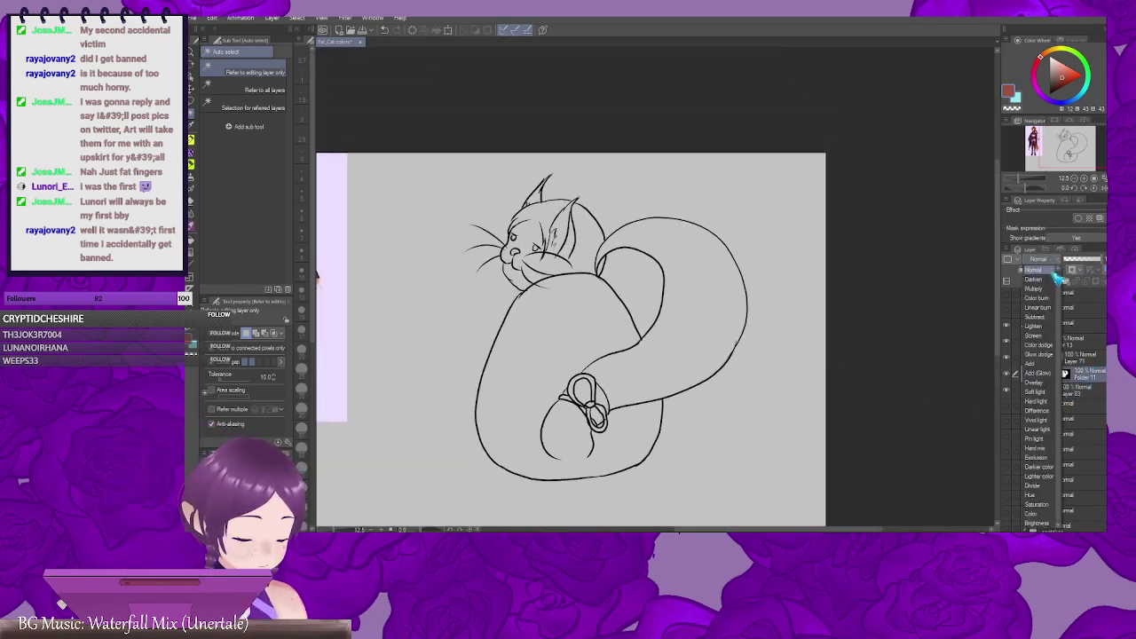
pyautogui.scroll(2, 1068, 285)
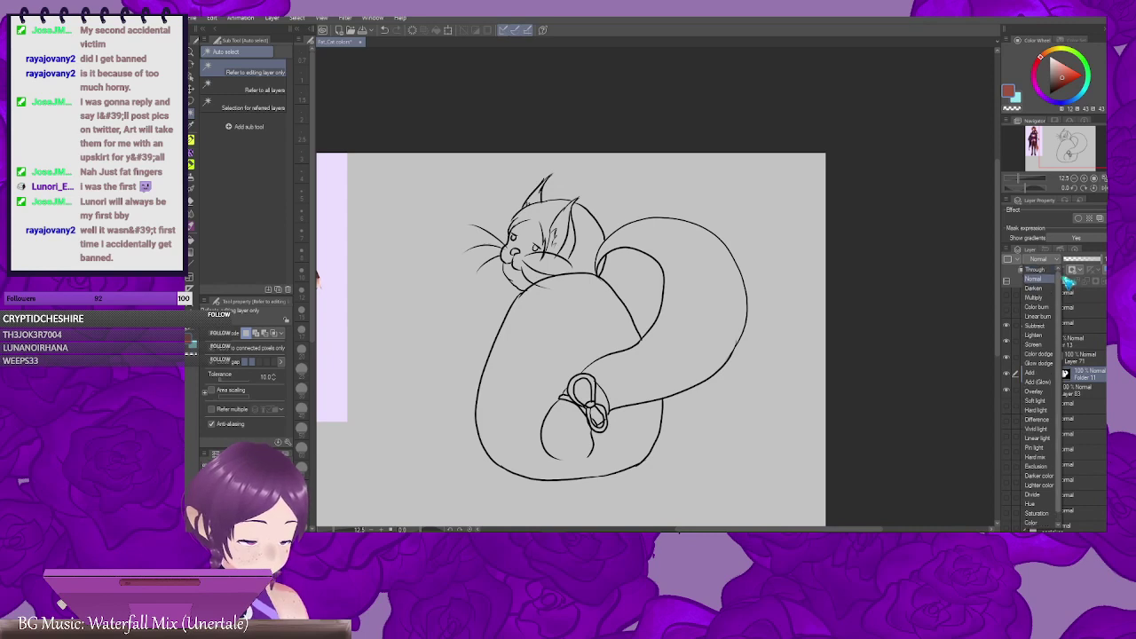
pyautogui.click(1061, 270)
pyautogui.click(1085, 328)
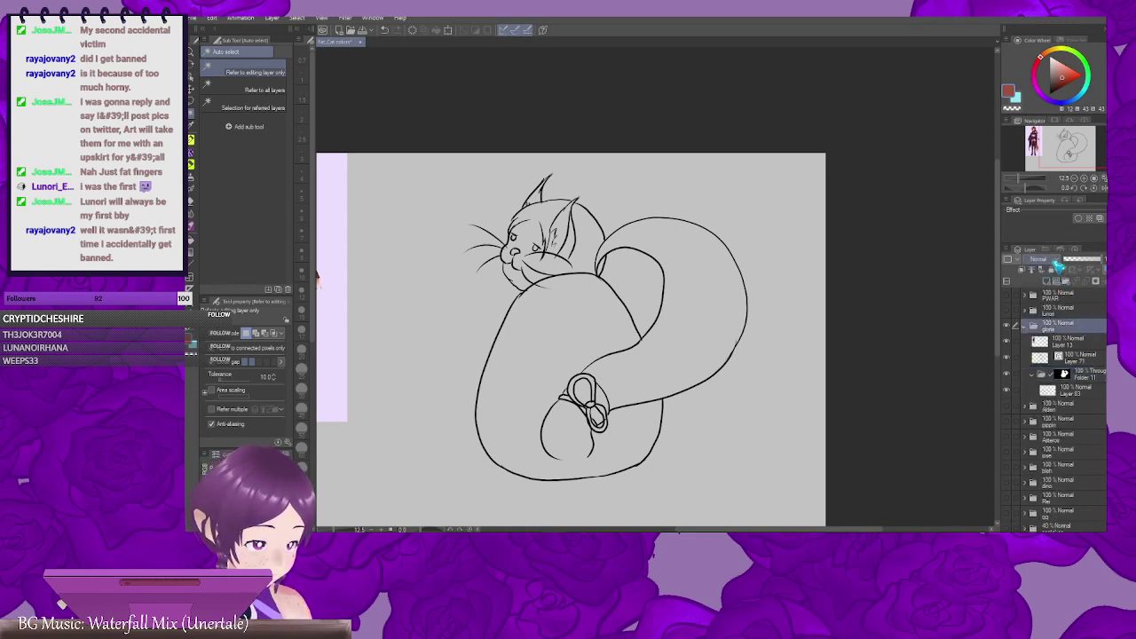
pyautogui.click(1056, 259)
pyautogui.scroll(2, 1065, 286)
pyautogui.click(1056, 271)
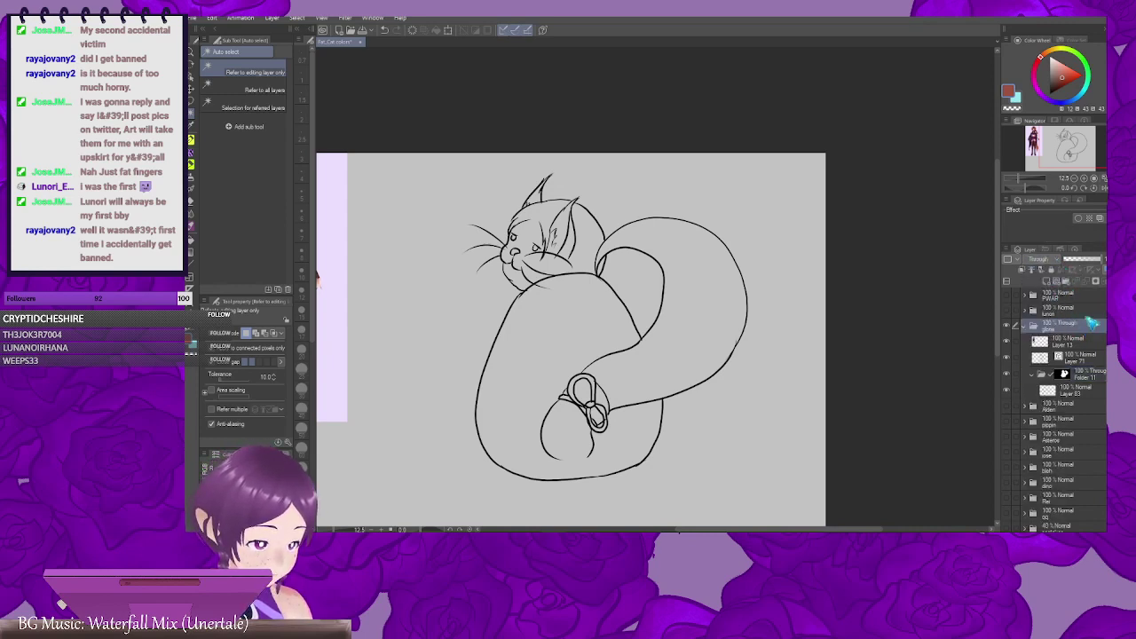
# Step: Fill the colour layer inside the masked folder with the reddish brown, with Fill referring only to the editing layer
pyautogui.click(1083, 391)
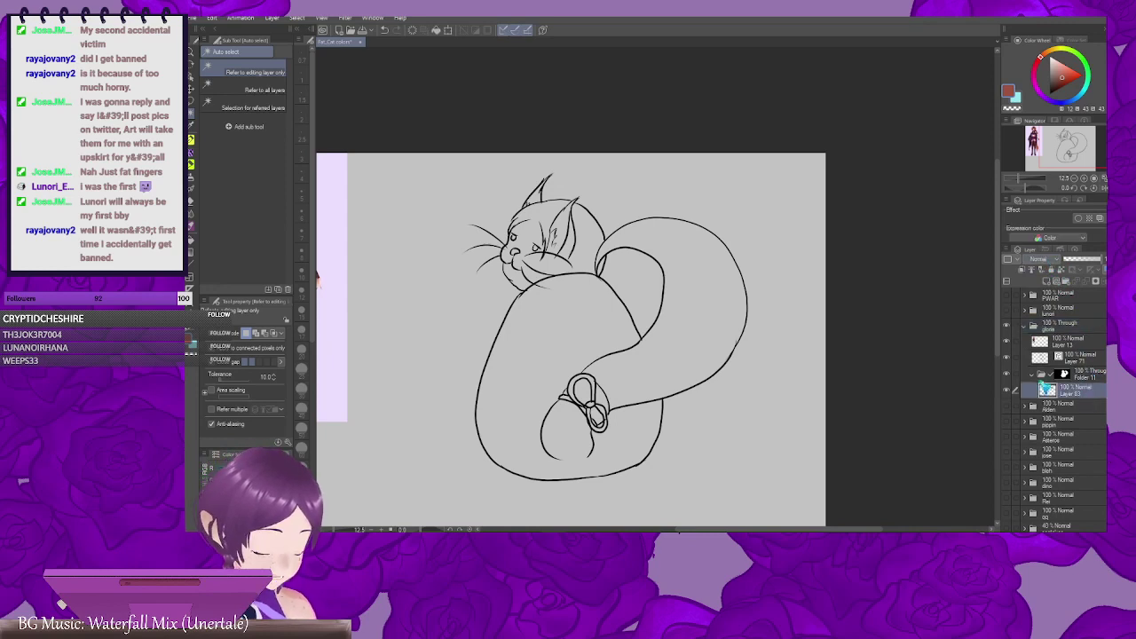
pyautogui.moveTo(640, 314); pyautogui.dragTo(599, 356)
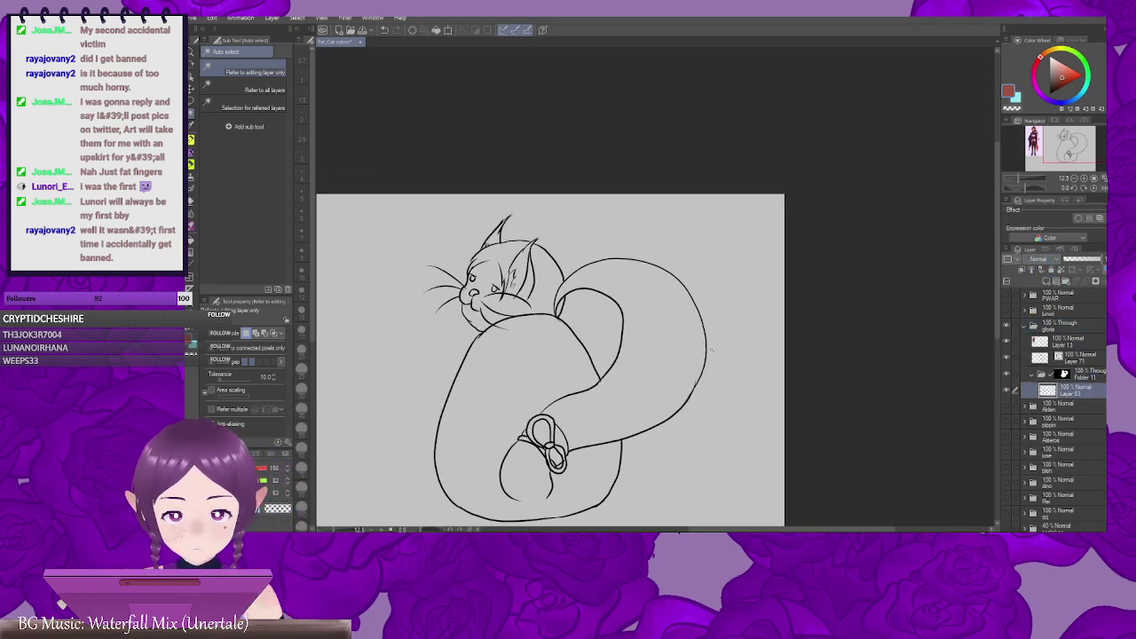
pyautogui.moveTo(540, 365); pyautogui.dragTo(629, 298)
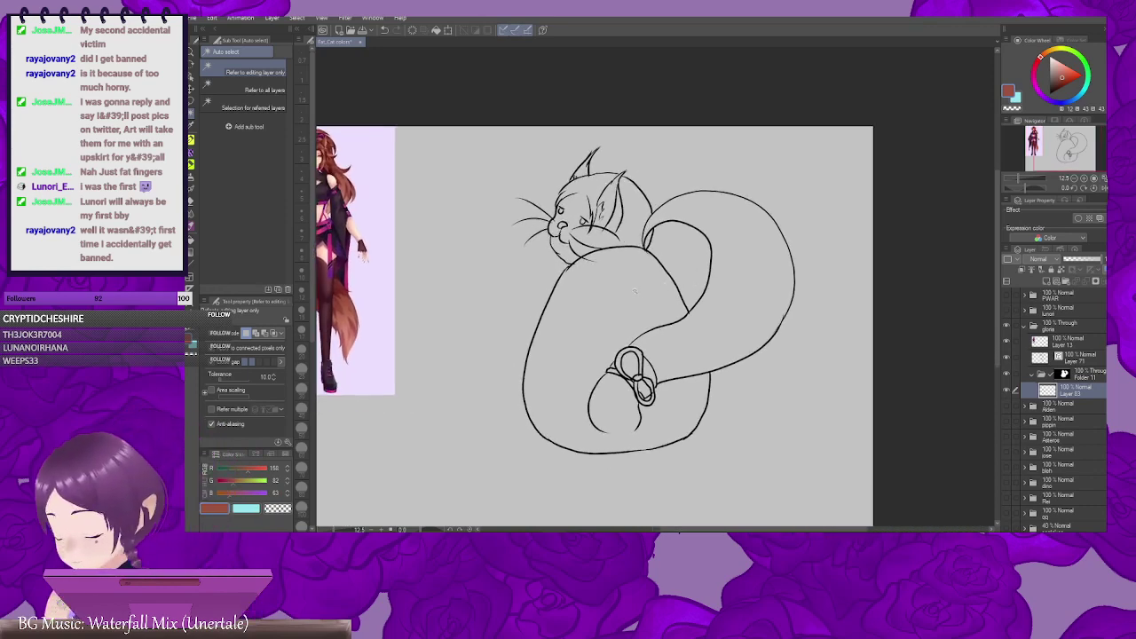
pyautogui.press('b')
pyautogui.press('g')
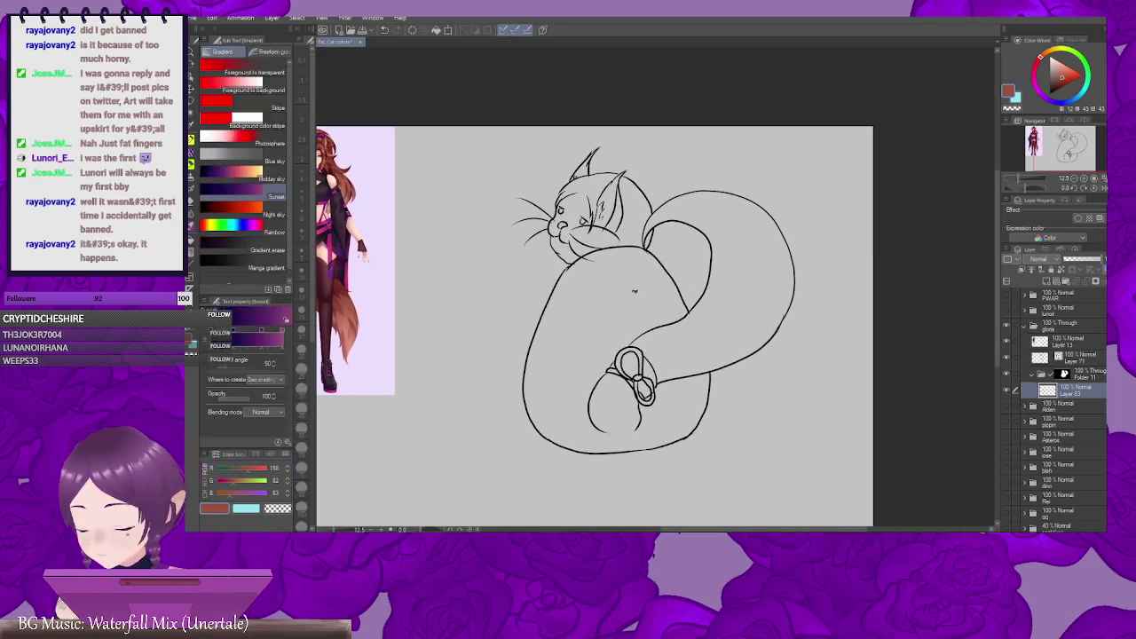
pyautogui.press('g')
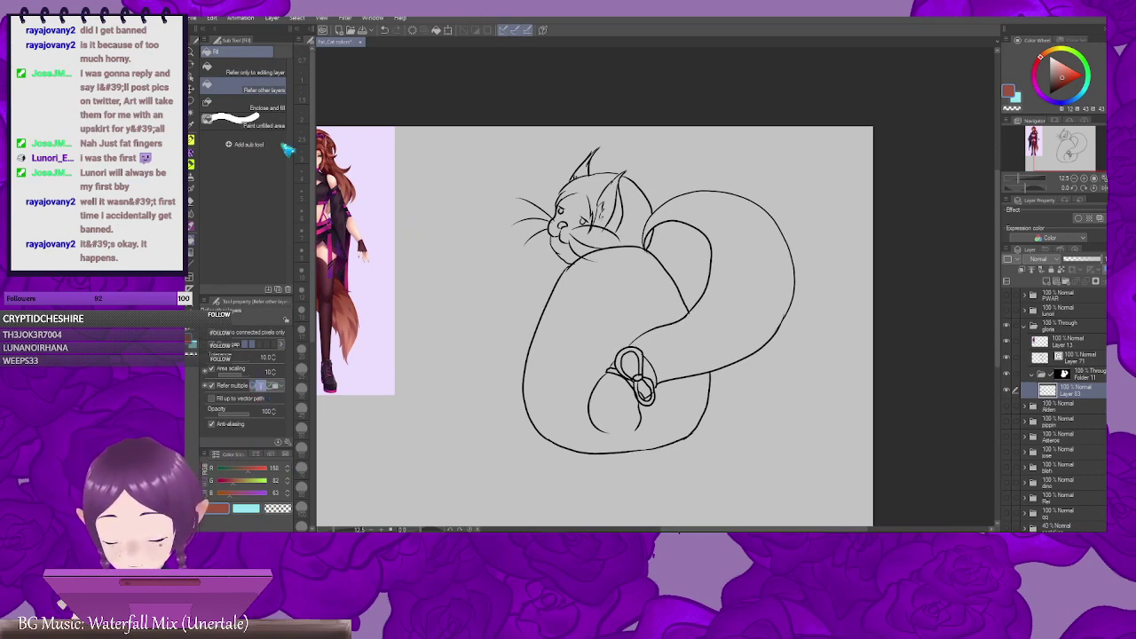
pyautogui.click(256, 72)
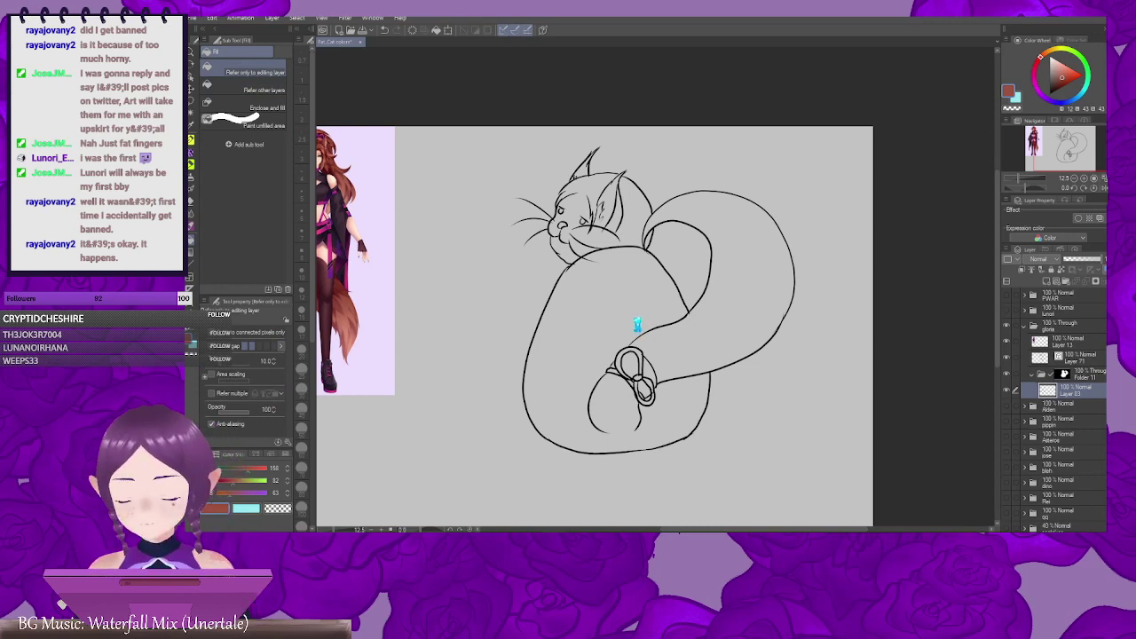
pyautogui.click(643, 327)
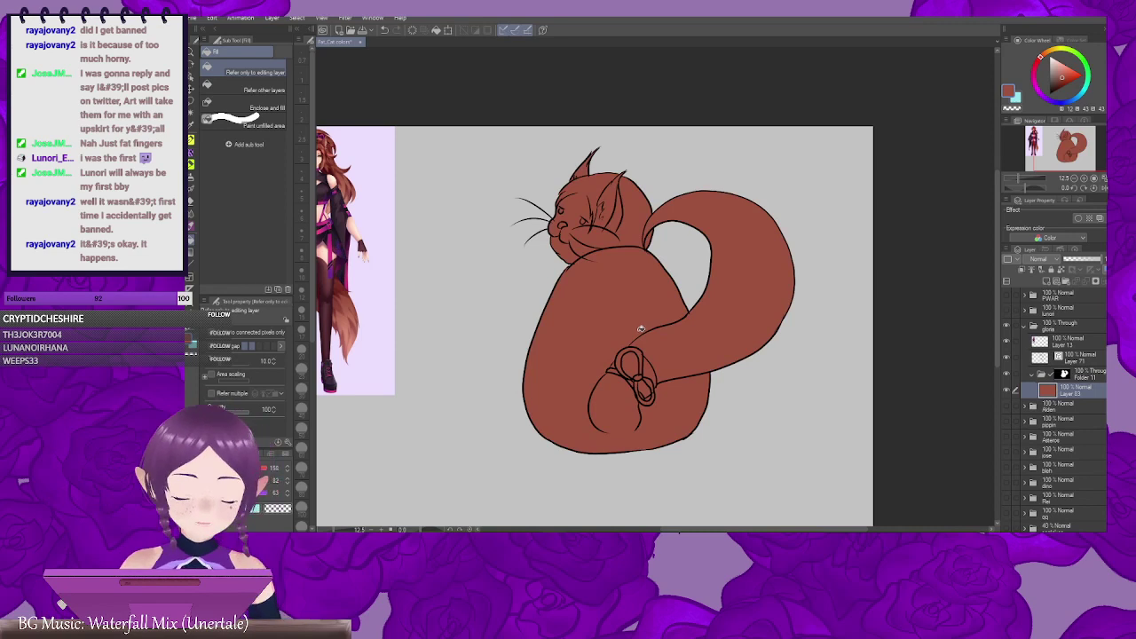
# Step: Add a raster layer clipped to the brown base and sample the dark purple from the reference character's hair bow
pyautogui.click(1048, 281)
pyautogui.click(1023, 270)
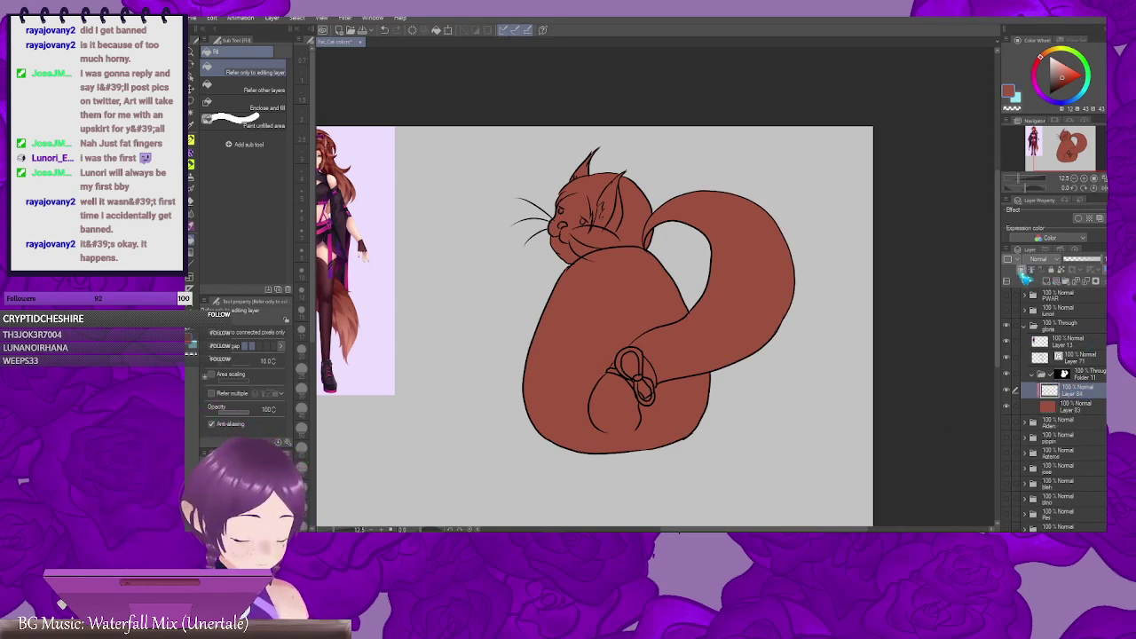
pyautogui.moveTo(594, 248); pyautogui.dragTo(667, 306)
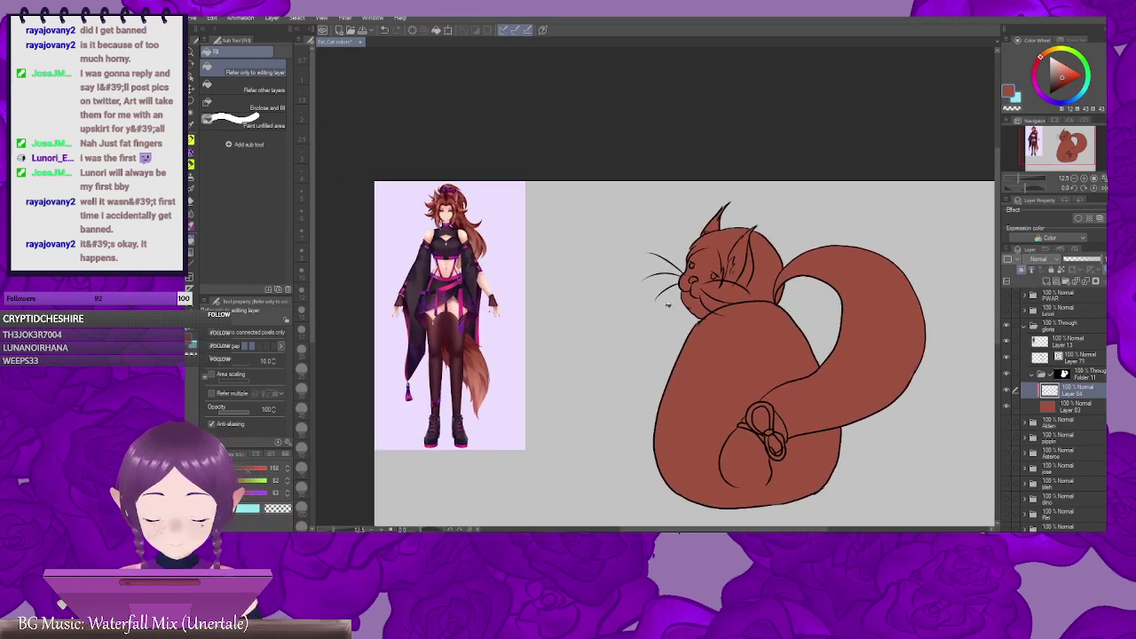
pyautogui.scroll(4, 501, 279)
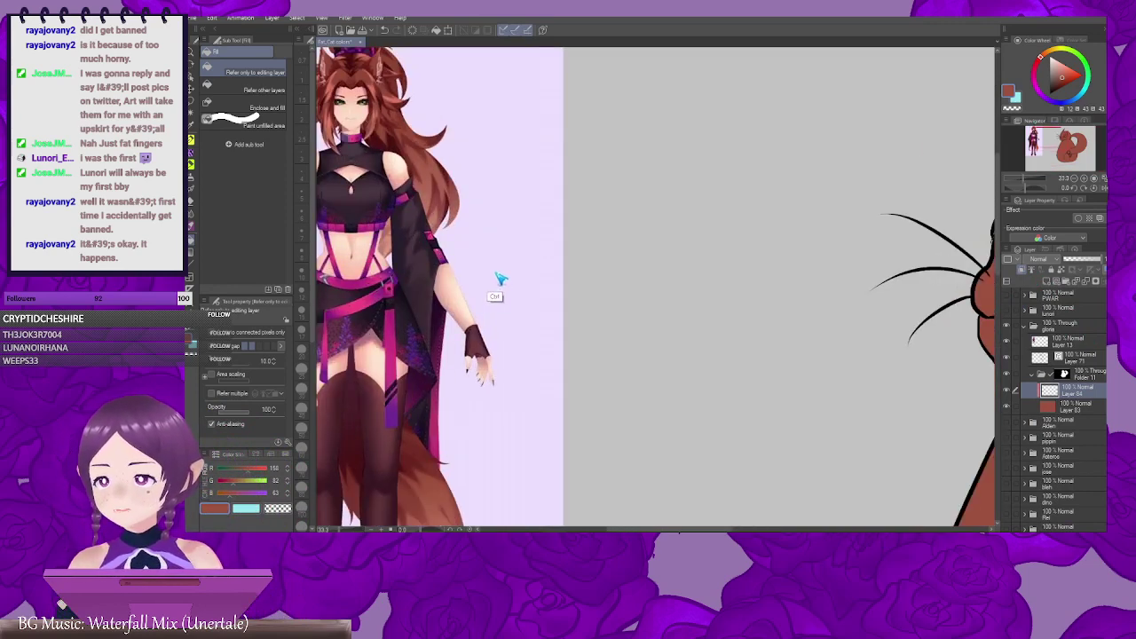
pyautogui.moveTo(491, 284); pyautogui.dragTo(655, 375)
pyautogui.scroll(-2, 654, 374)
pyautogui.scroll(1, 625, 318)
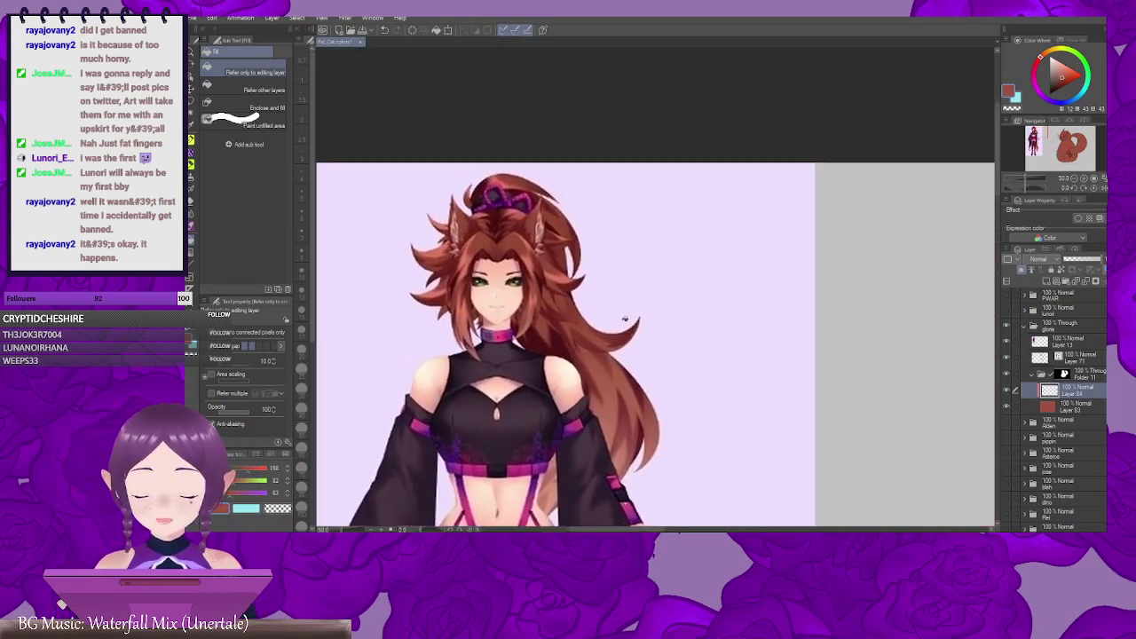
pyautogui.keyDown('alt'); pyautogui.click(492, 219); pyautogui.keyUp('alt')
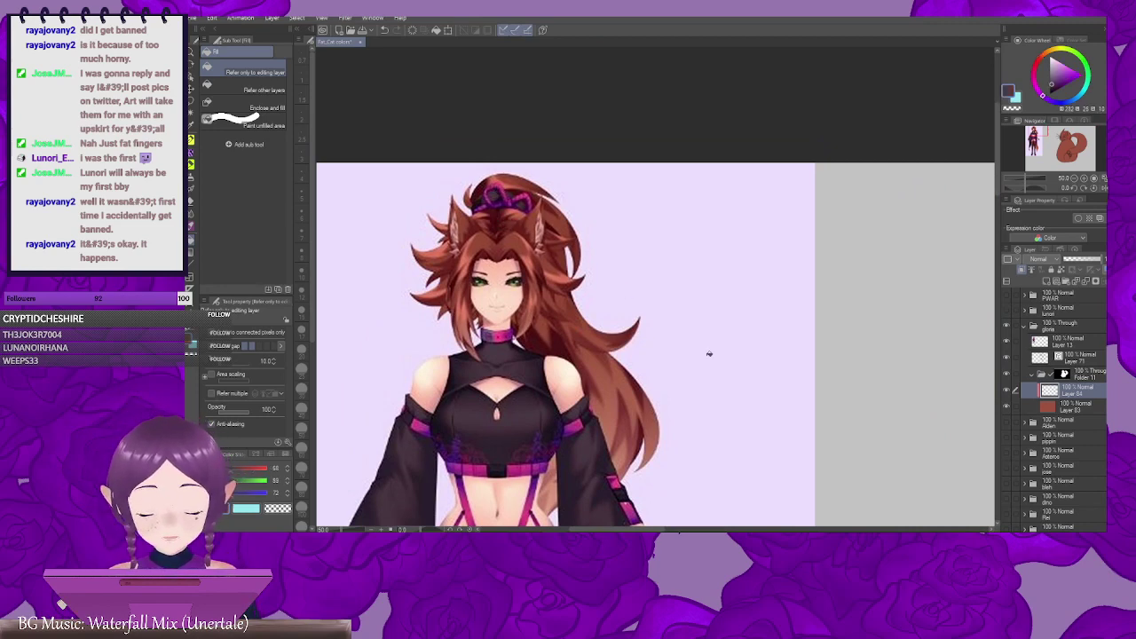
# Step: Set Fill to refer to other layers with the cat's lineart layer as reference layer, then reselect the clipped detail layer
pyautogui.moveTo(775, 430); pyautogui.dragTo(719, 174)
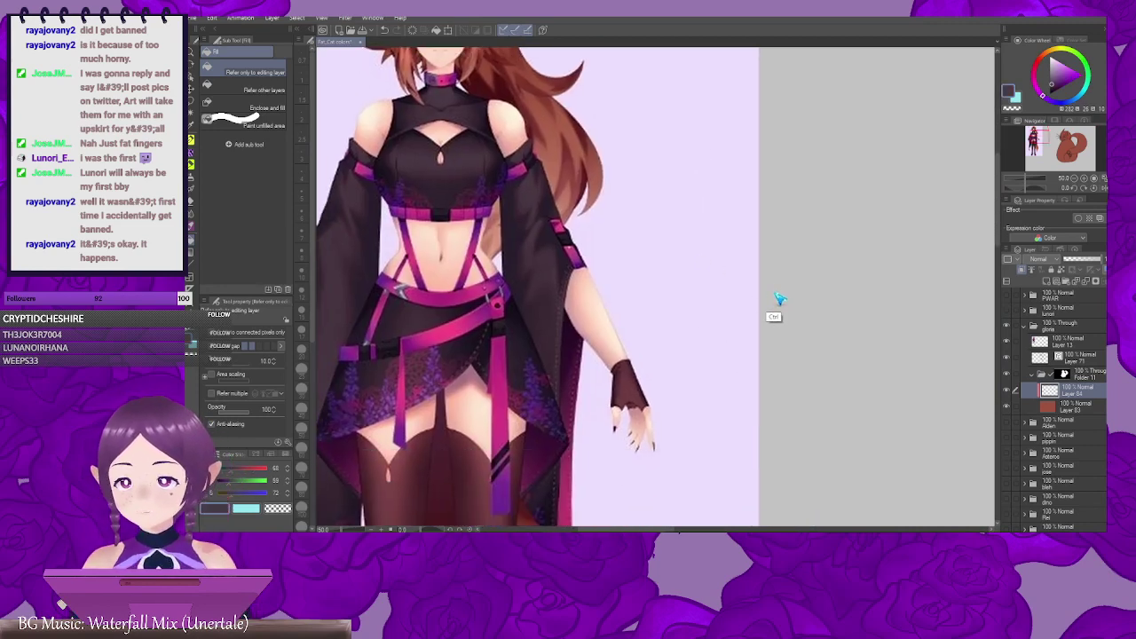
pyautogui.scroll(-2, 778, 304)
pyautogui.scroll(6, 790, 309)
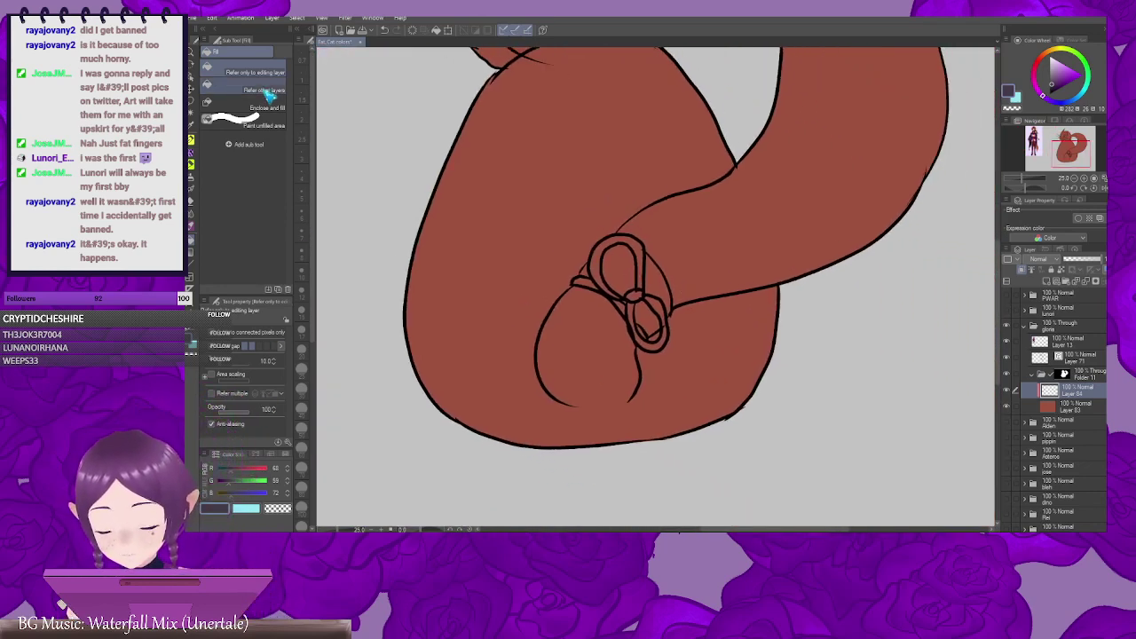
pyautogui.click(264, 90)
pyautogui.click(1076, 343)
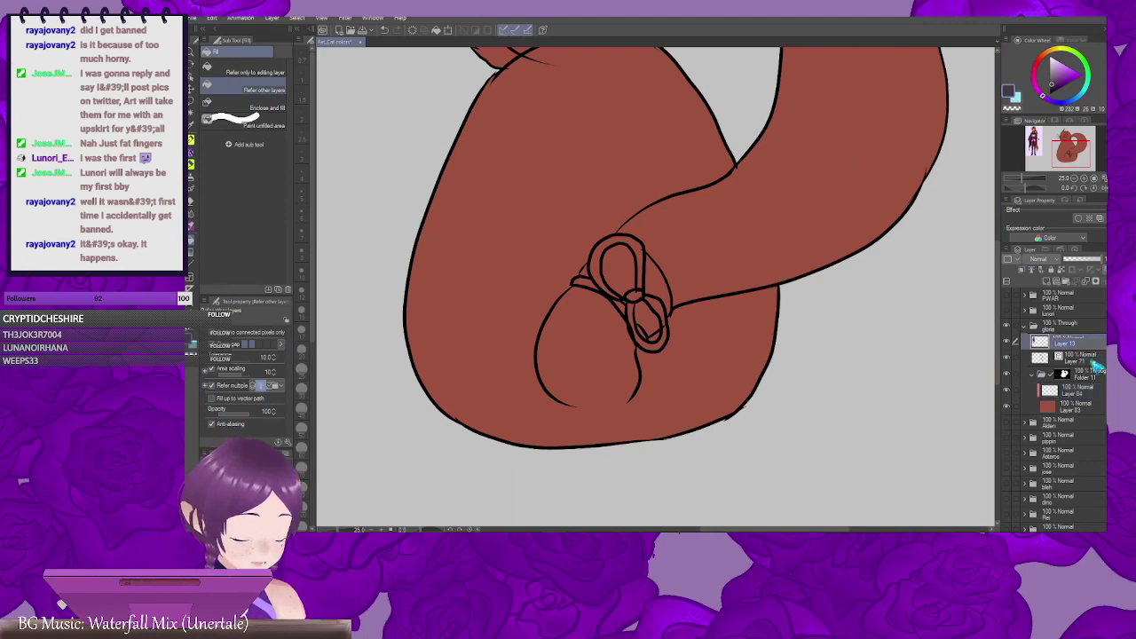
pyautogui.click(1080, 360)
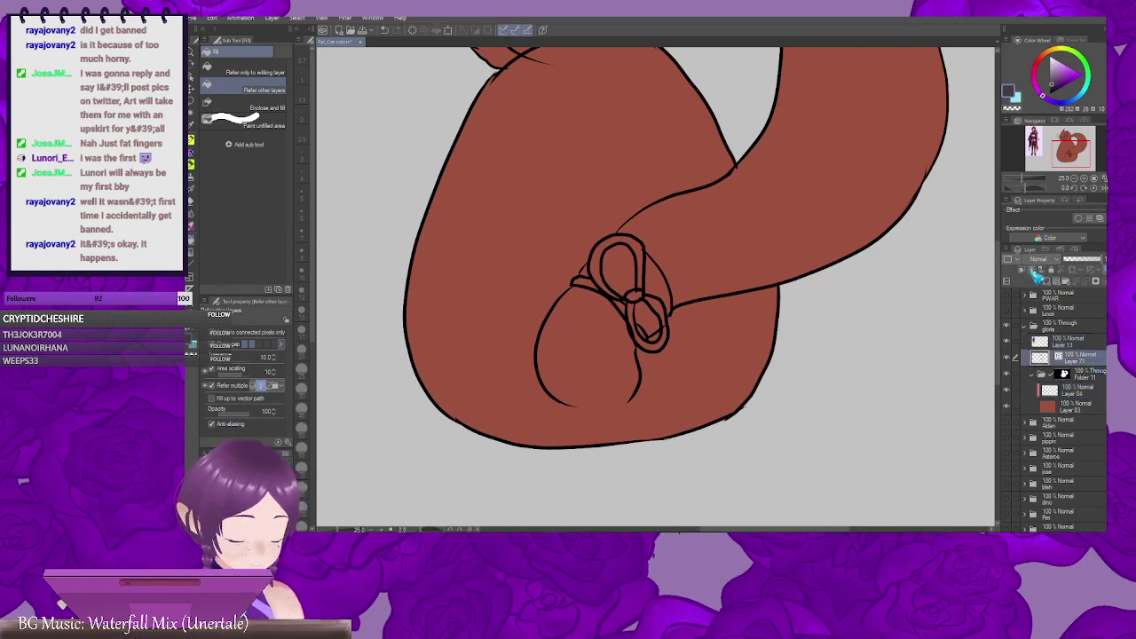
pyautogui.click(1083, 395)
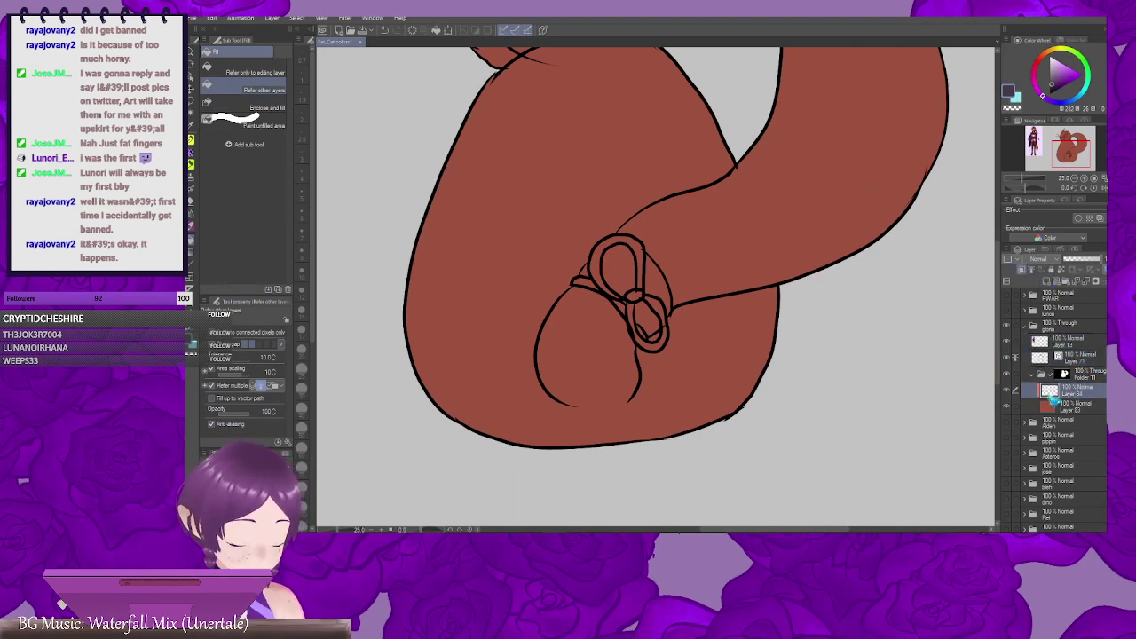
# Step: Fill the insides of both bow loops and the area behind the bow with the dark purple
pyautogui.moveTo(598, 304); pyautogui.dragTo(585, 354)
pyautogui.click(606, 309)
pyautogui.click(631, 354)
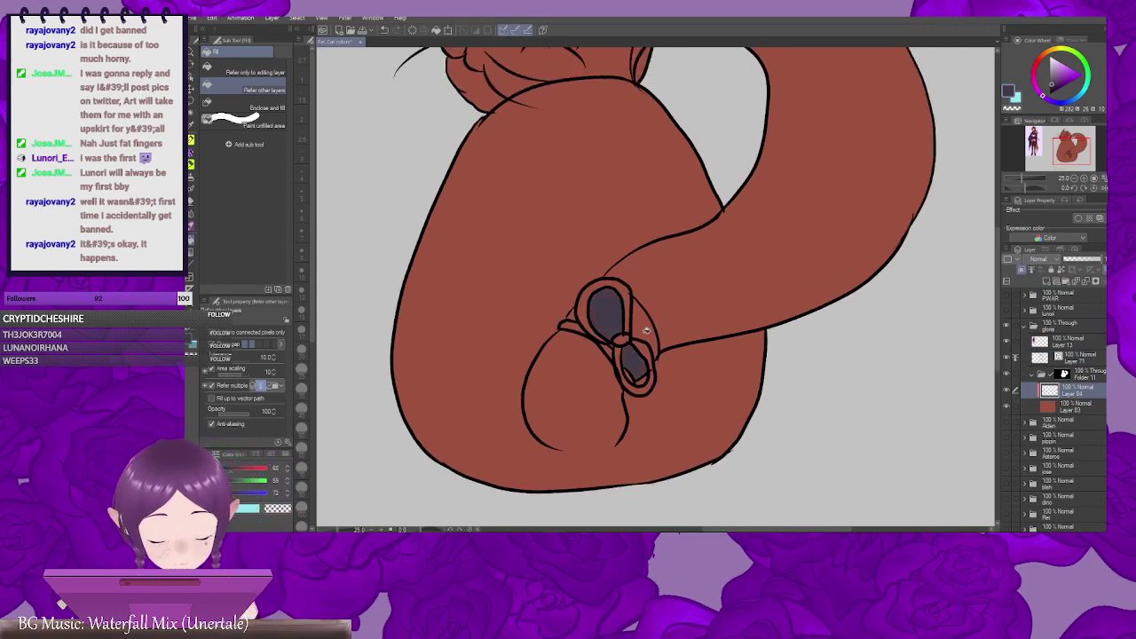
pyautogui.click(647, 331)
# Step: Sample the magenta from the reference character's outfit and add another raster layer clipped above the dark purple detail layer
pyautogui.moveTo(634, 206); pyautogui.dragTo(641, 443)
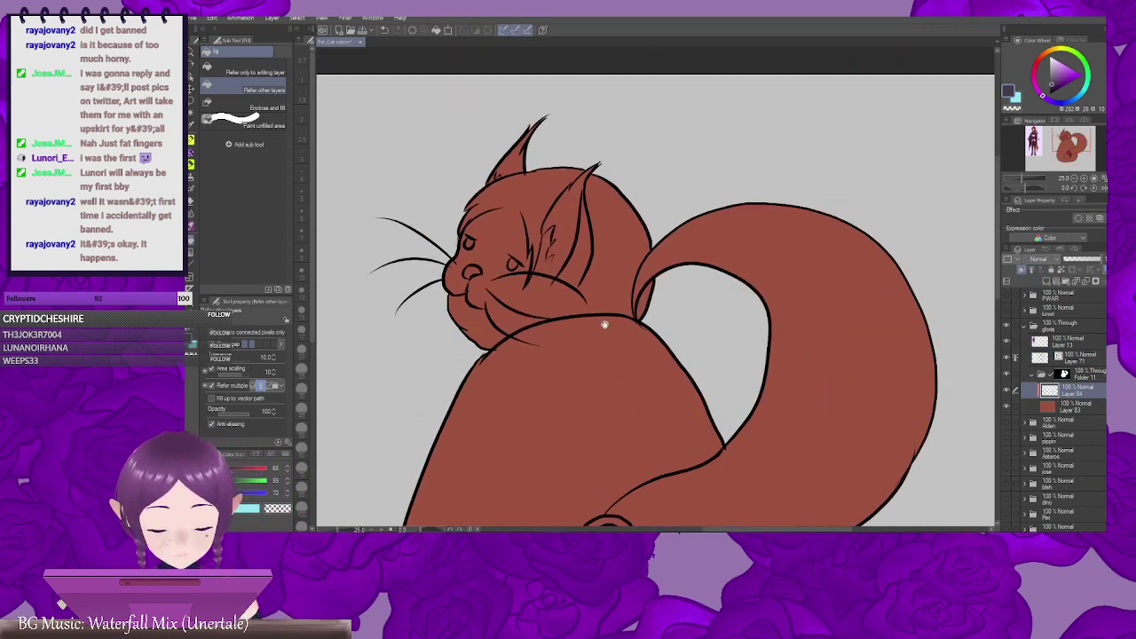
pyautogui.moveTo(586, 310); pyautogui.dragTo(656, 291)
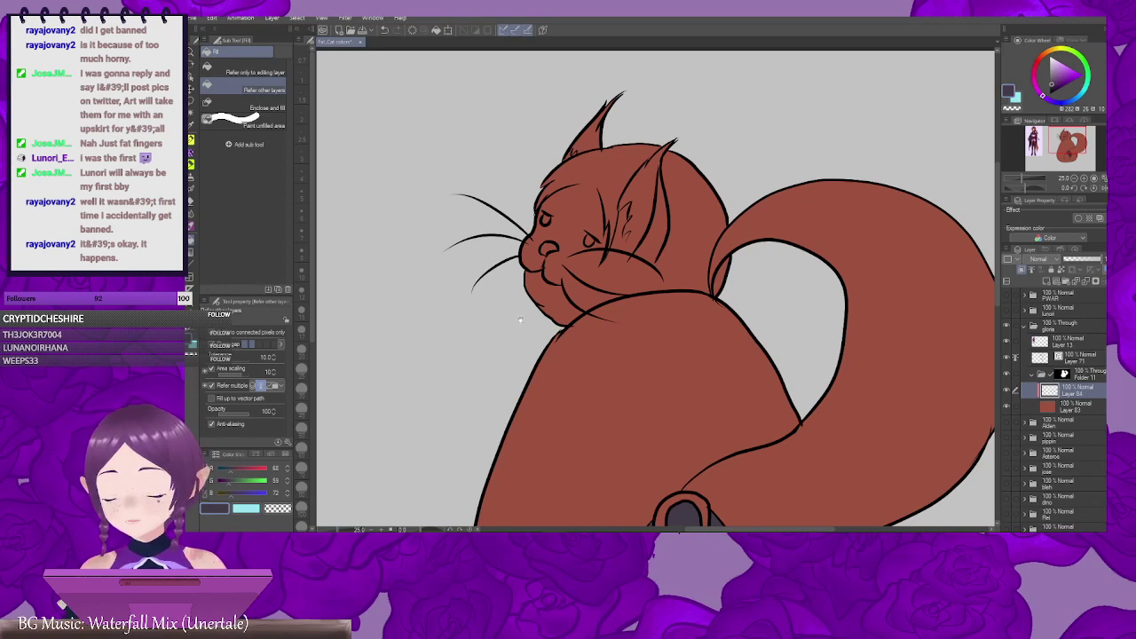
pyautogui.moveTo(520, 317); pyautogui.dragTo(792, 445)
pyautogui.moveTo(597, 315); pyautogui.dragTo(801, 337)
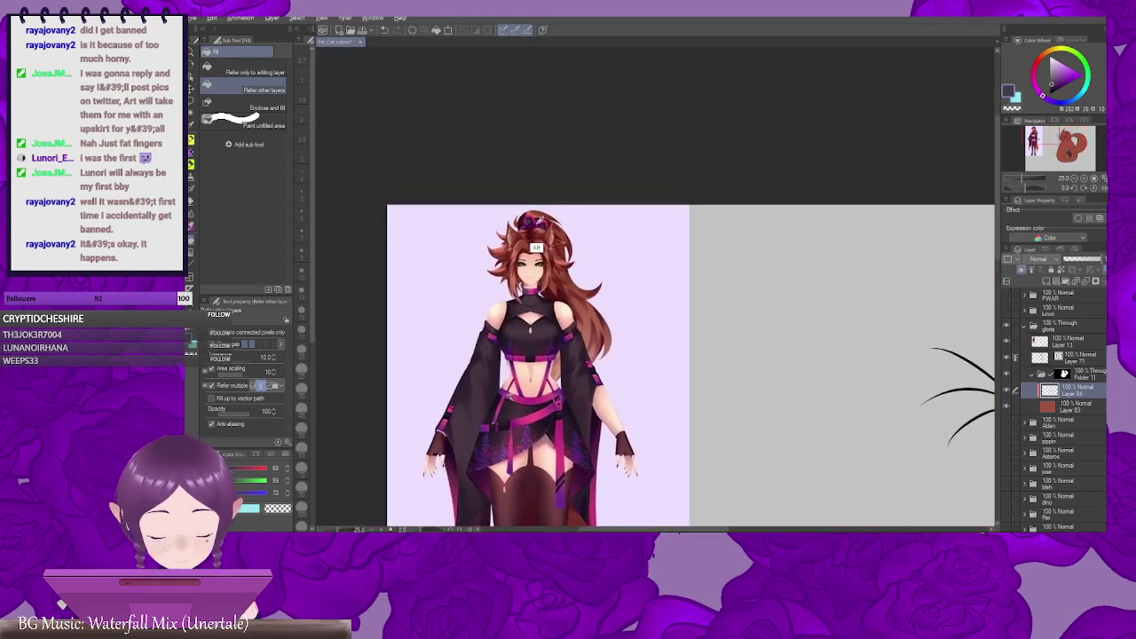
pyautogui.keyDown('alt'); pyautogui.click(545, 425); pyautogui.keyUp('alt')
pyautogui.moveTo(787, 419); pyautogui.dragTo(592, 223)
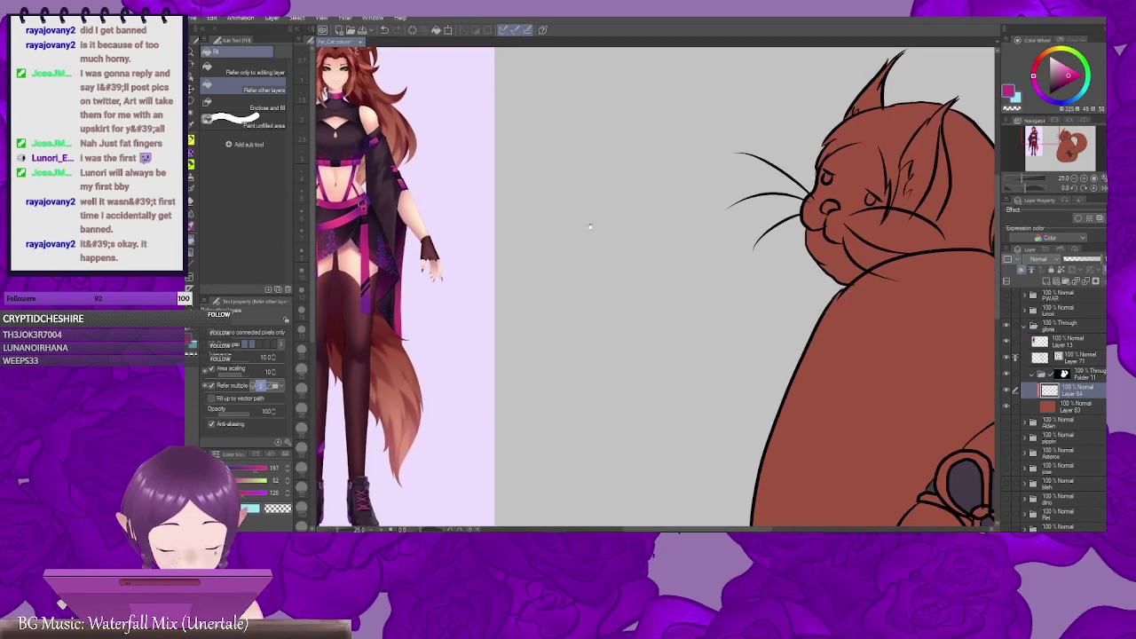
pyautogui.click(1046, 281)
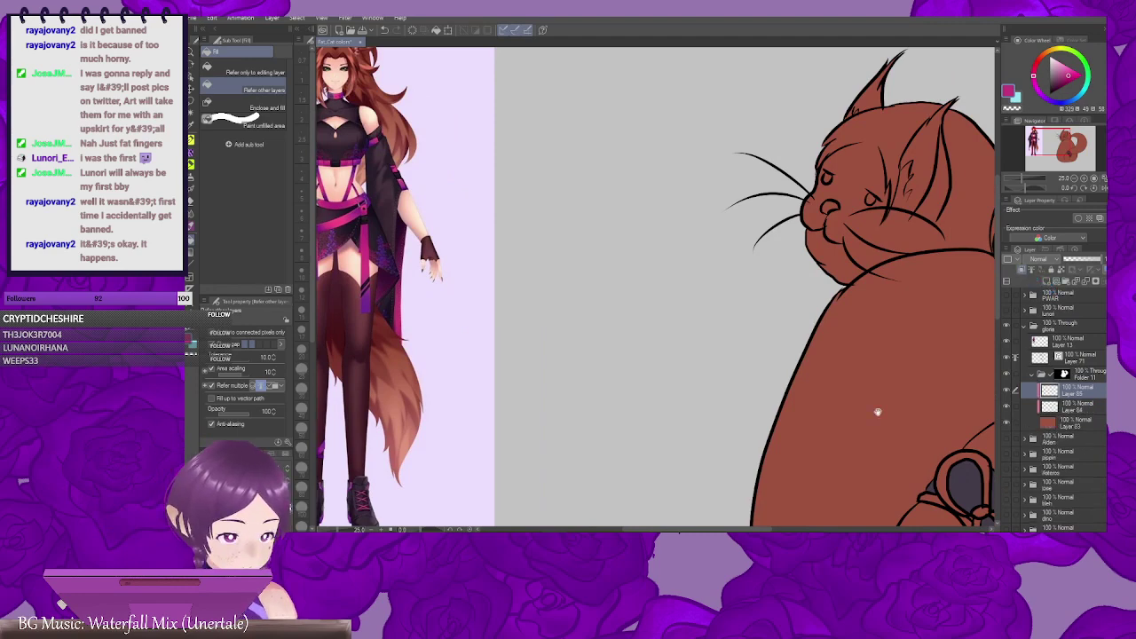
# Step: Fill the bow's loop borders, knot and ribbon band with magenta on the new clipped layer, and switch to the colouring brush
pyautogui.moveTo(876, 405); pyautogui.dragTo(580, 261)
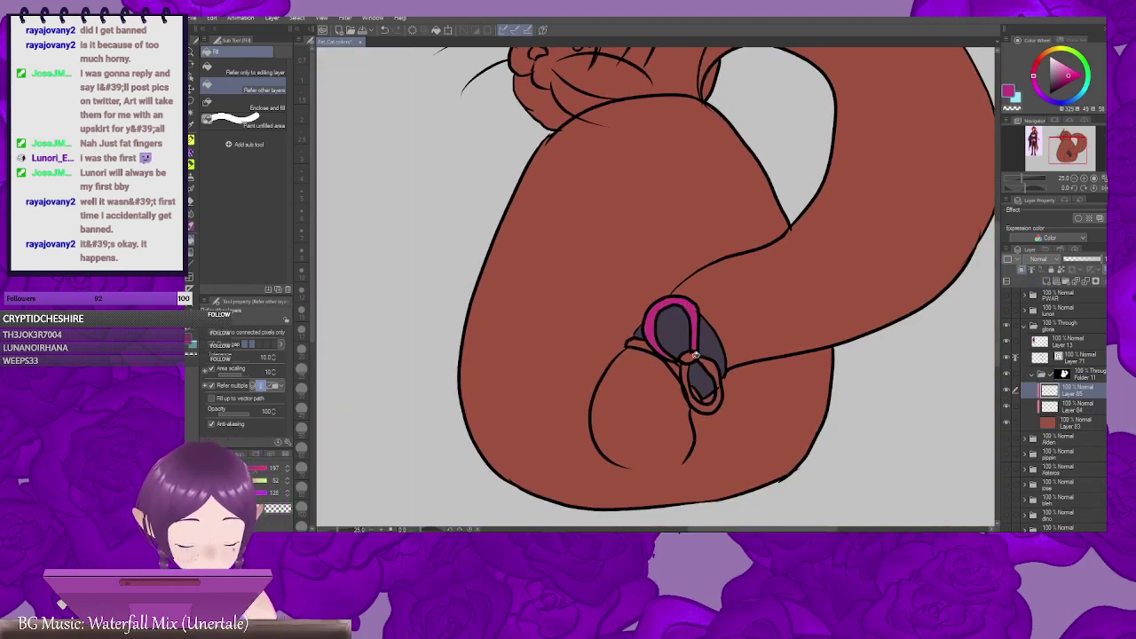
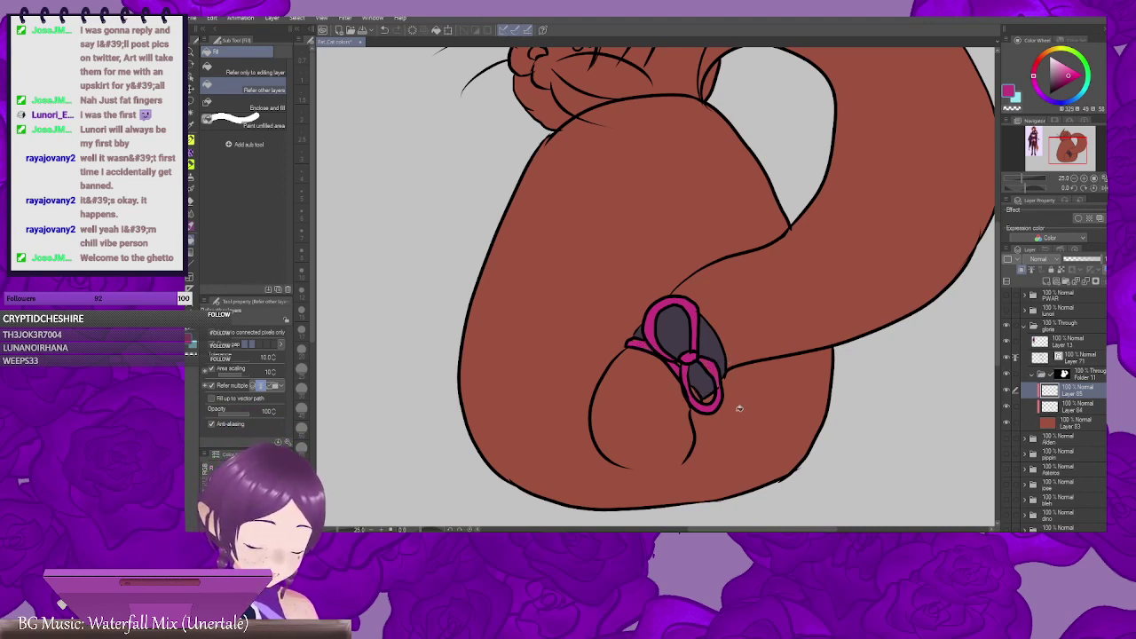
pyautogui.scroll(6, 690, 403)
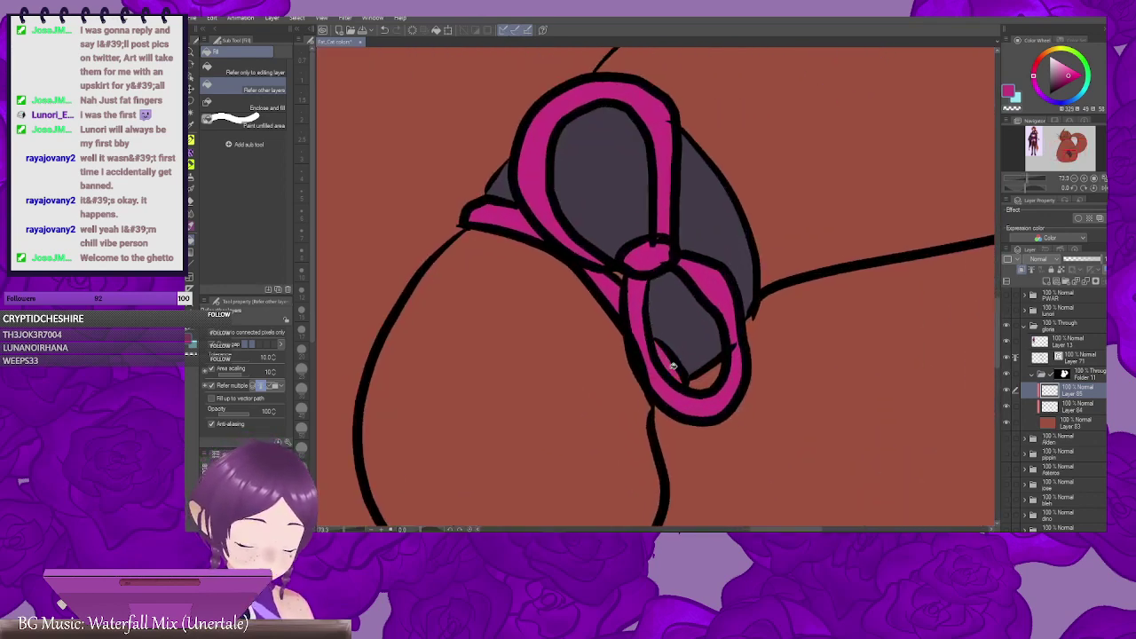
pyautogui.scroll(-1, 672, 366)
pyautogui.scroll(-1, 676, 371)
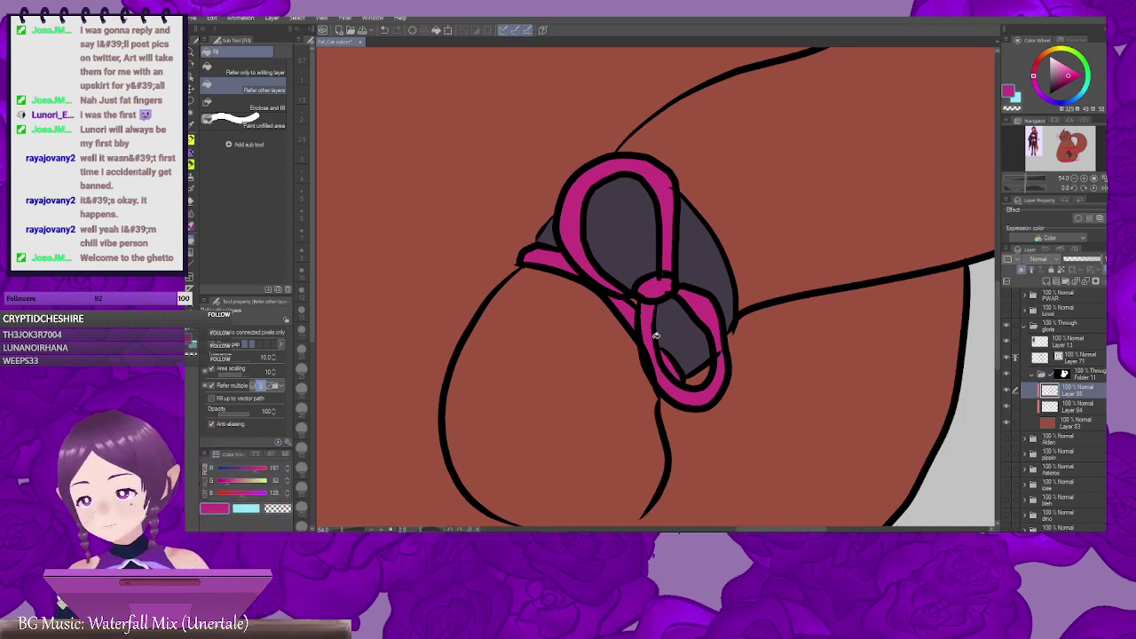
pyautogui.press('b')
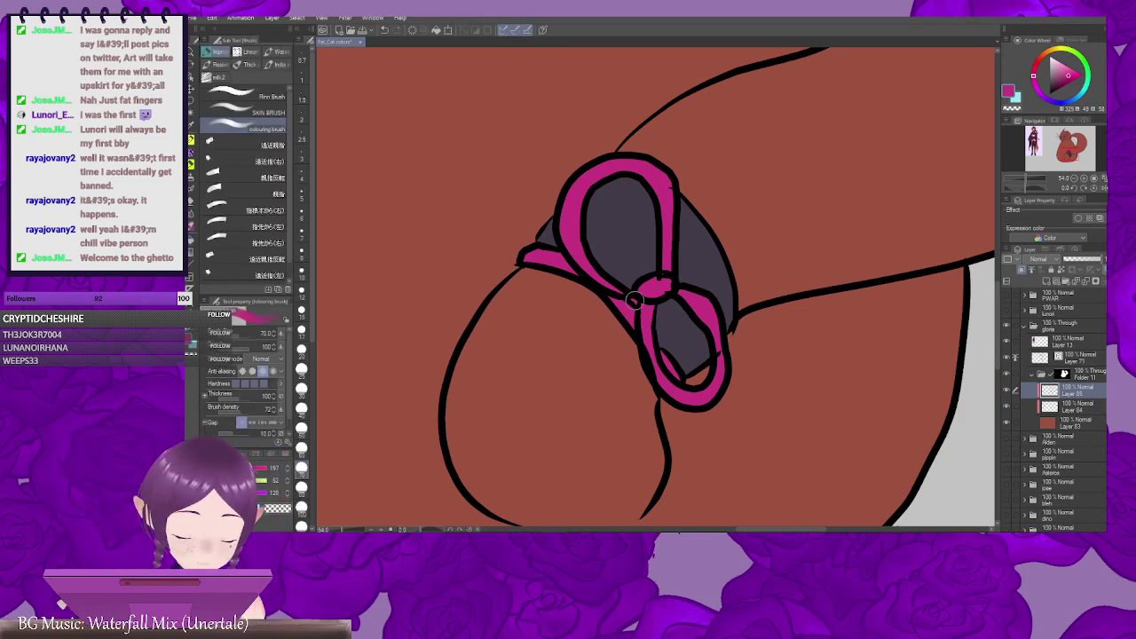
# Step: Sample the dusty pink of the reference character's inner ear and add a clipped layer above the bow color layers
pyautogui.scroll(-2, 741, 362)
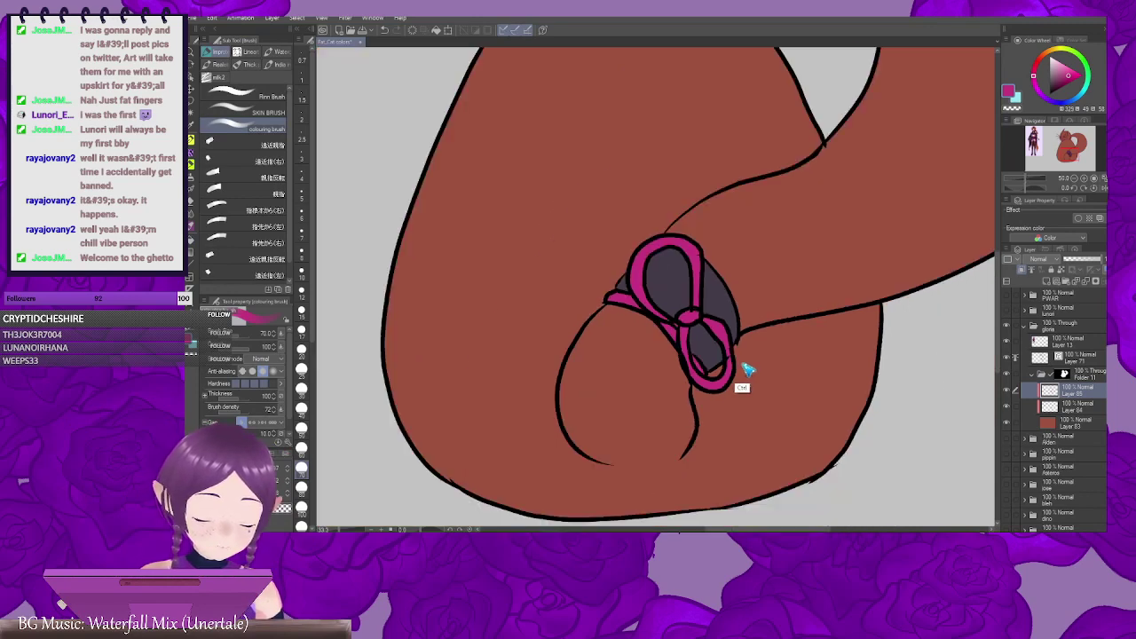
pyautogui.scroll(-2, 748, 369)
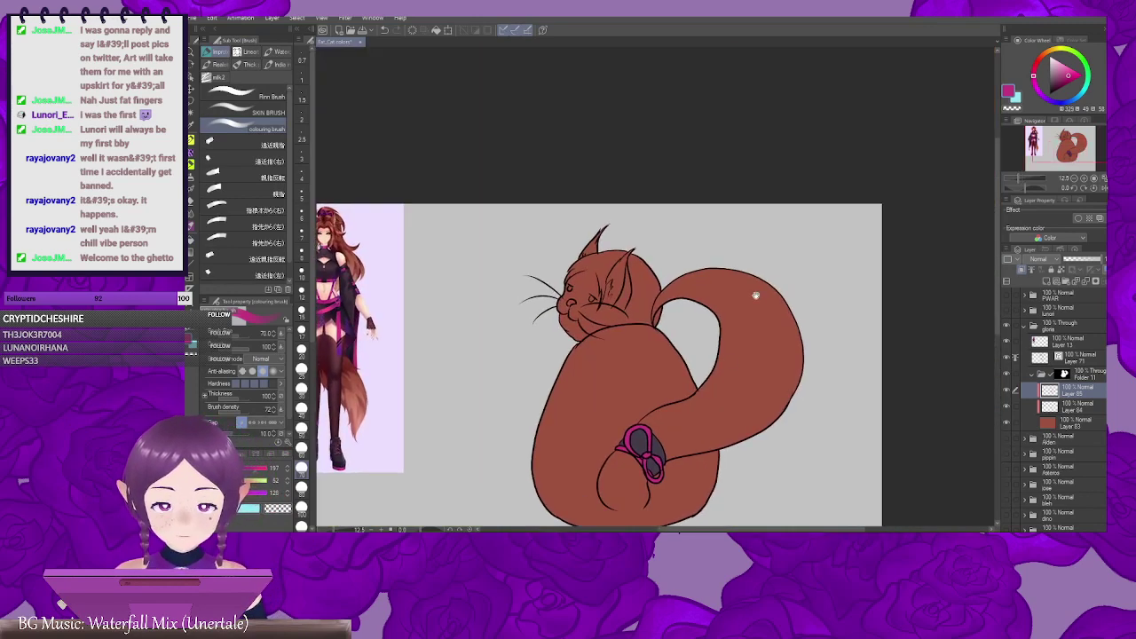
pyautogui.moveTo(714, 307); pyautogui.dragTo(788, 298)
pyautogui.moveTo(530, 299); pyautogui.dragTo(694, 373)
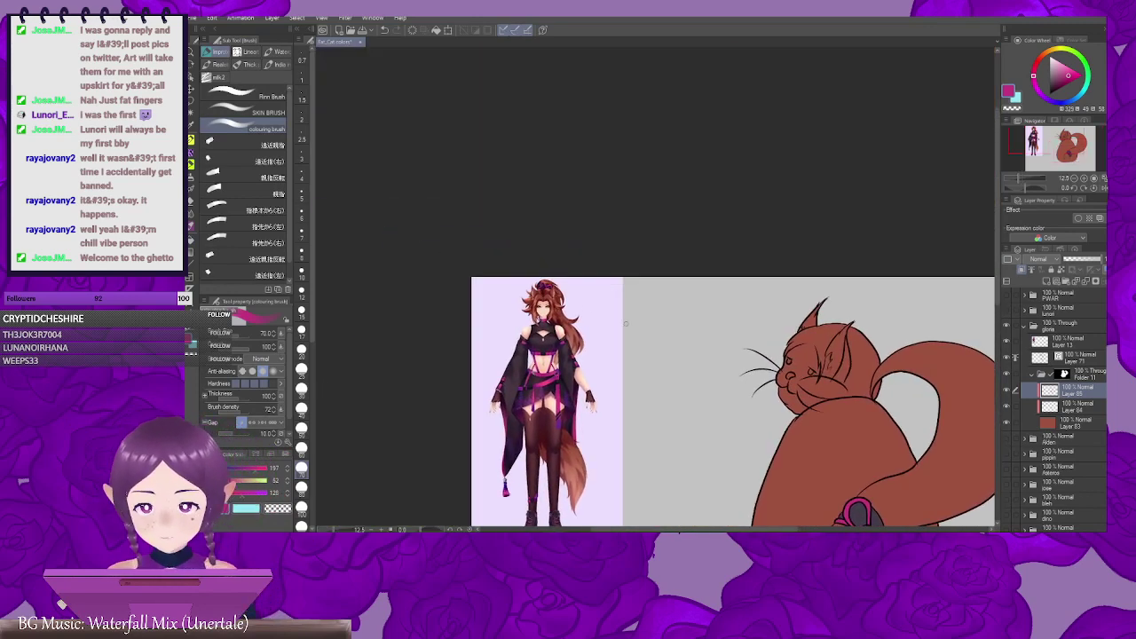
pyautogui.scroll(2, 540, 313)
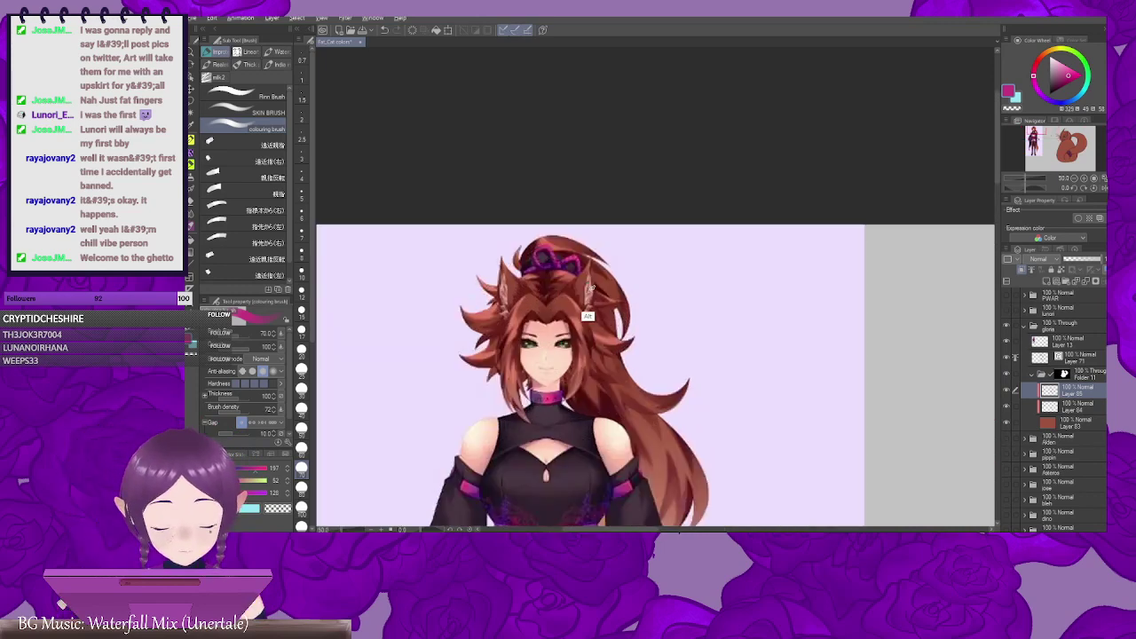
pyautogui.keyDown('alt'); pyautogui.click(592, 289); pyautogui.keyUp('alt')
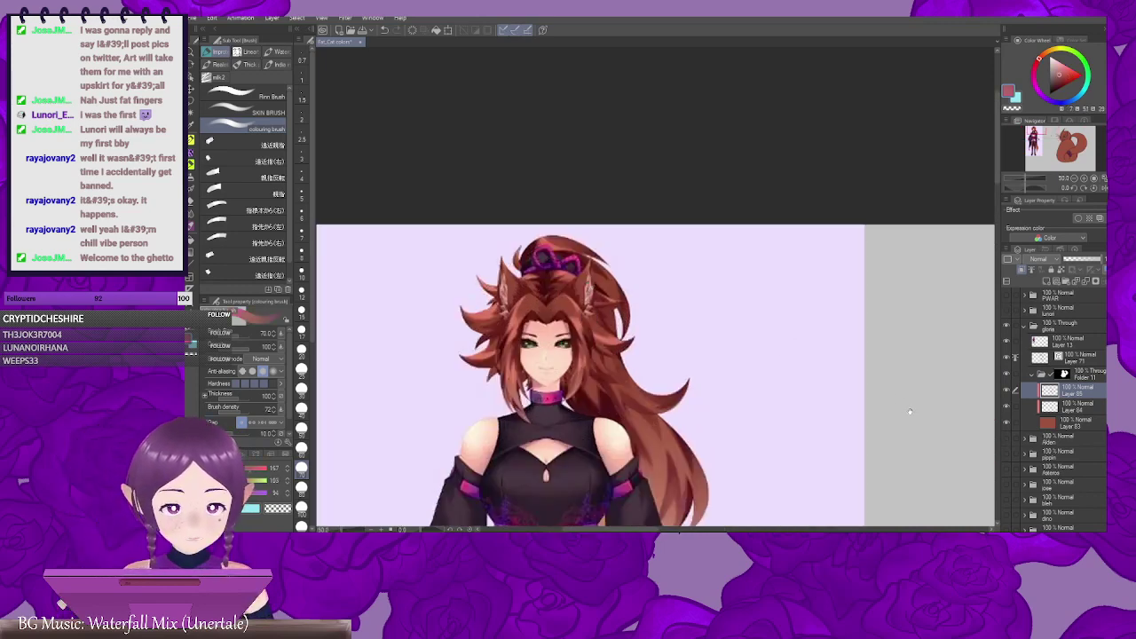
pyautogui.moveTo(908, 414); pyautogui.dragTo(682, 245)
pyautogui.click(1051, 281)
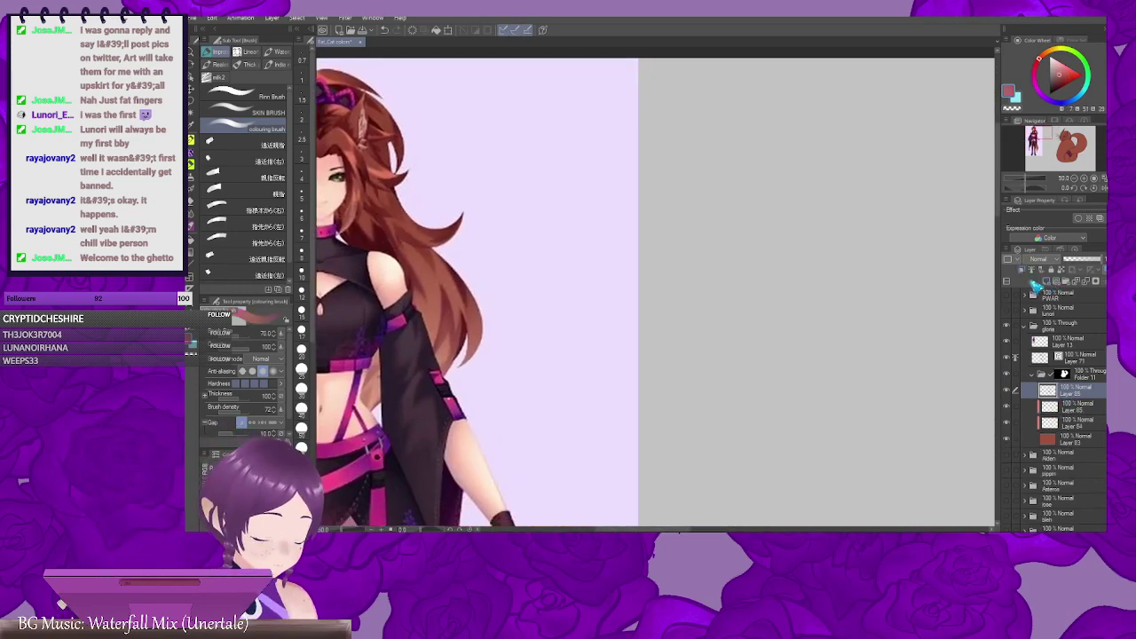
# Step: Try painting the whole inside of the cat's ears in the sampled pink, and undo the painting
pyautogui.scroll(-2, 807, 362)
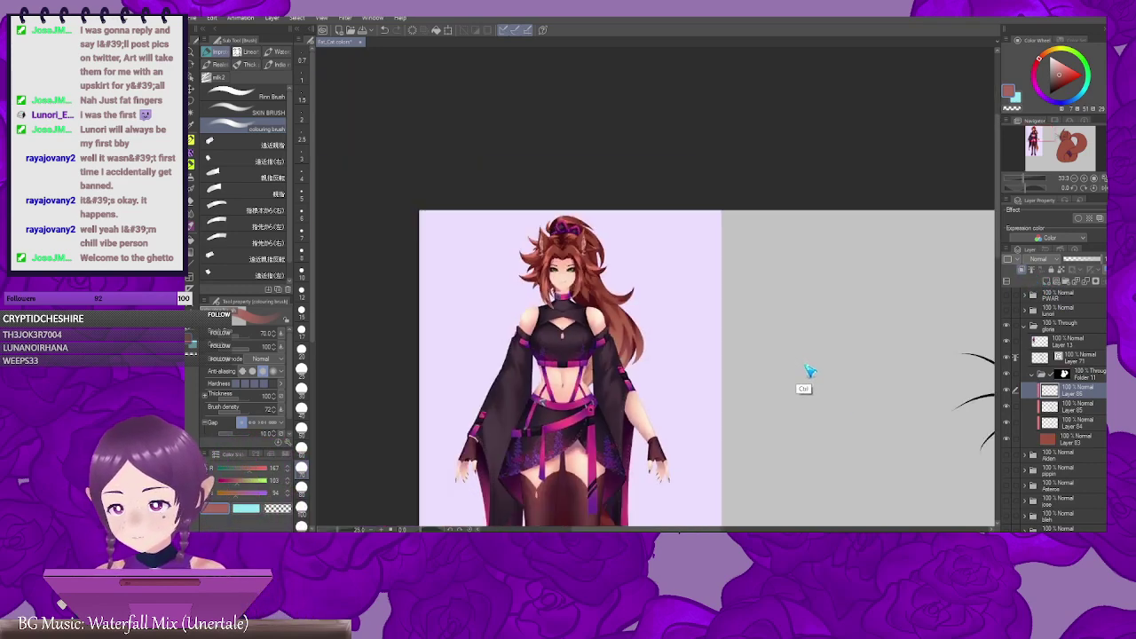
pyautogui.moveTo(862, 400); pyautogui.dragTo(474, 297)
pyautogui.scroll(3, 672, 300)
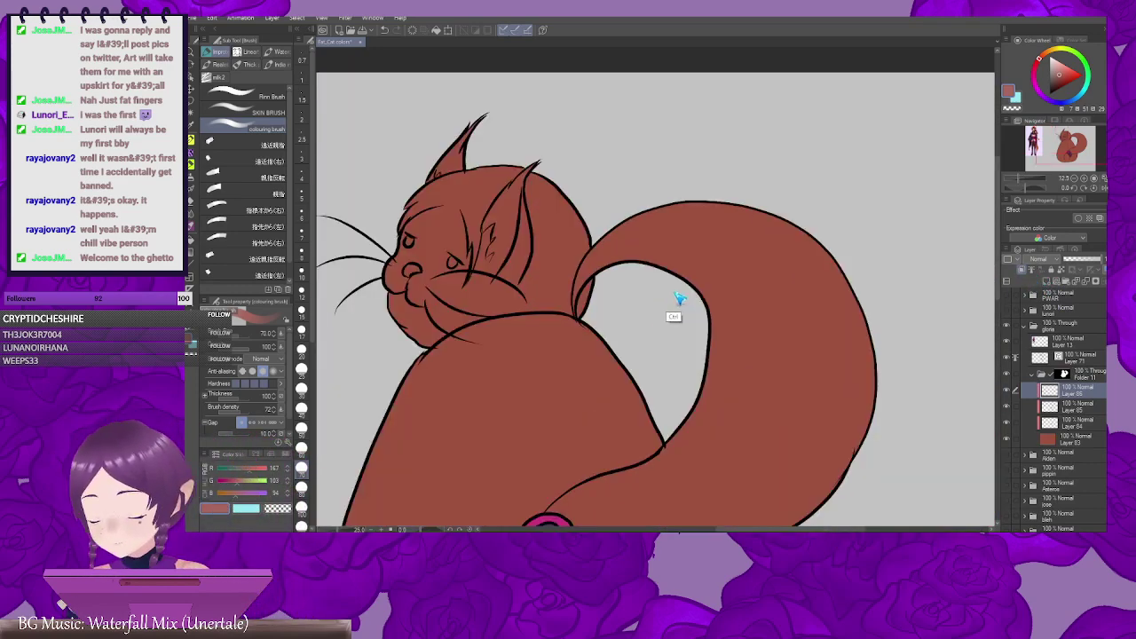
pyautogui.moveTo(544, 274); pyautogui.dragTo(719, 336)
pyautogui.moveTo(640, 217)
pyautogui.mouseDown()
pyautogui.moveTo(599, 282)
pyautogui.moveTo(617, 263)
pyautogui.moveTo(617, 281)
pyautogui.moveTo(623, 258)
pyautogui.moveTo(603, 277)
pyautogui.moveTo(604, 316)
pyautogui.moveTo(594, 276)
pyautogui.moveTo(588, 284)
pyautogui.moveTo(614, 204)
pyautogui.moveTo(597, 266)
pyautogui.moveTo(640, 259)
pyautogui.moveTo(660, 216)
pyautogui.moveTo(661, 272)
pyautogui.mouseUp()
pyautogui.moveTo(578, 222)
pyautogui.mouseDown()
pyautogui.moveTo(584, 200)
pyautogui.moveTo(565, 232)
pyautogui.mouseUp()
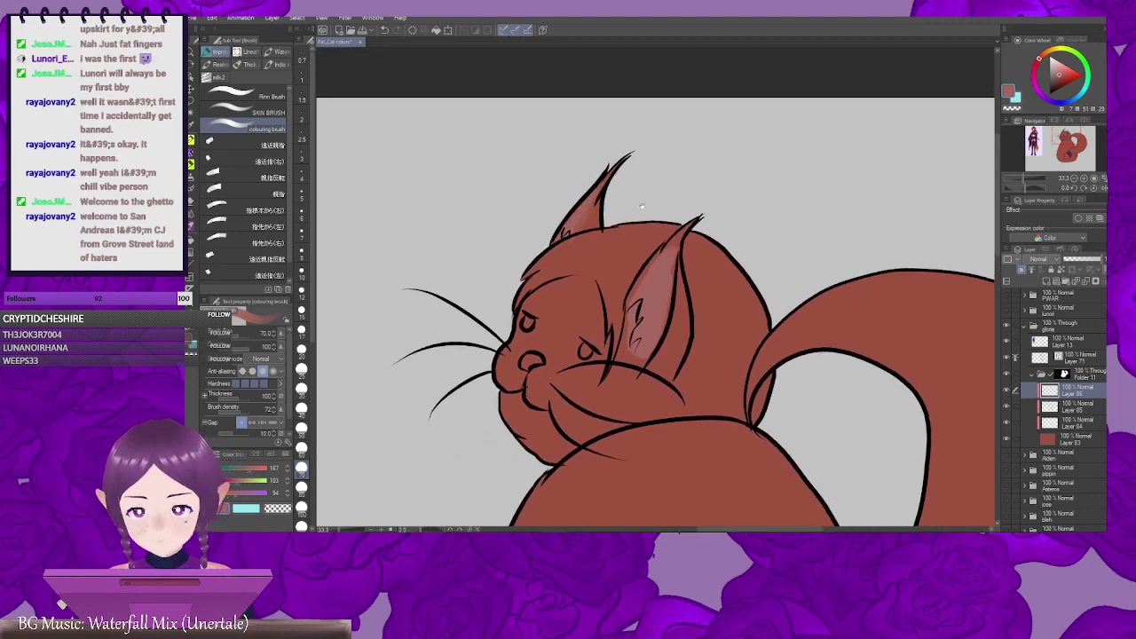
pyautogui.moveTo(642, 206); pyautogui.dragTo(568, 223)
pyautogui.moveTo(660, 317); pyautogui.dragTo(640, 247)
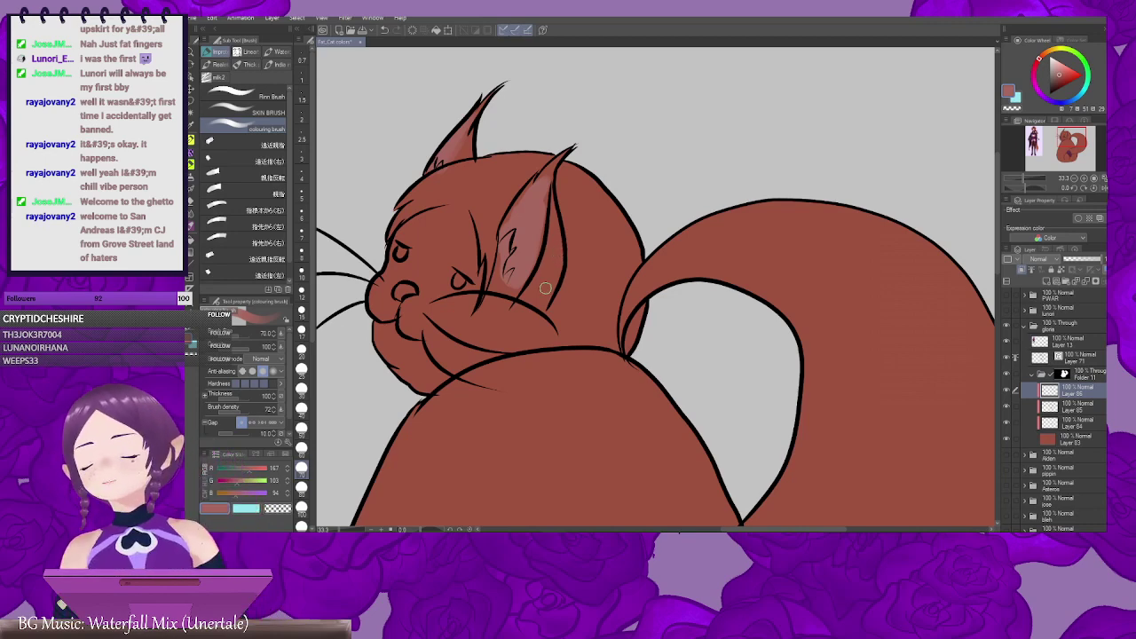
pyautogui.moveTo(538, 301); pyautogui.dragTo(519, 336)
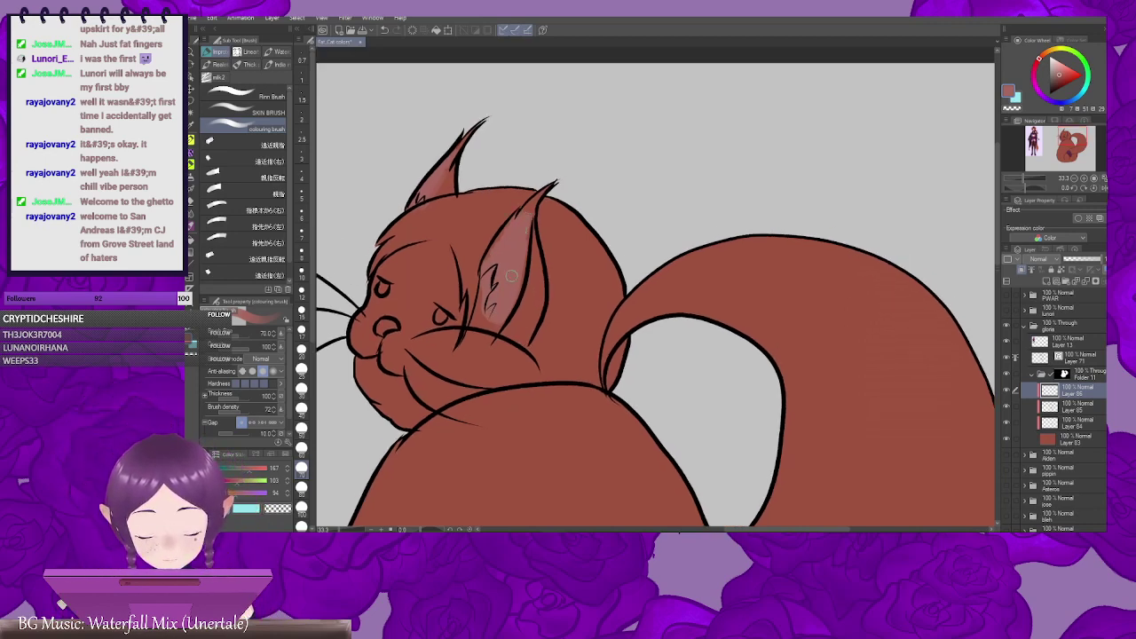
pyautogui.moveTo(500, 301); pyautogui.dragTo(578, 283)
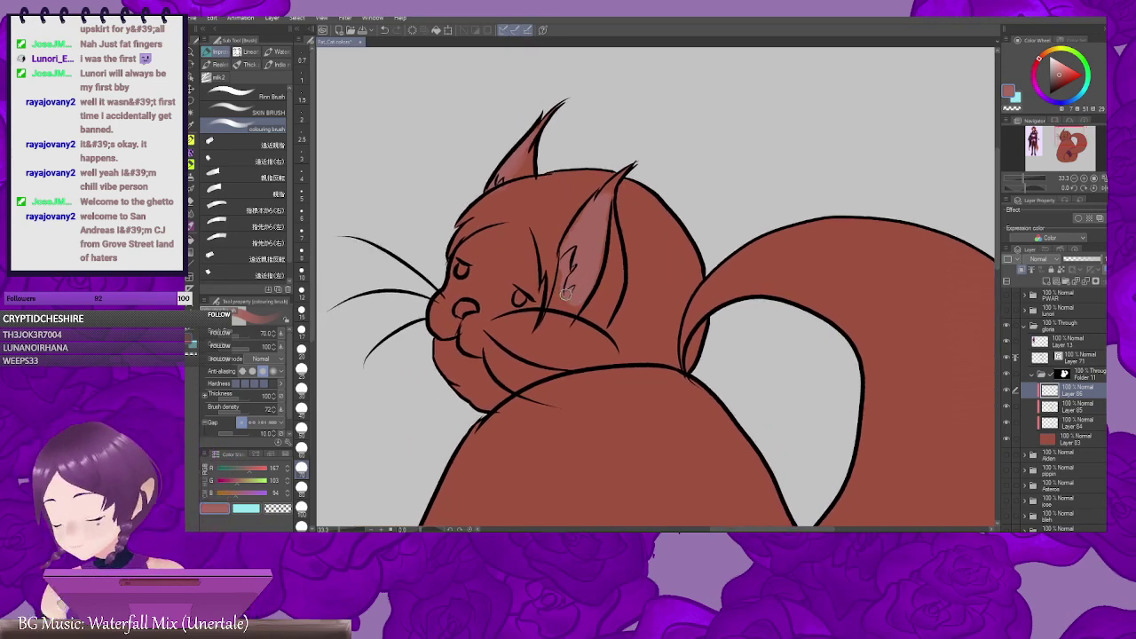
pyautogui.hotkey('ctrl', 'z')
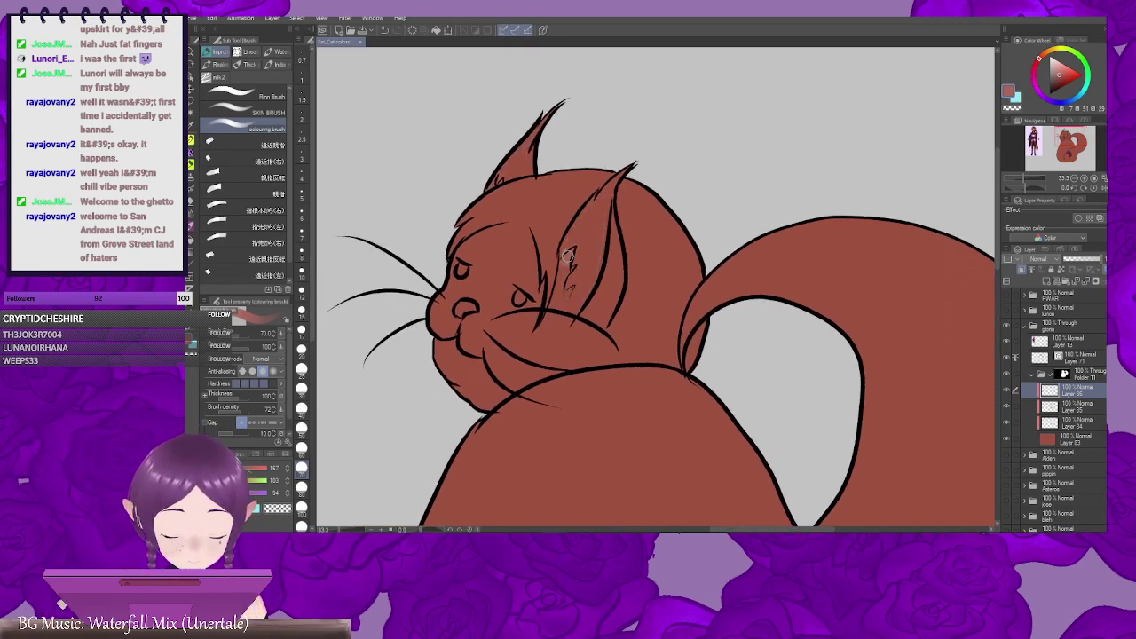
# Step: Paint the fur tufts inside the cat's ears with the sampled pink
pyautogui.moveTo(569, 282); pyautogui.dragTo(550, 311)
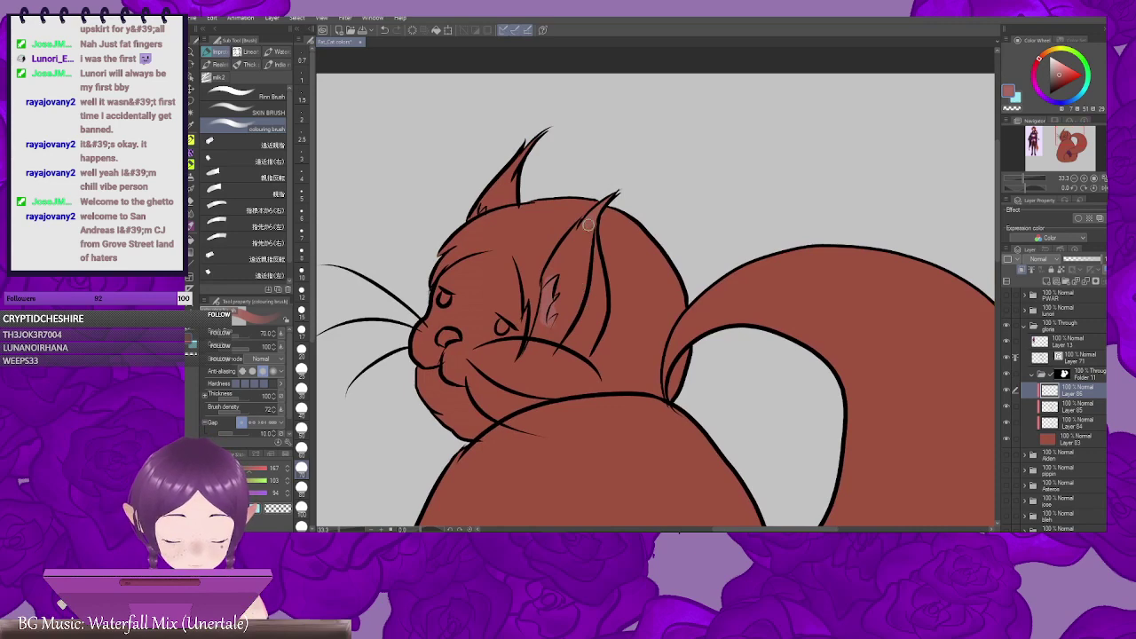
pyautogui.moveTo(595, 229); pyautogui.dragTo(666, 249)
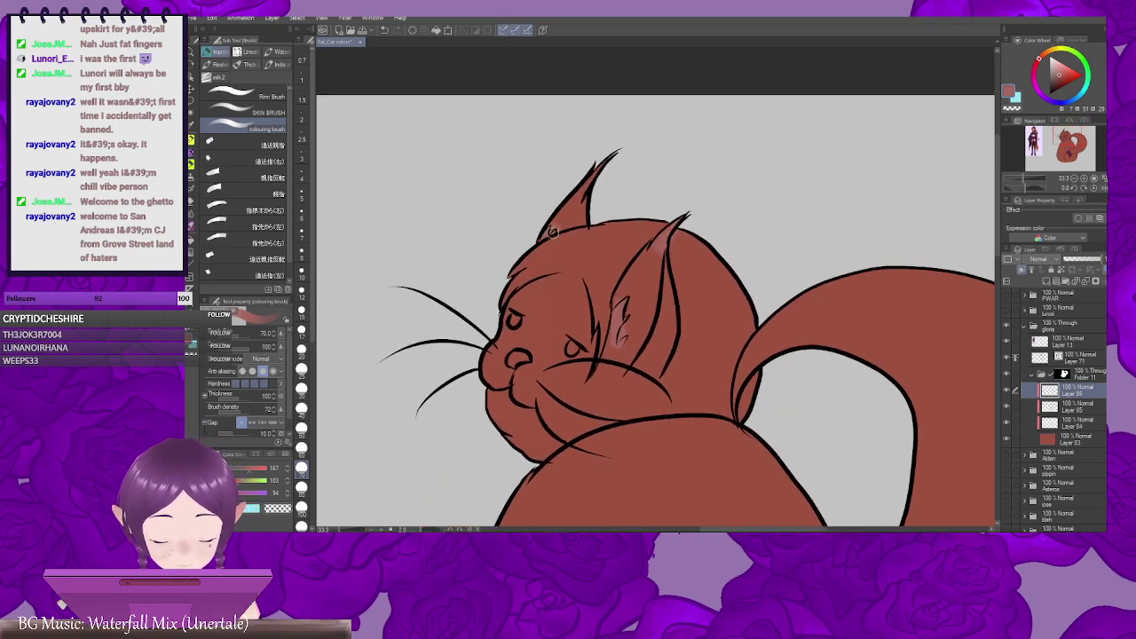
pyautogui.moveTo(672, 302); pyautogui.dragTo(538, 271)
pyautogui.moveTo(552, 336); pyautogui.dragTo(696, 273)
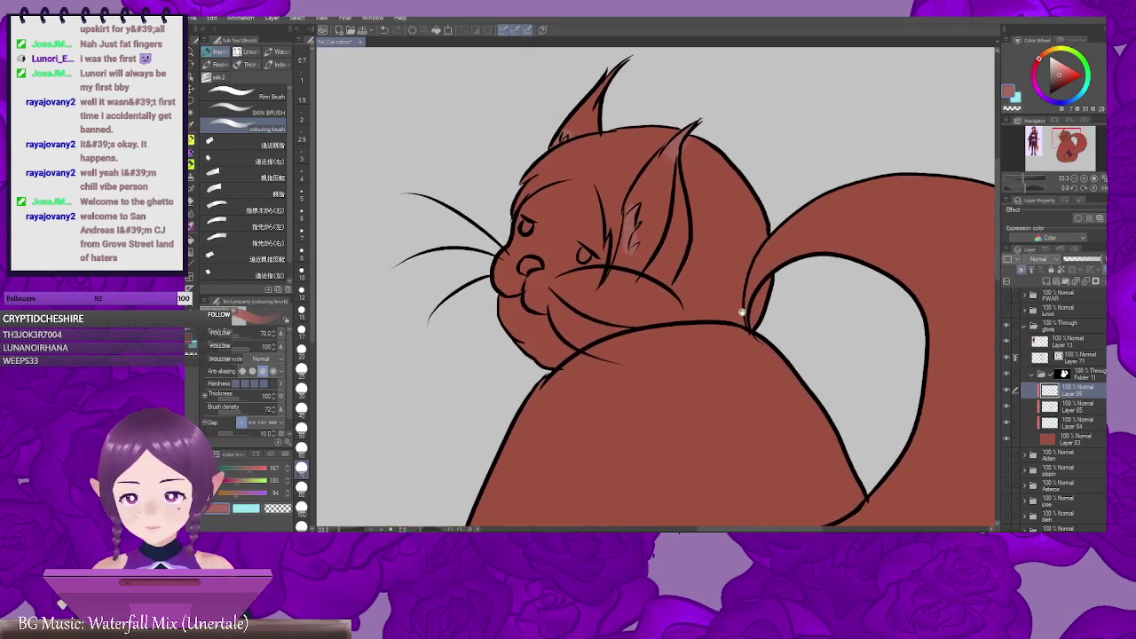
# Step: Add another clipped layer above the ear color and sample the muted green from the reference character's eye
pyautogui.click(1047, 281)
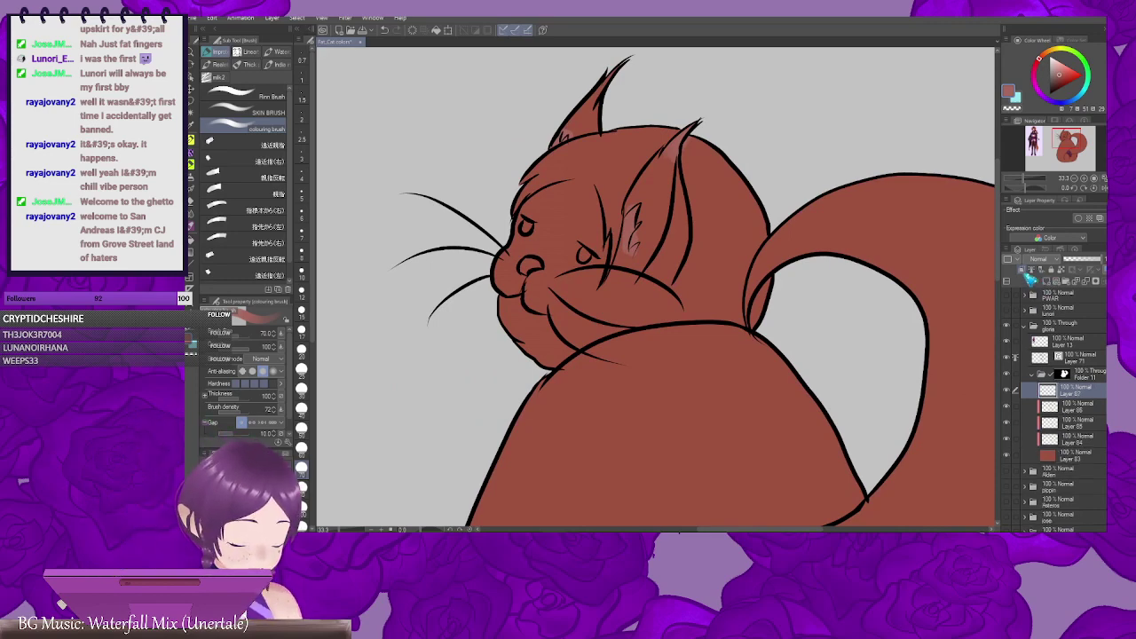
pyautogui.moveTo(483, 298); pyautogui.dragTo(991, 395)
pyautogui.moveTo(507, 243)
pyautogui.mouseDown()
pyautogui.moveTo(644, 279)
pyautogui.moveTo(701, 315)
pyautogui.mouseUp()
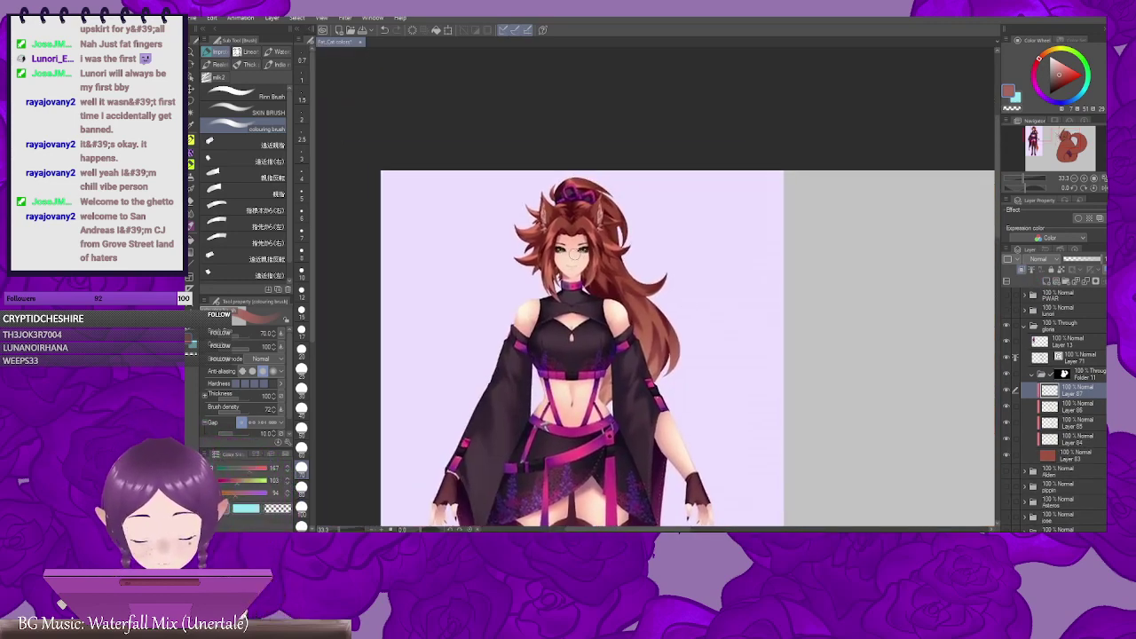
pyautogui.keyDown('alt'); pyautogui.click(582, 250); pyautogui.keyUp('alt')
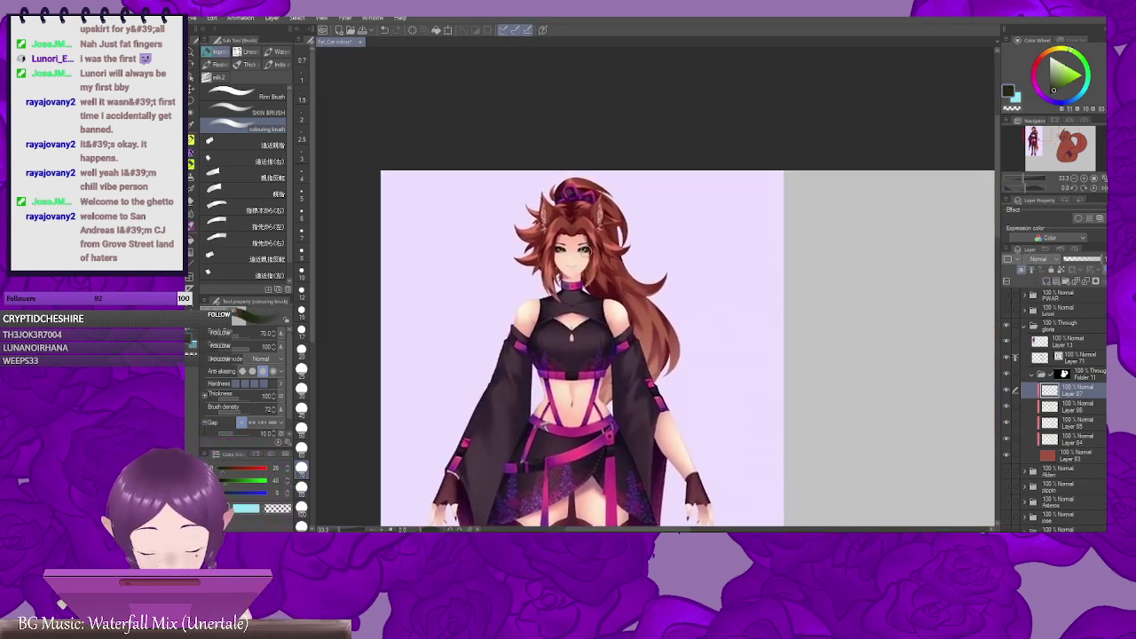
pyautogui.scroll(5, 579, 268)
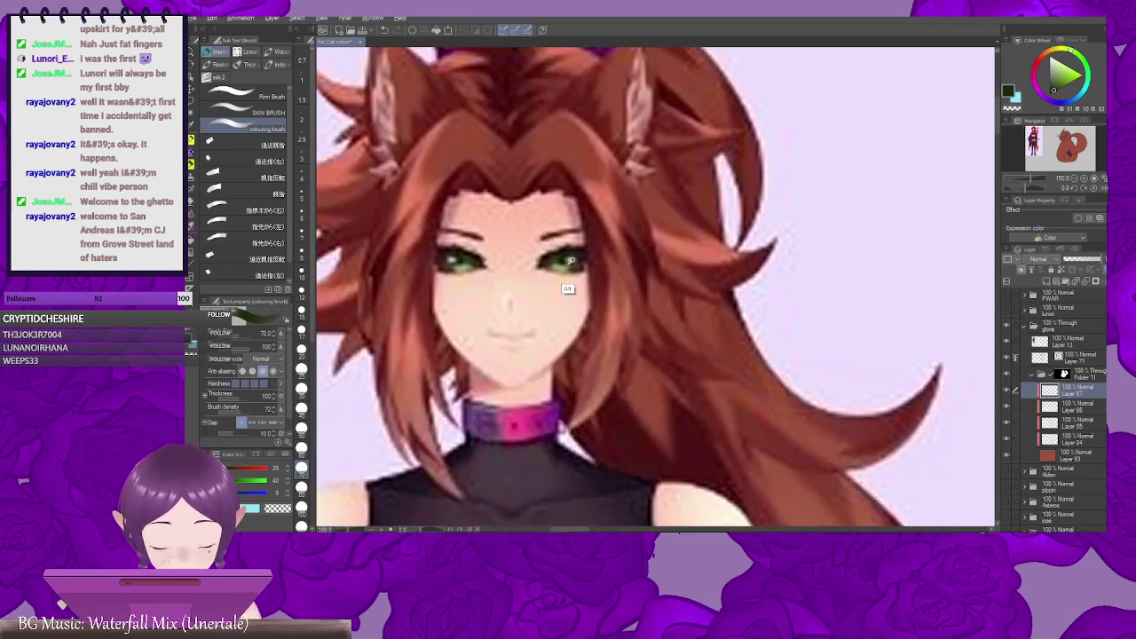
pyautogui.keyDown('alt'); pyautogui.click(573, 260); pyautogui.keyUp('alt')
pyautogui.keyDown('alt'); pyautogui.click(572, 262); pyautogui.keyUp('alt')
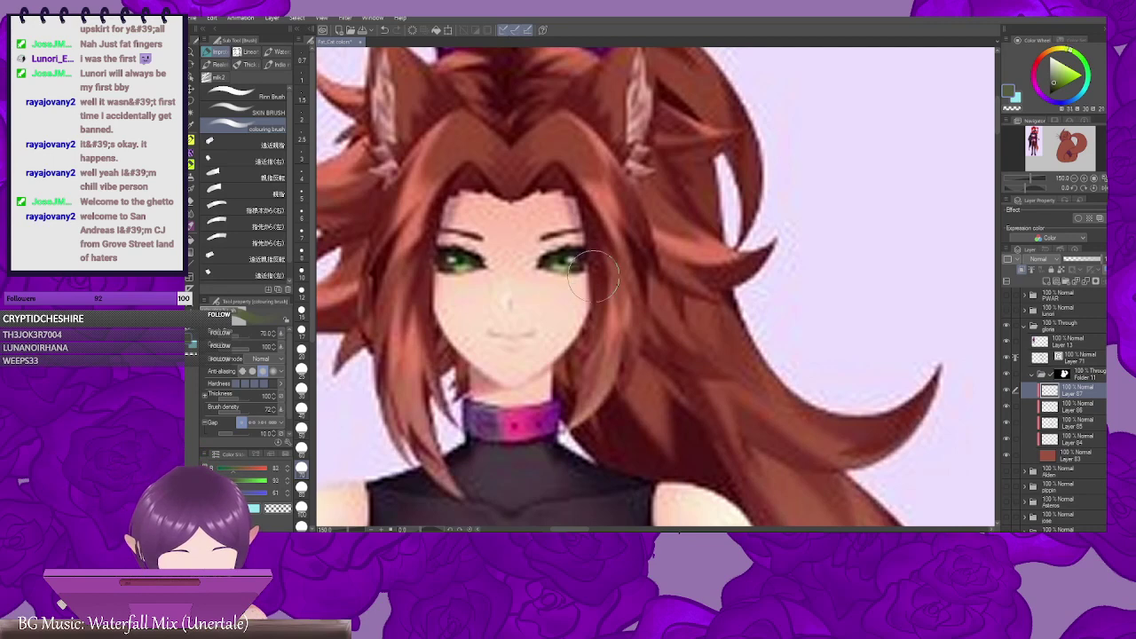
# Step: Paint both of the cat's eyes in the sampled green and the nose in a much darker shade of it
pyautogui.scroll(-5, 759, 359)
pyautogui.moveTo(904, 393); pyautogui.dragTo(497, 255)
pyautogui.moveTo(804, 327); pyautogui.dragTo(657, 284)
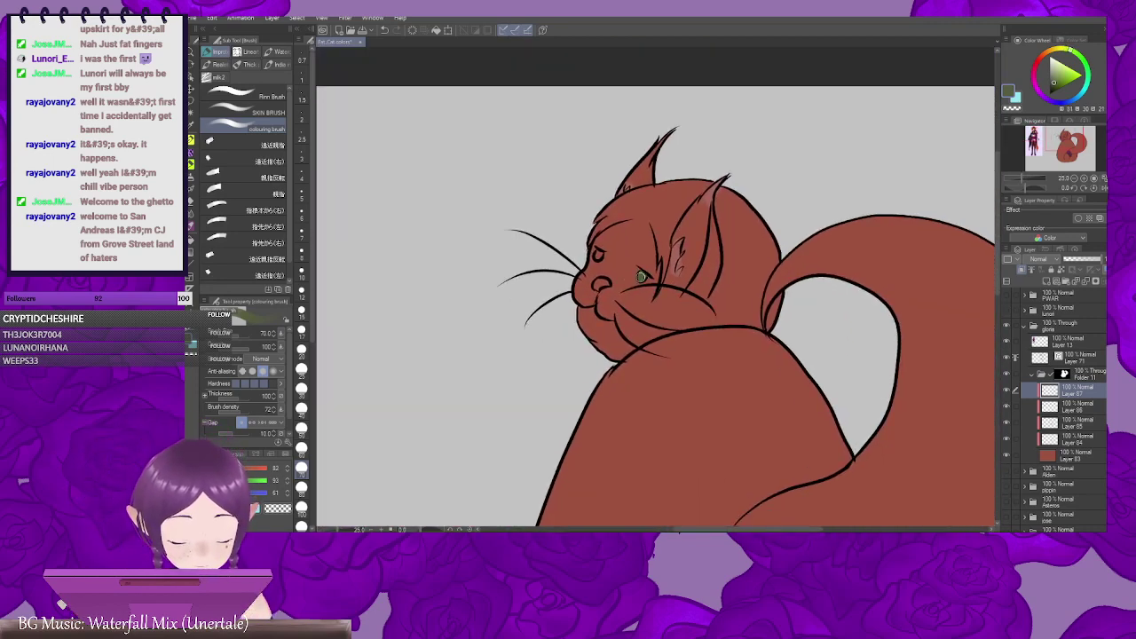
pyautogui.moveTo(819, 360); pyautogui.dragTo(793, 331)
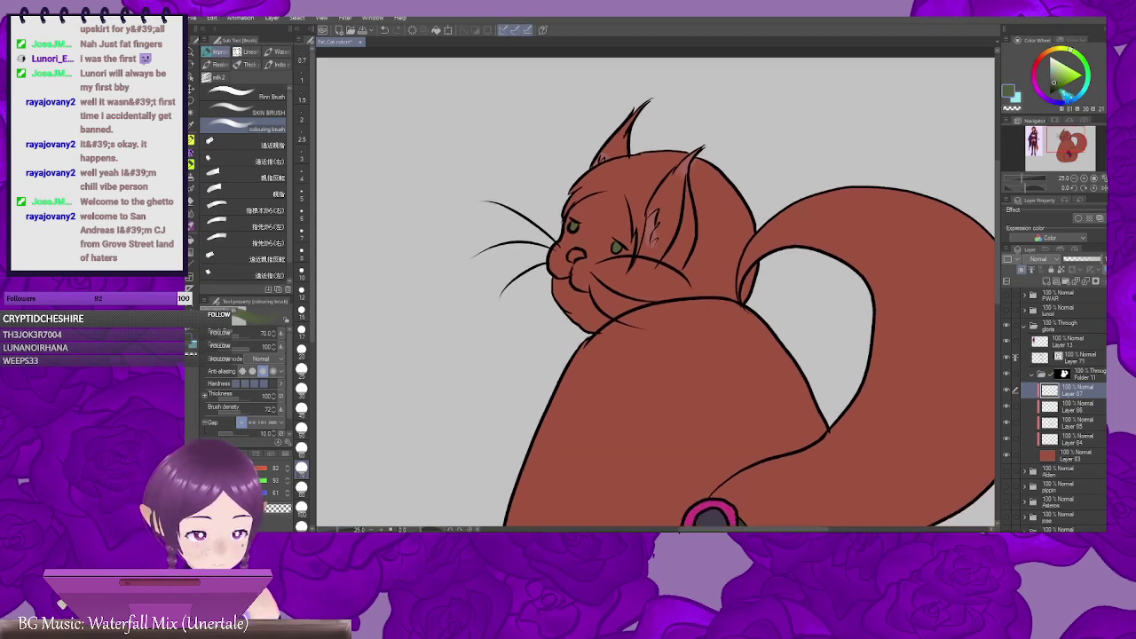
pyautogui.click(1055, 85)
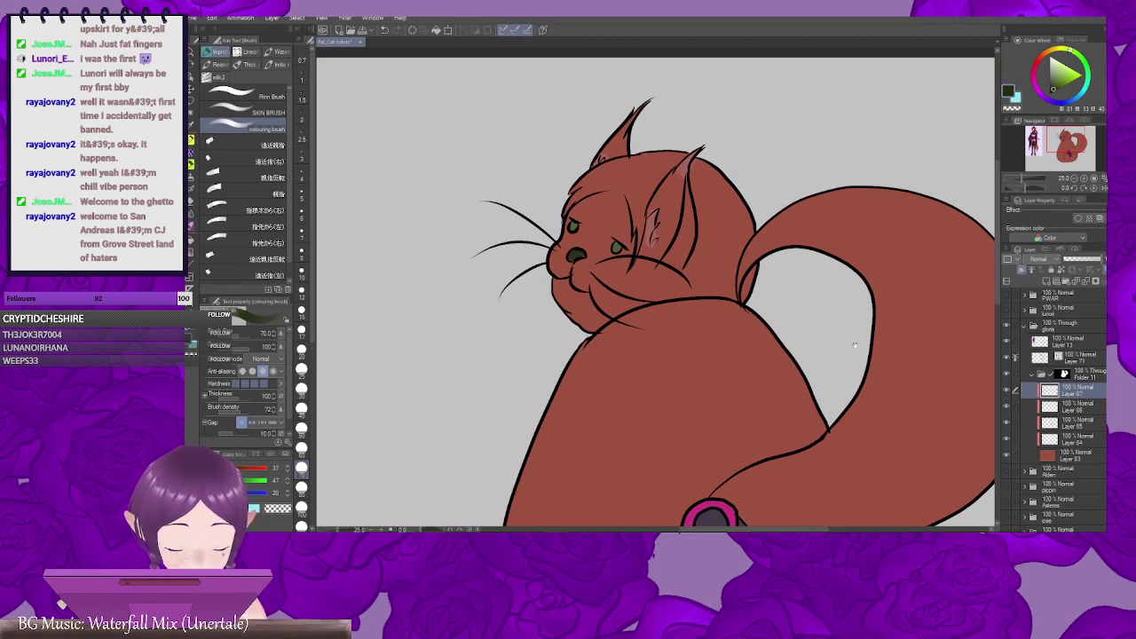
# Step: Sample the light salmon color from the reference character's tail and add a new clipped layer for it
pyautogui.moveTo(855, 345); pyautogui.dragTo(769, 220)
pyautogui.keyDown('alt'); pyautogui.click(755, 310); pyautogui.keyUp('alt')
pyautogui.keyDown('alt'); pyautogui.click(756, 310); pyautogui.keyUp('alt')
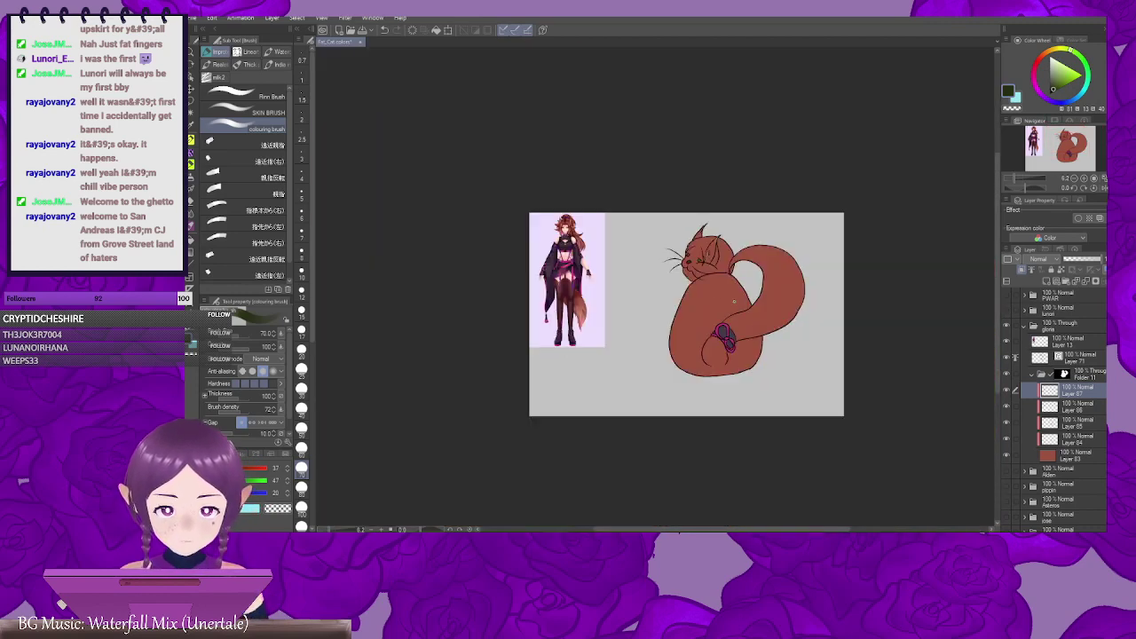
pyautogui.moveTo(754, 310); pyautogui.dragTo(809, 344)
pyautogui.keyDown('ctrl'); pyautogui.click(726, 325); pyautogui.keyUp('ctrl')
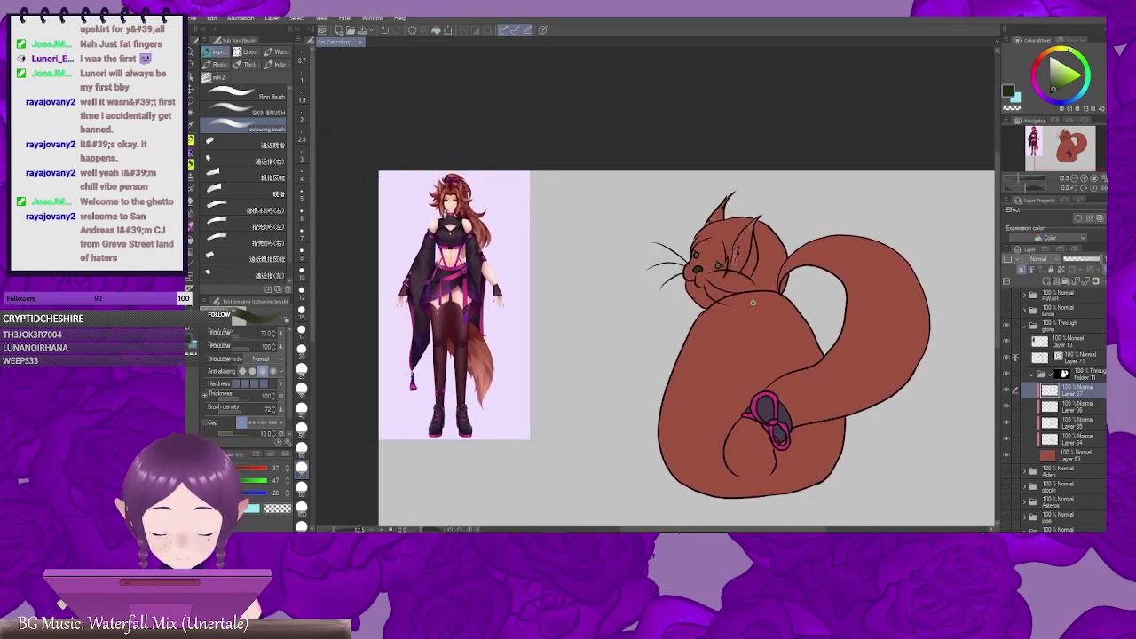
pyautogui.keyDown('alt'); pyautogui.click(486, 382); pyautogui.keyUp('alt')
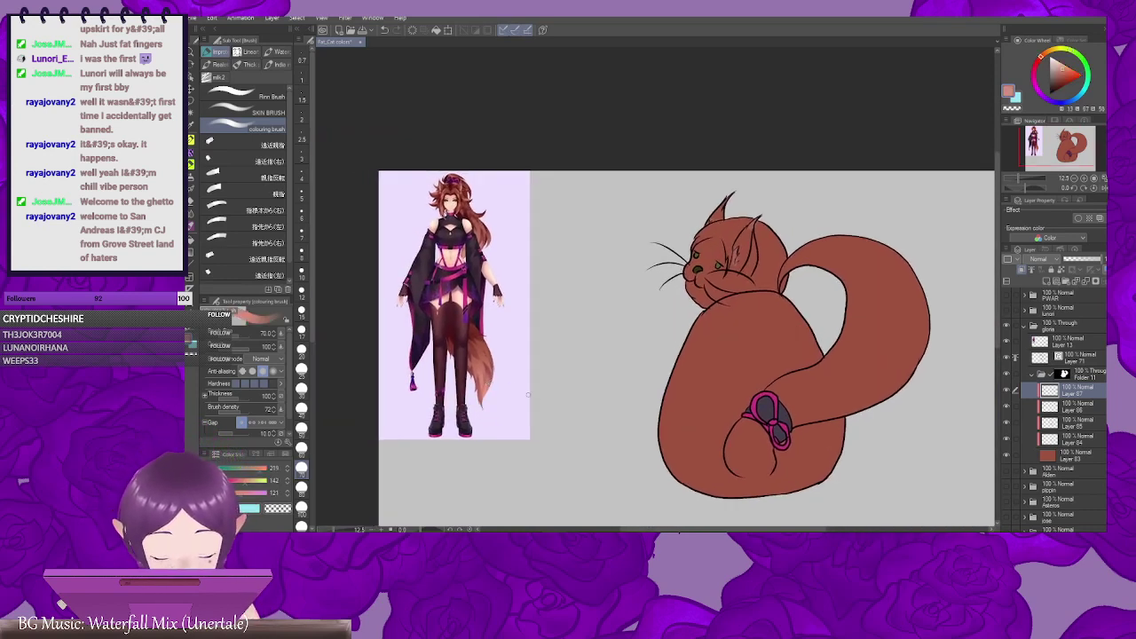
pyautogui.click(1025, 271)
# Step: Start the salmon marking at the tip of the cat's tail and enlarge the coloring brush to 100
pyautogui.moveTo(793, 261)
pyautogui.mouseDown()
pyautogui.moveTo(748, 259)
pyautogui.moveTo(774, 250)
pyautogui.mouseUp()
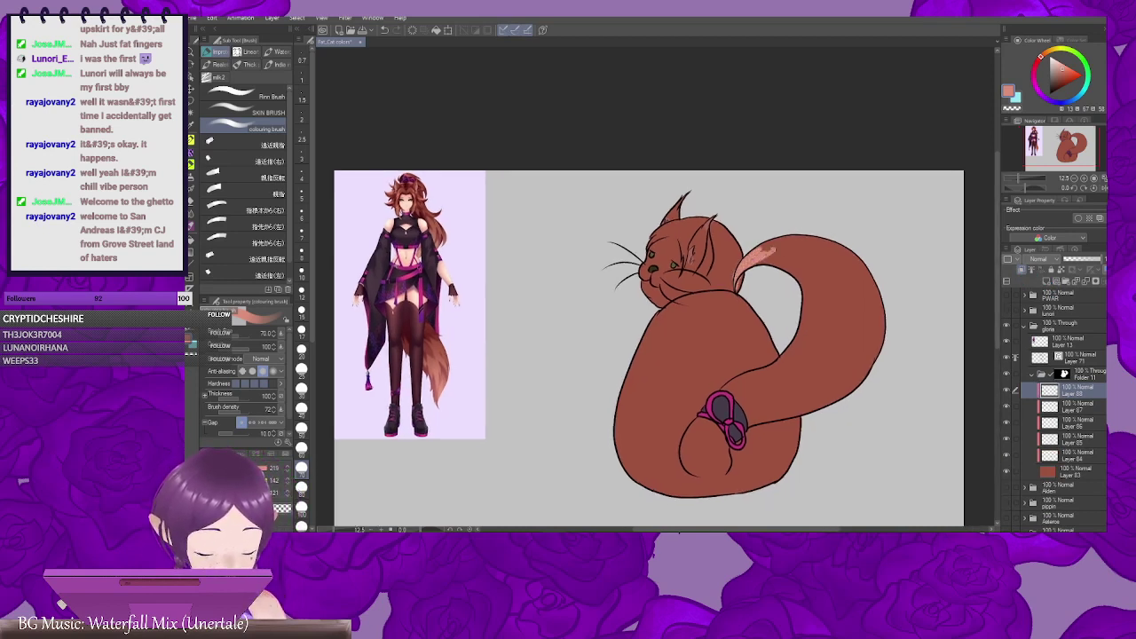
pyautogui.press(']')
pyautogui.press(']')
pyautogui.press(']')
pyautogui.press(']')
pyautogui.press(']')
pyautogui.press(']')
pyautogui.press(']')
pyautogui.press(']')
pyautogui.press(']')
pyautogui.press(']')
pyautogui.press(']')
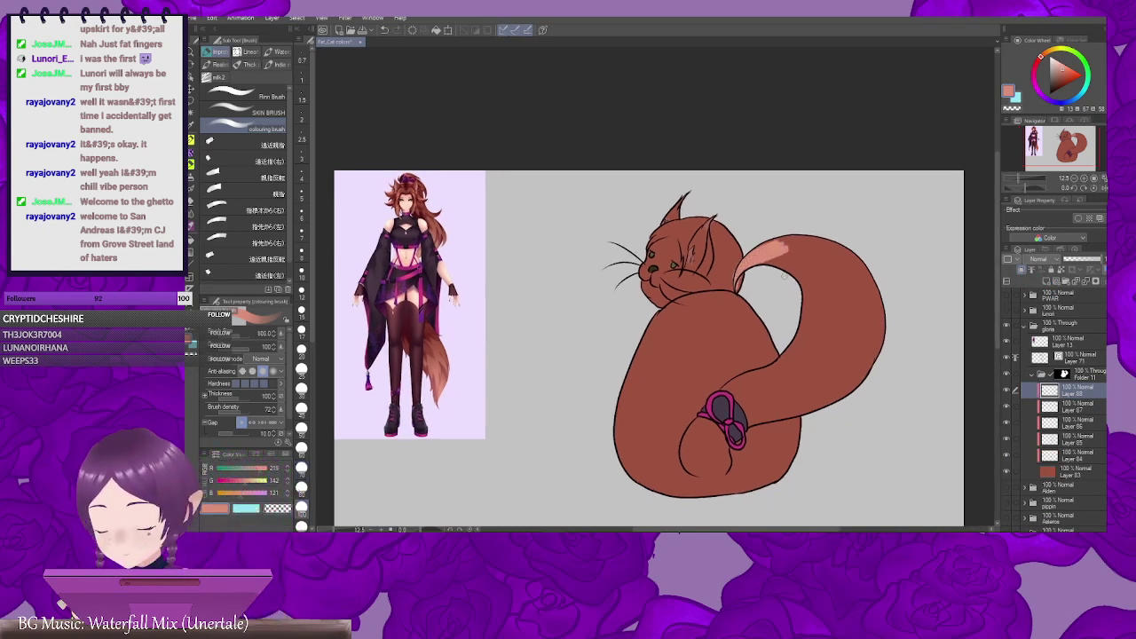
# Step: Fill the end of the cat's tail with salmon using larger strokes, and color the ear tips to match
pyautogui.moveTo(778, 260); pyautogui.dragTo(805, 245)
pyautogui.moveTo(743, 223)
pyautogui.mouseDown()
pyautogui.moveTo(786, 249)
pyautogui.moveTo(739, 164)
pyautogui.mouseUp()
pyautogui.moveTo(831, 311)
pyautogui.mouseDown()
pyautogui.moveTo(794, 261)
pyautogui.moveTo(778, 295)
pyautogui.mouseUp()
pyautogui.moveTo(751, 221)
pyautogui.mouseDown()
pyautogui.moveTo(753, 197)
pyautogui.moveTo(770, 200)
pyautogui.moveTo(764, 185)
pyautogui.moveTo(773, 228)
pyautogui.moveTo(693, 269)
pyautogui.mouseUp()
pyautogui.moveTo(600, 271); pyautogui.dragTo(749, 314)
# Step: Erase the salmon overspill from the cat's head beside the tail tip and around the near ear tip with the hard eraser
pyautogui.scroll(4, 747, 313)
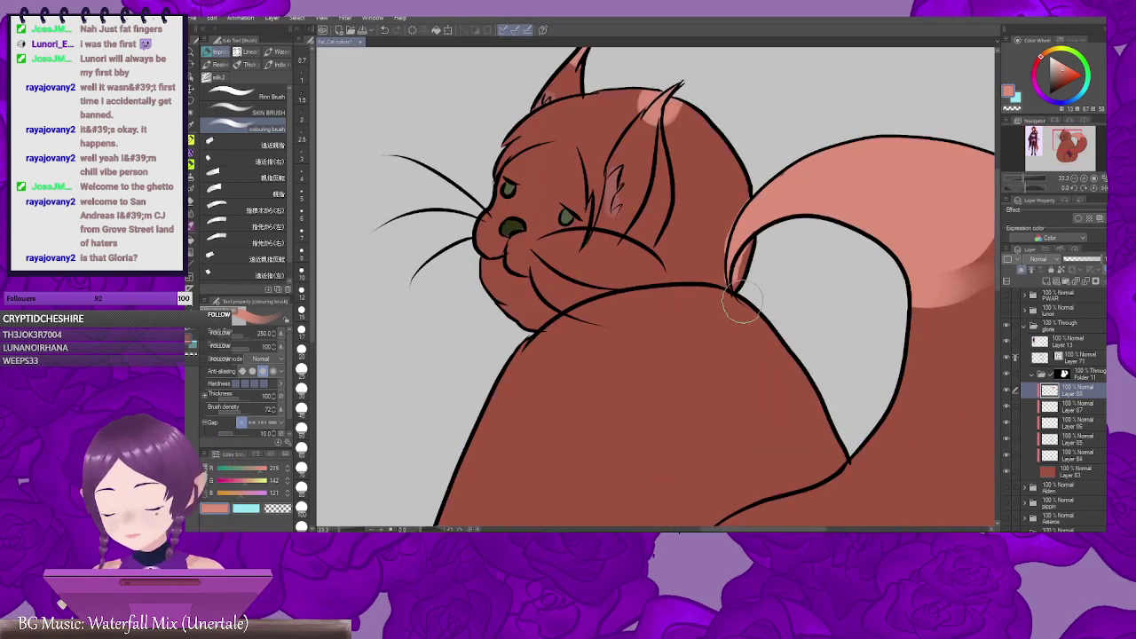
pyautogui.press('e')
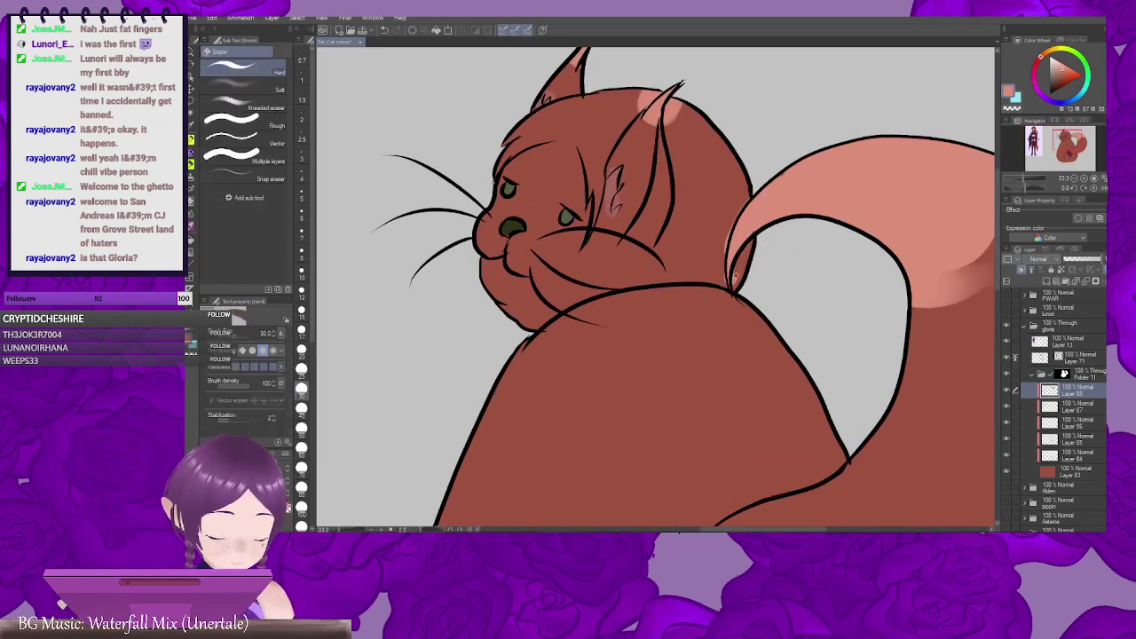
pyautogui.moveTo(742, 286); pyautogui.dragTo(733, 362)
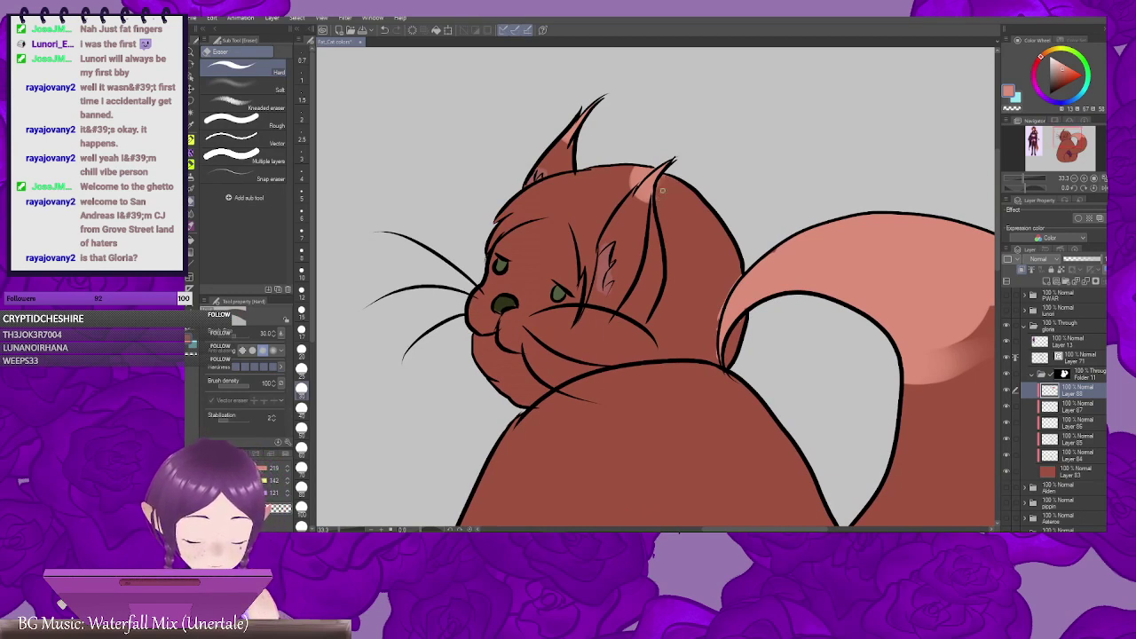
pyautogui.moveTo(662, 190)
pyautogui.mouseDown()
pyautogui.moveTo(683, 219)
pyautogui.moveTo(715, 148)
pyautogui.mouseUp()
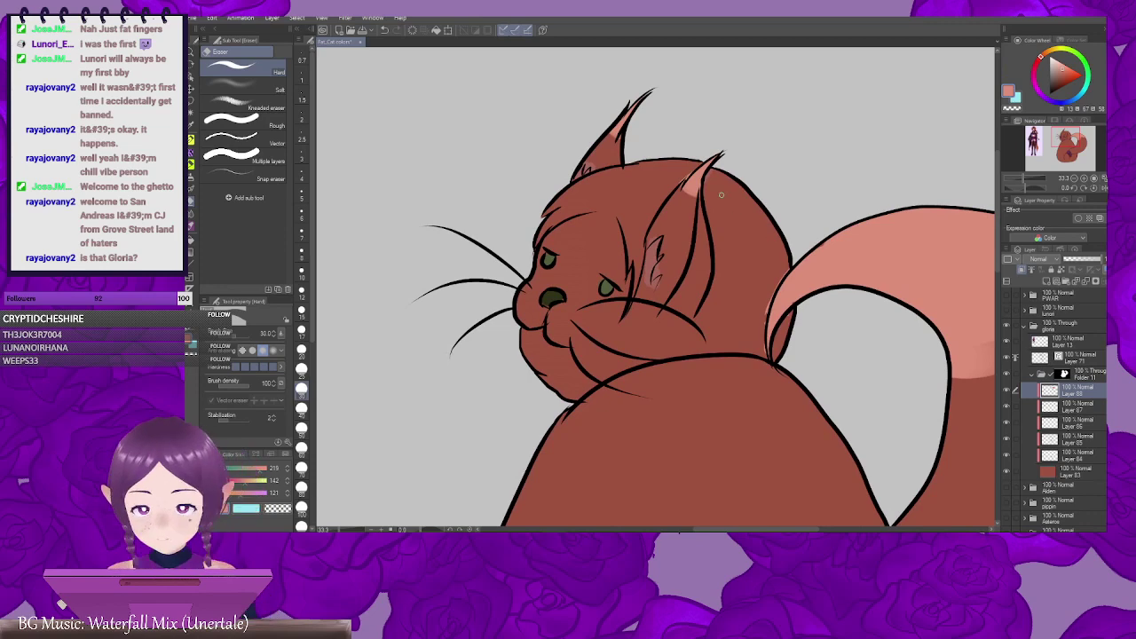
pyautogui.scroll(-4, 708, 188)
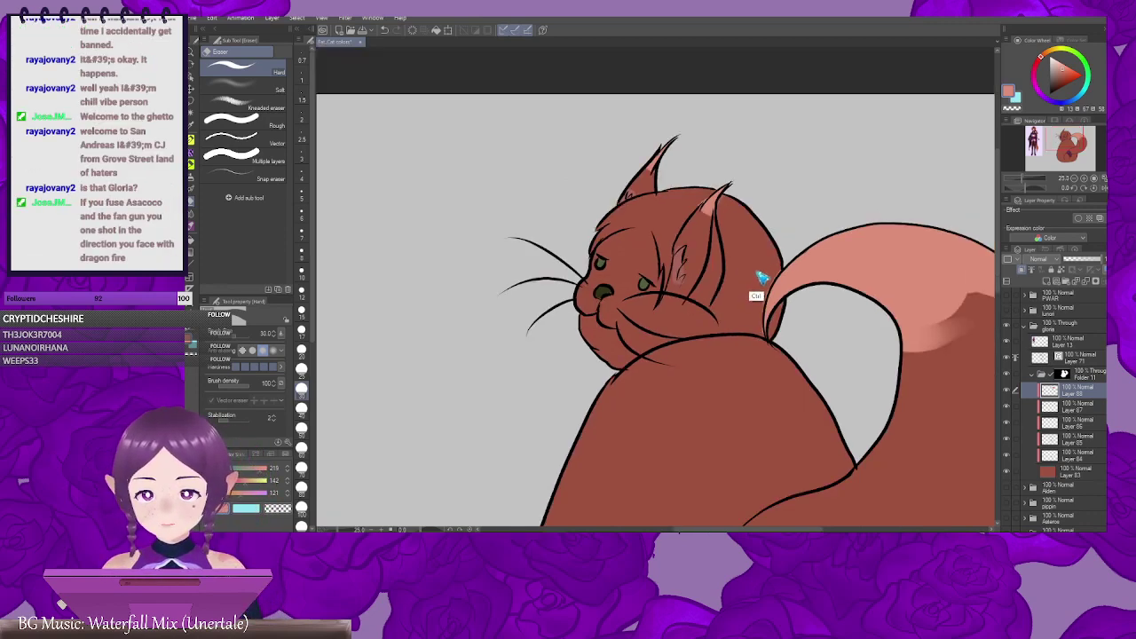
pyautogui.moveTo(712, 248); pyautogui.dragTo(663, 229)
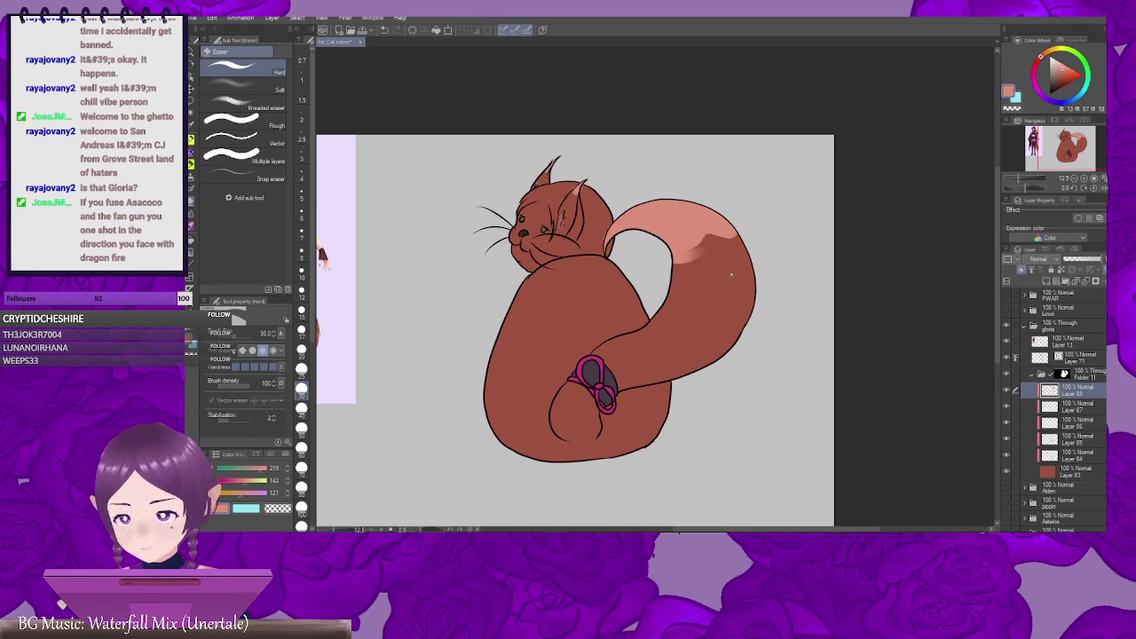
# Step: Try softening the edge of the tail's salmon marking with the Blur tool, enlarging it to 500
pyautogui.moveTo(632, 263); pyautogui.dragTo(757, 252)
pyautogui.hscroll(-3, 757, 252)
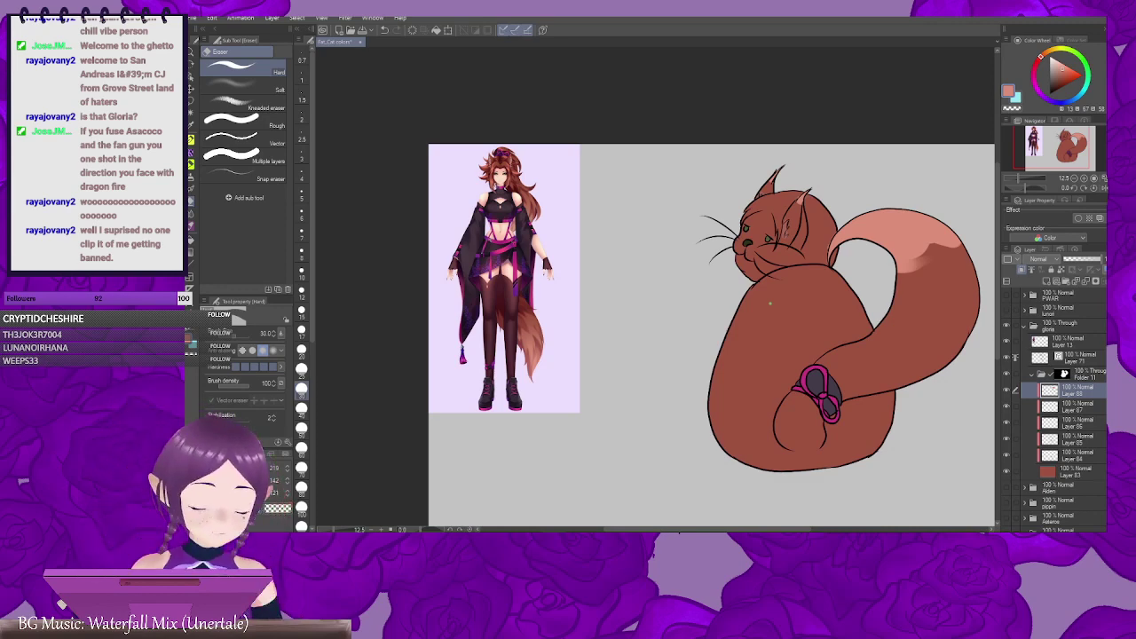
pyautogui.moveTo(852, 341); pyautogui.dragTo(679, 343)
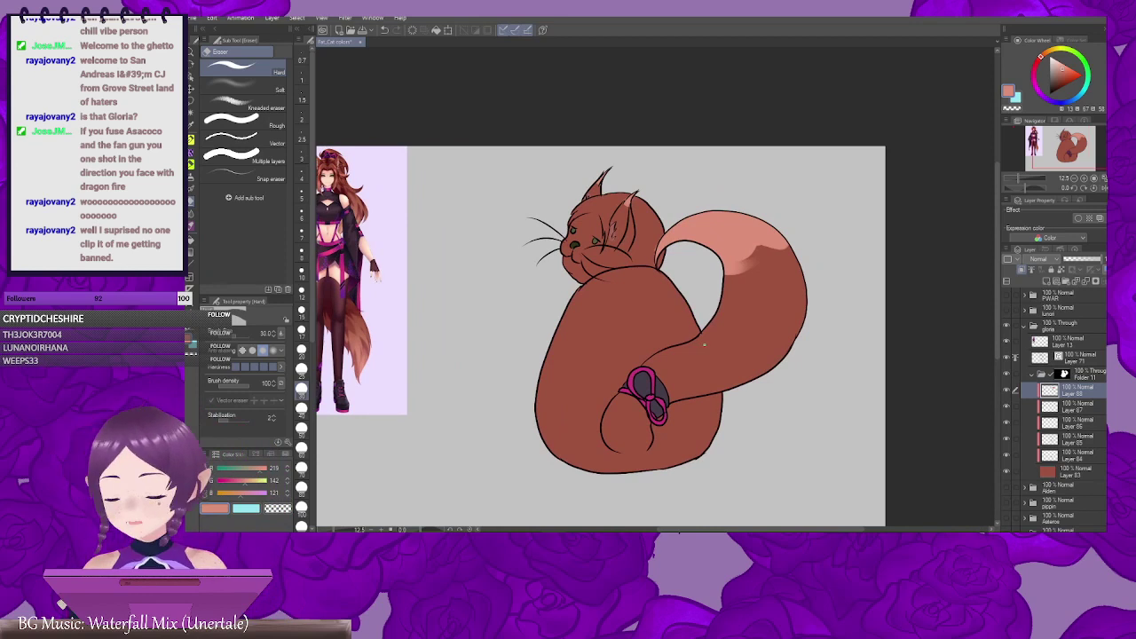
pyautogui.press('b')
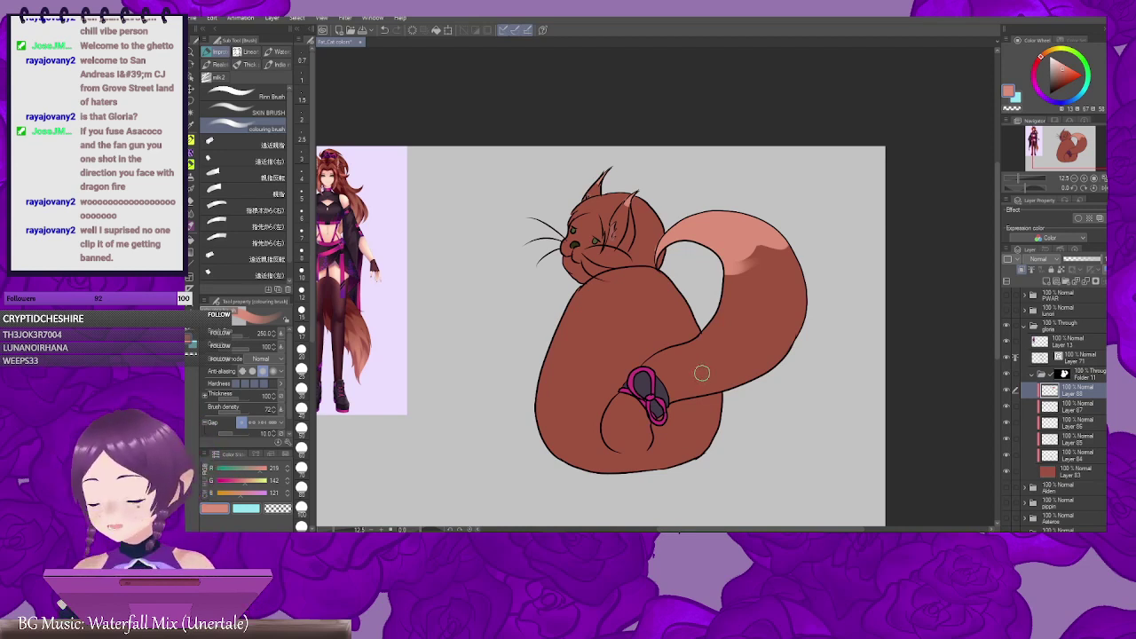
pyautogui.press('j')
pyautogui.moveTo(766, 290)
pyautogui.mouseDown()
pyautogui.moveTo(729, 298)
pyautogui.moveTo(701, 265)
pyautogui.moveTo(720, 264)
pyautogui.mouseUp()
pyautogui.press(']')
pyautogui.press(']')
pyautogui.press(']')
pyautogui.press(']')
pyautogui.press(']')
pyautogui.press(']')
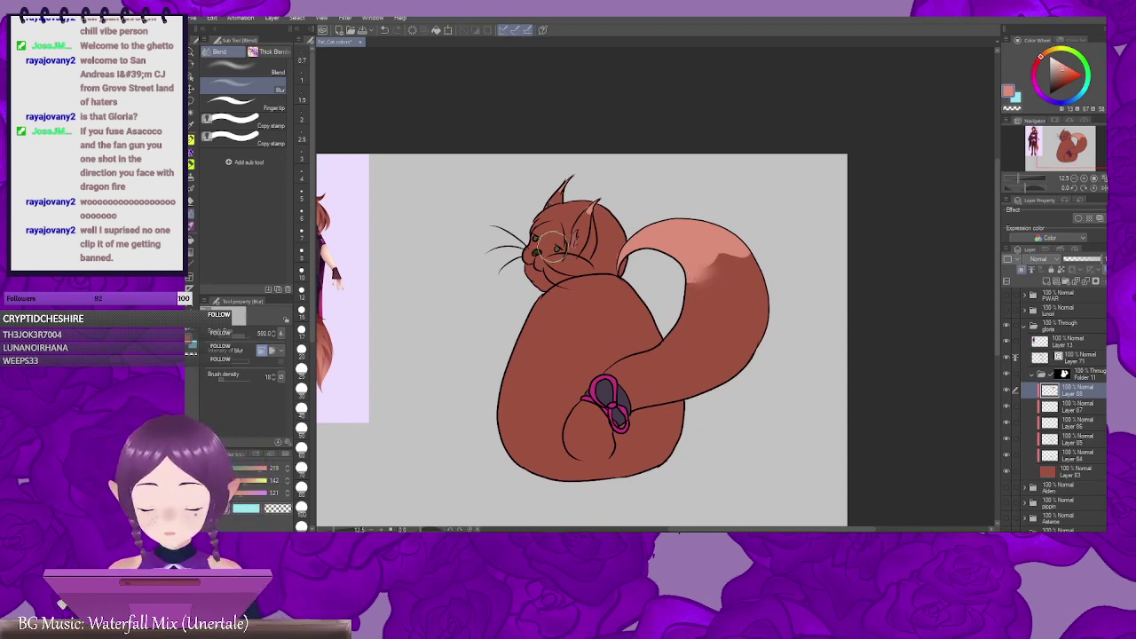
# Step: Blend the salmon tail marking gradually into the brown fur using the Blend tool at an enlarged size
pyautogui.press(',')
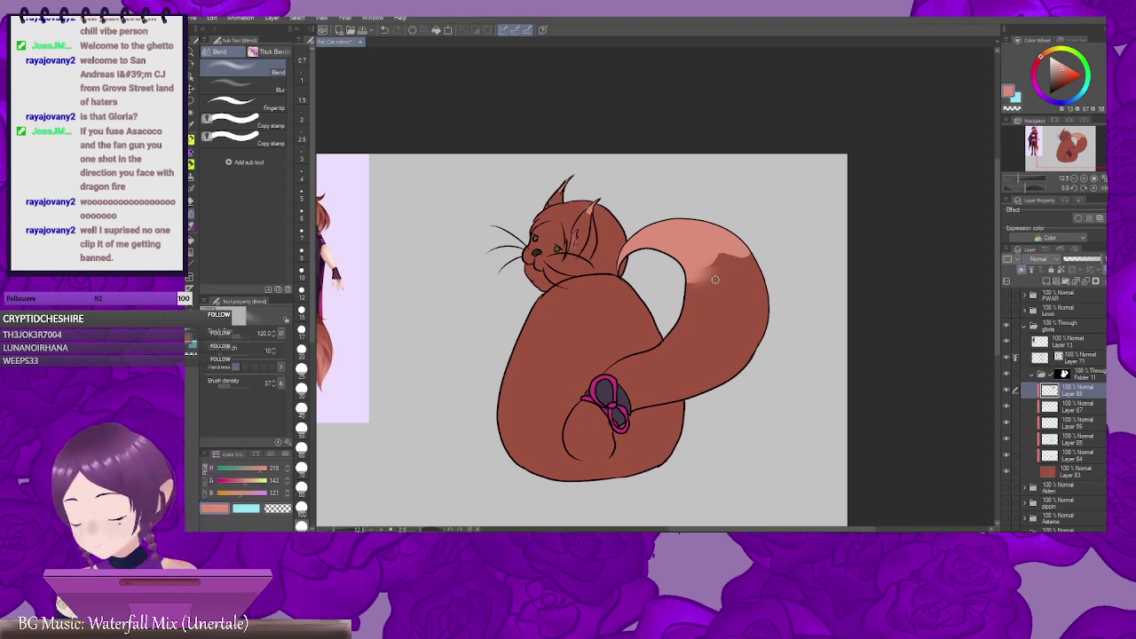
pyautogui.press(']')
pyautogui.press(']')
pyautogui.press(']')
pyautogui.press(']')
pyautogui.press(']')
pyautogui.press(']')
pyautogui.moveTo(713, 264)
pyautogui.mouseDown()
pyautogui.moveTo(746, 260)
pyautogui.moveTo(727, 257)
pyautogui.moveTo(692, 308)
pyautogui.moveTo(789, 349)
pyautogui.mouseUp()
# Step: Reduce the Blend tool to size 70 and soften the salmon coloring on the cat's ear tips
pyautogui.press('[')
pyautogui.press('[')
pyautogui.press('[')
pyautogui.press('[')
pyautogui.press('[')
pyautogui.press('[')
pyautogui.press('[')
pyautogui.press('[')
pyautogui.press('[')
pyautogui.press('[')
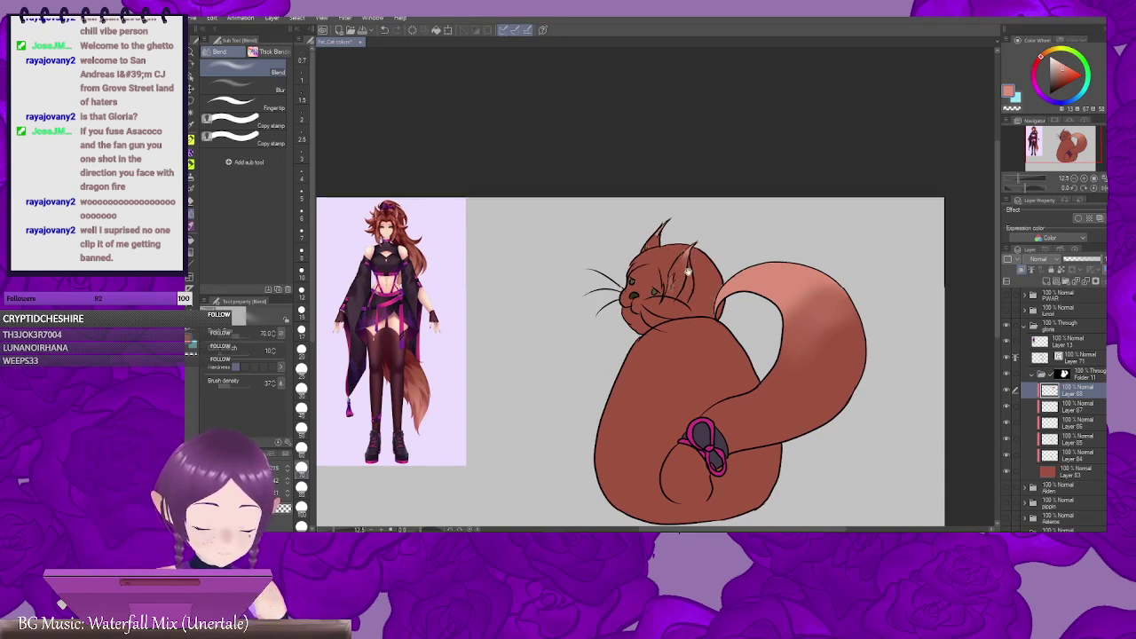
pyautogui.moveTo(685, 258); pyautogui.dragTo(621, 211)
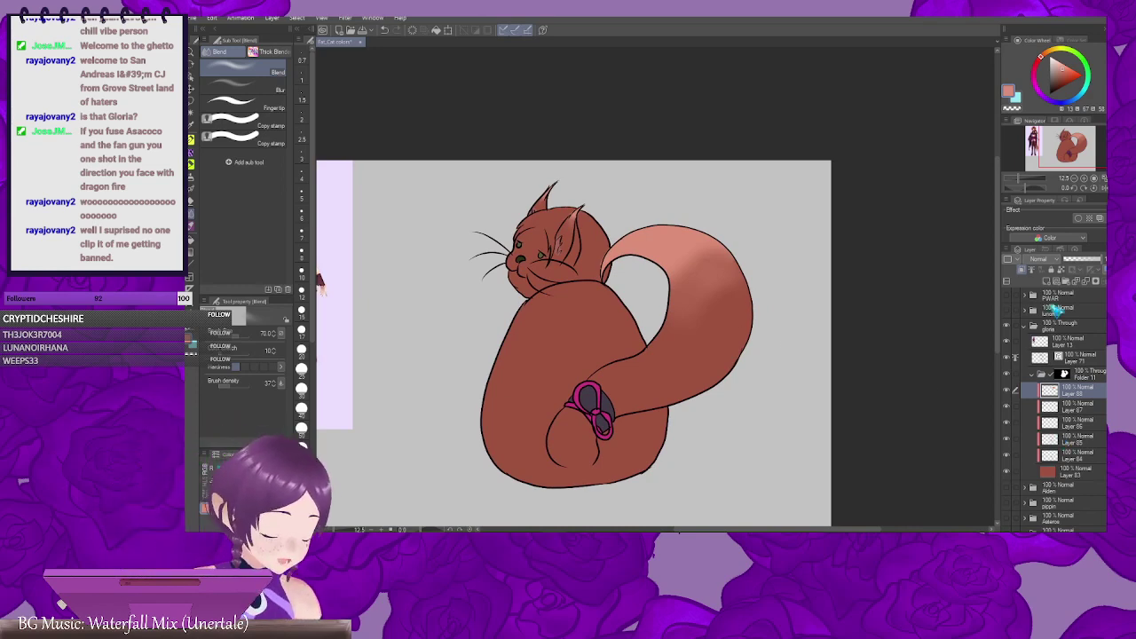
# Step: Add a new clipped layer above the salmon layer and sample purple from the reference character's outfit
pyautogui.click(1028, 281)
pyautogui.click(1022, 270)
pyautogui.moveTo(564, 389); pyautogui.dragTo(750, 363)
pyautogui.keyDown('alt'); pyautogui.click(477, 304); pyautogui.keyUp('alt')
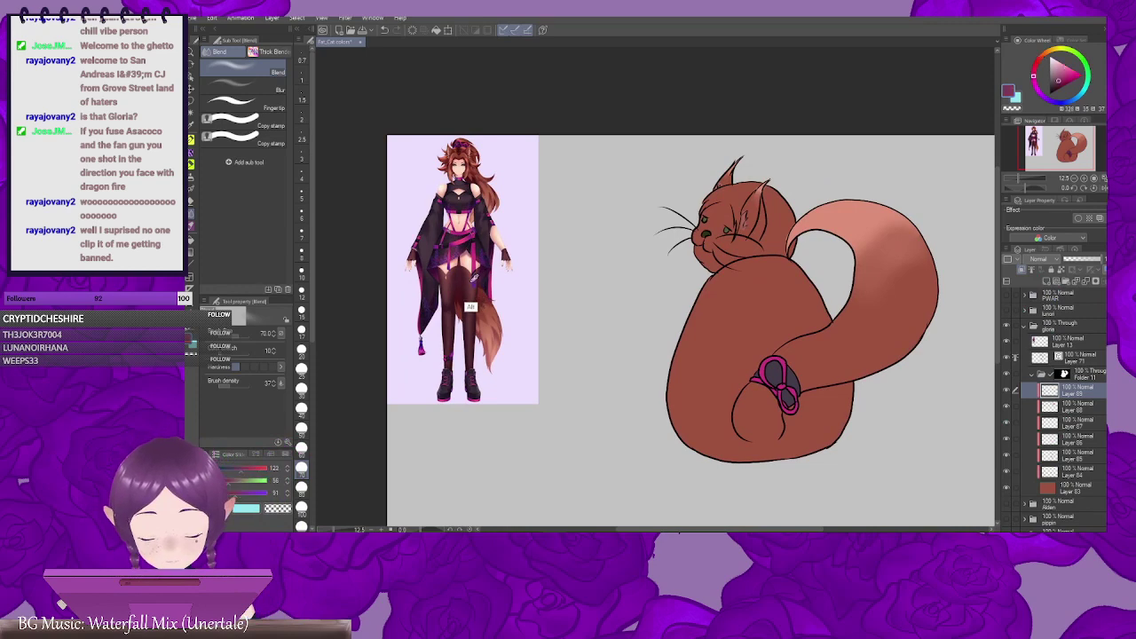
# Step: Paint purple onto the pink bands of the bow's loops near the knot with the coloring brush at size 40
pyautogui.scroll(5, 790, 398)
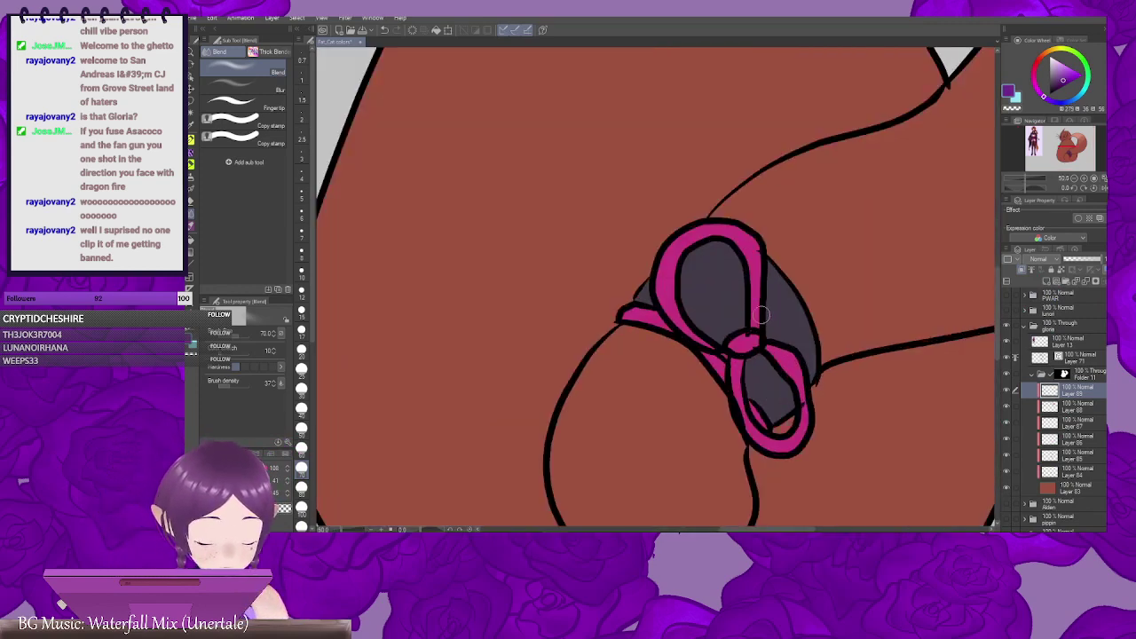
pyautogui.press('b')
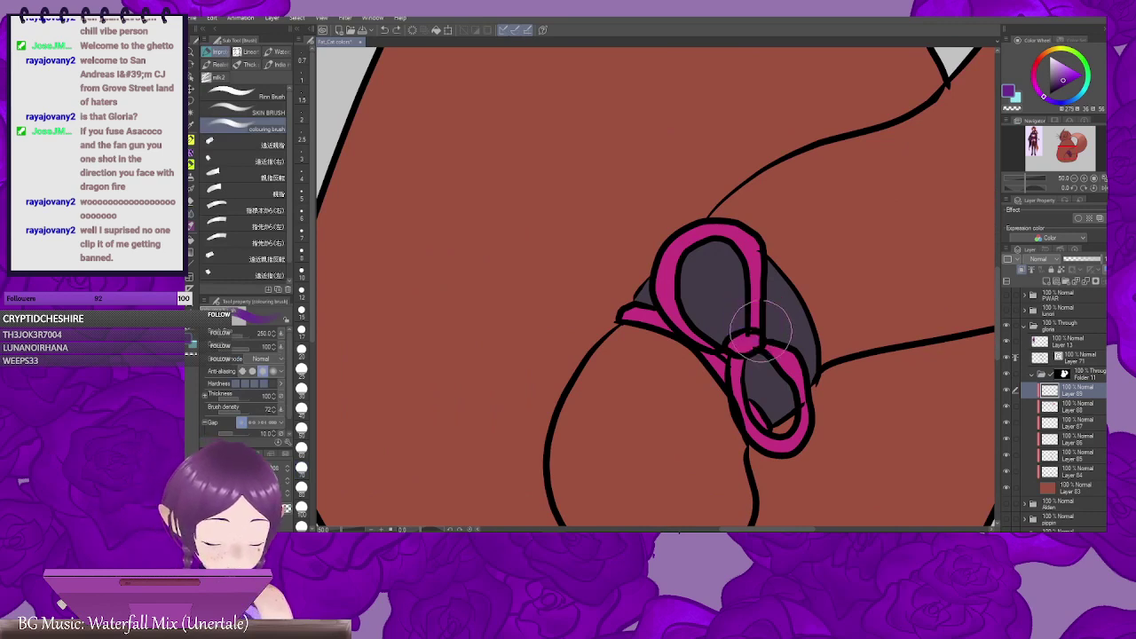
pyautogui.press('[')
pyautogui.press('[')
pyautogui.press('[')
pyautogui.press('[')
pyautogui.press('[')
pyautogui.press('[')
pyautogui.press('[')
pyautogui.press('[')
pyautogui.press('[')
pyautogui.press('[')
pyautogui.press('[')
pyautogui.press('[')
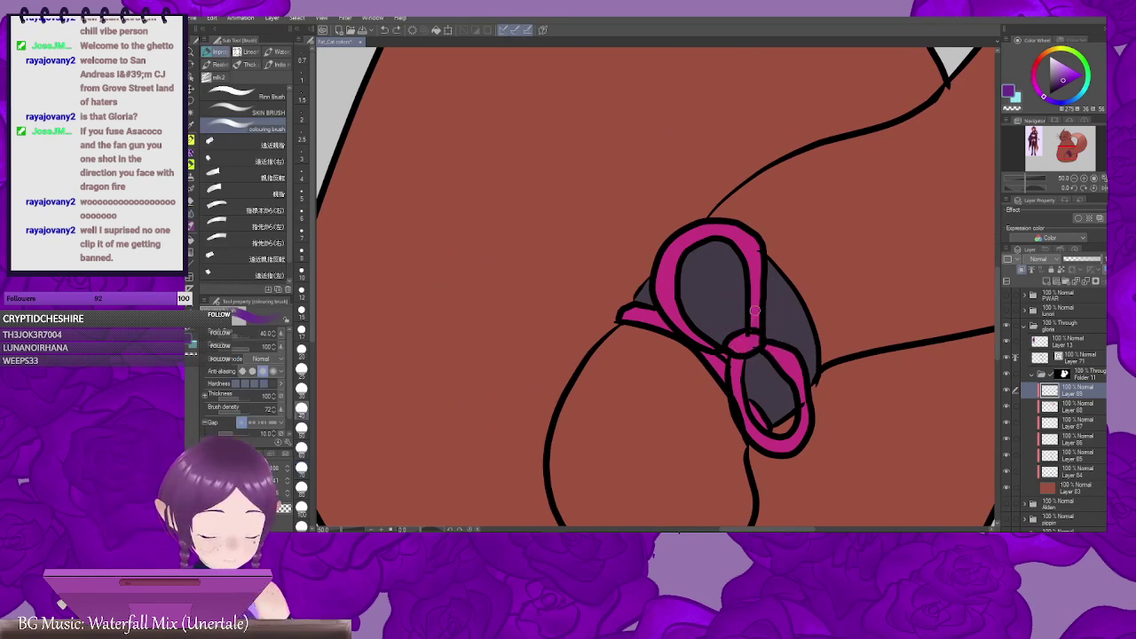
pyautogui.moveTo(756, 320)
pyautogui.mouseDown()
pyautogui.moveTo(741, 294)
pyautogui.moveTo(722, 335)
pyautogui.moveTo(730, 317)
pyautogui.moveTo(714, 317)
pyautogui.moveTo(760, 353)
pyautogui.mouseUp()
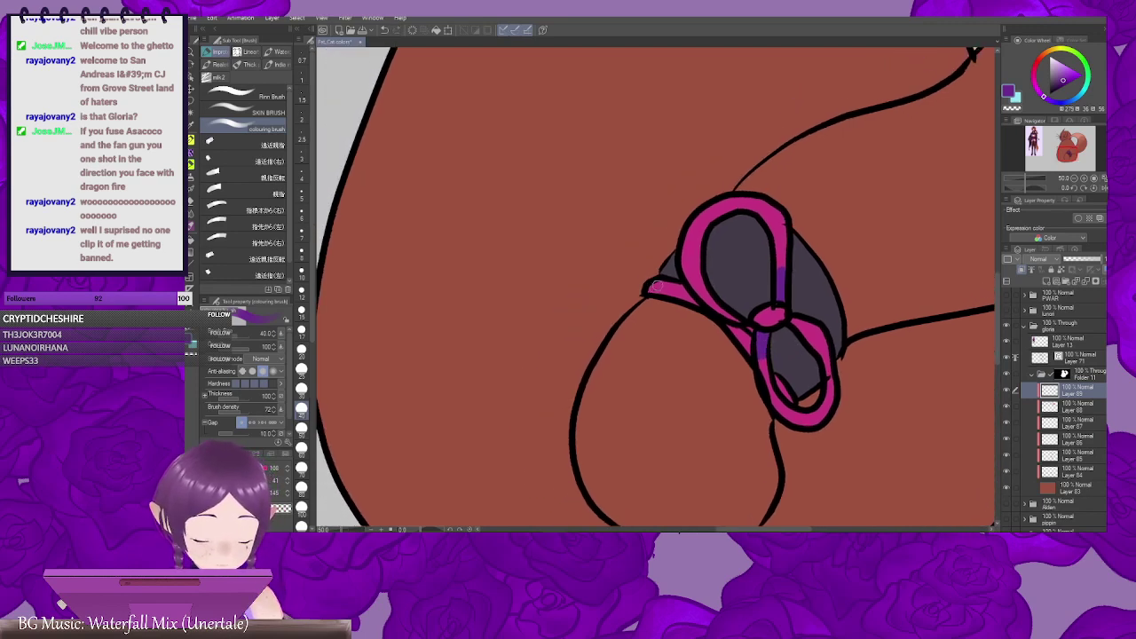
# Step: Add purple shading to the ribbon's end, the inside of the lower loop and the bow's knot
pyautogui.moveTo(664, 282); pyautogui.dragTo(652, 290)
pyautogui.moveTo(806, 357)
pyautogui.mouseDown()
pyautogui.moveTo(748, 357)
pyautogui.moveTo(745, 399)
pyautogui.mouseUp()
pyautogui.moveTo(720, 294); pyautogui.dragTo(720, 280)
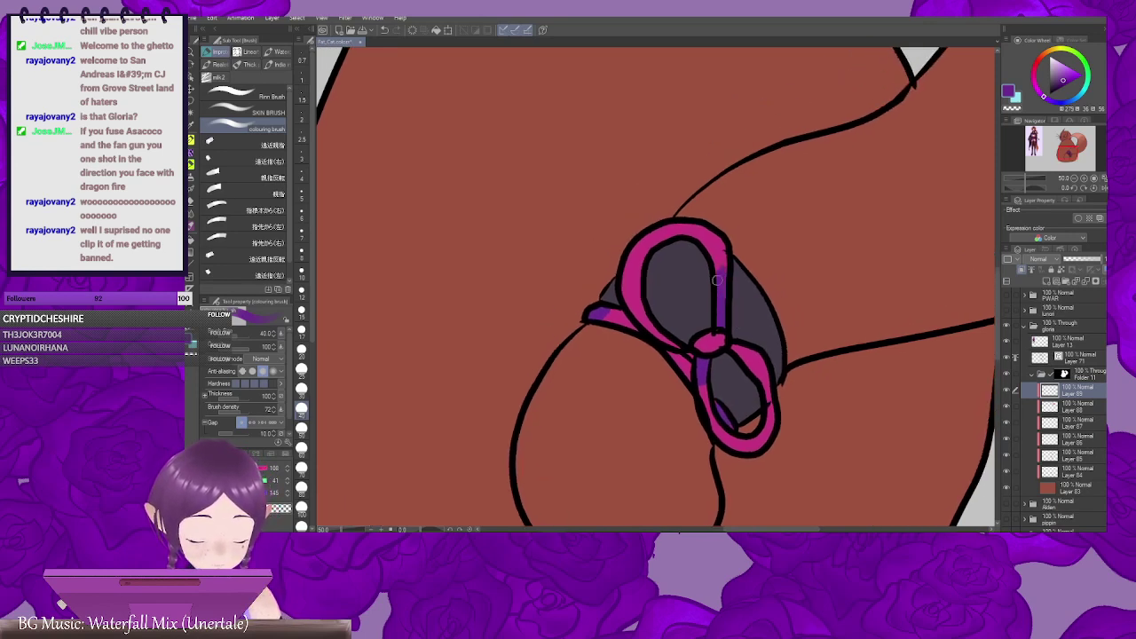
pyautogui.moveTo(703, 365)
pyautogui.mouseDown()
pyautogui.moveTo(680, 328)
pyautogui.moveTo(687, 374)
pyautogui.mouseUp()
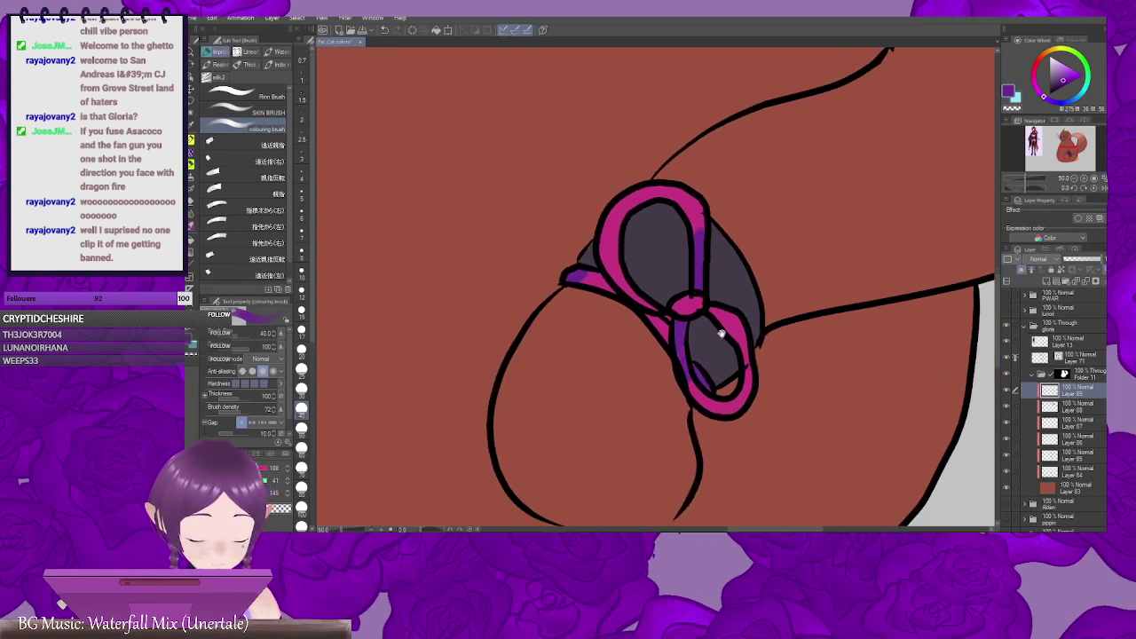
pyautogui.moveTo(720, 332)
pyautogui.mouseDown()
pyautogui.moveTo(702, 350)
pyautogui.moveTo(643, 316)
pyautogui.mouseUp()
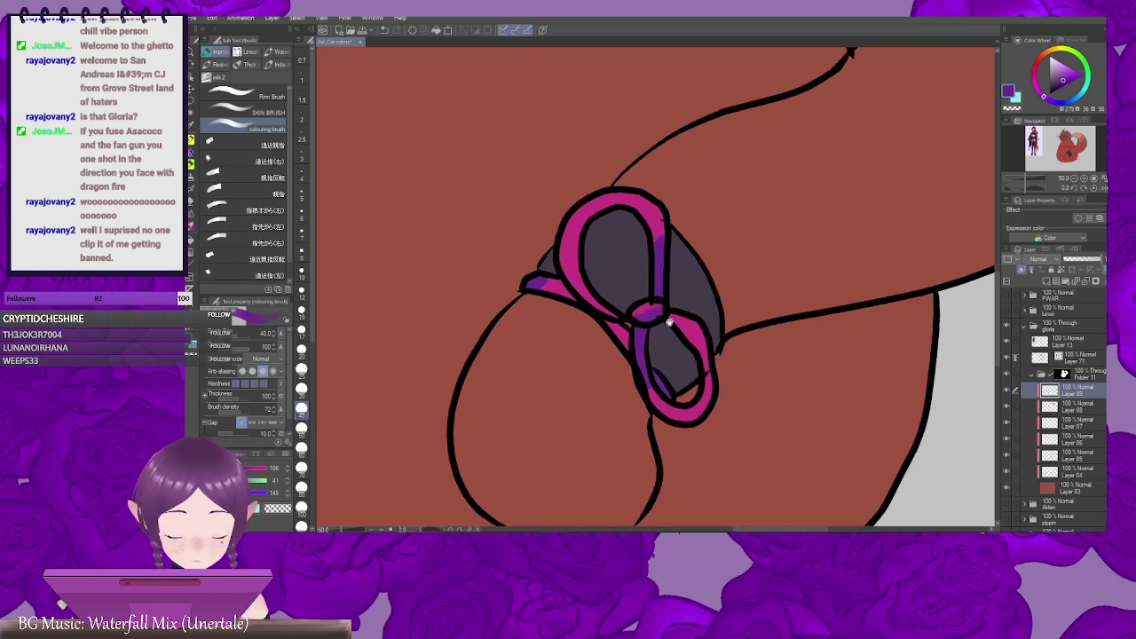
# Step: Blend the purple shading into the pink of the bow's loops and ribbon end with the Blend tool
pyautogui.press('j')
pyautogui.moveTo(658, 252); pyautogui.dragTo(658, 224)
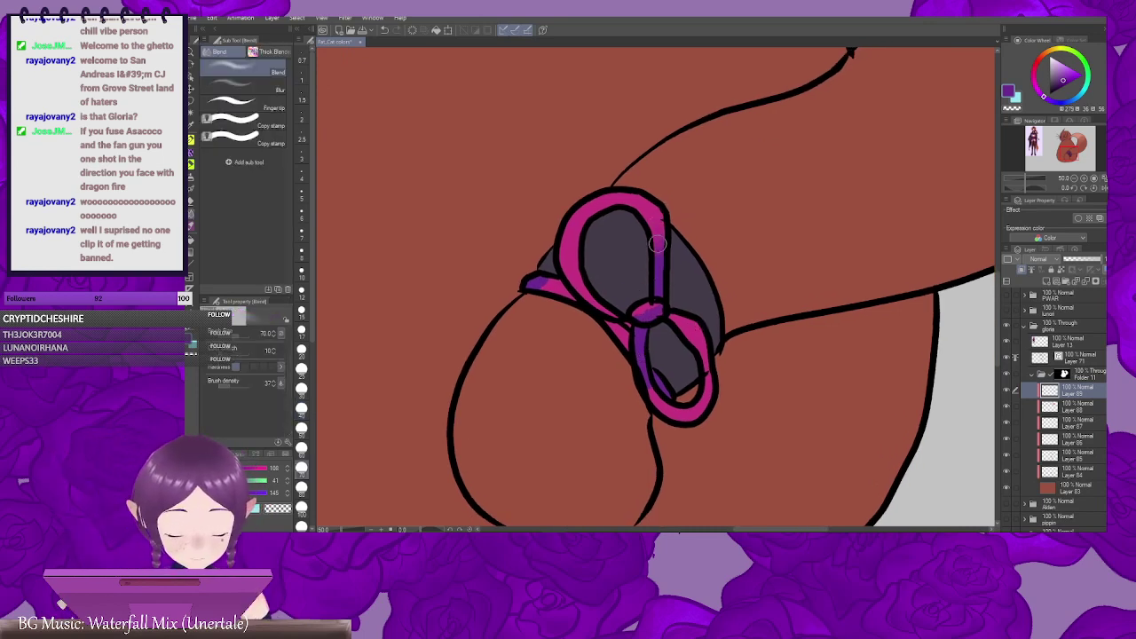
pyautogui.moveTo(654, 365)
pyautogui.mouseDown()
pyautogui.moveTo(658, 330)
pyautogui.moveTo(644, 353)
pyautogui.moveTo(716, 376)
pyautogui.mouseUp()
pyautogui.moveTo(611, 271); pyautogui.dragTo(627, 277)
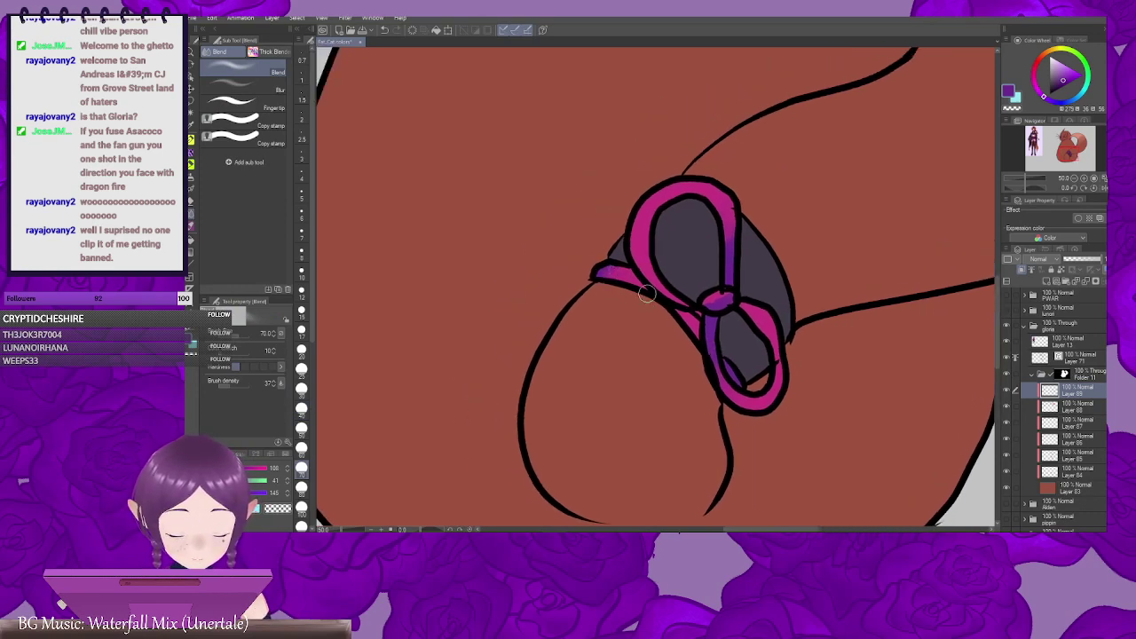
pyautogui.moveTo(822, 342); pyautogui.dragTo(707, 347)
pyautogui.scroll(-5, 725, 368)
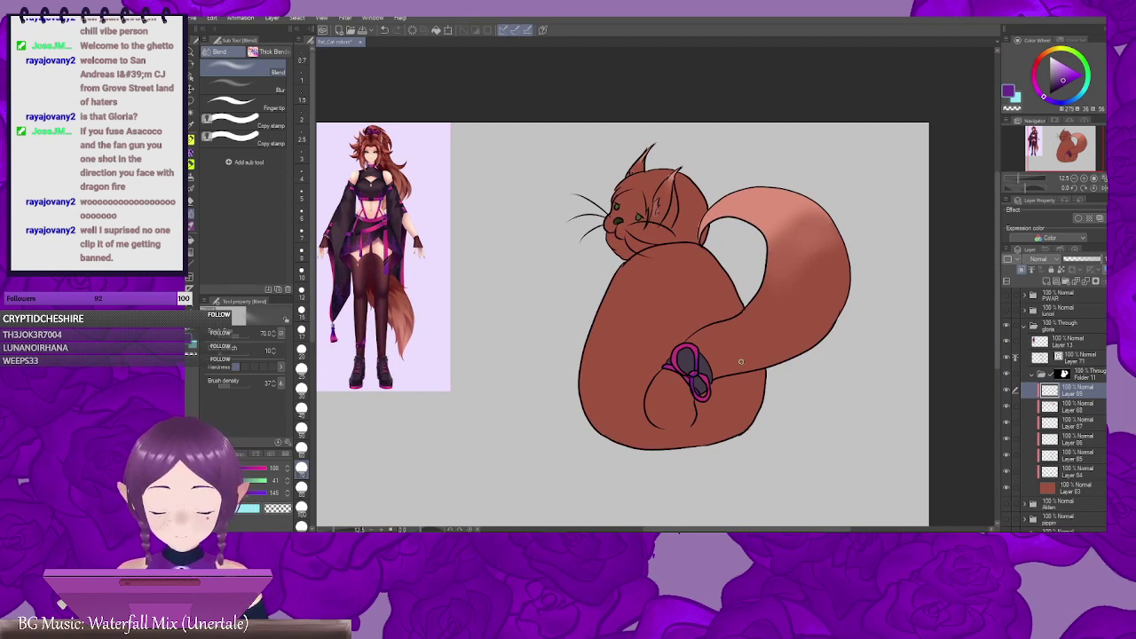
# Step: Add another clipped layer on top, choose a dark maroon color and set the layer's blending mode to Multiply
pyautogui.click(1047, 281)
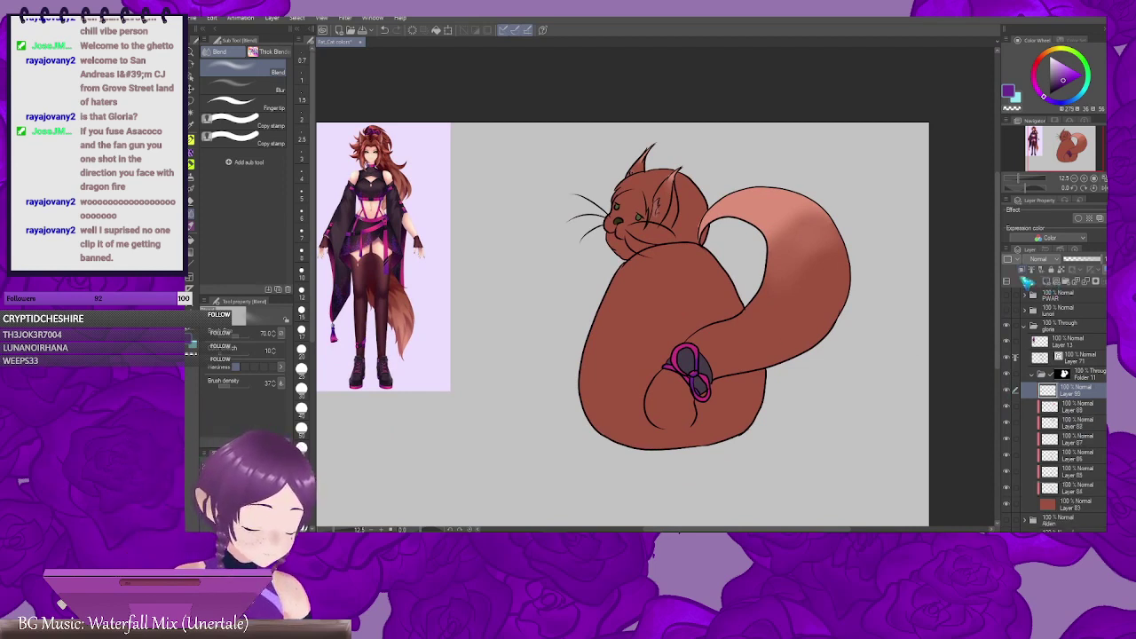
pyautogui.click(1022, 270)
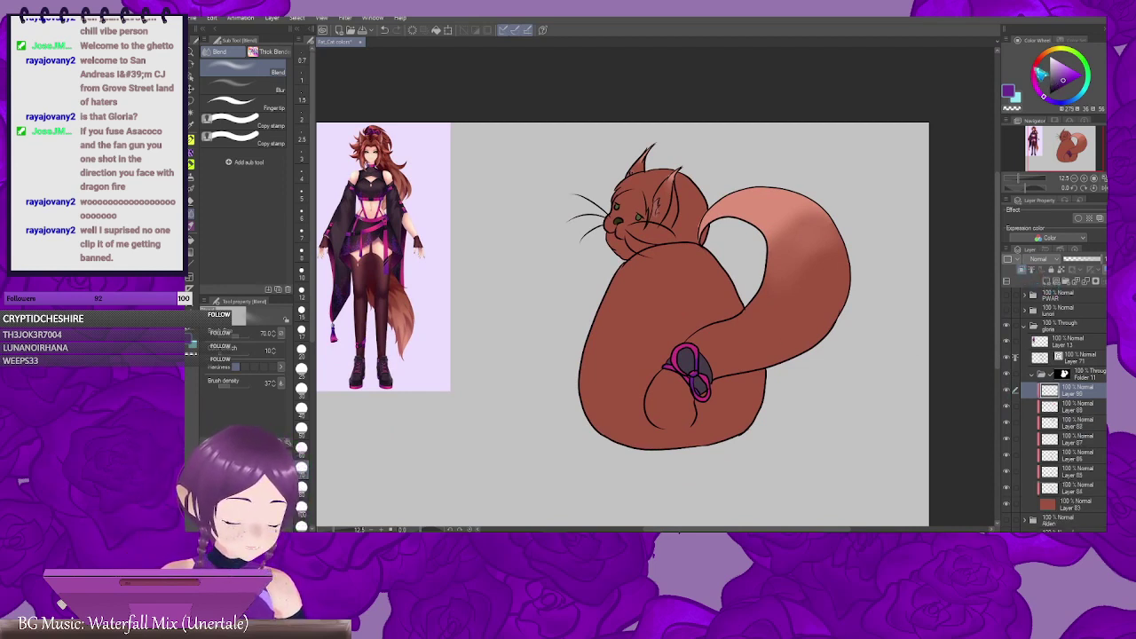
pyautogui.click(1061, 81)
pyautogui.click(1039, 258)
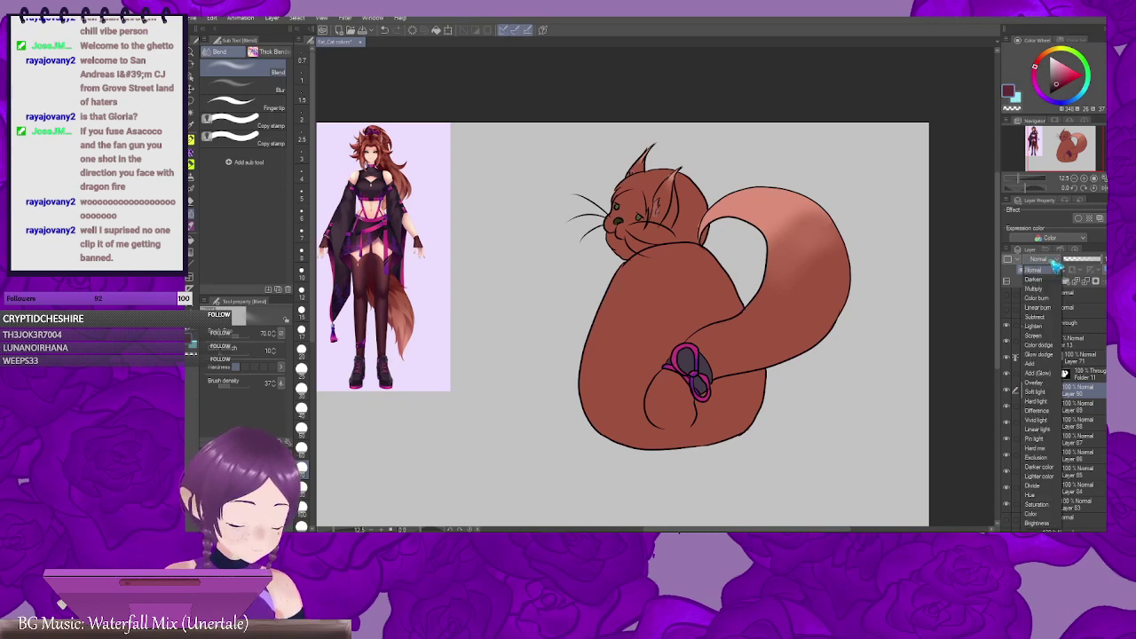
pyautogui.click(1034, 288)
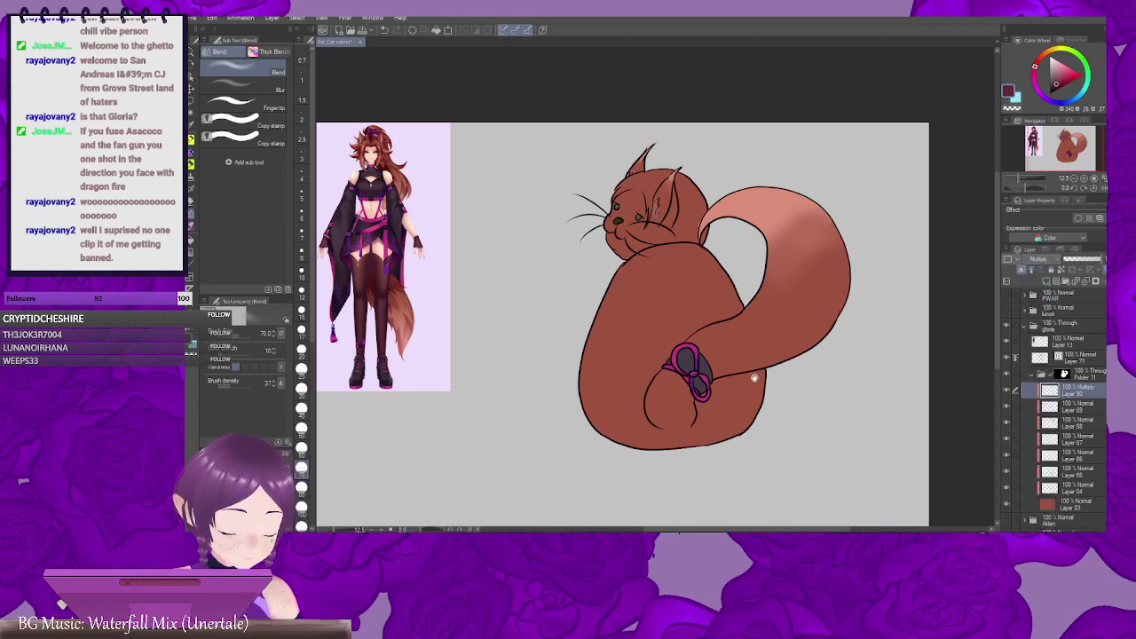
# Step: Reduce the coloring brush to 20 and draw thin dark stripes across the bow's upper loop
pyautogui.scroll(4, 673, 369)
pyautogui.scroll(4, 673, 368)
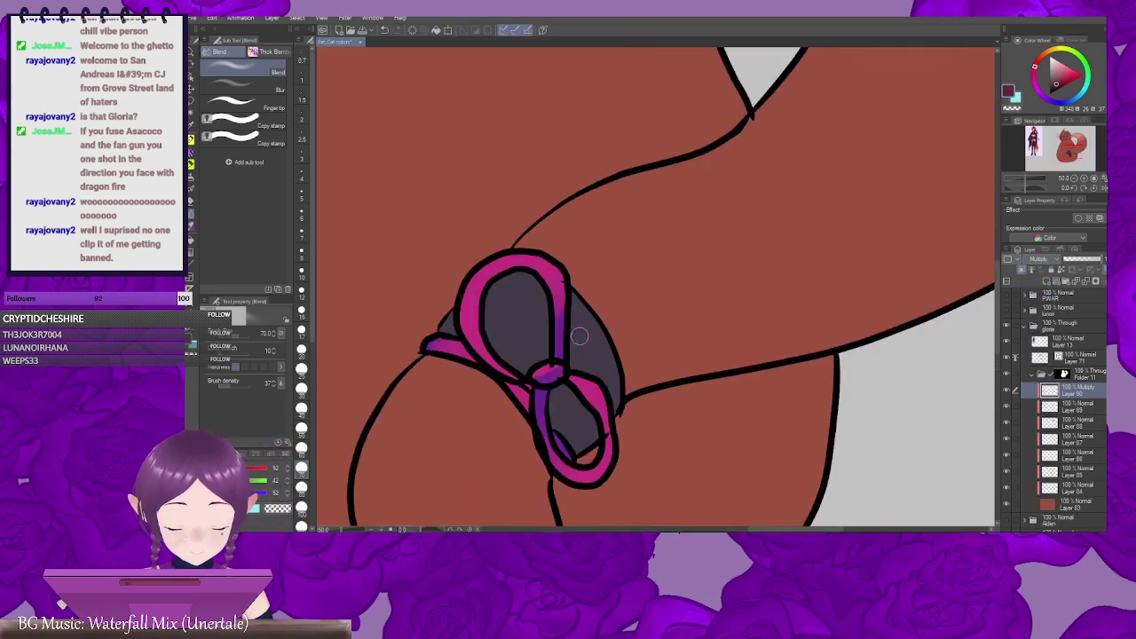
pyautogui.press('b')
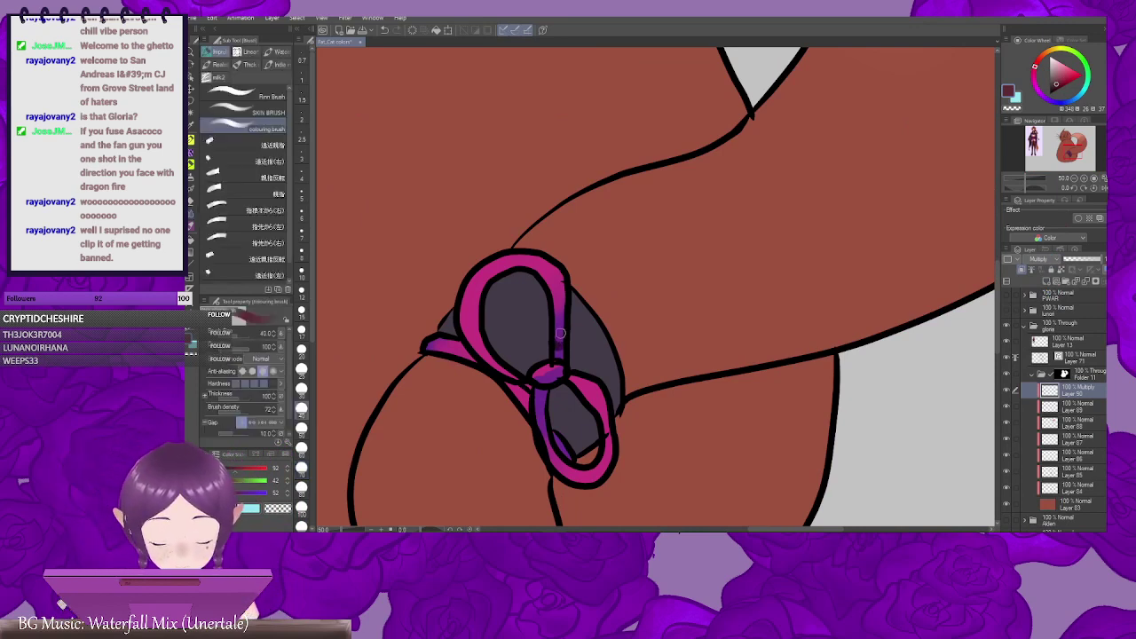
pyautogui.moveTo(553, 314); pyautogui.dragTo(613, 324)
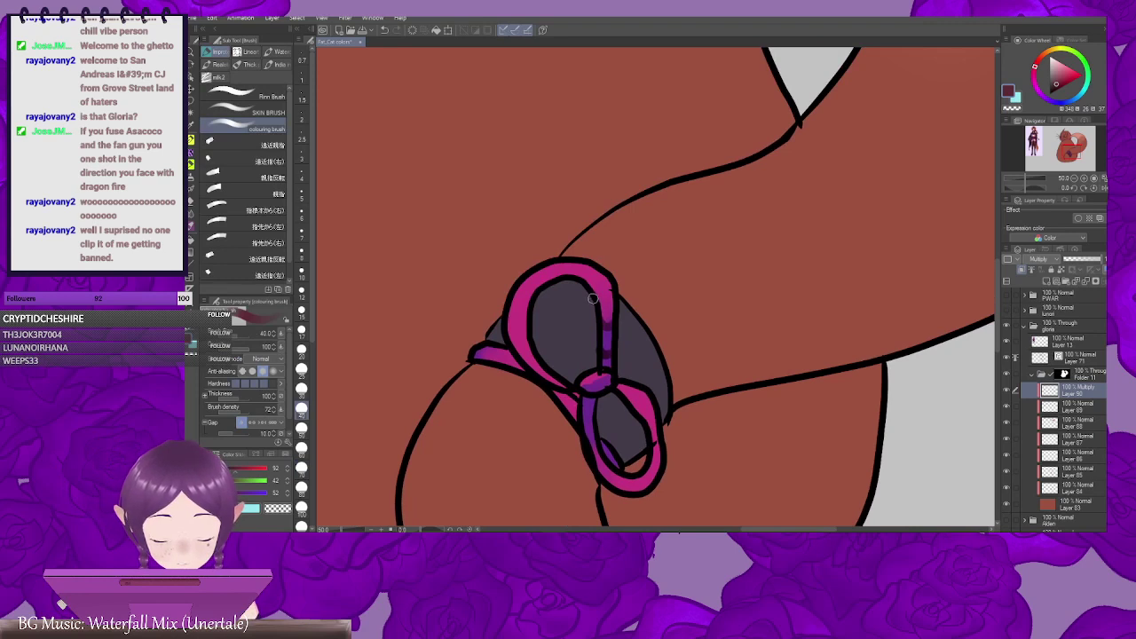
pyautogui.press('[')
pyautogui.press('[')
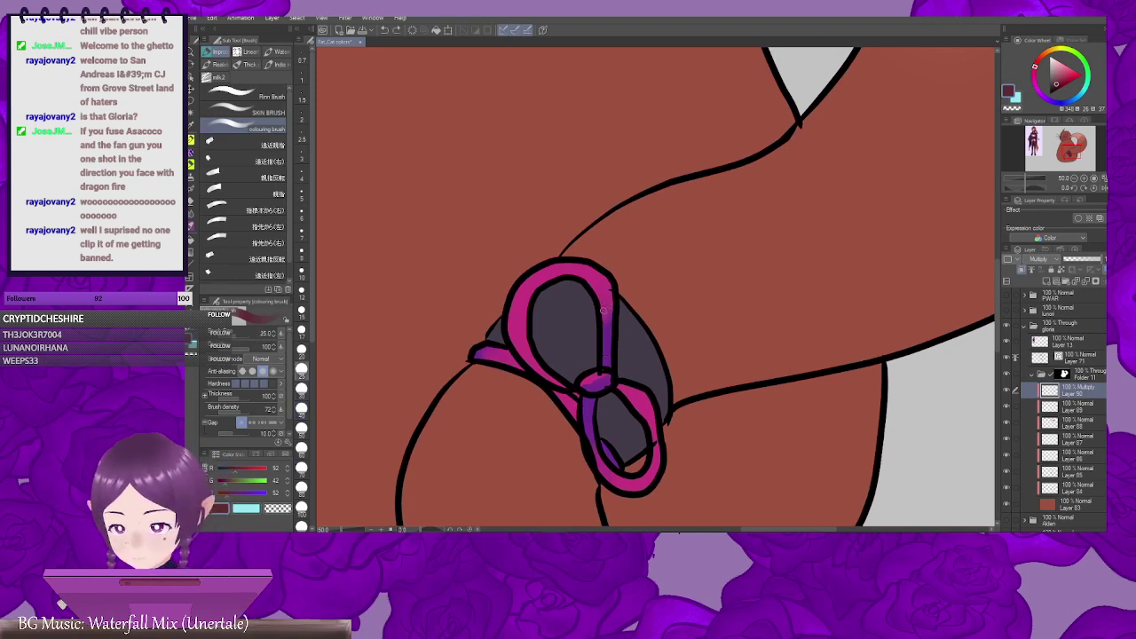
pyautogui.press('[')
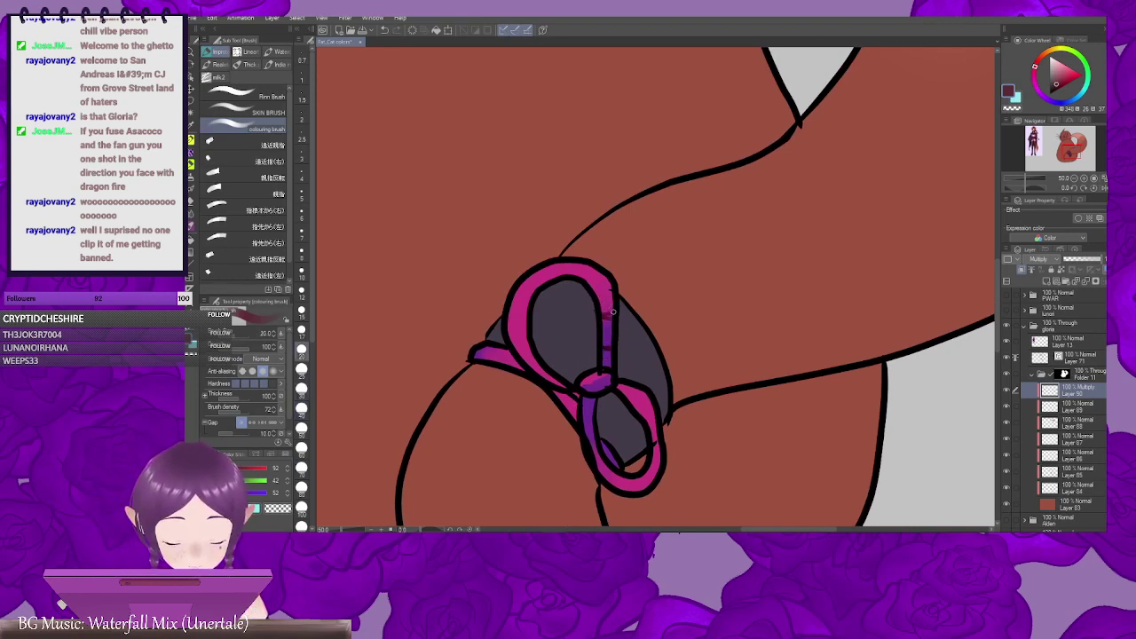
pyautogui.moveTo(612, 311)
pyautogui.mouseDown()
pyautogui.moveTo(639, 276)
pyautogui.moveTo(597, 274)
pyautogui.mouseUp()
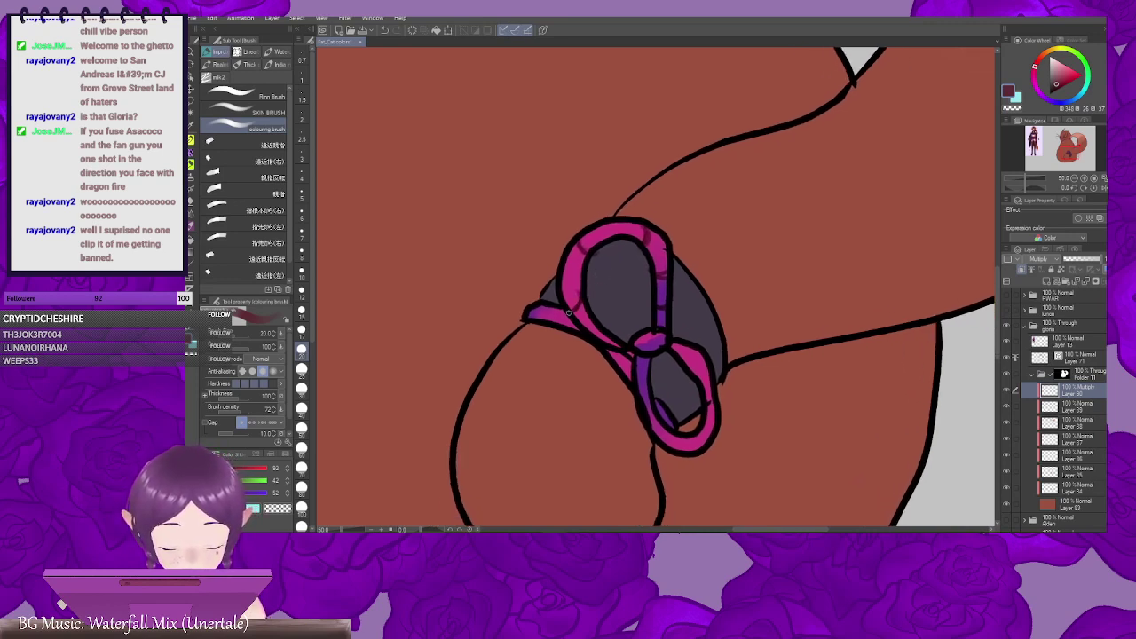
# Step: Continue the dark stripes down the upper loop toward the center and shade the bow's knot
pyautogui.moveTo(610, 317); pyautogui.dragTo(572, 269)
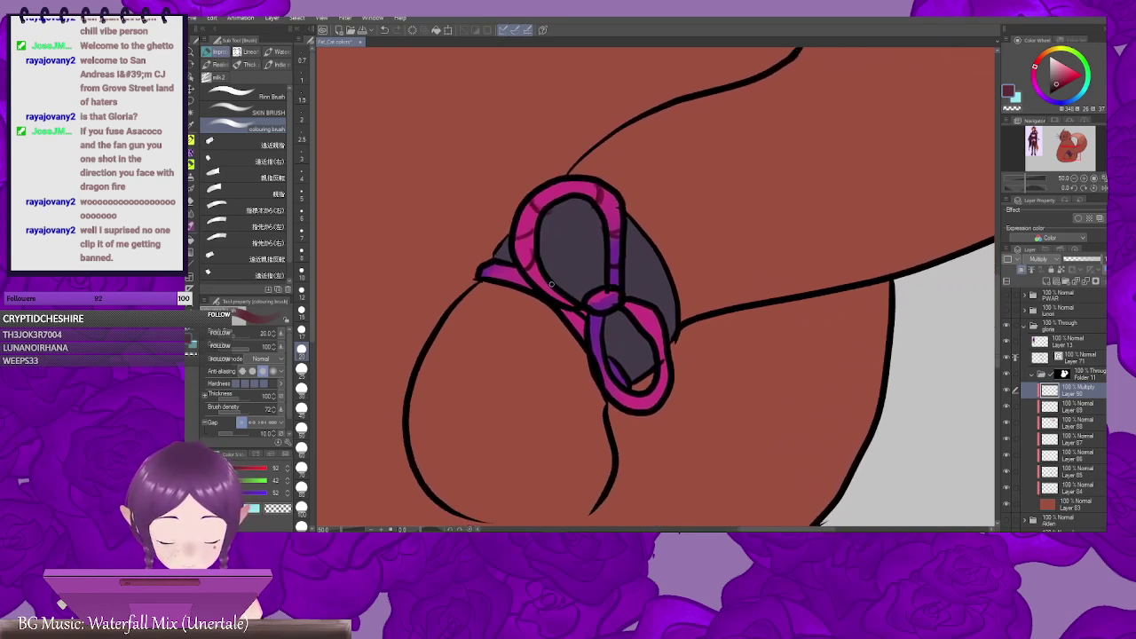
pyautogui.scroll(-1, 580, 300)
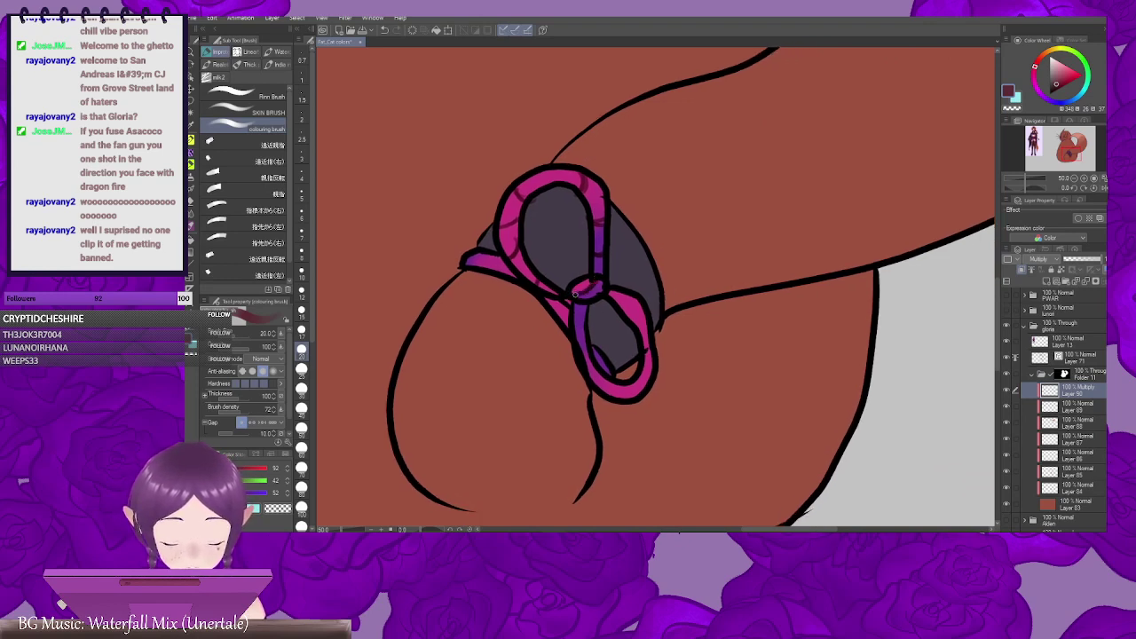
pyautogui.moveTo(599, 302)
pyautogui.mouseDown()
pyautogui.moveTo(580, 278)
pyautogui.moveTo(600, 267)
pyautogui.moveTo(577, 261)
pyautogui.mouseUp()
pyautogui.moveTo(599, 260); pyautogui.dragTo(599, 242)
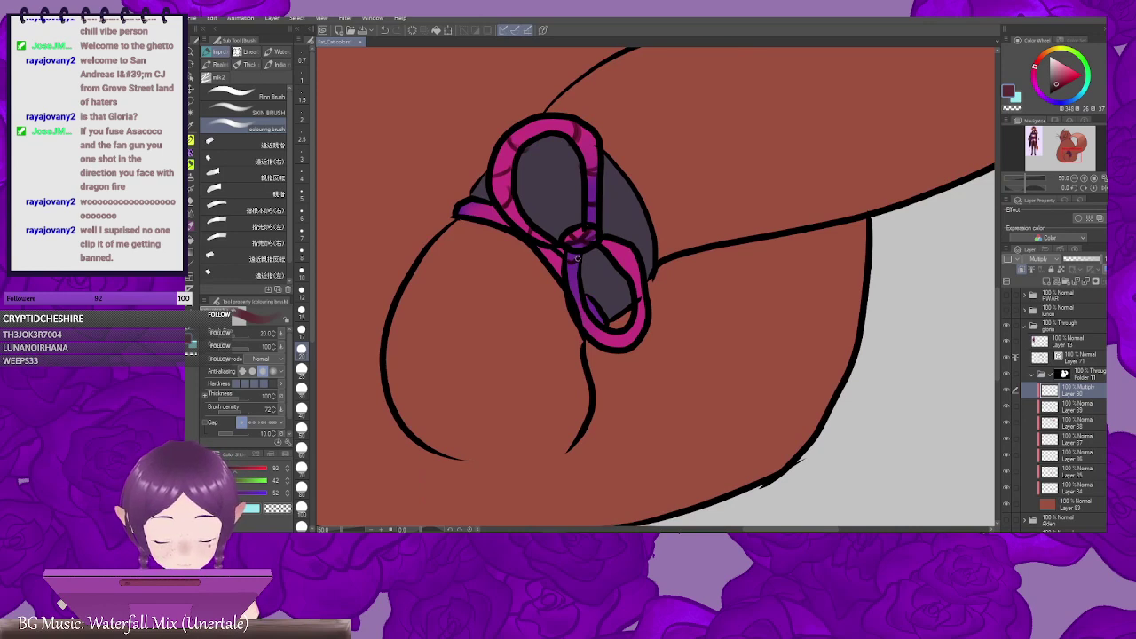
# Step: Draw dark stripes across the bottom and outer side of the bow's lower loop
pyautogui.moveTo(586, 300)
pyautogui.mouseDown()
pyautogui.moveTo(573, 289)
pyautogui.moveTo(574, 306)
pyautogui.mouseUp()
pyautogui.moveTo(600, 324); pyautogui.dragTo(570, 337)
pyautogui.moveTo(597, 334); pyautogui.dragTo(585, 338)
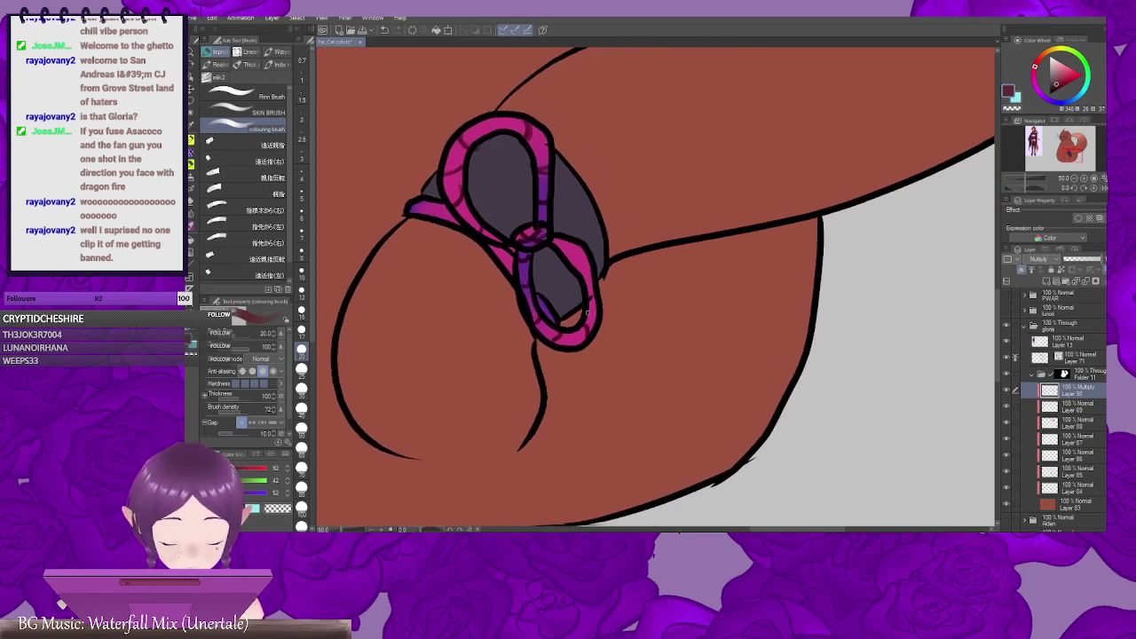
pyautogui.moveTo(570, 261); pyautogui.dragTo(581, 251)
pyautogui.moveTo(578, 262)
pyautogui.mouseDown()
pyautogui.moveTo(613, 254)
pyautogui.moveTo(708, 289)
pyautogui.mouseUp()
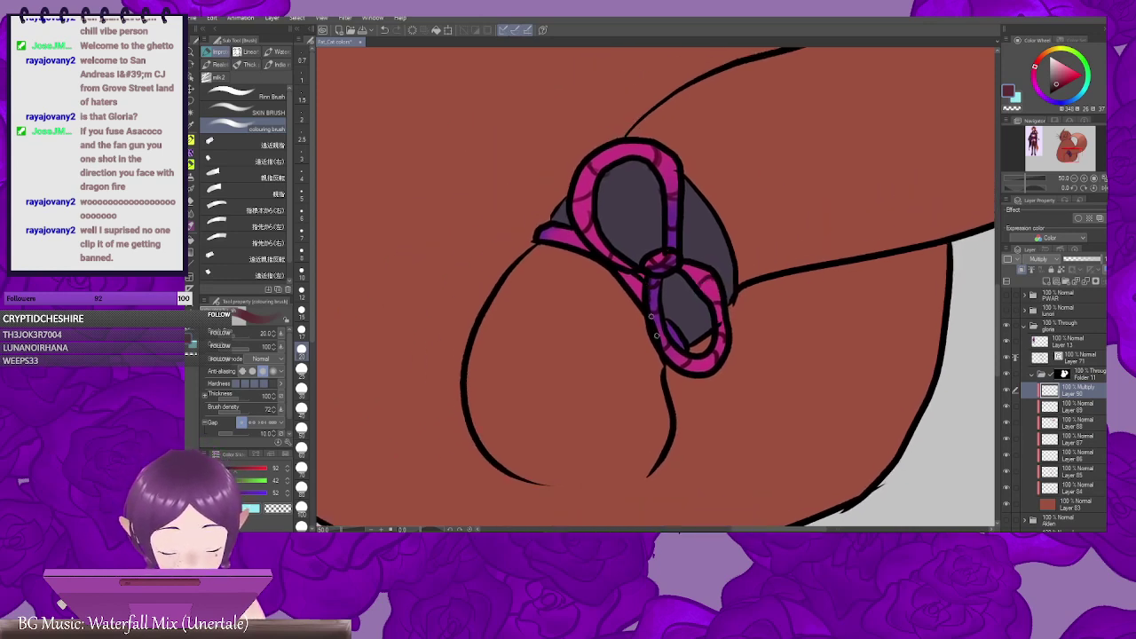
# Step: Fill in more dark stripes on the lower loop's inner side and along the rest of the bow's pink bands
pyautogui.moveTo(668, 358)
pyautogui.mouseDown()
pyautogui.moveTo(641, 328)
pyautogui.moveTo(691, 330)
pyautogui.mouseUp()
pyautogui.moveTo(720, 293); pyautogui.dragTo(693, 321)
pyautogui.moveTo(665, 275); pyautogui.dragTo(657, 295)
pyautogui.moveTo(675, 325); pyautogui.dragTo(669, 331)
pyautogui.moveTo(595, 198); pyautogui.dragTo(626, 260)
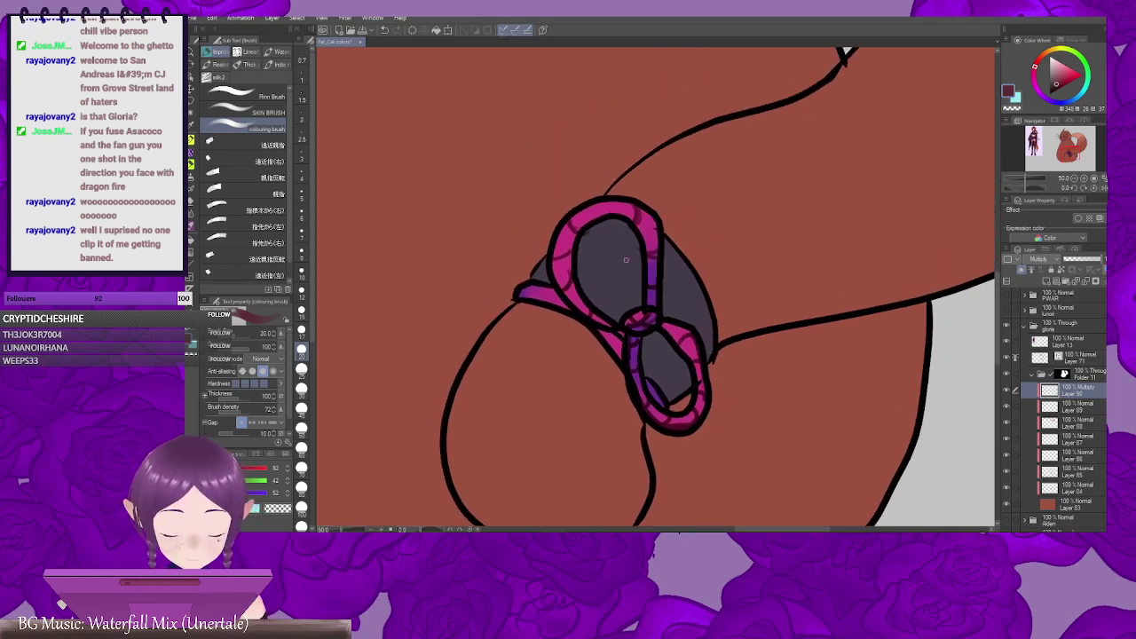
pyautogui.moveTo(562, 235)
pyautogui.mouseDown()
pyautogui.moveTo(555, 272)
pyautogui.moveTo(592, 318)
pyautogui.mouseUp()
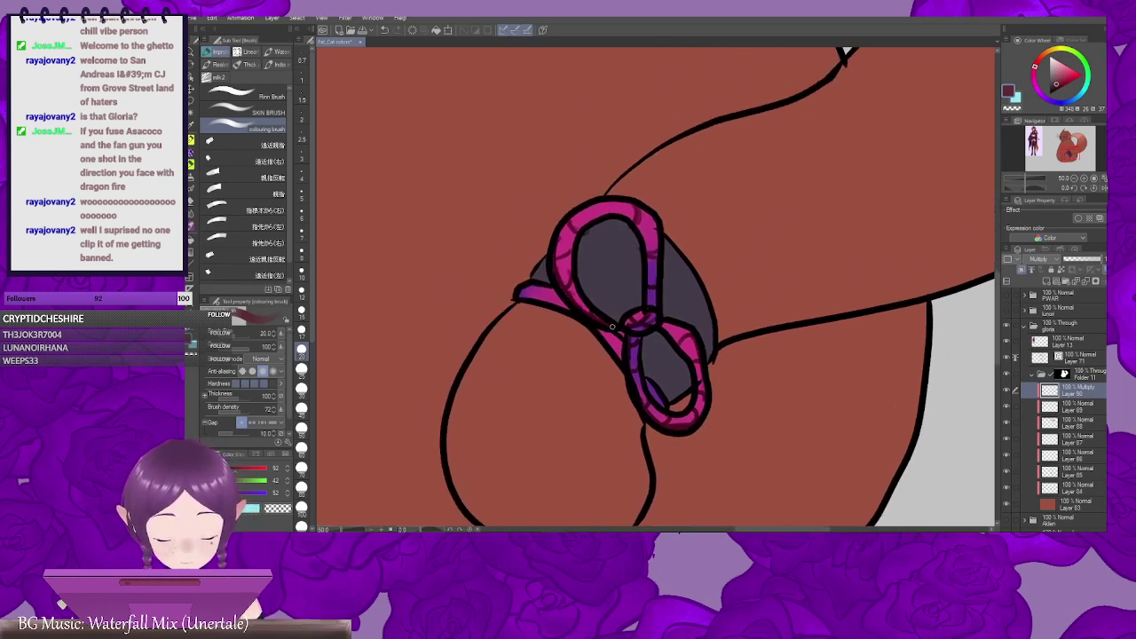
# Step: Draw dark stripes along the ribbon band behind the bow and touch up the stripes on both loops
pyautogui.moveTo(690, 321)
pyautogui.mouseDown()
pyautogui.moveTo(660, 341)
pyautogui.moveTo(622, 308)
pyautogui.moveTo(661, 301)
pyautogui.moveTo(644, 294)
pyautogui.mouseUp()
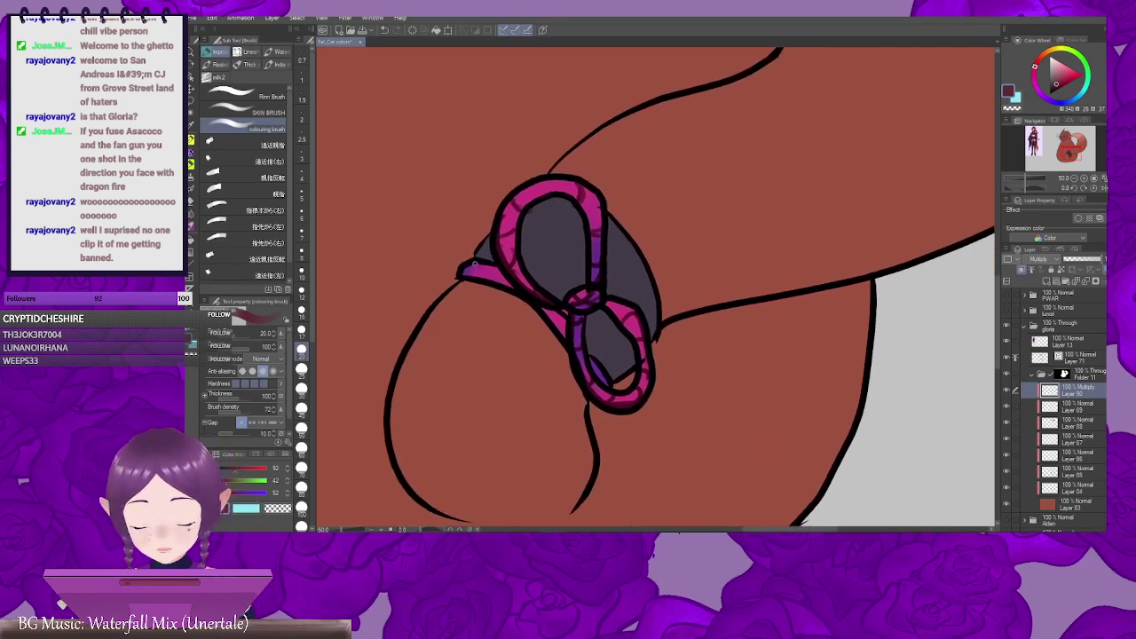
pyautogui.moveTo(497, 269)
pyautogui.mouseDown()
pyautogui.moveTo(493, 281)
pyautogui.moveTo(527, 281)
pyautogui.mouseUp()
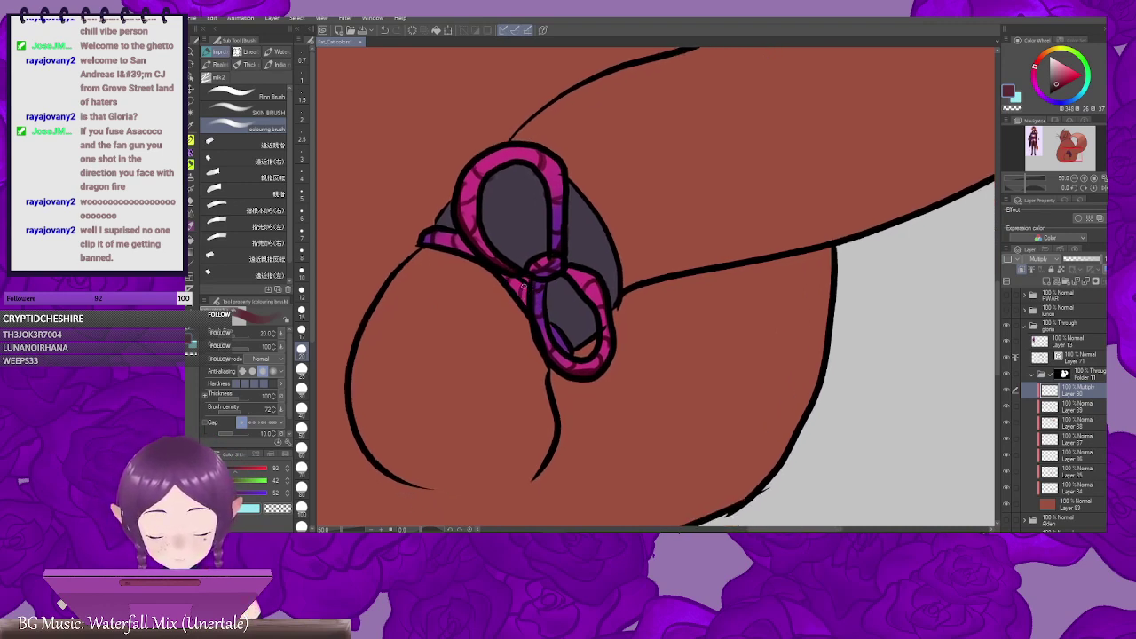
pyautogui.moveTo(531, 279)
pyautogui.mouseDown()
pyautogui.moveTo(491, 252)
pyautogui.moveTo(549, 229)
pyautogui.mouseUp()
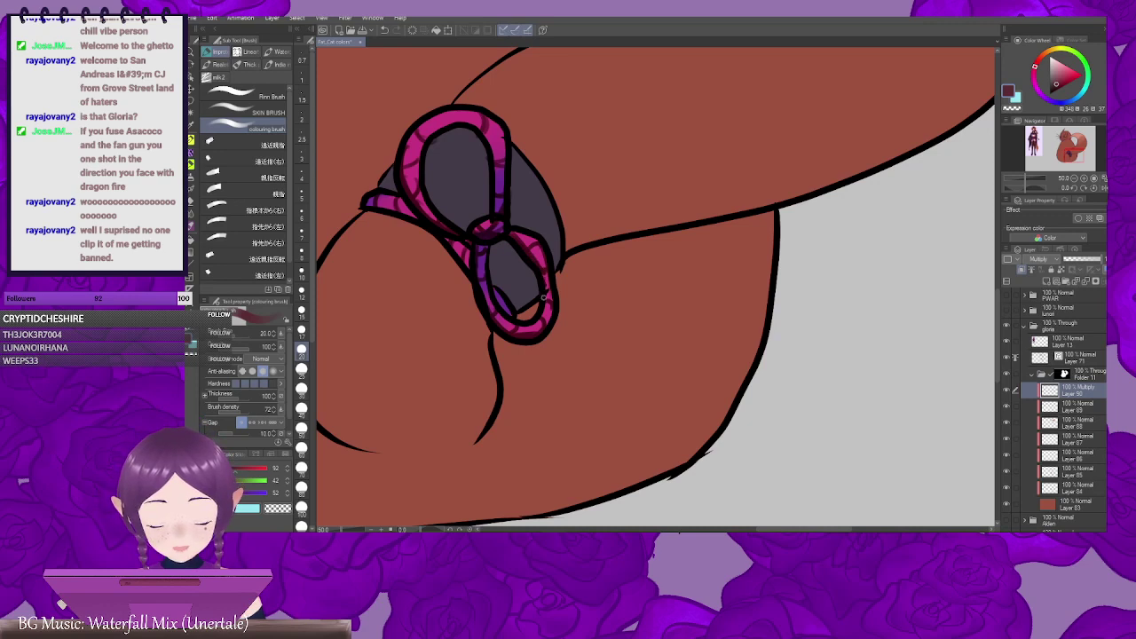
pyautogui.moveTo(518, 233); pyautogui.dragTo(536, 300)
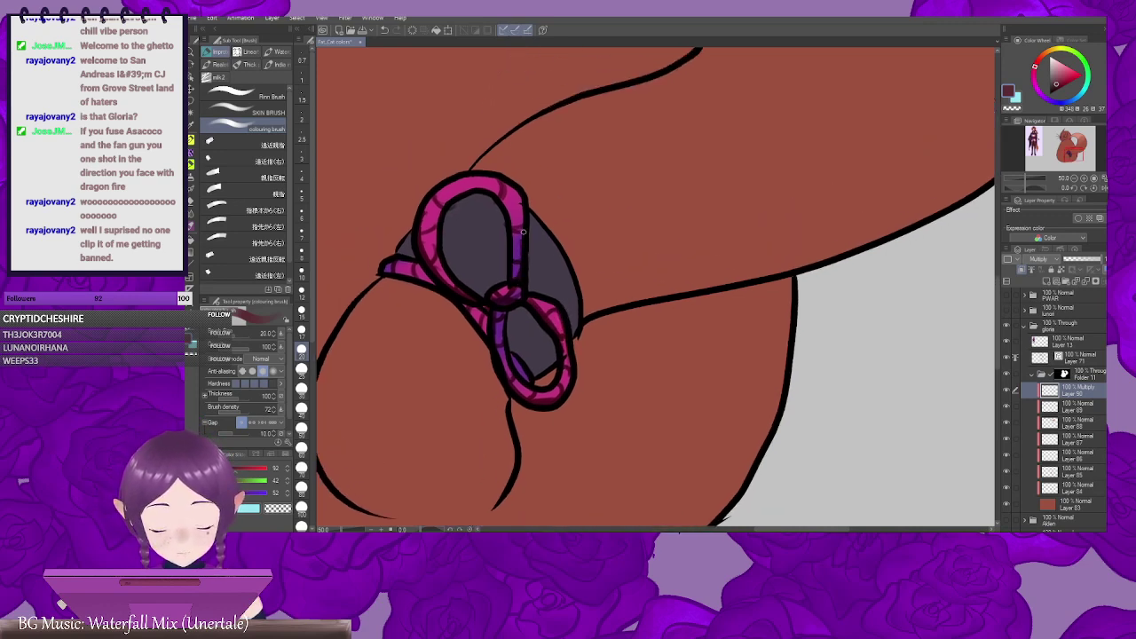
pyautogui.moveTo(548, 286)
pyautogui.mouseDown()
pyautogui.moveTo(601, 227)
pyautogui.moveTo(540, 262)
pyautogui.moveTo(568, 299)
pyautogui.mouseUp()
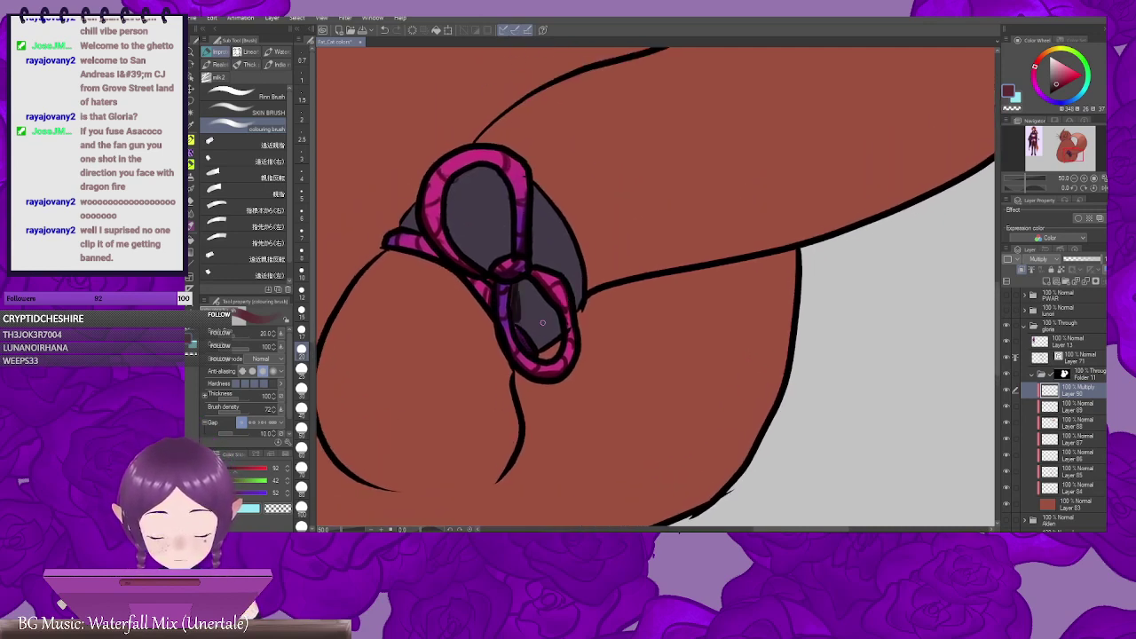
# Step: Enlarge the coloring brush to 40 and shade the grey fill inside the lower loop and at the fabric's outer edges
pyautogui.press(']')
pyautogui.press(']')
pyautogui.press(']')
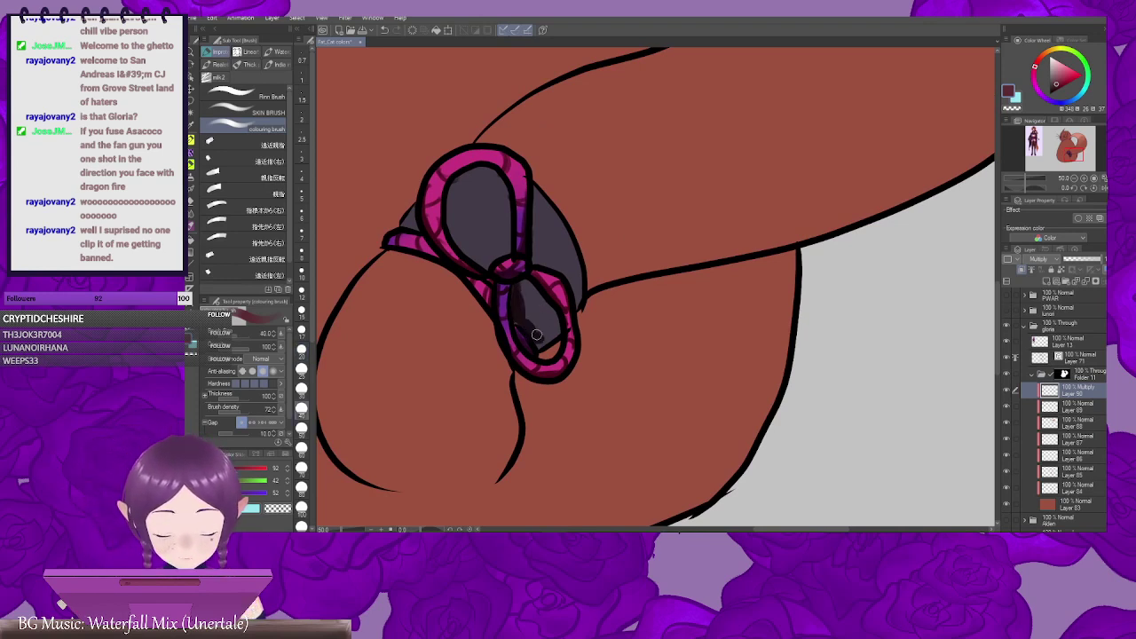
pyautogui.moveTo(552, 339); pyautogui.dragTo(564, 330)
pyautogui.moveTo(566, 322); pyautogui.dragTo(562, 351)
pyautogui.moveTo(573, 326)
pyautogui.mouseDown()
pyautogui.moveTo(562, 271)
pyautogui.moveTo(566, 325)
pyautogui.mouseUp()
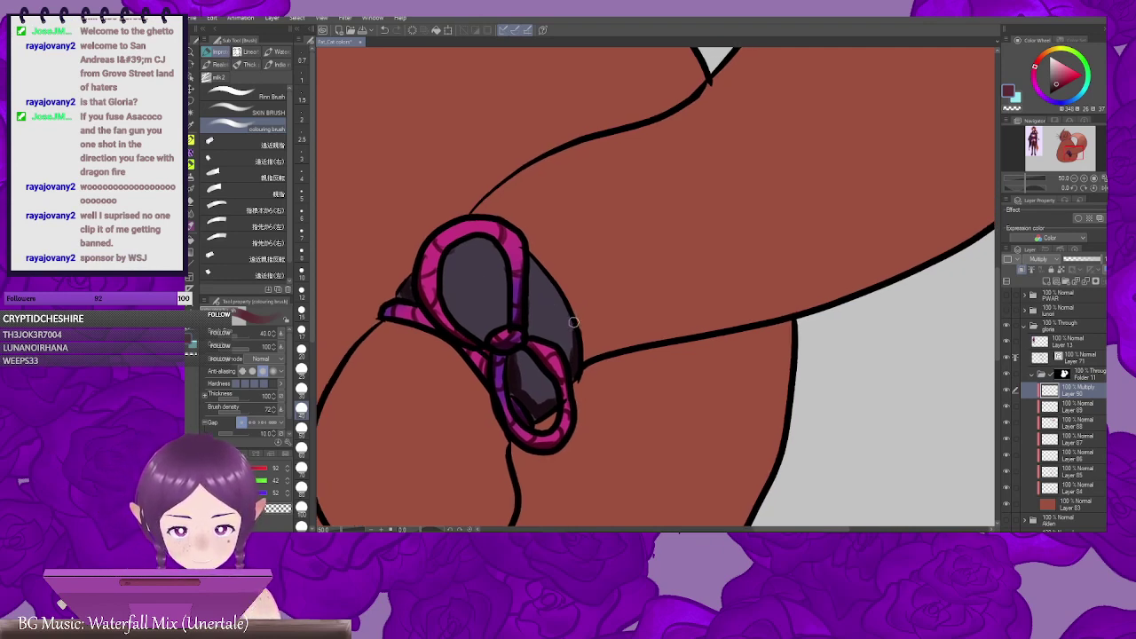
pyautogui.moveTo(559, 325); pyautogui.dragTo(550, 286)
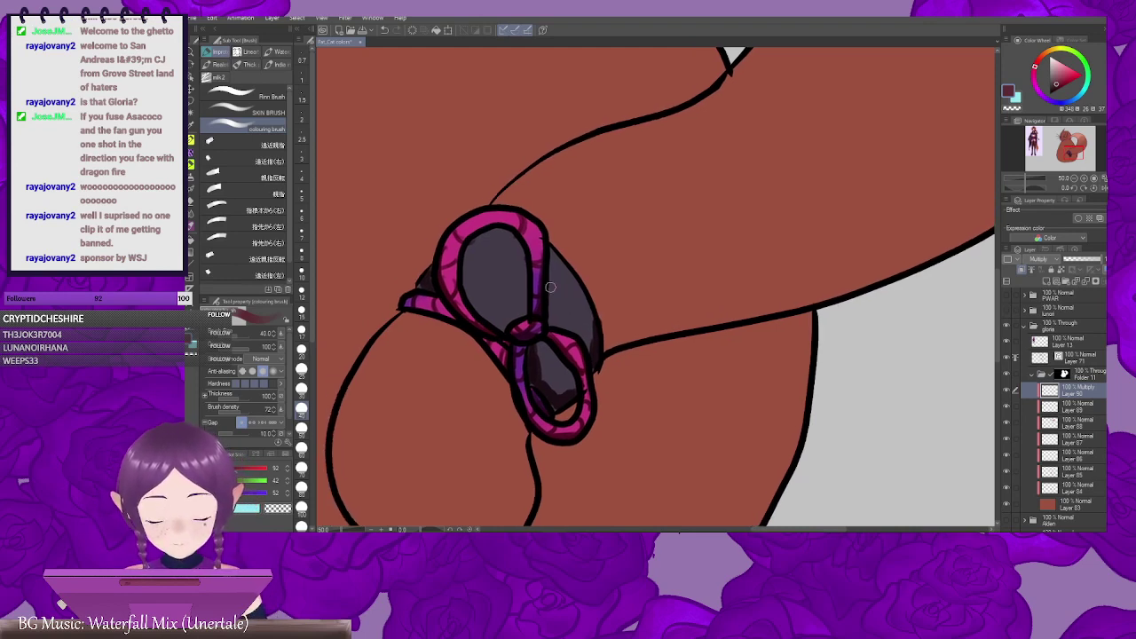
# Step: Add more dark shading to the grey fabric behind and around the bow's loops
pyautogui.moveTo(492, 313); pyautogui.dragTo(509, 323)
pyautogui.moveTo(575, 313); pyautogui.dragTo(548, 308)
pyautogui.moveTo(625, 345); pyautogui.dragTo(585, 296)
pyautogui.hotkey('ctrl', '-')
pyautogui.hotkey('ctrl', '-')
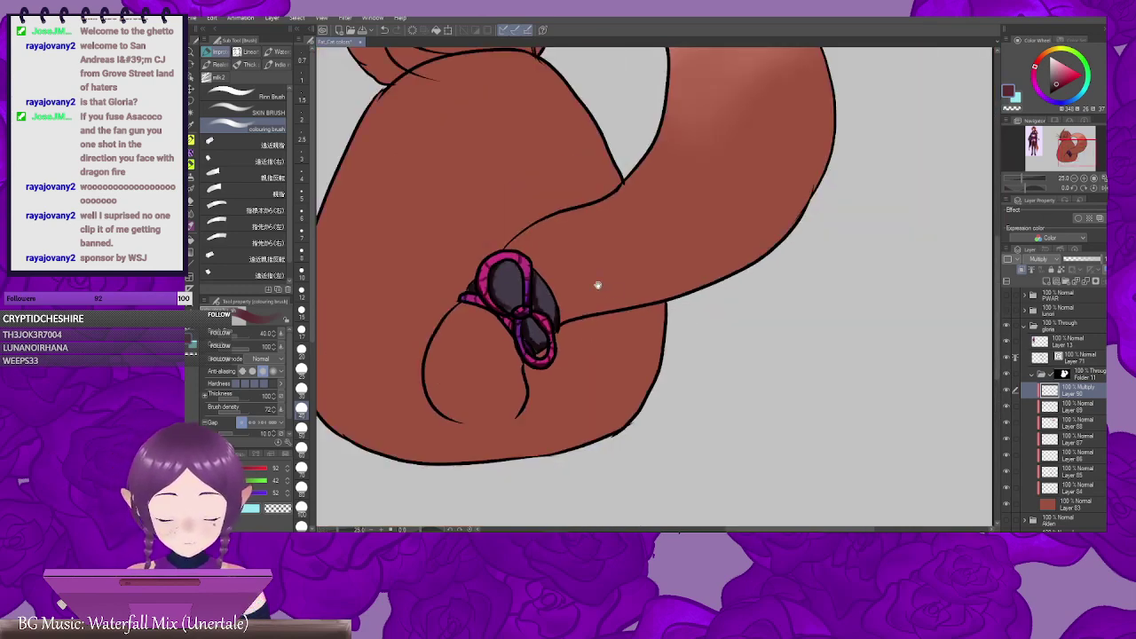
pyautogui.moveTo(617, 343); pyautogui.dragTo(726, 336)
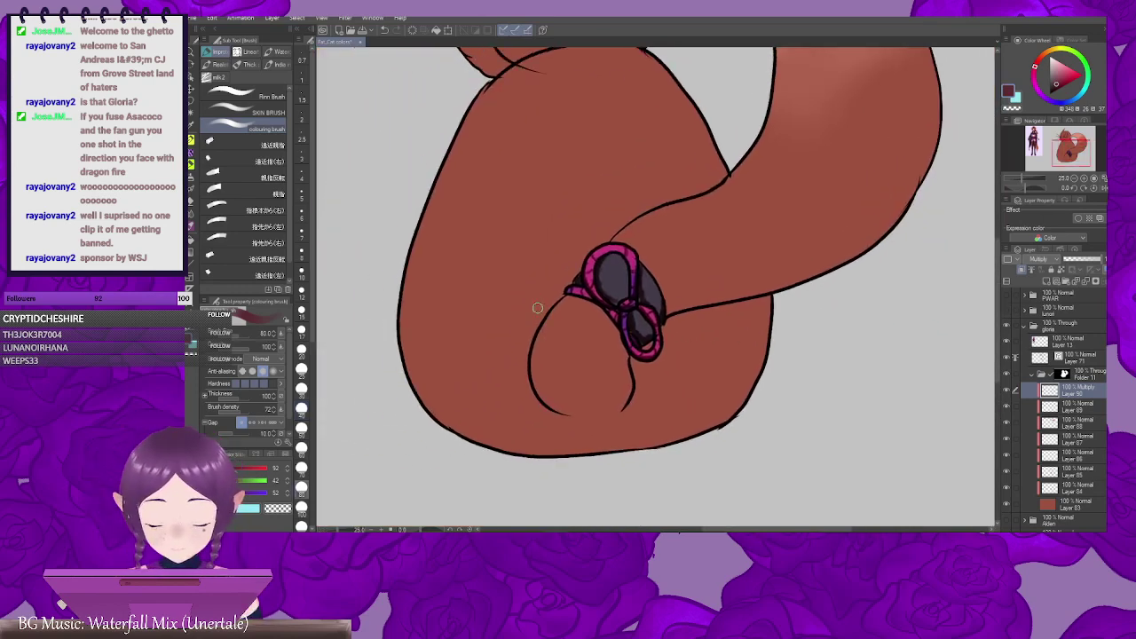
pyautogui.moveTo(569, 311)
pyautogui.mouseDown()
pyautogui.moveTo(538, 369)
pyautogui.moveTo(571, 408)
pyautogui.mouseUp()
pyautogui.moveTo(732, 337); pyautogui.dragTo(665, 379)
pyautogui.moveTo(604, 350); pyautogui.dragTo(698, 322)
pyautogui.hotkey('ctrl', 'z')
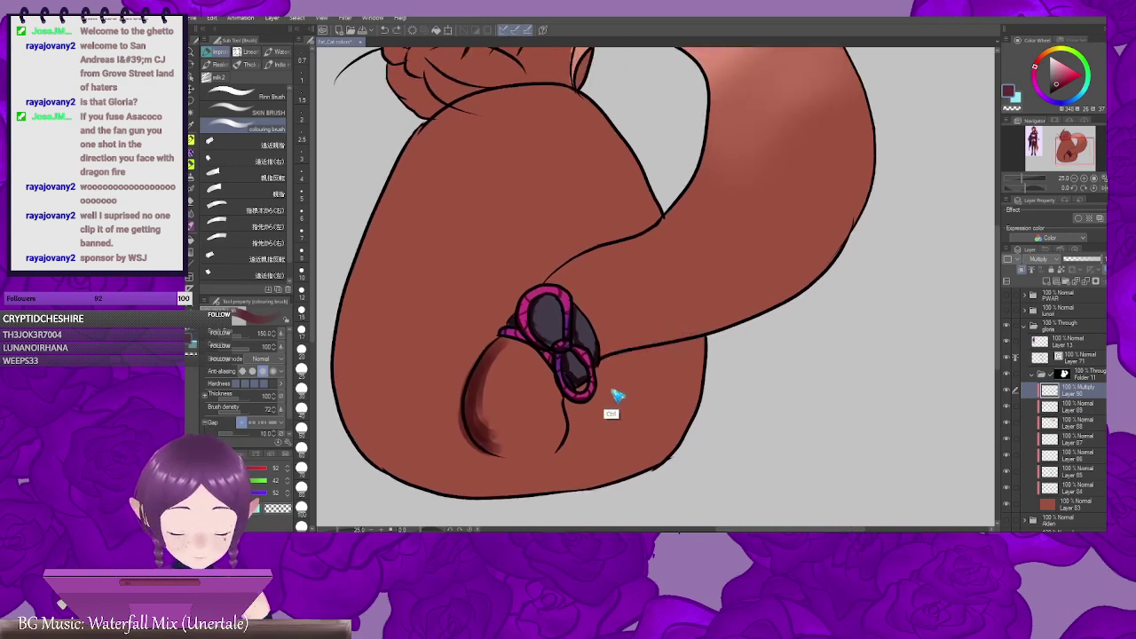
pyautogui.hotkey('ctrl', 'z')
pyautogui.hotkey('ctrl', 'z')
pyautogui.hotkey('ctrl', 'z')
# Step: Shade the leg line beneath the bow, the tail's shadow on the haunch and the tail's lower edge at brush size 150
pyautogui.moveTo(550, 371)
pyautogui.mouseDown()
pyautogui.moveTo(548, 341)
pyautogui.moveTo(569, 381)
pyautogui.moveTo(562, 414)
pyautogui.mouseUp()
pyautogui.moveTo(633, 371)
pyautogui.mouseDown()
pyautogui.moveTo(609, 378)
pyautogui.moveTo(604, 330)
pyautogui.moveTo(698, 302)
pyautogui.moveTo(671, 319)
pyautogui.mouseUp()
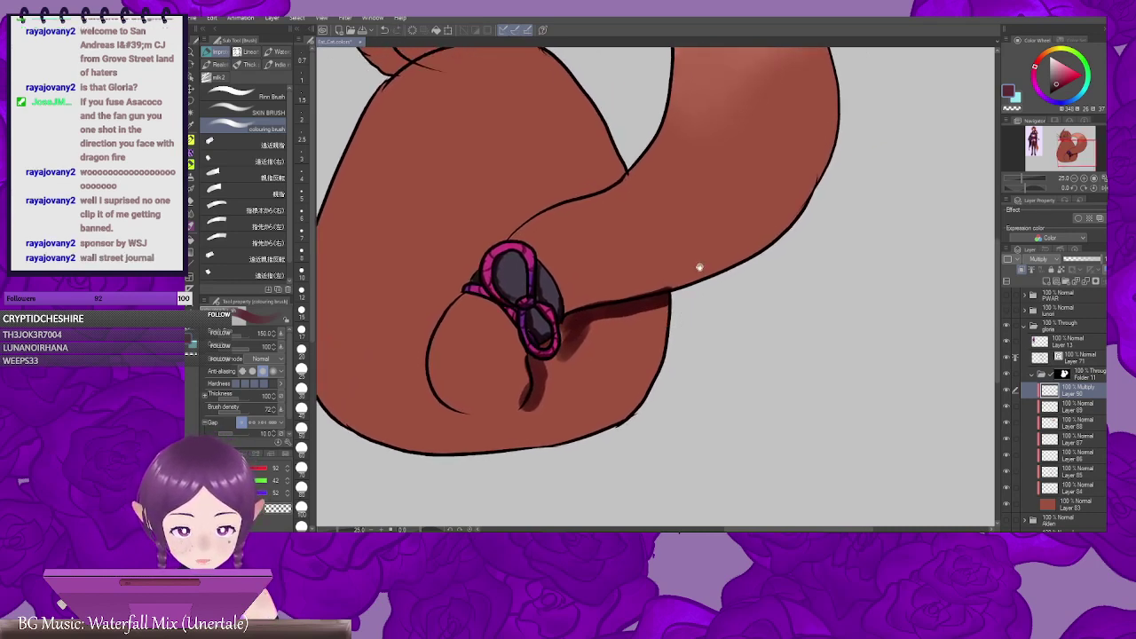
pyautogui.moveTo(699, 267); pyautogui.dragTo(668, 305)
pyautogui.moveTo(545, 352); pyautogui.dragTo(723, 286)
pyautogui.moveTo(663, 312)
pyautogui.mouseDown()
pyautogui.moveTo(594, 394)
pyautogui.moveTo(721, 270)
pyautogui.moveTo(631, 382)
pyautogui.moveTo(814, 272)
pyautogui.mouseUp()
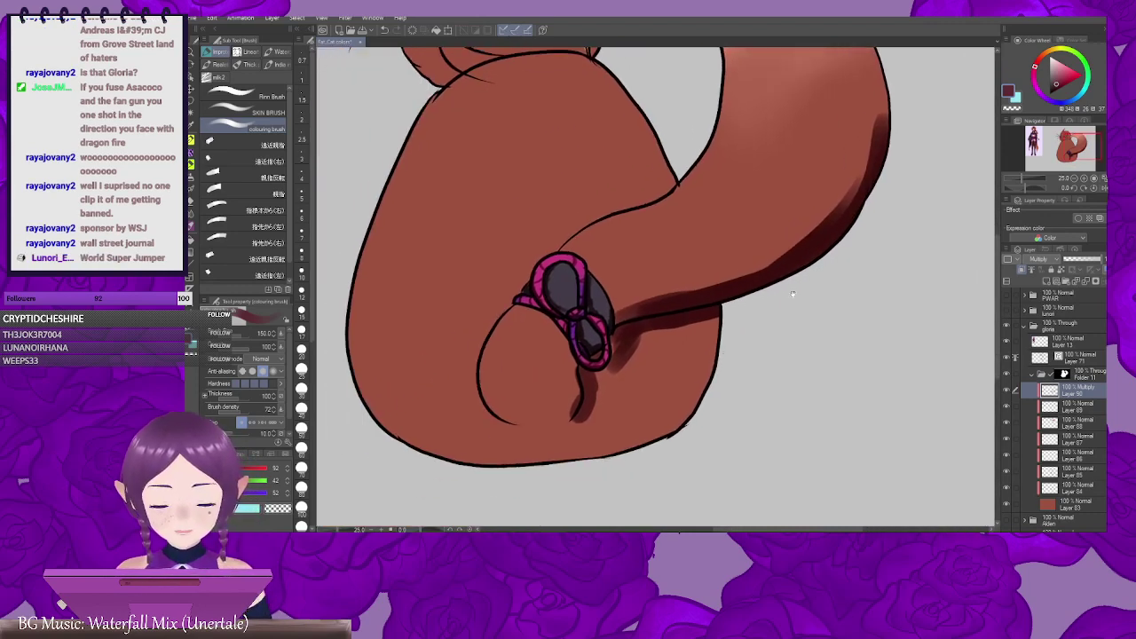
# Step: Shade the haunch's outer curve and the body's bottom edge with broad dark strokes
pyautogui.moveTo(709, 354)
pyautogui.mouseDown()
pyautogui.moveTo(755, 332)
pyautogui.moveTo(720, 391)
pyautogui.moveTo(764, 361)
pyautogui.mouseUp()
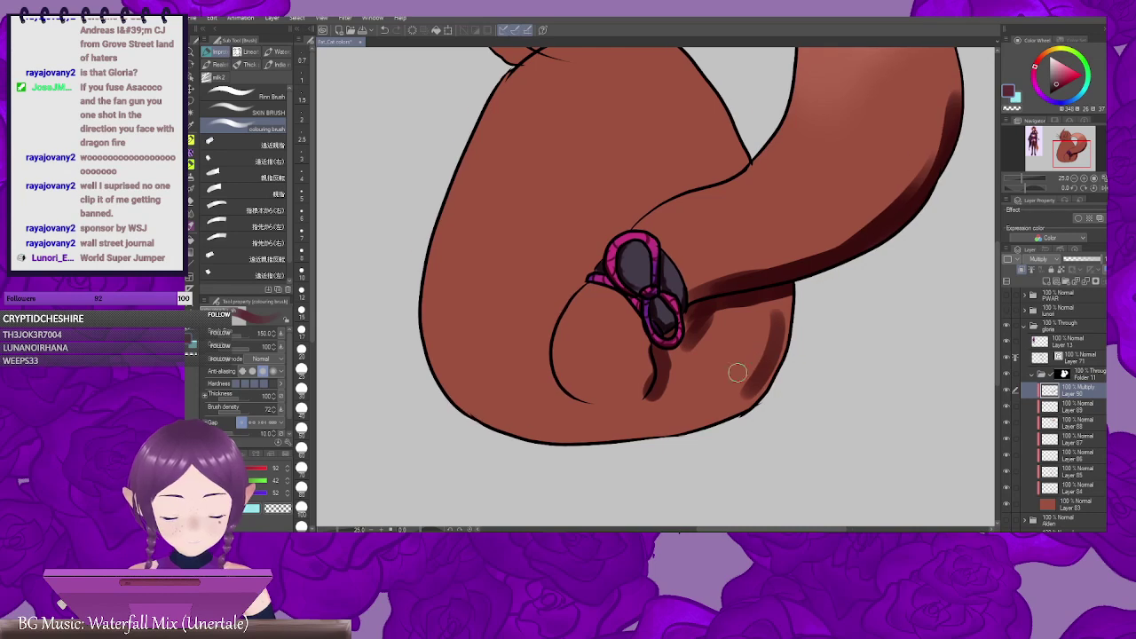
pyautogui.moveTo(544, 418); pyautogui.dragTo(661, 416)
pyautogui.hotkey('ctrl', 'z')
pyautogui.moveTo(540, 439); pyautogui.dragTo(717, 414)
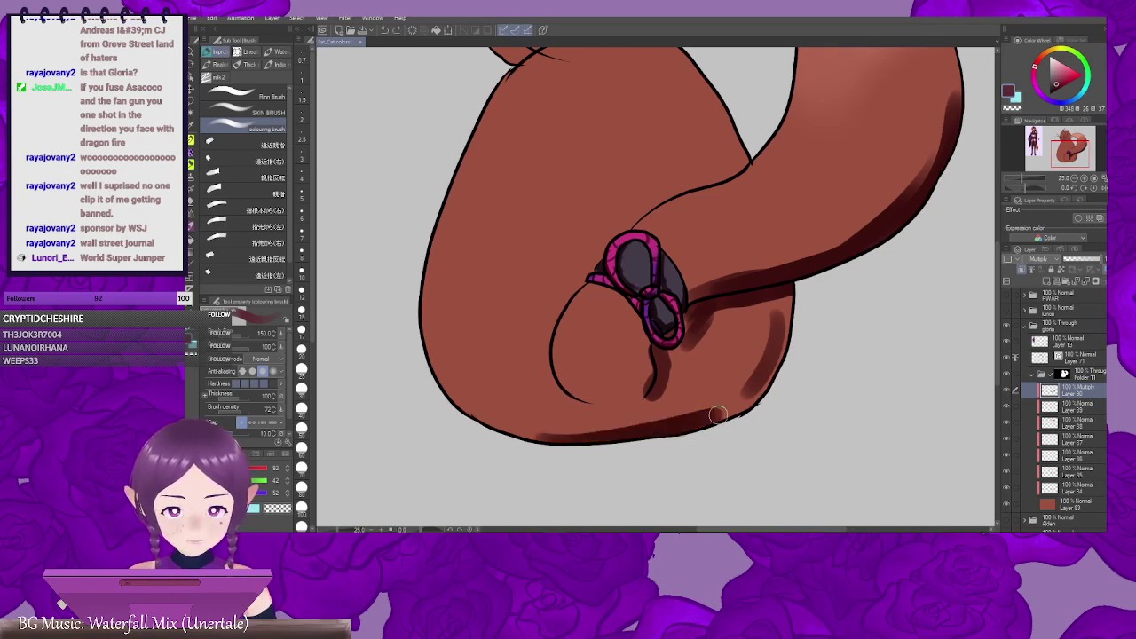
pyautogui.moveTo(633, 436)
pyautogui.mouseDown()
pyautogui.moveTo(723, 401)
pyautogui.moveTo(772, 337)
pyautogui.moveTo(787, 345)
pyautogui.moveTo(785, 308)
pyautogui.mouseUp()
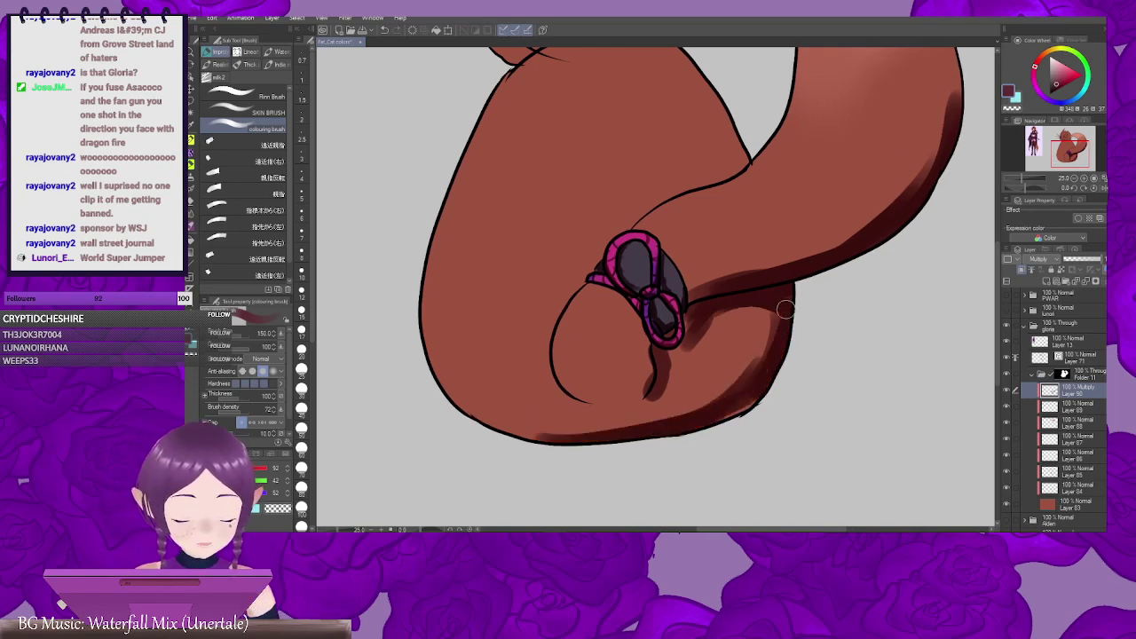
pyautogui.moveTo(761, 375)
pyautogui.mouseDown()
pyautogui.moveTo(729, 415)
pyautogui.moveTo(723, 489)
pyautogui.moveTo(713, 491)
pyautogui.mouseUp()
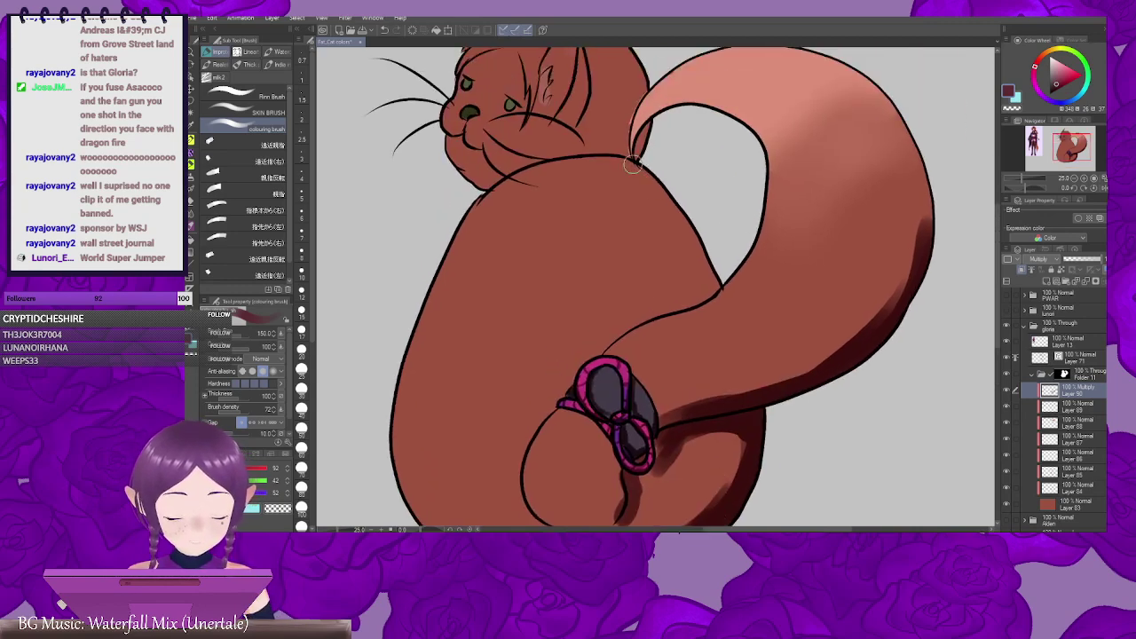
# Step: Shade the edge of the cat's back from the neck down to where it meets the tail
pyautogui.moveTo(634, 164); pyautogui.dragTo(701, 280)
pyautogui.moveTo(693, 233); pyautogui.dragTo(702, 284)
pyautogui.moveTo(672, 213); pyautogui.dragTo(745, 339)
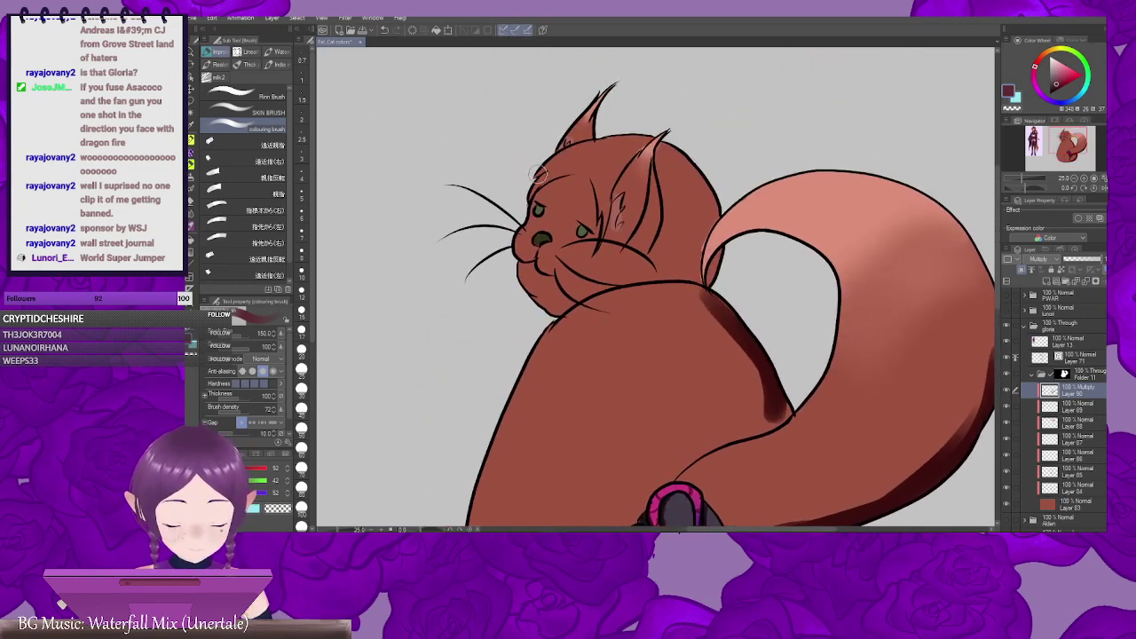
# Step: Shade the top of the head, the forehead, the far ear, the muzzle and the chin
pyautogui.moveTo(538, 175)
pyautogui.mouseDown()
pyautogui.moveTo(600, 143)
pyautogui.moveTo(645, 140)
pyautogui.mouseUp()
pyautogui.moveTo(577, 161)
pyautogui.mouseDown()
pyautogui.moveTo(603, 138)
pyautogui.moveTo(582, 138)
pyautogui.mouseUp()
pyautogui.moveTo(590, 143); pyautogui.dragTo(592, 119)
pyautogui.moveTo(549, 210)
pyautogui.mouseDown()
pyautogui.moveTo(579, 260)
pyautogui.moveTo(535, 214)
pyautogui.mouseUp()
pyautogui.moveTo(545, 188)
pyautogui.mouseDown()
pyautogui.moveTo(540, 211)
pyautogui.moveTo(543, 174)
pyautogui.moveTo(595, 152)
pyautogui.moveTo(555, 138)
pyautogui.mouseUp()
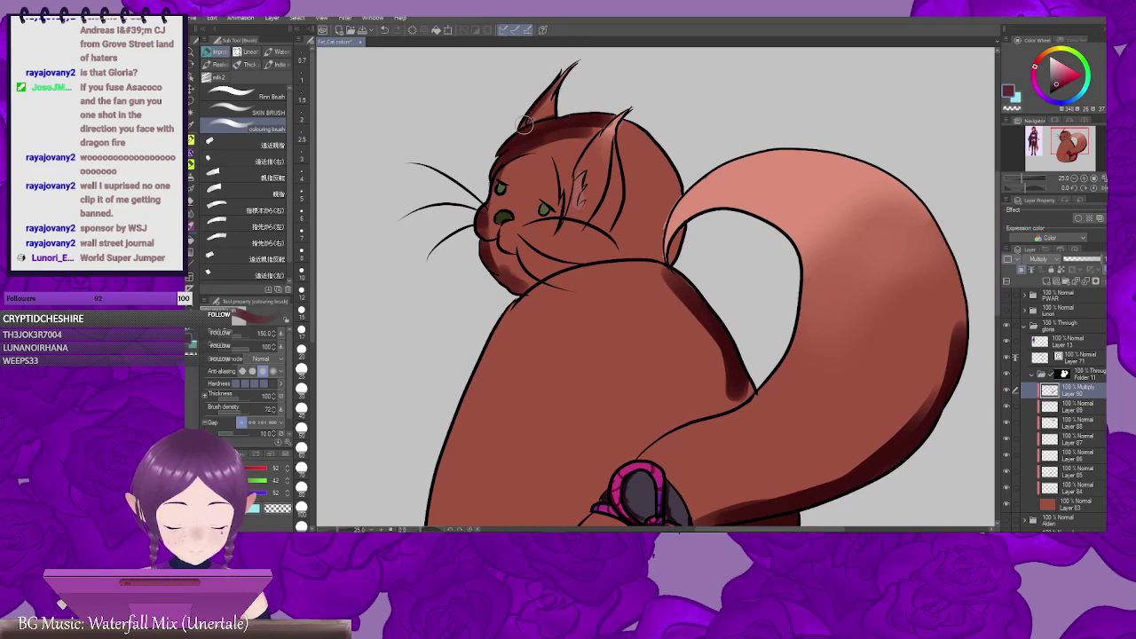
# Step: Shade the back of the head, the jaw along the neckline and the inside of the near ear
pyautogui.moveTo(629, 137); pyautogui.dragTo(604, 133)
pyautogui.moveTo(677, 193); pyautogui.dragTo(620, 180)
pyautogui.moveTo(584, 135)
pyautogui.mouseDown()
pyautogui.moveTo(547, 133)
pyautogui.moveTo(528, 144)
pyautogui.moveTo(522, 122)
pyautogui.moveTo(569, 179)
pyautogui.moveTo(703, 175)
pyautogui.moveTo(735, 200)
pyautogui.mouseUp()
pyautogui.moveTo(731, 270); pyautogui.dragTo(762, 259)
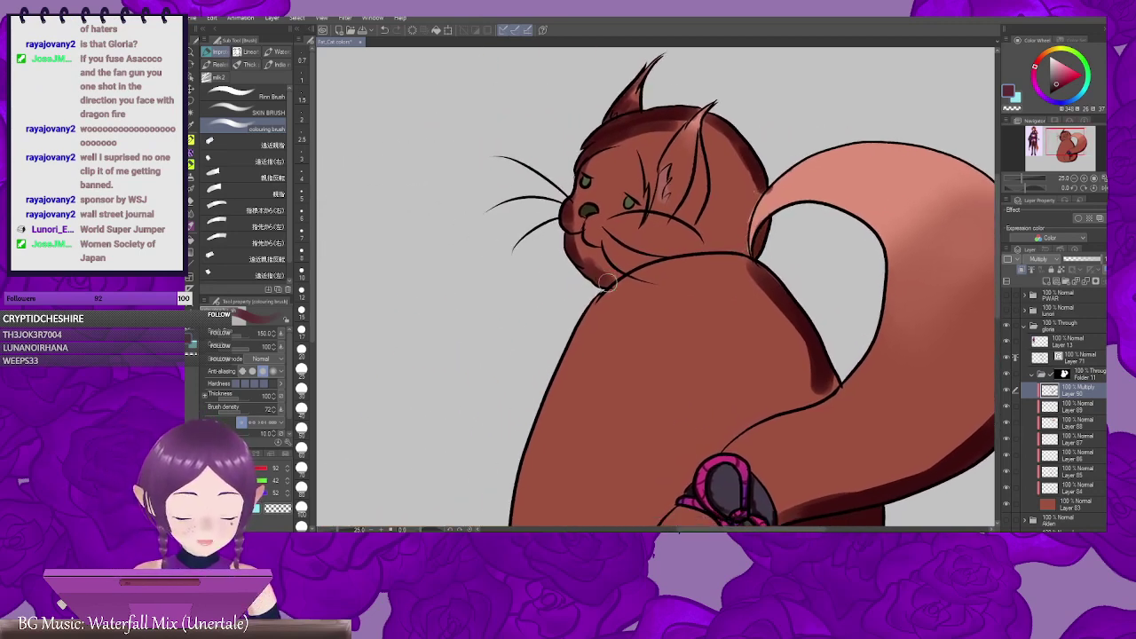
pyautogui.moveTo(610, 281)
pyautogui.mouseDown()
pyautogui.moveTo(664, 252)
pyautogui.moveTo(728, 250)
pyautogui.moveTo(697, 256)
pyautogui.mouseUp()
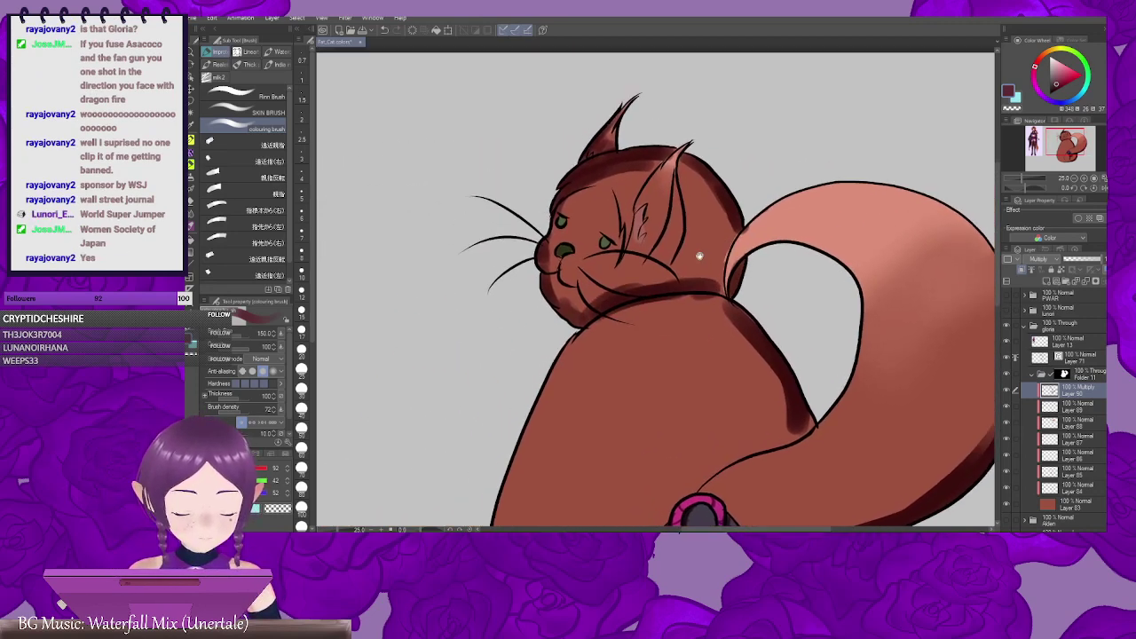
pyautogui.moveTo(630, 211)
pyautogui.mouseDown()
pyautogui.moveTo(639, 200)
pyautogui.moveTo(648, 236)
pyautogui.moveTo(601, 219)
pyautogui.mouseUp()
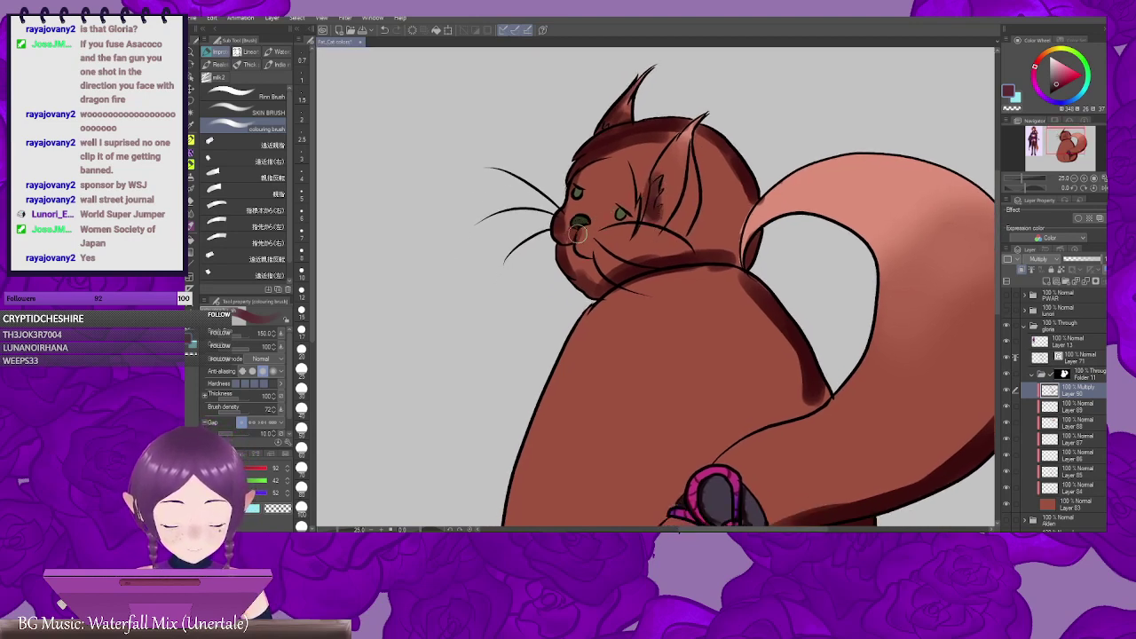
pyautogui.moveTo(607, 292)
pyautogui.mouseDown()
pyautogui.moveTo(604, 213)
pyautogui.moveTo(542, 317)
pyautogui.mouseUp()
pyautogui.moveTo(572, 302); pyautogui.dragTo(590, 170)
pyautogui.moveTo(571, 164)
pyautogui.mouseDown()
pyautogui.moveTo(530, 357)
pyautogui.moveTo(561, 411)
pyautogui.mouseUp()
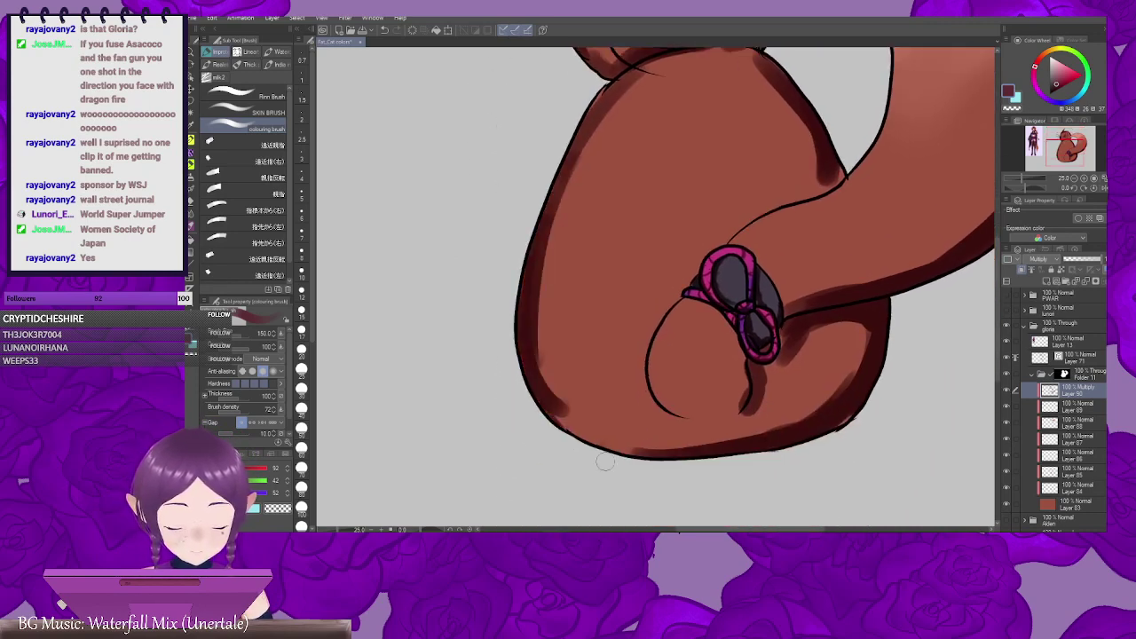
pyautogui.moveTo(619, 454); pyautogui.dragTo(672, 449)
pyautogui.moveTo(721, 393)
pyautogui.mouseDown()
pyautogui.moveTo(619, 360)
pyautogui.moveTo(549, 382)
pyautogui.mouseUp()
pyautogui.moveTo(642, 307)
pyautogui.mouseDown()
pyautogui.moveTo(571, 345)
pyautogui.moveTo(711, 301)
pyautogui.moveTo(751, 381)
pyautogui.moveTo(810, 353)
pyautogui.moveTo(785, 320)
pyautogui.mouseUp()
pyautogui.hotkey('ctrl', 'z')
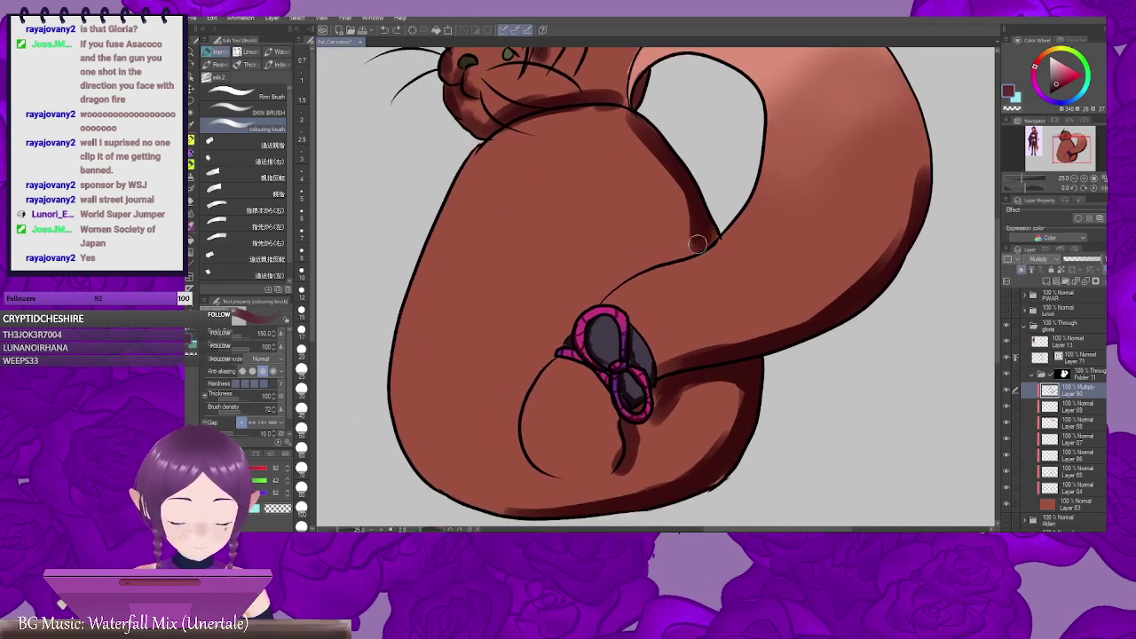
# Step: Darken the crease between the back and tail and extend the shading up the tail's outer edge
pyautogui.moveTo(704, 248); pyautogui.dragTo(644, 290)
pyautogui.moveTo(891, 163); pyautogui.dragTo(784, 264)
pyautogui.moveTo(686, 165); pyautogui.dragTo(762, 330)
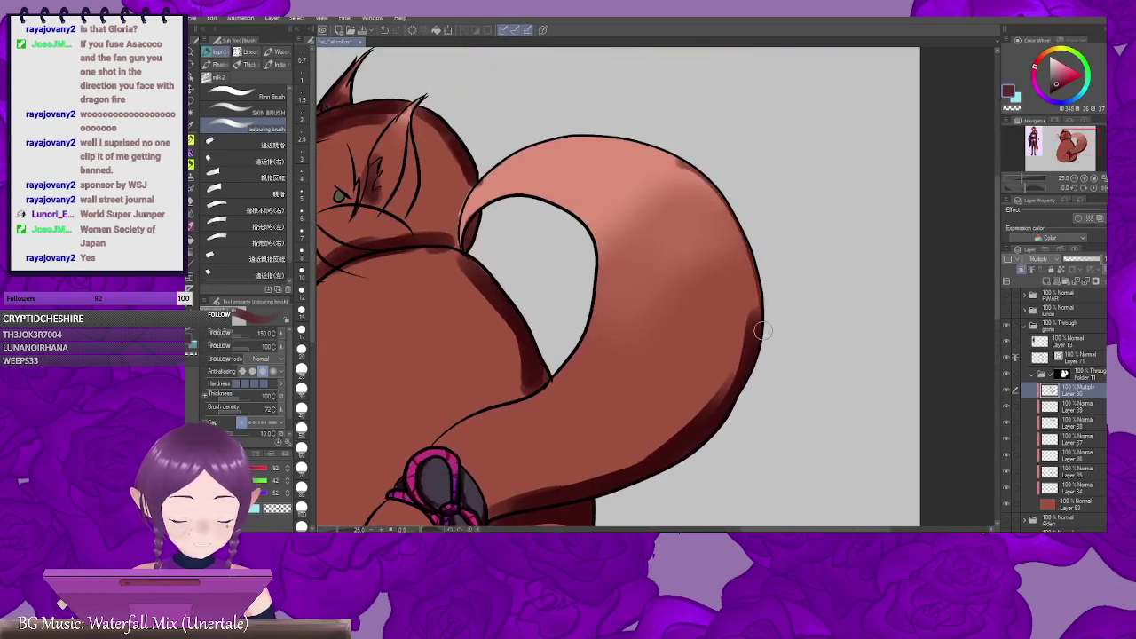
pyautogui.moveTo(683, 163); pyautogui.dragTo(731, 394)
# Step: Add dark shading along the back edge of the near ear
pyautogui.moveTo(582, 292); pyautogui.dragTo(760, 298)
pyautogui.moveTo(596, 160); pyautogui.dragTo(591, 208)
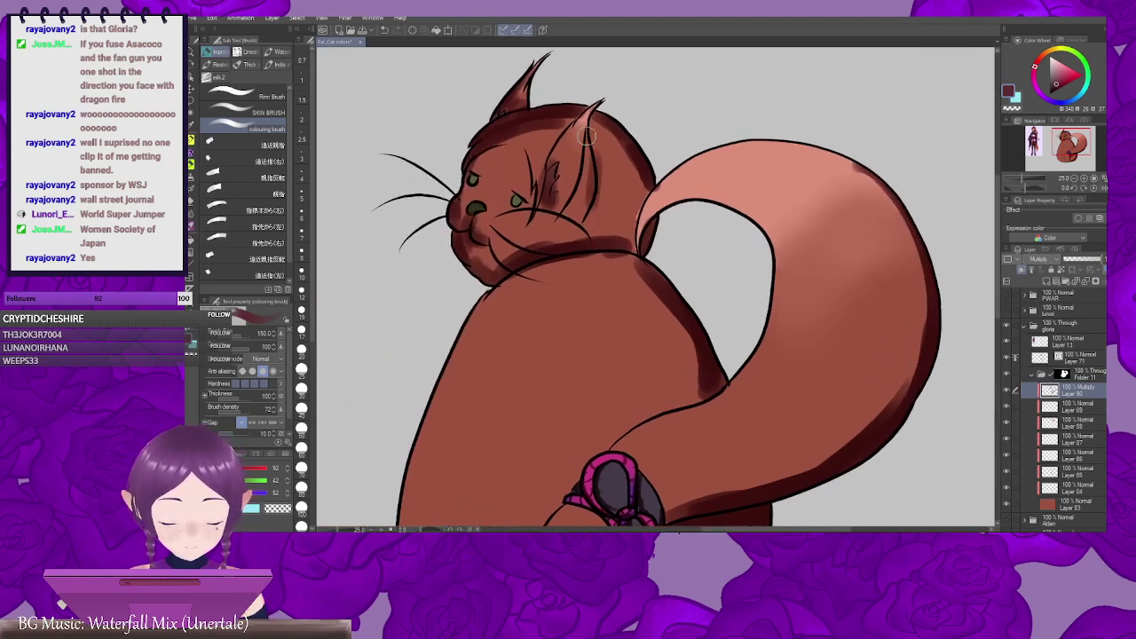
pyautogui.moveTo(589, 127)
pyautogui.mouseDown()
pyautogui.moveTo(587, 201)
pyautogui.moveTo(646, 243)
pyautogui.mouseUp()
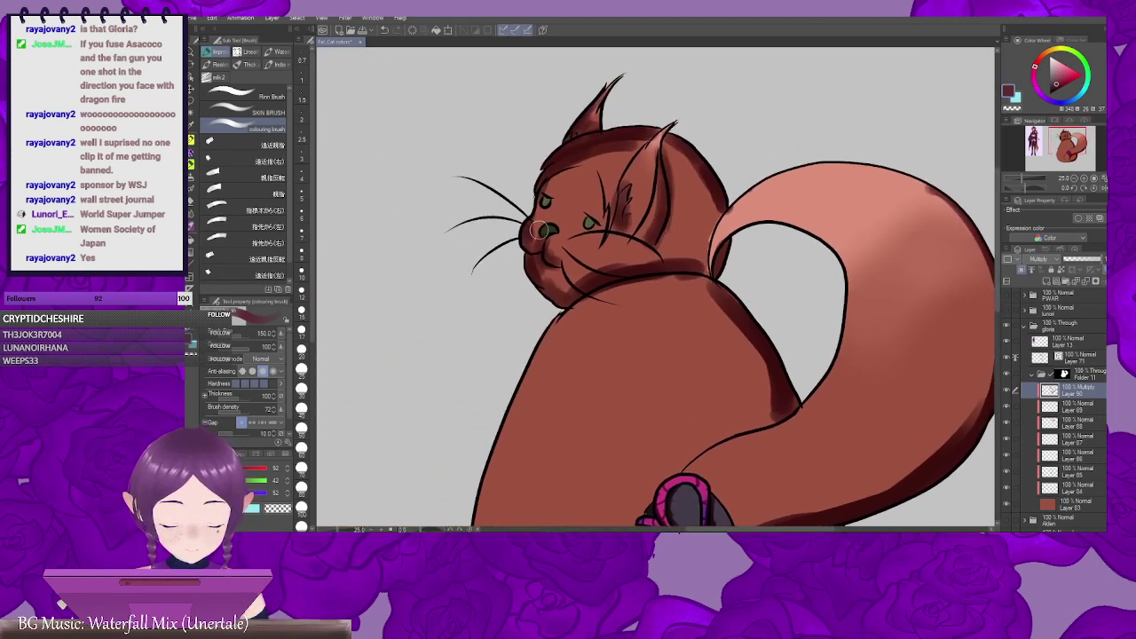
# Step: Soften the dark shading on the forehead and face with the Soft eraser
pyautogui.press('e')
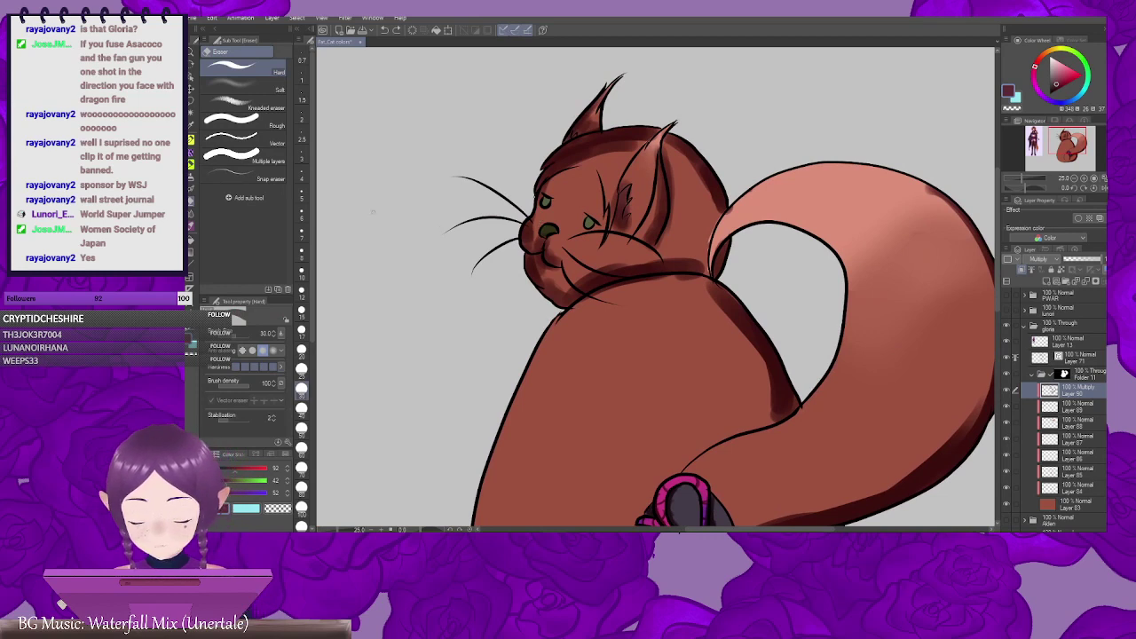
pyautogui.click(235, 89)
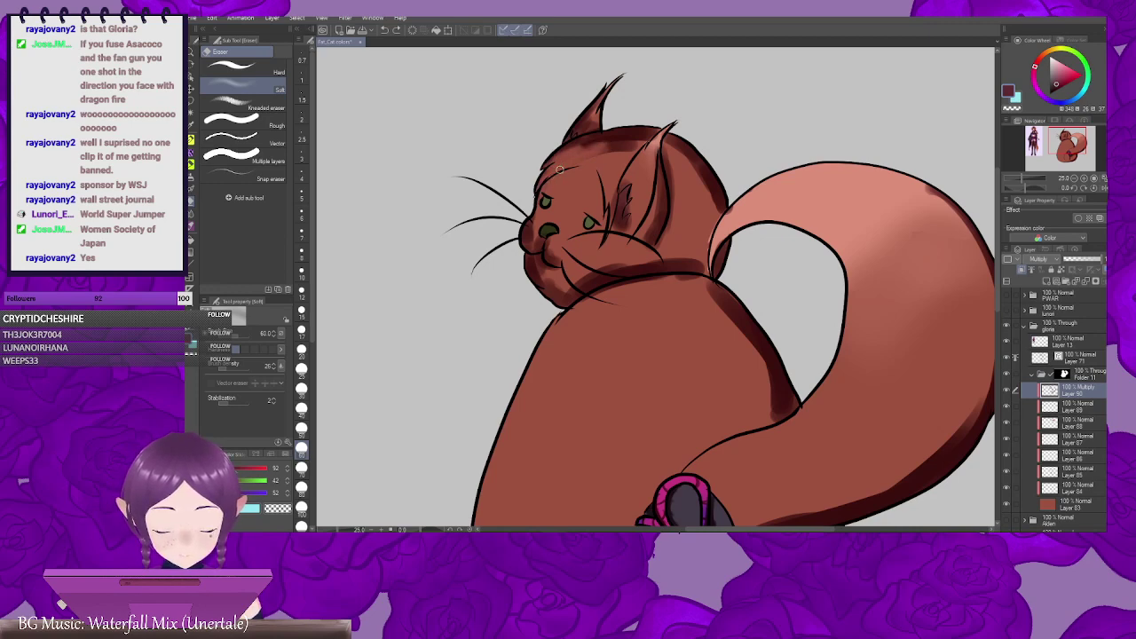
pyautogui.moveTo(599, 155); pyautogui.dragTo(585, 171)
pyautogui.moveTo(601, 172); pyautogui.dragTo(577, 137)
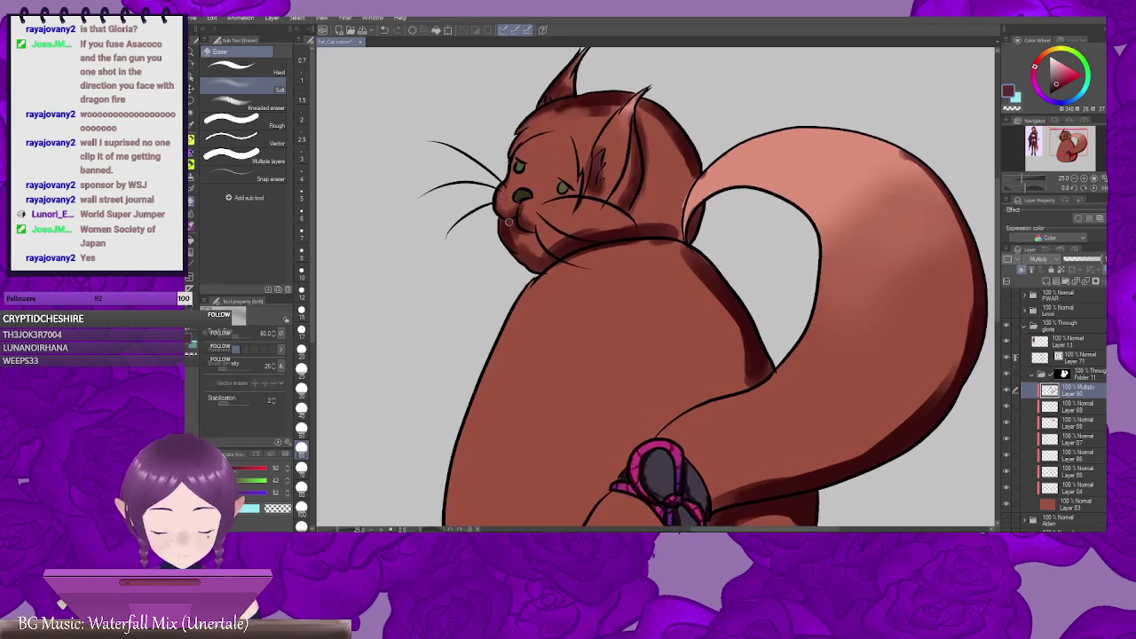
pyautogui.moveTo(731, 295); pyautogui.dragTo(632, 242)
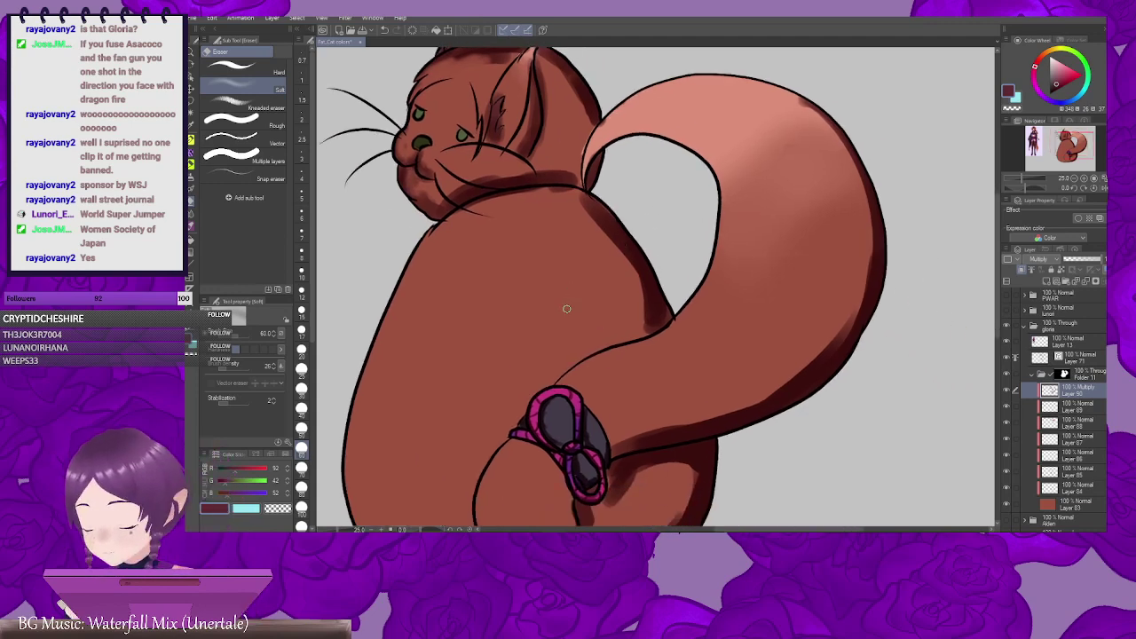
# Step: Return to the coloring brush and widen the shading at the tail's base and along its outer edge
pyautogui.press('p')
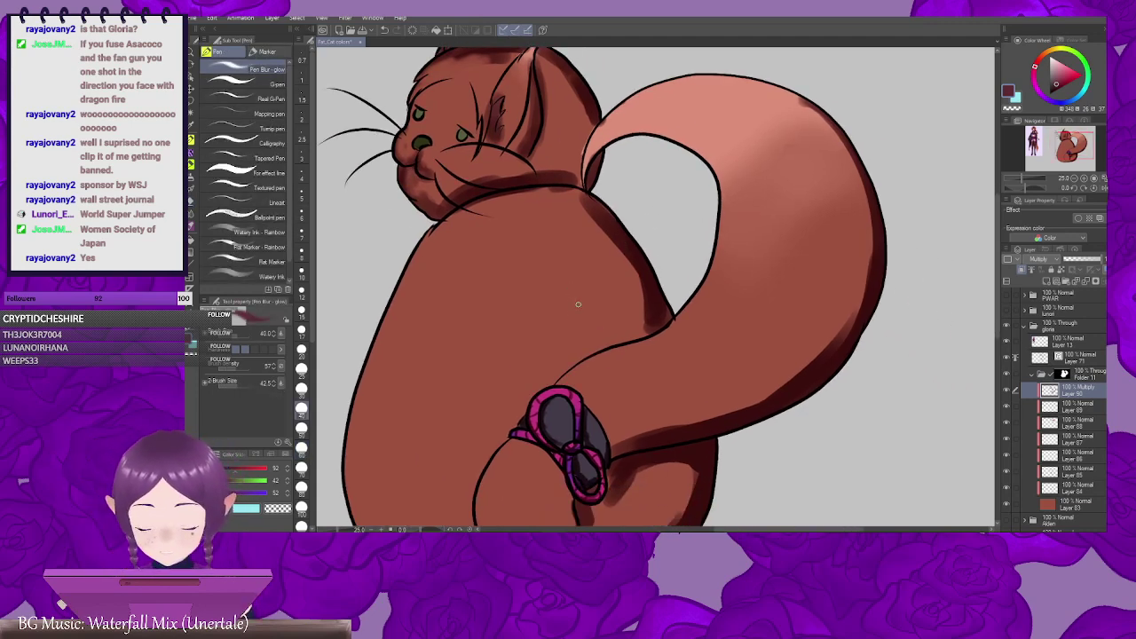
pyautogui.press('p')
pyautogui.press('b')
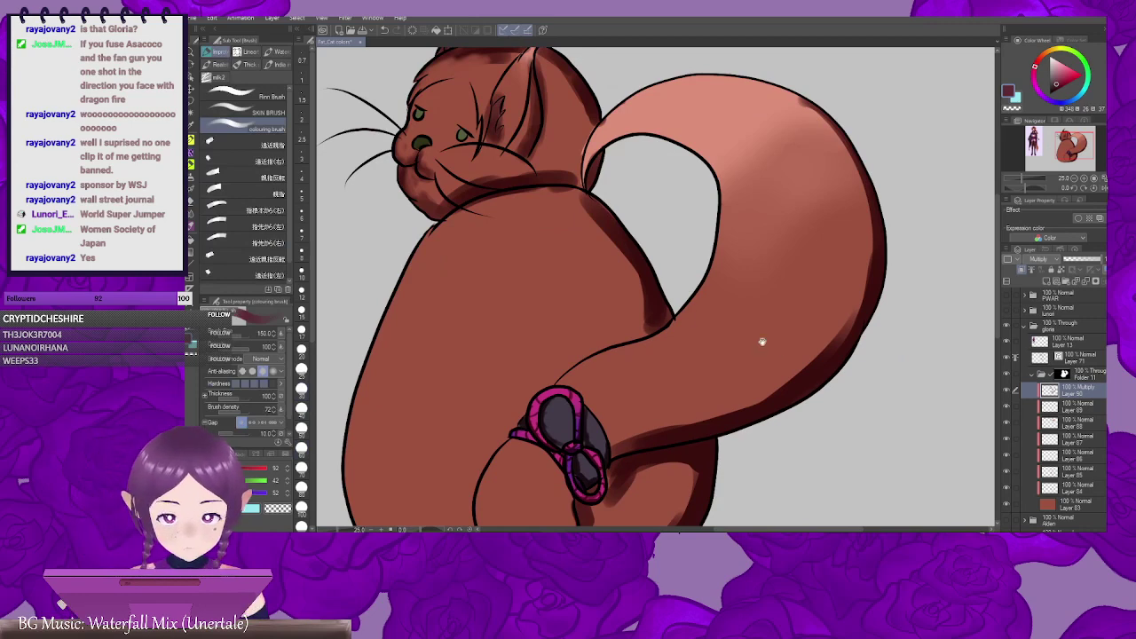
pyautogui.moveTo(736, 391)
pyautogui.mouseDown()
pyautogui.moveTo(723, 340)
pyautogui.moveTo(679, 331)
pyautogui.mouseUp()
pyautogui.moveTo(560, 384); pyautogui.dragTo(632, 368)
pyautogui.moveTo(573, 378)
pyautogui.mouseDown()
pyautogui.moveTo(769, 286)
pyautogui.moveTo(687, 376)
pyautogui.moveTo(735, 198)
pyautogui.mouseUp()
pyautogui.moveTo(638, 101); pyautogui.dragTo(711, 158)
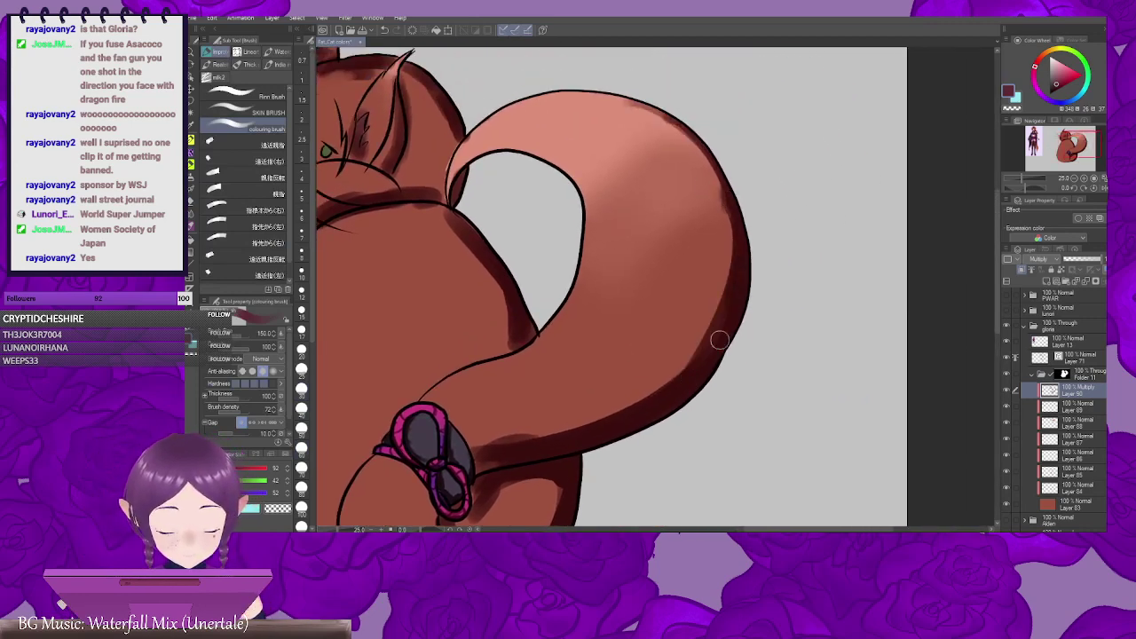
pyautogui.moveTo(638, 298); pyautogui.dragTo(765, 309)
pyautogui.moveTo(579, 189)
pyautogui.mouseDown()
pyautogui.moveTo(658, 166)
pyautogui.moveTo(689, 178)
pyautogui.moveTo(707, 211)
pyautogui.mouseUp()
# Step: Deepen the shading on the haunch below the tail, around the leg line and along the body's bottom edge
pyautogui.moveTo(716, 434)
pyautogui.mouseDown()
pyautogui.moveTo(746, 299)
pyautogui.moveTo(763, 311)
pyautogui.mouseUp()
pyautogui.moveTo(690, 382); pyautogui.dragTo(713, 269)
pyautogui.moveTo(632, 296); pyautogui.dragTo(621, 346)
pyautogui.moveTo(632, 296); pyautogui.dragTo(601, 346)
pyautogui.moveTo(632, 304)
pyautogui.mouseDown()
pyautogui.moveTo(632, 279)
pyautogui.moveTo(587, 327)
pyautogui.moveTo(680, 262)
pyautogui.moveTo(780, 236)
pyautogui.mouseUp()
pyautogui.moveTo(666, 324); pyautogui.dragTo(625, 335)
pyautogui.moveTo(533, 354)
pyautogui.mouseDown()
pyautogui.moveTo(783, 253)
pyautogui.moveTo(769, 266)
pyautogui.mouseUp()
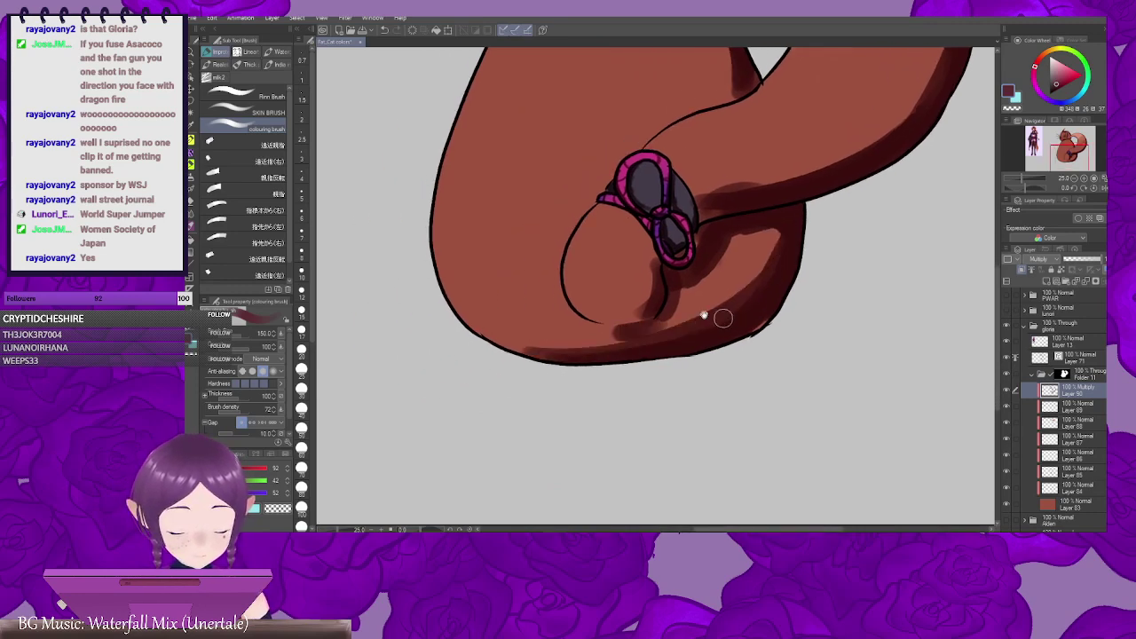
# Step: Extend the dark shading along the body's bottom edge toward the front with the coloring brush
pyautogui.moveTo(723, 318); pyautogui.dragTo(811, 324)
pyautogui.moveTo(543, 316); pyautogui.dragTo(672, 354)
pyautogui.moveTo(596, 338); pyautogui.dragTo(749, 347)
pyautogui.moveTo(783, 337); pyautogui.dragTo(589, 431)
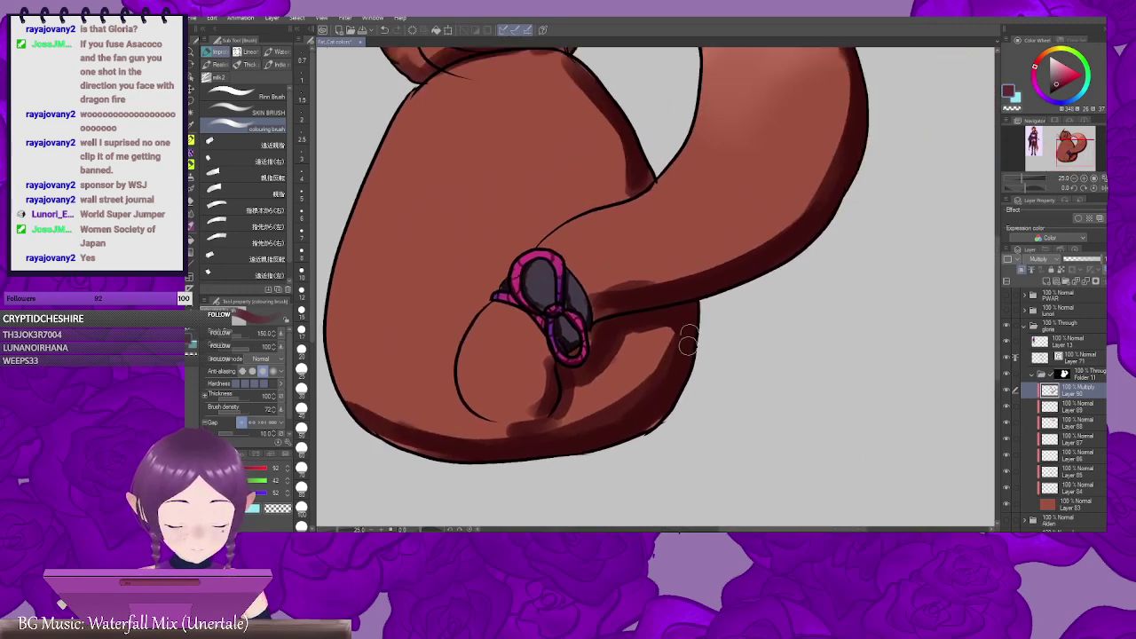
pyautogui.moveTo(713, 311); pyautogui.dragTo(710, 471)
pyautogui.moveTo(520, 216)
pyautogui.mouseDown()
pyautogui.moveTo(561, 222)
pyautogui.moveTo(631, 337)
pyautogui.moveTo(664, 354)
pyautogui.moveTo(737, 297)
pyautogui.moveTo(682, 303)
pyautogui.mouseUp()
pyautogui.moveTo(741, 279); pyautogui.dragTo(806, 255)
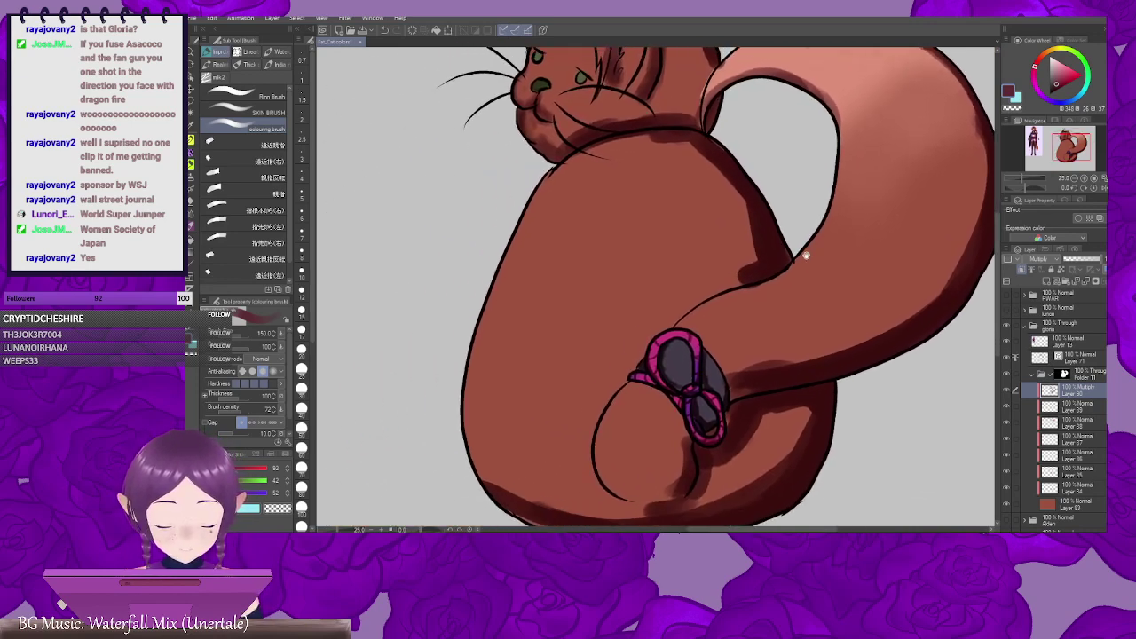
# Step: Smooth the dark shading down the cat's back edge using an enlarged Blend brush
pyautogui.press('j')
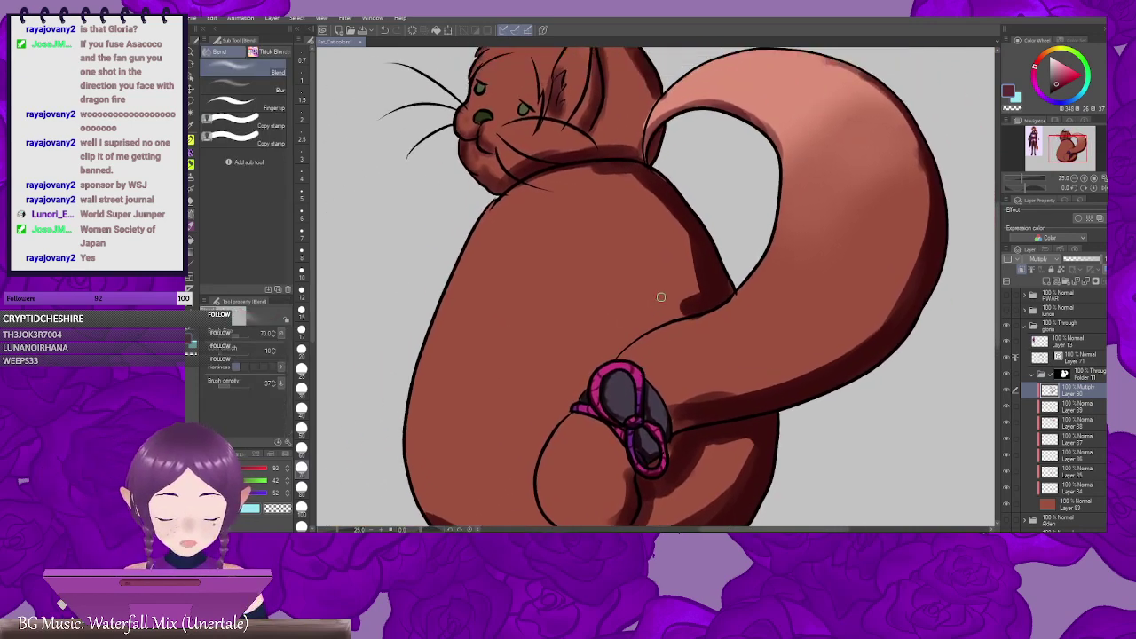
pyautogui.moveTo(724, 269); pyautogui.dragTo(660, 296)
pyautogui.press(']')
pyautogui.press(']')
pyautogui.press(']')
pyautogui.press(']')
pyautogui.press(']')
pyautogui.press(']')
pyautogui.press(']')
pyautogui.press(']')
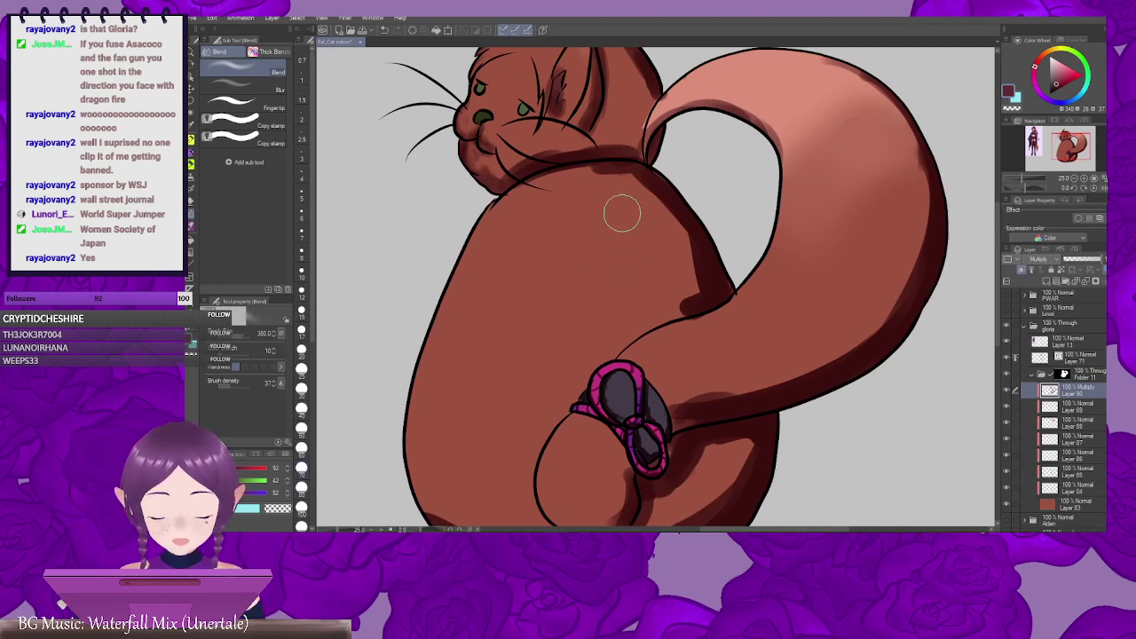
pyautogui.moveTo(612, 176)
pyautogui.mouseDown()
pyautogui.moveTo(669, 234)
pyautogui.moveTo(681, 294)
pyautogui.moveTo(693, 287)
pyautogui.moveTo(667, 296)
pyautogui.moveTo(674, 245)
pyautogui.mouseUp()
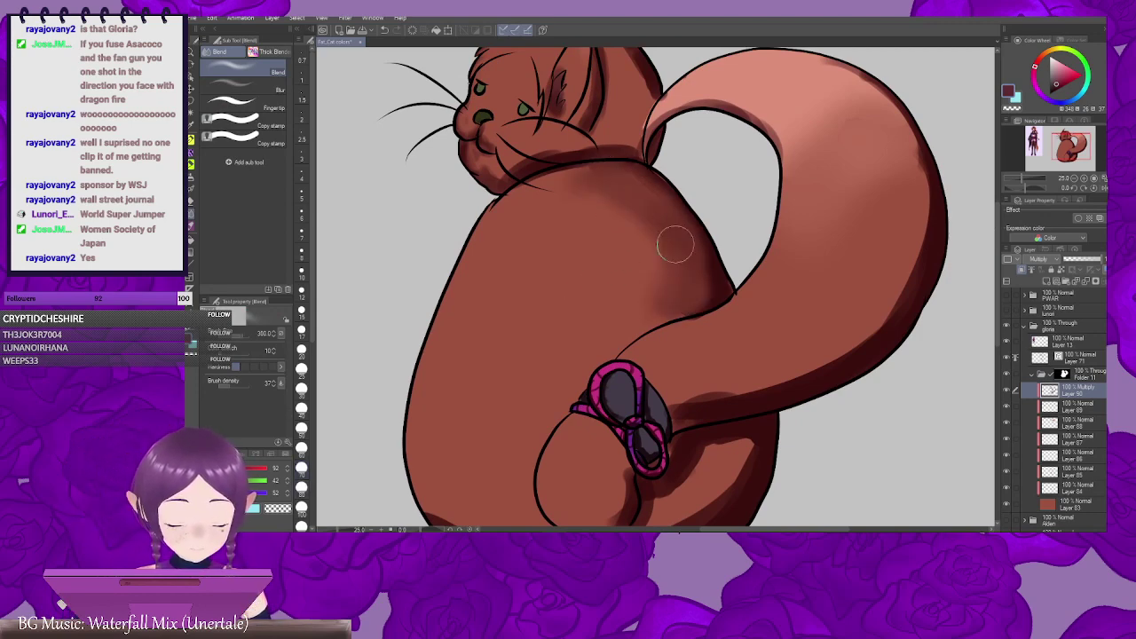
pyautogui.moveTo(731, 312)
pyautogui.mouseDown()
pyautogui.moveTo(710, 293)
pyautogui.moveTo(551, 391)
pyautogui.mouseUp()
# Step: Blend the shading along the tail's outer edge and the underside of its base
pyautogui.moveTo(644, 135)
pyautogui.mouseDown()
pyautogui.moveTo(689, 168)
pyautogui.moveTo(733, 239)
pyautogui.moveTo(731, 322)
pyautogui.moveTo(794, 257)
pyautogui.moveTo(676, 371)
pyautogui.moveTo(755, 324)
pyautogui.mouseUp()
pyautogui.moveTo(850, 240)
pyautogui.mouseDown()
pyautogui.moveTo(720, 340)
pyautogui.moveTo(662, 356)
pyautogui.mouseUp()
pyautogui.moveTo(751, 331)
pyautogui.mouseDown()
pyautogui.moveTo(586, 363)
pyautogui.moveTo(655, 337)
pyautogui.mouseUp()
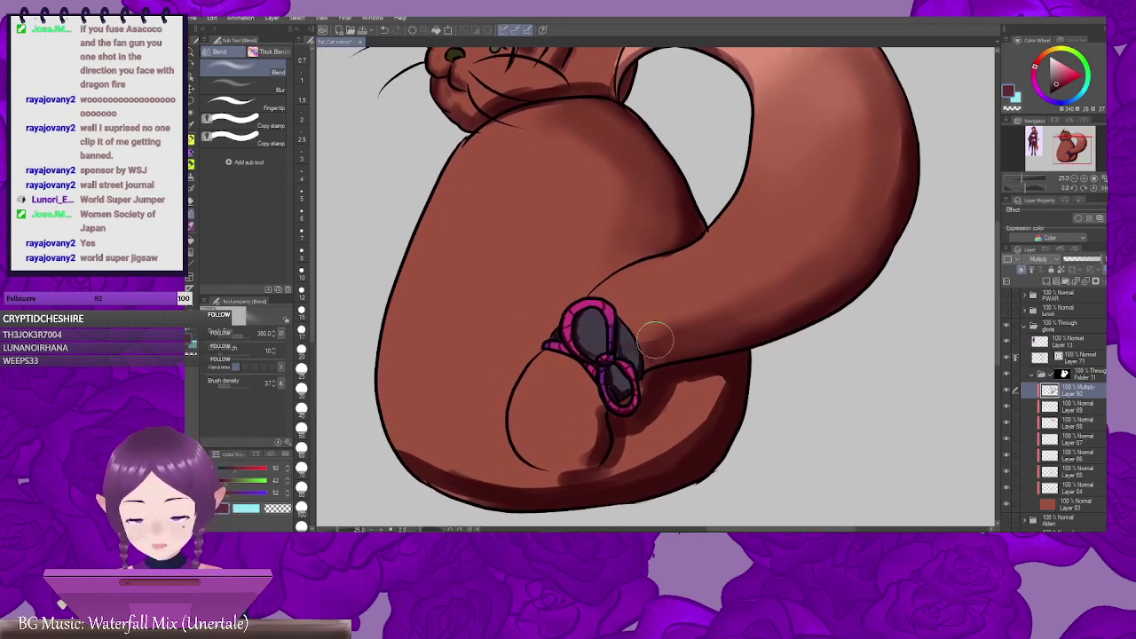
pyautogui.moveTo(715, 316); pyautogui.dragTo(810, 221)
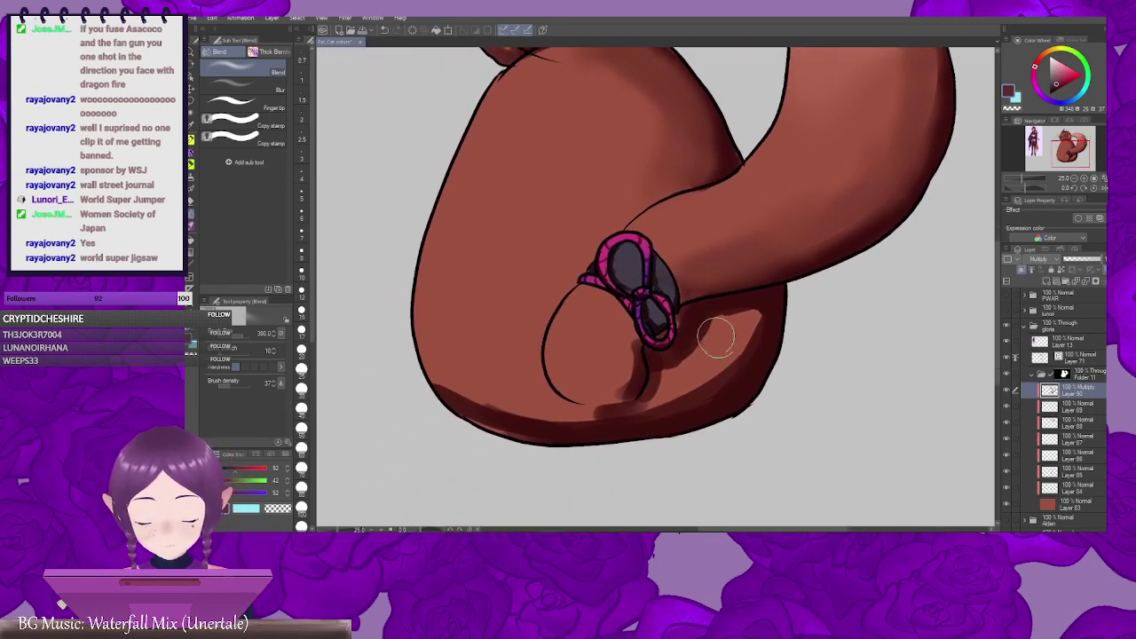
# Step: Blend the dark shading on the haunch, around the leg line and along the body's bottom edge
pyautogui.moveTo(718, 337)
pyautogui.mouseDown()
pyautogui.moveTo(717, 325)
pyautogui.moveTo(743, 329)
pyautogui.moveTo(726, 351)
pyautogui.moveTo(694, 322)
pyautogui.mouseUp()
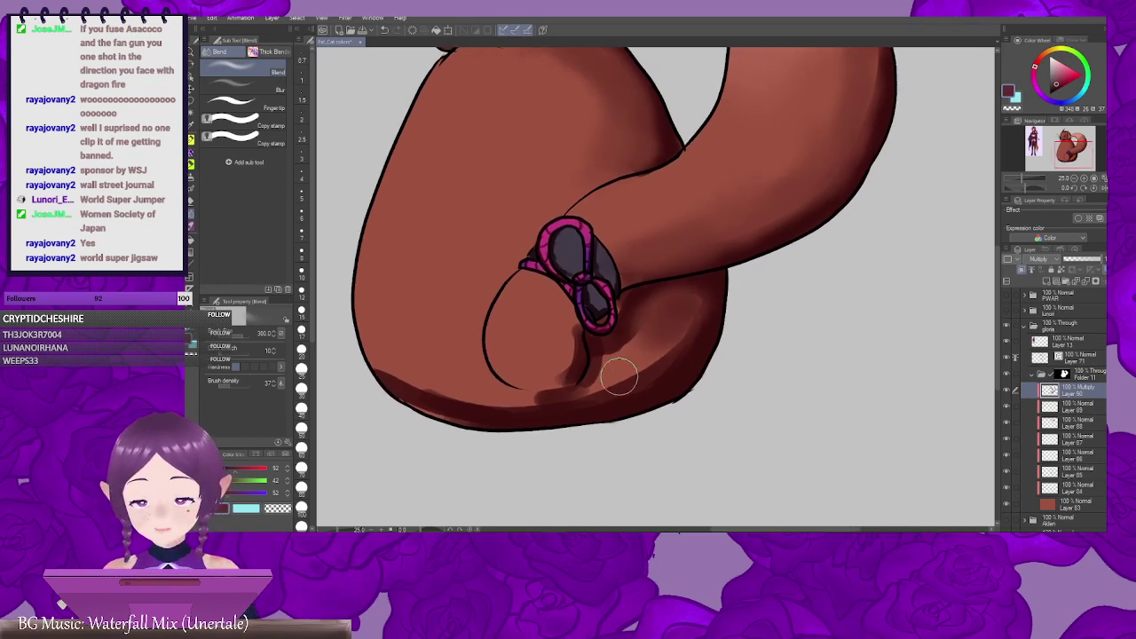
pyautogui.moveTo(619, 376)
pyautogui.mouseDown()
pyautogui.moveTo(628, 360)
pyautogui.moveTo(612, 376)
pyautogui.moveTo(721, 365)
pyautogui.moveTo(687, 363)
pyautogui.moveTo(667, 367)
pyautogui.moveTo(746, 373)
pyautogui.moveTo(578, 367)
pyautogui.moveTo(637, 385)
pyautogui.moveTo(674, 378)
pyautogui.mouseUp()
pyautogui.moveTo(792, 186)
pyautogui.mouseDown()
pyautogui.moveTo(734, 327)
pyautogui.moveTo(740, 343)
pyautogui.mouseUp()
pyautogui.moveTo(711, 208); pyautogui.dragTo(776, 294)
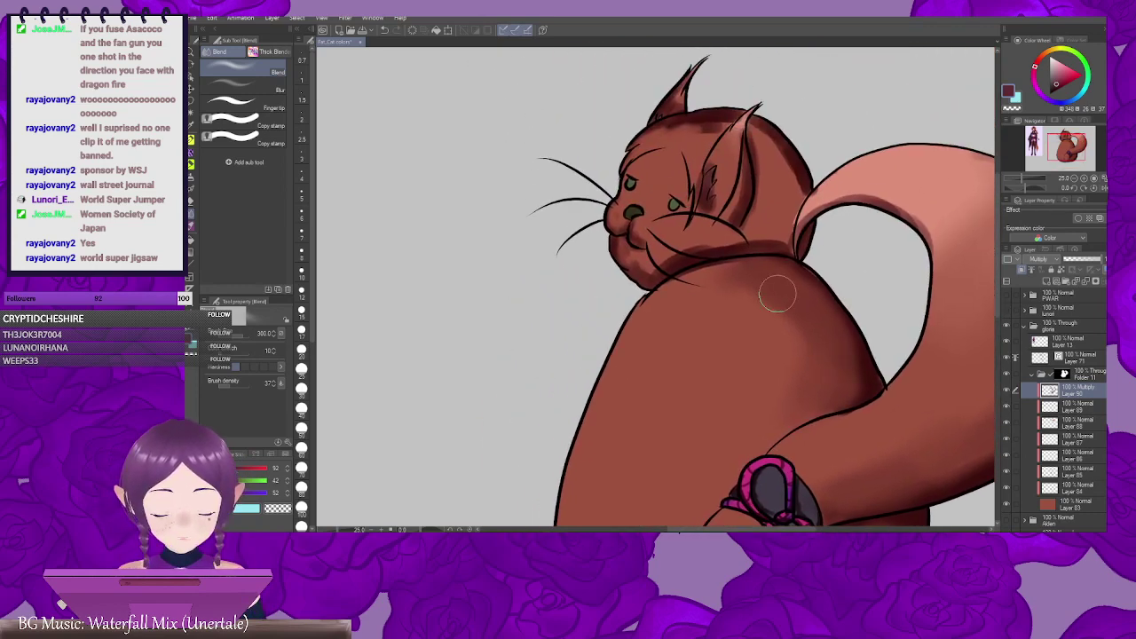
# Step: Blend the shading on the head, near ear and the tail's inner curve with the Blend brush reduced to 170
pyautogui.moveTo(751, 236)
pyautogui.mouseDown()
pyautogui.moveTo(763, 239)
pyautogui.moveTo(718, 309)
pyautogui.mouseUp()
pyautogui.moveTo(695, 238)
pyautogui.mouseDown()
pyautogui.moveTo(724, 268)
pyautogui.moveTo(716, 305)
pyautogui.mouseUp()
pyautogui.press('[')
pyautogui.press('[')
pyautogui.press('[')
pyautogui.moveTo(698, 262); pyautogui.dragTo(738, 277)
pyautogui.moveTo(691, 226); pyautogui.dragTo(629, 239)
pyautogui.moveTo(792, 298); pyautogui.dragTo(698, 247)
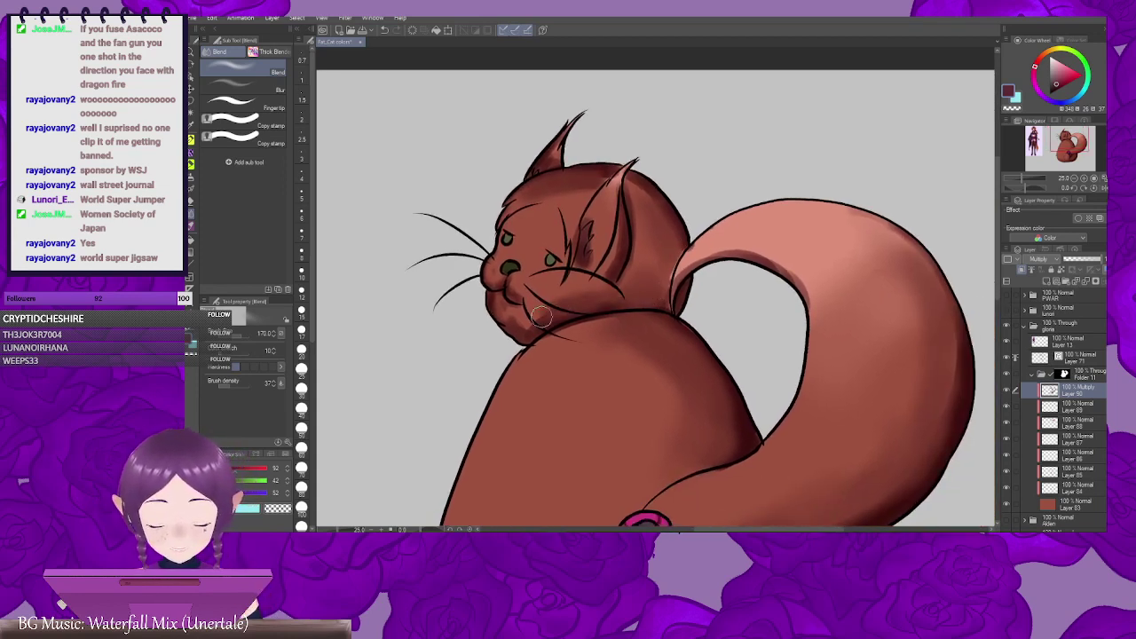
pyautogui.moveTo(669, 311); pyautogui.dragTo(648, 366)
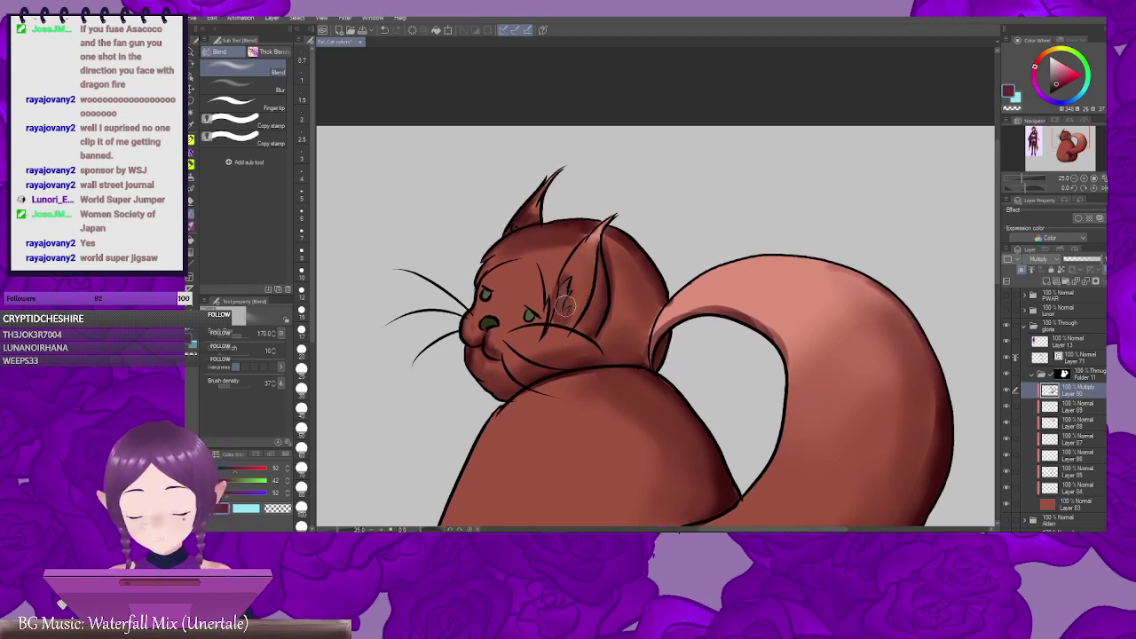
pyautogui.moveTo(769, 347); pyautogui.dragTo(644, 271)
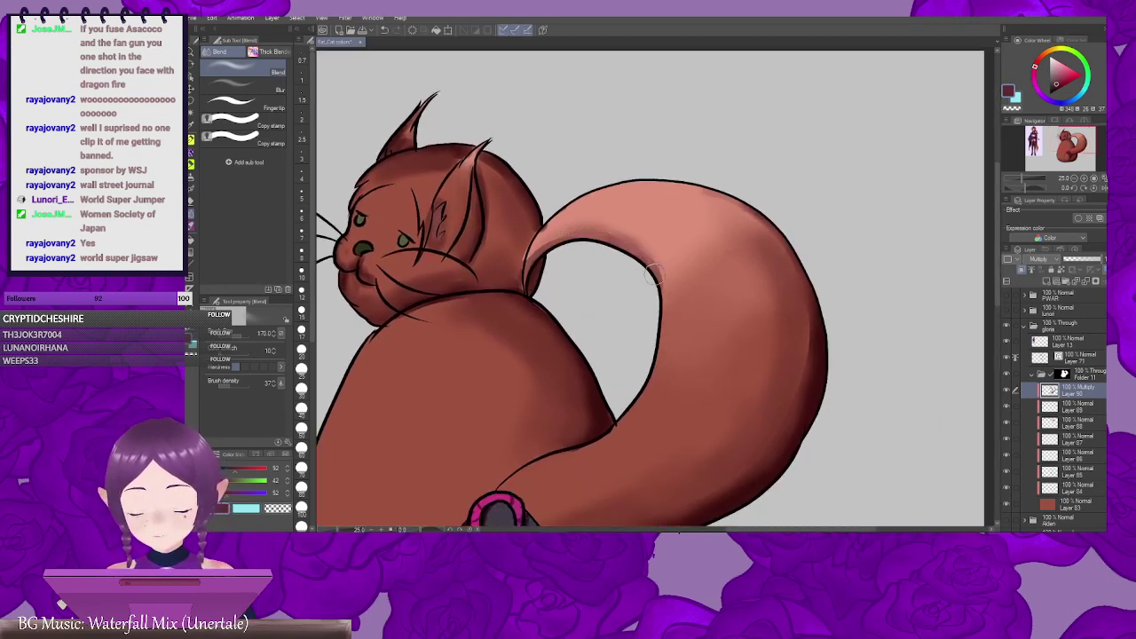
pyautogui.moveTo(542, 340)
pyautogui.mouseDown()
pyautogui.moveTo(738, 340)
pyautogui.moveTo(651, 264)
pyautogui.mouseUp()
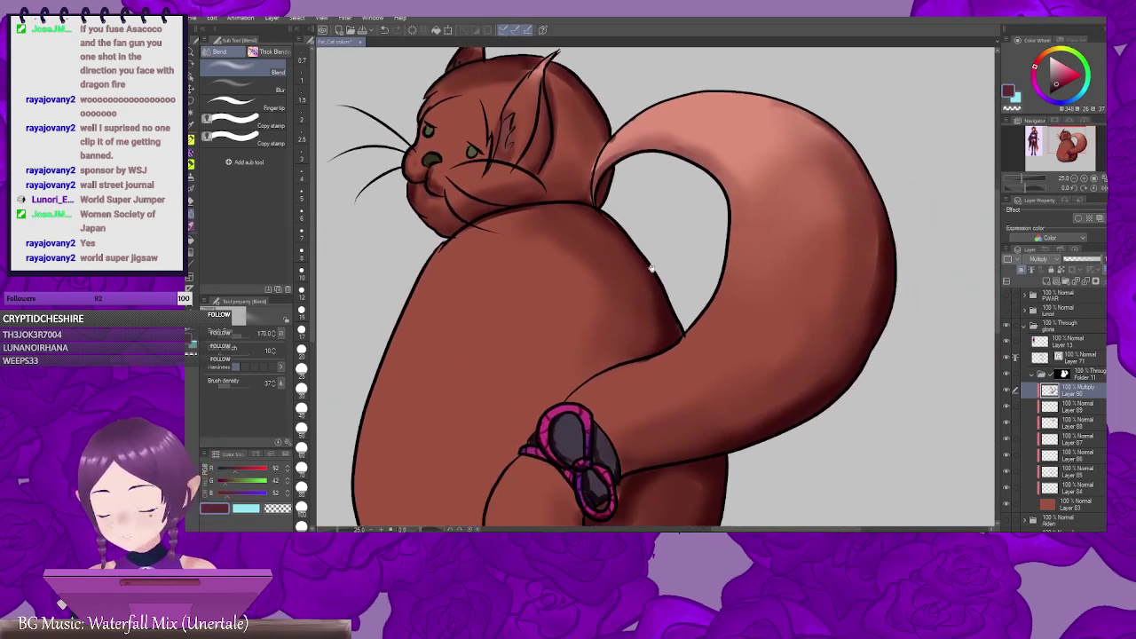
# Step: Switch to the Blur tool at a reduced size and soften the shading on the back below the neck
pyautogui.click(253, 90)
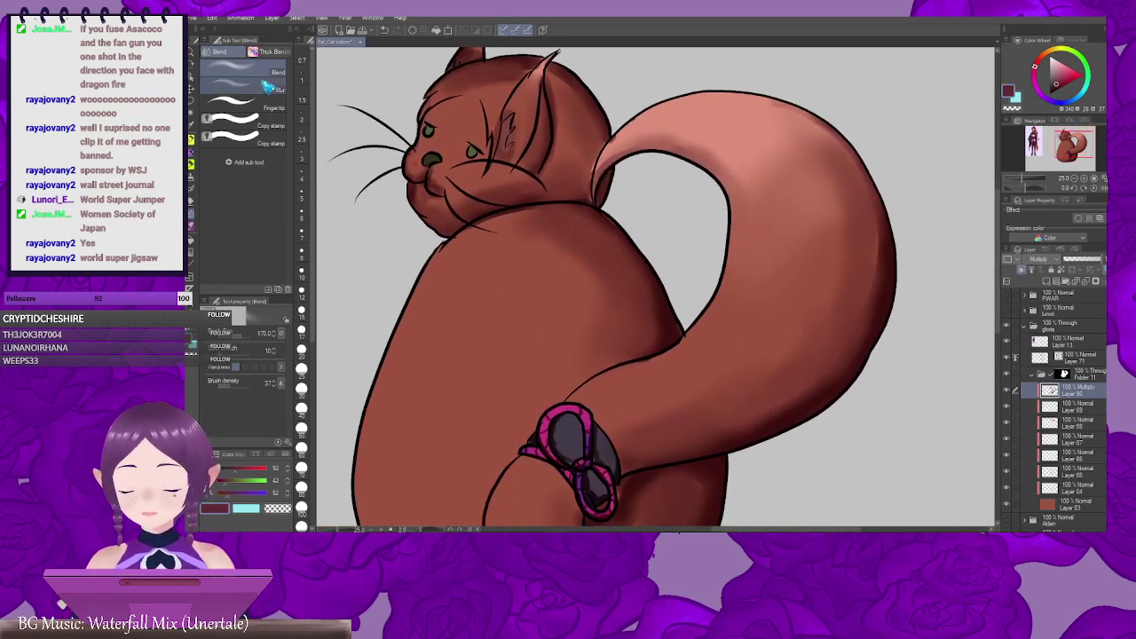
pyautogui.moveTo(626, 283); pyautogui.dragTo(759, 268)
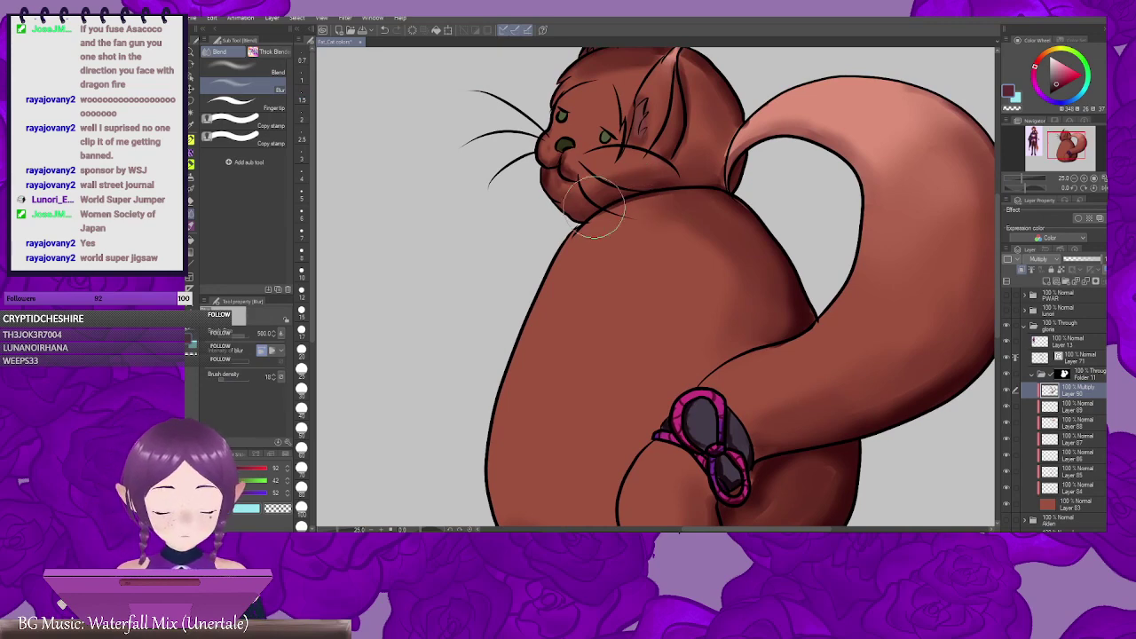
pyautogui.press('[')
pyautogui.press('[')
pyautogui.press('[')
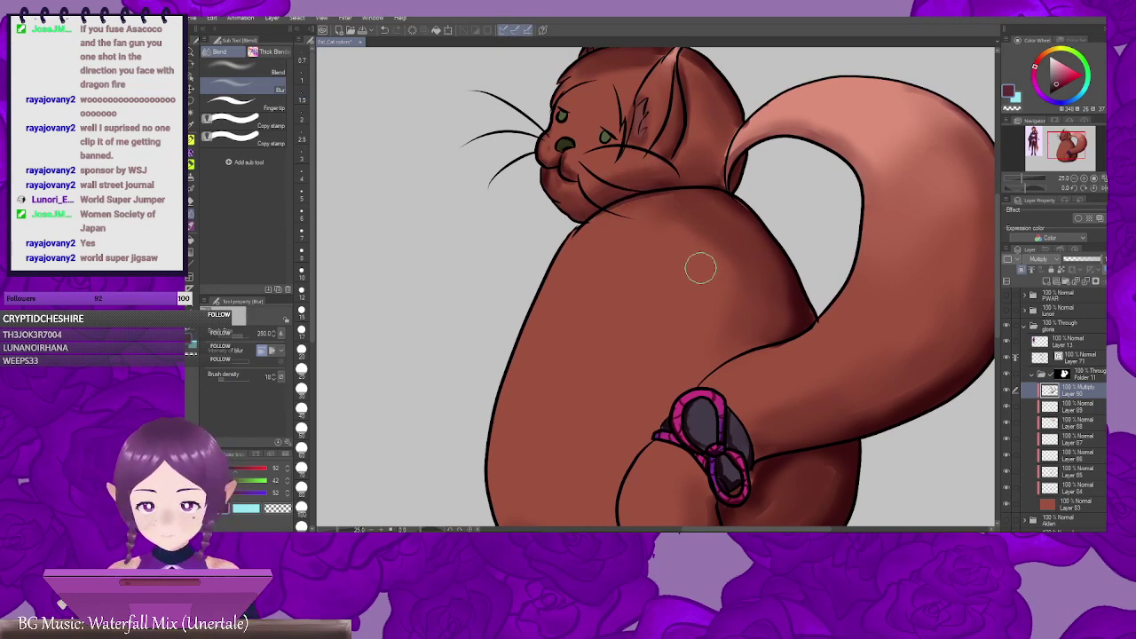
pyautogui.moveTo(778, 298); pyautogui.dragTo(592, 194)
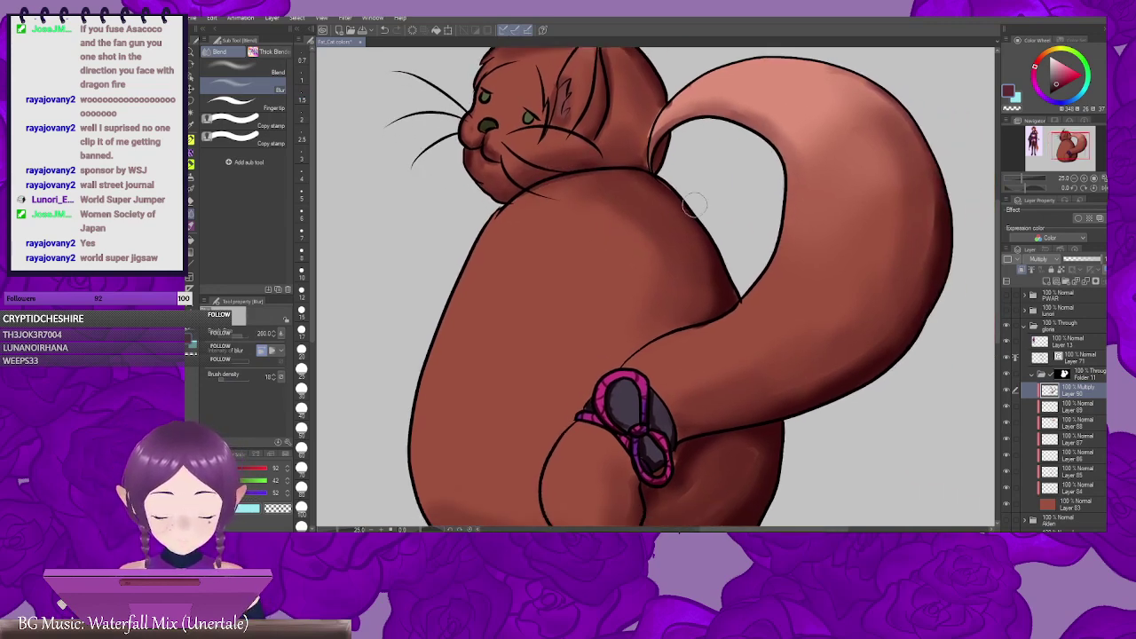
# Step: Blur the shading on the haunch, along the bottom edge and around the tail's base into smooth transitions
pyautogui.moveTo(732, 324); pyautogui.dragTo(695, 203)
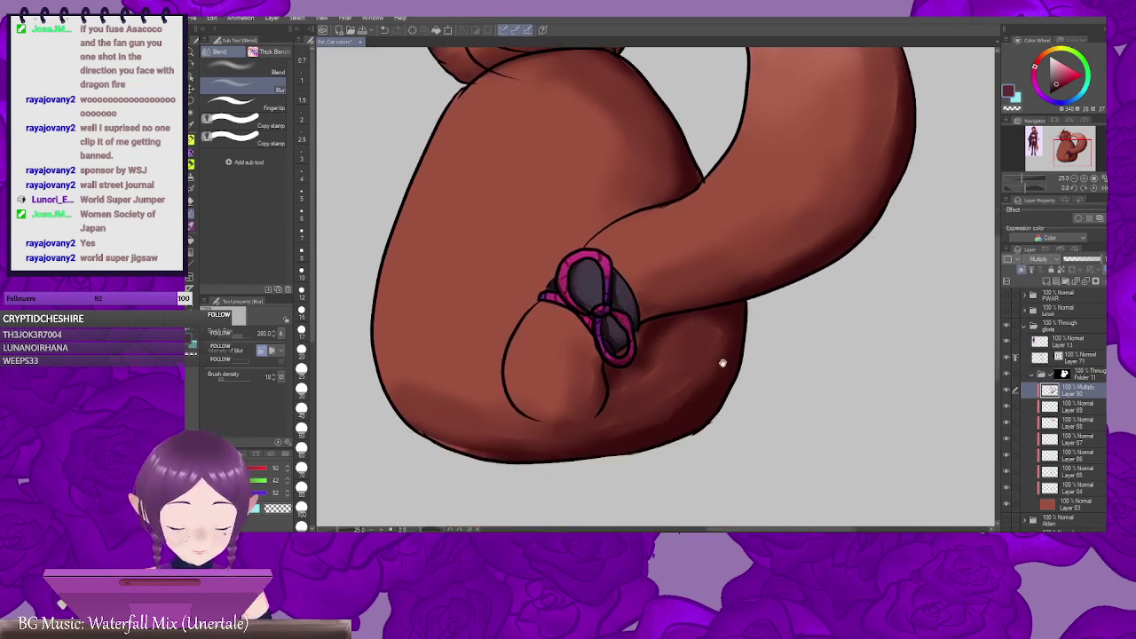
pyautogui.moveTo(722, 363); pyautogui.dragTo(722, 345)
pyautogui.moveTo(687, 311); pyautogui.dragTo(644, 329)
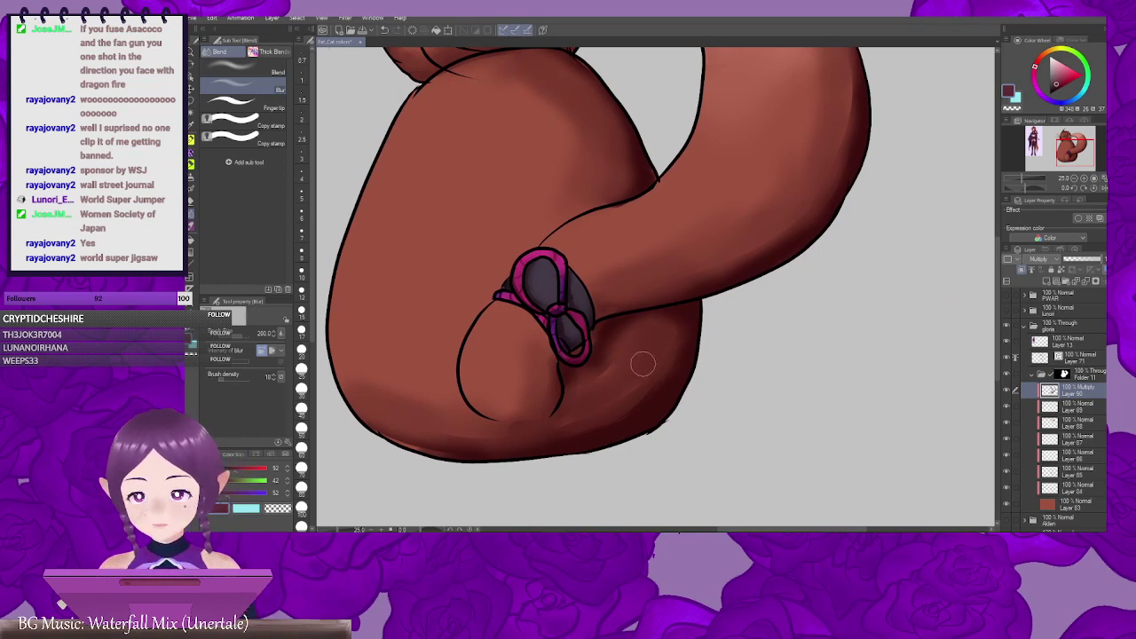
pyautogui.press(']')
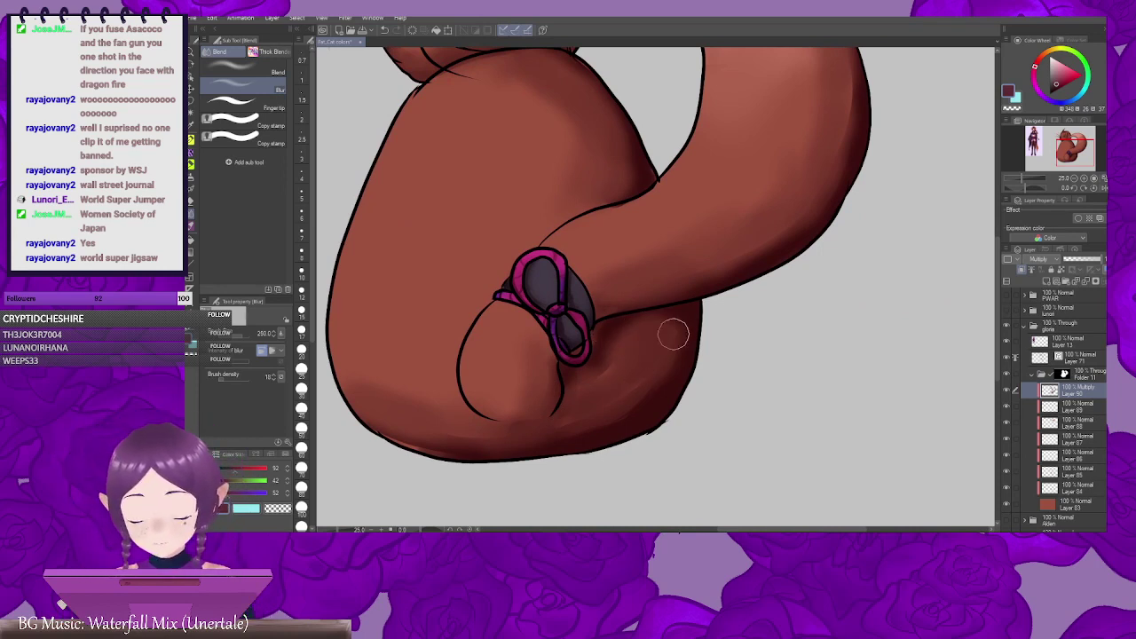
pyautogui.moveTo(613, 383); pyautogui.dragTo(727, 356)
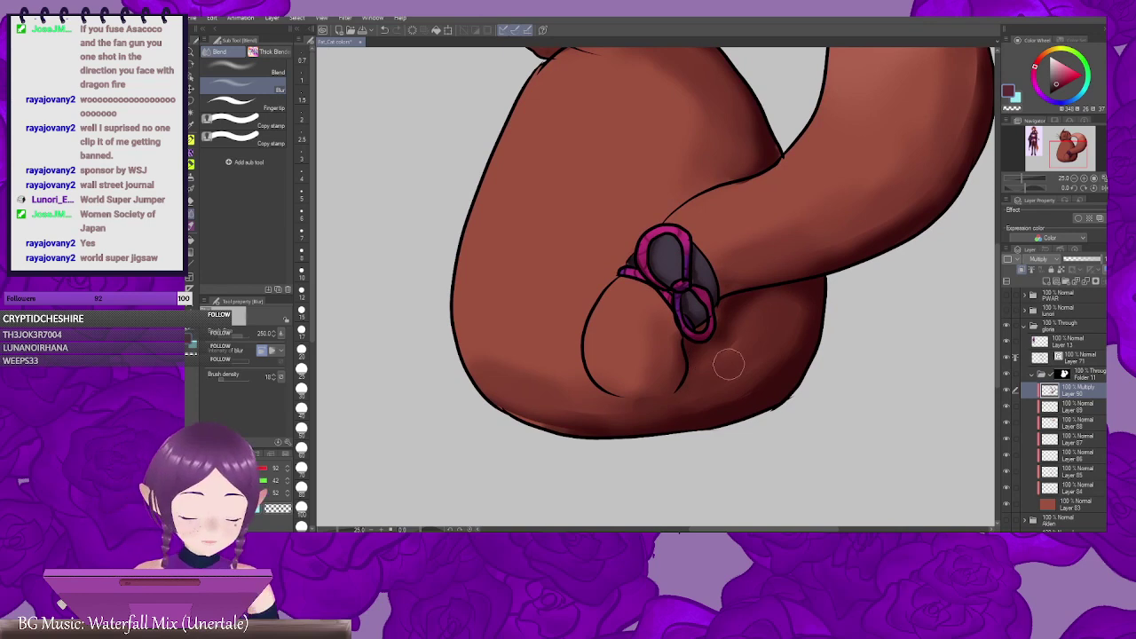
pyautogui.moveTo(832, 320)
pyautogui.mouseDown()
pyautogui.moveTo(750, 383)
pyautogui.moveTo(658, 481)
pyautogui.mouseUp()
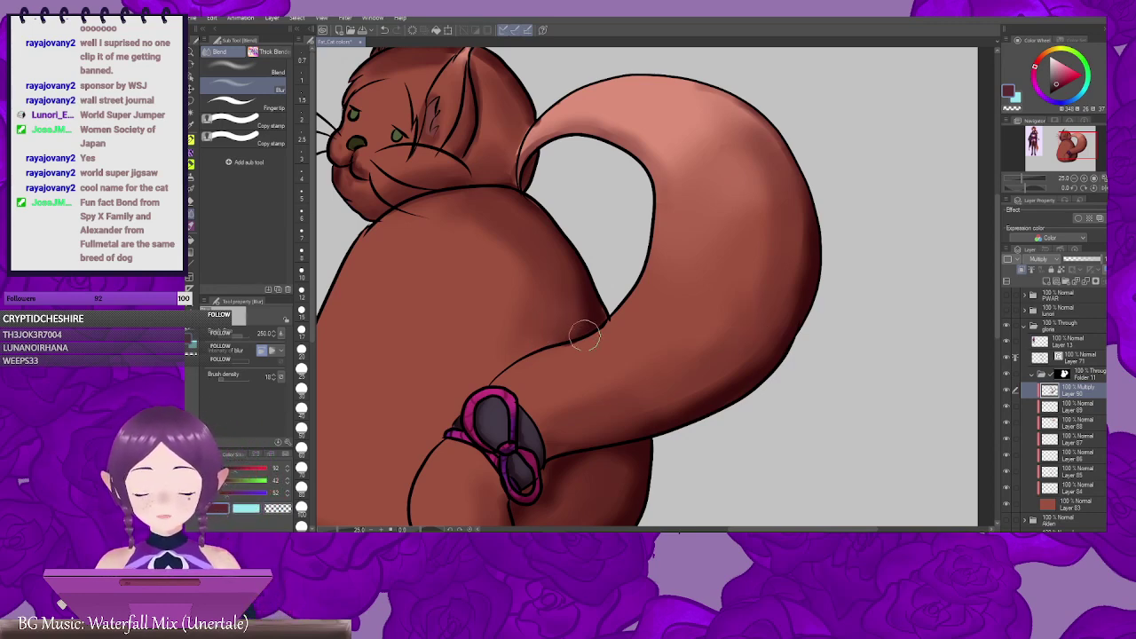
pyautogui.moveTo(558, 325); pyautogui.dragTo(628, 356)
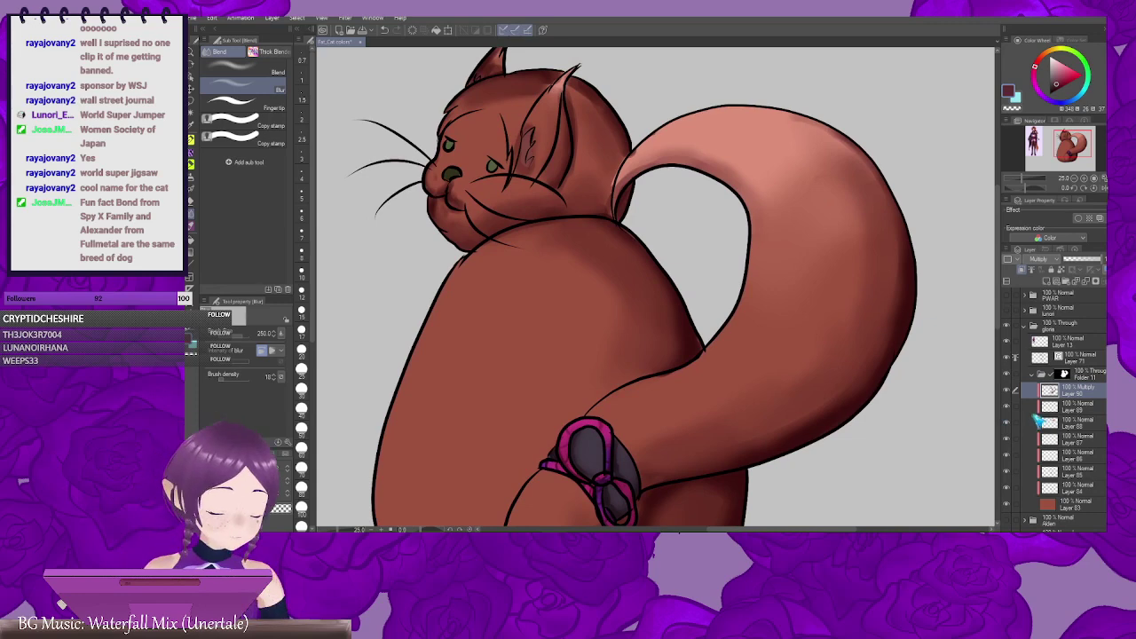
# Step: Add a new clipped layer above the Multiply shading layer and choose a light cyan for the coloring brush
pyautogui.click(1048, 282)
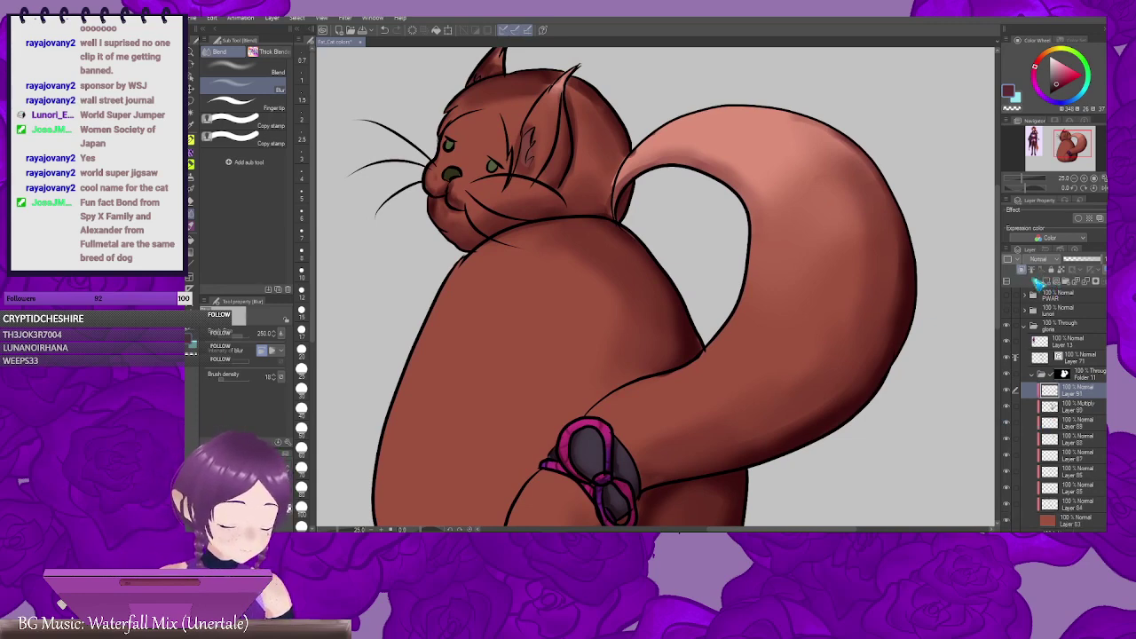
pyautogui.moveTo(666, 297); pyautogui.dragTo(674, 357)
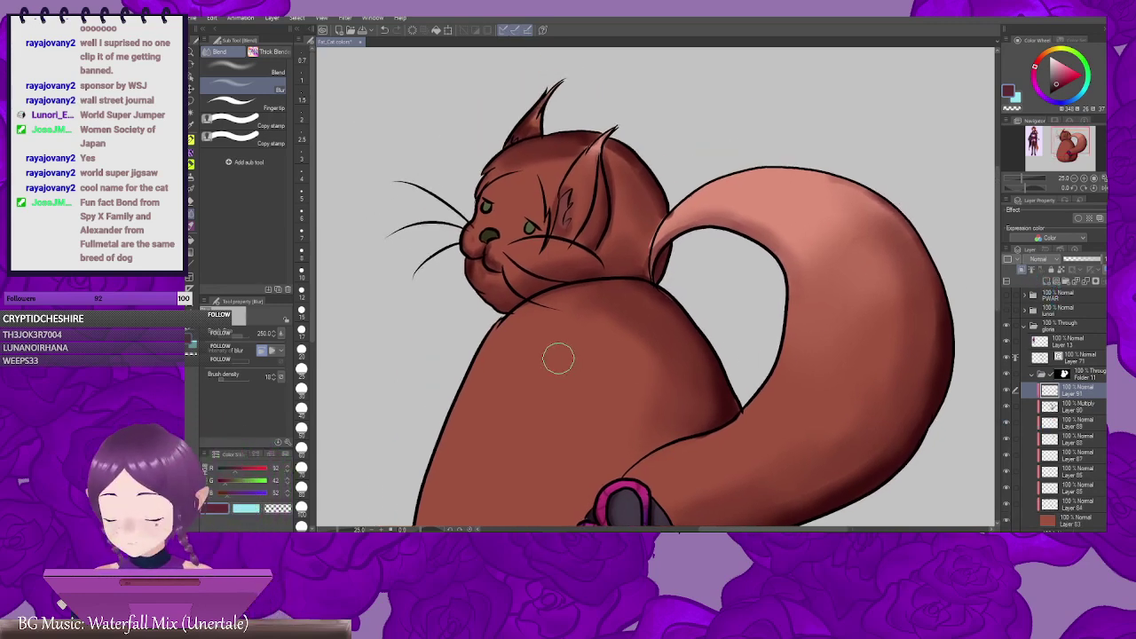
pyautogui.press('b')
pyautogui.click(1088, 96)
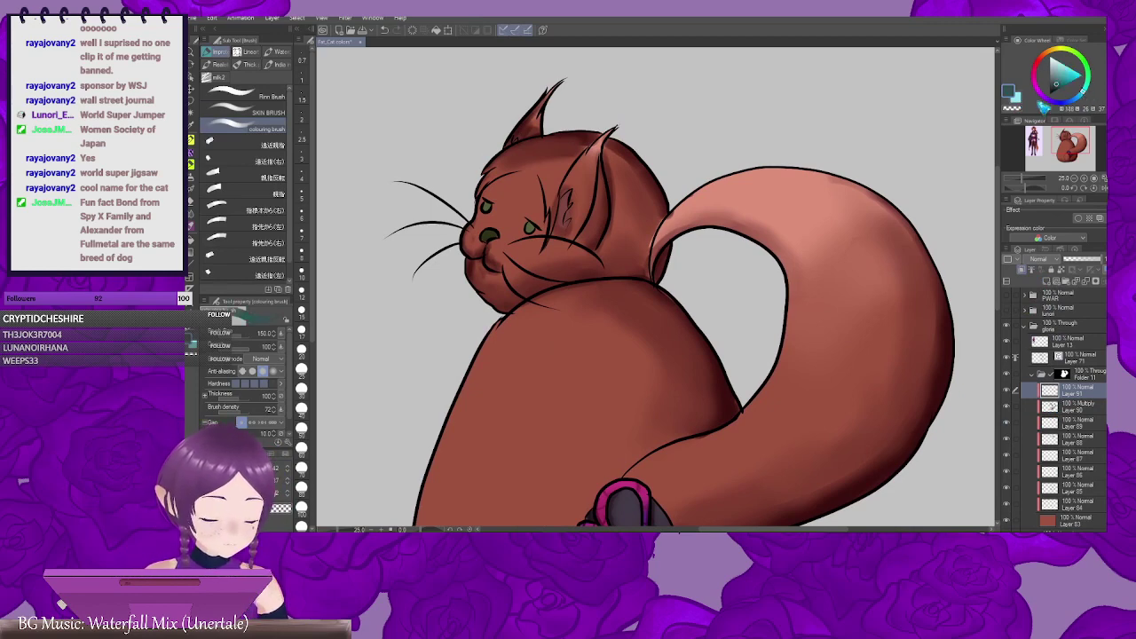
pyautogui.click(1065, 68)
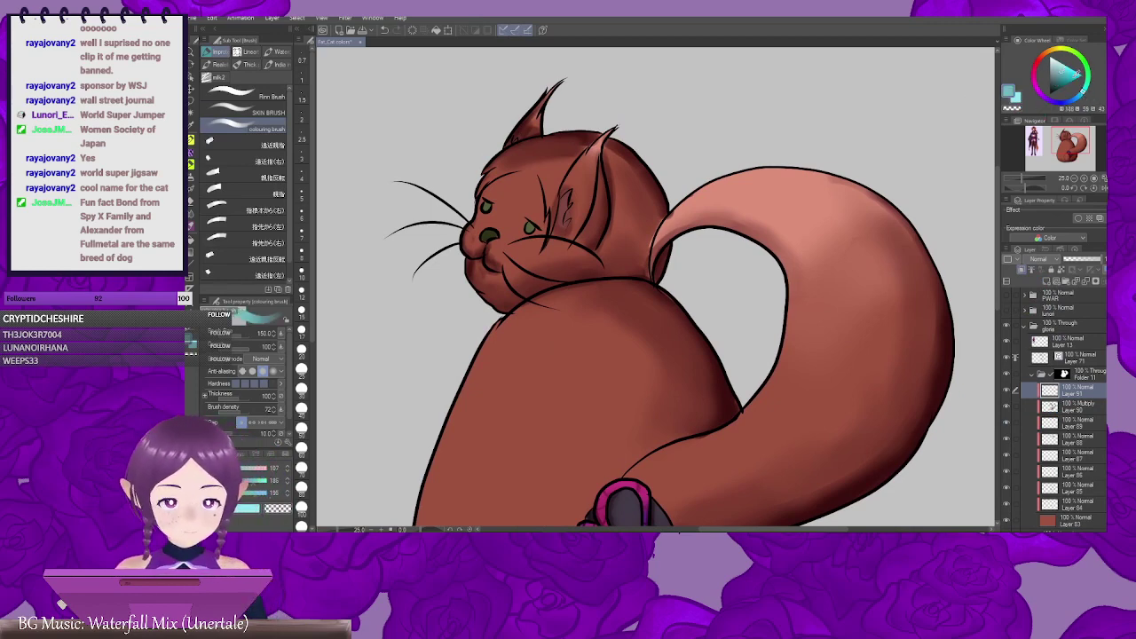
pyautogui.click(1065, 63)
# Step: Paint light cyan highlights on the forehead, near ear and front shoulder with the coloring brush
pyautogui.moveTo(621, 260); pyautogui.dragTo(715, 279)
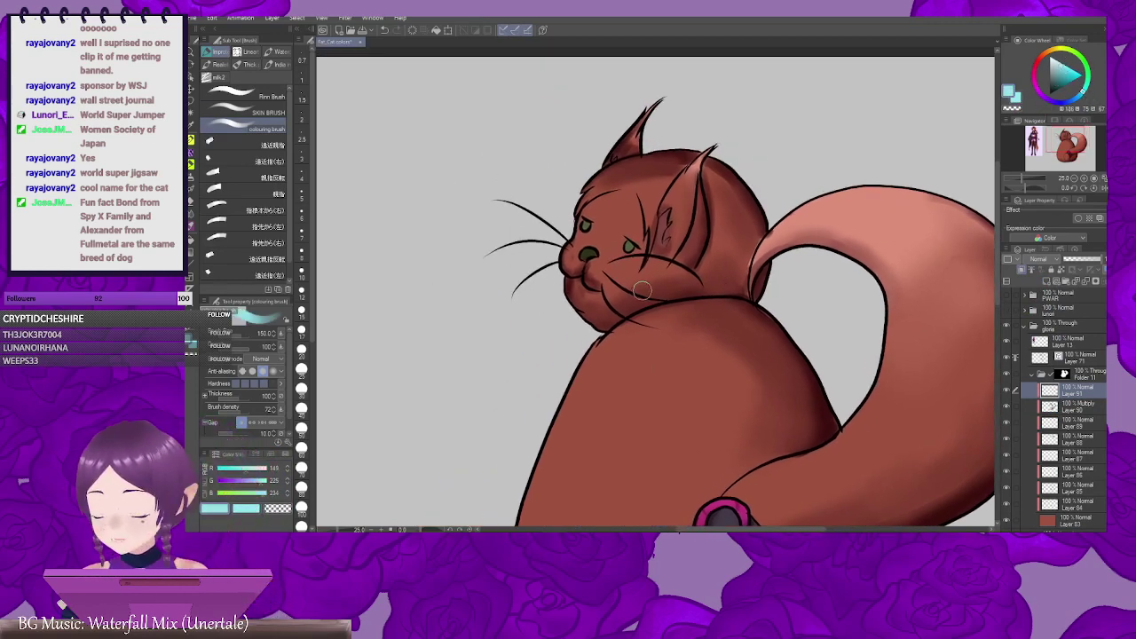
pyautogui.press('b')
pyautogui.moveTo(651, 265); pyautogui.dragTo(638, 309)
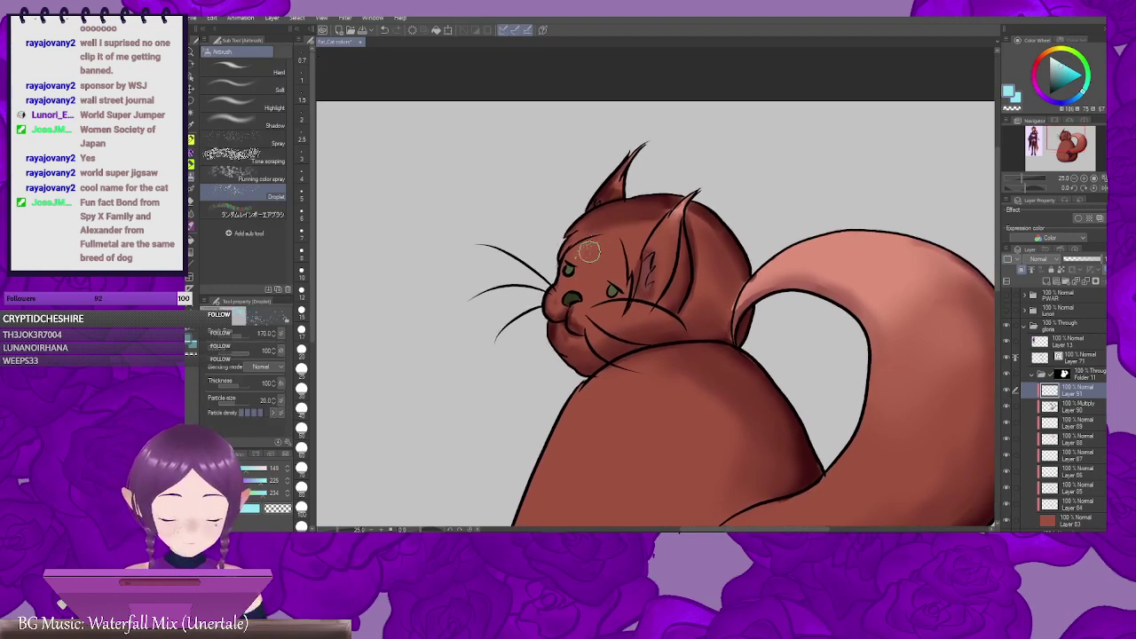
pyautogui.press('b')
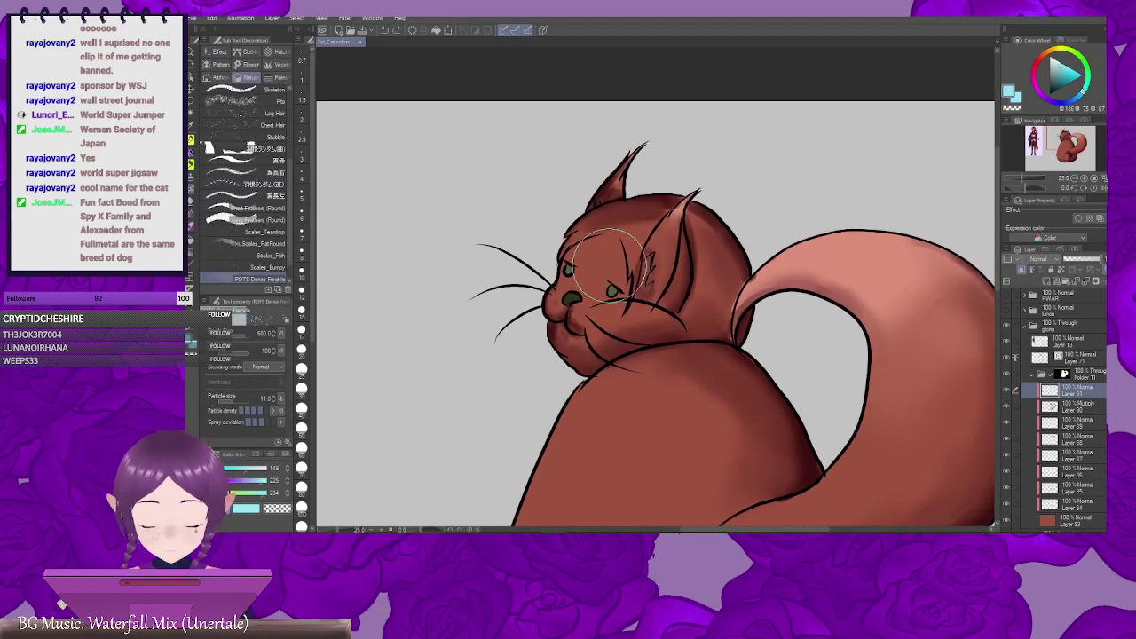
pyautogui.moveTo(607, 254)
pyautogui.mouseDown()
pyautogui.moveTo(593, 246)
pyautogui.moveTo(611, 249)
pyautogui.mouseUp()
pyautogui.moveTo(637, 255); pyautogui.dragTo(592, 258)
pyautogui.moveTo(624, 224)
pyautogui.mouseDown()
pyautogui.moveTo(604, 248)
pyautogui.moveTo(621, 226)
pyautogui.mouseUp()
pyautogui.moveTo(660, 254); pyautogui.dragTo(649, 190)
pyautogui.moveTo(591, 317); pyautogui.dragTo(599, 211)
pyautogui.moveTo(562, 249)
pyautogui.mouseDown()
pyautogui.moveTo(484, 342)
pyautogui.moveTo(513, 355)
pyautogui.moveTo(507, 376)
pyautogui.mouseUp()
# Step: Paint light cyan highlights along the top of the tail's curve and the upper edge of its base
pyautogui.moveTo(696, 313); pyautogui.dragTo(565, 394)
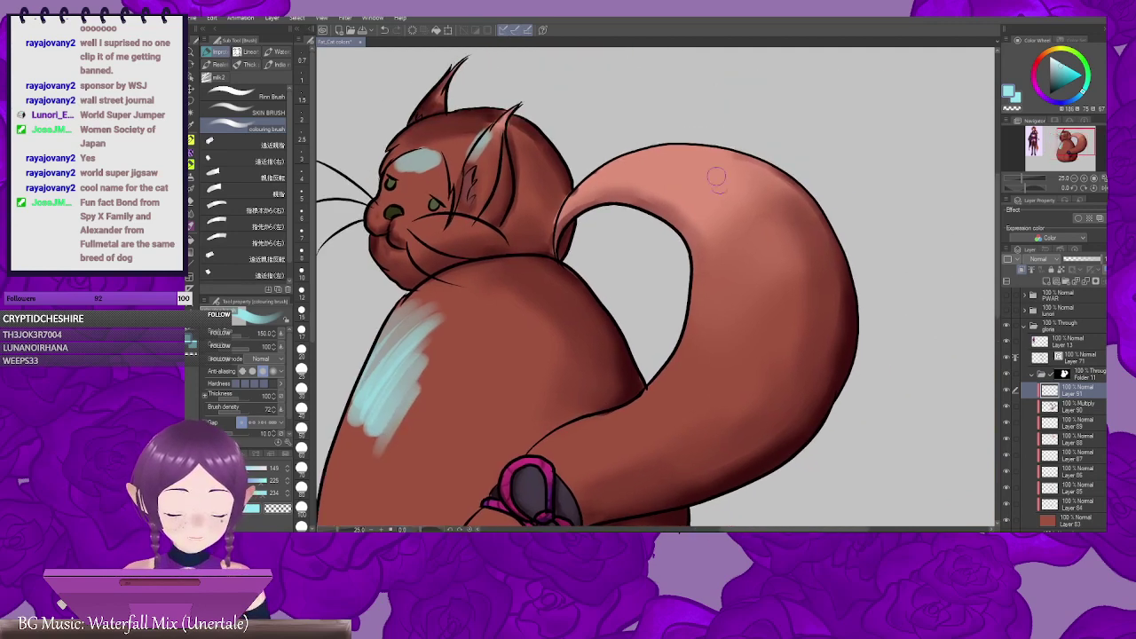
pyautogui.moveTo(608, 173)
pyautogui.mouseDown()
pyautogui.moveTo(724, 149)
pyautogui.moveTo(769, 174)
pyautogui.mouseUp()
pyautogui.moveTo(789, 327); pyautogui.dragTo(793, 199)
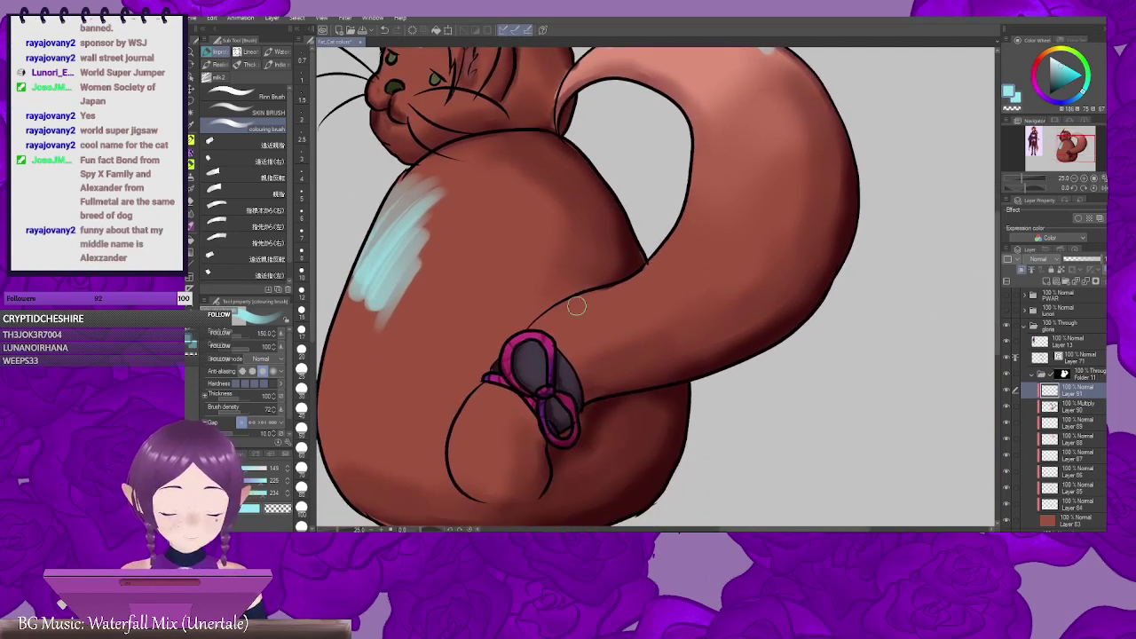
pyautogui.moveTo(612, 303)
pyautogui.mouseDown()
pyautogui.moveTo(626, 294)
pyautogui.moveTo(603, 318)
pyautogui.mouseUp()
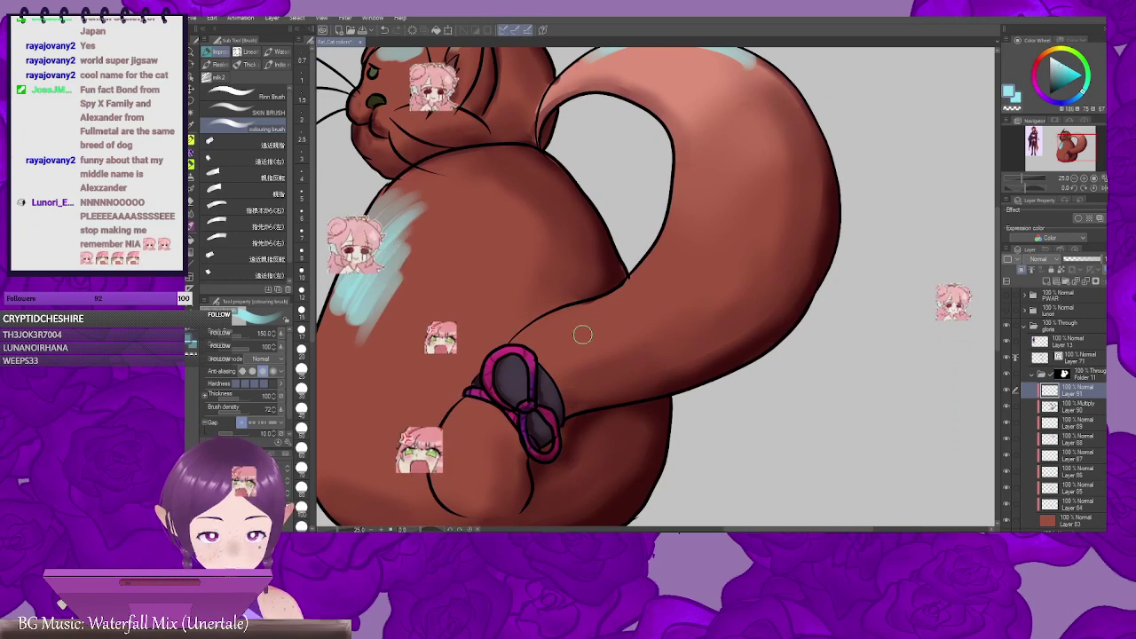
pyautogui.moveTo(530, 338)
pyautogui.mouseDown()
pyautogui.moveTo(641, 294)
pyautogui.moveTo(676, 258)
pyautogui.mouseUp()
pyautogui.hotkey('ctrl', 'z')
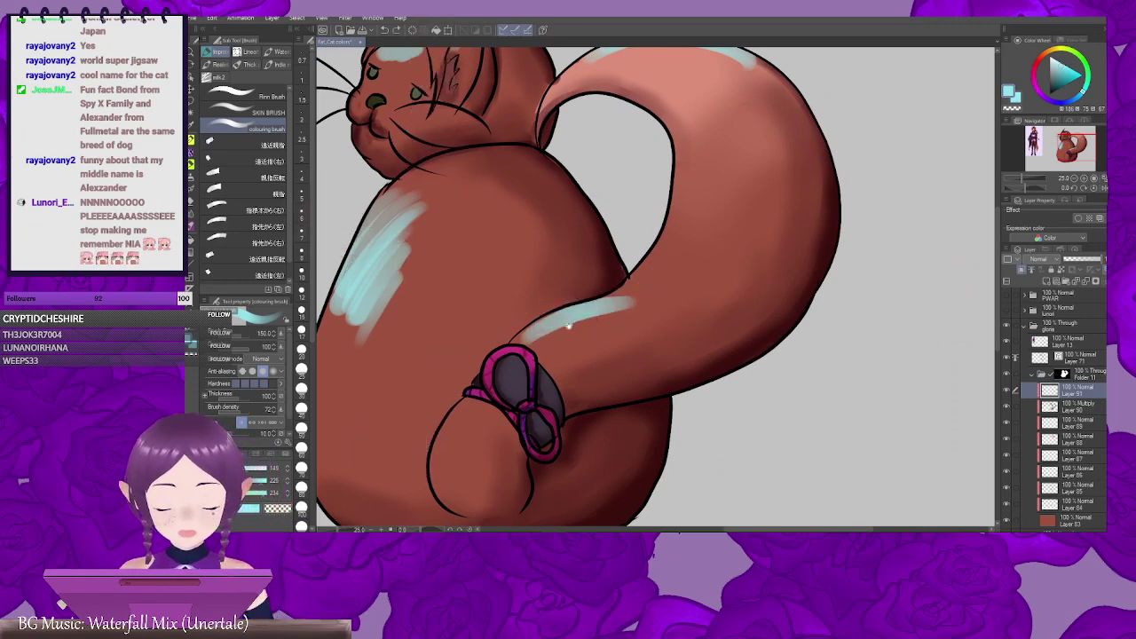
pyautogui.moveTo(579, 325); pyautogui.dragTo(669, 284)
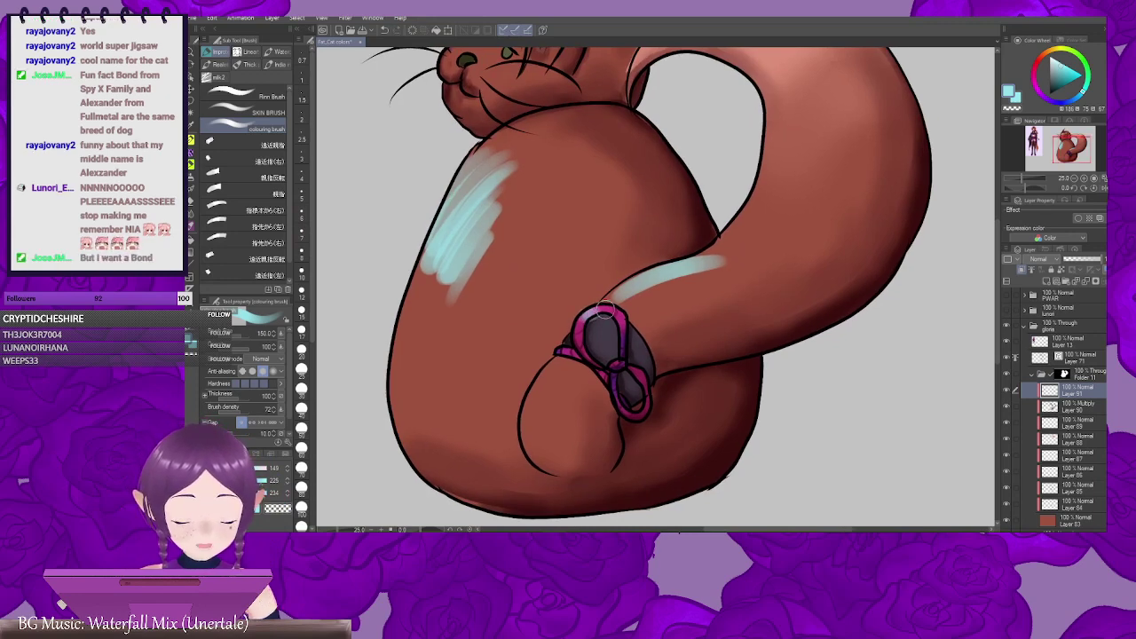
# Step: Paint light cyan highlights on the bow at the tail's base and along the haunch's curved edge with a smaller brush
pyautogui.press('[')
pyautogui.press('[')
pyautogui.press('[')
pyautogui.moveTo(600, 309)
pyautogui.mouseDown()
pyautogui.moveTo(576, 328)
pyautogui.moveTo(702, 258)
pyautogui.moveTo(569, 364)
pyautogui.moveTo(583, 405)
pyautogui.mouseUp()
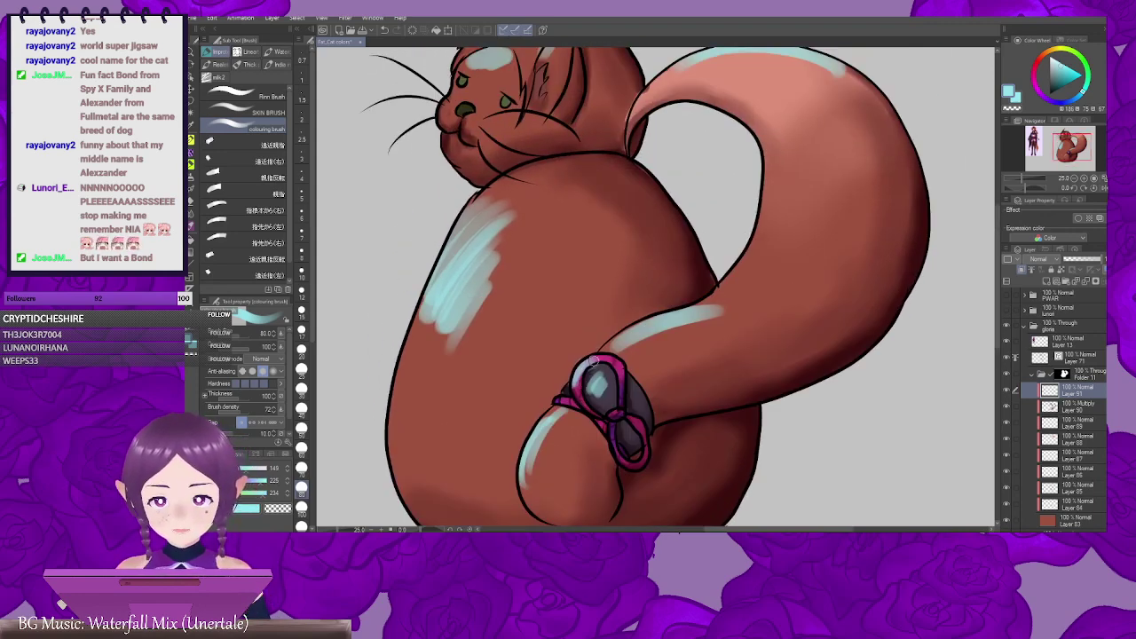
pyautogui.moveTo(544, 366); pyautogui.dragTo(613, 340)
# Step: Paint small light cyan highlights on the cat's nose and eyes
pyautogui.moveTo(660, 239); pyautogui.dragTo(648, 375)
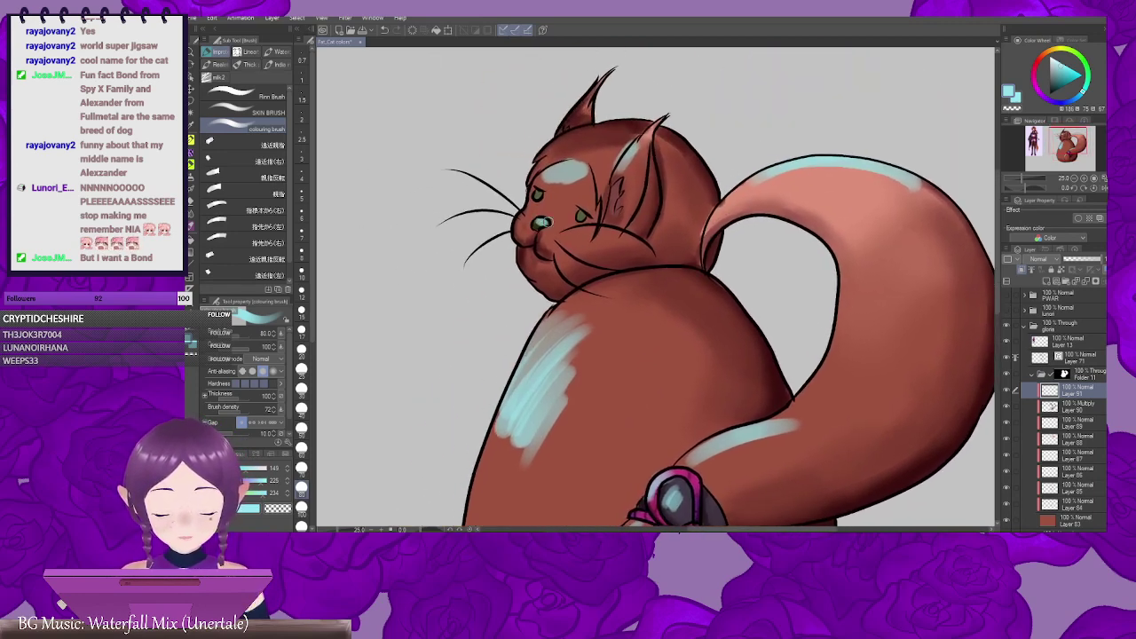
pyautogui.moveTo(543, 221); pyautogui.dragTo(563, 273)
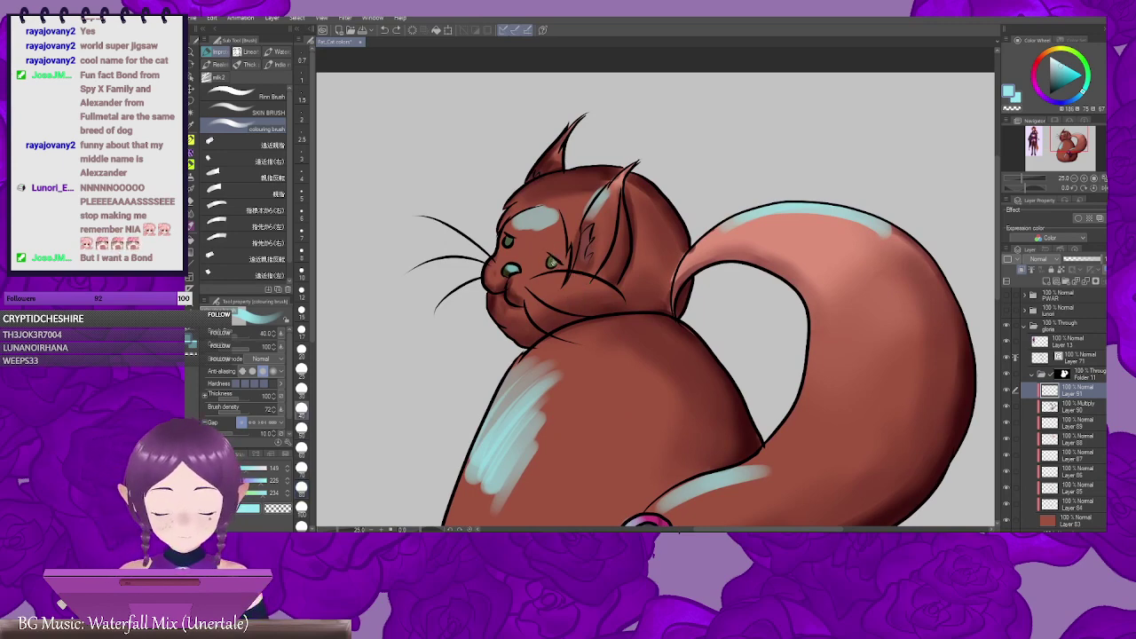
pyautogui.moveTo(514, 245); pyautogui.dragTo(556, 242)
pyautogui.scroll(-8, 690, 305)
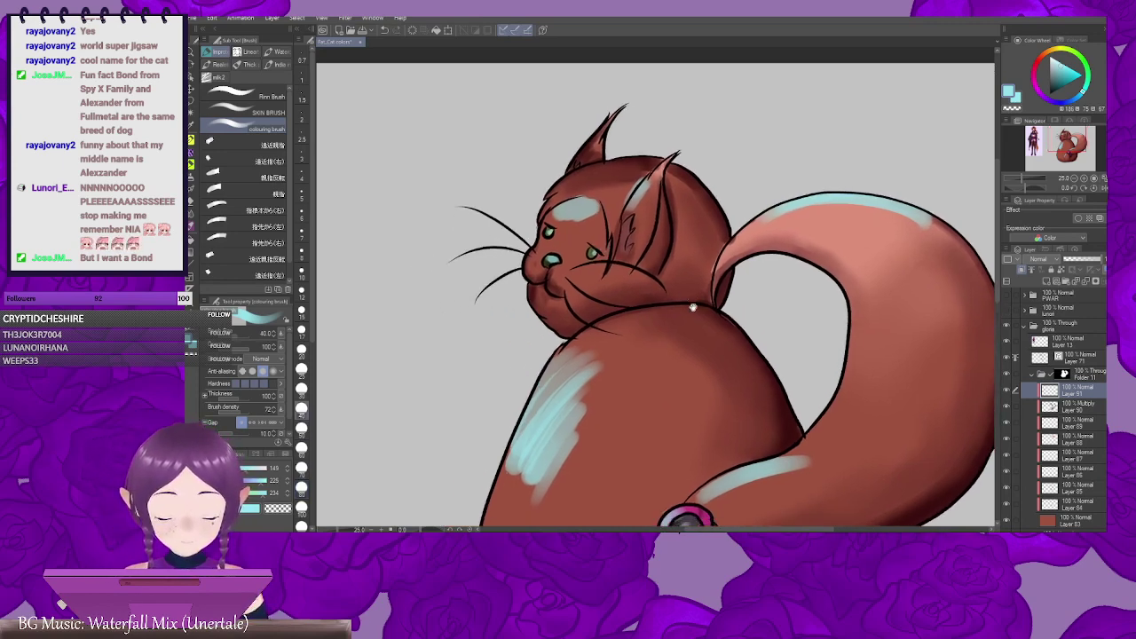
# Step: Soften the front shoulder highlight into the fur, using the Blend tool at brush size 500
pyautogui.moveTo(730, 194); pyautogui.dragTo(654, 378)
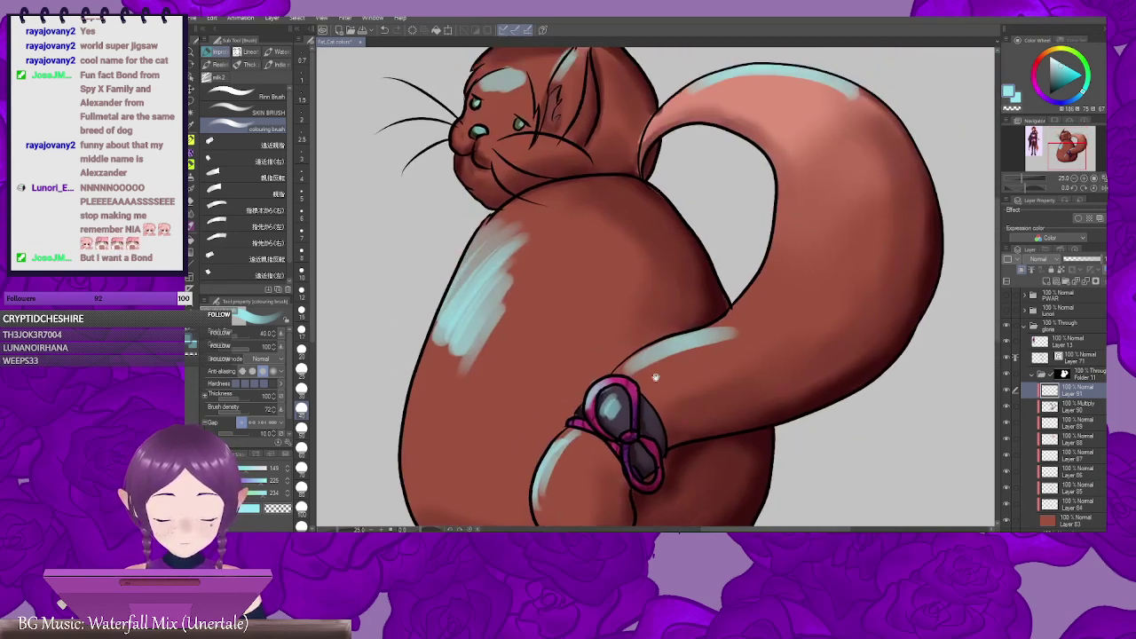
pyautogui.press('j')
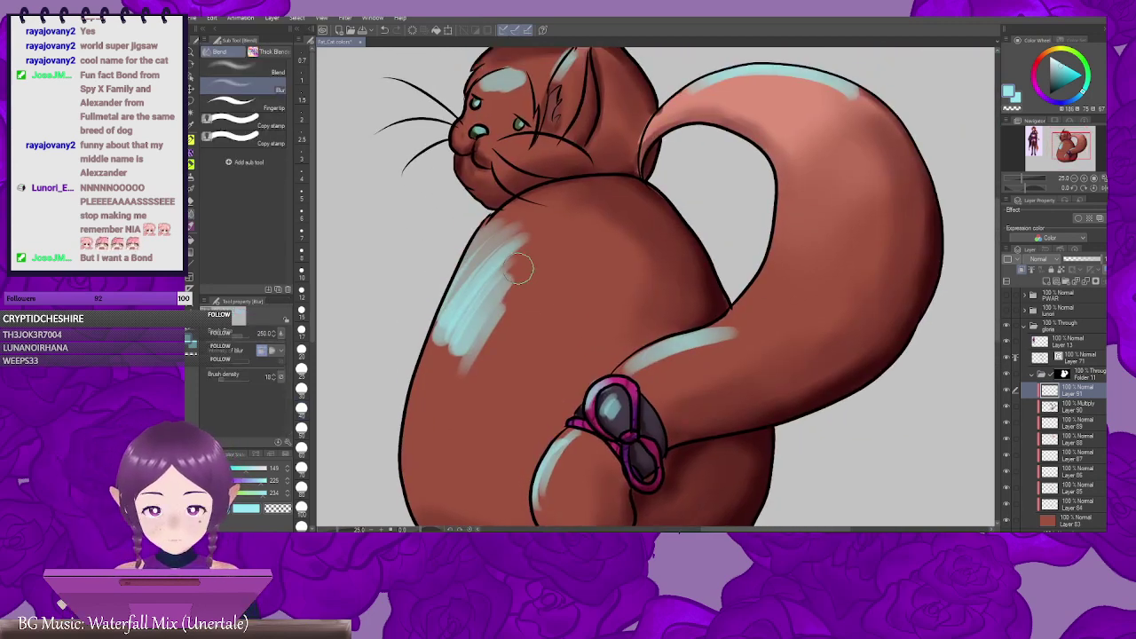
pyautogui.moveTo(540, 286)
pyautogui.mouseDown()
pyautogui.moveTo(538, 309)
pyautogui.moveTo(554, 283)
pyautogui.mouseUp()
pyautogui.moveTo(539, 227); pyautogui.dragTo(502, 280)
pyautogui.click(244, 71)
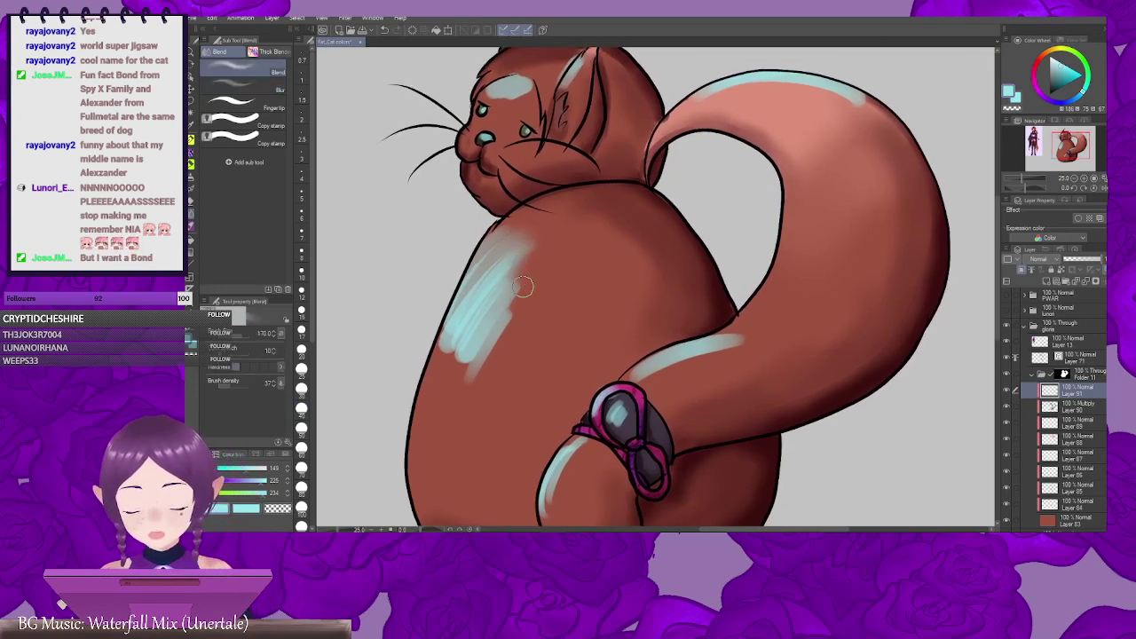
pyautogui.press(']')
pyautogui.press(']')
pyautogui.press(']')
pyautogui.press(']')
pyautogui.press(']')
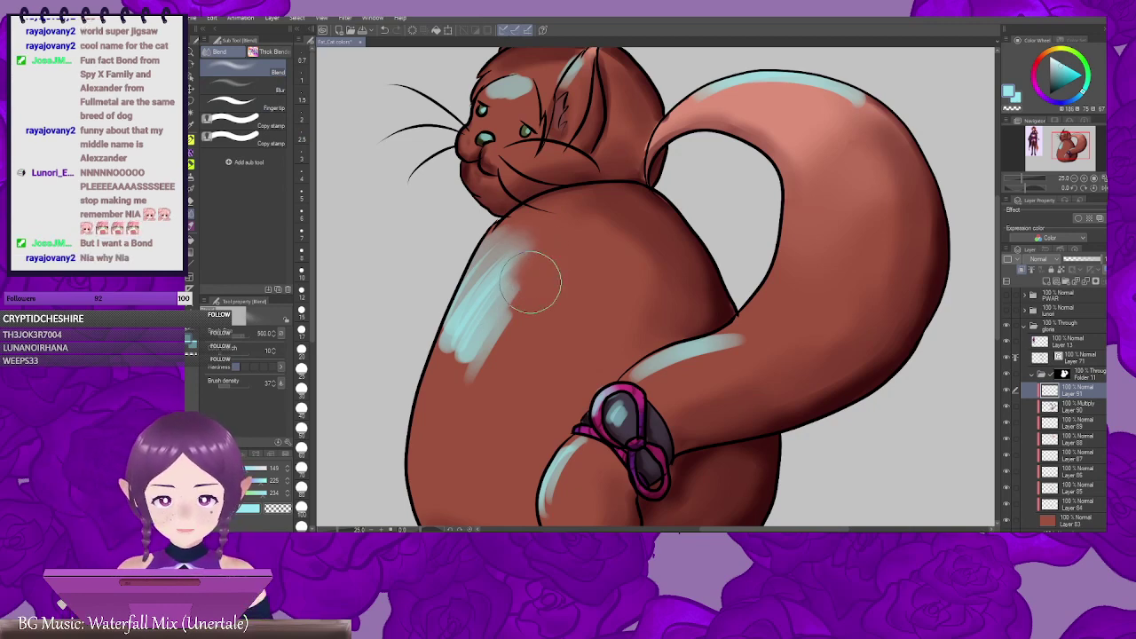
pyautogui.moveTo(534, 279)
pyautogui.mouseDown()
pyautogui.moveTo(544, 259)
pyautogui.moveTo(532, 233)
pyautogui.moveTo(457, 404)
pyautogui.moveTo(514, 266)
pyautogui.moveTo(513, 322)
pyautogui.moveTo(540, 254)
pyautogui.moveTo(443, 436)
pyautogui.moveTo(487, 441)
pyautogui.moveTo(375, 473)
pyautogui.mouseUp()
# Step: Blend the cyan highlights on the tail's curve, the tail's base and the haunch into the fur
pyautogui.moveTo(592, 140)
pyautogui.mouseDown()
pyautogui.moveTo(635, 132)
pyautogui.moveTo(738, 153)
pyautogui.moveTo(621, 148)
pyautogui.mouseUp()
pyautogui.moveTo(745, 190); pyautogui.dragTo(751, 153)
pyautogui.moveTo(665, 323)
pyautogui.mouseDown()
pyautogui.moveTo(542, 393)
pyautogui.moveTo(583, 378)
pyautogui.mouseUp()
pyautogui.moveTo(654, 374); pyautogui.dragTo(738, 268)
pyautogui.moveTo(561, 369)
pyautogui.mouseDown()
pyautogui.moveTo(550, 411)
pyautogui.moveTo(565, 344)
pyautogui.moveTo(558, 373)
pyautogui.mouseUp()
pyautogui.moveTo(684, 240)
pyautogui.mouseDown()
pyautogui.moveTo(640, 424)
pyautogui.moveTo(696, 486)
pyautogui.mouseUp()
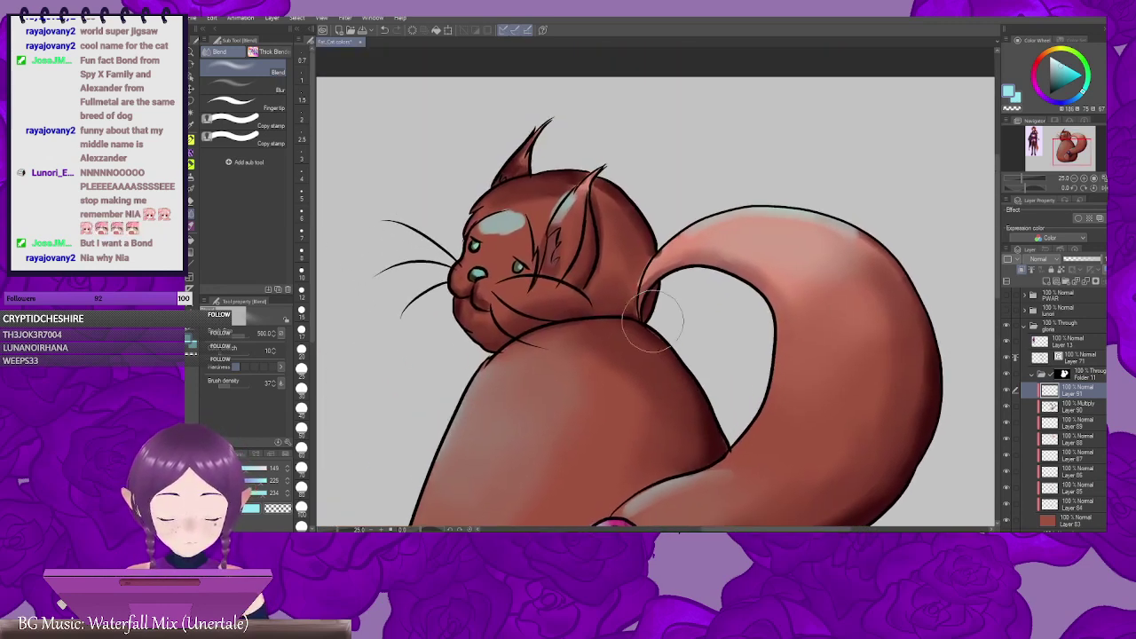
# Step: Blend the forehead and ear highlights into the surrounding fur
pyautogui.moveTo(493, 205)
pyautogui.mouseDown()
pyautogui.moveTo(500, 238)
pyautogui.moveTo(511, 238)
pyautogui.mouseUp()
pyautogui.moveTo(581, 208); pyautogui.dragTo(588, 182)
pyautogui.moveTo(832, 349); pyautogui.dragTo(733, 246)
pyautogui.moveTo(668, 294); pyautogui.dragTo(789, 328)
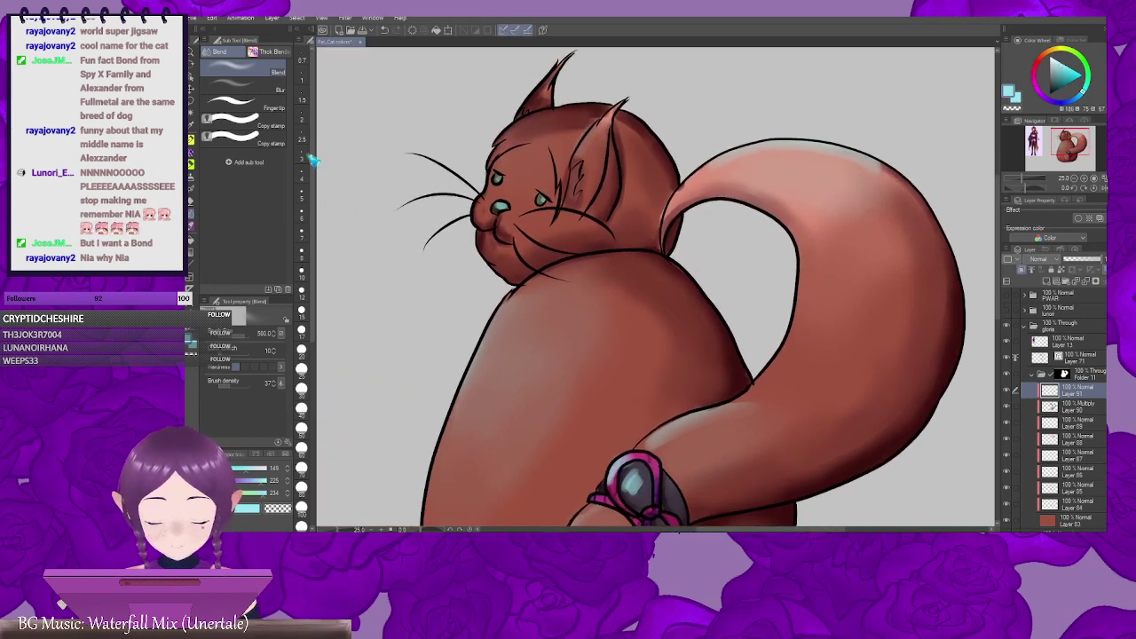
# Step: Blur the small highlights on the nose and eyes, the tail's top edge and the bow into soft glows
pyautogui.click(264, 86)
pyautogui.moveTo(542, 206)
pyautogui.mouseDown()
pyautogui.moveTo(544, 193)
pyautogui.moveTo(494, 199)
pyautogui.mouseUp()
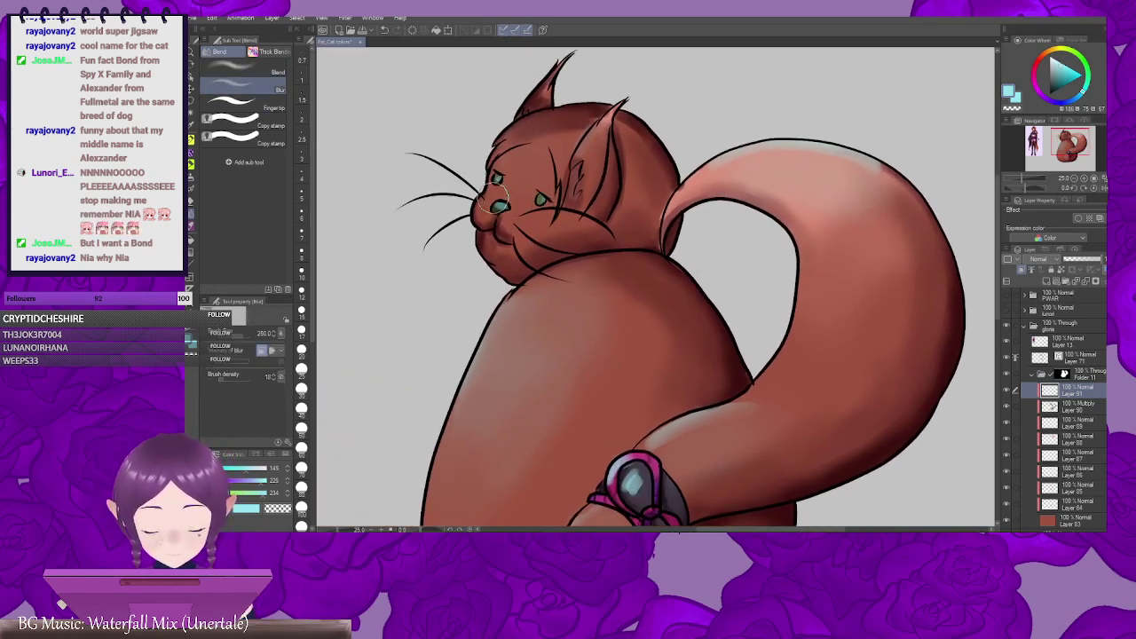
pyautogui.moveTo(797, 239); pyautogui.dragTo(721, 236)
pyautogui.moveTo(750, 149)
pyautogui.mouseDown()
pyautogui.moveTo(831, 178)
pyautogui.moveTo(764, 152)
pyautogui.moveTo(682, 149)
pyautogui.moveTo(786, 153)
pyautogui.mouseUp()
pyautogui.moveTo(773, 322); pyautogui.dragTo(787, 173)
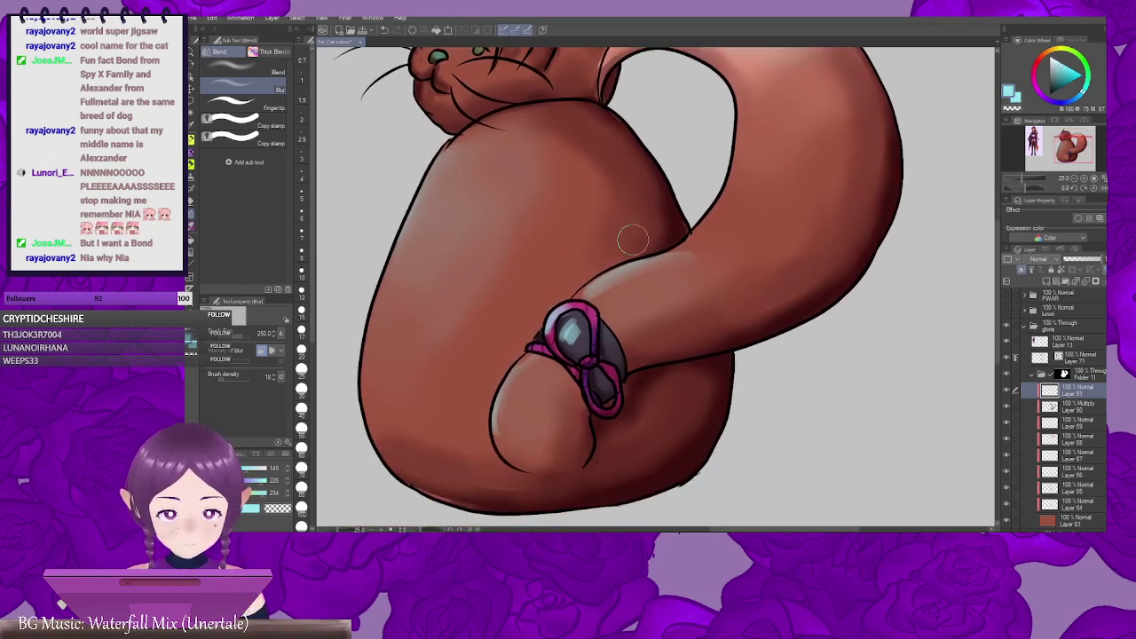
pyautogui.moveTo(577, 306)
pyautogui.mouseDown()
pyautogui.moveTo(619, 260)
pyautogui.moveTo(620, 288)
pyautogui.moveTo(647, 256)
pyautogui.mouseUp()
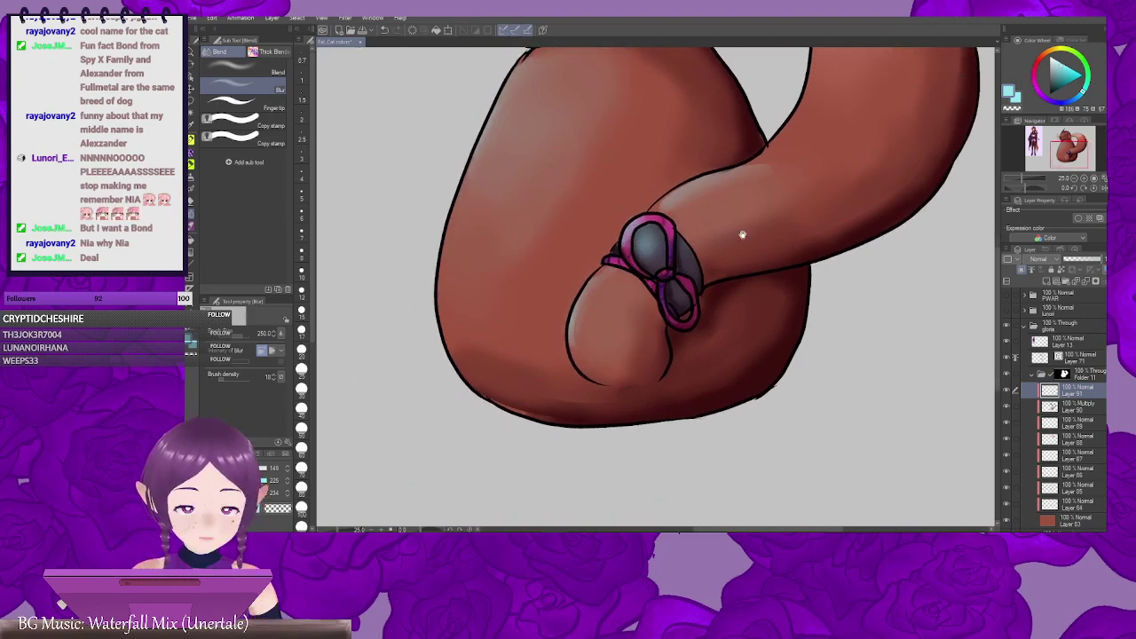
pyautogui.moveTo(780, 142); pyautogui.dragTo(703, 418)
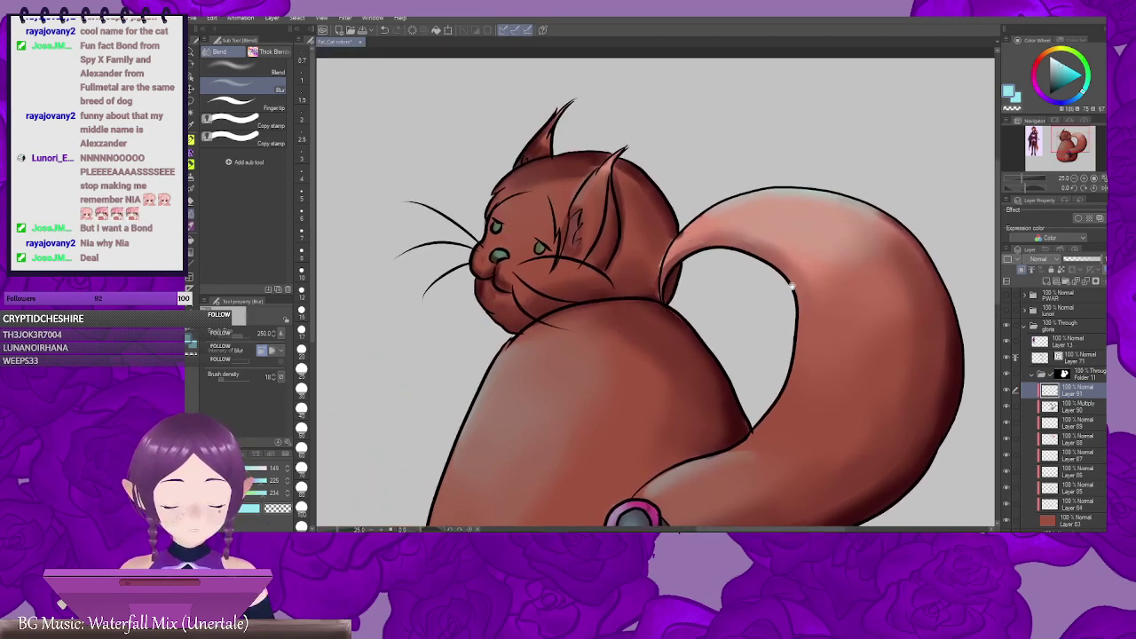
pyautogui.moveTo(793, 286); pyautogui.dragTo(658, 294)
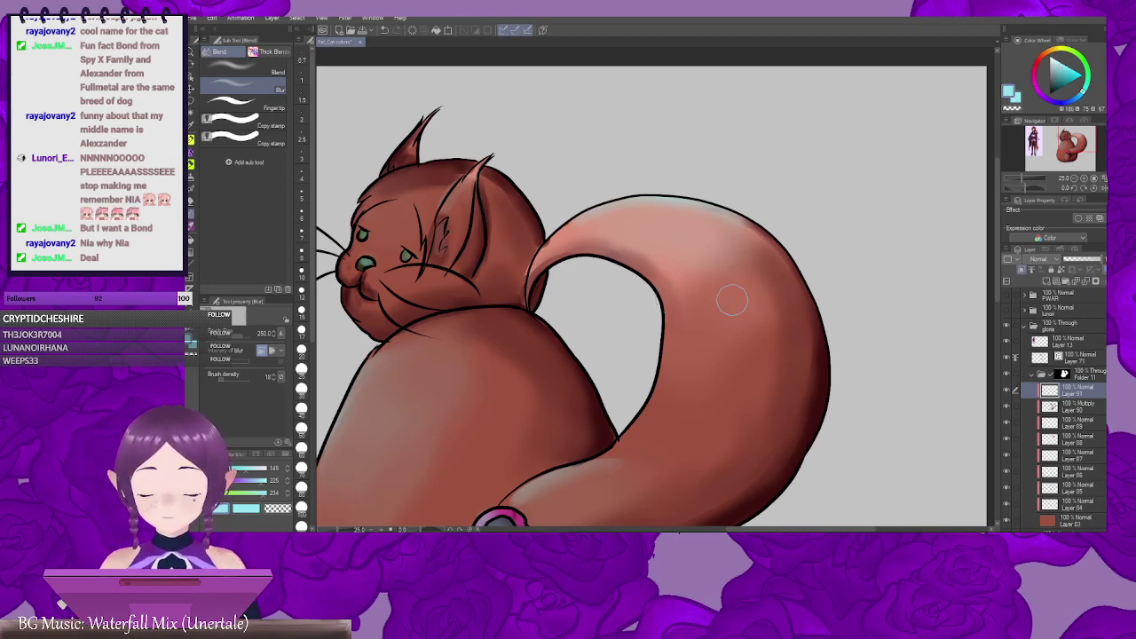
# Step: Collapse the finished red cat's layer folders, hide that cat and show the folder with the sword-carrying cat
pyautogui.scroll(-2, 741, 315)
pyautogui.moveTo(676, 413); pyautogui.dragTo(752, 319)
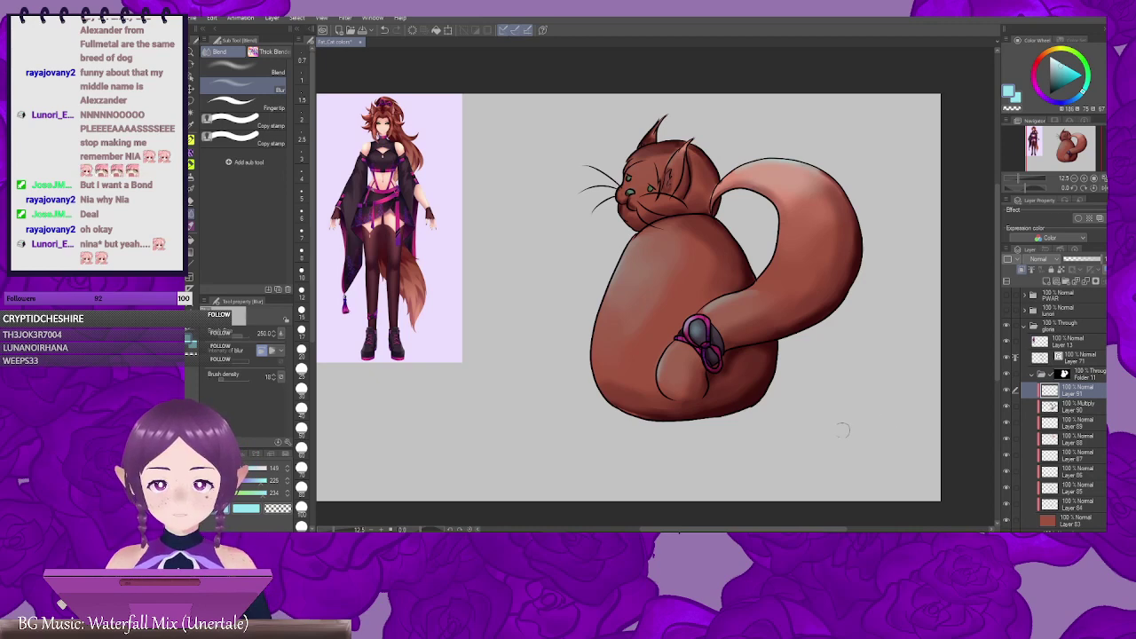
pyautogui.click(1031, 374)
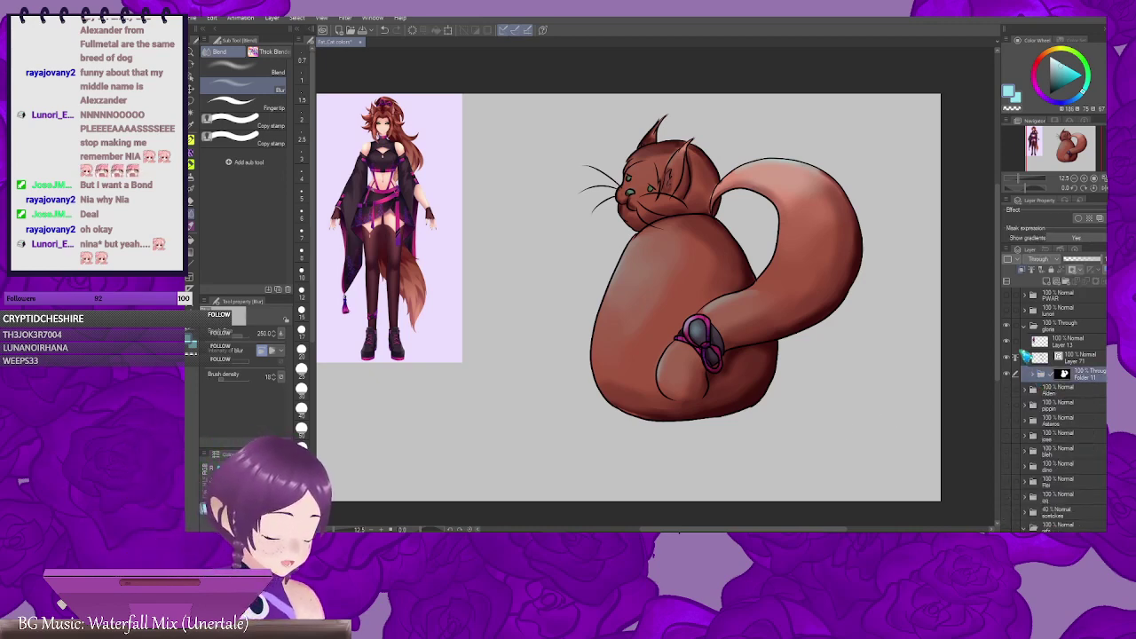
pyautogui.click(1025, 325)
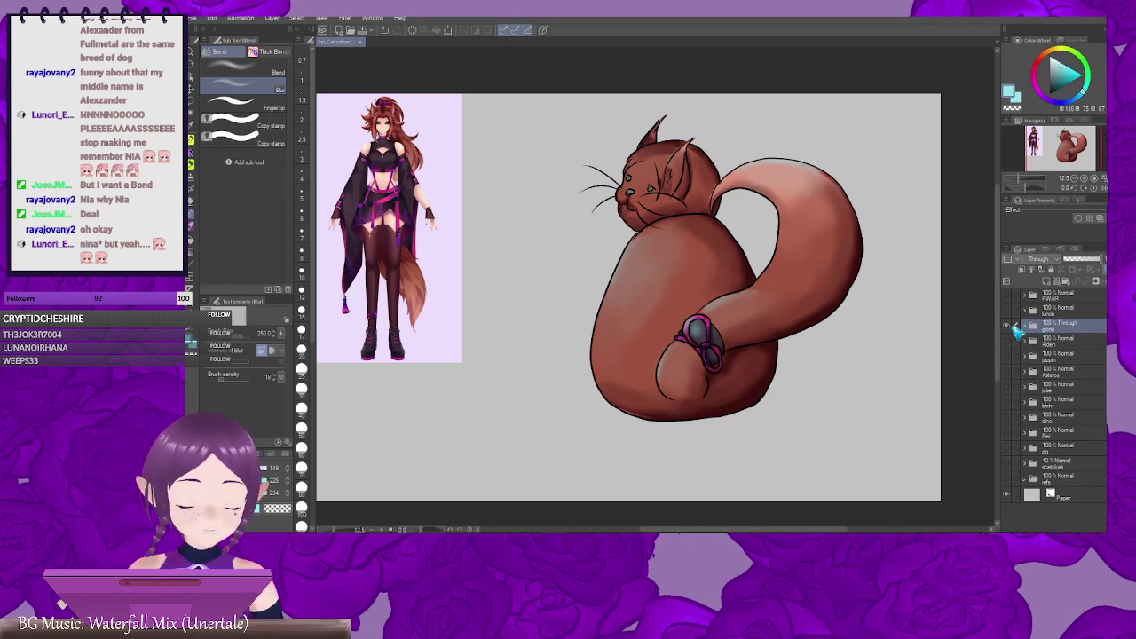
pyautogui.click(1006, 326)
pyautogui.click(1006, 311)
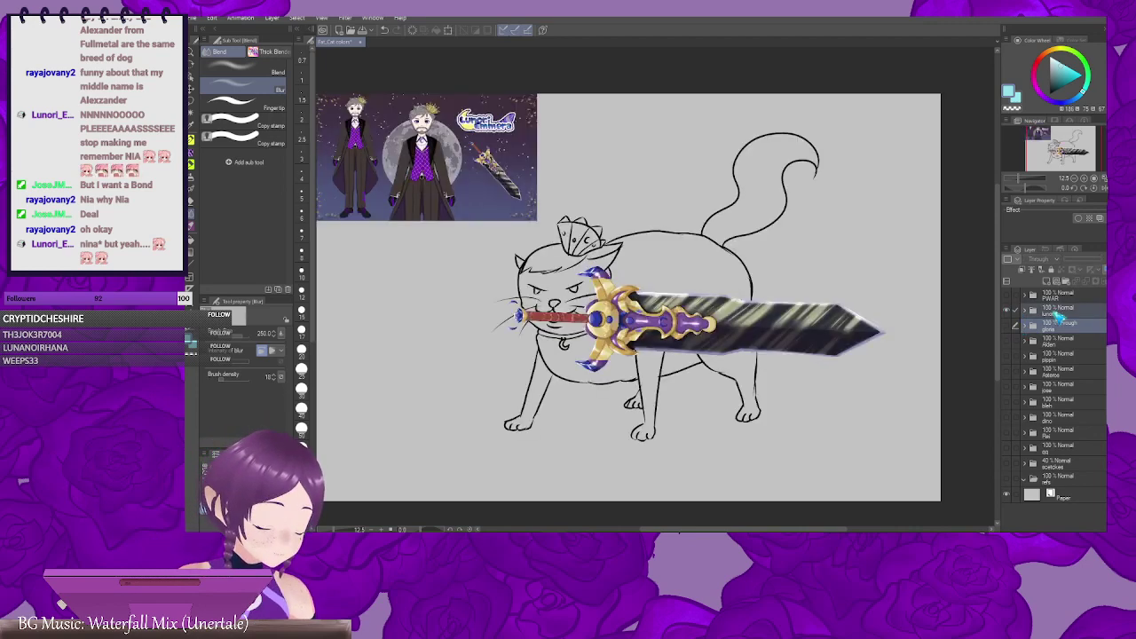
# Step: Open the sword-carrying cat's folder and select its line-art layer, Layer 72
pyautogui.click(1061, 325)
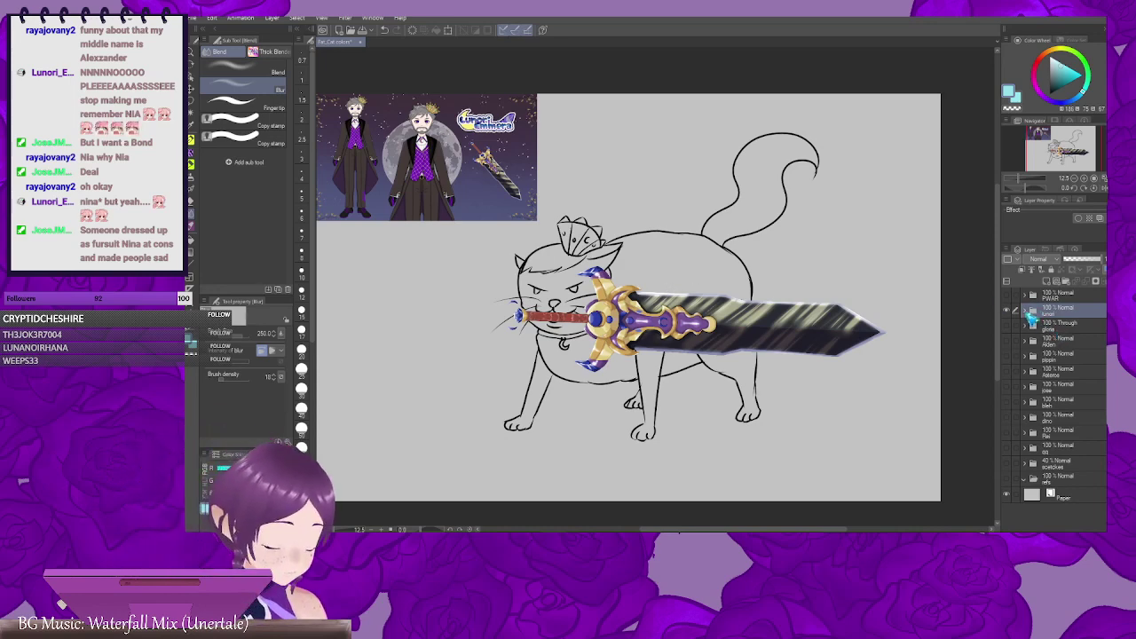
pyautogui.click(1026, 311)
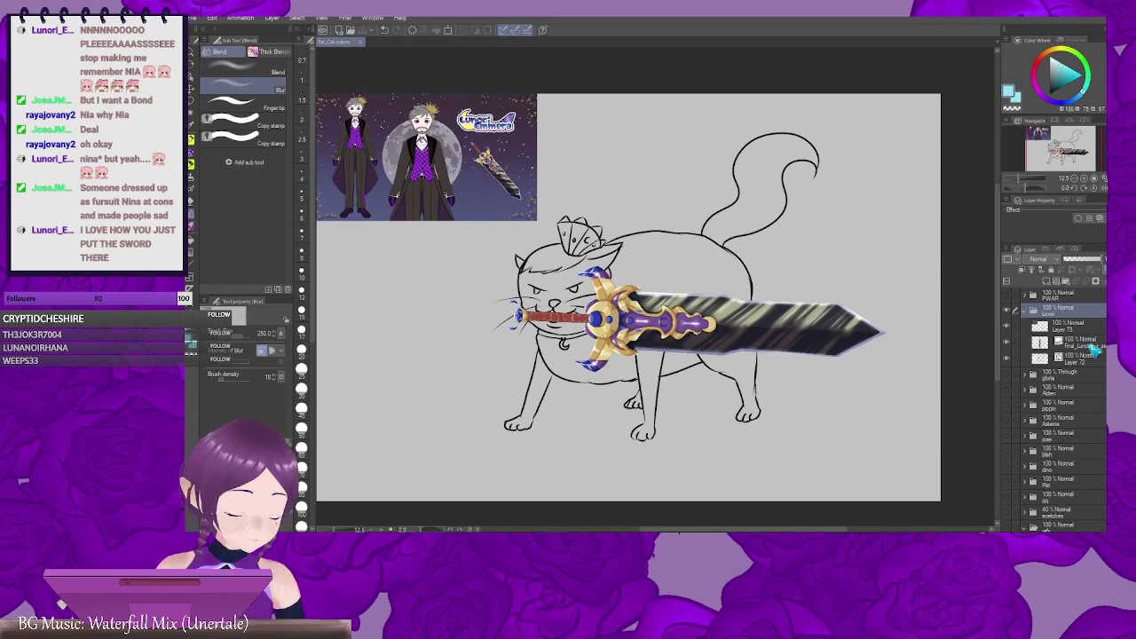
pyautogui.click(1081, 356)
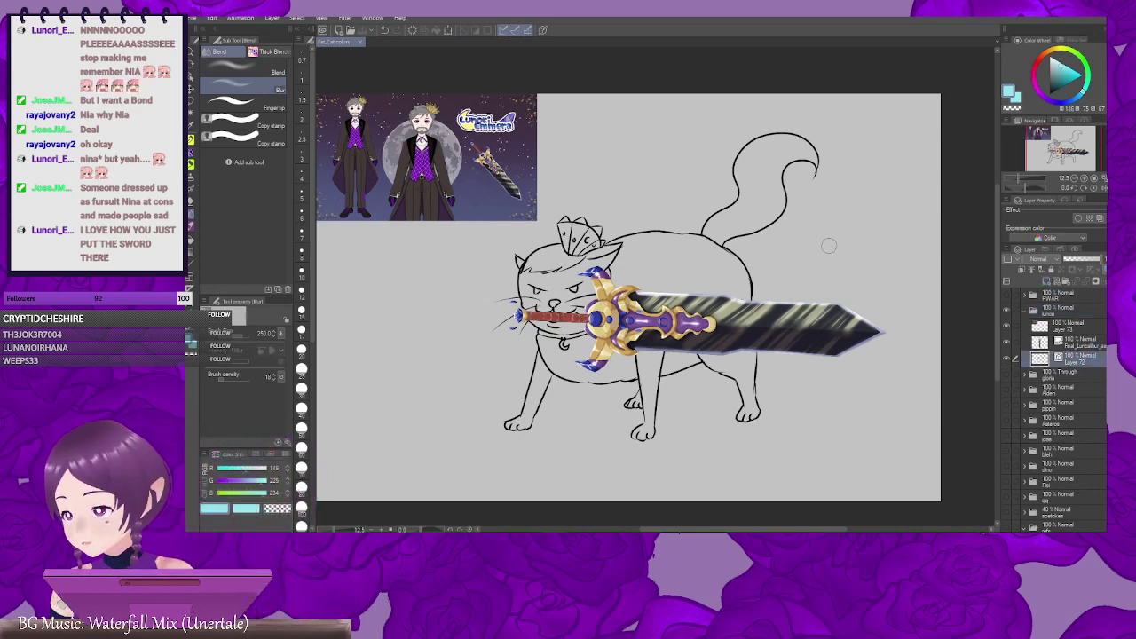
pyautogui.press('g')
pyautogui.press('g')
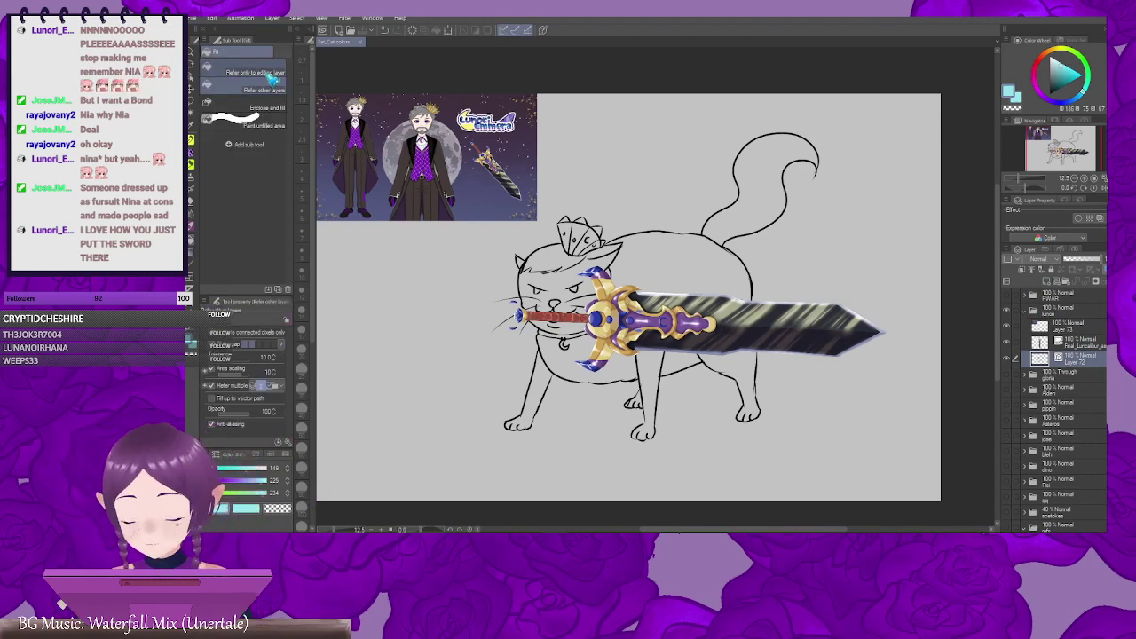
pyautogui.press('w')
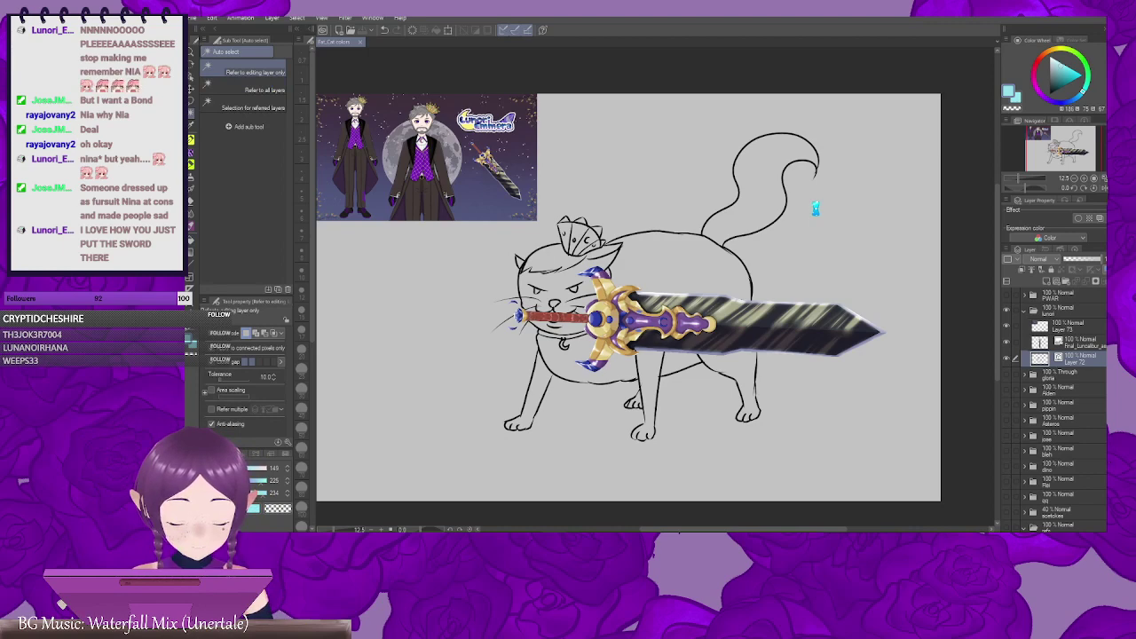
pyautogui.click(815, 209)
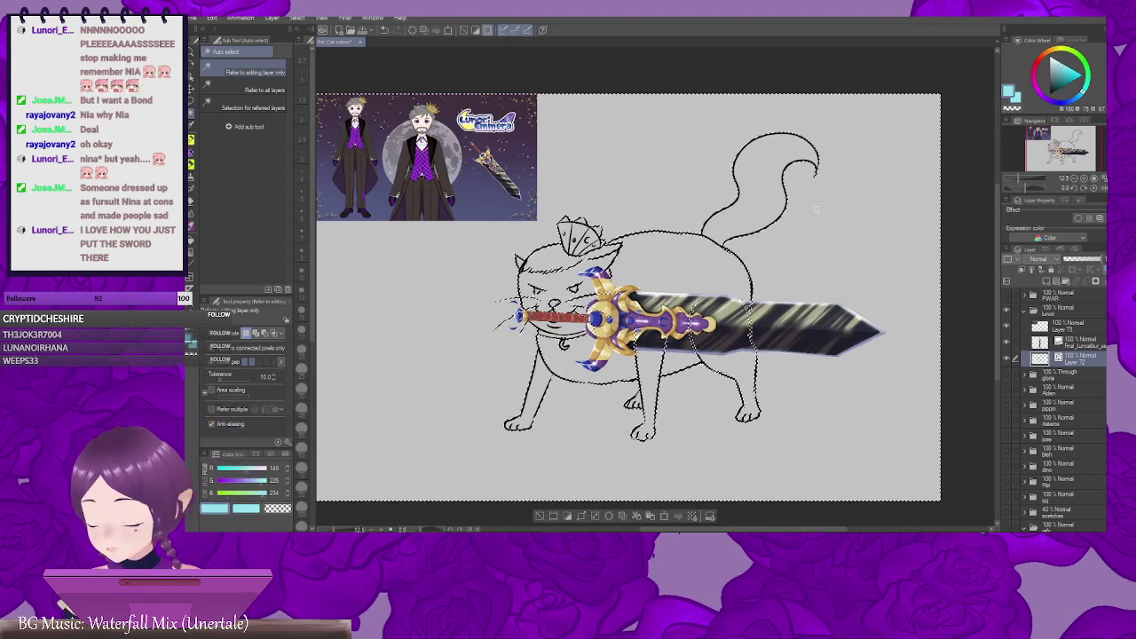
pyautogui.hotkey('ctrl', 'd')
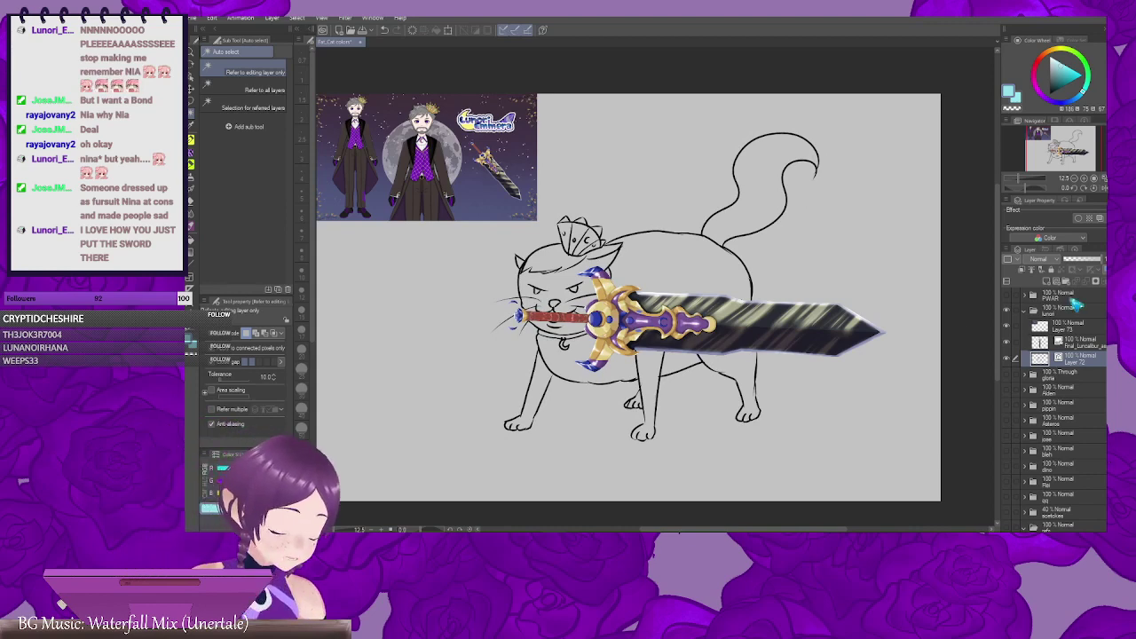
# Step: Add a new layer beneath the line art and pick the reference character's grey hair color for the coloring brush
pyautogui.click(1047, 282)
pyautogui.moveTo(1090, 364); pyautogui.dragTo(1092, 387)
pyautogui.moveTo(449, 210); pyautogui.dragTo(603, 350)
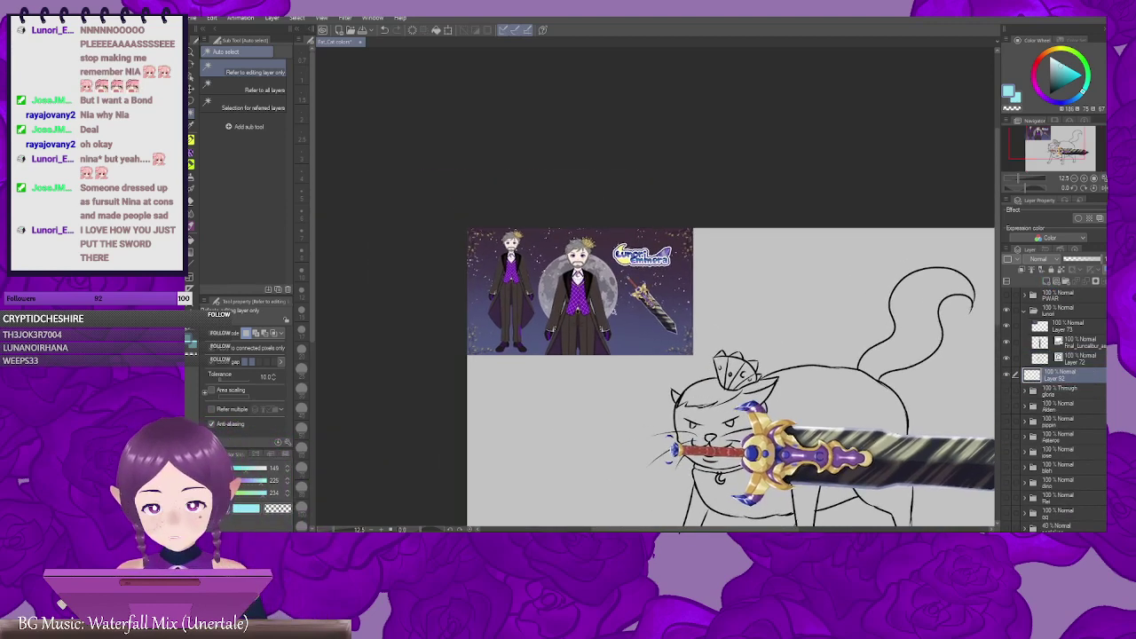
pyautogui.scroll(4, 604, 351)
pyautogui.scroll(5, 602, 350)
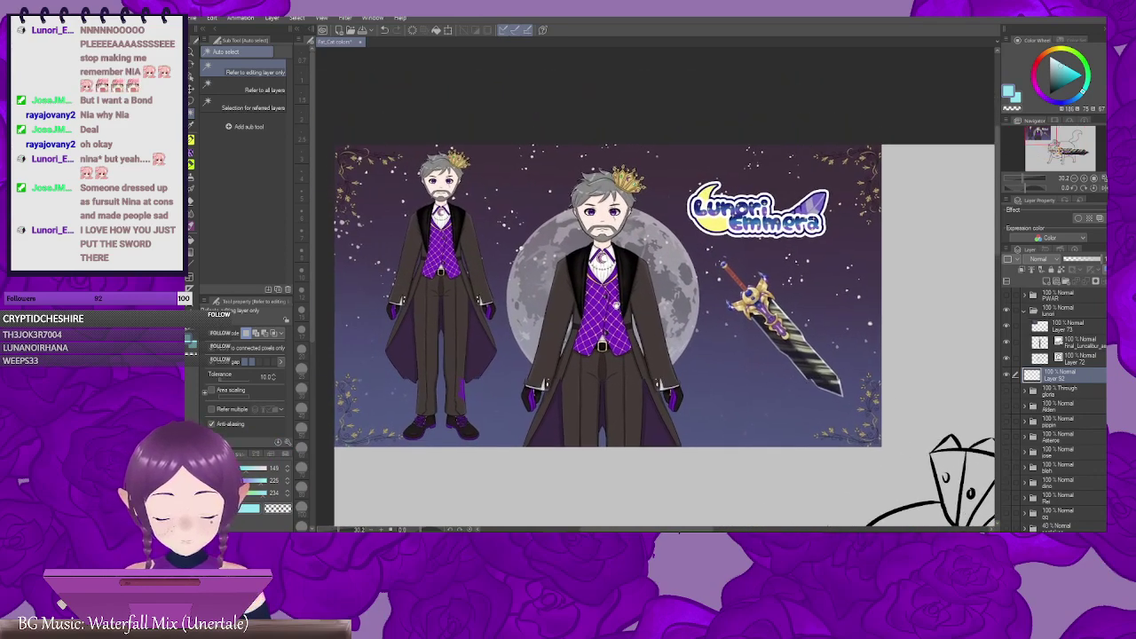
pyautogui.scroll(2, 586, 232)
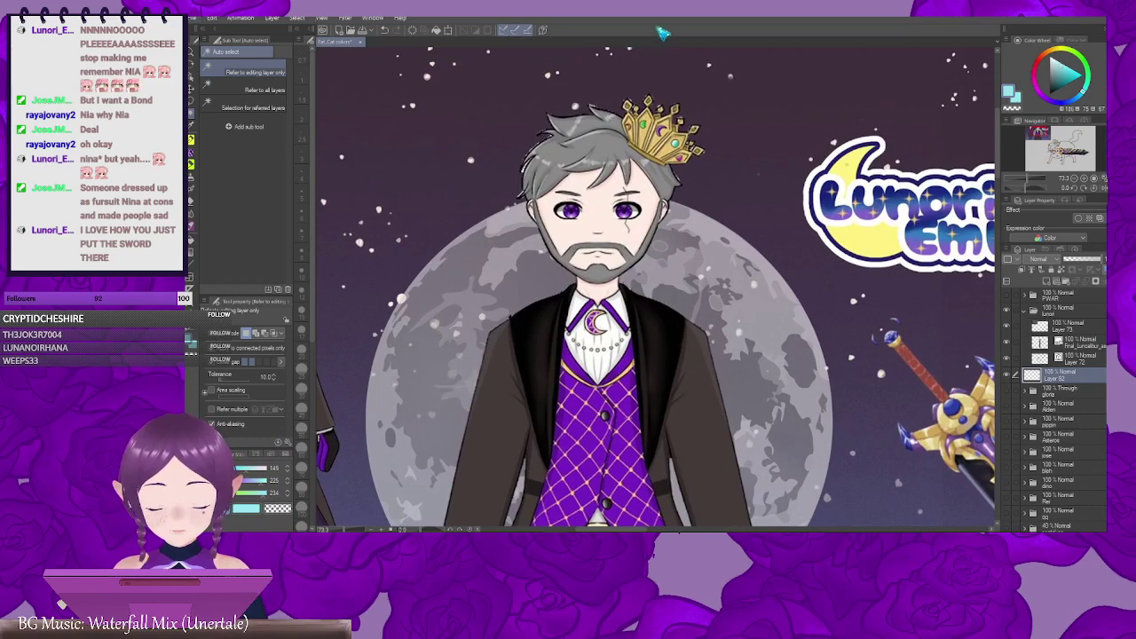
pyautogui.press('b')
pyautogui.scroll(-6, 430, 142)
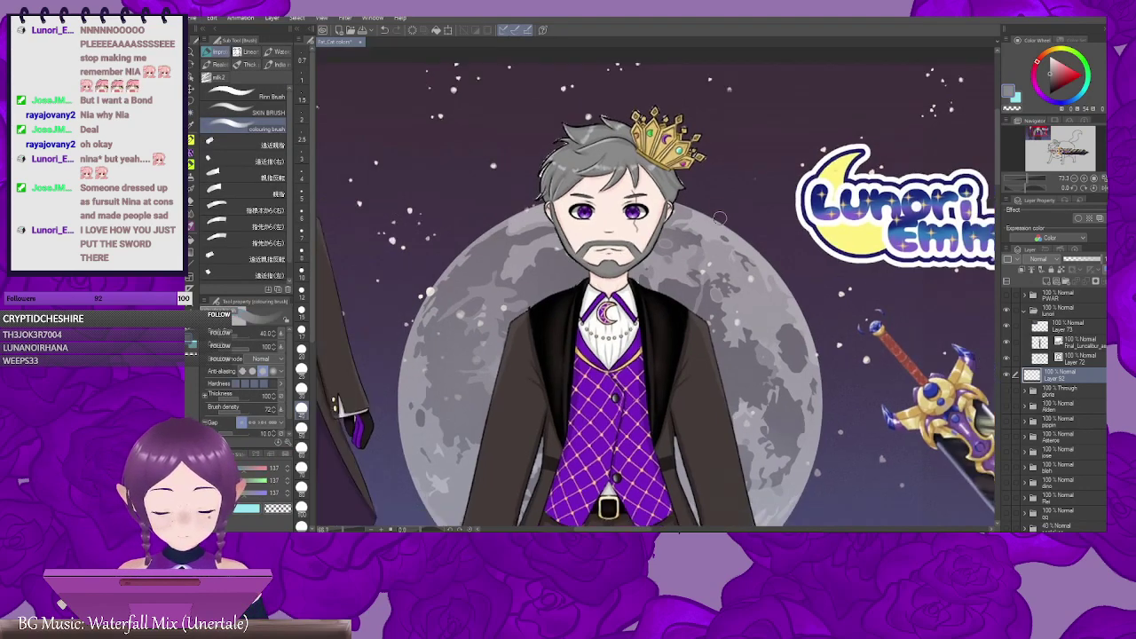
# Step: Hide the sword image layer so the cat's whole line art is exposed
pyautogui.moveTo(978, 392); pyautogui.dragTo(718, 200)
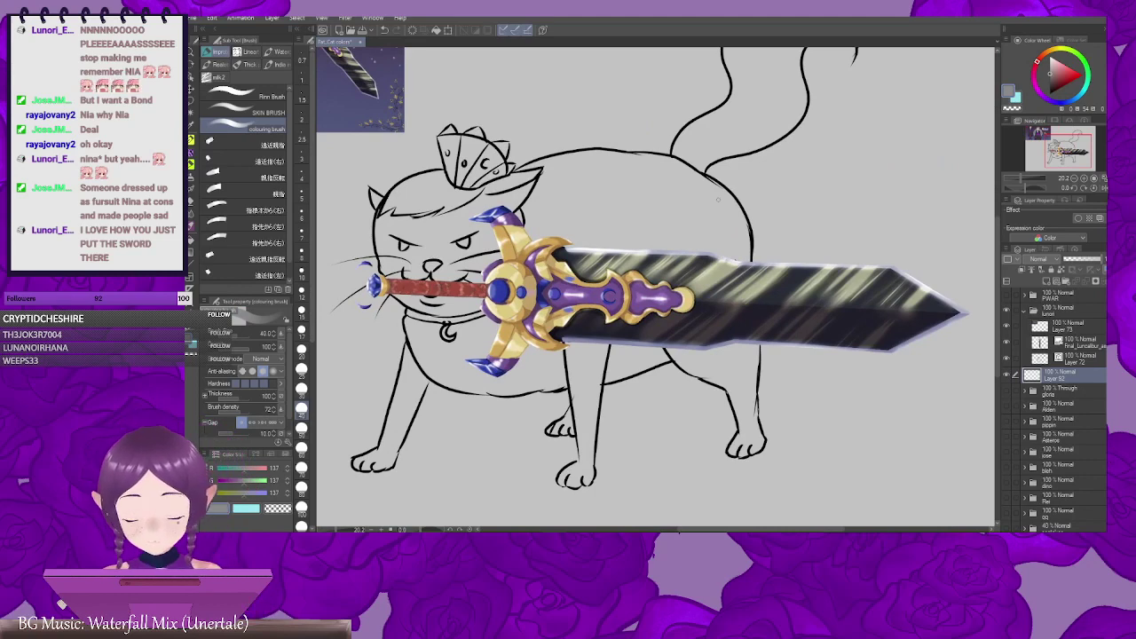
pyautogui.moveTo(611, 364); pyautogui.dragTo(714, 386)
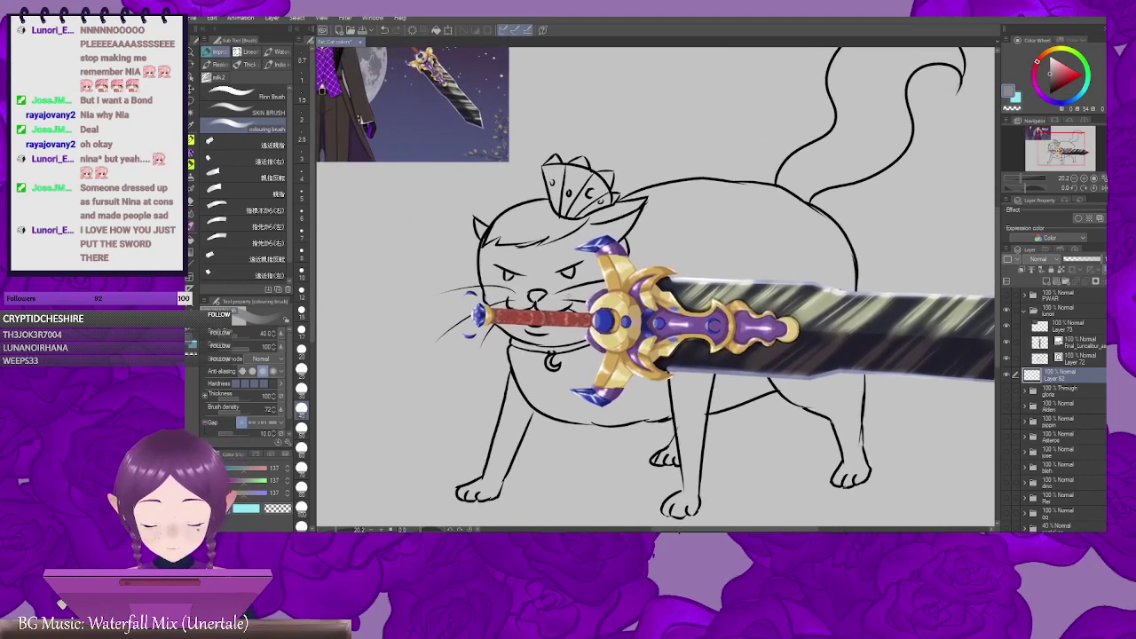
pyautogui.click(1012, 343)
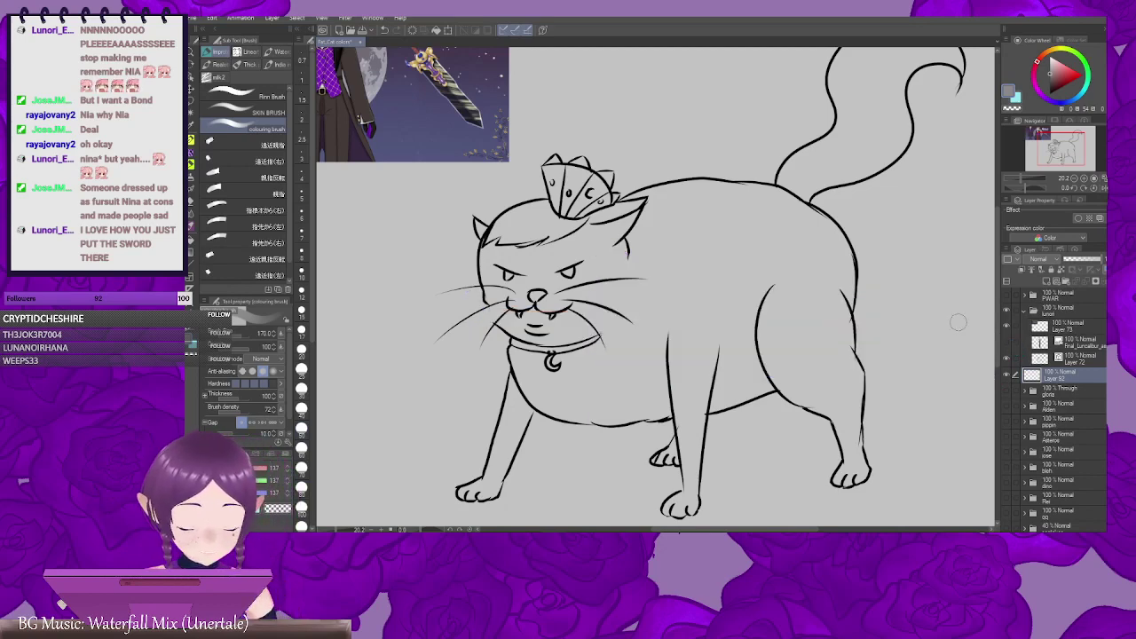
# Step: Paint grey fur across the top of the cat's head, by the ear and along its upper back
pyautogui.moveTo(634, 244)
pyautogui.mouseDown()
pyautogui.moveTo(715, 267)
pyautogui.moveTo(585, 257)
pyautogui.moveTo(613, 232)
pyautogui.moveTo(675, 253)
pyautogui.moveTo(746, 217)
pyautogui.mouseUp()
pyautogui.moveTo(804, 243); pyautogui.dragTo(708, 264)
pyautogui.moveTo(629, 246)
pyautogui.mouseDown()
pyautogui.moveTo(701, 235)
pyautogui.moveTo(679, 243)
pyautogui.mouseUp()
pyautogui.press('[')
pyautogui.press('[')
pyautogui.press('[')
pyautogui.press('[')
pyautogui.press('[')
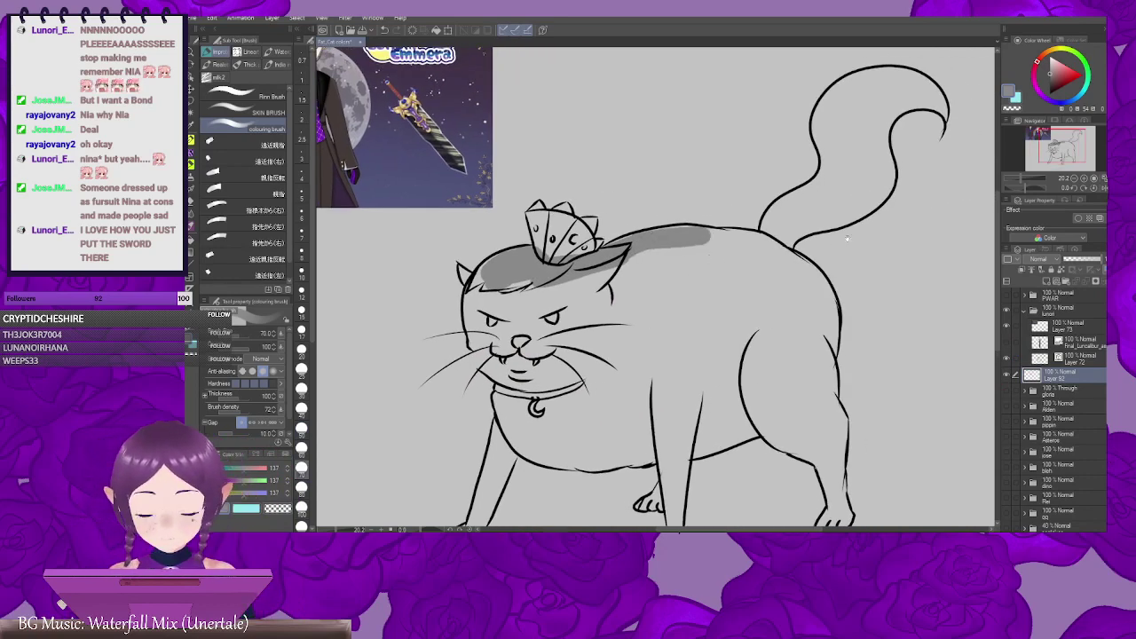
# Step: Paint grey fur markings along the tail and down the rear edge of the cat's body
pyautogui.moveTo(943, 118)
pyautogui.mouseDown()
pyautogui.moveTo(894, 173)
pyautogui.moveTo(868, 131)
pyautogui.moveTo(810, 126)
pyautogui.moveTo(770, 159)
pyautogui.moveTo(769, 202)
pyautogui.moveTo(794, 179)
pyautogui.moveTo(792, 210)
pyautogui.moveTo(737, 245)
pyautogui.moveTo(739, 275)
pyautogui.moveTo(625, 284)
pyautogui.moveTo(650, 261)
pyautogui.moveTo(691, 252)
pyautogui.mouseUp()
pyautogui.moveTo(653, 264)
pyautogui.mouseDown()
pyautogui.moveTo(623, 279)
pyautogui.moveTo(688, 247)
pyautogui.moveTo(681, 259)
pyautogui.moveTo(699, 232)
pyautogui.mouseUp()
pyautogui.moveTo(660, 268)
pyautogui.mouseDown()
pyautogui.moveTo(641, 303)
pyautogui.moveTo(669, 285)
pyautogui.moveTo(657, 297)
pyautogui.moveTo(664, 222)
pyautogui.moveTo(678, 210)
pyautogui.moveTo(689, 217)
pyautogui.moveTo(907, 140)
pyautogui.moveTo(869, 44)
pyautogui.mouseUp()
pyautogui.moveTo(726, 171)
pyautogui.mouseDown()
pyautogui.moveTo(716, 164)
pyautogui.moveTo(750, 213)
pyautogui.moveTo(751, 251)
pyautogui.mouseUp()
pyautogui.moveTo(658, 287); pyautogui.dragTo(808, 260)
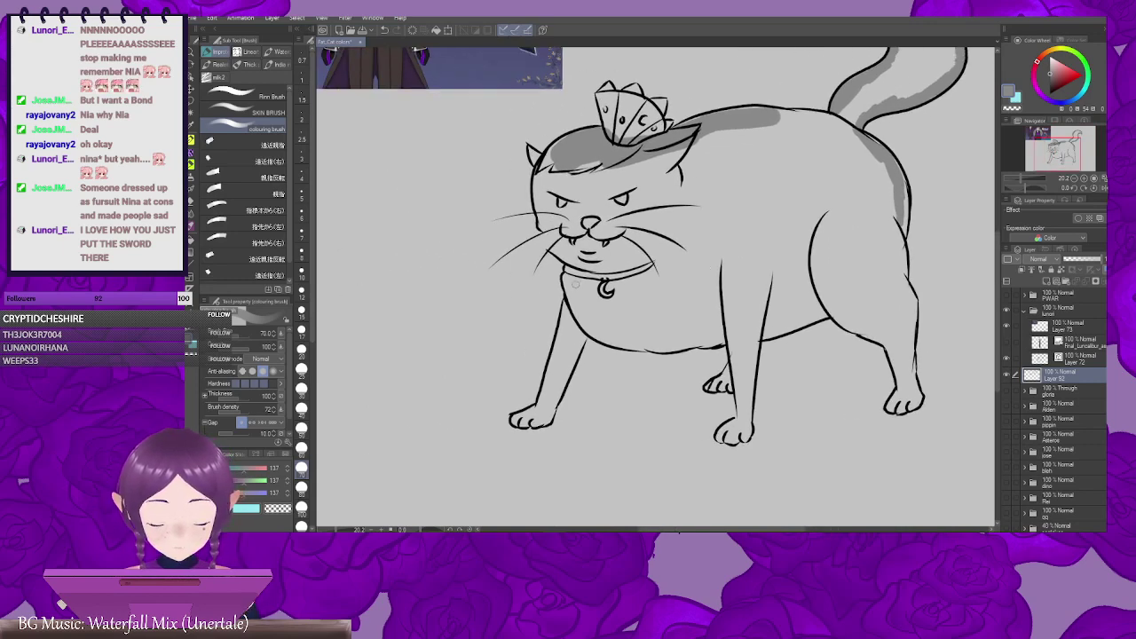
# Step: Paint the cat's far front leg and paw grey and begin the grey edge along its chest
pyautogui.moveTo(575, 282)
pyautogui.mouseDown()
pyautogui.moveTo(561, 344)
pyautogui.moveTo(580, 300)
pyautogui.moveTo(568, 332)
pyautogui.mouseUp()
pyautogui.moveTo(575, 314)
pyautogui.mouseDown()
pyautogui.moveTo(596, 267)
pyautogui.moveTo(557, 343)
pyautogui.mouseUp()
pyautogui.moveTo(571, 332)
pyautogui.mouseDown()
pyautogui.moveTo(549, 344)
pyautogui.moveTo(594, 294)
pyautogui.mouseUp()
pyautogui.moveTo(594, 297); pyautogui.dragTo(564, 338)
pyautogui.moveTo(580, 281); pyautogui.dragTo(567, 331)
pyautogui.moveTo(566, 346)
pyautogui.mouseDown()
pyautogui.moveTo(581, 297)
pyautogui.moveTo(558, 351)
pyautogui.mouseUp()
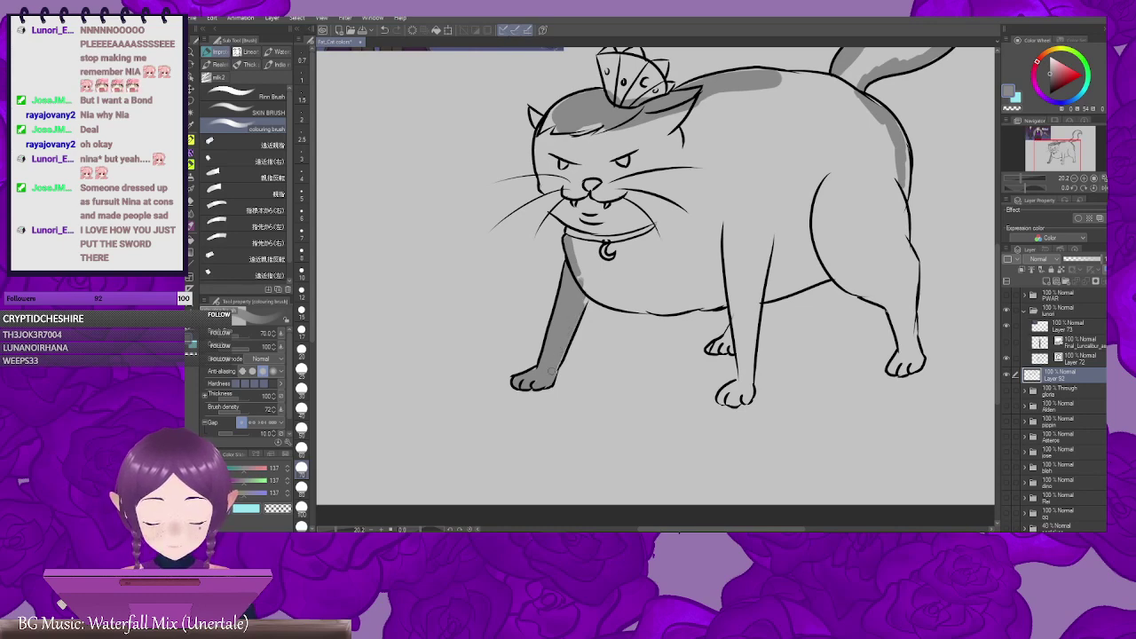
pyautogui.moveTo(590, 289); pyautogui.dragTo(587, 294)
# Step: Paint grey along the side of the cat's face, its ear and chin, and along the chest and belly edge
pyautogui.moveTo(600, 199); pyautogui.dragTo(561, 277)
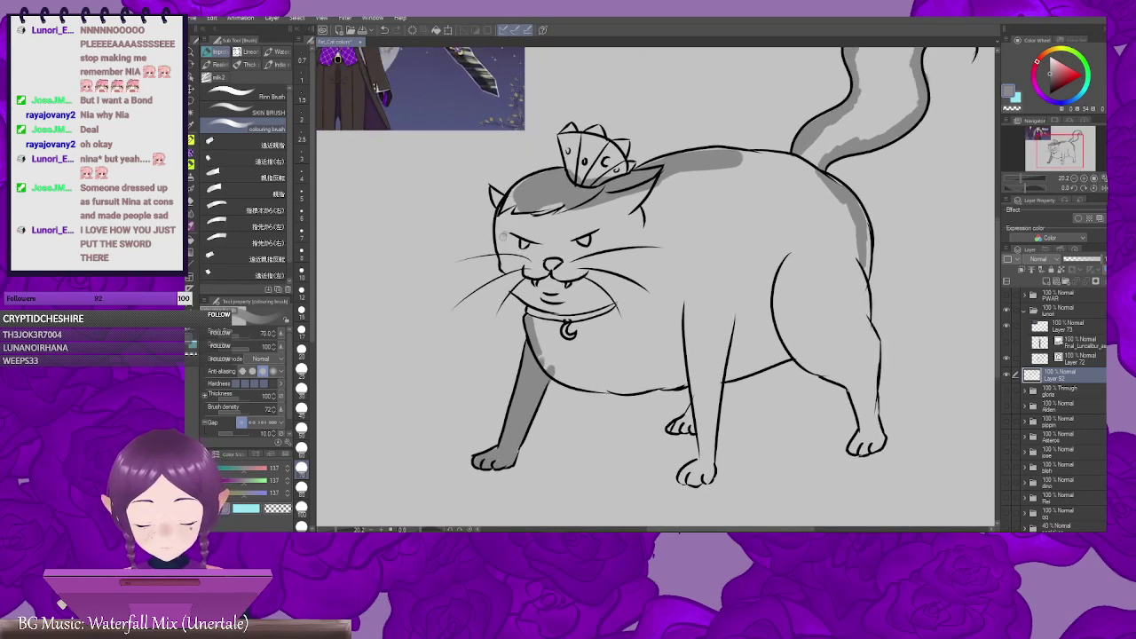
pyautogui.moveTo(503, 236)
pyautogui.mouseDown()
pyautogui.moveTo(517, 291)
pyautogui.moveTo(500, 241)
pyautogui.moveTo(502, 186)
pyautogui.moveTo(499, 251)
pyautogui.moveTo(511, 277)
pyautogui.moveTo(533, 287)
pyautogui.moveTo(530, 265)
pyautogui.moveTo(439, 293)
pyautogui.moveTo(435, 283)
pyautogui.moveTo(503, 336)
pyautogui.moveTo(561, 334)
pyautogui.moveTo(509, 309)
pyautogui.moveTo(521, 307)
pyautogui.mouseUp()
pyautogui.moveTo(528, 308)
pyautogui.mouseDown()
pyautogui.moveTo(510, 292)
pyautogui.moveTo(486, 333)
pyautogui.moveTo(506, 318)
pyautogui.moveTo(487, 326)
pyautogui.moveTo(488, 299)
pyautogui.mouseUp()
pyautogui.moveTo(486, 208); pyautogui.dragTo(488, 291)
pyautogui.moveTo(478, 206)
pyautogui.mouseDown()
pyautogui.moveTo(486, 270)
pyautogui.moveTo(482, 207)
pyautogui.mouseUp()
pyautogui.moveTo(485, 312)
pyautogui.mouseDown()
pyautogui.moveTo(558, 273)
pyautogui.moveTo(603, 302)
pyautogui.moveTo(603, 326)
pyautogui.moveTo(586, 331)
pyautogui.moveTo(606, 337)
pyautogui.mouseUp()
pyautogui.hotkey('ctrl', 'z')
pyautogui.moveTo(608, 321)
pyautogui.mouseDown()
pyautogui.moveTo(593, 336)
pyautogui.moveTo(580, 294)
pyautogui.mouseUp()
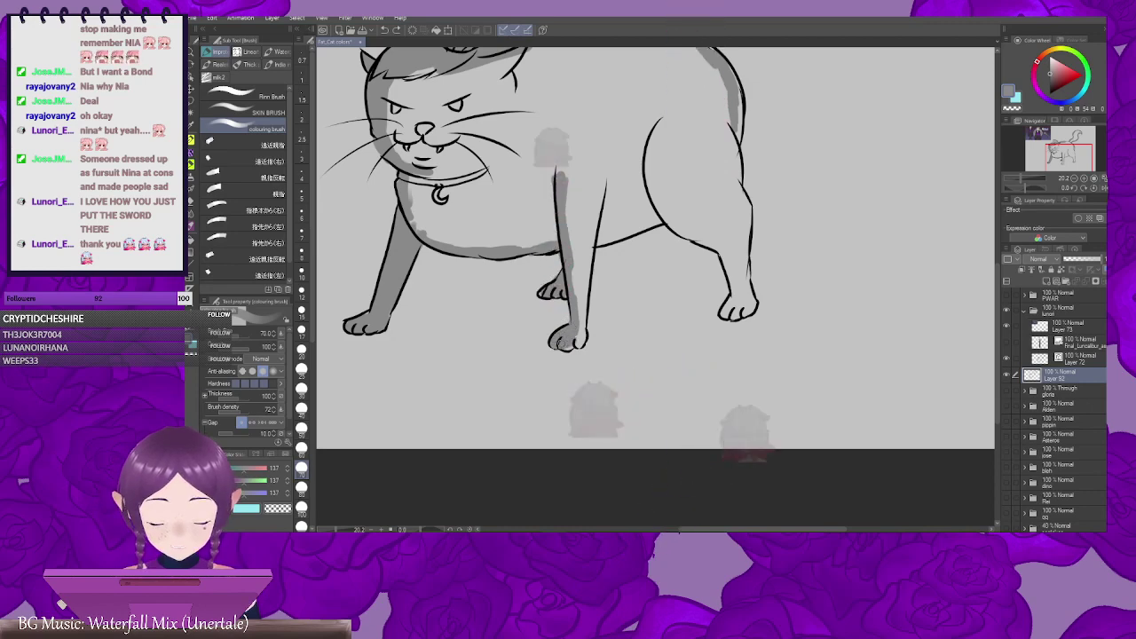
# Step: Paint grey along the near front leg, the remaining belly edge, the hind legs and the rear of the body
pyautogui.moveTo(583, 329)
pyautogui.mouseDown()
pyautogui.moveTo(523, 308)
pyautogui.moveTo(547, 203)
pyautogui.moveTo(538, 229)
pyautogui.mouseUp()
pyautogui.moveTo(560, 239)
pyautogui.mouseDown()
pyautogui.moveTo(538, 248)
pyautogui.moveTo(555, 254)
pyautogui.moveTo(593, 231)
pyautogui.moveTo(583, 237)
pyautogui.mouseUp()
pyautogui.moveTo(522, 260)
pyautogui.mouseDown()
pyautogui.moveTo(508, 251)
pyautogui.moveTo(571, 282)
pyautogui.moveTo(585, 342)
pyautogui.mouseUp()
pyautogui.moveTo(594, 346)
pyautogui.mouseDown()
pyautogui.moveTo(600, 281)
pyautogui.moveTo(583, 274)
pyautogui.moveTo(577, 283)
pyautogui.moveTo(602, 277)
pyautogui.moveTo(593, 318)
pyautogui.moveTo(586, 274)
pyautogui.mouseUp()
pyautogui.moveTo(587, 319)
pyautogui.mouseDown()
pyautogui.moveTo(585, 237)
pyautogui.moveTo(576, 303)
pyautogui.mouseUp()
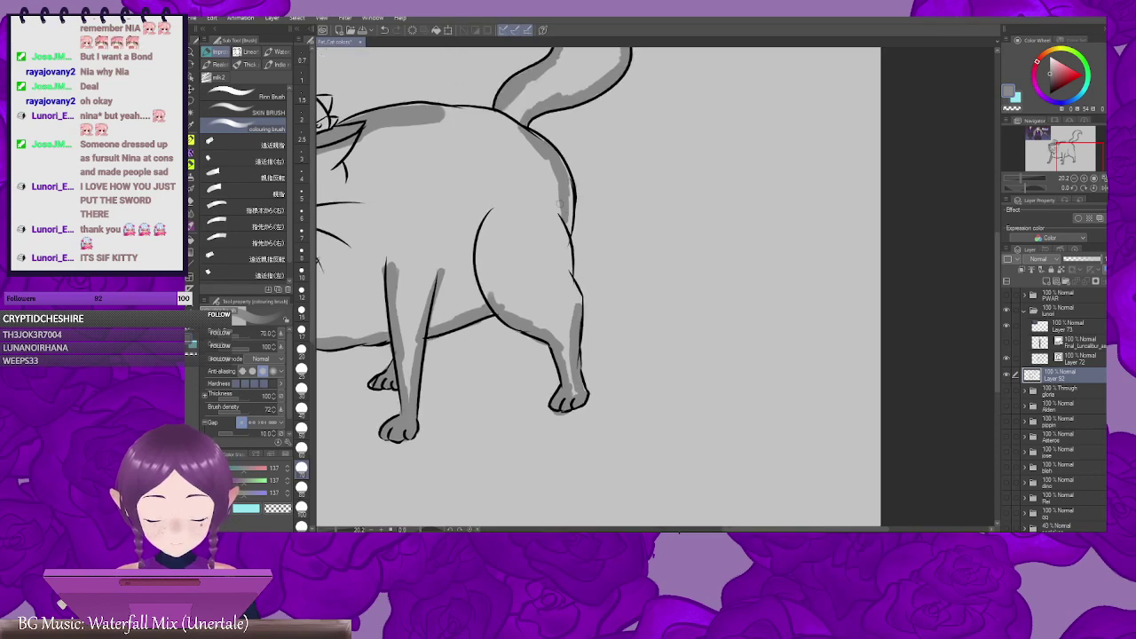
pyautogui.moveTo(560, 183)
pyautogui.mouseDown()
pyautogui.moveTo(563, 228)
pyautogui.moveTo(568, 178)
pyautogui.moveTo(570, 190)
pyautogui.moveTo(558, 268)
pyautogui.moveTo(590, 257)
pyautogui.mouseUp()
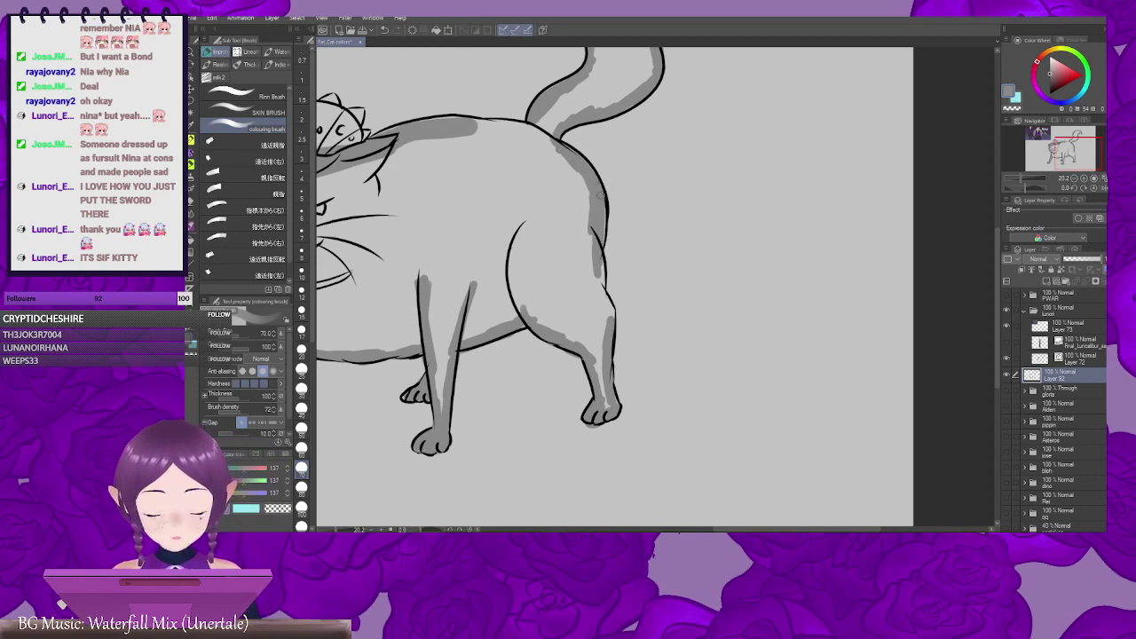
# Step: Fill the rest of the cat's body with grey using the Refer other layers fill, and touch up unfilled spots
pyautogui.scroll(-3, 600, 193)
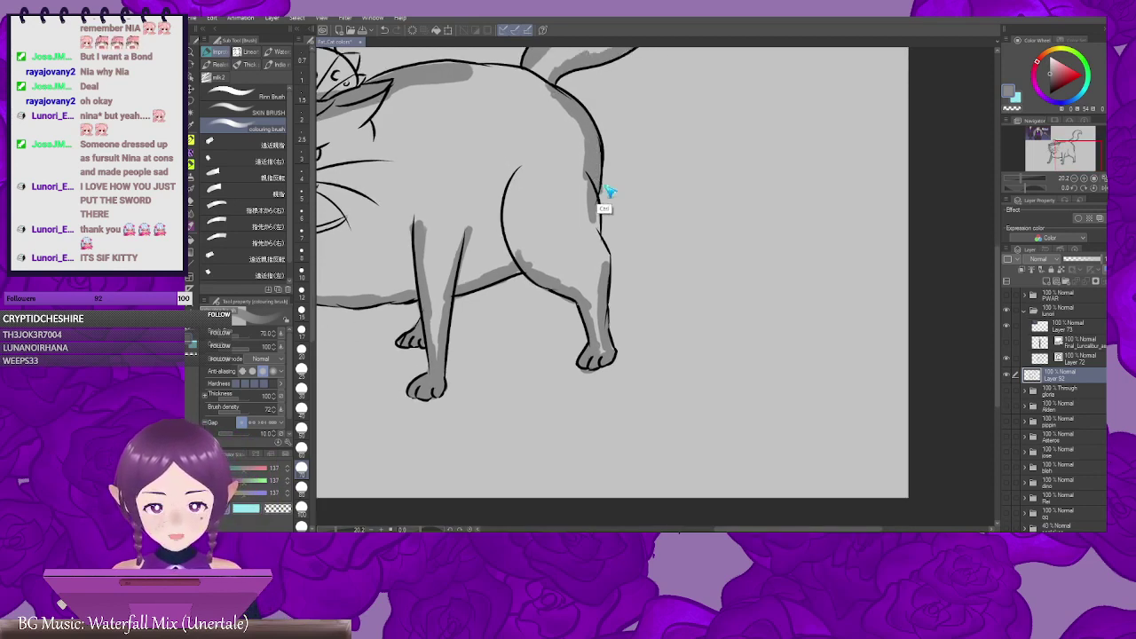
pyautogui.moveTo(589, 188)
pyautogui.mouseDown()
pyautogui.moveTo(589, 204)
pyautogui.moveTo(604, 194)
pyautogui.moveTo(610, 231)
pyautogui.moveTo(857, 290)
pyautogui.moveTo(815, 324)
pyautogui.mouseUp()
pyautogui.moveTo(676, 164)
pyautogui.mouseDown()
pyautogui.moveTo(746, 165)
pyautogui.moveTo(654, 160)
pyautogui.moveTo(610, 176)
pyautogui.mouseUp()
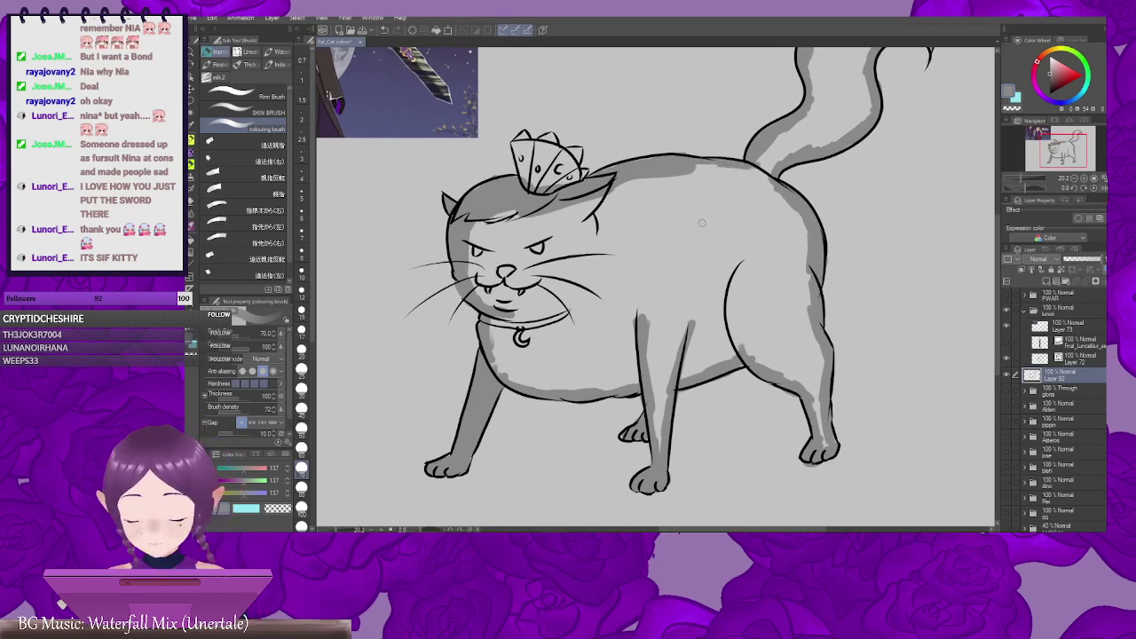
pyautogui.press('g')
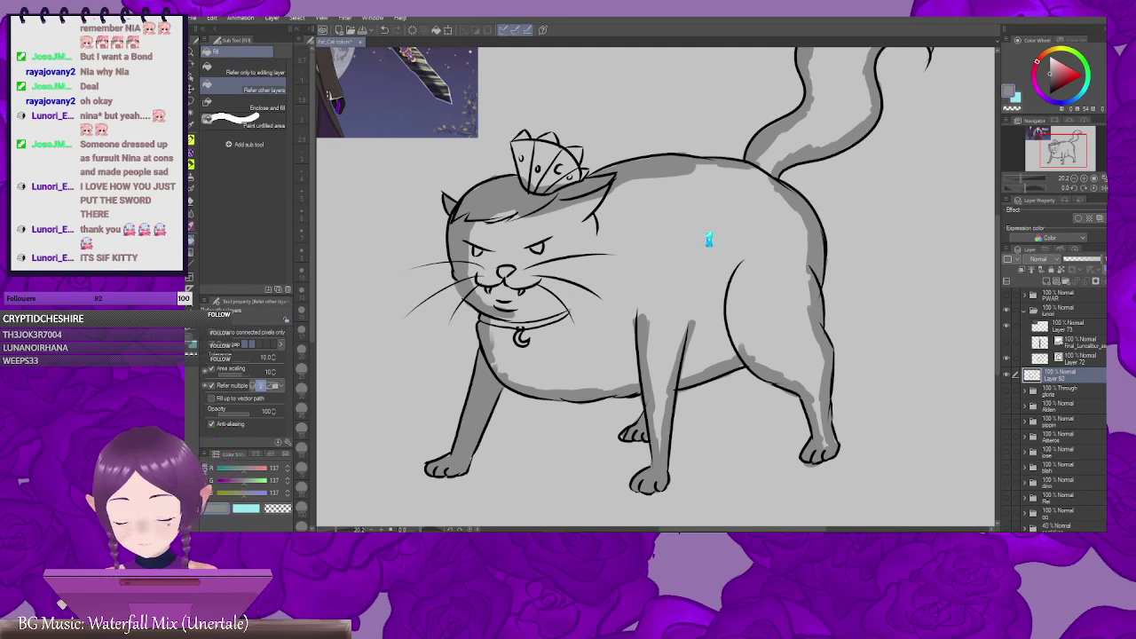
pyautogui.click(701, 250)
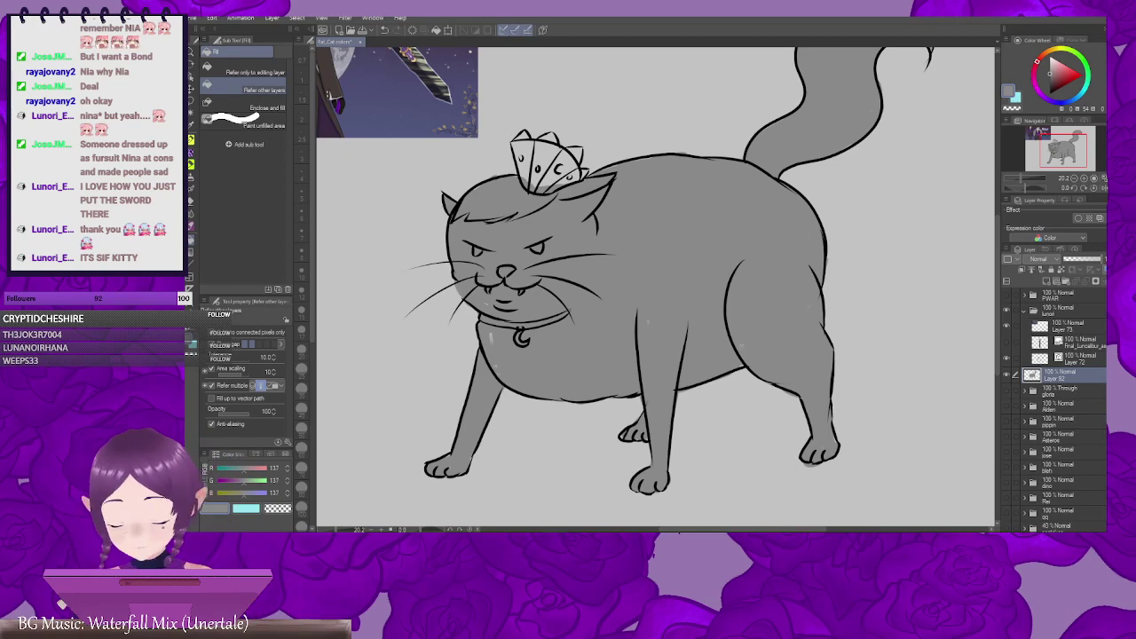
pyautogui.press('b')
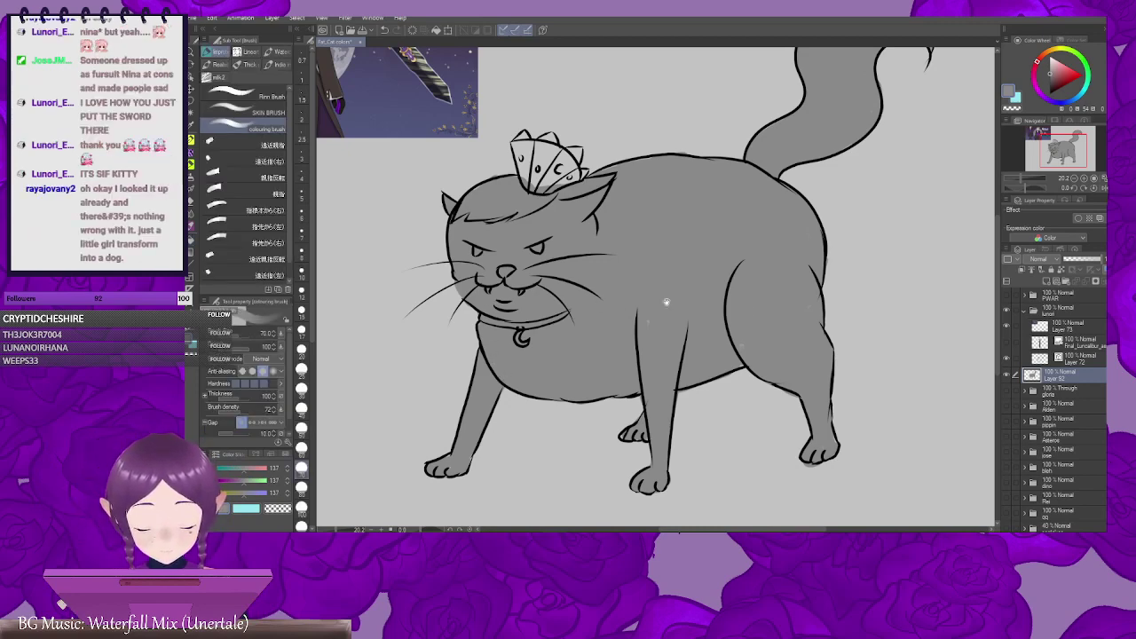
pyautogui.moveTo(777, 247); pyautogui.dragTo(773, 281)
pyautogui.scroll(3, 597, 232)
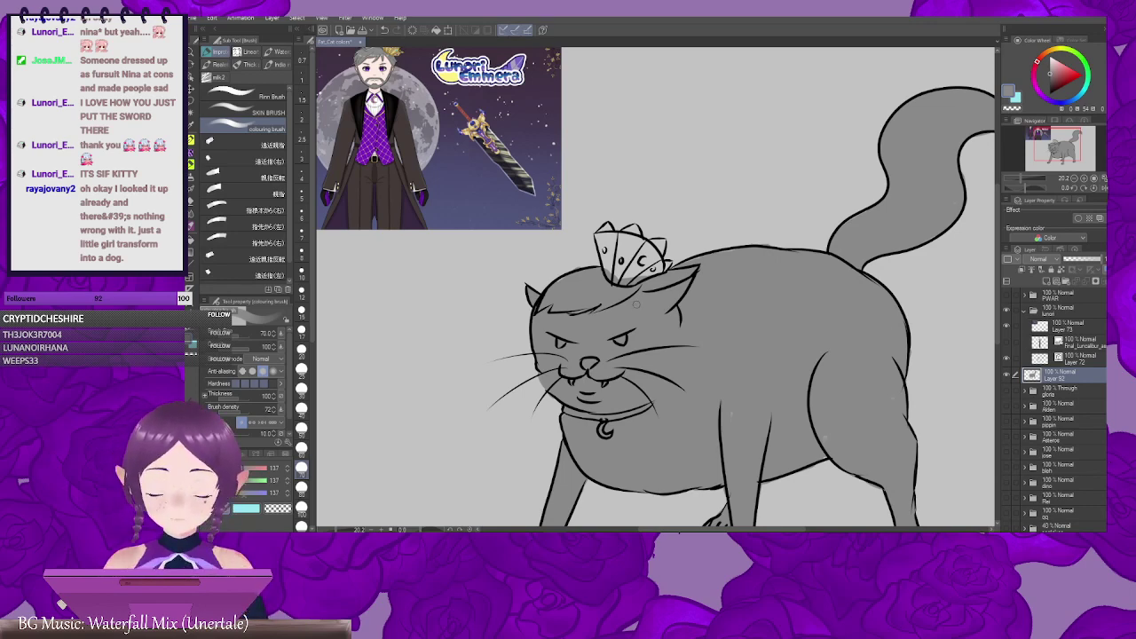
# Step: Paint the first panel and spike of the cat's crown with the grey base color
pyautogui.moveTo(651, 302); pyautogui.dragTo(581, 320)
pyautogui.hotkey('ctrl', '+')
pyautogui.hotkey('ctrl', '+')
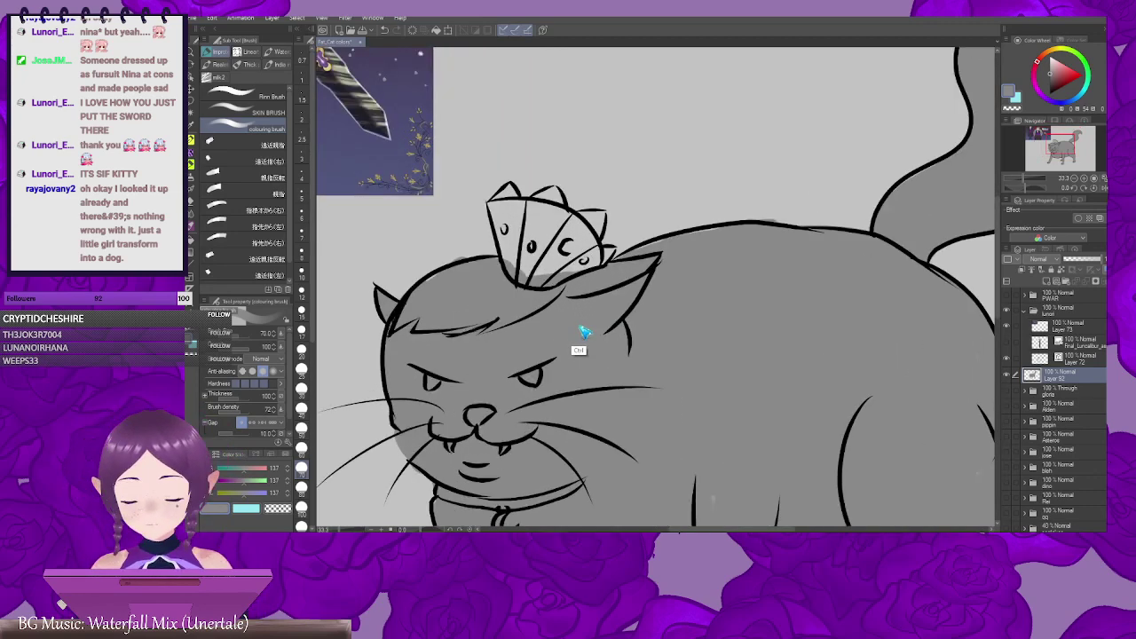
pyautogui.scroll(1, 584, 331)
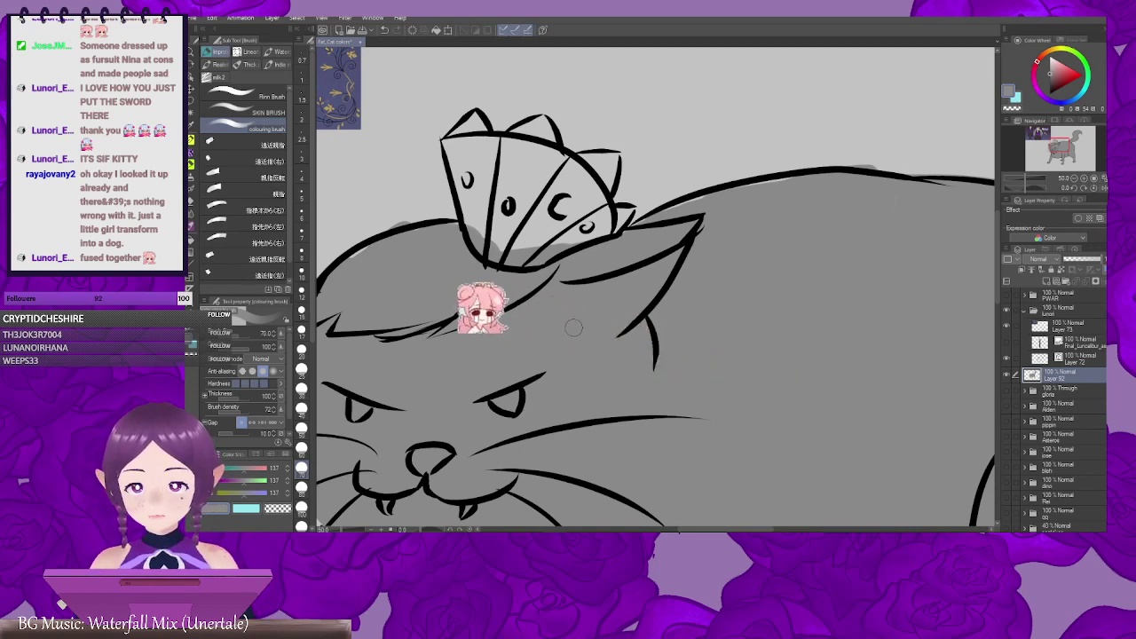
pyautogui.moveTo(475, 124)
pyautogui.mouseDown()
pyautogui.moveTo(456, 139)
pyautogui.moveTo(471, 222)
pyautogui.moveTo(479, 240)
pyautogui.moveTo(479, 160)
pyautogui.moveTo(487, 224)
pyautogui.moveTo(535, 262)
pyautogui.mouseUp()
pyautogui.moveTo(501, 181); pyautogui.dragTo(509, 179)
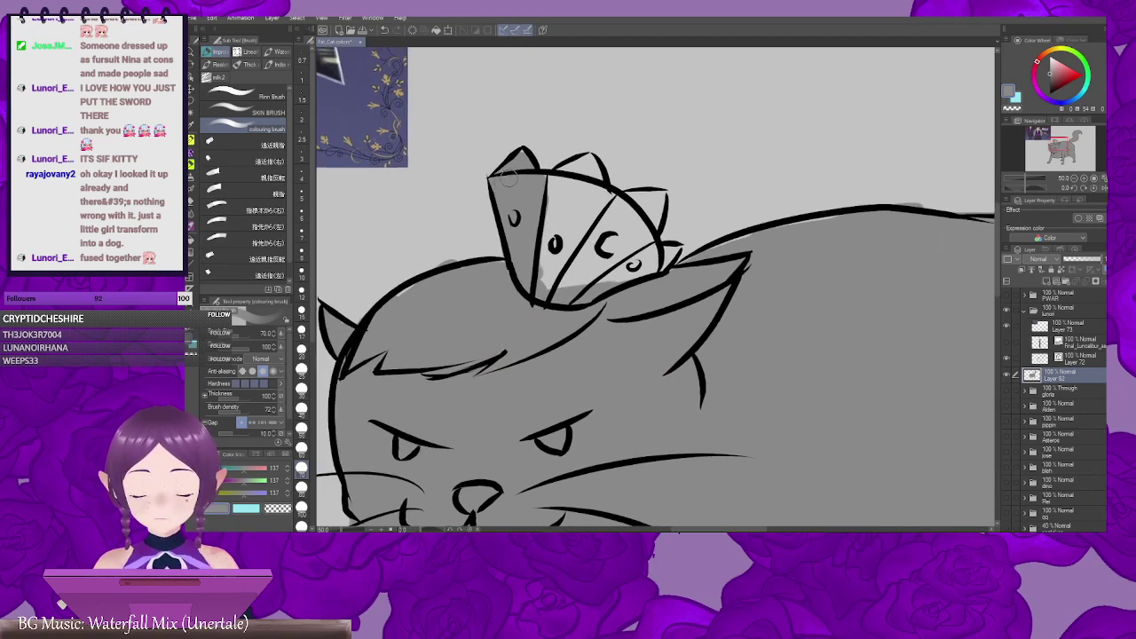
# Step: Cover the remaining crown panels and spikes with grey, reducing the brush size to 40 for the tight edges
pyautogui.moveTo(589, 228); pyautogui.dragTo(550, 224)
pyautogui.moveTo(543, 165)
pyautogui.mouseDown()
pyautogui.moveTo(511, 184)
pyautogui.moveTo(526, 170)
pyautogui.moveTo(534, 186)
pyautogui.moveTo(507, 143)
pyautogui.moveTo(511, 169)
pyautogui.moveTo(479, 169)
pyautogui.moveTo(477, 155)
pyautogui.moveTo(489, 160)
pyautogui.moveTo(471, 204)
pyautogui.moveTo(499, 168)
pyautogui.moveTo(488, 191)
pyautogui.moveTo(514, 182)
pyautogui.moveTo(470, 251)
pyautogui.moveTo(537, 190)
pyautogui.moveTo(518, 226)
pyautogui.moveTo(534, 179)
pyautogui.mouseUp()
pyautogui.moveTo(536, 175)
pyautogui.mouseDown()
pyautogui.moveTo(549, 162)
pyautogui.moveTo(523, 160)
pyautogui.moveTo(554, 164)
pyautogui.moveTo(491, 225)
pyautogui.mouseUp()
pyautogui.moveTo(537, 198); pyautogui.dragTo(518, 190)
pyautogui.moveTo(519, 197)
pyautogui.mouseDown()
pyautogui.moveTo(527, 193)
pyautogui.moveTo(513, 215)
pyautogui.moveTo(528, 193)
pyautogui.moveTo(512, 201)
pyautogui.moveTo(555, 204)
pyautogui.moveTo(479, 240)
pyautogui.mouseUp()
pyautogui.hotkey('ctrl', 'z')
pyautogui.press('[')
pyautogui.press('[')
pyautogui.press('[')
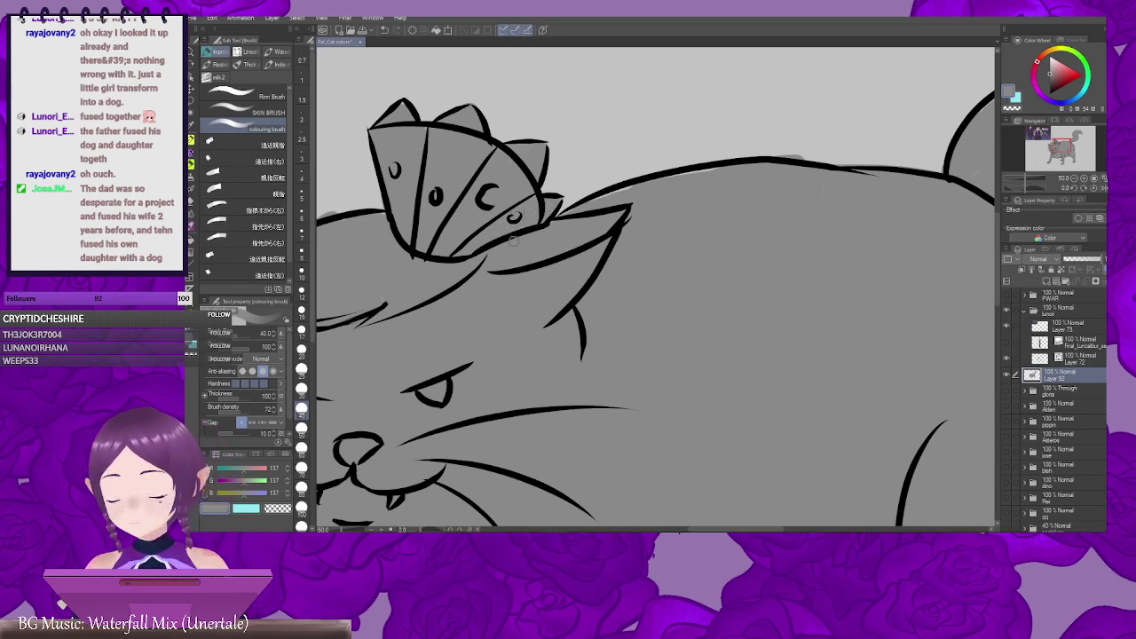
# Step: Add a new layer clipped to the grey base and pick the purple of the reference character's vest
pyautogui.scroll(-3, 515, 235)
pyautogui.scroll(-2, 514, 255)
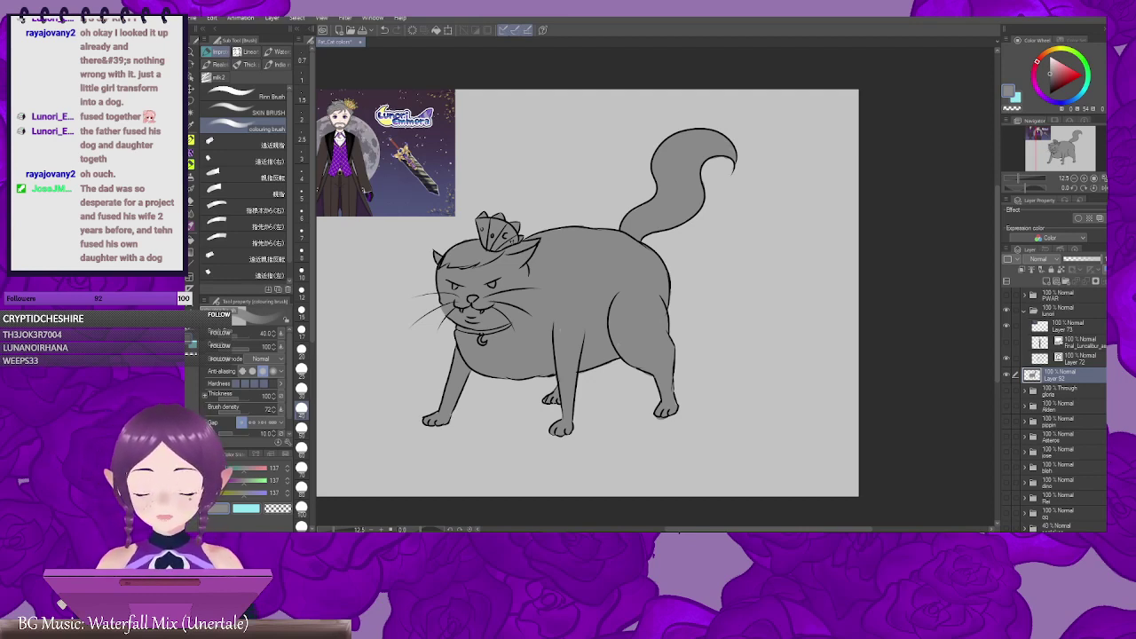
pyautogui.moveTo(586, 316); pyautogui.dragTo(716, 389)
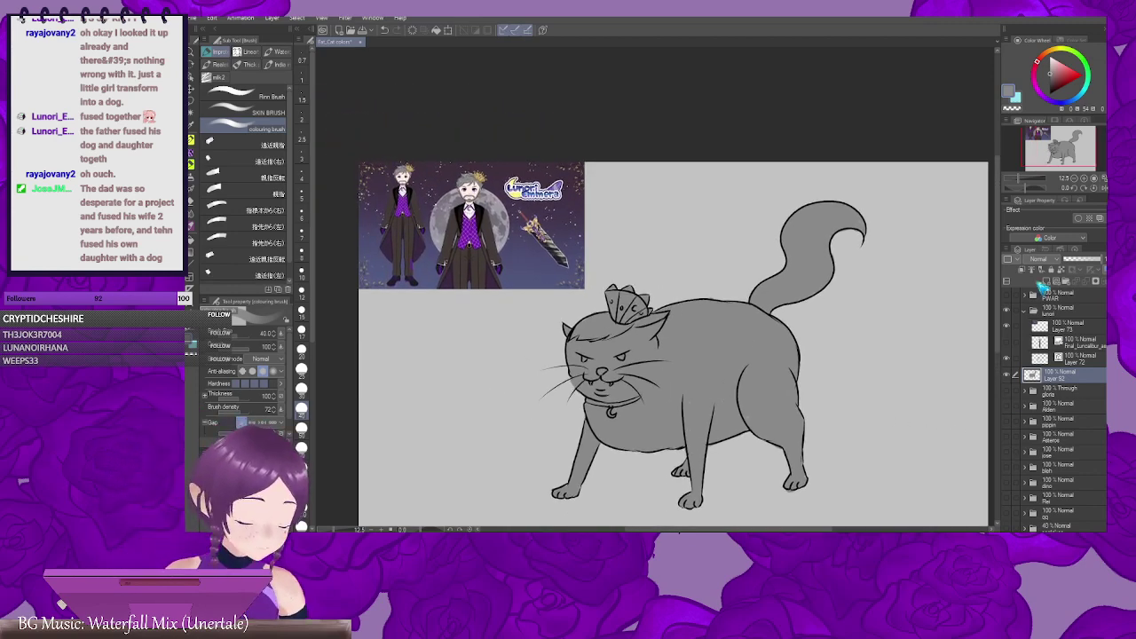
pyautogui.click(1026, 272)
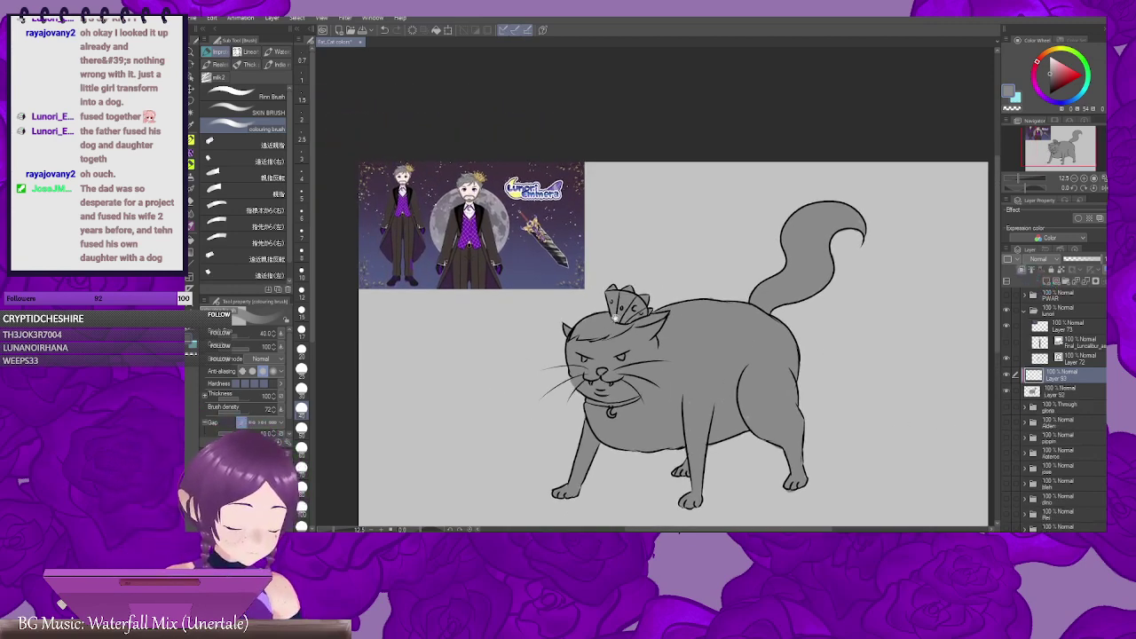
pyautogui.moveTo(517, 221); pyautogui.dragTo(694, 301)
pyautogui.scroll(1, 687, 310)
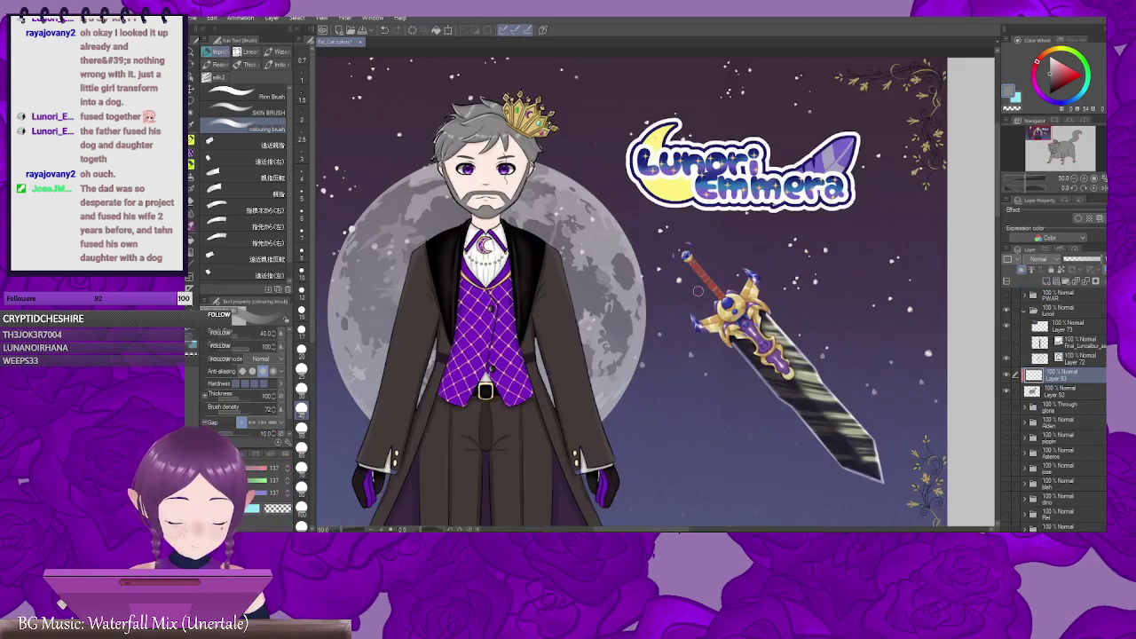
pyautogui.scroll(1, 655, 437)
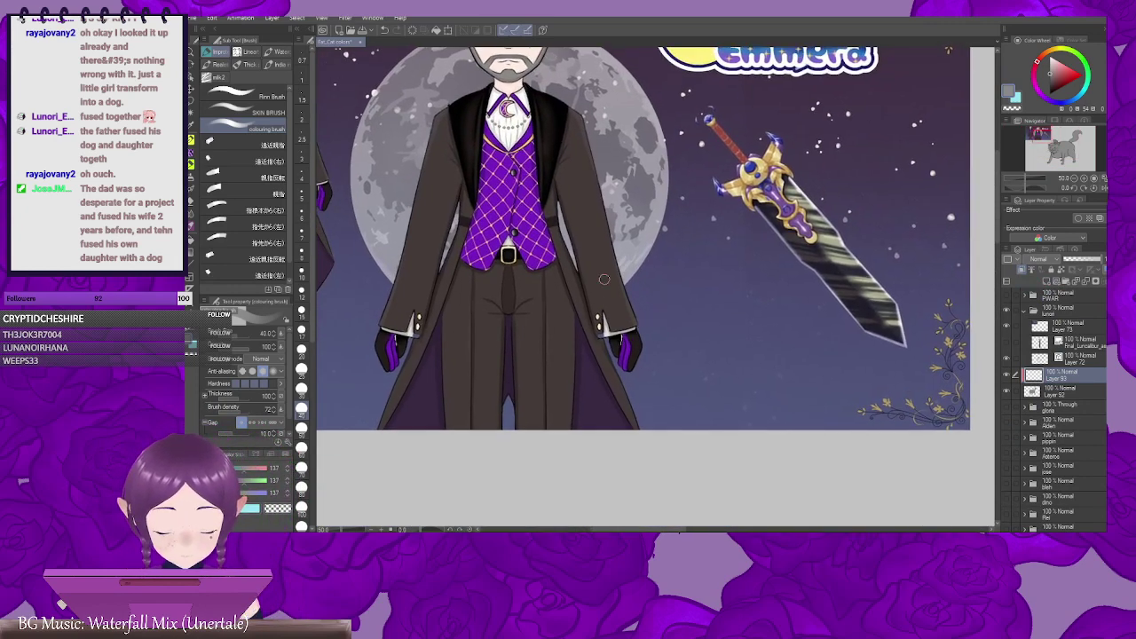
pyautogui.keyDown('alt'); pyautogui.click(537, 263); pyautogui.keyUp('alt')
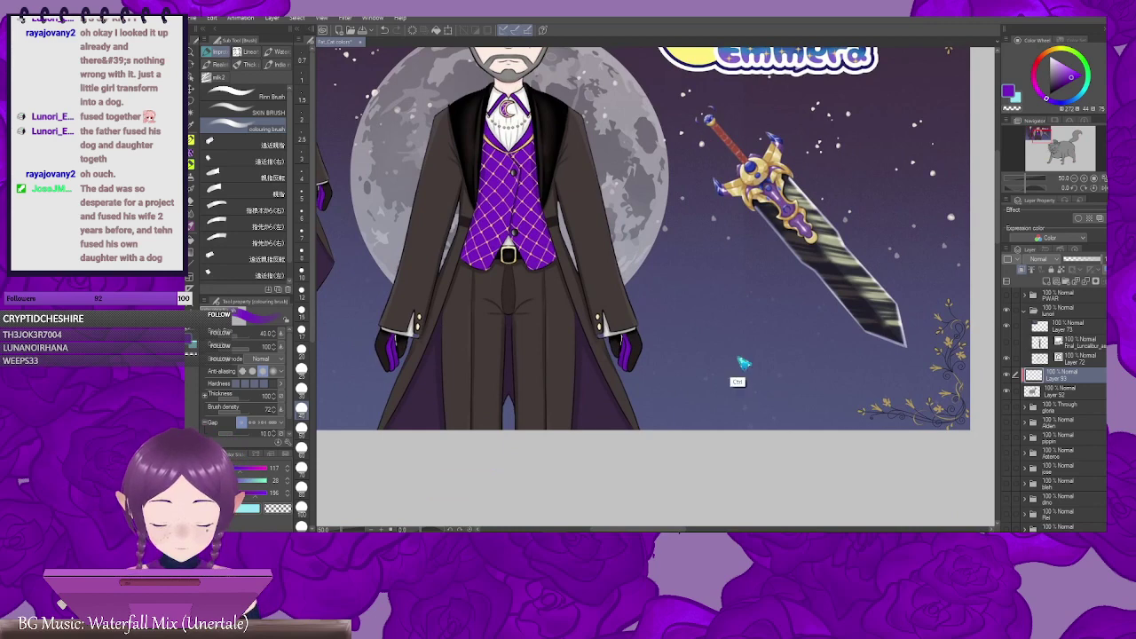
# Step: Paint the cat's collar band purple
pyautogui.scroll(-2, 740, 373)
pyautogui.scroll(1, 738, 378)
pyautogui.moveTo(742, 266); pyautogui.dragTo(683, 174)
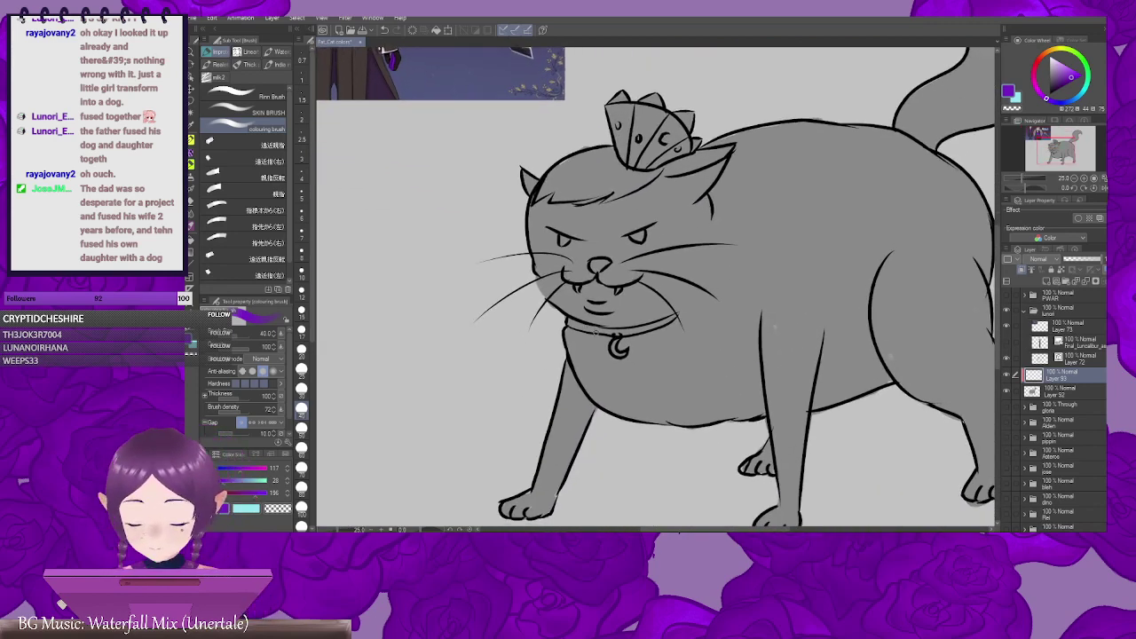
pyautogui.moveTo(569, 324)
pyautogui.mouseDown()
pyautogui.moveTo(627, 332)
pyautogui.moveTo(675, 317)
pyautogui.mouseUp()
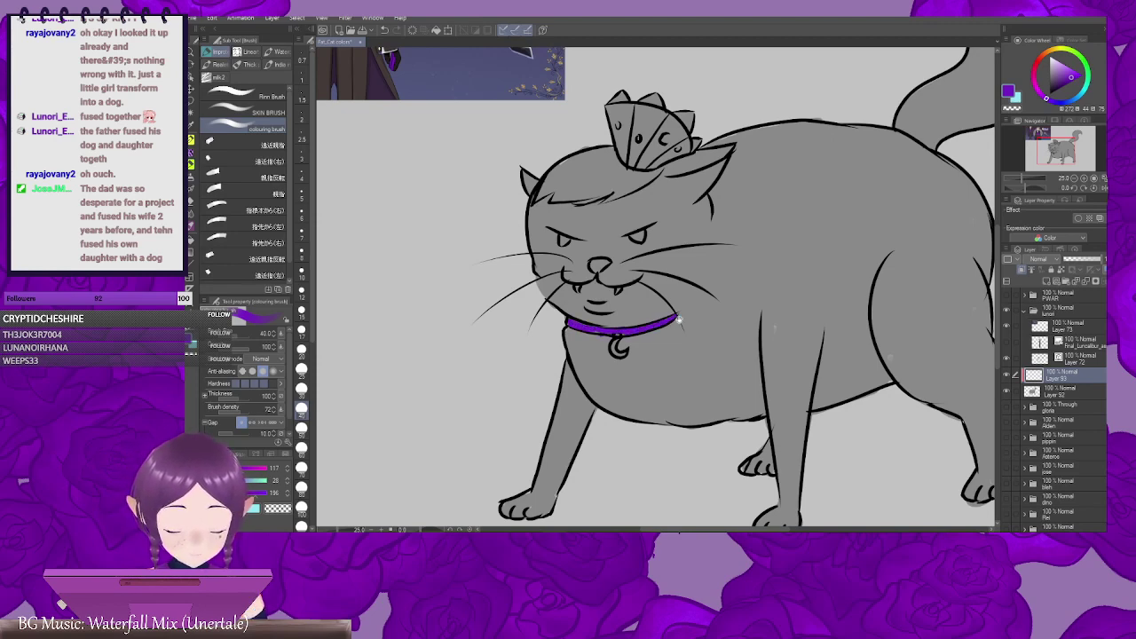
pyautogui.moveTo(652, 274); pyautogui.dragTo(697, 363)
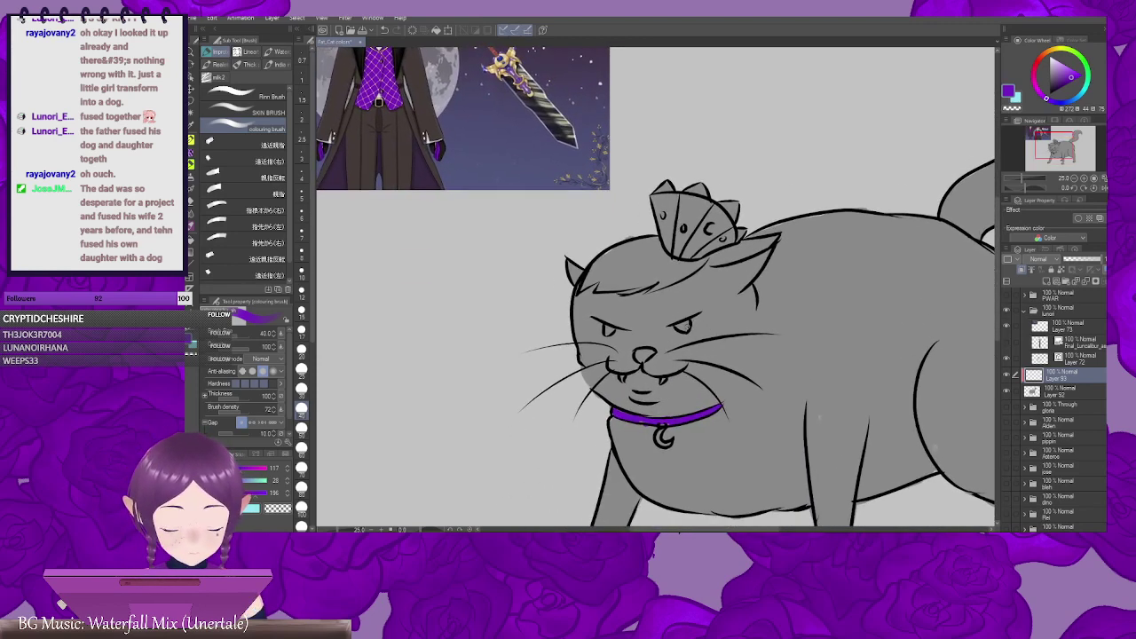
# Step: Check the reference character's details and paint the cat's eyes and crescent moon charm purple
pyautogui.moveTo(676, 323)
pyautogui.mouseDown()
pyautogui.moveTo(740, 315)
pyautogui.moveTo(695, 325)
pyautogui.moveTo(725, 311)
pyautogui.moveTo(716, 286)
pyautogui.moveTo(752, 411)
pyautogui.moveTo(844, 505)
pyautogui.mouseUp()
pyautogui.moveTo(568, 295); pyautogui.dragTo(575, 300)
pyautogui.scroll(5, 574, 300)
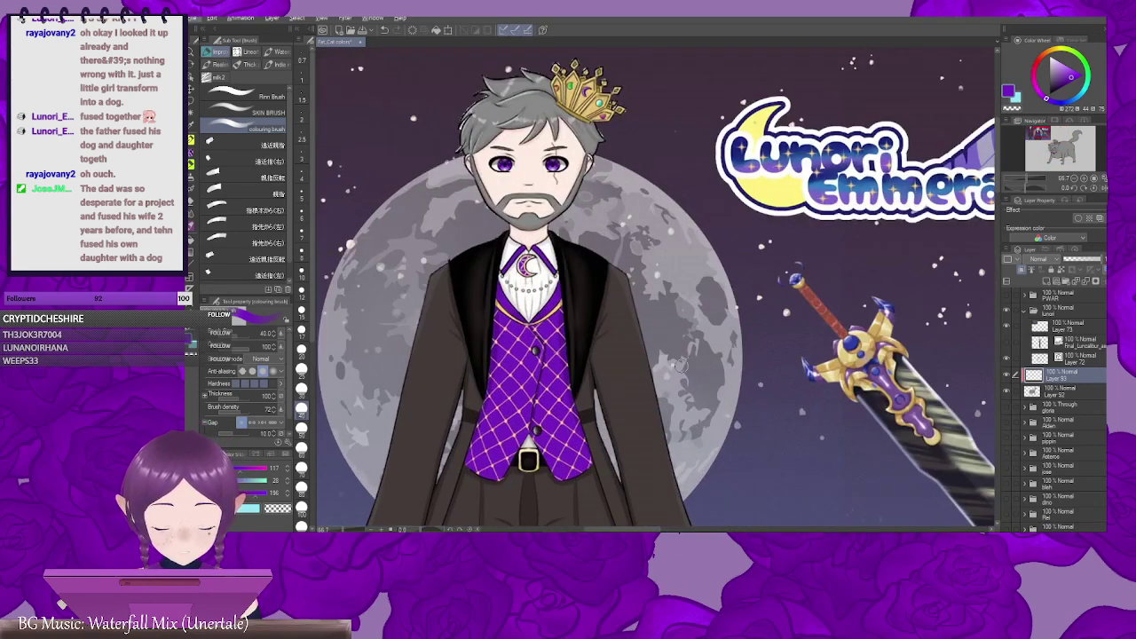
pyautogui.moveTo(821, 451); pyautogui.dragTo(701, 205)
pyautogui.scroll(-2, 815, 387)
pyautogui.moveTo(926, 458); pyautogui.dragTo(672, 200)
pyautogui.moveTo(751, 500); pyautogui.dragTo(623, 347)
pyautogui.moveTo(709, 286); pyautogui.dragTo(644, 389)
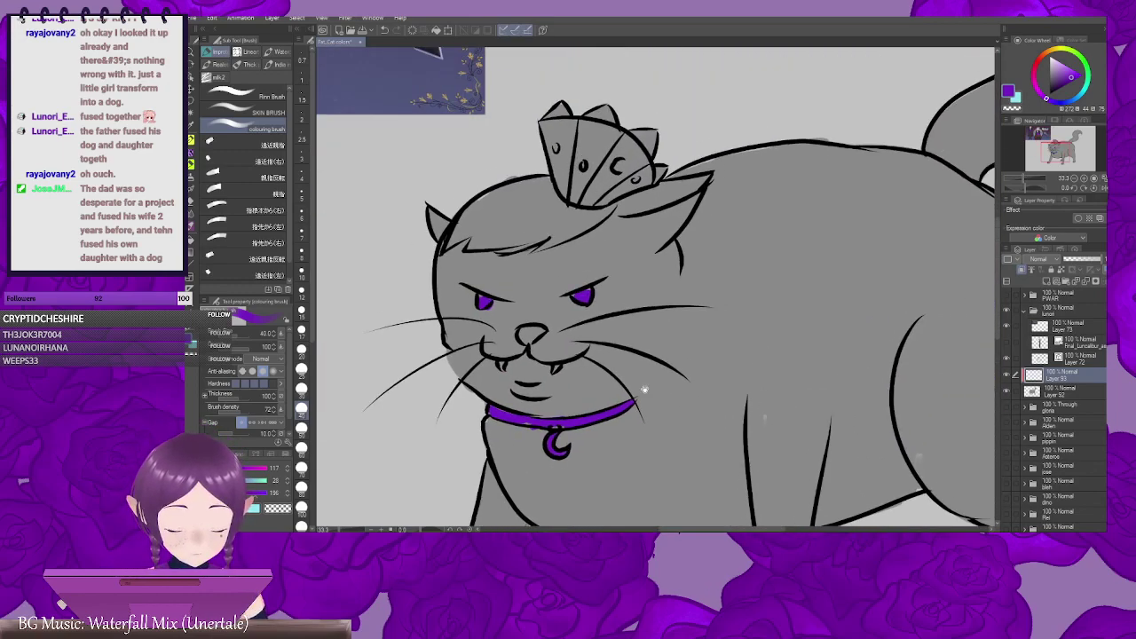
# Step: Show the sword image layer again and pick the gold color from the sword's guard
pyautogui.moveTo(607, 272); pyautogui.dragTo(728, 390)
pyautogui.moveTo(728, 291)
pyautogui.mouseDown()
pyautogui.moveTo(813, 424)
pyautogui.moveTo(723, 295)
pyautogui.mouseUp()
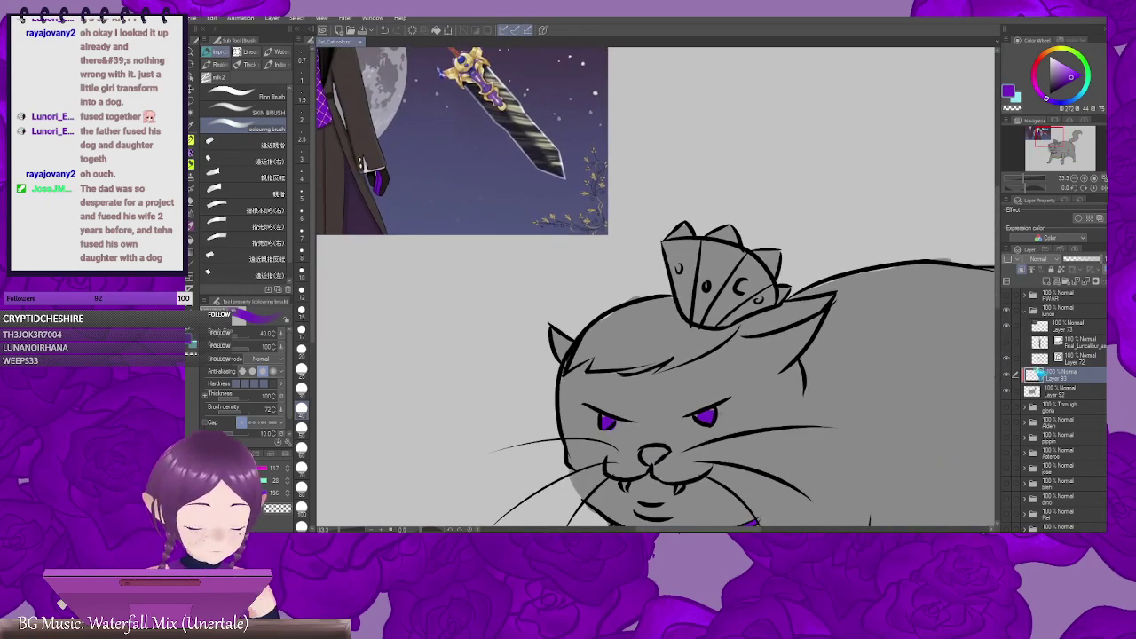
pyautogui.click(1006, 343)
pyautogui.moveTo(884, 403); pyautogui.dragTo(800, 250)
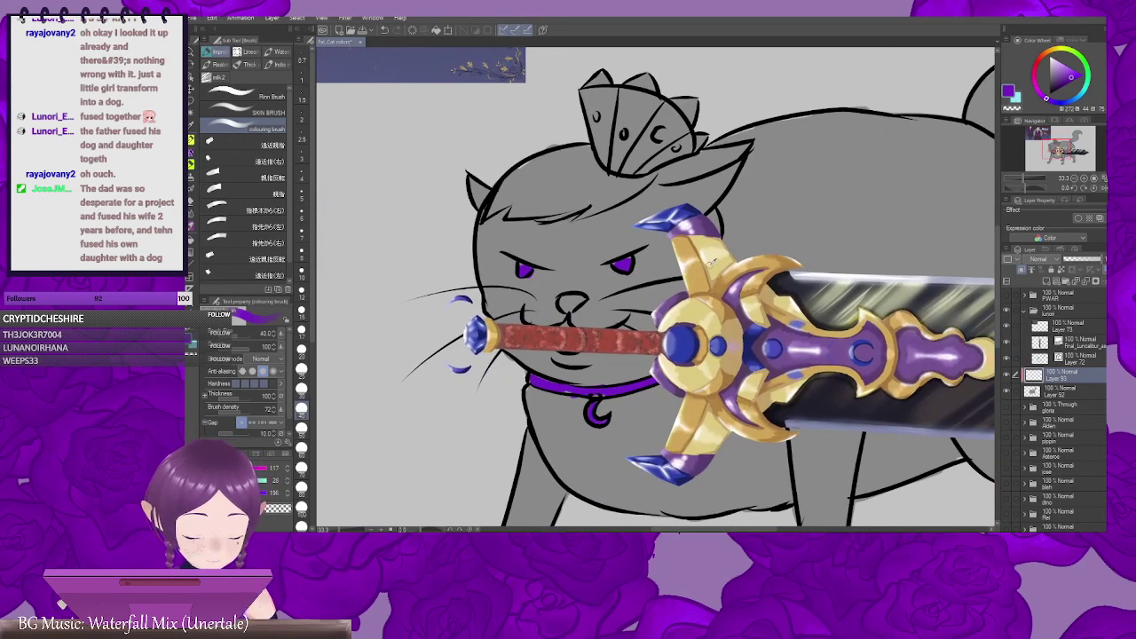
pyautogui.keyDown('alt'); pyautogui.click(716, 293); pyautogui.keyUp('alt')
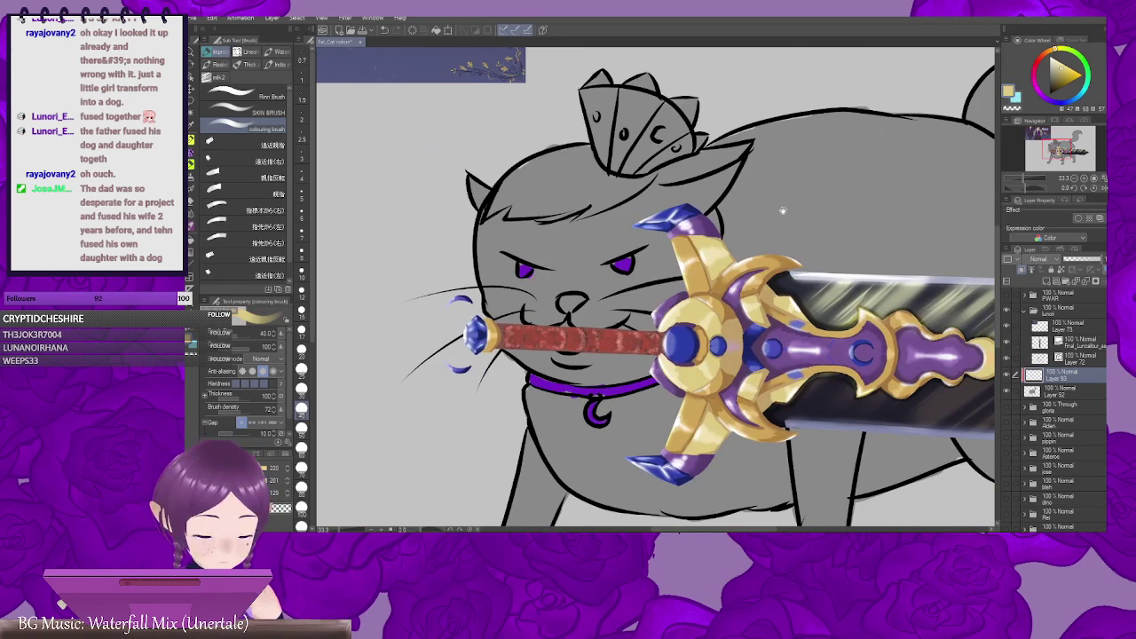
# Step: Paint the crown's first panel and spike gold and continue into the neighbouring panel
pyautogui.moveTo(784, 210); pyautogui.dragTo(826, 351)
pyautogui.moveTo(646, 216)
pyautogui.mouseDown()
pyautogui.moveTo(629, 253)
pyautogui.moveTo(643, 292)
pyautogui.moveTo(643, 233)
pyautogui.mouseUp()
pyautogui.moveTo(655, 262); pyautogui.dragTo(634, 259)
pyautogui.moveTo(621, 209)
pyautogui.mouseDown()
pyautogui.moveTo(629, 265)
pyautogui.moveTo(634, 239)
pyautogui.mouseUp()
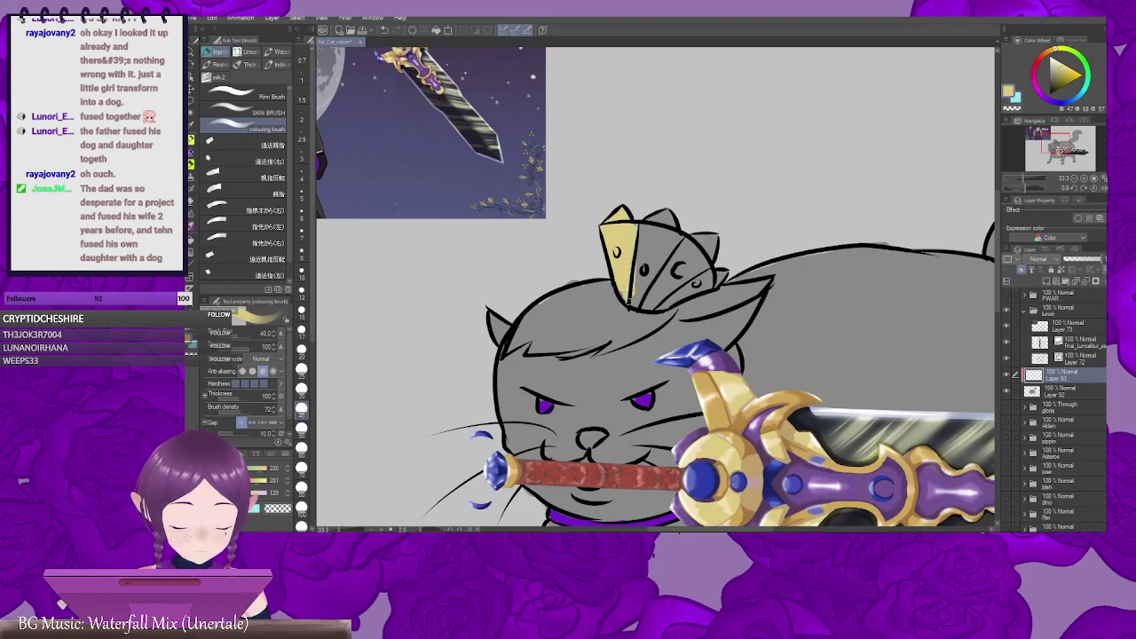
pyautogui.moveTo(631, 299)
pyautogui.mouseDown()
pyautogui.moveTo(612, 256)
pyautogui.moveTo(620, 204)
pyautogui.moveTo(639, 260)
pyautogui.moveTo(648, 226)
pyautogui.moveTo(629, 241)
pyautogui.moveTo(632, 265)
pyautogui.moveTo(653, 241)
pyautogui.moveTo(634, 273)
pyautogui.moveTo(689, 245)
pyautogui.moveTo(640, 283)
pyautogui.moveTo(695, 254)
pyautogui.mouseUp()
# Step: Enlarge the brush to 70 and paint the remaining crown panels and spikes gold
pyautogui.press(']')
pyautogui.press(']')
pyautogui.press(']')
pyautogui.moveTo(695, 254); pyautogui.dragTo(679, 232)
pyautogui.moveTo(608, 281)
pyautogui.mouseDown()
pyautogui.moveTo(688, 228)
pyautogui.moveTo(662, 220)
pyautogui.mouseUp()
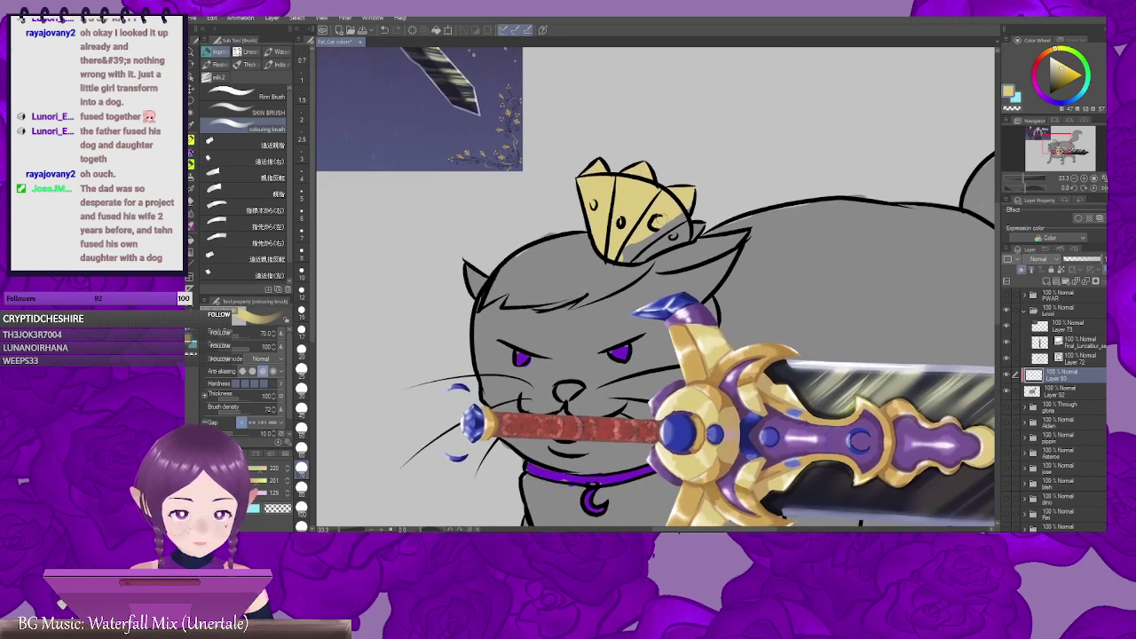
pyautogui.moveTo(626, 259); pyautogui.dragTo(702, 211)
pyautogui.moveTo(659, 247)
pyautogui.mouseDown()
pyautogui.moveTo(703, 226)
pyautogui.moveTo(633, 257)
pyautogui.moveTo(743, 203)
pyautogui.mouseUp()
pyautogui.scroll(-1, 764, 331)
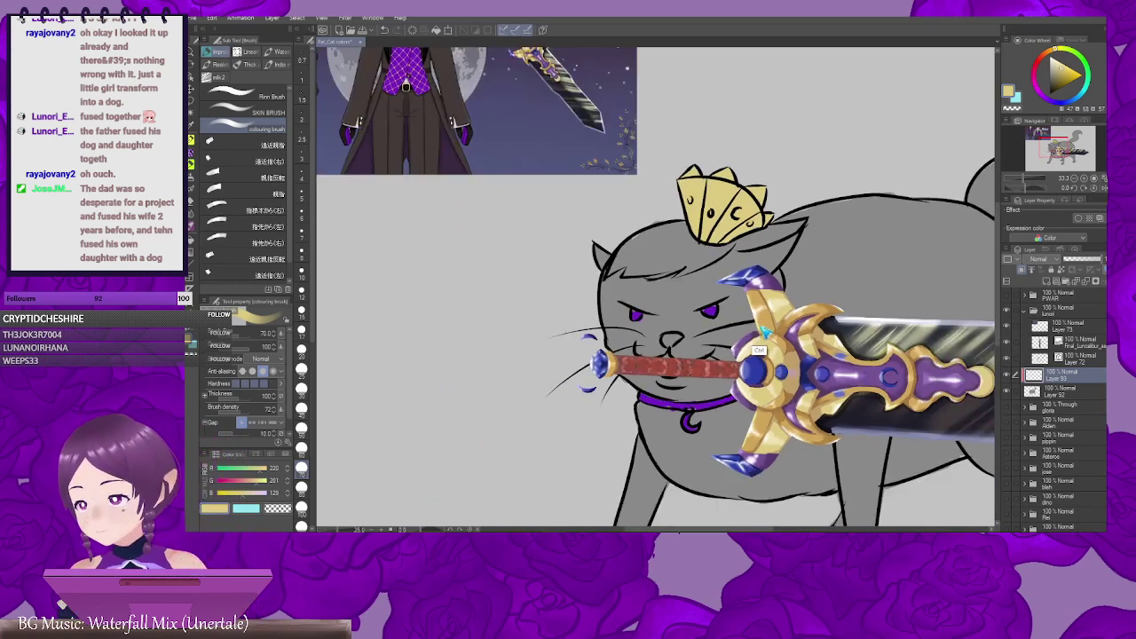
pyautogui.scroll(-3, 765, 331)
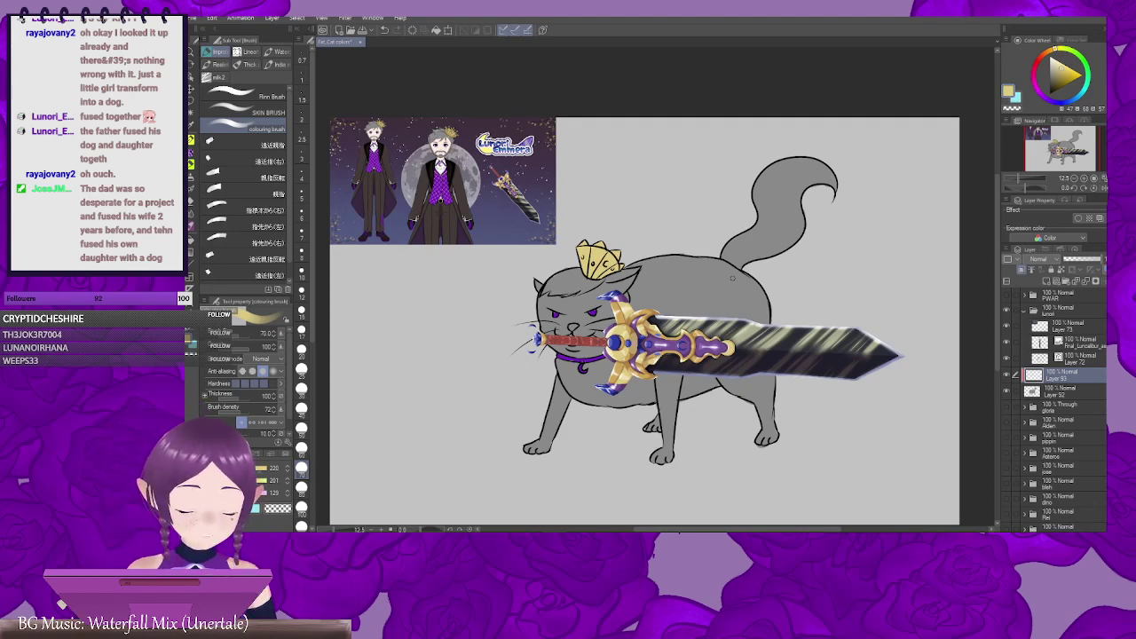
pyautogui.moveTo(734, 368); pyautogui.dragTo(693, 406)
pyautogui.moveTo(680, 299); pyautogui.dragTo(741, 315)
pyautogui.moveTo(822, 333); pyautogui.dragTo(772, 325)
pyautogui.scroll(-2, 717, 314)
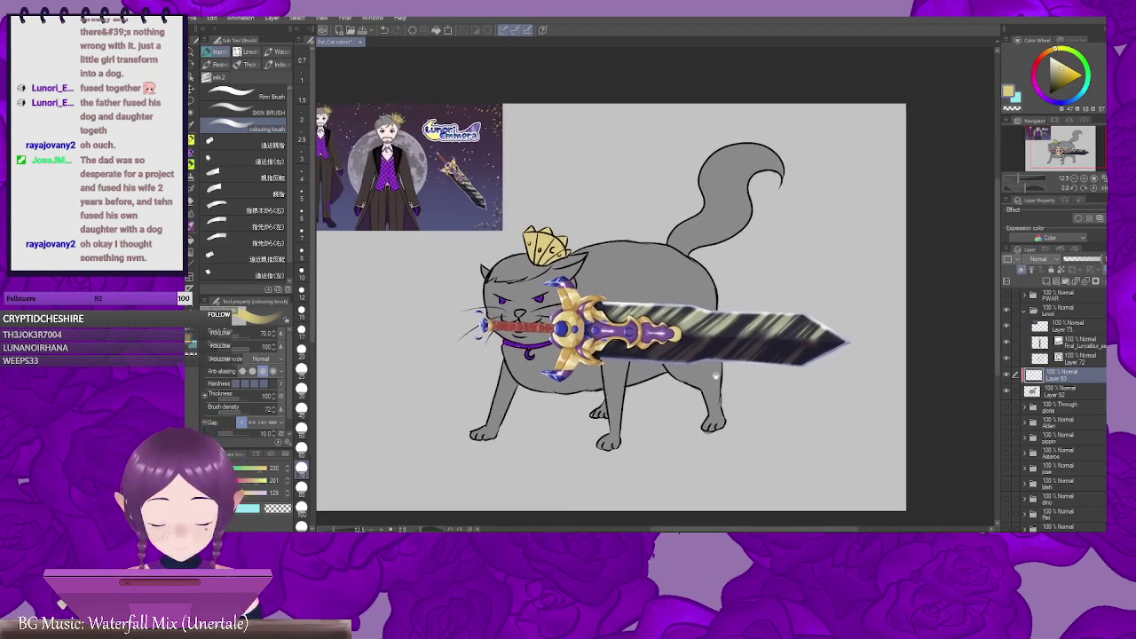
pyautogui.moveTo(703, 370); pyautogui.dragTo(775, 398)
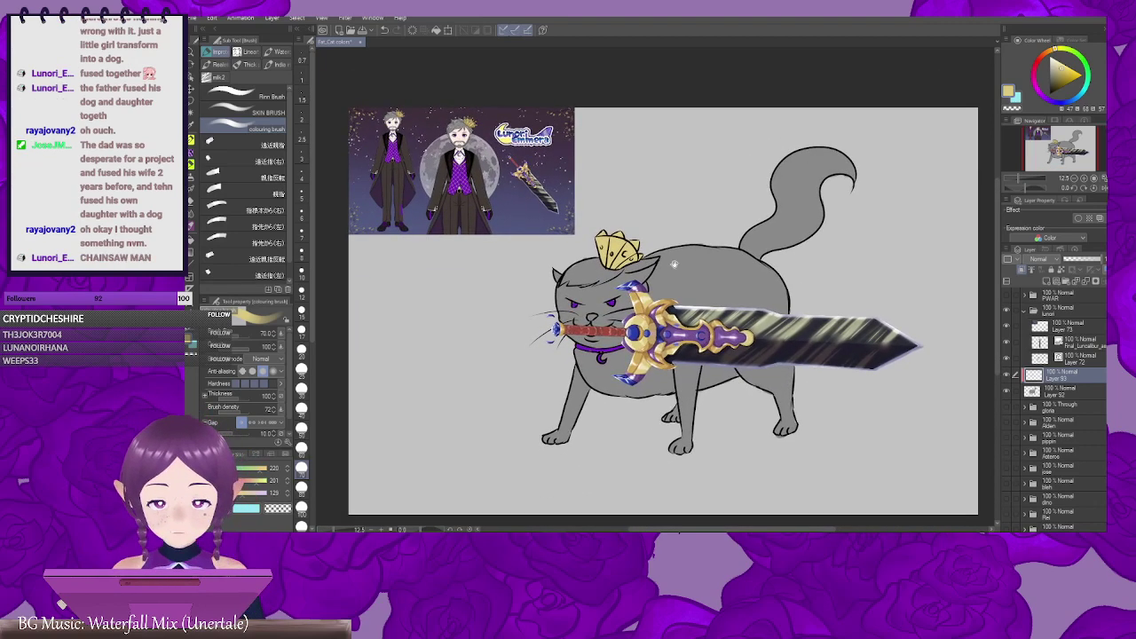
# Step: Reduce the brush to 40 and repaint the cat's purple collar gold
pyautogui.moveTo(674, 265); pyautogui.dragTo(729, 282)
pyautogui.keyDown('ctrl'); pyautogui.click(683, 354); pyautogui.keyUp('ctrl')
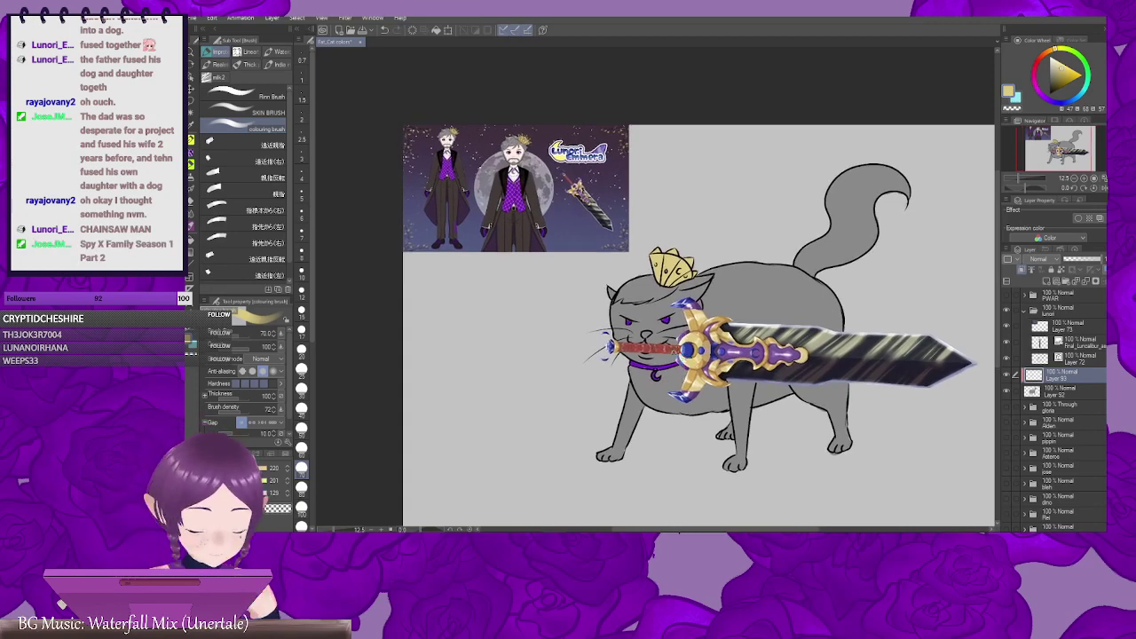
pyautogui.scroll(4, 683, 355)
pyautogui.moveTo(649, 391); pyautogui.dragTo(709, 339)
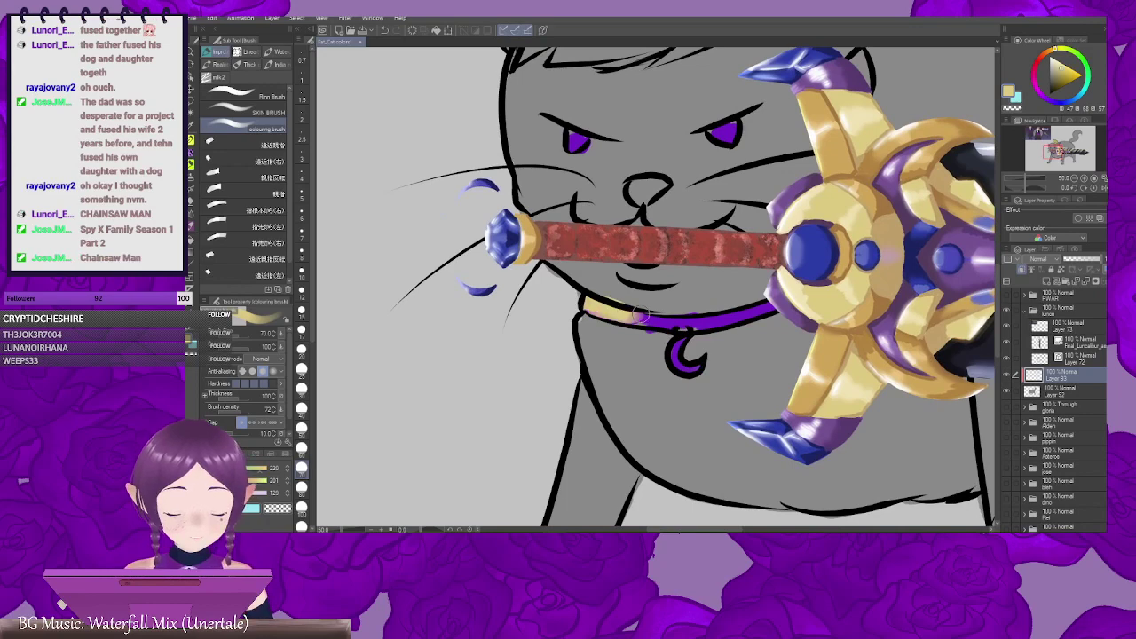
pyautogui.press('[')
pyautogui.press('[')
pyautogui.press('[')
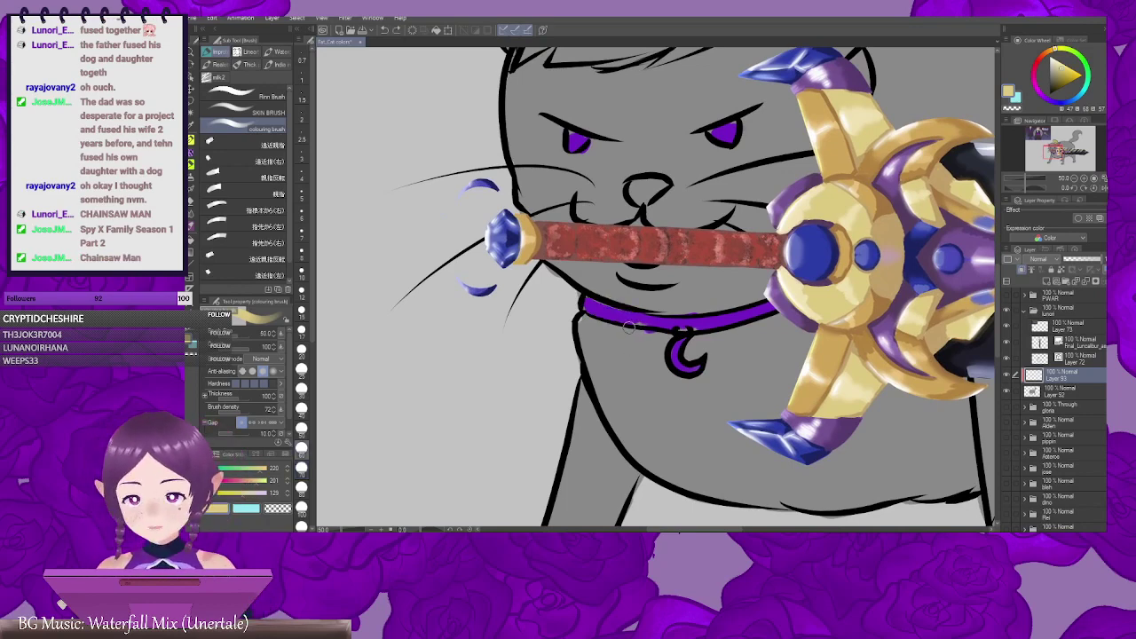
pyautogui.moveTo(586, 304)
pyautogui.mouseDown()
pyautogui.moveTo(657, 319)
pyautogui.moveTo(561, 287)
pyautogui.moveTo(630, 303)
pyautogui.mouseUp()
pyautogui.moveTo(671, 304)
pyautogui.mouseDown()
pyautogui.moveTo(615, 294)
pyautogui.moveTo(676, 274)
pyautogui.mouseUp()
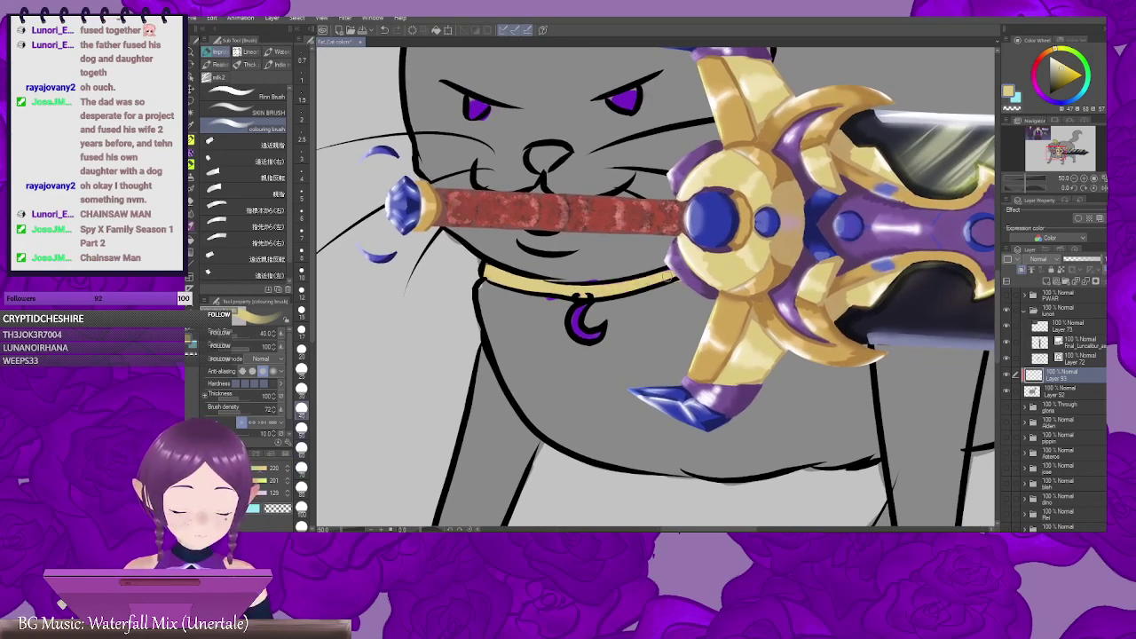
pyautogui.moveTo(607, 286); pyautogui.dragTo(664, 285)
# Step: Move the sword image layer below the cat's line art on Layer 72
pyautogui.press('e')
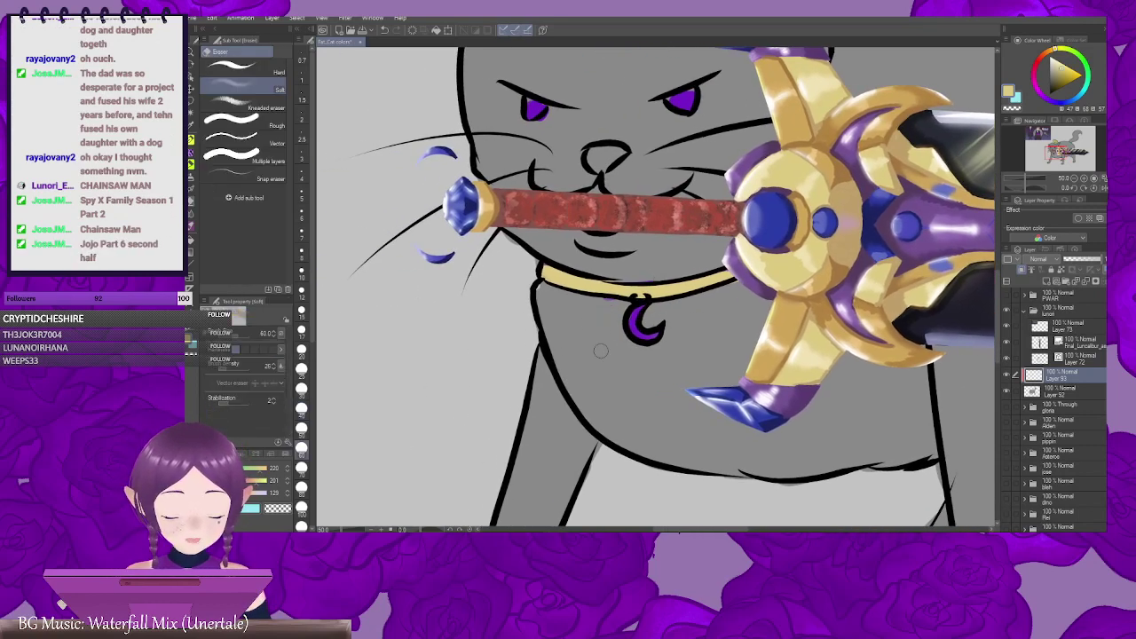
pyautogui.scroll(-1, 608, 357)
pyautogui.scroll(-1, 608, 357)
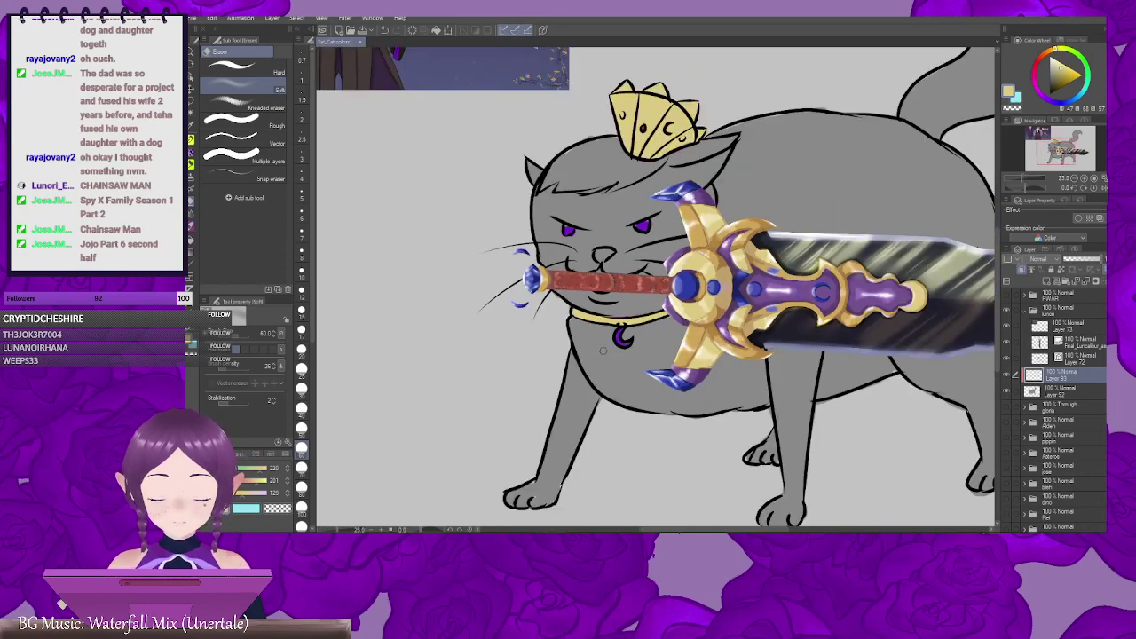
pyautogui.moveTo(711, 334); pyautogui.dragTo(648, 326)
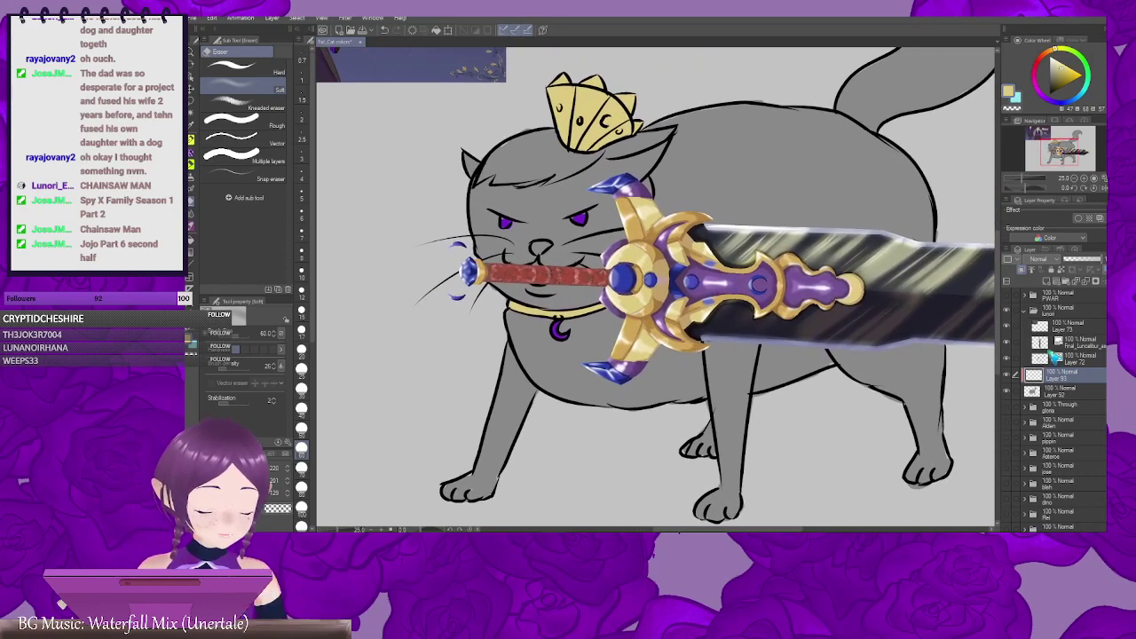
pyautogui.moveTo(1092, 347); pyautogui.dragTo(1091, 368)
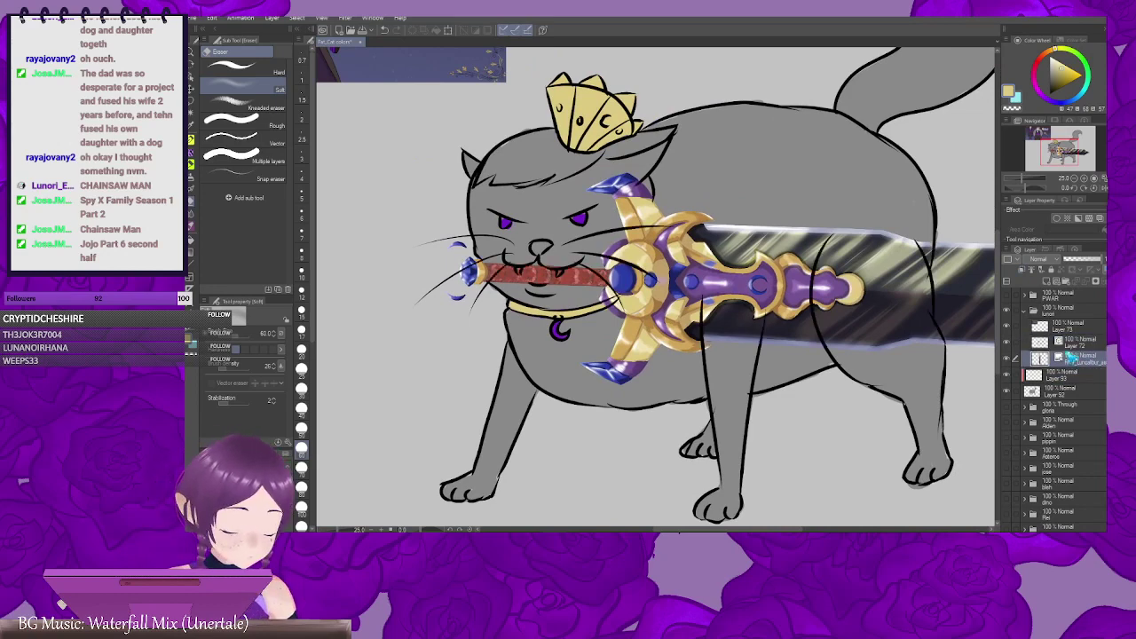
# Step: On Layer 72, remove the hind-leg and front-leg lines crossing the sword blade with the Hard eraser
pyautogui.moveTo(906, 405); pyautogui.dragTo(815, 389)
pyautogui.click(1092, 342)
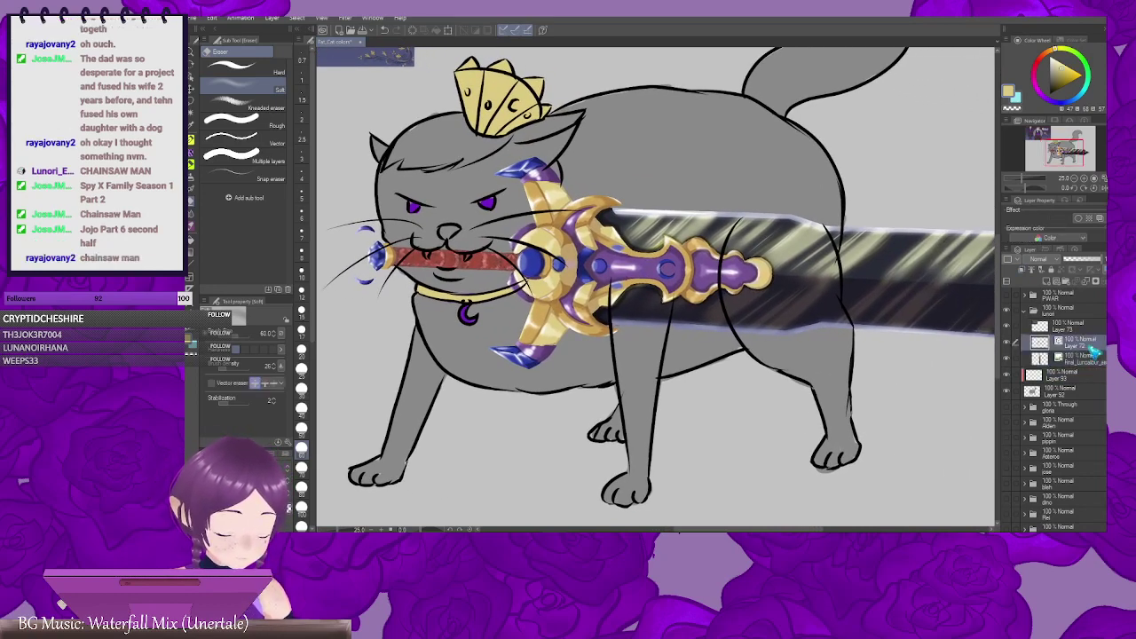
pyautogui.press('r')
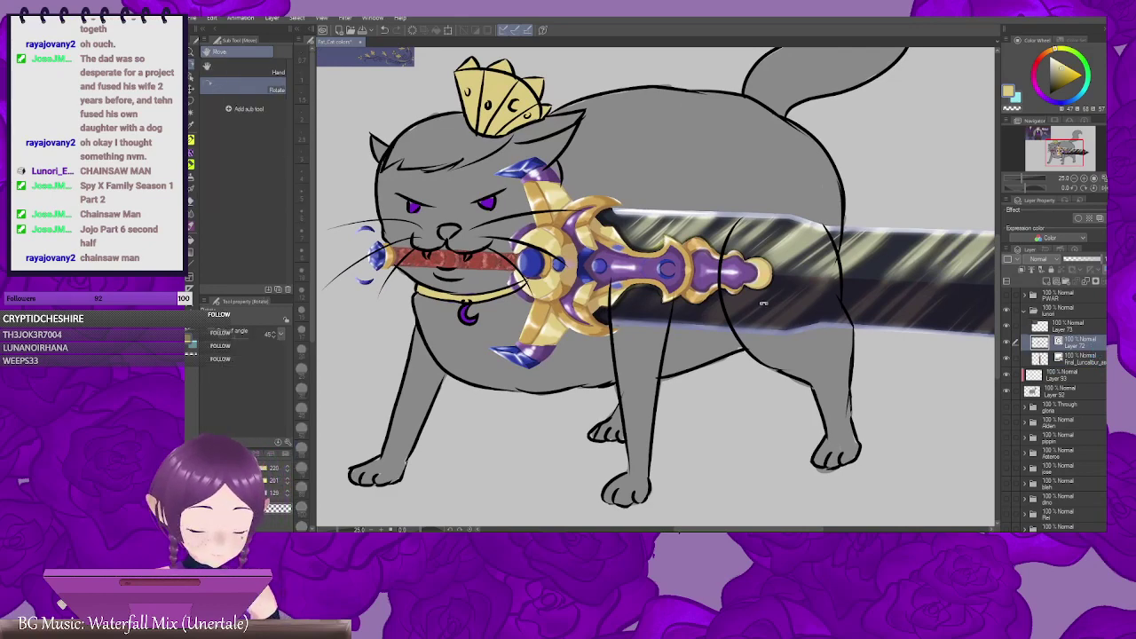
pyautogui.press('e')
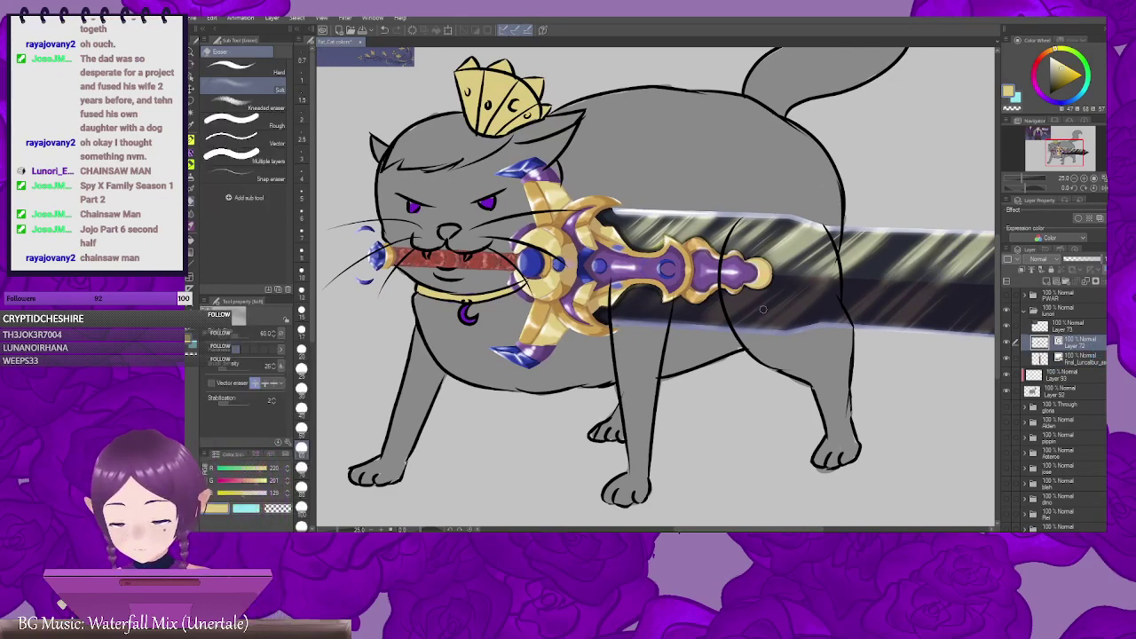
pyautogui.click(278, 74)
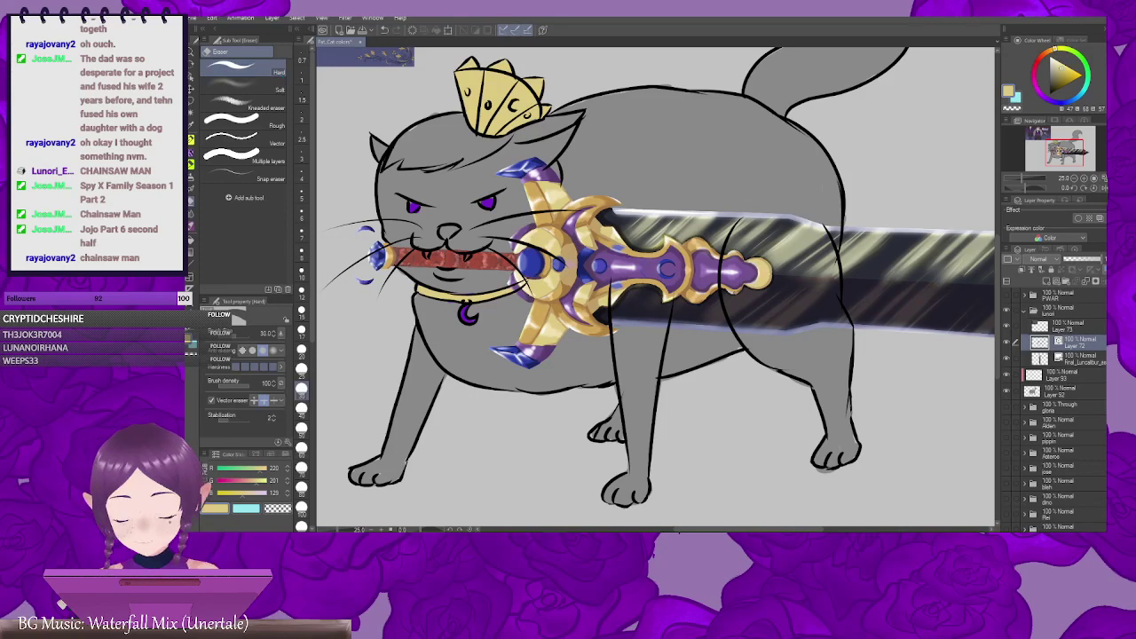
pyautogui.moveTo(779, 289); pyautogui.dragTo(729, 293)
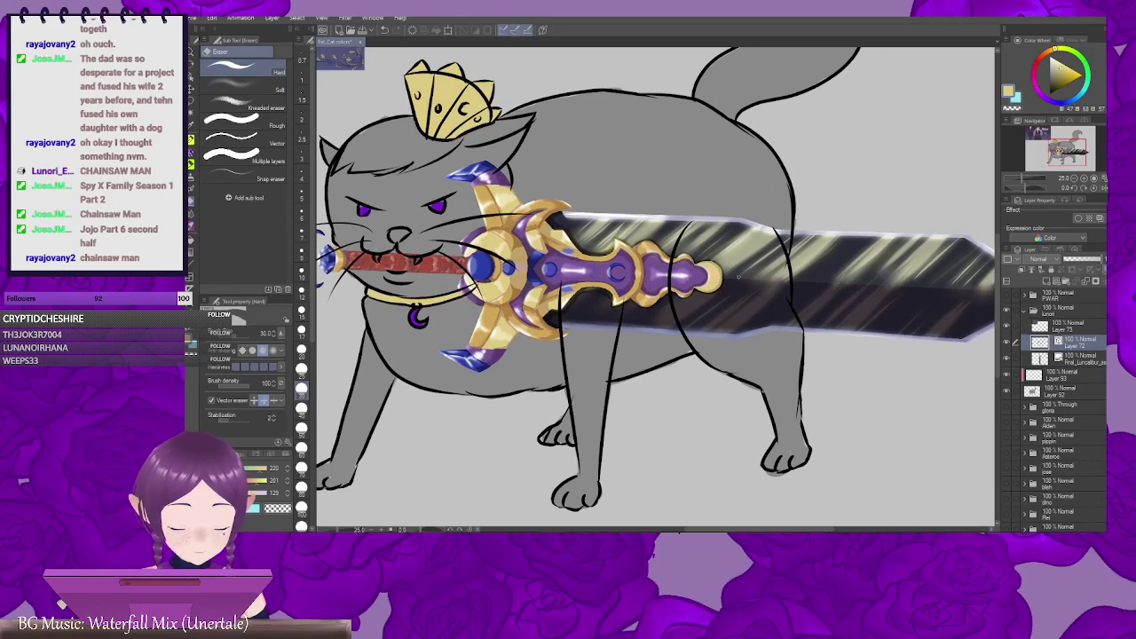
pyautogui.moveTo(680, 222); pyautogui.dragTo(685, 348)
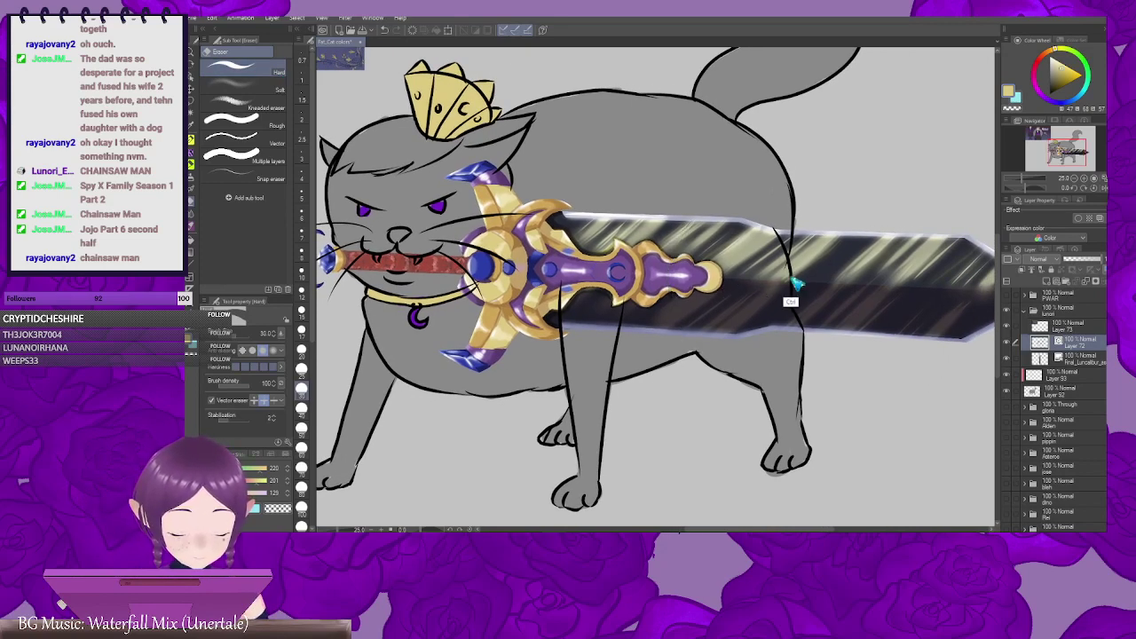
pyautogui.hotkey('ctrl', 'z')
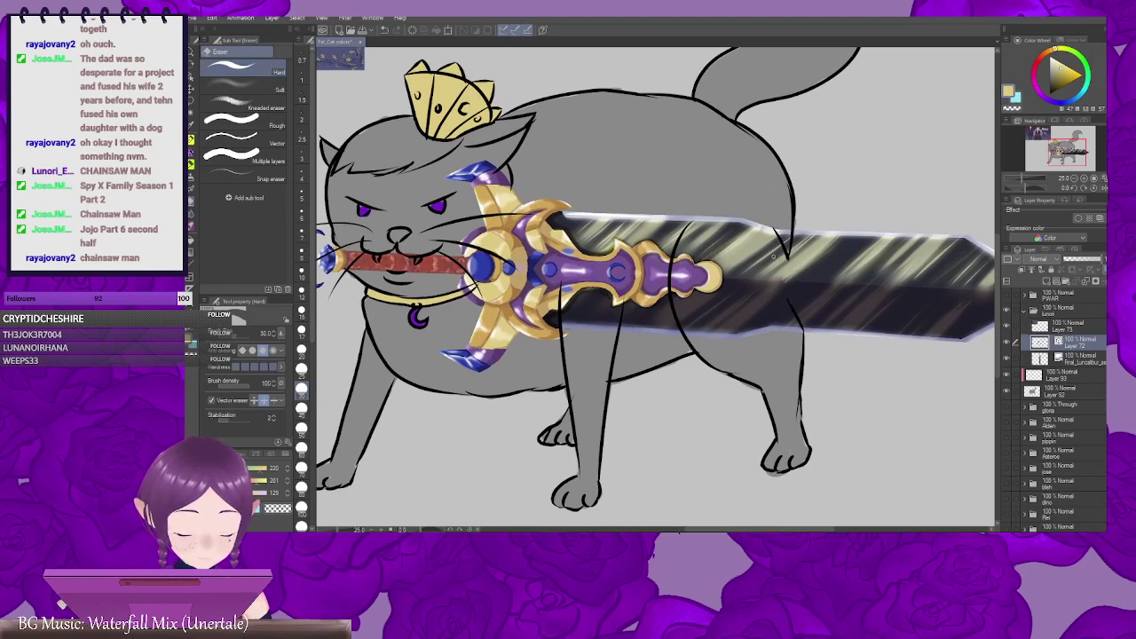
pyautogui.moveTo(776, 258); pyautogui.dragTo(792, 189)
pyautogui.moveTo(682, 222); pyautogui.dragTo(686, 348)
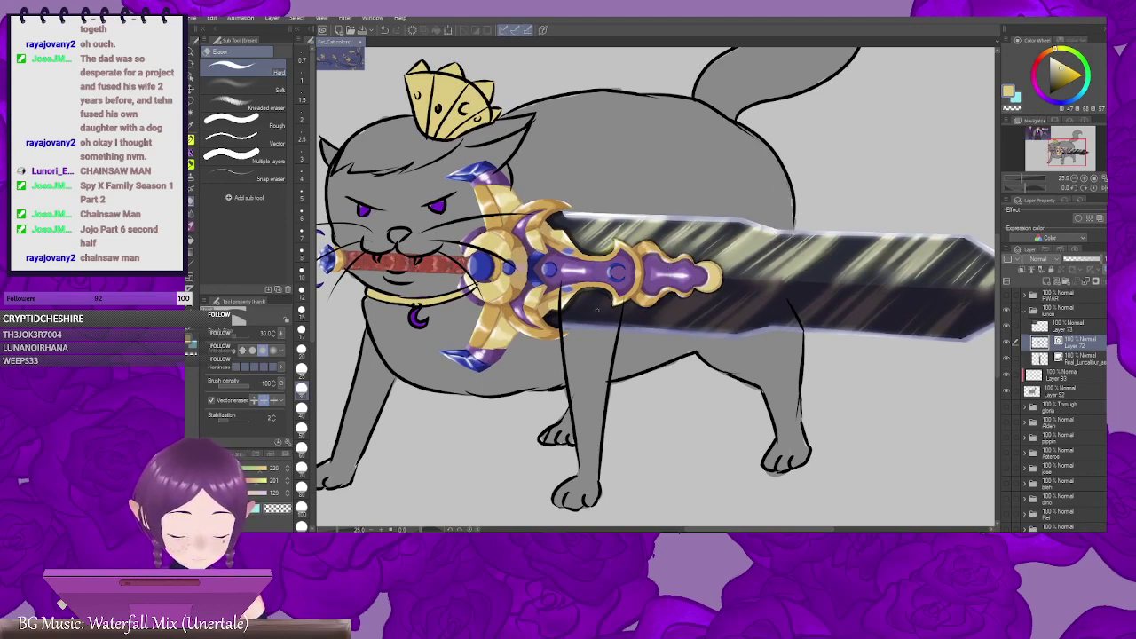
pyautogui.moveTo(610, 382); pyautogui.dragTo(624, 308)
pyautogui.moveTo(563, 334); pyautogui.dragTo(559, 285)
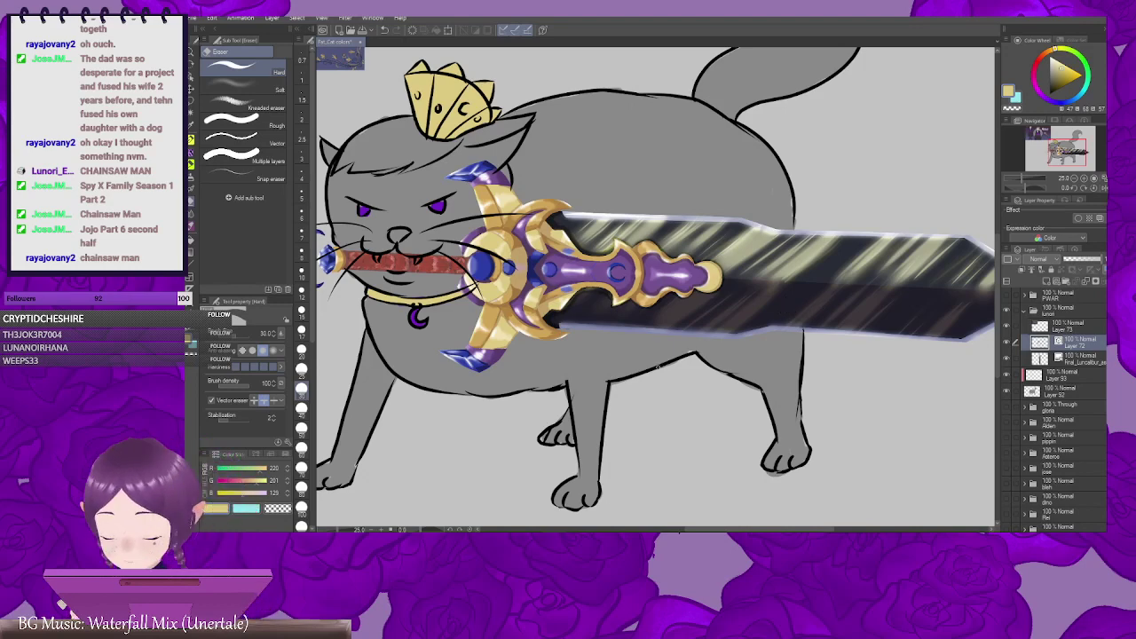
# Step: Redraw the leg outlines up to the blade's lower edge with the Lineart pencil at size 30
pyautogui.press('p')
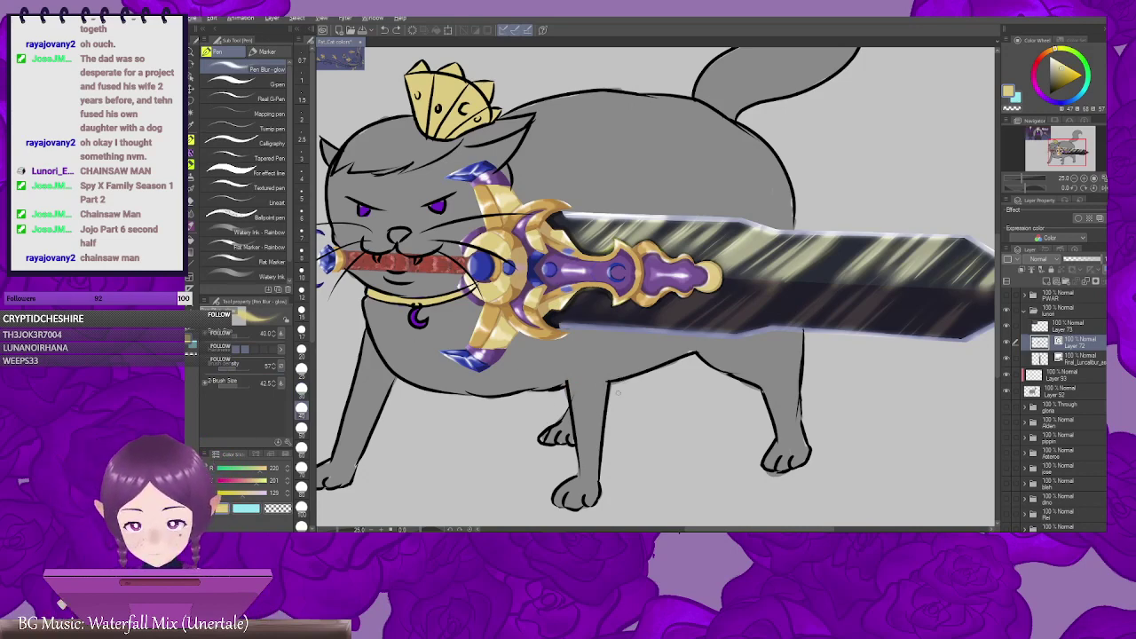
pyautogui.press('p')
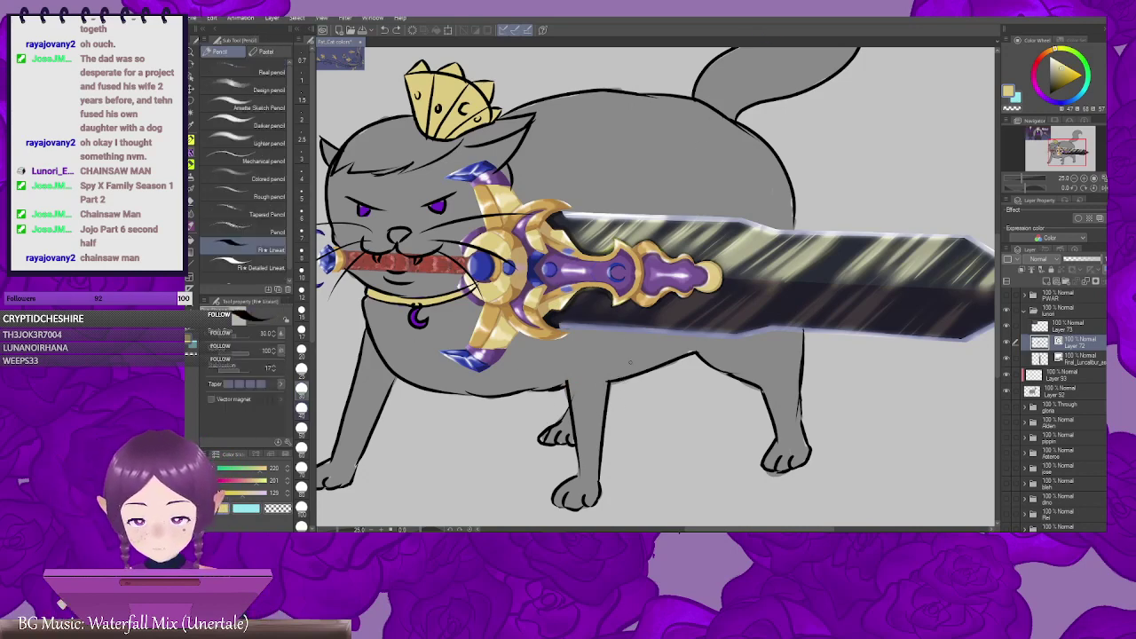
pyautogui.moveTo(642, 342); pyautogui.dragTo(620, 298)
pyautogui.moveTo(542, 347); pyautogui.dragTo(539, 308)
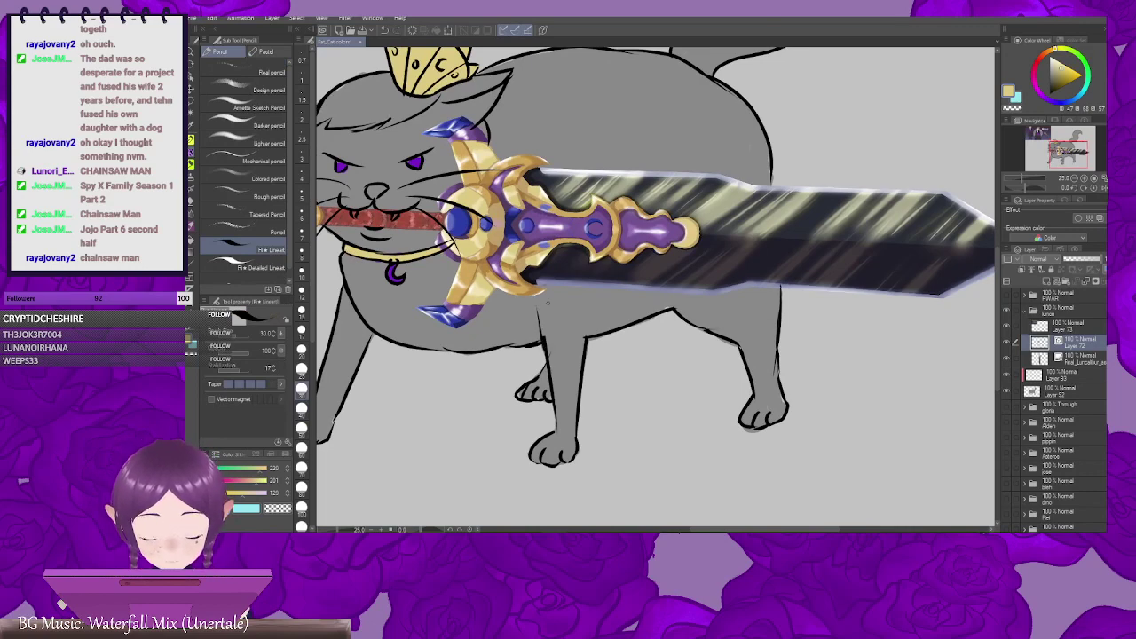
pyautogui.moveTo(584, 344); pyautogui.dragTo(739, 362)
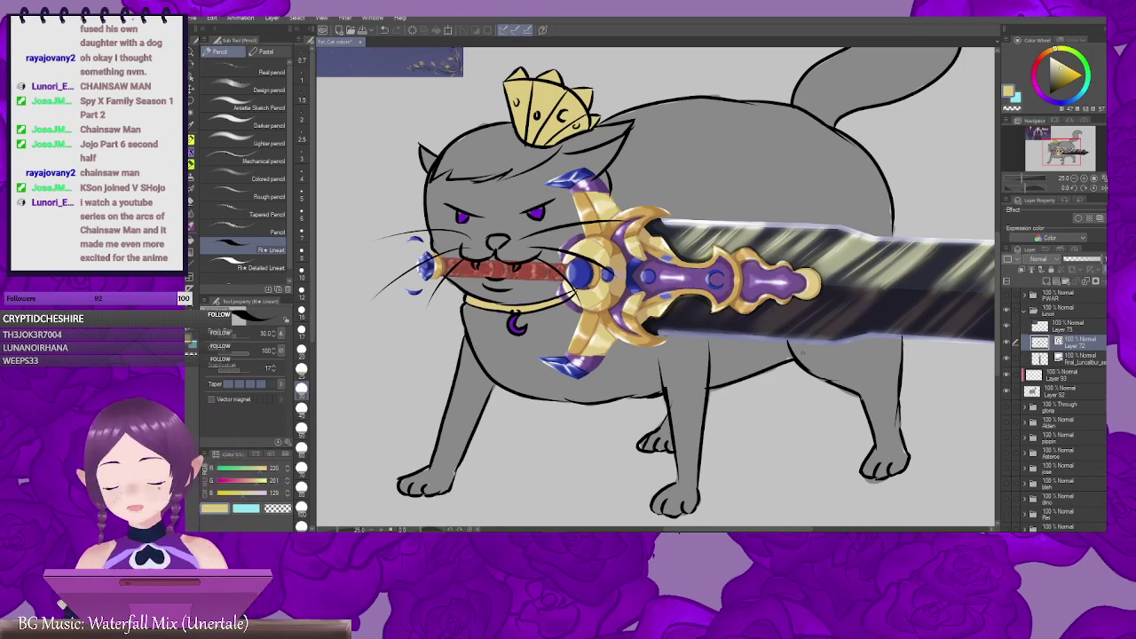
# Step: Select Layer 93, which holds the cat's color details, and pick a light grey for the fangs
pyautogui.moveTo(820, 426); pyautogui.dragTo(814, 396)
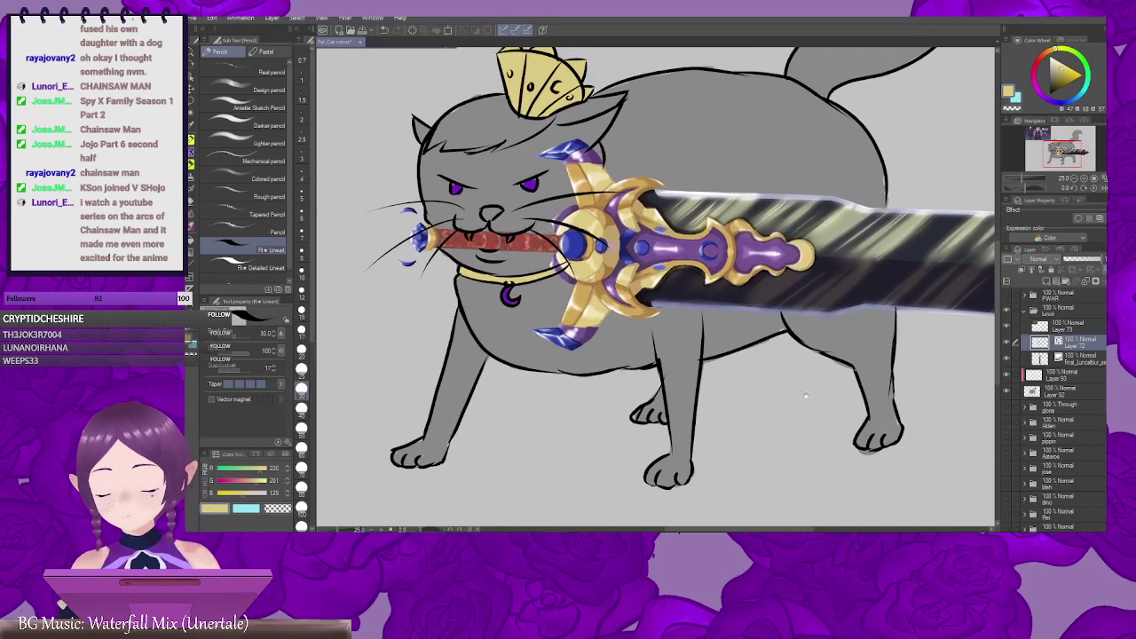
pyautogui.click(1074, 377)
pyautogui.moveTo(897, 60); pyautogui.dragTo(892, 235)
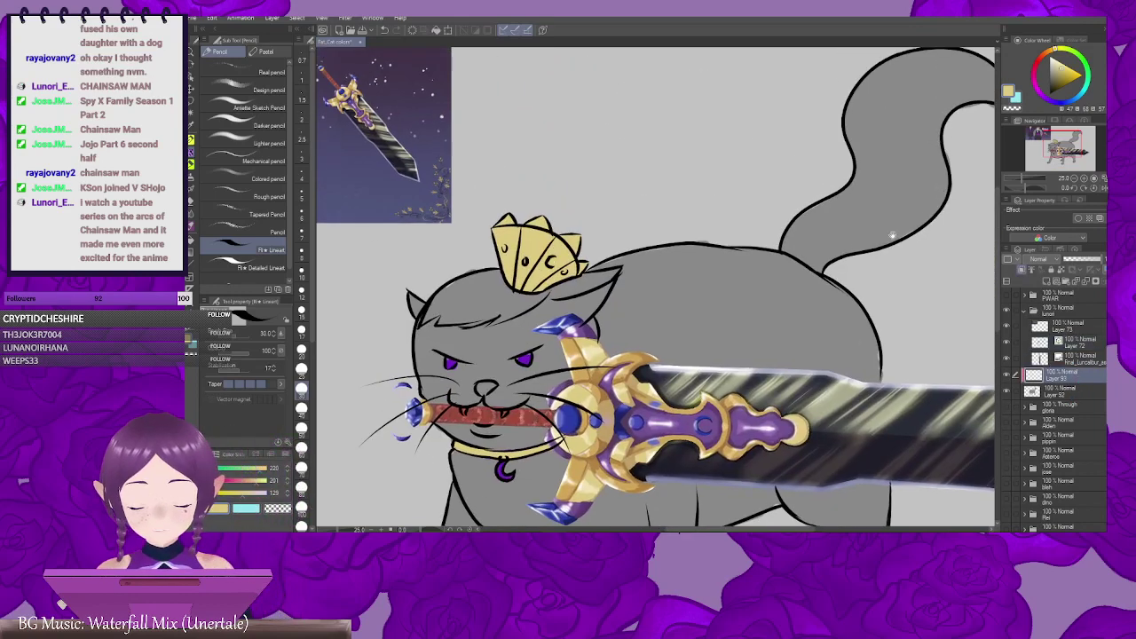
pyautogui.click(1055, 62)
pyautogui.moveTo(512, 425); pyautogui.dragTo(641, 359)
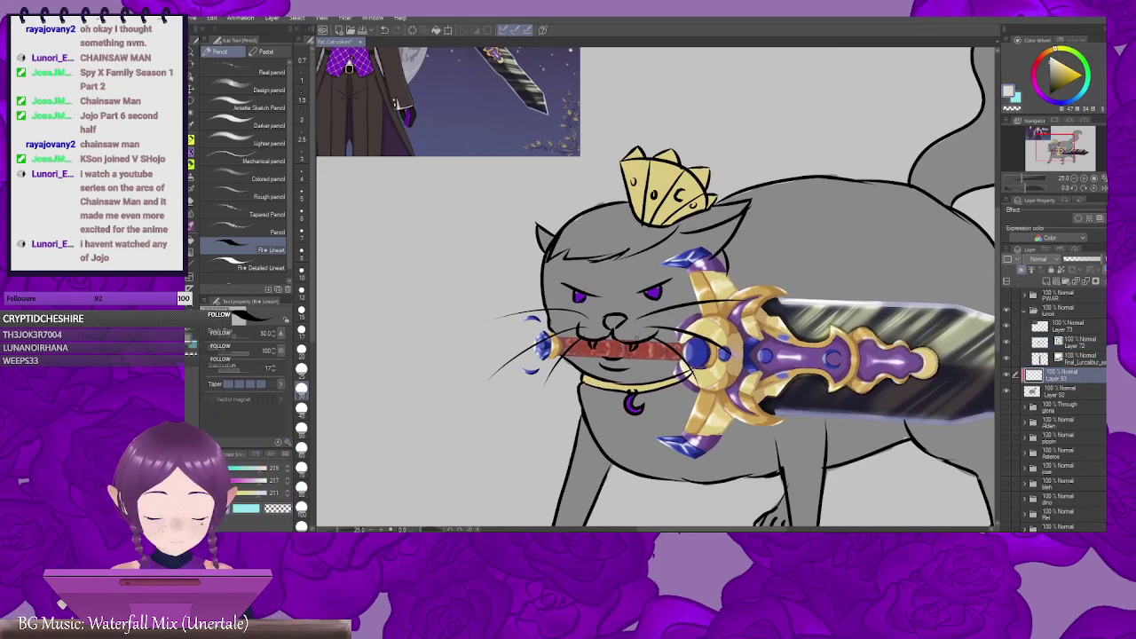
pyautogui.hotkey('ctrl', '+')
pyautogui.hotkey('ctrl', '+')
pyautogui.scroll(2, 635, 357)
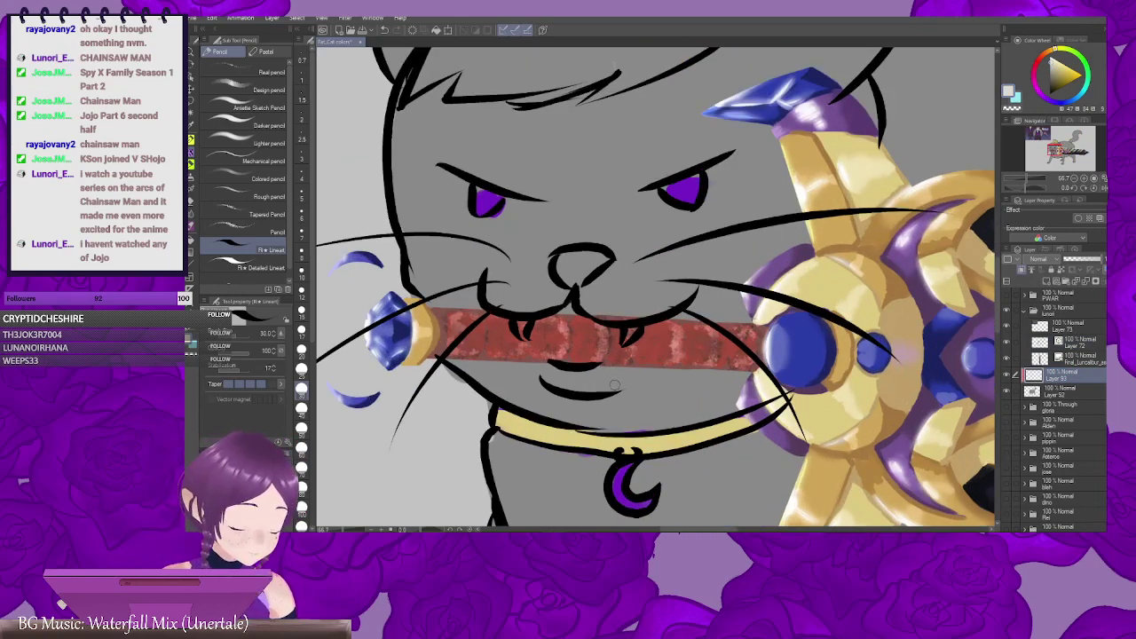
# Step: Add a layer mask to the sword image layer and erase the handle where it covers the two fangs
pyautogui.moveTo(1083, 358)
pyautogui.mouseDown()
pyautogui.moveTo(1083, 399)
pyautogui.moveTo(1096, 368)
pyautogui.mouseUp()
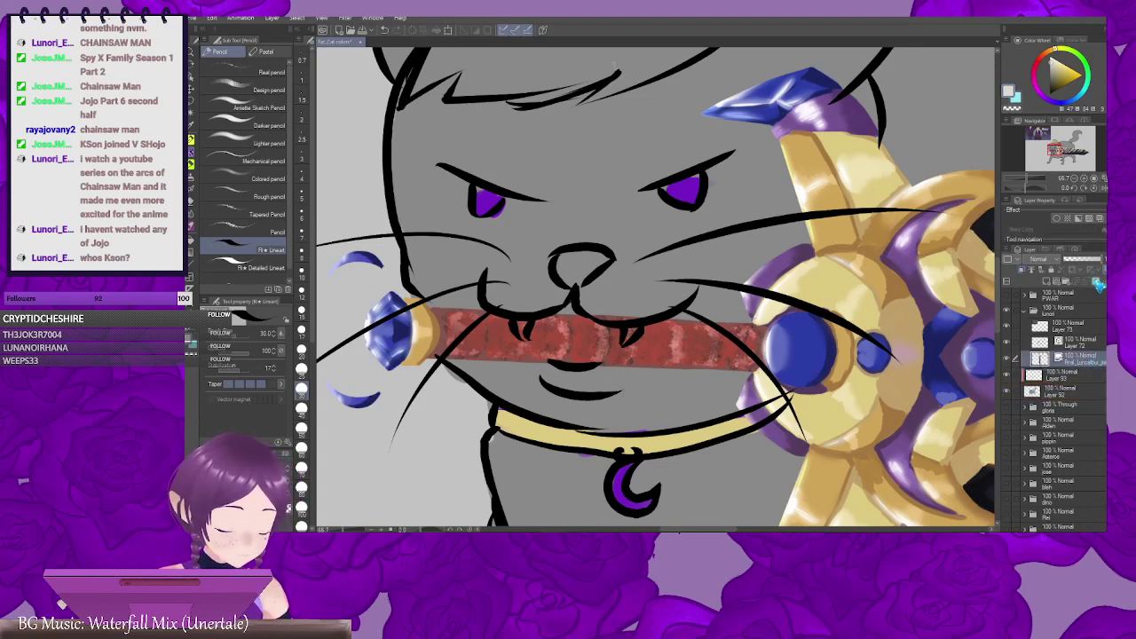
pyautogui.click(1097, 282)
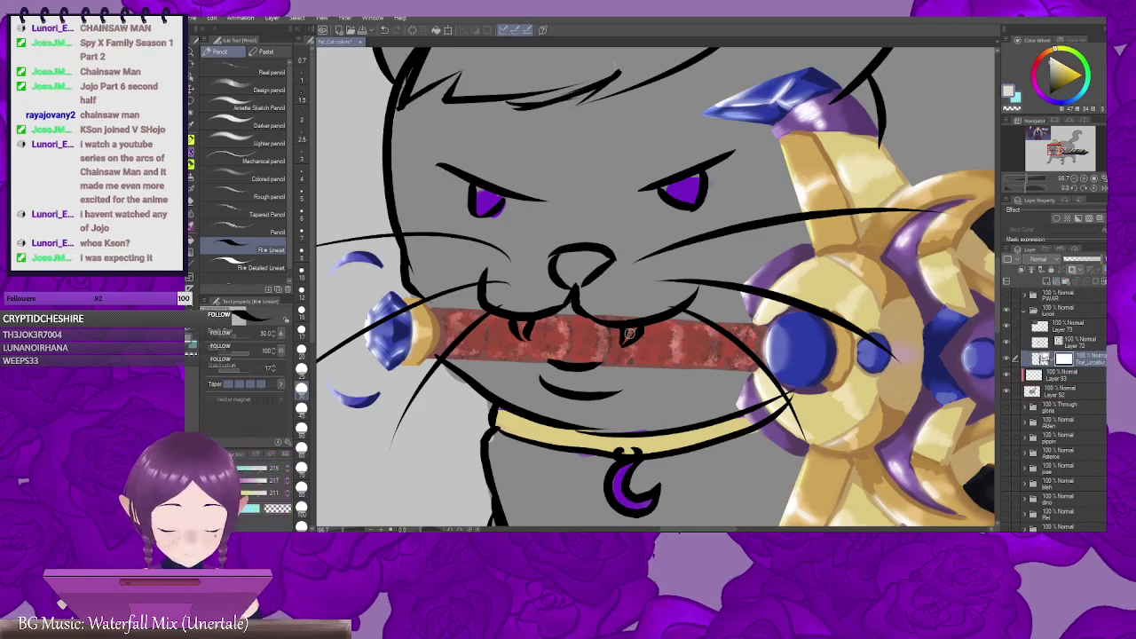
pyautogui.press('e')
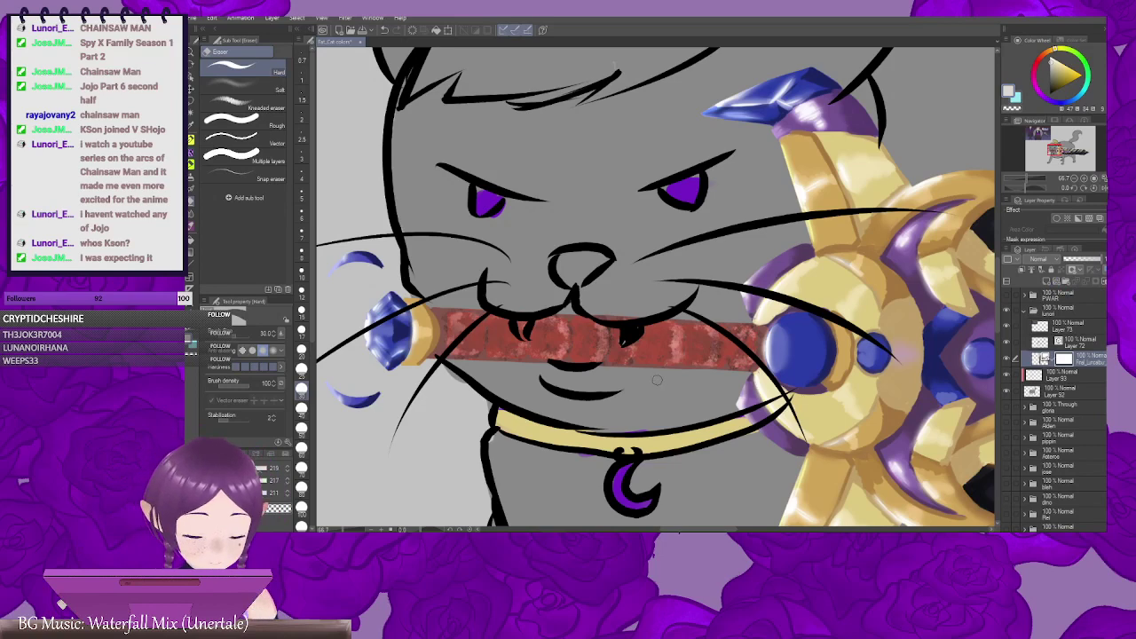
pyautogui.moveTo(526, 320); pyautogui.dragTo(520, 335)
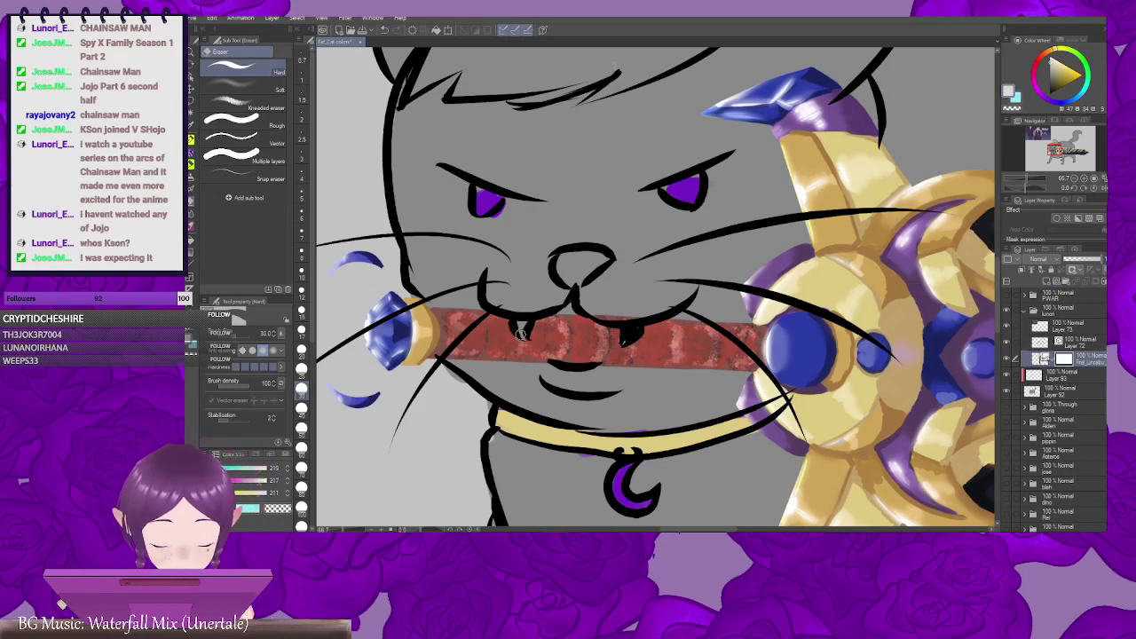
pyautogui.moveTo(729, 349); pyautogui.dragTo(680, 311)
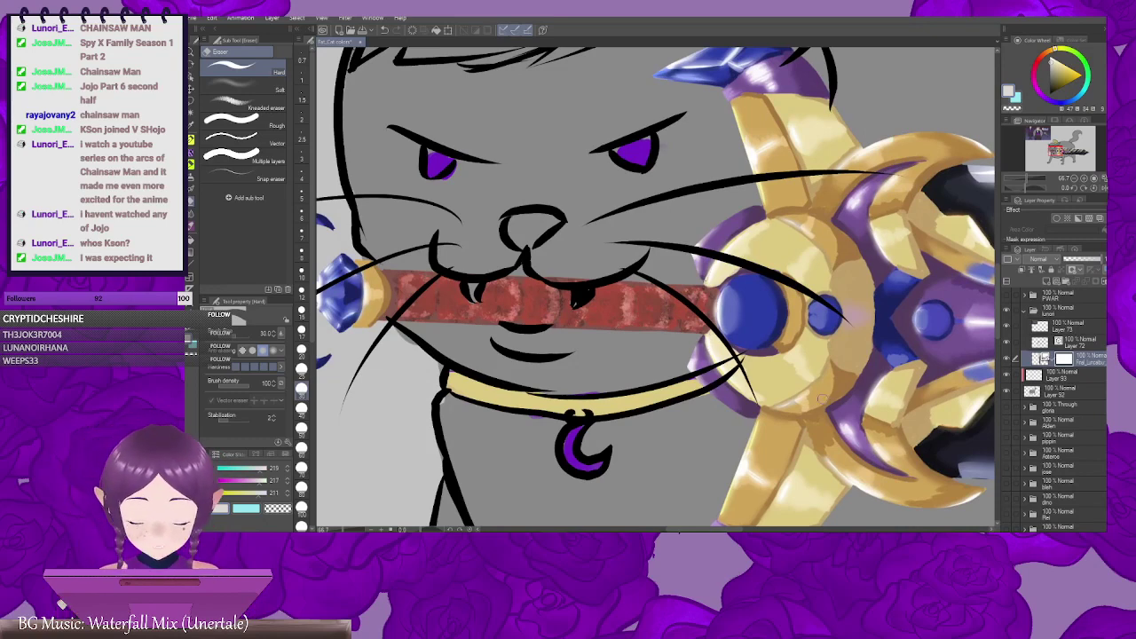
# Step: Pick an off-white color and paint both fangs on Layer 93 with the colouring brush
pyautogui.click(1069, 377)
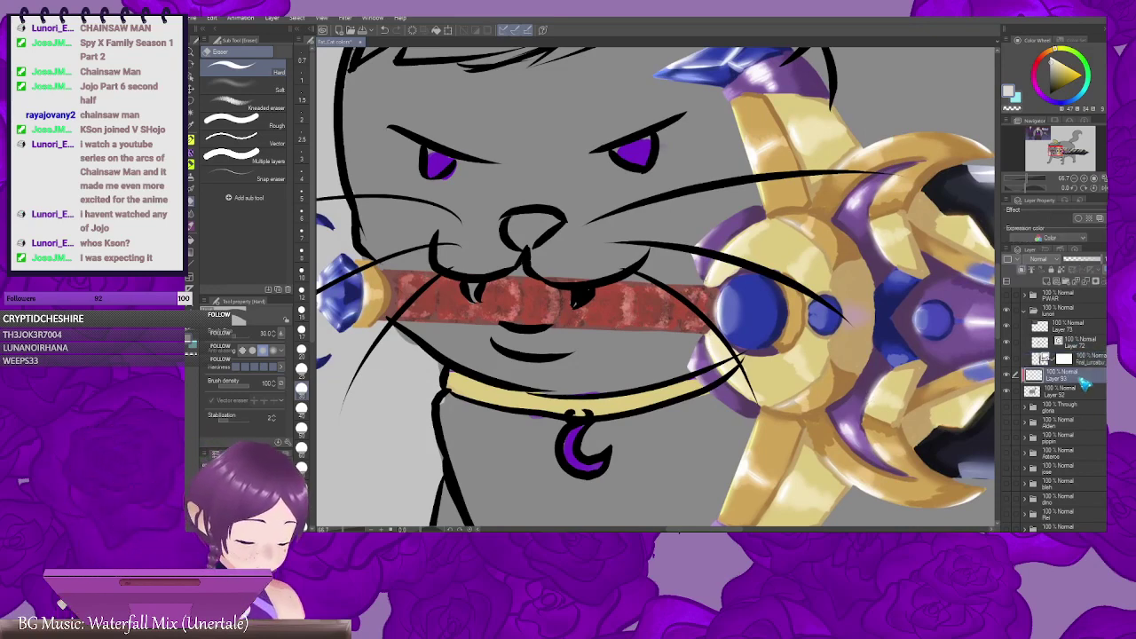
pyautogui.click(1054, 60)
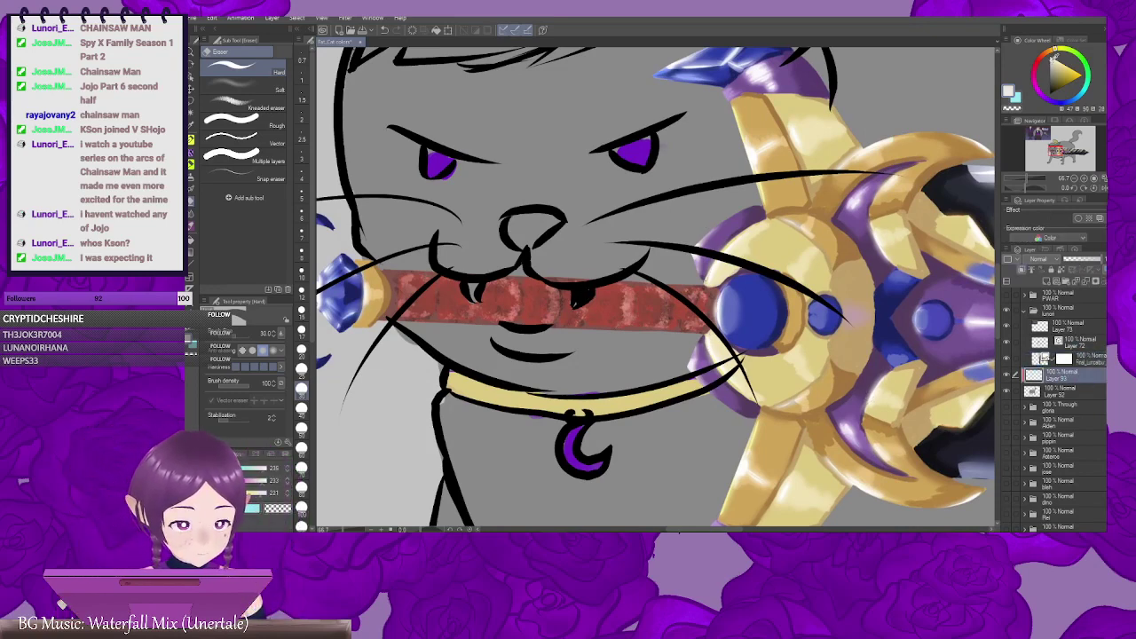
pyautogui.press('b')
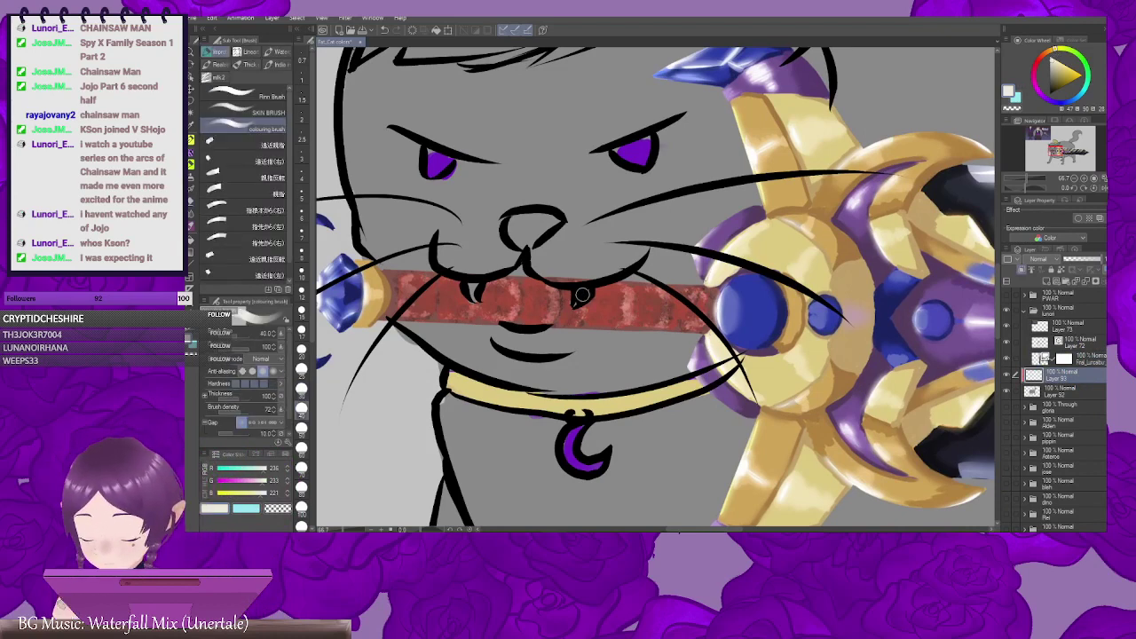
pyautogui.moveTo(583, 297)
pyautogui.mouseDown()
pyautogui.moveTo(693, 294)
pyautogui.moveTo(576, 298)
pyautogui.mouseUp()
pyautogui.moveTo(827, 270); pyautogui.dragTo(742, 292)
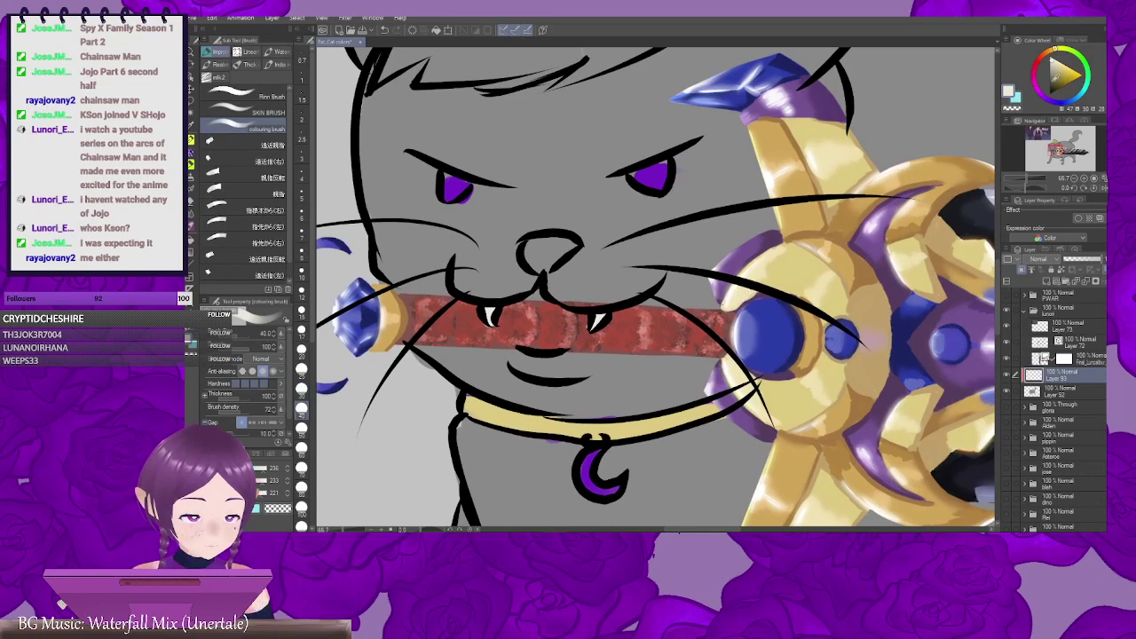
# Step: Pick a dark brown color and fill in the cat's nose on Layer 93 with the colouring brush
pyautogui.click(1052, 88)
pyautogui.moveTo(550, 279); pyautogui.dragTo(612, 278)
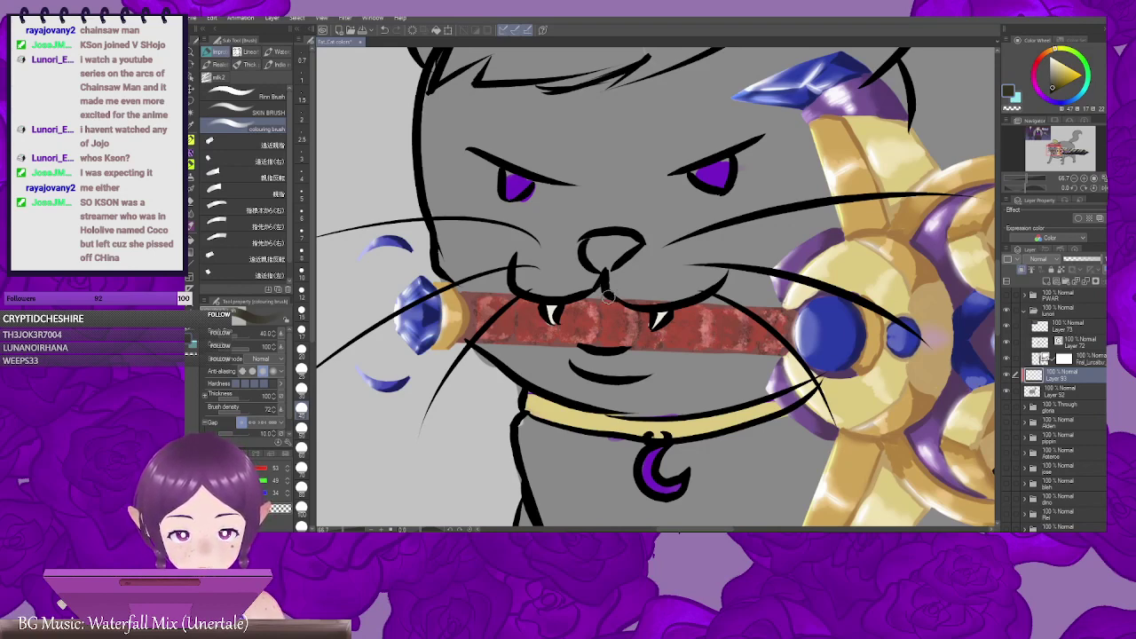
pyautogui.moveTo(596, 245)
pyautogui.mouseDown()
pyautogui.moveTo(627, 239)
pyautogui.moveTo(593, 243)
pyautogui.moveTo(600, 263)
pyautogui.moveTo(627, 246)
pyautogui.moveTo(611, 261)
pyautogui.mouseUp()
pyautogui.scroll(-4, 721, 345)
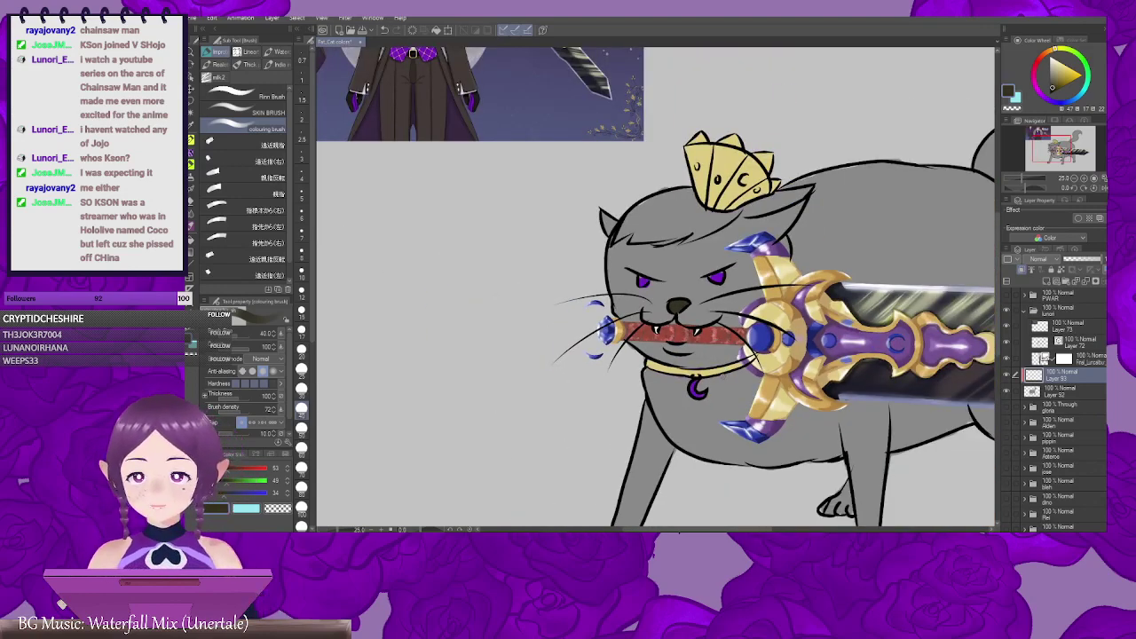
pyautogui.moveTo(765, 359); pyautogui.dragTo(591, 316)
pyautogui.moveTo(659, 308); pyautogui.dragTo(672, 309)
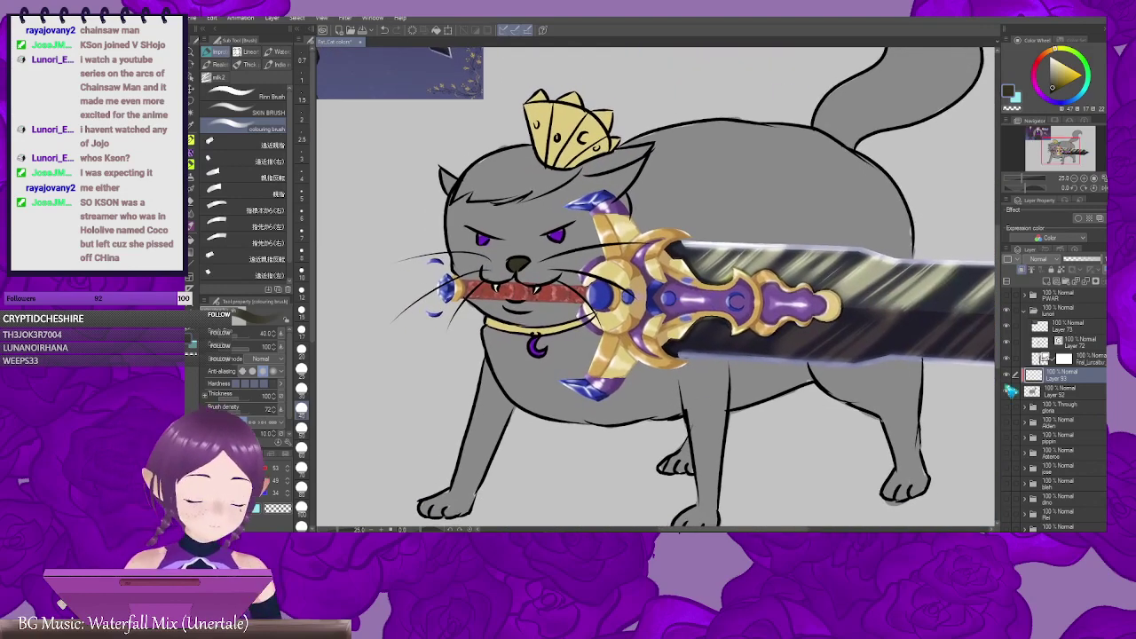
# Step: Create a new layer above Layer 93 and add a layer mask to Layer 72
pyautogui.click(1052, 282)
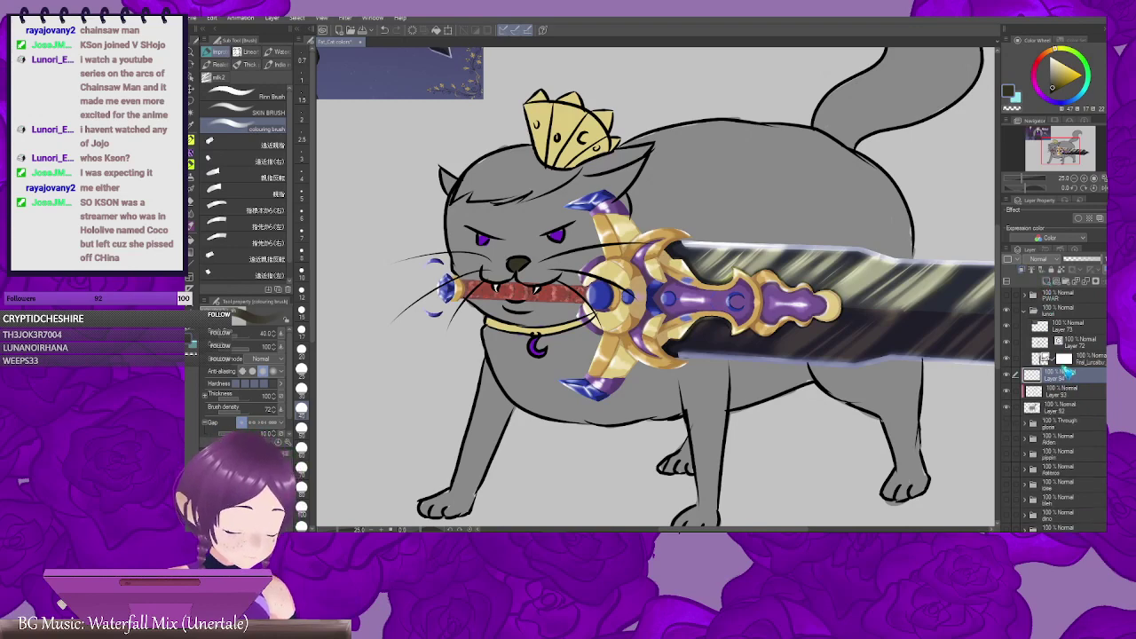
pyautogui.moveTo(780, 412); pyautogui.dragTo(755, 352)
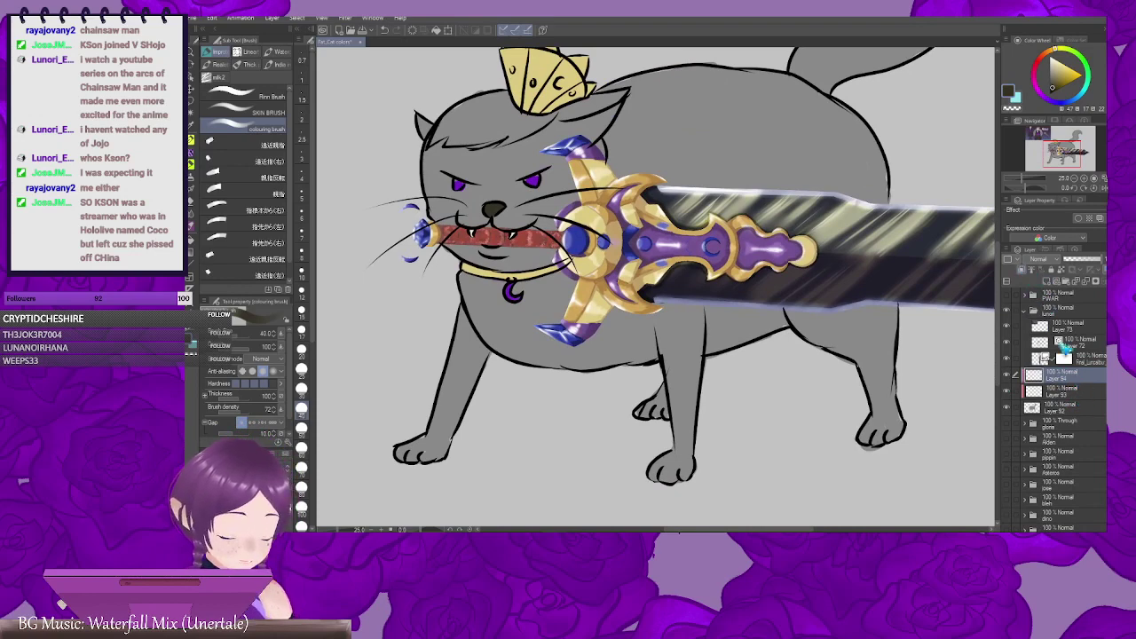
pyautogui.click(1090, 362)
pyautogui.click(1092, 347)
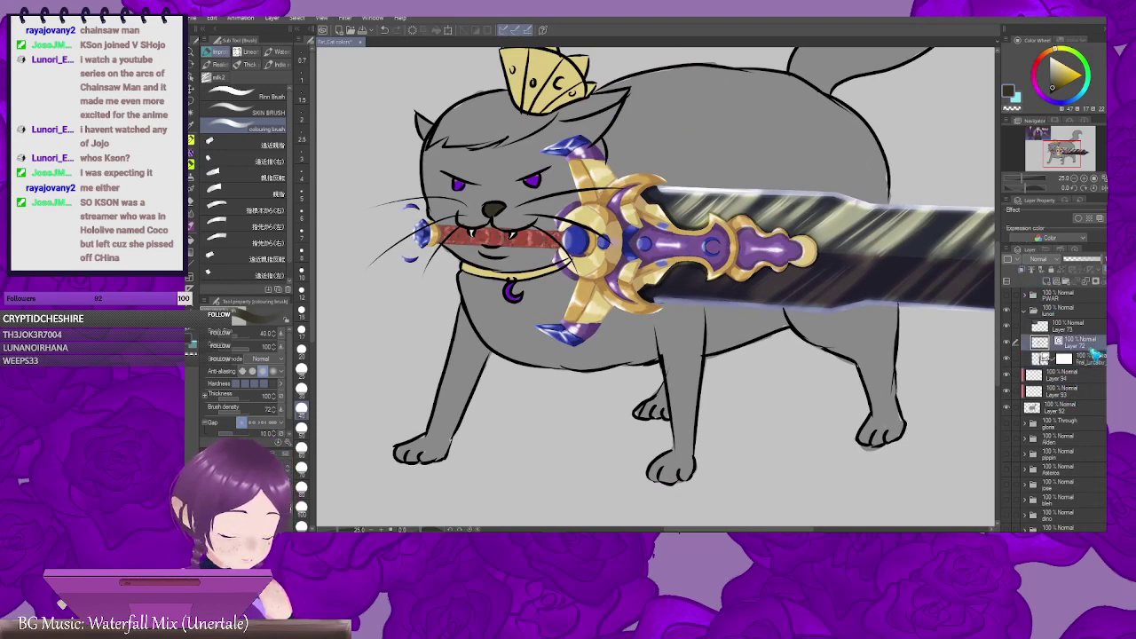
pyautogui.moveTo(685, 332); pyautogui.dragTo(681, 380)
pyautogui.click(1095, 280)
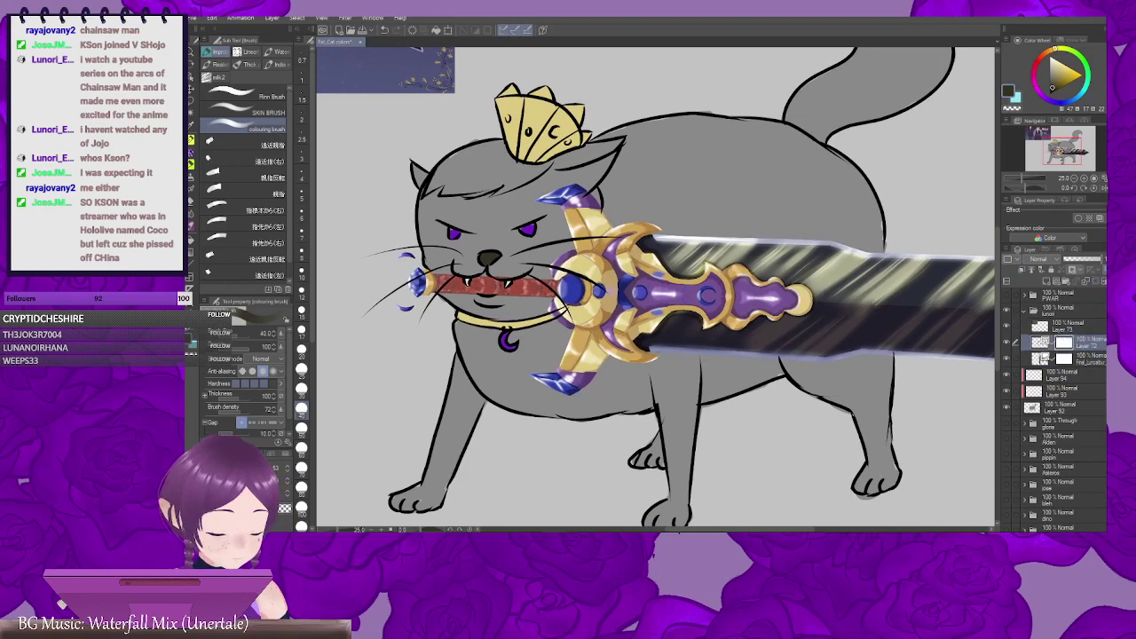
# Step: On Layer 72's mask, erase the ends of the jaw and collar lines where they overlap the sword guard, using the Hard eraser
pyautogui.moveTo(599, 297); pyautogui.dragTo(680, 340)
pyautogui.keyDown('ctrl'); pyautogui.click(680, 339); pyautogui.keyUp('ctrl')
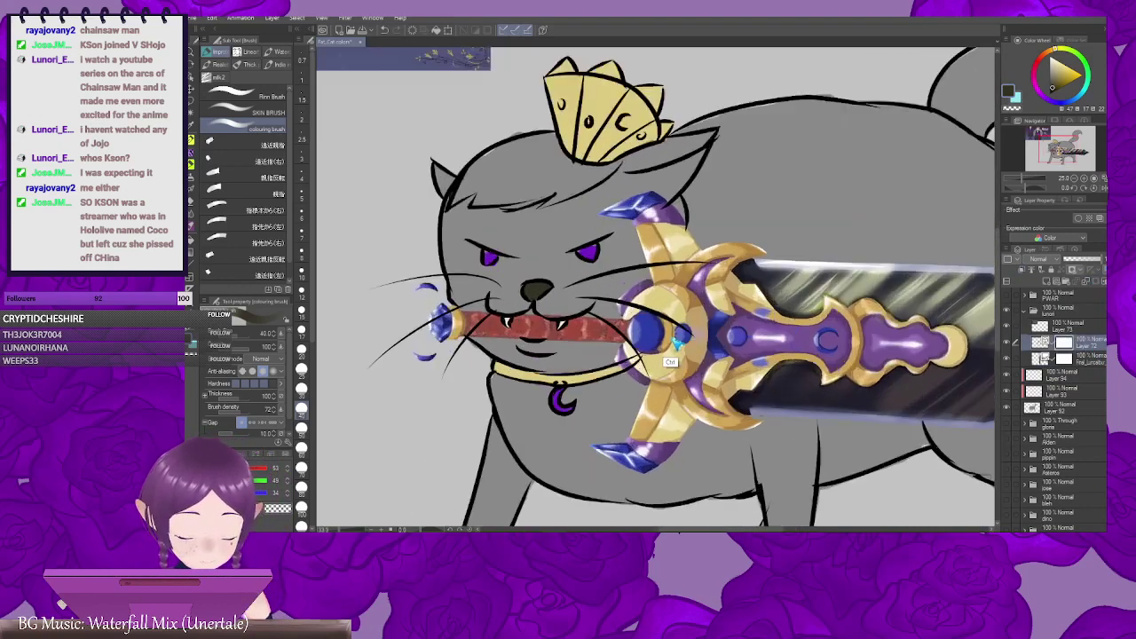
pyautogui.keyDown('ctrl'); pyautogui.click(666, 348); pyautogui.keyUp('ctrl')
pyautogui.scroll(1, 665, 352)
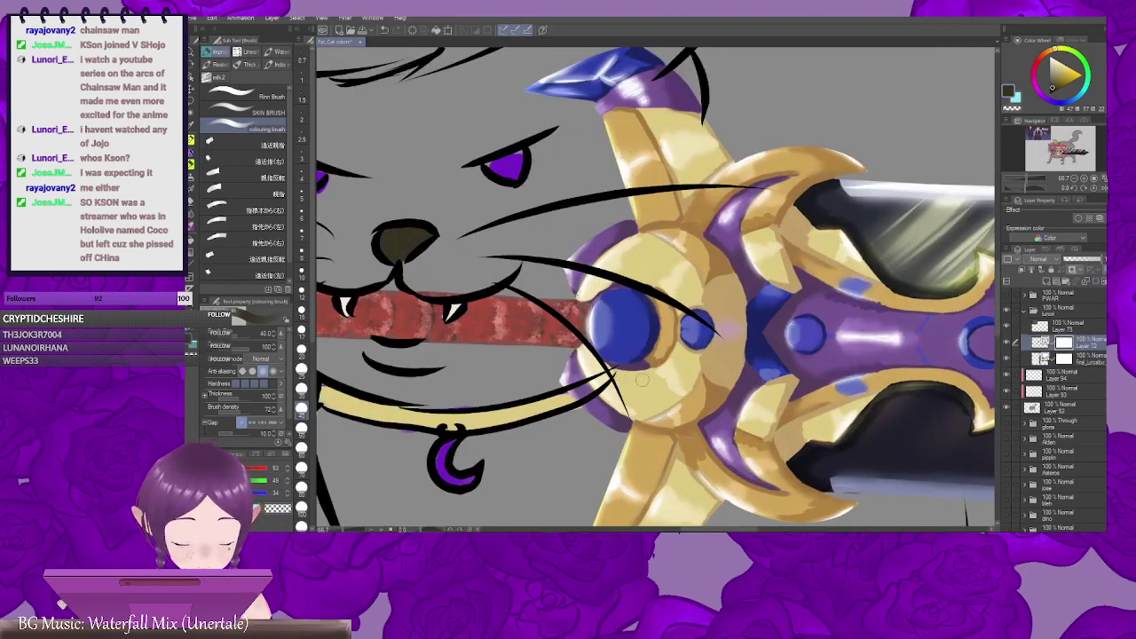
pyautogui.press('e')
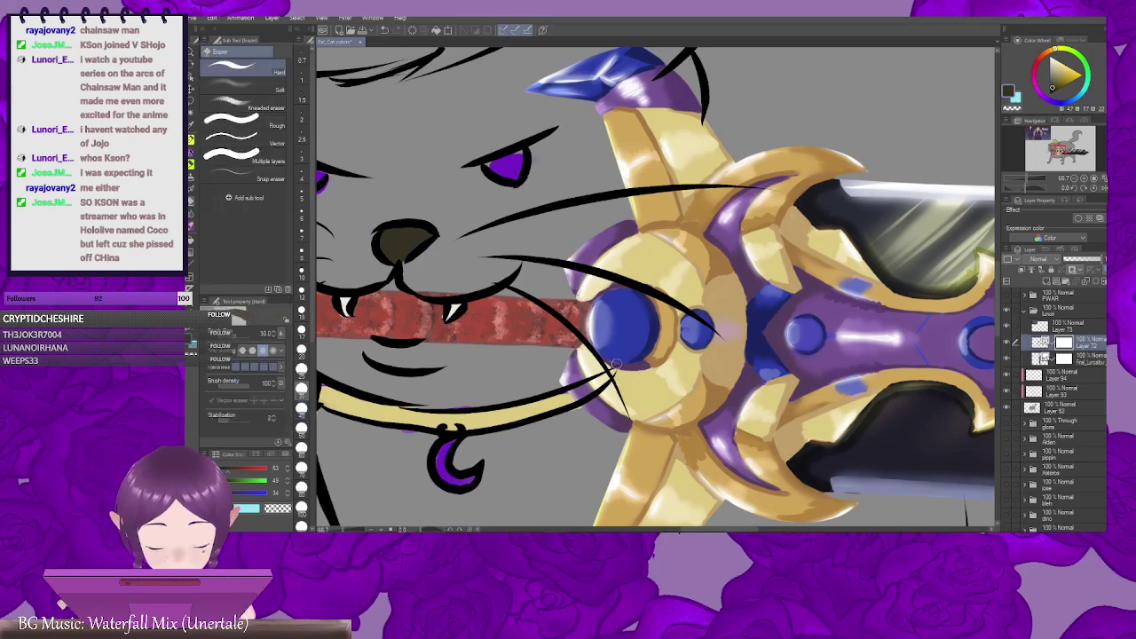
pyautogui.moveTo(620, 389); pyautogui.dragTo(649, 366)
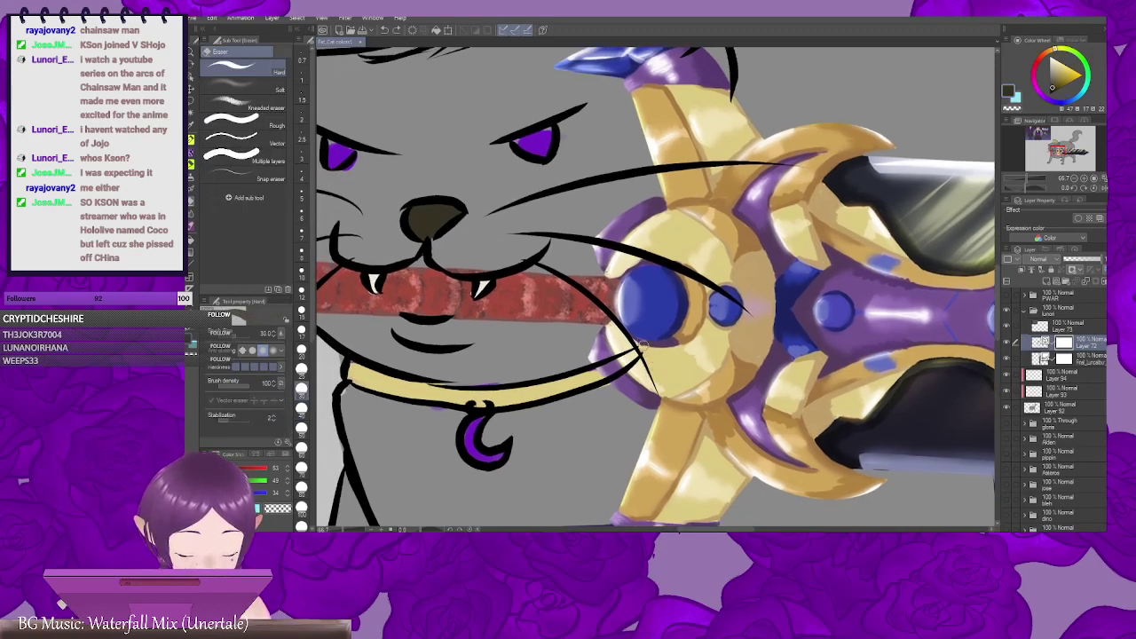
pyautogui.moveTo(641, 344); pyautogui.dragTo(681, 346)
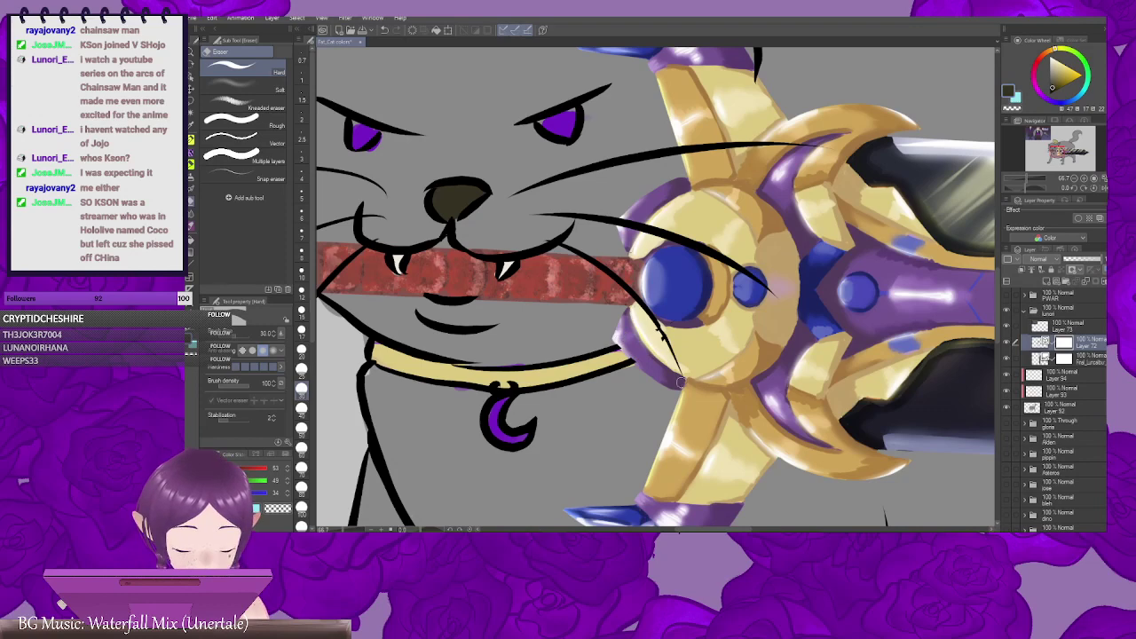
pyautogui.scroll(-2, 684, 383)
pyautogui.scroll(-1, 691, 394)
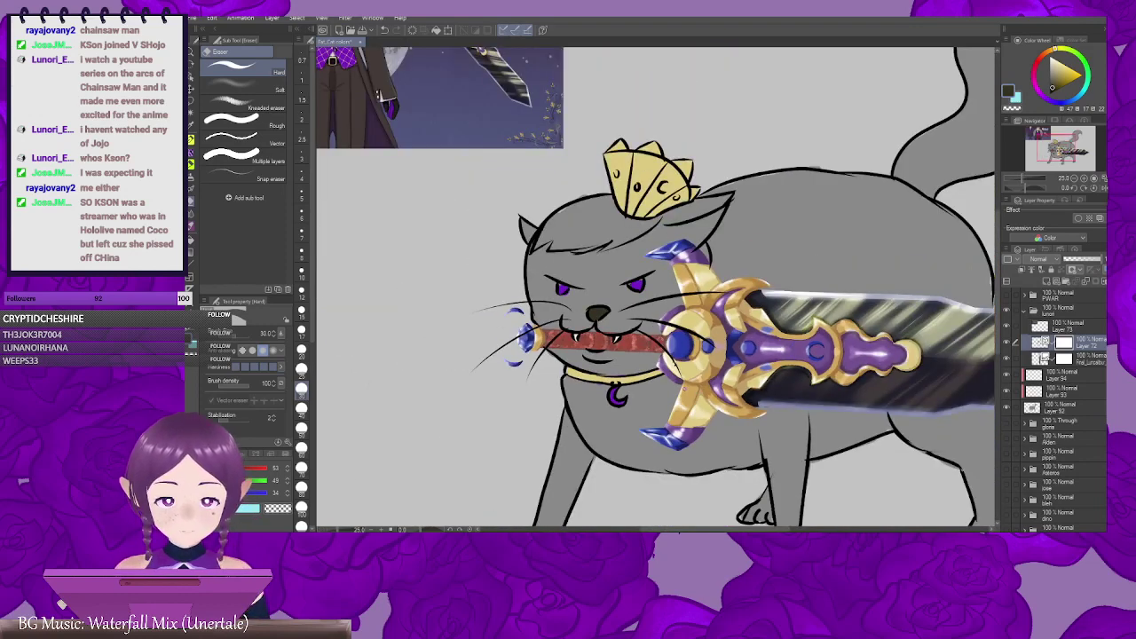
pyautogui.moveTo(742, 310); pyautogui.dragTo(722, 318)
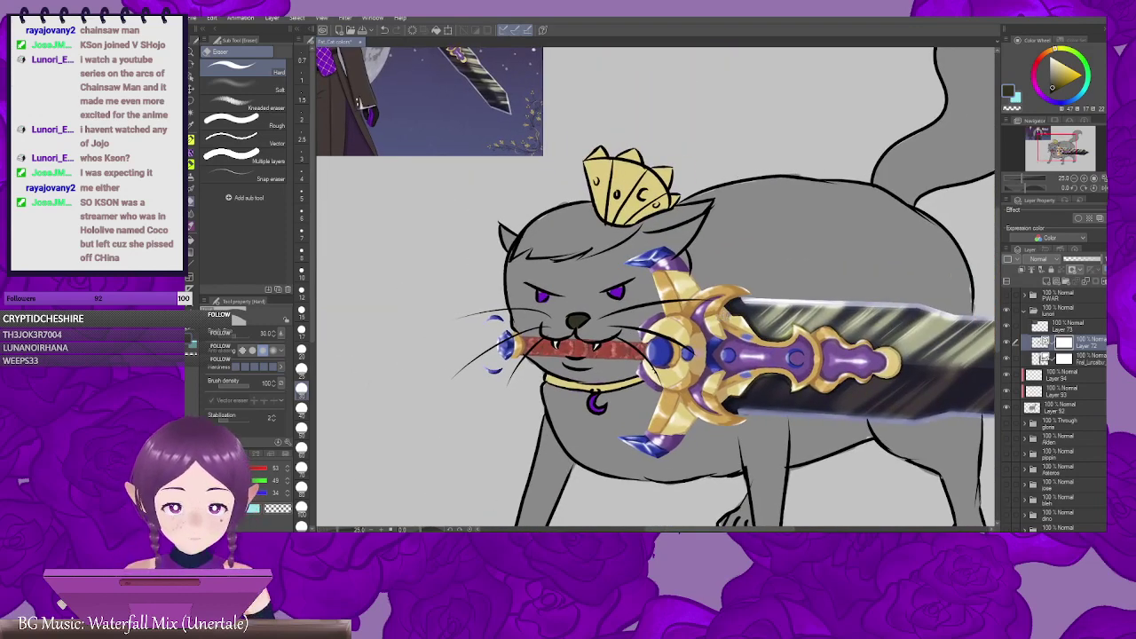
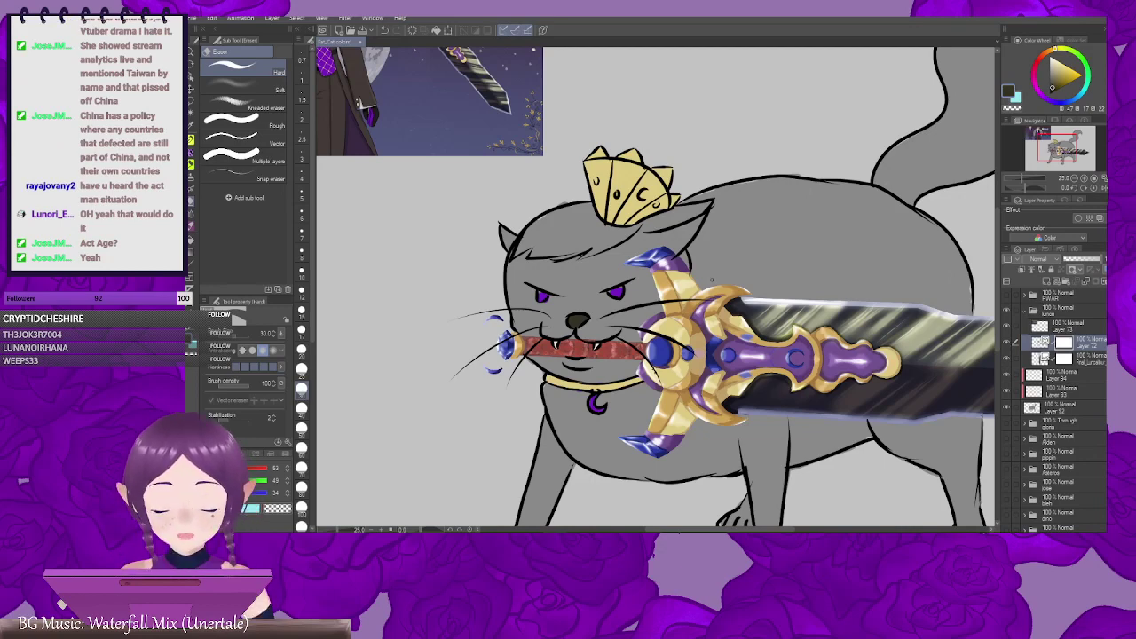
# Step: Create a new layer above Layer 94 and pick a reddish brown, RGB 137, 65, 37, for the shading
pyautogui.moveTo(778, 275); pyautogui.dragTo(634, 274)
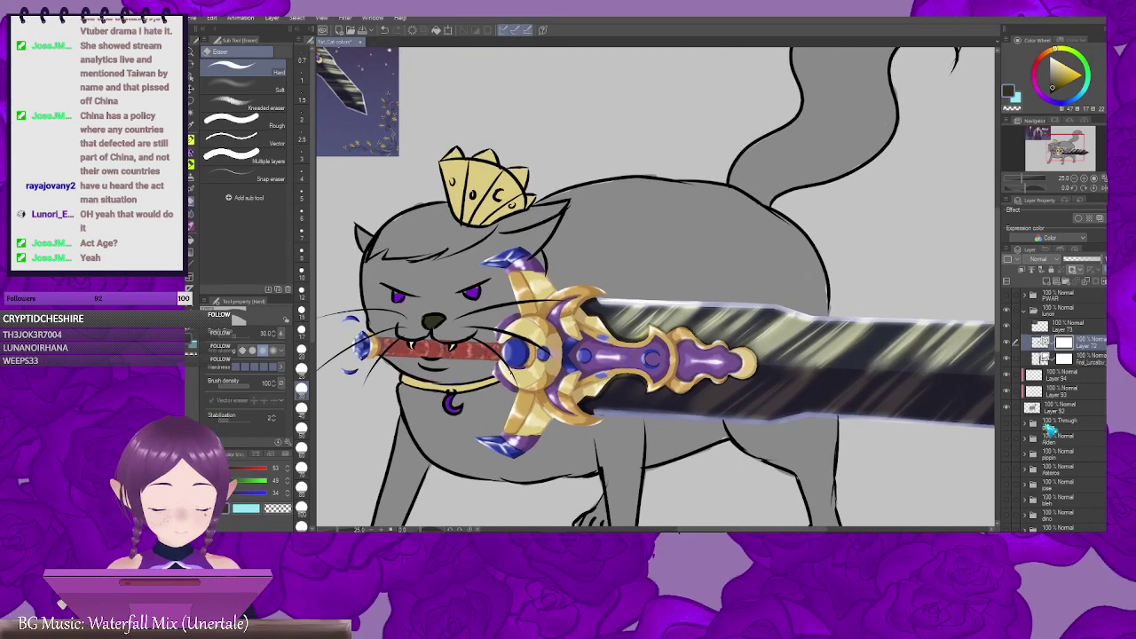
pyautogui.click(1083, 373)
pyautogui.click(1032, 278)
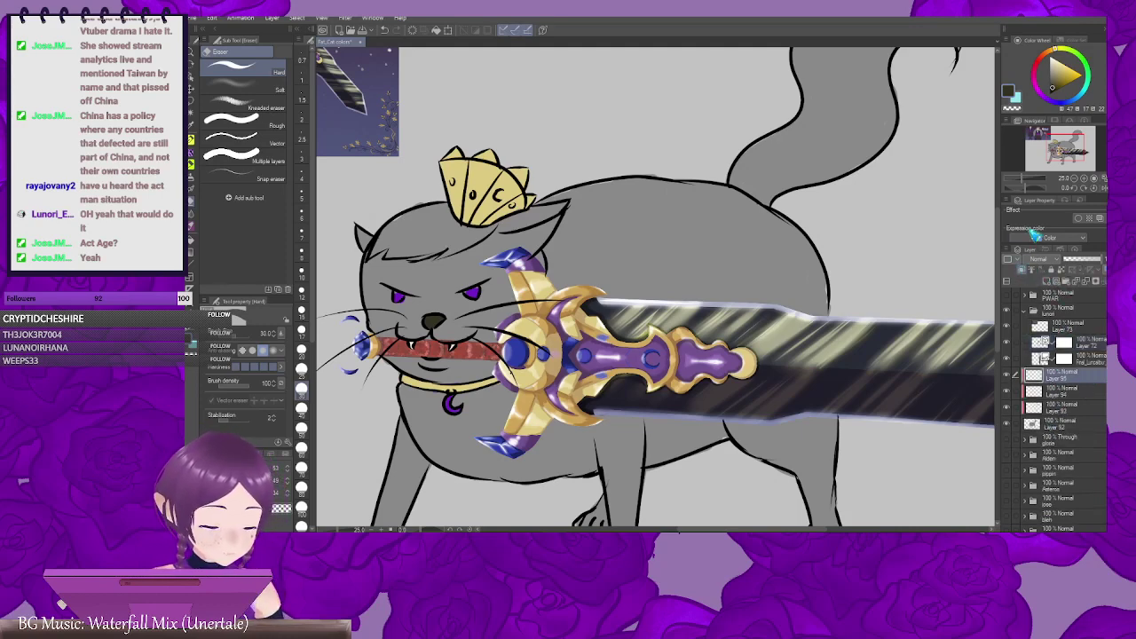
pyautogui.click(1062, 73)
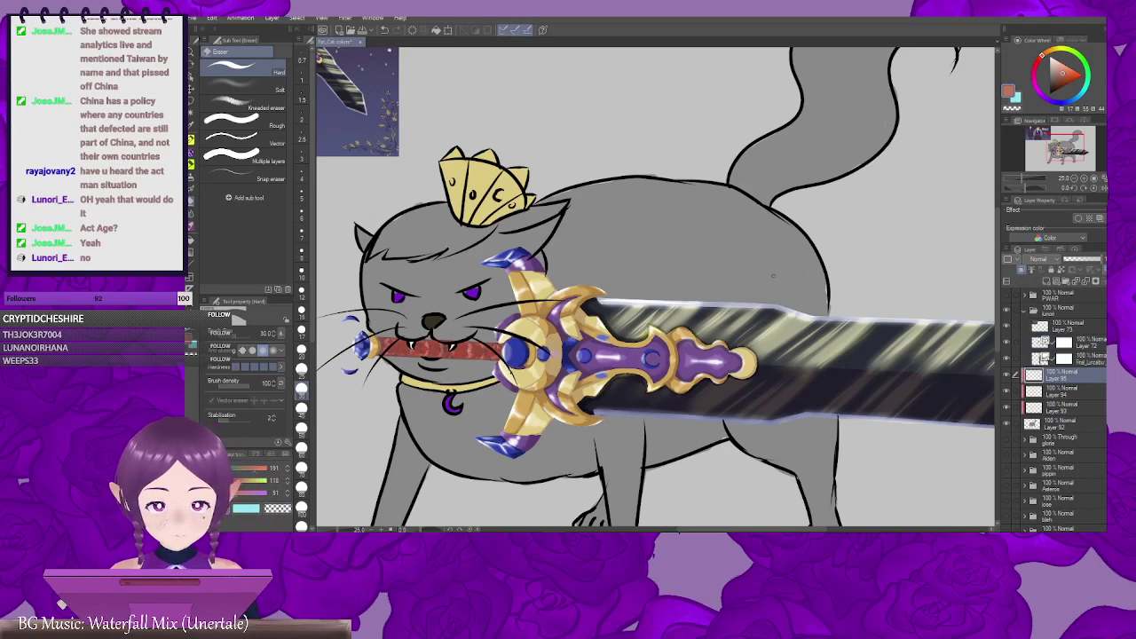
pyautogui.click(1063, 81)
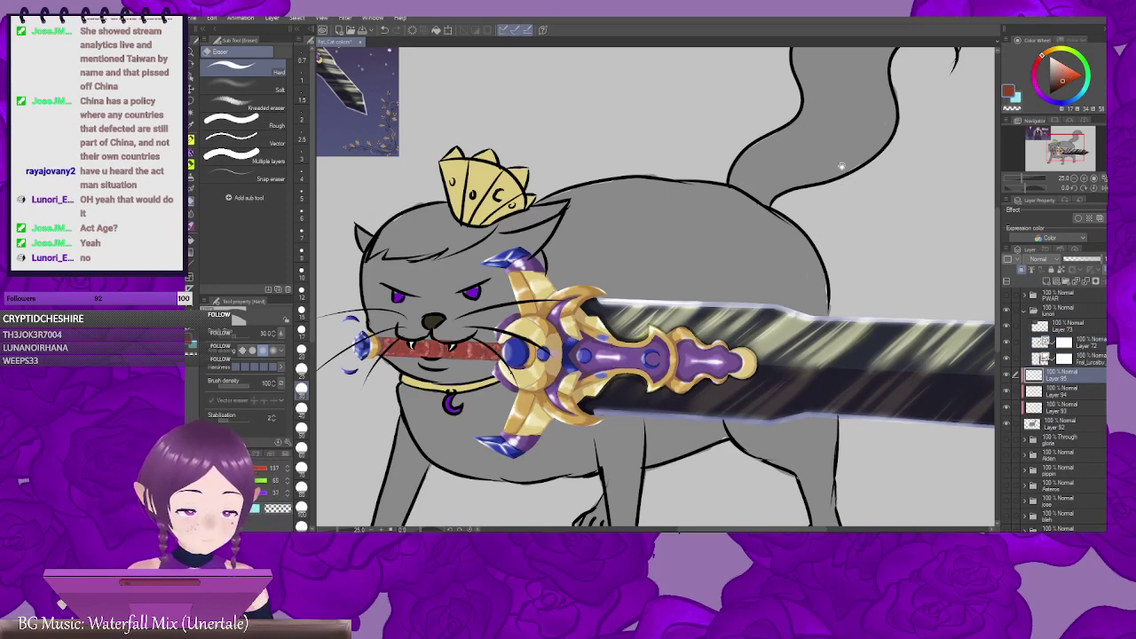
pyautogui.moveTo(726, 243)
pyautogui.mouseDown()
pyautogui.moveTo(869, 221)
pyautogui.moveTo(750, 249)
pyautogui.mouseUp()
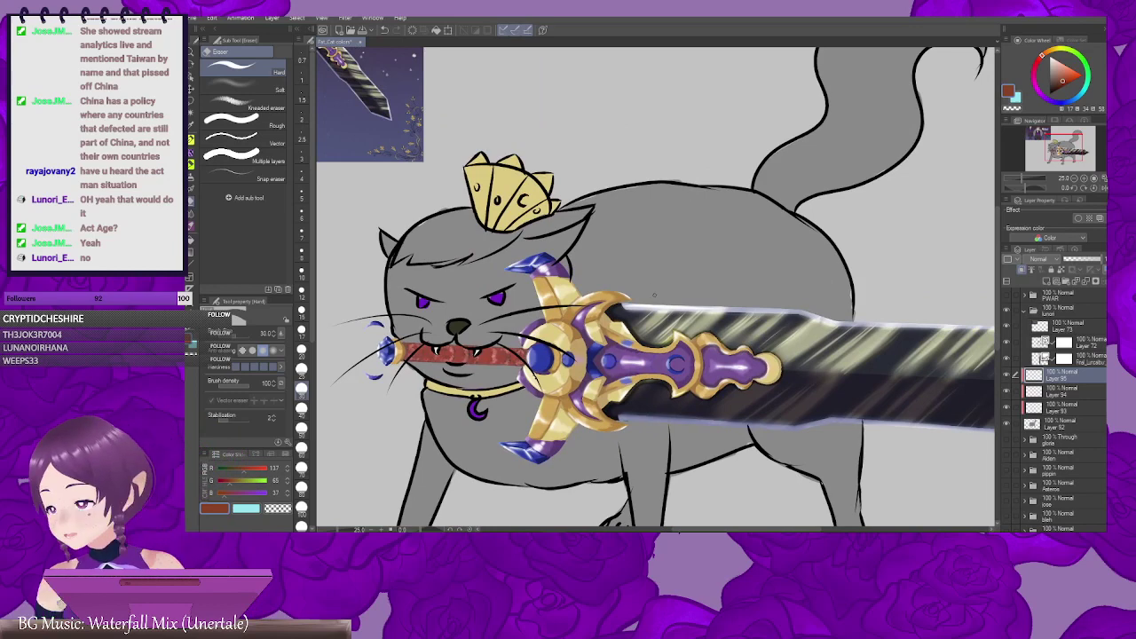
# Step: Paint reddish-brown shading along the tail's inner curve on Layer 95 with the colouring brush at size 200
pyautogui.press('b')
pyautogui.moveTo(654, 305); pyautogui.dragTo(767, 148)
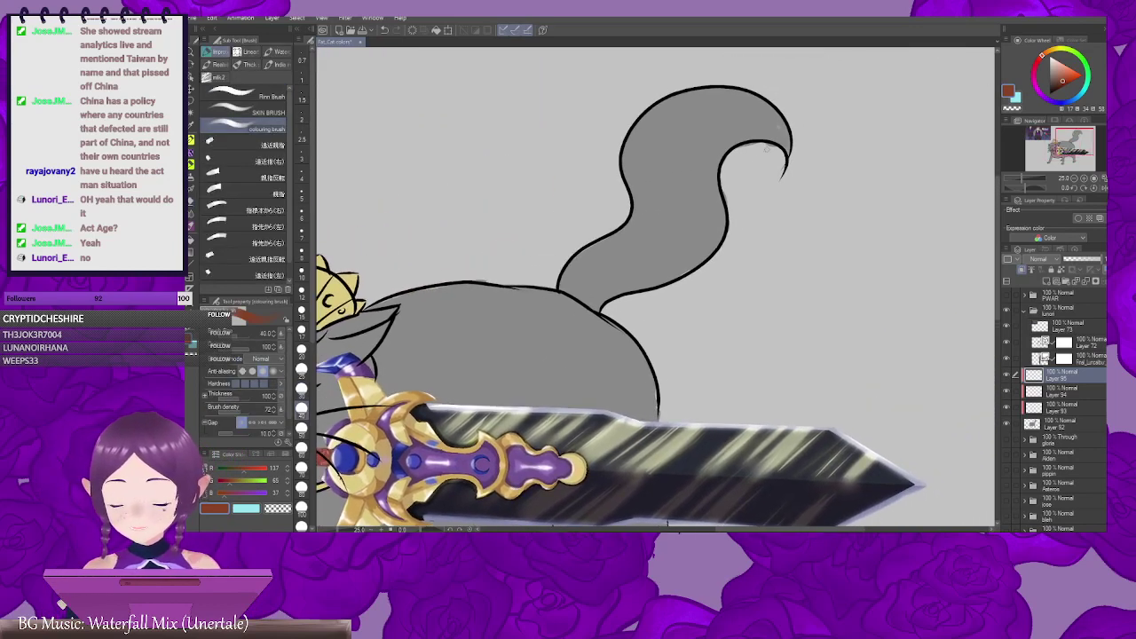
pyautogui.press(']')
pyautogui.press(']')
pyautogui.press(']')
pyautogui.press(']')
pyautogui.press(']')
pyautogui.press(']')
pyautogui.press(']')
pyautogui.press(']')
pyautogui.press(']')
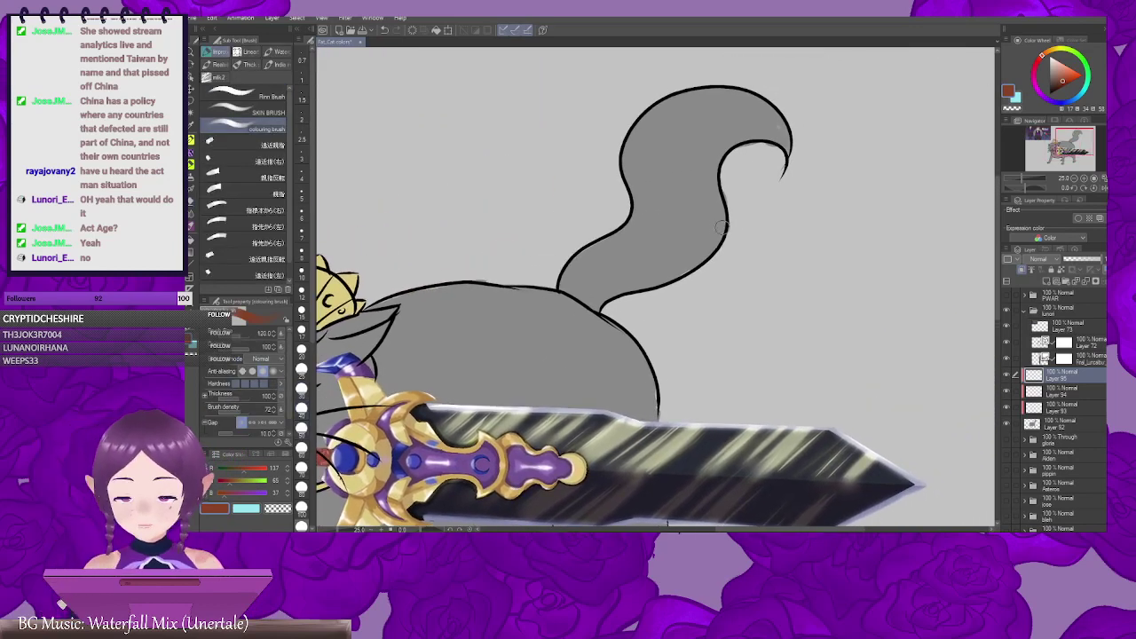
pyautogui.moveTo(605, 302)
pyautogui.mouseDown()
pyautogui.moveTo(719, 238)
pyautogui.moveTo(643, 299)
pyautogui.moveTo(666, 257)
pyautogui.mouseUp()
pyautogui.moveTo(655, 236); pyautogui.dragTo(715, 199)
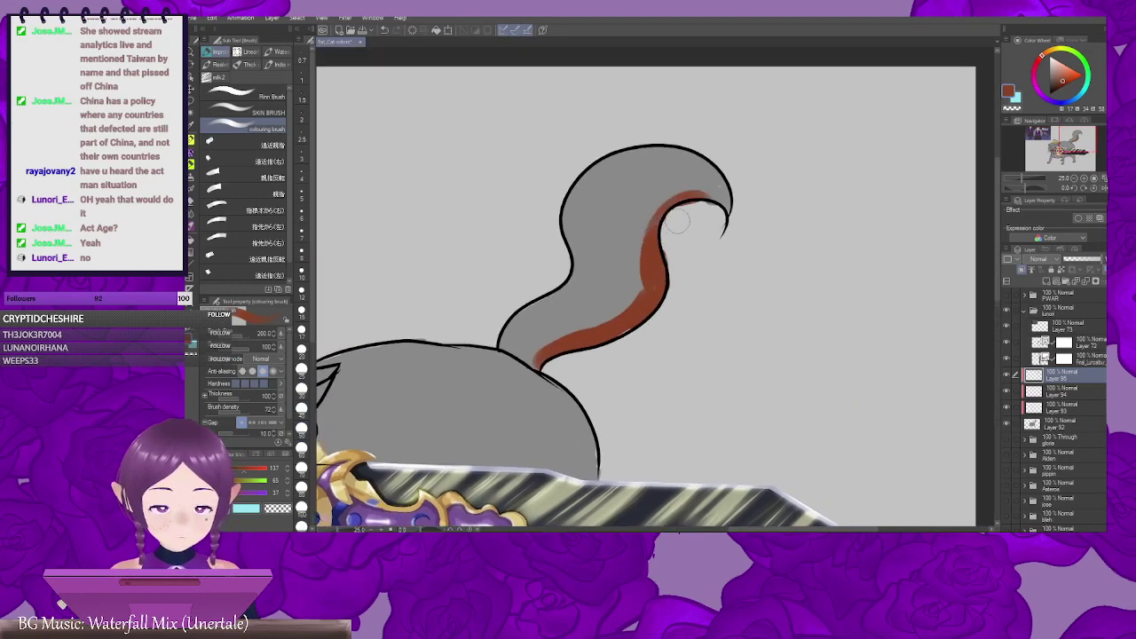
pyautogui.moveTo(703, 295); pyautogui.dragTo(807, 227)
# Step: Shade the hind legs, rear belly and near front leg, including their paws, in reddish brown
pyautogui.moveTo(630, 285); pyautogui.dragTo(645, 293)
pyautogui.moveTo(716, 494)
pyautogui.mouseDown()
pyautogui.moveTo(710, 418)
pyautogui.moveTo(784, 229)
pyautogui.moveTo(695, 355)
pyautogui.moveTo(669, 333)
pyautogui.mouseUp()
pyautogui.moveTo(599, 306)
pyautogui.mouseDown()
pyautogui.moveTo(620, 324)
pyautogui.moveTo(598, 289)
pyautogui.moveTo(677, 338)
pyautogui.moveTo(637, 331)
pyautogui.moveTo(678, 358)
pyautogui.moveTo(695, 308)
pyautogui.moveTo(701, 369)
pyautogui.moveTo(683, 306)
pyautogui.moveTo(677, 368)
pyautogui.moveTo(707, 424)
pyautogui.mouseUp()
pyautogui.moveTo(561, 437)
pyautogui.mouseDown()
pyautogui.moveTo(657, 396)
pyautogui.moveTo(568, 427)
pyautogui.moveTo(630, 342)
pyautogui.moveTo(677, 326)
pyautogui.moveTo(630, 329)
pyautogui.moveTo(708, 293)
pyautogui.mouseUp()
pyautogui.scroll(1, 593, 398)
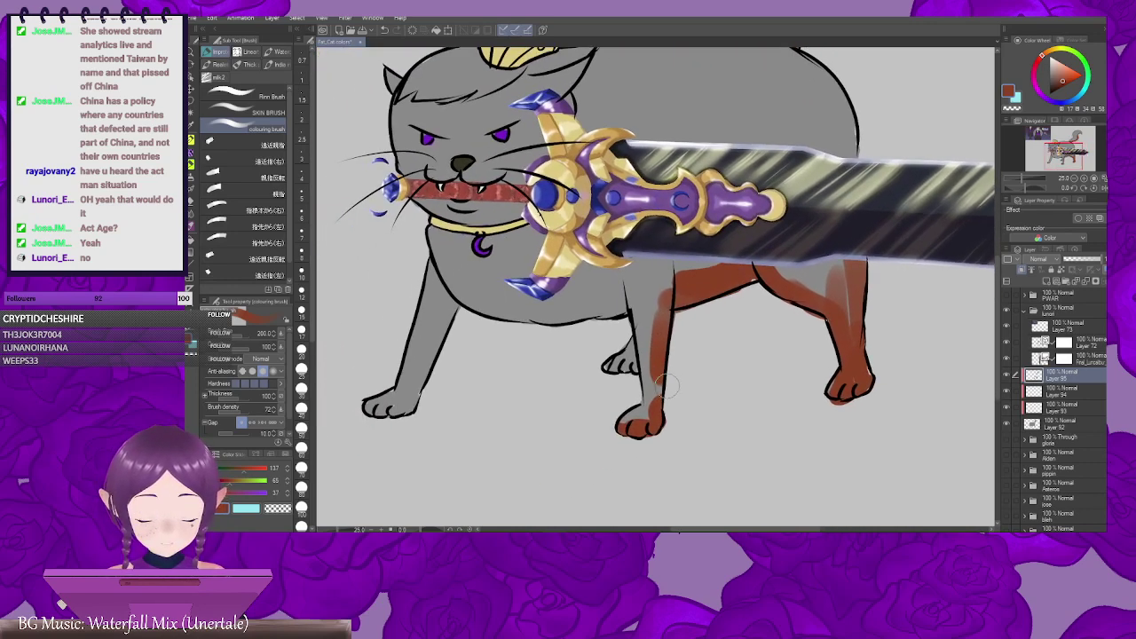
pyautogui.moveTo(661, 382)
pyautogui.mouseDown()
pyautogui.moveTo(656, 417)
pyautogui.moveTo(628, 431)
pyautogui.mouseUp()
pyautogui.moveTo(606, 372); pyautogui.dragTo(708, 380)
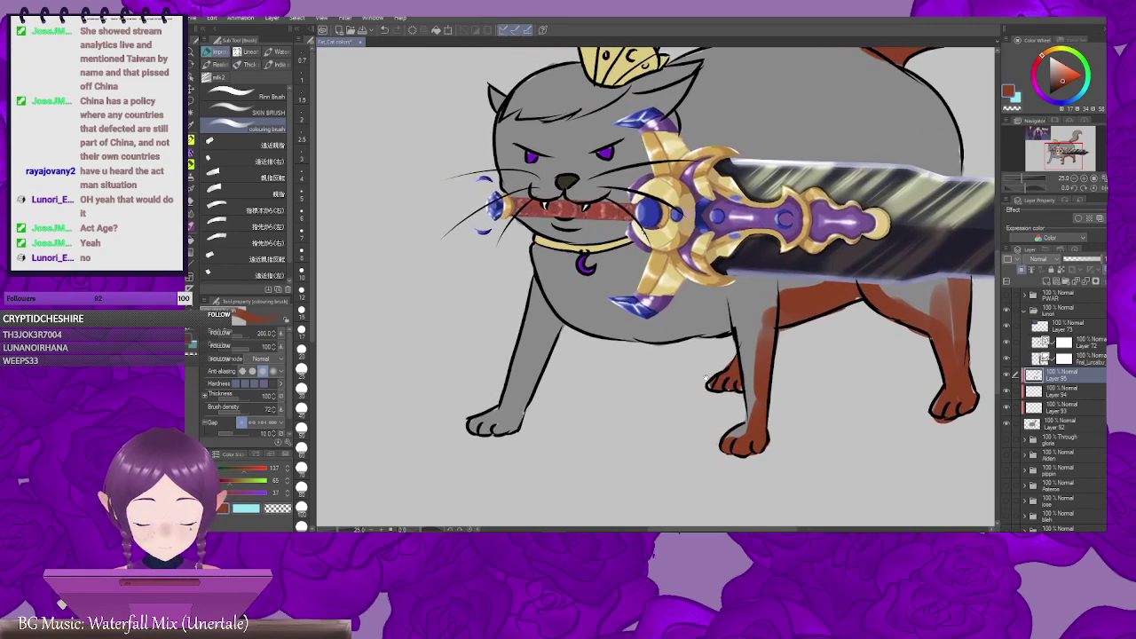
# Step: Shade the far front leg, the underside of the belly and the rump's rear edge in reddish brown
pyautogui.moveTo(525, 403)
pyautogui.mouseDown()
pyautogui.moveTo(493, 429)
pyautogui.moveTo(555, 321)
pyautogui.moveTo(513, 344)
pyautogui.moveTo(671, 353)
pyautogui.mouseUp()
pyautogui.moveTo(738, 318)
pyautogui.mouseDown()
pyautogui.moveTo(661, 317)
pyautogui.moveTo(643, 350)
pyautogui.moveTo(604, 355)
pyautogui.moveTo(650, 350)
pyautogui.moveTo(678, 387)
pyautogui.mouseUp()
pyautogui.moveTo(769, 241)
pyautogui.mouseDown()
pyautogui.moveTo(775, 277)
pyautogui.moveTo(768, 260)
pyautogui.moveTo(854, 270)
pyautogui.mouseUp()
# Step: Shade the cat's chin between the sword handle and the collar, using a smaller colouring brush
pyautogui.moveTo(487, 329); pyautogui.dragTo(576, 326)
pyautogui.hotkey('ctrl', 'z')
pyautogui.press('[')
pyautogui.press('[')
pyautogui.press('[')
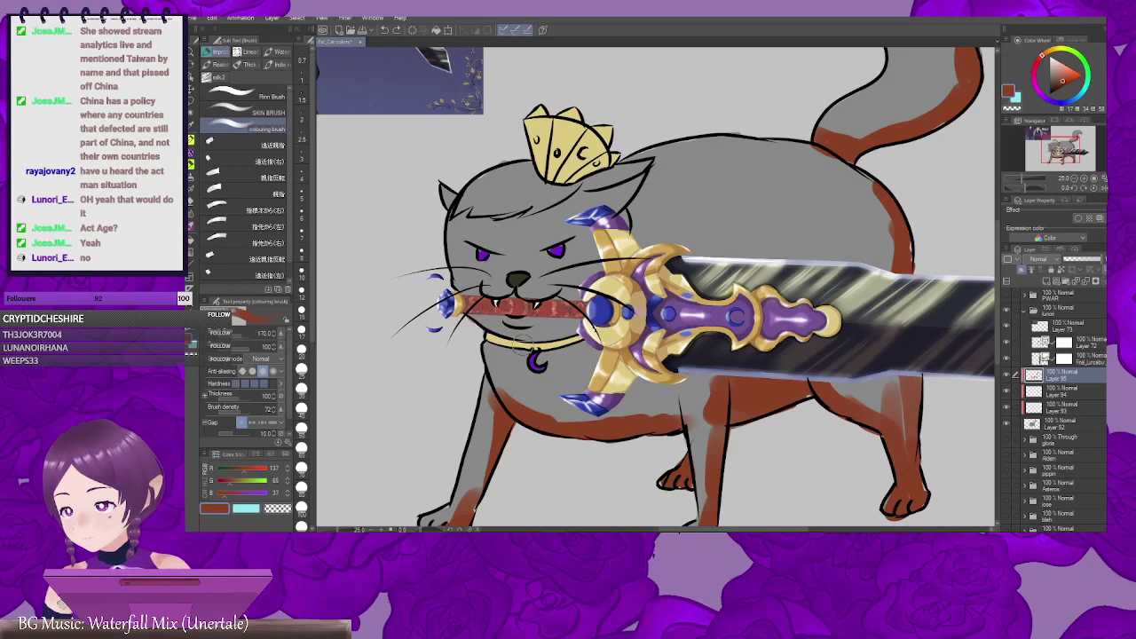
pyautogui.moveTo(488, 327); pyautogui.dragTo(575, 327)
# Step: Shade the ear beside the crown and the neck behind it with the colouring brush at size 120
pyautogui.moveTo(591, 211); pyautogui.dragTo(545, 240)
pyautogui.moveTo(541, 227)
pyautogui.mouseDown()
pyautogui.moveTo(577, 218)
pyautogui.moveTo(587, 244)
pyautogui.moveTo(539, 235)
pyautogui.mouseUp()
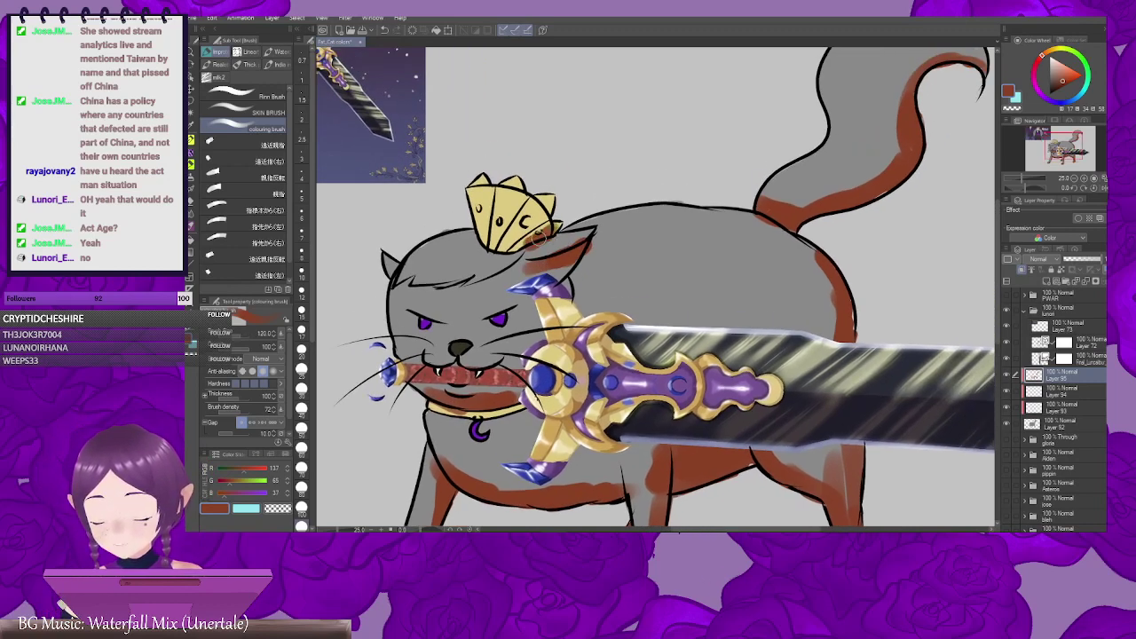
pyautogui.hotkey('ctrl', 'z')
pyautogui.moveTo(665, 276); pyautogui.dragTo(646, 252)
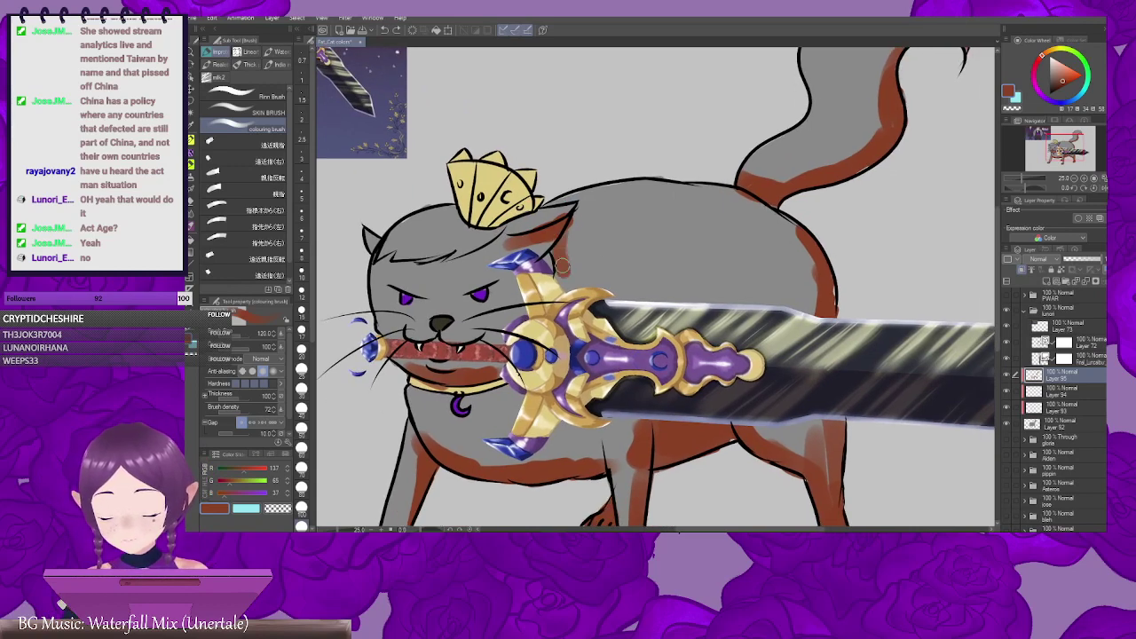
pyautogui.moveTo(564, 291); pyautogui.dragTo(659, 289)
pyautogui.moveTo(572, 304); pyautogui.dragTo(624, 310)
pyautogui.moveTo(646, 199); pyautogui.dragTo(600, 257)
# Step: Reduce the colouring brush to size 70 and shade the crown's folds and the muzzle below the nose
pyautogui.press('[')
pyautogui.press('[')
pyautogui.press('[')
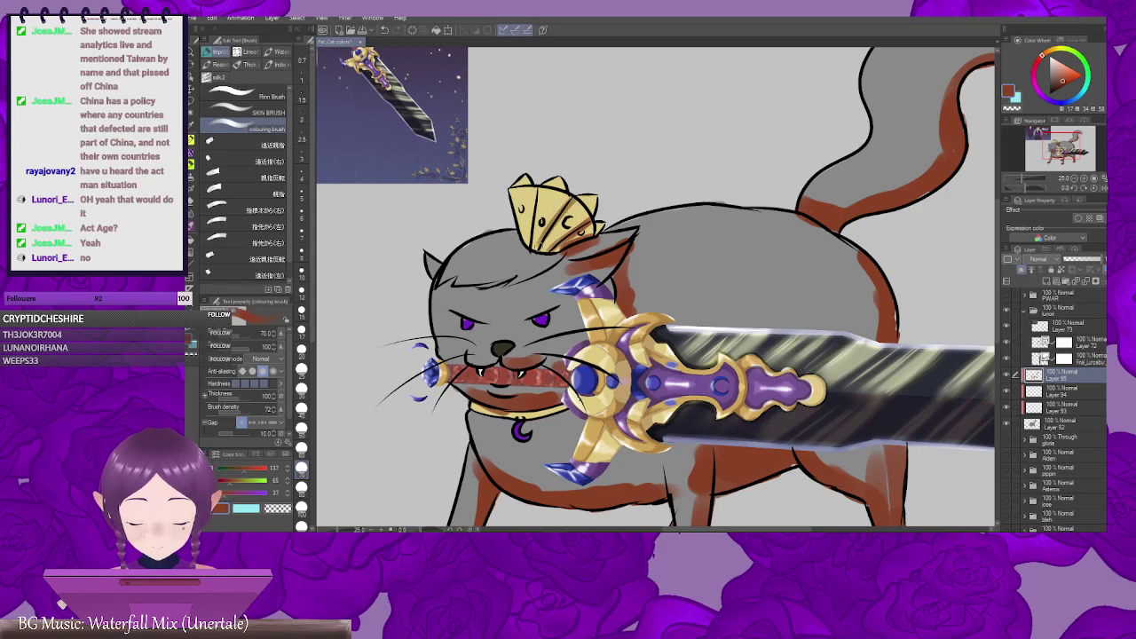
pyautogui.moveTo(530, 251); pyautogui.dragTo(537, 217)
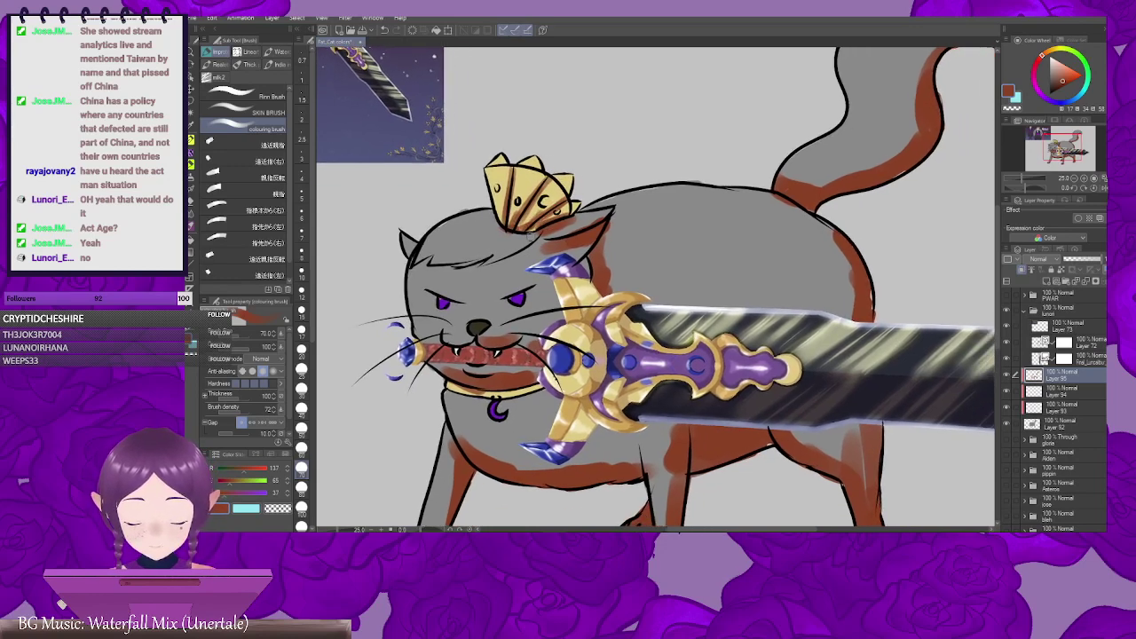
pyautogui.moveTo(595, 244); pyautogui.dragTo(670, 228)
pyautogui.moveTo(593, 284); pyautogui.dragTo(557, 227)
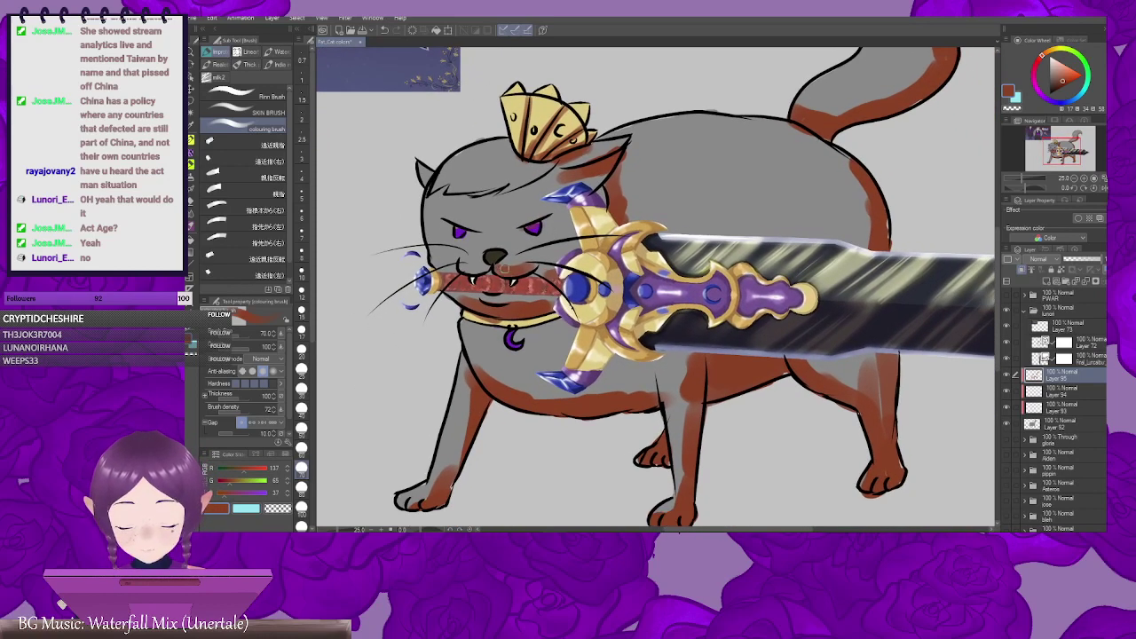
pyautogui.moveTo(495, 264); pyautogui.dragTo(535, 293)
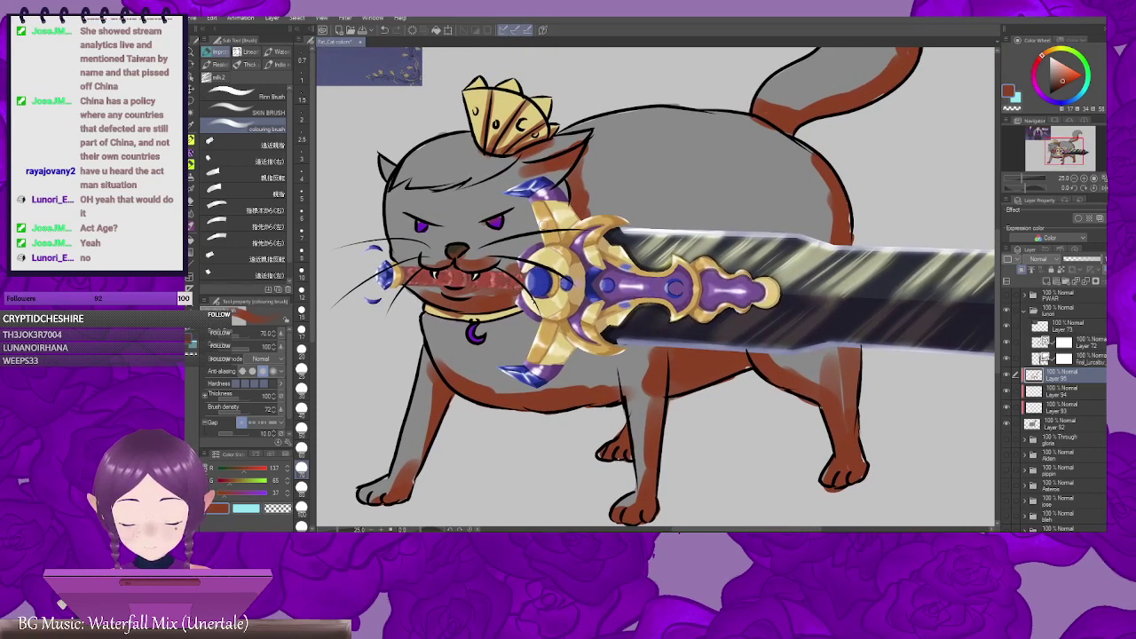
# Step: Enlarge the colouring brush to size 200 and shade the cat's back along the blade's upper edge in reddish brown
pyautogui.moveTo(810, 259)
pyautogui.mouseDown()
pyautogui.moveTo(735, 315)
pyautogui.moveTo(744, 248)
pyautogui.mouseUp()
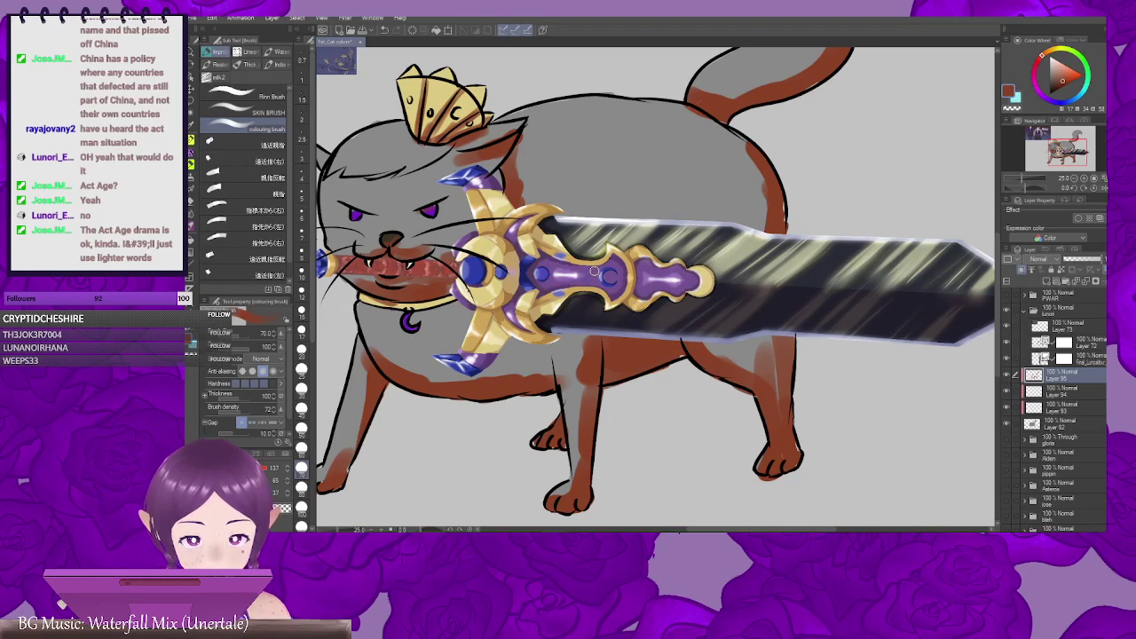
pyautogui.press(']')
pyautogui.press(']')
pyautogui.press(']')
pyautogui.press(']')
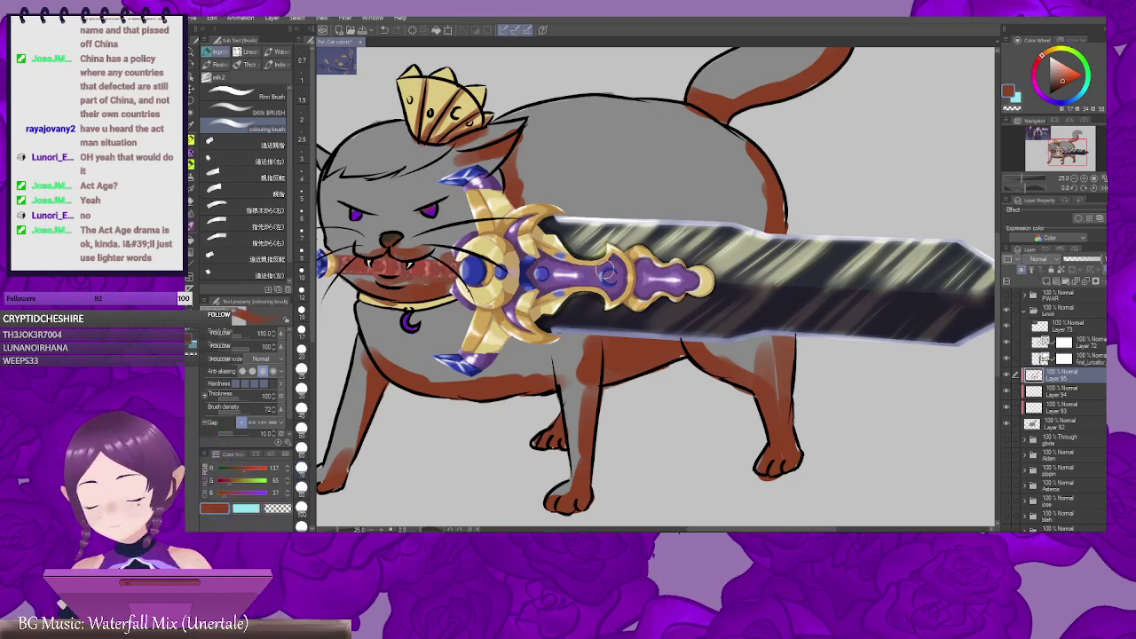
pyautogui.moveTo(556, 228); pyautogui.dragTo(695, 233)
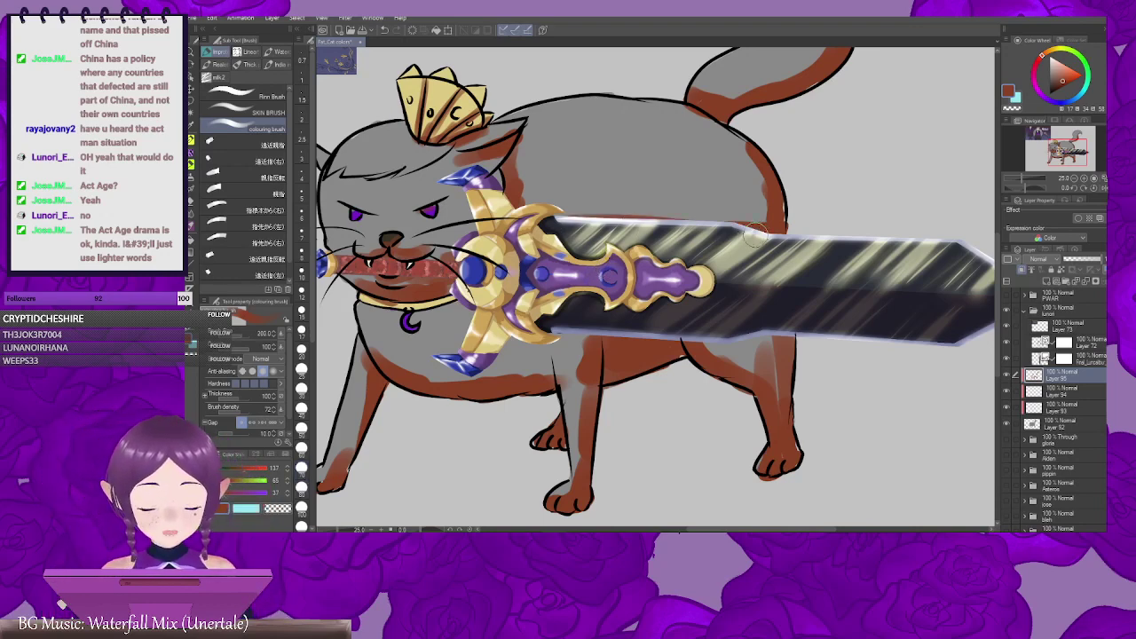
pyautogui.moveTo(780, 232)
pyautogui.mouseDown()
pyautogui.moveTo(758, 234)
pyautogui.moveTo(817, 243)
pyautogui.mouseUp()
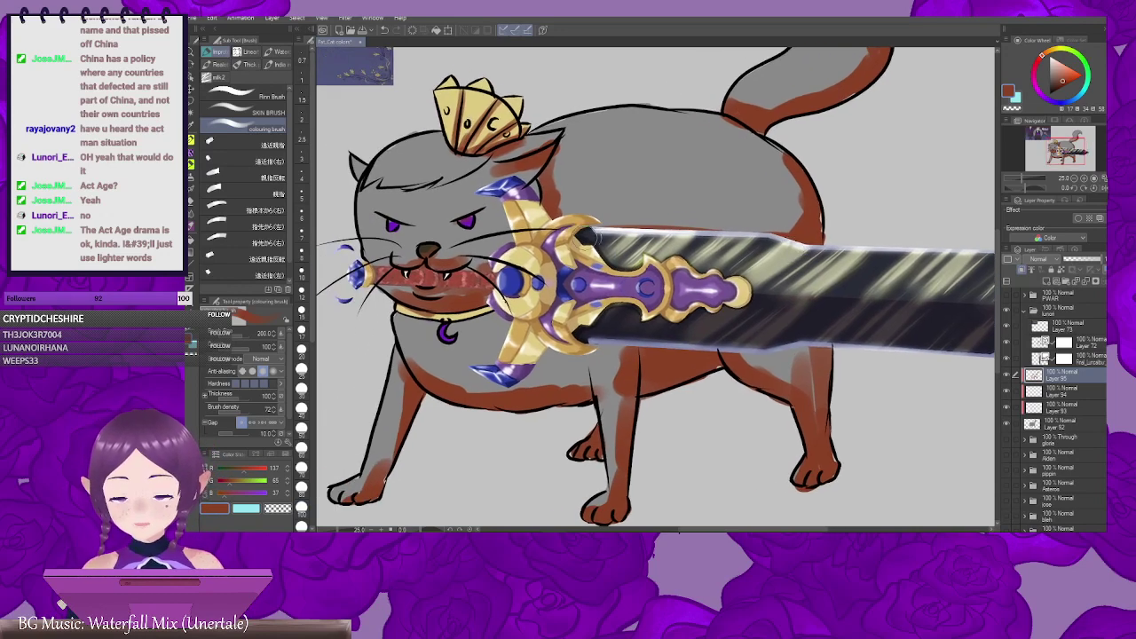
pyautogui.moveTo(586, 237)
pyautogui.mouseDown()
pyautogui.moveTo(788, 240)
pyautogui.moveTo(789, 220)
pyautogui.mouseUp()
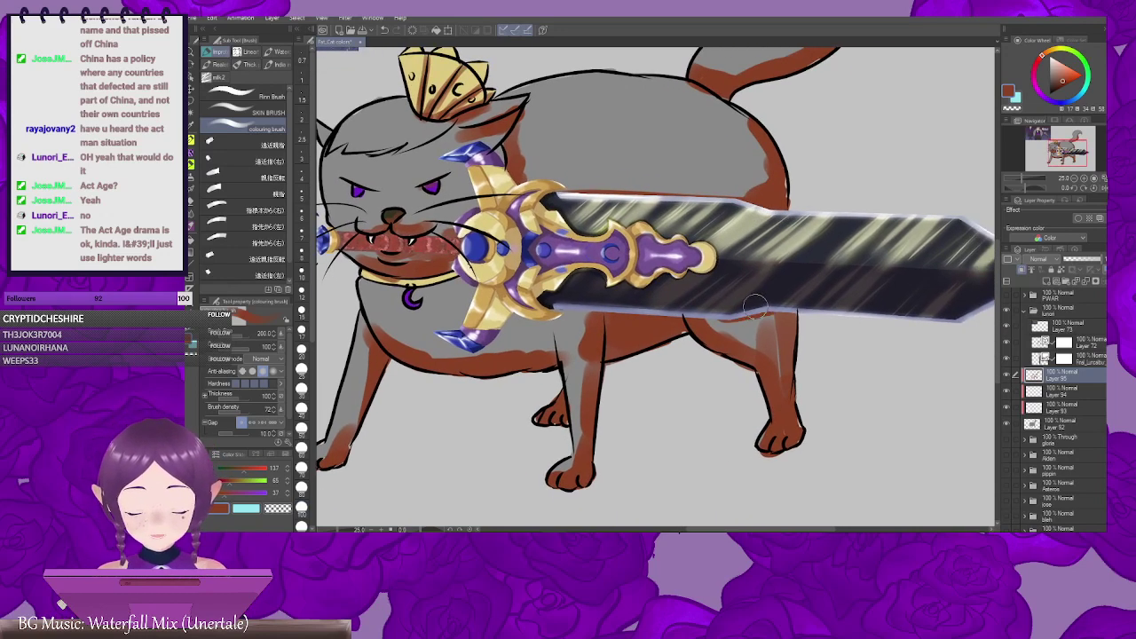
pyautogui.moveTo(734, 282)
pyautogui.mouseDown()
pyautogui.moveTo(639, 257)
pyautogui.moveTo(687, 334)
pyautogui.mouseUp()
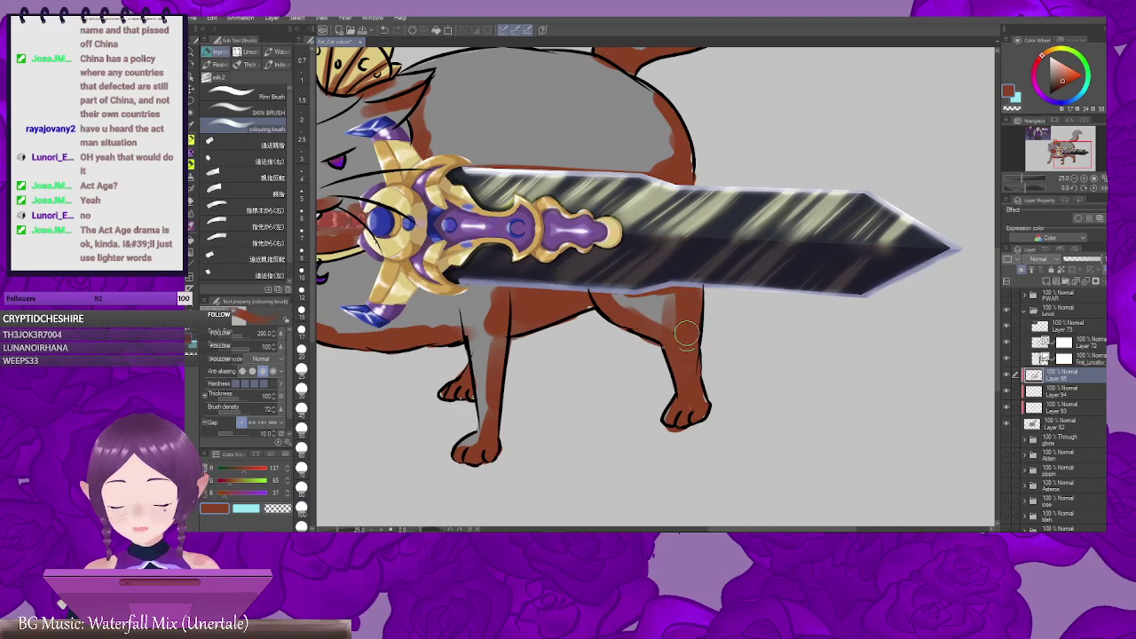
pyautogui.moveTo(701, 399); pyautogui.dragTo(697, 292)
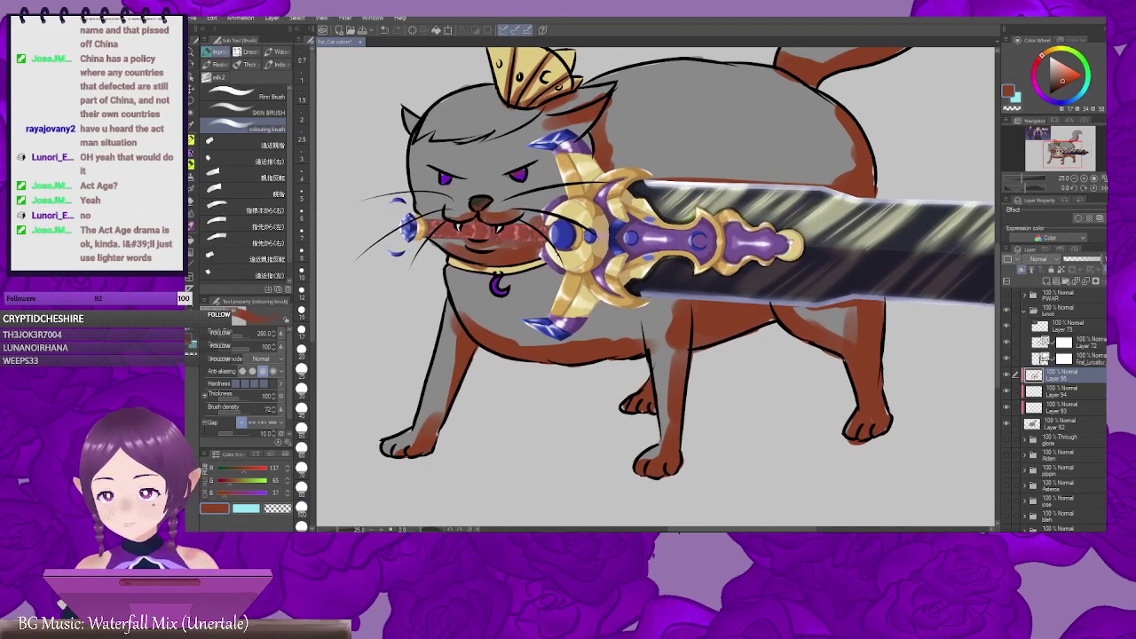
pyautogui.moveTo(791, 242); pyautogui.dragTo(629, 330)
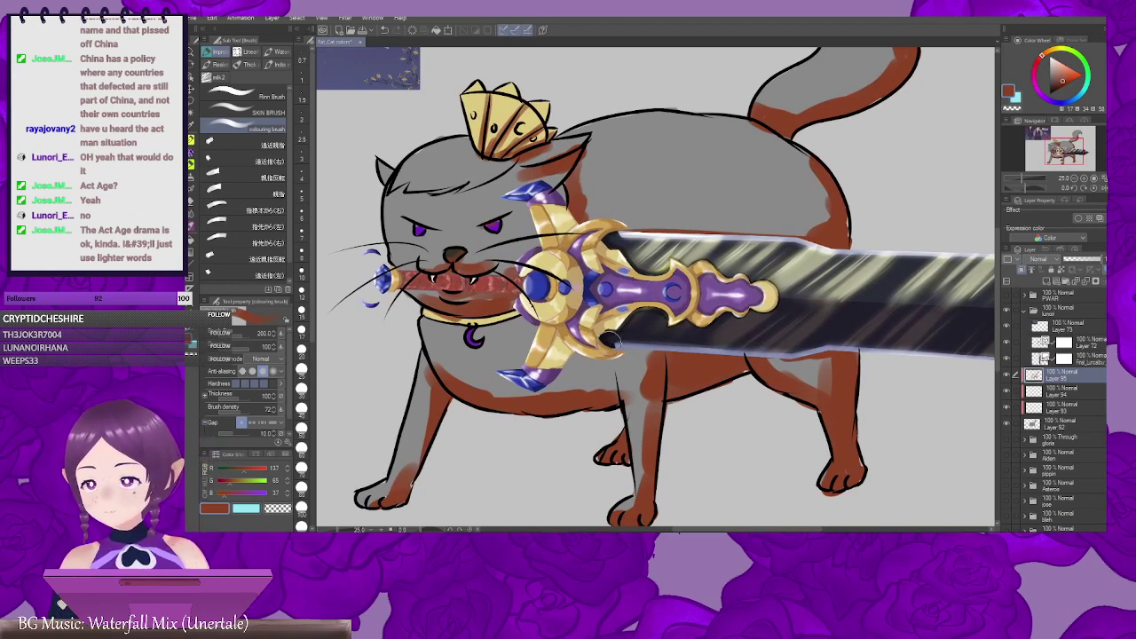
# Step: Shade the inside of the cat's far ear in reddish brown
pyautogui.moveTo(538, 332); pyautogui.dragTo(630, 314)
pyautogui.moveTo(473, 155); pyautogui.dragTo(479, 159)
pyautogui.moveTo(575, 274)
pyautogui.mouseDown()
pyautogui.moveTo(511, 231)
pyautogui.moveTo(490, 275)
pyautogui.moveTo(450, 270)
pyautogui.moveTo(497, 296)
pyautogui.mouseUp()
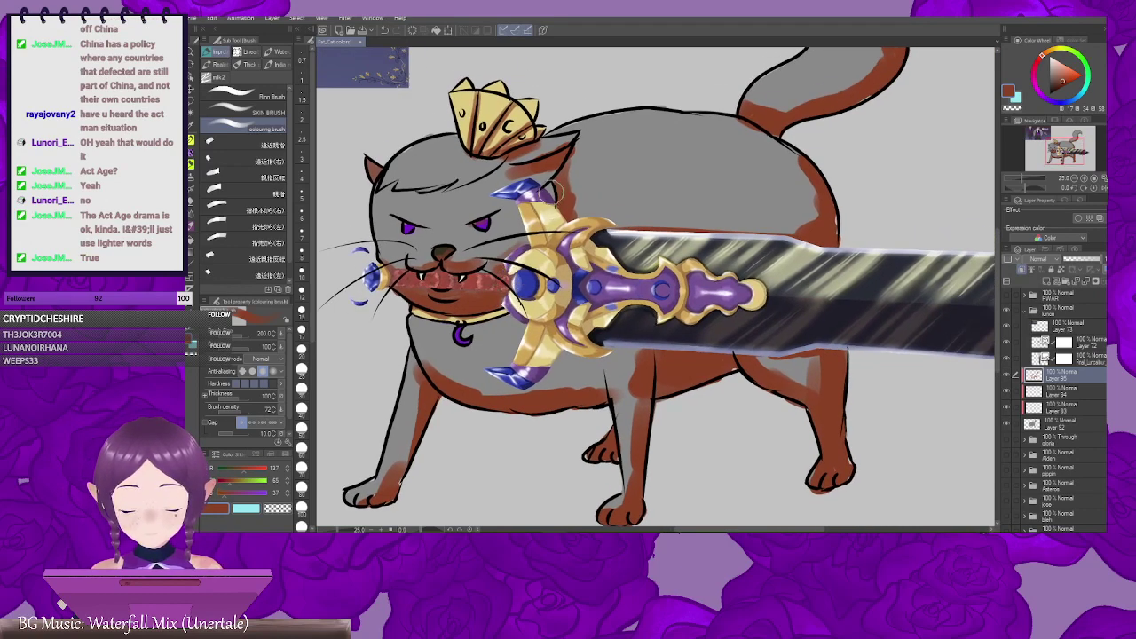
pyautogui.moveTo(504, 233); pyautogui.dragTo(611, 151)
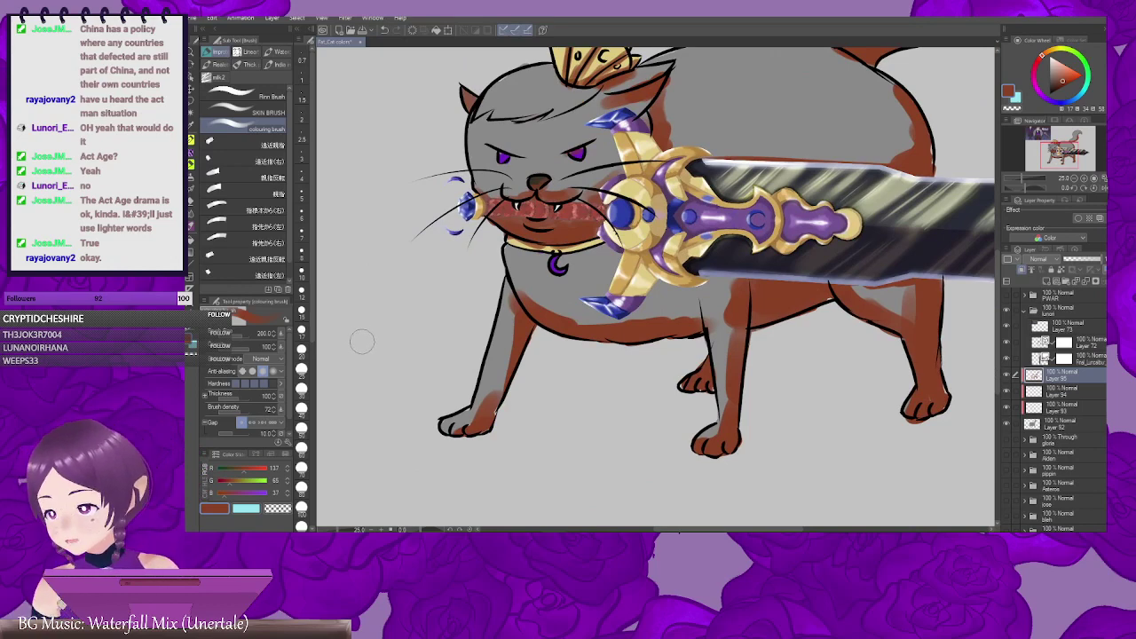
# Step: Soften the shadow edges on the far front leg with the Blur tool at size 250
pyautogui.press('j')
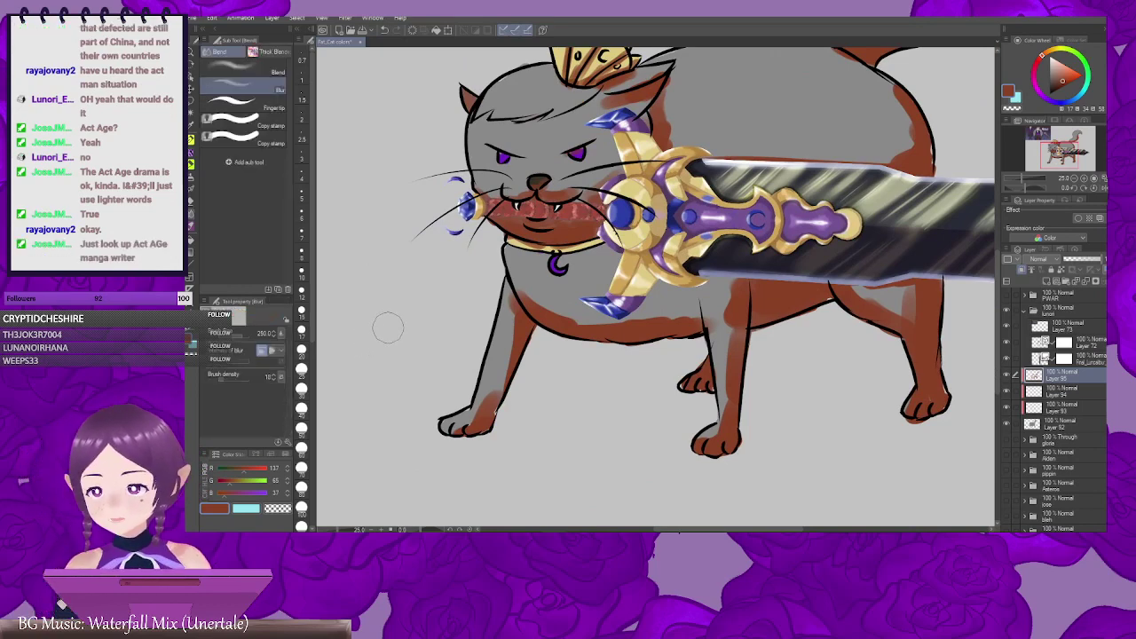
pyautogui.moveTo(509, 286); pyautogui.dragTo(483, 257)
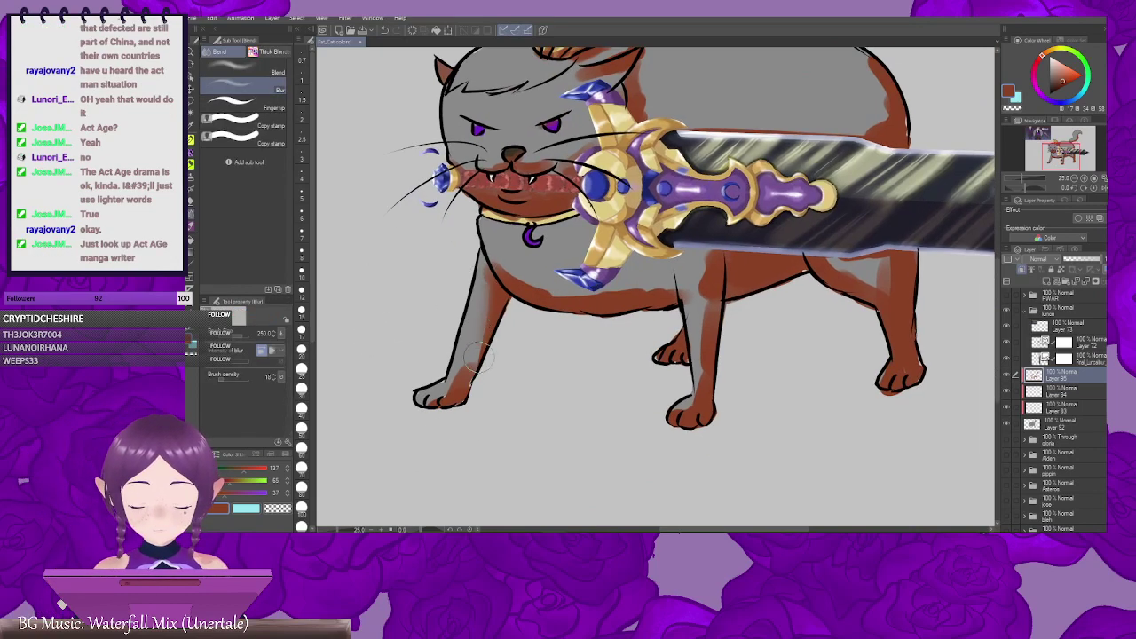
pyautogui.moveTo(562, 327); pyautogui.dragTo(507, 353)
pyautogui.moveTo(453, 304)
pyautogui.mouseDown()
pyautogui.moveTo(525, 325)
pyautogui.moveTo(577, 322)
pyautogui.moveTo(514, 324)
pyautogui.mouseUp()
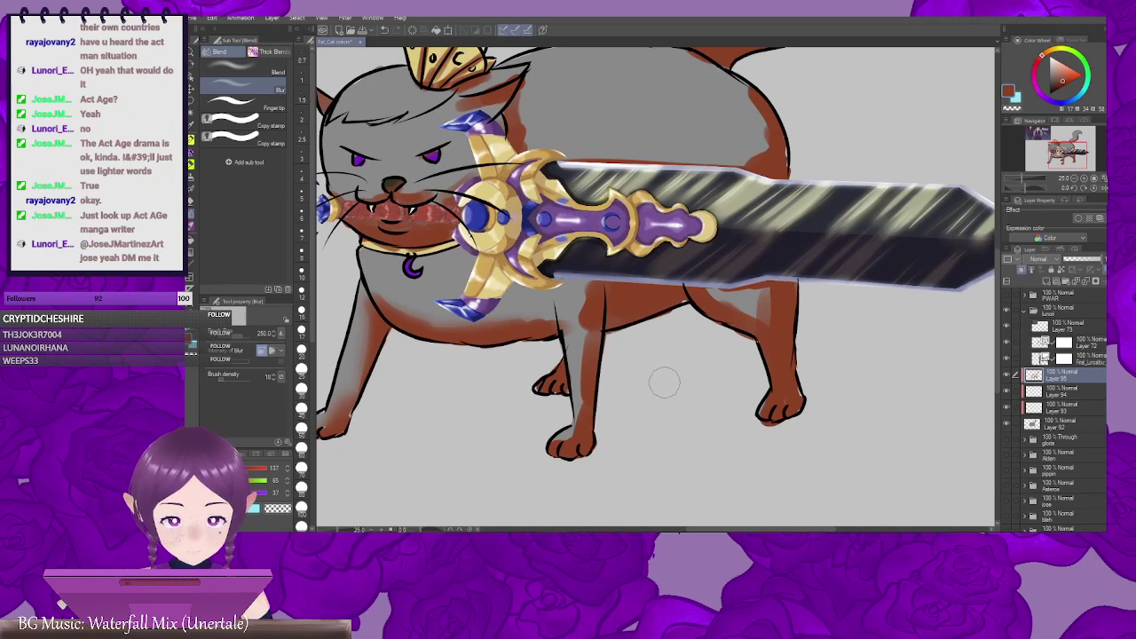
# Step: Set the reddish-brown shading layer's blending mode to Multiply
pyautogui.click(1043, 260)
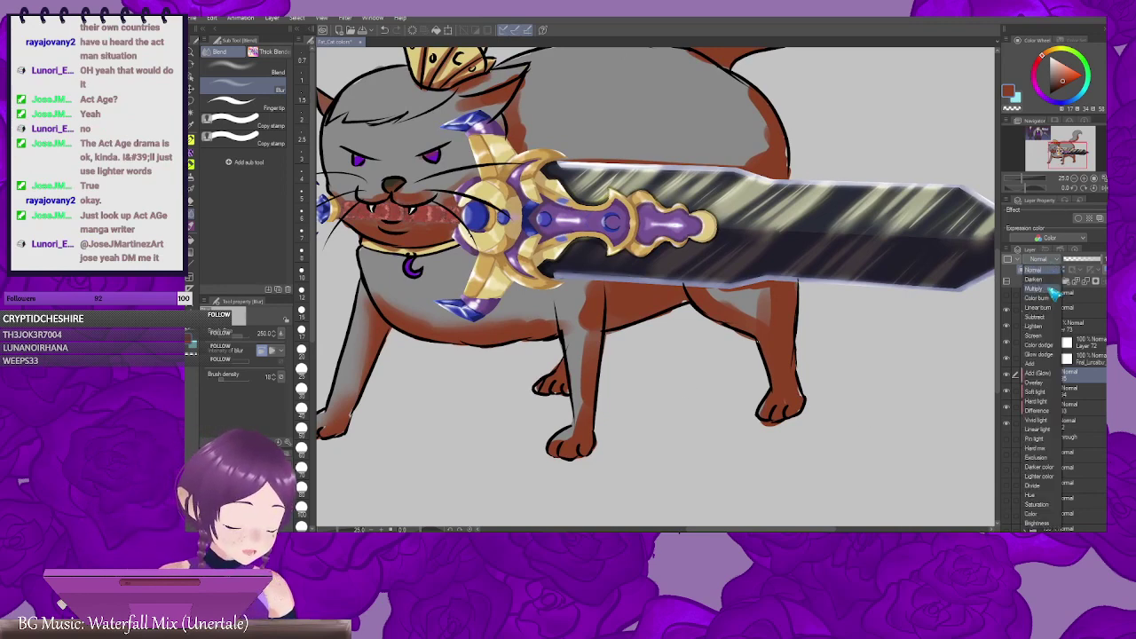
pyautogui.click(1054, 291)
pyautogui.moveTo(403, 260); pyautogui.dragTo(426, 342)
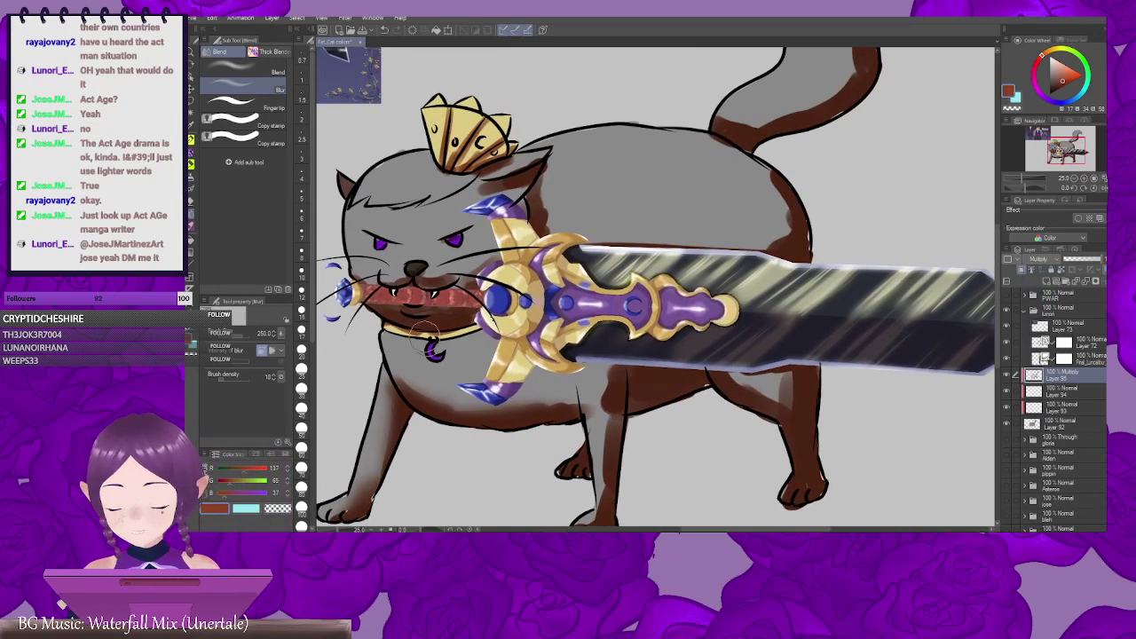
# Step: Switch to the Blend tool, reduce it to size 170 and smooth the shadow on the neck behind the near ear
pyautogui.click(279, 73)
pyautogui.moveTo(598, 200); pyautogui.dragTo(537, 230)
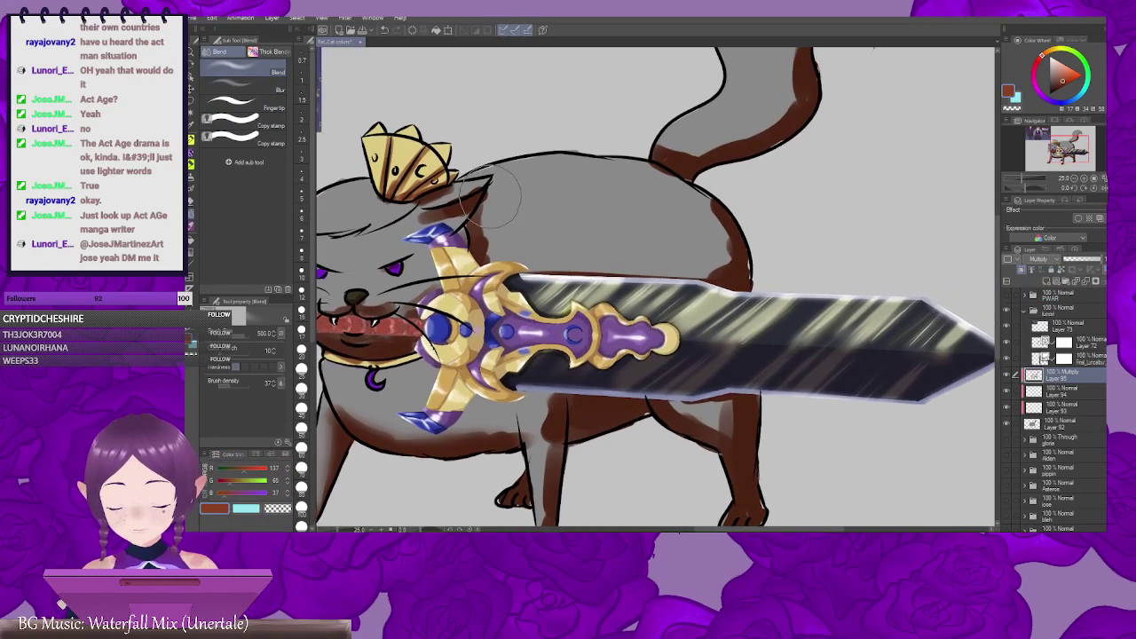
pyautogui.press('[')
pyautogui.press('[')
pyautogui.press('[')
pyautogui.press('[')
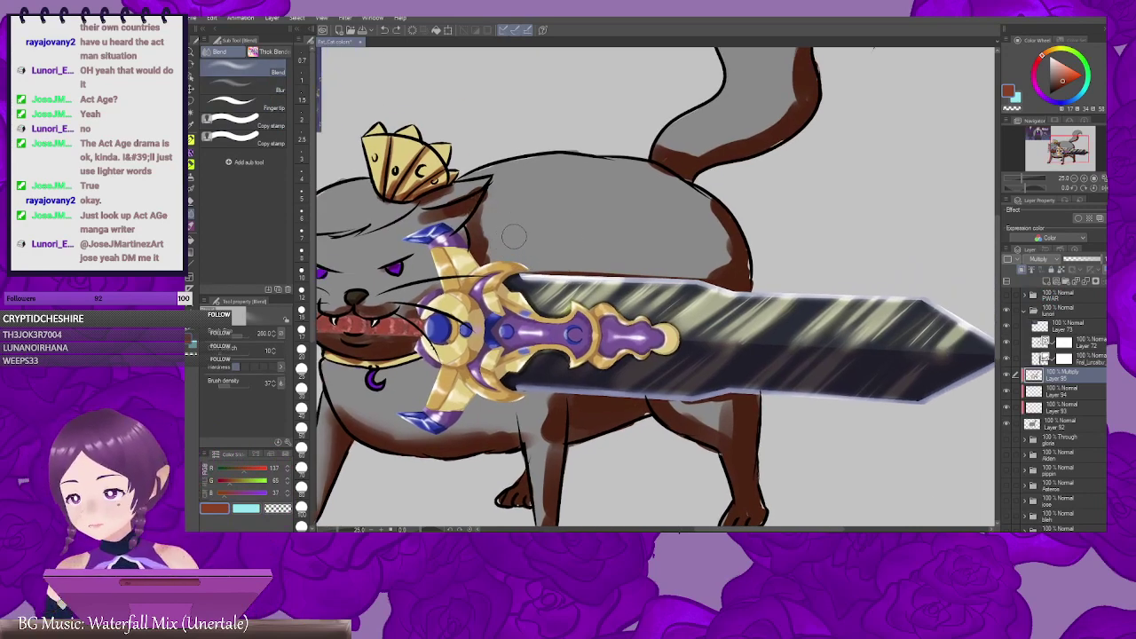
pyautogui.press('[')
pyautogui.press('[')
pyautogui.moveTo(653, 221); pyautogui.dragTo(524, 267)
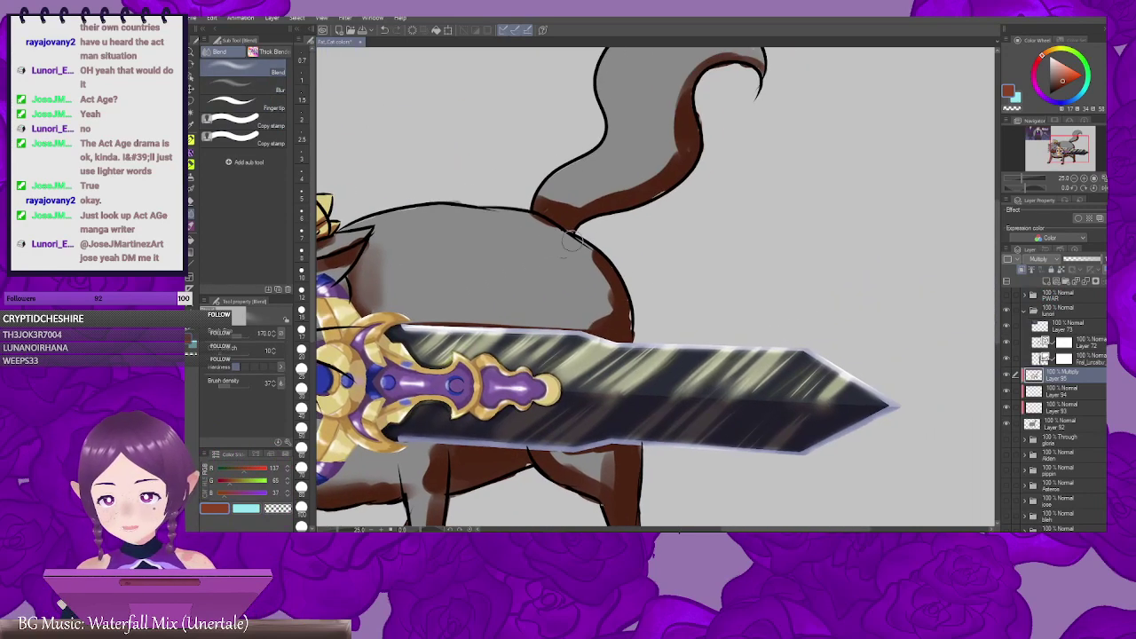
# Step: Blend the shadows along the tail and the rump's rear edge into the grey fur
pyautogui.moveTo(574, 200)
pyautogui.mouseDown()
pyautogui.moveTo(551, 205)
pyautogui.moveTo(609, 194)
pyautogui.mouseUp()
pyautogui.moveTo(629, 188); pyautogui.dragTo(588, 234)
pyautogui.moveTo(557, 234)
pyautogui.mouseDown()
pyautogui.moveTo(608, 213)
pyautogui.moveTo(628, 186)
pyautogui.mouseUp()
pyautogui.moveTo(596, 220)
pyautogui.mouseDown()
pyautogui.moveTo(552, 272)
pyautogui.moveTo(629, 144)
pyautogui.moveTo(659, 150)
pyautogui.moveTo(548, 268)
pyautogui.mouseUp()
pyautogui.moveTo(560, 282); pyautogui.dragTo(633, 173)
pyautogui.moveTo(583, 248)
pyautogui.mouseDown()
pyautogui.moveTo(584, 286)
pyautogui.moveTo(582, 266)
pyautogui.moveTo(675, 135)
pyautogui.mouseUp()
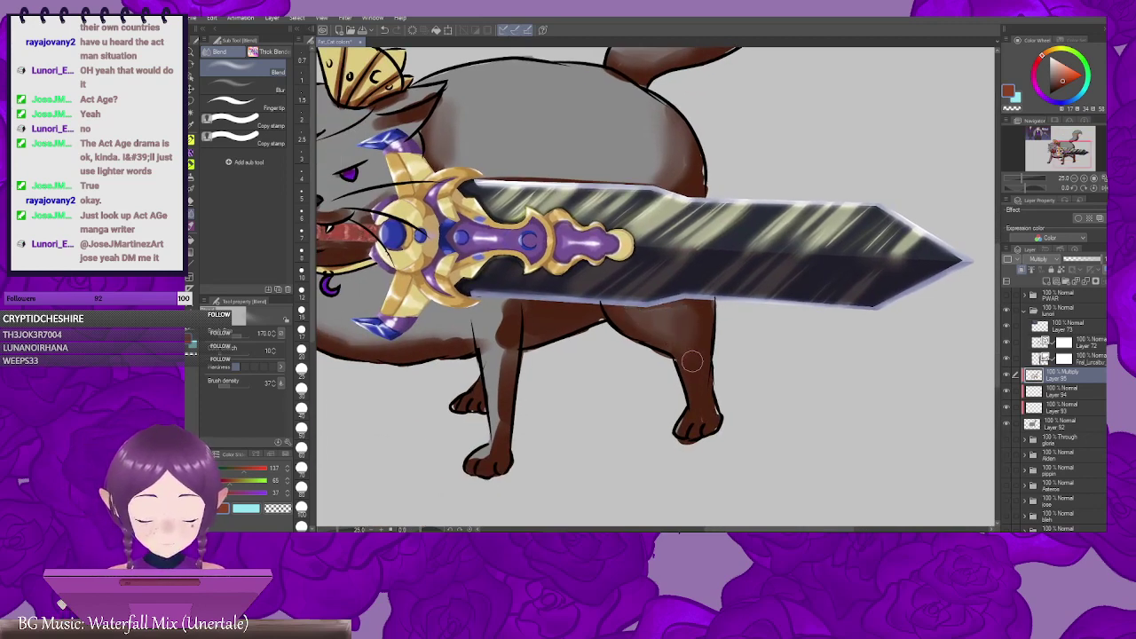
# Step: Blend the shadow edges on the hind leg, belly and front legs
pyautogui.moveTo(507, 309)
pyautogui.mouseDown()
pyautogui.moveTo(647, 300)
pyautogui.moveTo(639, 437)
pyautogui.moveTo(638, 392)
pyautogui.moveTo(648, 417)
pyautogui.mouseUp()
pyautogui.moveTo(556, 338)
pyautogui.mouseDown()
pyautogui.moveTo(573, 337)
pyautogui.moveTo(619, 433)
pyautogui.mouseUp()
pyautogui.moveTo(602, 212); pyautogui.dragTo(594, 222)
pyautogui.moveTo(509, 318); pyautogui.dragTo(586, 270)
pyautogui.moveTo(586, 270)
pyautogui.mouseDown()
pyautogui.moveTo(596, 261)
pyautogui.moveTo(532, 329)
pyautogui.mouseUp()
pyautogui.scroll(-2, 593, 265)
pyautogui.scroll(2, 532, 306)
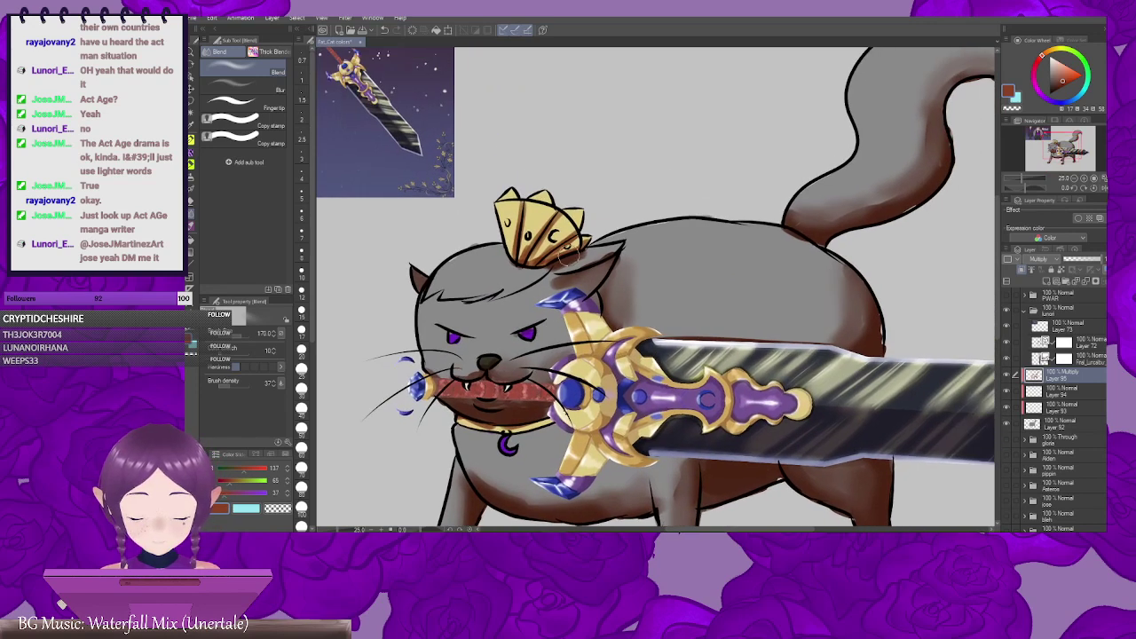
# Step: Switch to the Blur tool at size 120 and soften the shadows around the crown's folds
pyautogui.click(267, 89)
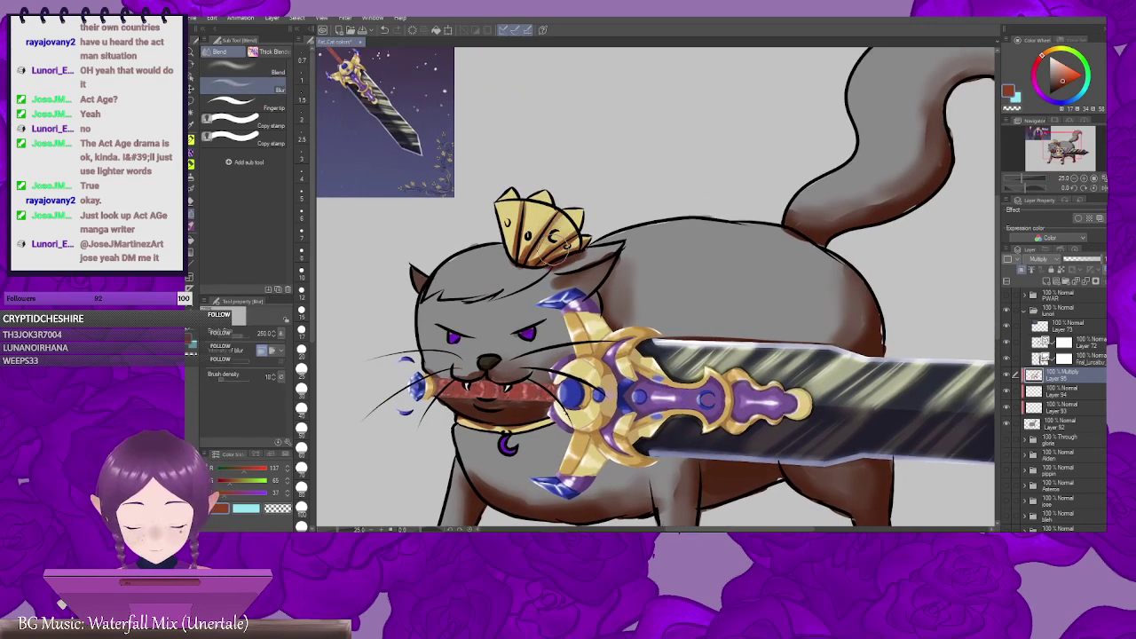
pyautogui.press('[')
pyautogui.press('[')
pyautogui.press('[')
pyautogui.press('[')
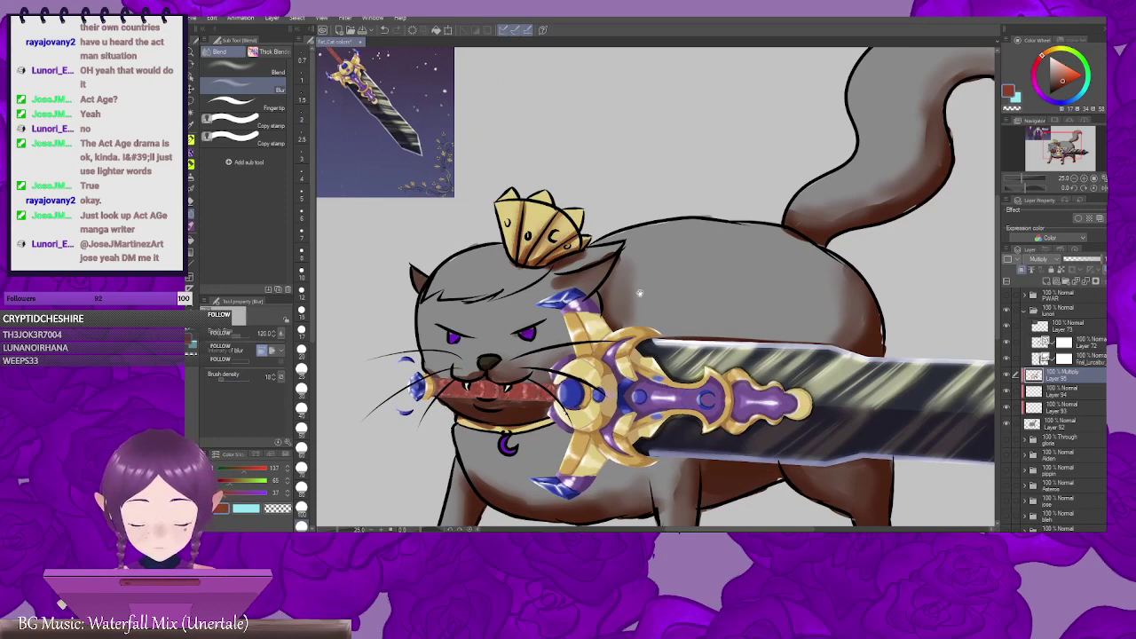
pyautogui.moveTo(640, 293); pyautogui.dragTo(651, 168)
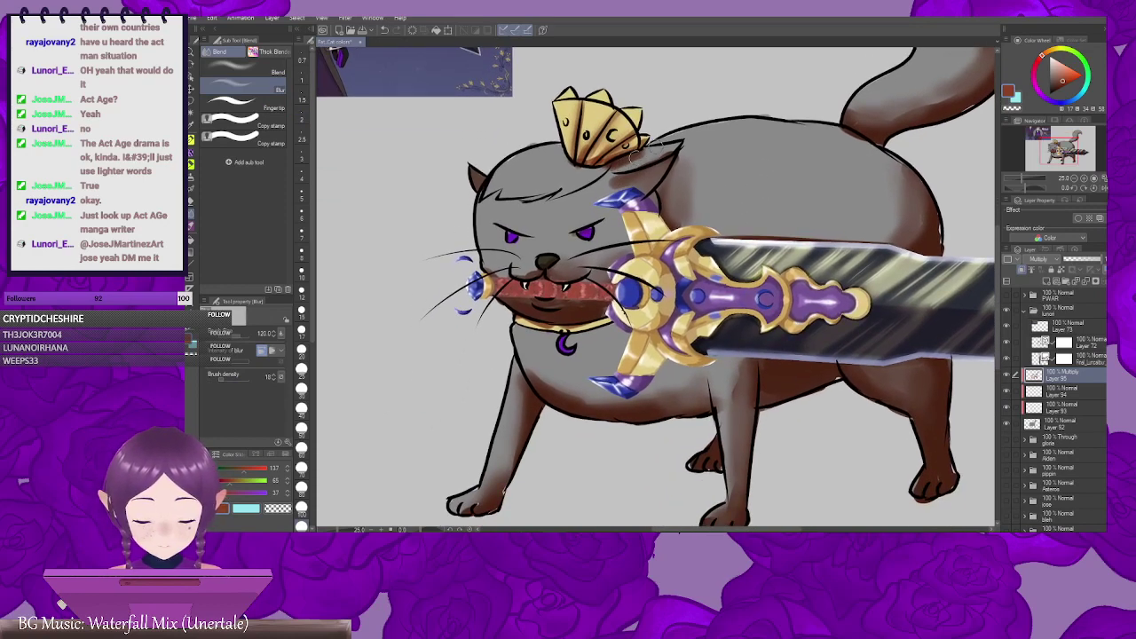
# Step: Soften the shadow at the tail's base with the Blur tool at size 400, then reduce the tool to size 200
pyautogui.moveTo(963, 75); pyautogui.dragTo(685, 252)
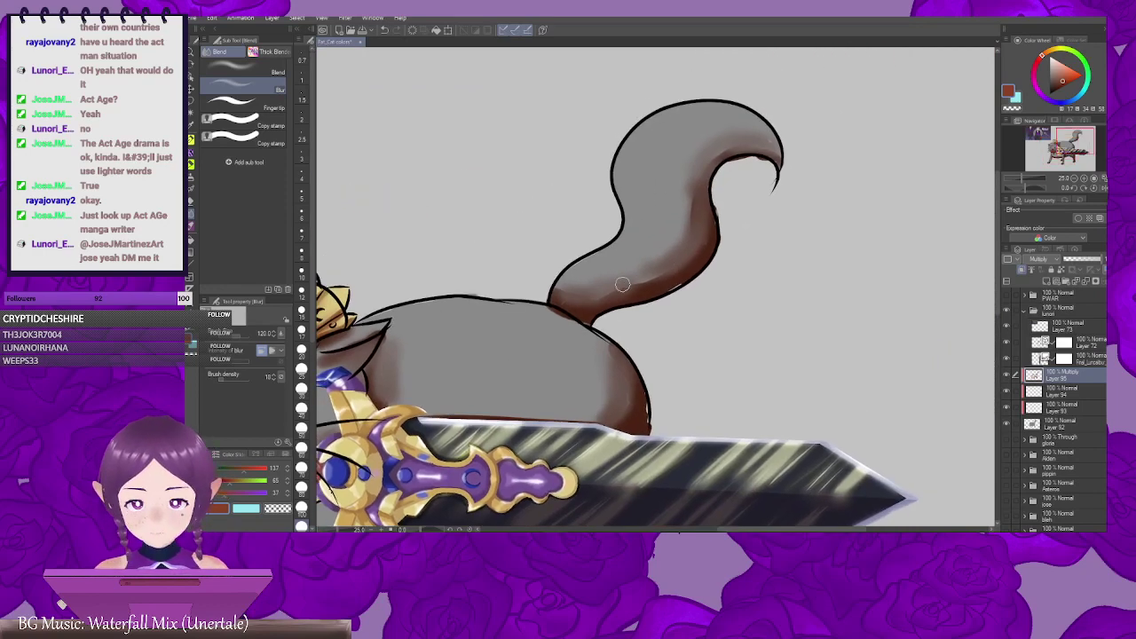
pyautogui.press(']')
pyautogui.press(']')
pyautogui.press(']')
pyautogui.press(']')
pyautogui.press(']')
pyautogui.press(']')
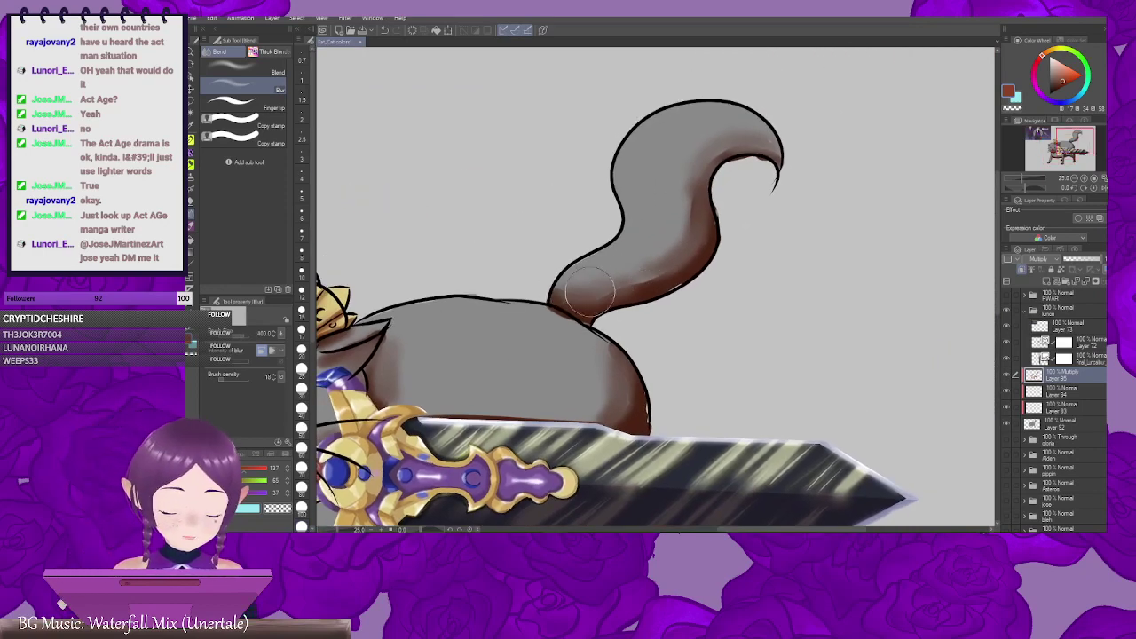
pyautogui.moveTo(637, 267); pyautogui.dragTo(644, 280)
pyautogui.press('[')
pyautogui.press('[')
pyautogui.press('[')
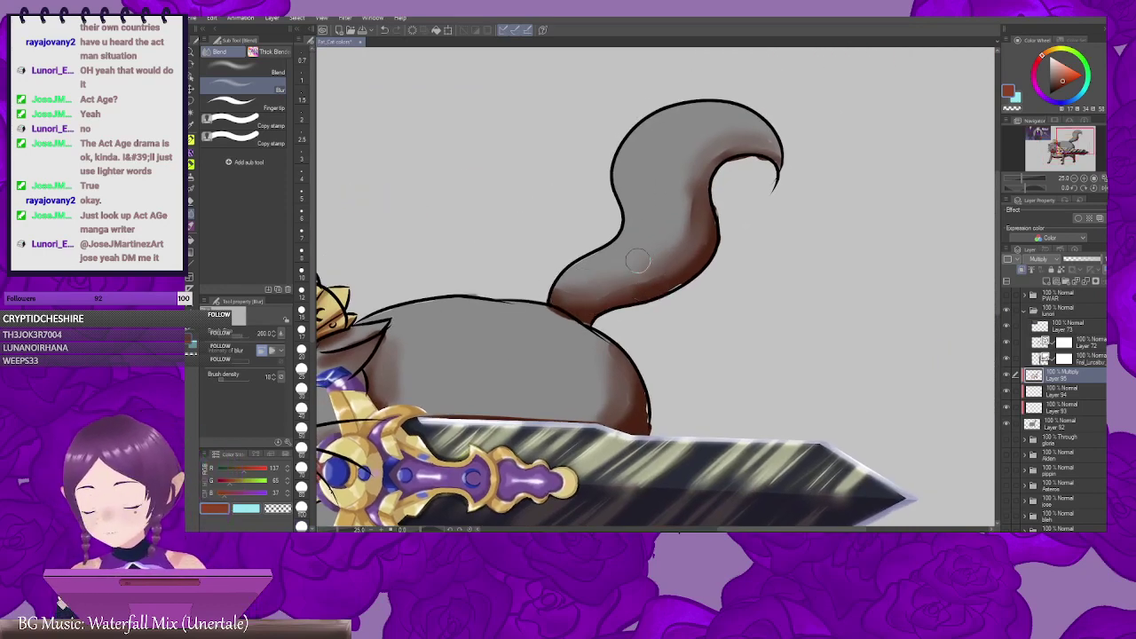
# Step: Soften the remaining shadow edges on the cat's body and front legs with the Blur tool at size 200
pyautogui.moveTo(664, 348); pyautogui.dragTo(712, 218)
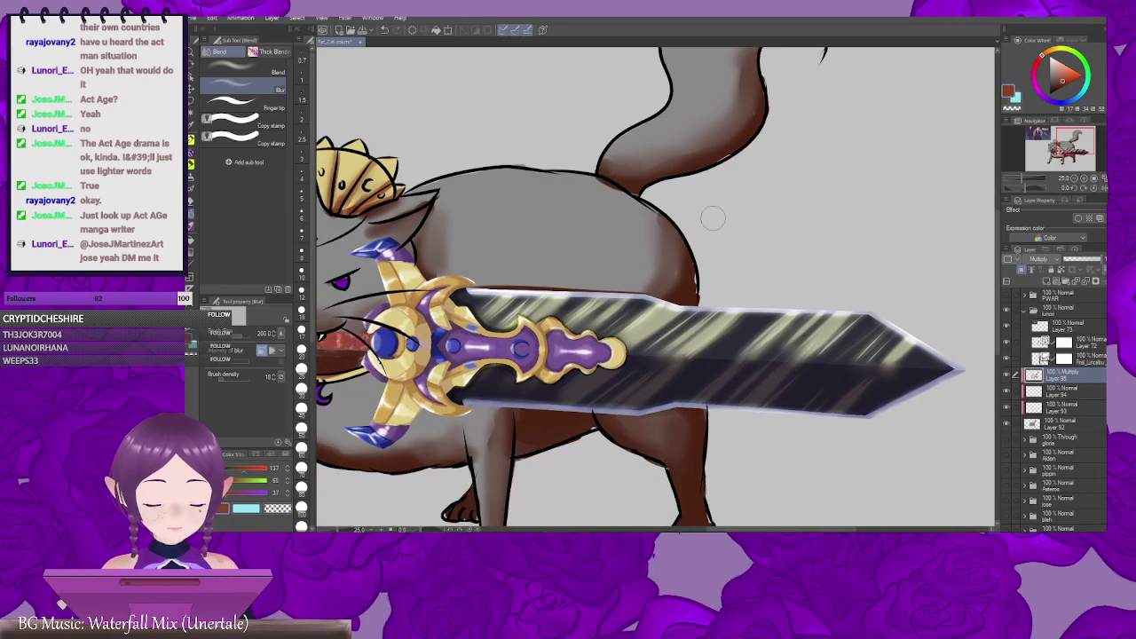
pyautogui.moveTo(459, 293); pyautogui.dragTo(539, 291)
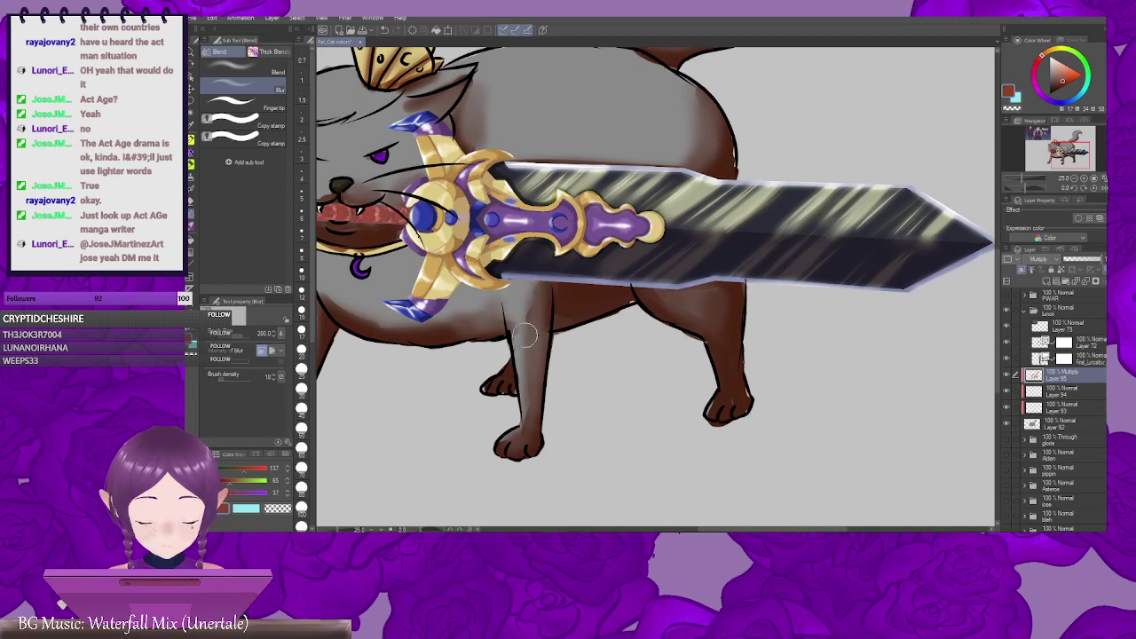
pyautogui.moveTo(563, 336); pyautogui.dragTo(723, 335)
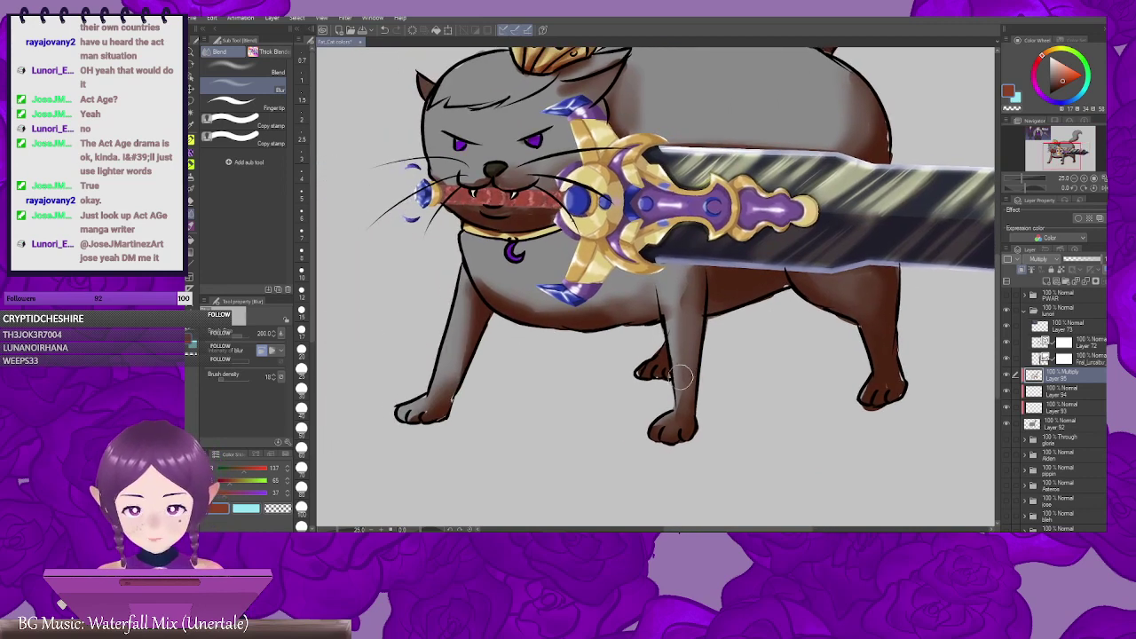
pyautogui.moveTo(486, 274); pyautogui.dragTo(599, 274)
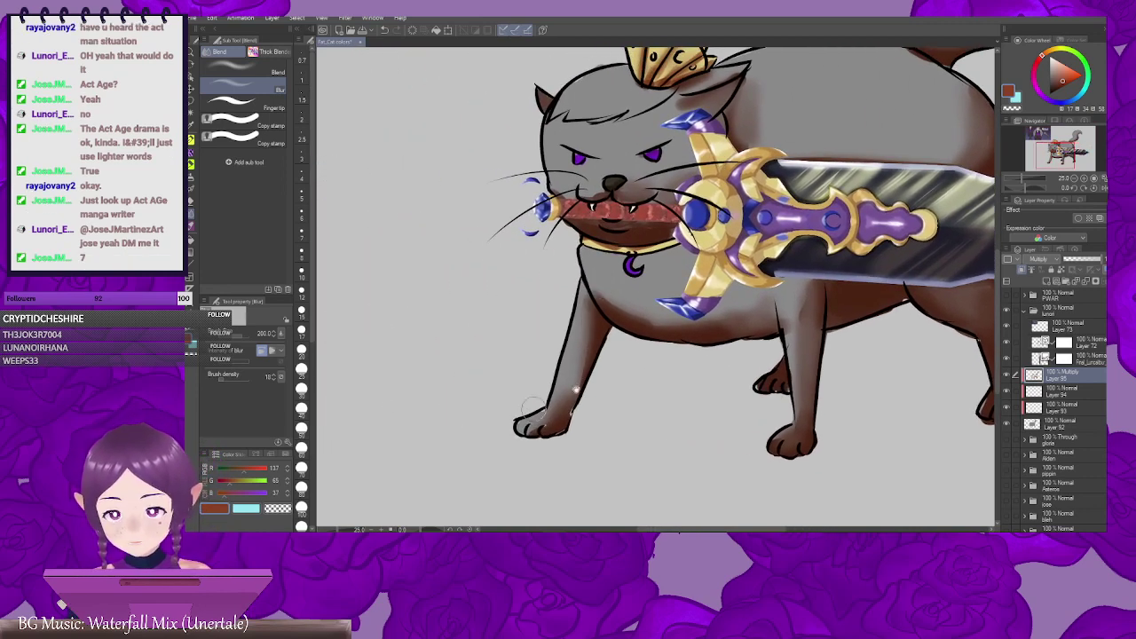
pyautogui.moveTo(667, 361); pyautogui.dragTo(590, 382)
pyautogui.moveTo(599, 231)
pyautogui.mouseDown()
pyautogui.moveTo(596, 276)
pyautogui.moveTo(538, 356)
pyautogui.mouseUp()
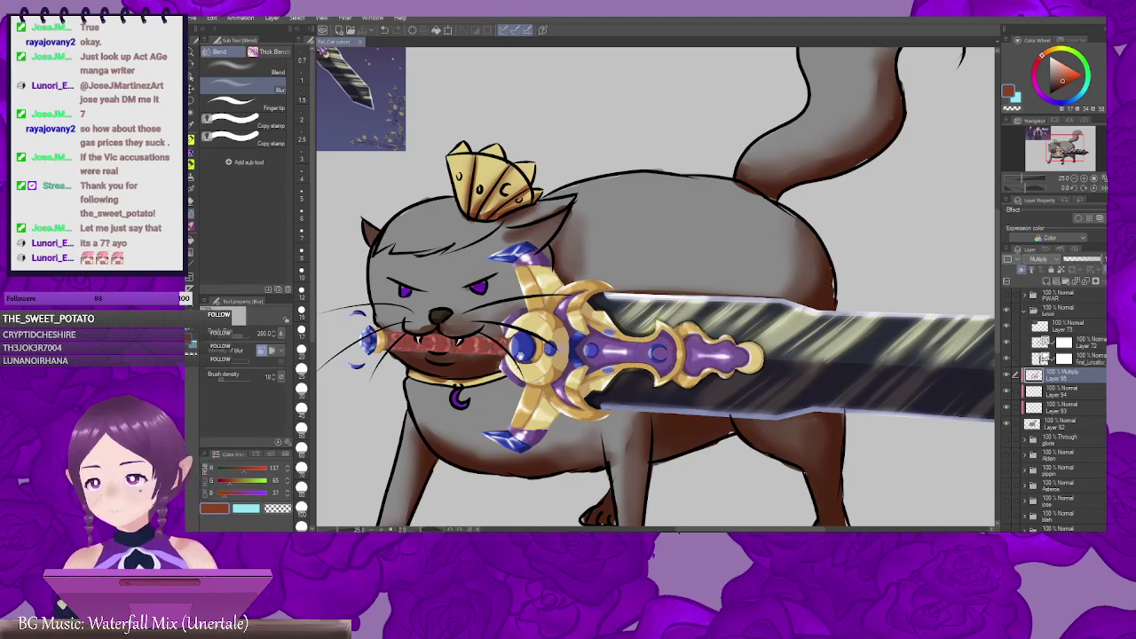
pyautogui.moveTo(639, 388); pyautogui.dragTo(581, 318)
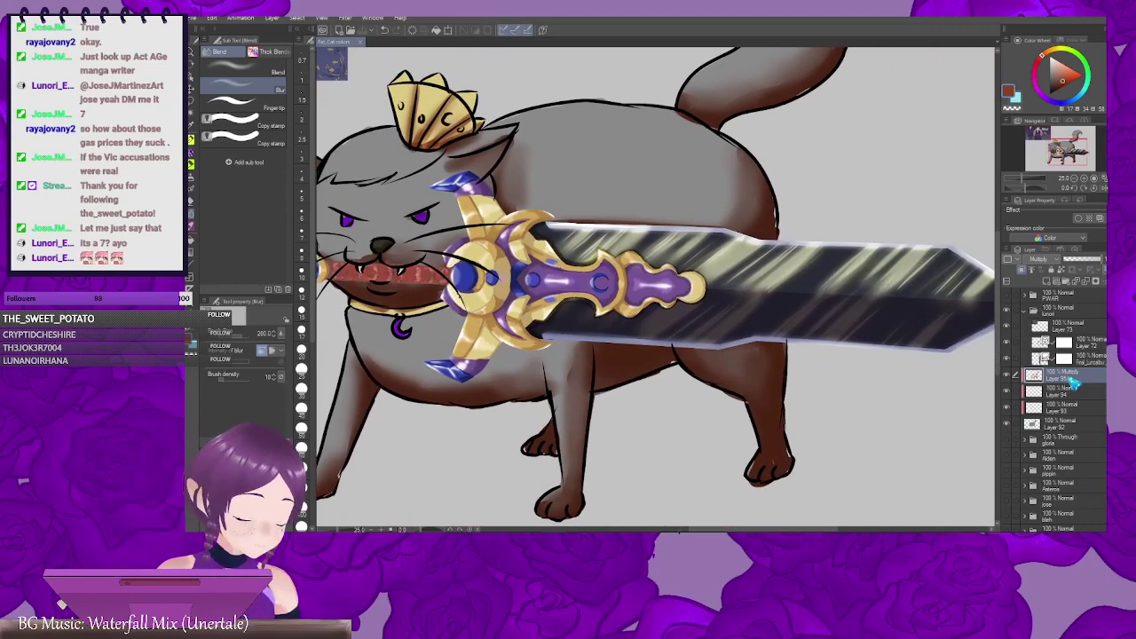
# Step: Add a new layer above the Multiply shading layer and make light cyan the active colour
pyautogui.click(1048, 281)
pyautogui.moveTo(531, 349); pyautogui.dragTo(765, 358)
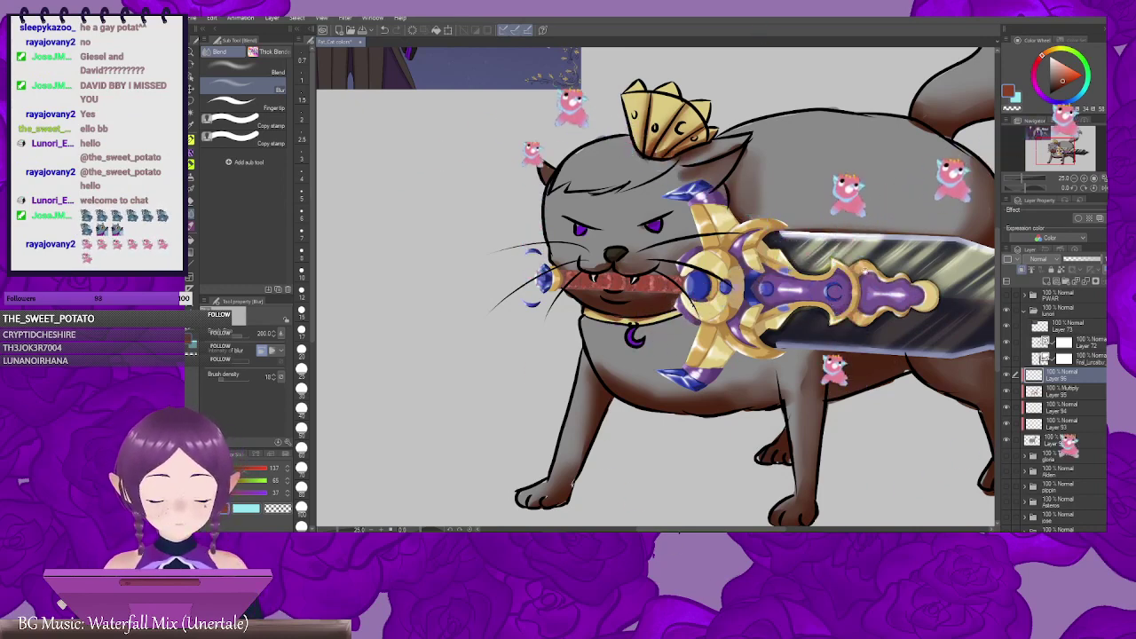
pyautogui.moveTo(940, 278); pyautogui.dragTo(798, 303)
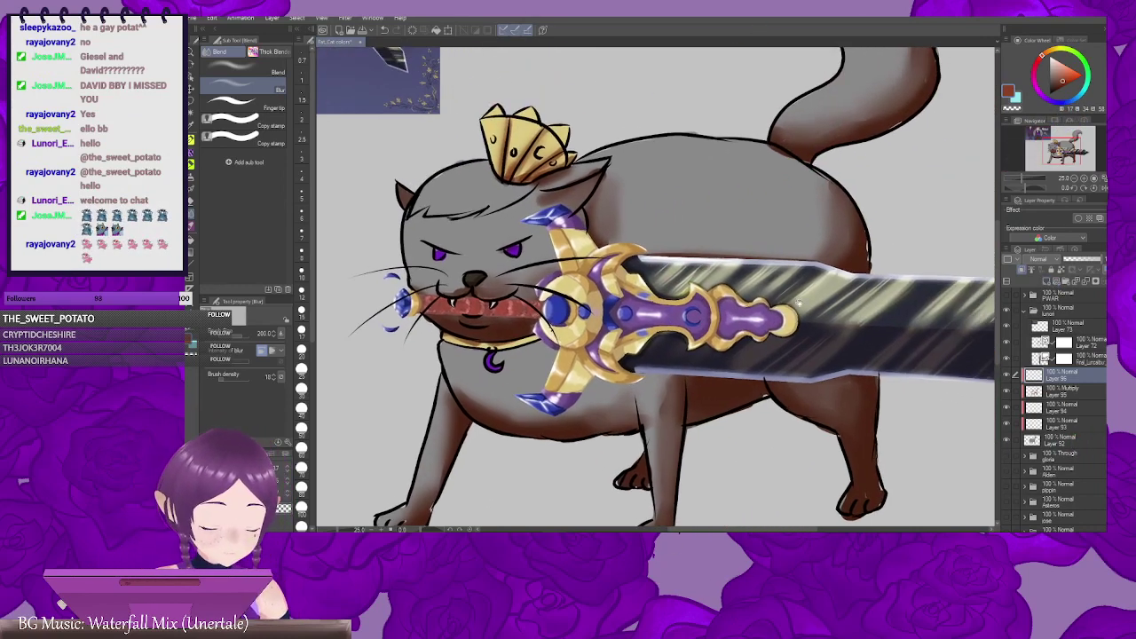
pyautogui.keyDown('alt'); pyautogui.click(804, 266); pyautogui.keyUp('alt')
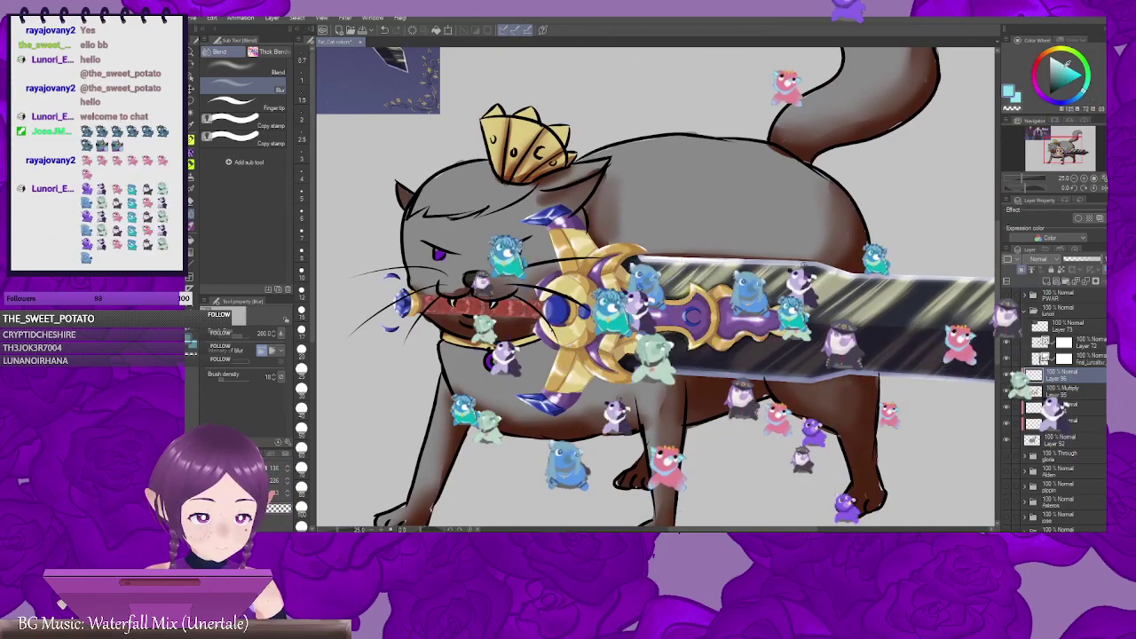
# Step: Paint light cyan highlights on the cat's forehead and crown with the colouring brush, and set the layer's blending mode to Add
pyautogui.moveTo(523, 277)
pyautogui.mouseDown()
pyautogui.moveTo(634, 284)
pyautogui.moveTo(681, 320)
pyautogui.mouseUp()
pyautogui.press('b')
pyautogui.moveTo(620, 213)
pyautogui.mouseDown()
pyautogui.moveTo(586, 232)
pyautogui.moveTo(623, 215)
pyautogui.moveTo(572, 262)
pyautogui.mouseUp()
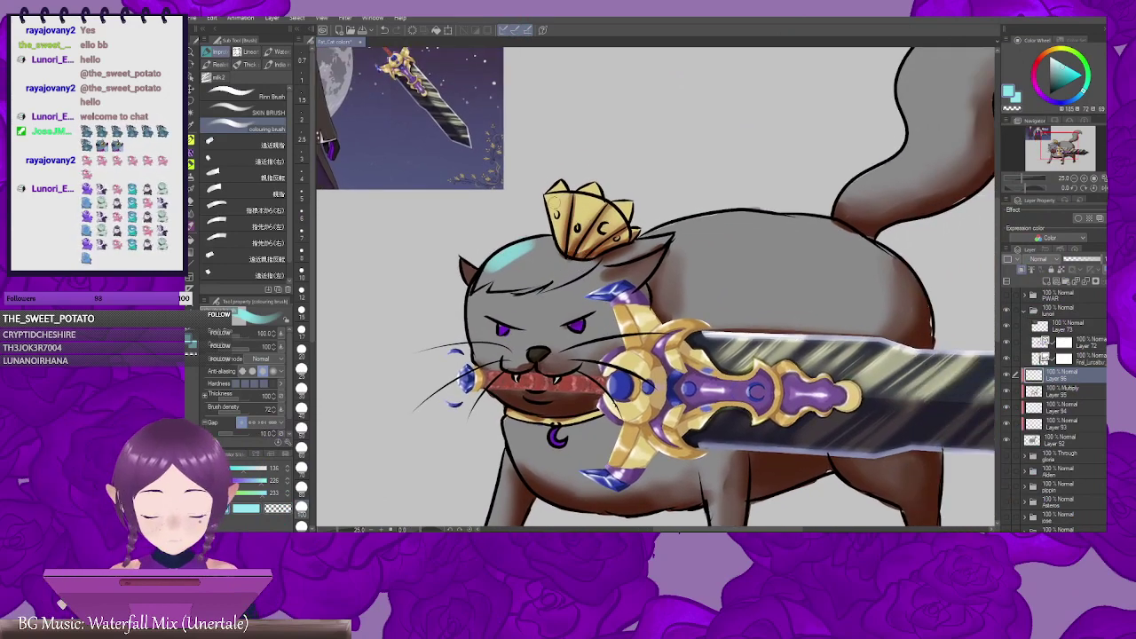
pyautogui.moveTo(554, 204)
pyautogui.mouseDown()
pyautogui.moveTo(556, 188)
pyautogui.moveTo(538, 215)
pyautogui.moveTo(568, 210)
pyautogui.moveTo(557, 196)
pyautogui.moveTo(586, 199)
pyautogui.moveTo(584, 209)
pyautogui.mouseUp()
pyautogui.moveTo(625, 228)
pyautogui.mouseDown()
pyautogui.moveTo(677, 181)
pyautogui.moveTo(661, 125)
pyautogui.mouseUp()
pyautogui.click(1055, 260)
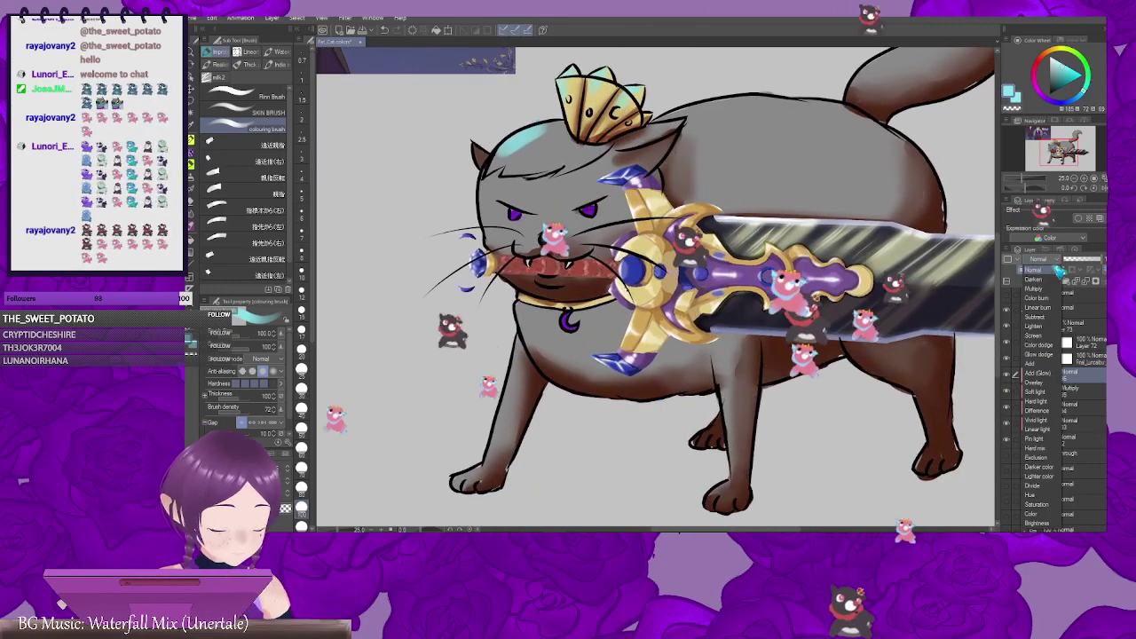
pyautogui.click(1039, 369)
# Step: Paint bright highlights on the cat's upper back, tail and muzzle on the Add layer
pyautogui.moveTo(870, 213)
pyautogui.mouseDown()
pyautogui.moveTo(825, 255)
pyautogui.moveTo(893, 292)
pyautogui.mouseUp()
pyautogui.moveTo(717, 186)
pyautogui.mouseDown()
pyautogui.moveTo(812, 188)
pyautogui.moveTo(781, 204)
pyautogui.mouseUp()
pyautogui.moveTo(954, 118); pyautogui.dragTo(758, 237)
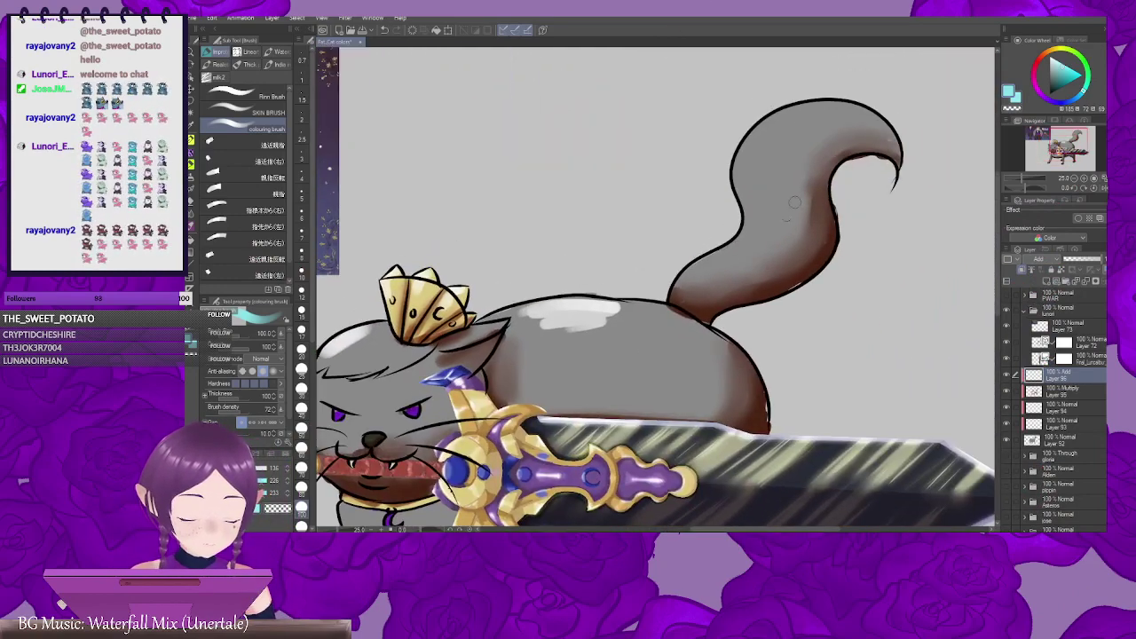
pyautogui.moveTo(794, 109)
pyautogui.mouseDown()
pyautogui.moveTo(740, 174)
pyautogui.moveTo(751, 208)
pyautogui.mouseUp()
pyautogui.moveTo(565, 385)
pyautogui.mouseDown()
pyautogui.moveTo(723, 289)
pyautogui.moveTo(773, 187)
pyautogui.mouseUp()
pyautogui.moveTo(571, 229); pyautogui.dragTo(672, 163)
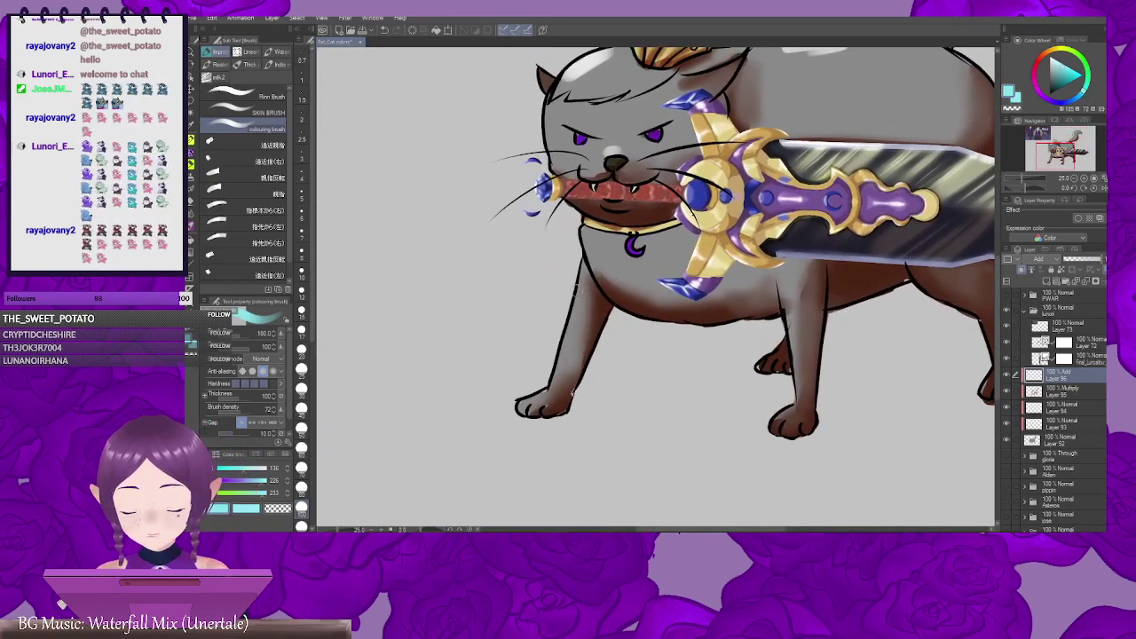
# Step: Paint a highlight across the cat's chest and undo the stray strokes around the front leg
pyautogui.moveTo(581, 268); pyautogui.dragTo(573, 341)
pyautogui.hotkey('ctrl', 'z')
pyautogui.moveTo(644, 259)
pyautogui.mouseDown()
pyautogui.moveTo(592, 289)
pyautogui.moveTo(590, 305)
pyautogui.moveTo(607, 308)
pyautogui.moveTo(570, 300)
pyautogui.moveTo(599, 299)
pyautogui.moveTo(577, 283)
pyautogui.mouseUp()
pyautogui.hotkey('ctrl', 'z')
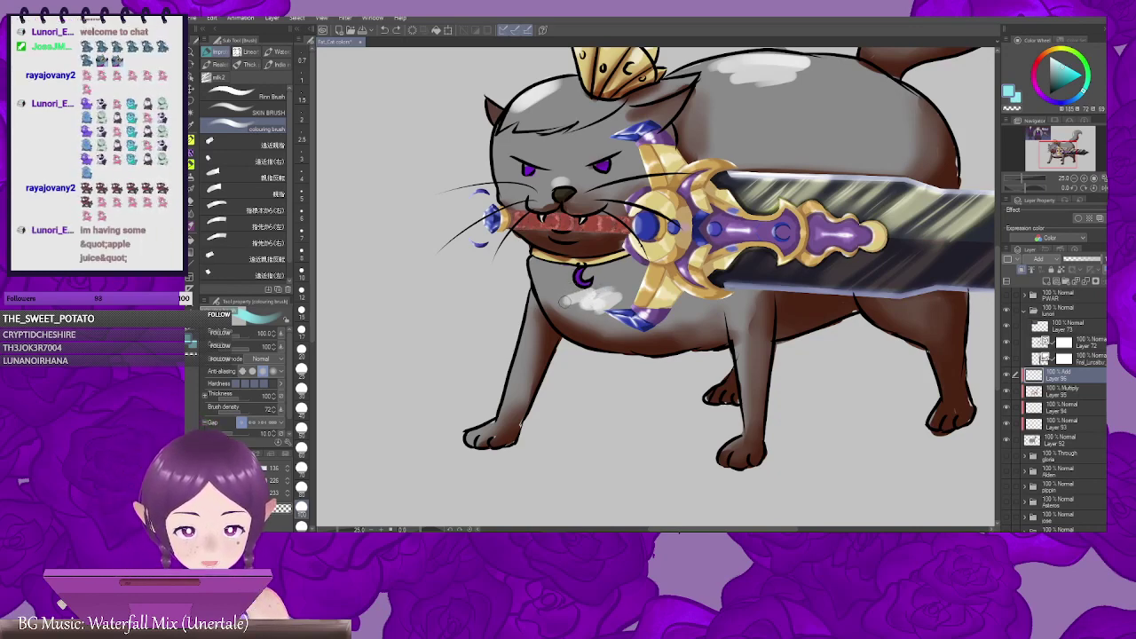
# Step: Reduce the colouring brush to size 40 and add small highlights to the cat's nose and eyes
pyautogui.press('[')
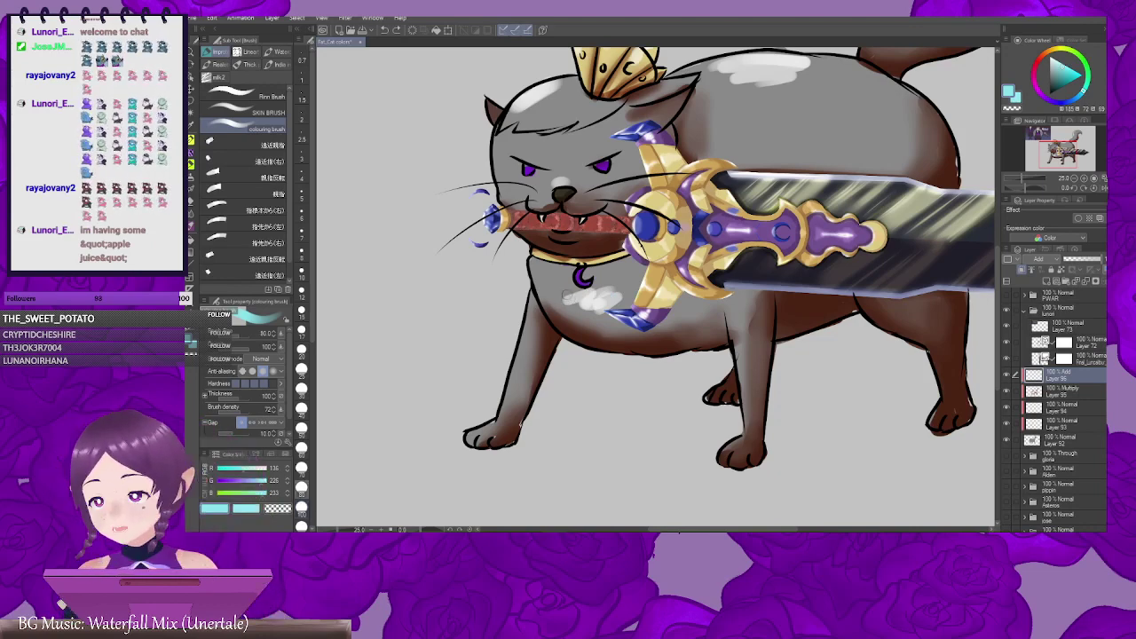
pyautogui.press('[')
pyautogui.press('[')
pyautogui.press('[')
pyautogui.press('[')
pyautogui.press('[')
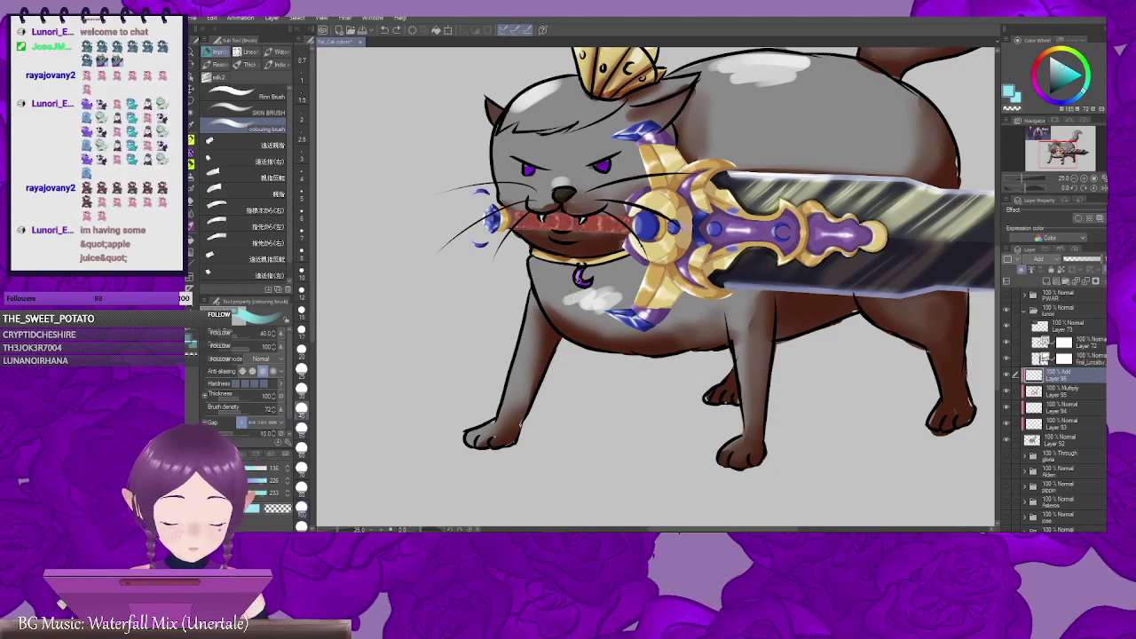
pyautogui.moveTo(577, 276)
pyautogui.mouseDown()
pyautogui.moveTo(600, 284)
pyautogui.moveTo(563, 278)
pyautogui.moveTo(560, 305)
pyautogui.moveTo(633, 318)
pyautogui.mouseUp()
pyautogui.moveTo(587, 243)
pyautogui.mouseDown()
pyautogui.moveTo(598, 241)
pyautogui.moveTo(575, 269)
pyautogui.moveTo(603, 240)
pyautogui.moveTo(682, 242)
pyautogui.moveTo(591, 267)
pyautogui.mouseUp()
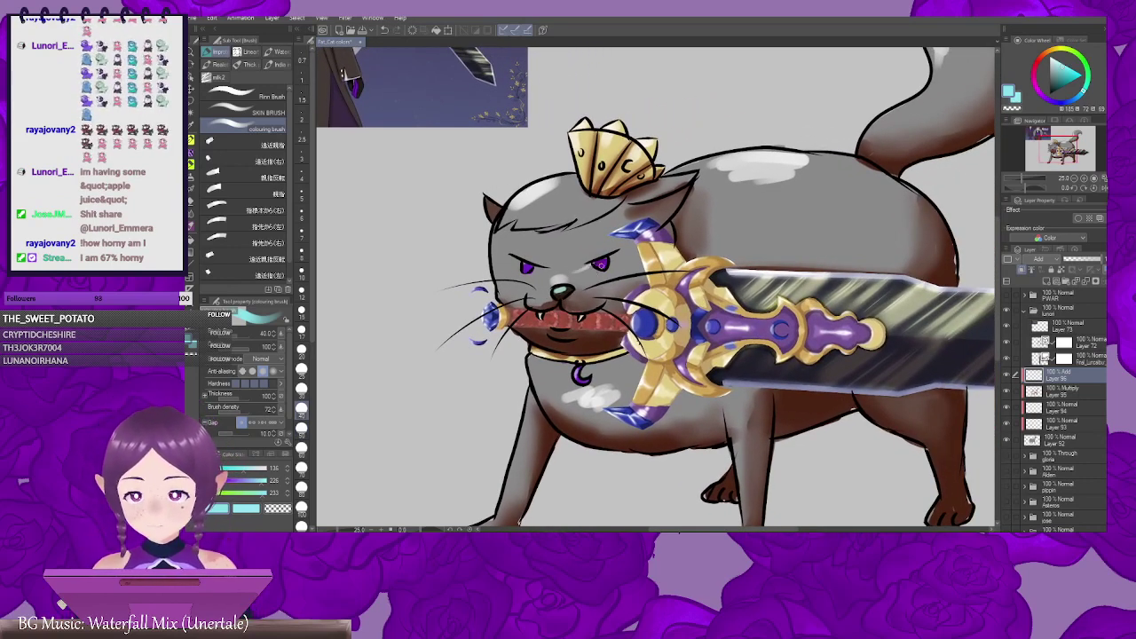
pyautogui.hotkey('ctrl', 'y')
pyautogui.moveTo(537, 269); pyautogui.dragTo(613, 260)
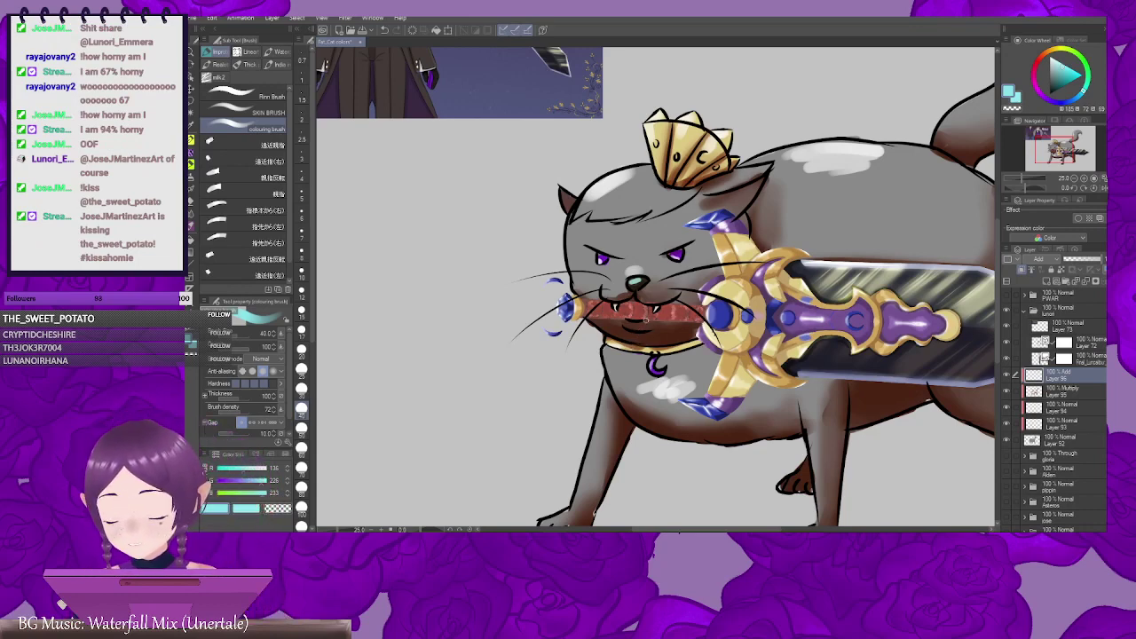
# Step: Soften the forehead highlight with the Blur tool at size 200
pyautogui.press('j')
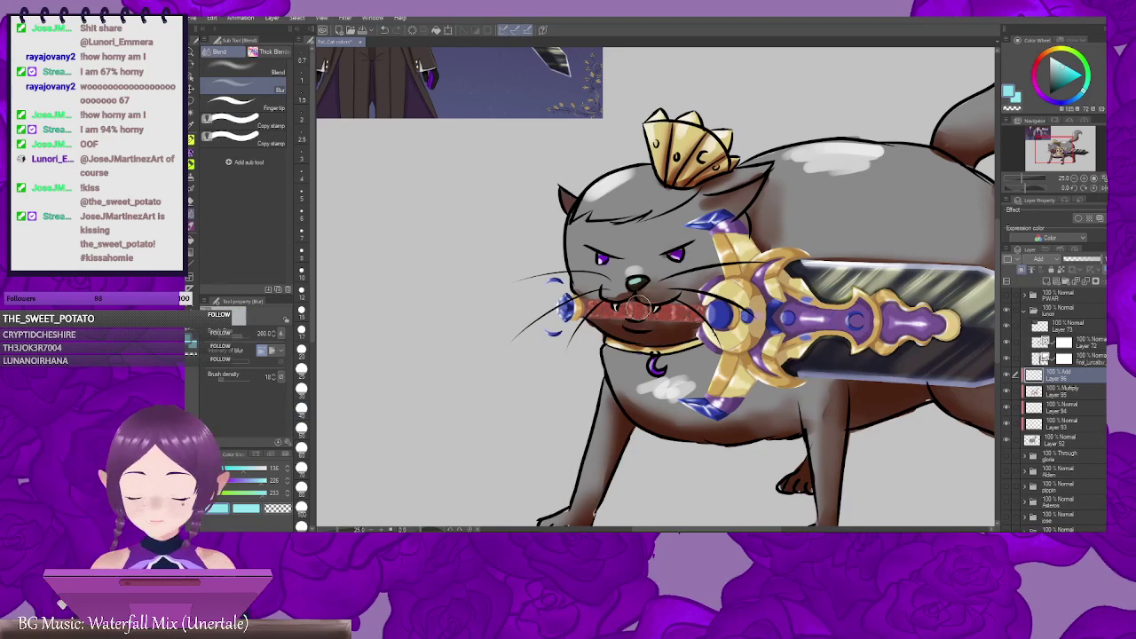
pyautogui.moveTo(626, 202)
pyautogui.mouseDown()
pyautogui.moveTo(605, 200)
pyautogui.moveTo(629, 176)
pyautogui.moveTo(617, 184)
pyautogui.mouseUp()
pyautogui.moveTo(817, 213); pyautogui.dragTo(729, 232)
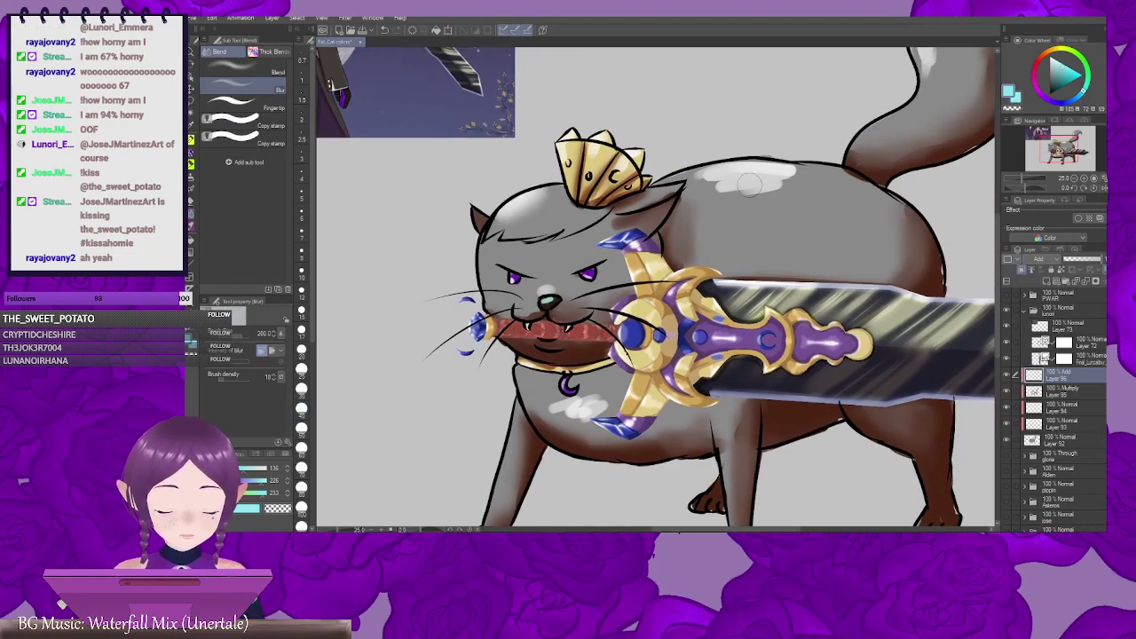
pyautogui.moveTo(752, 185)
pyautogui.mouseDown()
pyautogui.moveTo(727, 182)
pyautogui.moveTo(739, 204)
pyautogui.moveTo(679, 196)
pyautogui.moveTo(774, 184)
pyautogui.moveTo(724, 195)
pyautogui.moveTo(608, 267)
pyautogui.mouseUp()
# Step: Switch to the Blend tool at size 250 and smooth the highlights on the cat's back and tail
pyautogui.click(240, 71)
pyautogui.press(']')
pyautogui.press(']')
pyautogui.moveTo(791, 122); pyautogui.dragTo(759, 142)
pyautogui.moveTo(800, 134); pyautogui.dragTo(769, 217)
pyautogui.moveTo(726, 222)
pyautogui.mouseDown()
pyautogui.moveTo(749, 165)
pyautogui.moveTo(742, 145)
pyautogui.moveTo(733, 184)
pyautogui.moveTo(948, 189)
pyautogui.mouseUp()
pyautogui.moveTo(624, 349)
pyautogui.mouseDown()
pyautogui.moveTo(637, 167)
pyautogui.moveTo(593, 197)
pyautogui.mouseUp()
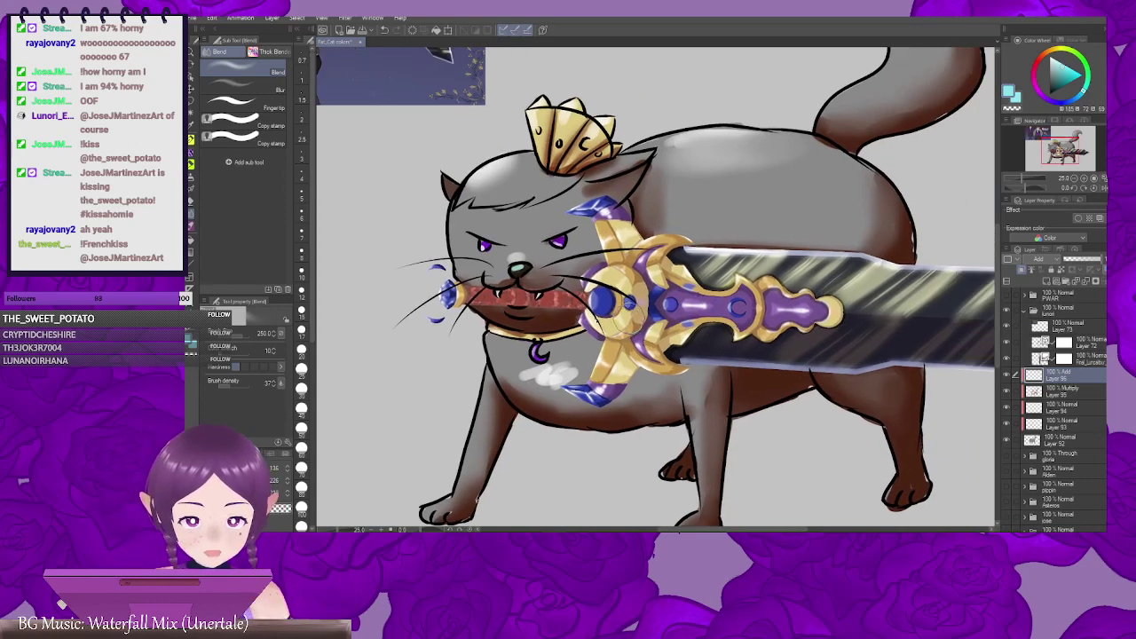
# Step: Blend the muzzle and chest highlights into the grey fur, and switch back to the Blur tool
pyautogui.moveTo(552, 278); pyautogui.dragTo(624, 291)
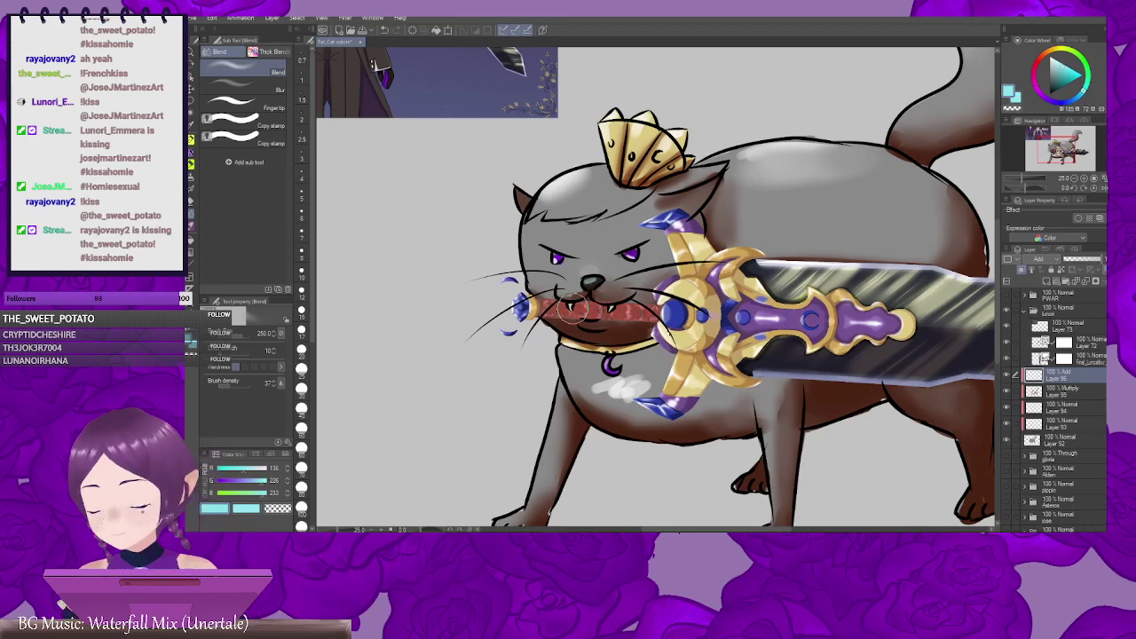
pyautogui.moveTo(572, 309); pyautogui.dragTo(570, 262)
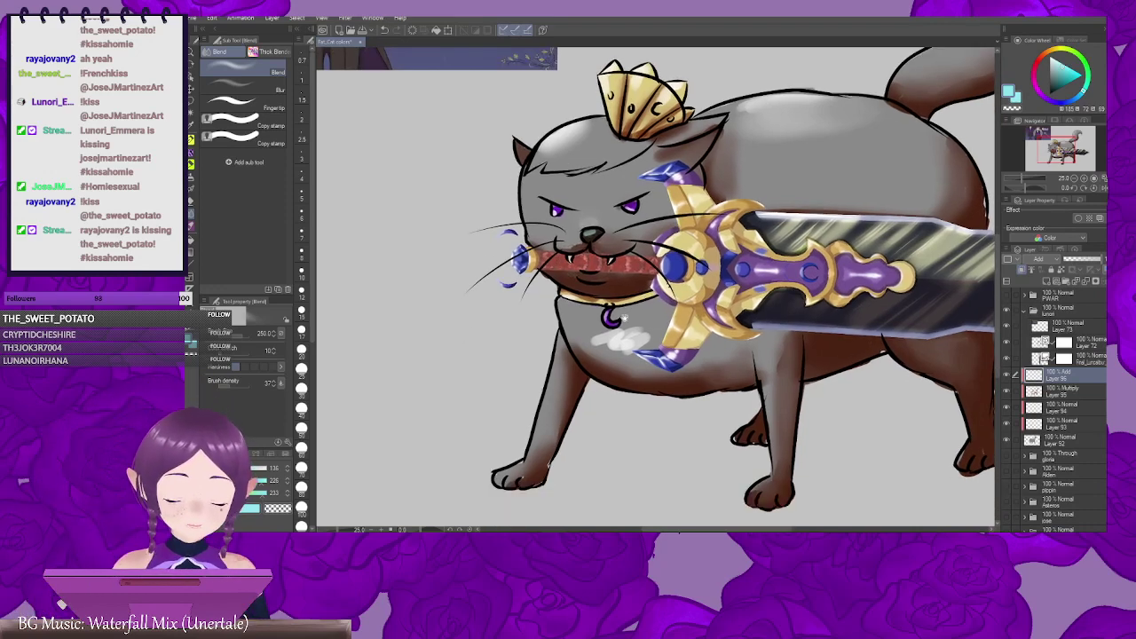
pyautogui.moveTo(633, 327)
pyautogui.mouseDown()
pyautogui.moveTo(587, 337)
pyautogui.moveTo(618, 350)
pyautogui.mouseUp()
pyautogui.moveTo(578, 308); pyautogui.dragTo(630, 291)
pyautogui.moveTo(720, 308); pyautogui.dragTo(591, 328)
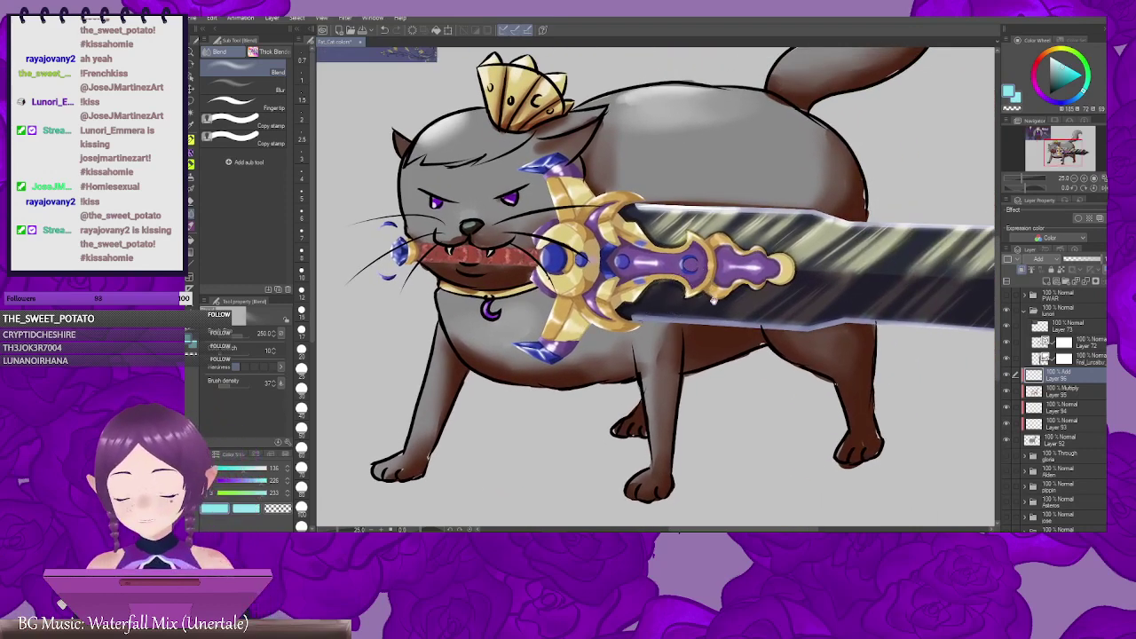
pyautogui.moveTo(713, 301)
pyautogui.mouseDown()
pyautogui.moveTo(622, 374)
pyautogui.moveTo(844, 288)
pyautogui.moveTo(736, 292)
pyautogui.moveTo(893, 327)
pyautogui.mouseUp()
pyautogui.click(265, 91)
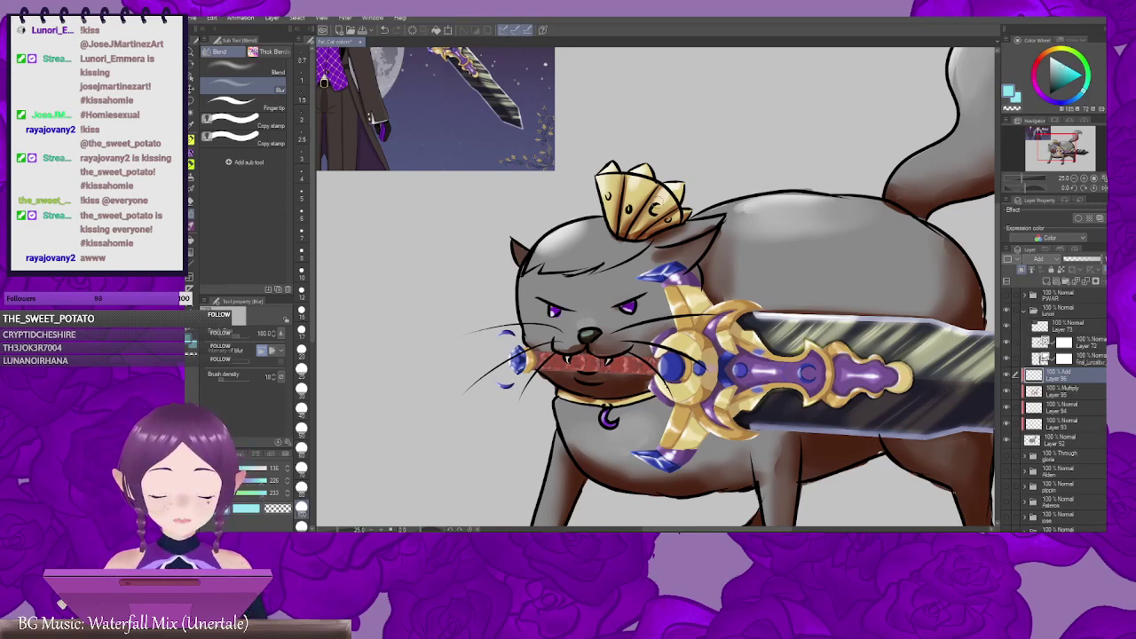
# Step: Collapse and hide the finished sword cat's layer folder, and show the PWAR folder with its reference and tiger line art
pyautogui.moveTo(786, 278); pyautogui.dragTo(632, 258)
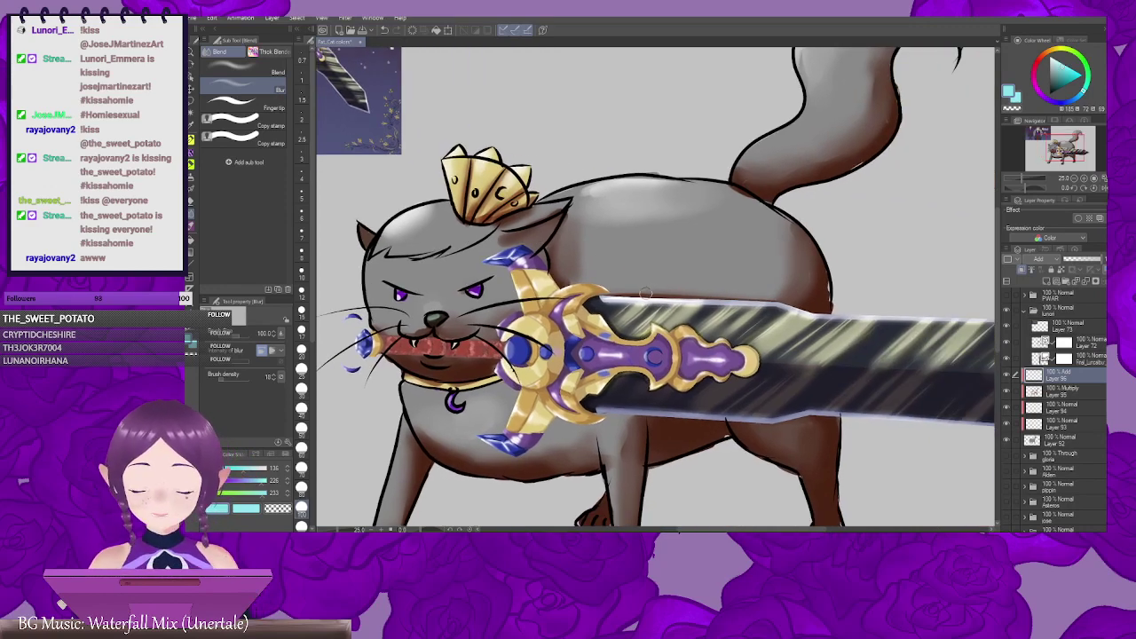
pyautogui.scroll(-2, 643, 302)
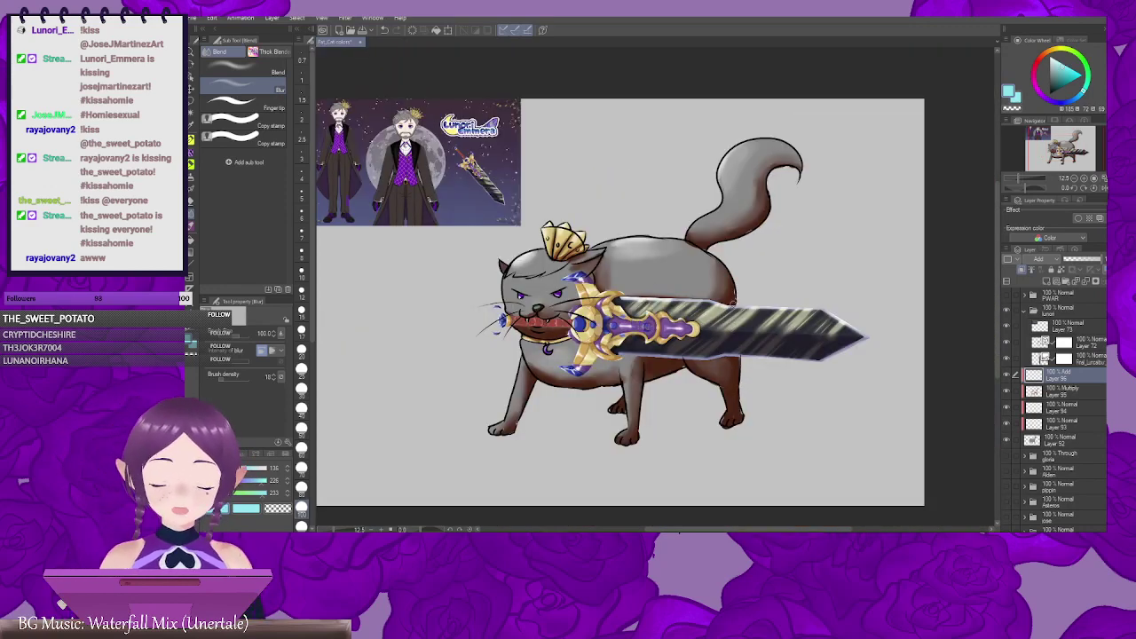
pyautogui.moveTo(712, 345)
pyautogui.mouseDown()
pyautogui.moveTo(787, 322)
pyautogui.moveTo(740, 313)
pyautogui.moveTo(696, 339)
pyautogui.moveTo(716, 326)
pyautogui.mouseUp()
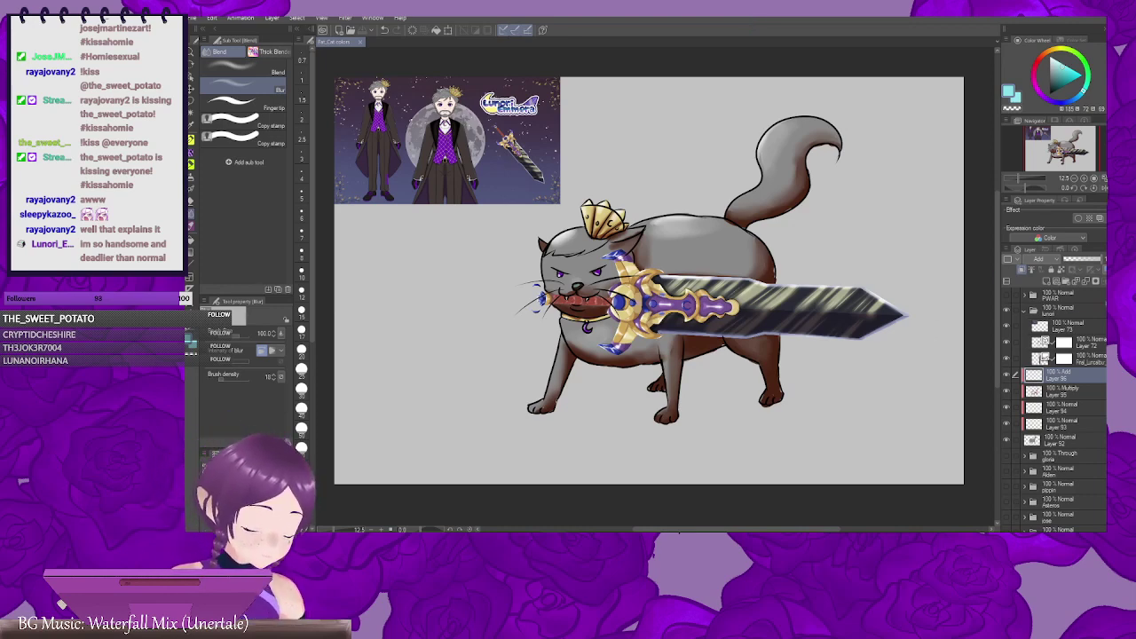
pyautogui.click(1026, 312)
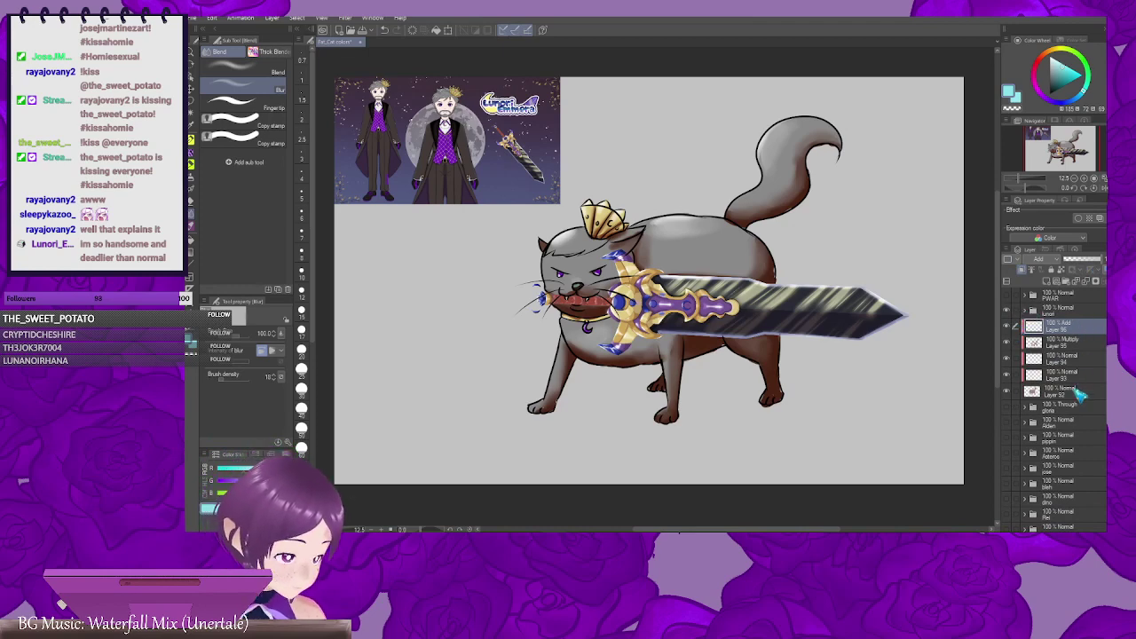
pyautogui.click(1027, 312)
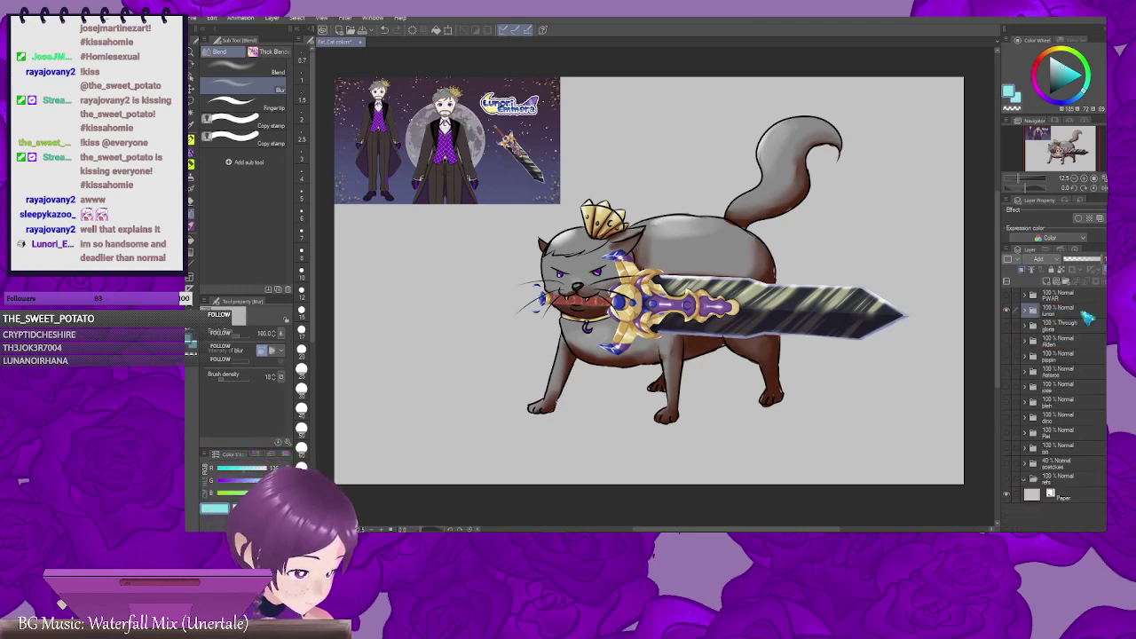
pyautogui.click(1074, 298)
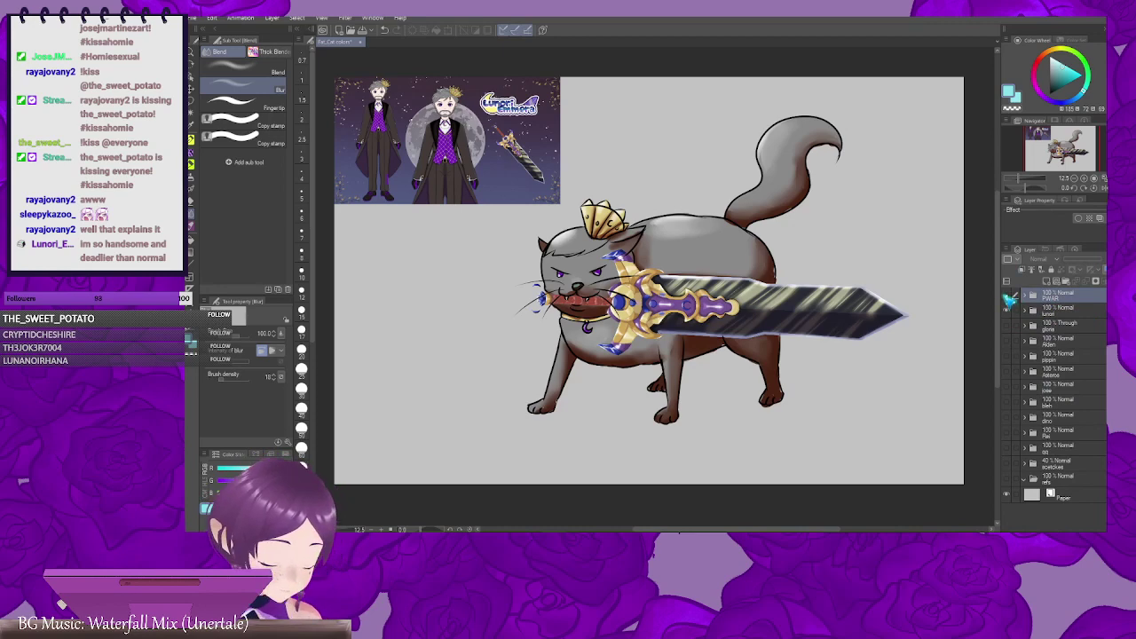
pyautogui.click(1007, 311)
pyautogui.click(1006, 295)
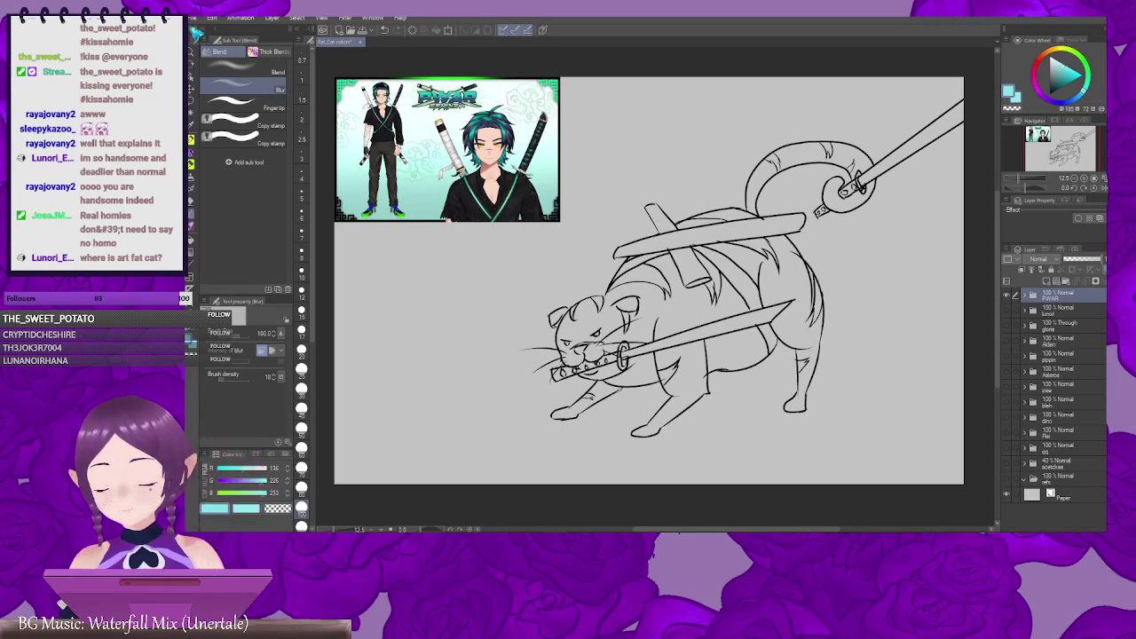
# Step: Open the drawing of the round purple cat to view it, and close the file again
pyautogui.click(193, 18)
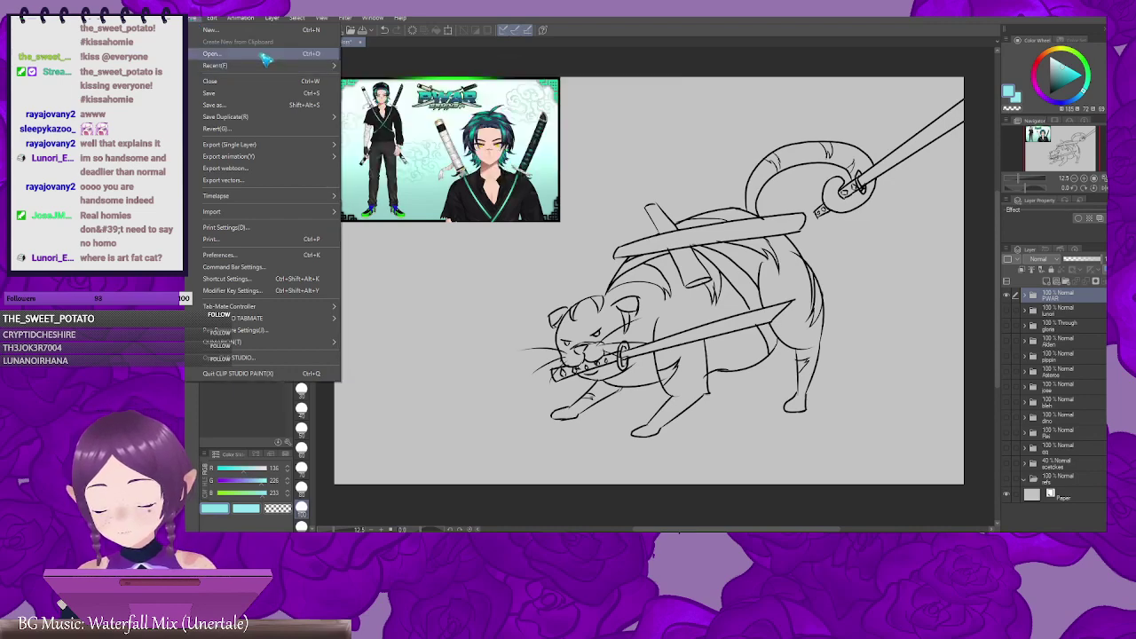
pyautogui.click(266, 54)
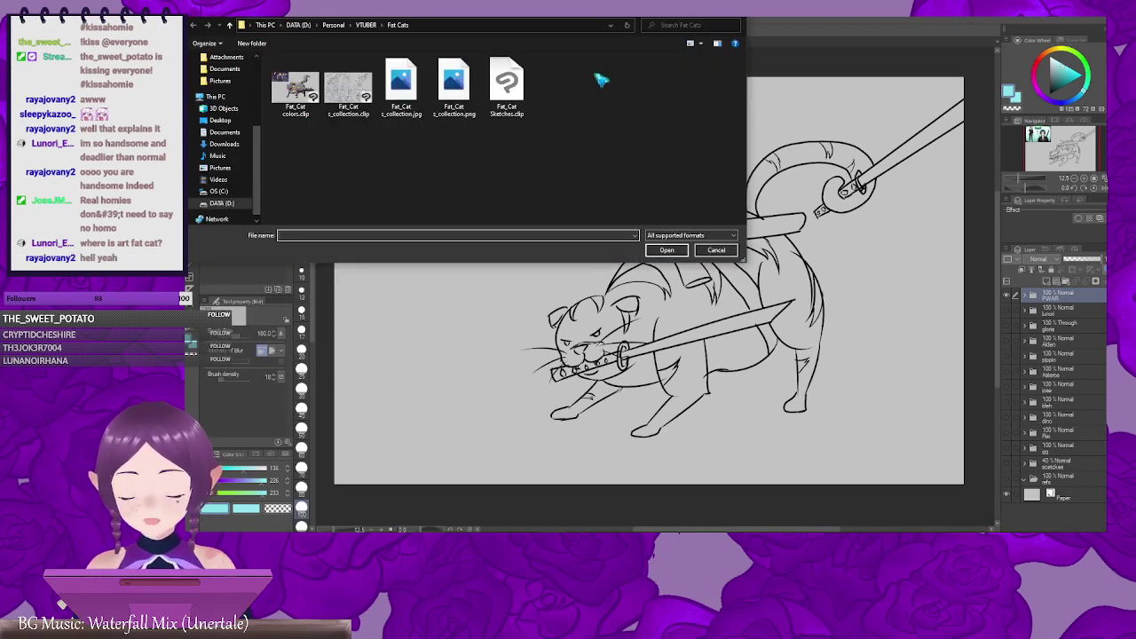
pyautogui.click(734, 9)
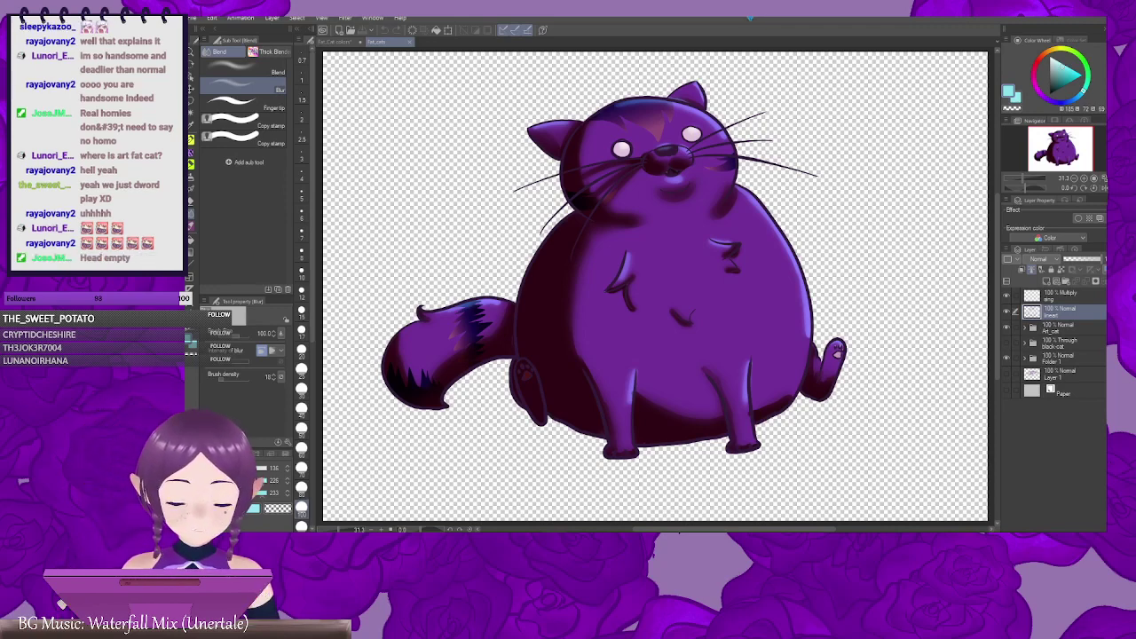
pyautogui.click(413, 45)
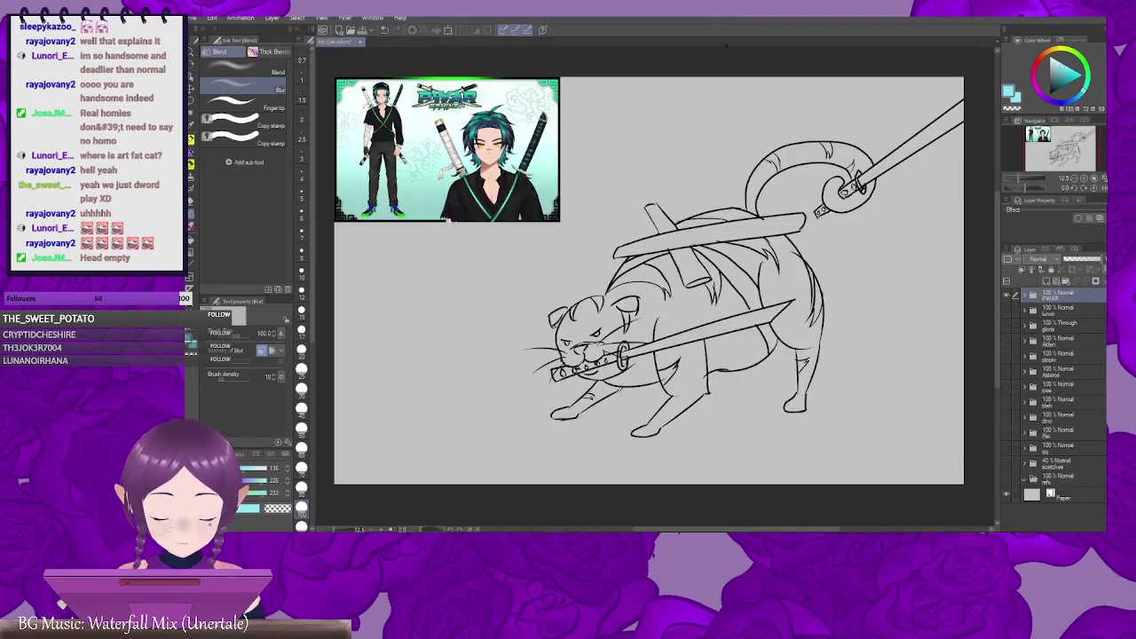
# Step: Expand the PWAR folder and add a new raster layer inside it, beneath Layer 74
pyautogui.click(1031, 296)
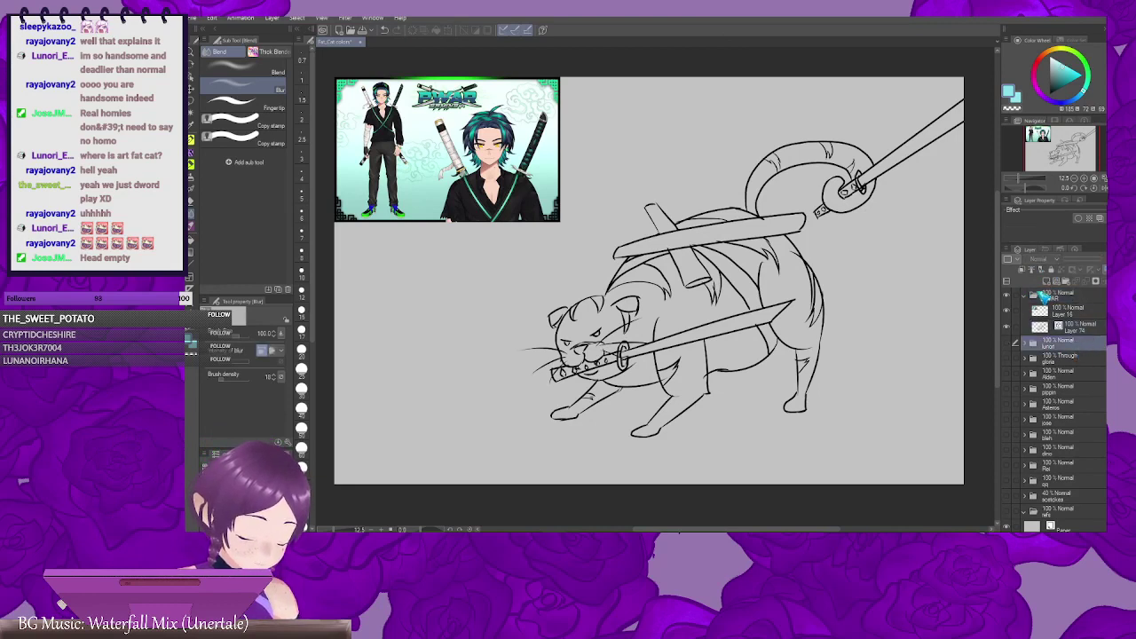
pyautogui.click(1045, 282)
pyautogui.moveTo(1085, 346); pyautogui.dragTo(1092, 340)
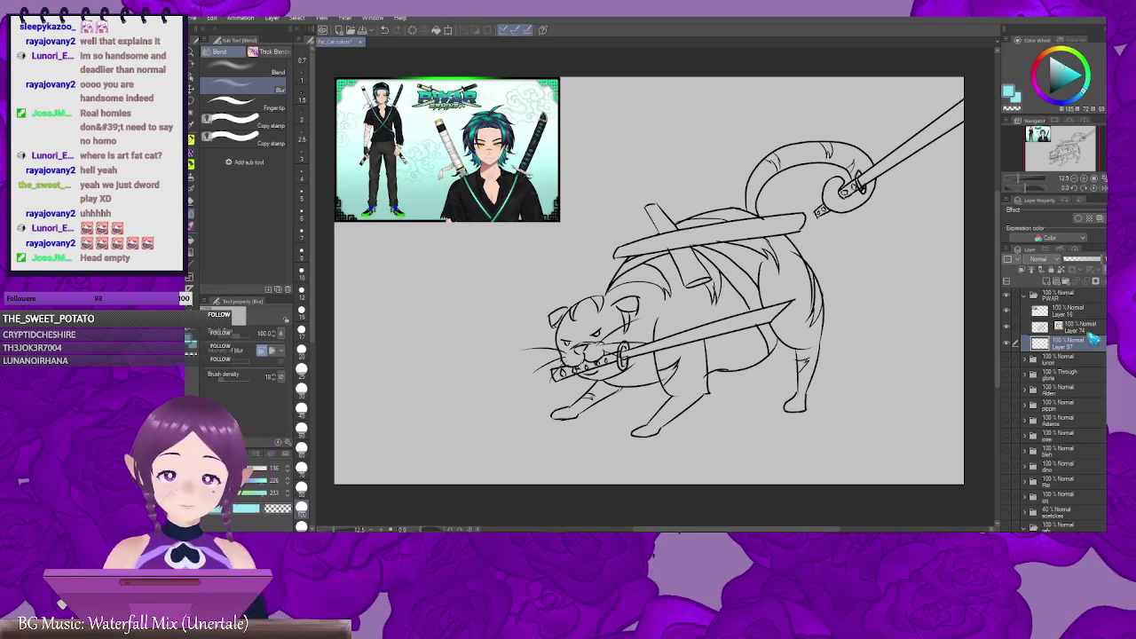
# Step: Select Layer 74 with the tiger's line art and switch to the Lineart pencil
pyautogui.scroll(1, 819, 321)
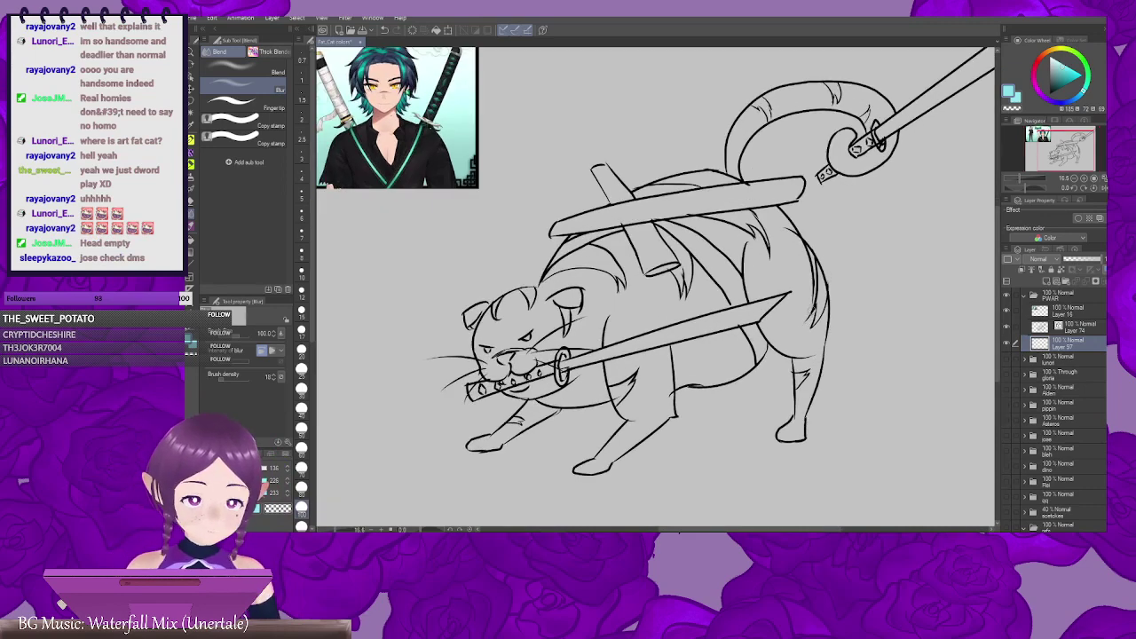
pyautogui.moveTo(843, 249); pyautogui.dragTo(673, 339)
pyautogui.hotkey('ctrl', '+')
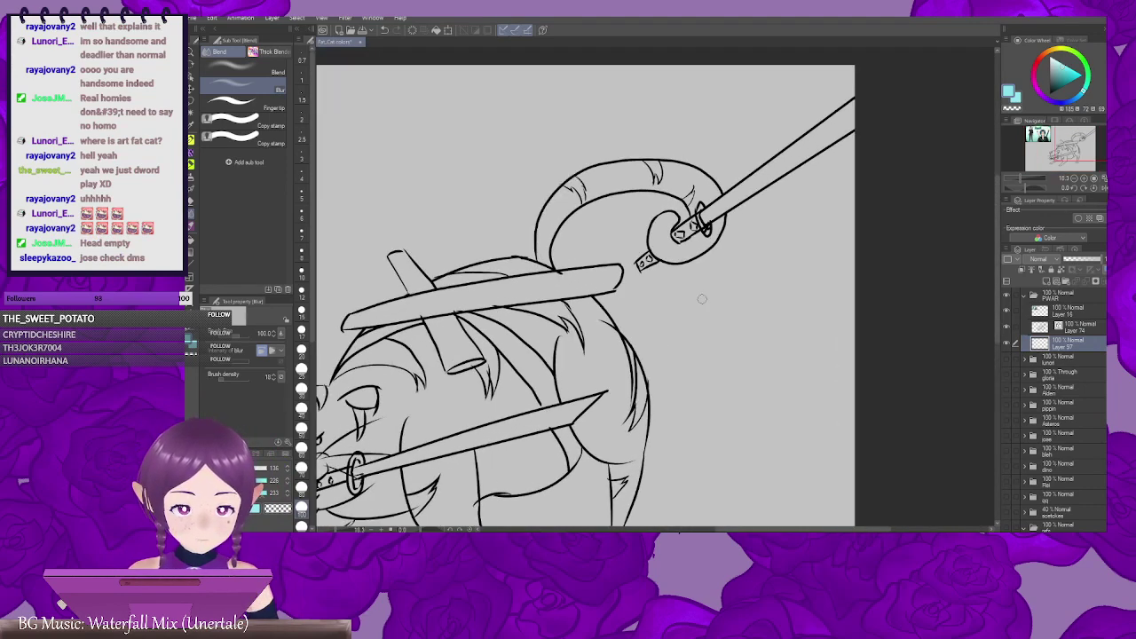
pyautogui.hotkey('ctrl', '+')
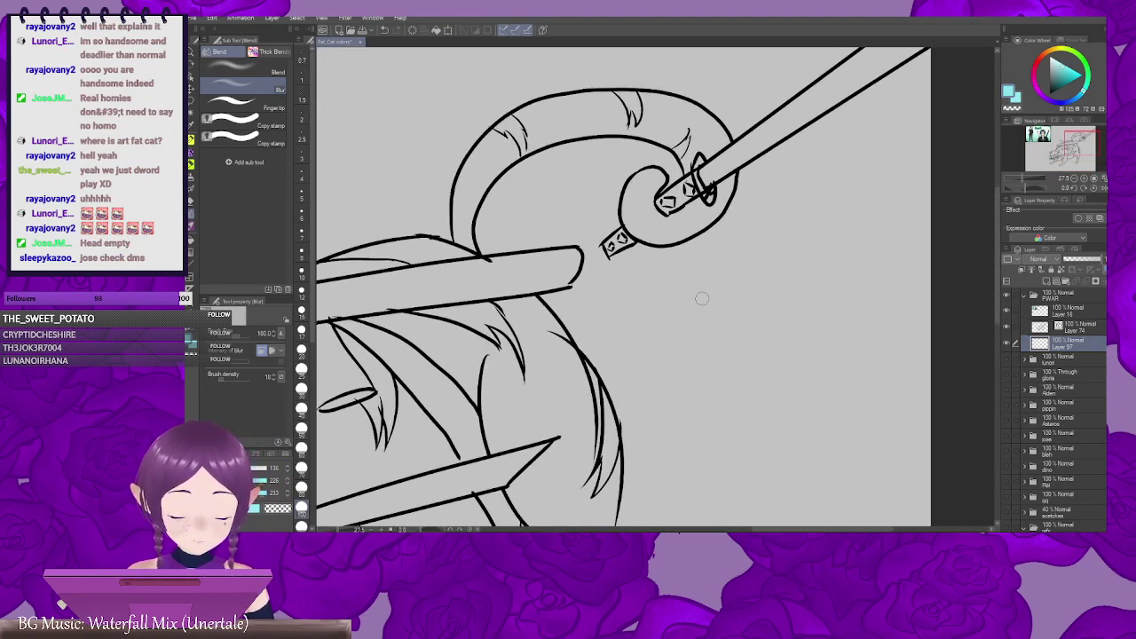
pyautogui.hotkey('ctrl', '-')
pyautogui.hotkey('ctrl', '-')
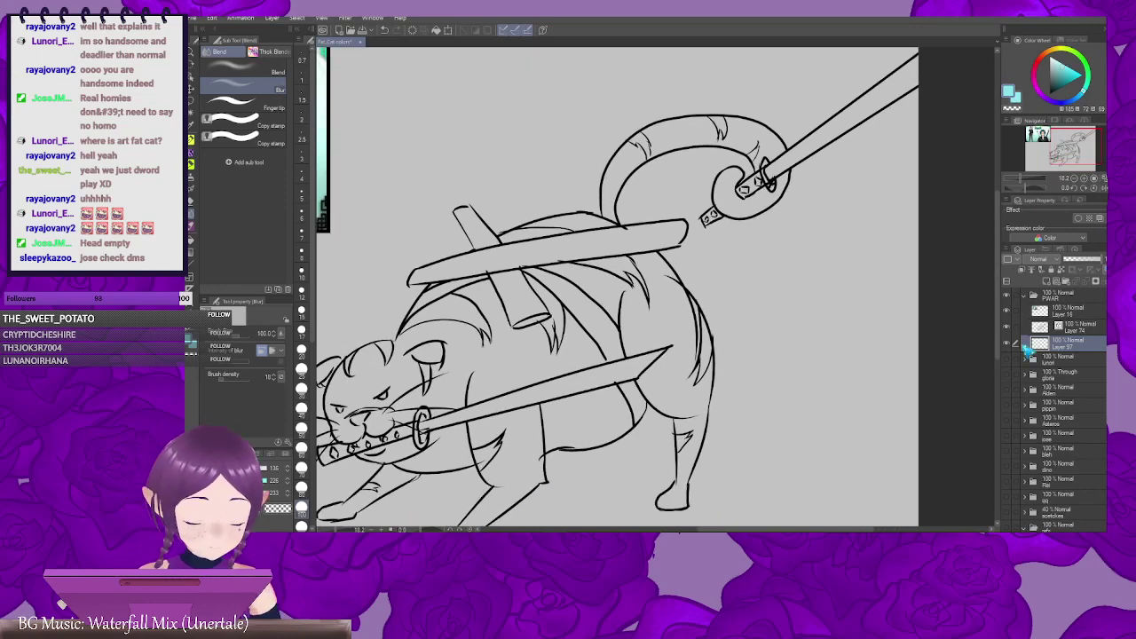
pyautogui.click(1061, 327)
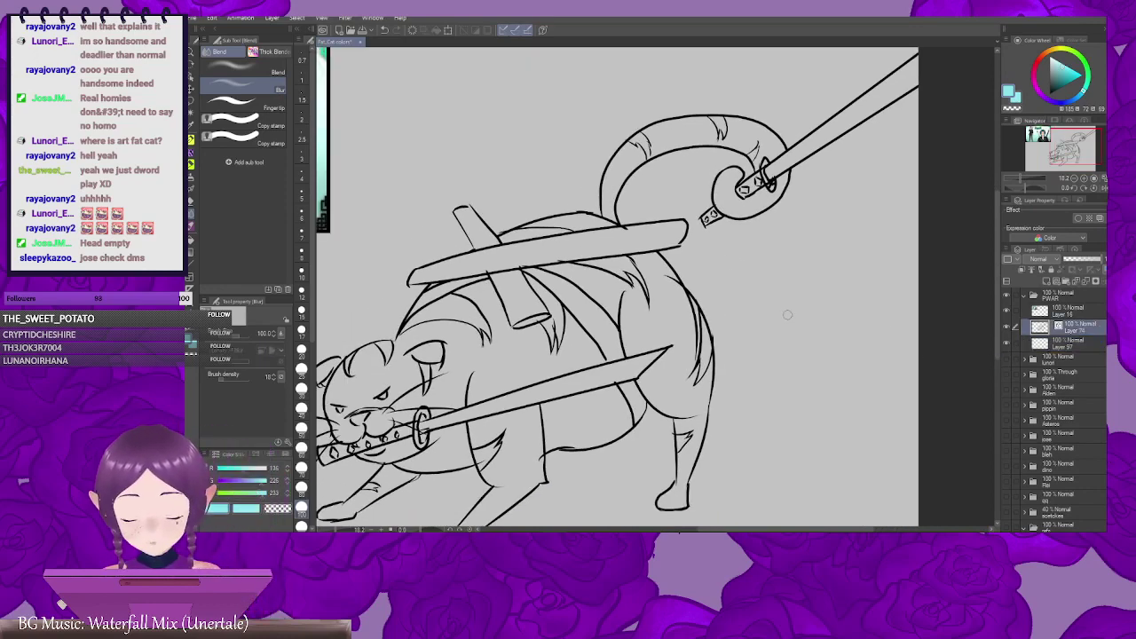
pyautogui.press('p')
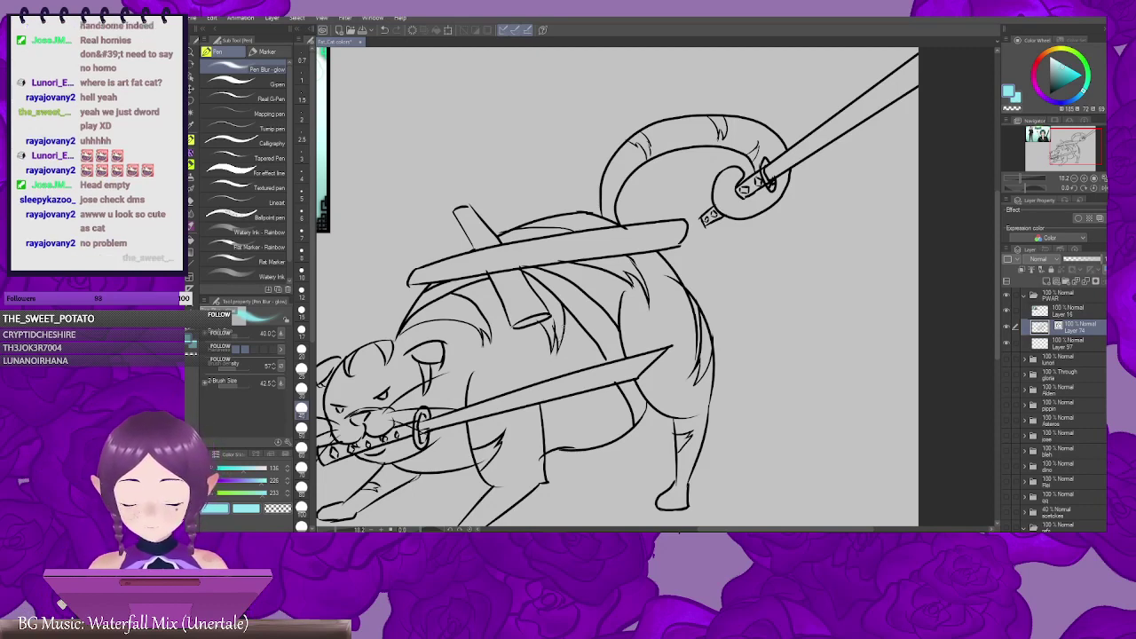
pyautogui.click(275, 262)
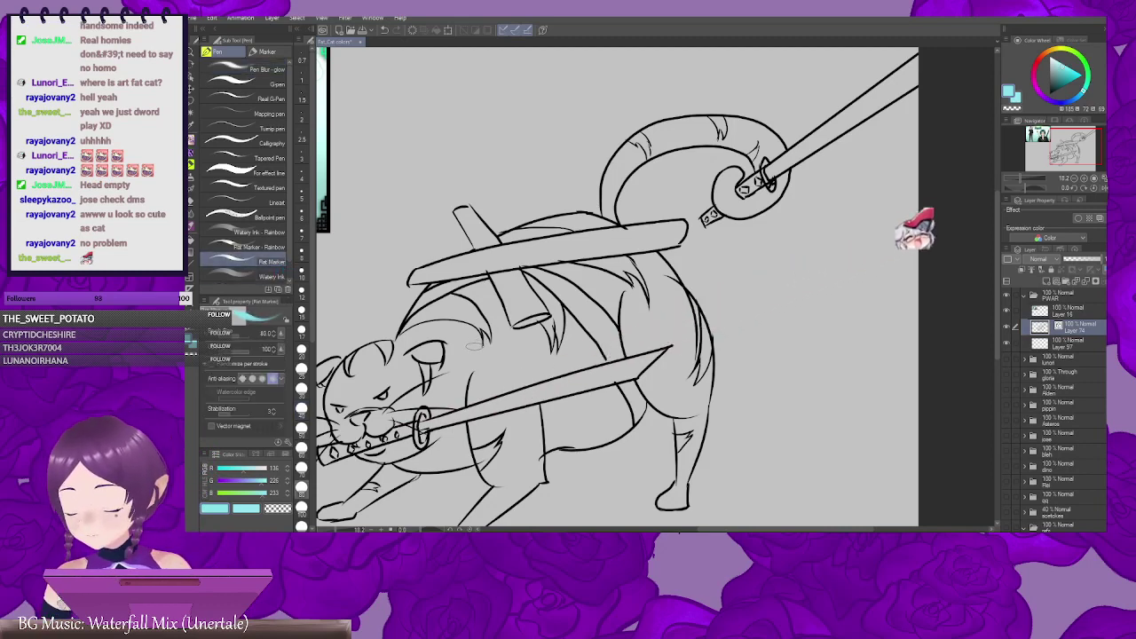
pyautogui.click(257, 69)
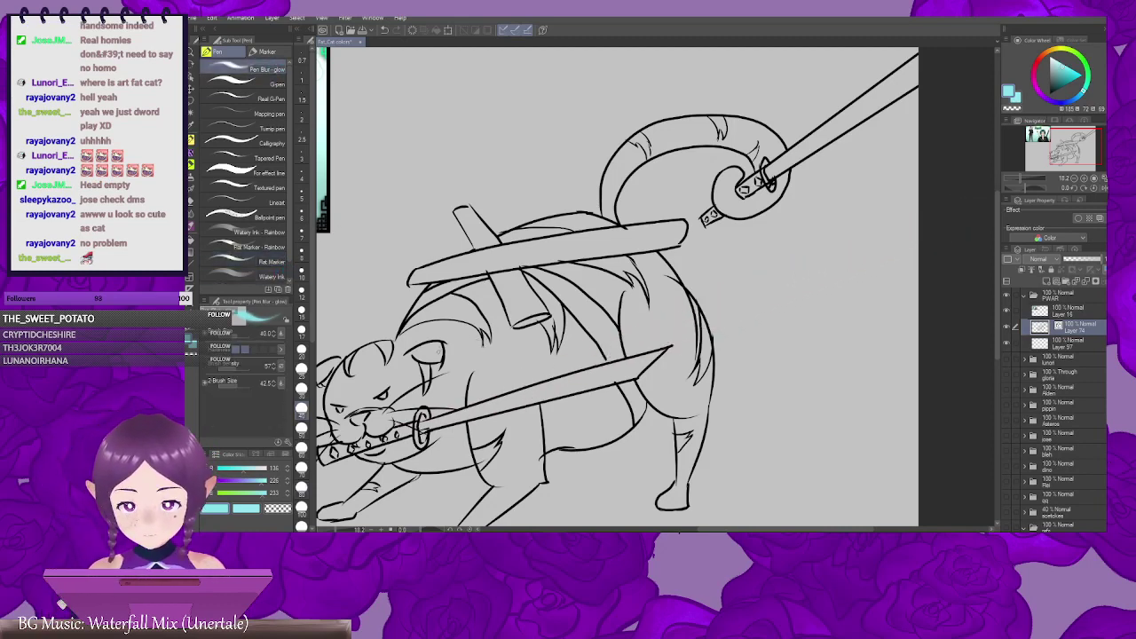
pyautogui.press('p')
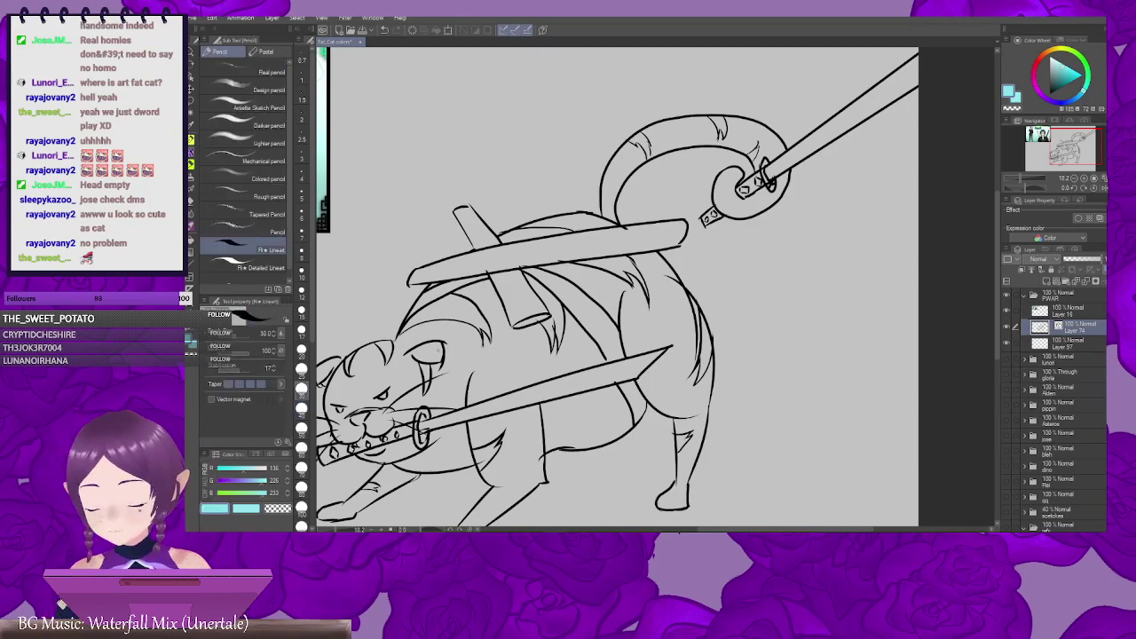
# Step: Close the small gap in the outline at the upper tip of the sword handle on the tiger's back
pyautogui.scroll(3, 472, 235)
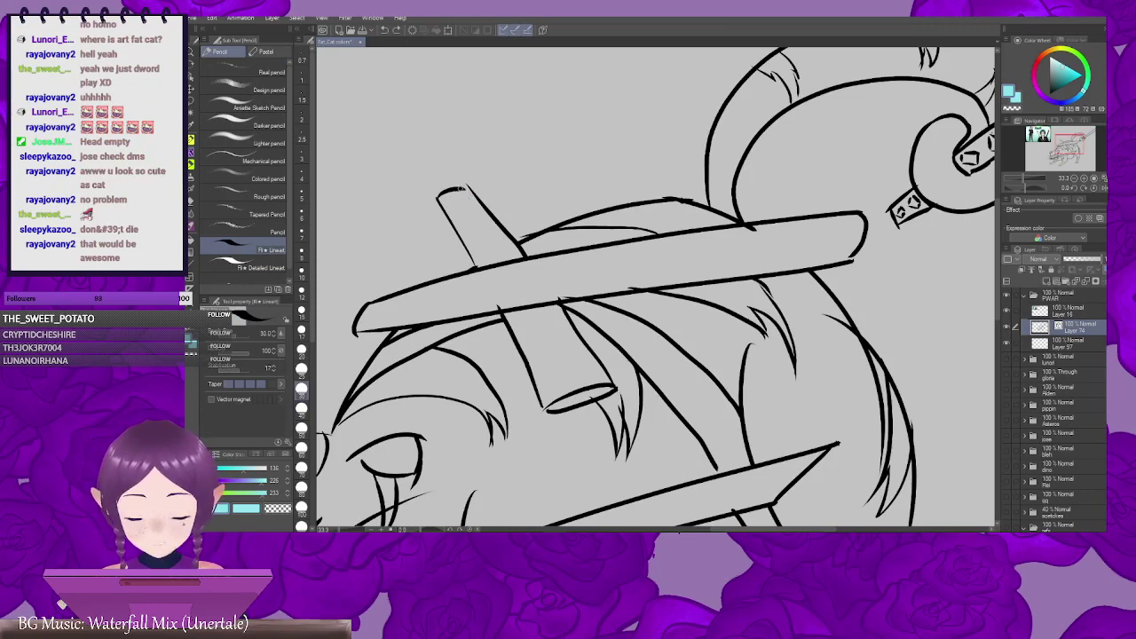
pyautogui.moveTo(457, 188); pyautogui.dragTo(472, 190)
pyautogui.moveTo(591, 320)
pyautogui.mouseDown()
pyautogui.moveTo(678, 179)
pyautogui.moveTo(602, 99)
pyautogui.moveTo(764, 106)
pyautogui.mouseUp()
# Step: Draw the contour line from the top of the tiger's head past the ear, redoing it until it fits
pyautogui.moveTo(500, 219); pyautogui.dragTo(552, 231)
pyautogui.hotkey('ctrl', 'z')
pyautogui.moveTo(683, 279); pyautogui.dragTo(620, 212)
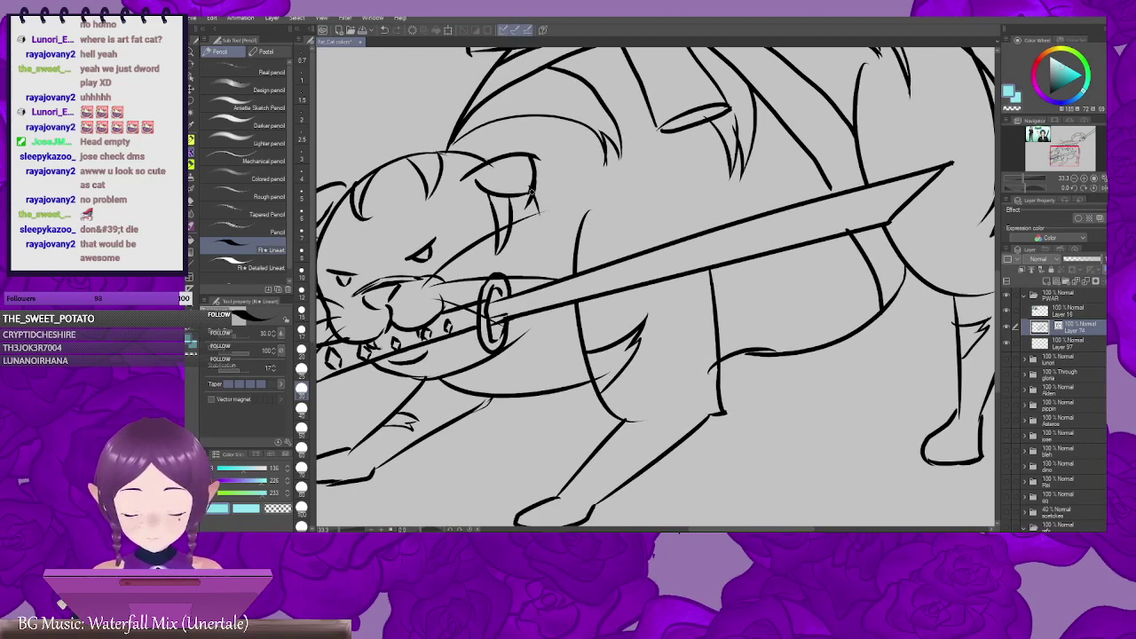
pyautogui.moveTo(553, 214); pyautogui.dragTo(592, 228)
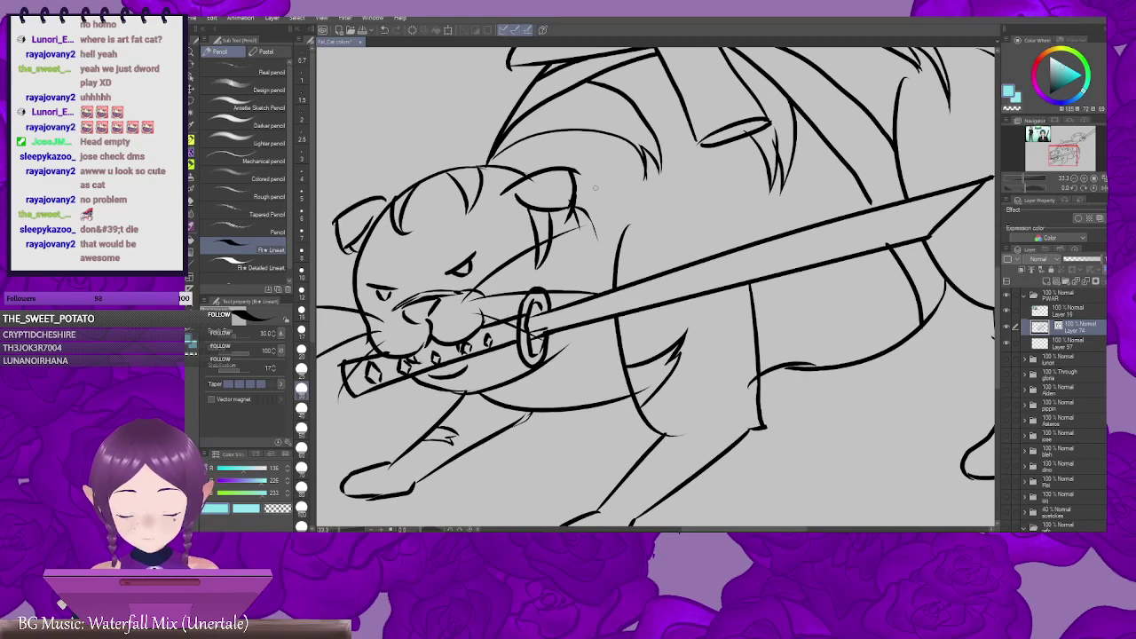
pyautogui.moveTo(498, 162)
pyautogui.mouseDown()
pyautogui.moveTo(592, 159)
pyautogui.moveTo(620, 188)
pyautogui.moveTo(613, 204)
pyautogui.mouseUp()
pyautogui.hotkey('ctrl', 'z')
pyautogui.hotkey('ctrl', 'z')
pyautogui.moveTo(500, 163)
pyautogui.mouseDown()
pyautogui.moveTo(576, 162)
pyautogui.moveTo(609, 214)
pyautogui.mouseUp()
pyautogui.moveTo(744, 311); pyautogui.dragTo(707, 235)
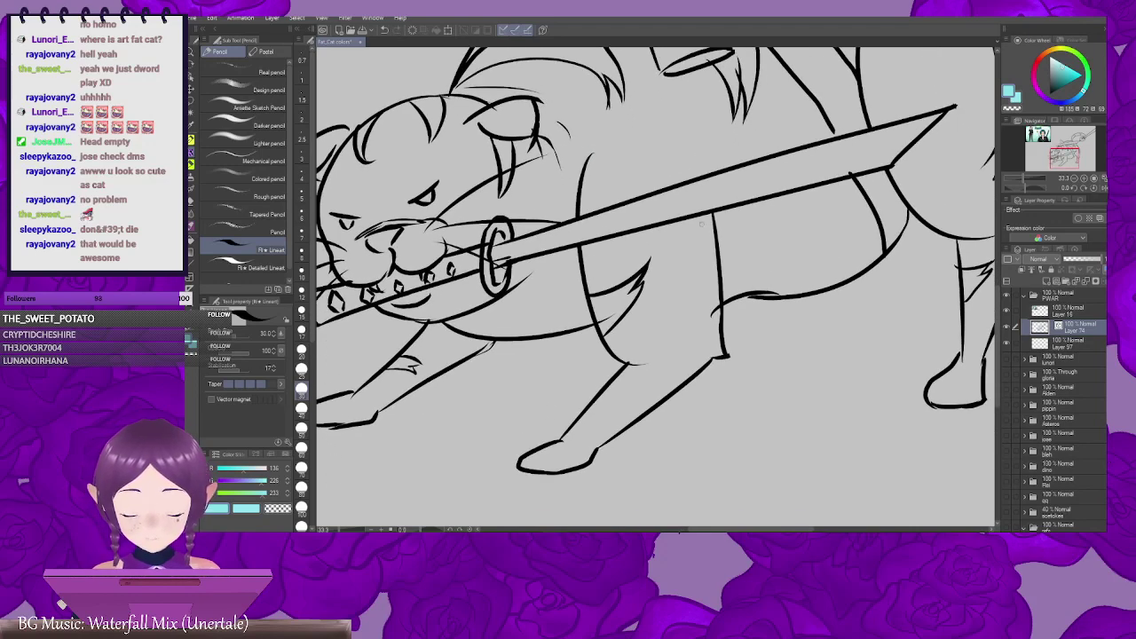
# Step: Check the outline for gaps by auto-selecting the area around the tiger on the line-art layer, and clear the selection
pyautogui.hotkey('ctrl', '-')
pyautogui.scroll(-2, 707, 236)
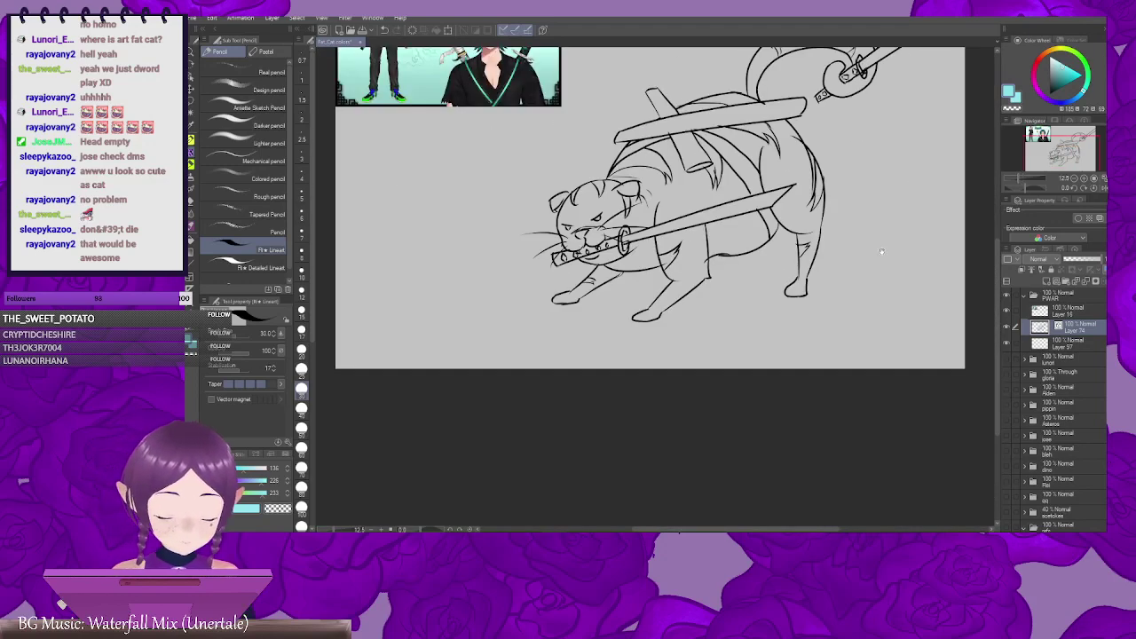
pyautogui.press('e')
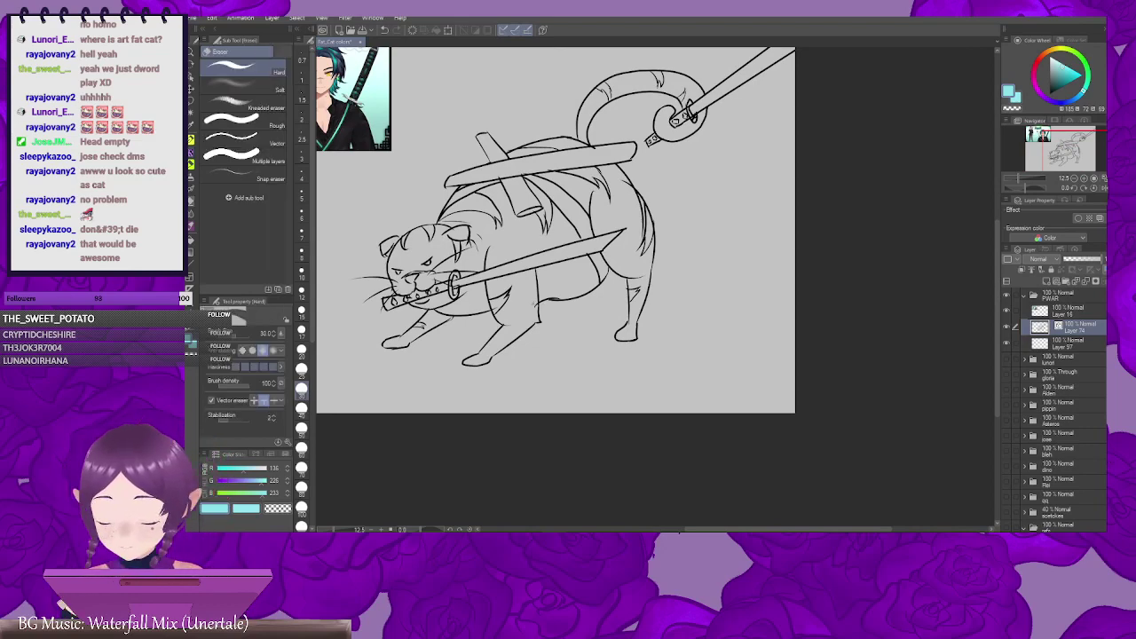
pyautogui.moveTo(556, 306); pyautogui.dragTo(551, 342)
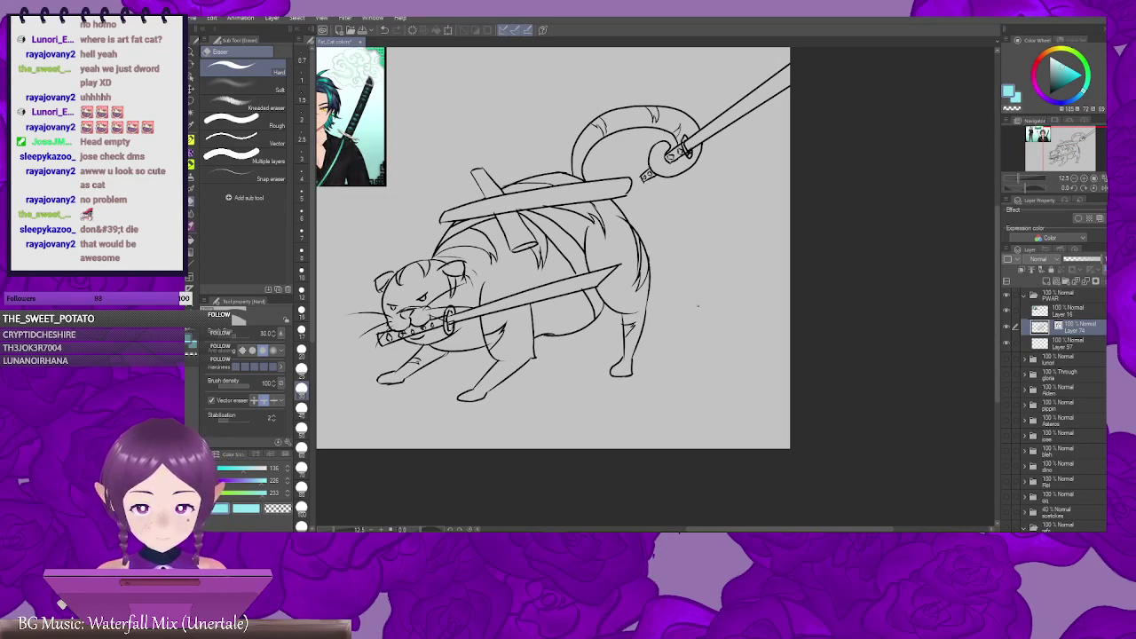
pyautogui.moveTo(705, 303)
pyautogui.mouseDown()
pyautogui.moveTo(707, 275)
pyautogui.moveTo(749, 277)
pyautogui.mouseUp()
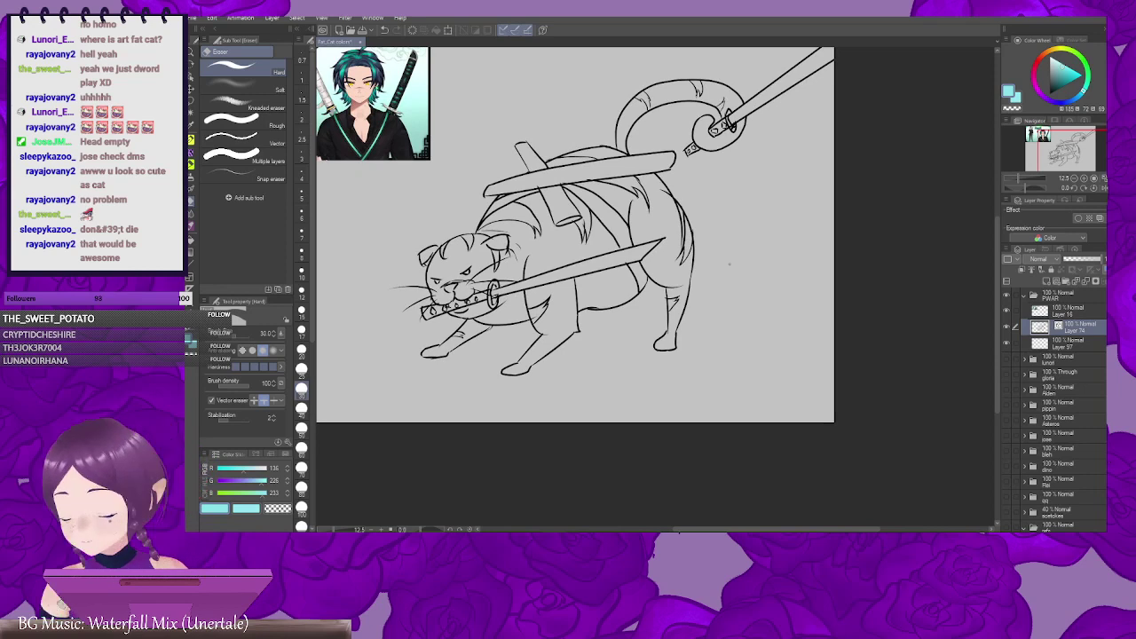
pyautogui.press('p')
pyautogui.press('p')
pyautogui.press('w')
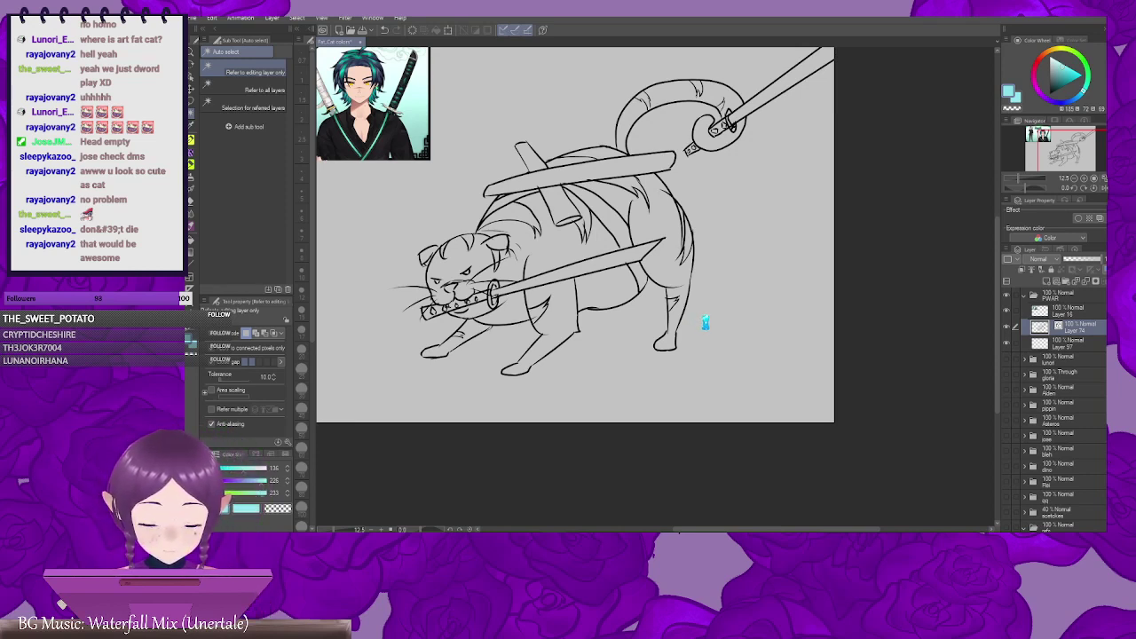
pyautogui.click(704, 323)
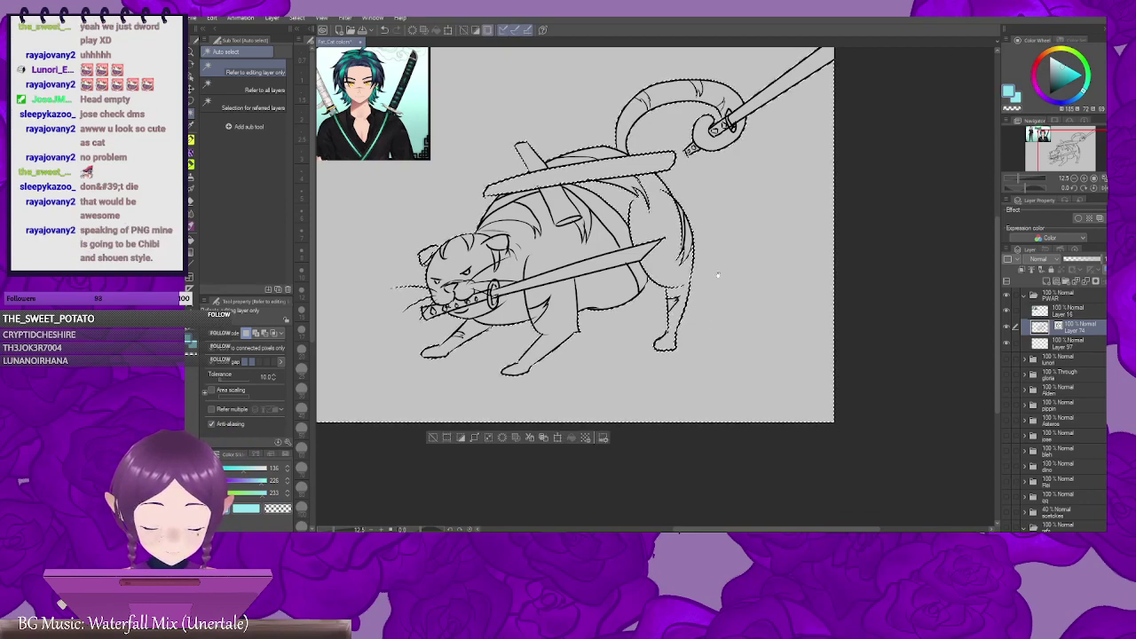
pyautogui.moveTo(728, 243); pyautogui.dragTo(680, 361)
pyautogui.keyDown('ctrl'); pyautogui.click(683, 361); pyautogui.keyUp('ctrl')
pyautogui.scroll(1, 681, 360)
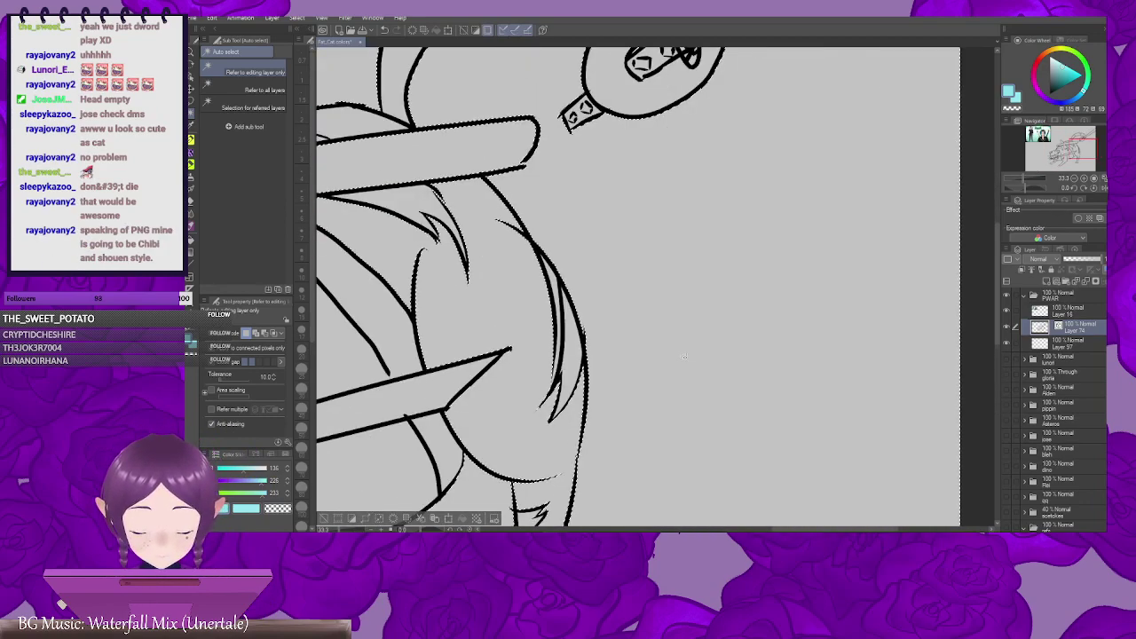
pyautogui.scroll(-1, 684, 355)
pyautogui.hotkey('ctrl', 'd')
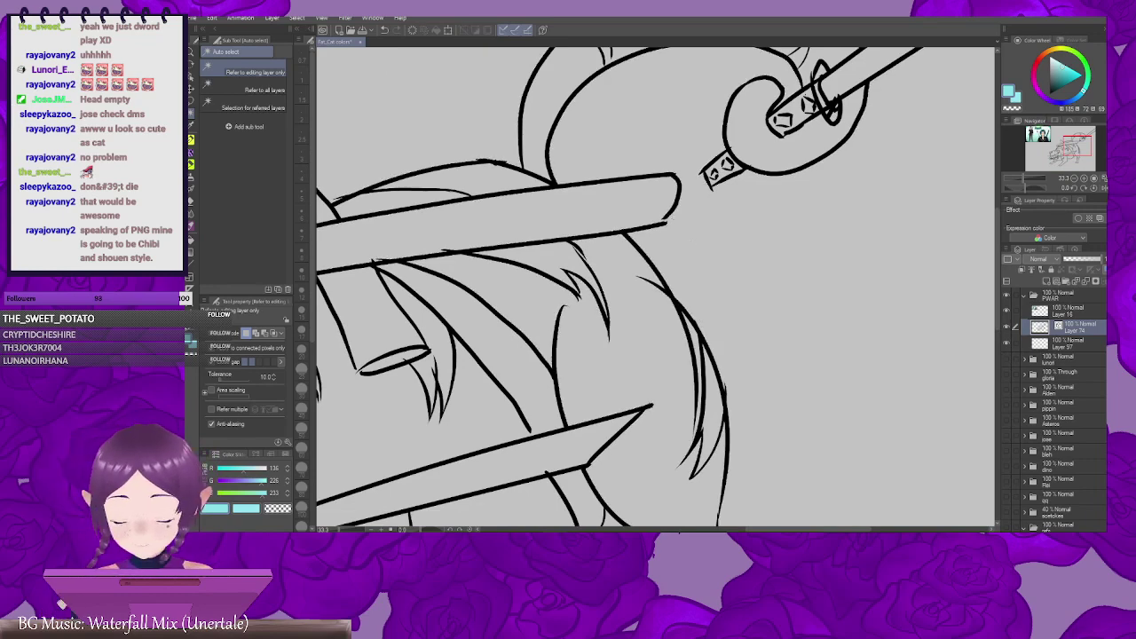
# Step: Close the gap at the rounded end of the scabbard on the tiger's back with the Lineart pencil
pyautogui.press('p')
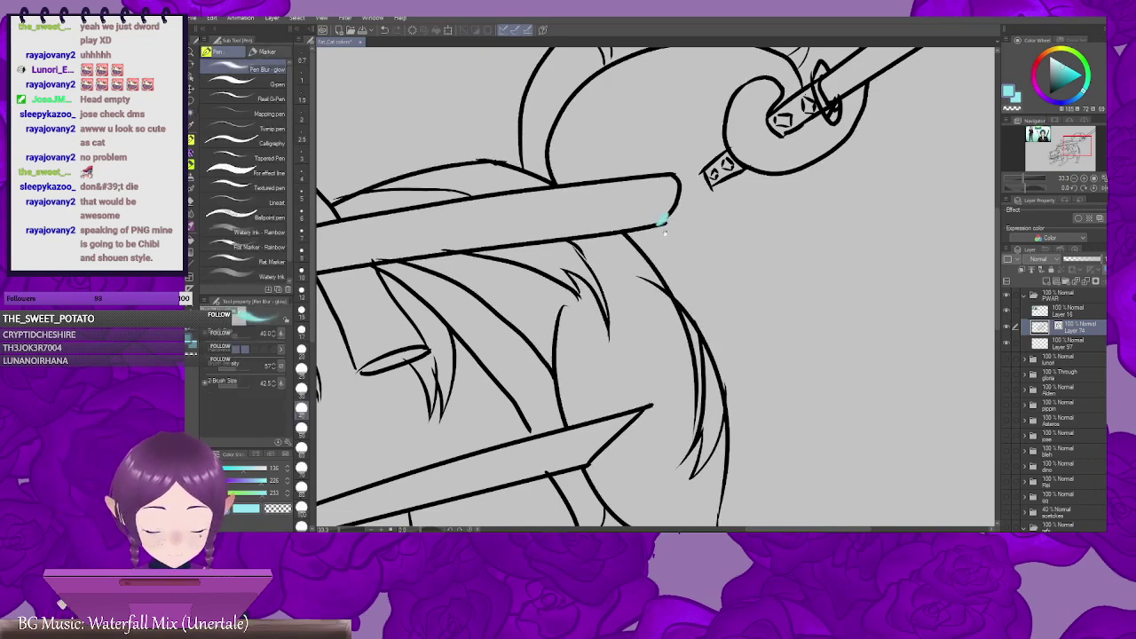
pyautogui.press('p')
pyautogui.moveTo(670, 214); pyautogui.dragTo(663, 224)
# Step: Draw the visible part of the tiger's far leg under the belly, just behind the front leg
pyautogui.moveTo(479, 346); pyautogui.dragTo(773, 251)
pyautogui.moveTo(545, 382)
pyautogui.mouseDown()
pyautogui.moveTo(635, 329)
pyautogui.moveTo(654, 268)
pyautogui.moveTo(694, 224)
pyautogui.mouseUp()
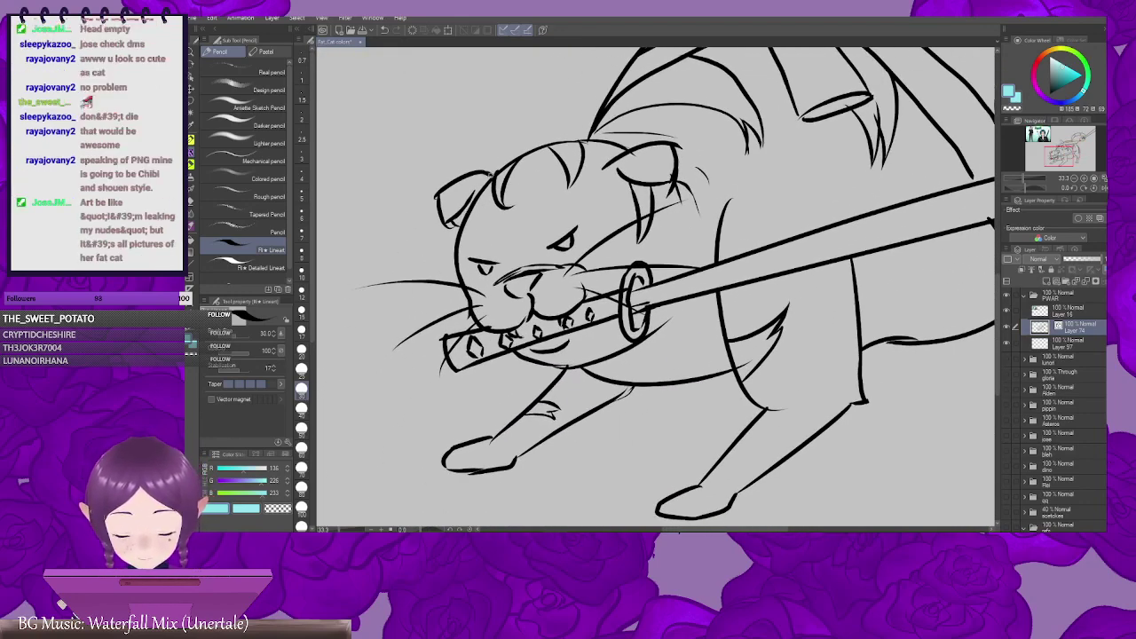
pyautogui.moveTo(718, 294); pyautogui.dragTo(557, 247)
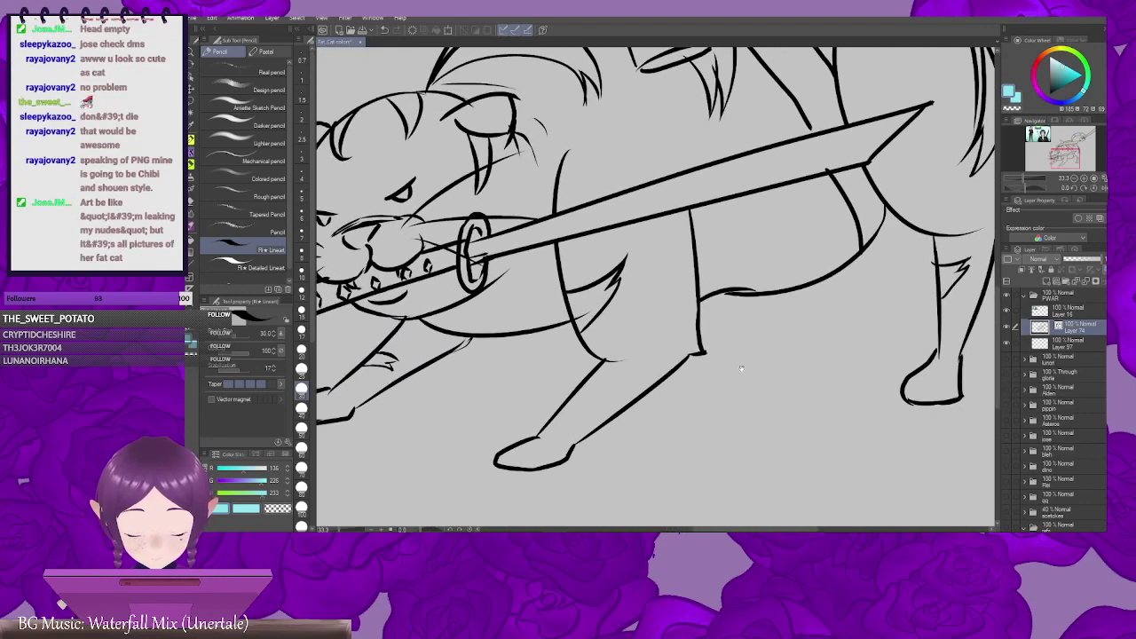
pyautogui.moveTo(797, 387); pyautogui.dragTo(516, 374)
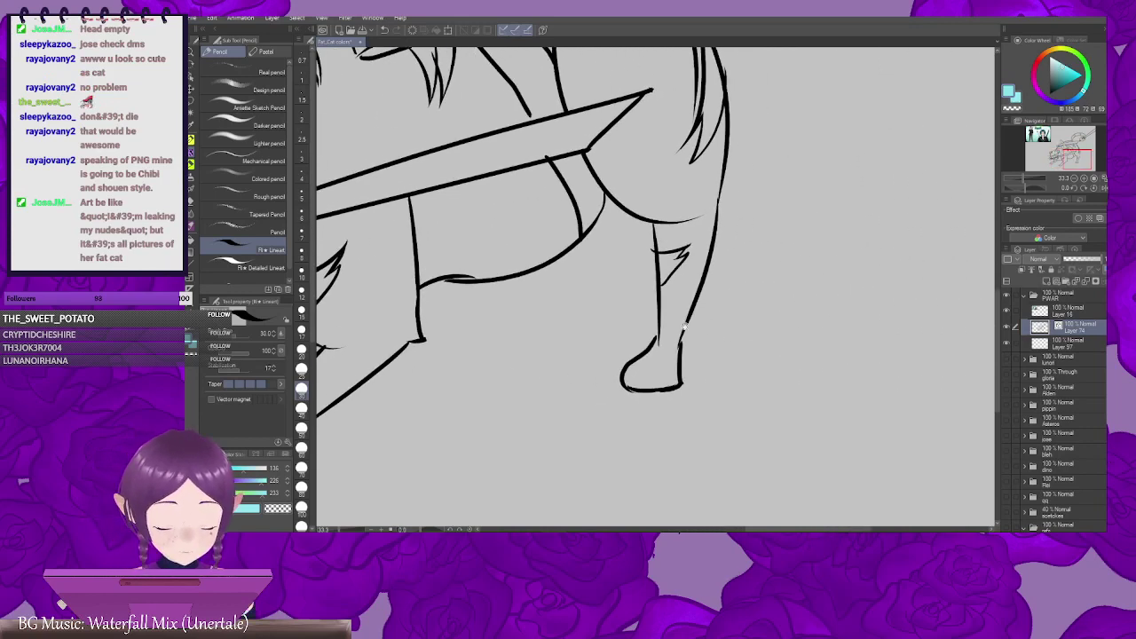
pyautogui.moveTo(736, 264); pyautogui.dragTo(687, 450)
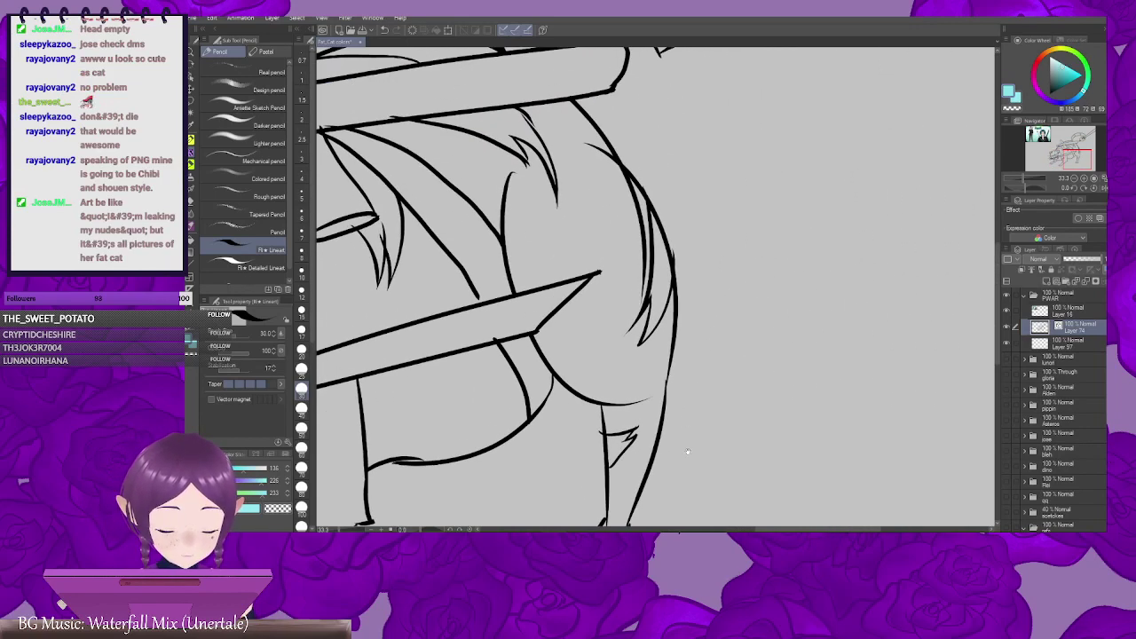
pyautogui.moveTo(500, 449)
pyautogui.mouseDown()
pyautogui.moveTo(686, 280)
pyautogui.moveTo(777, 231)
pyautogui.moveTo(766, 439)
pyautogui.moveTo(728, 250)
pyautogui.mouseUp()
pyautogui.moveTo(630, 263); pyautogui.dragTo(622, 299)
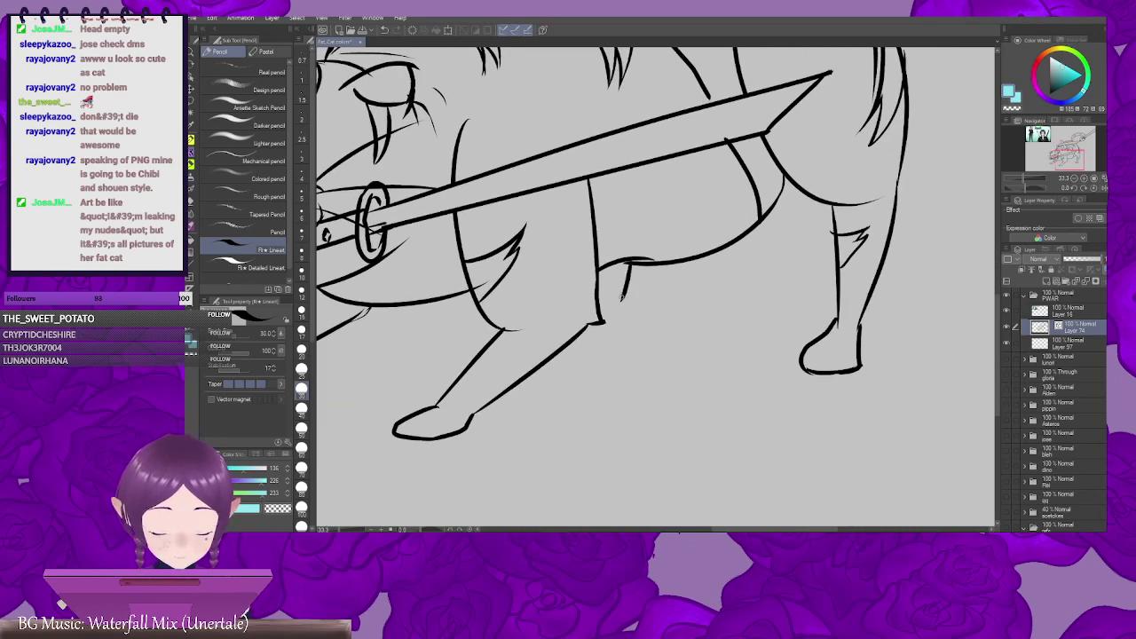
pyautogui.hotkey('ctrl', 'z')
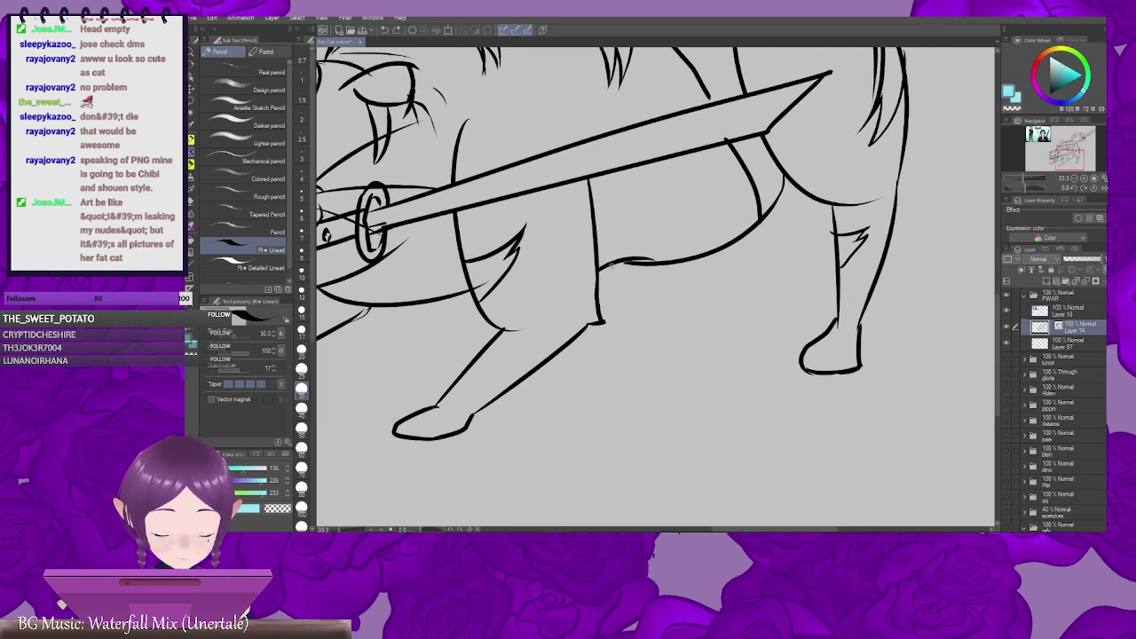
pyautogui.moveTo(627, 295); pyautogui.dragTo(641, 265)
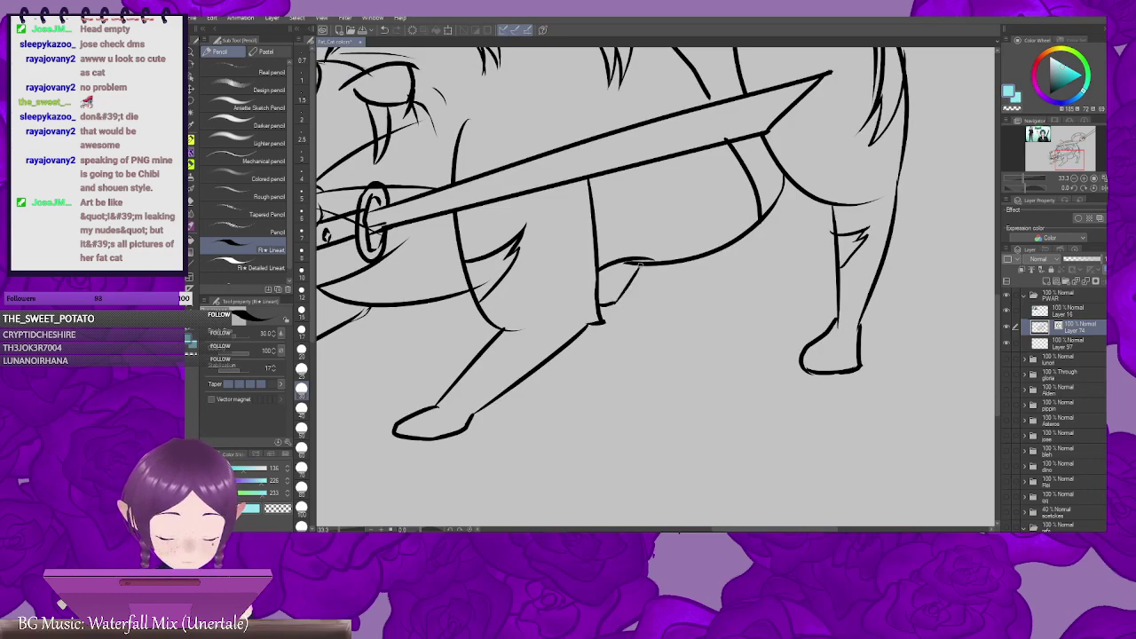
# Step: Auto-select the empty area around the tiger and invert the selection to cover the whole figure
pyautogui.scroll(2, 710, 263)
pyautogui.moveTo(768, 229); pyautogui.dragTo(674, 380)
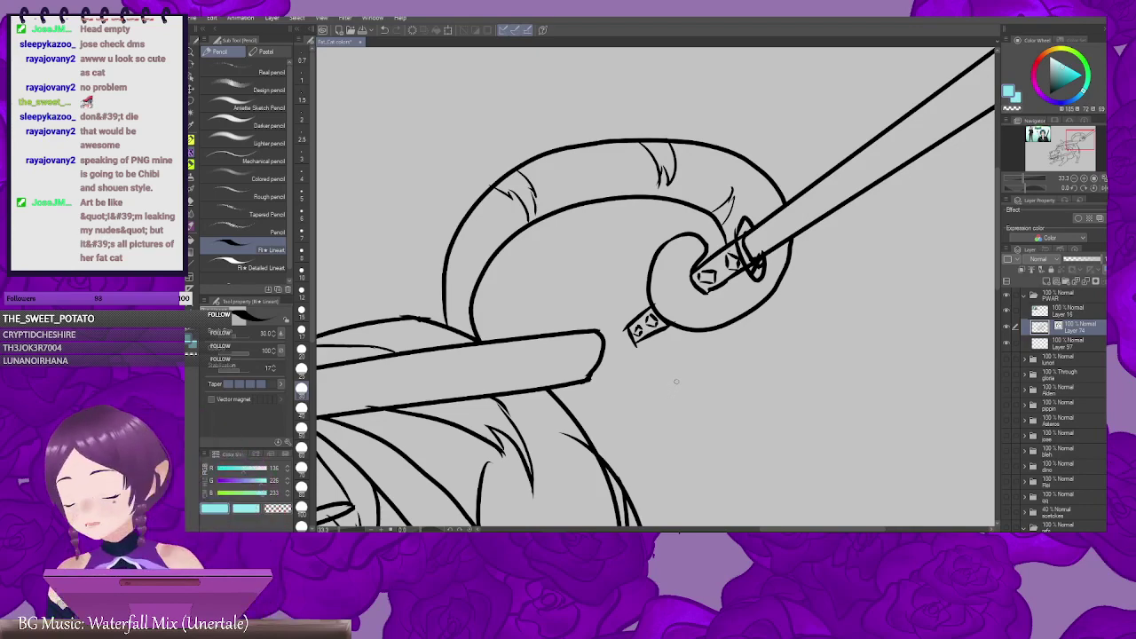
pyautogui.scroll(-1, 675, 390)
pyautogui.scroll(-1, 679, 391)
pyautogui.scroll(-1, 679, 391)
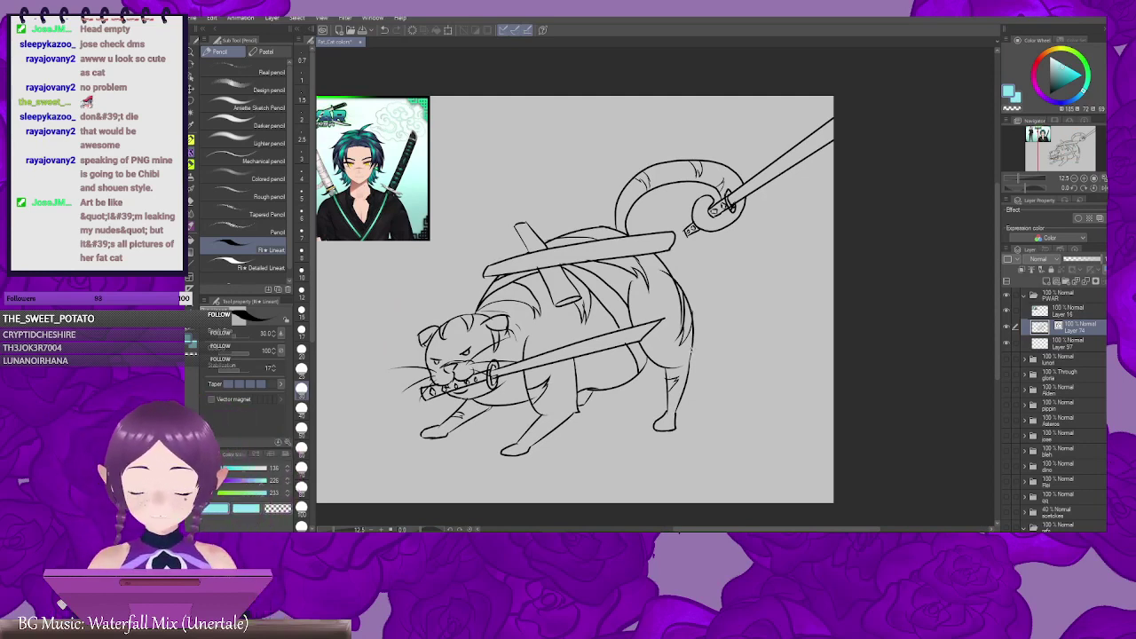
pyautogui.press('w')
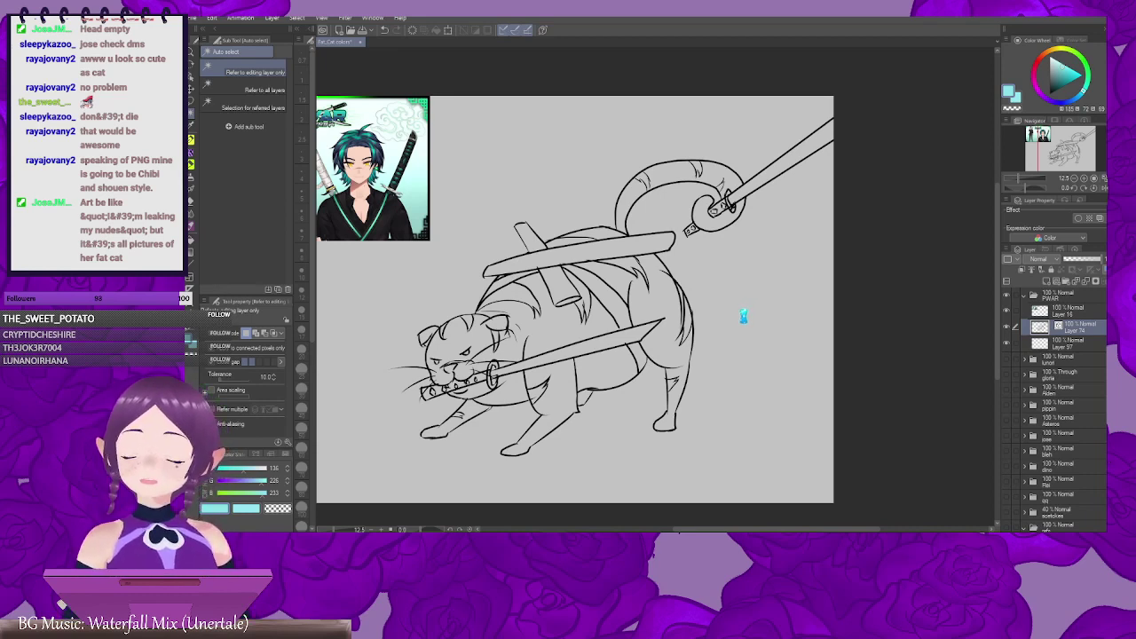
pyautogui.click(744, 311)
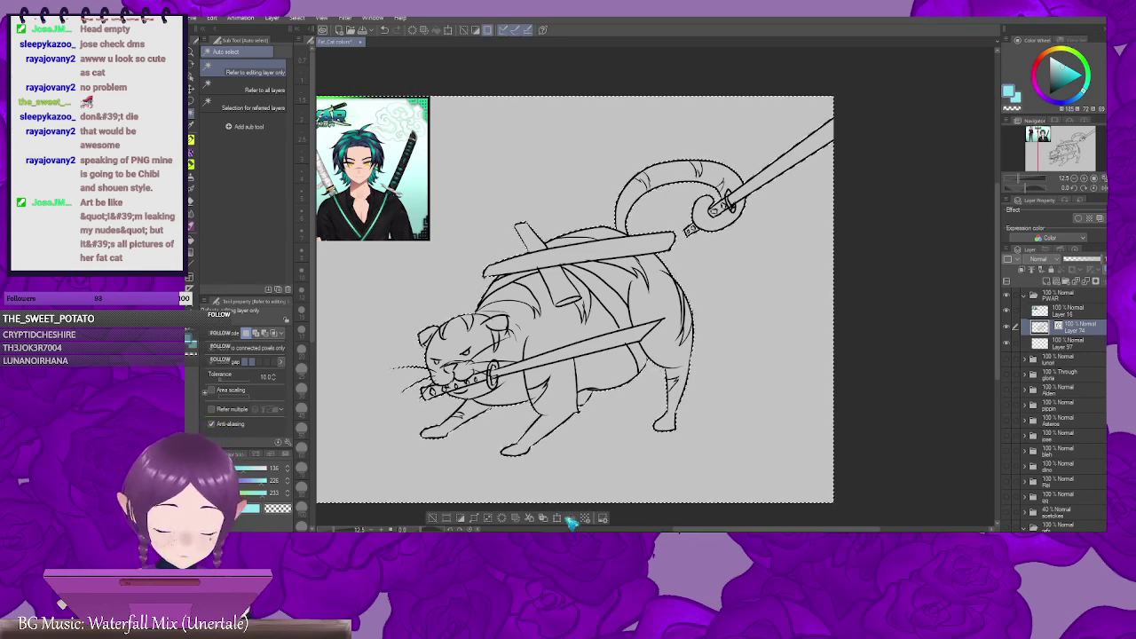
pyautogui.click(463, 519)
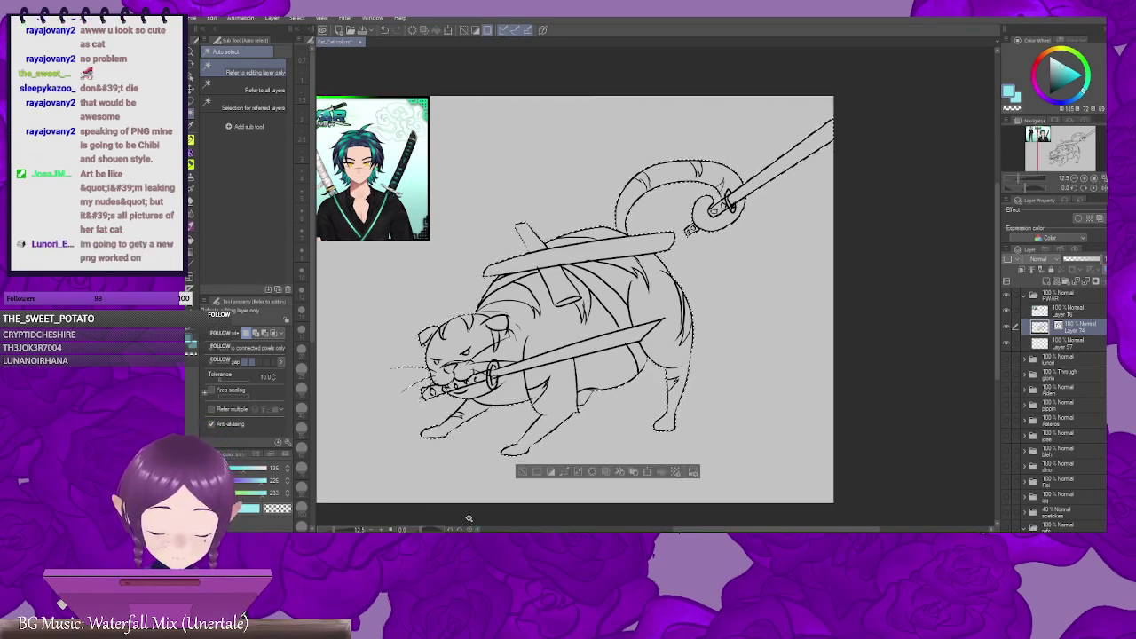
pyautogui.moveTo(765, 386); pyautogui.dragTo(736, 364)
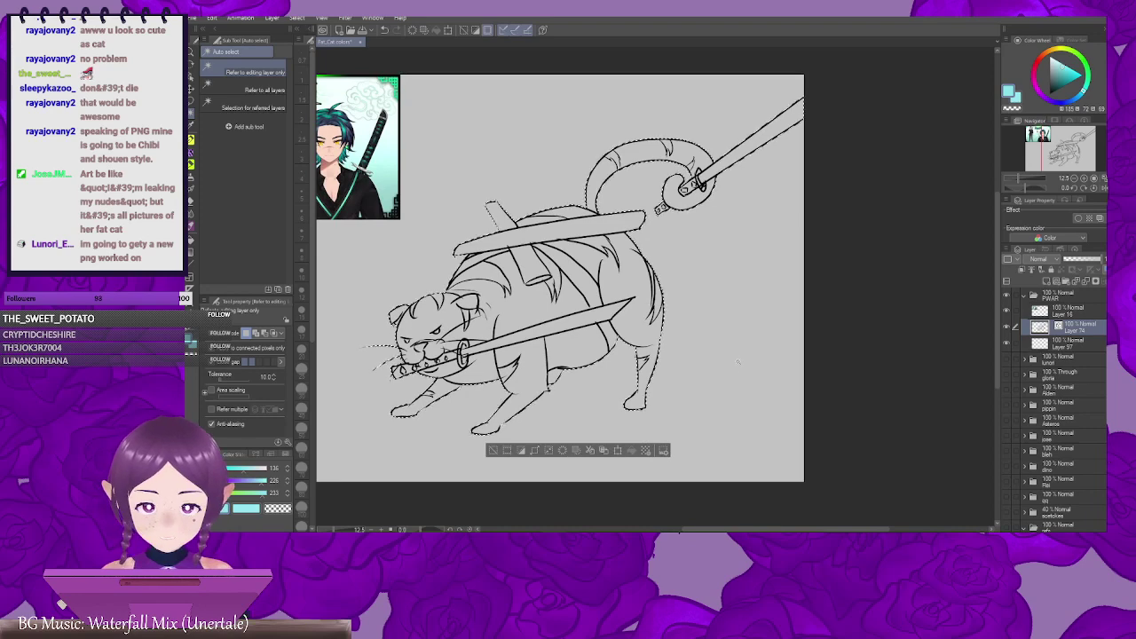
# Step: Create a layer folder below the tiger's line art, mask it to the selected figure, and move the empty color layer into it
pyautogui.click(1081, 346)
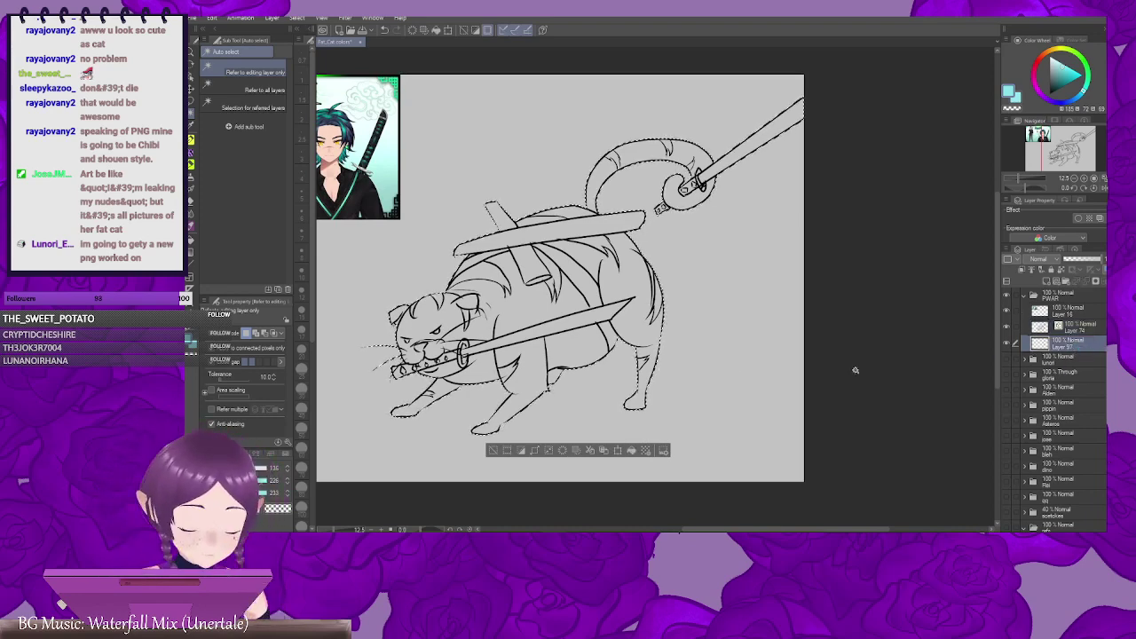
pyautogui.click(1066, 281)
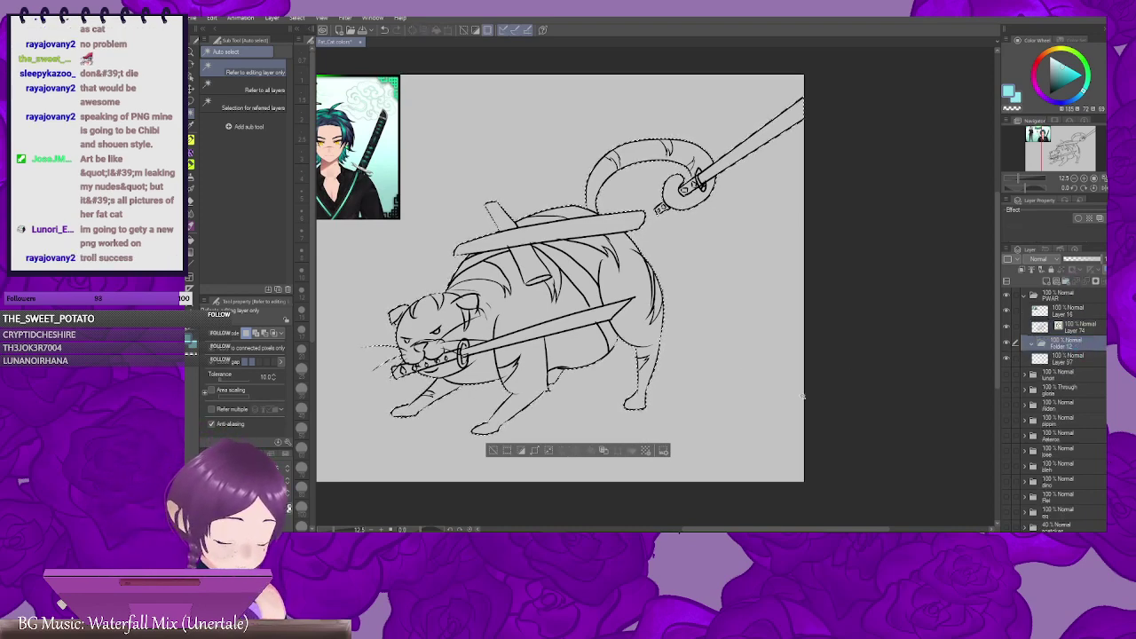
pyautogui.click(1095, 282)
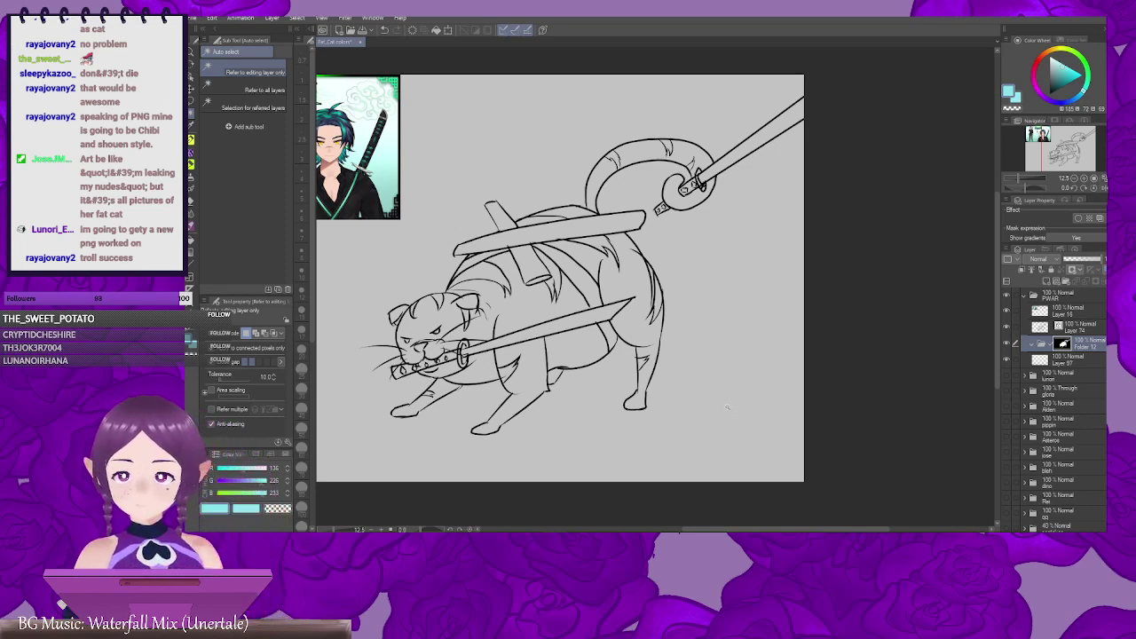
pyautogui.click(1081, 360)
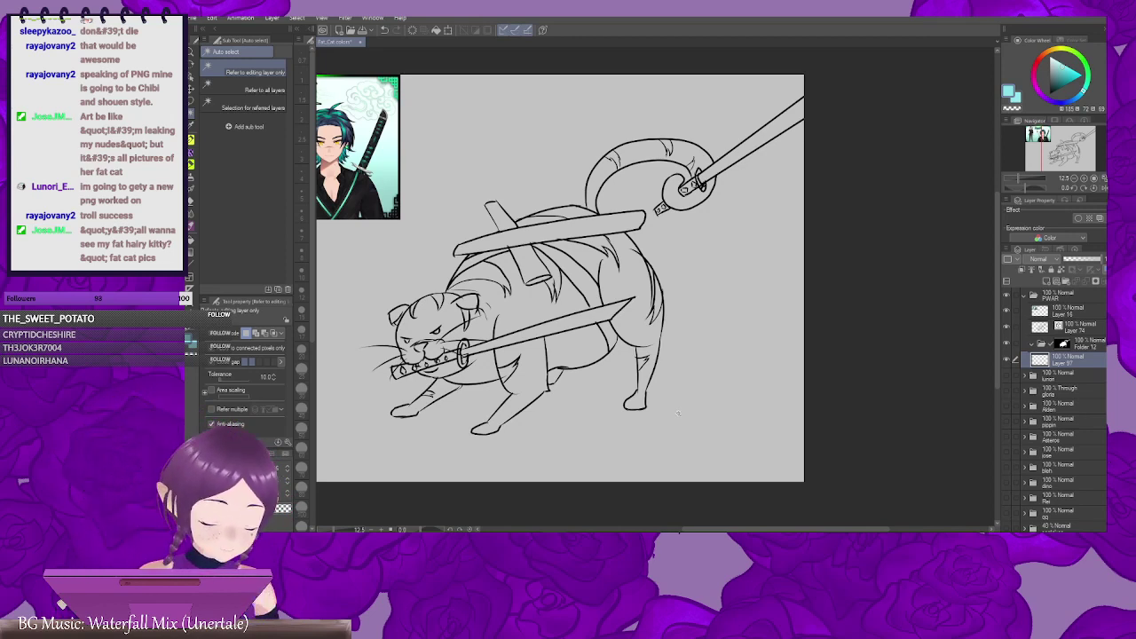
pyautogui.moveTo(1068, 362); pyautogui.dragTo(1073, 346)
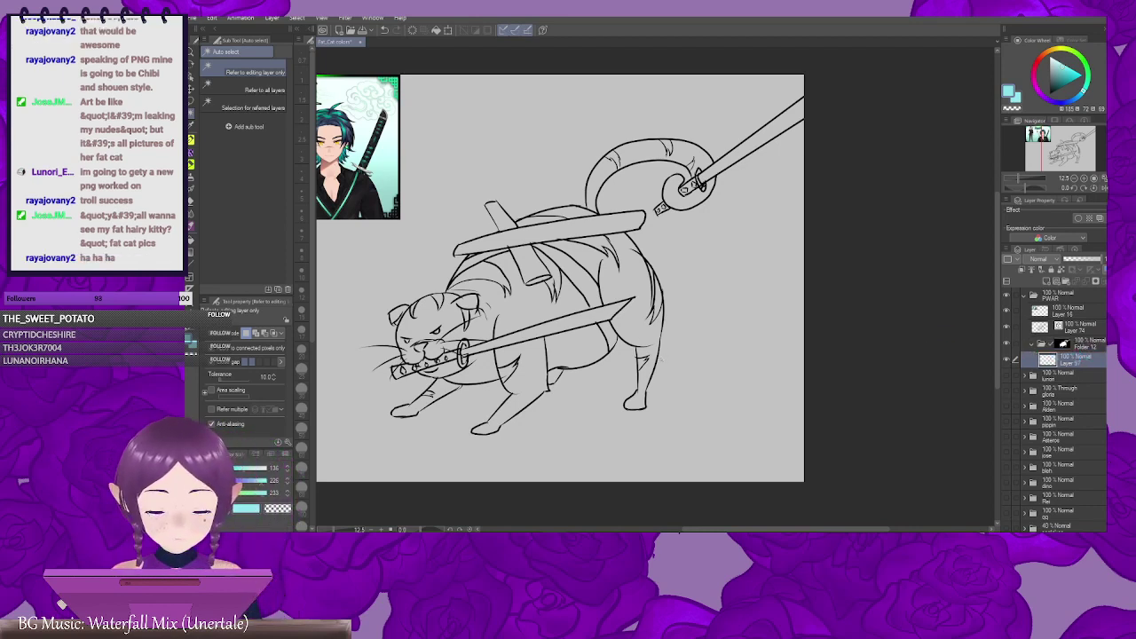
# Step: Sample the dark navy from the PWAR reference character's hair and fill the whole tiger silhouette with it on the masked base layer
pyautogui.moveTo(417, 195); pyautogui.dragTo(644, 318)
pyautogui.scroll(4, 565, 309)
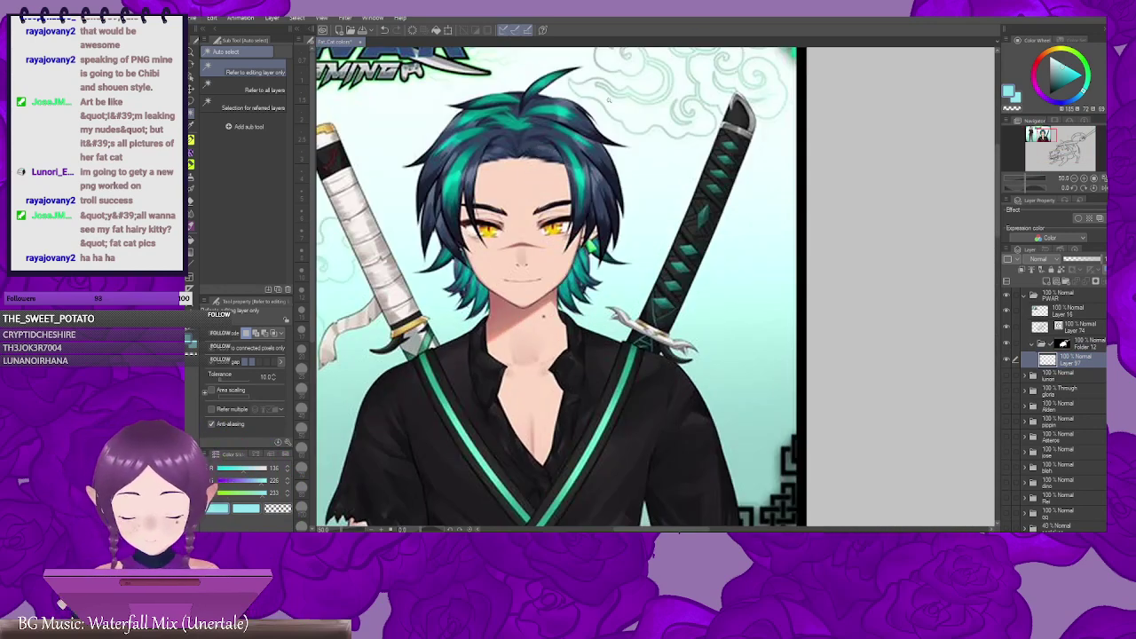
pyautogui.press('b')
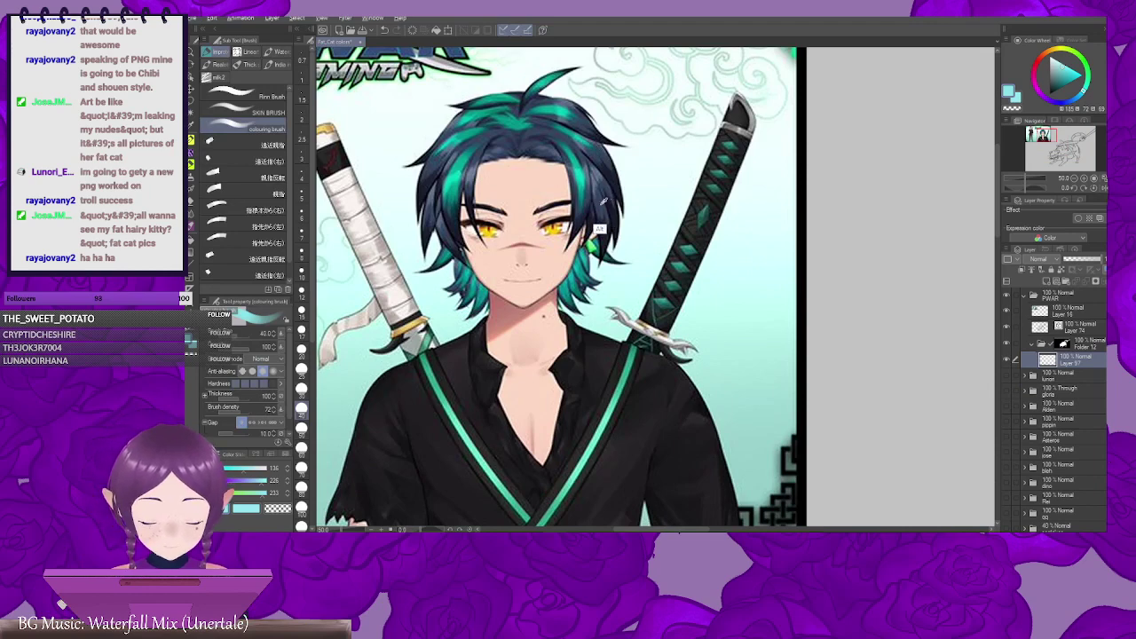
pyautogui.keyDown('alt'); pyautogui.click(603, 225); pyautogui.keyUp('alt')
pyautogui.scroll(-4, 733, 337)
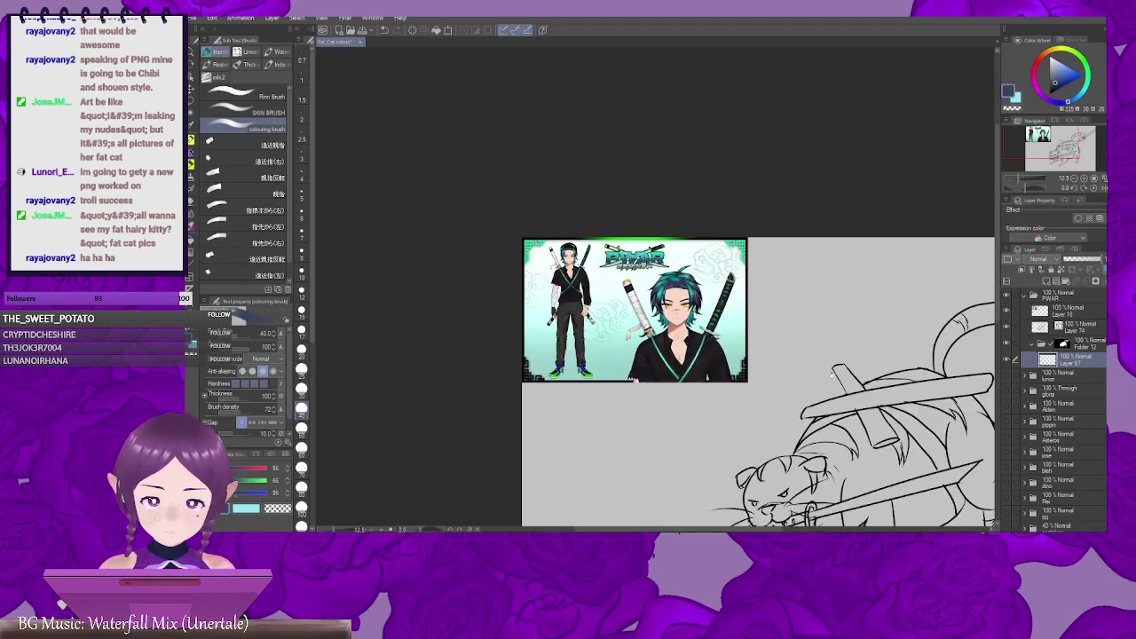
pyautogui.press('g')
pyautogui.press('g')
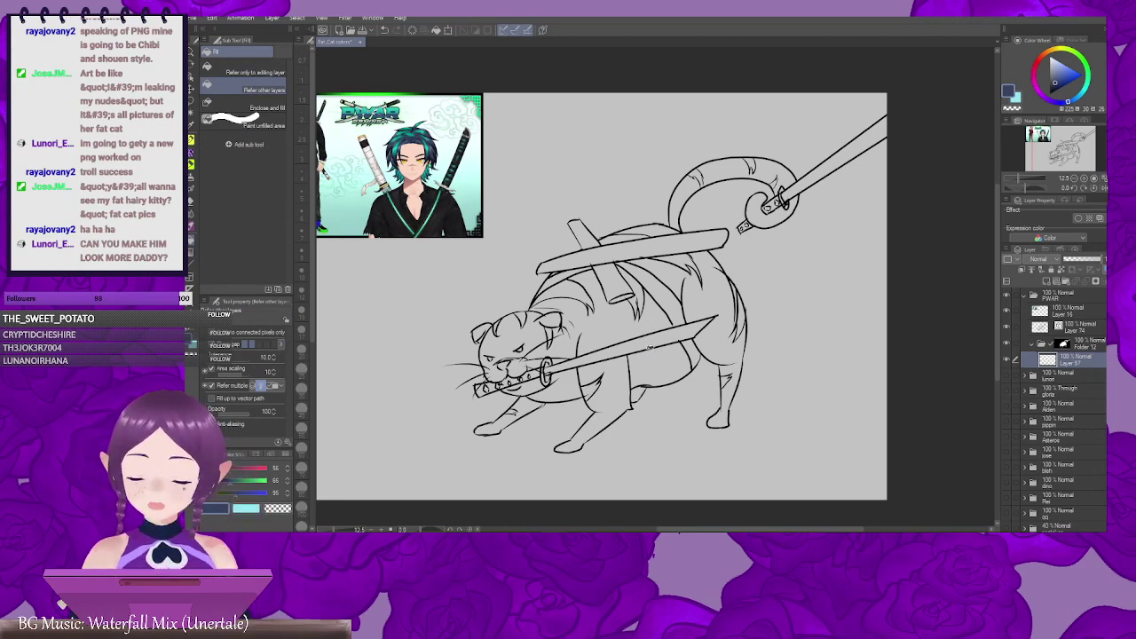
pyautogui.click(650, 325)
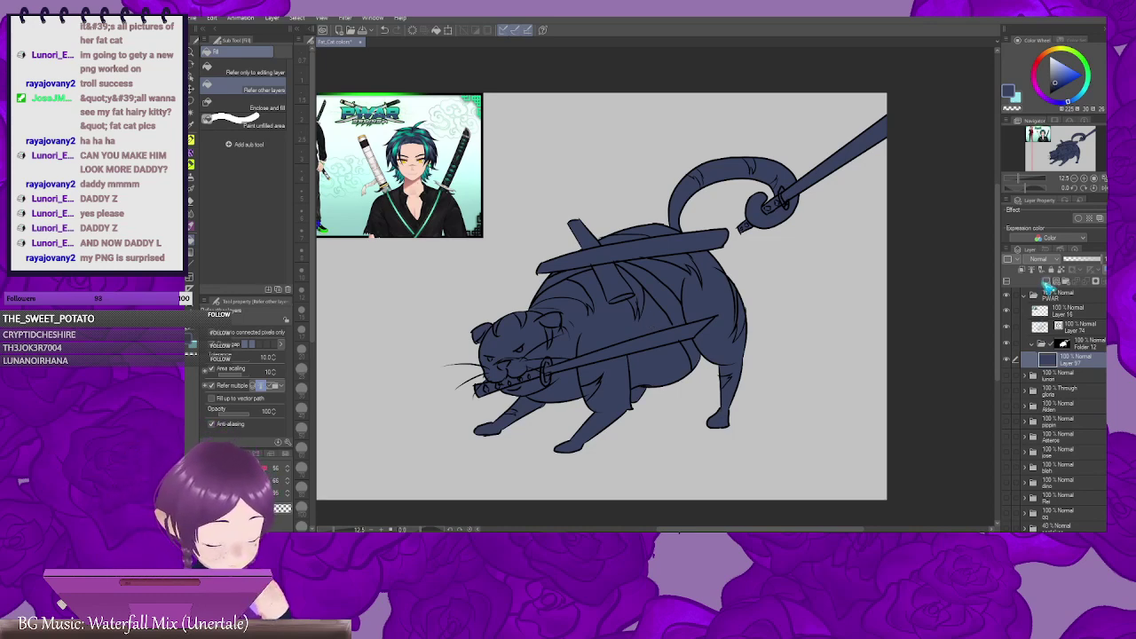
# Step: Add a new raster layer above the navy base, set the tiger's line art as reference layer, and make the new layer active
pyautogui.click(1046, 283)
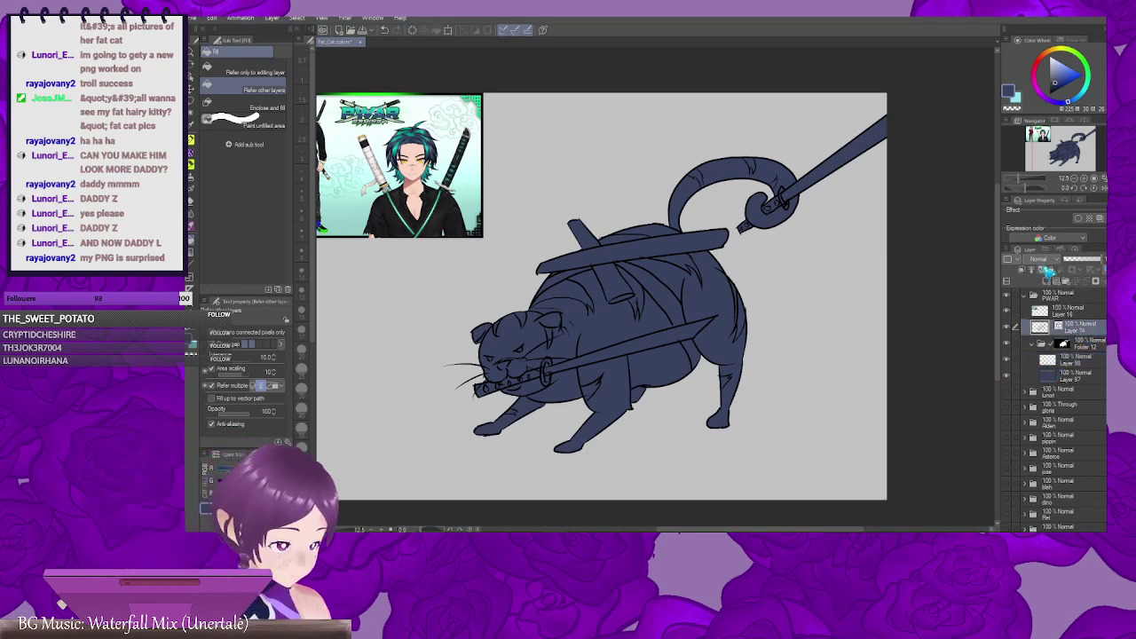
pyautogui.click(1052, 260)
pyautogui.click(1053, 268)
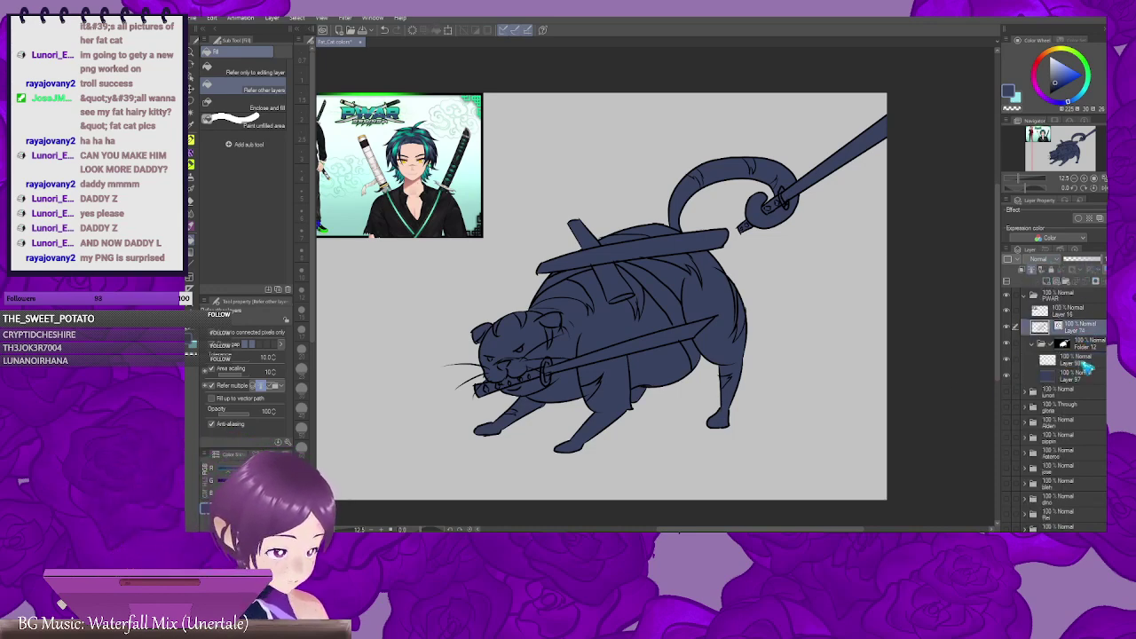
pyautogui.click(1083, 362)
# Step: Examine the hair and sword colors of the PWAR reference character up close
pyautogui.moveTo(640, 342); pyautogui.dragTo(829, 343)
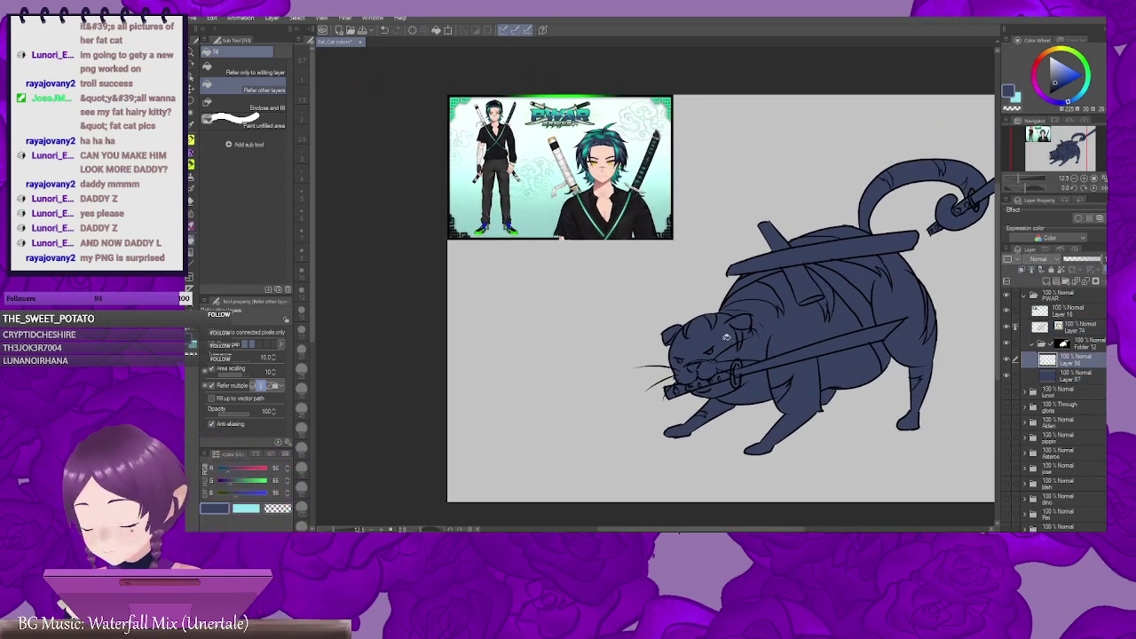
pyautogui.moveTo(663, 264); pyautogui.dragTo(624, 355)
pyautogui.scroll(2, 573, 275)
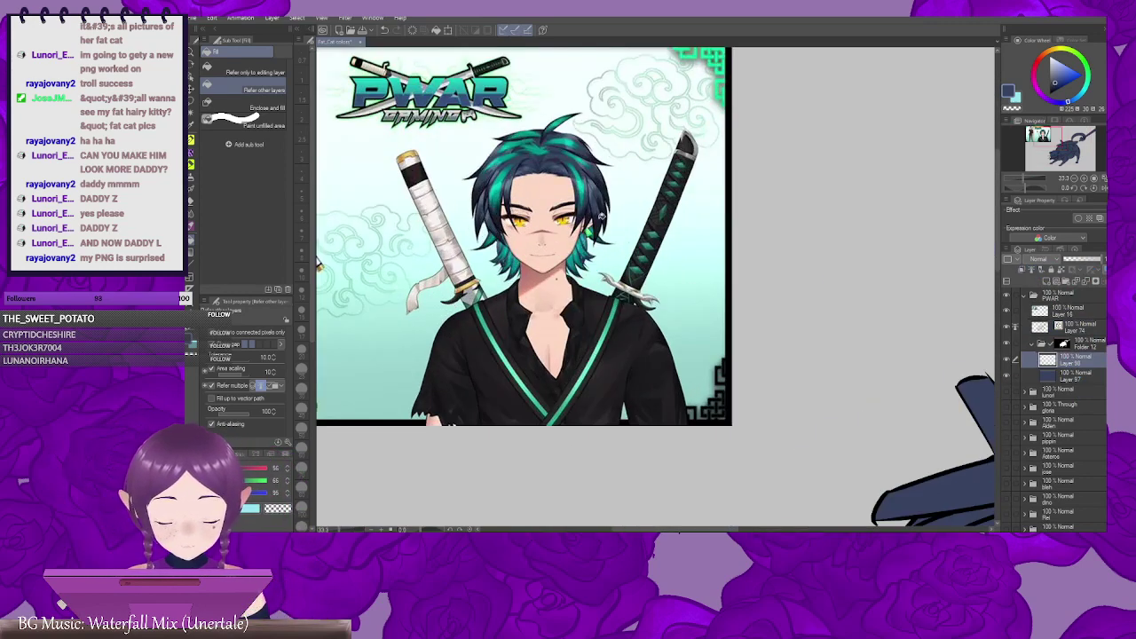
# Step: Sample the teal from the reference character's hair and bucket-fill the stripes on the cat's back and side
pyautogui.keyDown('alt'); pyautogui.click(498, 203); pyautogui.keyUp('alt')
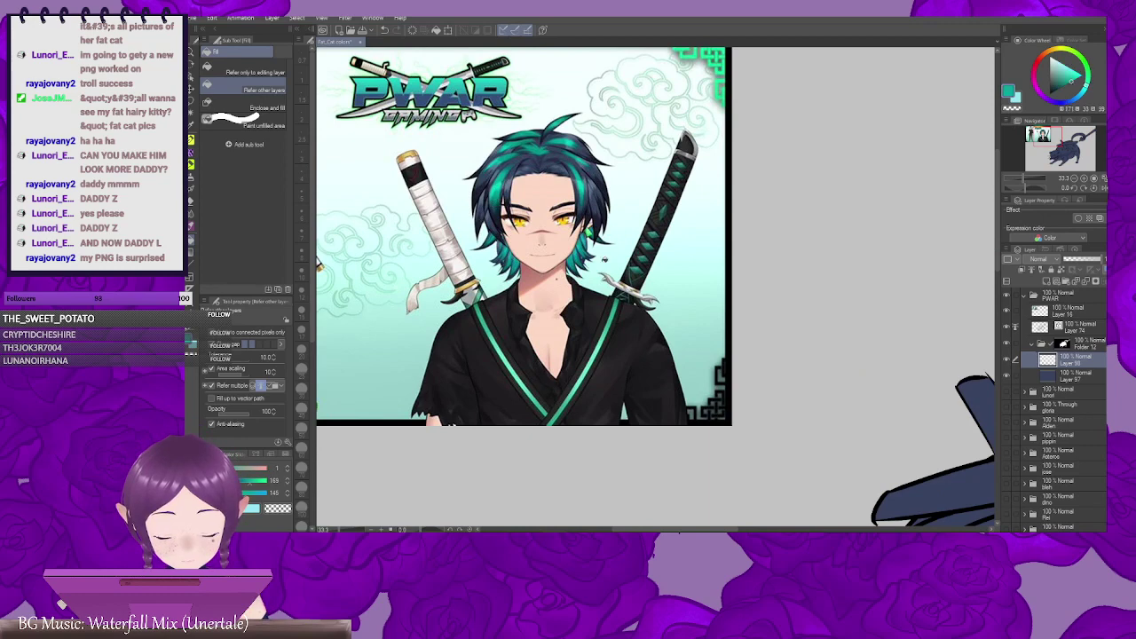
pyautogui.press('p')
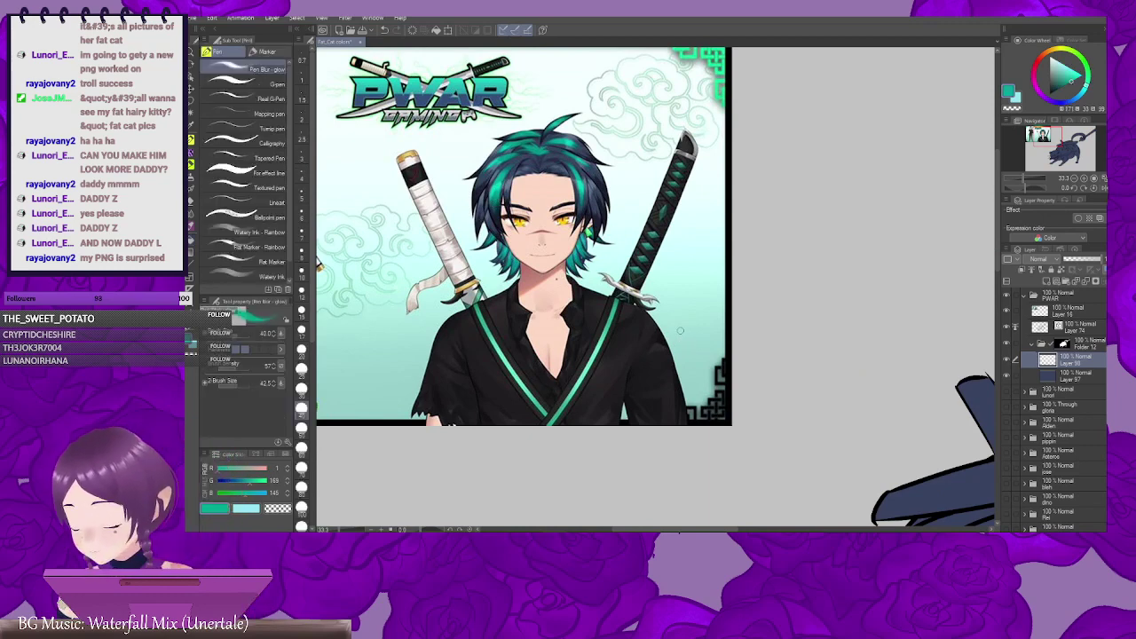
pyautogui.press('g')
pyautogui.press('g')
pyautogui.moveTo(800, 337)
pyautogui.mouseDown()
pyautogui.moveTo(745, 274)
pyautogui.moveTo(573, 153)
pyautogui.mouseUp()
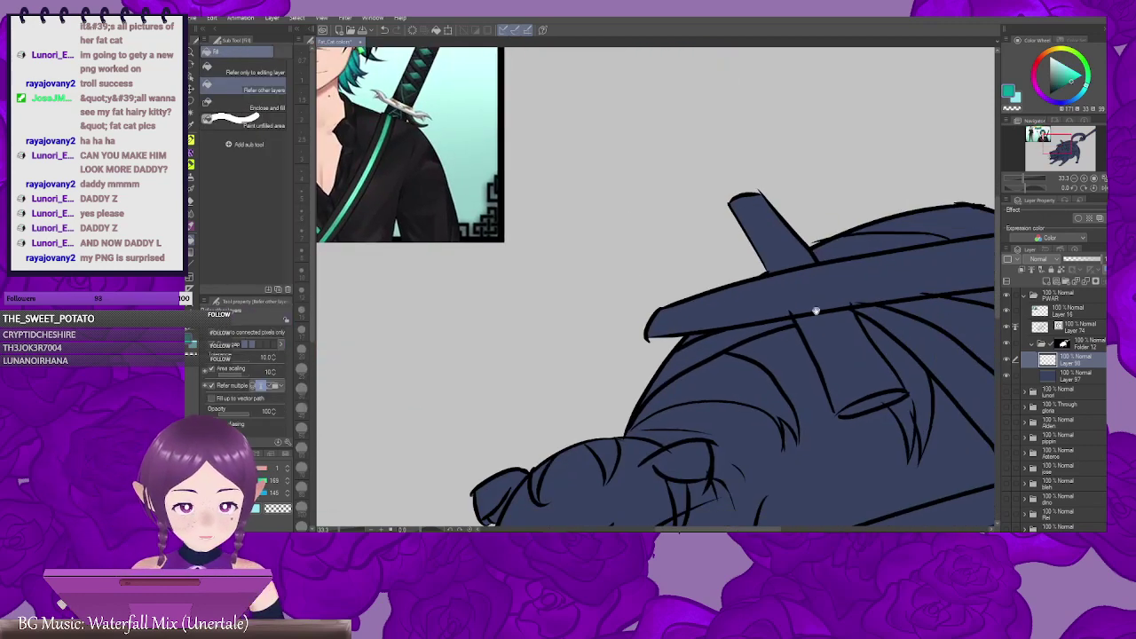
pyautogui.moveTo(898, 358); pyautogui.dragTo(721, 361)
pyautogui.click(767, 290)
pyautogui.click(813, 250)
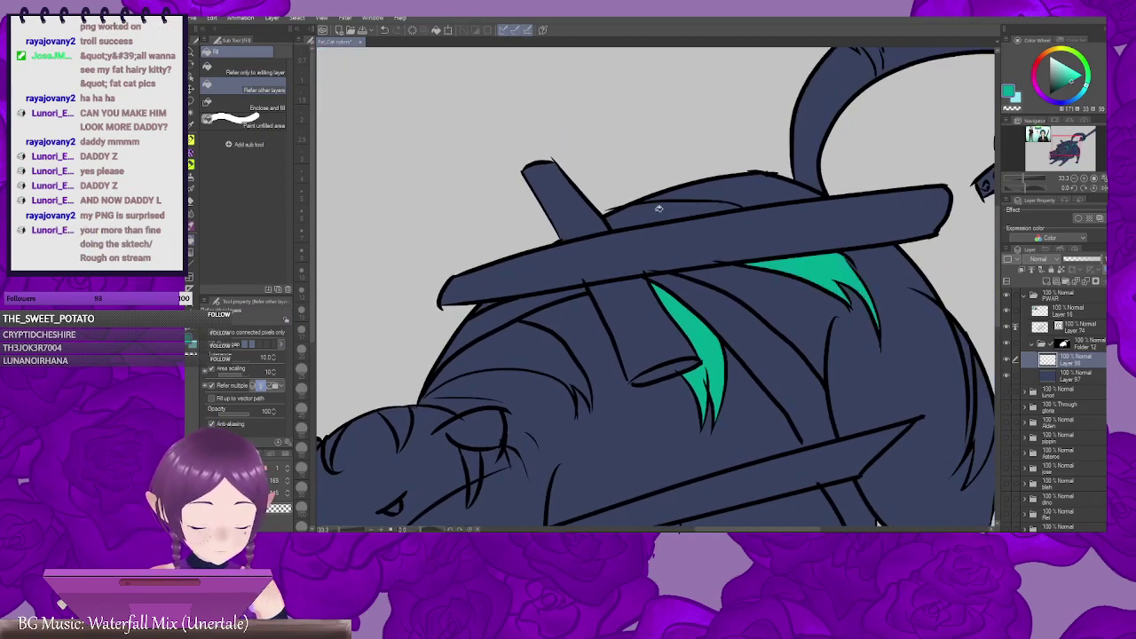
# Step: Try to bucket-fill the tail stripes with teal, undoing each fill
pyautogui.moveTo(859, 212); pyautogui.dragTo(748, 332)
pyautogui.click(797, 193)
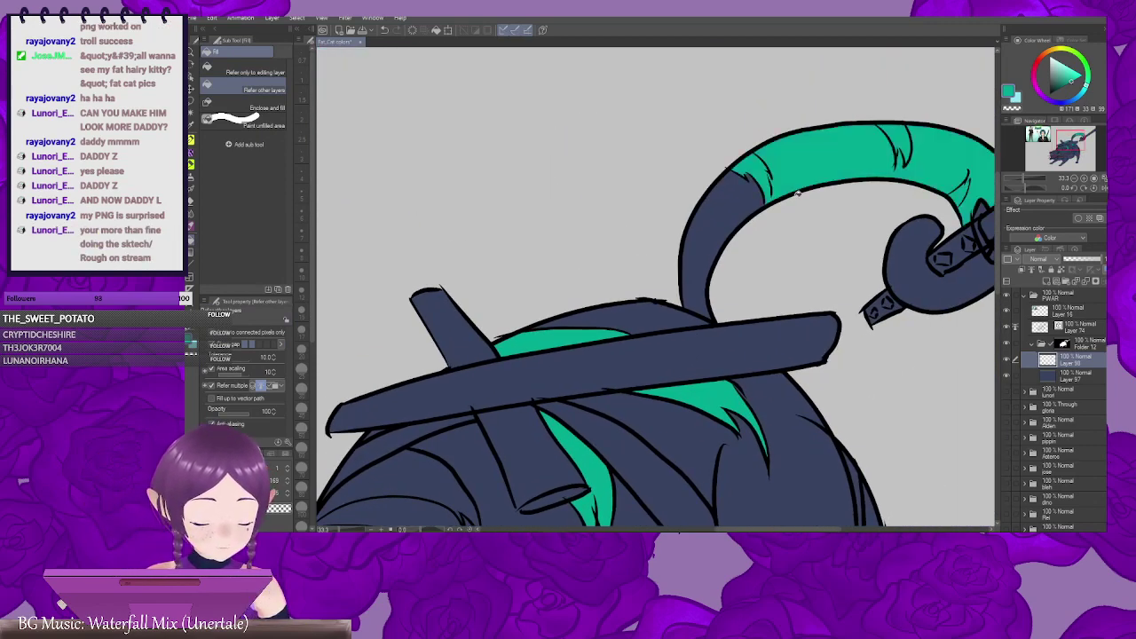
pyautogui.hotkey('ctrl', 'z')
pyautogui.moveTo(903, 134); pyautogui.dragTo(785, 157)
pyautogui.click(863, 210)
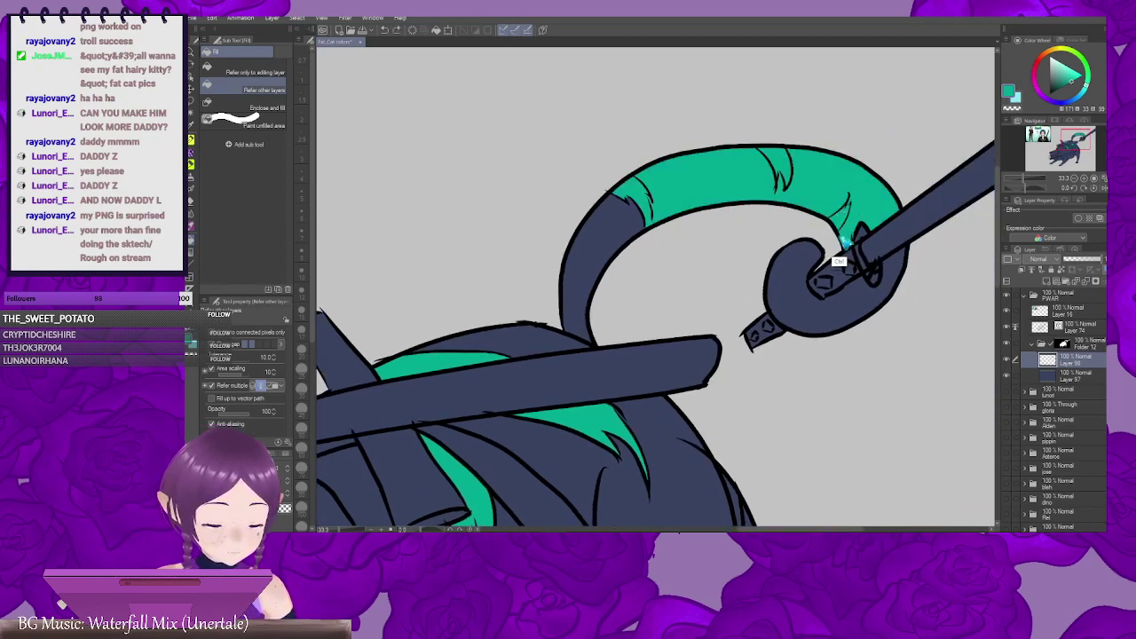
pyautogui.hotkey('ctrl', 'z')
pyautogui.click(843, 216)
pyautogui.hotkey('ctrl', 'z')
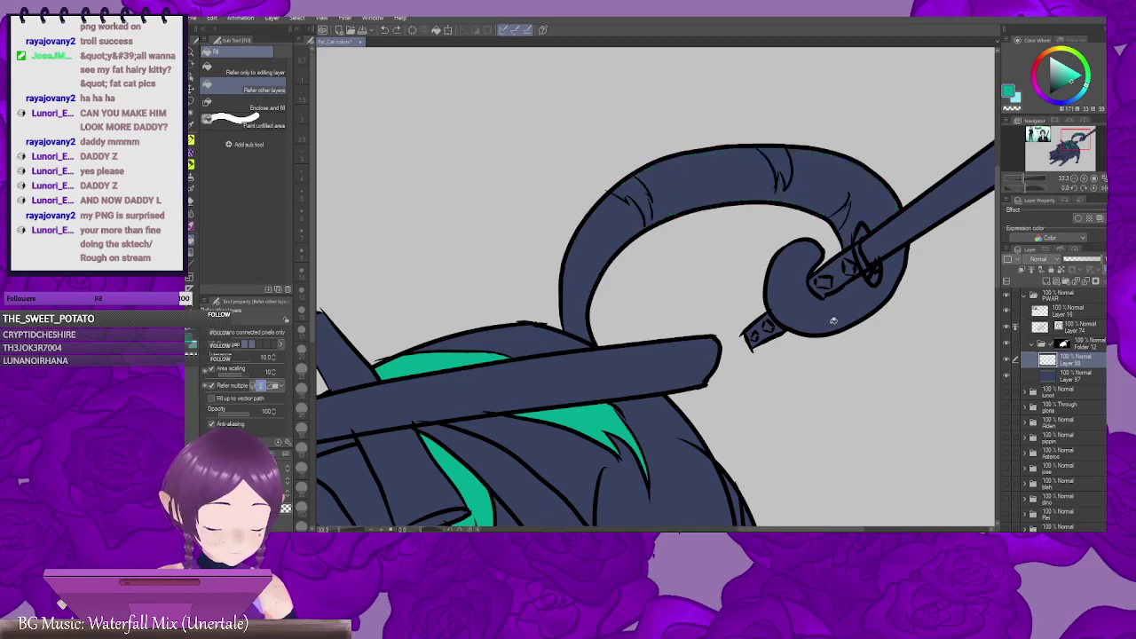
# Step: Try to bucket-fill the stripe on the cat's shoulder with teal and undo it
pyautogui.moveTo(773, 337); pyautogui.dragTo(941, 183)
pyautogui.moveTo(710, 371); pyautogui.dragTo(895, 218)
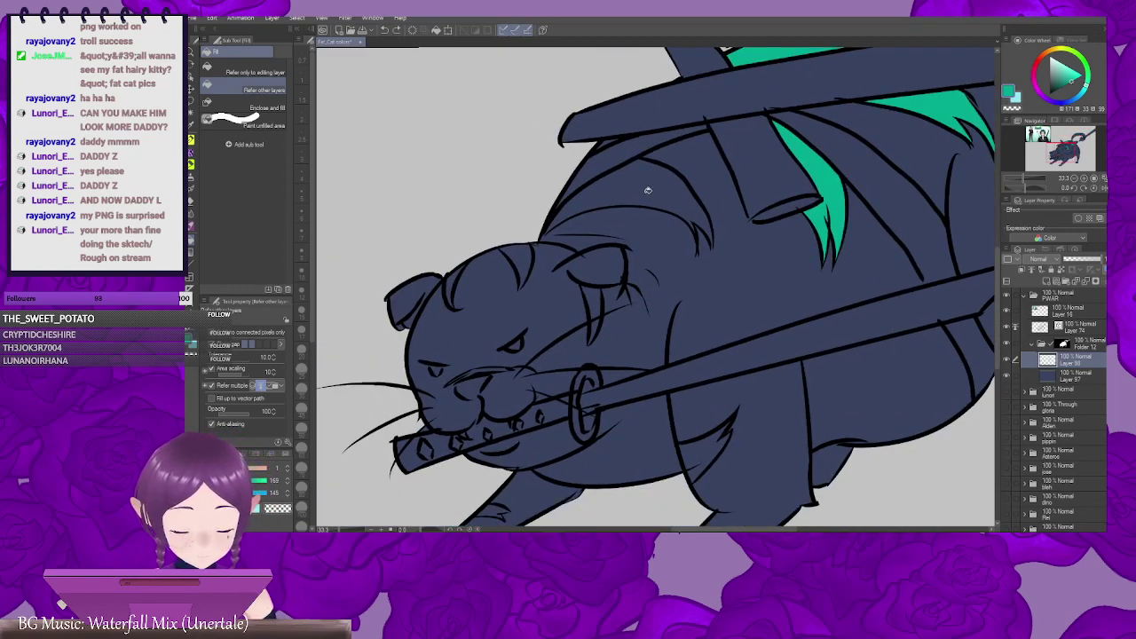
pyautogui.click(734, 228)
pyautogui.hotkey('ctrl', 'z')
# Step: Fill the stripe below the cat's ear with teal and undo the stray fill on the head
pyautogui.moveTo(779, 242); pyautogui.dragTo(748, 247)
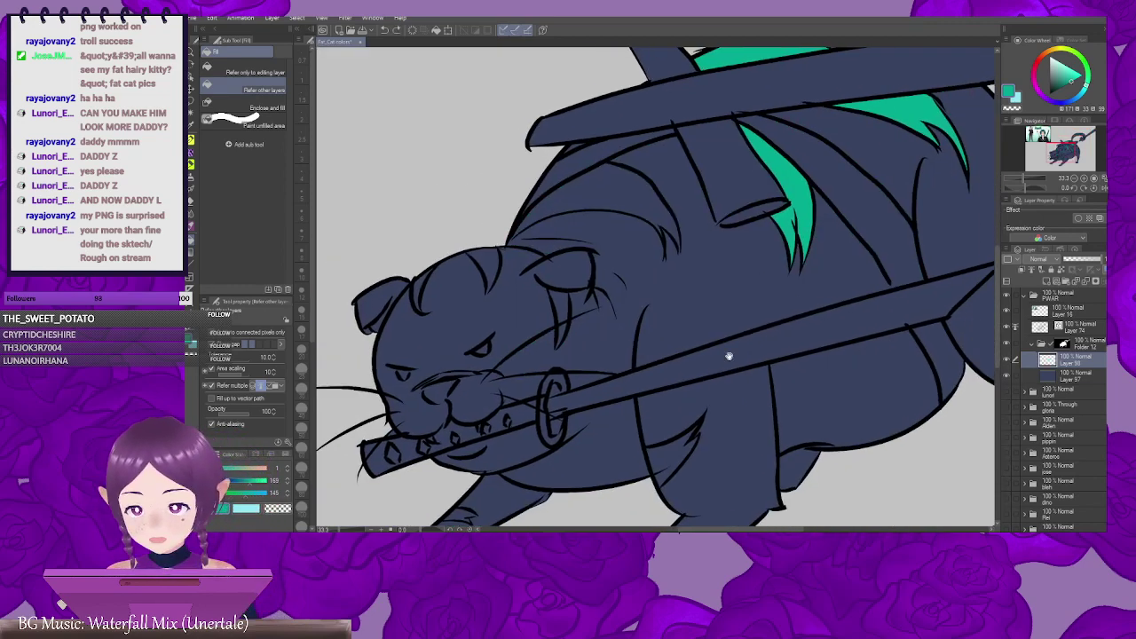
pyautogui.moveTo(729, 356); pyautogui.dragTo(800, 299)
pyautogui.click(629, 264)
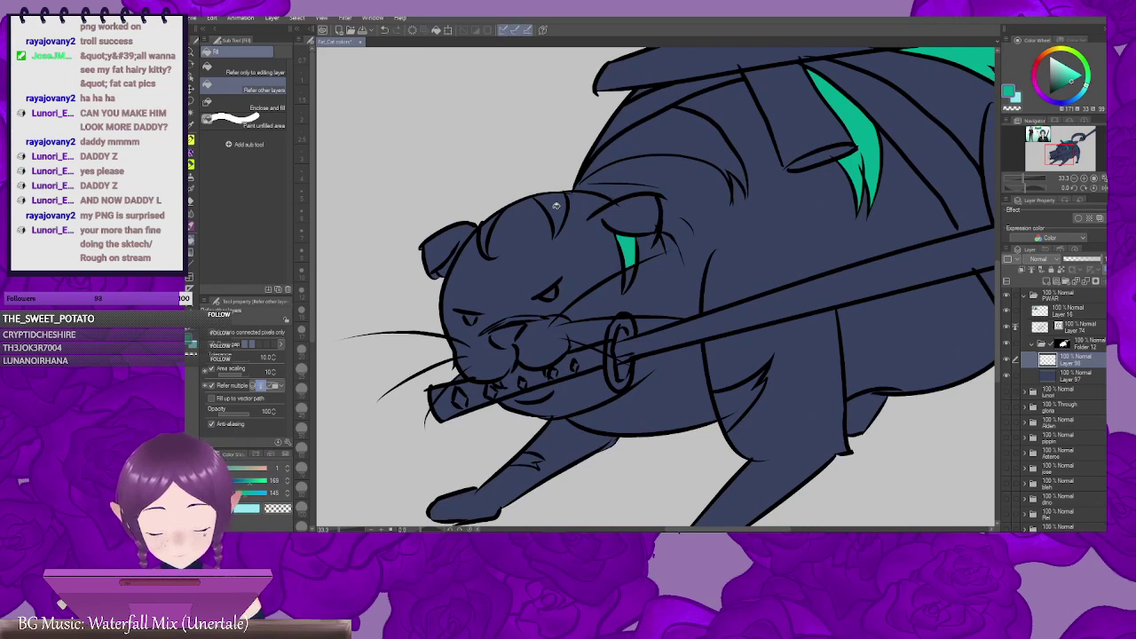
pyautogui.click(560, 265)
pyautogui.hotkey('ctrl', 'z')
# Step: Fill the stripes on both front legs, the hind leg and the haunch with teal
pyautogui.moveTo(713, 359); pyautogui.dragTo(664, 196)
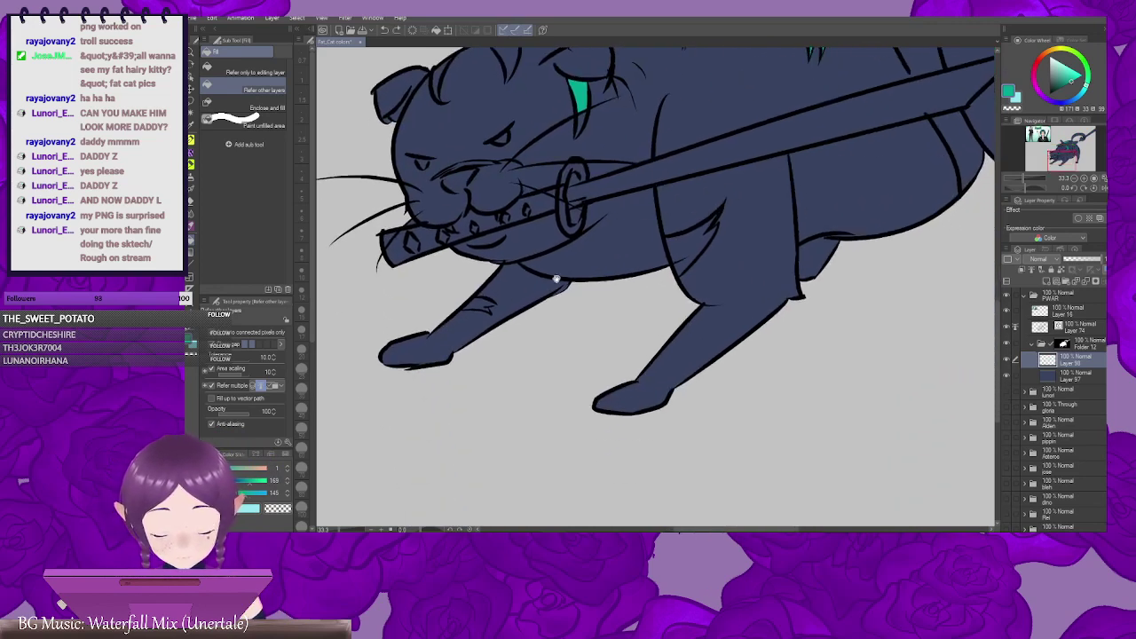
pyautogui.click(480, 304)
pyautogui.moveTo(721, 345); pyautogui.dragTo(657, 399)
pyautogui.click(635, 298)
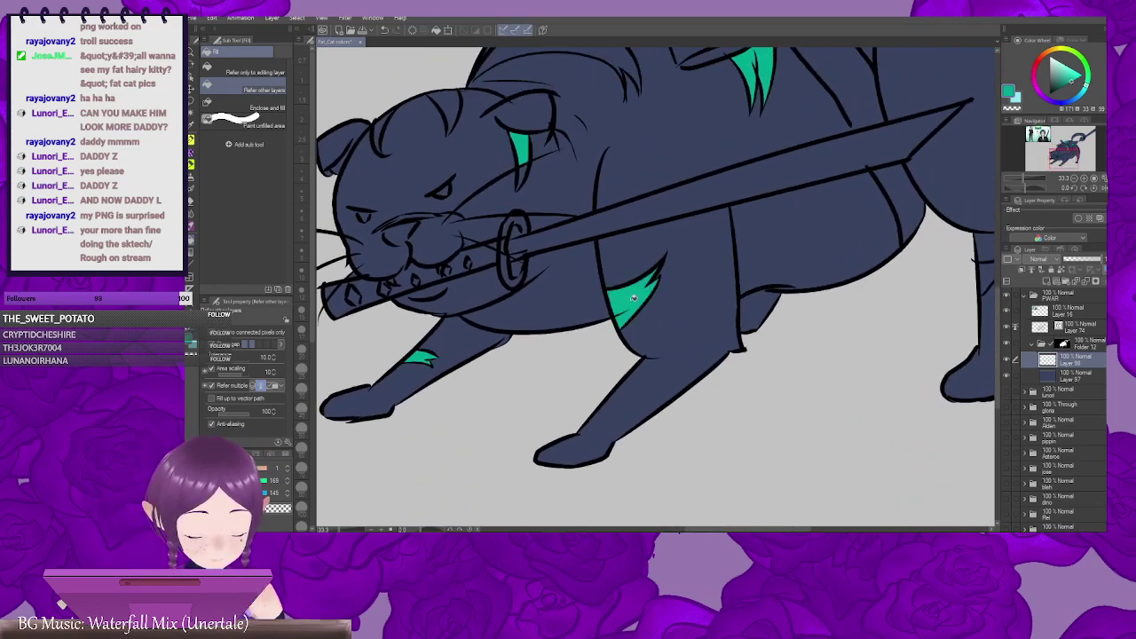
pyautogui.moveTo(812, 318); pyautogui.dragTo(532, 380)
pyautogui.click(709, 332)
pyautogui.moveTo(779, 247); pyautogui.dragTo(788, 359)
pyautogui.click(754, 271)
# Step: Paint the tip of the shoulder stripe teal with the colouring brush at size 25
pyautogui.moveTo(726, 265); pyautogui.dragTo(864, 417)
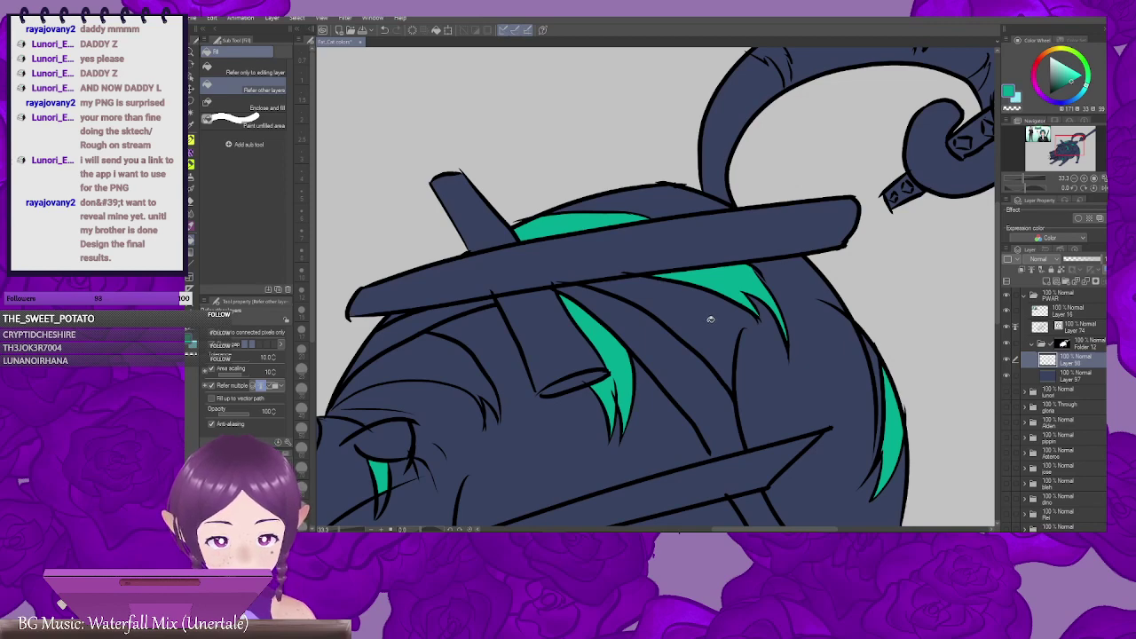
pyautogui.press('b')
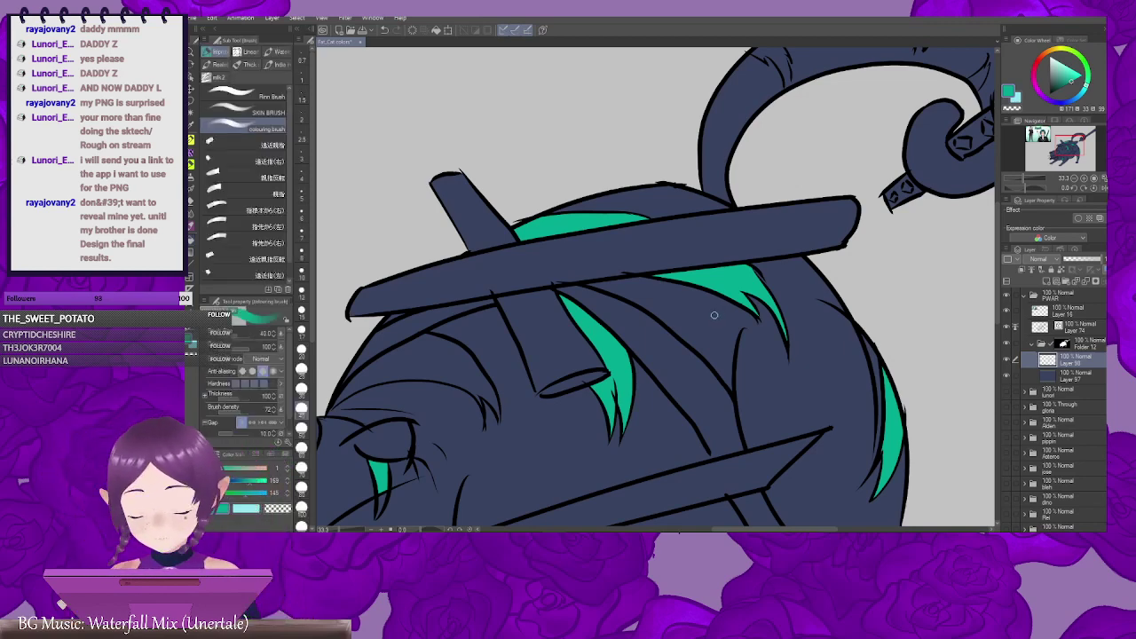
pyautogui.moveTo(668, 360)
pyautogui.mouseDown()
pyautogui.moveTo(785, 318)
pyautogui.moveTo(881, 306)
pyautogui.mouseUp()
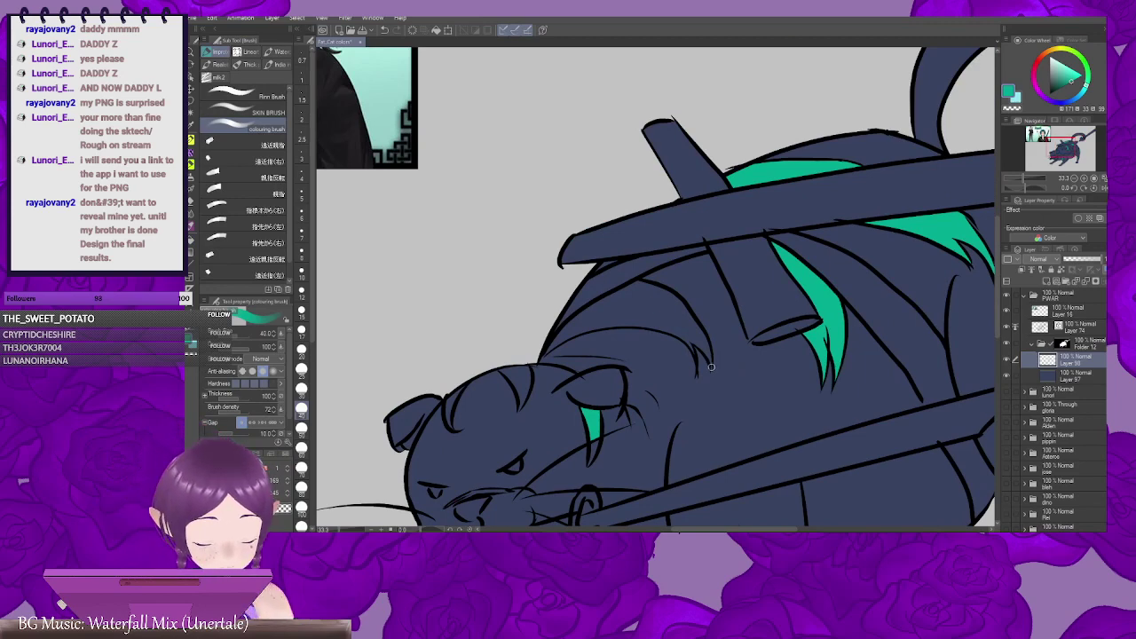
pyautogui.moveTo(746, 353)
pyautogui.mouseDown()
pyautogui.moveTo(620, 335)
pyautogui.moveTo(577, 315)
pyautogui.moveTo(577, 351)
pyautogui.moveTo(566, 306)
pyautogui.moveTo(586, 344)
pyautogui.moveTo(571, 310)
pyautogui.mouseUp()
pyautogui.scroll(1, 553, 304)
pyautogui.hotkey('ctrl', 'z')
pyautogui.press('[')
pyautogui.press('[')
pyautogui.moveTo(568, 308); pyautogui.dragTo(584, 339)
pyautogui.moveTo(592, 335)
pyautogui.mouseDown()
pyautogui.moveTo(631, 264)
pyautogui.moveTo(783, 188)
pyautogui.mouseUp()
pyautogui.moveTo(601, 317); pyautogui.dragTo(592, 350)
pyautogui.moveTo(594, 346); pyautogui.dragTo(607, 307)
pyautogui.moveTo(607, 311)
pyautogui.mouseDown()
pyautogui.moveTo(720, 299)
pyautogui.moveTo(750, 328)
pyautogui.mouseUp()
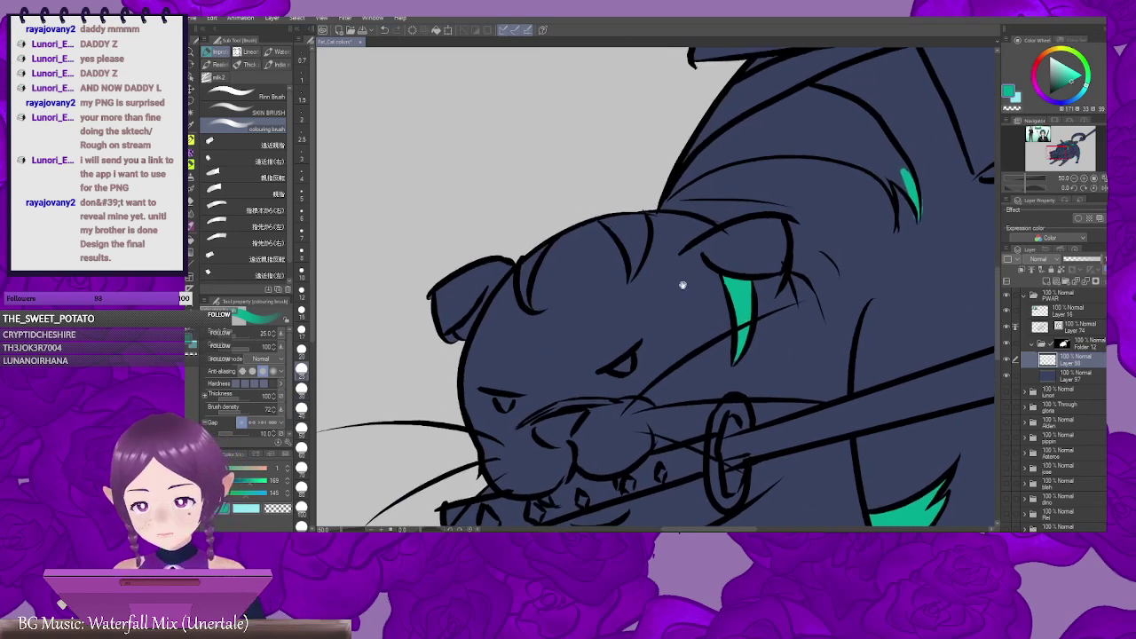
# Step: Paint the two stripes on top of the cat's head teal
pyautogui.moveTo(681, 284)
pyautogui.mouseDown()
pyautogui.moveTo(668, 297)
pyautogui.moveTo(620, 285)
pyautogui.moveTo(678, 266)
pyautogui.mouseUp()
pyautogui.moveTo(567, 286)
pyautogui.mouseDown()
pyautogui.moveTo(543, 247)
pyautogui.moveTo(562, 213)
pyautogui.moveTo(512, 242)
pyautogui.mouseUp()
pyautogui.moveTo(632, 233)
pyautogui.mouseDown()
pyautogui.moveTo(578, 250)
pyautogui.moveTo(568, 226)
pyautogui.moveTo(579, 237)
pyautogui.moveTo(615, 222)
pyautogui.mouseUp()
pyautogui.moveTo(549, 201)
pyautogui.mouseDown()
pyautogui.moveTo(582, 232)
pyautogui.moveTo(569, 197)
pyautogui.moveTo(594, 224)
pyautogui.moveTo(590, 202)
pyautogui.mouseUp()
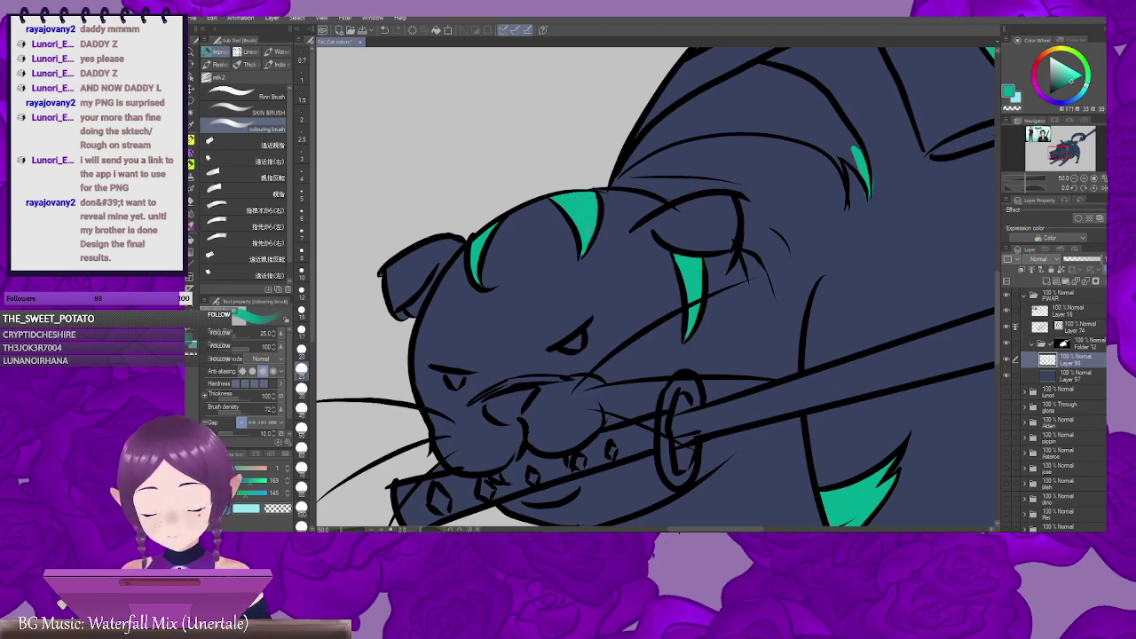
# Step: Brush teal into the open ends of the tail stripes and colour the small stripe nearest the tail's curl
pyautogui.moveTo(767, 223); pyautogui.dragTo(535, 393)
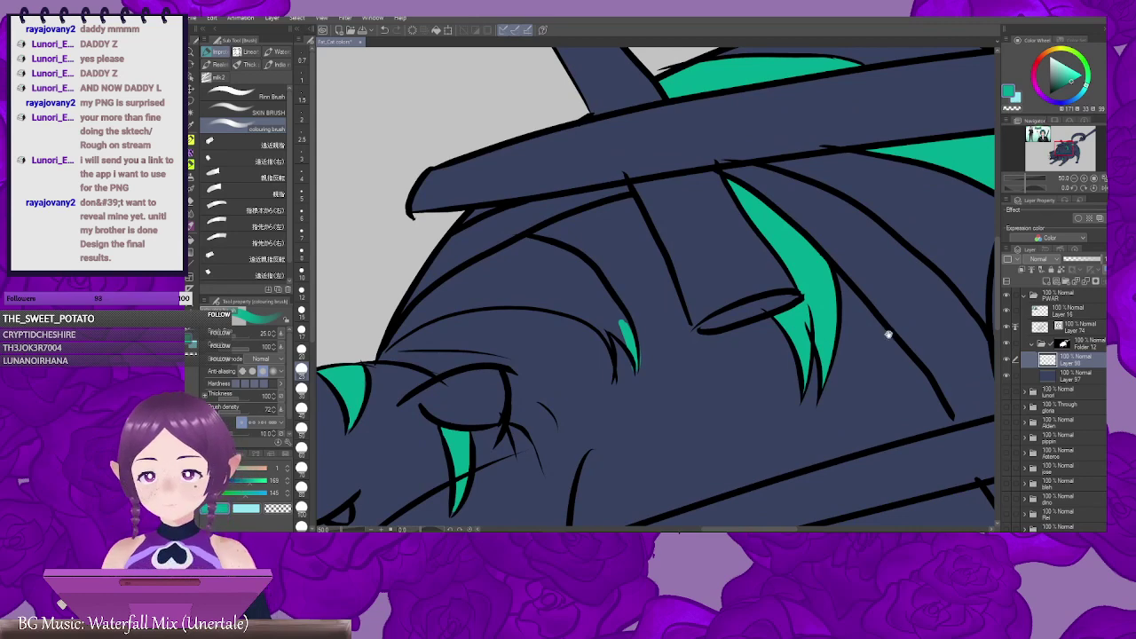
pyautogui.moveTo(917, 293); pyautogui.dragTo(523, 392)
pyautogui.moveTo(985, 57); pyautogui.dragTo(824, 272)
pyautogui.moveTo(748, 209); pyautogui.dragTo(747, 281)
pyautogui.moveTo(493, 209)
pyautogui.mouseDown()
pyautogui.moveTo(494, 254)
pyautogui.moveTo(488, 243)
pyautogui.mouseUp()
pyautogui.hotkey('ctrl', 'z')
pyautogui.moveTo(697, 231); pyautogui.dragTo(637, 252)
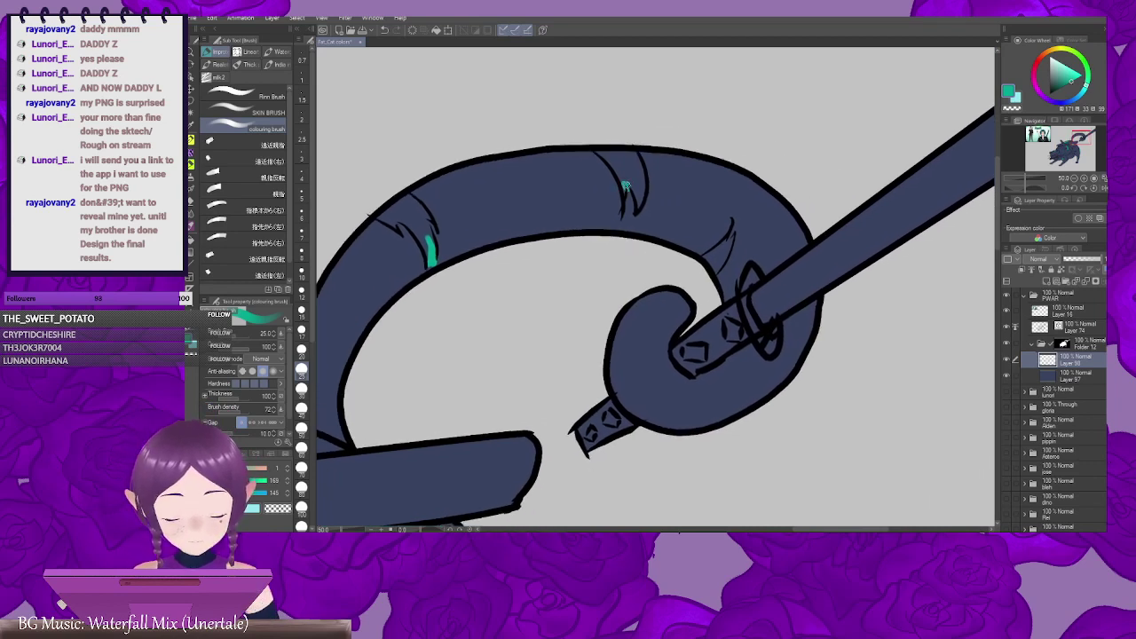
pyautogui.moveTo(627, 187); pyautogui.dragTo(632, 185)
pyautogui.moveTo(737, 206)
pyautogui.mouseDown()
pyautogui.moveTo(636, 150)
pyautogui.moveTo(608, 201)
pyautogui.moveTo(623, 197)
pyautogui.moveTo(629, 217)
pyautogui.moveTo(612, 199)
pyautogui.moveTo(612, 214)
pyautogui.moveTo(818, 262)
pyautogui.moveTo(805, 291)
pyautogui.mouseUp()
pyautogui.hotkey('ctrl', 'z')
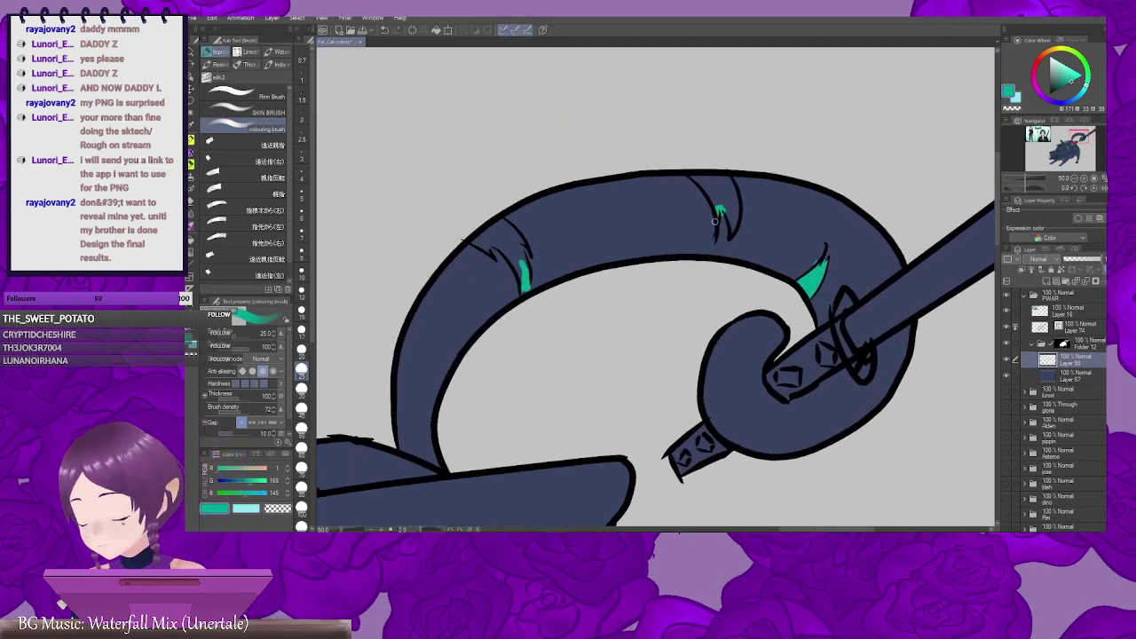
# Step: Bucket-fill the middle tail stripe with teal and brush in the stripe nearest the tail's base
pyautogui.press('g')
pyautogui.click(734, 195)
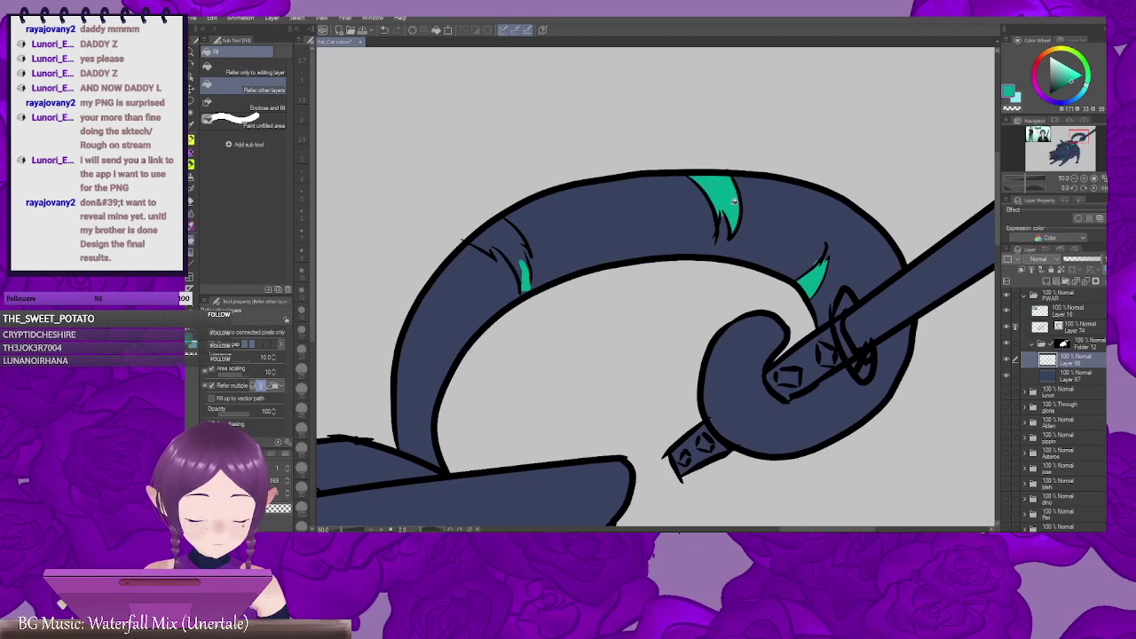
pyautogui.moveTo(675, 227); pyautogui.dragTo(823, 221)
pyautogui.click(670, 239)
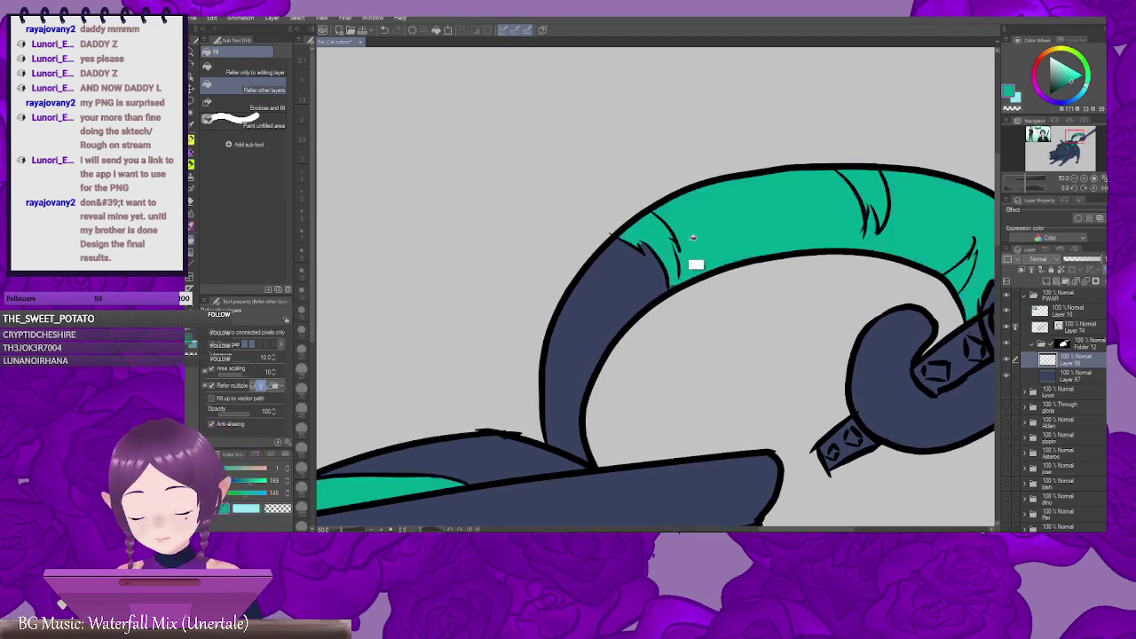
pyautogui.hotkey('ctrl', 'z')
pyautogui.press('b')
pyautogui.moveTo(676, 253)
pyautogui.mouseDown()
pyautogui.moveTo(589, 255)
pyautogui.moveTo(634, 271)
pyautogui.moveTo(636, 259)
pyautogui.moveTo(632, 281)
pyautogui.moveTo(601, 238)
pyautogui.moveTo(624, 257)
pyautogui.mouseUp()
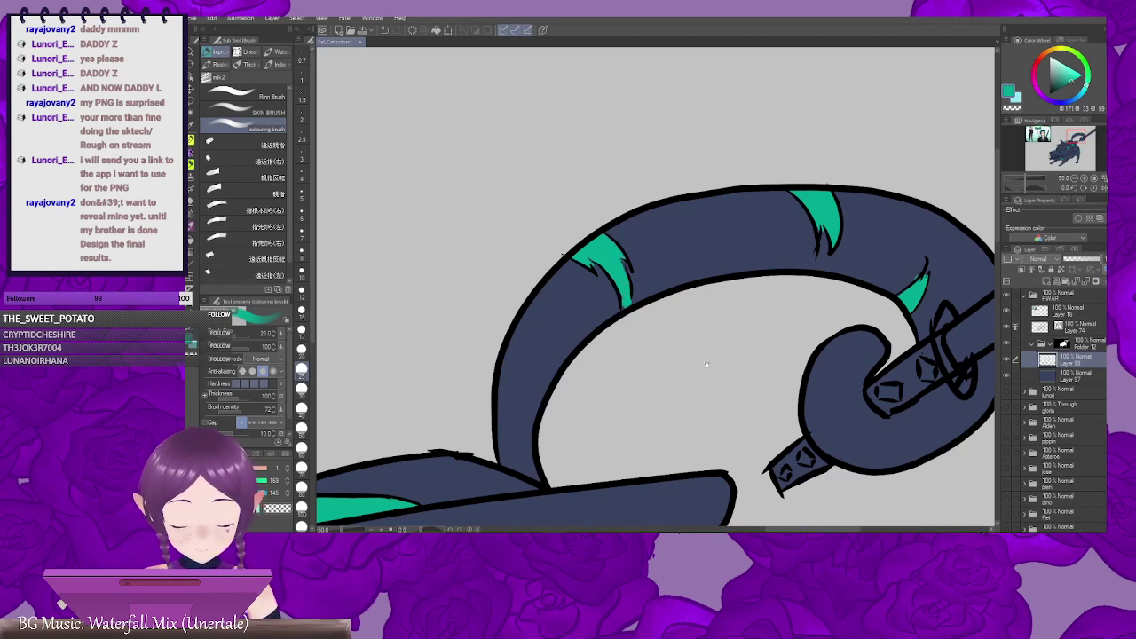
# Step: Try again to bucket-fill the partly painted shoulder stripe with teal, then undo the fill
pyautogui.moveTo(706, 364); pyautogui.dragTo(788, 173)
pyautogui.moveTo(543, 499); pyautogui.dragTo(707, 390)
pyautogui.moveTo(584, 510); pyautogui.dragTo(793, 291)
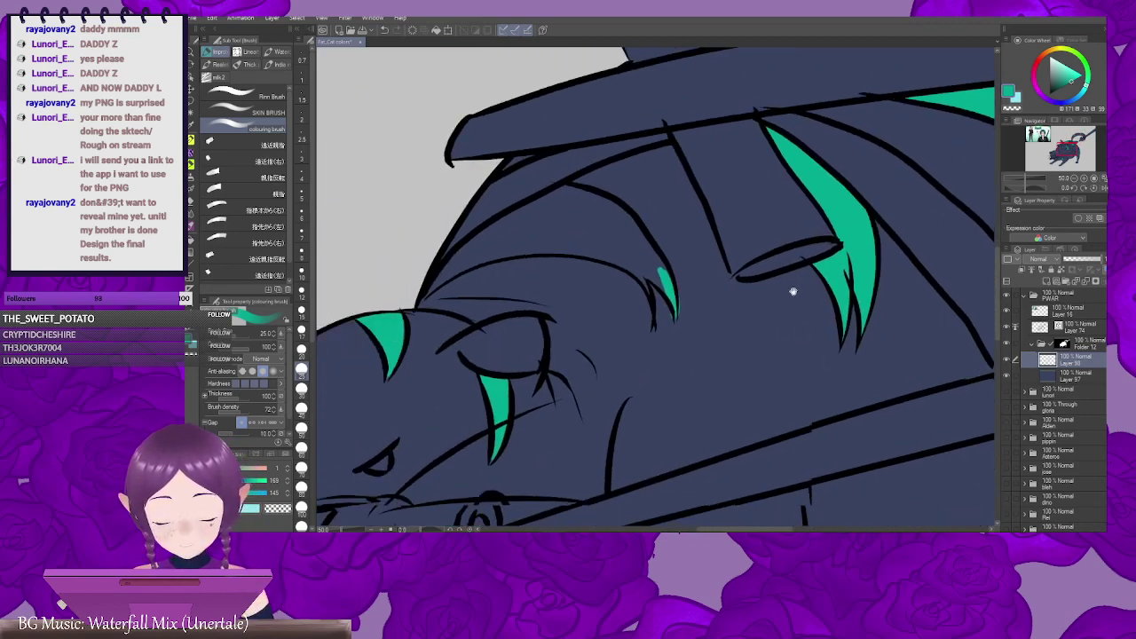
pyautogui.scroll(-2, 793, 291)
pyautogui.press('g')
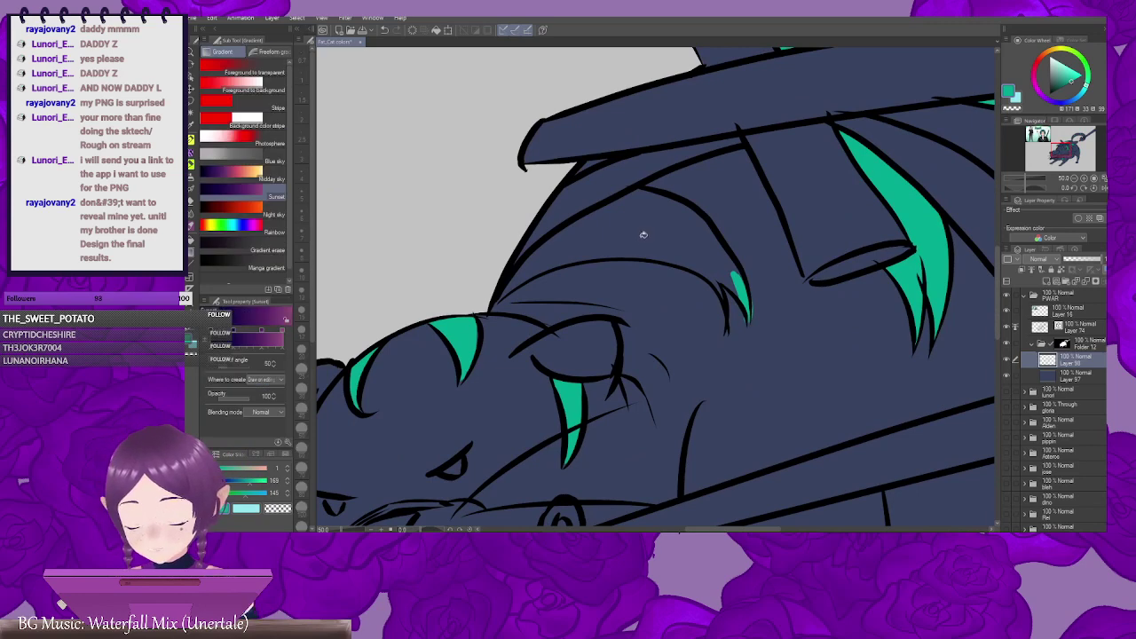
pyautogui.press('g')
pyautogui.click(723, 316)
pyautogui.hotkey('ctrl', 'z')
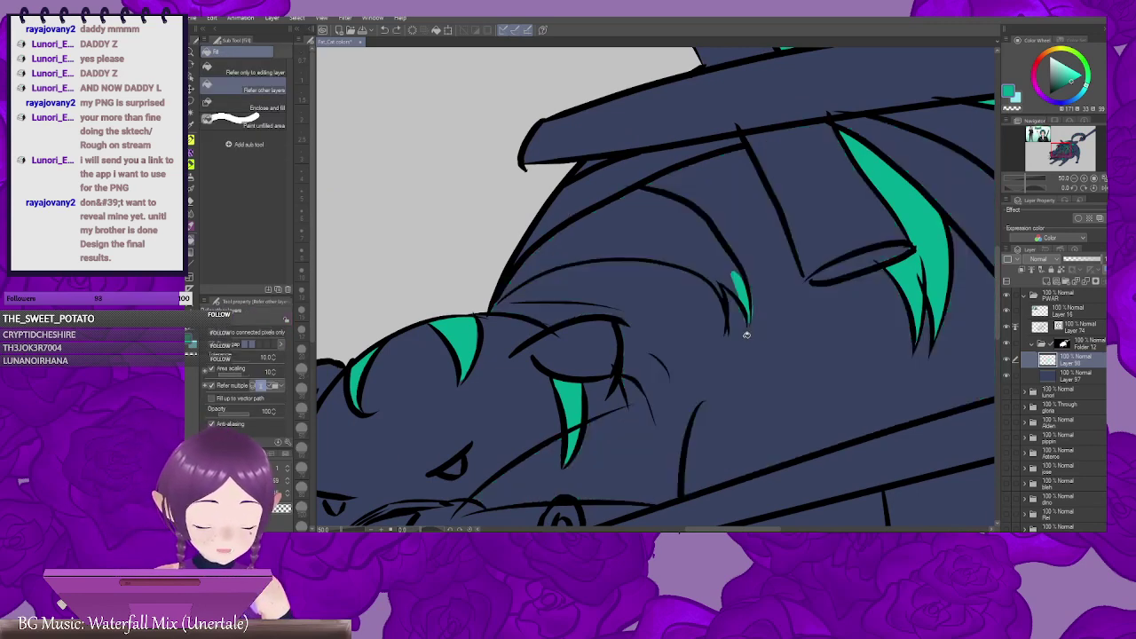
# Step: Brush teal along the inner edges of the large shoulder stripe with the colouring brush
pyautogui.moveTo(753, 320); pyautogui.dragTo(705, 323)
pyautogui.press('b')
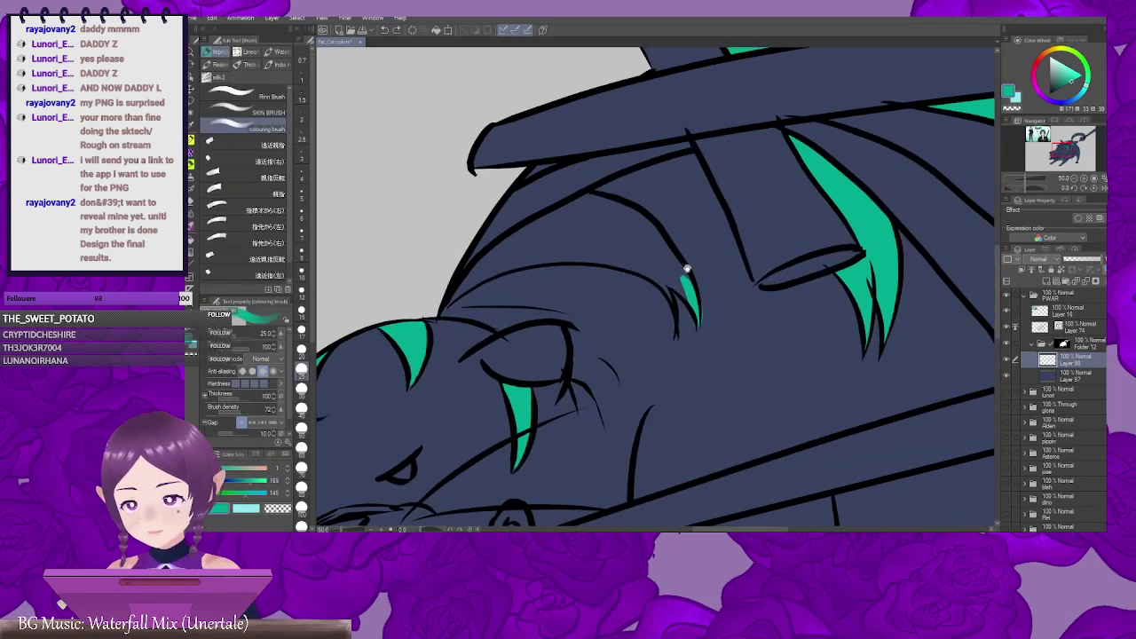
pyautogui.moveTo(555, 253)
pyautogui.mouseDown()
pyautogui.moveTo(610, 315)
pyautogui.moveTo(510, 354)
pyautogui.moveTo(609, 316)
pyautogui.moveTo(679, 319)
pyautogui.moveTo(622, 324)
pyautogui.moveTo(658, 327)
pyautogui.moveTo(651, 307)
pyautogui.moveTo(653, 341)
pyautogui.moveTo(685, 317)
pyautogui.moveTo(770, 333)
pyautogui.mouseUp()
pyautogui.moveTo(674, 260)
pyautogui.mouseDown()
pyautogui.moveTo(596, 304)
pyautogui.moveTo(603, 293)
pyautogui.moveTo(571, 325)
pyautogui.moveTo(630, 289)
pyautogui.moveTo(627, 318)
pyautogui.mouseUp()
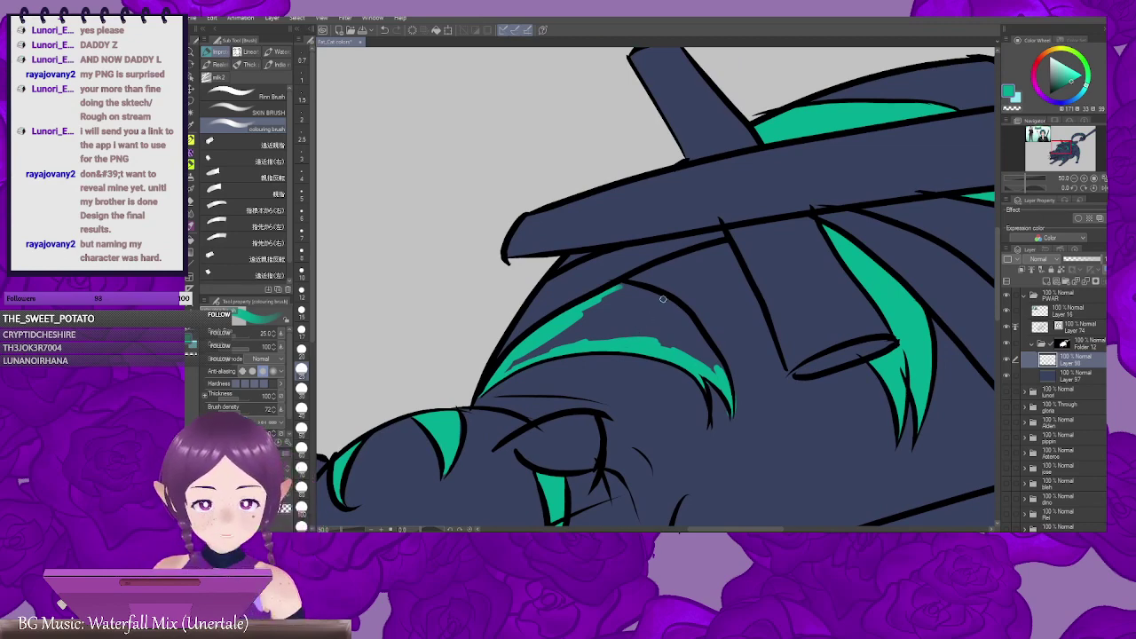
pyautogui.moveTo(699, 321)
pyautogui.mouseDown()
pyautogui.moveTo(672, 257)
pyautogui.moveTo(622, 244)
pyautogui.mouseUp()
pyautogui.moveTo(534, 216)
pyautogui.mouseDown()
pyautogui.moveTo(557, 211)
pyautogui.moveTo(612, 243)
pyautogui.moveTo(648, 295)
pyautogui.moveTo(627, 279)
pyautogui.mouseUp()
pyautogui.moveTo(630, 291); pyautogui.dragTo(804, 247)
pyautogui.moveTo(690, 190); pyautogui.dragTo(607, 244)
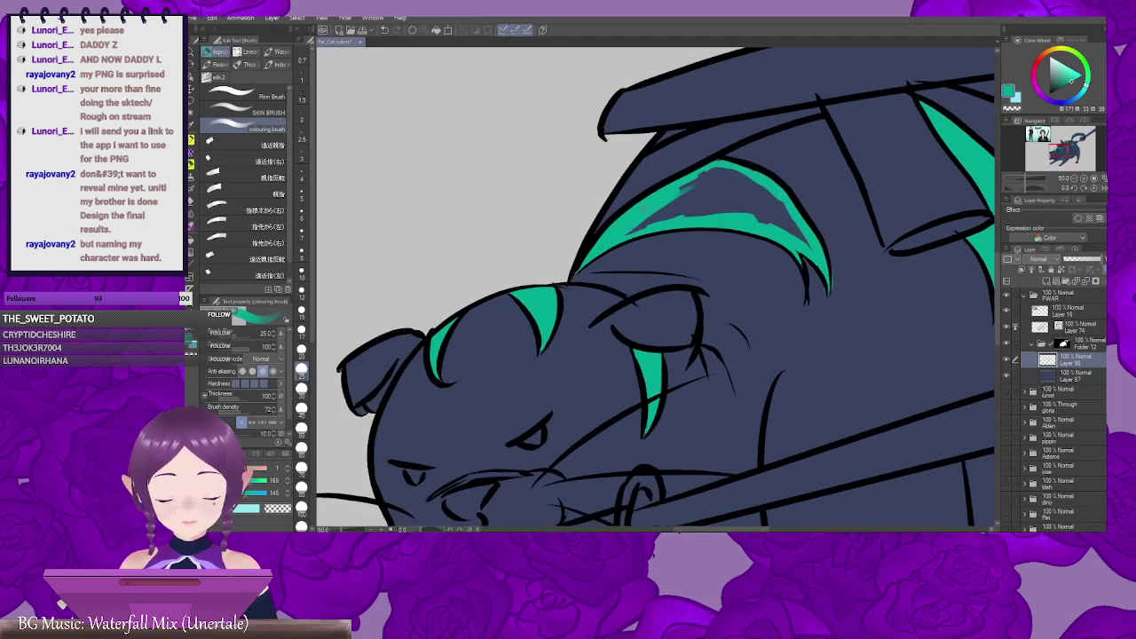
pyautogui.moveTo(710, 227); pyautogui.dragTo(654, 253)
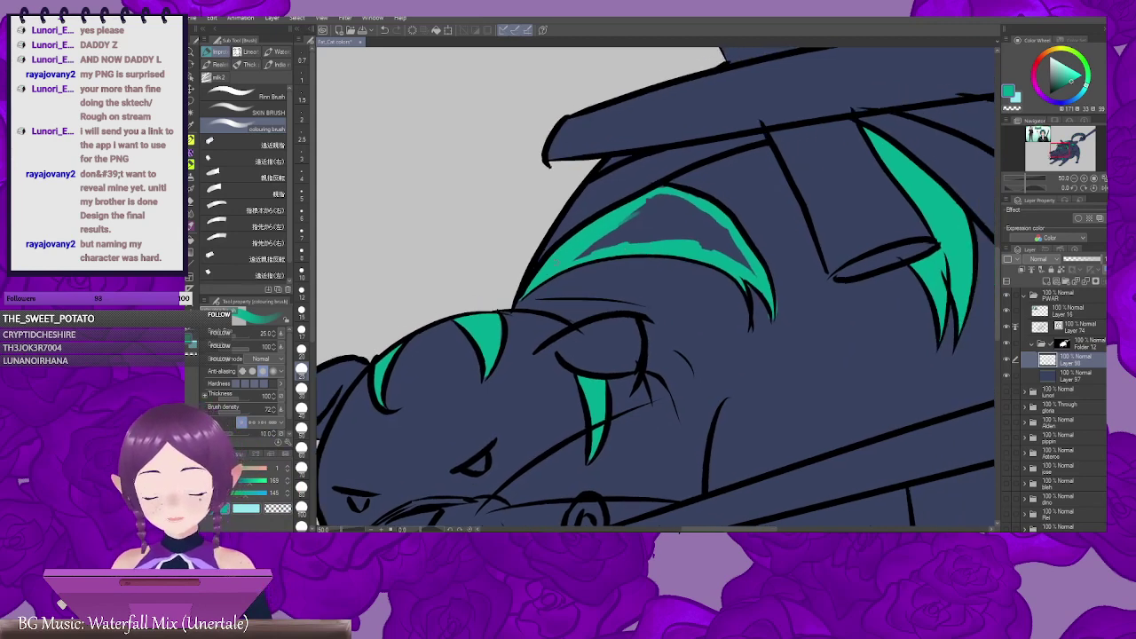
pyautogui.moveTo(671, 213); pyautogui.dragTo(572, 254)
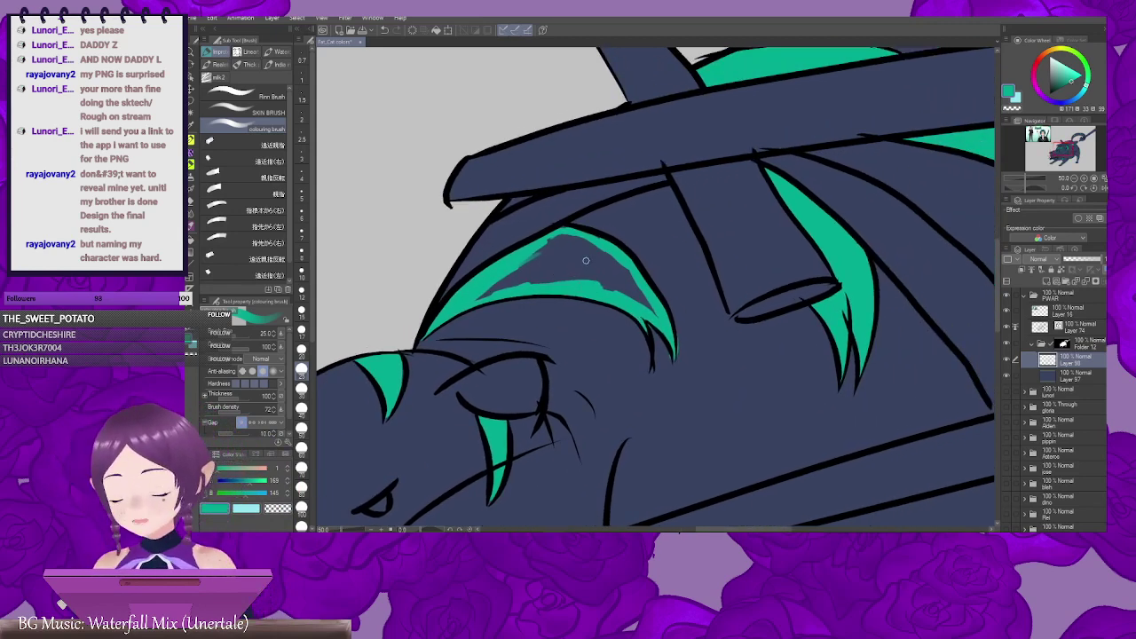
# Step: Paint the remaining interior of the shoulder stripe solid teal and check the markings on the whole cat
pyautogui.scroll(1, 584, 262)
pyautogui.moveTo(521, 250)
pyautogui.mouseDown()
pyautogui.moveTo(580, 239)
pyautogui.moveTo(533, 279)
pyautogui.moveTo(615, 240)
pyautogui.moveTo(582, 235)
pyautogui.moveTo(615, 214)
pyautogui.mouseUp()
pyautogui.moveTo(659, 250)
pyautogui.mouseDown()
pyautogui.moveTo(603, 267)
pyautogui.moveTo(535, 216)
pyautogui.moveTo(530, 246)
pyautogui.moveTo(558, 258)
pyautogui.mouseUp()
pyautogui.moveTo(543, 198); pyautogui.dragTo(593, 264)
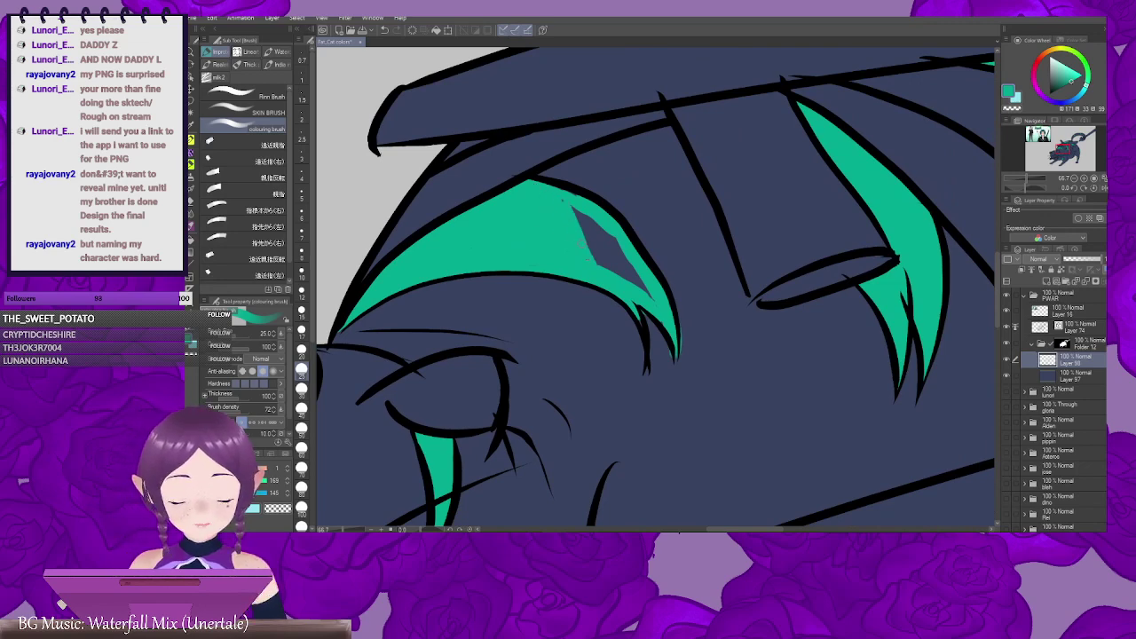
pyautogui.moveTo(588, 225); pyautogui.dragTo(541, 214)
pyautogui.moveTo(527, 199)
pyautogui.mouseDown()
pyautogui.moveTo(550, 256)
pyautogui.moveTo(559, 244)
pyautogui.moveTo(594, 279)
pyautogui.mouseUp()
pyautogui.scroll(-3, 597, 275)
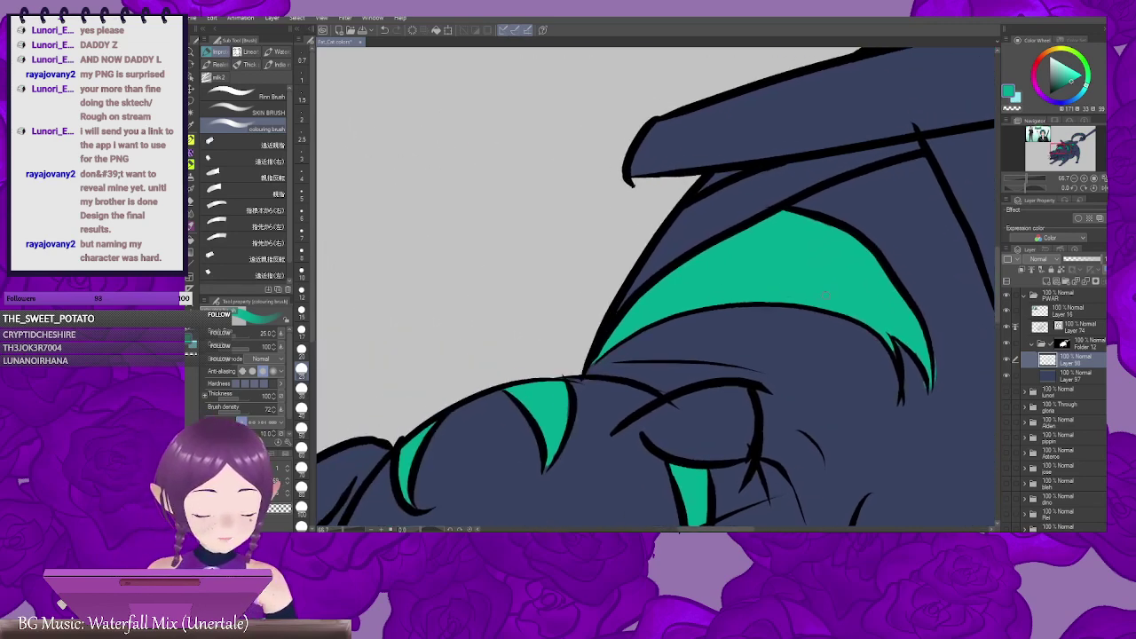
pyautogui.moveTo(844, 285)
pyautogui.mouseDown()
pyautogui.moveTo(720, 228)
pyautogui.moveTo(685, 240)
pyautogui.mouseUp()
pyautogui.scroll(-2, 693, 227)
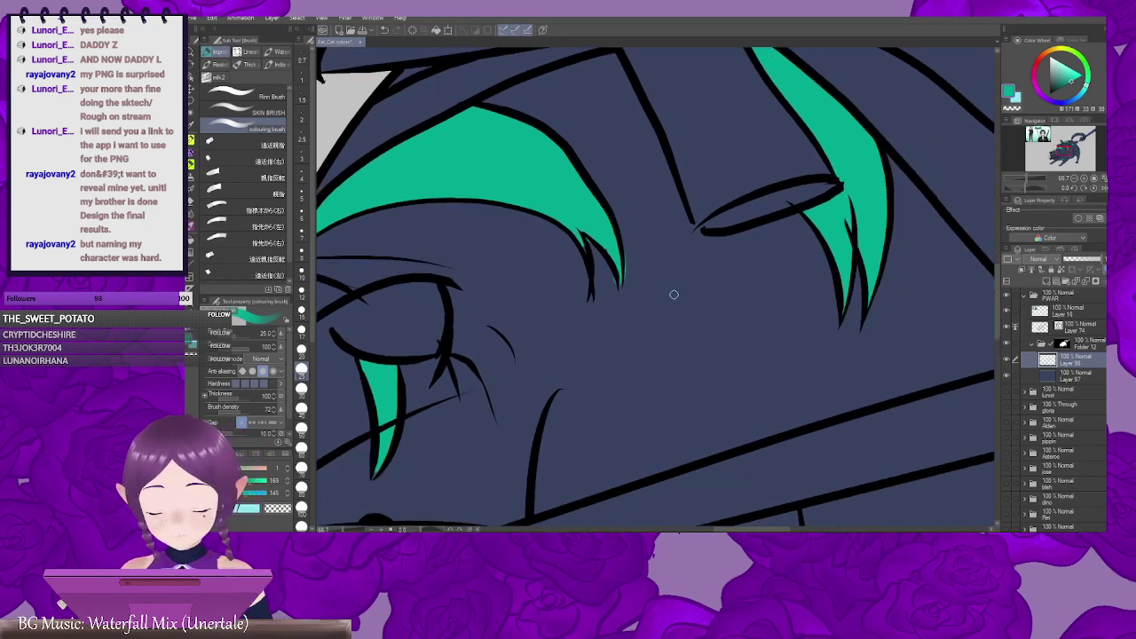
pyautogui.scroll(-3, 667, 311)
pyautogui.scroll(-1, 686, 303)
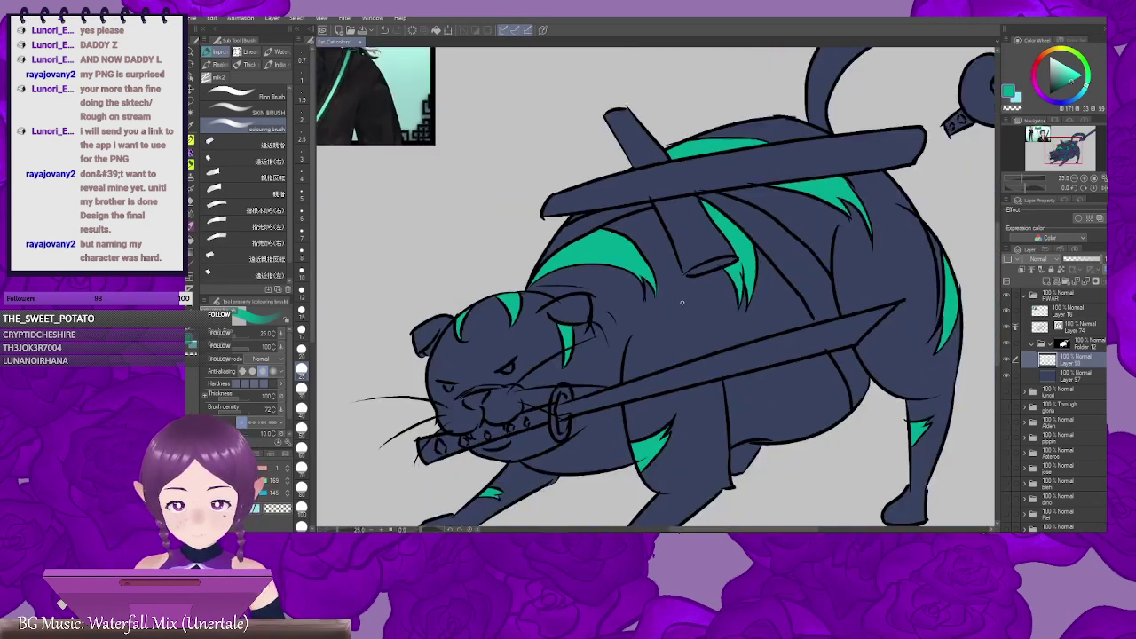
# Step: Examine the teal markings across the cat's head, body, legs and tail
pyautogui.moveTo(739, 353); pyautogui.dragTo(722, 258)
pyautogui.moveTo(915, 250); pyautogui.dragTo(779, 334)
pyautogui.moveTo(795, 232)
pyautogui.mouseDown()
pyautogui.moveTo(742, 287)
pyautogui.moveTo(722, 287)
pyautogui.moveTo(733, 281)
pyautogui.mouseUp()
pyautogui.moveTo(687, 312); pyautogui.dragTo(720, 287)
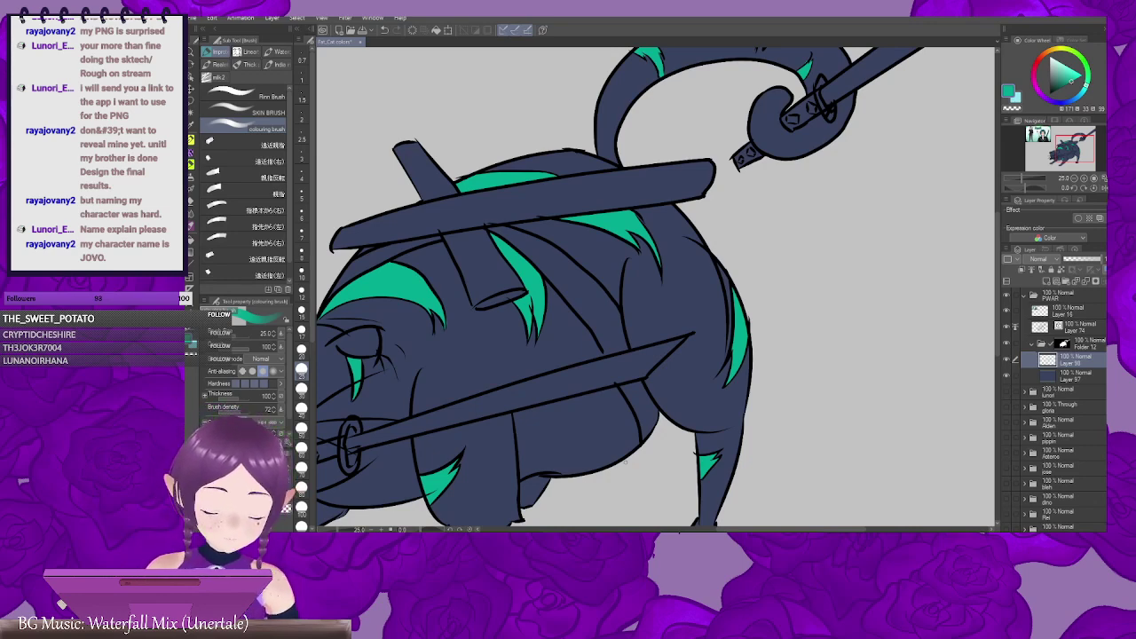
pyautogui.moveTo(762, 280)
pyautogui.mouseDown()
pyautogui.moveTo(731, 293)
pyautogui.moveTo(688, 247)
pyautogui.moveTo(914, 231)
pyautogui.mouseUp()
pyautogui.moveTo(784, 241)
pyautogui.mouseDown()
pyautogui.moveTo(837, 251)
pyautogui.moveTo(724, 283)
pyautogui.mouseUp()
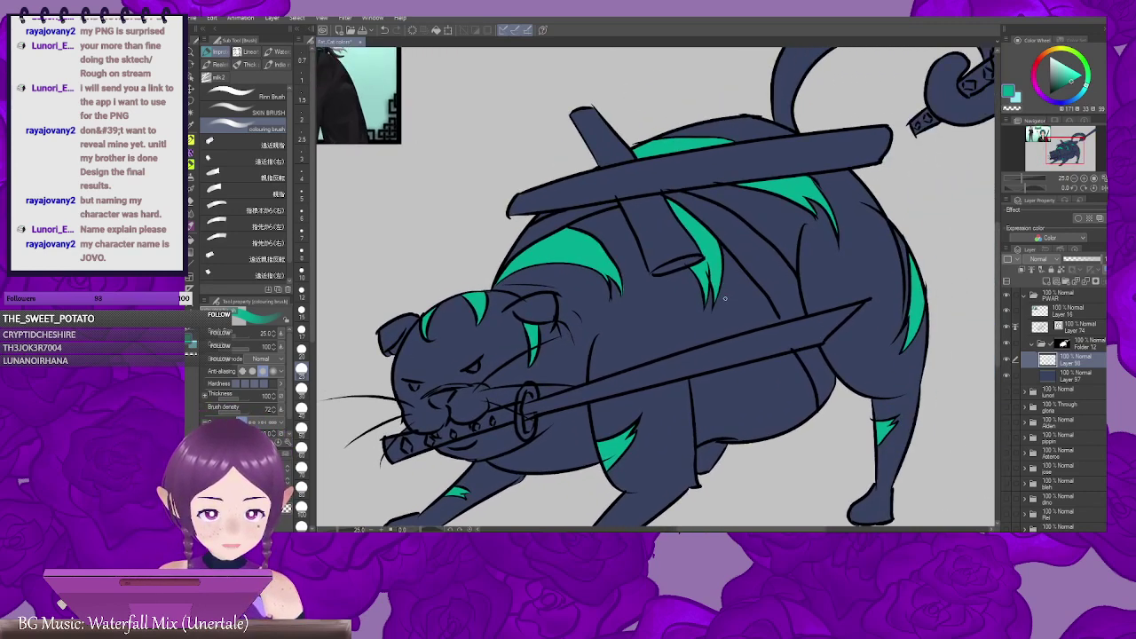
pyautogui.moveTo(781, 253)
pyautogui.mouseDown()
pyautogui.moveTo(706, 350)
pyautogui.moveTo(820, 348)
pyautogui.moveTo(766, 236)
pyautogui.mouseUp()
# Step: Add a new layer above the teal stripe layer and sample the black of the reference character's shirt
pyautogui.moveTo(651, 311); pyautogui.dragTo(836, 365)
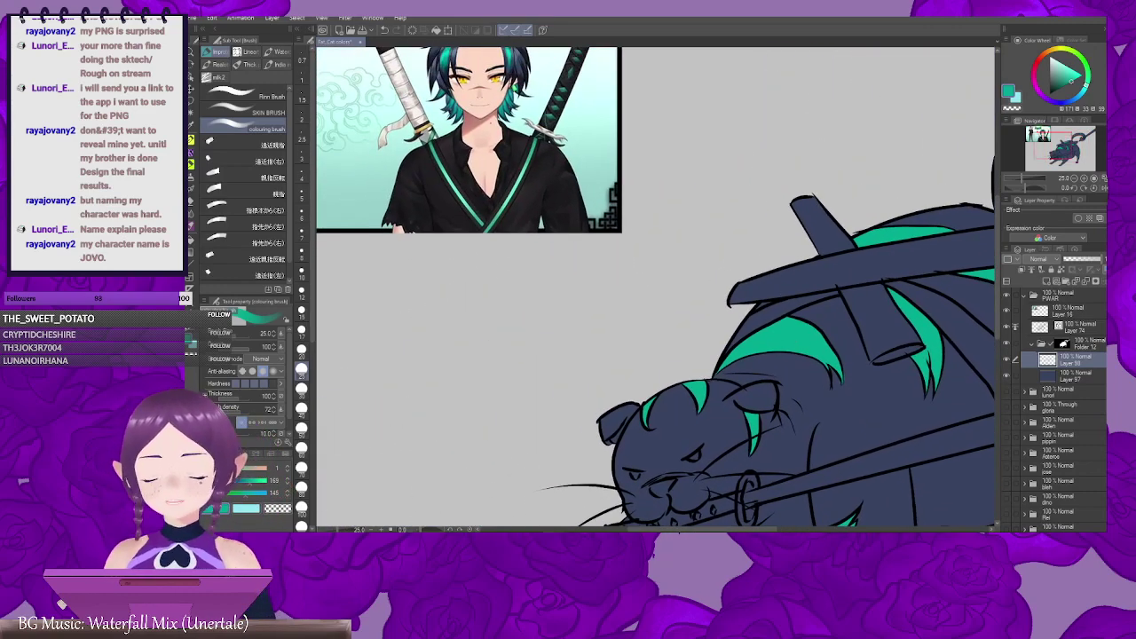
pyautogui.click(1048, 282)
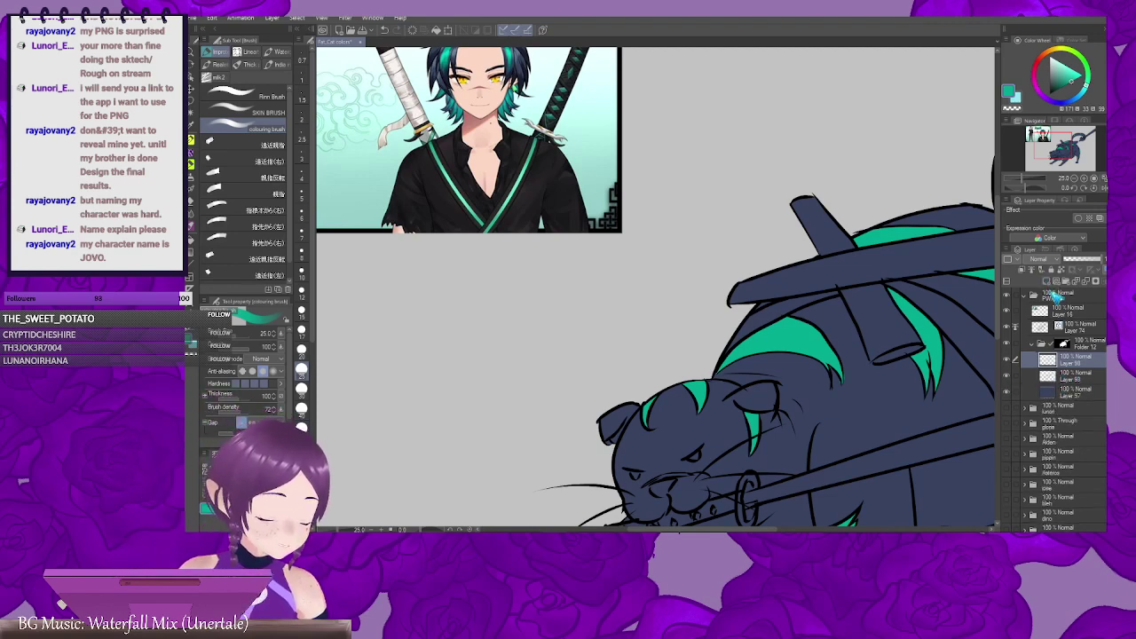
pyautogui.moveTo(629, 326); pyautogui.dragTo(665, 466)
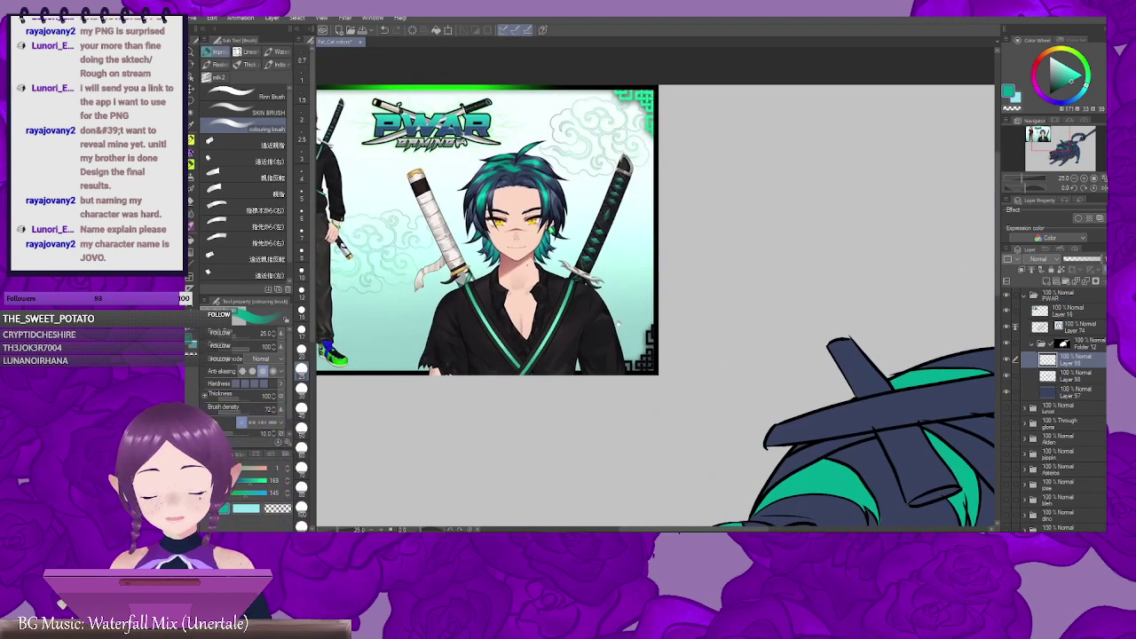
pyautogui.moveTo(569, 293); pyautogui.dragTo(641, 293)
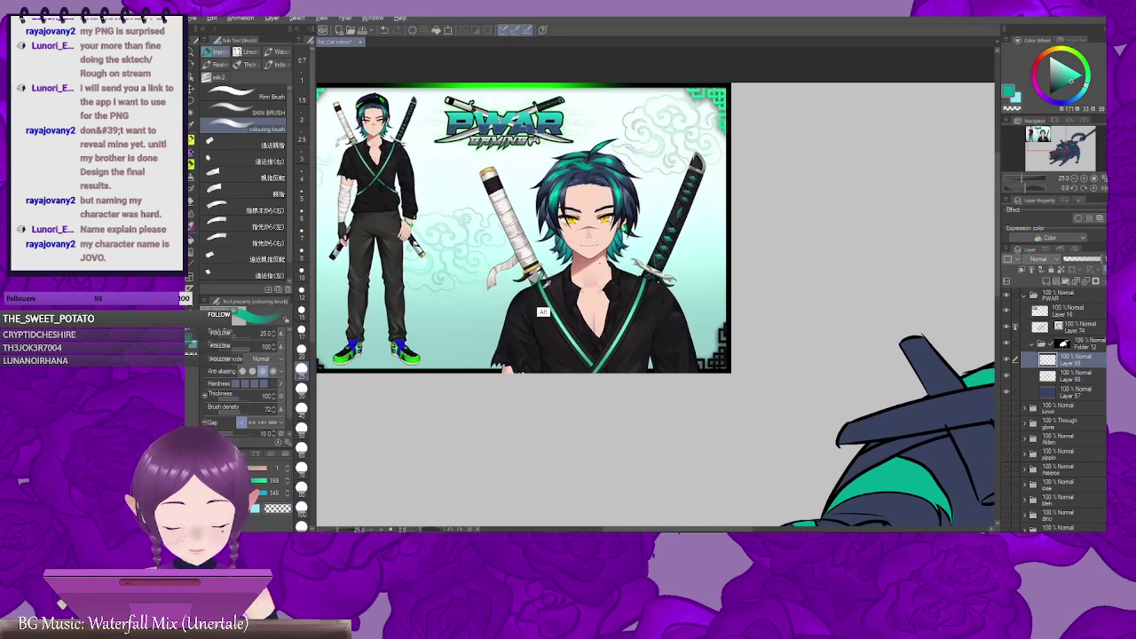
pyautogui.keyDown('alt'); pyautogui.click(547, 285); pyautogui.keyUp('alt')
# Step: Bucket-fill the strap section above the shoulder stripe with the sampled black, and undo the misplaced second fill
pyautogui.moveTo(820, 397); pyautogui.dragTo(565, 191)
pyautogui.moveTo(857, 307); pyautogui.dragTo(779, 282)
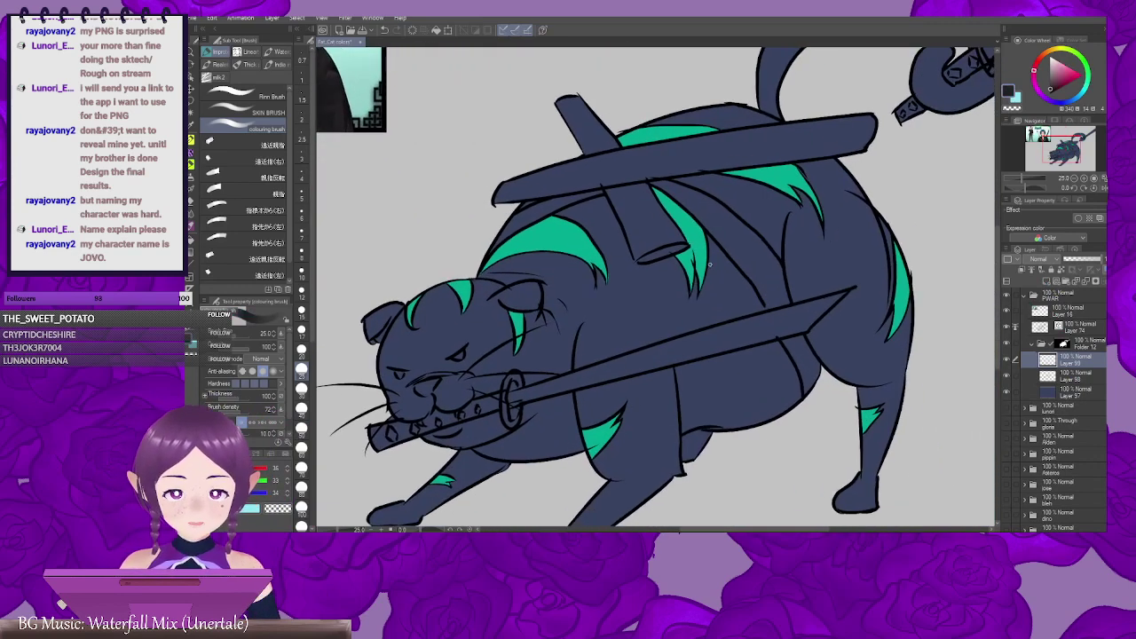
pyautogui.press('g')
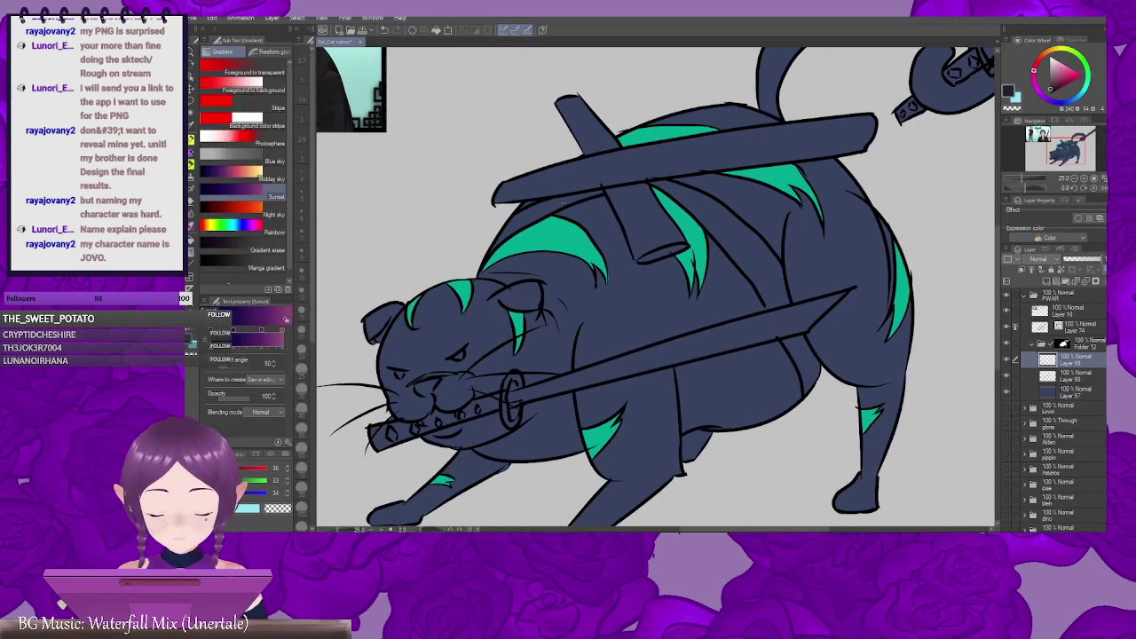
pyautogui.click(560, 202)
pyautogui.moveTo(794, 238); pyautogui.dragTo(607, 262)
pyautogui.click(712, 235)
pyautogui.hotkey('ctrl', 'z')
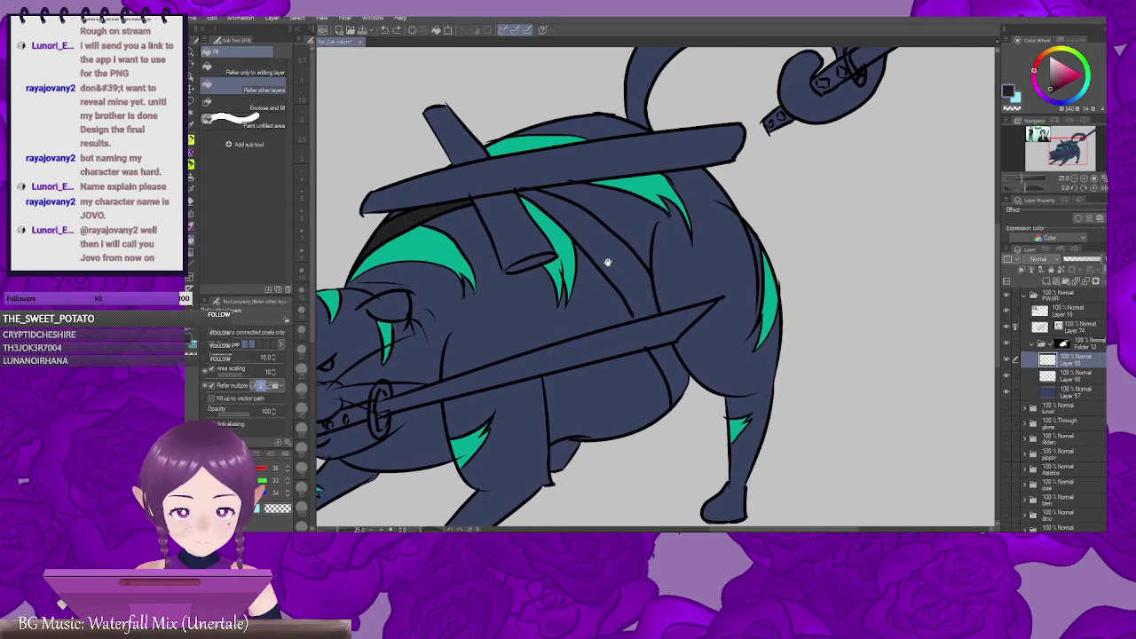
# Step: Brush black along the lower edge of the strap running across the cat's flank with the colouring brush
pyautogui.press('b')
pyautogui.moveTo(666, 297); pyautogui.dragTo(638, 309)
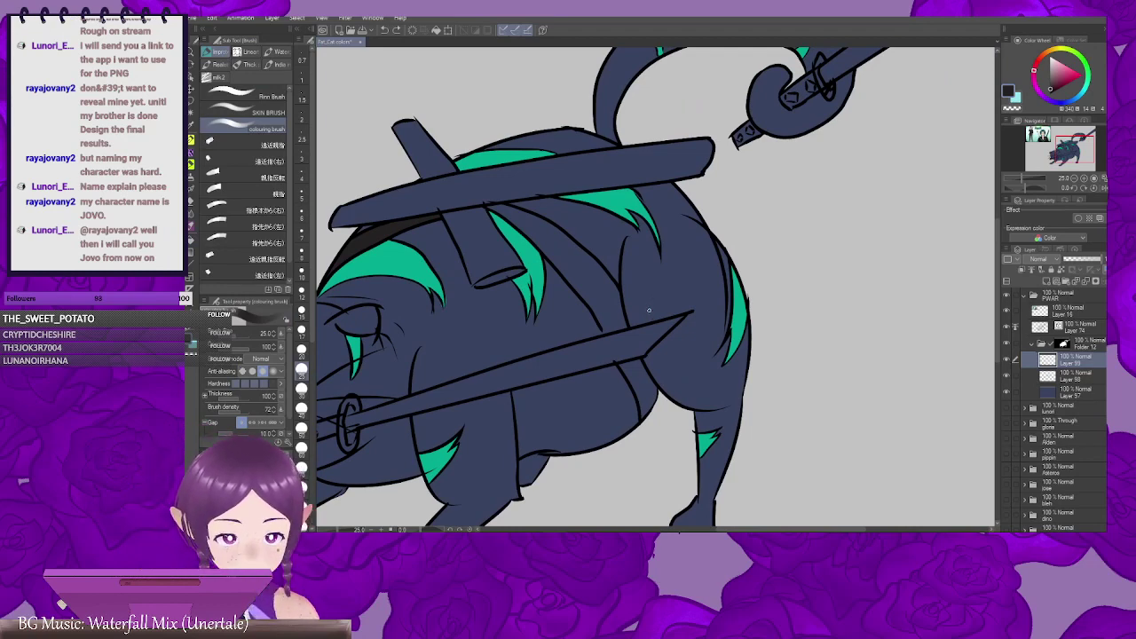
pyautogui.moveTo(665, 281); pyautogui.dragTo(644, 277)
pyautogui.moveTo(496, 220)
pyautogui.mouseDown()
pyautogui.moveTo(474, 207)
pyautogui.moveTo(584, 315)
pyautogui.mouseUp()
pyautogui.moveTo(584, 315)
pyautogui.mouseDown()
pyautogui.moveTo(544, 262)
pyautogui.moveTo(699, 307)
pyautogui.mouseUp()
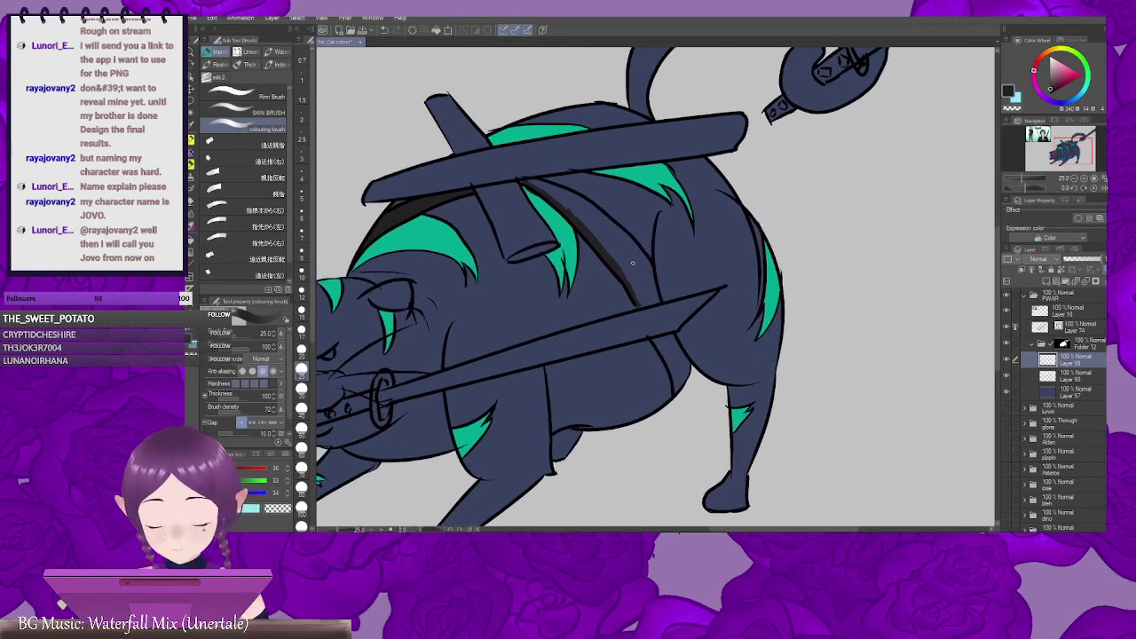
# Step: Bucket-fill the rest of the flank strap and its continuation below the mouth-held sword with black
pyautogui.press('g')
pyautogui.press('g')
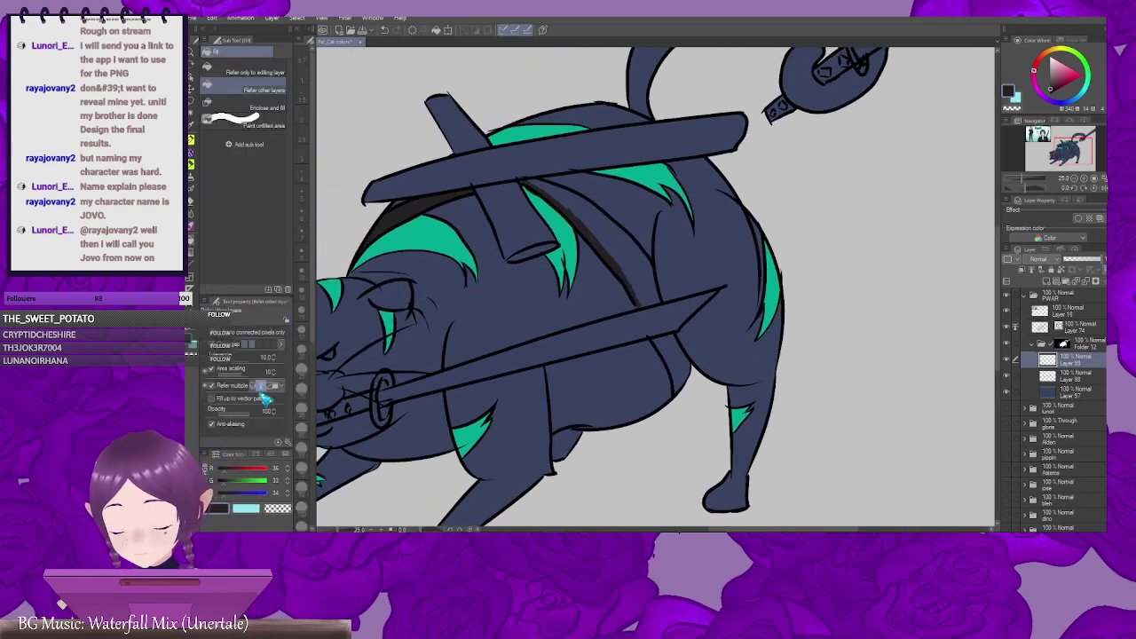
pyautogui.click(256, 386)
pyautogui.click(640, 279)
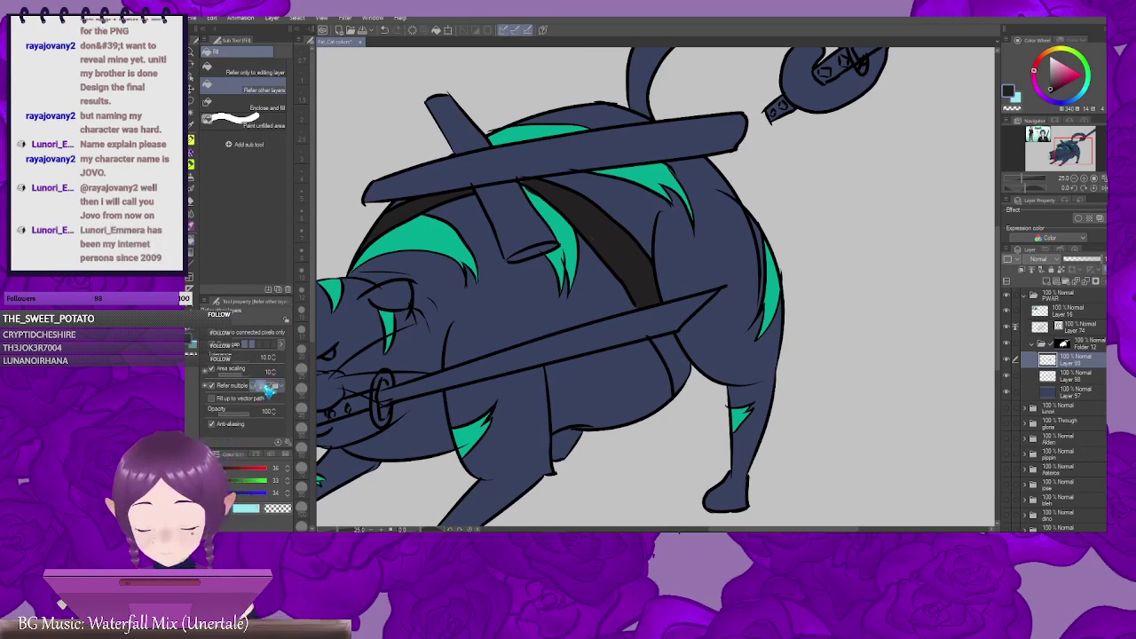
pyautogui.click(675, 364)
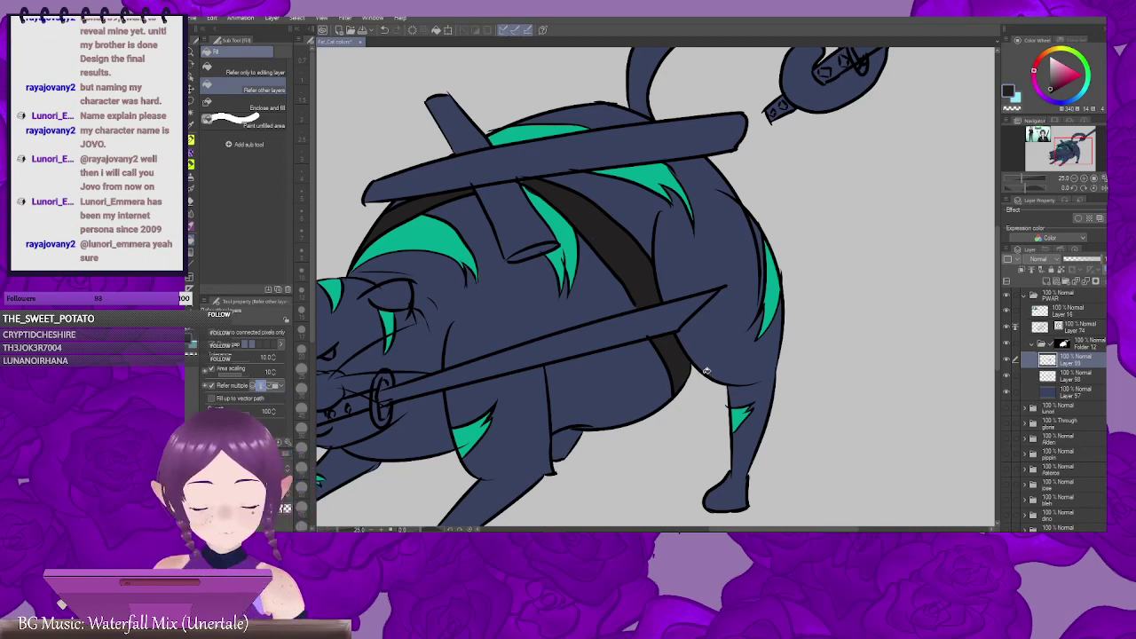
# Step: Add a new layer clipped to the black strap layer and sample teal from the shoulder stripe
pyautogui.click(1048, 281)
pyautogui.click(1021, 270)
pyautogui.moveTo(570, 365); pyautogui.dragTo(763, 364)
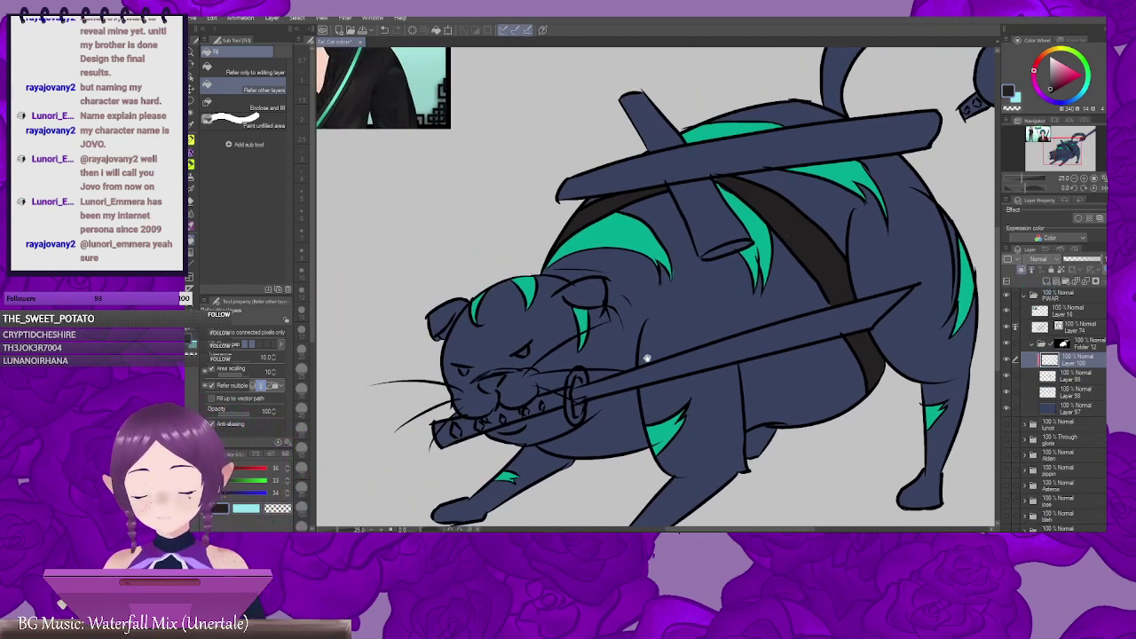
pyautogui.moveTo(647, 358); pyautogui.dragTo(614, 393)
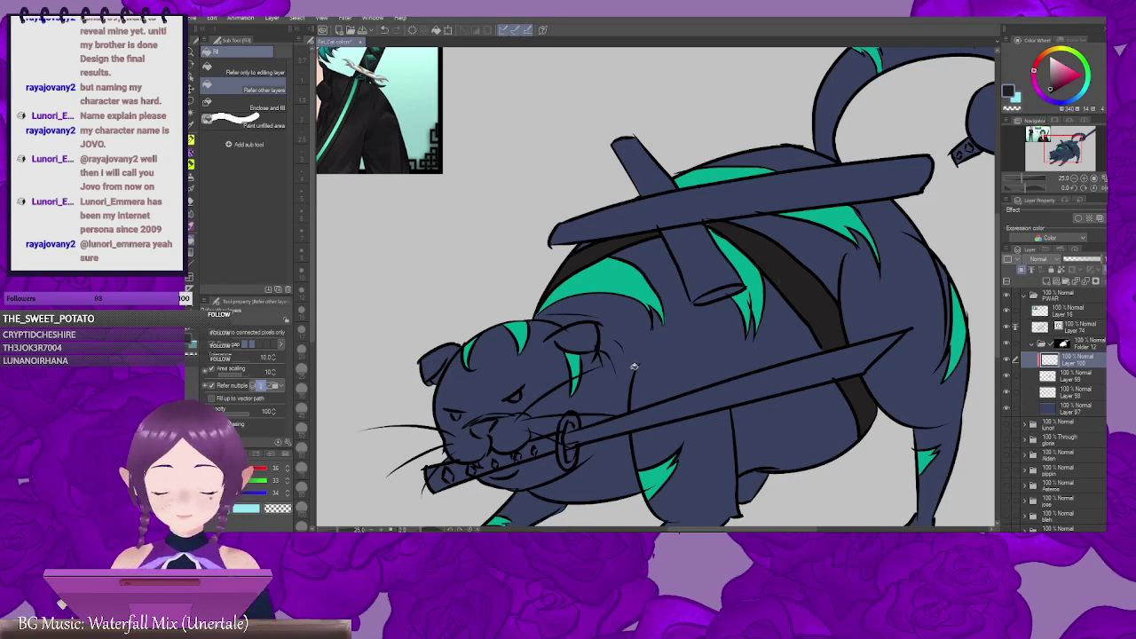
pyautogui.keyDown('alt'); pyautogui.click(608, 284); pyautogui.keyUp('alt')
pyautogui.moveTo(583, 296); pyautogui.dragTo(700, 373)
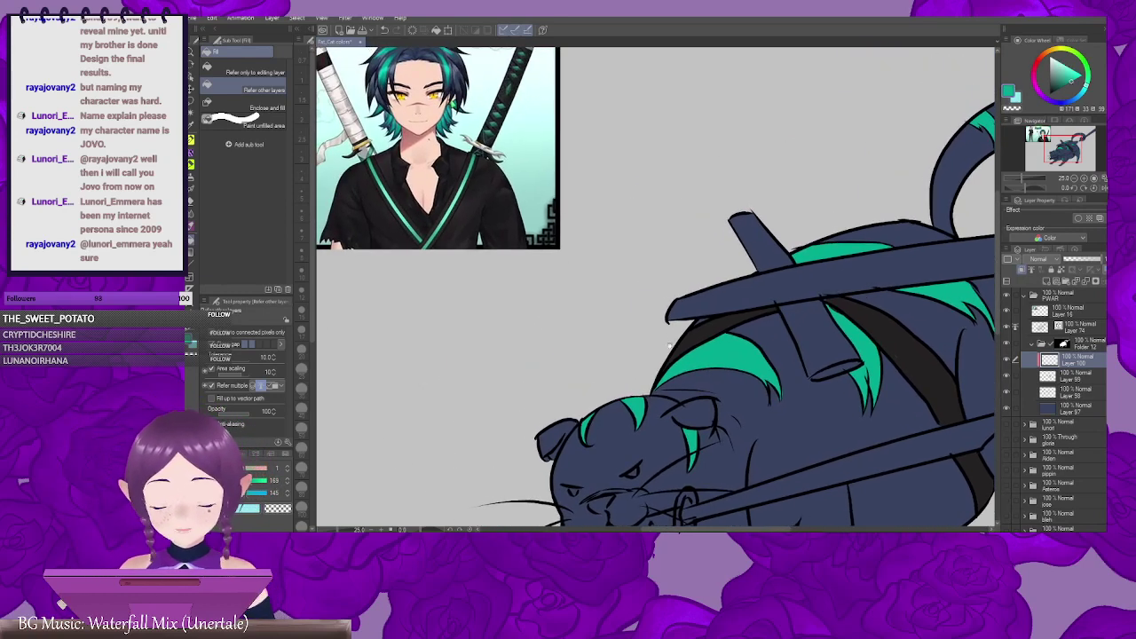
# Step: Brush a teal band along the middle of the black strap with the colouring brush at size 40
pyautogui.press('b')
pyautogui.moveTo(771, 308); pyautogui.dragTo(728, 265)
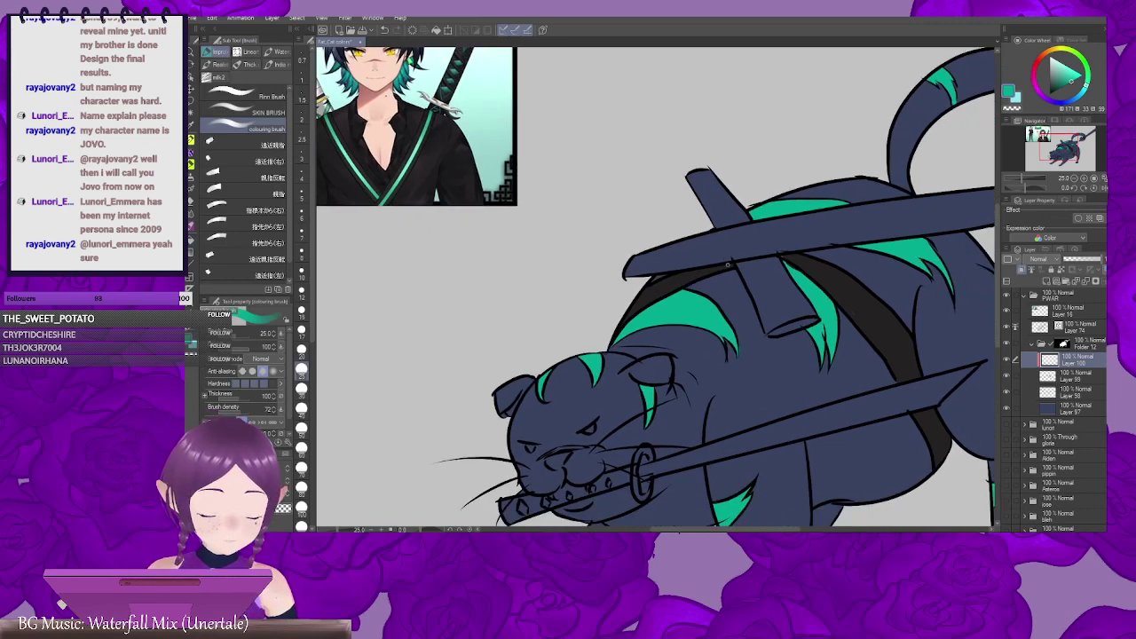
pyautogui.press(']')
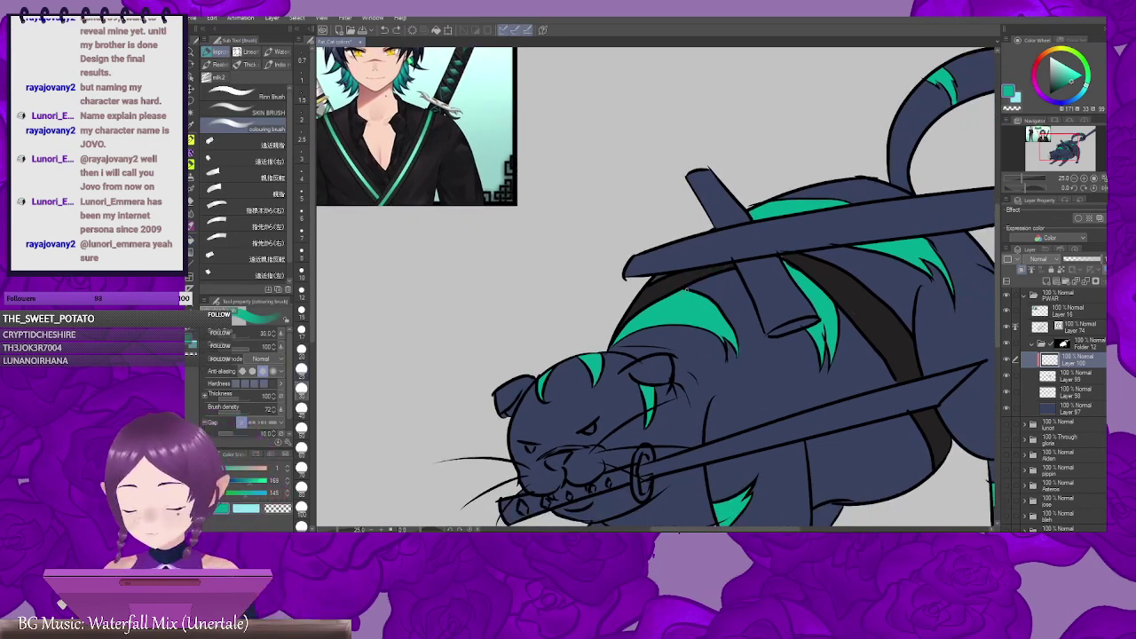
pyautogui.press(']')
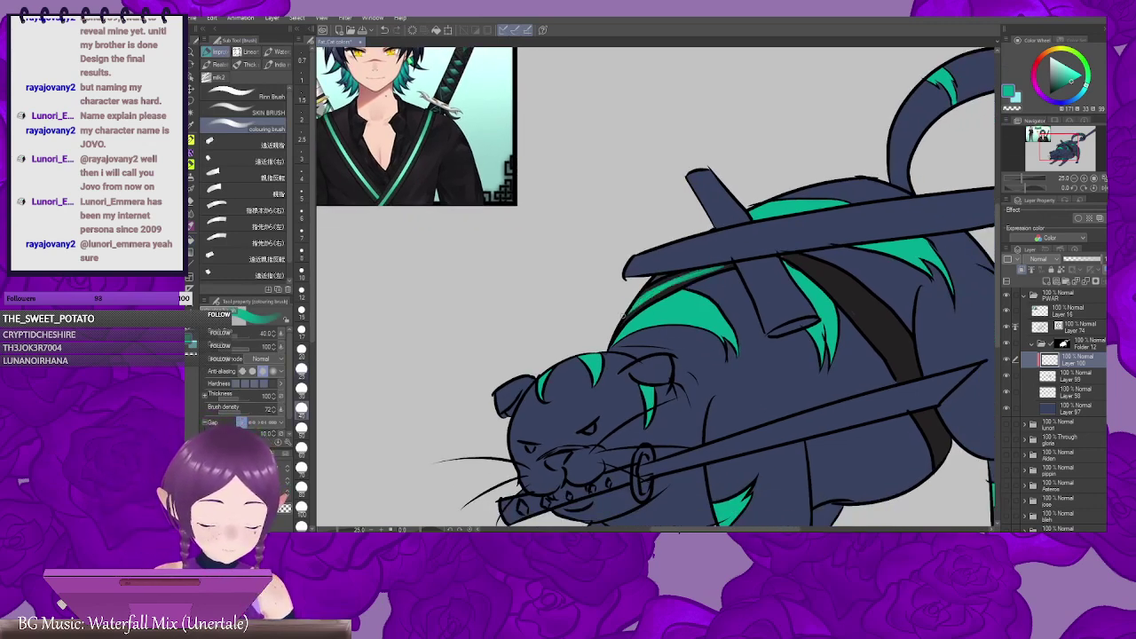
pyautogui.moveTo(876, 297)
pyautogui.mouseDown()
pyautogui.moveTo(621, 266)
pyautogui.moveTo(530, 222)
pyautogui.moveTo(631, 307)
pyautogui.mouseUp()
pyautogui.moveTo(588, 266)
pyautogui.mouseDown()
pyautogui.moveTo(657, 351)
pyautogui.moveTo(601, 274)
pyautogui.mouseUp()
pyautogui.moveTo(575, 228)
pyautogui.mouseDown()
pyautogui.moveTo(639, 335)
pyautogui.moveTo(584, 238)
pyautogui.mouseUp()
pyautogui.moveTo(607, 284)
pyautogui.mouseDown()
pyautogui.moveTo(561, 229)
pyautogui.moveTo(583, 299)
pyautogui.mouseUp()
pyautogui.moveTo(610, 264); pyautogui.dragTo(737, 297)
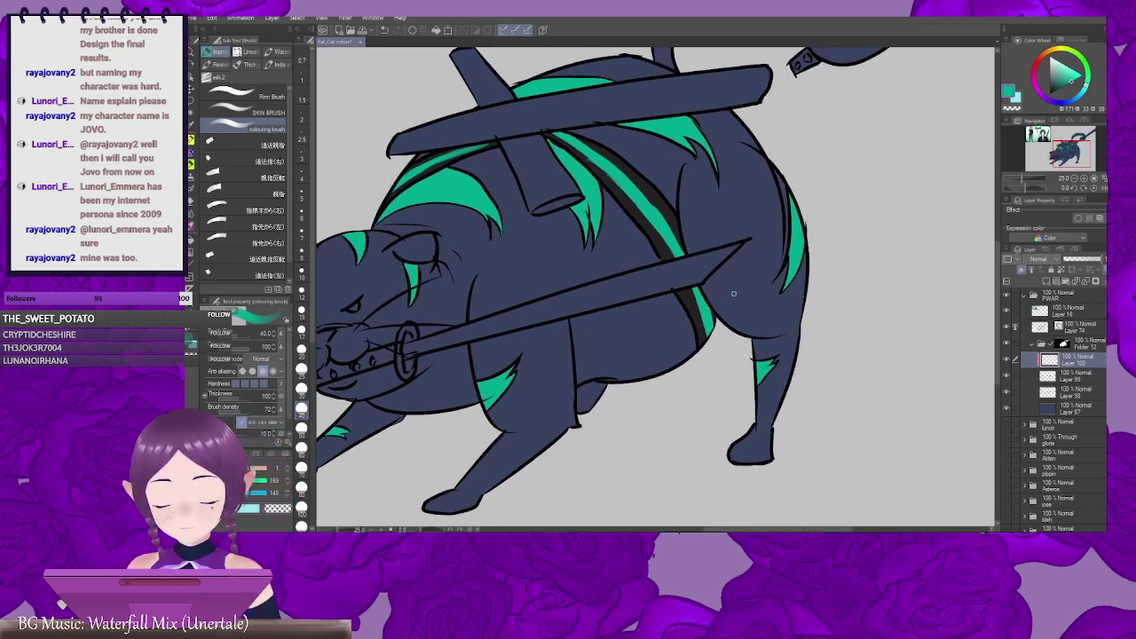
# Step: Compare the cat's strap and swords with the reference character's outfit and katanas
pyautogui.moveTo(759, 293)
pyautogui.mouseDown()
pyautogui.moveTo(825, 338)
pyautogui.moveTo(812, 356)
pyautogui.moveTo(769, 352)
pyautogui.mouseUp()
pyautogui.moveTo(662, 213); pyautogui.dragTo(617, 392)
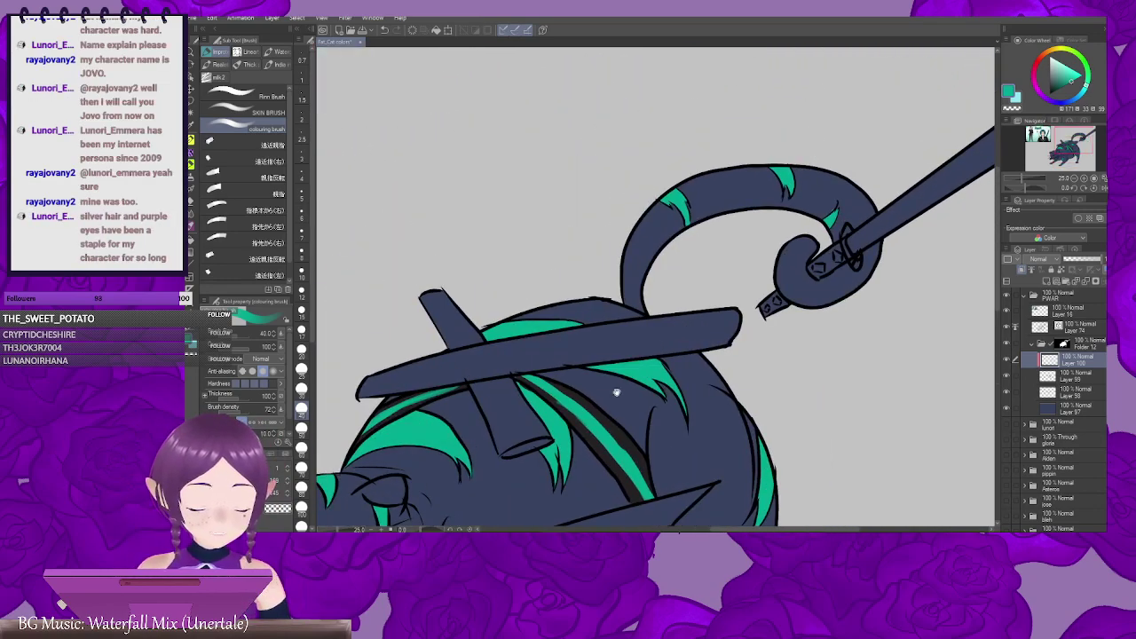
pyautogui.moveTo(493, 350)
pyautogui.mouseDown()
pyautogui.moveTo(783, 308)
pyautogui.moveTo(845, 340)
pyautogui.mouseUp()
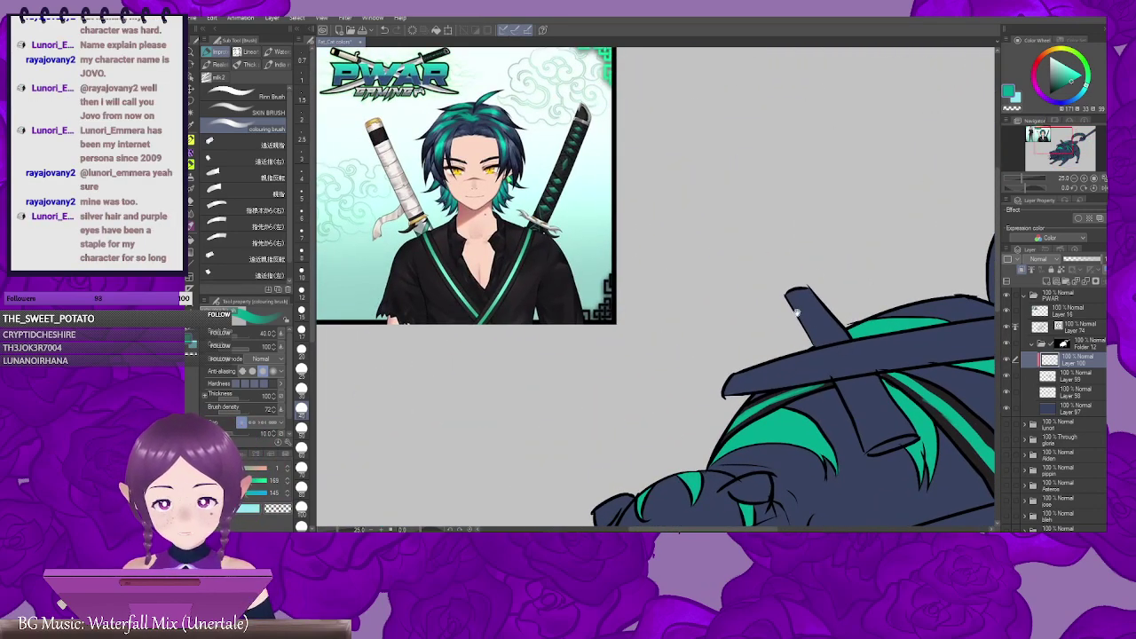
pyautogui.moveTo(848, 400); pyautogui.dragTo(792, 354)
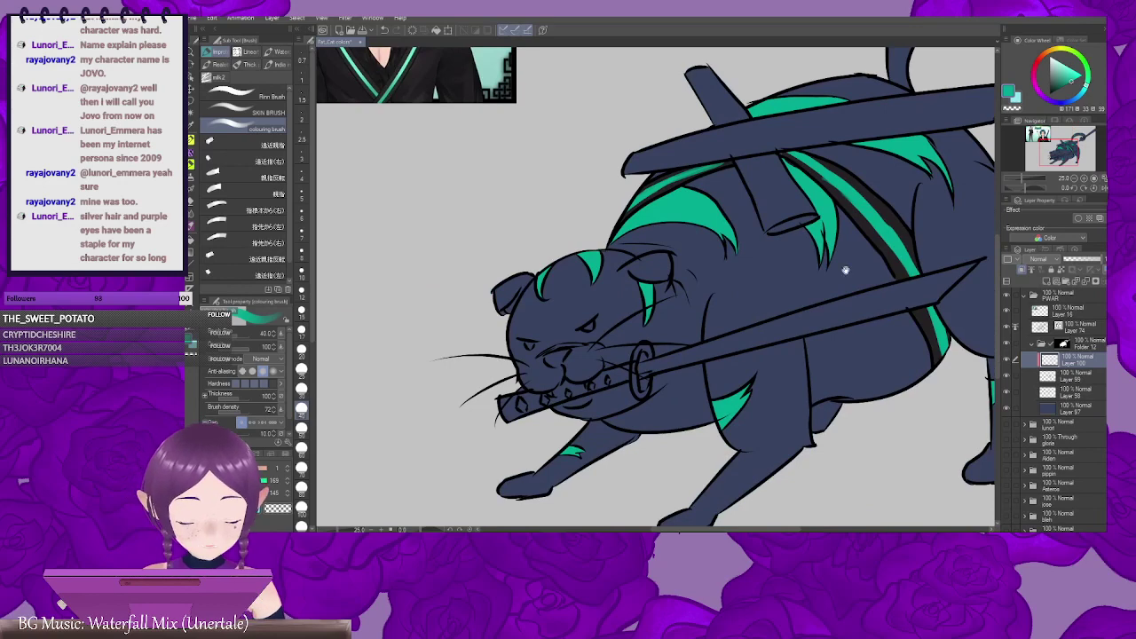
pyautogui.moveTo(846, 271); pyautogui.dragTo(508, 439)
# Step: Erase the diamond pattern from the hilt of the tail-held sword on line-art Layer 74, undoing the stray teal stroke
pyautogui.click(1076, 312)
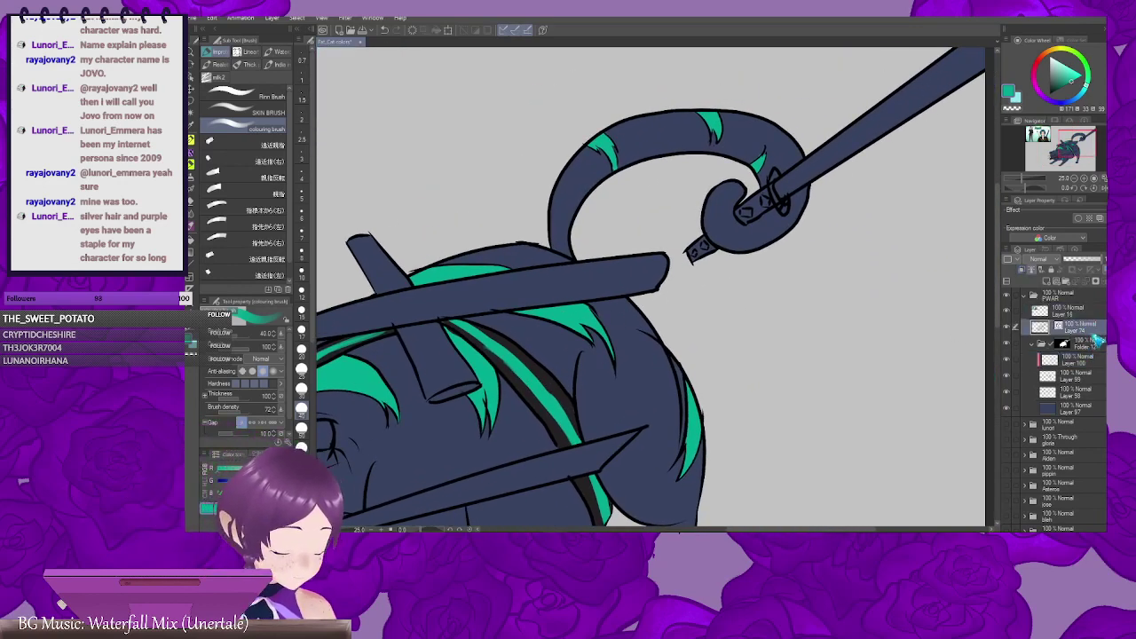
pyautogui.click(1087, 328)
pyautogui.moveTo(781, 258); pyautogui.dragTo(732, 286)
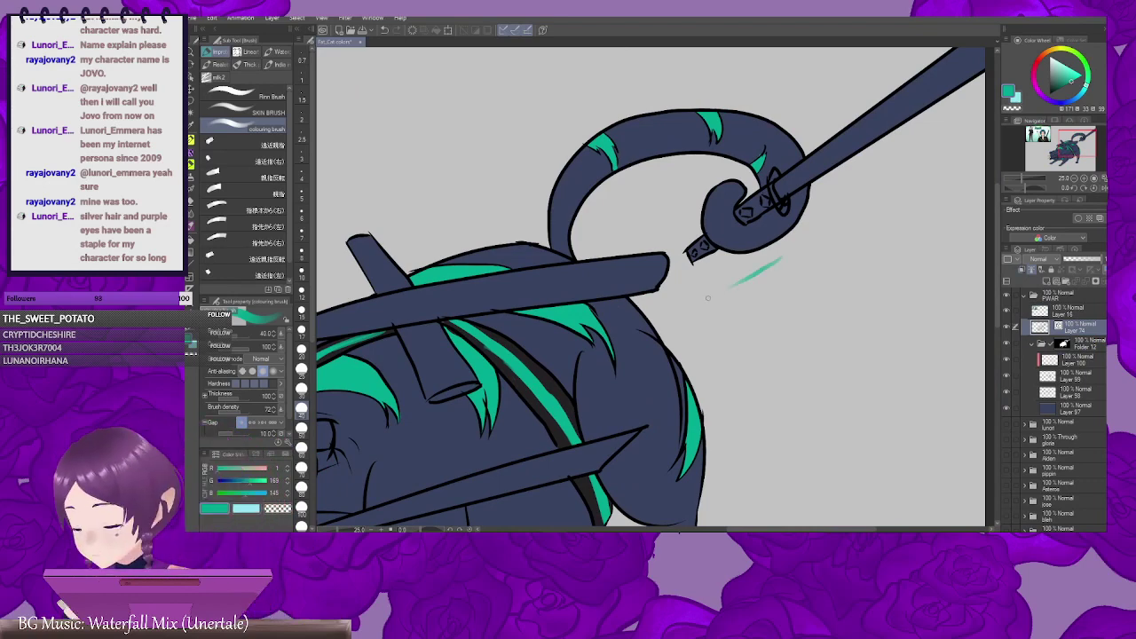
pyautogui.press('e')
pyautogui.scroll(2, 715, 284)
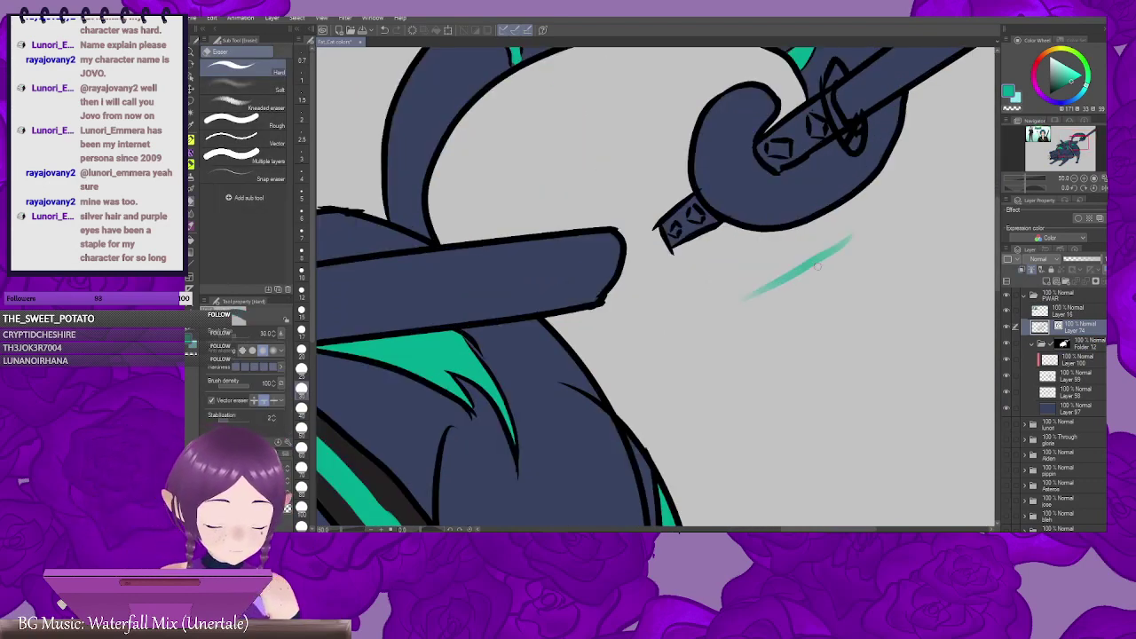
pyautogui.hotkey('ctrl', 'z')
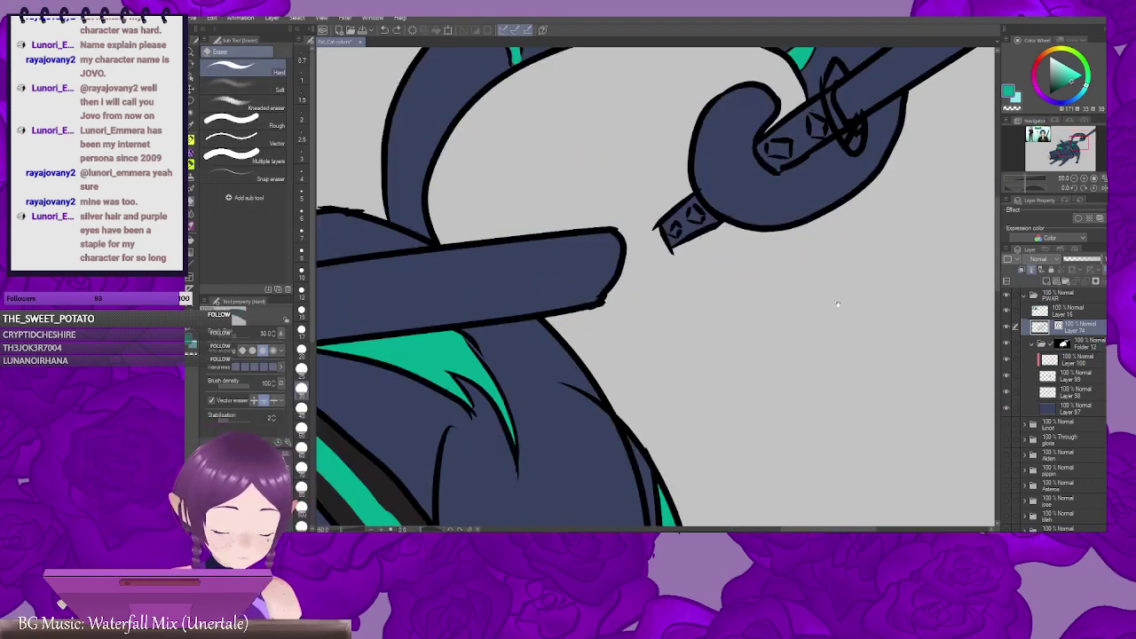
pyautogui.moveTo(838, 304); pyautogui.dragTo(800, 393)
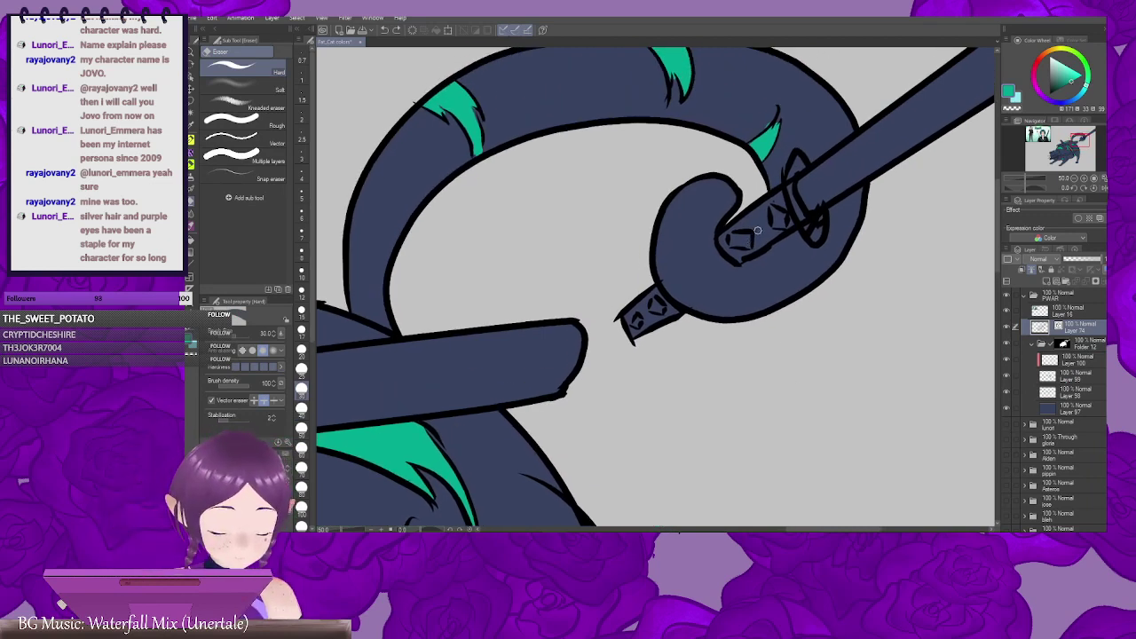
pyautogui.moveTo(758, 231)
pyautogui.mouseDown()
pyautogui.moveTo(745, 237)
pyautogui.moveTo(774, 211)
pyautogui.moveTo(786, 221)
pyautogui.moveTo(772, 204)
pyautogui.moveTo(783, 221)
pyautogui.moveTo(726, 241)
pyautogui.moveTo(749, 252)
pyautogui.moveTo(783, 210)
pyautogui.mouseUp()
pyautogui.moveTo(698, 289)
pyautogui.mouseDown()
pyautogui.moveTo(670, 282)
pyautogui.moveTo(659, 295)
pyautogui.moveTo(684, 278)
pyautogui.moveTo(678, 270)
pyautogui.moveTo(696, 294)
pyautogui.mouseUp()
# Step: Draw wrap bands across the tail-held sword's hilt and a loose ribbon trailing from it with the lineart pencil
pyautogui.press('p')
pyautogui.press('p')
pyautogui.moveTo(759, 222); pyautogui.dragTo(731, 250)
pyautogui.moveTo(771, 197)
pyautogui.mouseDown()
pyautogui.moveTo(790, 225)
pyautogui.moveTo(764, 230)
pyautogui.moveTo(847, 231)
pyautogui.mouseUp()
pyautogui.moveTo(741, 275)
pyautogui.mouseDown()
pyautogui.moveTo(686, 212)
pyautogui.moveTo(691, 245)
pyautogui.moveTo(726, 272)
pyautogui.mouseUp()
pyautogui.moveTo(777, 307); pyautogui.dragTo(758, 273)
pyautogui.moveTo(703, 228); pyautogui.dragTo(735, 233)
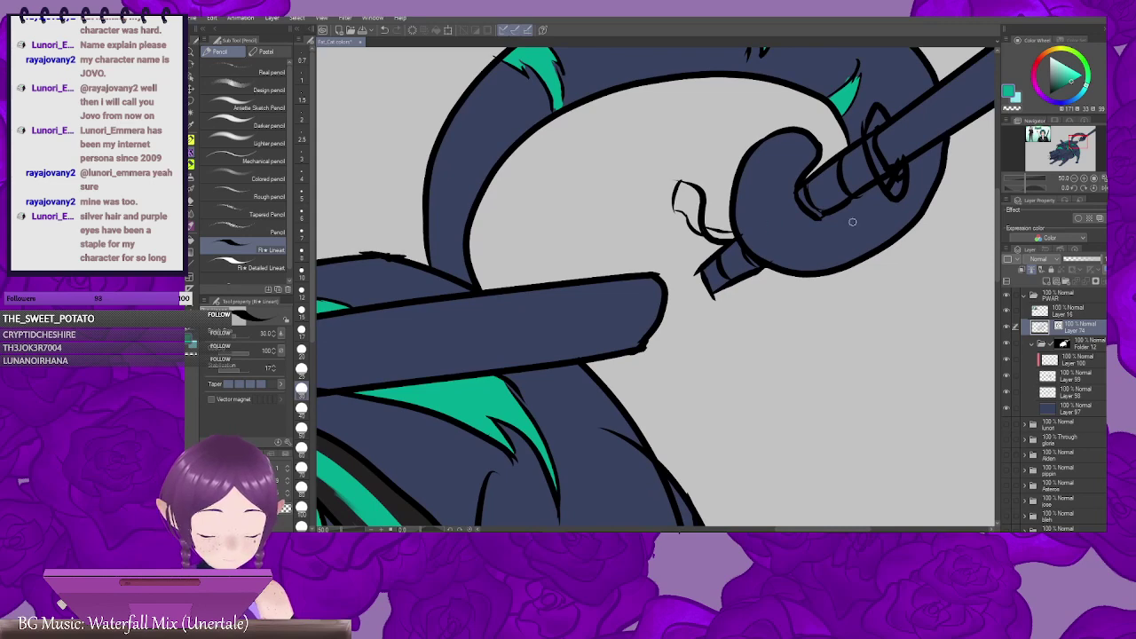
# Step: Paint the loose ribbon's shape into Folder 12's mask with the colouring brush at size 40
pyautogui.scroll(-2, 852, 222)
pyautogui.scroll(-1, 710, 310)
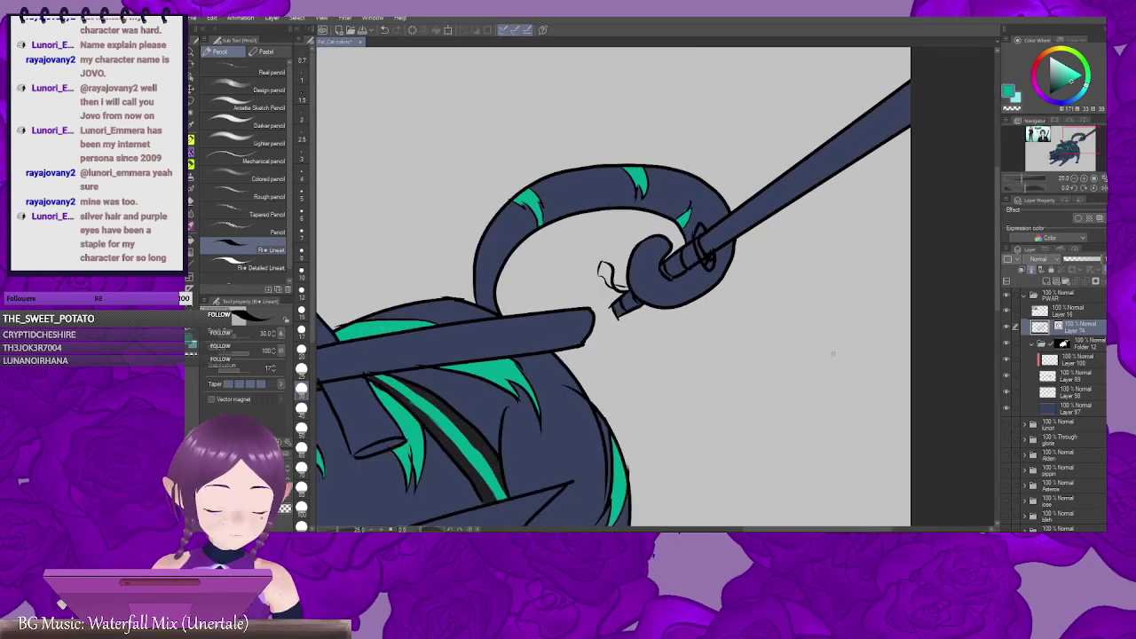
pyautogui.click(1084, 345)
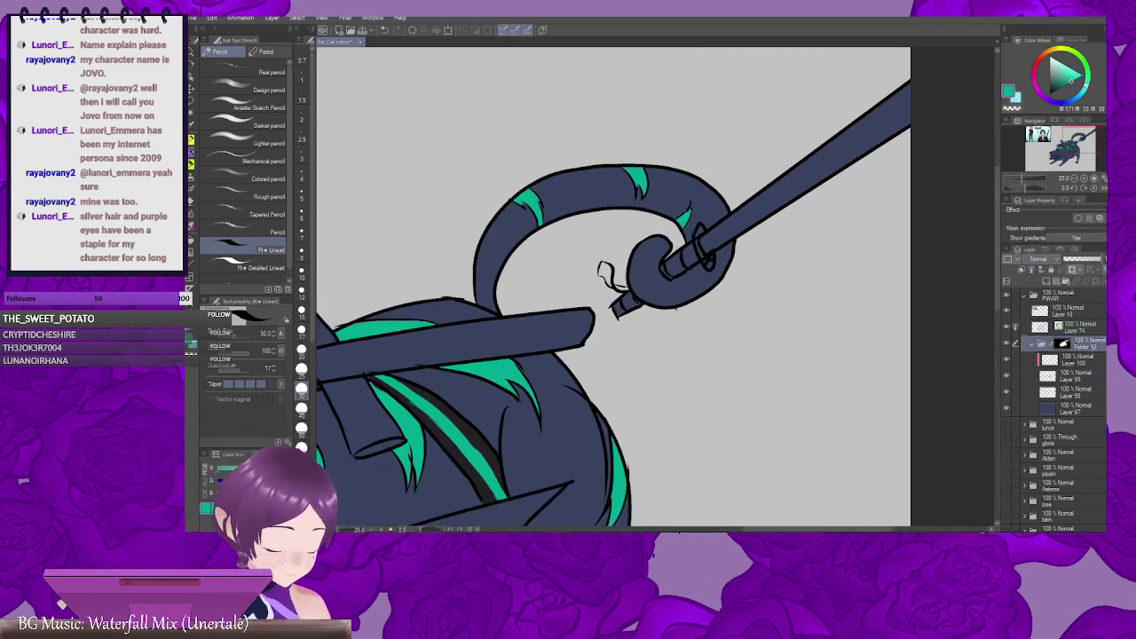
pyautogui.scroll(2, 672, 321)
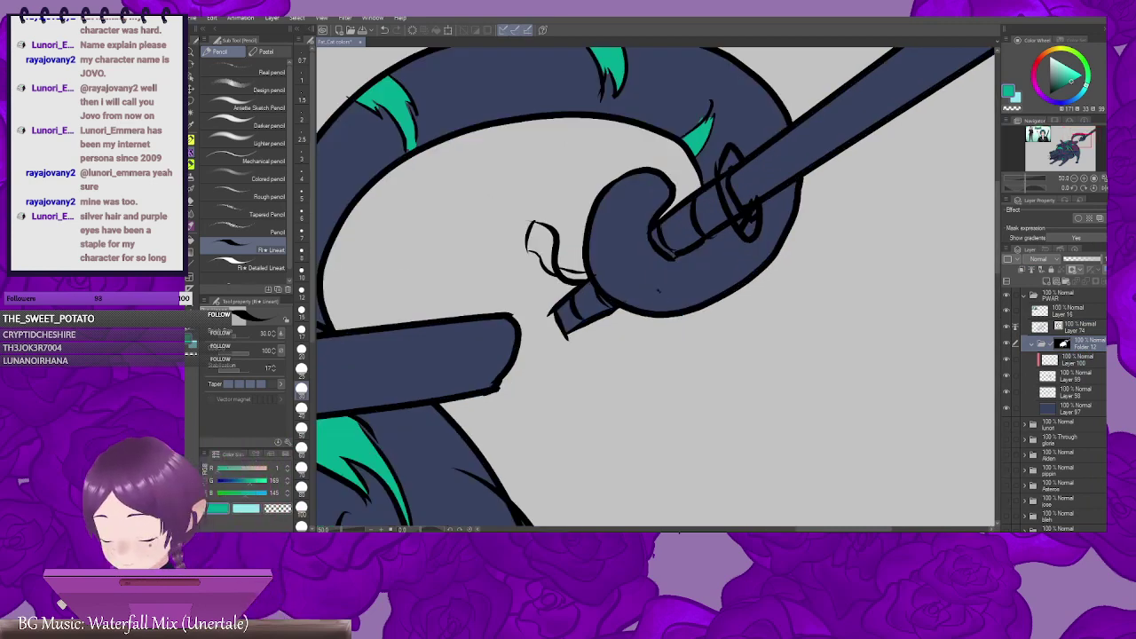
pyautogui.press('b')
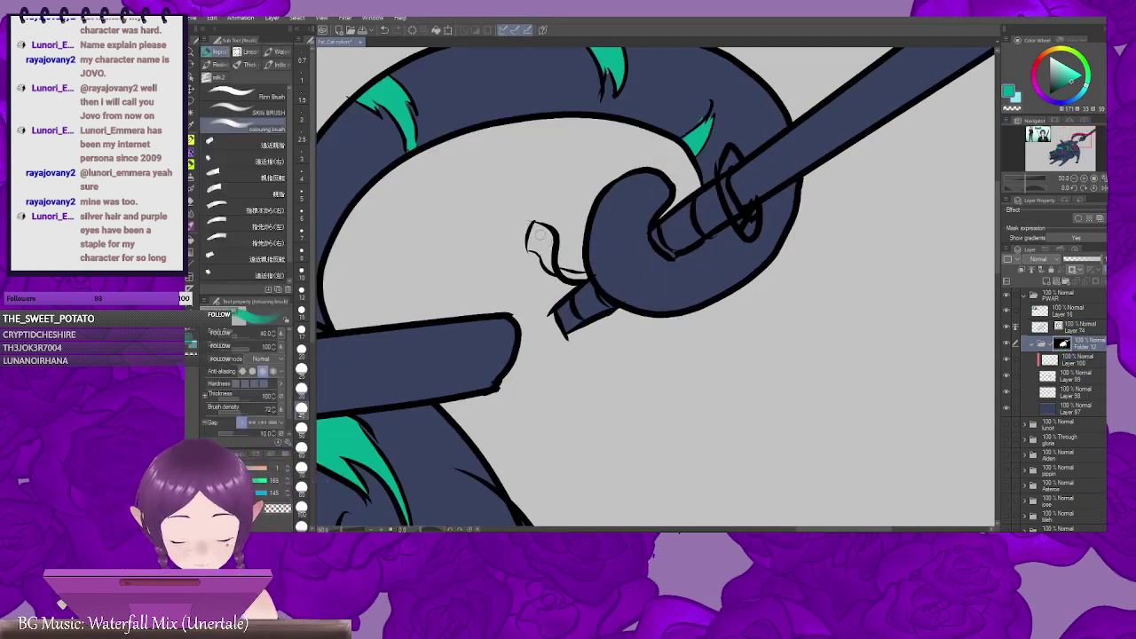
pyautogui.moveTo(539, 231)
pyautogui.mouseDown()
pyautogui.moveTo(531, 247)
pyautogui.moveTo(547, 264)
pyautogui.moveTo(537, 231)
pyautogui.moveTo(557, 247)
pyautogui.mouseUp()
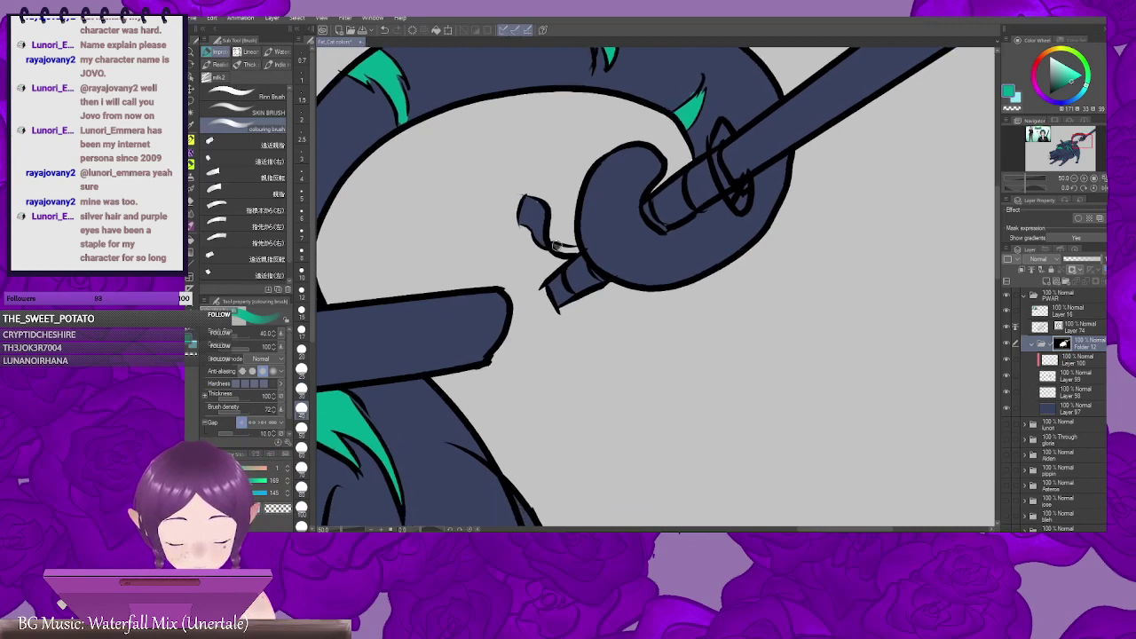
pyautogui.scroll(-3, 768, 344)
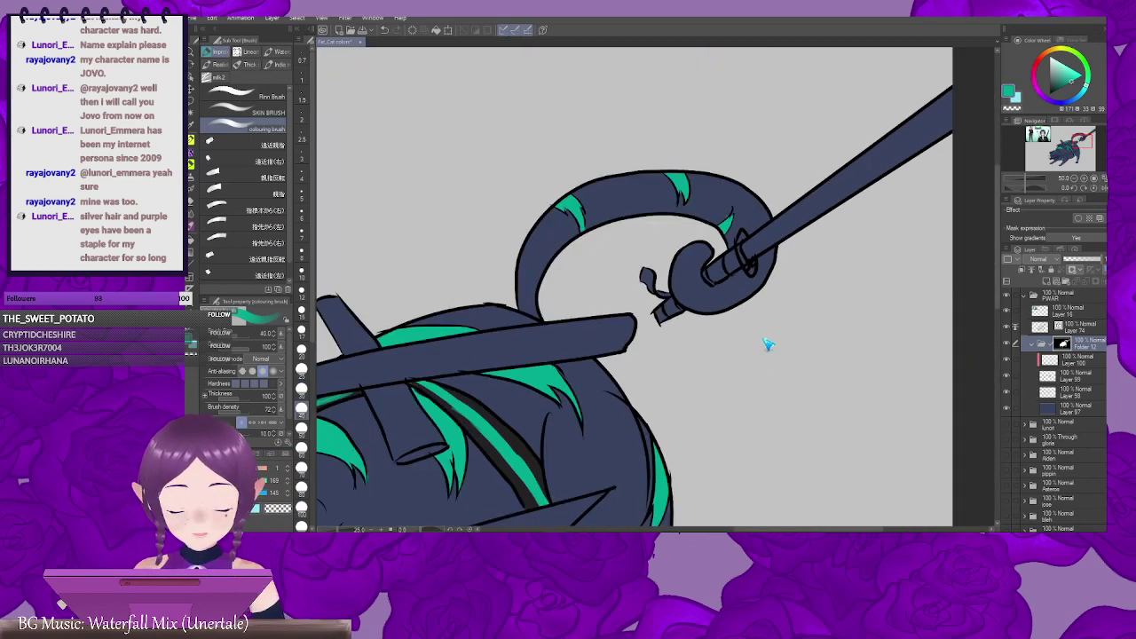
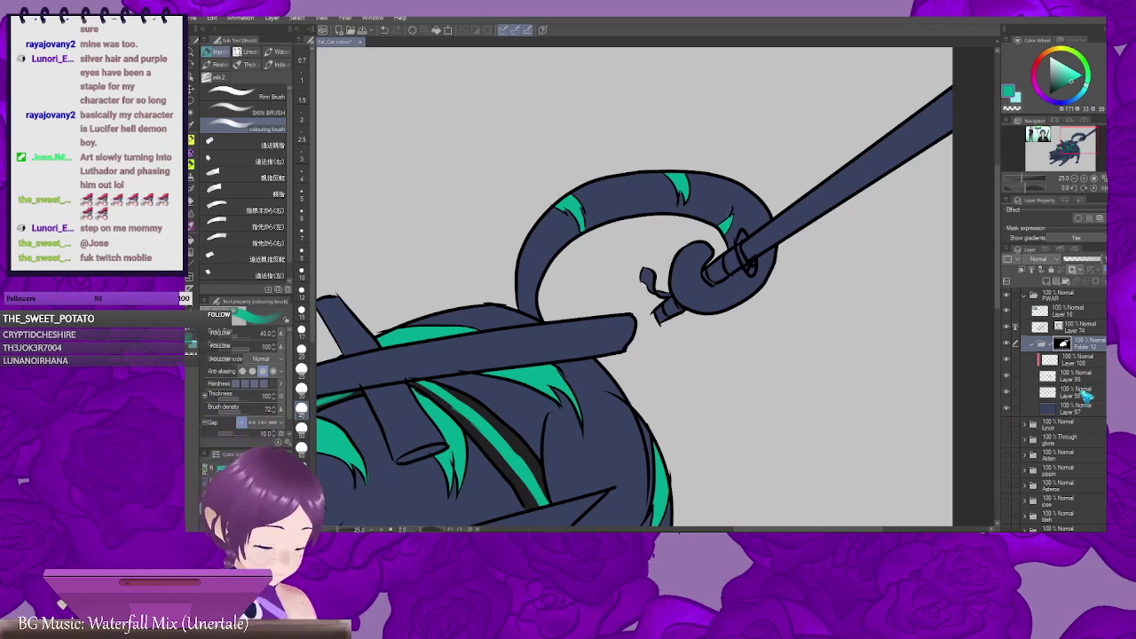
# Step: Add a new layer at the top of Folder 12, undo the stray teal stroke, and sample the dark brown of the reference's hip scabbard
pyautogui.click(1055, 280)
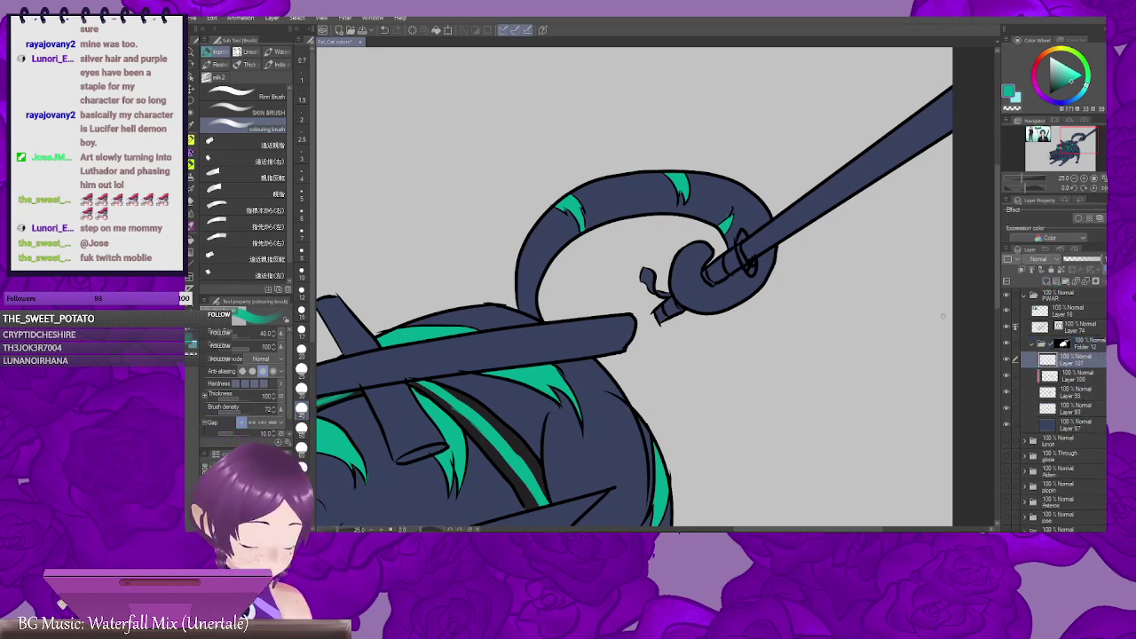
pyautogui.moveTo(571, 398); pyautogui.dragTo(750, 302)
pyautogui.moveTo(647, 370)
pyautogui.mouseDown()
pyautogui.moveTo(681, 342)
pyautogui.moveTo(809, 314)
pyautogui.mouseUp()
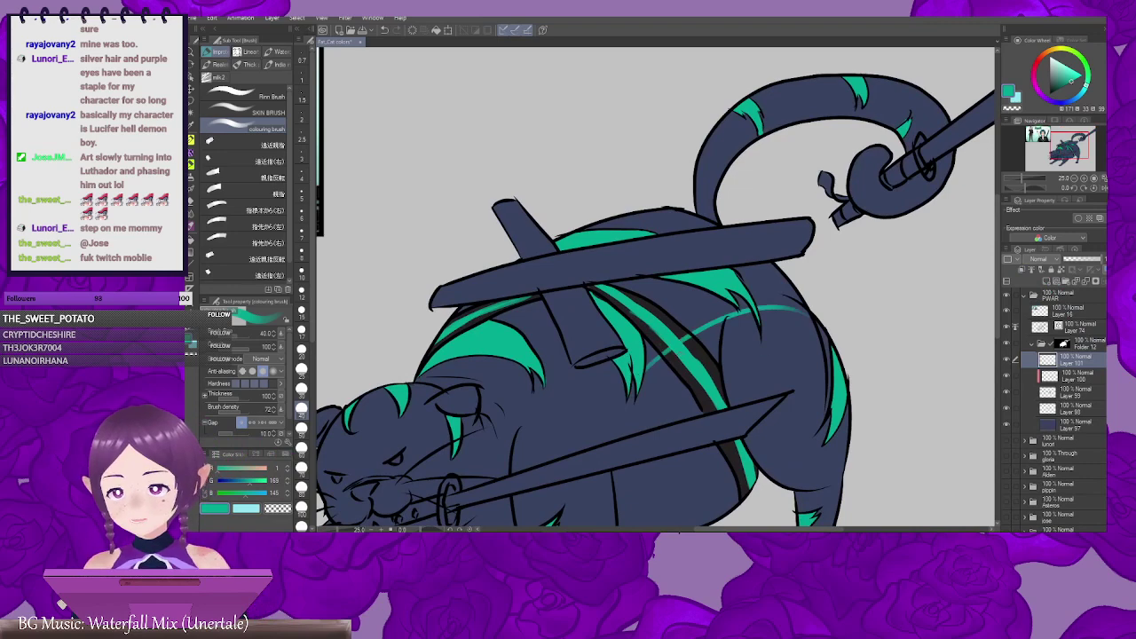
pyautogui.hotkey('ctrl', 'z')
pyautogui.moveTo(541, 396)
pyautogui.mouseDown()
pyautogui.moveTo(604, 365)
pyautogui.moveTo(728, 355)
pyautogui.mouseUp()
pyautogui.moveTo(538, 240)
pyautogui.mouseDown()
pyautogui.moveTo(641, 310)
pyautogui.moveTo(705, 455)
pyautogui.moveTo(719, 444)
pyautogui.mouseUp()
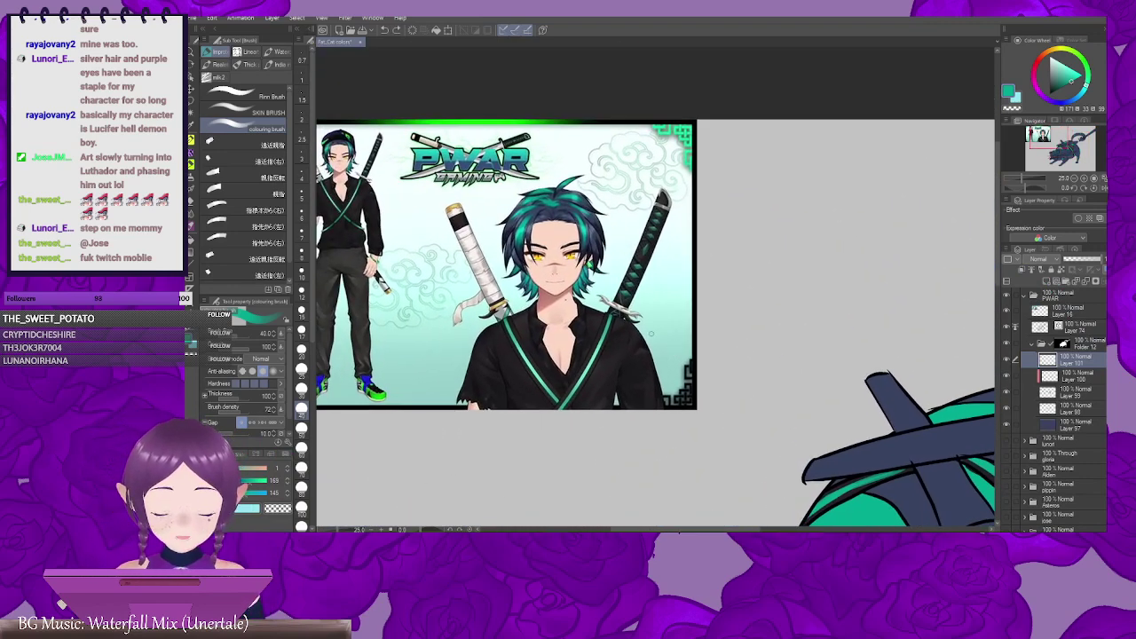
pyautogui.moveTo(674, 353); pyautogui.dragTo(699, 335)
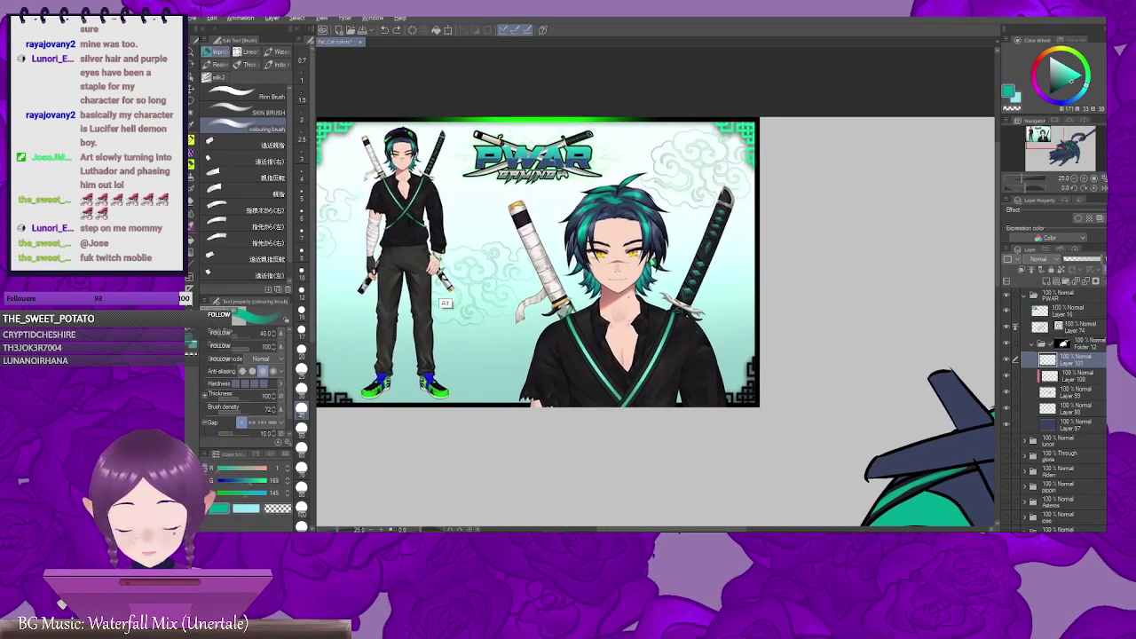
pyautogui.keyDown('alt'); pyautogui.click(428, 295); pyautogui.keyUp('alt')
pyautogui.moveTo(788, 400); pyautogui.dragTo(520, 161)
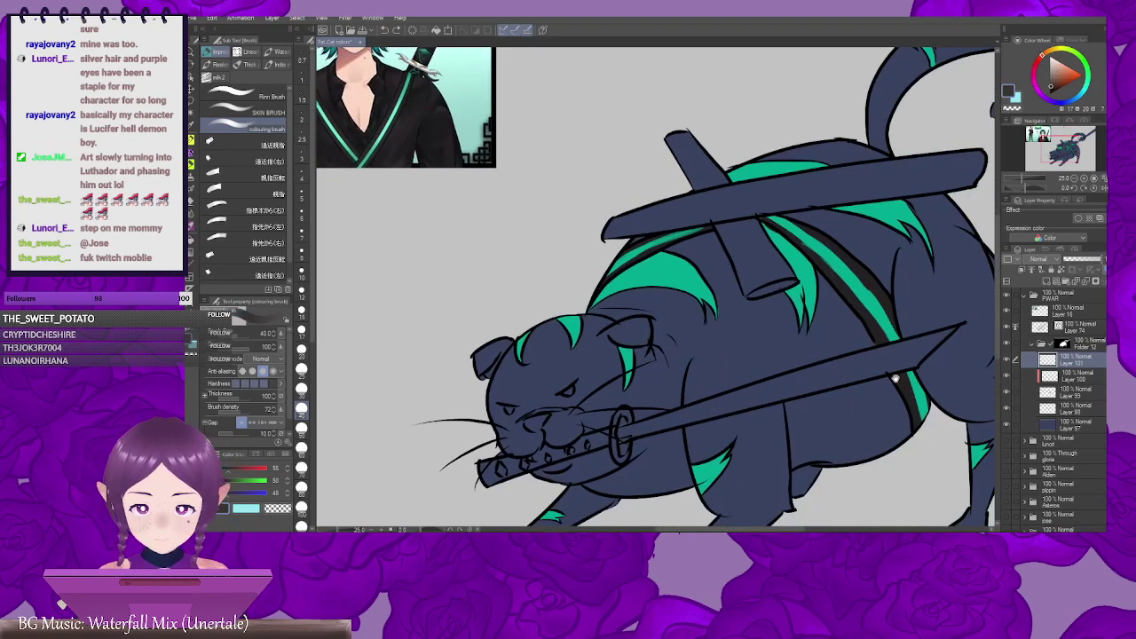
pyautogui.moveTo(840, 263); pyautogui.dragTo(658, 268)
# Step: Fill the long scabbard across the cat's back with the dark brown using Refer other layers, undoing the misplaced second fill
pyautogui.press('g')
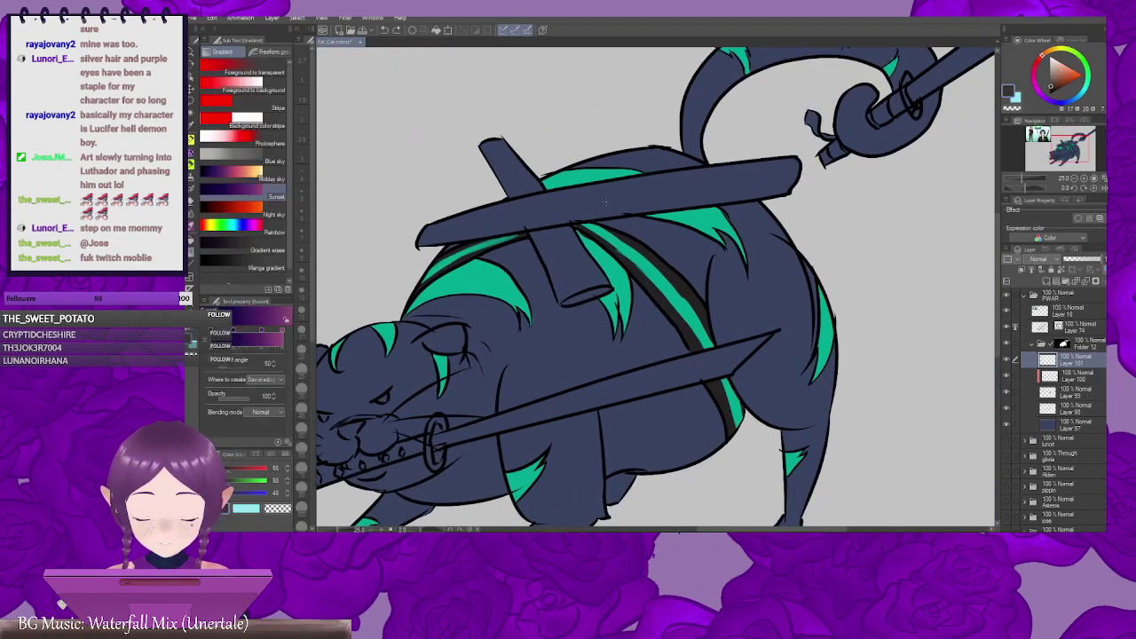
pyautogui.press('g')
pyautogui.click(620, 197)
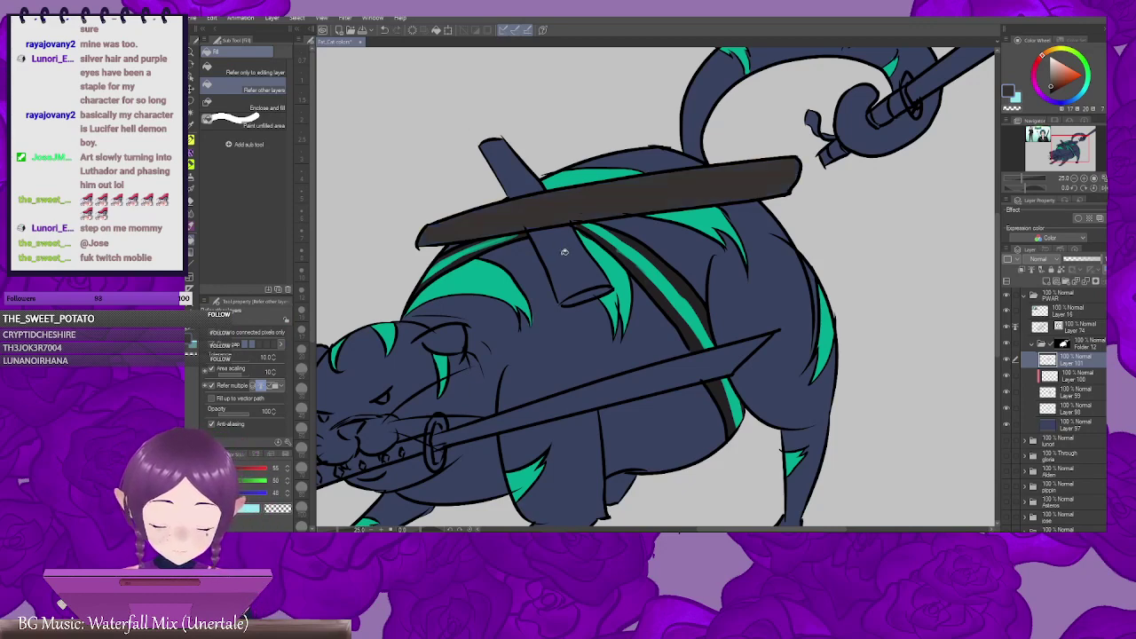
pyautogui.click(640, 266)
pyautogui.hotkey('ctrl', 'z')
# Step: Brush dark brown along the edges of the crossing scabbard and over its upper end with the colouring brush
pyautogui.moveTo(657, 236); pyautogui.dragTo(597, 261)
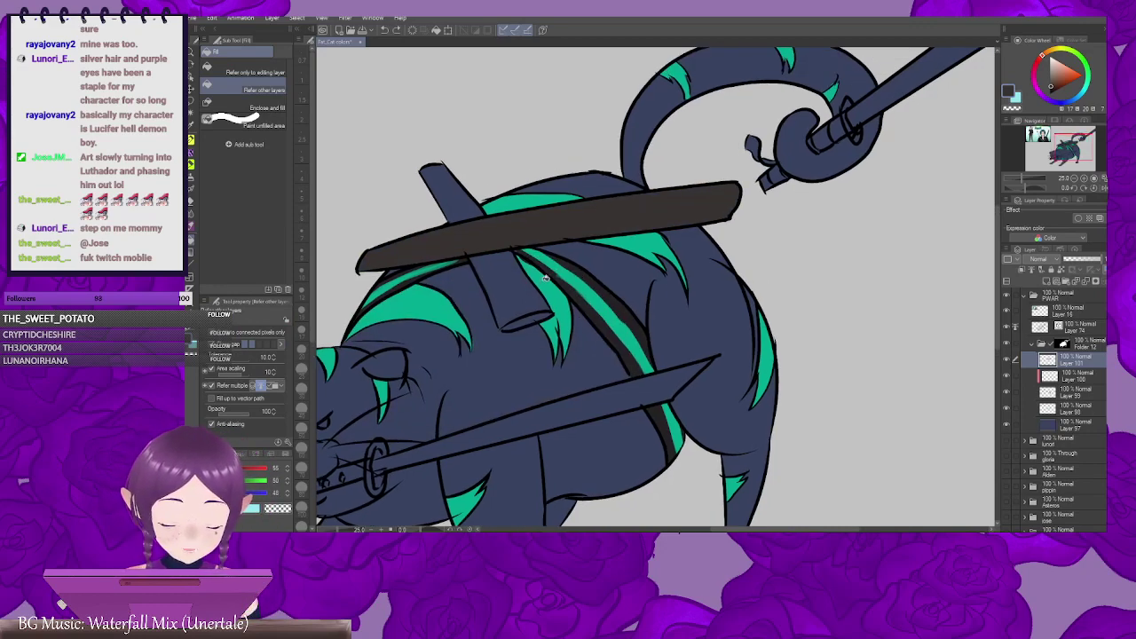
pyautogui.scroll(1, 565, 284)
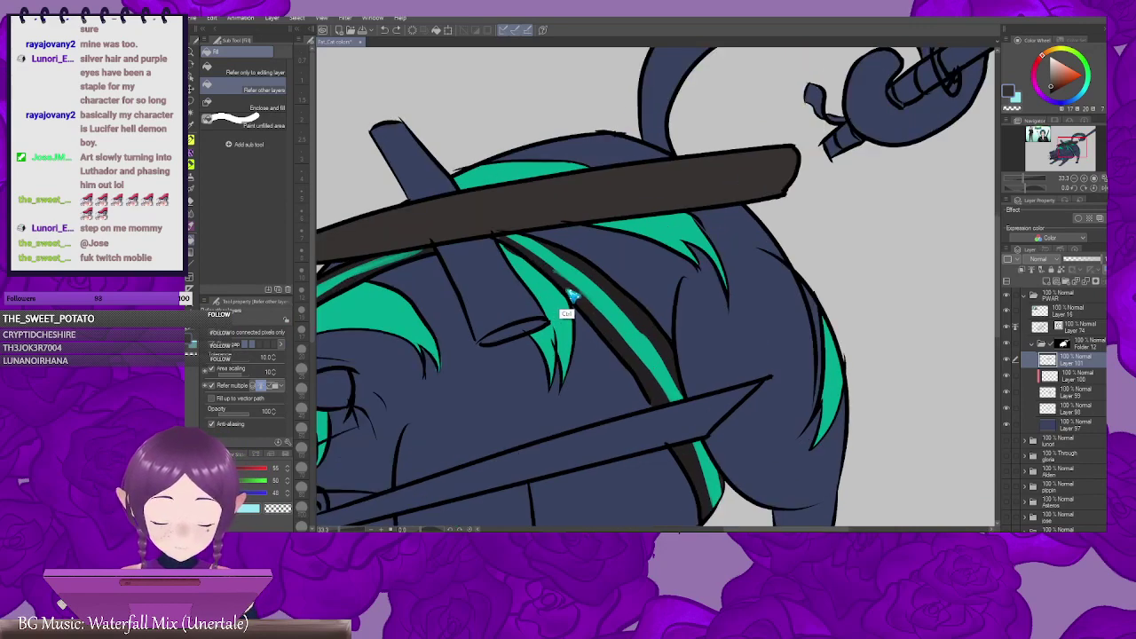
pyautogui.scroll(1, 568, 286)
pyautogui.press('b')
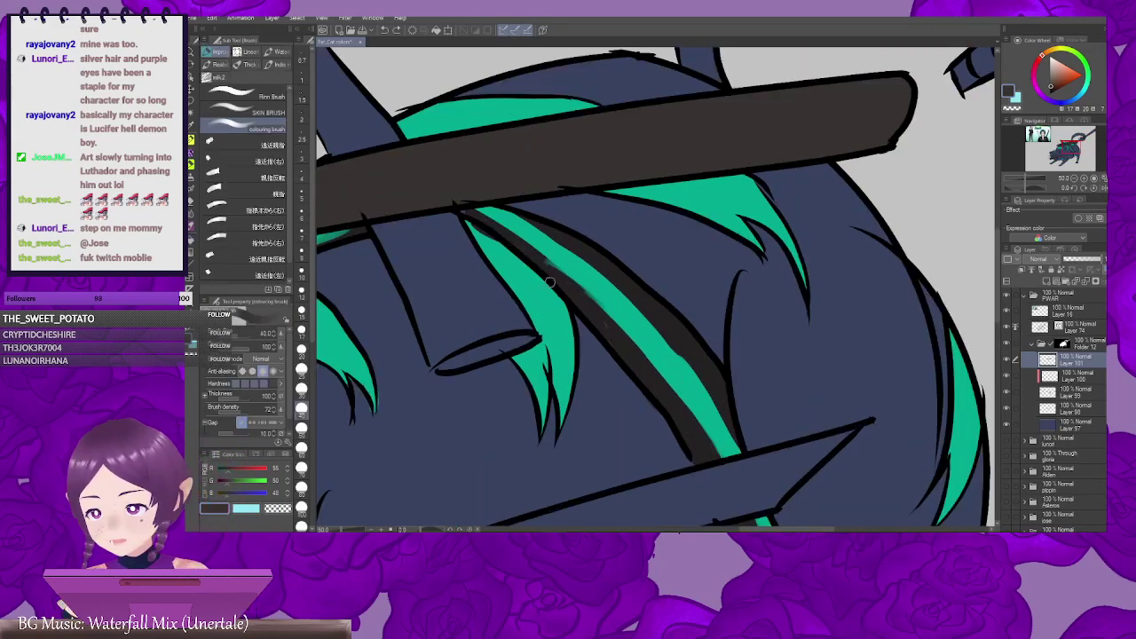
pyautogui.moveTo(530, 282); pyautogui.dragTo(628, 271)
pyautogui.moveTo(473, 214)
pyautogui.mouseDown()
pyautogui.moveTo(534, 354)
pyautogui.moveTo(601, 331)
pyautogui.moveTo(523, 332)
pyautogui.moveTo(517, 339)
pyautogui.moveTo(589, 297)
pyautogui.mouseUp()
pyautogui.moveTo(493, 206)
pyautogui.mouseDown()
pyautogui.moveTo(540, 298)
pyautogui.moveTo(560, 308)
pyautogui.mouseUp()
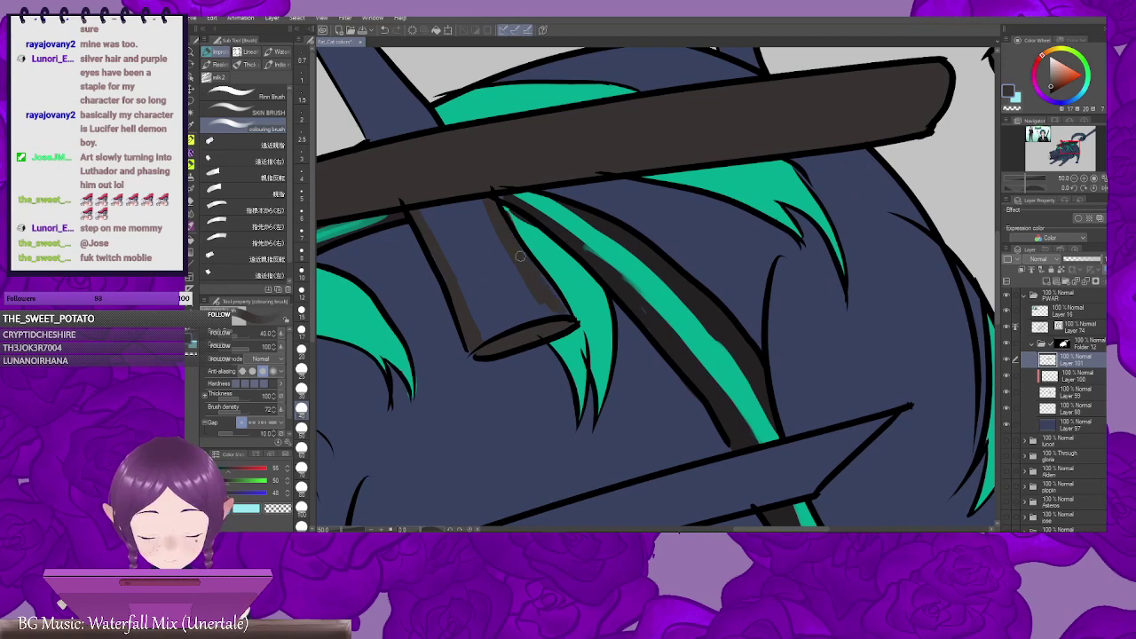
pyautogui.moveTo(507, 258); pyautogui.dragTo(681, 401)
pyautogui.moveTo(525, 206)
pyautogui.mouseDown()
pyautogui.moveTo(587, 316)
pyautogui.moveTo(553, 206)
pyautogui.moveTo(621, 306)
pyautogui.mouseUp()
pyautogui.moveTo(568, 199)
pyautogui.mouseDown()
pyautogui.moveTo(646, 313)
pyautogui.moveTo(608, 260)
pyautogui.mouseUp()
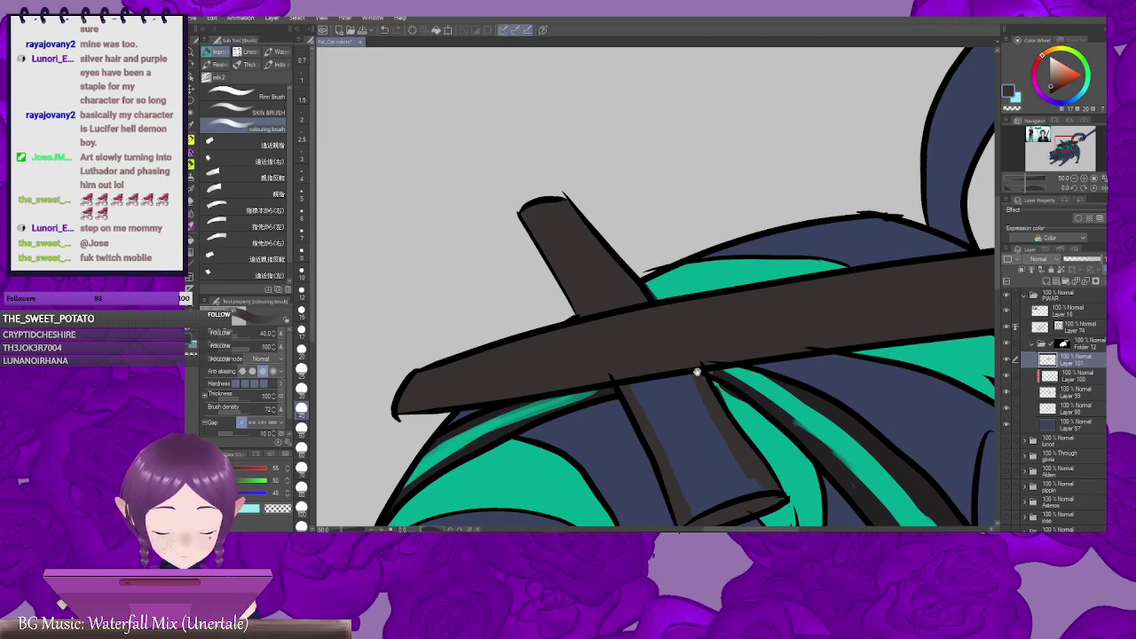
# Step: Brush the rest of the crossing scabbard's lower half dark brown and erase the spill below its open end
pyautogui.moveTo(697, 371)
pyautogui.mouseDown()
pyautogui.moveTo(539, 195)
pyautogui.moveTo(560, 315)
pyautogui.mouseUp()
pyautogui.moveTo(505, 181); pyautogui.dragTo(561, 312)
pyautogui.moveTo(522, 202)
pyautogui.mouseDown()
pyautogui.moveTo(581, 318)
pyautogui.moveTo(545, 271)
pyautogui.moveTo(590, 293)
pyautogui.mouseUp()
pyautogui.moveTo(563, 213)
pyautogui.mouseDown()
pyautogui.moveTo(599, 283)
pyautogui.moveTo(650, 183)
pyautogui.mouseUp()
pyautogui.moveTo(622, 240); pyautogui.dragTo(624, 249)
pyautogui.moveTo(667, 206); pyautogui.dragTo(657, 229)
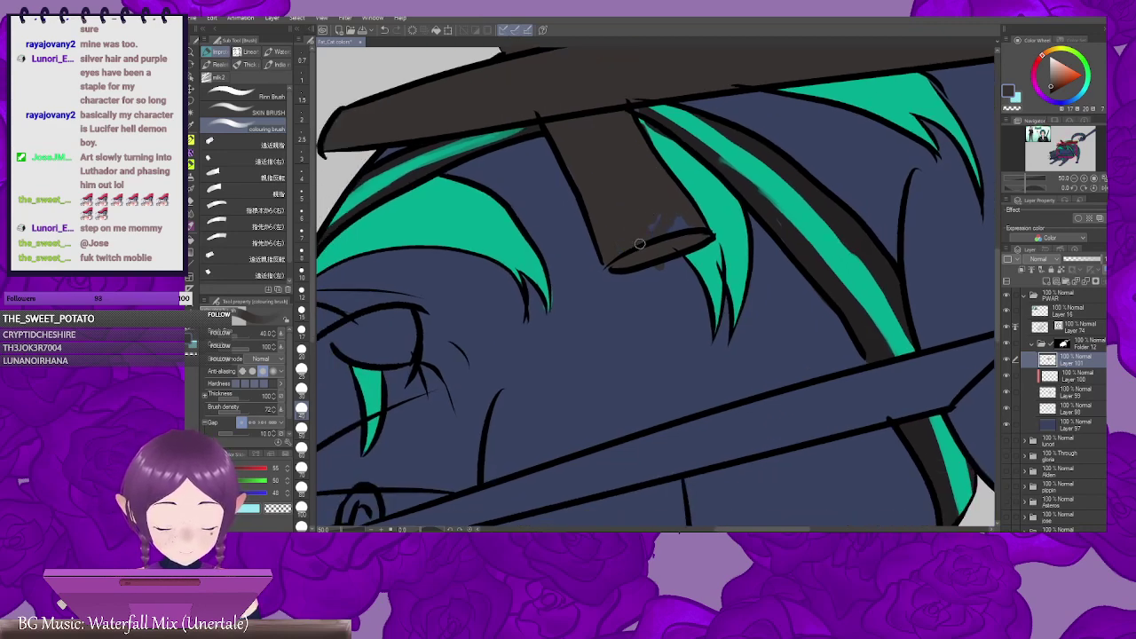
pyautogui.press('e')
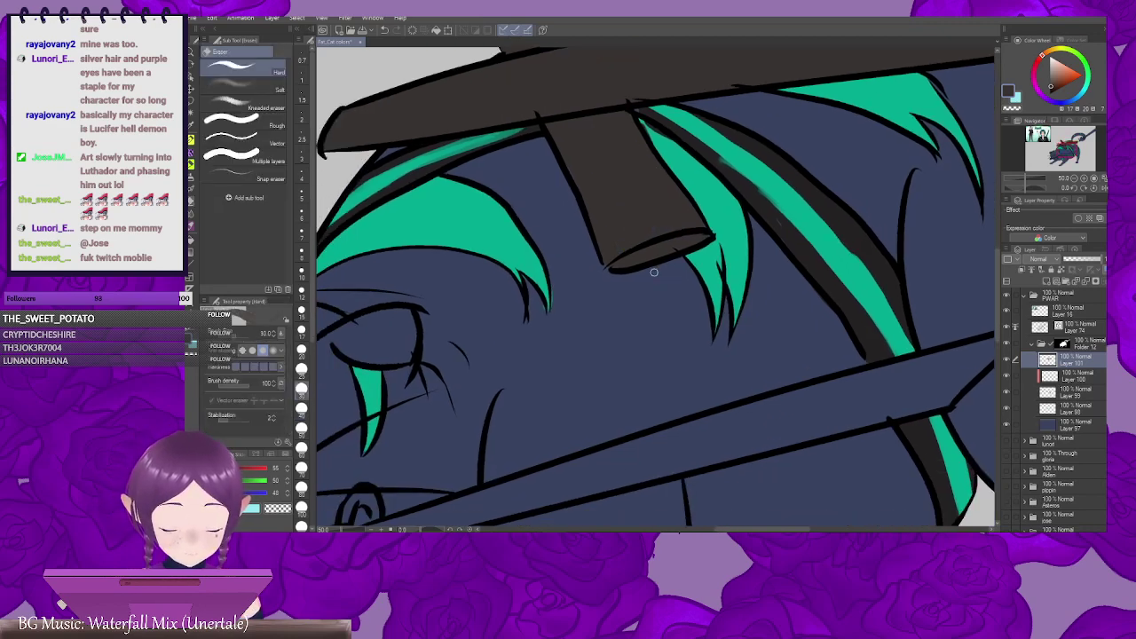
pyautogui.moveTo(723, 277); pyautogui.dragTo(656, 370)
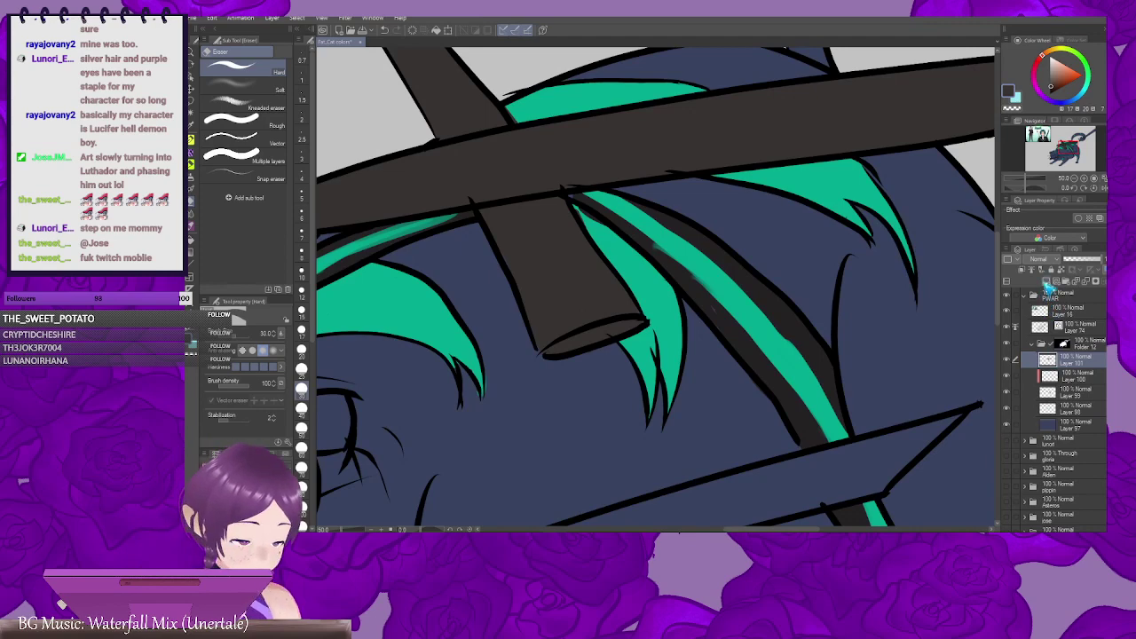
# Step: Add a new layer clipped to the scabbard colour layer and sample the light grey of the reference's hip scabbard
pyautogui.click(1027, 275)
pyautogui.click(1022, 270)
pyautogui.moveTo(494, 289); pyautogui.dragTo(857, 434)
pyautogui.moveTo(568, 259); pyautogui.dragTo(776, 383)
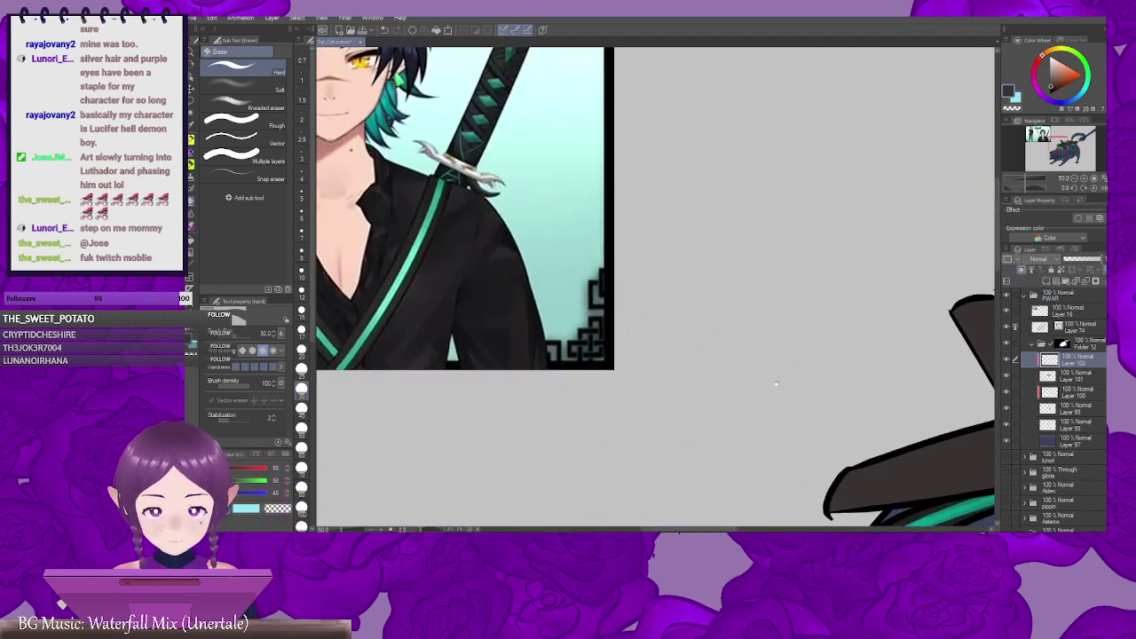
pyautogui.moveTo(705, 255); pyautogui.dragTo(801, 296)
pyautogui.moveTo(515, 222); pyautogui.dragTo(785, 330)
pyautogui.moveTo(597, 313); pyautogui.dragTo(777, 305)
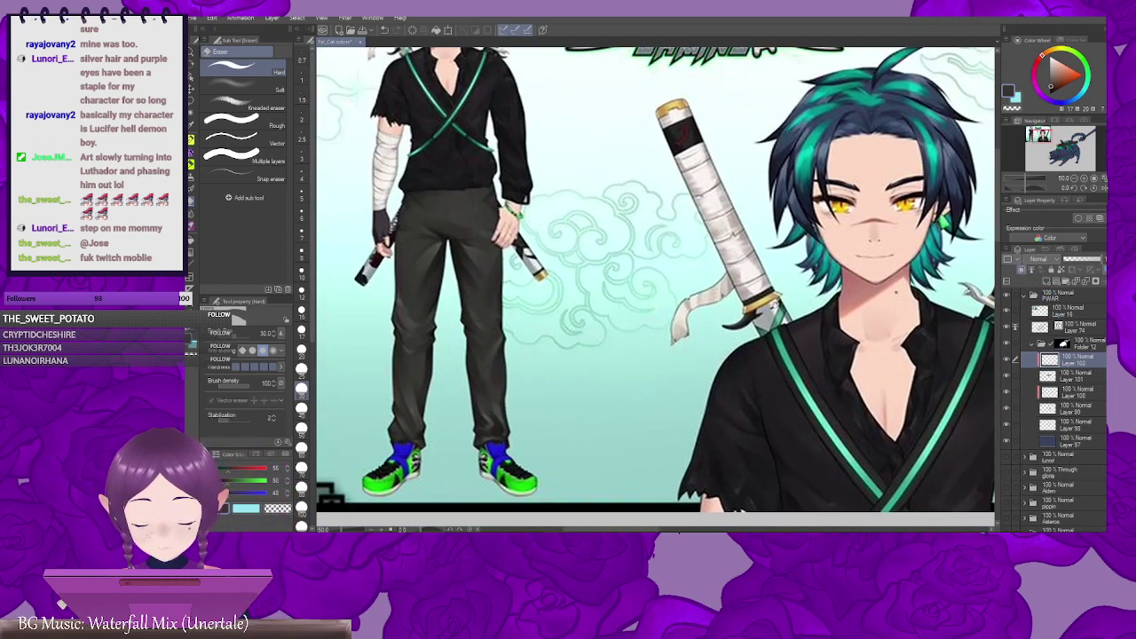
pyautogui.keyDown('alt'); pyautogui.click(532, 271); pyautogui.keyUp('alt')
pyautogui.moveTo(836, 382); pyautogui.dragTo(553, 236)
pyautogui.keyDown('alt'); pyautogui.click(745, 339); pyautogui.keyUp('alt')
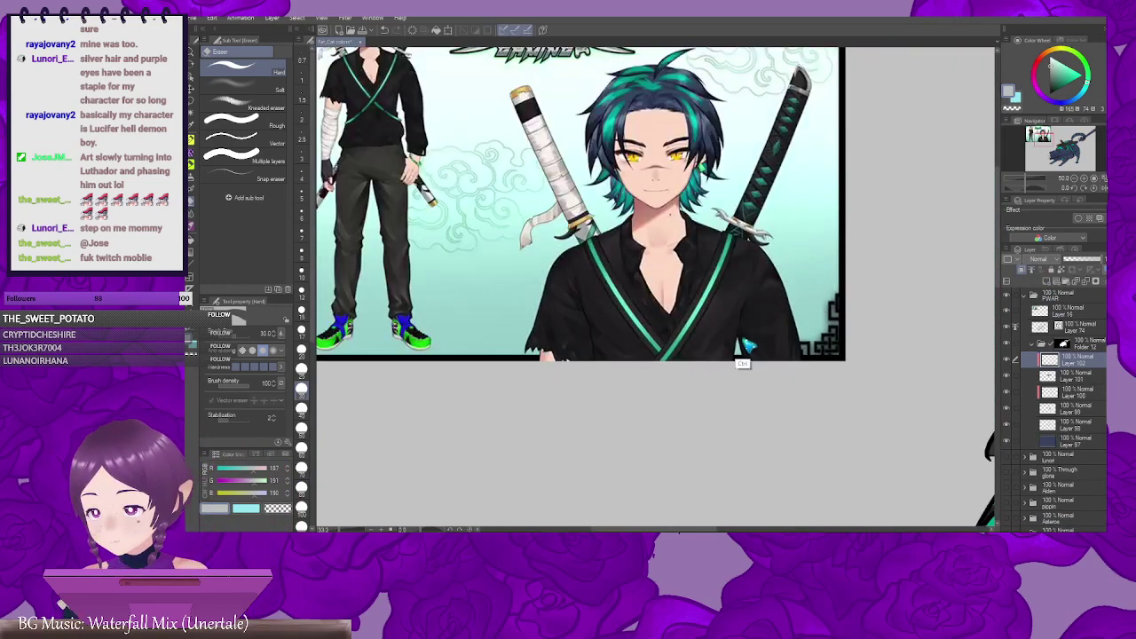
pyautogui.keyDown('alt'); pyautogui.click(746, 342); pyautogui.keyUp('alt')
pyautogui.moveTo(825, 340); pyautogui.dragTo(468, 246)
pyautogui.moveTo(755, 328); pyautogui.dragTo(644, 289)
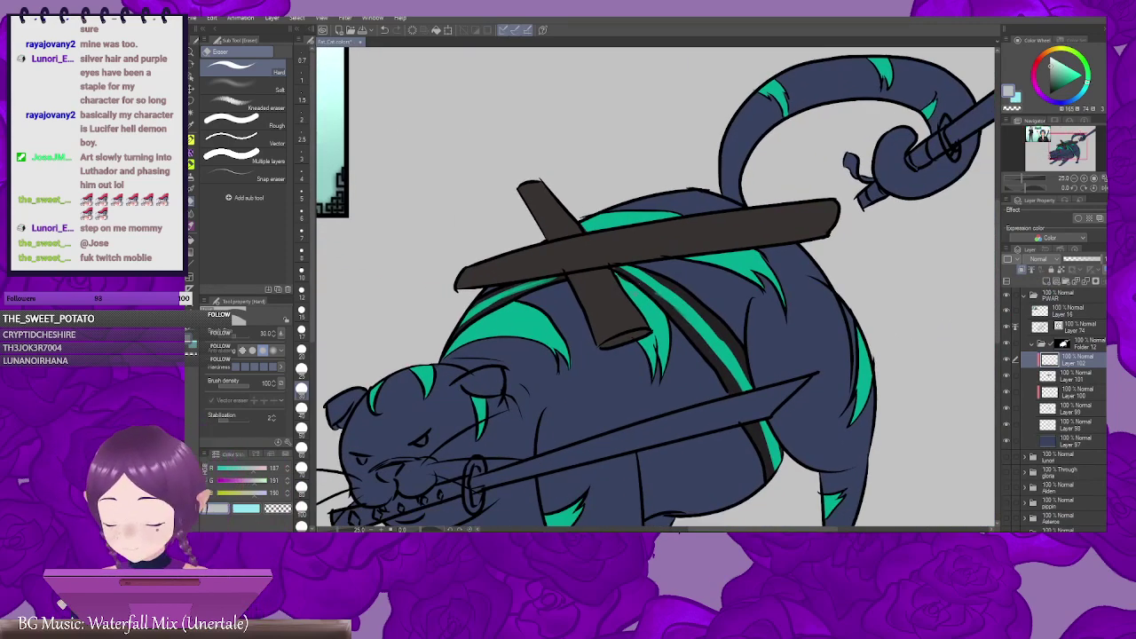
# Step: Paint curved light grey markings on the middle of the long scabbard with the colouring brush, undoing the last few strokes
pyautogui.press('b')
pyautogui.moveTo(721, 282); pyautogui.dragTo(708, 295)
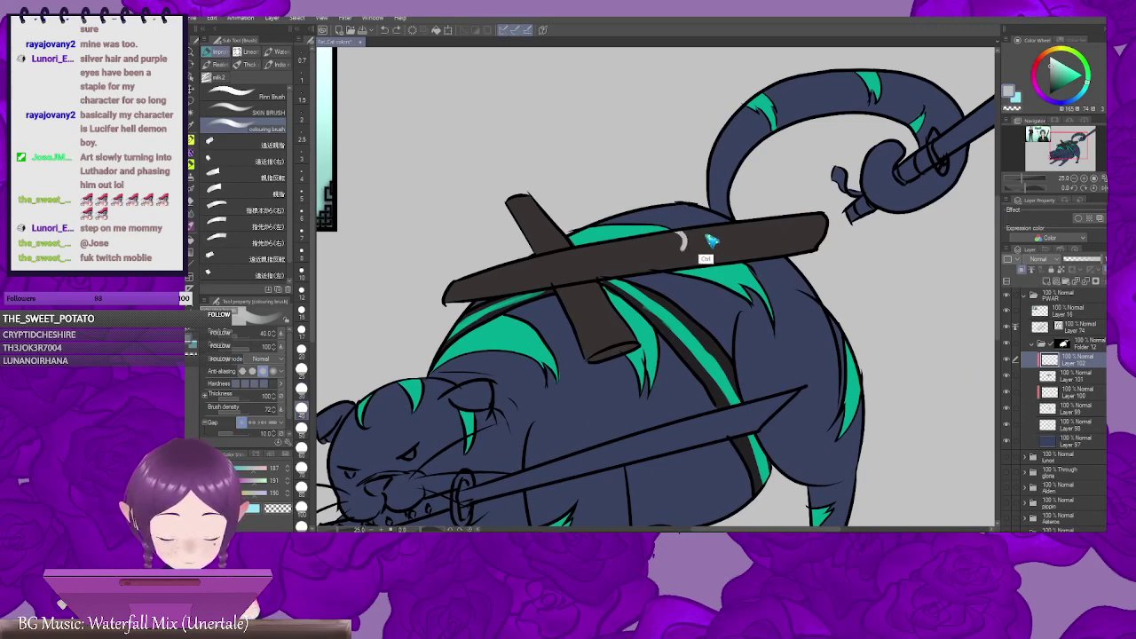
pyautogui.moveTo(699, 244); pyautogui.dragTo(709, 241)
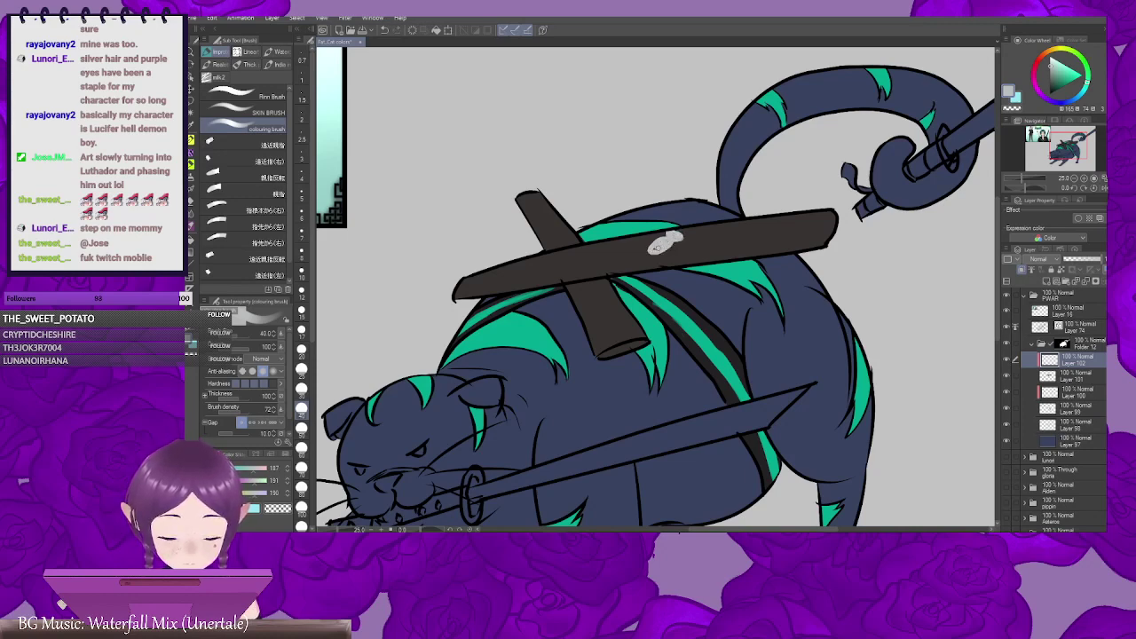
pyautogui.moveTo(684, 249); pyautogui.dragTo(673, 221)
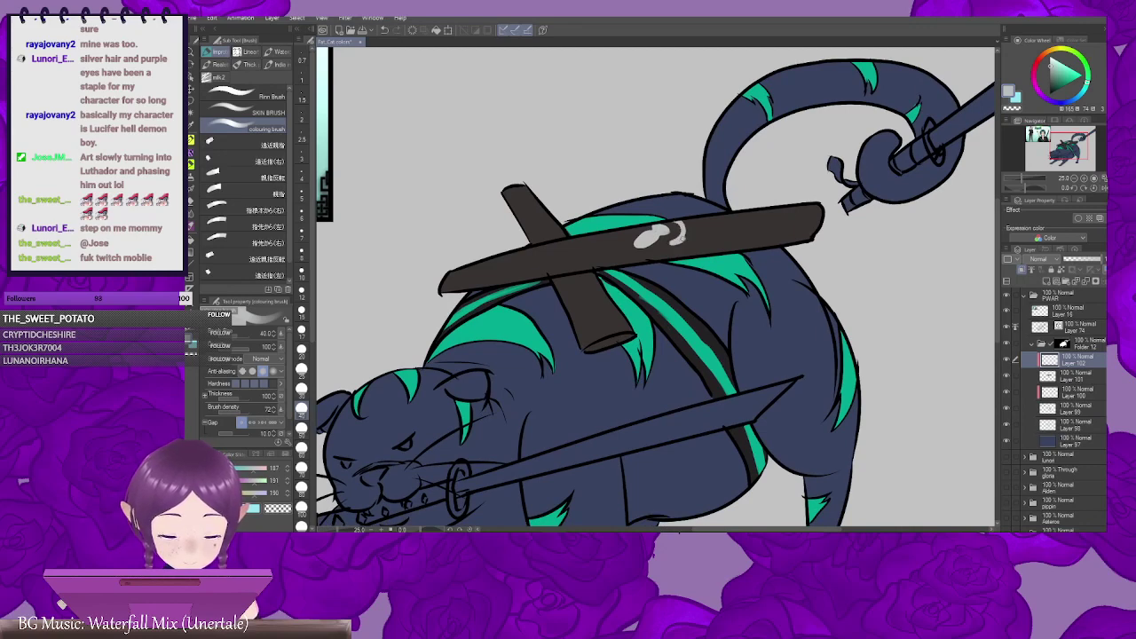
pyautogui.moveTo(679, 247)
pyautogui.mouseDown()
pyautogui.moveTo(665, 266)
pyautogui.moveTo(618, 252)
pyautogui.moveTo(651, 258)
pyautogui.mouseUp()
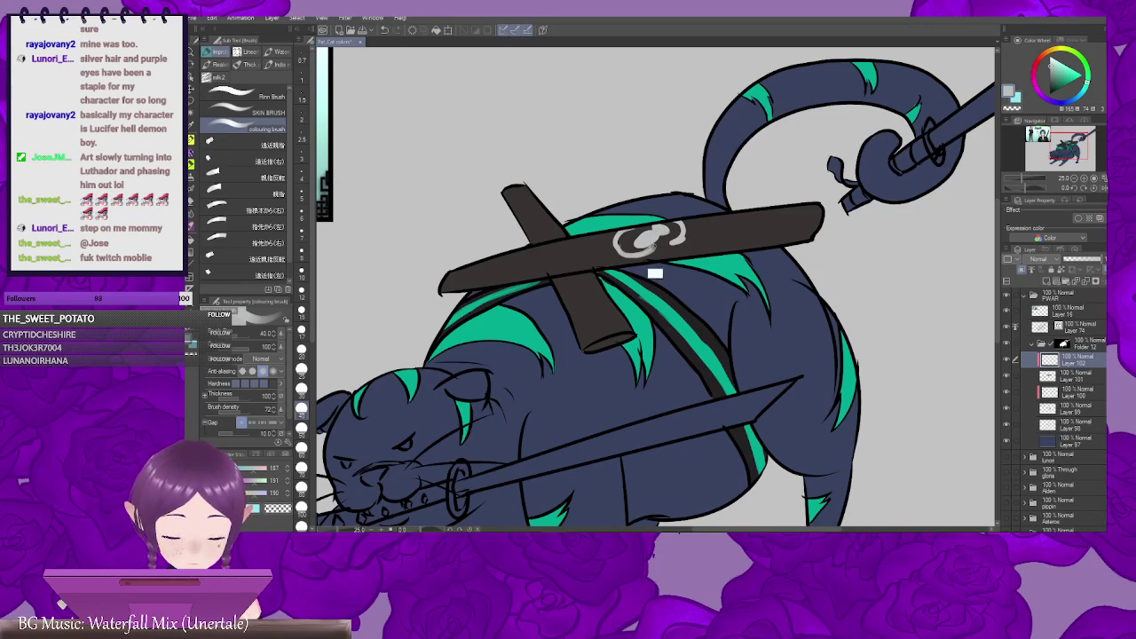
pyautogui.hotkey('ctrl', 'z')
pyautogui.hotkey('ctrl', 'z')
pyautogui.hotkey('ctrl', 'z')
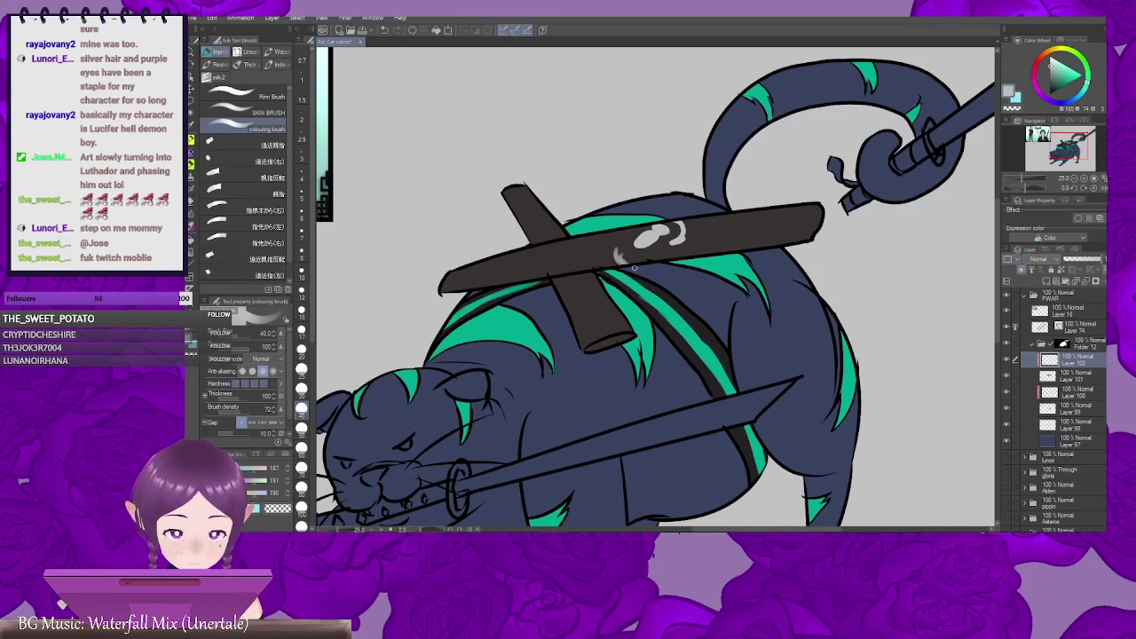
# Step: Paint light grey swirls and a solid curved band across the middle of the long scabbard with the colouring brush
pyautogui.moveTo(614, 254)
pyautogui.mouseDown()
pyautogui.moveTo(655, 259)
pyautogui.moveTo(682, 240)
pyautogui.mouseUp()
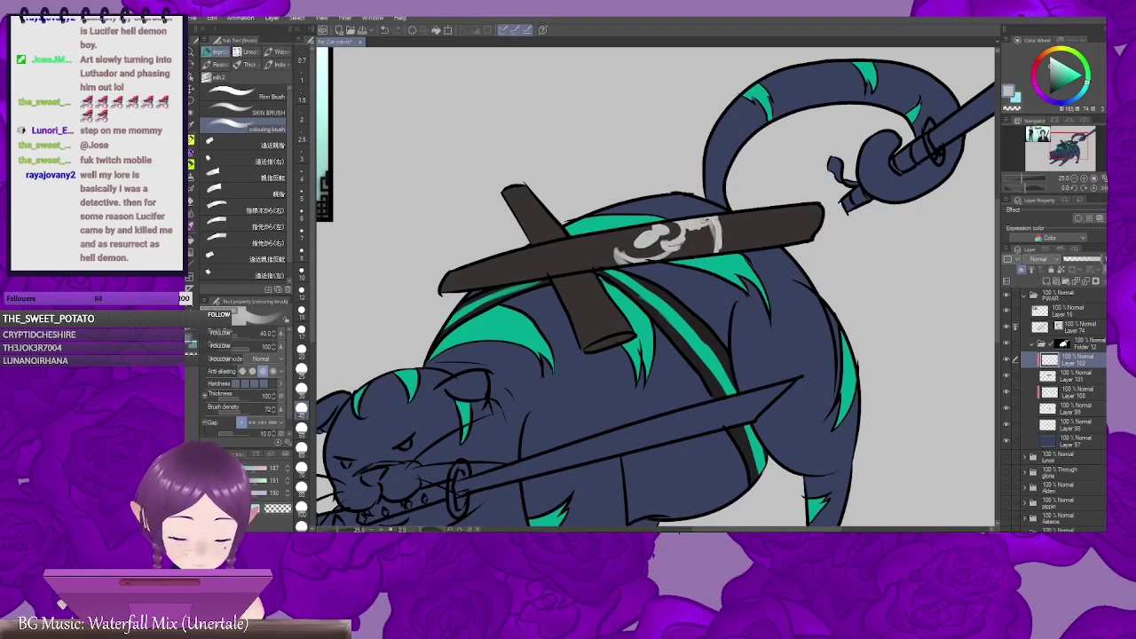
pyautogui.moveTo(685, 225); pyautogui.dragTo(711, 236)
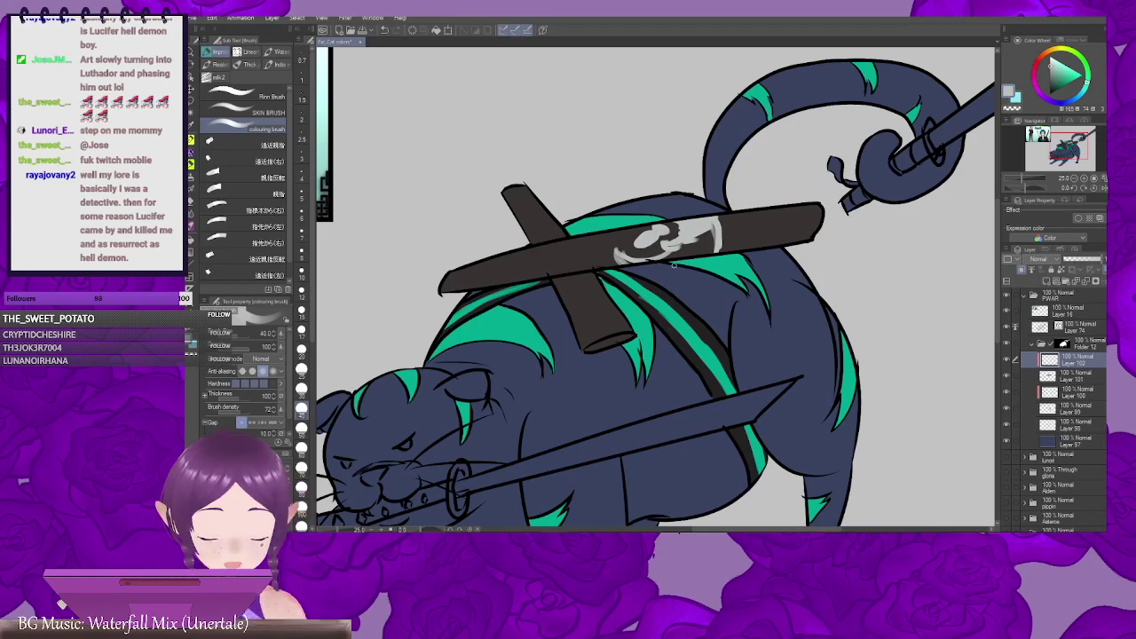
pyautogui.moveTo(672, 269)
pyautogui.mouseDown()
pyautogui.moveTo(634, 252)
pyautogui.moveTo(677, 241)
pyautogui.moveTo(618, 228)
pyautogui.mouseUp()
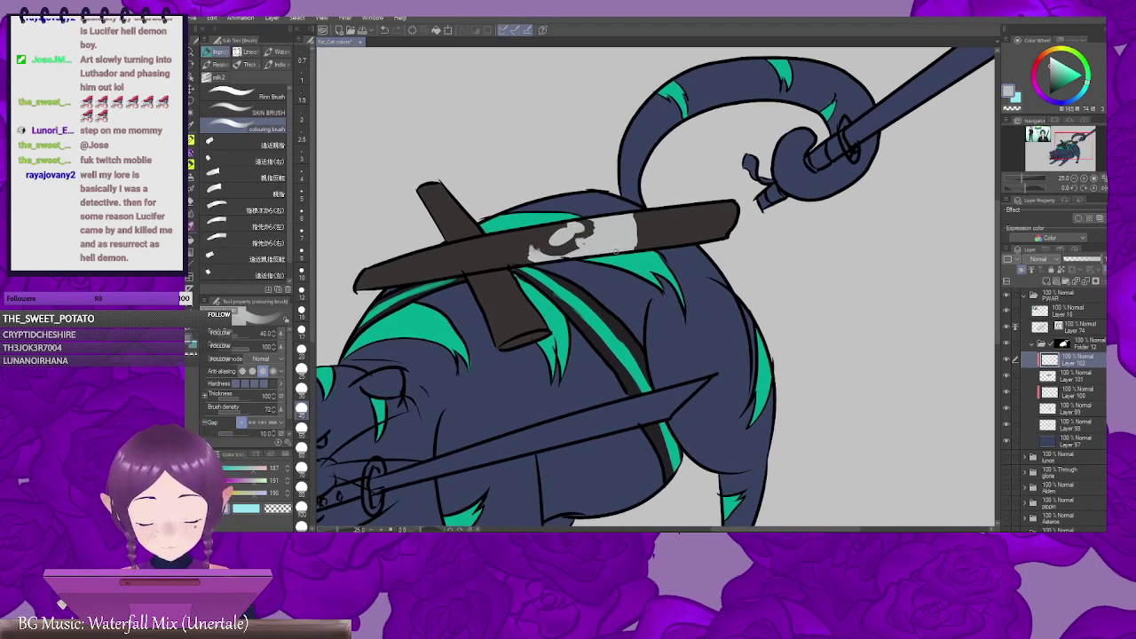
pyautogui.moveTo(603, 242)
pyautogui.mouseDown()
pyautogui.moveTo(597, 259)
pyautogui.moveTo(621, 244)
pyautogui.moveTo(595, 242)
pyautogui.mouseUp()
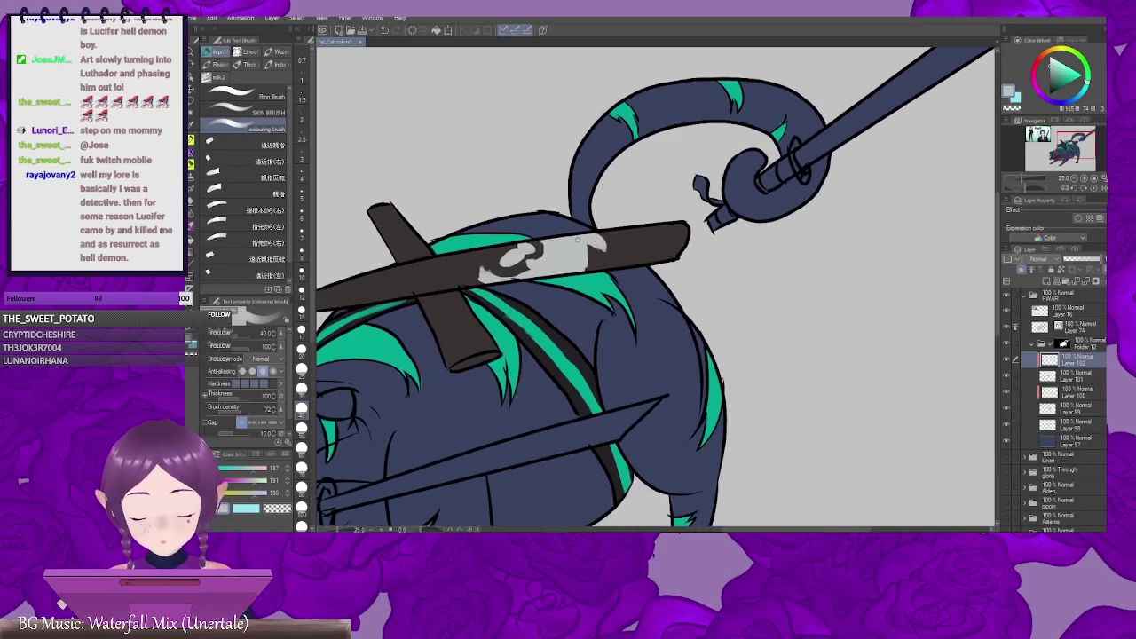
pyautogui.moveTo(627, 248)
pyautogui.mouseDown()
pyautogui.moveTo(657, 245)
pyautogui.moveTo(622, 265)
pyautogui.mouseUp()
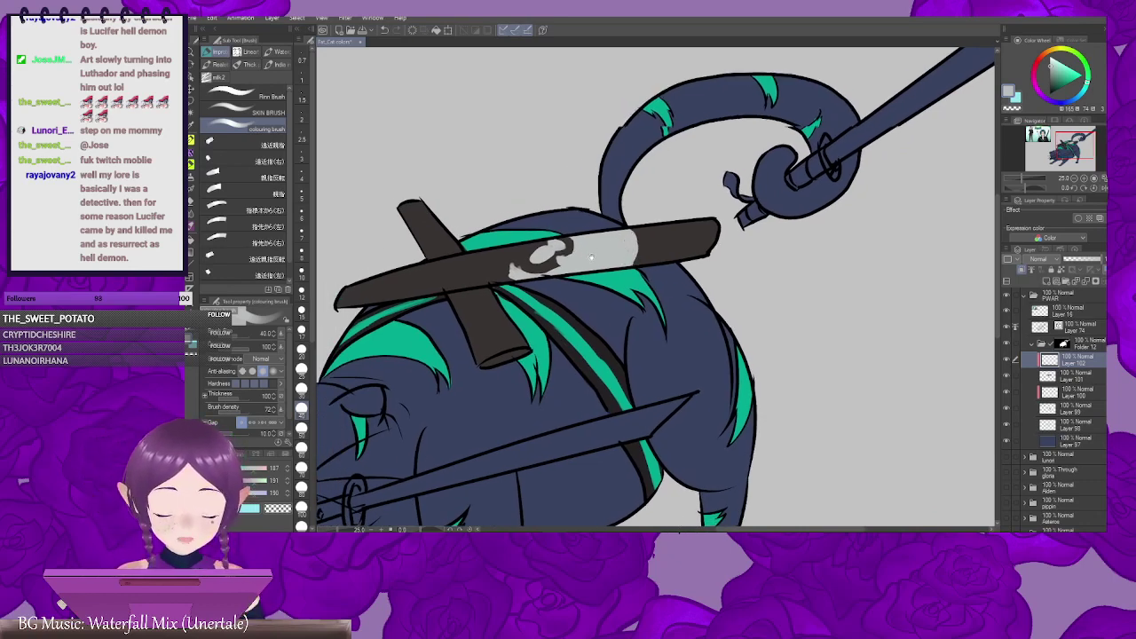
pyautogui.hscroll(-4, 701, 261)
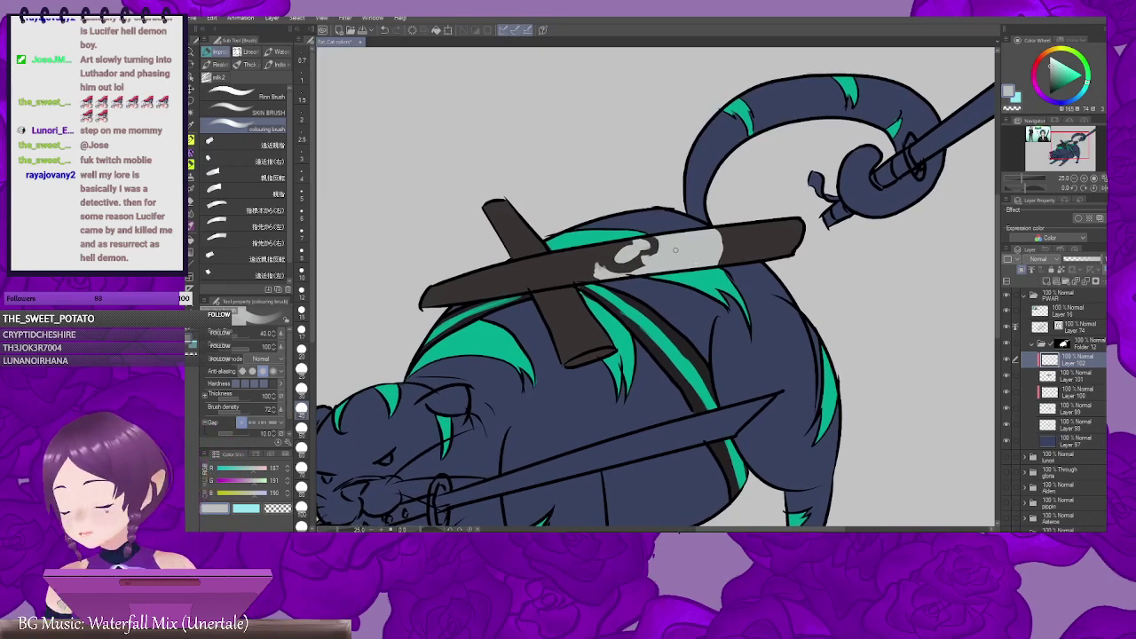
# Step: Erase thin curved gaps into the long scabbard's light grey patch with the hard eraser, undoing and redrawing the first cuts
pyautogui.press('e')
pyautogui.moveTo(684, 246)
pyautogui.mouseDown()
pyautogui.moveTo(674, 255)
pyautogui.moveTo(702, 255)
pyautogui.mouseUp()
pyautogui.hscroll(-1, 672, 255)
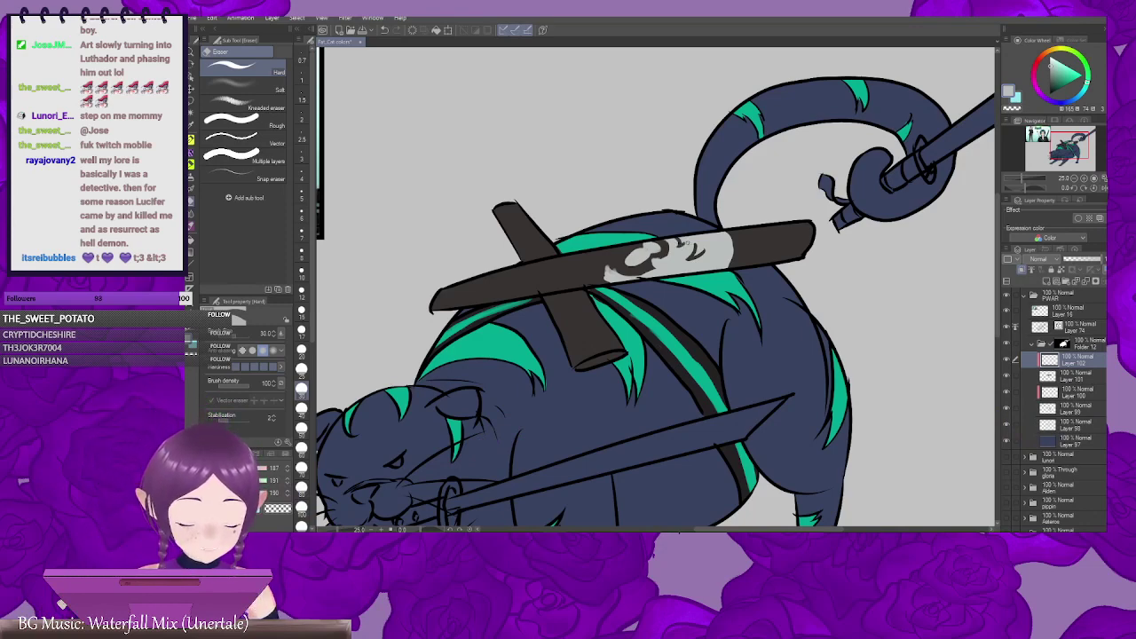
pyautogui.hotkey('ctrl', 'z')
pyautogui.hotkey('ctrl', 'z')
pyautogui.hotkey('ctrl', 'z')
pyautogui.hotkey('ctrl', 'z')
pyautogui.moveTo(693, 245)
pyautogui.mouseDown()
pyautogui.moveTo(684, 256)
pyautogui.moveTo(699, 253)
pyautogui.mouseUp()
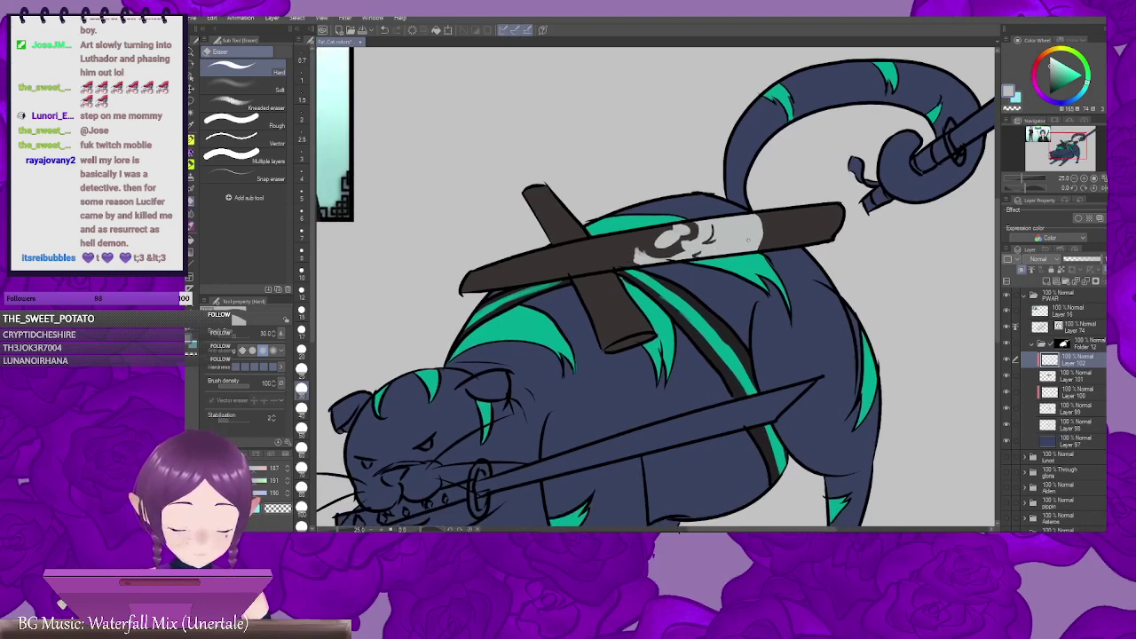
pyautogui.moveTo(734, 219); pyautogui.dragTo(737, 245)
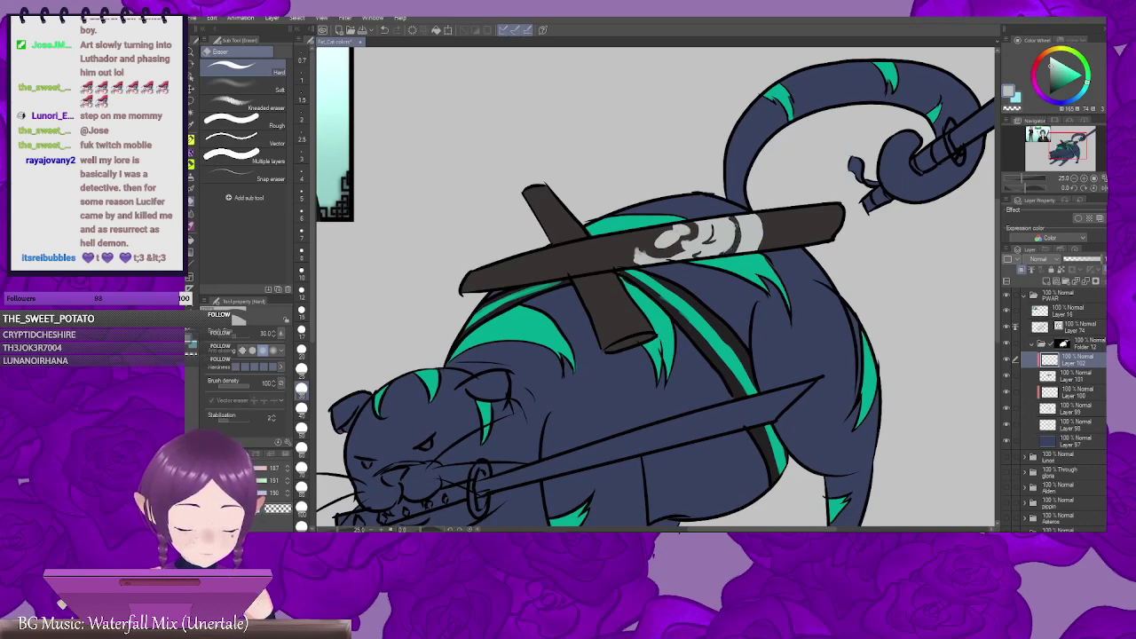
pyautogui.moveTo(744, 260); pyautogui.dragTo(651, 292)
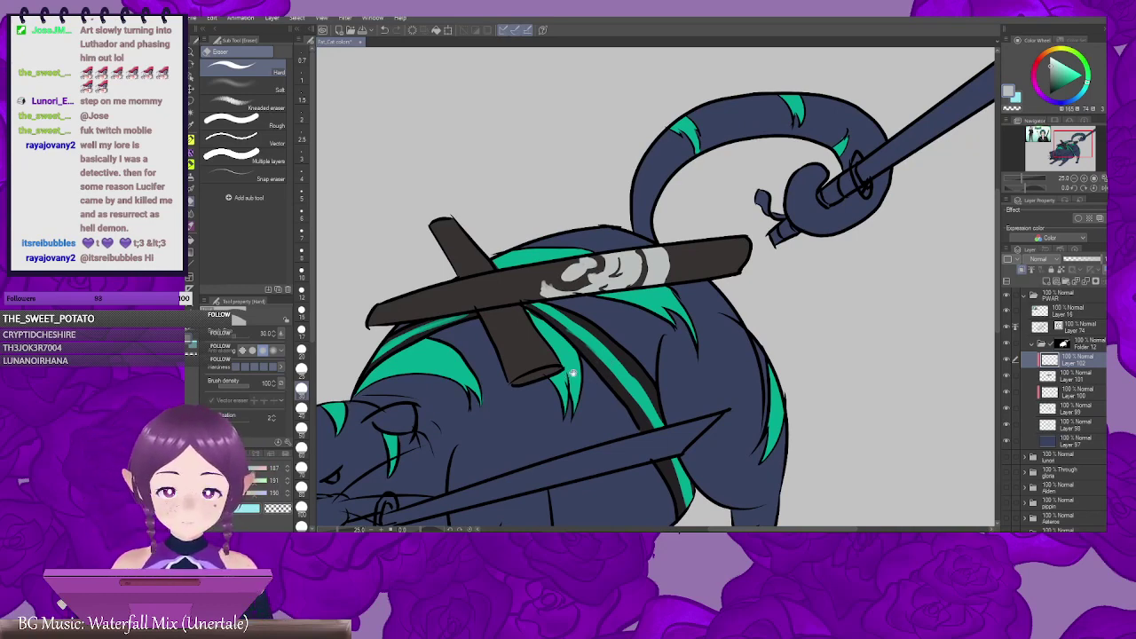
# Step: Paint curved light grey markings on the upper end of the crossing scabbard with the colouring brush
pyautogui.moveTo(560, 372)
pyautogui.mouseDown()
pyautogui.moveTo(627, 345)
pyautogui.moveTo(716, 345)
pyautogui.mouseUp()
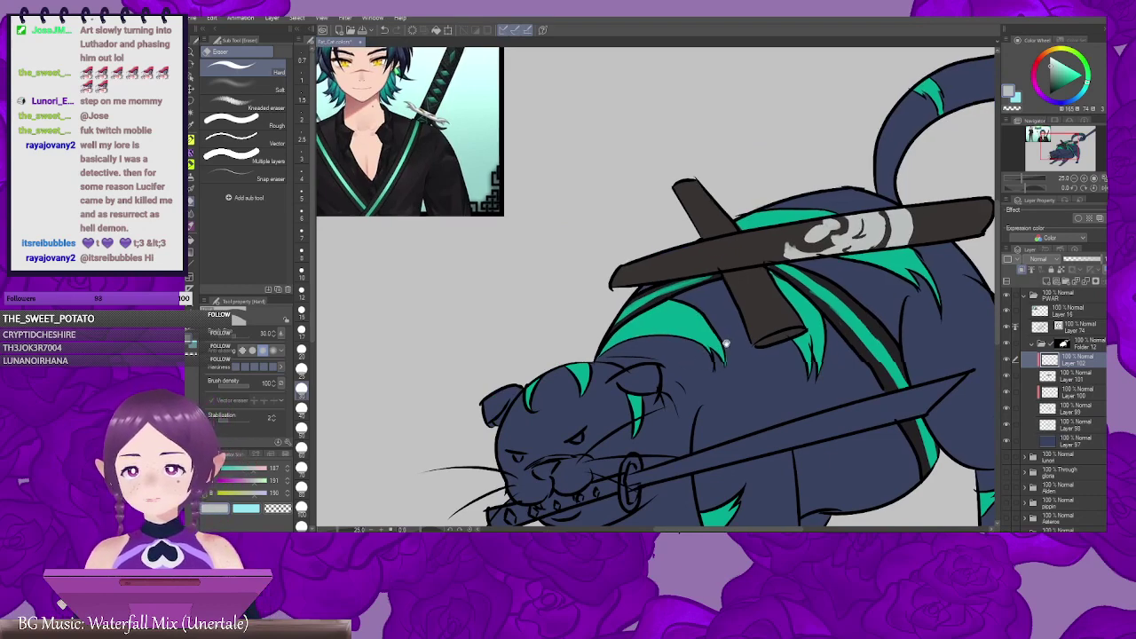
pyautogui.moveTo(726, 344); pyautogui.dragTo(657, 356)
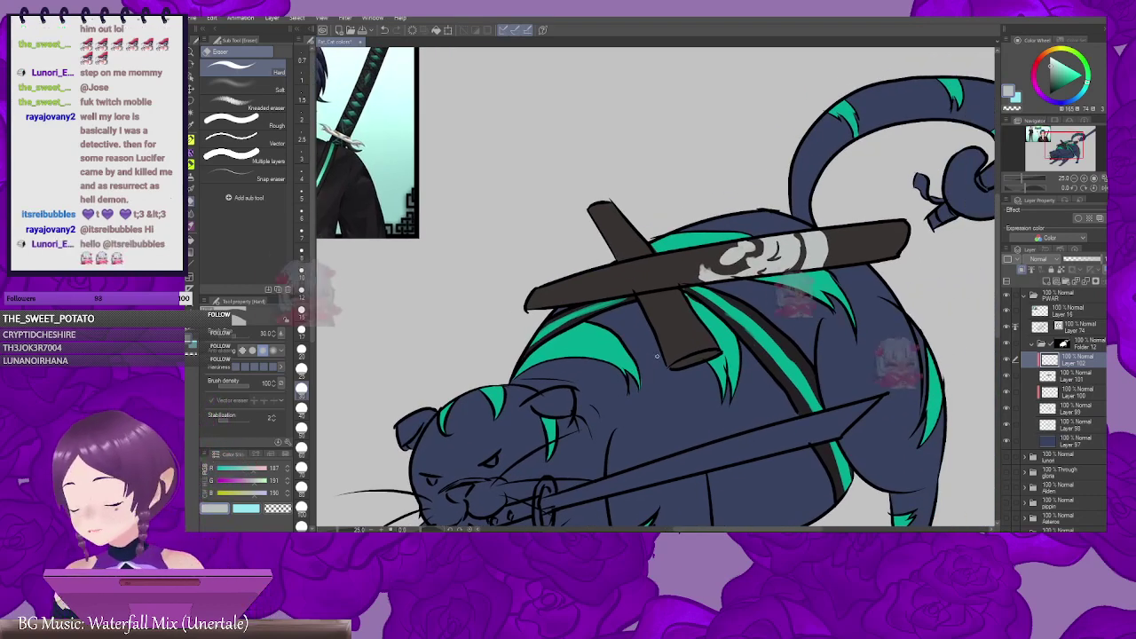
pyautogui.press('b')
pyautogui.moveTo(670, 279); pyautogui.dragTo(532, 302)
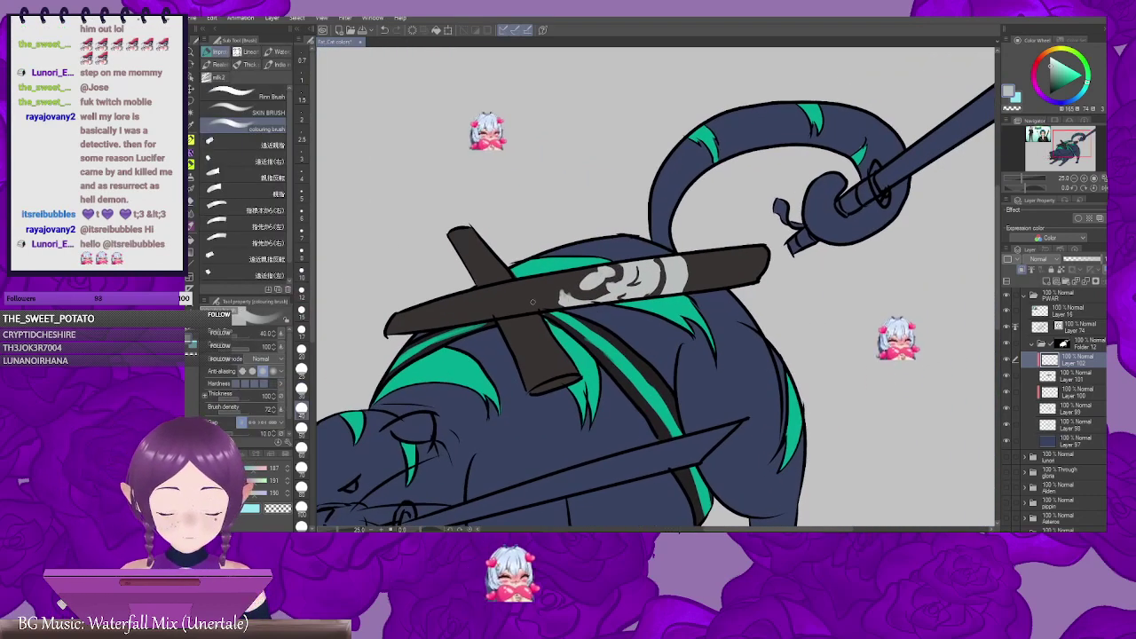
pyautogui.moveTo(608, 290); pyautogui.dragTo(684, 274)
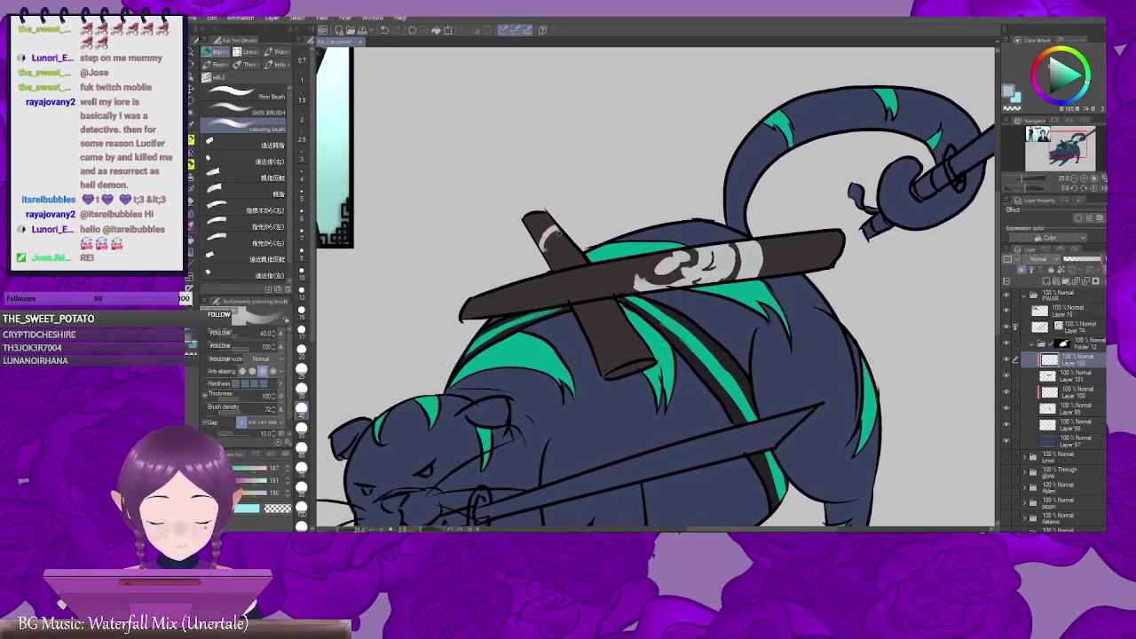
pyautogui.moveTo(554, 242); pyautogui.dragTo(545, 223)
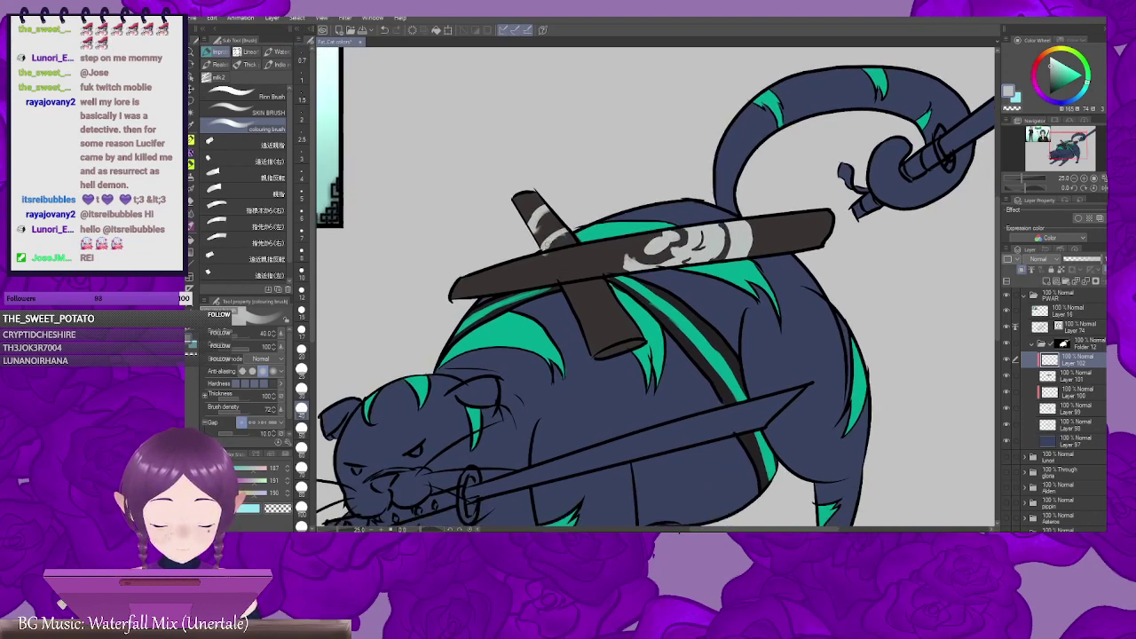
pyautogui.moveTo(546, 222); pyautogui.dragTo(549, 213)
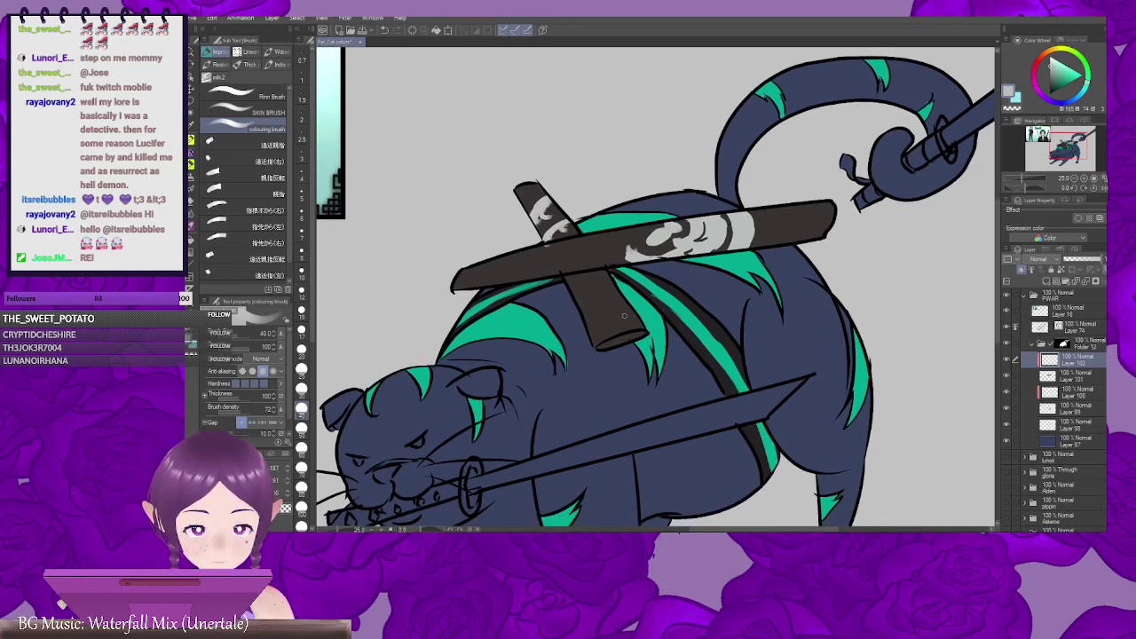
# Step: Add a new layer above the scabbard markings and sample the off-white of the reference's wrapped katana hilt
pyautogui.moveTo(616, 362)
pyautogui.mouseDown()
pyautogui.moveTo(625, 311)
pyautogui.moveTo(583, 305)
pyautogui.moveTo(754, 279)
pyautogui.moveTo(837, 284)
pyautogui.mouseUp()
pyautogui.moveTo(807, 320)
pyautogui.mouseDown()
pyautogui.moveTo(786, 340)
pyautogui.moveTo(564, 331)
pyautogui.moveTo(768, 352)
pyautogui.mouseUp()
pyautogui.moveTo(703, 256); pyautogui.dragTo(748, 329)
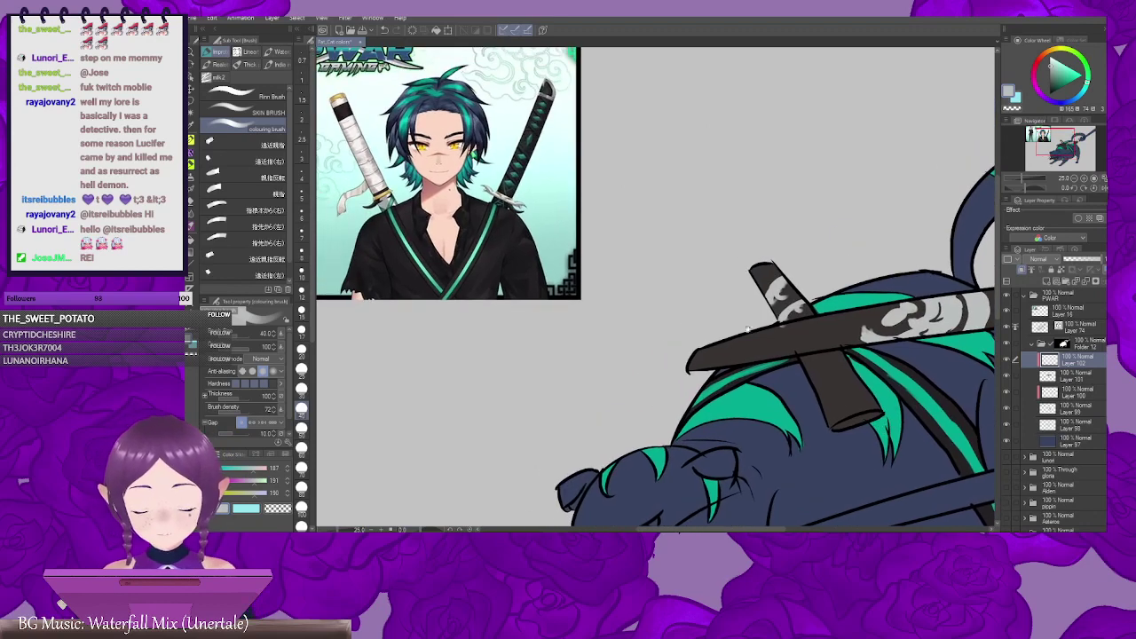
pyautogui.moveTo(850, 431); pyautogui.dragTo(669, 279)
pyautogui.moveTo(855, 301); pyautogui.dragTo(795, 315)
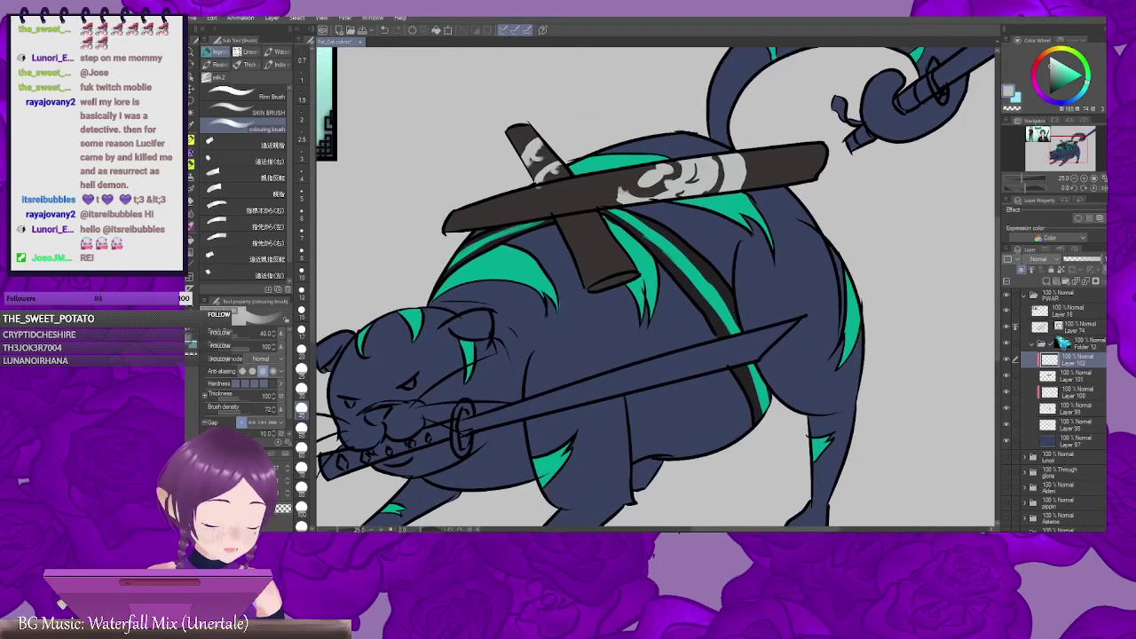
pyautogui.click(1048, 282)
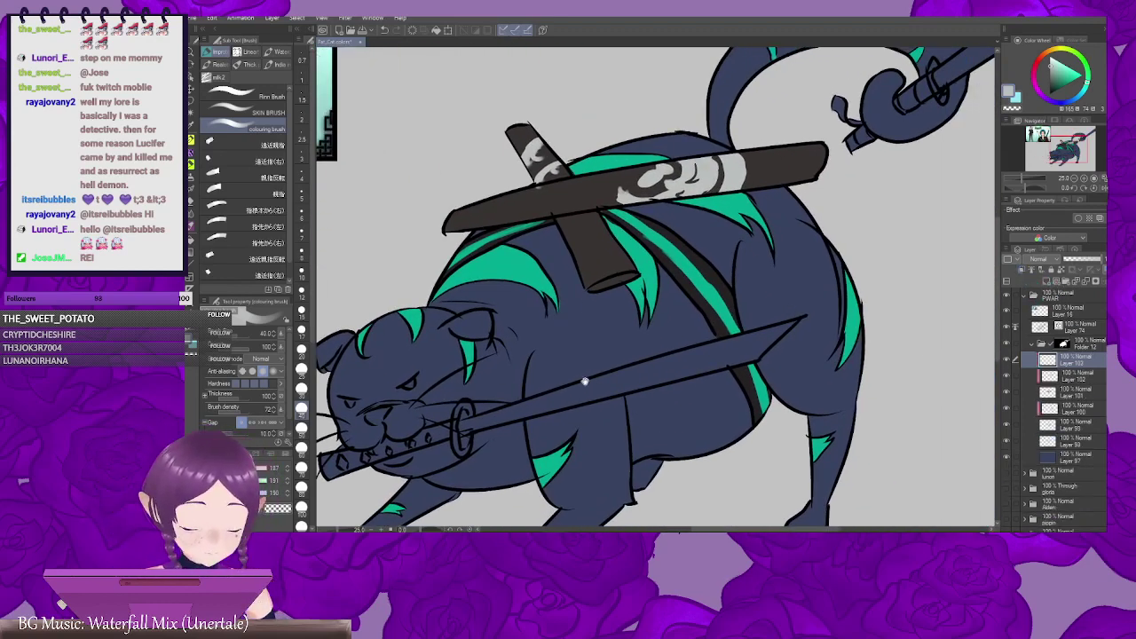
pyautogui.moveTo(559, 357); pyautogui.dragTo(793, 446)
pyautogui.moveTo(591, 261); pyautogui.dragTo(803, 396)
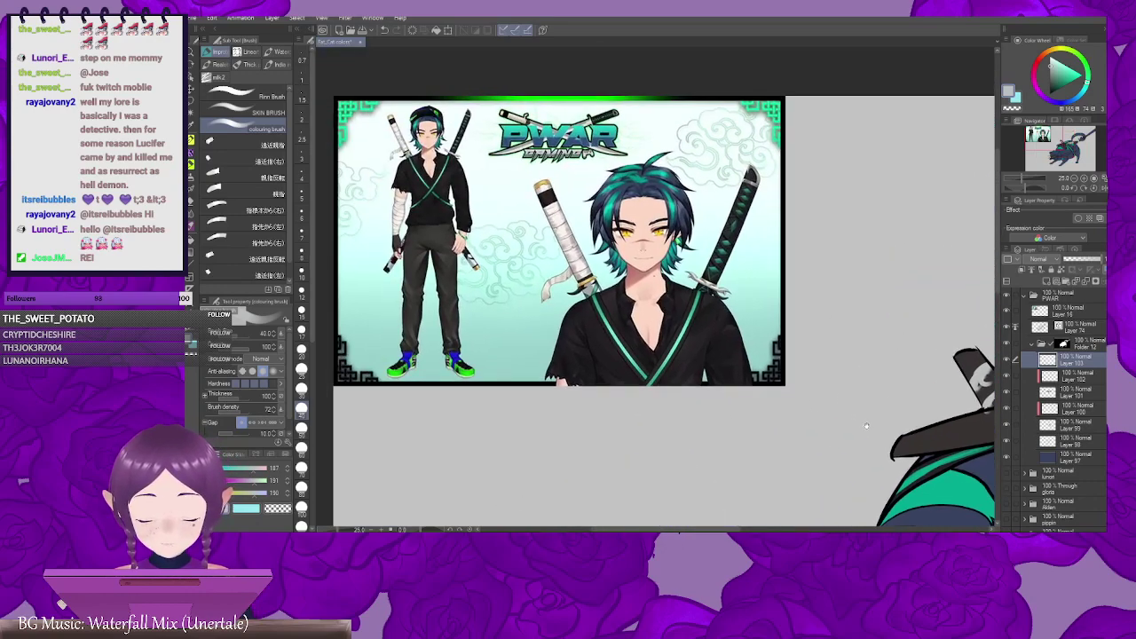
pyautogui.moveTo(866, 425); pyautogui.dragTo(814, 373)
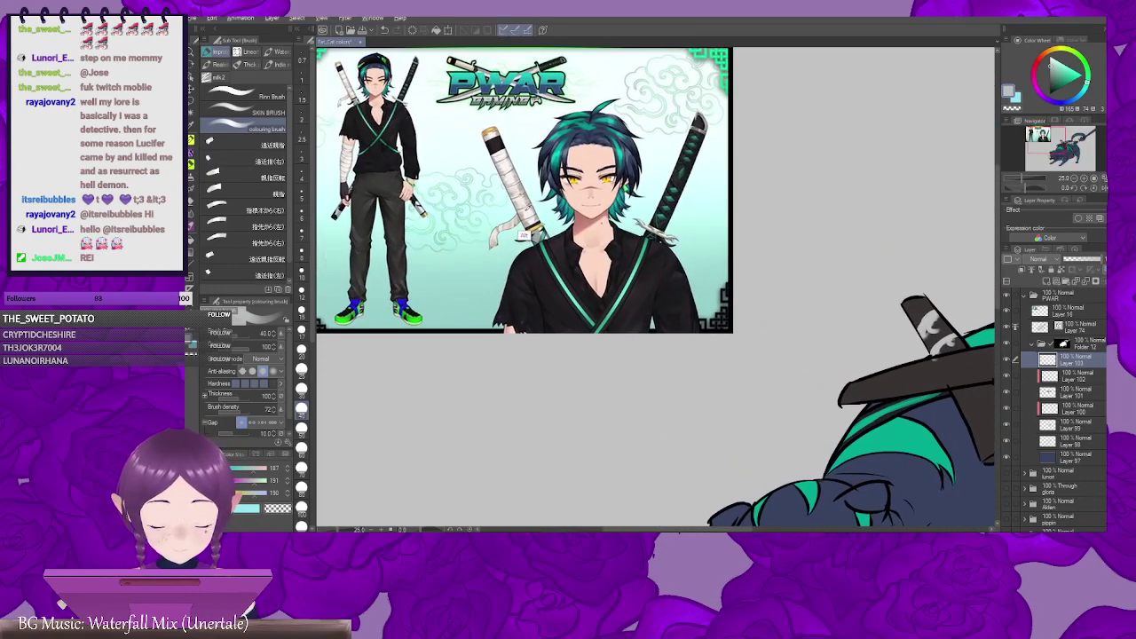
pyautogui.keyDown('alt'); pyautogui.click(518, 230); pyautogui.keyUp('alt')
# Step: Paint the tail-held katana's hilt and its loose ribbon off-white with the colouring brush
pyautogui.moveTo(923, 356); pyautogui.dragTo(488, 329)
pyautogui.moveTo(859, 315); pyautogui.dragTo(769, 300)
pyautogui.moveTo(789, 223)
pyautogui.mouseDown()
pyautogui.moveTo(795, 214)
pyautogui.moveTo(763, 275)
pyautogui.moveTo(780, 251)
pyautogui.moveTo(792, 265)
pyautogui.mouseUp()
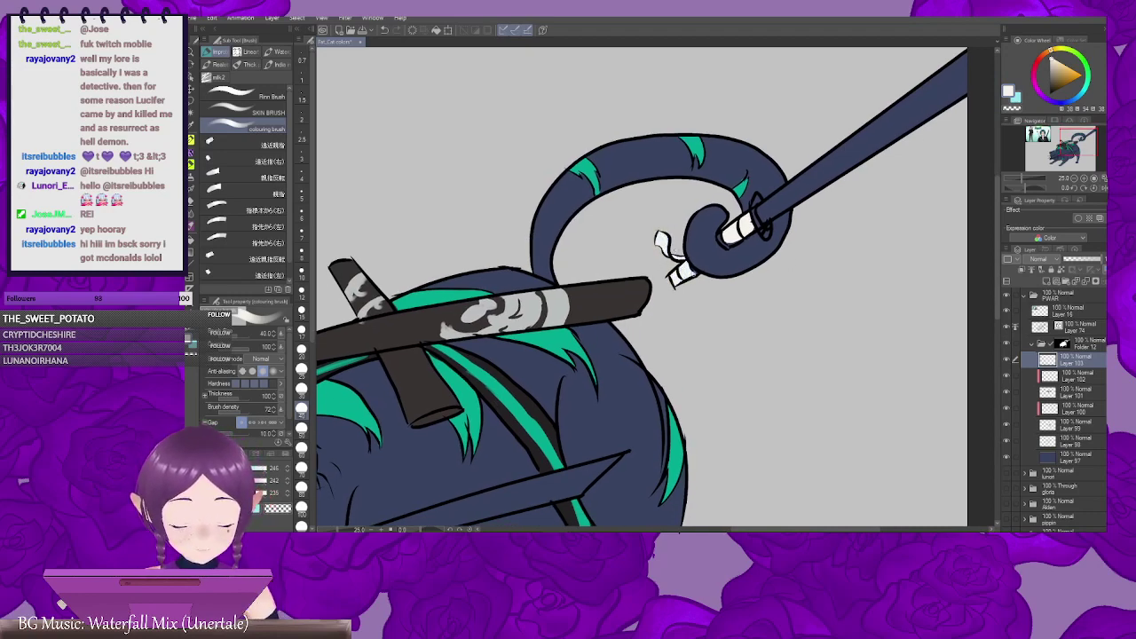
pyautogui.moveTo(694, 273); pyautogui.dragTo(695, 277)
pyautogui.moveTo(731, 253); pyautogui.dragTo(709, 262)
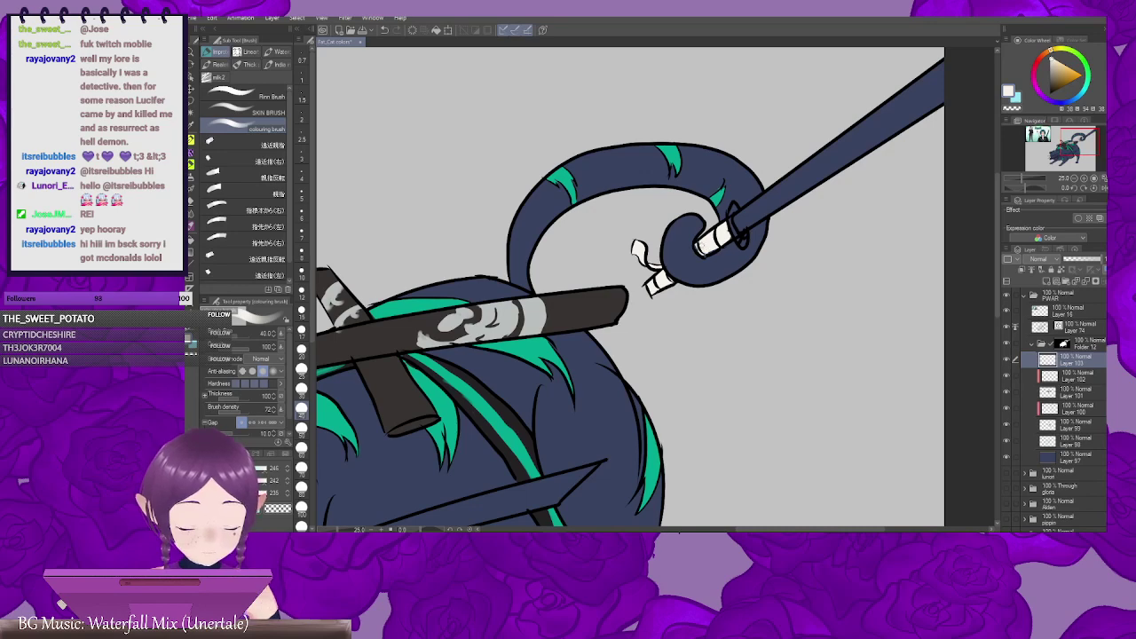
# Step: Switch to dark brown and paint the hilt of the katana held in the cat's mouth
pyautogui.moveTo(715, 259); pyautogui.dragTo(923, 149)
pyautogui.moveTo(621, 382); pyautogui.dragTo(770, 259)
pyautogui.moveTo(625, 283); pyautogui.dragTo(567, 351)
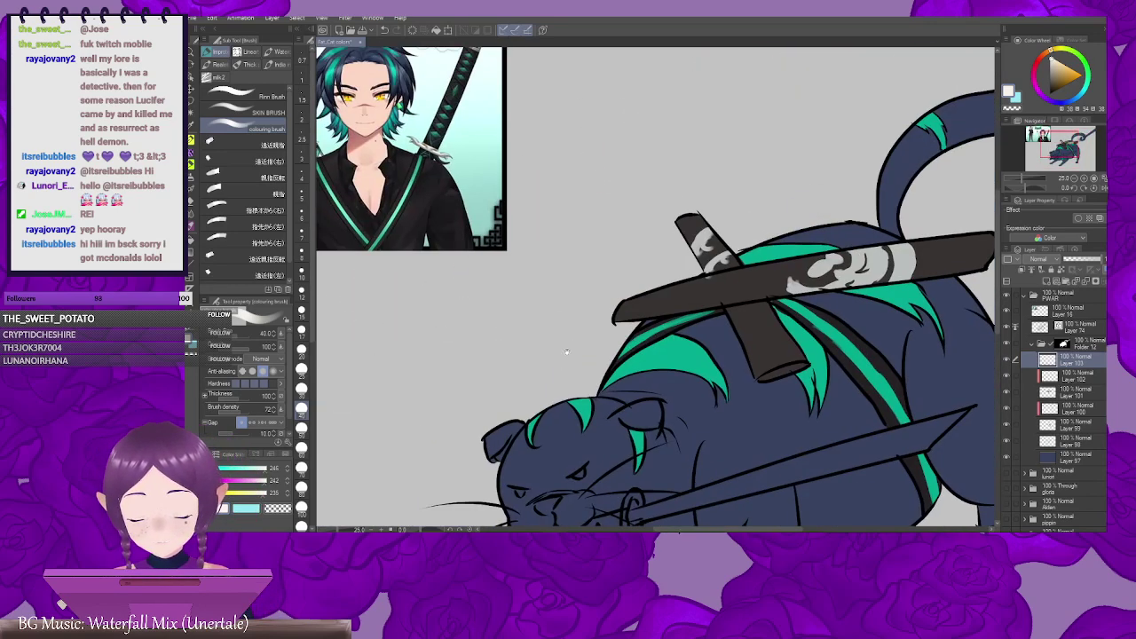
pyautogui.scroll(-2, 712, 341)
pyautogui.scroll(2, 480, 358)
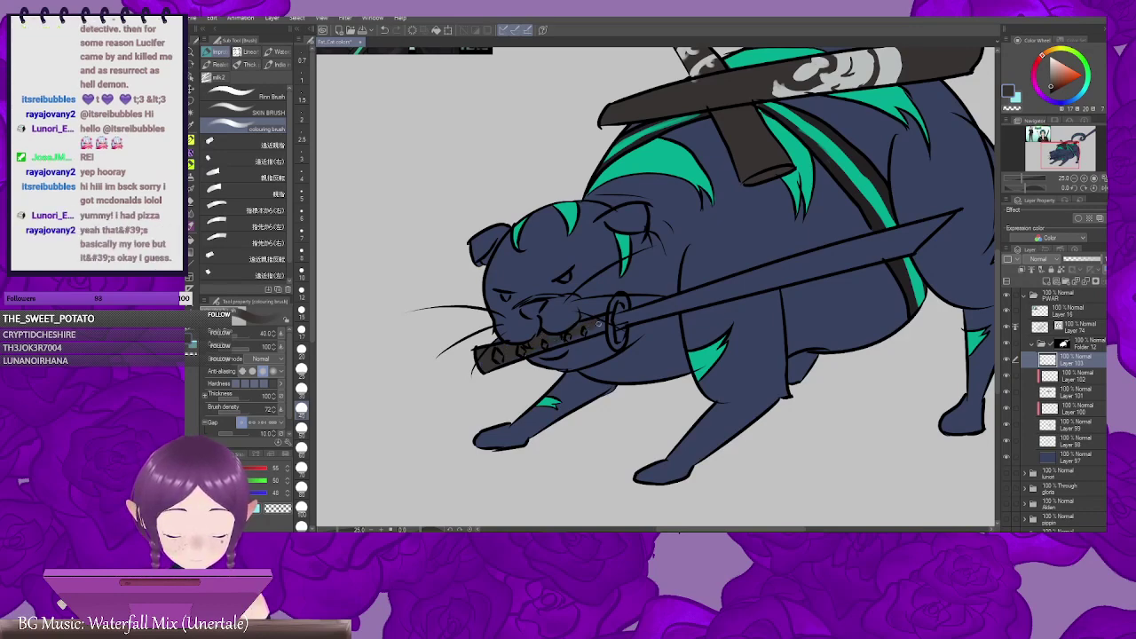
pyautogui.moveTo(602, 342); pyautogui.dragTo(560, 361)
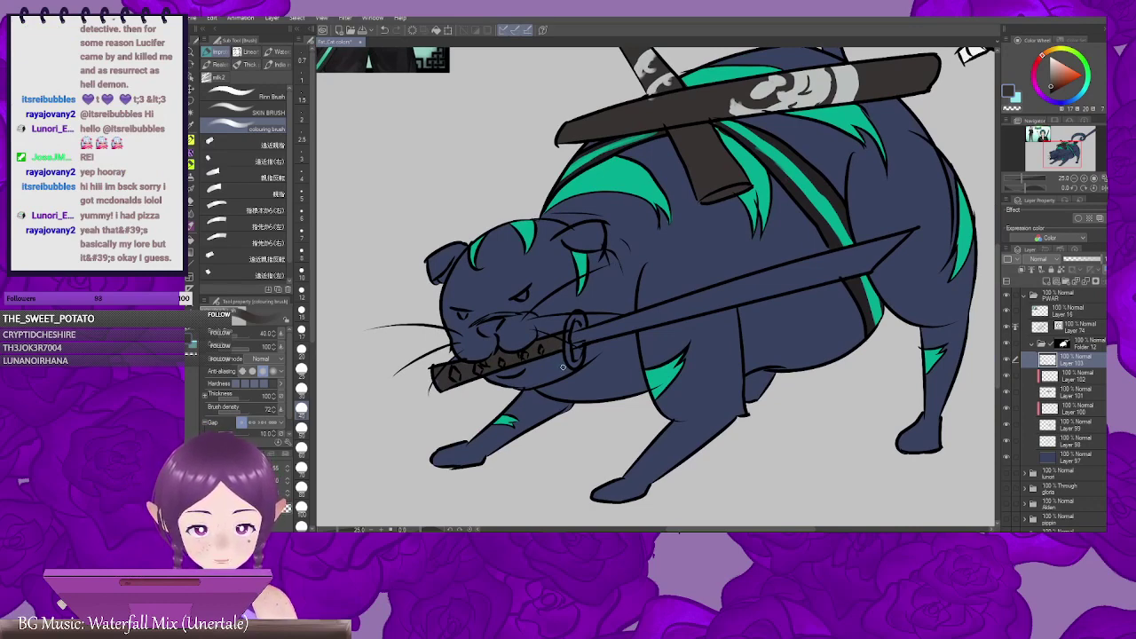
# Step: Sample the muted teal of the reference's black hilt, try painting a diamond on the mouth-held hilt, and undo it
pyautogui.moveTo(515, 345); pyautogui.dragTo(506, 399)
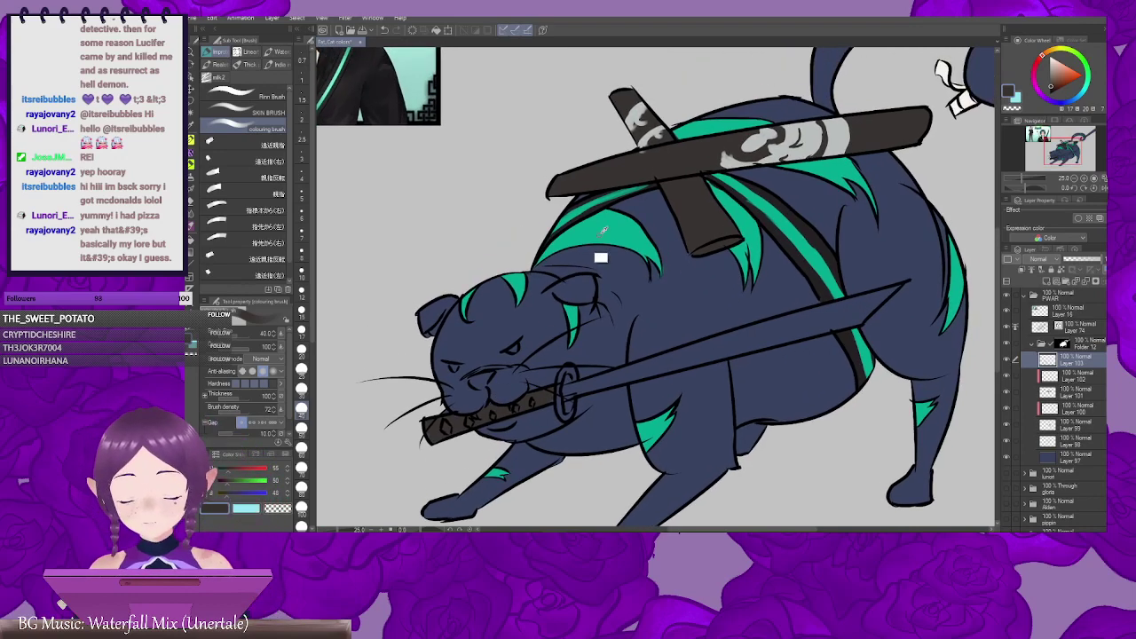
pyautogui.keyDown('alt'); pyautogui.click(609, 229); pyautogui.keyUp('alt')
pyautogui.moveTo(602, 388); pyautogui.dragTo(651, 305)
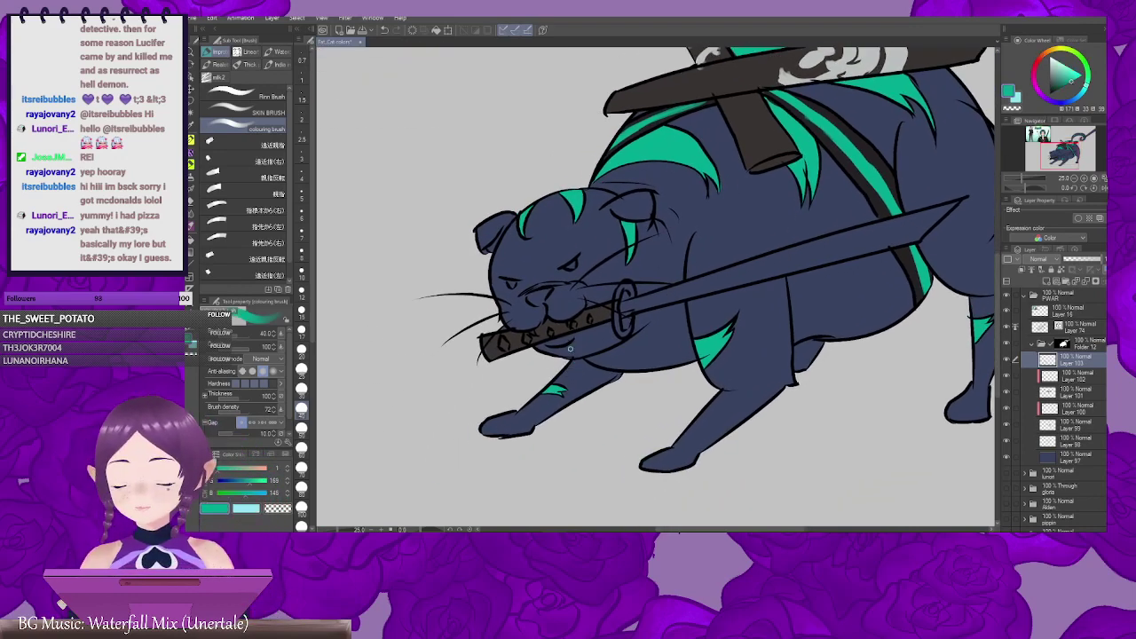
pyautogui.moveTo(457, 272); pyautogui.dragTo(638, 482)
pyautogui.moveTo(555, 337); pyautogui.dragTo(541, 444)
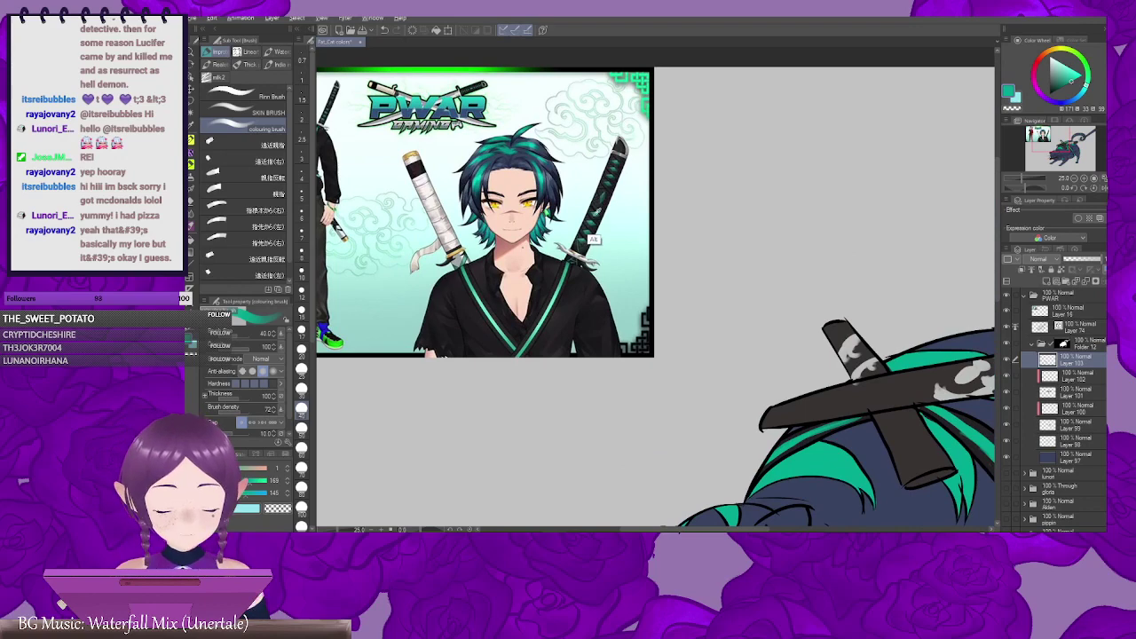
pyautogui.keyDown('alt'); pyautogui.click(597, 210); pyautogui.keyUp('alt')
pyautogui.scroll(-5, 594, 233)
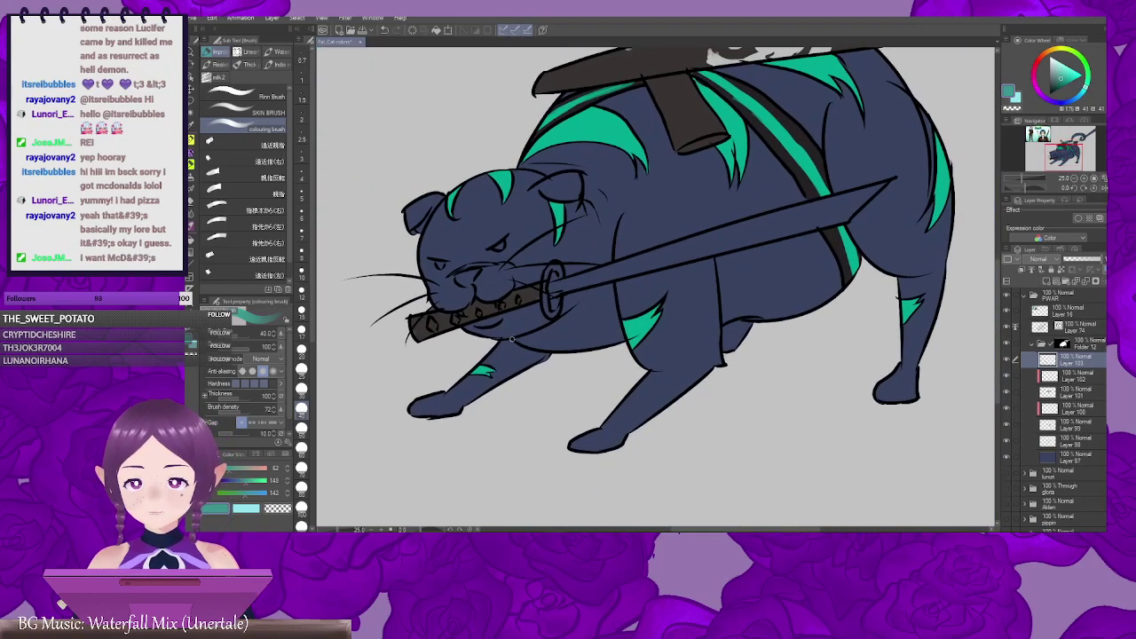
pyautogui.scroll(2, 514, 360)
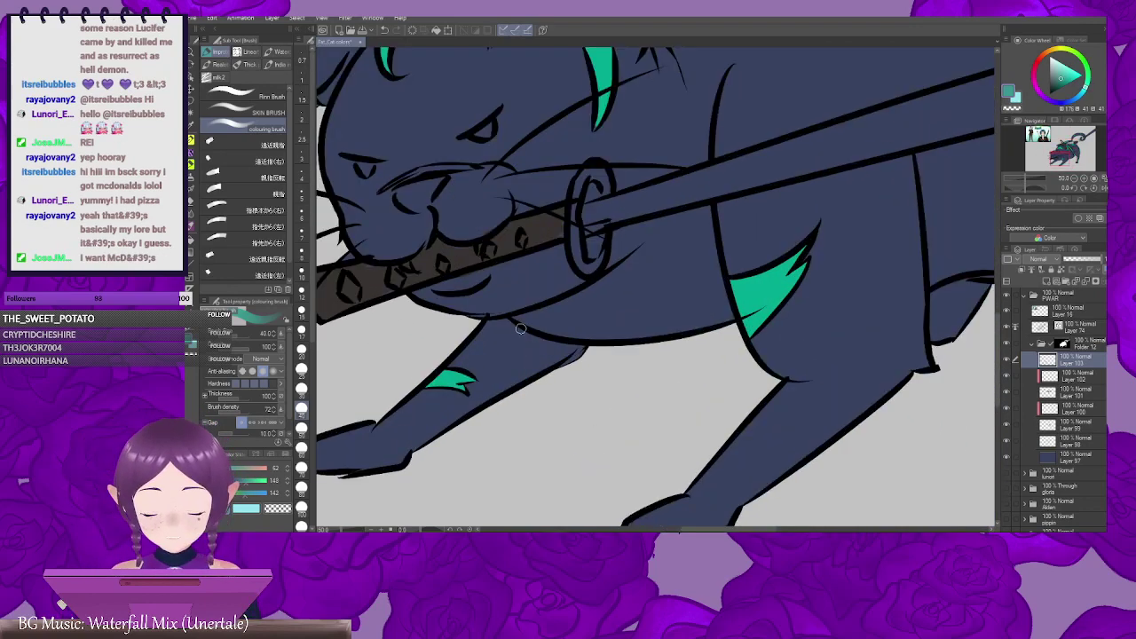
pyautogui.moveTo(522, 235)
pyautogui.mouseDown()
pyautogui.moveTo(521, 247)
pyautogui.moveTo(586, 245)
pyautogui.mouseUp()
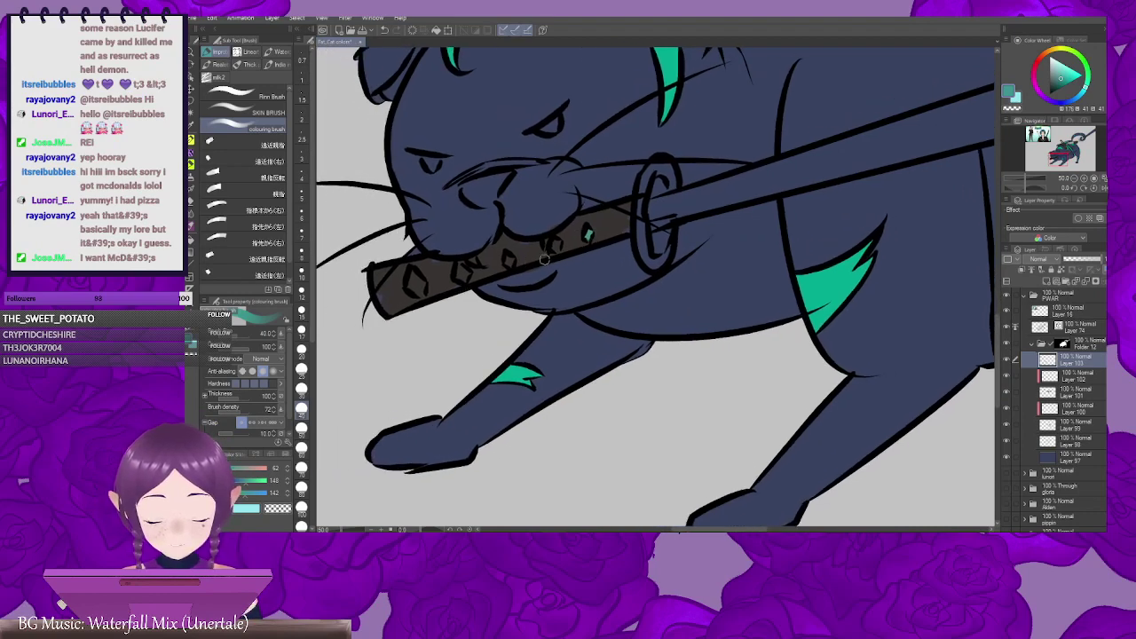
pyautogui.hotkey('ctrl', 'z')
# Step: Sample the darker teal from the black katana hilt in the reference picture for the mouth-held hilt's diamonds
pyautogui.keyDown('alt'); pyautogui.click(608, 232); pyautogui.keyUp('alt')
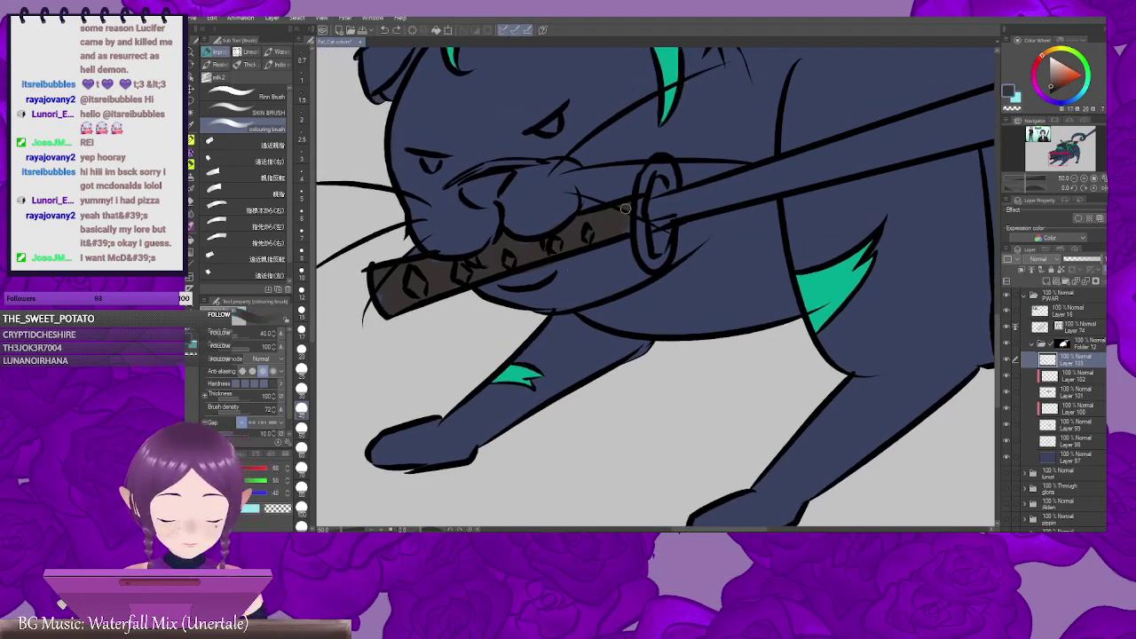
pyautogui.hscroll(-1, 623, 230)
pyautogui.hscroll(-1, 568, 240)
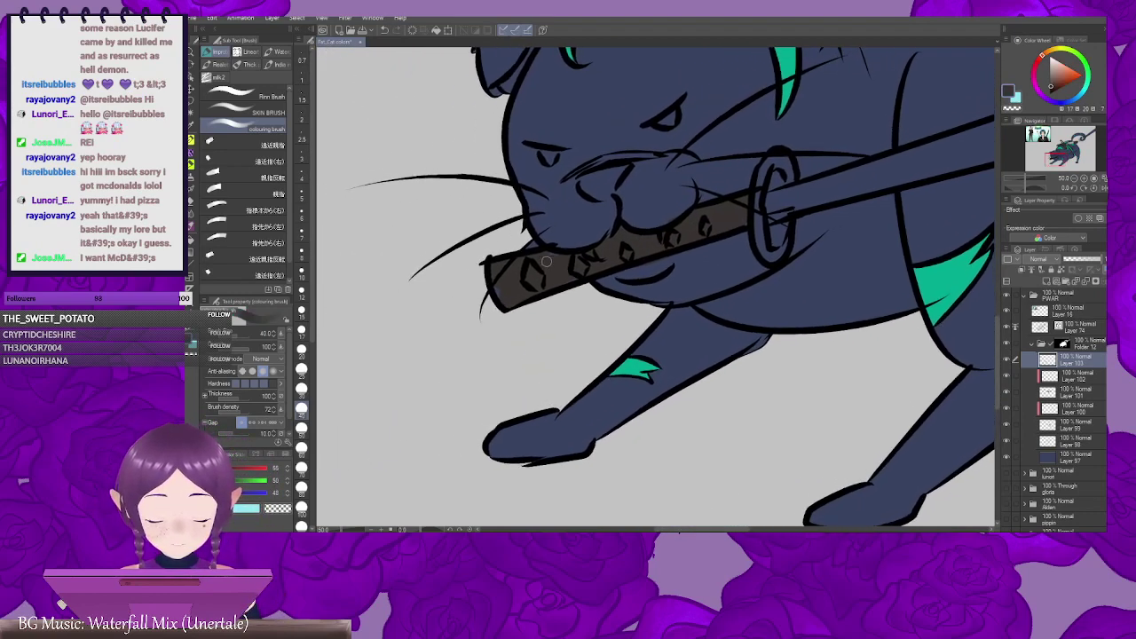
pyautogui.hscroll(1, 544, 298)
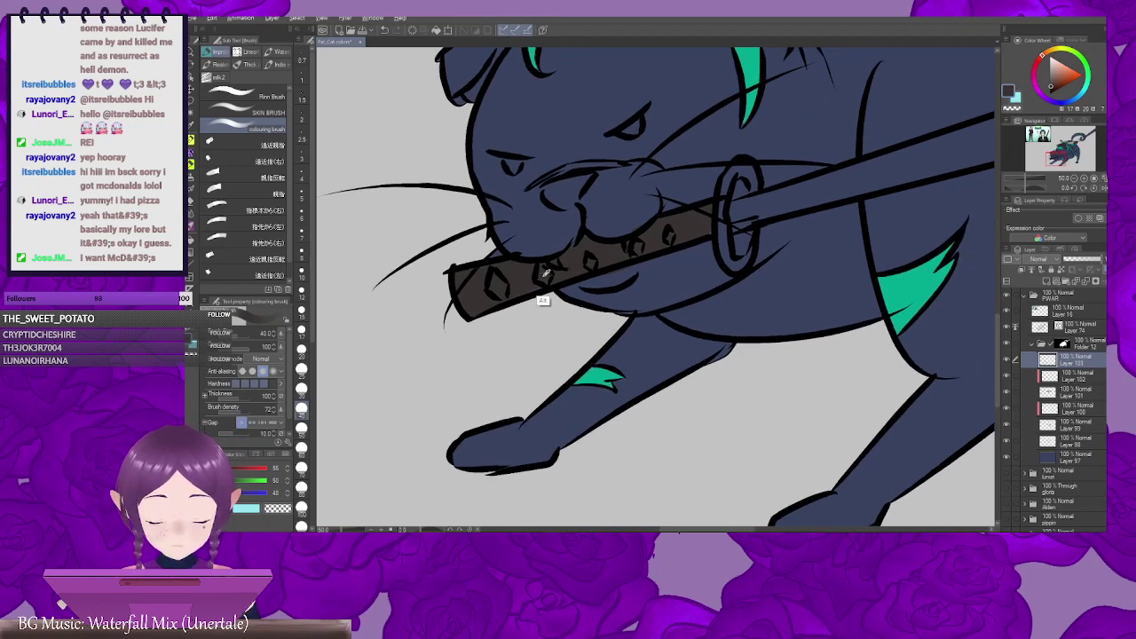
pyautogui.scroll(5, 735, 261)
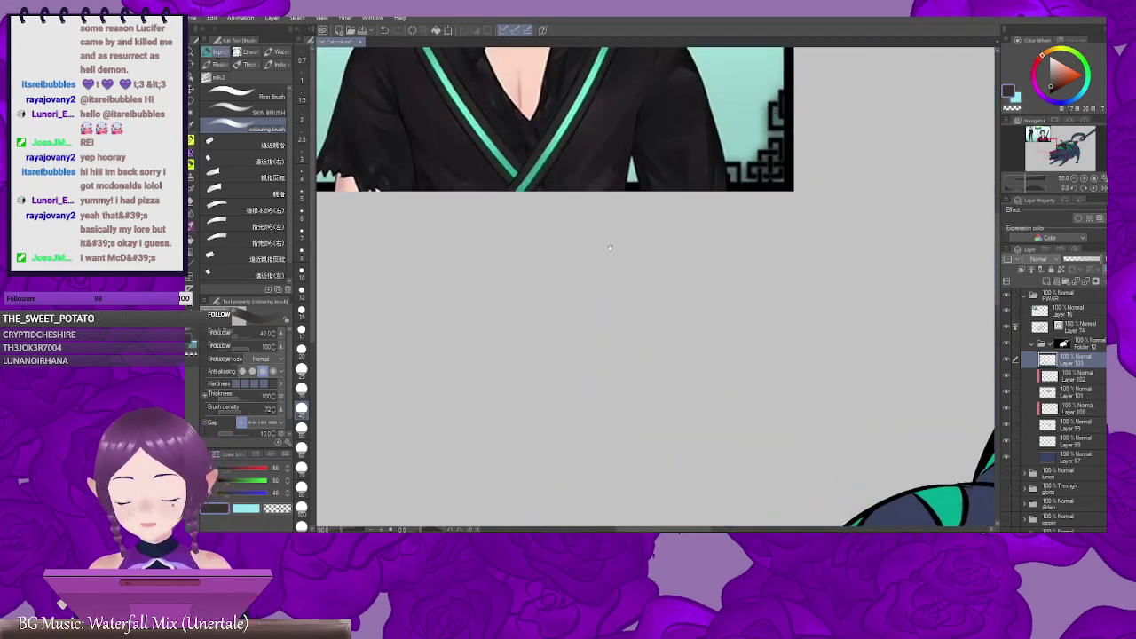
pyautogui.scroll(1, 562, 276)
pyautogui.scroll(-5, 591, 240)
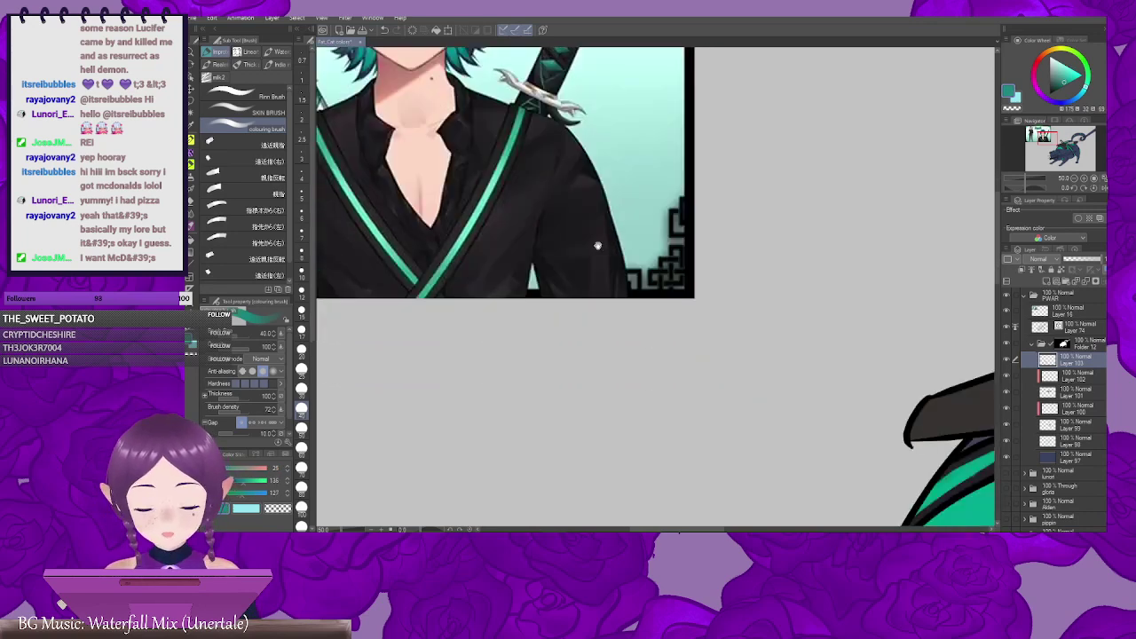
pyautogui.scroll(-5, 591, 240)
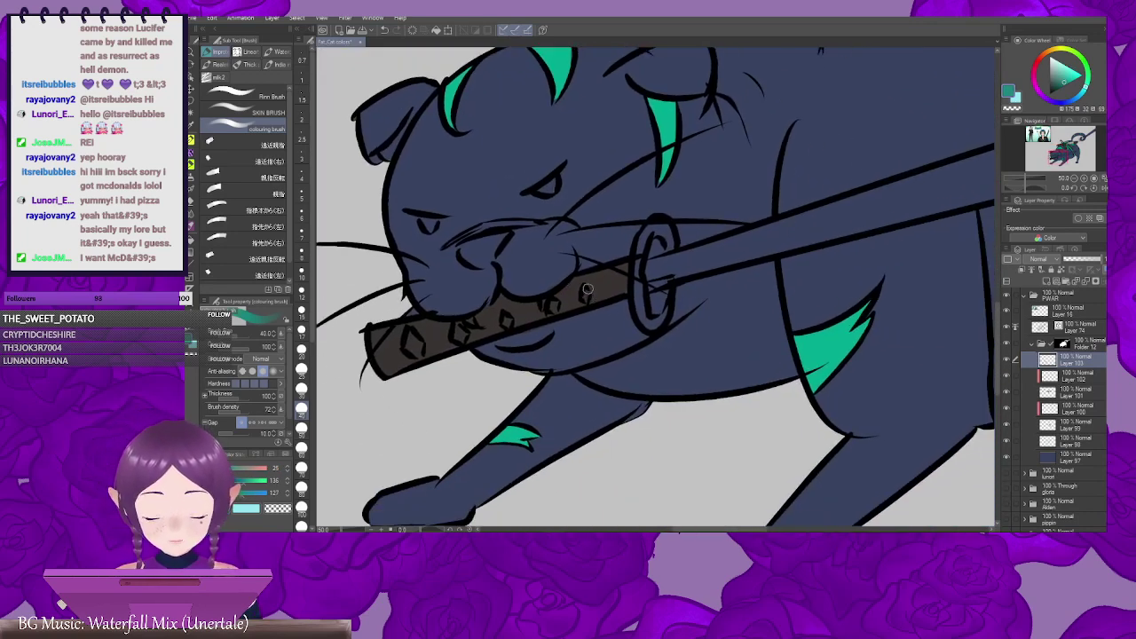
# Step: Reduce the brush size to 20 and fill the diamonds along the mouth-held katana's hilt with the sampled teal
pyautogui.moveTo(587, 288)
pyautogui.mouseDown()
pyautogui.moveTo(585, 299)
pyautogui.moveTo(603, 296)
pyautogui.mouseUp()
pyautogui.hotkey('ctrl', 'z')
pyautogui.press('[')
pyautogui.press('[')
pyautogui.press('[')
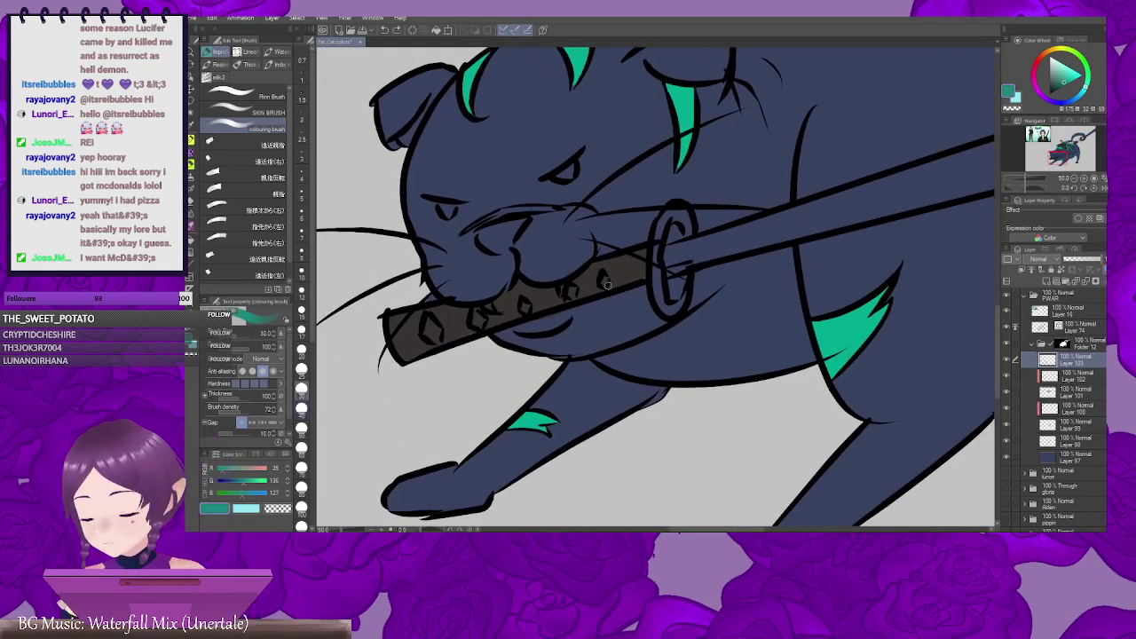
pyautogui.scroll(-1, 604, 278)
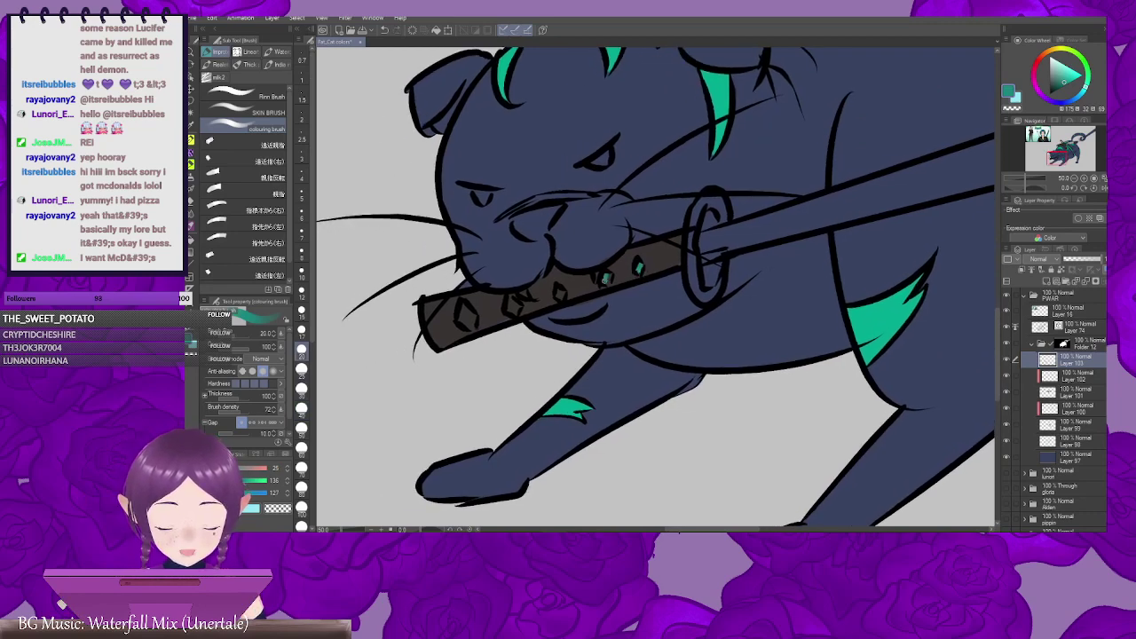
pyautogui.scroll(-1, 613, 278)
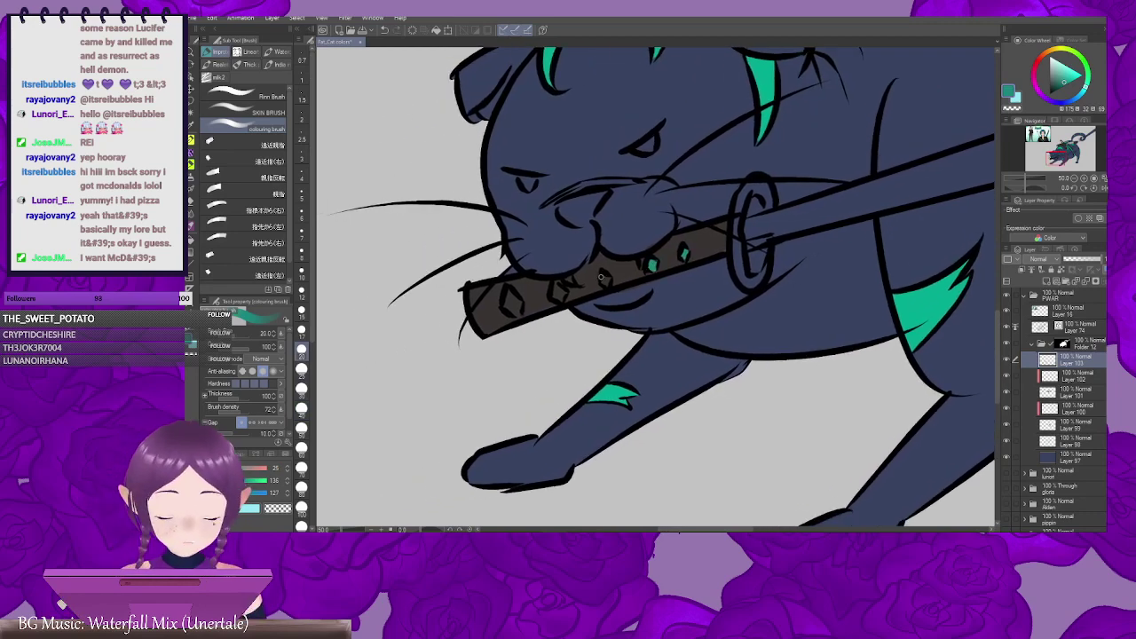
pyautogui.scroll(-1, 600, 282)
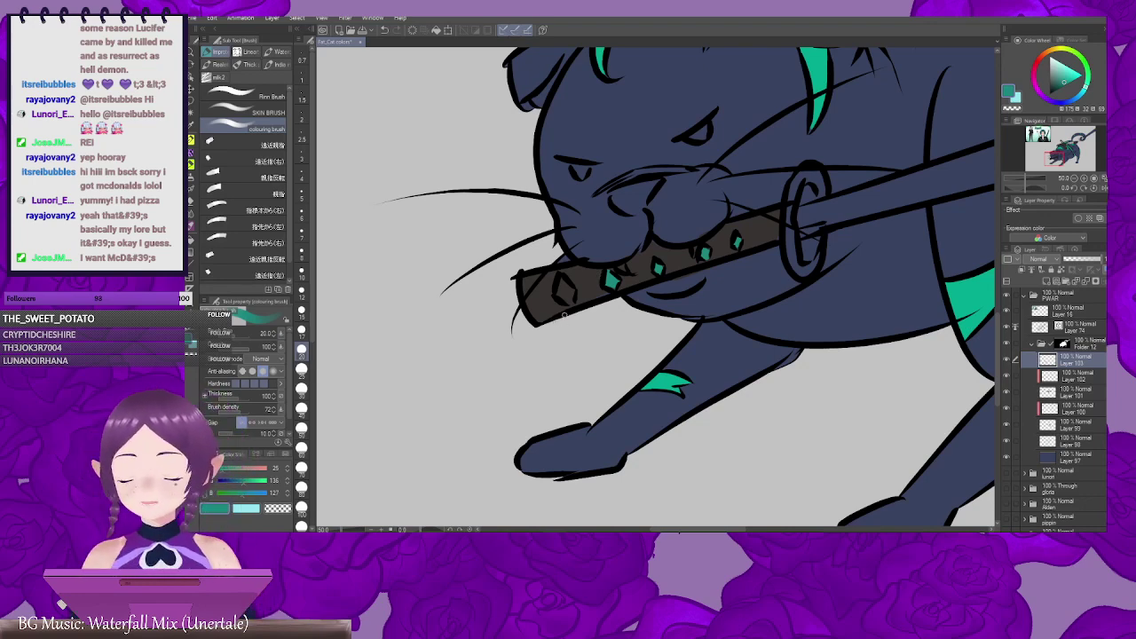
pyautogui.moveTo(592, 316)
pyautogui.mouseDown()
pyautogui.moveTo(544, 331)
pyautogui.moveTo(499, 322)
pyautogui.moveTo(473, 347)
pyautogui.mouseUp()
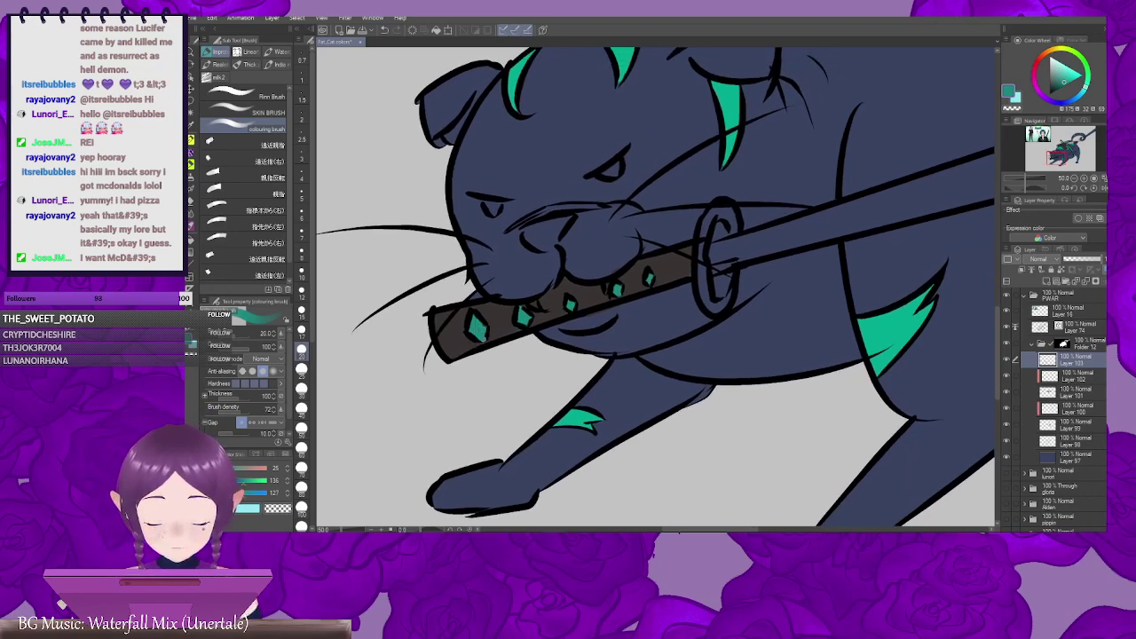
pyautogui.moveTo(486, 328); pyautogui.dragTo(493, 304)
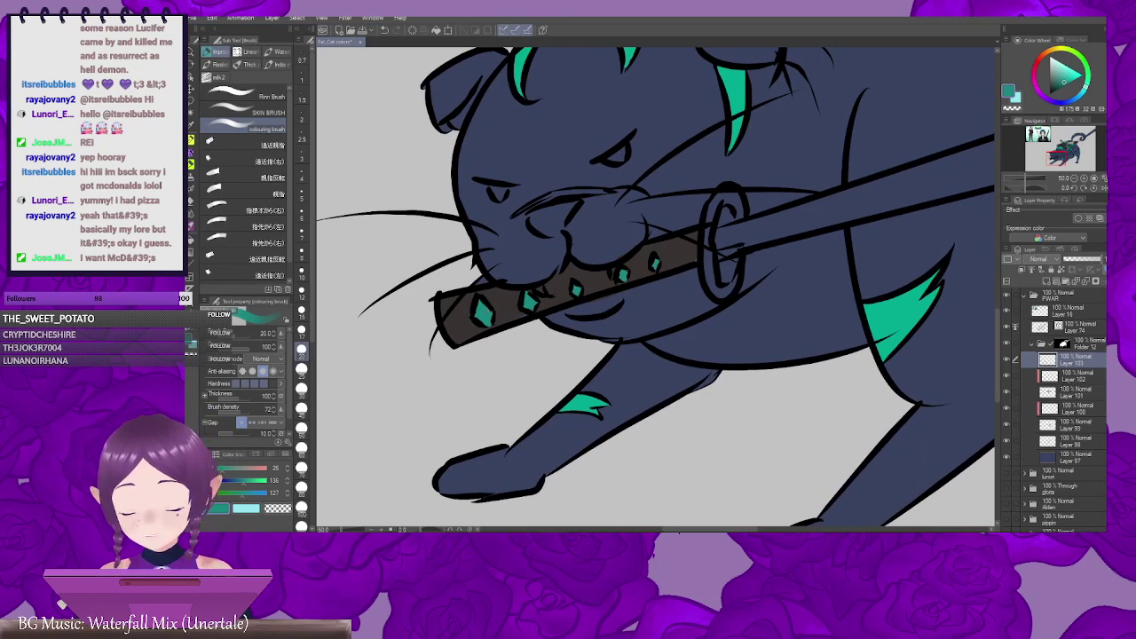
# Step: Sample the pale off-white of the black katana's guard in the reference picture
pyautogui.moveTo(694, 297); pyautogui.dragTo(523, 328)
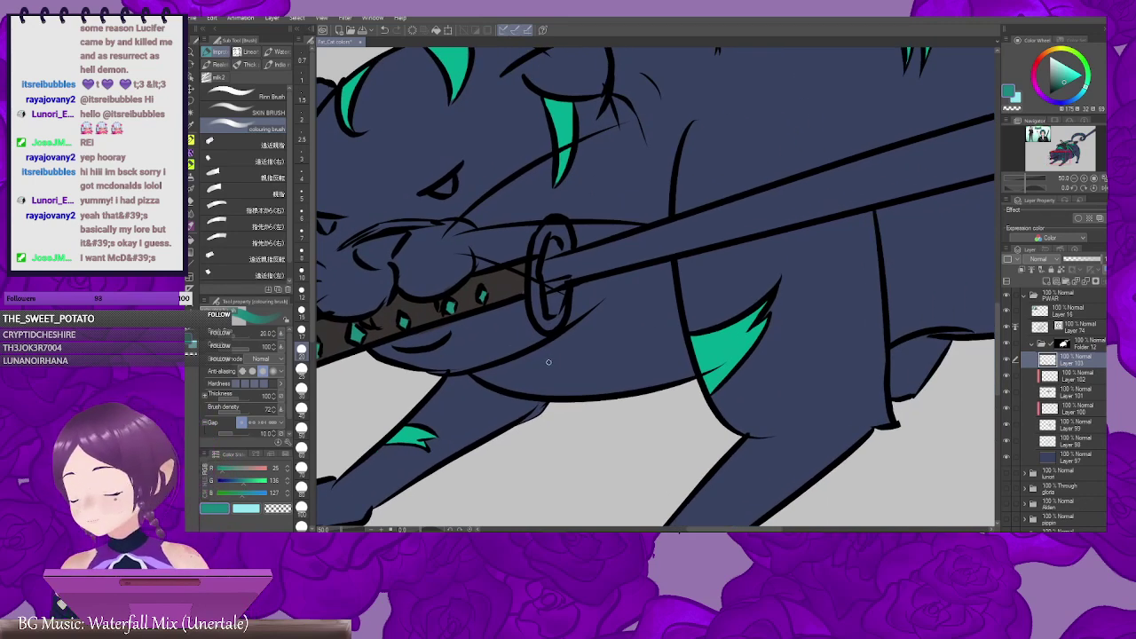
pyautogui.hotkey('ctrl', '-')
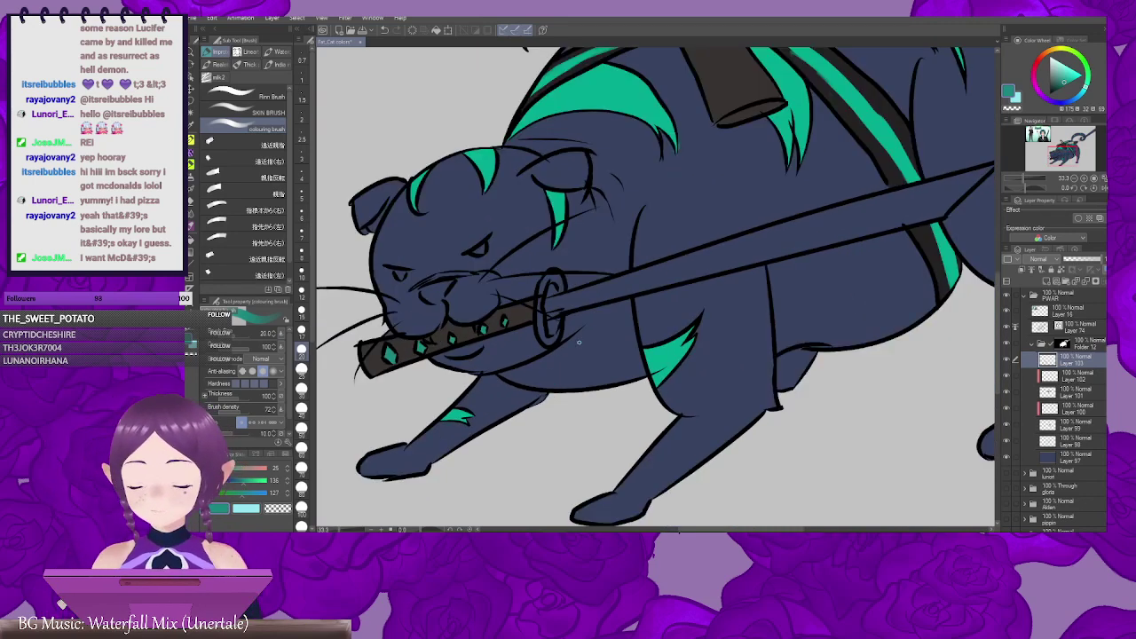
pyautogui.moveTo(803, 304); pyautogui.dragTo(555, 310)
pyautogui.moveTo(463, 356)
pyautogui.mouseDown()
pyautogui.moveTo(766, 370)
pyautogui.moveTo(815, 409)
pyautogui.mouseUp()
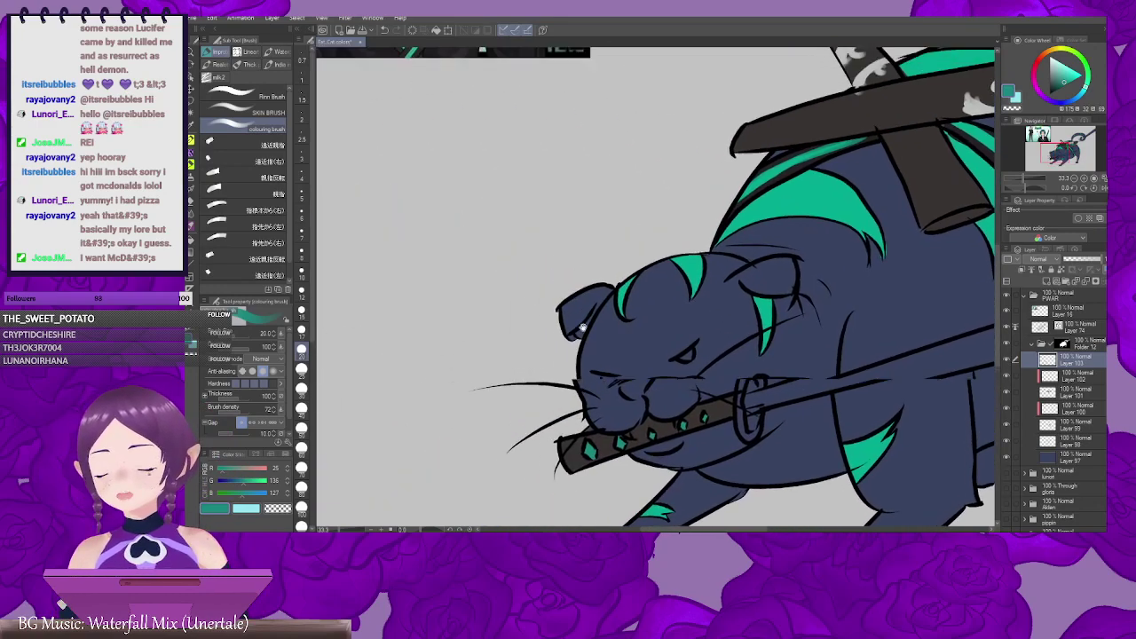
pyautogui.moveTo(484, 58); pyautogui.dragTo(611, 258)
pyautogui.moveTo(615, 148); pyautogui.dragTo(606, 294)
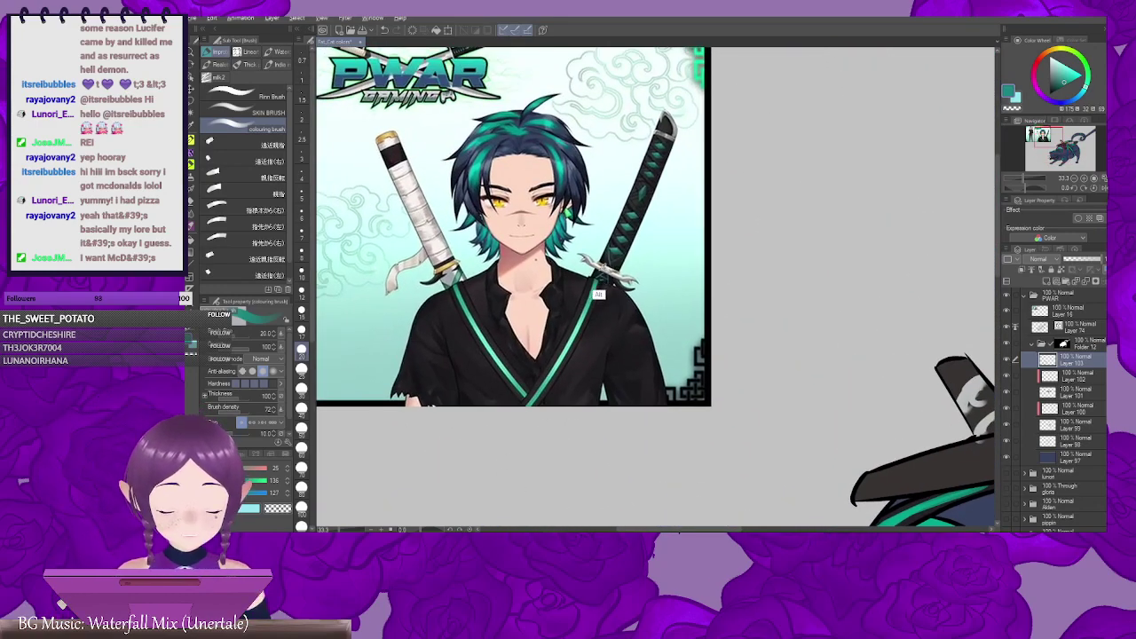
pyautogui.keyDown('alt'); pyautogui.click(602, 267); pyautogui.keyUp('alt')
# Step: Paint the mouth-held katana's ring-shaped guard off-white, enlarging the brush to 40 to fill its whole rim
pyautogui.moveTo(769, 367); pyautogui.dragTo(507, 127)
pyautogui.moveTo(619, 361)
pyautogui.mouseDown()
pyautogui.moveTo(591, 340)
pyautogui.moveTo(518, 207)
pyautogui.mouseUp()
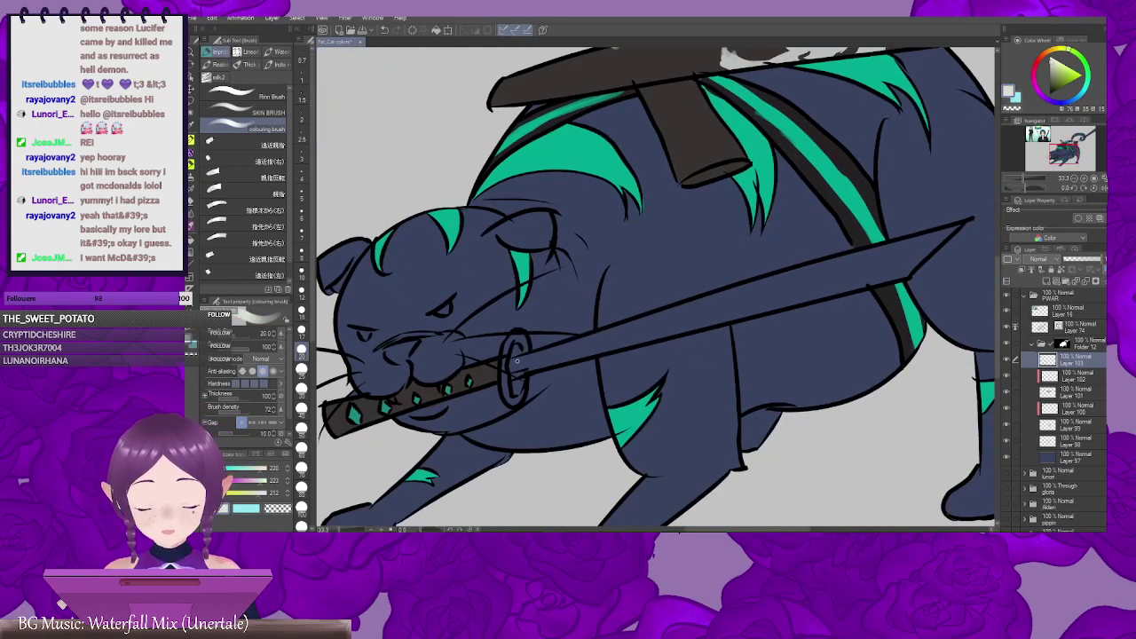
pyautogui.moveTo(513, 343); pyautogui.dragTo(504, 373)
pyautogui.scroll(1, 520, 363)
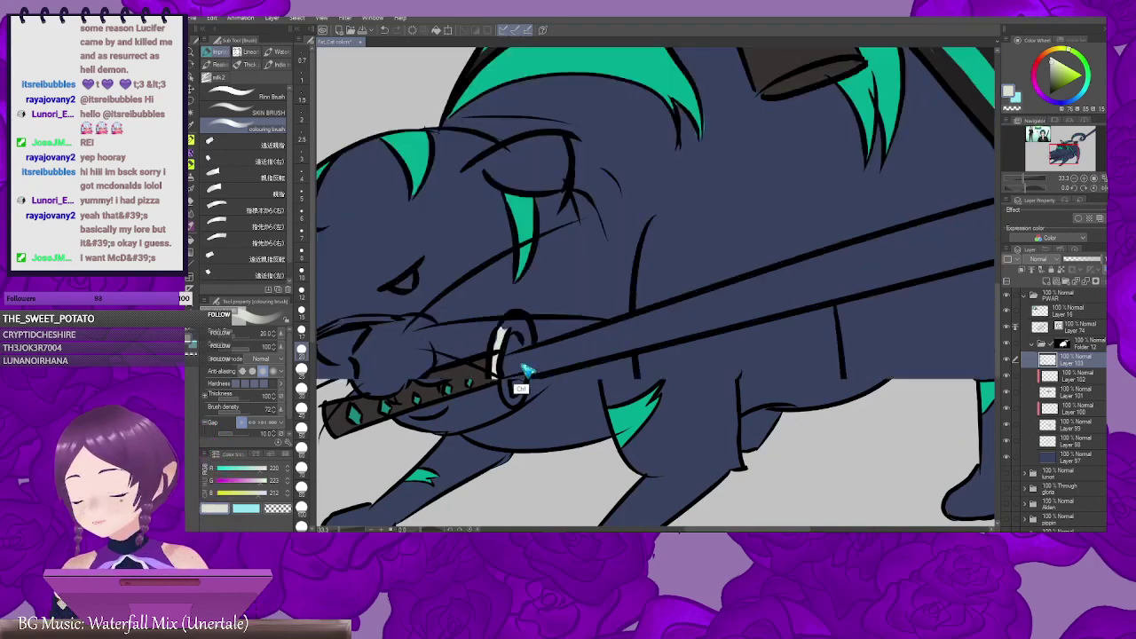
pyautogui.press(']')
pyautogui.press(']')
pyautogui.press(']')
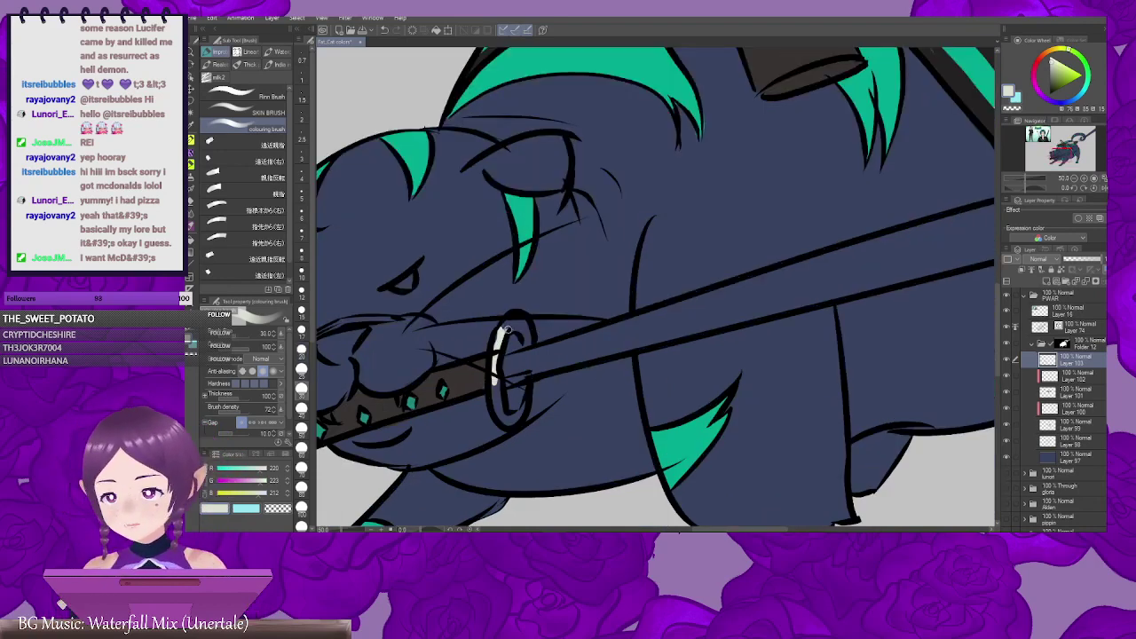
pyautogui.moveTo(504, 334)
pyautogui.mouseDown()
pyautogui.moveTo(515, 322)
pyautogui.moveTo(529, 338)
pyautogui.moveTo(510, 294)
pyautogui.moveTo(508, 359)
pyautogui.moveTo(516, 372)
pyautogui.moveTo(530, 360)
pyautogui.moveTo(520, 352)
pyautogui.moveTo(520, 367)
pyautogui.mouseUp()
pyautogui.moveTo(520, 307)
pyautogui.mouseDown()
pyautogui.moveTo(516, 321)
pyautogui.moveTo(523, 314)
pyautogui.mouseUp()
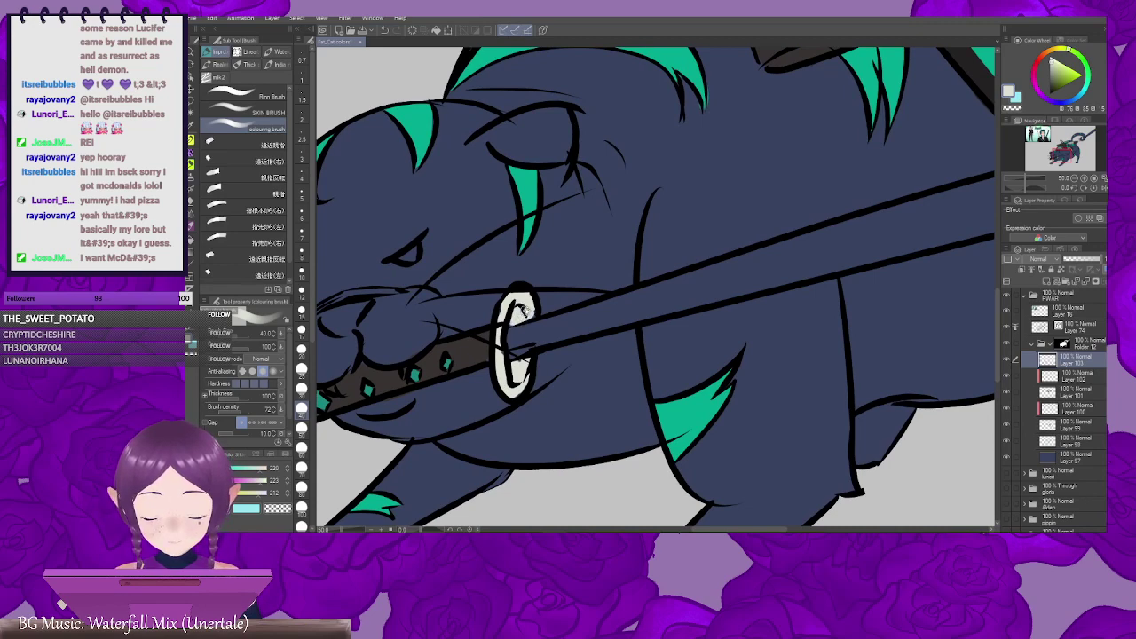
pyautogui.moveTo(583, 343); pyautogui.dragTo(591, 292)
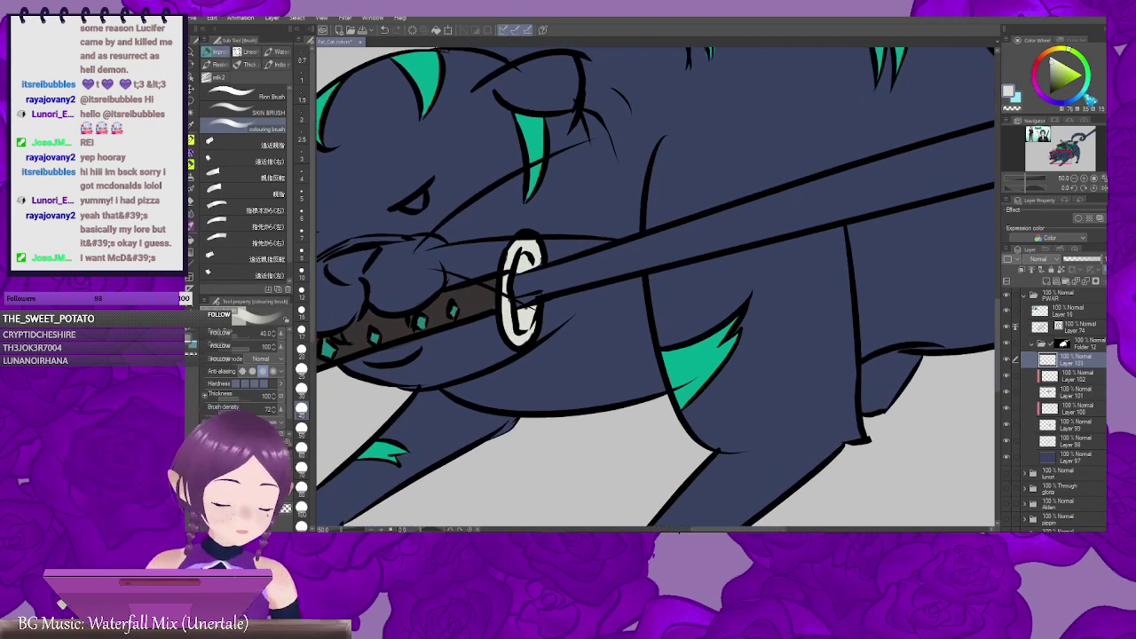
# Step: Choose a light blue-grey and paint the mouth-held katana's blade from the guard along its upper edge towards the tip
pyautogui.click(1083, 96)
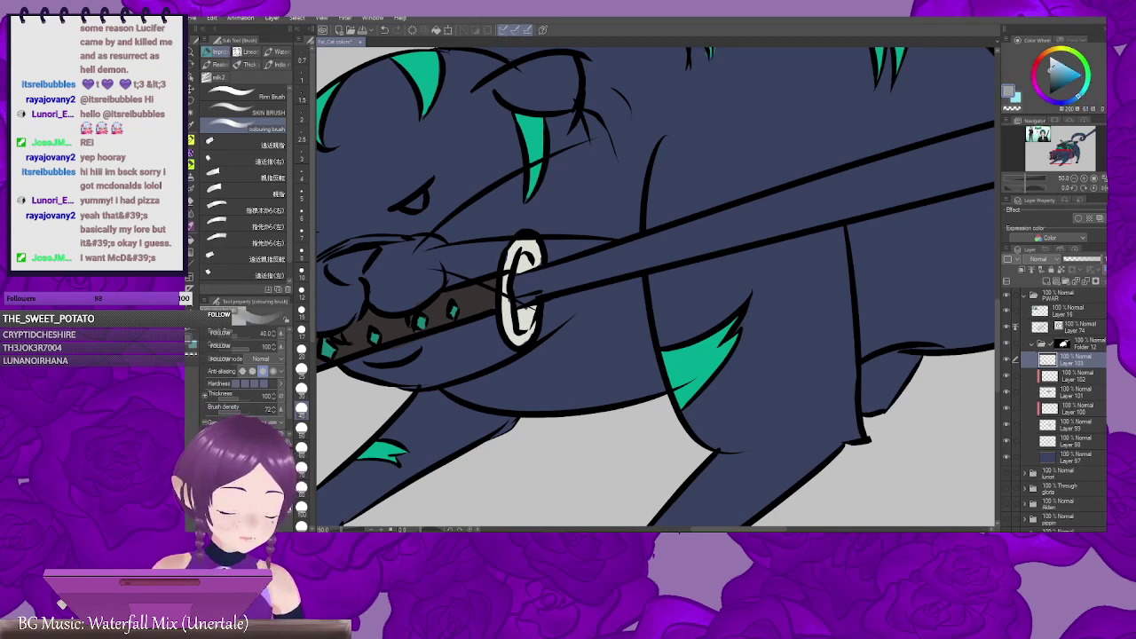
pyautogui.click(1050, 69)
pyautogui.moveTo(596, 290); pyautogui.dragTo(545, 307)
pyautogui.moveTo(468, 294)
pyautogui.mouseDown()
pyautogui.moveTo(471, 311)
pyautogui.moveTo(581, 262)
pyautogui.moveTo(480, 313)
pyautogui.moveTo(772, 209)
pyautogui.moveTo(569, 286)
pyautogui.moveTo(772, 235)
pyautogui.moveTo(682, 260)
pyautogui.mouseUp()
pyautogui.moveTo(560, 272)
pyautogui.mouseDown()
pyautogui.moveTo(711, 224)
pyautogui.moveTo(536, 278)
pyautogui.moveTo(701, 259)
pyautogui.moveTo(566, 270)
pyautogui.moveTo(602, 238)
pyautogui.moveTo(769, 206)
pyautogui.moveTo(705, 230)
pyautogui.mouseUp()
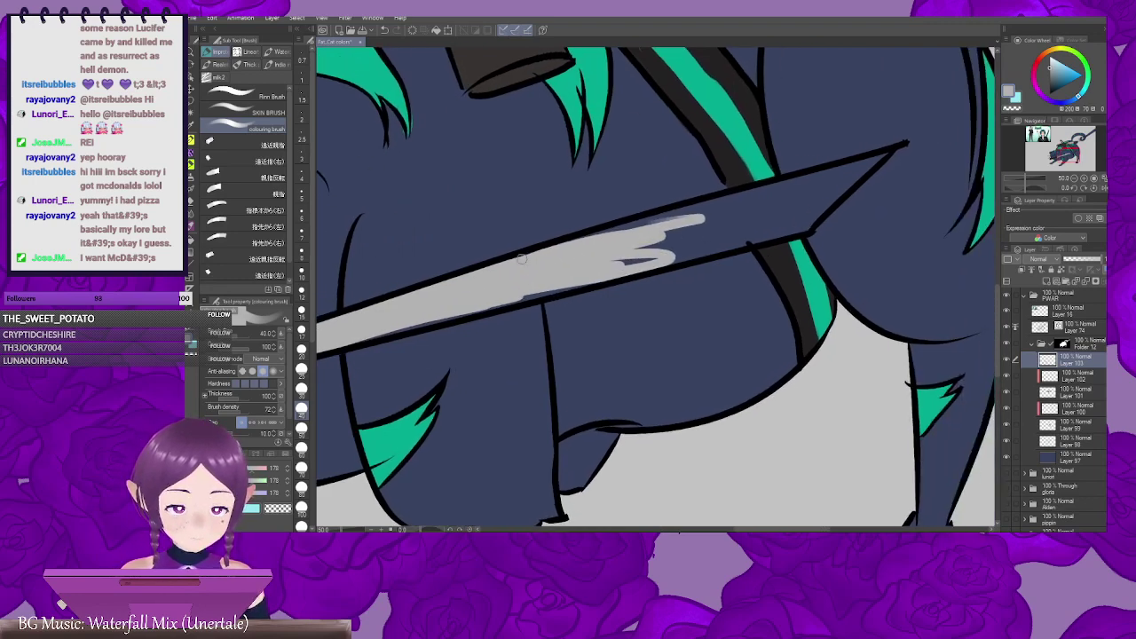
pyautogui.moveTo(522, 258)
pyautogui.mouseDown()
pyautogui.moveTo(858, 166)
pyautogui.moveTo(839, 162)
pyautogui.moveTo(811, 172)
pyautogui.mouseUp()
pyautogui.moveTo(765, 191); pyautogui.dragTo(821, 156)
pyautogui.moveTo(628, 221); pyautogui.dragTo(637, 231)
pyautogui.moveTo(506, 276); pyautogui.dragTo(614, 248)
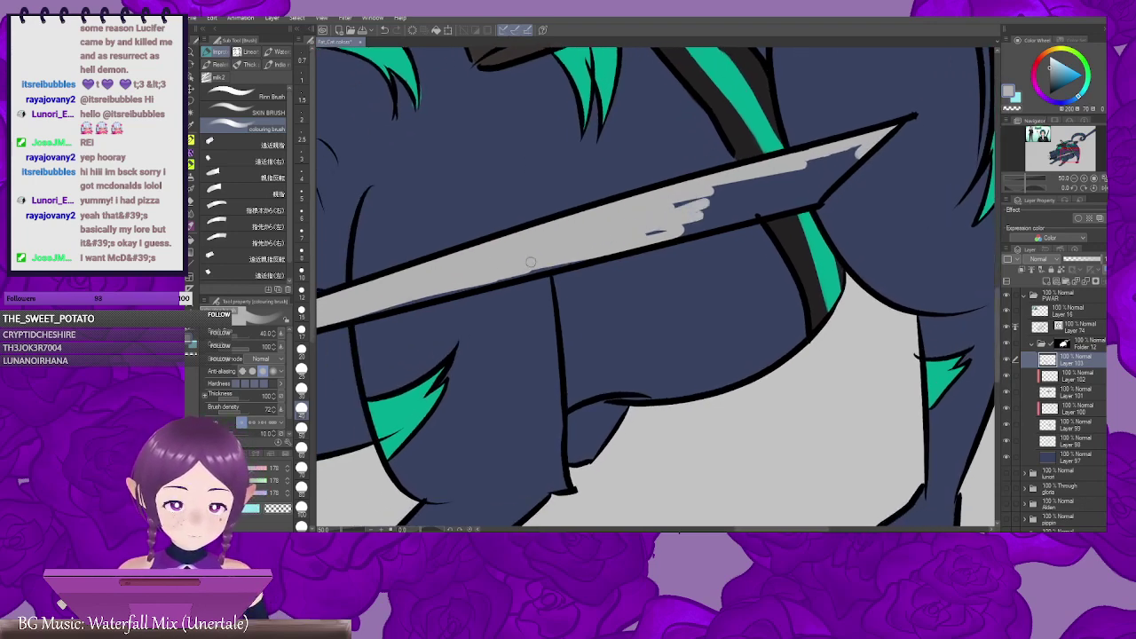
# Step: Fill the remaining lower edge and tip of the mouth-held katana's blade with the same light grey
pyautogui.moveTo(715, 206); pyautogui.dragTo(627, 231)
pyautogui.moveTo(562, 264); pyautogui.dragTo(648, 248)
pyautogui.moveTo(479, 287); pyautogui.dragTo(448, 293)
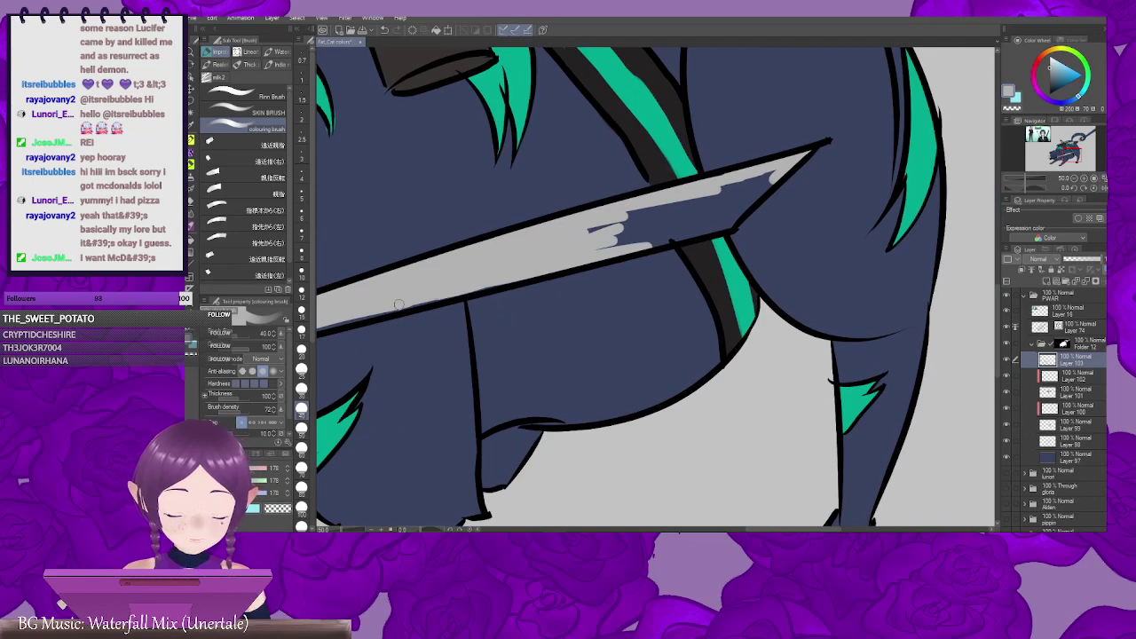
pyautogui.moveTo(684, 238); pyautogui.dragTo(629, 265)
pyautogui.moveTo(536, 251)
pyautogui.mouseDown()
pyautogui.moveTo(641, 221)
pyautogui.moveTo(575, 272)
pyautogui.mouseUp()
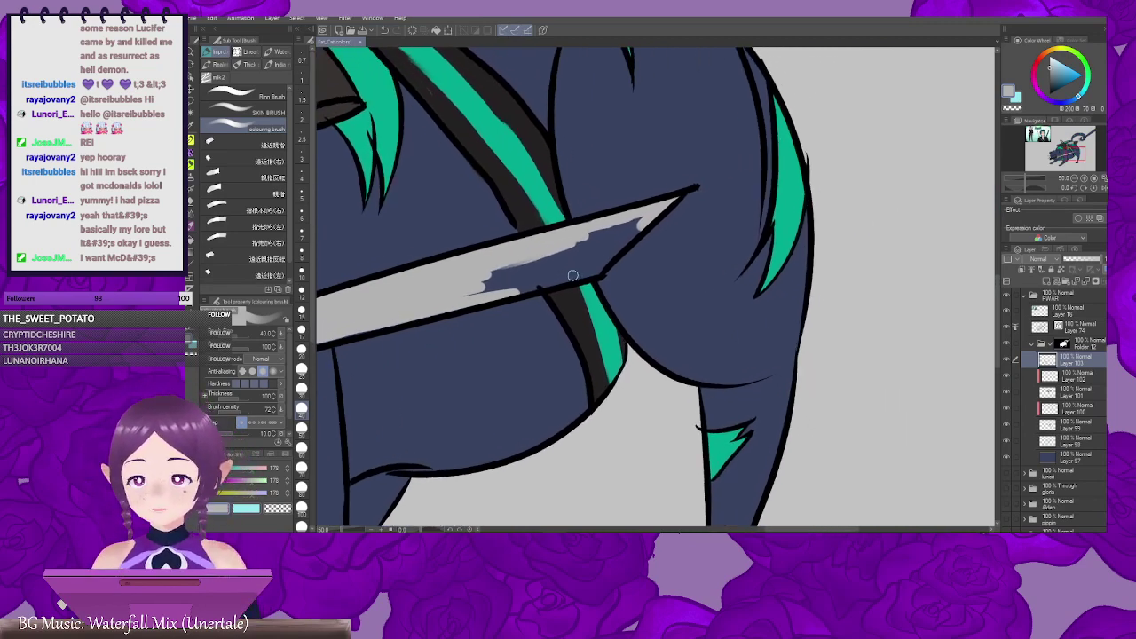
# Step: Paint the tail-held katana's blade light grey from its guard out to the canvas edge
pyautogui.moveTo(640, 222)
pyautogui.mouseDown()
pyautogui.moveTo(593, 273)
pyautogui.moveTo(665, 250)
pyautogui.moveTo(706, 200)
pyautogui.moveTo(590, 245)
pyautogui.moveTo(657, 229)
pyautogui.moveTo(586, 255)
pyautogui.moveTo(668, 234)
pyautogui.moveTo(651, 279)
pyautogui.moveTo(476, 525)
pyautogui.mouseUp()
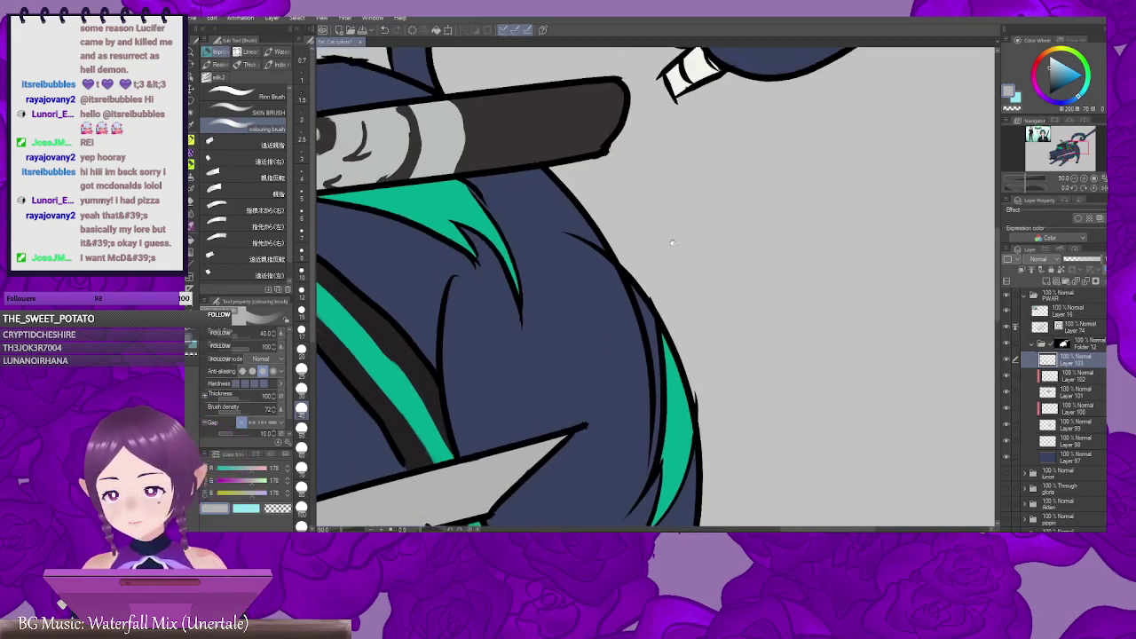
pyautogui.moveTo(694, 121)
pyautogui.mouseDown()
pyautogui.moveTo(622, 341)
pyautogui.moveTo(435, 488)
pyautogui.mouseUp()
pyautogui.moveTo(572, 295)
pyautogui.mouseDown()
pyautogui.moveTo(585, 325)
pyautogui.moveTo(570, 360)
pyautogui.moveTo(608, 303)
pyautogui.moveTo(561, 355)
pyautogui.moveTo(609, 341)
pyautogui.moveTo(605, 358)
pyautogui.moveTo(551, 357)
pyautogui.moveTo(636, 286)
pyautogui.moveTo(561, 361)
pyautogui.moveTo(618, 329)
pyautogui.moveTo(733, 225)
pyautogui.moveTo(634, 280)
pyautogui.mouseUp()
pyautogui.hotkey('ctrl', 'z')
pyautogui.moveTo(728, 264); pyautogui.dragTo(638, 320)
pyautogui.moveTo(529, 343)
pyautogui.mouseDown()
pyautogui.moveTo(566, 330)
pyautogui.moveTo(541, 365)
pyautogui.moveTo(614, 330)
pyautogui.moveTo(597, 341)
pyautogui.moveTo(664, 272)
pyautogui.moveTo(606, 313)
pyautogui.moveTo(679, 260)
pyautogui.moveTo(712, 206)
pyautogui.moveTo(804, 165)
pyautogui.moveTo(821, 176)
pyautogui.moveTo(743, 247)
pyautogui.moveTo(647, 307)
pyautogui.mouseUp()
pyautogui.moveTo(781, 248); pyautogui.dragTo(596, 348)
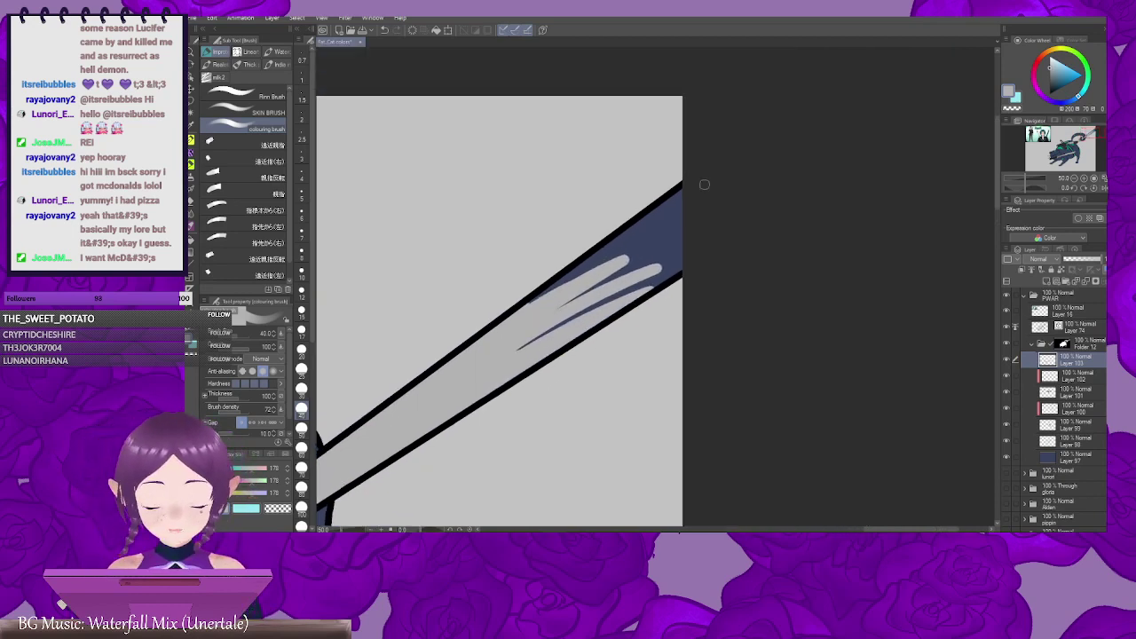
pyautogui.moveTo(705, 185); pyautogui.dragTo(574, 272)
pyautogui.moveTo(574, 272)
pyautogui.mouseDown()
pyautogui.moveTo(711, 192)
pyautogui.moveTo(589, 278)
pyautogui.moveTo(509, 358)
pyautogui.moveTo(680, 271)
pyautogui.mouseUp()
pyautogui.moveTo(539, 365); pyautogui.dragTo(886, 172)
# Step: Sample the gold of the white katana's guard in the reference picture
pyautogui.hotkey('ctrl', '-')
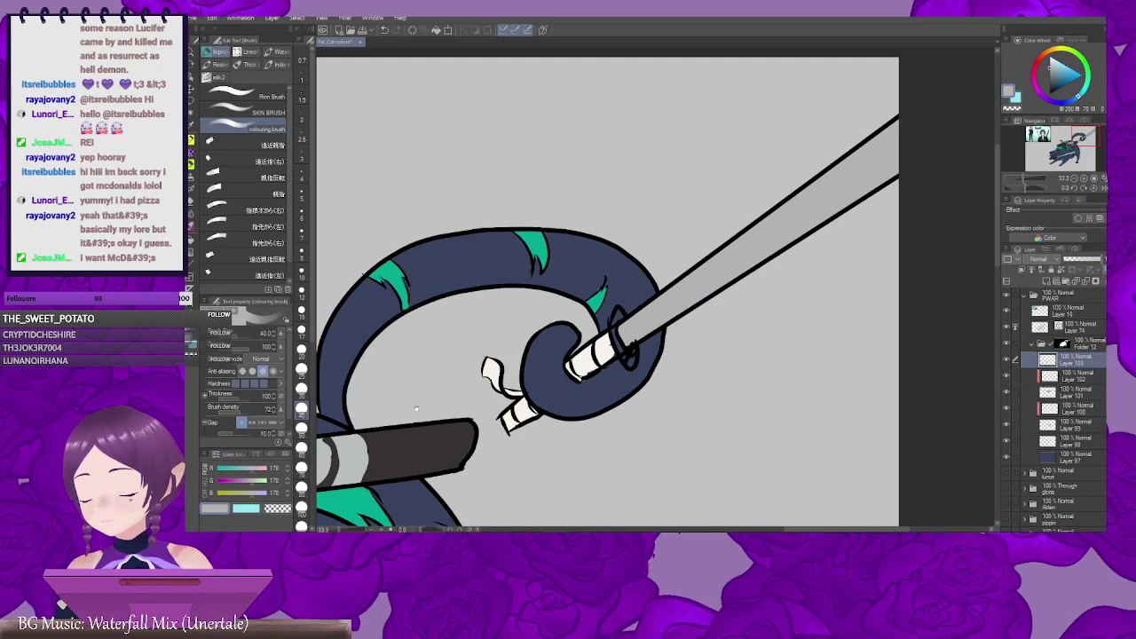
pyautogui.moveTo(342, 395); pyautogui.dragTo(836, 307)
pyautogui.moveTo(475, 303); pyautogui.dragTo(657, 308)
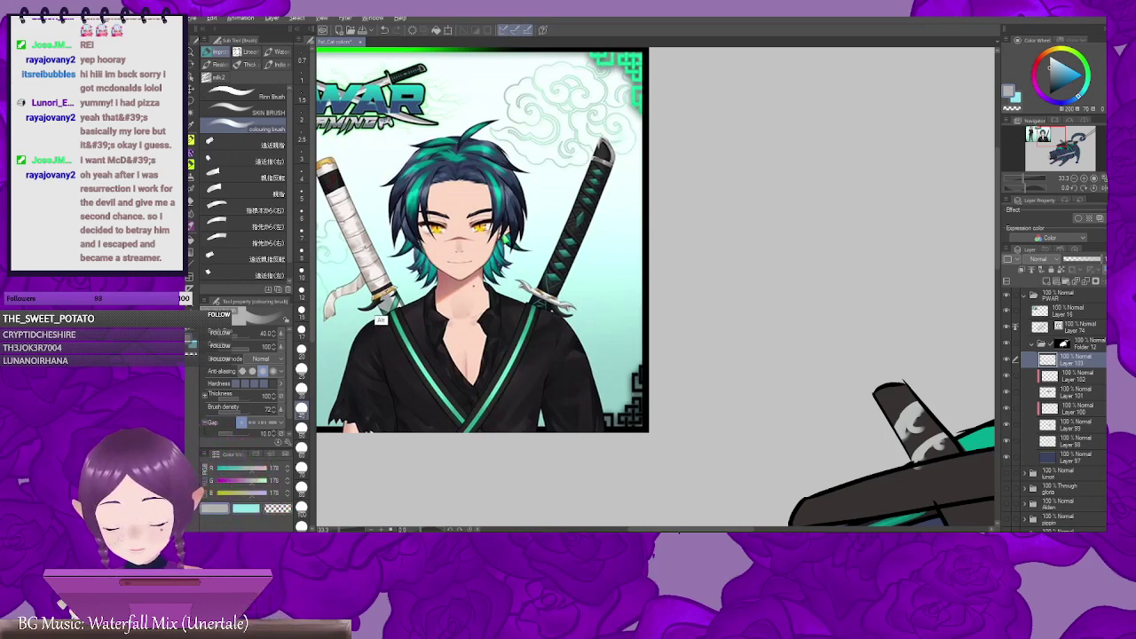
pyautogui.scroll(-1, 699, 311)
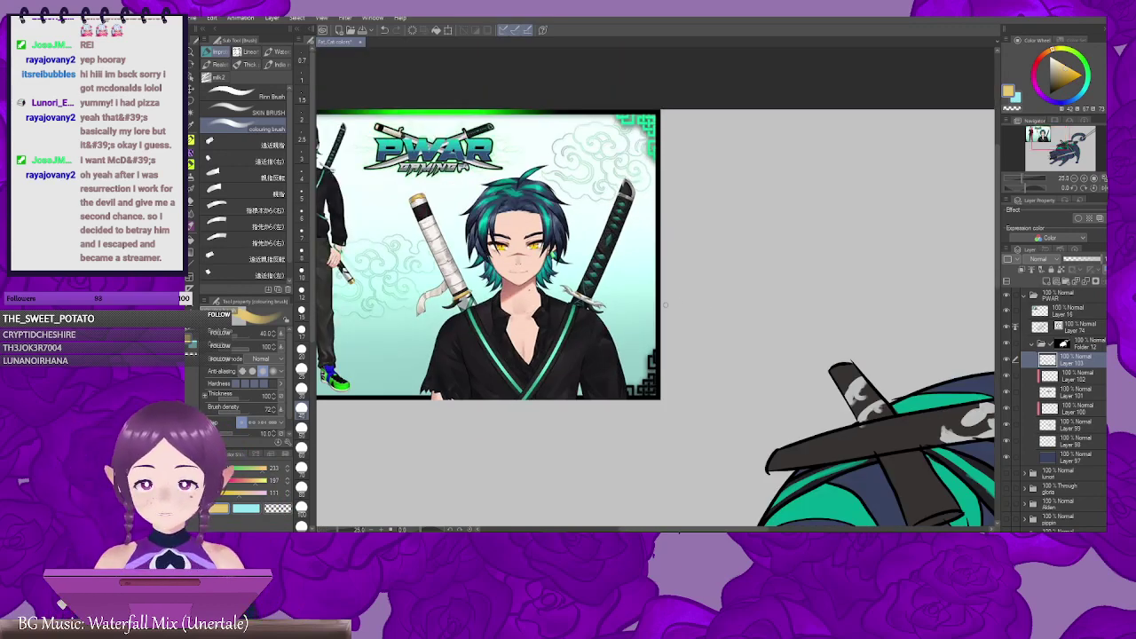
pyautogui.keyDown('alt'); pyautogui.click(459, 298); pyautogui.keyUp('alt')
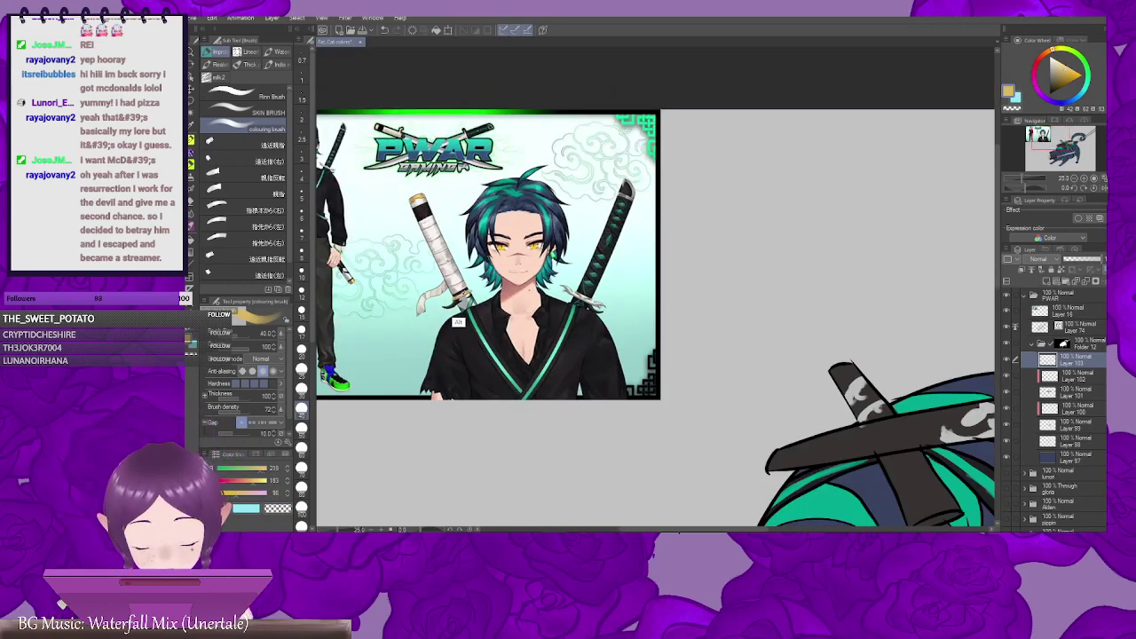
# Step: Paint the guard of the tail-held katana with the sampled gold
pyautogui.moveTo(832, 372); pyautogui.dragTo(678, 126)
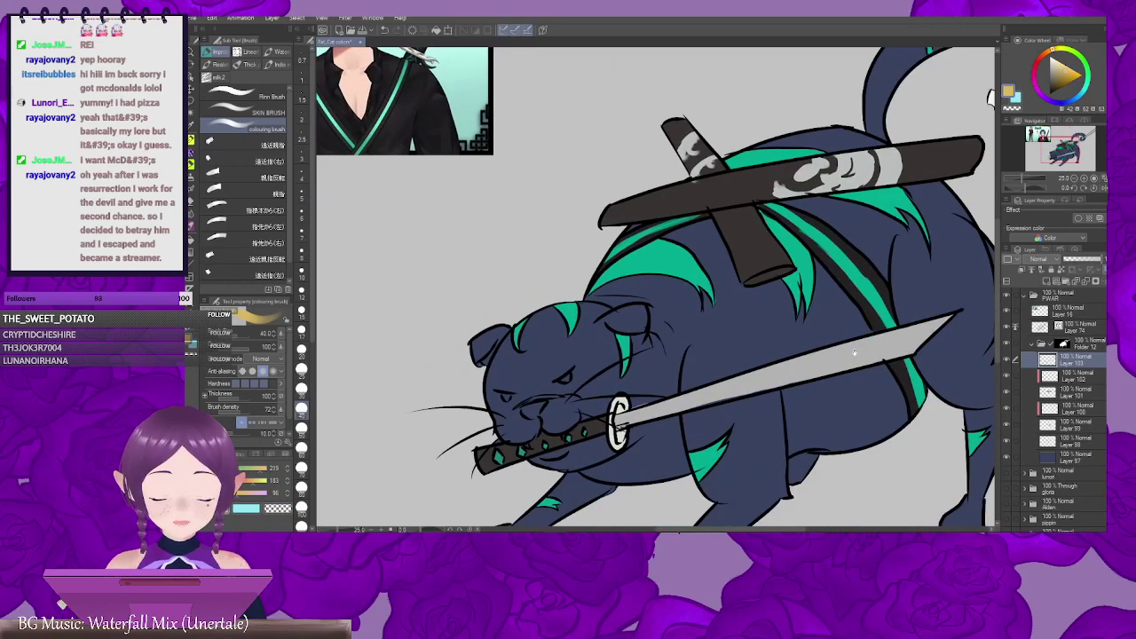
pyautogui.moveTo(784, 489); pyautogui.dragTo(674, 349)
pyautogui.moveTo(875, 144); pyautogui.dragTo(573, 467)
pyautogui.moveTo(734, 239); pyautogui.dragTo(674, 259)
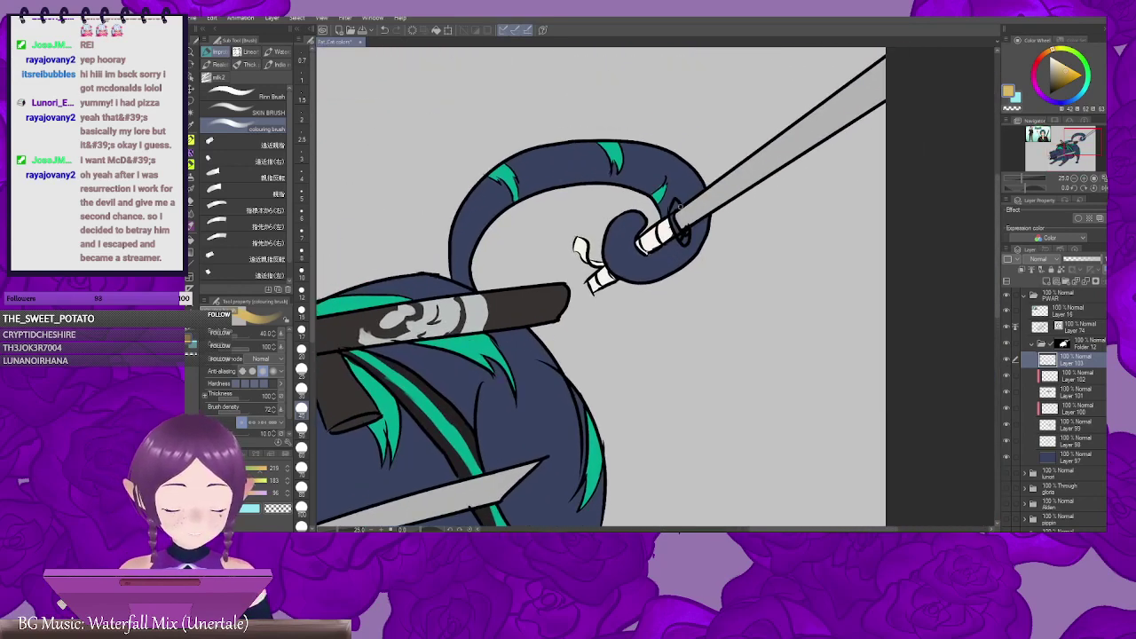
pyautogui.scroll(2, 682, 202)
pyautogui.moveTo(673, 202)
pyautogui.mouseDown()
pyautogui.moveTo(668, 253)
pyautogui.moveTo(678, 268)
pyautogui.moveTo(691, 263)
pyautogui.mouseUp()
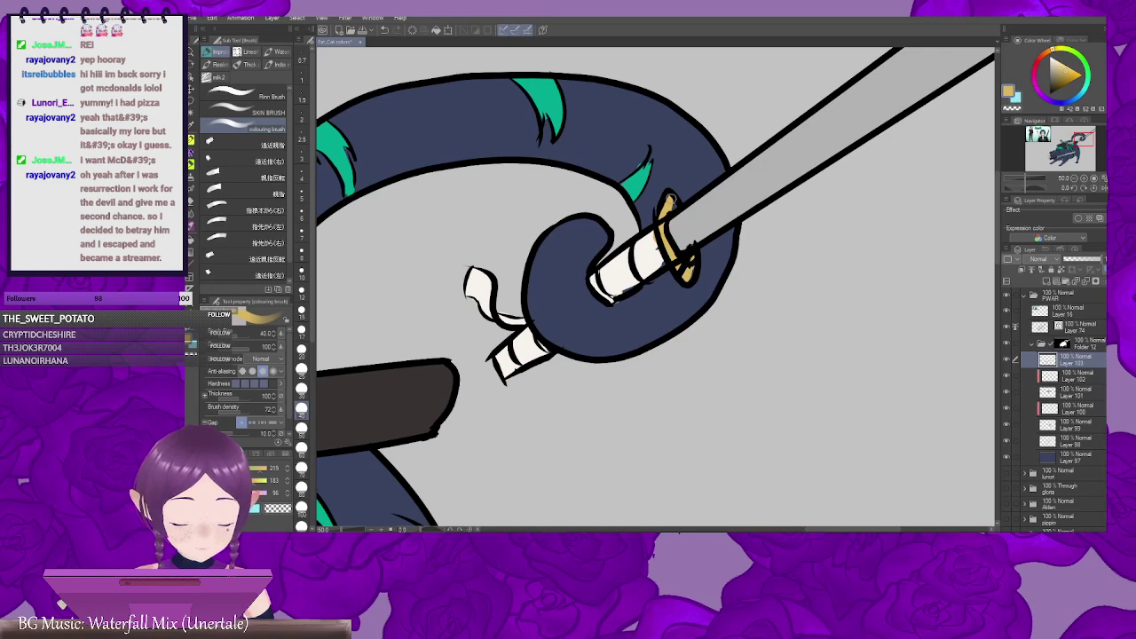
# Step: Add a new clipped layer above the katana colour layer and set its blending mode to Multiply
pyautogui.scroll(-1, 750, 337)
pyautogui.scroll(-4, 750, 337)
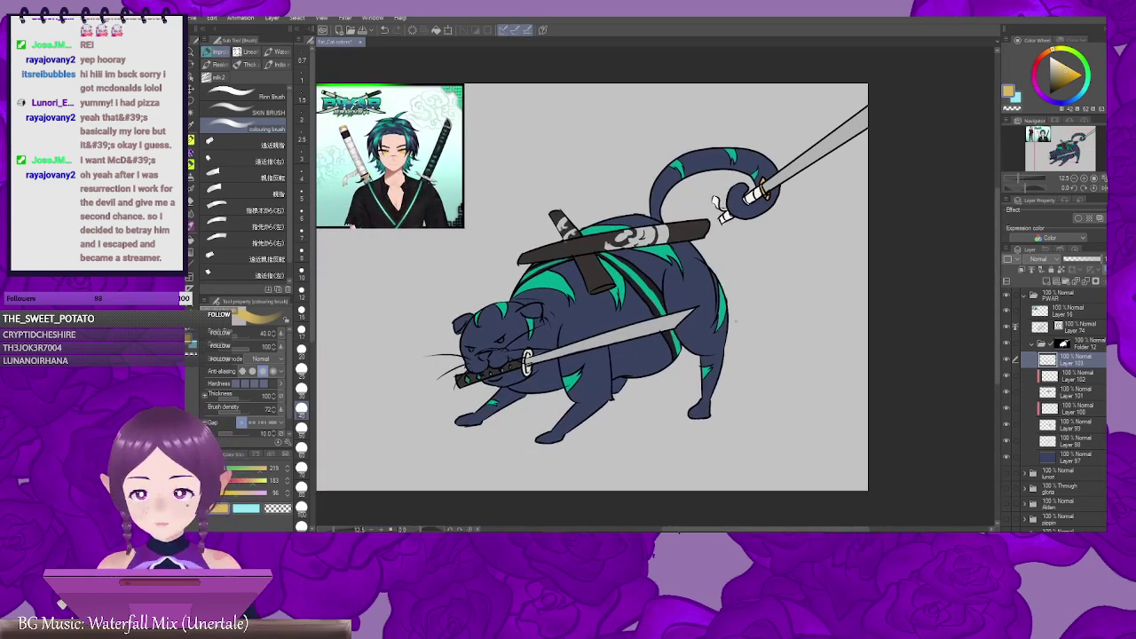
pyautogui.hotkey('ctrl', 'shift', 'n')
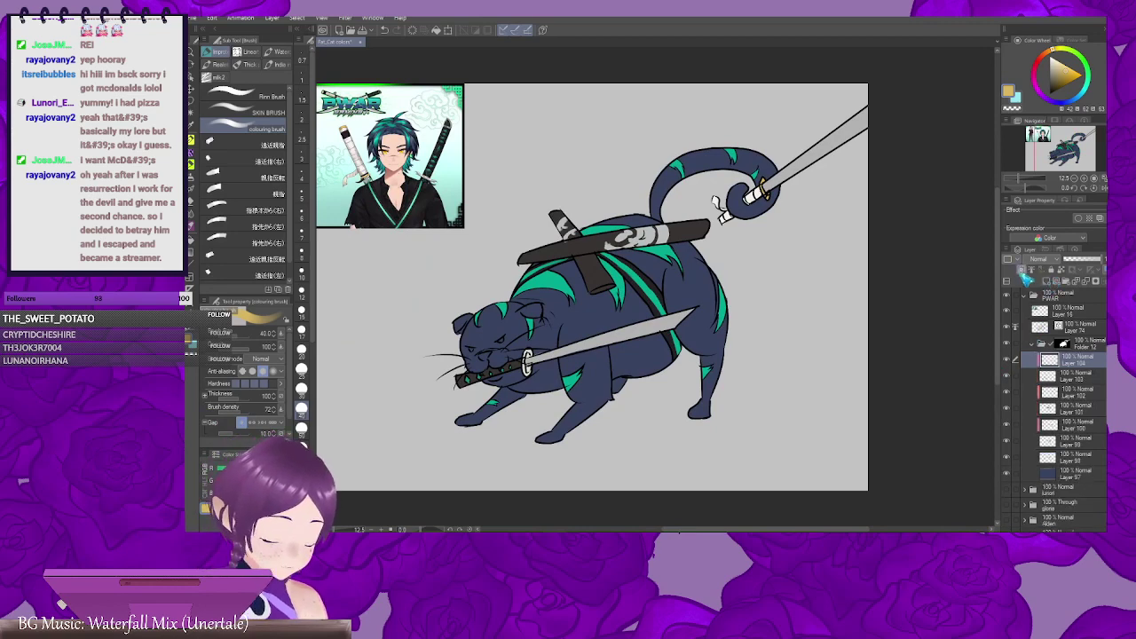
pyautogui.moveTo(778, 273); pyautogui.dragTo(656, 328)
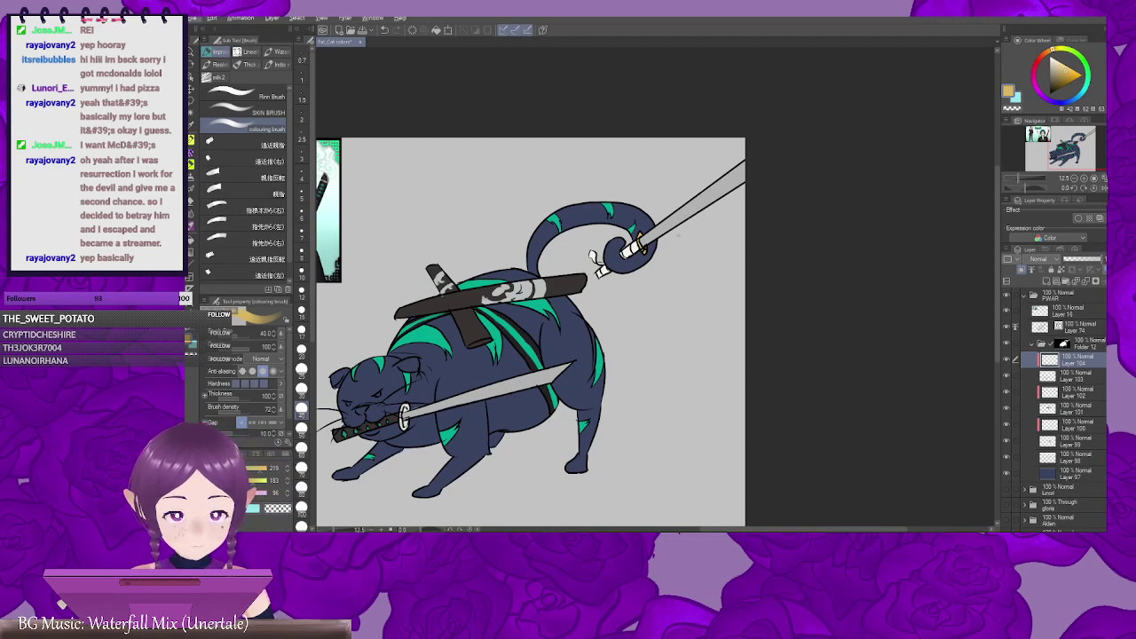
pyautogui.scroll(2, 670, 258)
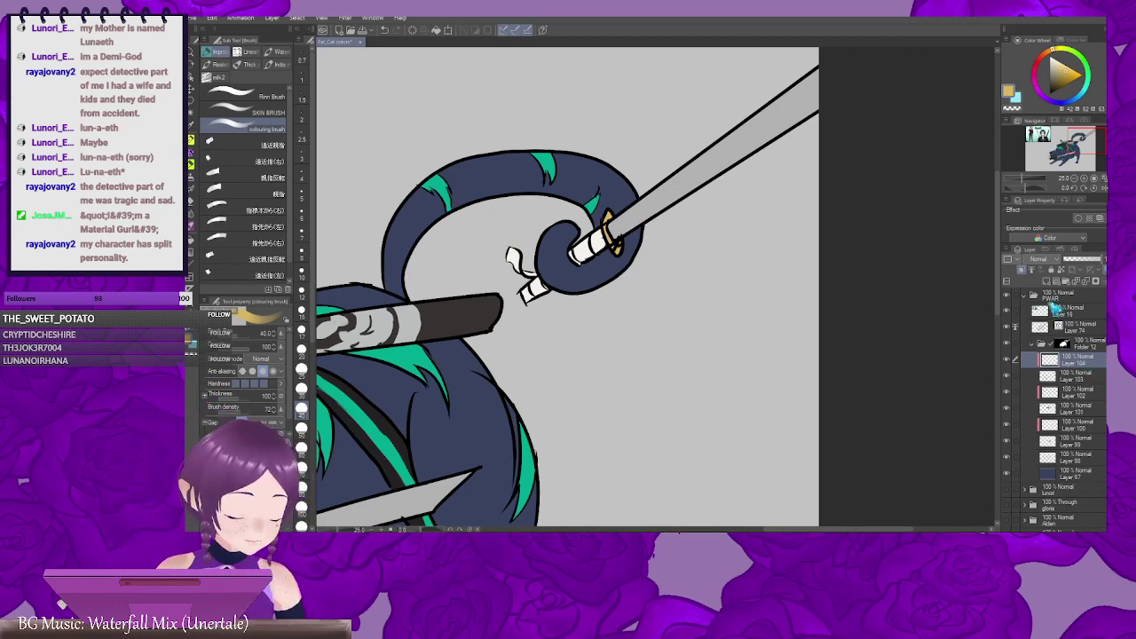
pyautogui.click(1052, 260)
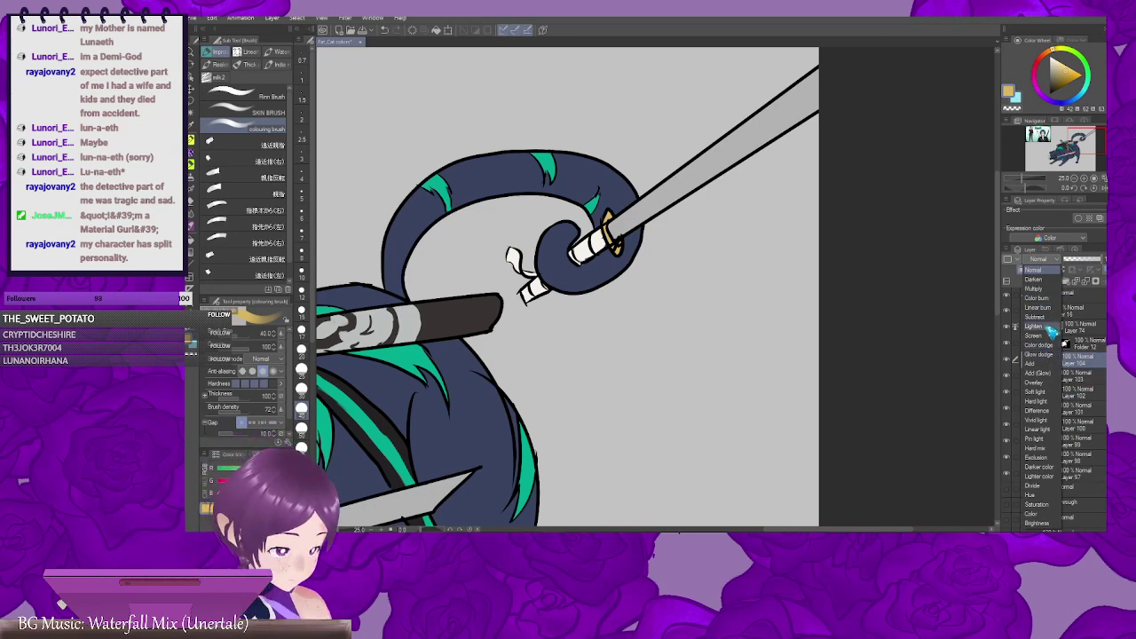
pyautogui.click(1034, 289)
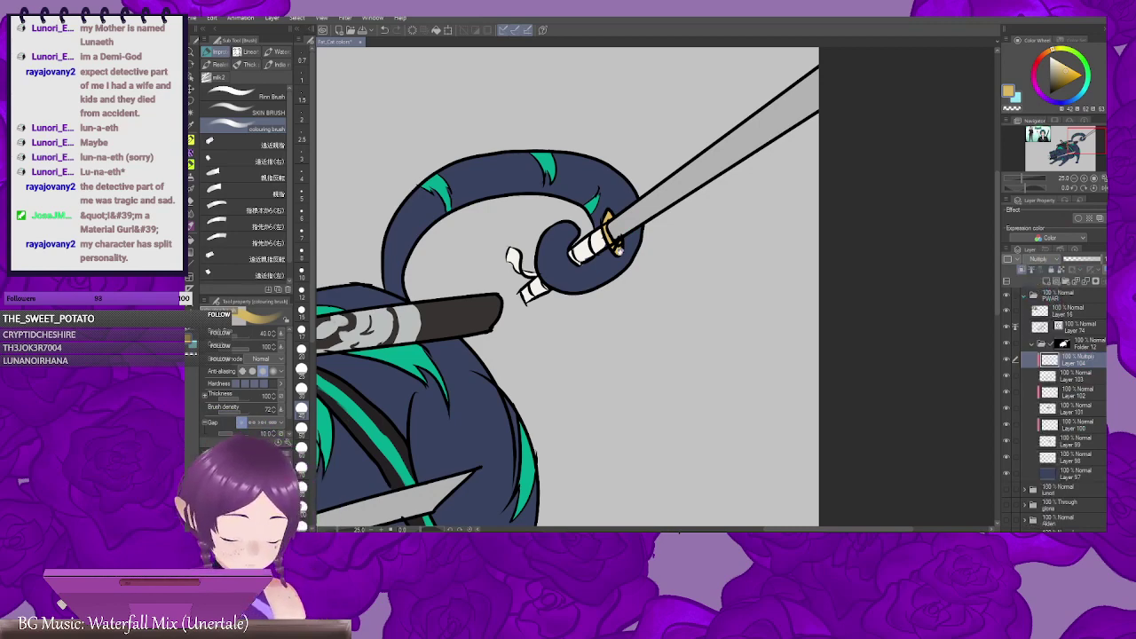
# Step: Try a gold shading stroke at the base of the tail-held katana's blade on the Multiply layer
pyautogui.moveTo(658, 276)
pyautogui.mouseDown()
pyautogui.moveTo(662, 291)
pyautogui.moveTo(660, 280)
pyautogui.moveTo(710, 272)
pyautogui.moveTo(682, 274)
pyautogui.mouseUp()
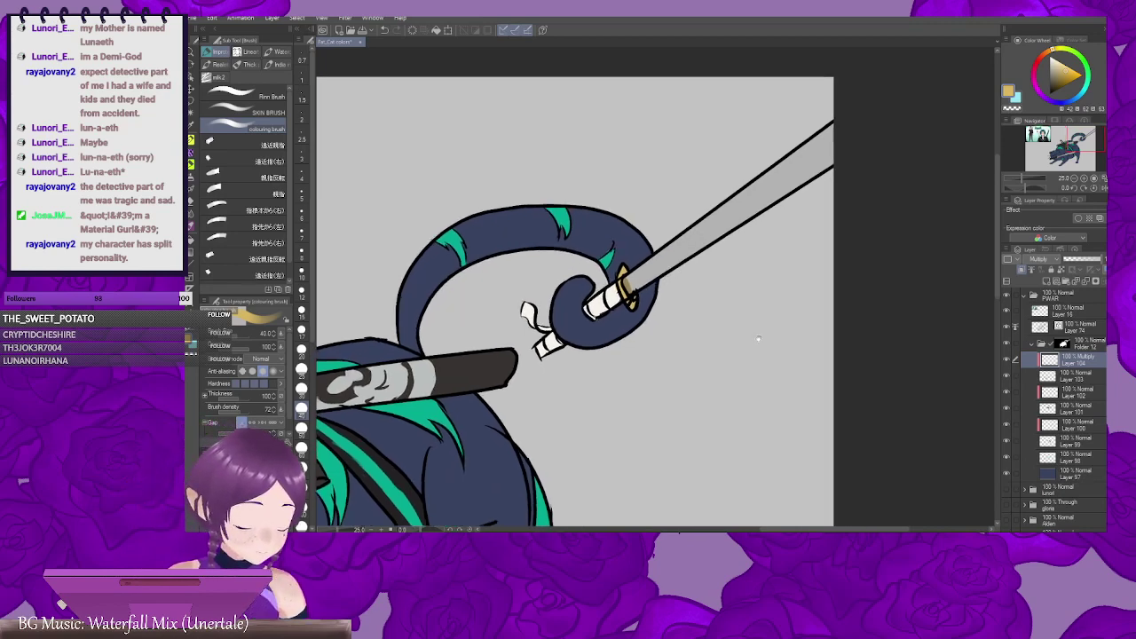
pyautogui.moveTo(759, 340); pyautogui.dragTo(742, 326)
pyautogui.moveTo(614, 271); pyautogui.dragTo(672, 244)
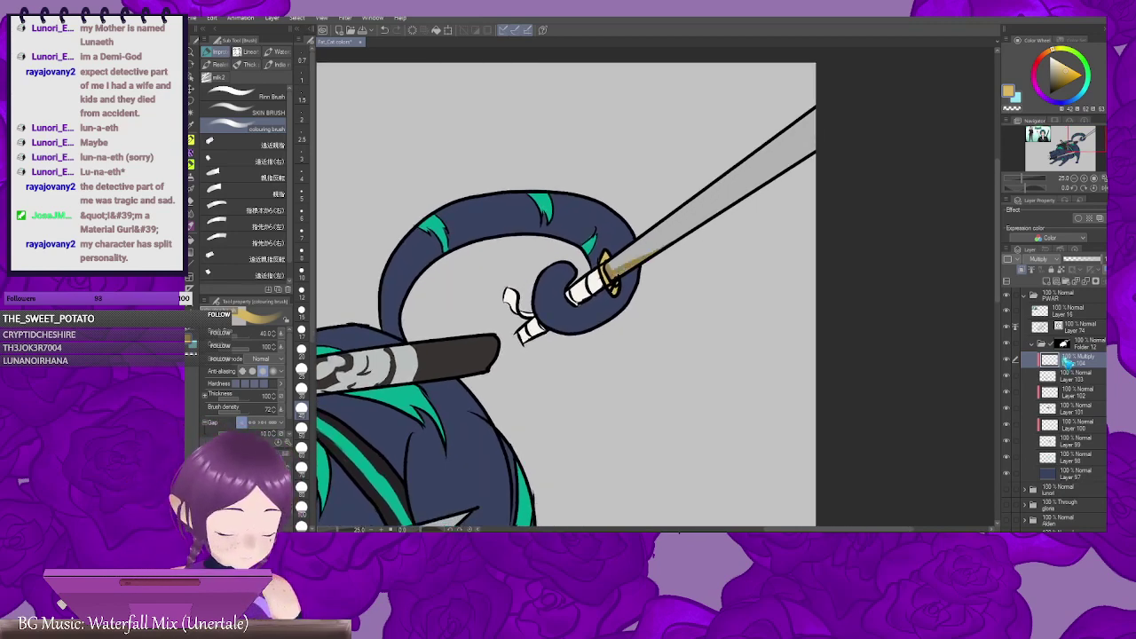
# Step: Set Folder 12 and the PWAR folder to Through blending, and make the Multiply layer active again
pyautogui.click(1090, 344)
pyautogui.click(1055, 262)
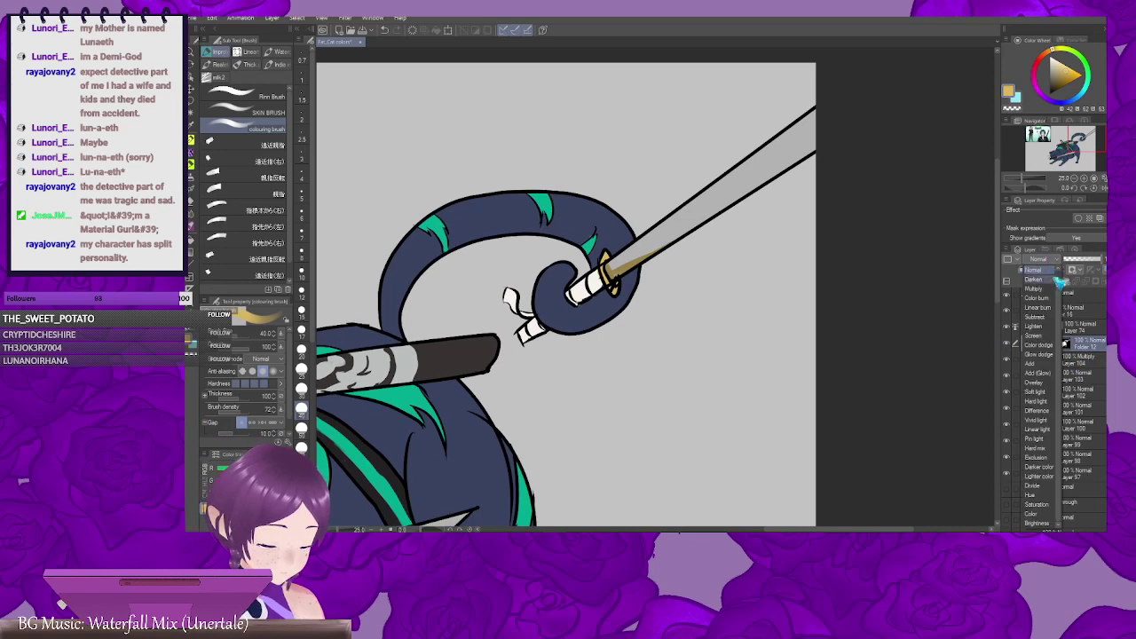
pyautogui.click(1053, 280)
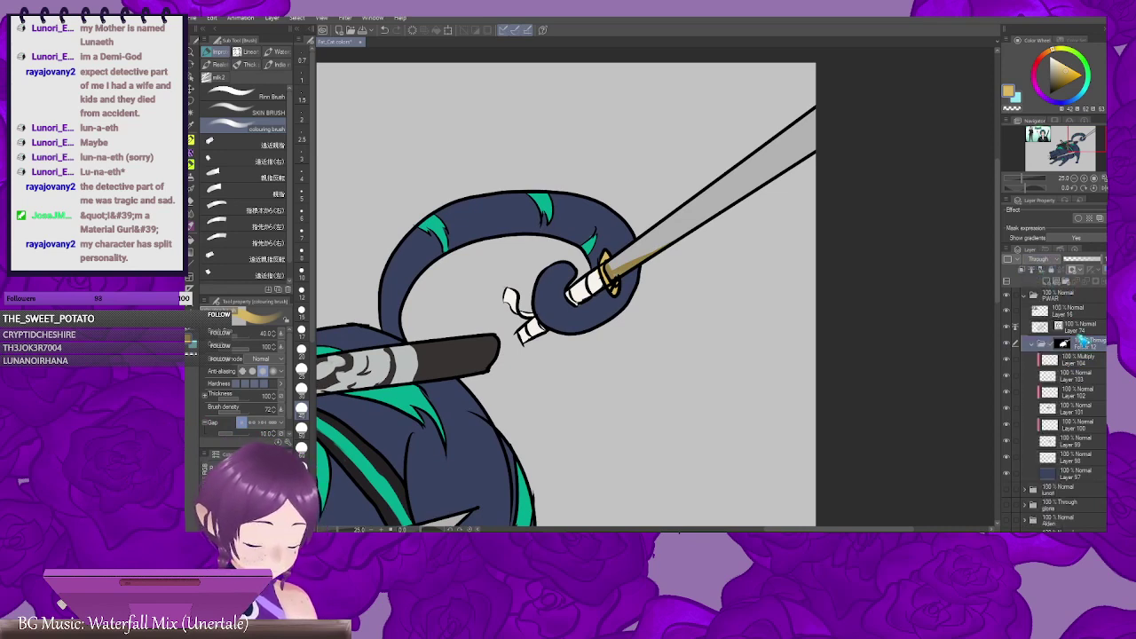
pyautogui.click(1085, 307)
pyautogui.click(1054, 266)
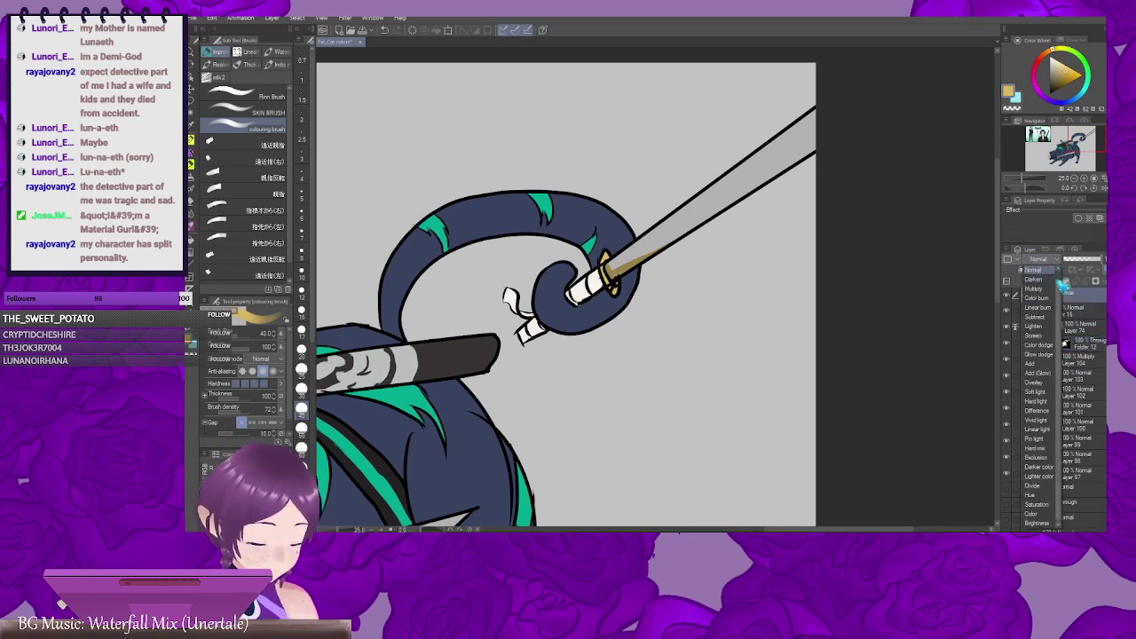
pyautogui.moveTo(1058, 281); pyautogui.dragTo(1058, 270)
pyautogui.click(1043, 270)
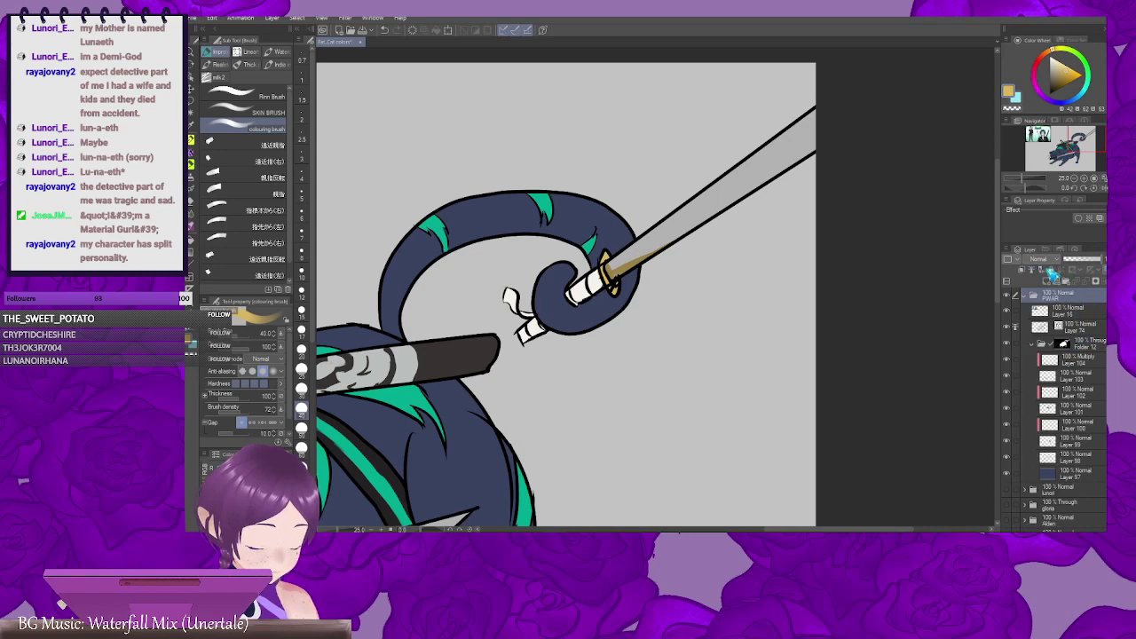
pyautogui.click(1097, 363)
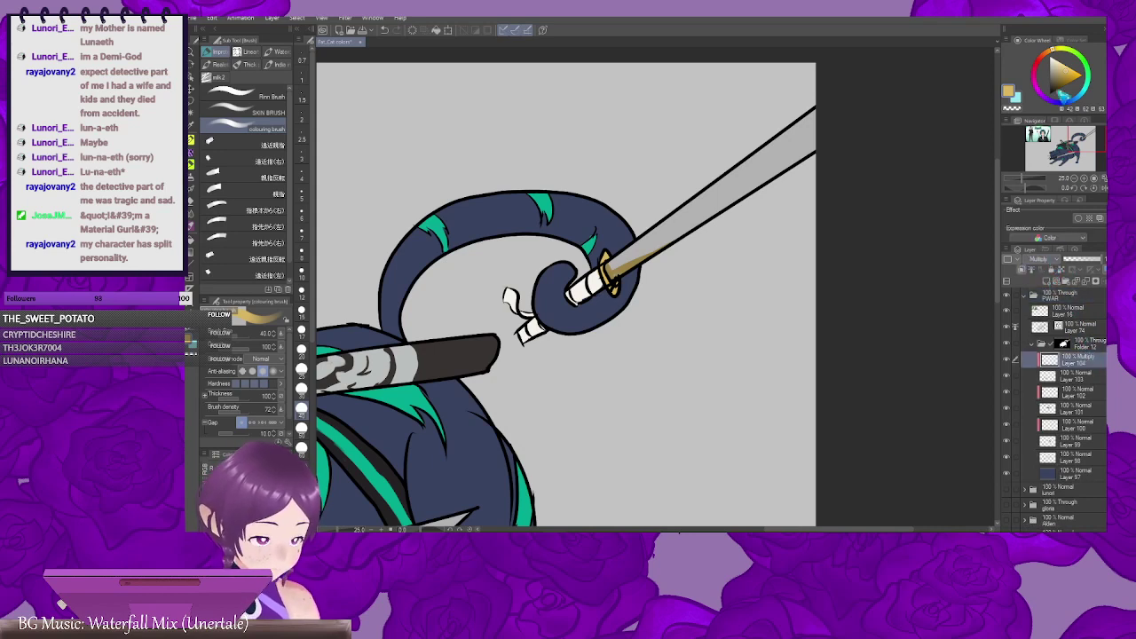
# Step: Try a darker brownish-gold shading stroke along the tail-held katana's blade and undo it
pyautogui.click(1062, 79)
pyautogui.moveTo(674, 254)
pyautogui.mouseDown()
pyautogui.moveTo(695, 250)
pyautogui.moveTo(629, 269)
pyautogui.moveTo(672, 251)
pyautogui.moveTo(654, 280)
pyautogui.moveTo(763, 206)
pyautogui.mouseUp()
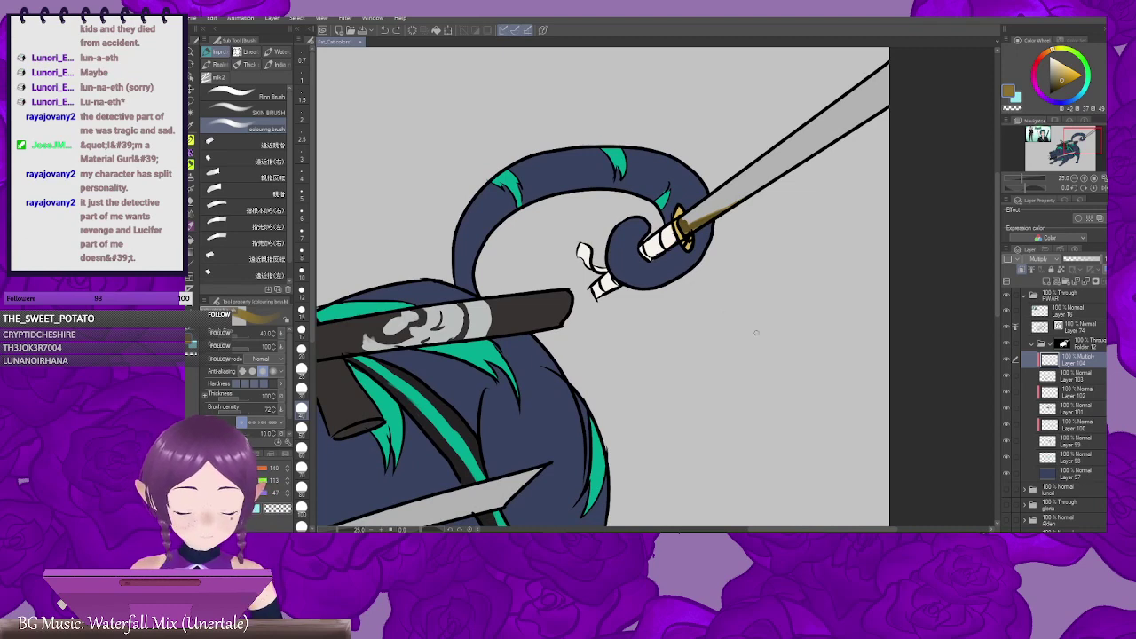
pyautogui.hotkey('ctrl', 'z')
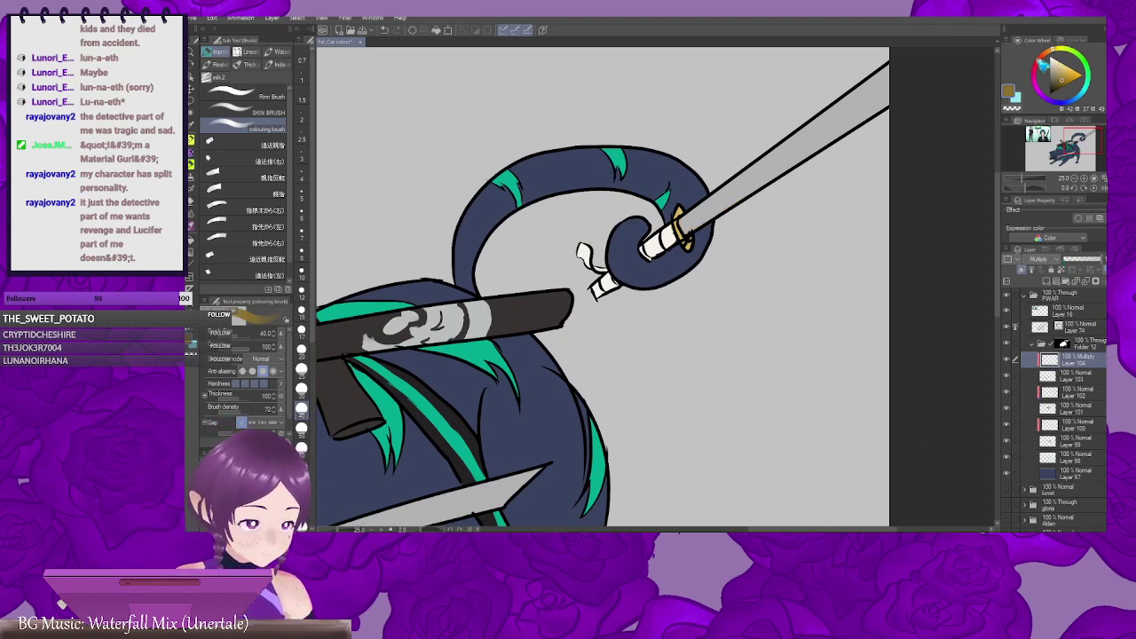
# Step: Choose a dark maroon and shade the tail-held katana's handle and the lower edge of its blade
pyautogui.click(1038, 61)
pyautogui.click(1056, 87)
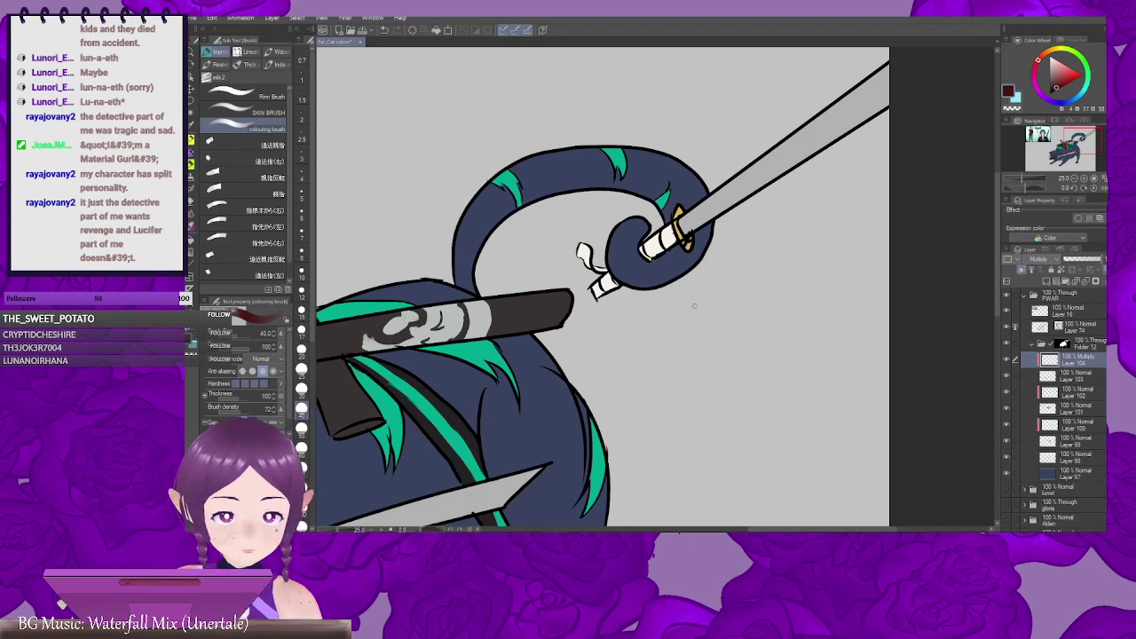
pyautogui.moveTo(699, 233)
pyautogui.mouseDown()
pyautogui.moveTo(587, 280)
pyautogui.moveTo(624, 247)
pyautogui.mouseUp()
pyautogui.moveTo(581, 278)
pyautogui.mouseDown()
pyautogui.moveTo(647, 229)
pyautogui.moveTo(568, 291)
pyautogui.moveTo(726, 225)
pyautogui.moveTo(685, 248)
pyautogui.moveTo(710, 228)
pyautogui.mouseUp()
pyautogui.moveTo(695, 232)
pyautogui.mouseDown()
pyautogui.moveTo(707, 212)
pyautogui.moveTo(656, 249)
pyautogui.mouseUp()
pyautogui.moveTo(759, 182)
pyautogui.mouseDown()
pyautogui.moveTo(593, 275)
pyautogui.moveTo(717, 177)
pyautogui.mouseUp()
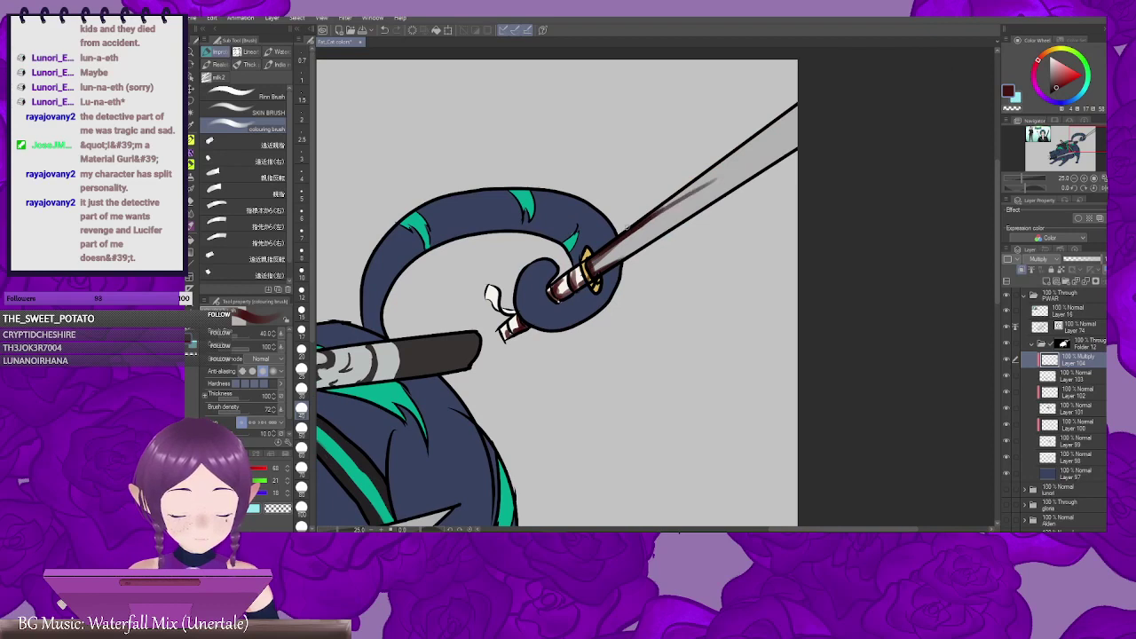
pyautogui.hotkey('ctrl', 'z')
pyautogui.moveTo(598, 255); pyautogui.dragTo(587, 272)
pyautogui.moveTo(666, 231); pyautogui.dragTo(599, 268)
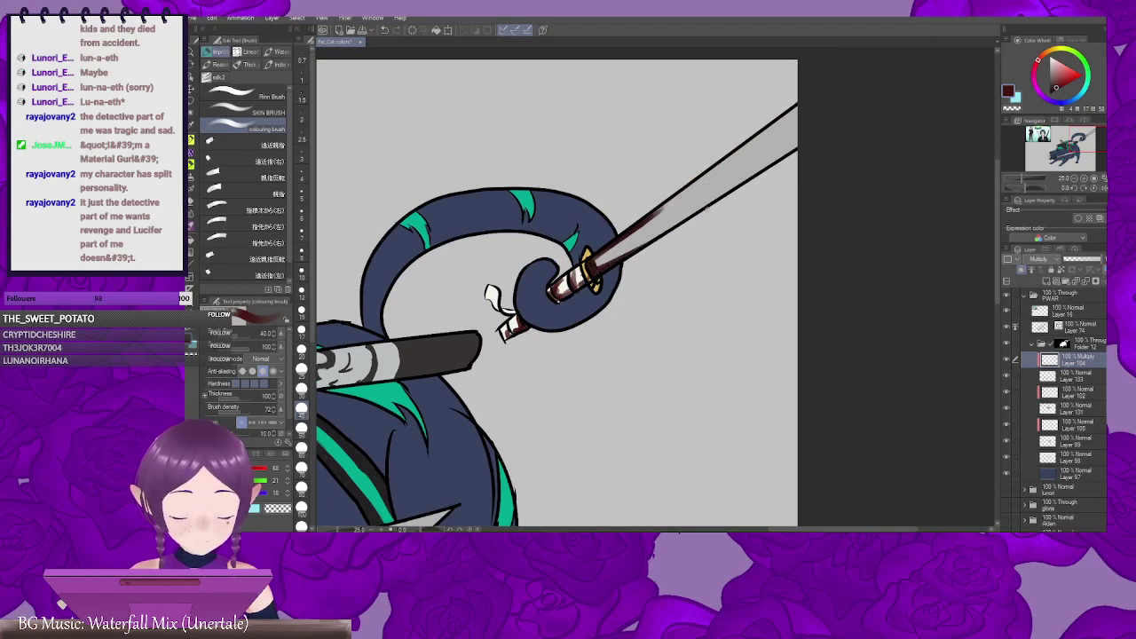
pyautogui.moveTo(751, 176)
pyautogui.mouseDown()
pyautogui.moveTo(641, 245)
pyautogui.moveTo(796, 148)
pyautogui.moveTo(591, 274)
pyautogui.mouseUp()
# Step: Erase the maroon shading from the tail-held katana's handle using the hard eraser enlarged to size 100
pyautogui.press('e')
pyautogui.moveTo(622, 238)
pyautogui.mouseDown()
pyautogui.moveTo(664, 209)
pyautogui.moveTo(592, 261)
pyautogui.mouseUp()
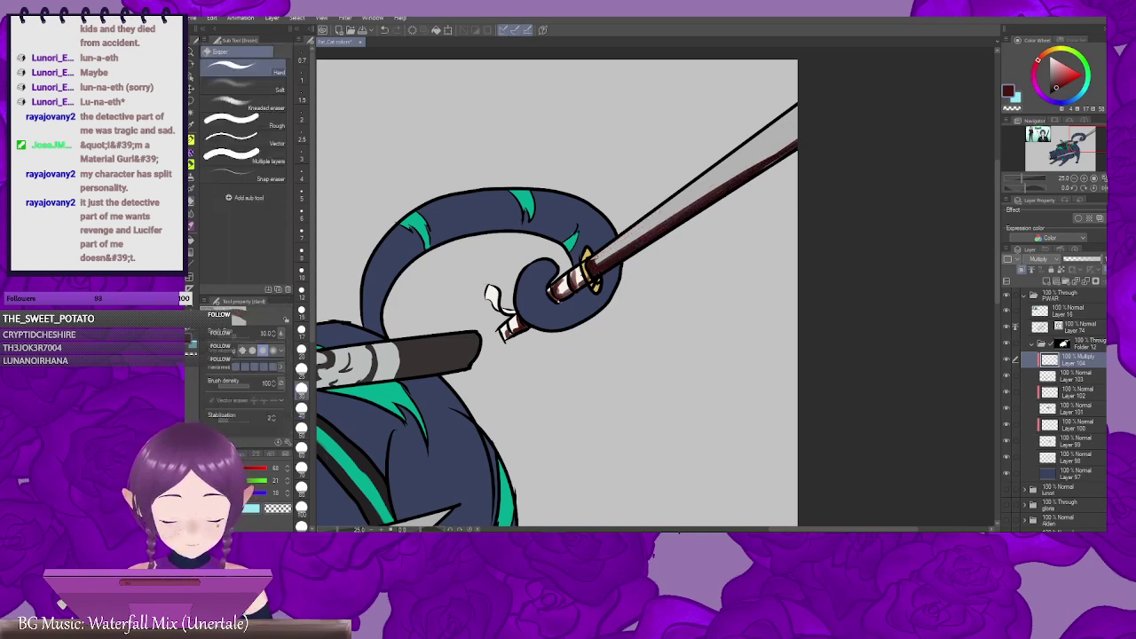
pyautogui.moveTo(653, 231); pyautogui.dragTo(623, 253)
pyautogui.moveTo(554, 291); pyautogui.dragTo(575, 248)
pyautogui.press(']')
pyautogui.press(']')
pyautogui.press(']')
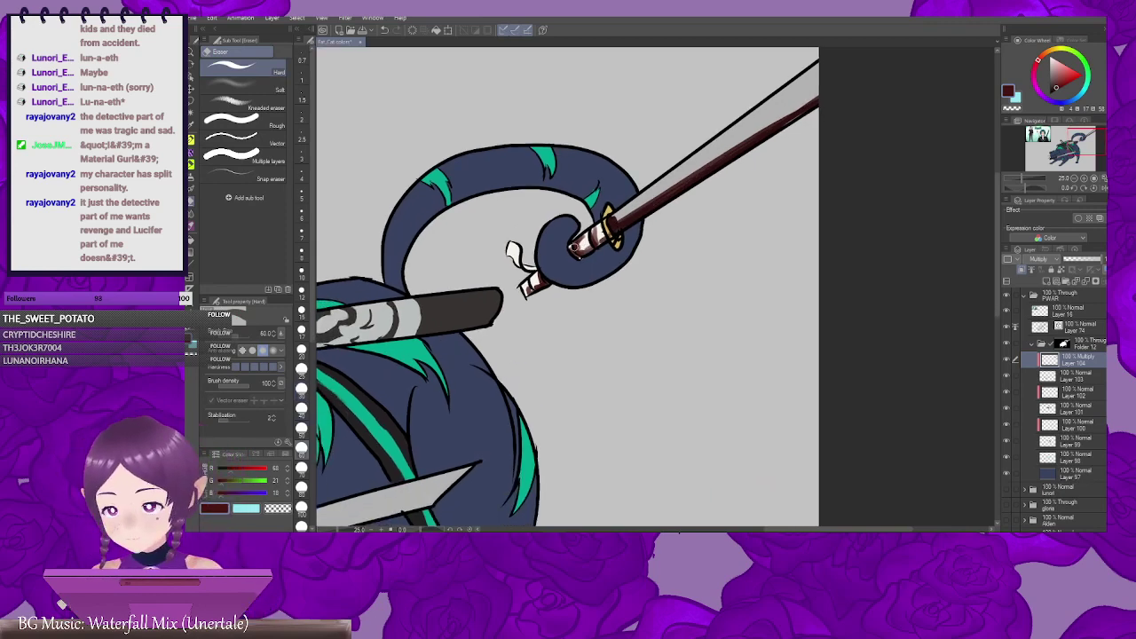
pyautogui.press(']')
pyautogui.press(']')
pyautogui.press(']')
pyautogui.moveTo(545, 300)
pyautogui.mouseDown()
pyautogui.moveTo(535, 270)
pyautogui.moveTo(575, 253)
pyautogui.moveTo(597, 222)
pyautogui.moveTo(788, 119)
pyautogui.mouseUp()
# Step: Shade the lower edge and tip of the mouth-held katana's blade with the dark maroon
pyautogui.moveTo(617, 282); pyautogui.dragTo(802, 216)
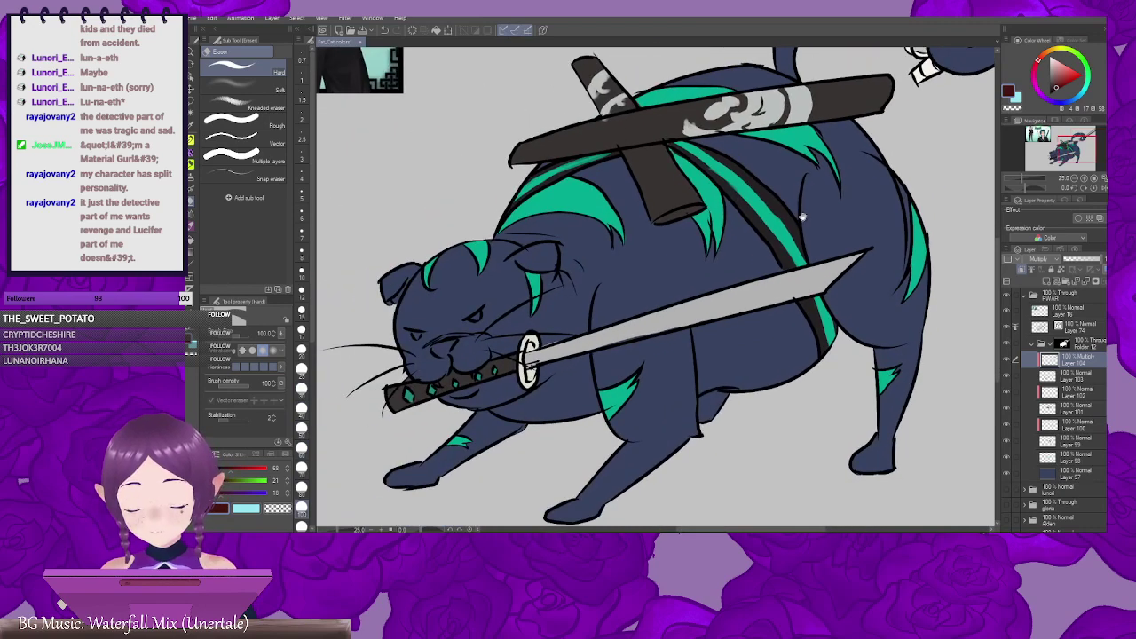
pyautogui.press('b')
pyautogui.moveTo(593, 360)
pyautogui.mouseDown()
pyautogui.moveTo(571, 321)
pyautogui.moveTo(514, 315)
pyautogui.moveTo(750, 270)
pyautogui.mouseUp()
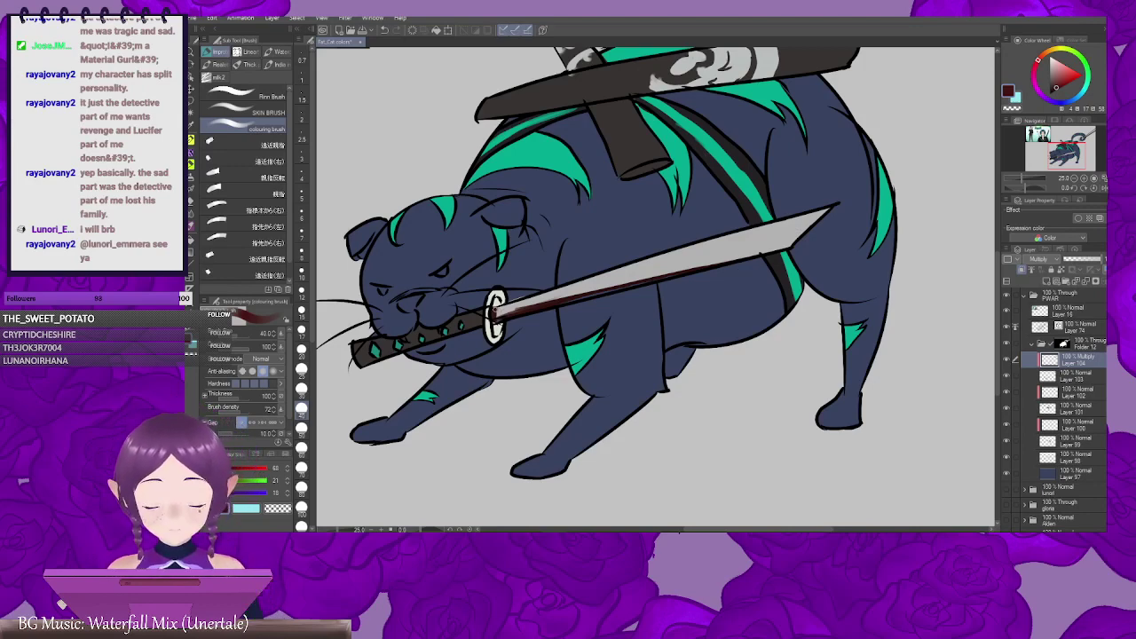
pyautogui.moveTo(497, 314); pyautogui.dragTo(522, 310)
pyautogui.moveTo(683, 294)
pyautogui.mouseDown()
pyautogui.moveTo(610, 309)
pyautogui.moveTo(712, 313)
pyautogui.mouseUp()
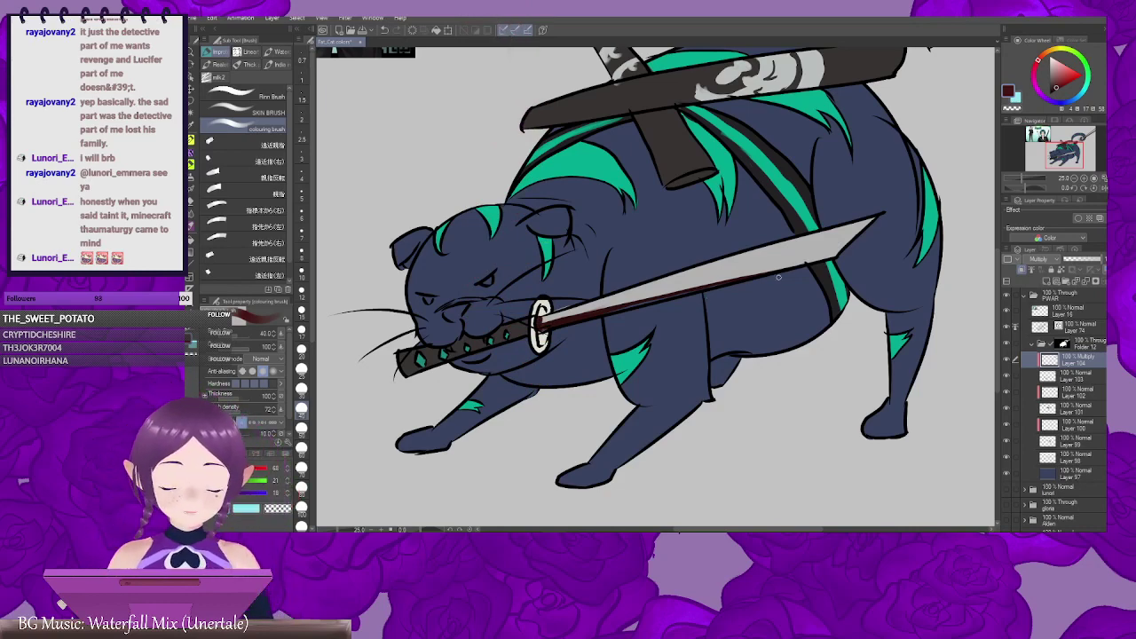
pyautogui.moveTo(849, 239)
pyautogui.mouseDown()
pyautogui.moveTo(830, 258)
pyautogui.moveTo(851, 238)
pyautogui.moveTo(835, 256)
pyautogui.moveTo(712, 279)
pyautogui.moveTo(805, 257)
pyautogui.moveTo(728, 264)
pyautogui.mouseUp()
pyautogui.moveTo(781, 238); pyautogui.dragTo(622, 379)
pyautogui.moveTo(717, 242); pyautogui.dragTo(633, 375)
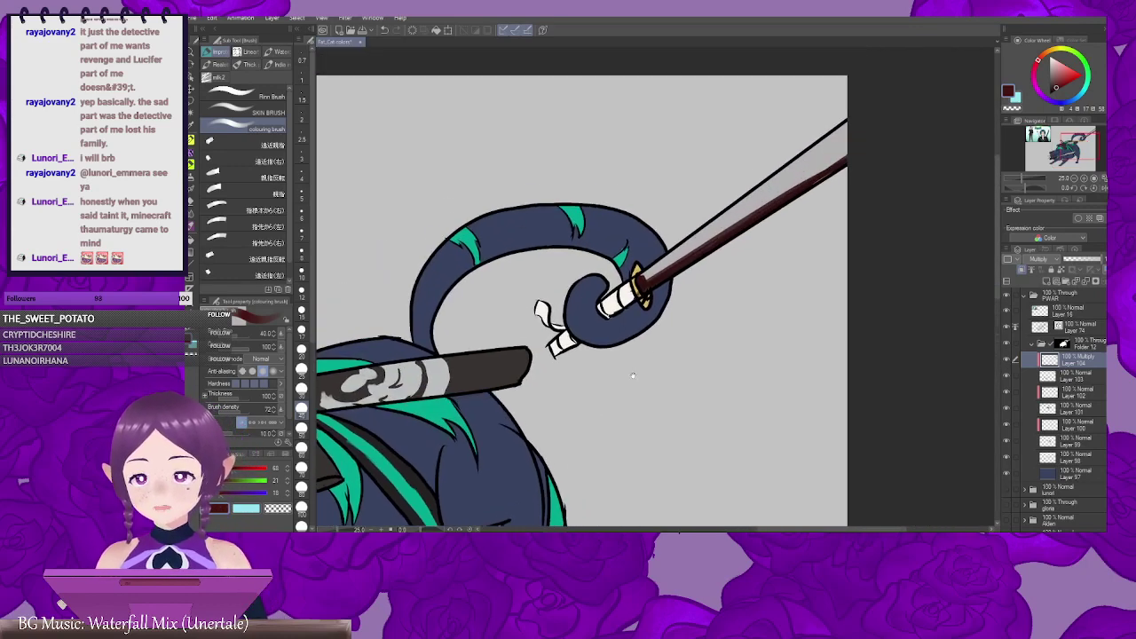
# Step: Add dark maroon shading to the guards of the mouth-held and tail-held katanas
pyautogui.moveTo(428, 491)
pyautogui.mouseDown()
pyautogui.moveTo(647, 315)
pyautogui.moveTo(797, 264)
pyautogui.mouseUp()
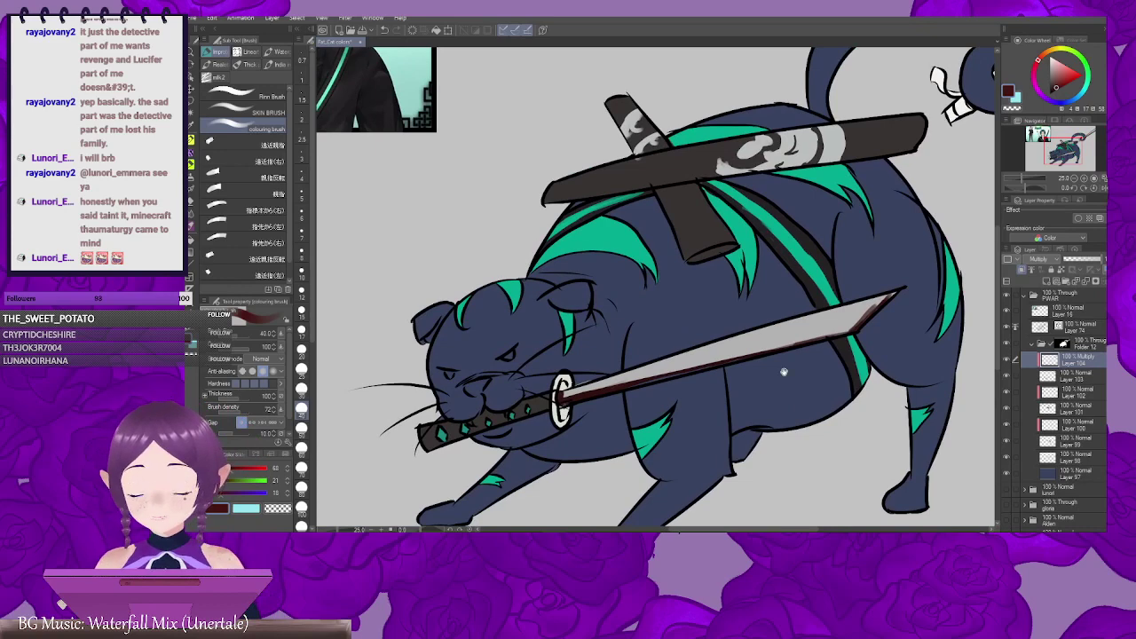
pyautogui.moveTo(784, 372); pyautogui.dragTo(781, 264)
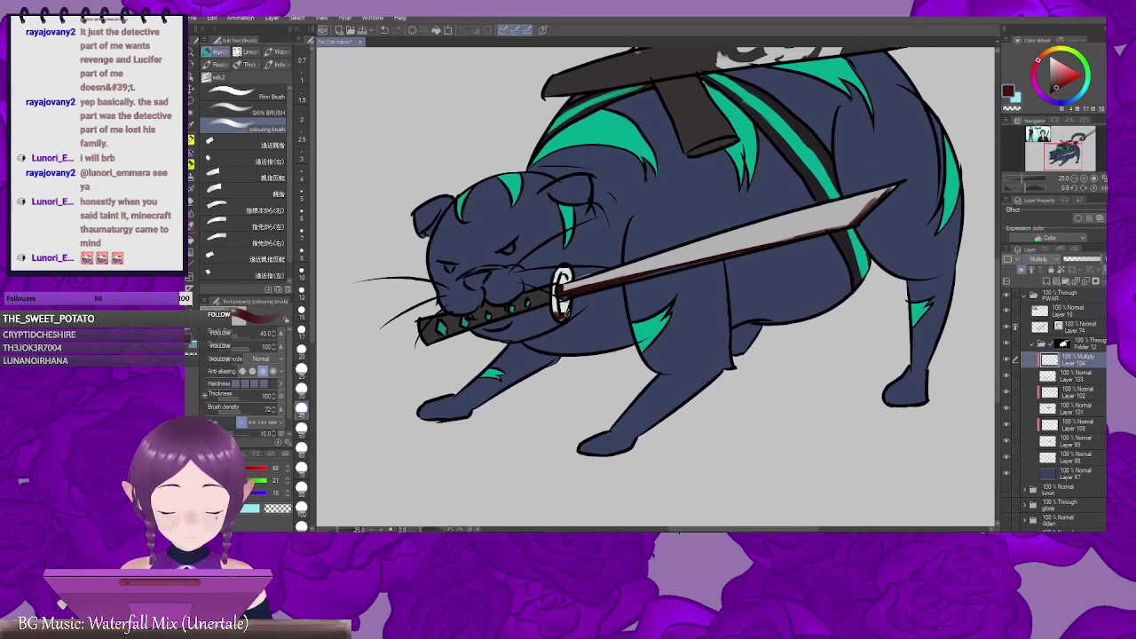
pyautogui.moveTo(620, 240); pyautogui.dragTo(479, 365)
pyautogui.moveTo(698, 269); pyautogui.dragTo(598, 397)
pyautogui.moveTo(797, 221); pyautogui.dragTo(799, 217)
pyautogui.moveTo(805, 256)
pyautogui.mouseDown()
pyautogui.moveTo(741, 216)
pyautogui.moveTo(709, 228)
pyautogui.mouseUp()
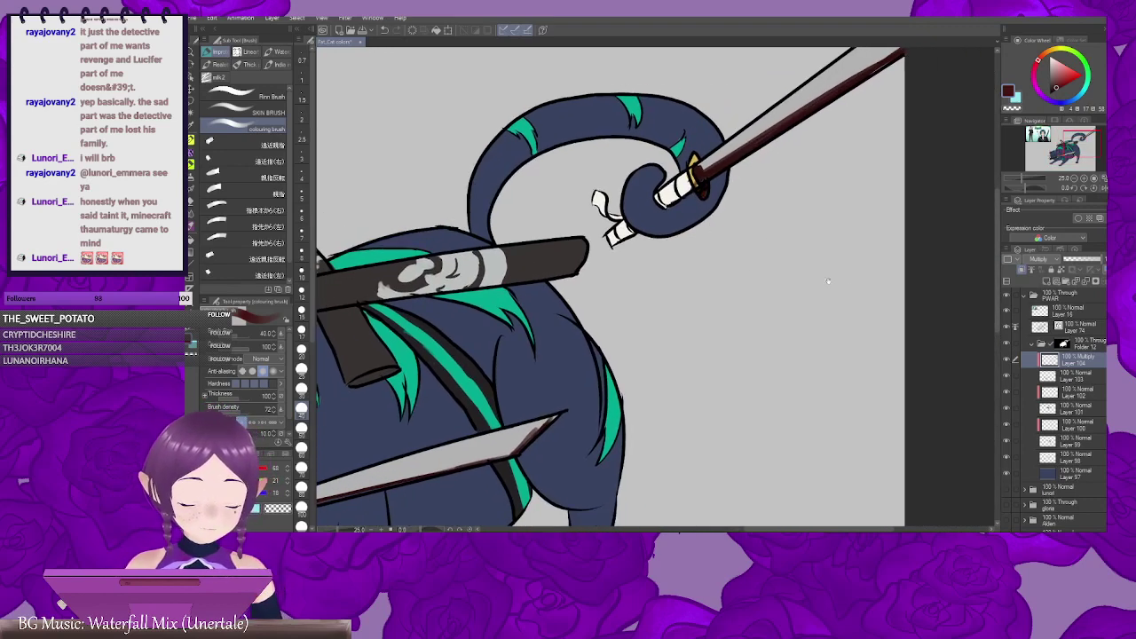
pyautogui.moveTo(537, 388); pyautogui.dragTo(757, 282)
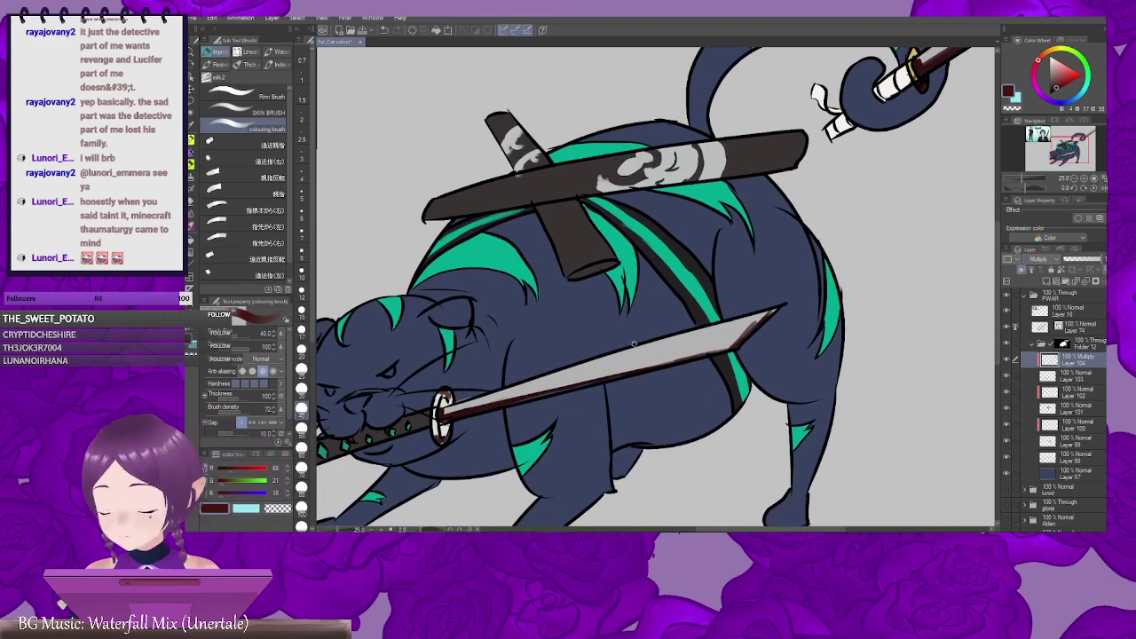
# Step: Soften the maroon shading on the mouth-held katana's blade with the Blur tool at size 50
pyautogui.press('j')
pyautogui.press('[')
pyautogui.press('[')
pyautogui.press('[')
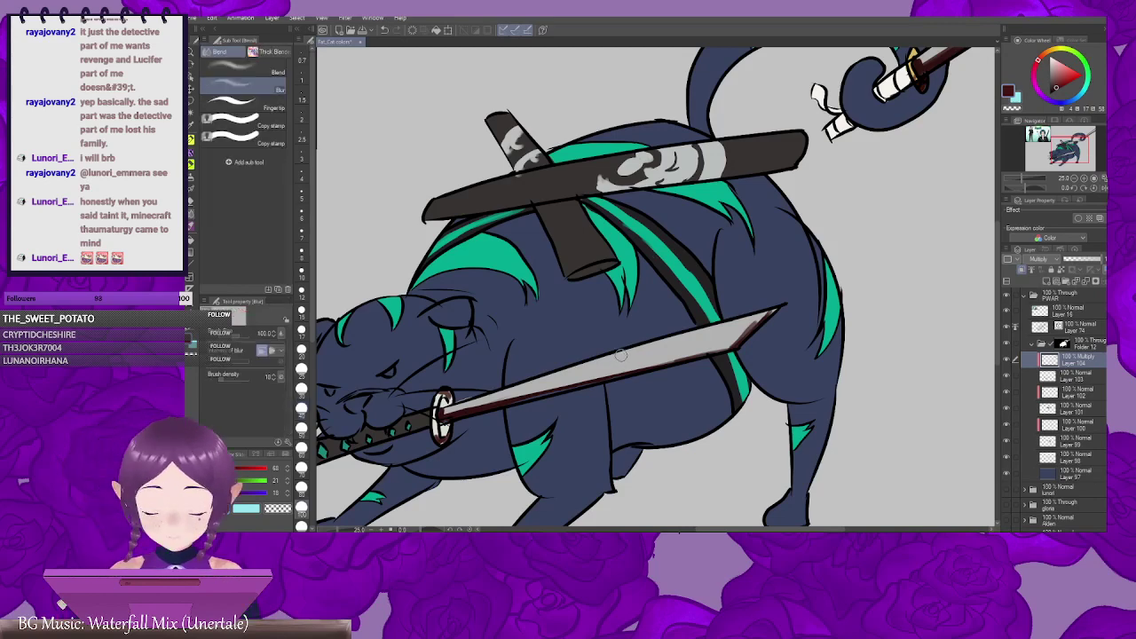
pyautogui.moveTo(622, 354); pyautogui.dragTo(704, 267)
pyautogui.press('[')
pyautogui.press('[')
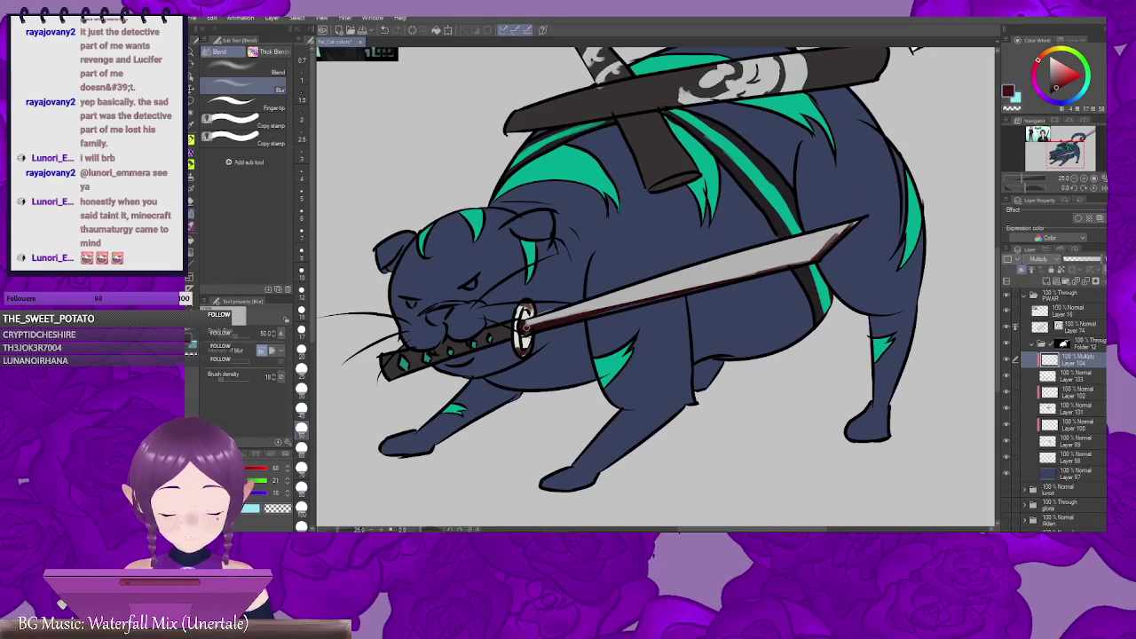
pyautogui.moveTo(526, 327); pyautogui.dragTo(721, 279)
pyautogui.moveTo(844, 230); pyautogui.dragTo(816, 259)
pyautogui.moveTo(517, 349); pyautogui.dragTo(585, 321)
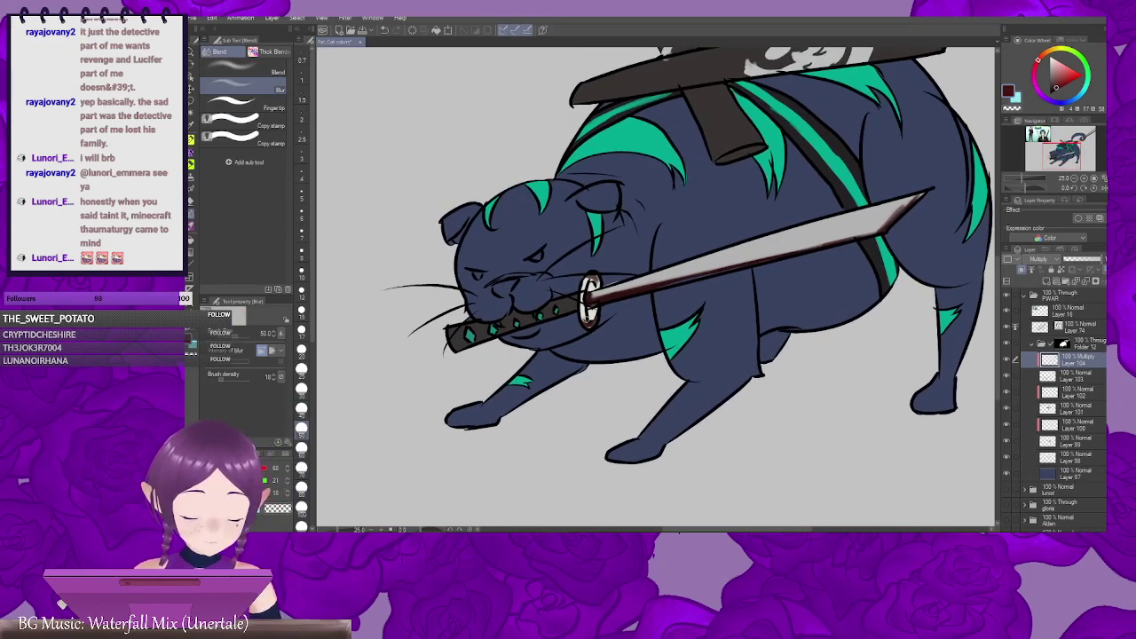
# Step: Soften the maroon shading along the tail-held katana's blade with the Blur tool enlarged to size 80
pyautogui.moveTo(807, 251); pyautogui.dragTo(652, 337)
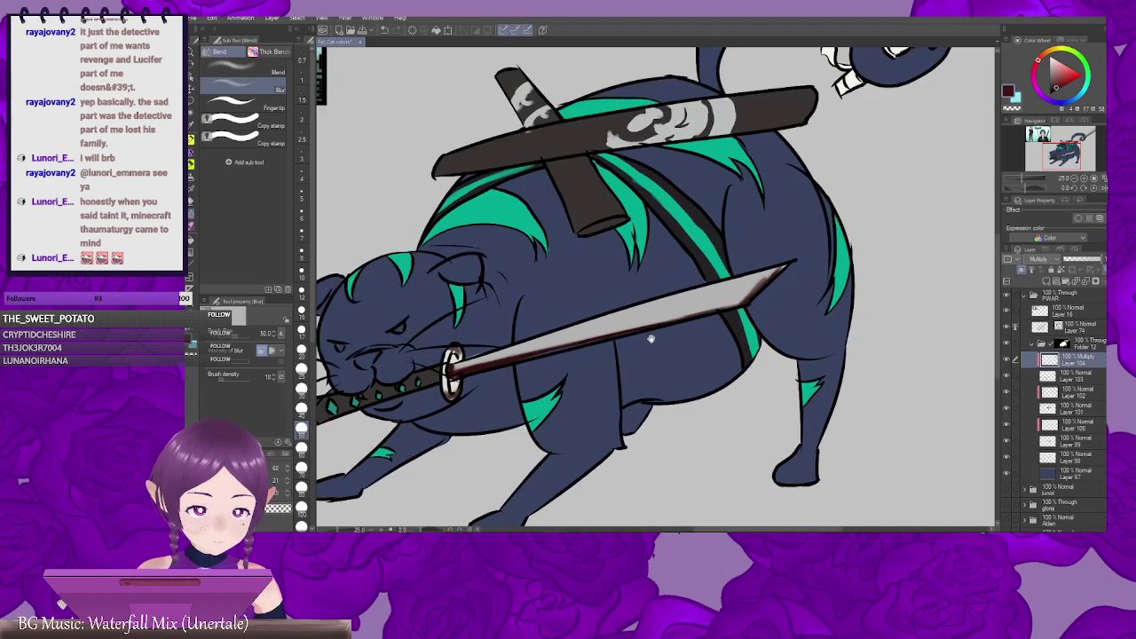
pyautogui.moveTo(920, 142); pyautogui.dragTo(699, 366)
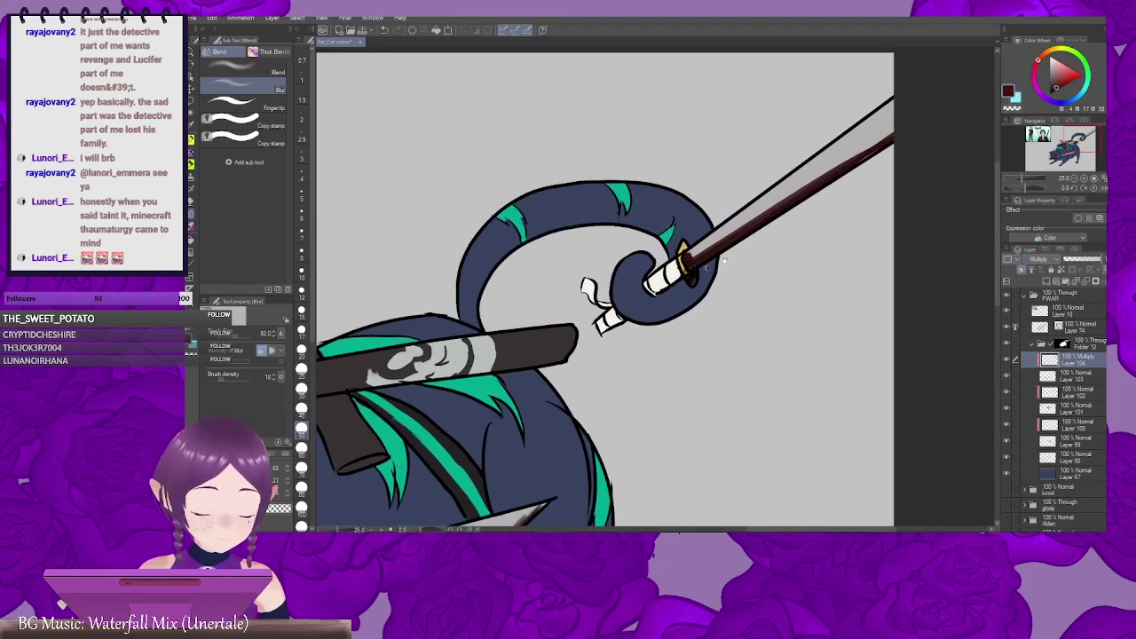
pyautogui.moveTo(689, 252); pyautogui.dragTo(644, 282)
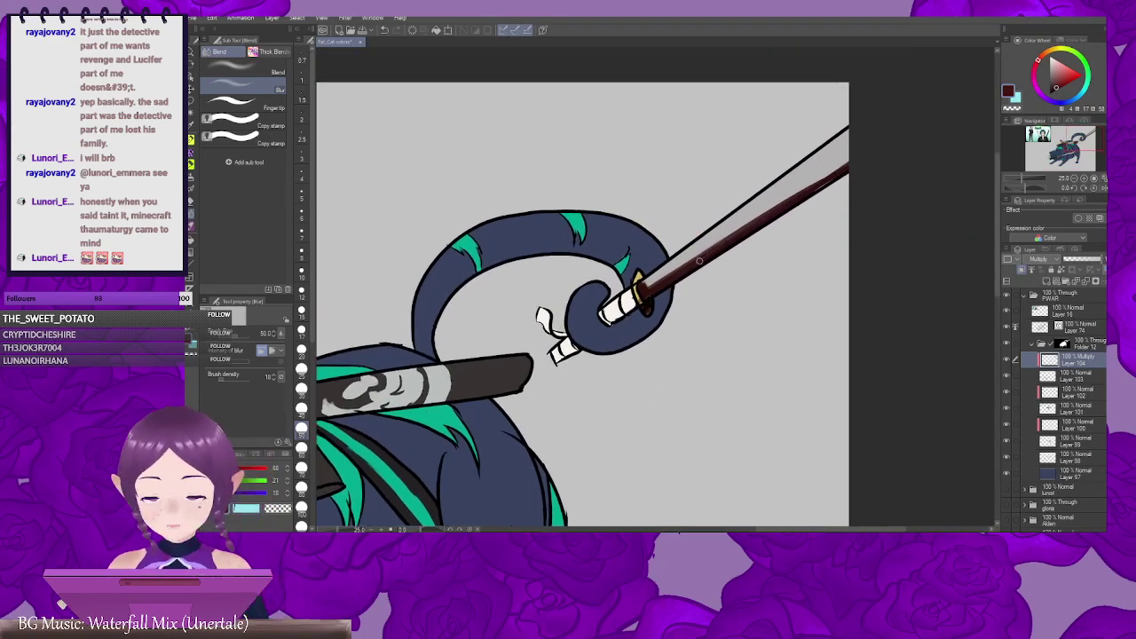
pyautogui.moveTo(700, 260); pyautogui.dragTo(634, 283)
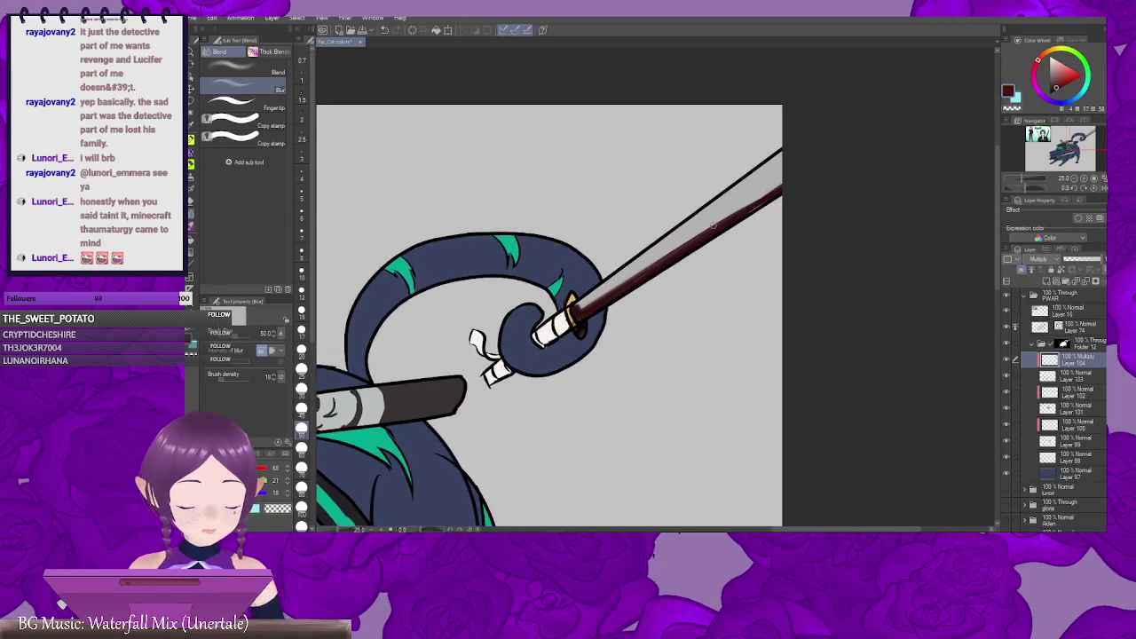
pyautogui.press(']')
pyautogui.press(']')
pyautogui.press(']')
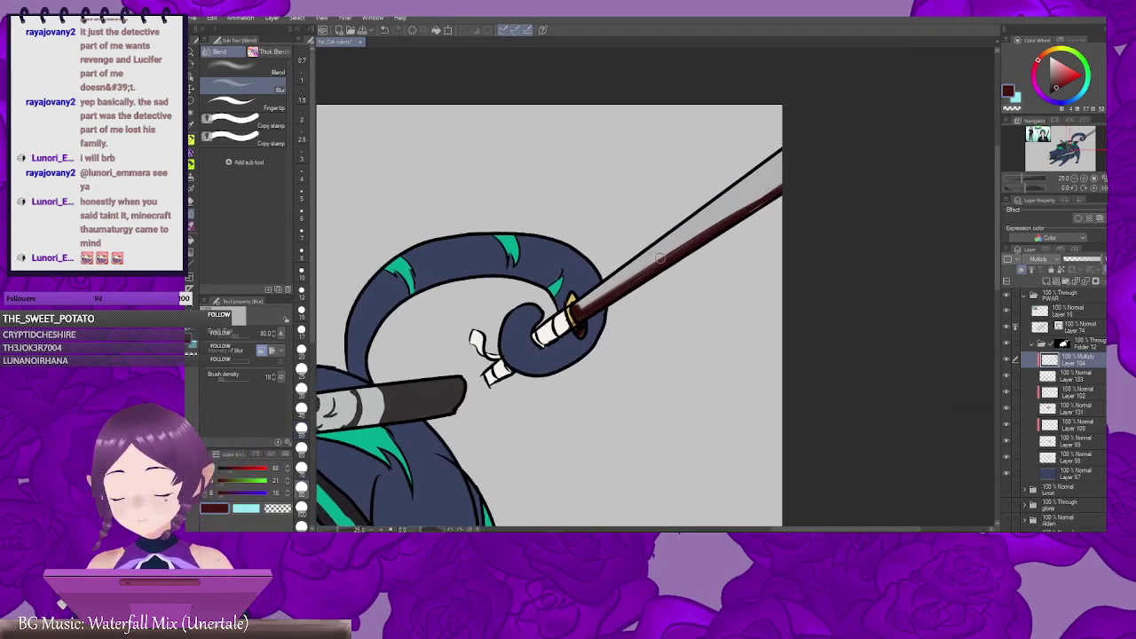
pyautogui.moveTo(750, 200); pyautogui.dragTo(701, 233)
pyautogui.moveTo(638, 282); pyautogui.dragTo(703, 228)
pyautogui.moveTo(646, 251); pyautogui.dragTo(678, 236)
pyautogui.moveTo(711, 218); pyautogui.dragTo(600, 324)
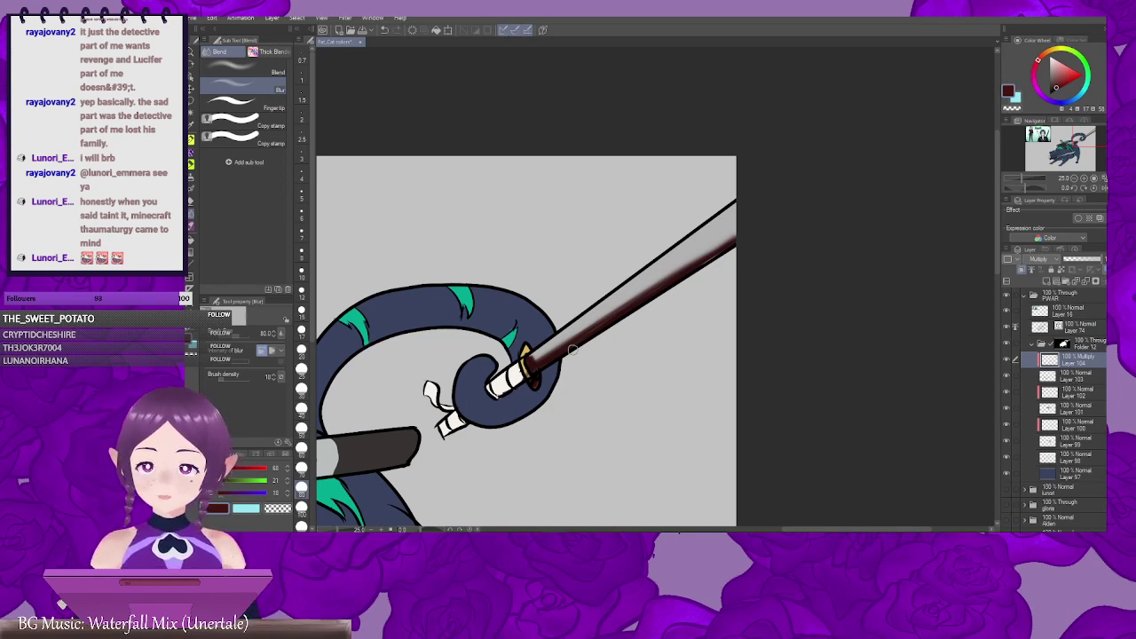
# Step: Add a clipped Color dodge layer above the Multiply shading and choose a pale cream drawing colour for the Pen Blur - glow brush
pyautogui.moveTo(603, 396); pyautogui.dragTo(802, 267)
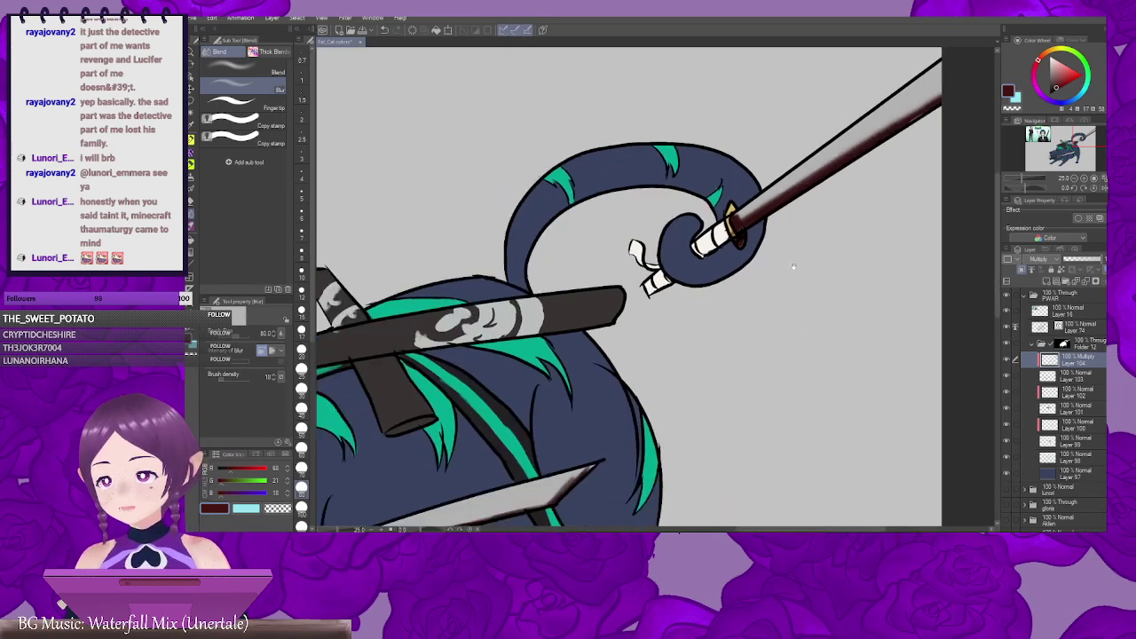
pyautogui.moveTo(686, 381); pyautogui.dragTo(802, 274)
pyautogui.scroll(-2, 801, 275)
pyautogui.scroll(3, 719, 307)
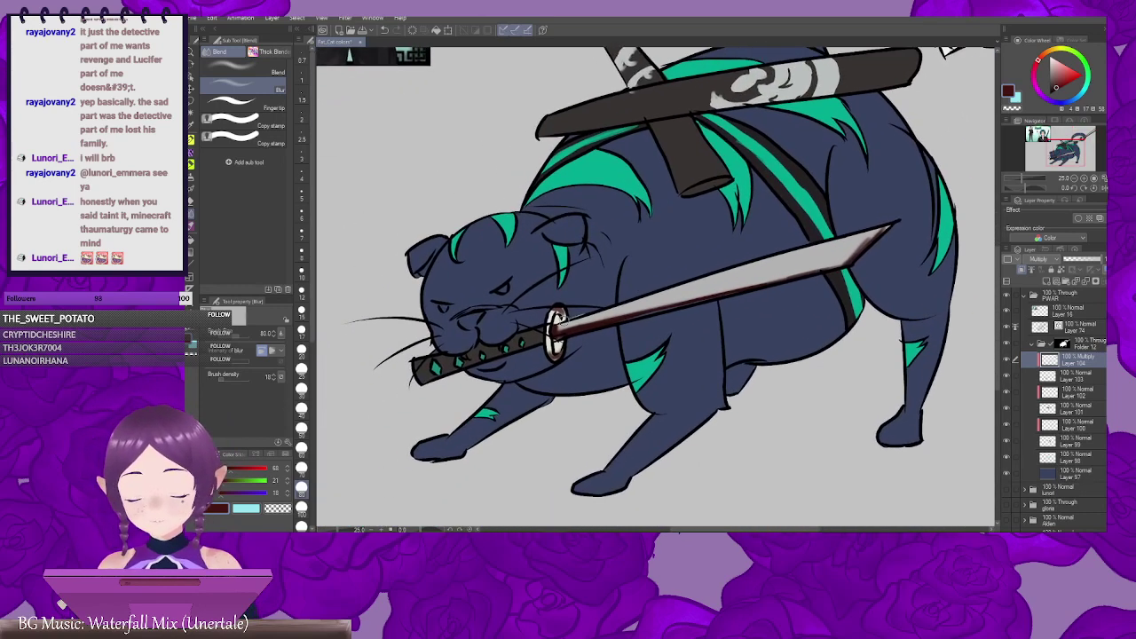
pyautogui.moveTo(728, 279); pyautogui.dragTo(642, 304)
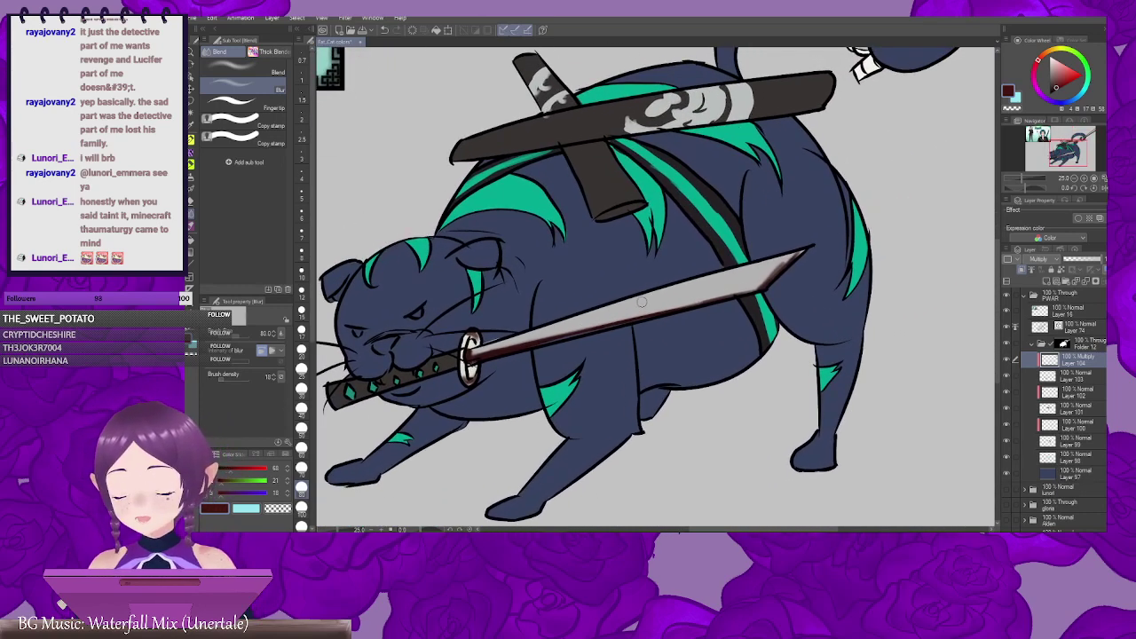
pyautogui.press('p')
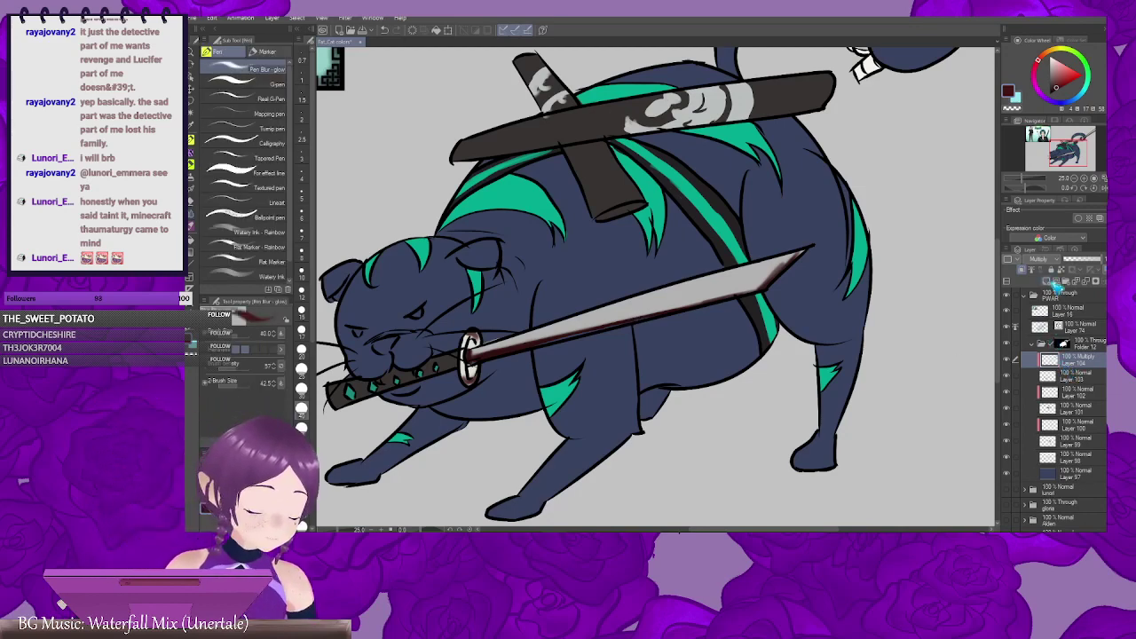
pyautogui.click(1046, 281)
pyautogui.click(1069, 76)
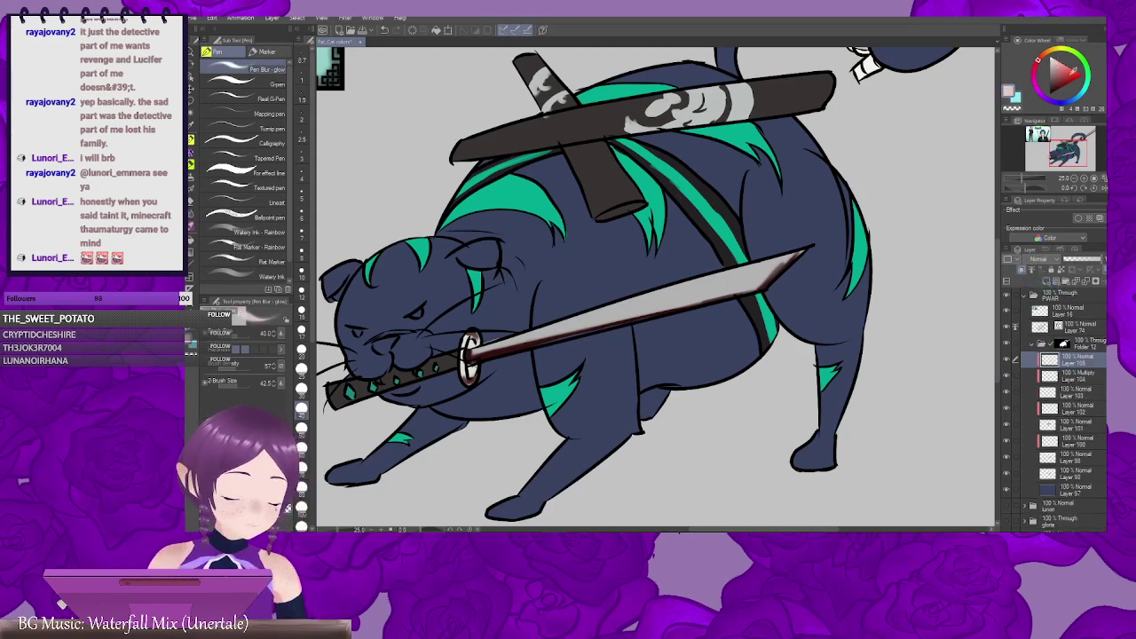
pyautogui.click(1083, 91)
pyautogui.click(1055, 50)
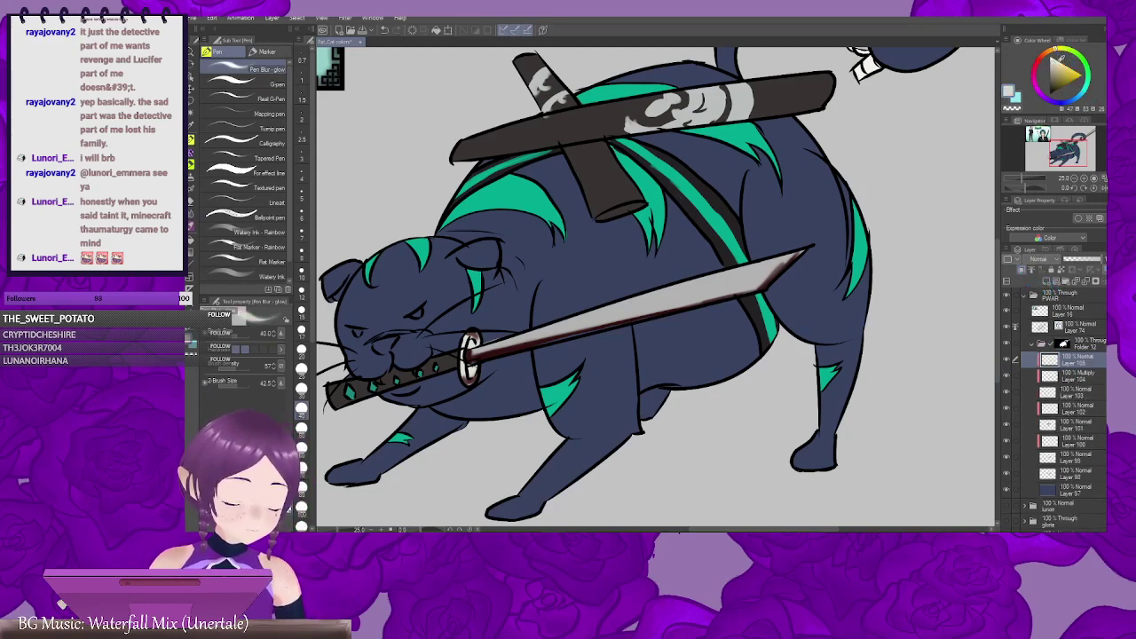
pyautogui.click(1060, 60)
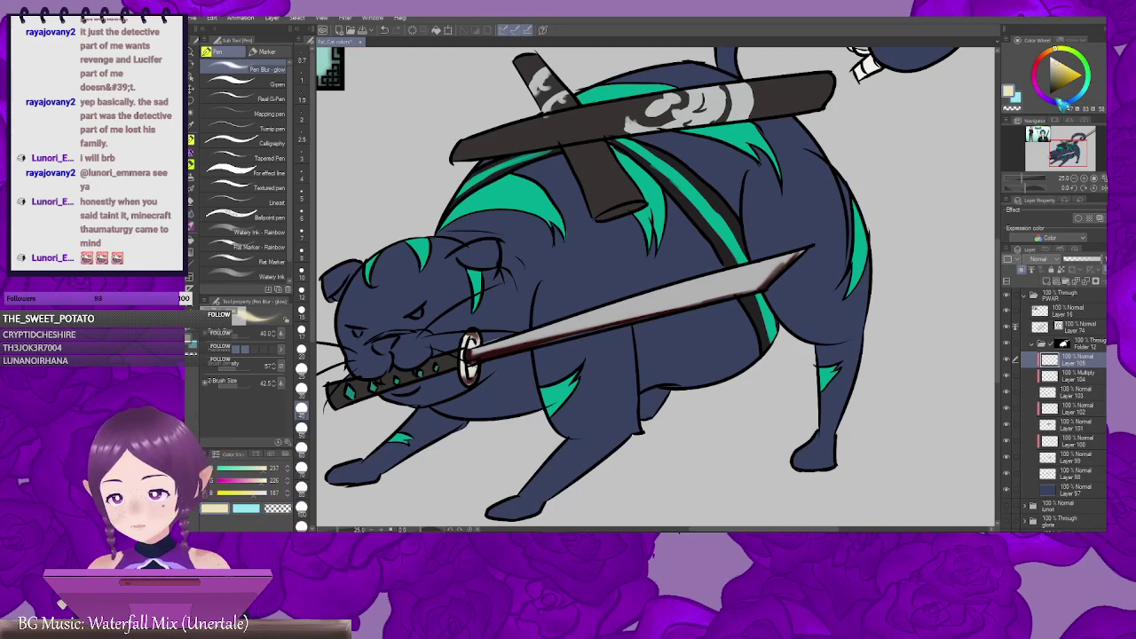
pyautogui.click(1059, 262)
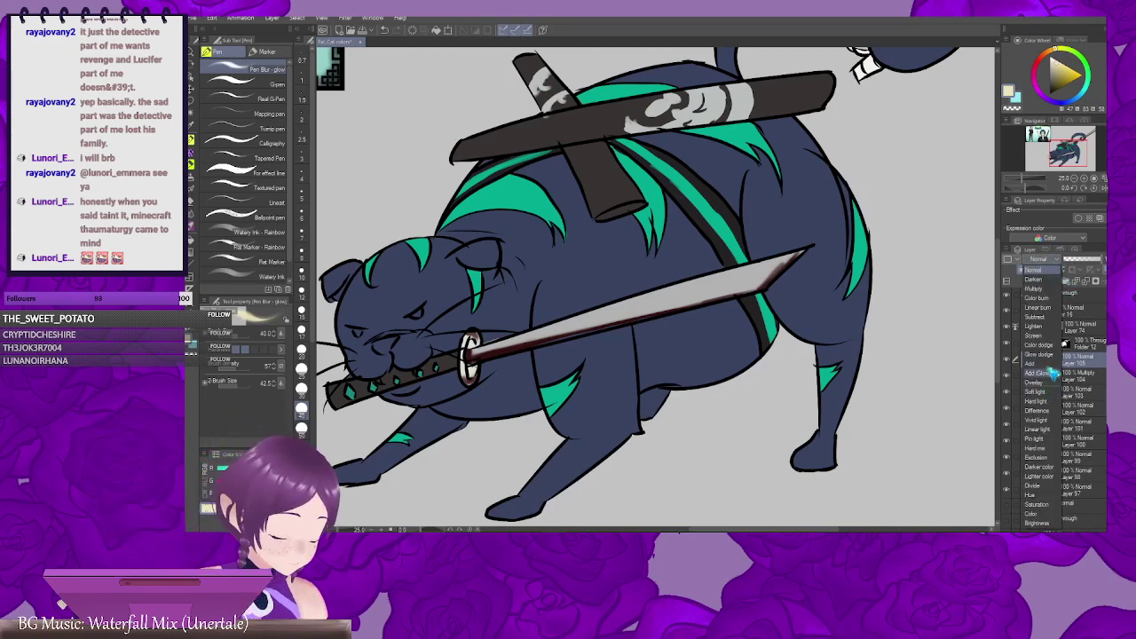
pyautogui.click(1035, 344)
# Step: Paint a pale glowing highlight along the middle of the mouth-held katana's blade with the Pen Blur - glow brush
pyautogui.moveTo(605, 355); pyautogui.dragTo(674, 324)
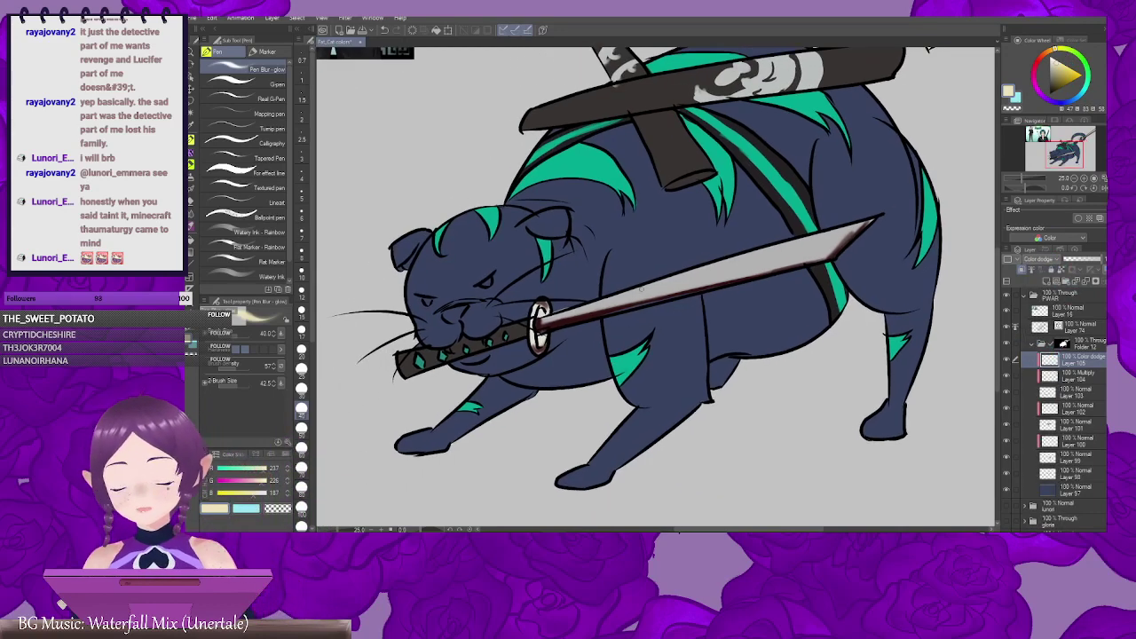
pyautogui.moveTo(645, 283)
pyautogui.mouseDown()
pyautogui.moveTo(751, 257)
pyautogui.moveTo(734, 266)
pyautogui.mouseUp()
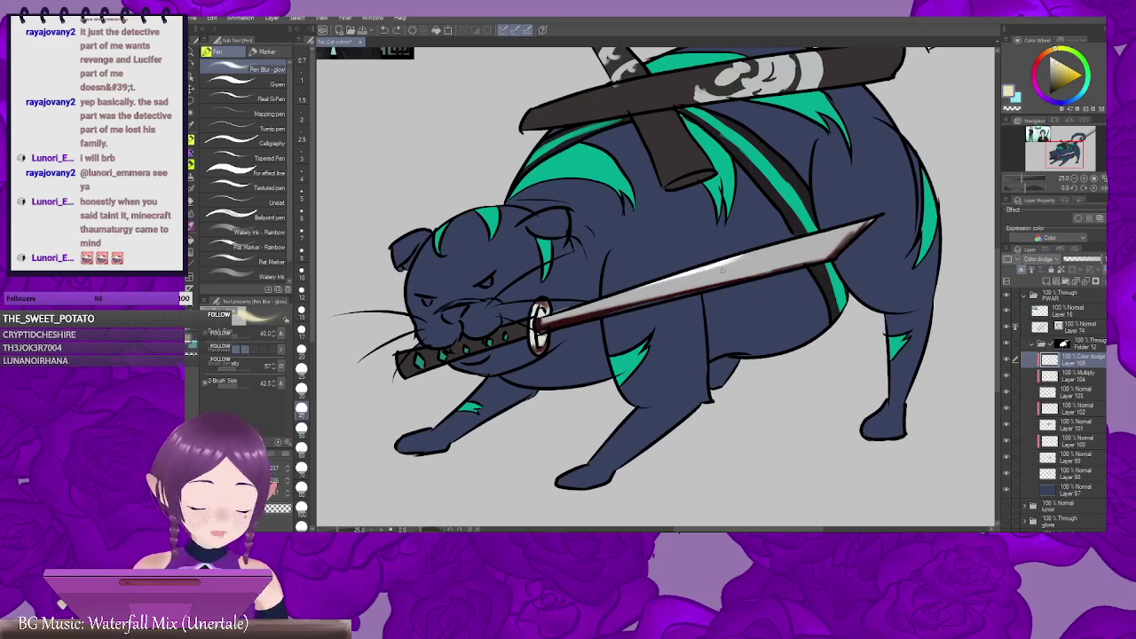
pyautogui.moveTo(764, 272); pyautogui.dragTo(789, 296)
# Step: Paint a pale glowing highlight along the upper edge of the tail-held katana's blade, undoing a misplaced stroke
pyautogui.scroll(-3, 555, 340)
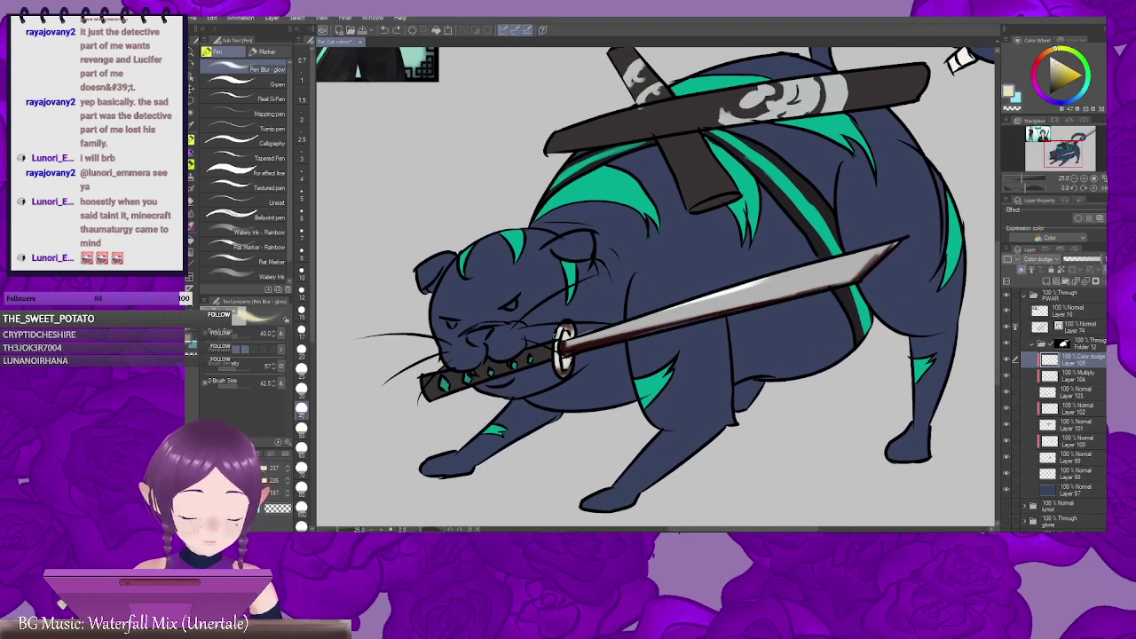
pyautogui.scroll(3, 568, 345)
pyautogui.moveTo(570, 344); pyautogui.dragTo(351, 522)
pyautogui.moveTo(776, 204)
pyautogui.mouseDown()
pyautogui.moveTo(813, 166)
pyautogui.moveTo(753, 209)
pyautogui.moveTo(863, 131)
pyautogui.moveTo(793, 181)
pyautogui.mouseUp()
pyautogui.hotkey('ctrl', 'z')
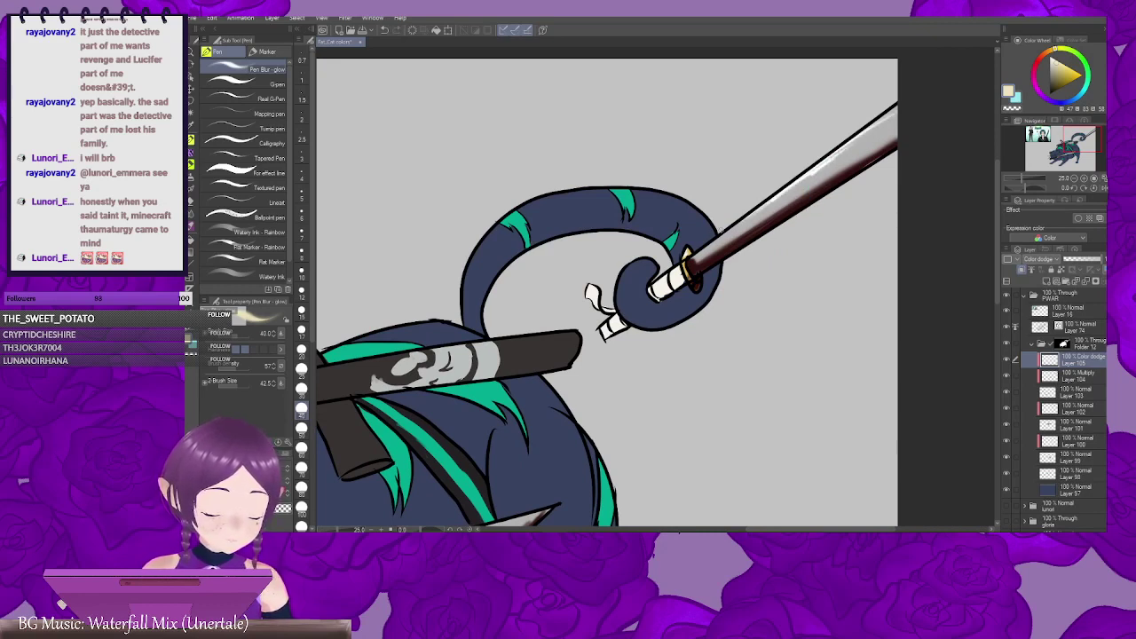
pyautogui.moveTo(751, 235); pyautogui.dragTo(771, 219)
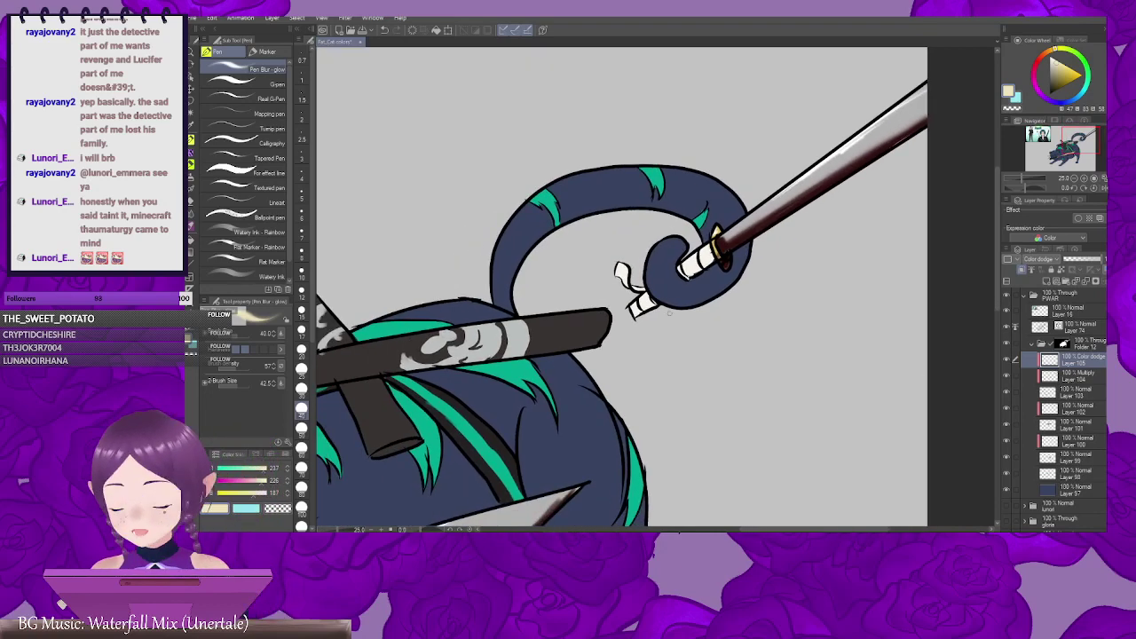
# Step: Soften the pale highlights on the tail-held and mouth-held katana blades with the Blur tool at size 80
pyautogui.press('j')
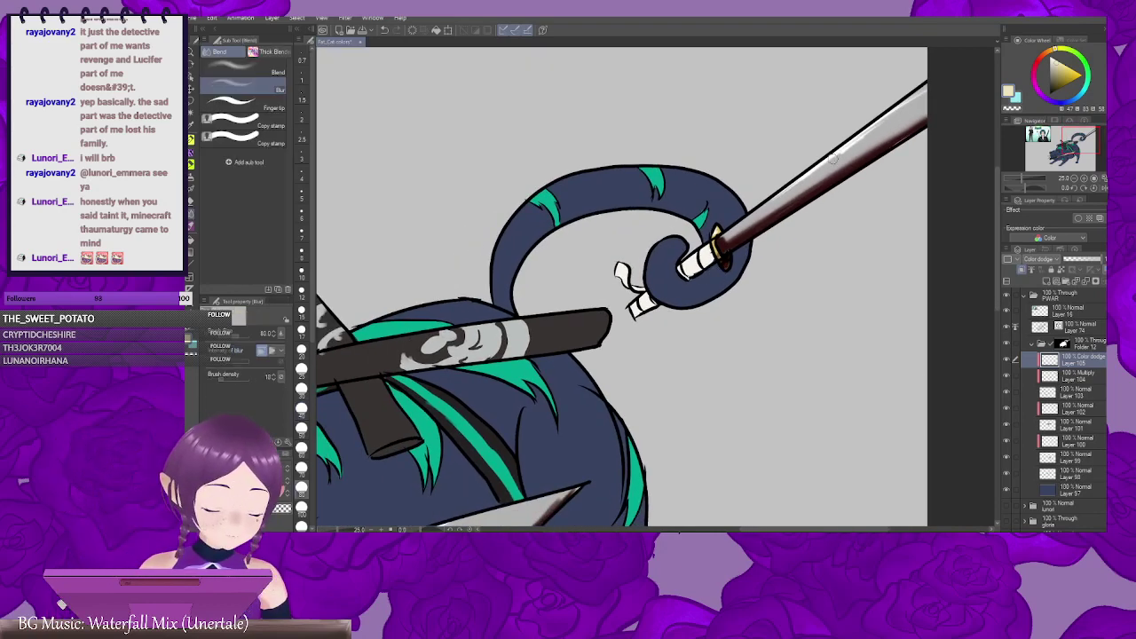
pyautogui.moveTo(836, 157)
pyautogui.mouseDown()
pyautogui.moveTo(830, 166)
pyautogui.moveTo(928, 91)
pyautogui.moveTo(865, 132)
pyautogui.mouseUp()
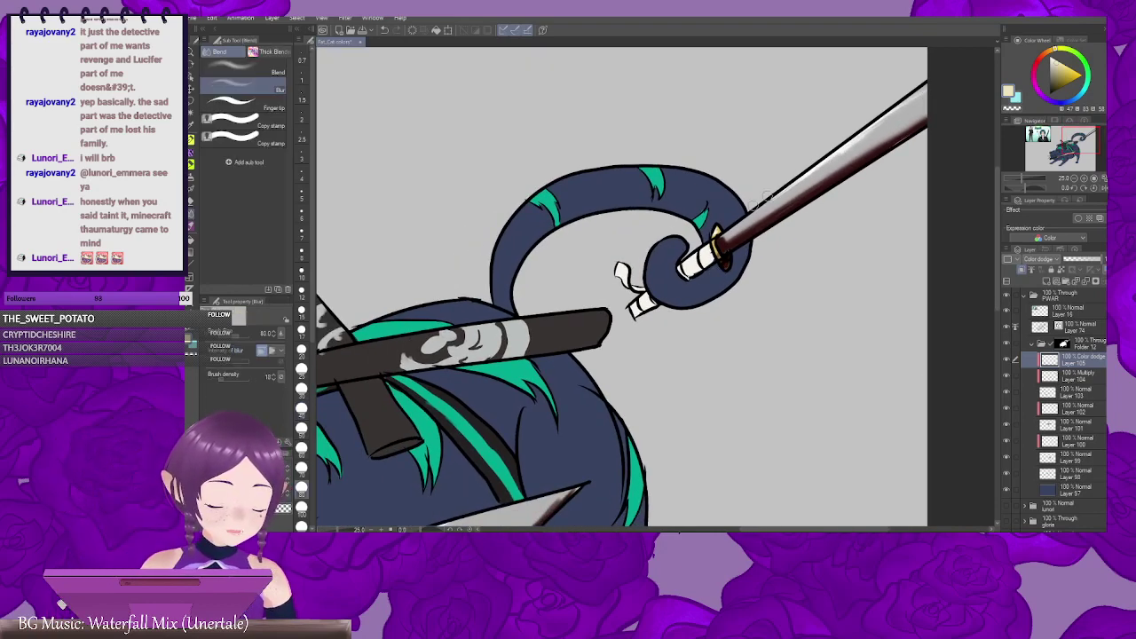
pyautogui.moveTo(753, 206); pyautogui.dragTo(832, 106)
pyautogui.moveTo(640, 325); pyautogui.dragTo(858, 174)
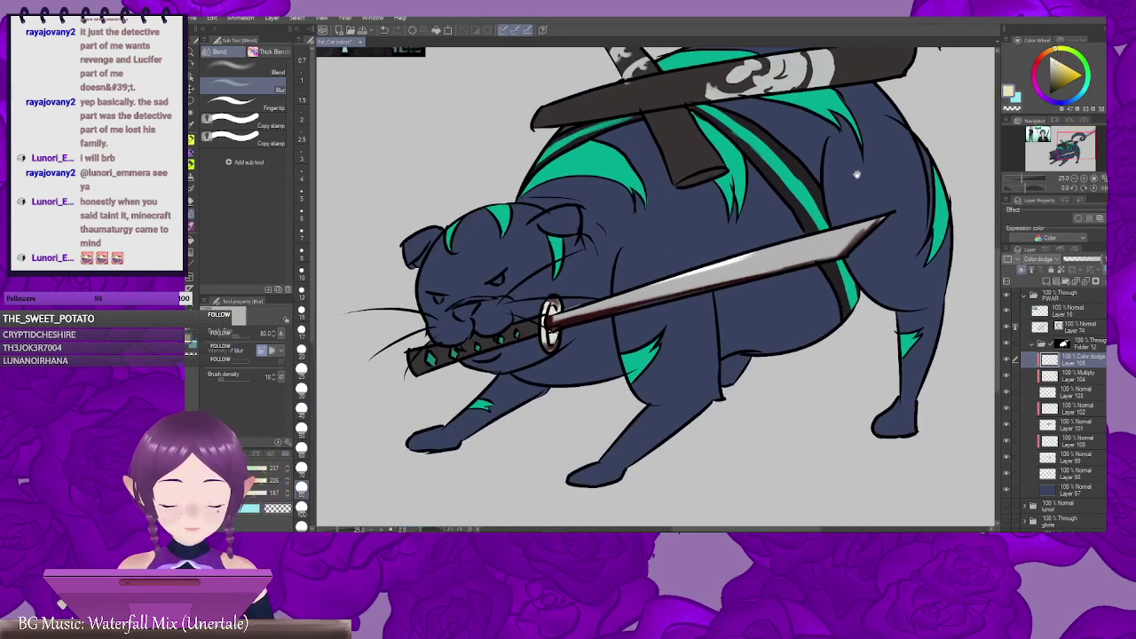
pyautogui.moveTo(769, 257); pyautogui.dragTo(633, 304)
# Step: Add a new Normal layer above the Color dodge layer and choose a dark greyish brown drawing colour
pyautogui.moveTo(797, 305)
pyautogui.mouseDown()
pyautogui.moveTo(655, 355)
pyautogui.moveTo(781, 358)
pyautogui.mouseUp()
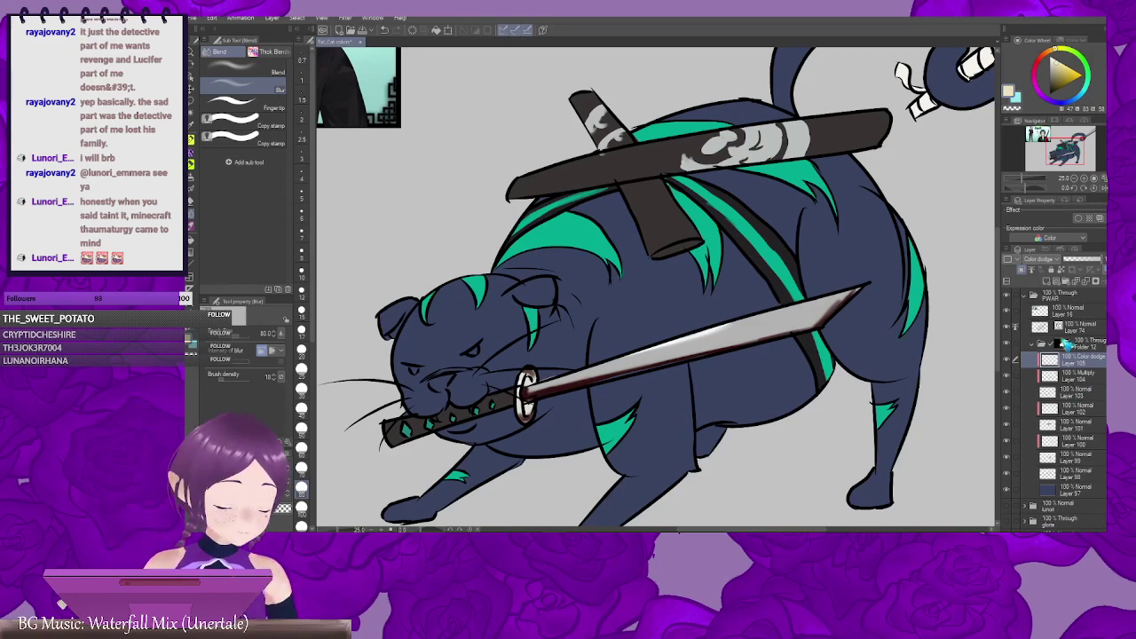
pyautogui.click(1047, 282)
pyautogui.moveTo(683, 361); pyautogui.dragTo(822, 327)
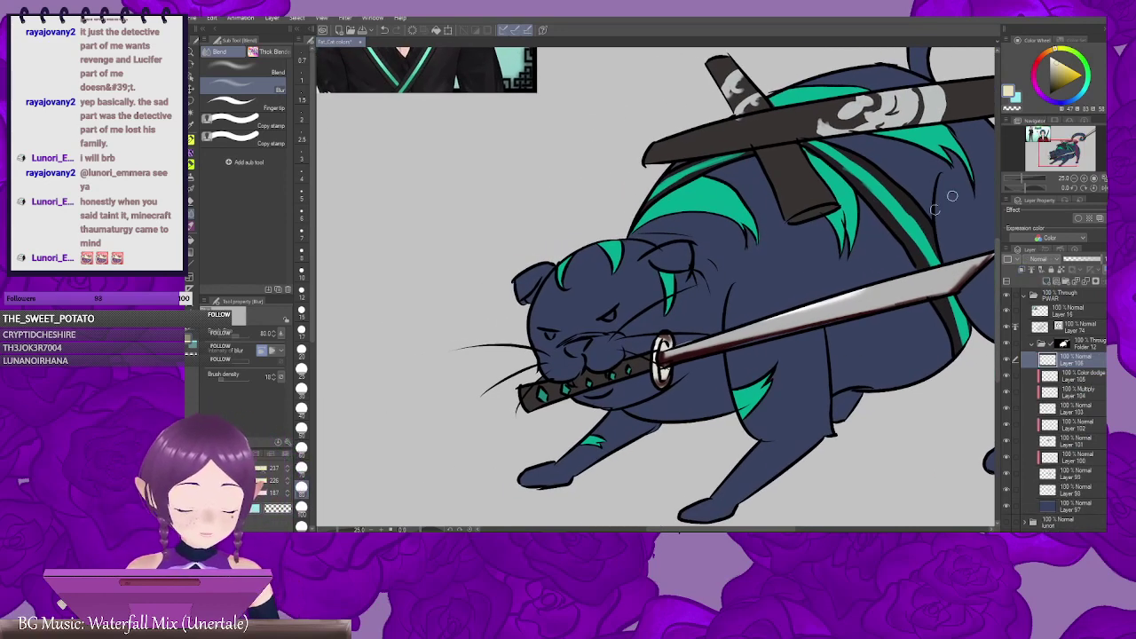
pyautogui.click(1042, 57)
pyautogui.moveTo(1055, 70); pyautogui.dragTo(1057, 87)
pyautogui.moveTo(768, 258); pyautogui.dragTo(831, 224)
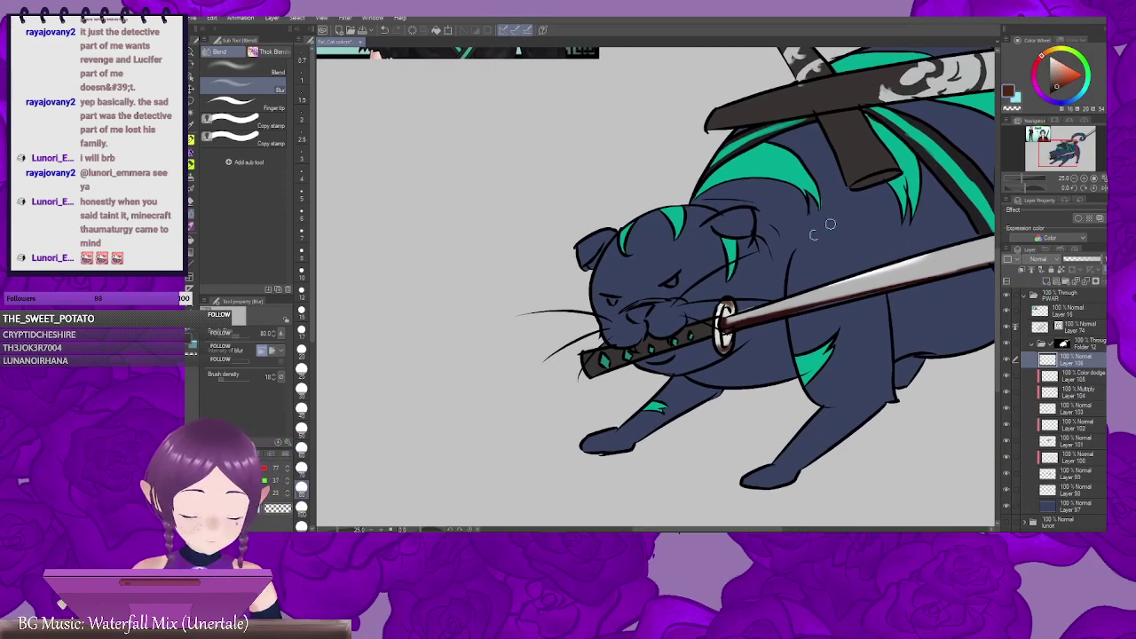
pyautogui.click(1053, 85)
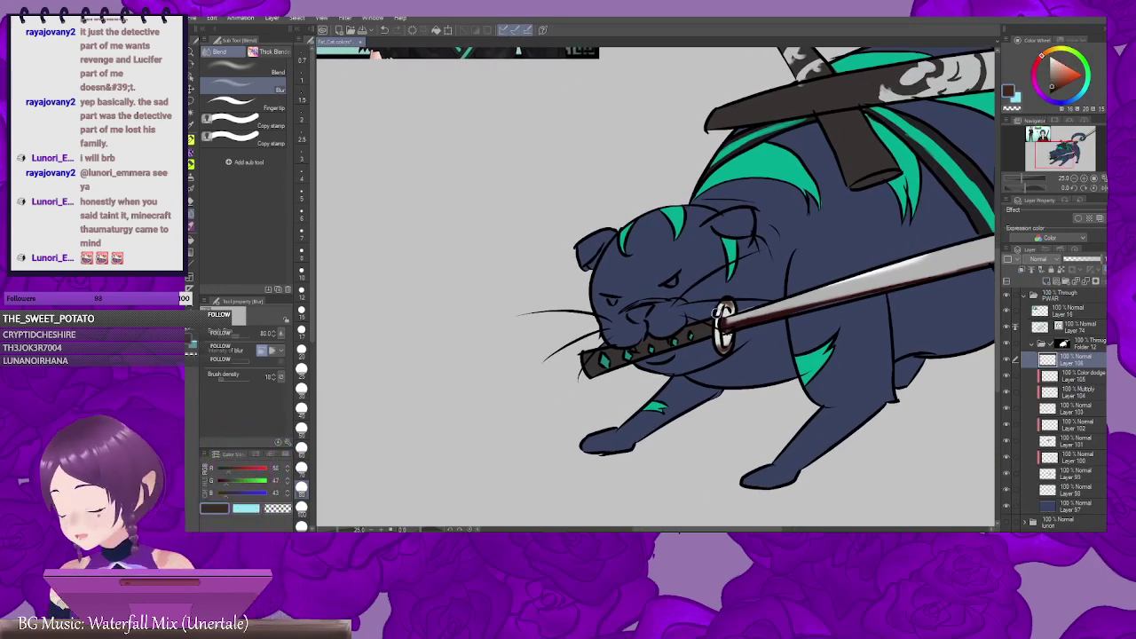
# Step: Fill the cat's nose with the dark brown using the colouring brush
pyautogui.press('b')
pyautogui.keyDown('ctrl'); pyautogui.click(628, 382); pyautogui.keyUp('ctrl')
pyautogui.keyDown('ctrl'); pyautogui.click(628, 382); pyautogui.keyUp('ctrl')
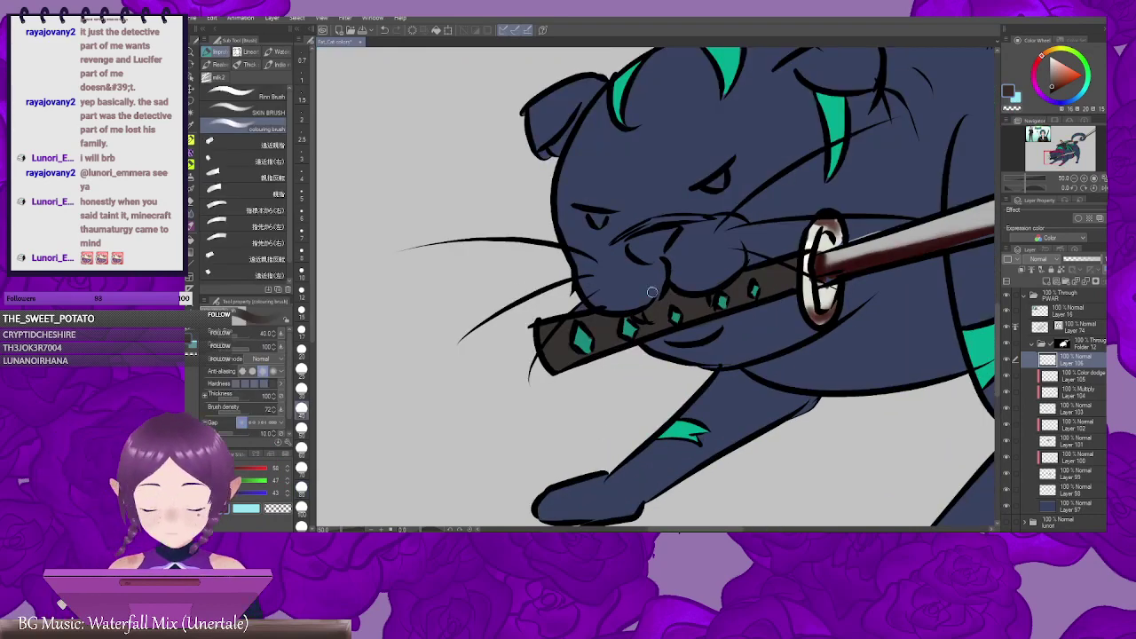
pyautogui.moveTo(650, 238)
pyautogui.mouseDown()
pyautogui.moveTo(641, 245)
pyautogui.moveTo(657, 235)
pyautogui.moveTo(657, 254)
pyautogui.mouseUp()
# Step: Sample the yellow from the reference character's eye and colour both of the cat's eyes with it
pyautogui.moveTo(693, 211)
pyautogui.mouseDown()
pyautogui.moveTo(618, 281)
pyautogui.moveTo(835, 358)
pyautogui.mouseUp()
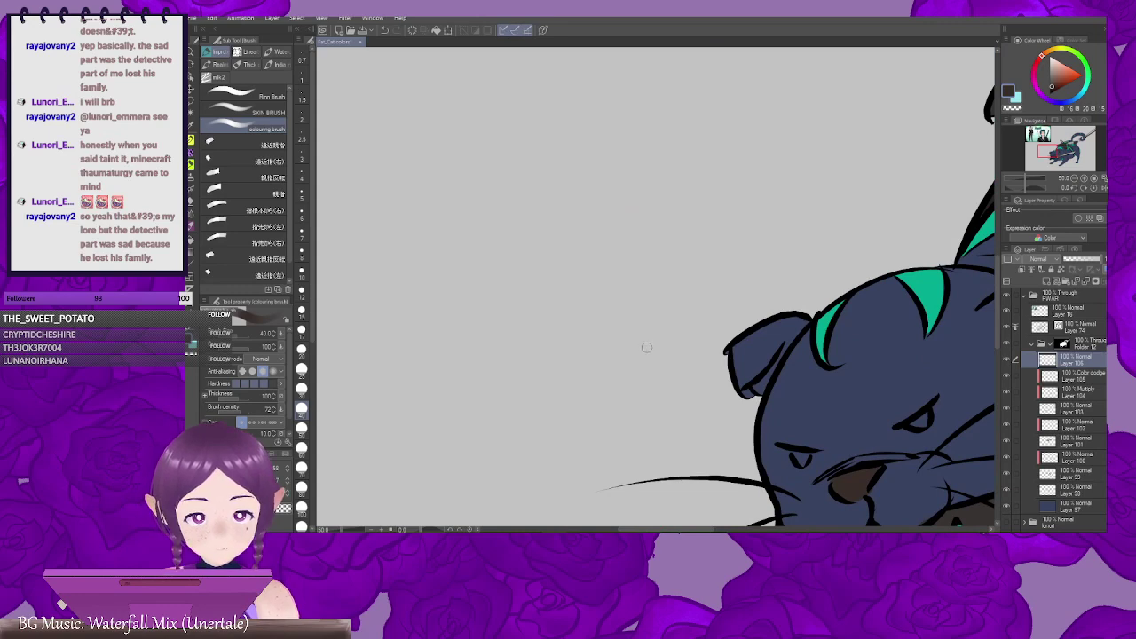
pyautogui.moveTo(451, 228); pyautogui.dragTo(662, 418)
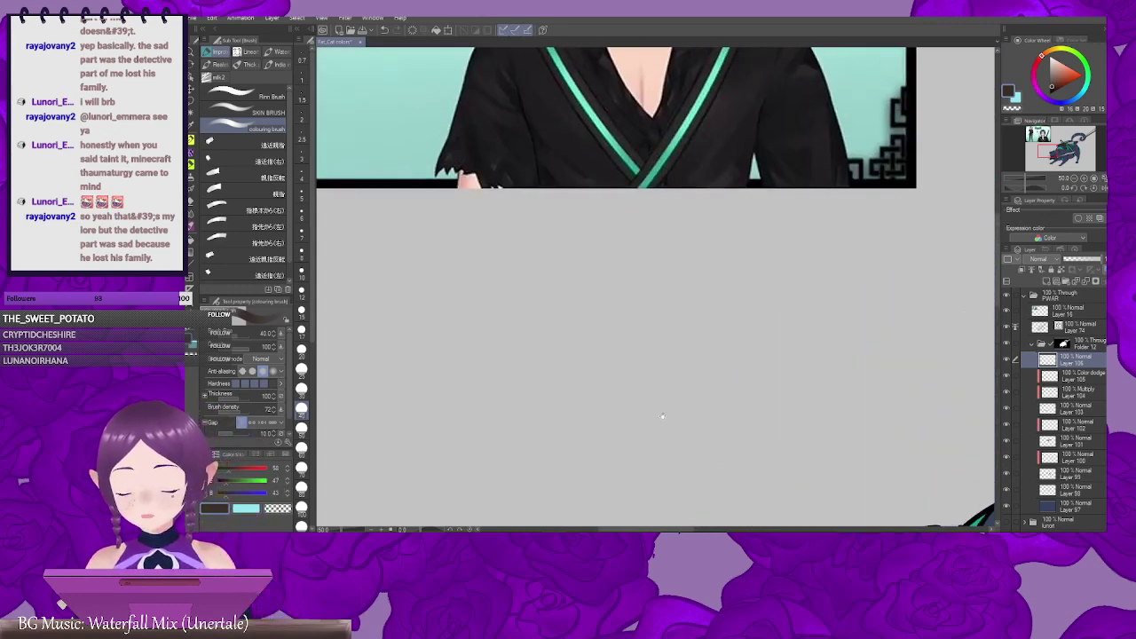
pyautogui.moveTo(560, 274); pyautogui.dragTo(502, 517)
pyautogui.scroll(5, 501, 497)
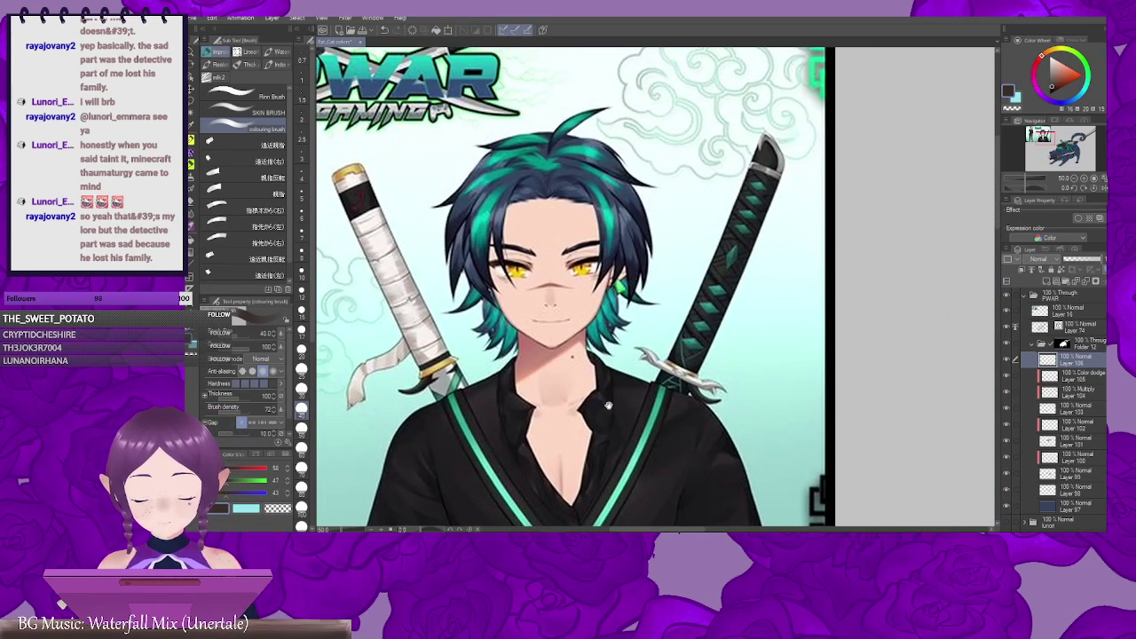
pyautogui.keyDown('alt'); pyautogui.click(586, 271); pyautogui.keyUp('alt')
pyautogui.scroll(-15, 613, 298)
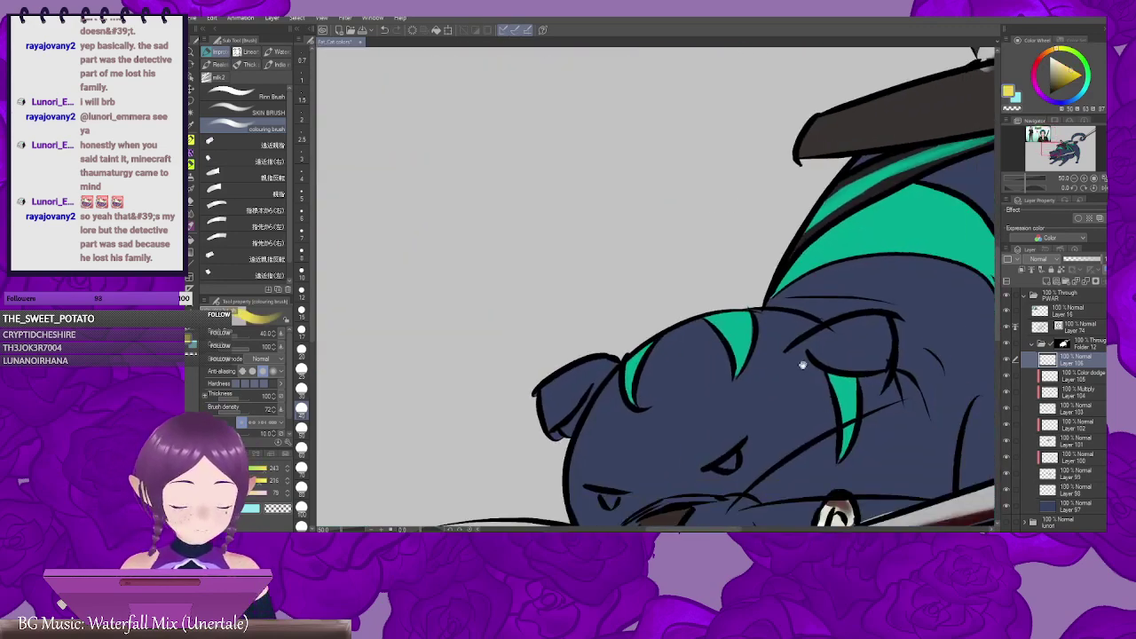
pyautogui.moveTo(651, 291); pyautogui.dragTo(772, 290)
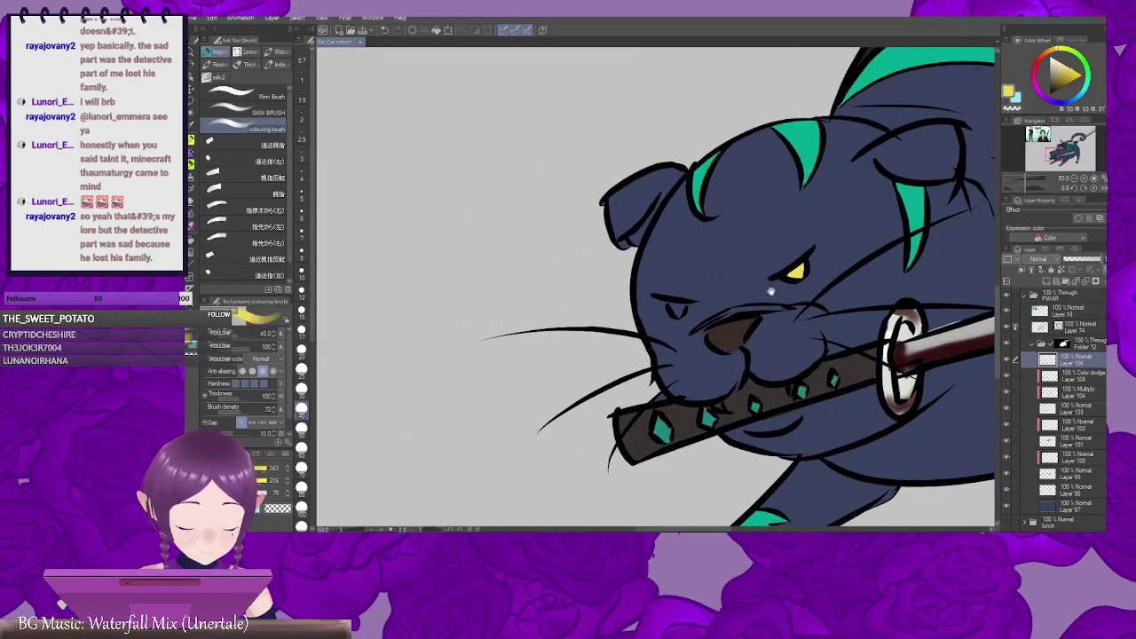
pyautogui.moveTo(672, 305); pyautogui.dragTo(681, 310)
pyautogui.moveTo(852, 348)
pyautogui.mouseDown()
pyautogui.moveTo(807, 362)
pyautogui.moveTo(649, 359)
pyautogui.mouseUp()
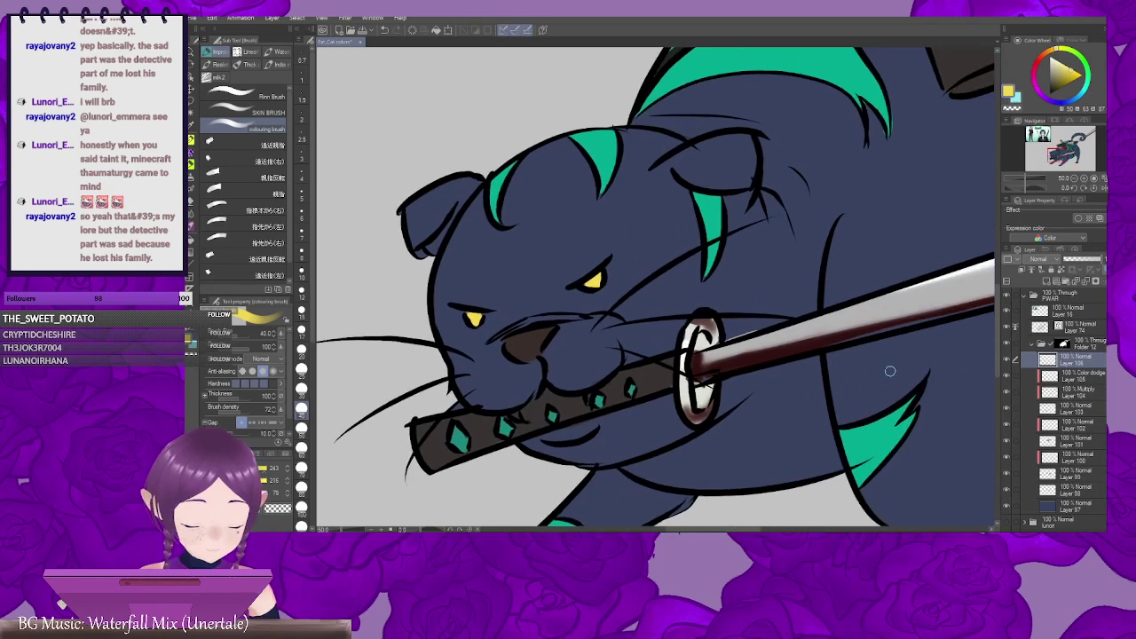
pyautogui.scroll(-6, 805, 375)
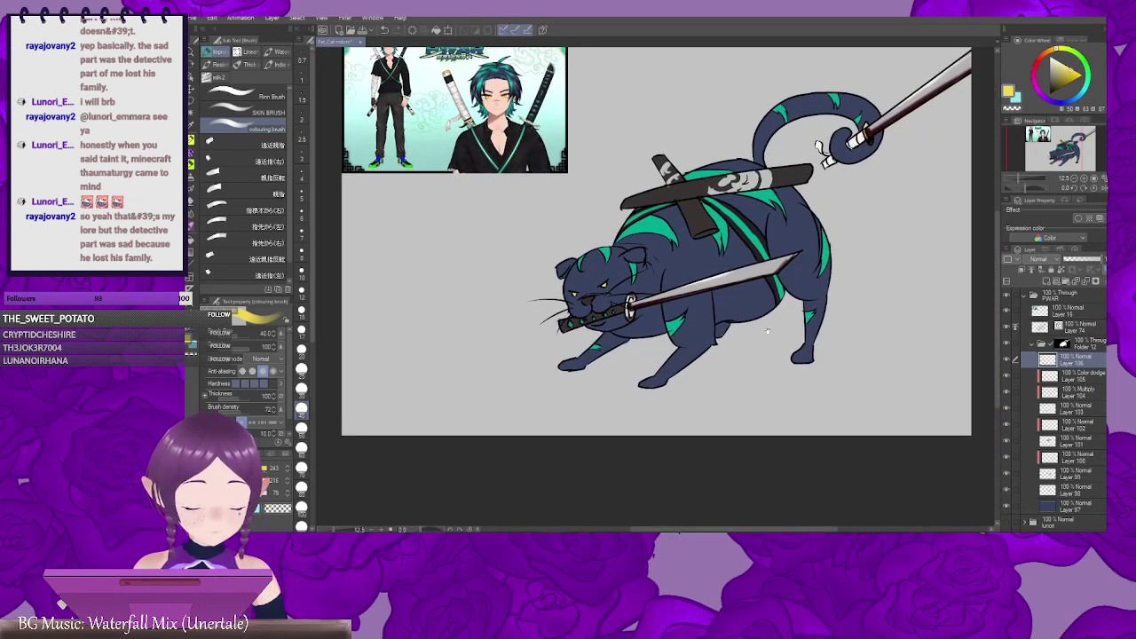
pyautogui.moveTo(802, 360)
pyautogui.mouseDown()
pyautogui.moveTo(774, 344)
pyautogui.moveTo(748, 364)
pyautogui.moveTo(804, 337)
pyautogui.moveTo(792, 353)
pyautogui.moveTo(804, 358)
pyautogui.mouseUp()
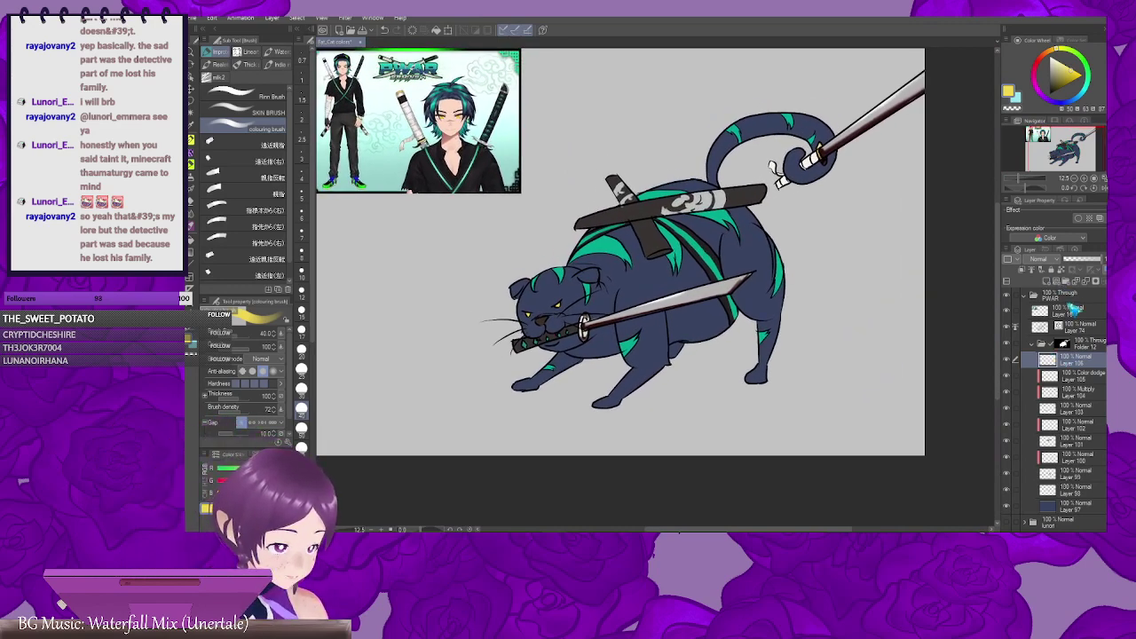
# Step: Collapse the cat's colour folder, create a folder above it with a copy of its mask, and add a Normal layer inside
pyautogui.click(1031, 346)
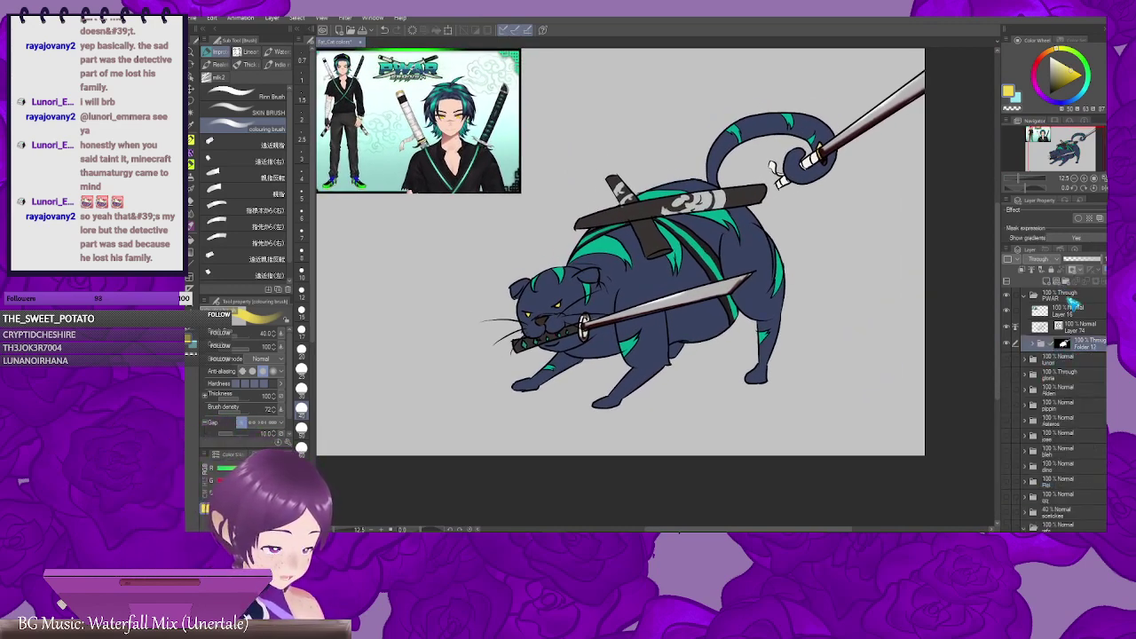
pyautogui.click(1068, 282)
pyautogui.moveTo(1063, 360); pyautogui.dragTo(1080, 348)
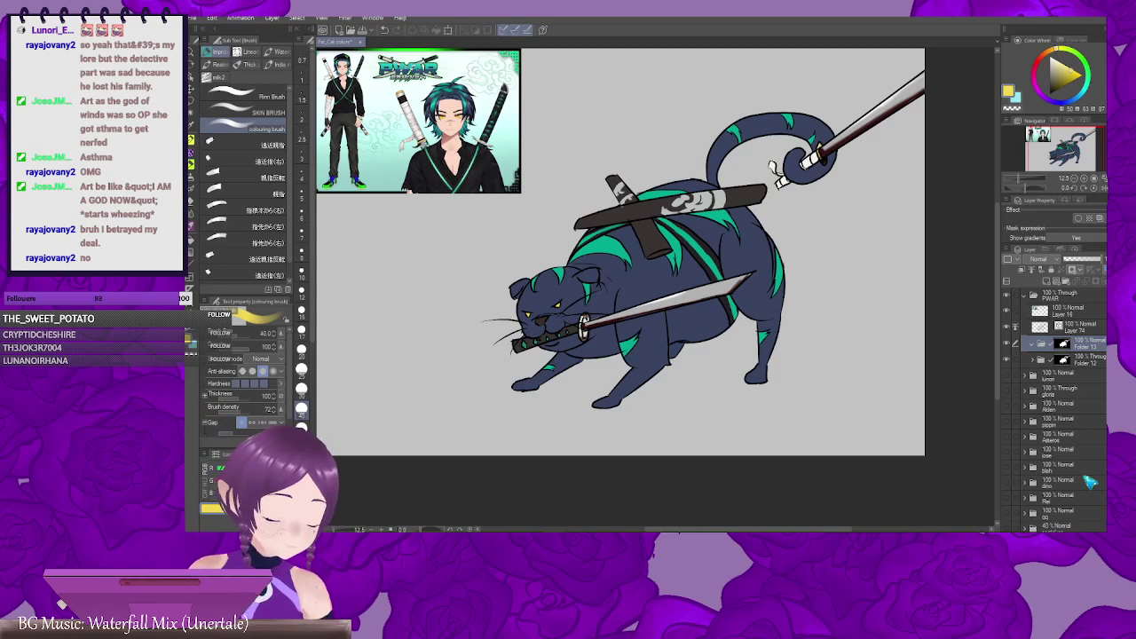
pyautogui.click(1047, 281)
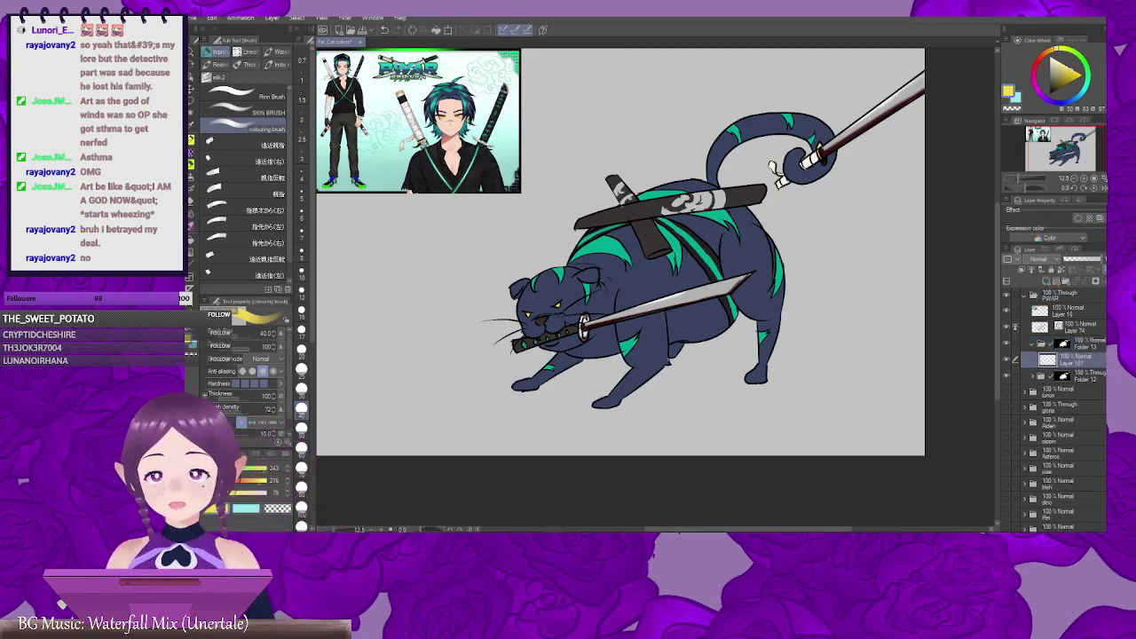
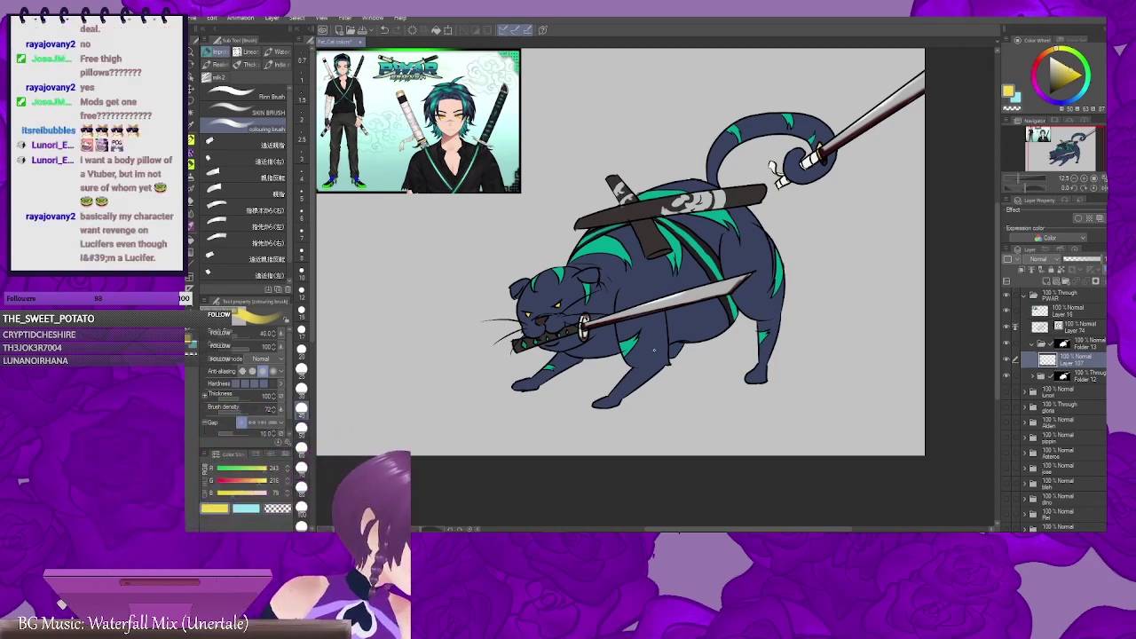
# Step: Choose a dark reddish brown as the drawing colour and switch to the colouring brush
pyautogui.scroll(-1, 655, 350)
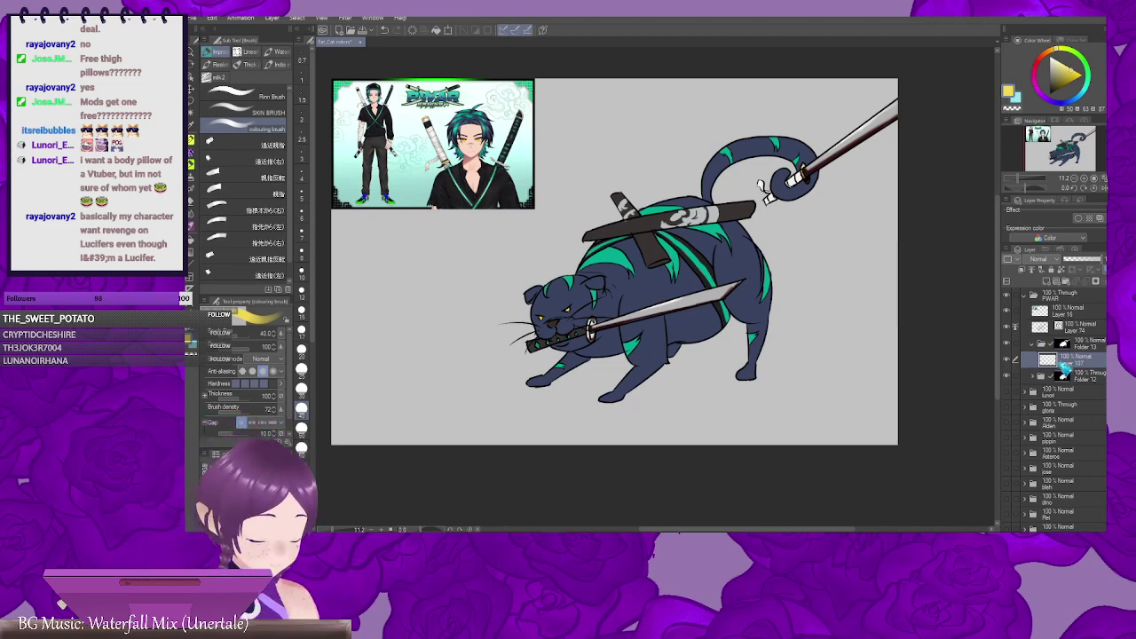
pyautogui.click(1037, 61)
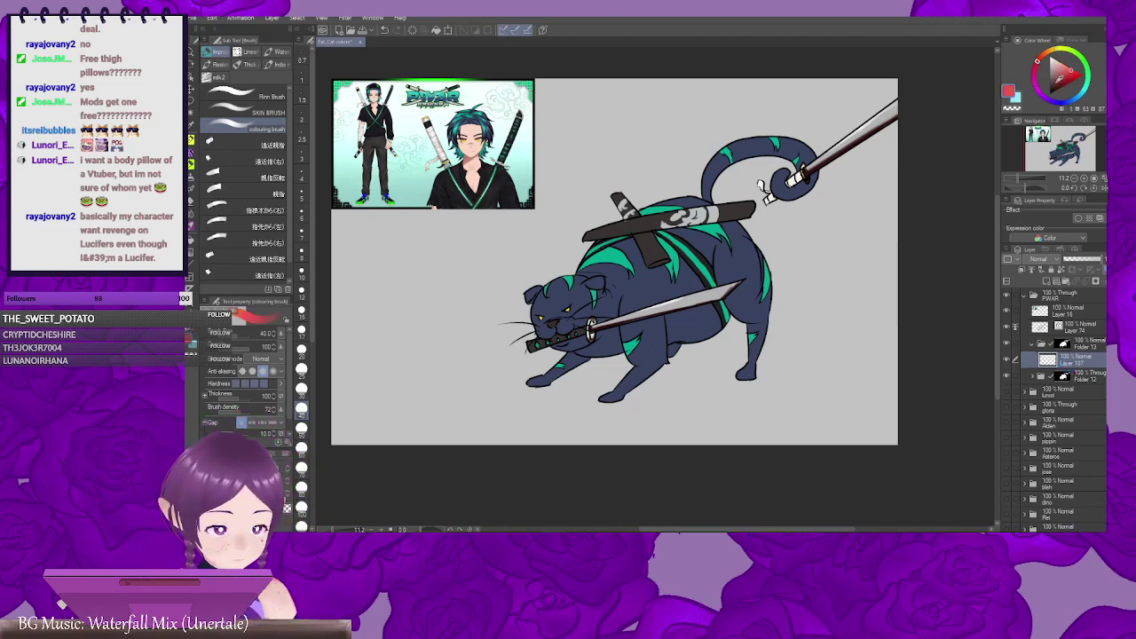
pyautogui.click(1055, 83)
pyautogui.moveTo(741, 260); pyautogui.dragTo(783, 259)
pyautogui.press('b')
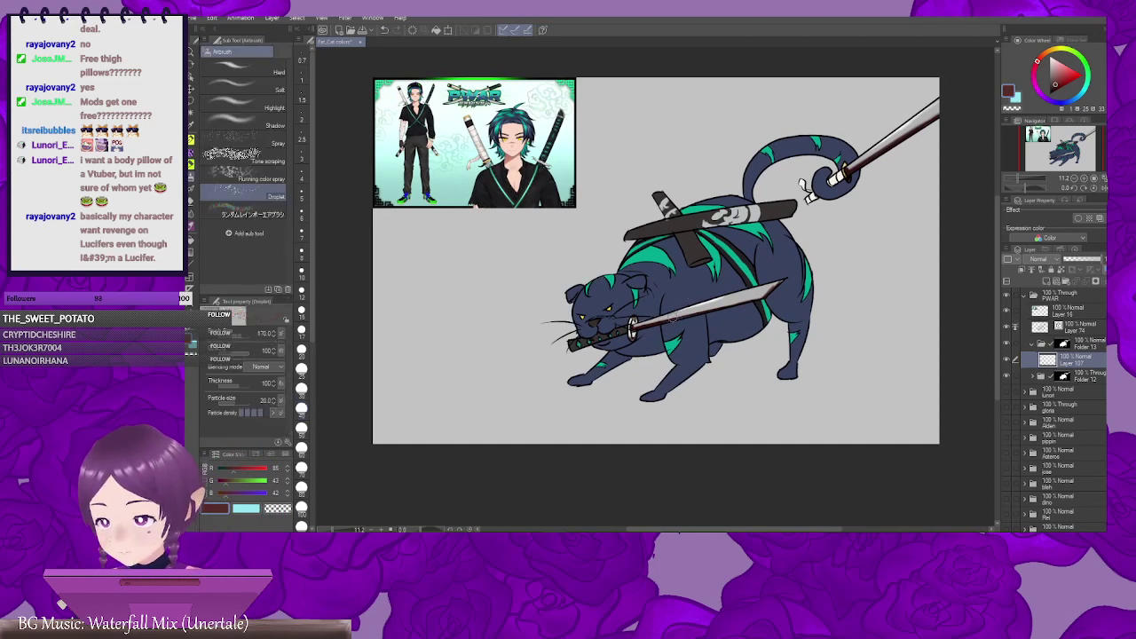
pyautogui.scroll(3, 706, 315)
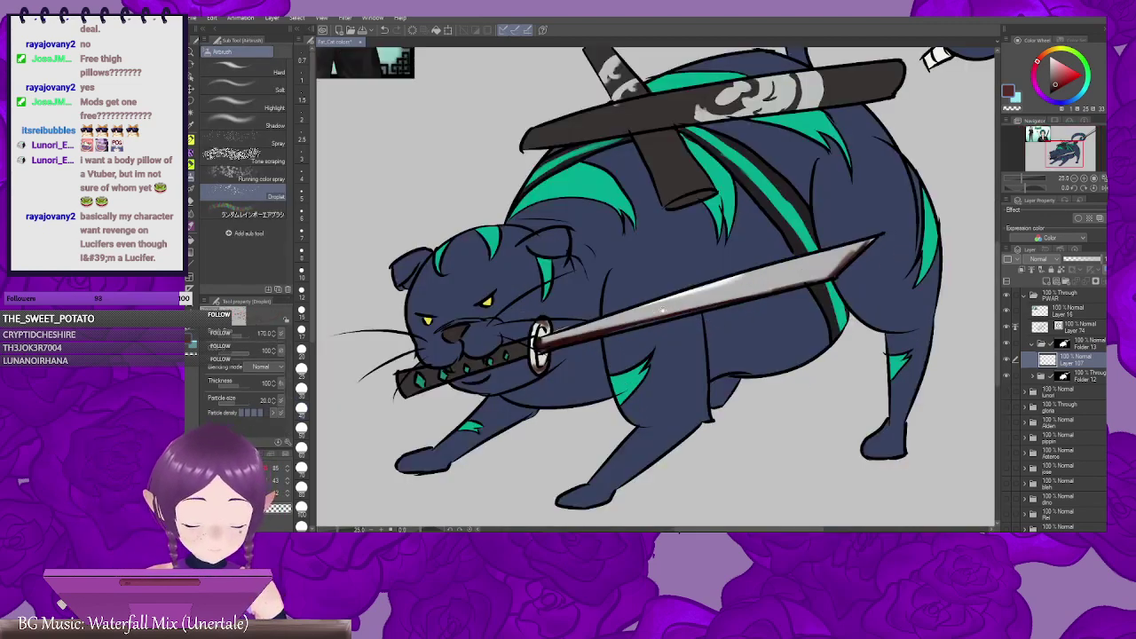
pyautogui.moveTo(662, 311); pyautogui.dragTo(788, 274)
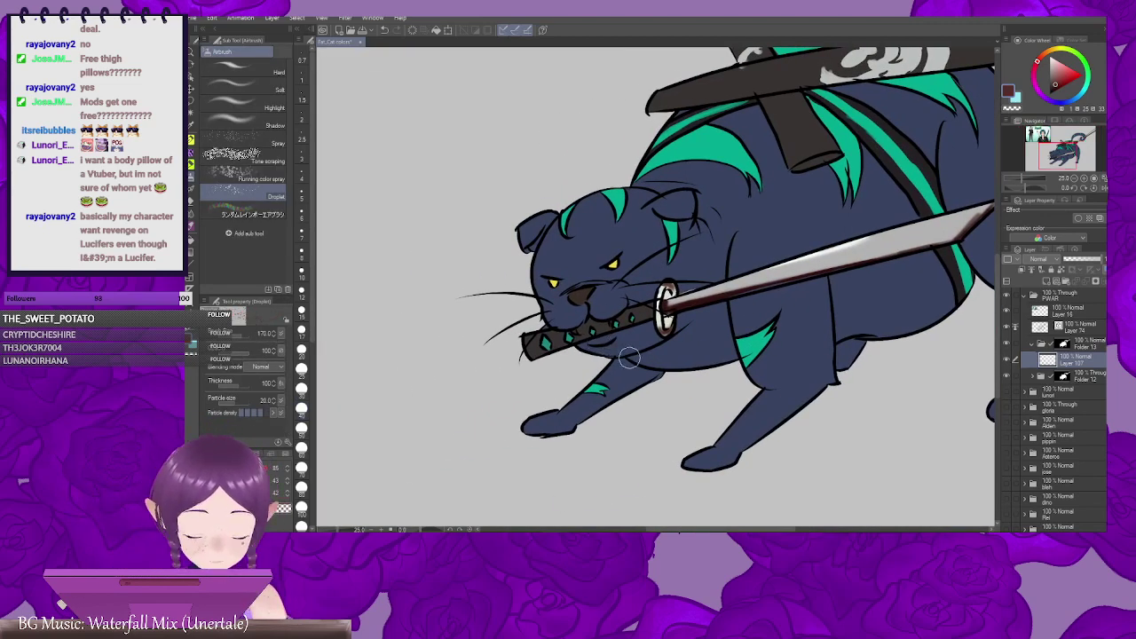
pyautogui.press('b')
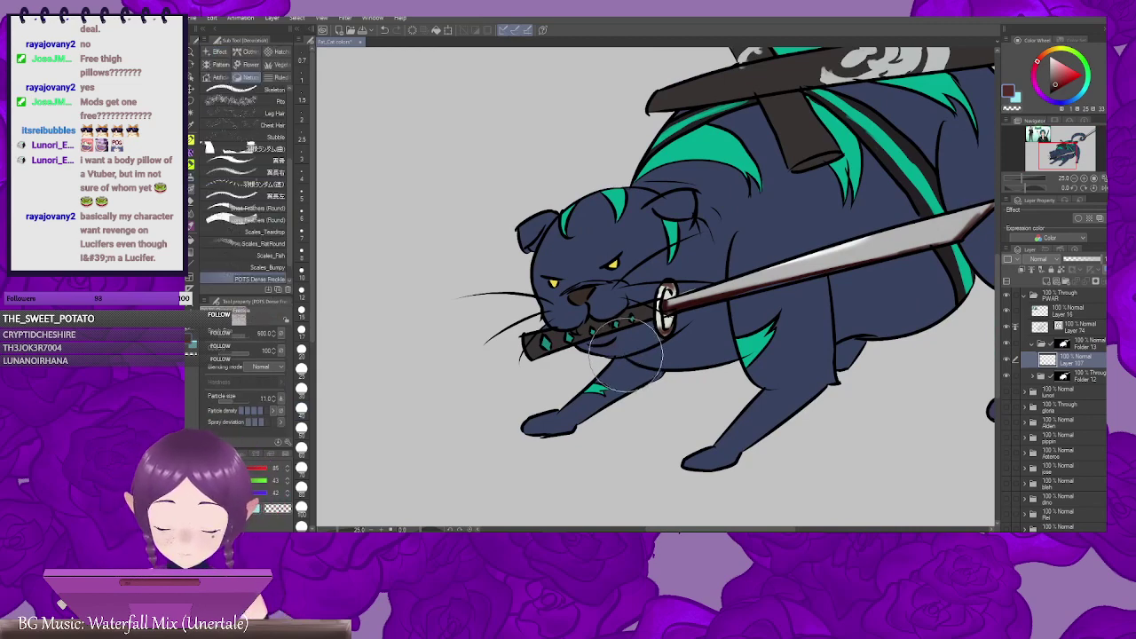
pyautogui.press('b')
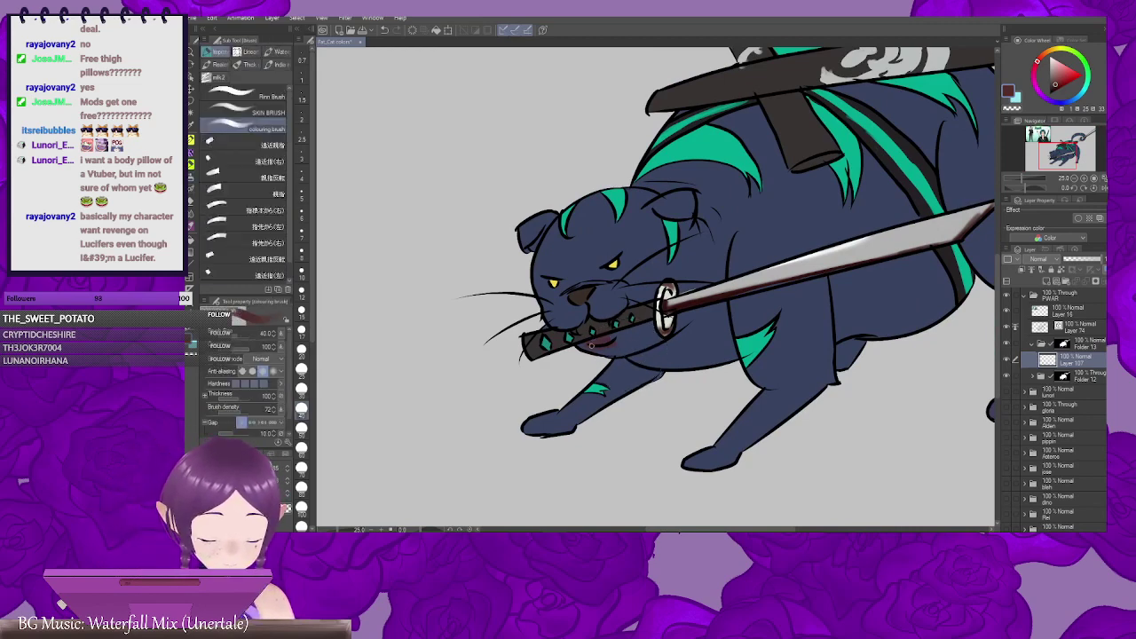
# Step: Paint reddish-brown shadows beneath the cat's mouth and along its body just below the mouth-held katana blade
pyautogui.moveTo(681, 345); pyautogui.dragTo(645, 348)
pyautogui.moveTo(712, 330)
pyautogui.mouseDown()
pyautogui.moveTo(707, 287)
pyautogui.moveTo(758, 275)
pyautogui.moveTo(679, 295)
pyautogui.moveTo(835, 269)
pyautogui.moveTo(648, 306)
pyautogui.moveTo(701, 278)
pyautogui.mouseUp()
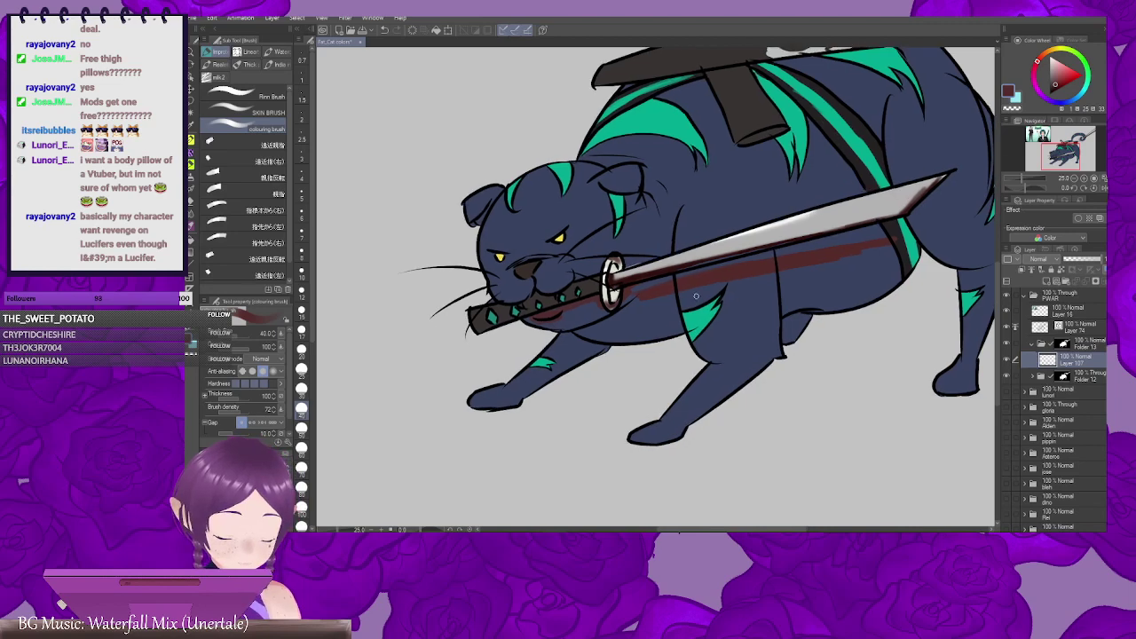
pyautogui.moveTo(776, 279); pyautogui.dragTo(735, 277)
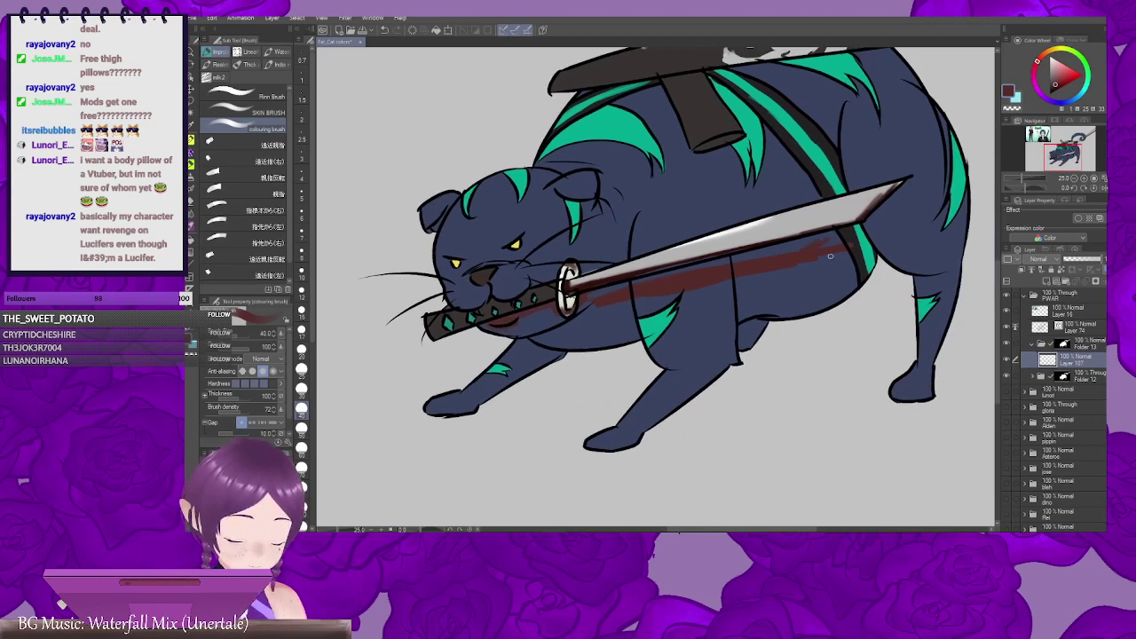
# Step: Shade the cat's lower neck, chest and far front leg using the Pen Blur - glow pen at size 60
pyautogui.press('e')
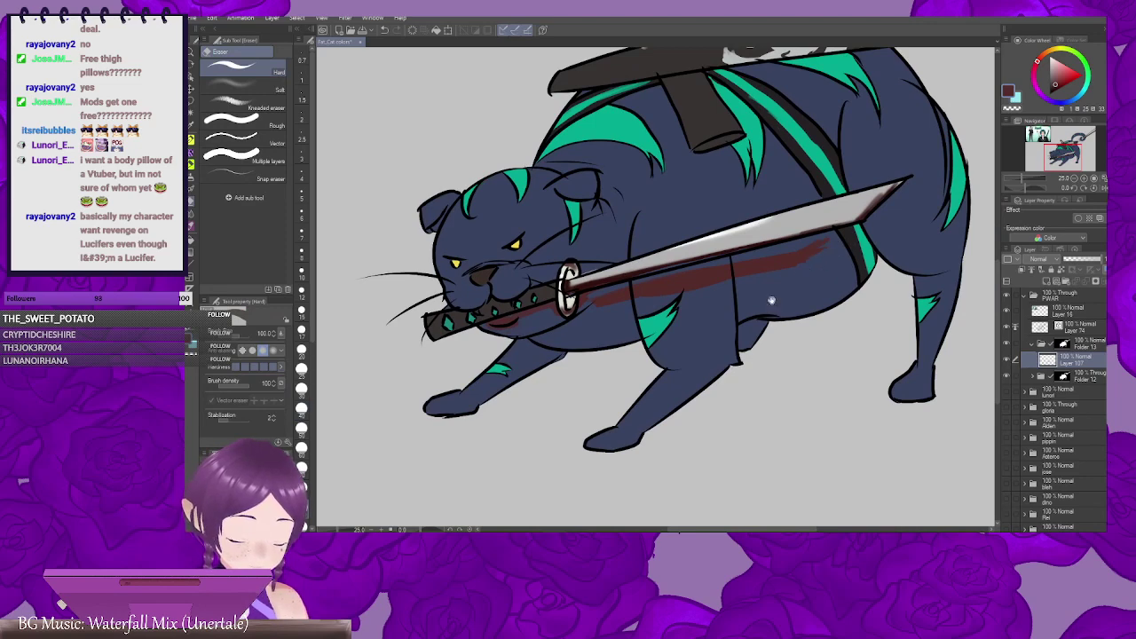
pyautogui.moveTo(772, 301); pyautogui.dragTo(844, 294)
pyautogui.press('p')
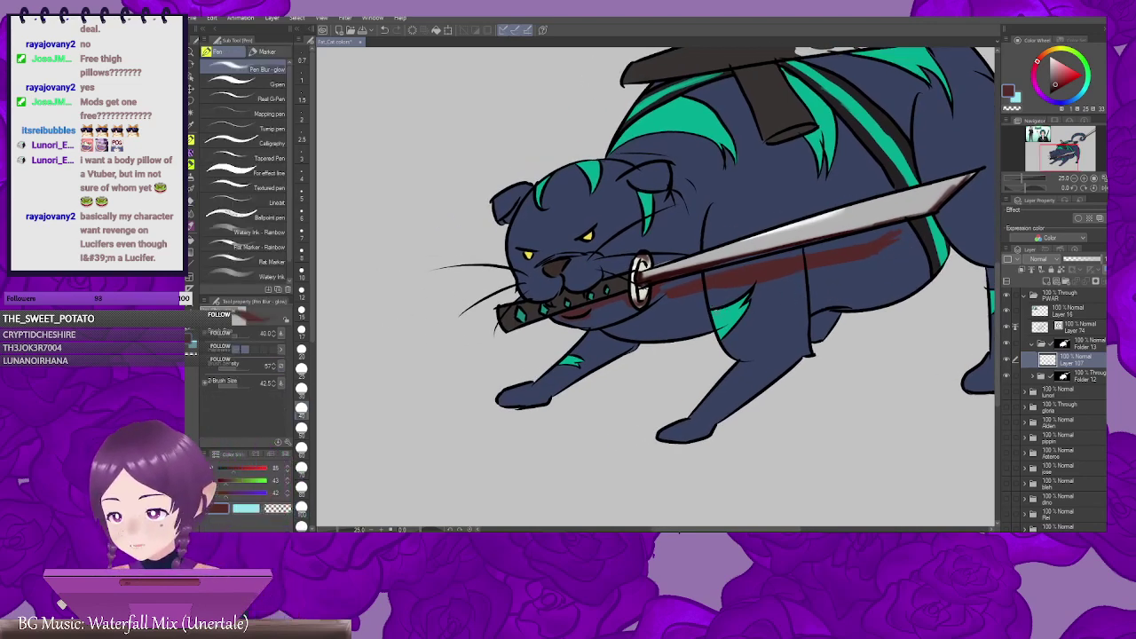
pyautogui.moveTo(610, 336); pyautogui.dragTo(630, 313)
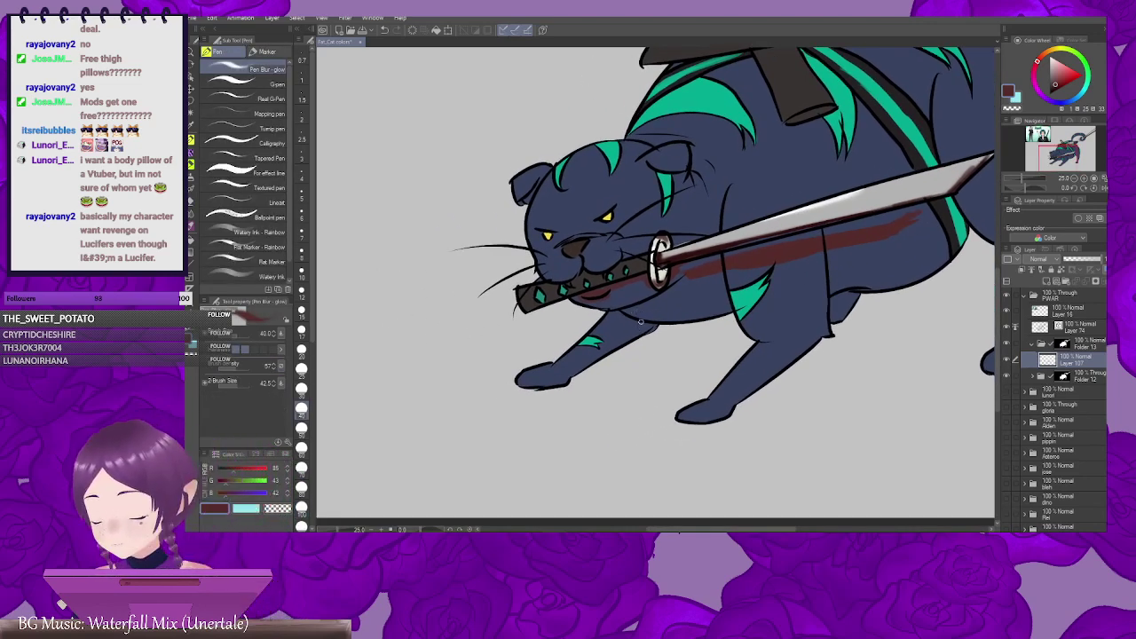
pyautogui.press(']')
pyautogui.press(']')
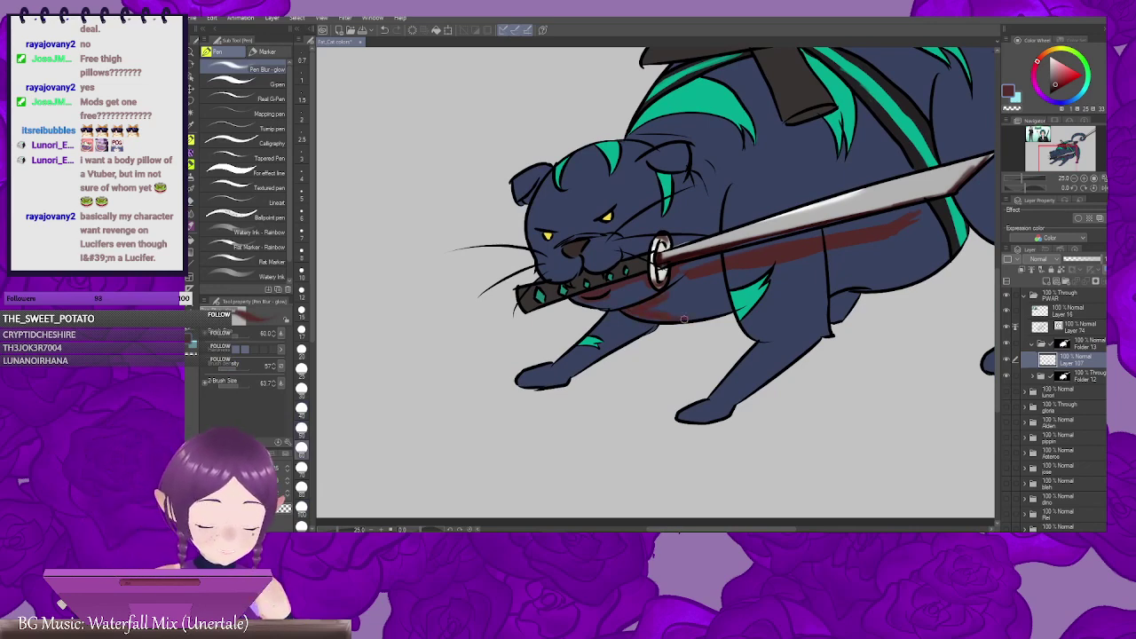
pyautogui.moveTo(689, 318)
pyautogui.mouseDown()
pyautogui.moveTo(648, 323)
pyautogui.moveTo(705, 298)
pyautogui.moveTo(666, 306)
pyautogui.mouseUp()
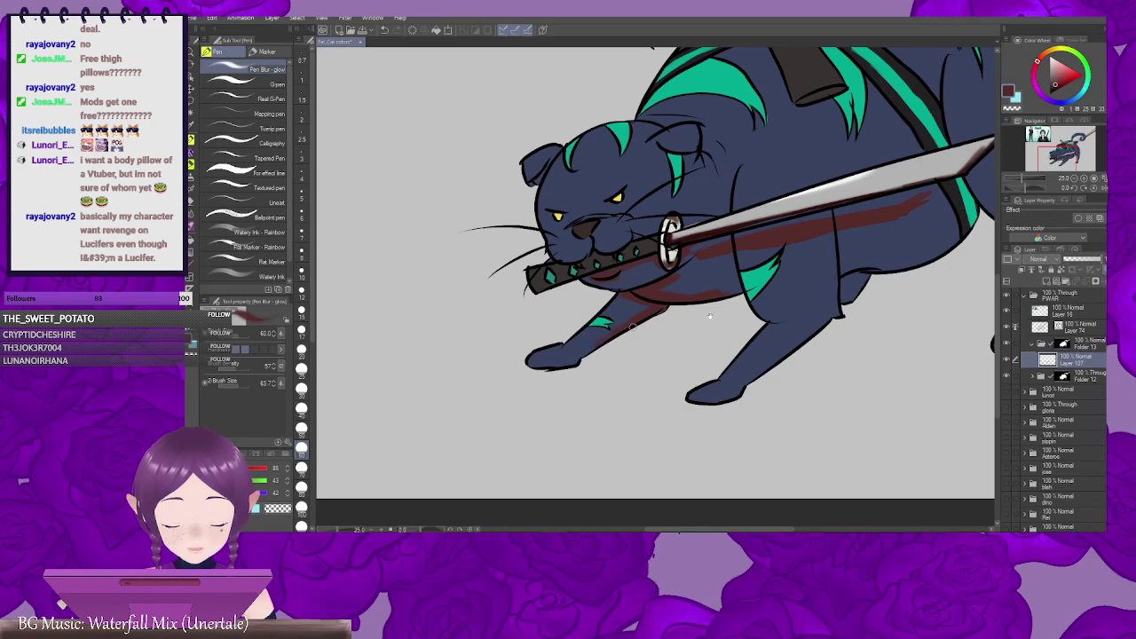
pyautogui.scroll(-3, 632, 327)
pyautogui.scroll(3, 658, 313)
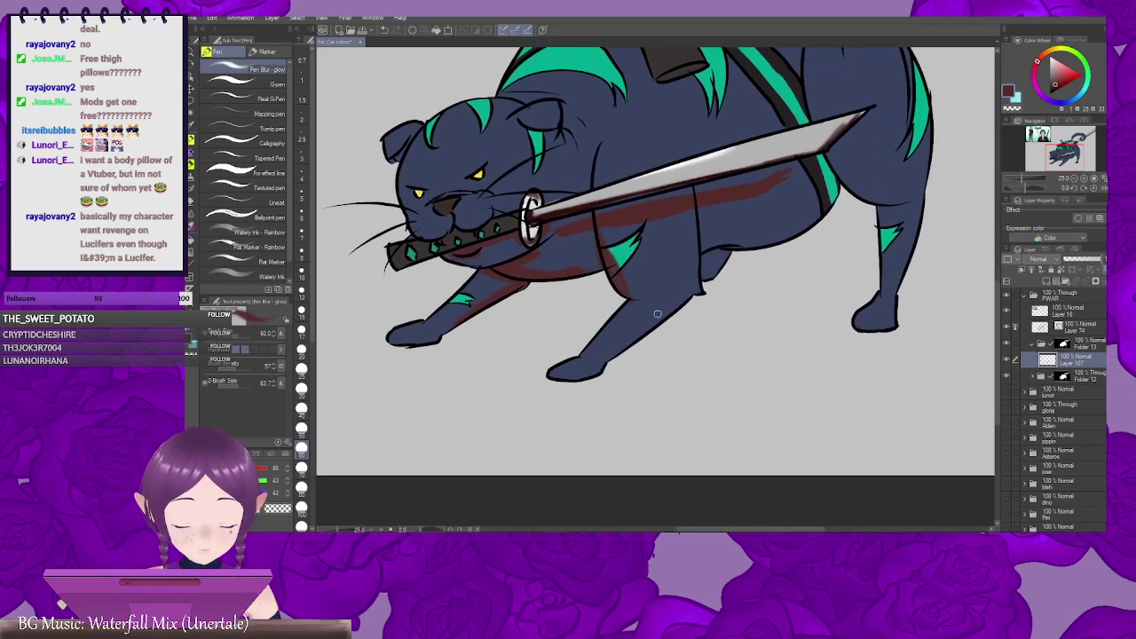
# Step: Shade the underside of the near front leg and paw, the far hind leg, and the near hind leg's rear edge and paw
pyautogui.moveTo(691, 289); pyautogui.dragTo(613, 357)
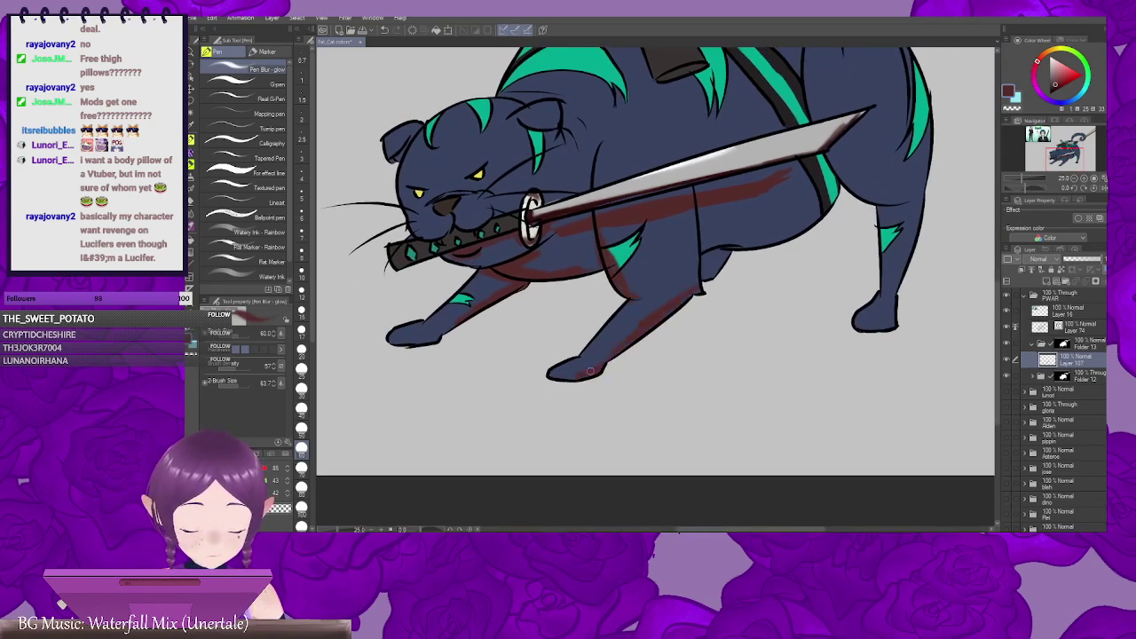
pyautogui.scroll(-3, 589, 371)
pyautogui.scroll(3, 669, 279)
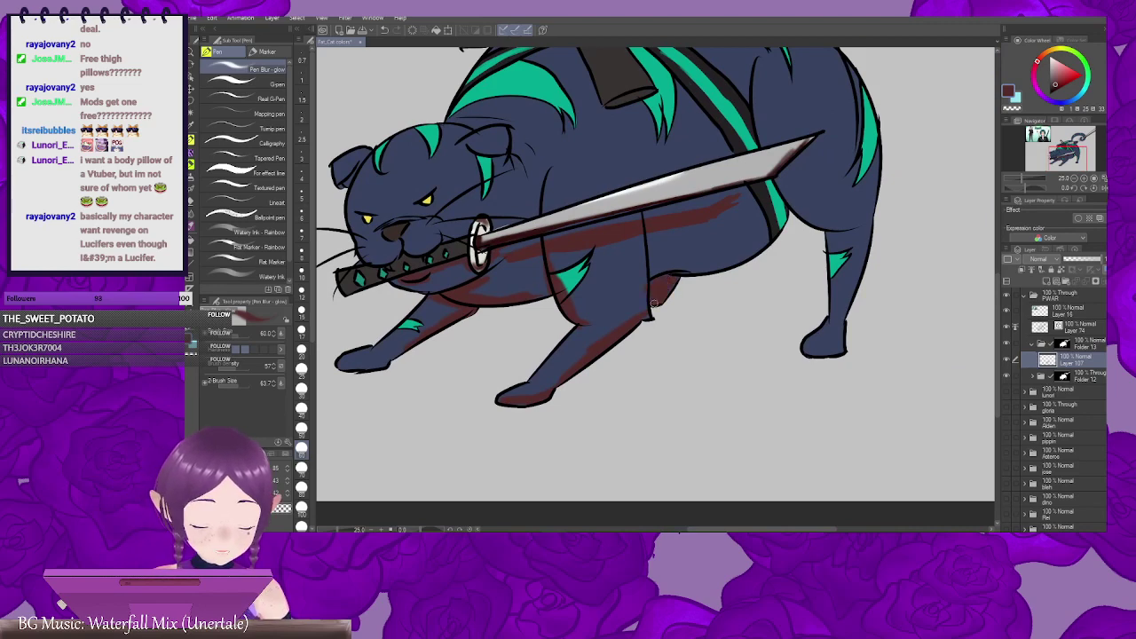
pyautogui.moveTo(777, 298); pyautogui.dragTo(629, 323)
pyautogui.moveTo(728, 231)
pyautogui.mouseDown()
pyautogui.moveTo(697, 350)
pyautogui.moveTo(649, 391)
pyautogui.moveTo(645, 484)
pyautogui.mouseUp()
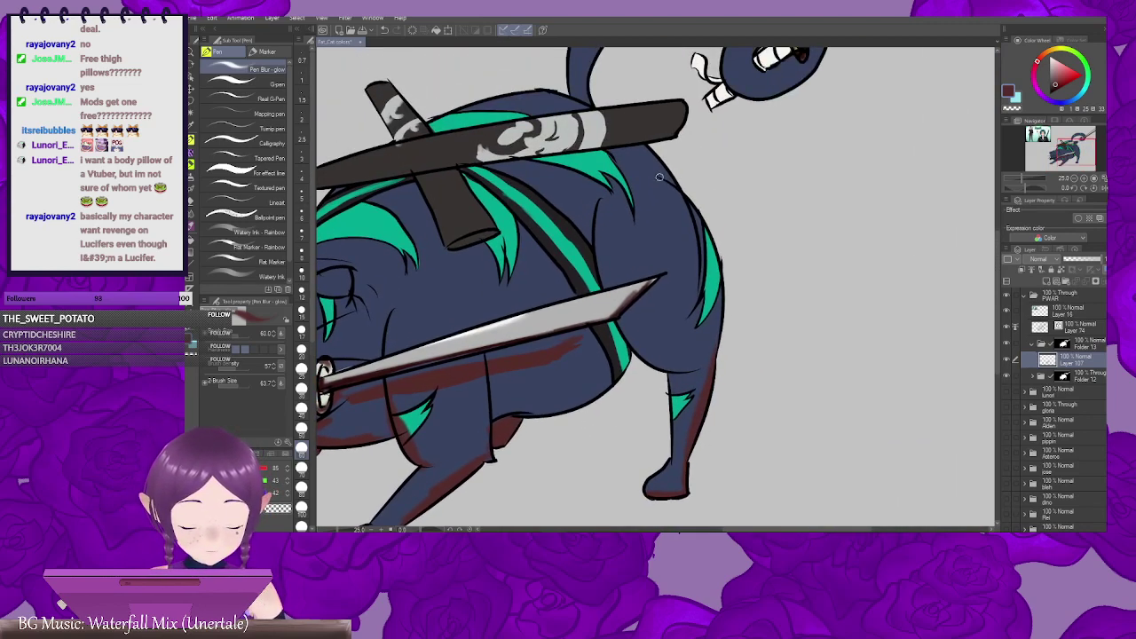
# Step: Shade the cat's rump and the fur under the long scabbard, enlarging the glow pen to size 100
pyautogui.scroll(-2, 723, 310)
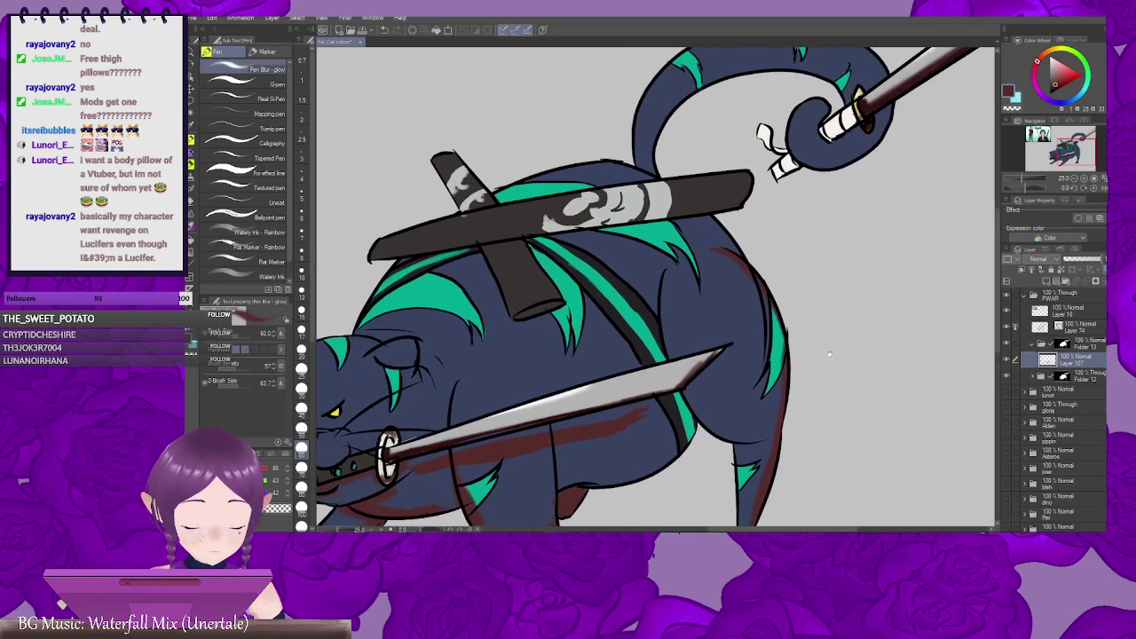
pyautogui.scroll(3, 747, 232)
pyautogui.moveTo(705, 224); pyautogui.dragTo(889, 197)
pyautogui.moveTo(895, 199); pyautogui.dragTo(805, 249)
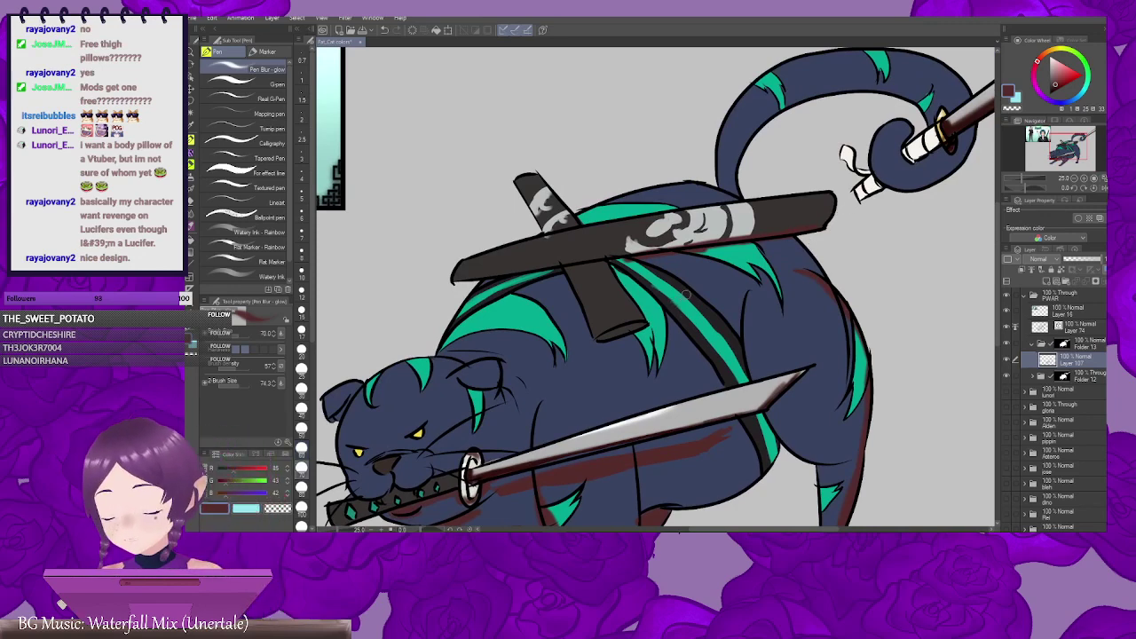
pyautogui.press(']')
pyautogui.press(']')
pyautogui.press(']')
pyautogui.moveTo(639, 259)
pyautogui.mouseDown()
pyautogui.moveTo(739, 246)
pyautogui.moveTo(708, 251)
pyautogui.mouseUp()
pyautogui.moveTo(857, 252); pyautogui.dragTo(652, 243)
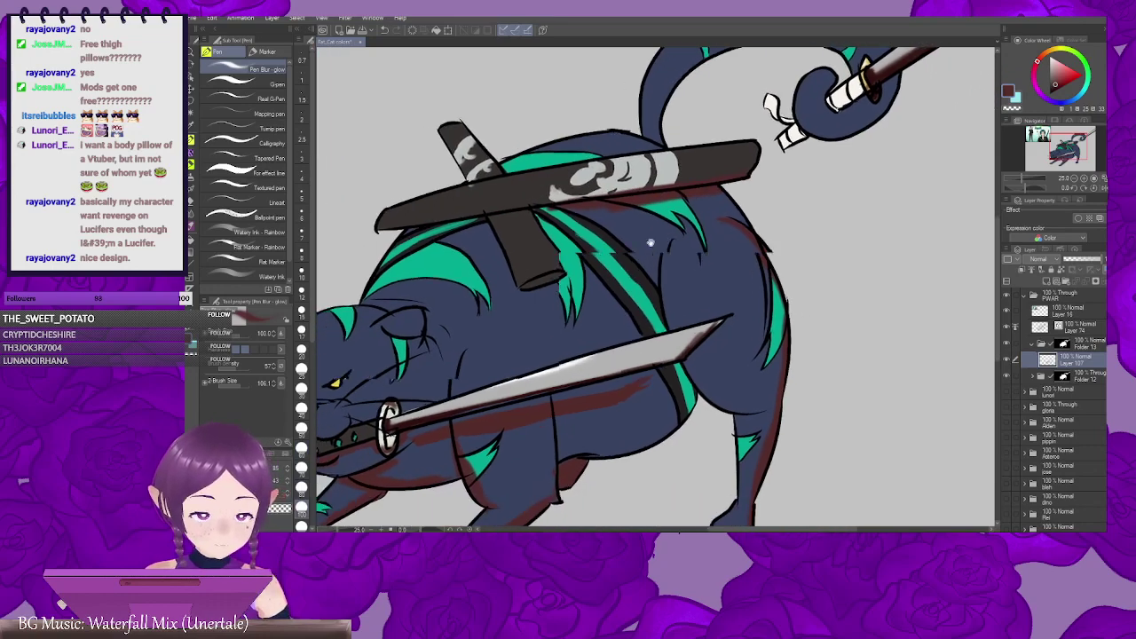
pyautogui.moveTo(534, 284)
pyautogui.mouseDown()
pyautogui.moveTo(981, 402)
pyautogui.moveTo(725, 323)
pyautogui.mouseUp()
# Step: Deepen the rump shadow next to the scabbard and shade the inner edge of the tail with the colouring brush
pyautogui.press('b')
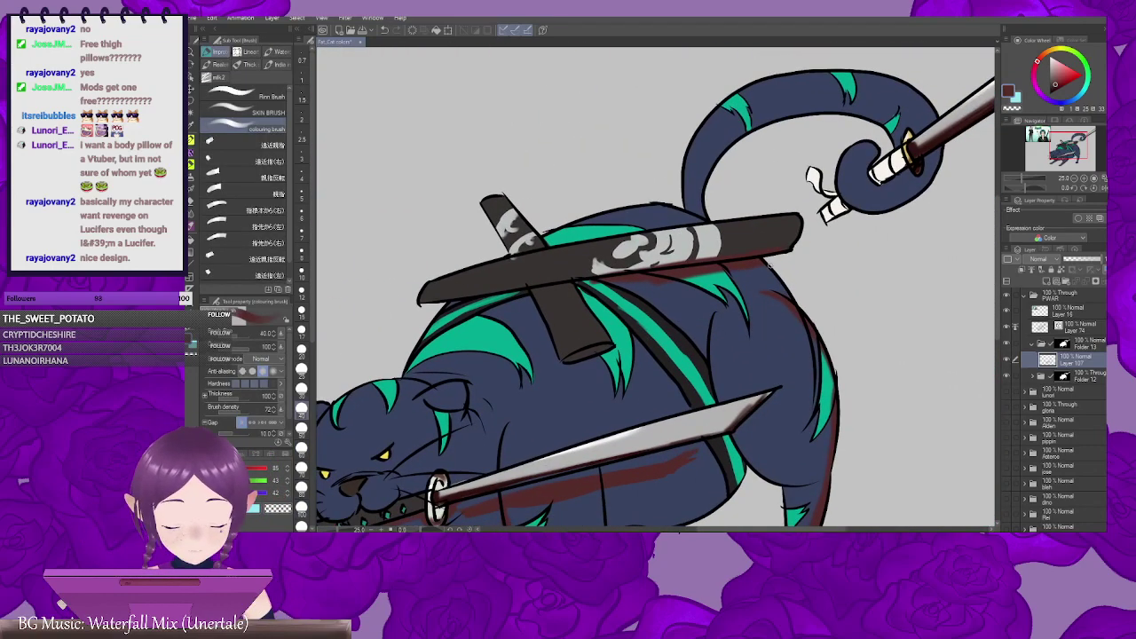
pyautogui.moveTo(776, 289); pyautogui.dragTo(760, 269)
pyautogui.moveTo(753, 227); pyautogui.dragTo(718, 281)
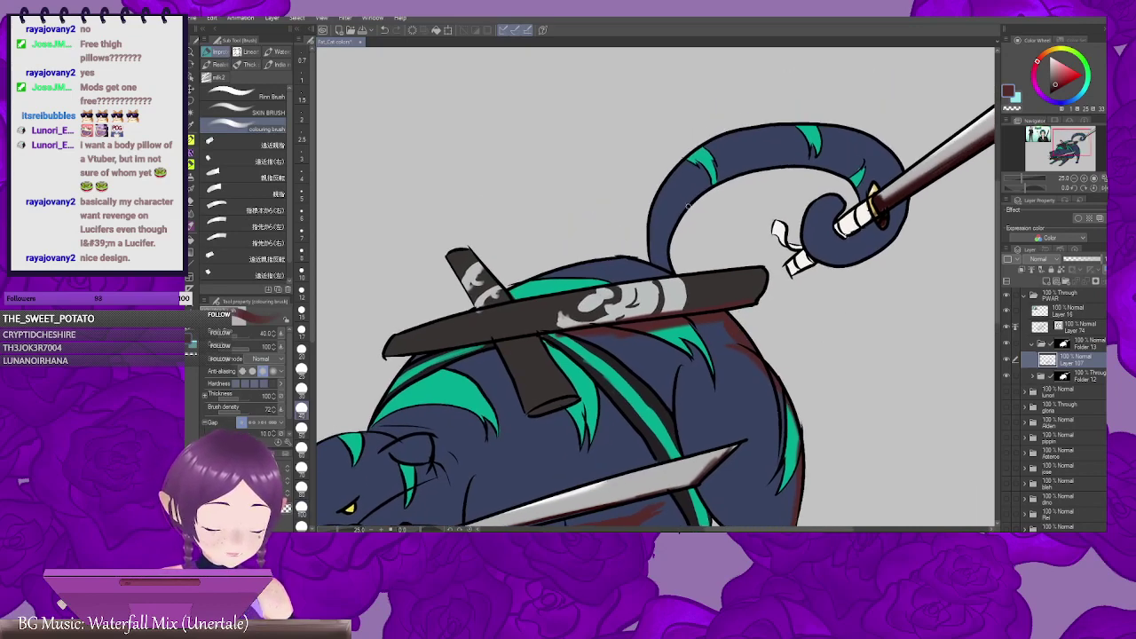
pyautogui.moveTo(696, 188); pyautogui.dragTo(666, 264)
pyautogui.moveTo(685, 204)
pyautogui.mouseDown()
pyautogui.moveTo(737, 172)
pyautogui.moveTo(622, 189)
pyautogui.mouseUp()
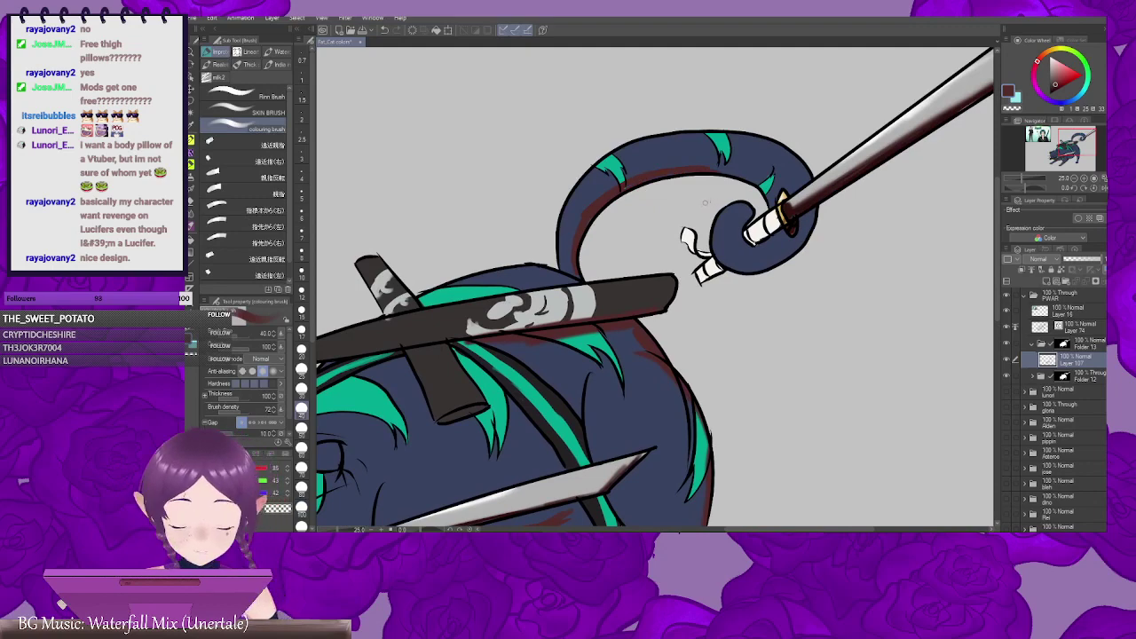
# Step: Enlarge the colouring brush to size 70 and shade the curled tail tip and the tail-held katana's grip
pyautogui.press(']')
pyautogui.press(']')
pyautogui.press(']')
pyautogui.moveTo(657, 178)
pyautogui.mouseDown()
pyautogui.moveTo(751, 181)
pyautogui.moveTo(765, 201)
pyautogui.moveTo(743, 167)
pyautogui.mouseUp()
pyautogui.moveTo(718, 204)
pyautogui.mouseDown()
pyautogui.moveTo(753, 202)
pyautogui.moveTo(773, 213)
pyautogui.moveTo(778, 180)
pyautogui.moveTo(762, 179)
pyautogui.moveTo(780, 168)
pyautogui.moveTo(748, 217)
pyautogui.moveTo(694, 223)
pyautogui.moveTo(750, 213)
pyautogui.moveTo(755, 189)
pyautogui.moveTo(767, 193)
pyautogui.moveTo(731, 240)
pyautogui.moveTo(711, 228)
pyautogui.moveTo(693, 229)
pyautogui.moveTo(695, 240)
pyautogui.moveTo(715, 203)
pyautogui.moveTo(879, 190)
pyautogui.moveTo(851, 254)
pyautogui.moveTo(889, 224)
pyautogui.mouseUp()
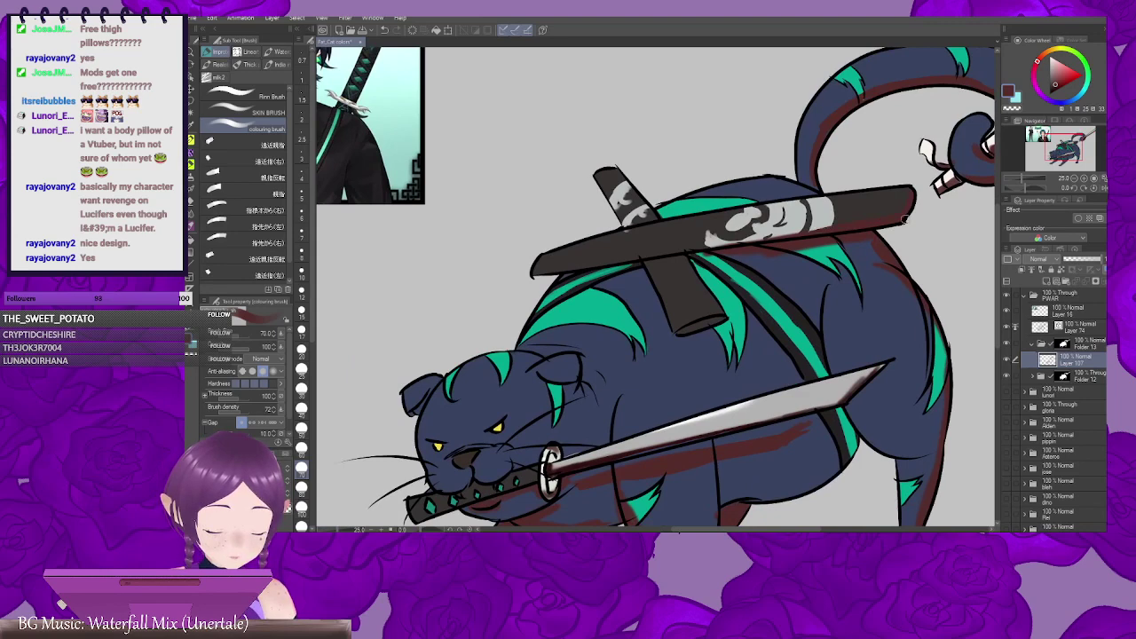
# Step: Shade the lower edge of the long scabbard lying across the cat's back
pyautogui.moveTo(775, 243)
pyautogui.mouseDown()
pyautogui.moveTo(796, 175)
pyautogui.moveTo(742, 179)
pyautogui.moveTo(815, 176)
pyautogui.mouseUp()
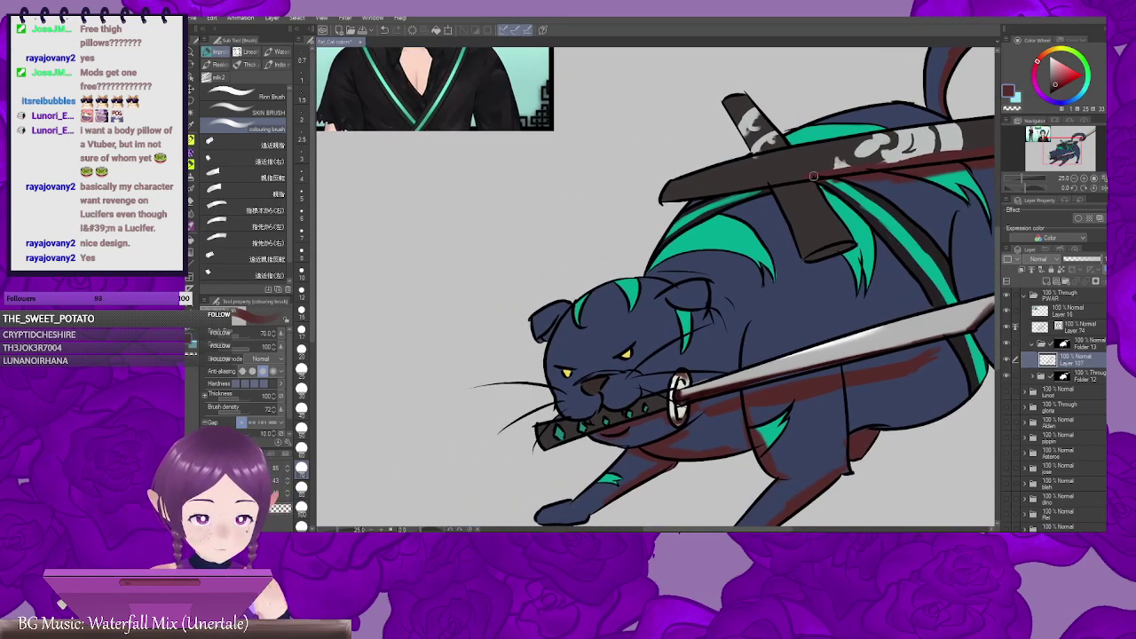
pyautogui.moveTo(715, 190)
pyautogui.mouseDown()
pyautogui.moveTo(674, 188)
pyautogui.moveTo(721, 192)
pyautogui.mouseUp()
pyautogui.moveTo(747, 196); pyautogui.dragTo(673, 188)
pyautogui.moveTo(602, 192); pyautogui.dragTo(637, 194)
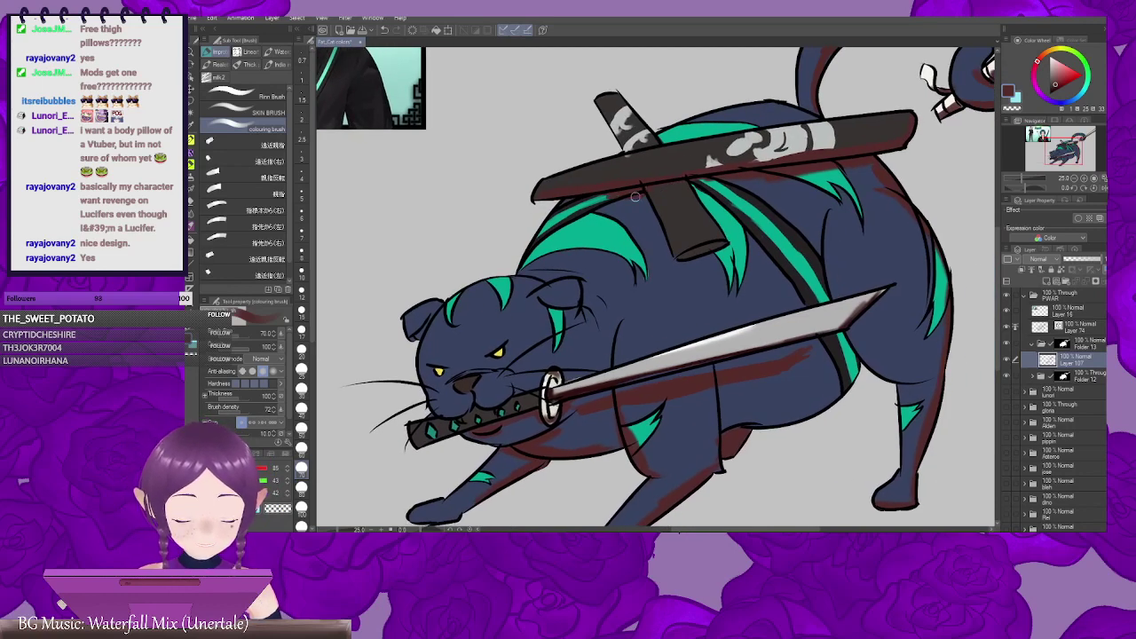
pyautogui.moveTo(762, 221)
pyautogui.mouseDown()
pyautogui.moveTo(696, 240)
pyautogui.moveTo(590, 208)
pyautogui.moveTo(613, 206)
pyautogui.moveTo(574, 222)
pyautogui.moveTo(718, 220)
pyautogui.mouseUp()
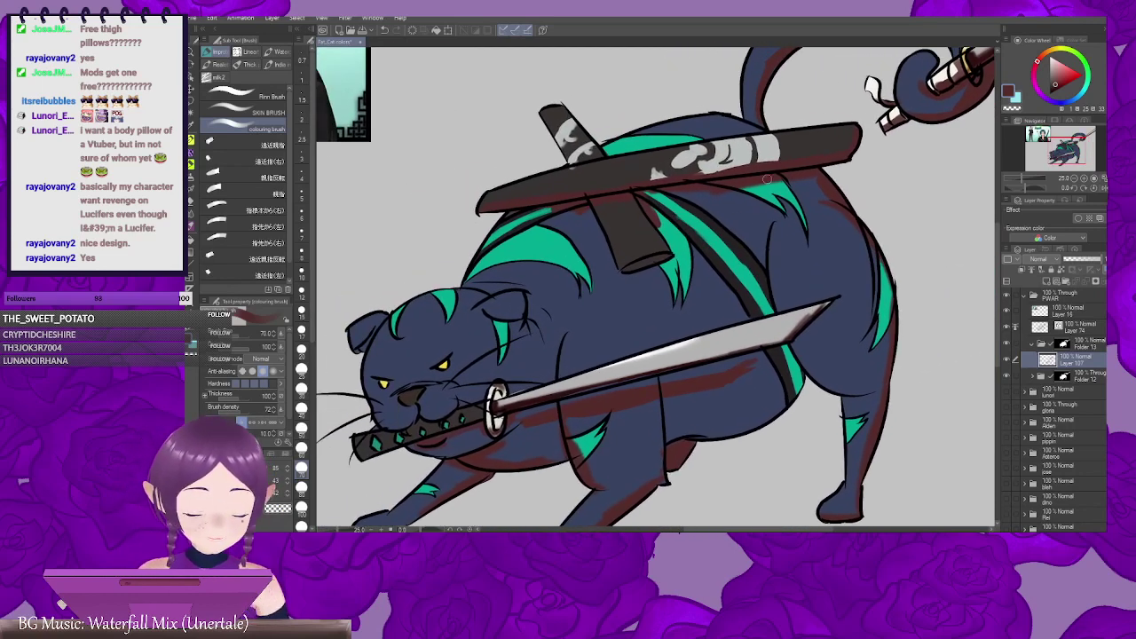
# Step: Shade the lower and rear edges of the cat's belly and the underside of its near hind thigh
pyautogui.moveTo(808, 188)
pyautogui.mouseDown()
pyautogui.moveTo(671, 147)
pyautogui.moveTo(697, 161)
pyautogui.mouseUp()
pyautogui.moveTo(698, 161); pyautogui.dragTo(807, 154)
pyautogui.moveTo(793, 257); pyautogui.dragTo(854, 205)
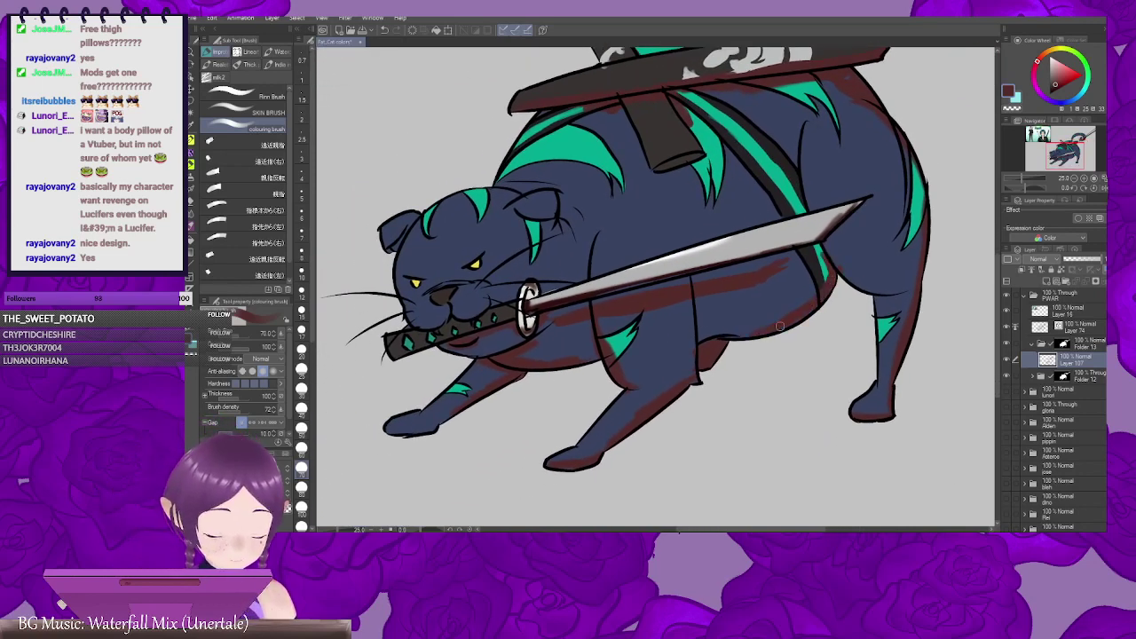
pyautogui.moveTo(792, 308)
pyautogui.mouseDown()
pyautogui.moveTo(820, 287)
pyautogui.moveTo(758, 328)
pyautogui.mouseUp()
pyautogui.moveTo(681, 327)
pyautogui.mouseDown()
pyautogui.moveTo(686, 360)
pyautogui.moveTo(689, 334)
pyautogui.moveTo(715, 358)
pyautogui.moveTo(736, 352)
pyautogui.moveTo(790, 311)
pyautogui.mouseUp()
pyautogui.moveTo(847, 291)
pyautogui.mouseDown()
pyautogui.moveTo(773, 309)
pyautogui.moveTo(667, 276)
pyautogui.mouseUp()
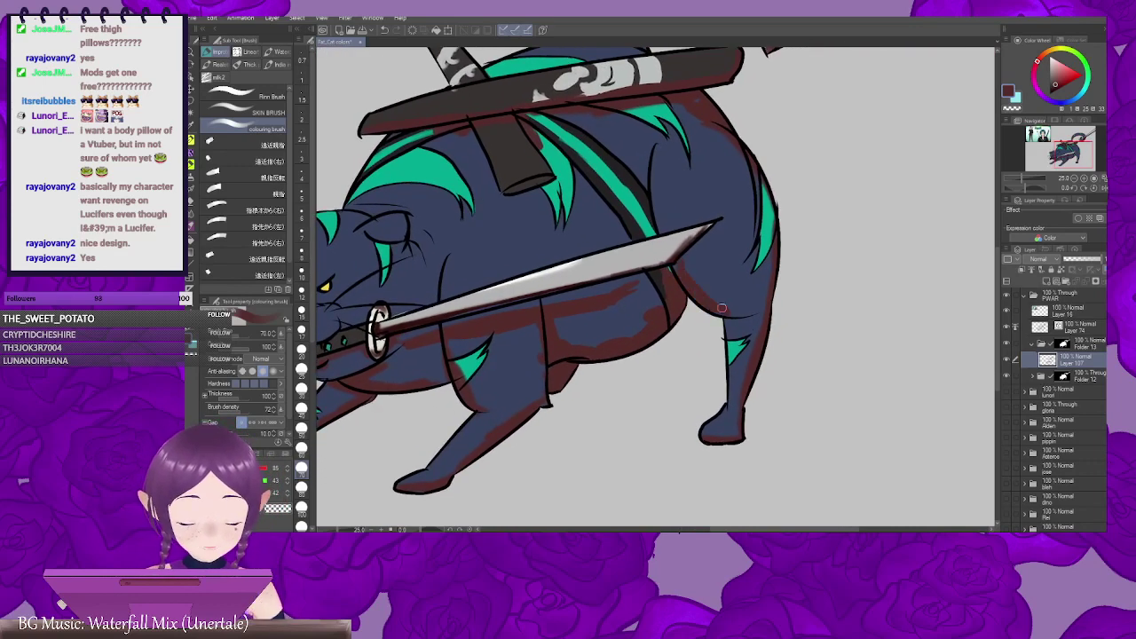
pyautogui.moveTo(715, 310); pyautogui.dragTo(744, 305)
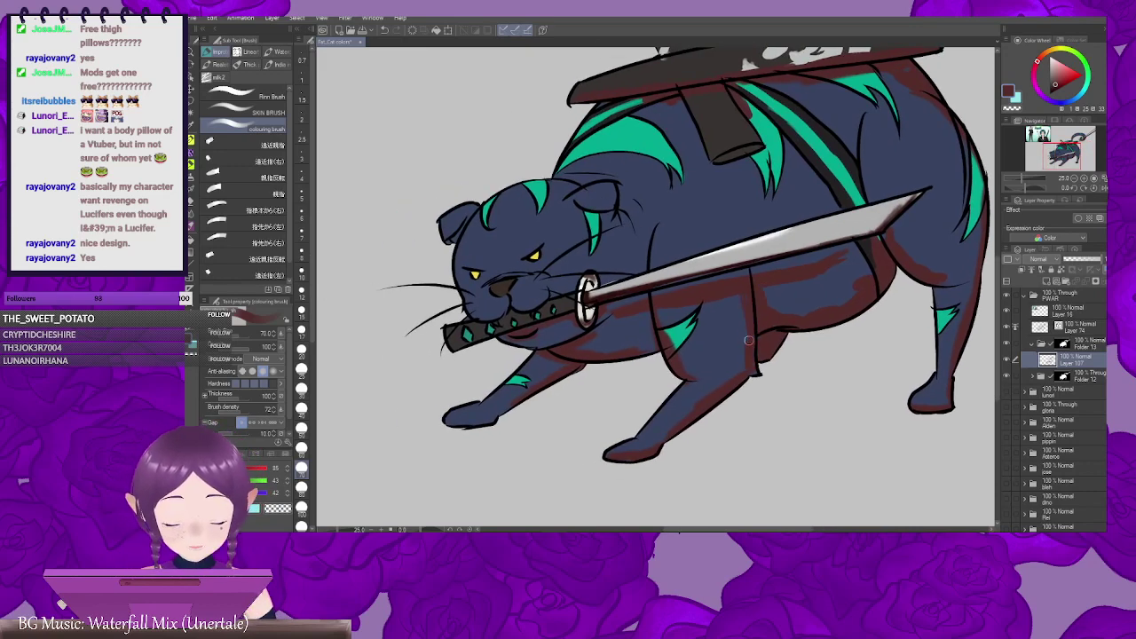
# Step: Shade the cat's lower chest and the edges of its forelegs beneath the mouth-held katana
pyautogui.moveTo(740, 379); pyautogui.dragTo(794, 302)
pyautogui.moveTo(753, 340); pyautogui.dragTo(745, 349)
pyautogui.moveTo(679, 374); pyautogui.dragTo(660, 382)
pyautogui.moveTo(670, 378); pyautogui.dragTo(800, 397)
pyautogui.moveTo(630, 364); pyautogui.dragTo(664, 364)
pyautogui.moveTo(748, 311); pyautogui.dragTo(622, 369)
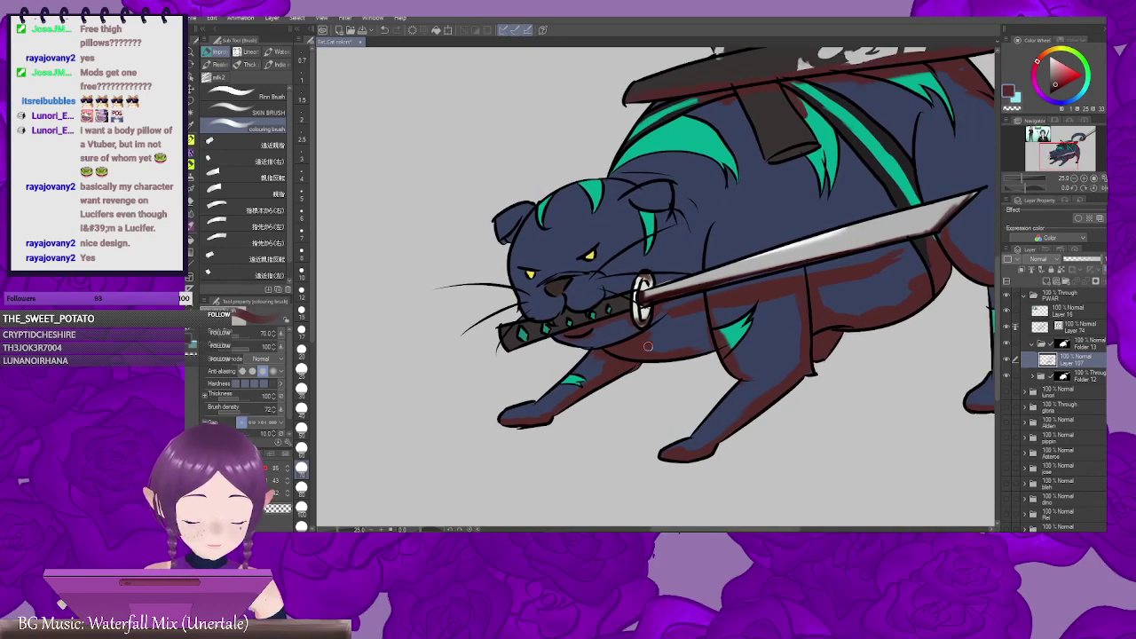
# Step: Shade the chest behind the katana guard, the underside of the cat's ears and the area around the green shoulder stripe
pyautogui.moveTo(699, 338)
pyautogui.mouseDown()
pyautogui.moveTo(691, 355)
pyautogui.moveTo(722, 303)
pyautogui.mouseUp()
pyautogui.moveTo(648, 331); pyautogui.dragTo(671, 337)
pyautogui.moveTo(673, 334); pyautogui.dragTo(639, 364)
pyautogui.moveTo(527, 258)
pyautogui.mouseDown()
pyautogui.moveTo(587, 265)
pyautogui.moveTo(502, 330)
pyautogui.mouseUp()
pyautogui.moveTo(710, 205); pyautogui.dragTo(629, 248)
pyautogui.moveTo(756, 127)
pyautogui.mouseDown()
pyautogui.moveTo(664, 146)
pyautogui.moveTo(616, 191)
pyautogui.moveTo(675, 257)
pyautogui.moveTo(726, 220)
pyautogui.mouseUp()
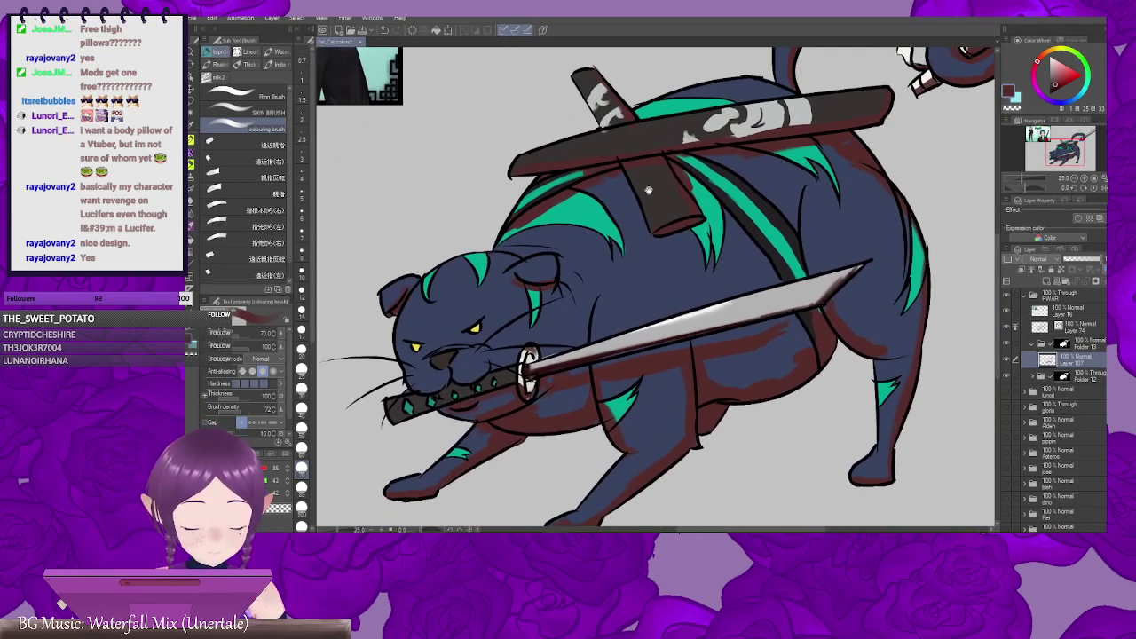
# Step: Shade the cat's side below and behind the short scabbard, around the adjoining green stripe
pyautogui.moveTo(623, 170); pyautogui.dragTo(635, 198)
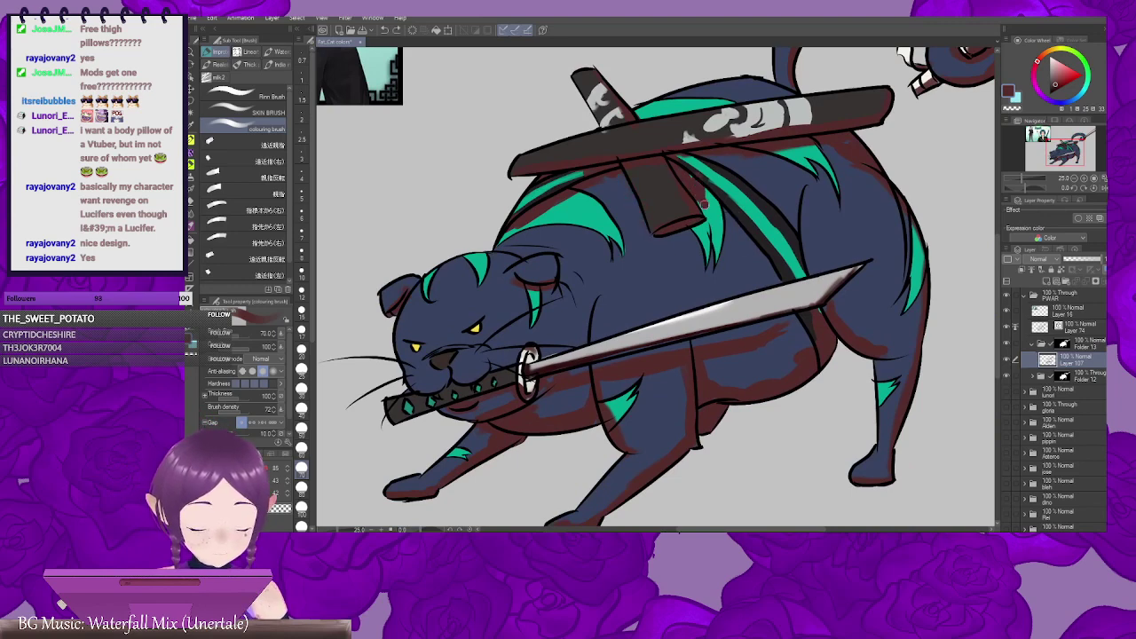
pyautogui.moveTo(707, 206); pyautogui.dragTo(686, 184)
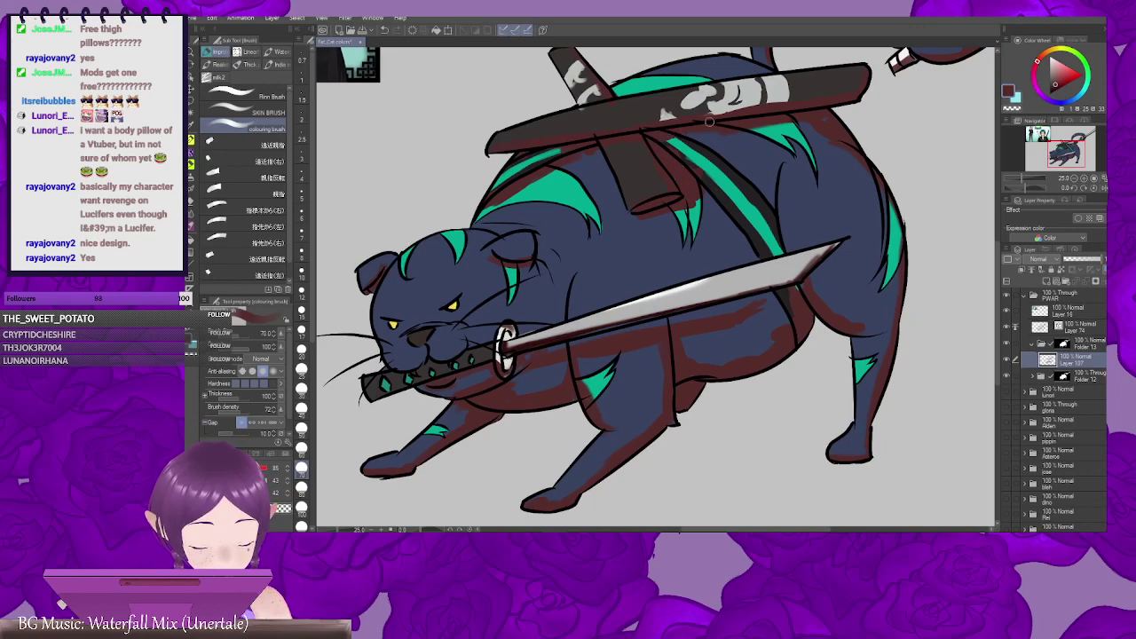
pyautogui.moveTo(692, 130)
pyautogui.mouseDown()
pyautogui.moveTo(679, 222)
pyautogui.moveTo(545, 148)
pyautogui.mouseUp()
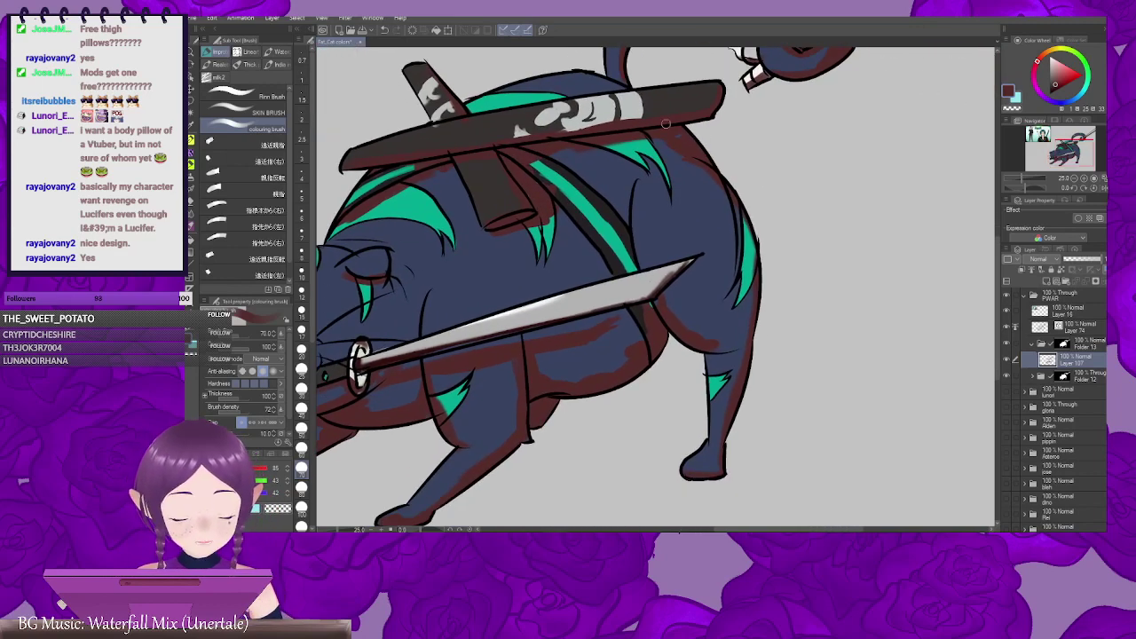
# Step: Widen the shadow on the rump below the long scabbard and down the rear edge of the hind leg
pyautogui.moveTo(792, 180); pyautogui.dragTo(723, 162)
pyautogui.moveTo(639, 154); pyautogui.dragTo(682, 275)
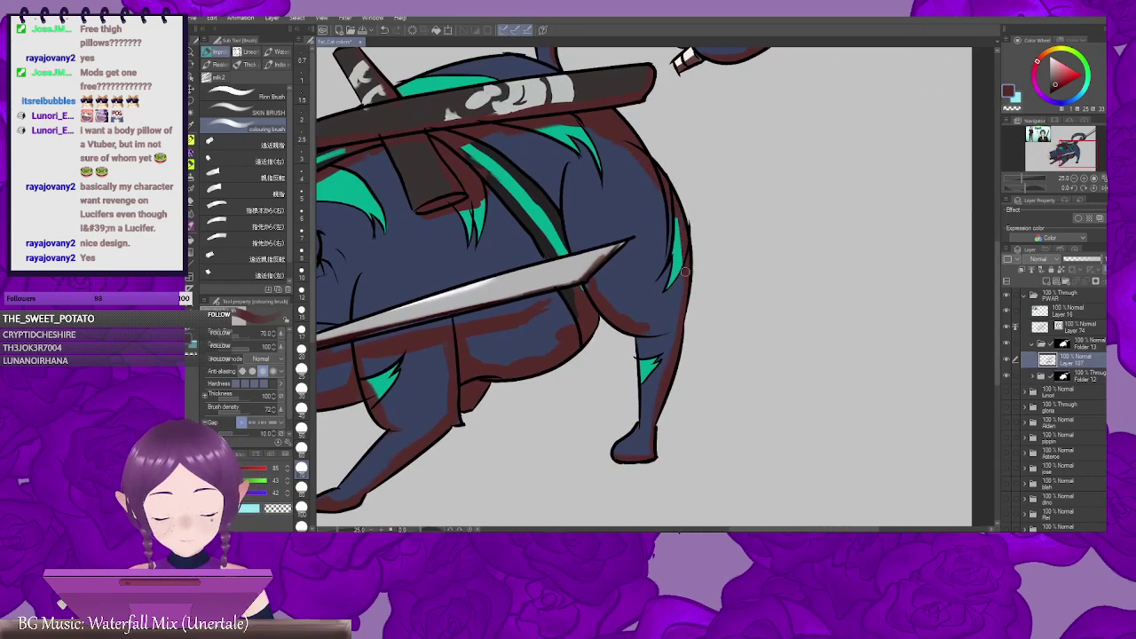
pyautogui.moveTo(680, 334); pyautogui.dragTo(700, 245)
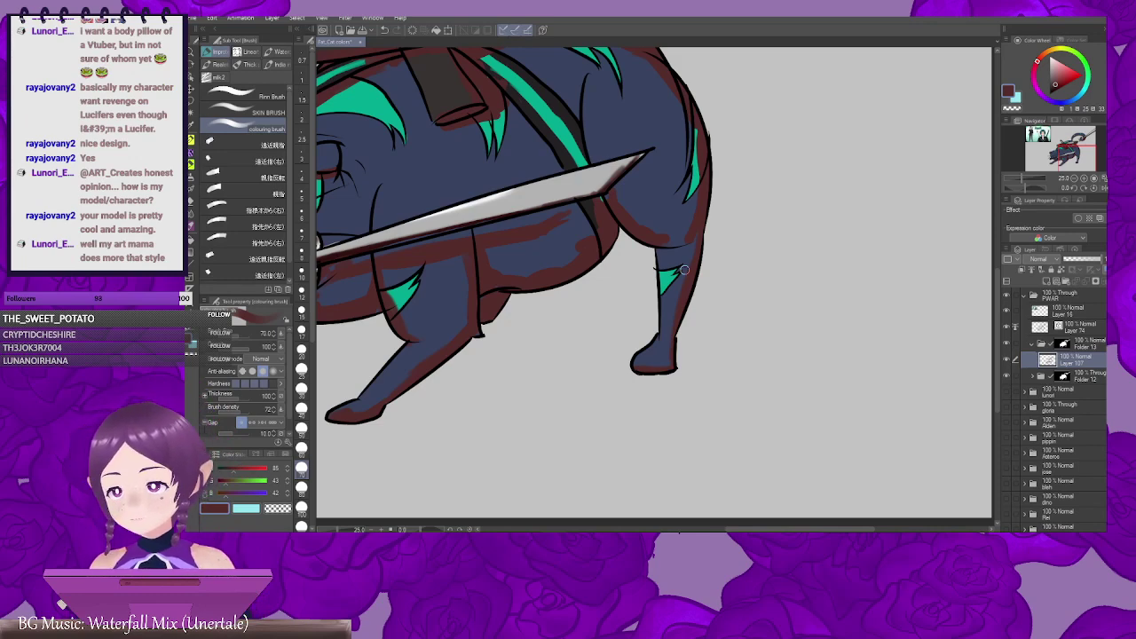
pyautogui.moveTo(684, 267); pyautogui.dragTo(685, 275)
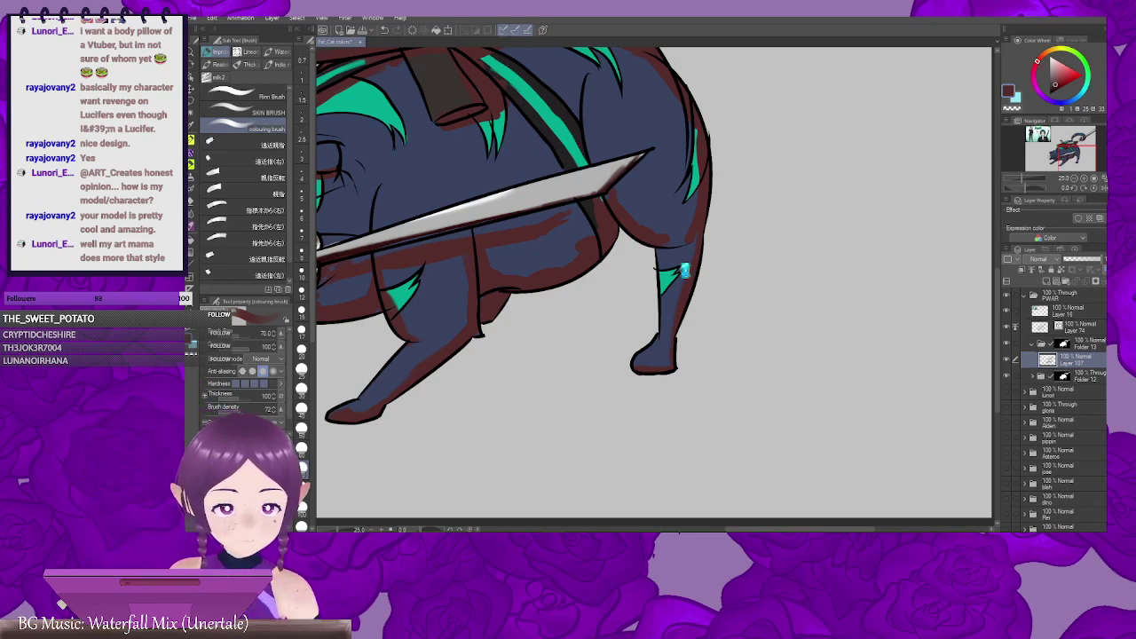
pyautogui.hotkey('ctrl', 'z')
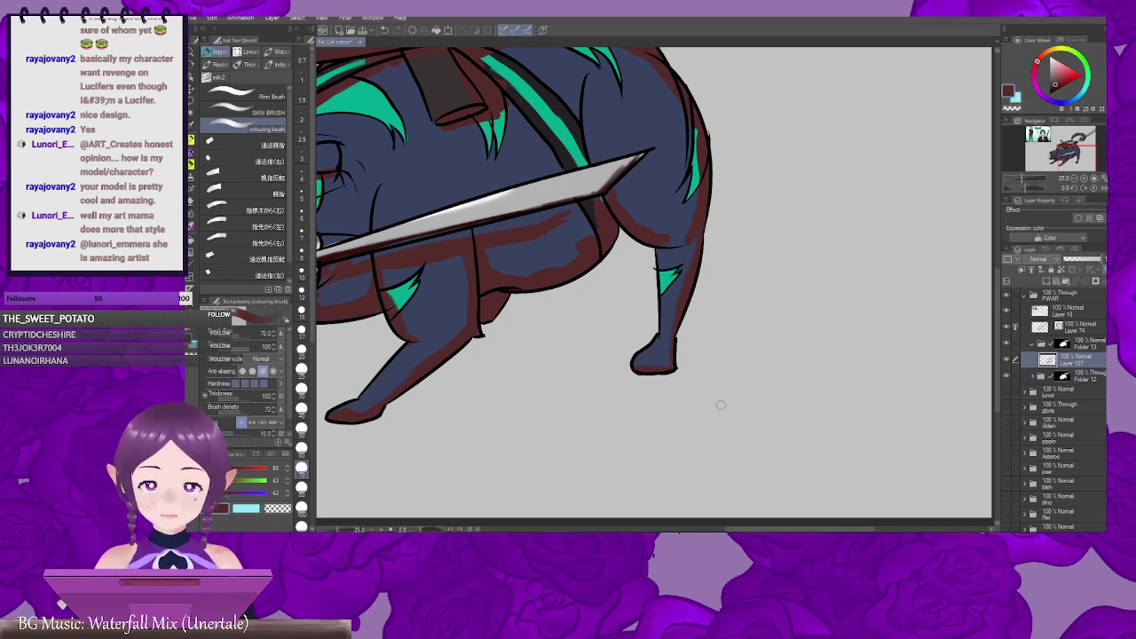
# Step: Shade the flank between the scabbard strap and the hip contour
pyautogui.moveTo(672, 257); pyautogui.dragTo(746, 328)
pyautogui.moveTo(586, 114); pyautogui.dragTo(651, 168)
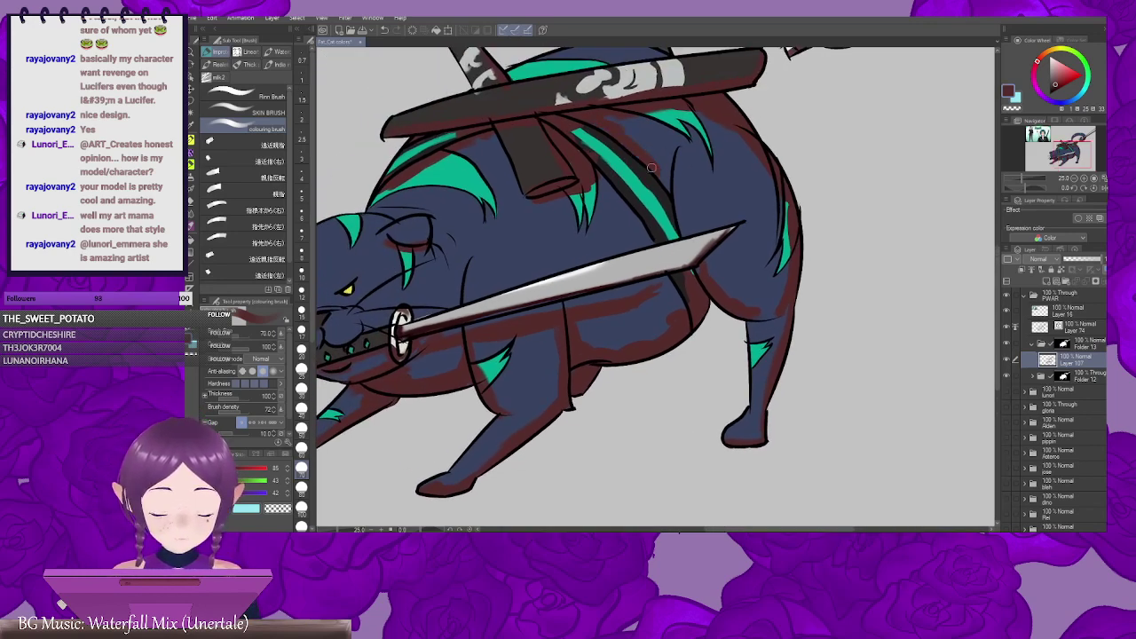
pyautogui.moveTo(722, 152); pyautogui.dragTo(771, 226)
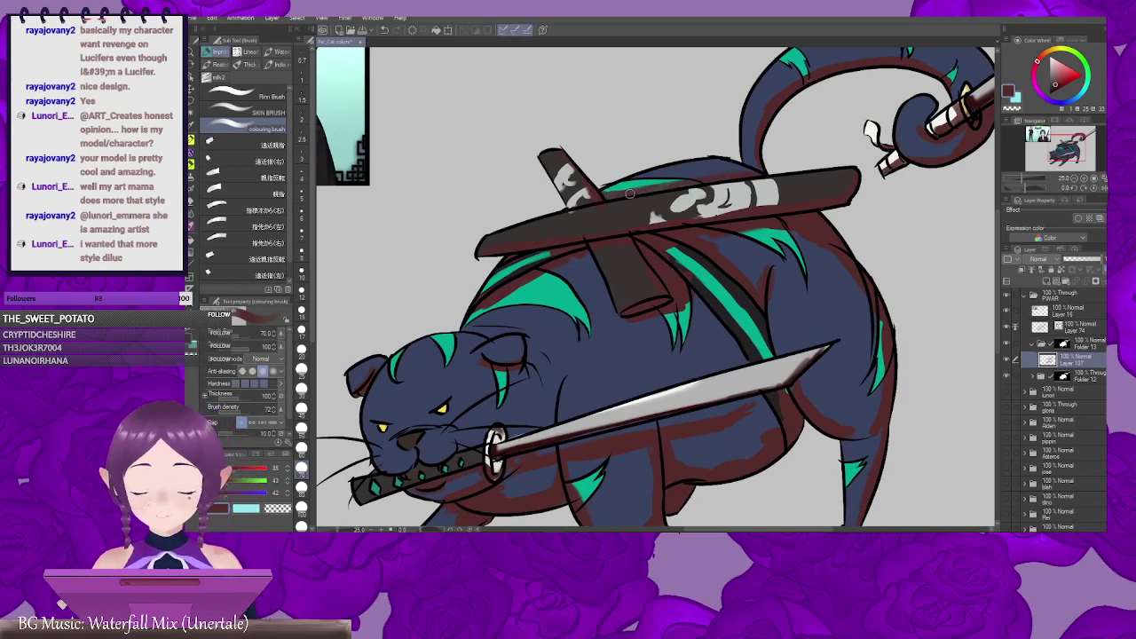
# Step: Shade the upper back just above the long scabbard and around the base of the tail
pyautogui.moveTo(638, 190); pyautogui.dragTo(679, 183)
pyautogui.moveTo(747, 166); pyautogui.dragTo(666, 189)
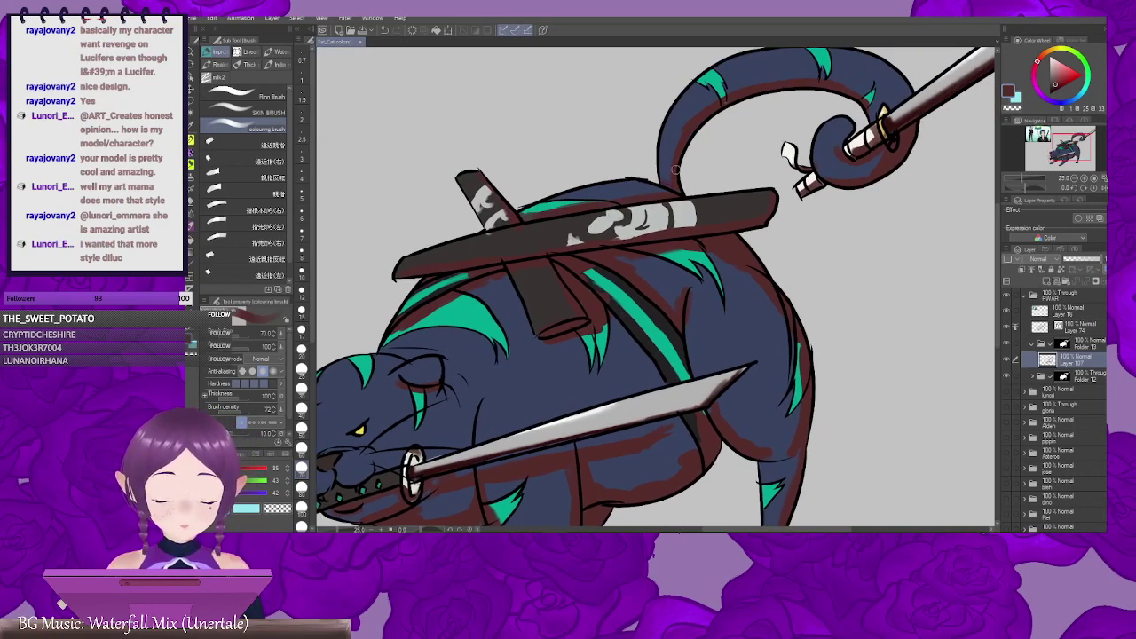
pyautogui.moveTo(797, 214); pyautogui.dragTo(708, 250)
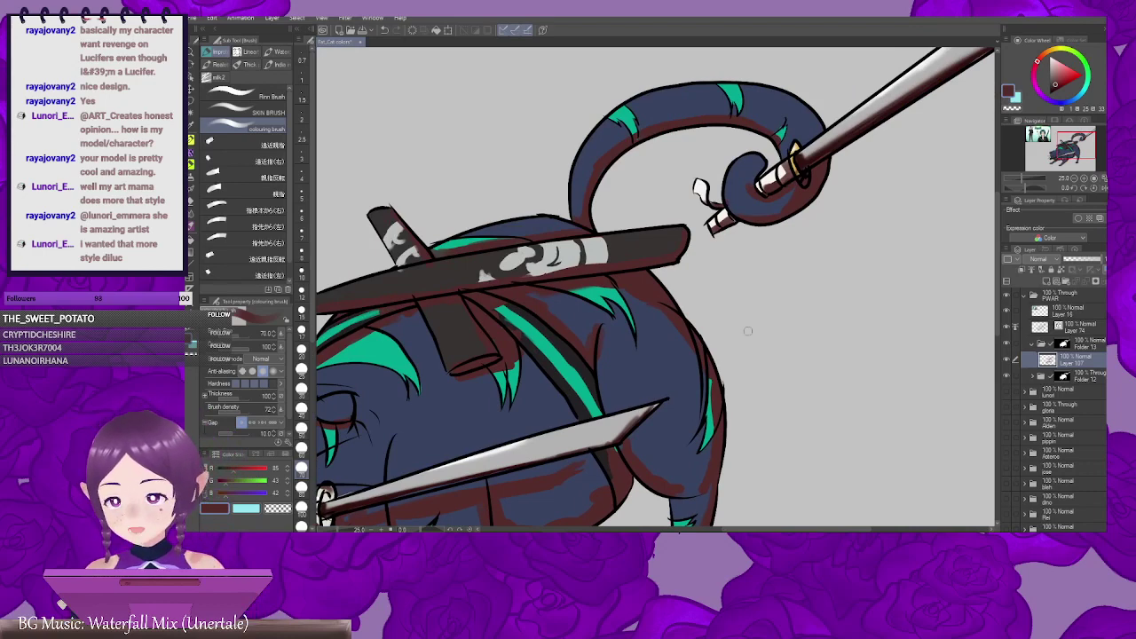
pyautogui.moveTo(681, 404); pyautogui.dragTo(776, 279)
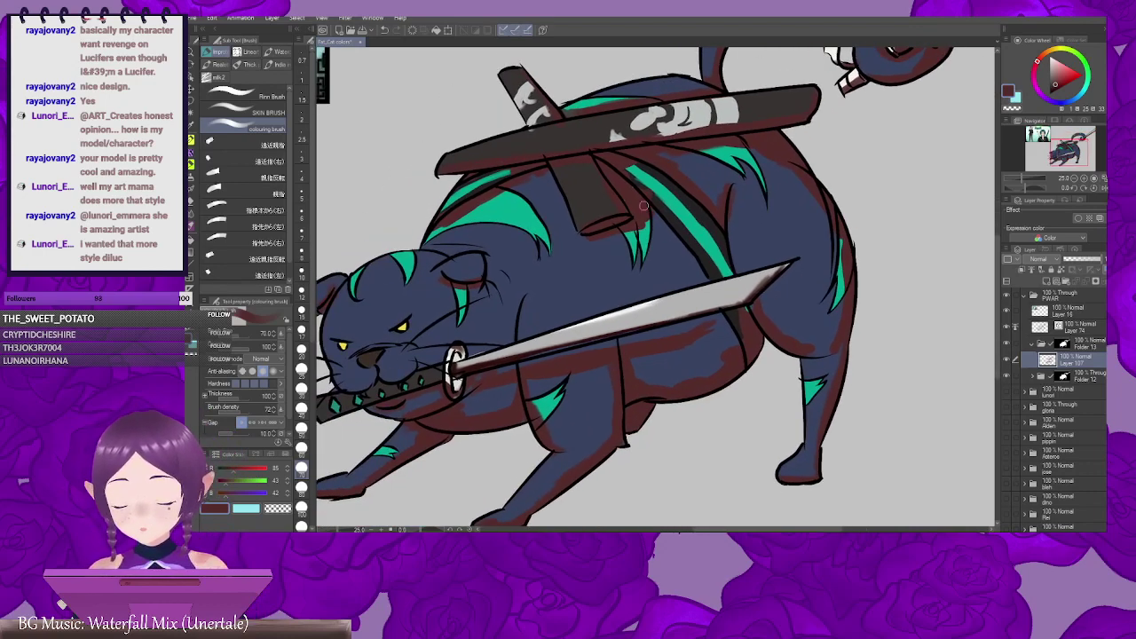
pyautogui.scroll(-1, 679, 238)
pyautogui.scroll(1, 702, 257)
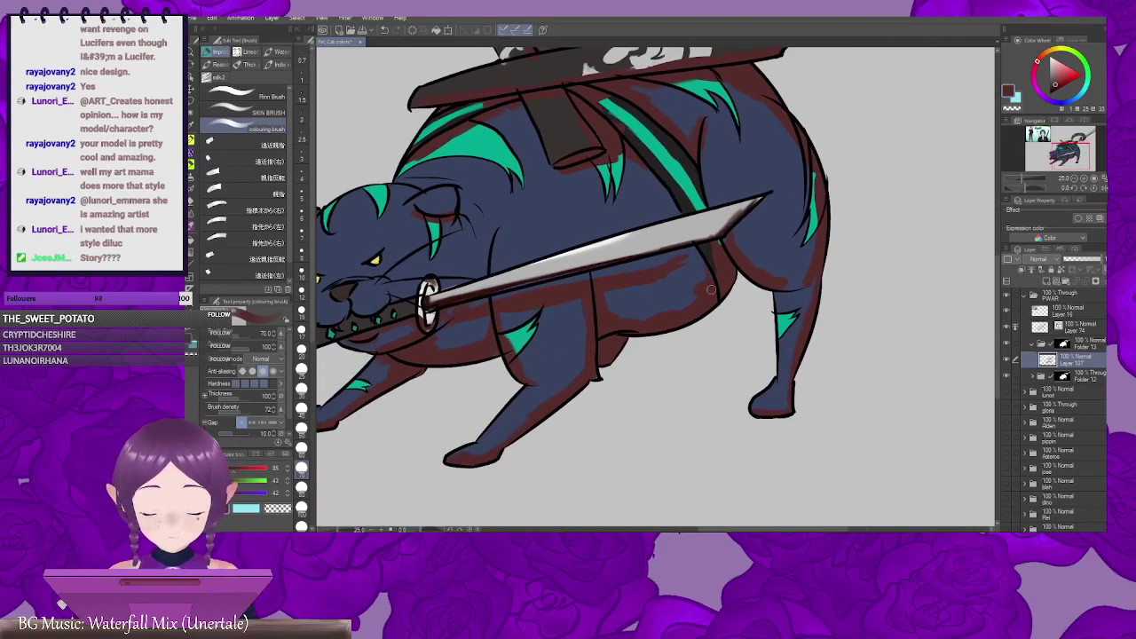
pyautogui.scroll(-1, 711, 290)
pyautogui.scroll(1, 671, 298)
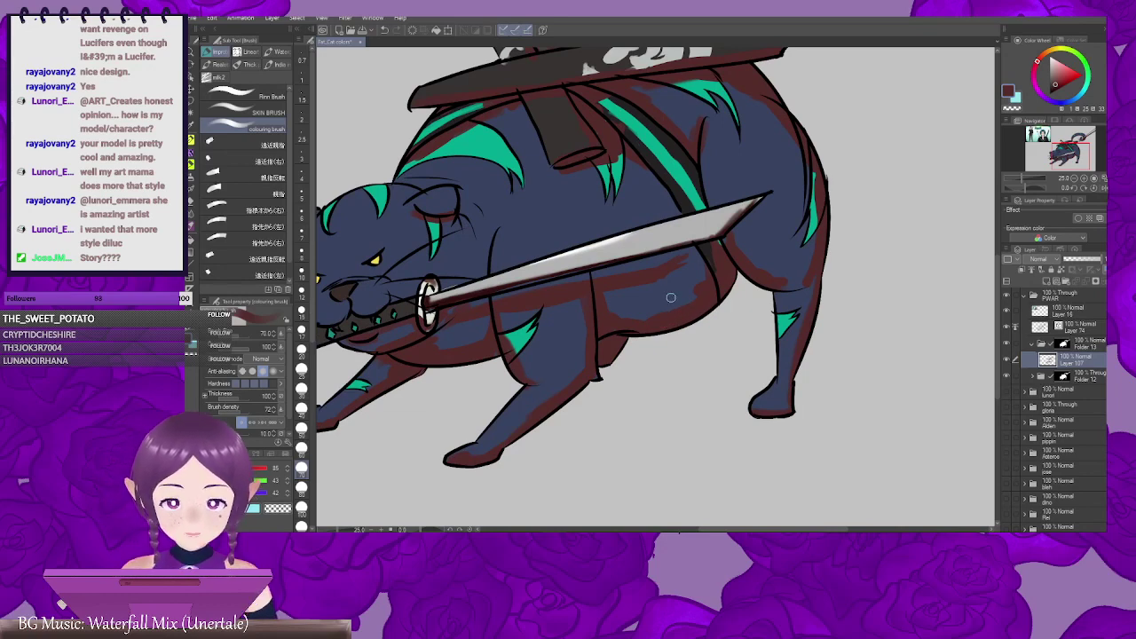
pyautogui.scroll(-1, 671, 298)
pyautogui.scroll(1, 667, 291)
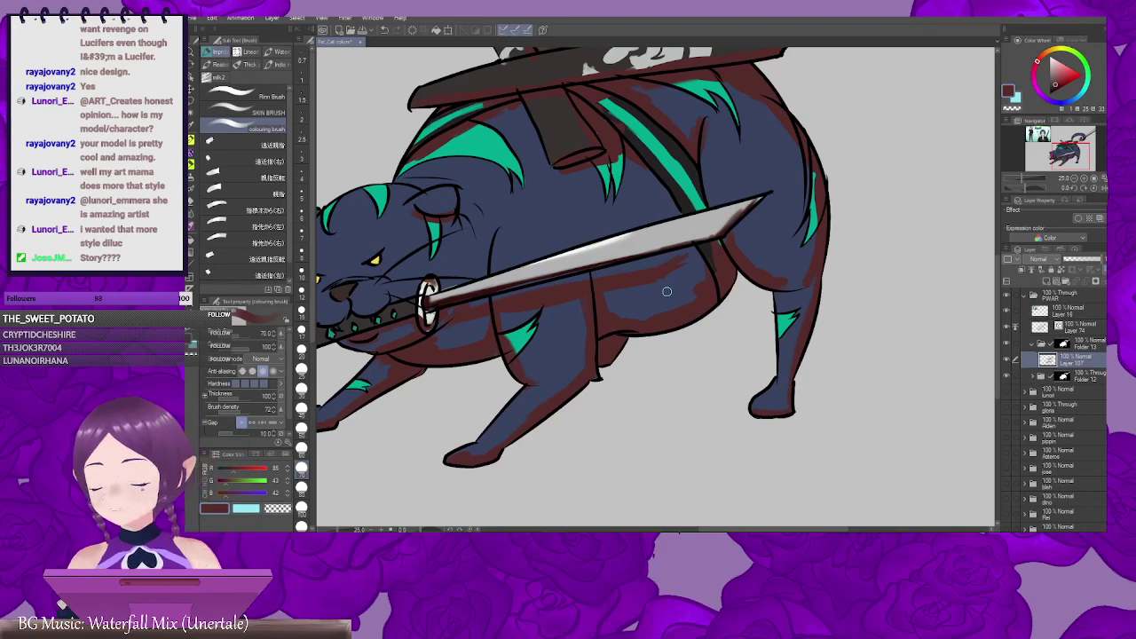
pyautogui.scroll(-1, 667, 291)
pyautogui.scroll(1, 666, 291)
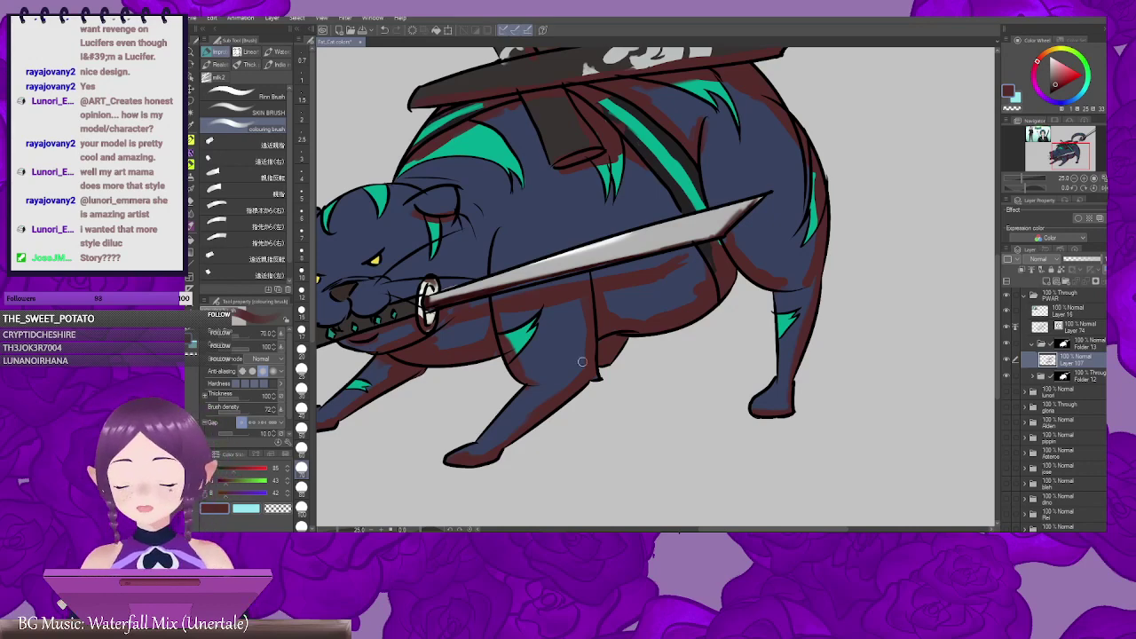
# Step: Shade the neck behind the near ear and the cat's cheek, muzzle and chin
pyautogui.moveTo(561, 356); pyautogui.dragTo(714, 356)
pyautogui.moveTo(614, 214)
pyautogui.mouseDown()
pyautogui.moveTo(615, 226)
pyautogui.moveTo(625, 211)
pyautogui.mouseUp()
pyautogui.moveTo(600, 207); pyautogui.dragTo(609, 229)
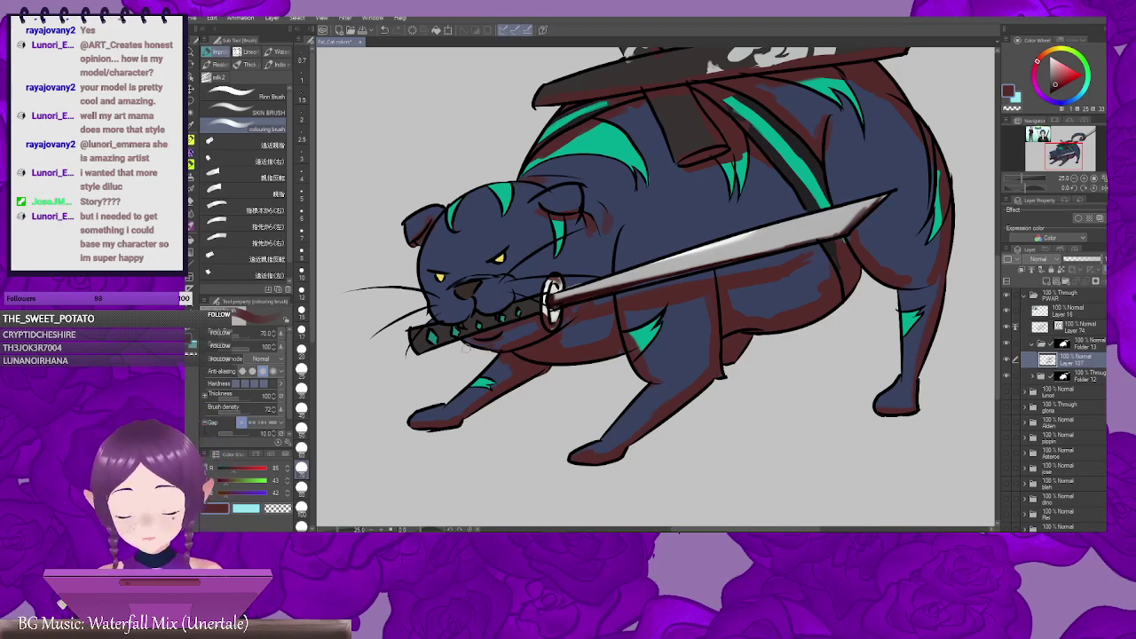
pyautogui.moveTo(601, 304)
pyautogui.mouseDown()
pyautogui.moveTo(577, 332)
pyautogui.moveTo(558, 317)
pyautogui.moveTo(585, 304)
pyautogui.mouseUp()
pyautogui.hscroll(-5, 558, 316)
pyautogui.moveTo(647, 237)
pyautogui.mouseDown()
pyautogui.moveTo(644, 278)
pyautogui.moveTo(672, 276)
pyautogui.moveTo(685, 307)
pyautogui.mouseUp()
pyautogui.hscroll(3, 641, 282)
pyautogui.moveTo(620, 265); pyautogui.dragTo(612, 301)
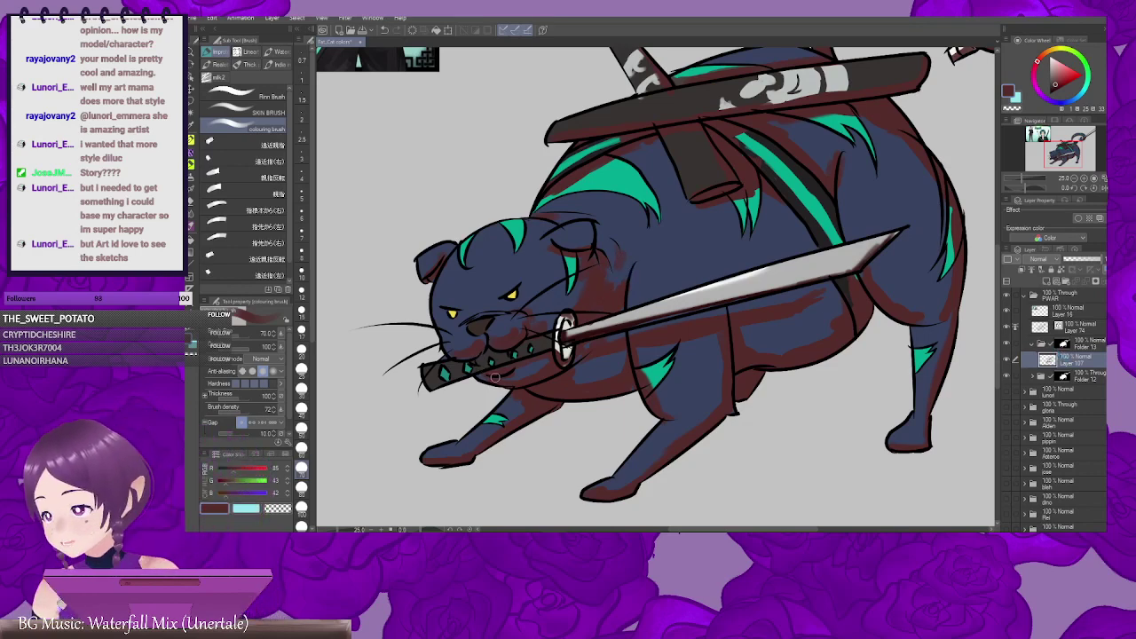
# Step: Switch to the Blend tool at size 120 and soften the neck shadow behind the near ear
pyautogui.press('j')
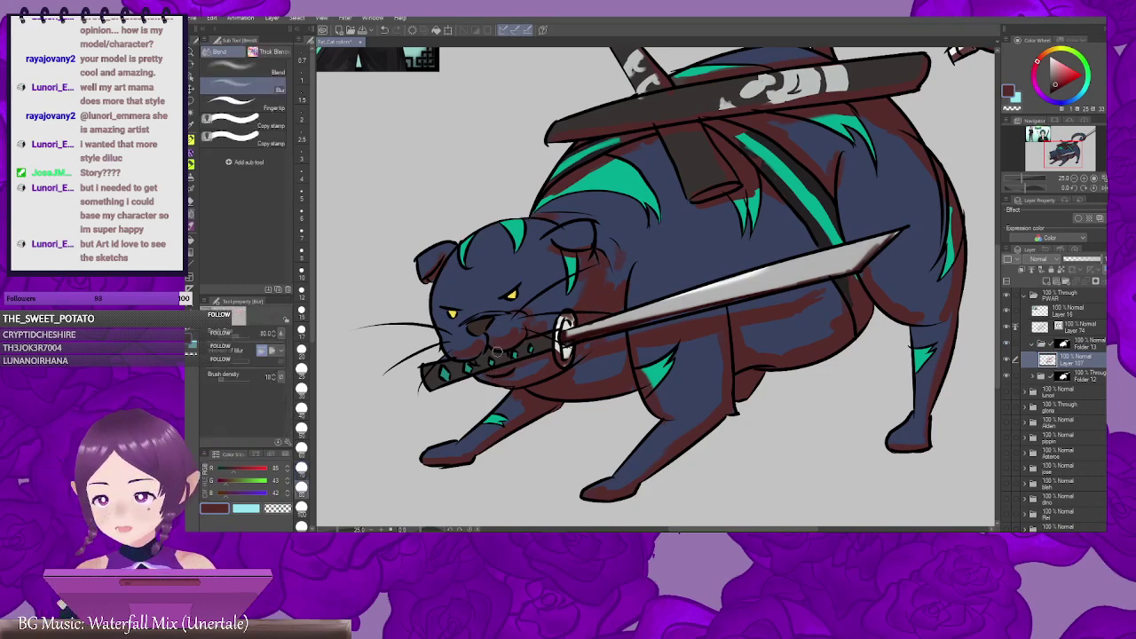
pyautogui.moveTo(546, 334); pyautogui.dragTo(613, 343)
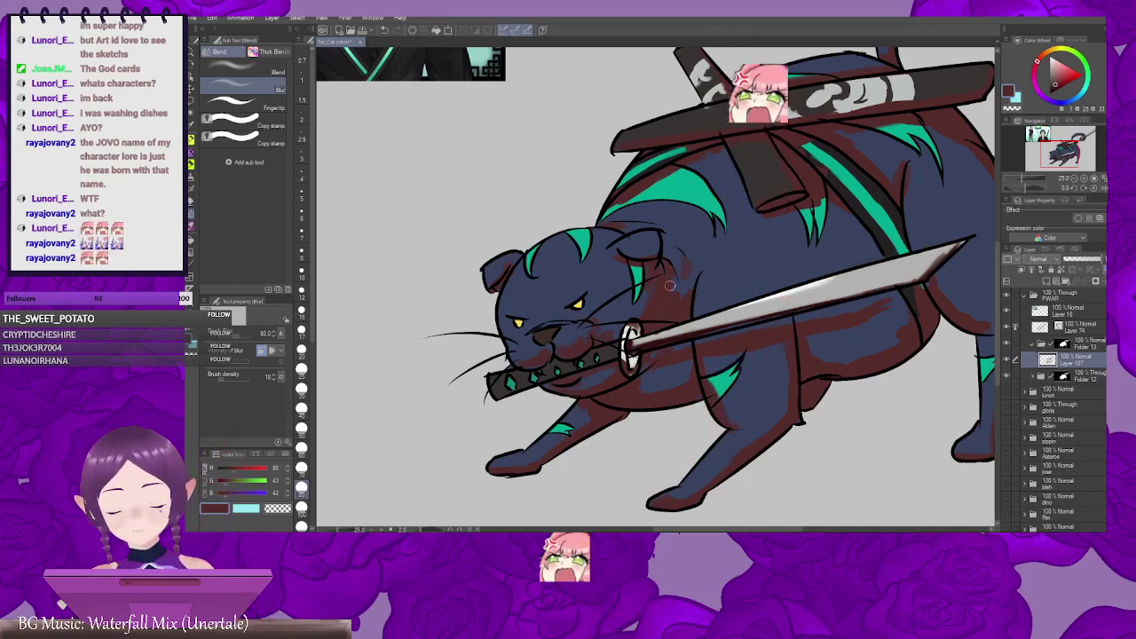
pyautogui.click(256, 75)
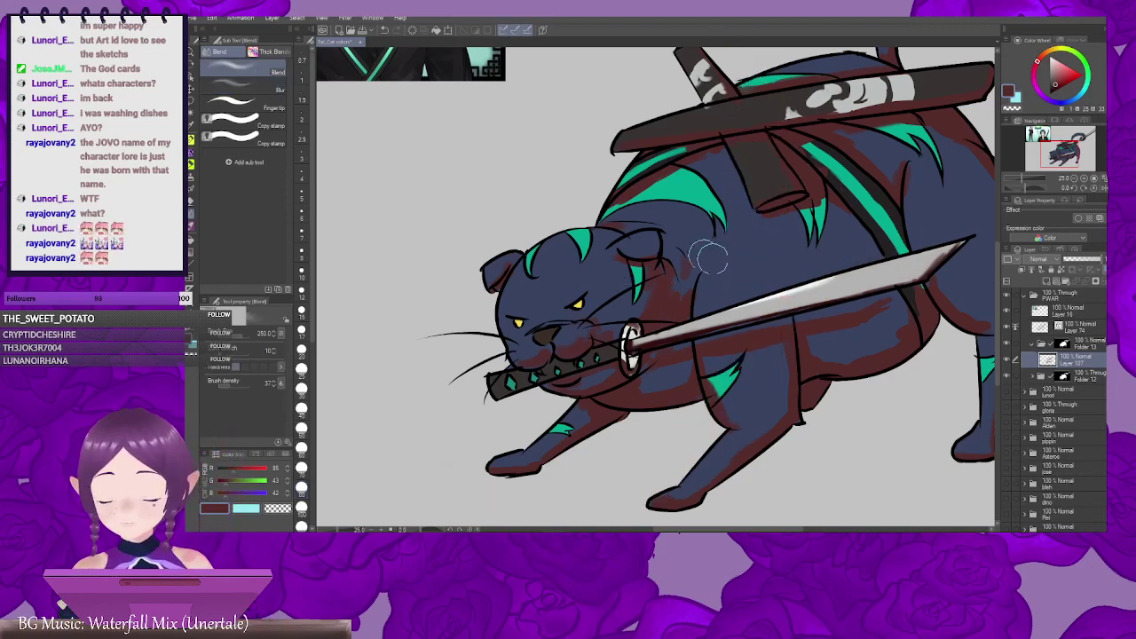
pyautogui.press('[')
pyautogui.press('[')
pyautogui.press('[')
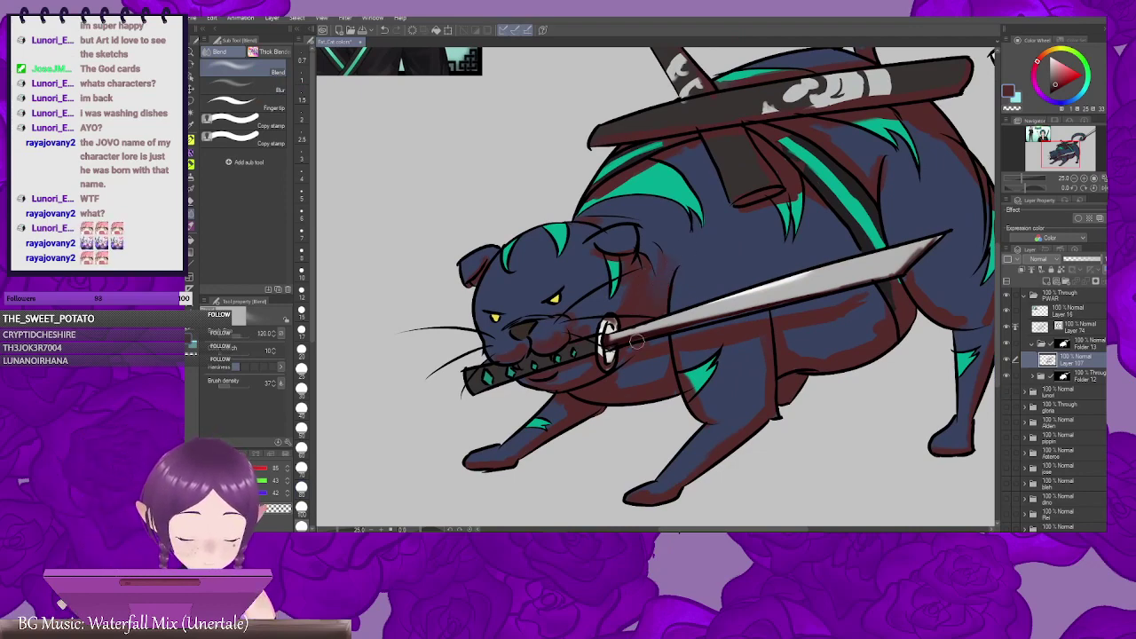
# Step: Blend the shading on the near foreleg, around its green stripe and down to the paw
pyautogui.moveTo(714, 374); pyautogui.dragTo(667, 309)
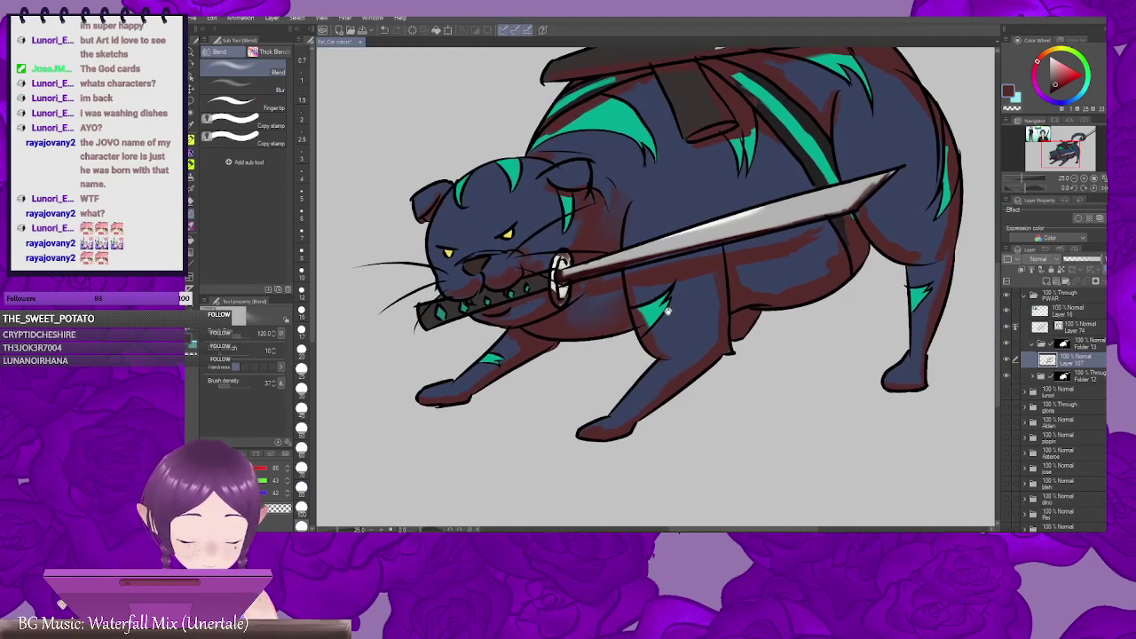
pyautogui.moveTo(586, 365); pyautogui.dragTo(505, 368)
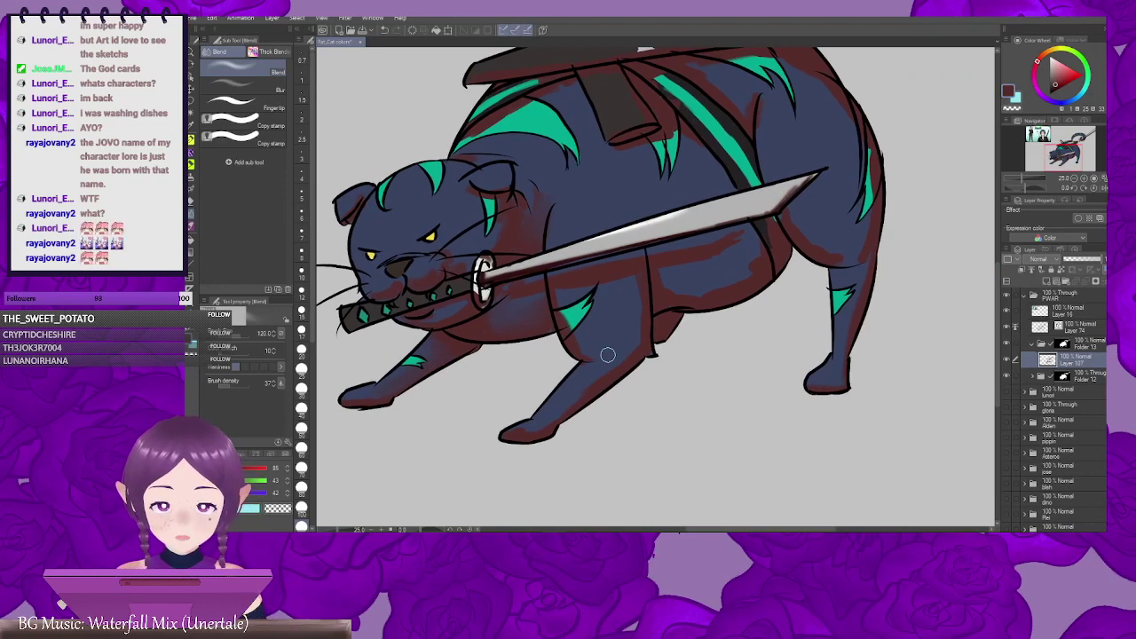
pyautogui.moveTo(563, 294); pyautogui.dragTo(567, 321)
pyautogui.moveTo(580, 379); pyautogui.dragTo(588, 329)
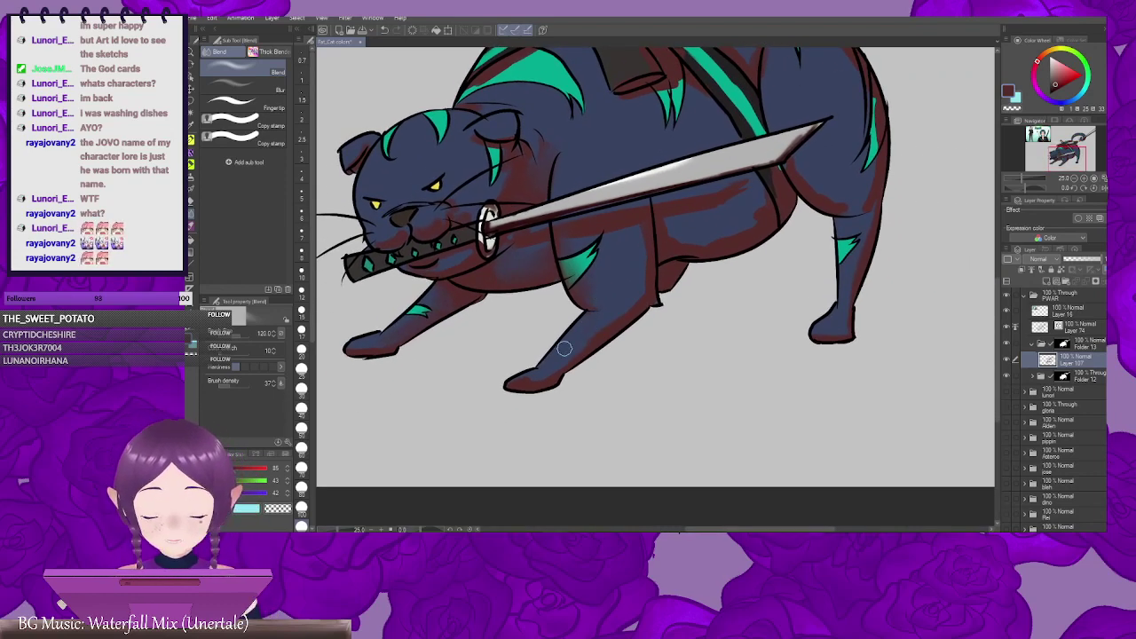
pyautogui.moveTo(640, 294); pyautogui.dragTo(611, 327)
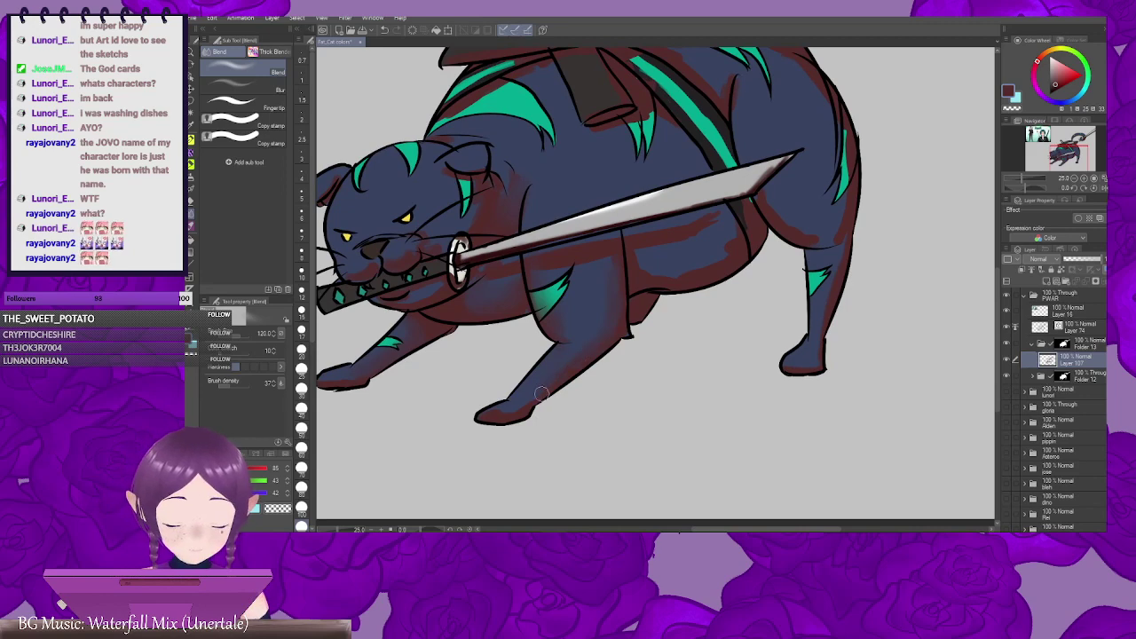
# Step: Blend the shading on the belly and the underside of the near hind thigh
pyautogui.scroll(1, 561, 351)
pyautogui.hscroll(1, 561, 352)
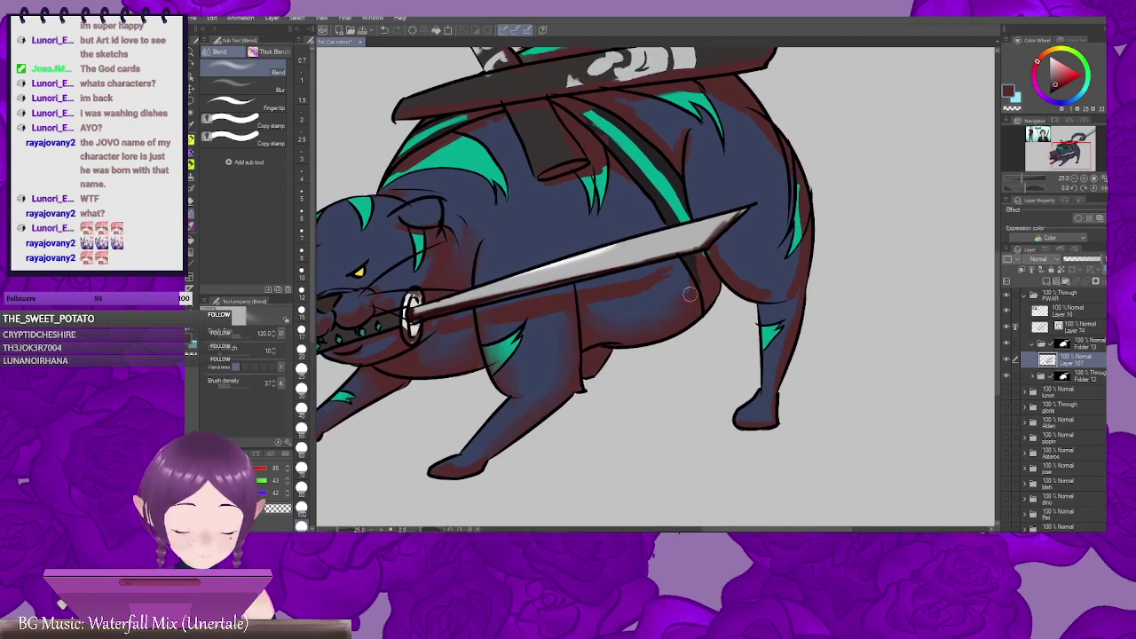
pyautogui.scroll(1, 720, 317)
pyautogui.hscroll(1, 721, 316)
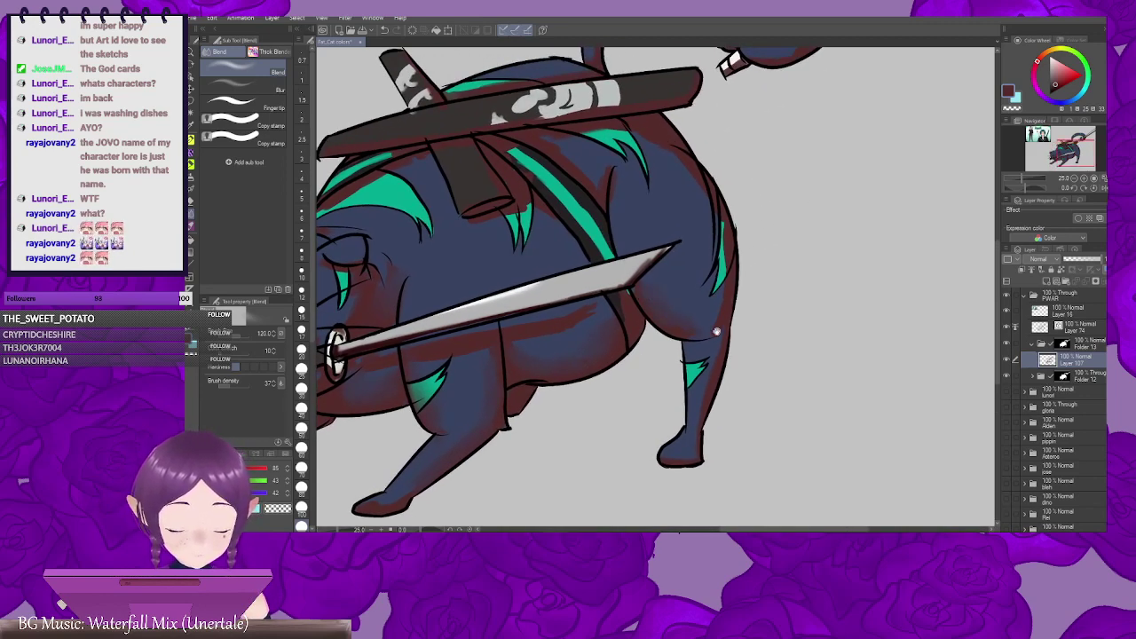
# Step: Blend the shading on the hind leg, rump and hip, including around the green rump stripe
pyautogui.moveTo(717, 331); pyautogui.dragTo(664, 377)
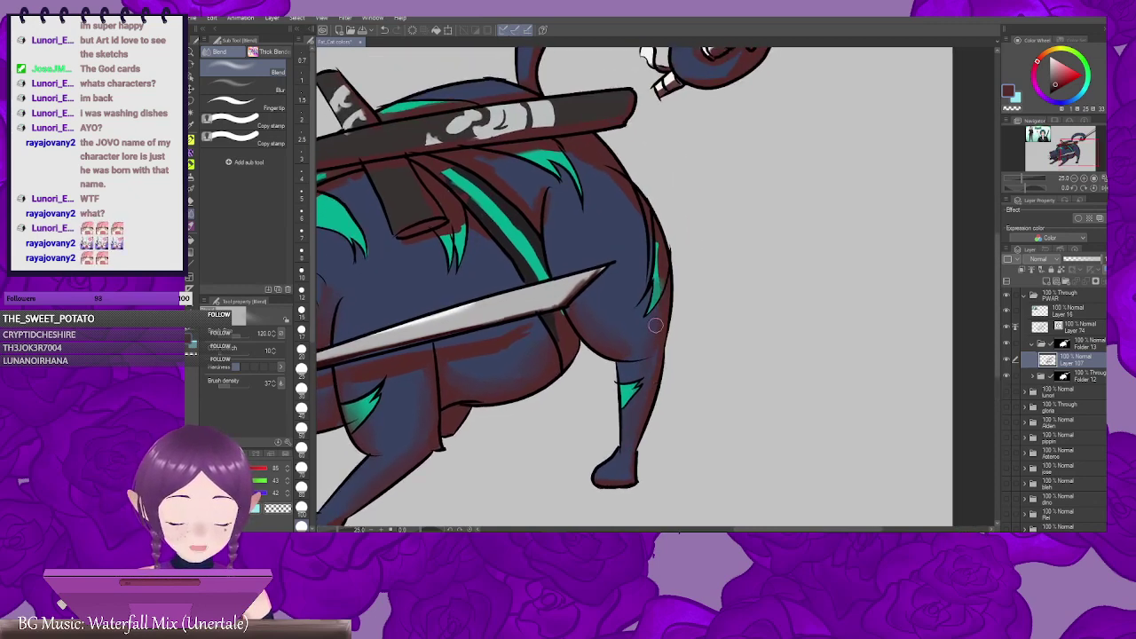
pyautogui.moveTo(658, 278); pyautogui.dragTo(717, 332)
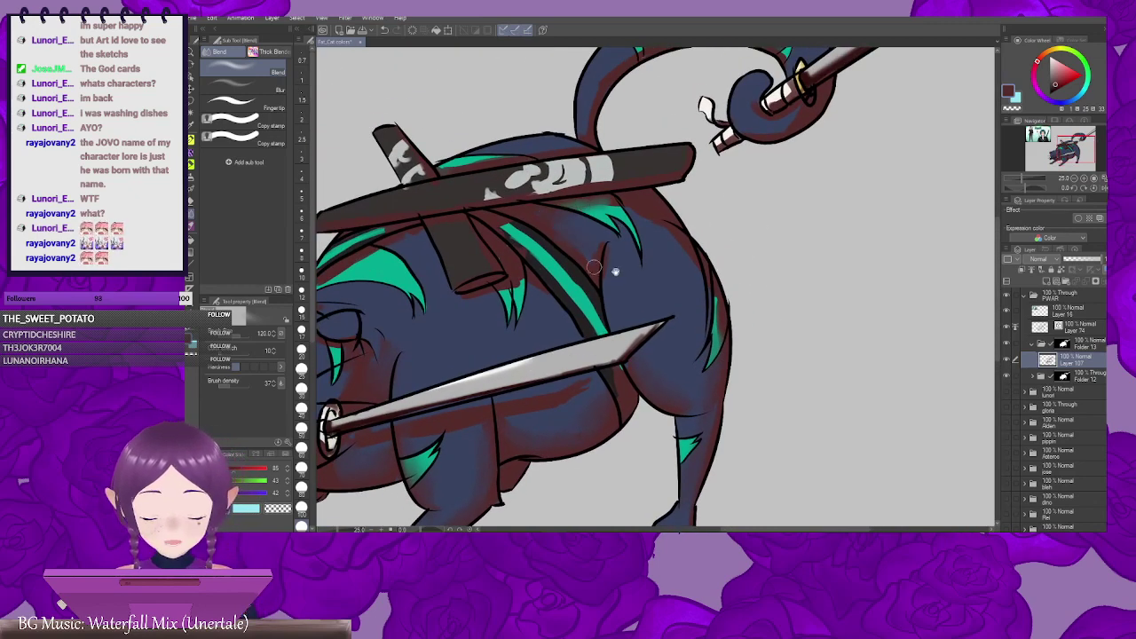
pyautogui.moveTo(616, 272); pyautogui.dragTo(573, 228)
pyautogui.moveTo(615, 185)
pyautogui.mouseDown()
pyautogui.moveTo(583, 220)
pyautogui.moveTo(529, 195)
pyautogui.mouseUp()
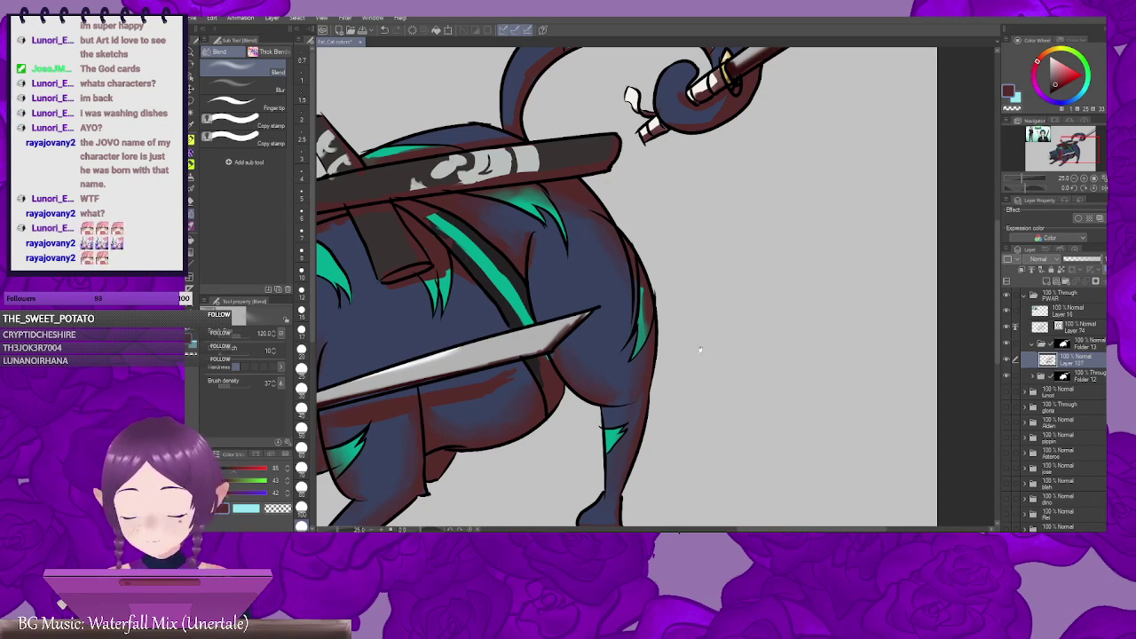
pyautogui.moveTo(701, 350); pyautogui.dragTo(685, 406)
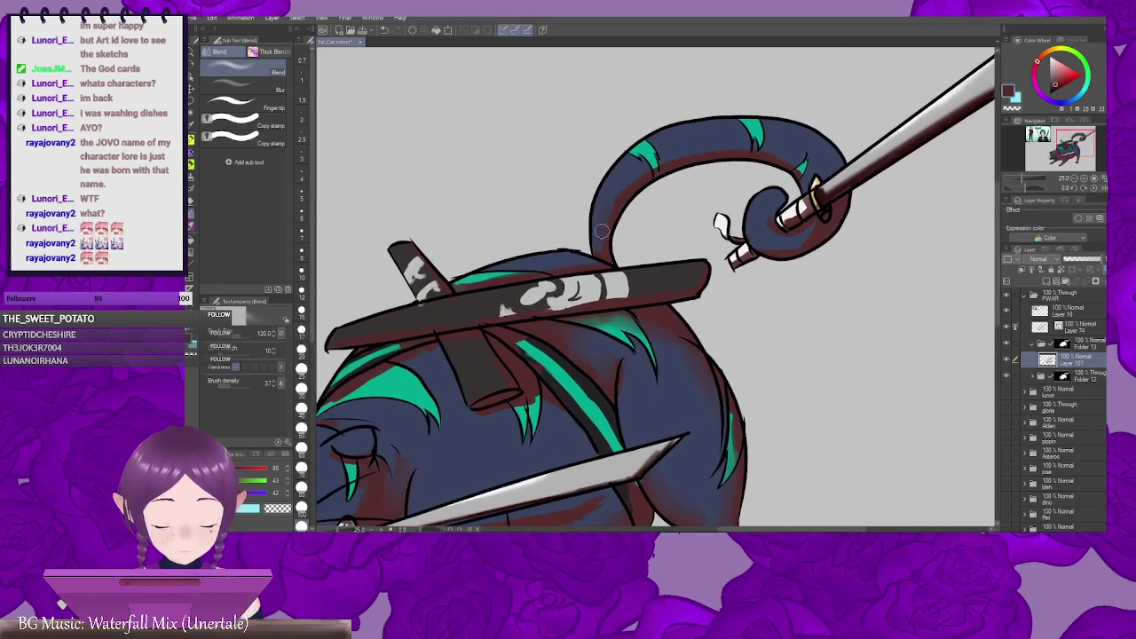
# Step: Blend the shading along the inner edge of the curled tail and on the cat's back
pyautogui.moveTo(811, 230)
pyautogui.mouseDown()
pyautogui.moveTo(796, 204)
pyautogui.moveTo(773, 222)
pyautogui.moveTo(748, 211)
pyautogui.mouseUp()
pyautogui.moveTo(706, 245); pyautogui.dragTo(759, 209)
pyautogui.moveTo(760, 206); pyautogui.dragTo(748, 213)
pyautogui.moveTo(471, 264)
pyautogui.mouseDown()
pyautogui.moveTo(533, 265)
pyautogui.moveTo(780, 161)
pyautogui.mouseUp()
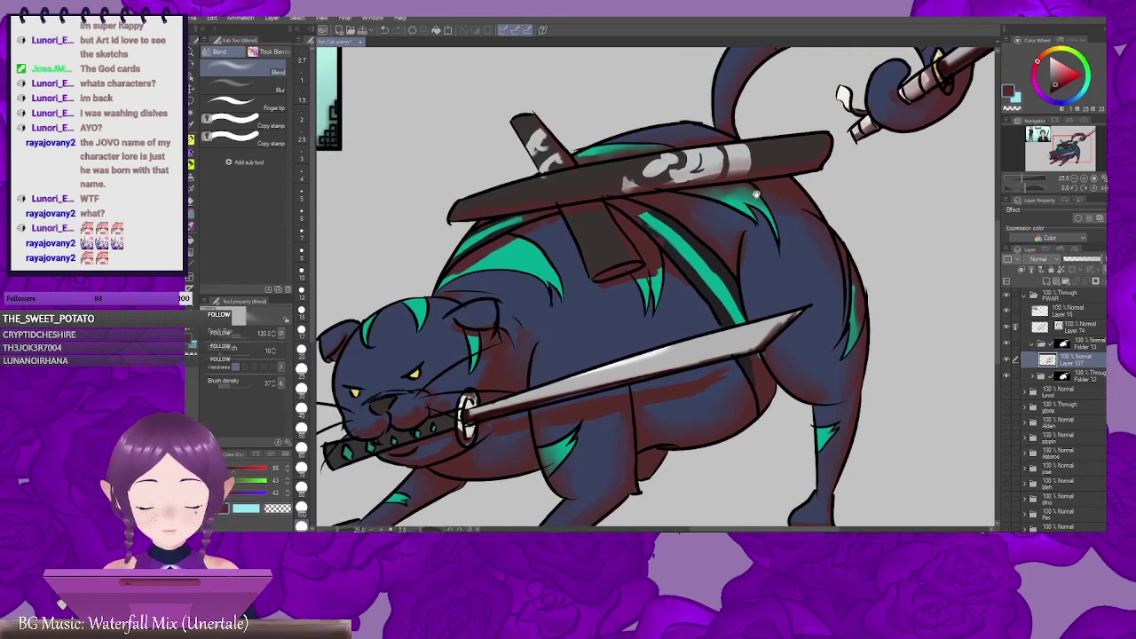
# Step: Look over the blended shading on the cat's head, belly, legs and rump for rough spots
pyautogui.moveTo(692, 316); pyautogui.dragTo(688, 229)
pyautogui.moveTo(501, 245); pyautogui.dragTo(575, 245)
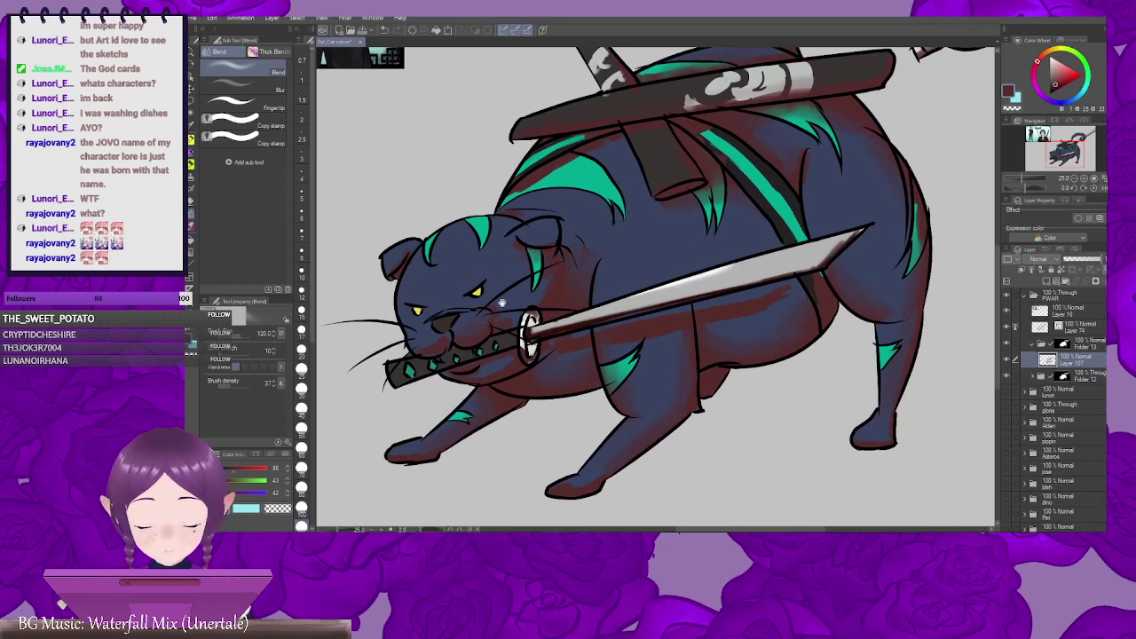
pyautogui.moveTo(501, 302)
pyautogui.mouseDown()
pyautogui.moveTo(504, 313)
pyautogui.moveTo(542, 263)
pyautogui.mouseUp()
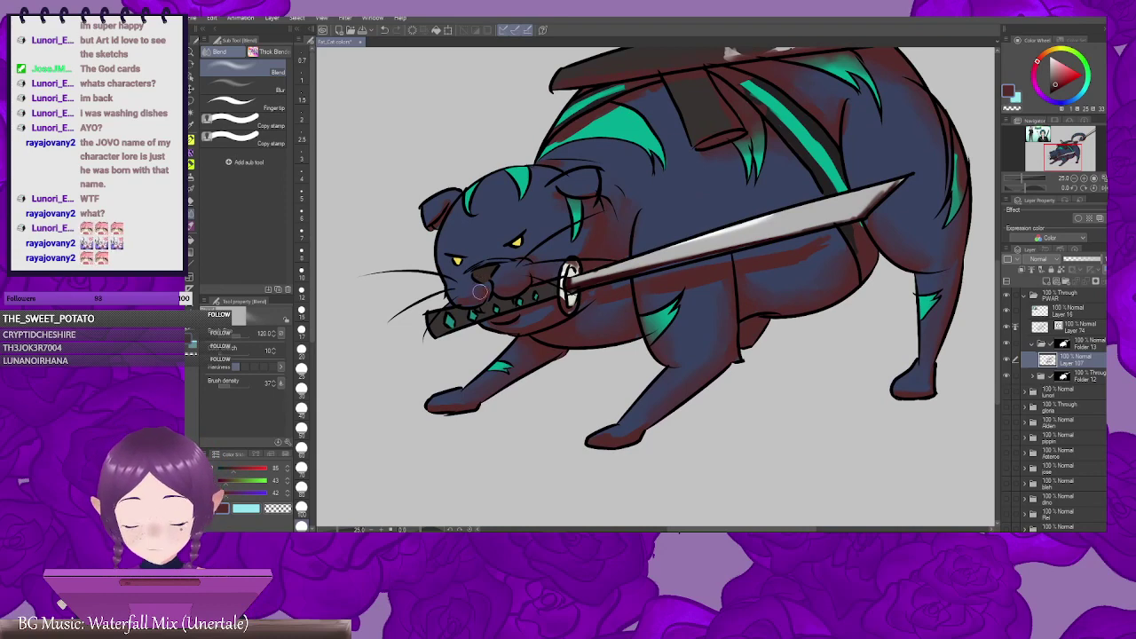
pyautogui.moveTo(485, 282); pyautogui.dragTo(482, 337)
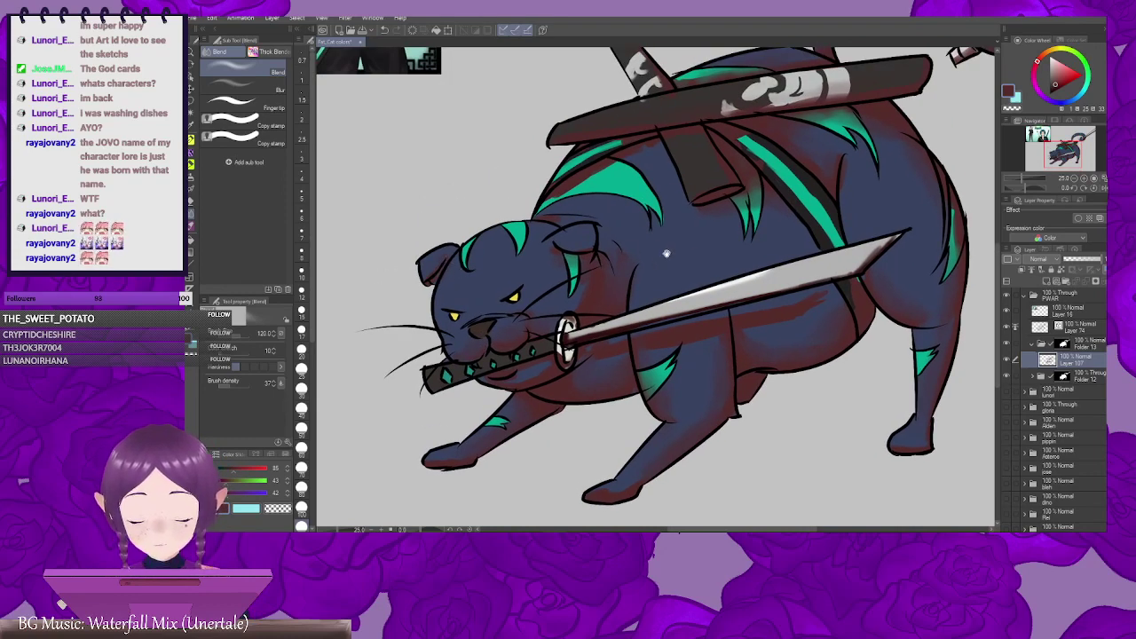
pyautogui.moveTo(743, 262); pyautogui.dragTo(637, 301)
pyautogui.hscroll(3, 636, 301)
pyautogui.scroll(2, 758, 307)
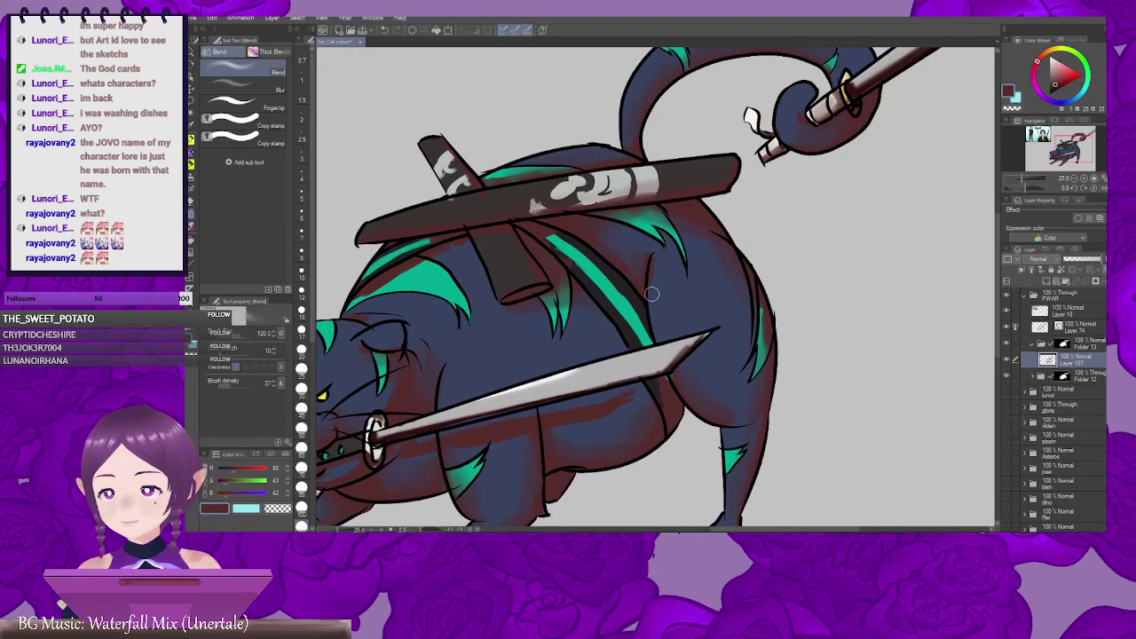
pyautogui.scroll(1, 655, 289)
pyautogui.hscroll(1, 730, 237)
pyautogui.scroll(1, 729, 237)
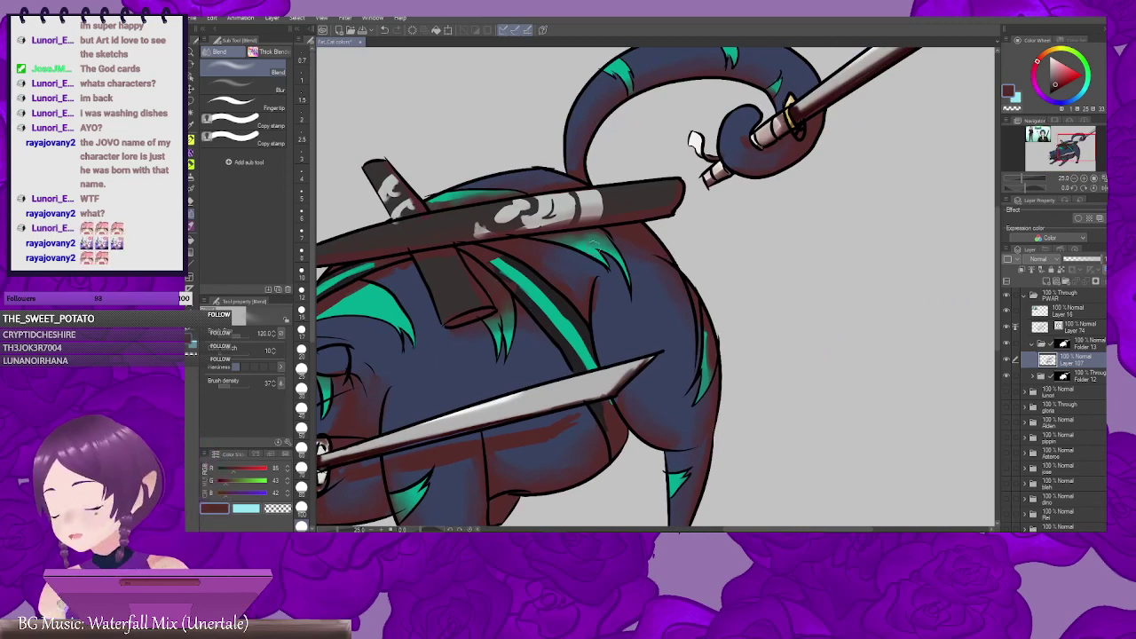
# Step: Switch to the Blur brush and enlarge its size to 170
pyautogui.click(271, 86)
pyautogui.moveTo(420, 264); pyautogui.dragTo(585, 272)
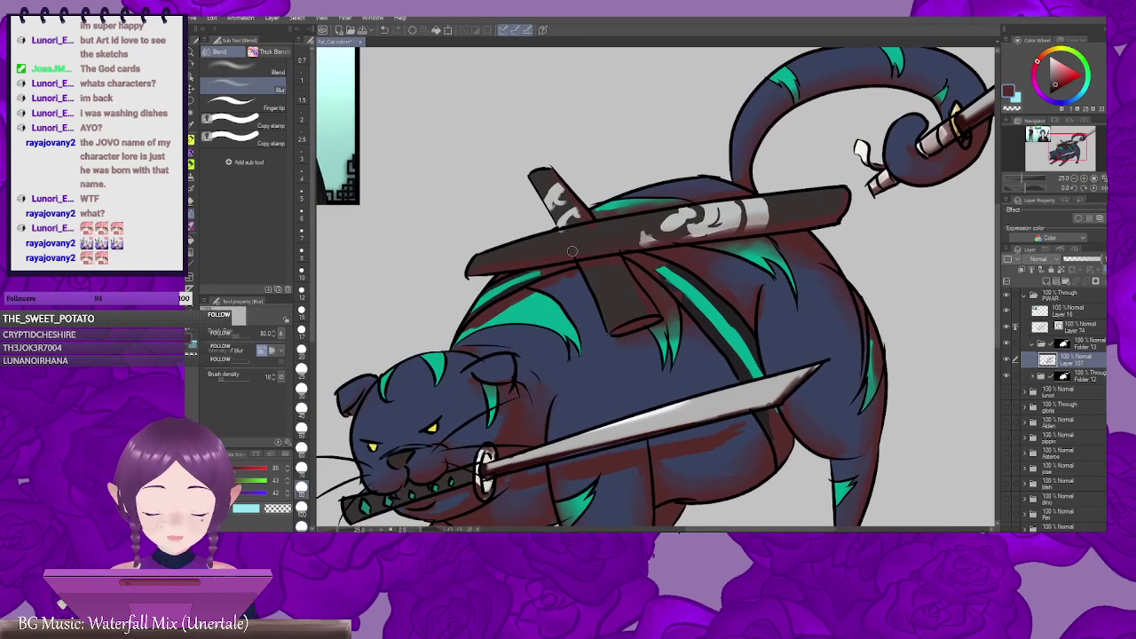
pyautogui.press(']')
pyautogui.press(']')
pyautogui.press(']')
pyautogui.press(']')
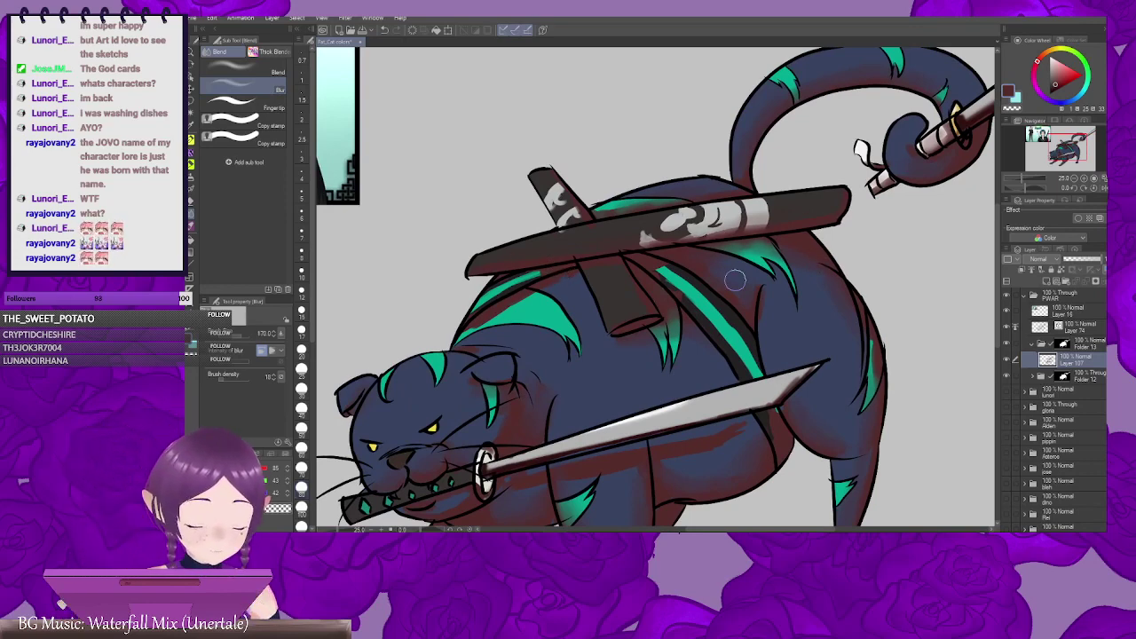
# Step: Set the reddish-brown shading layer's blending mode to Multiply
pyautogui.moveTo(711, 324); pyautogui.dragTo(769, 284)
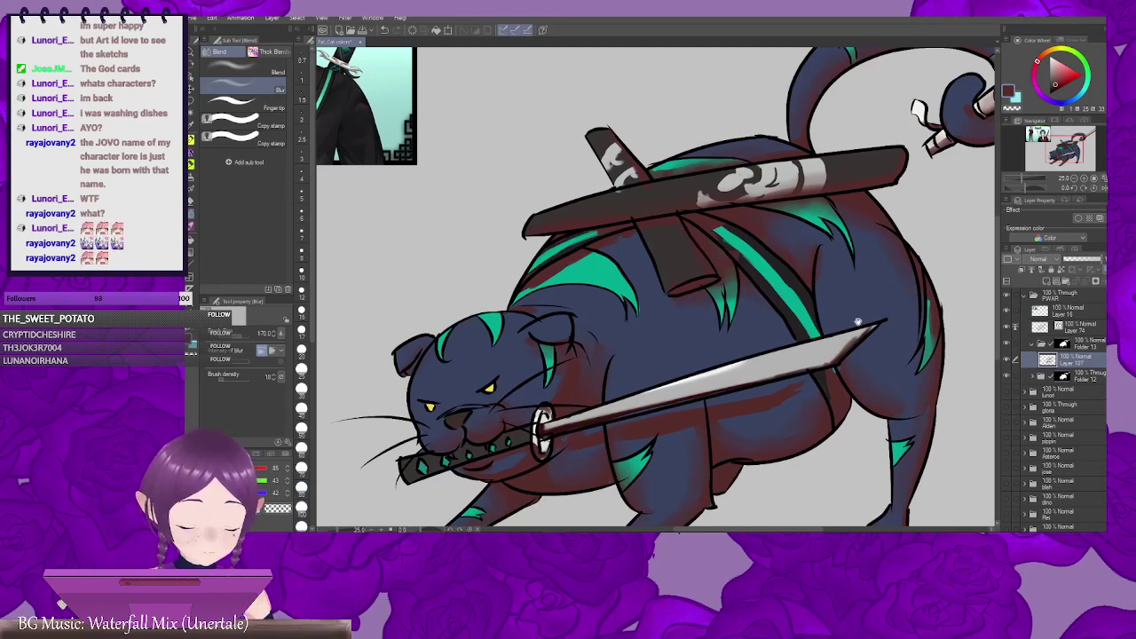
pyautogui.scroll(-5, 753, 277)
pyautogui.hscroll(3, 753, 276)
pyautogui.hscroll(-4, 672, 304)
pyautogui.scroll(-1, 671, 305)
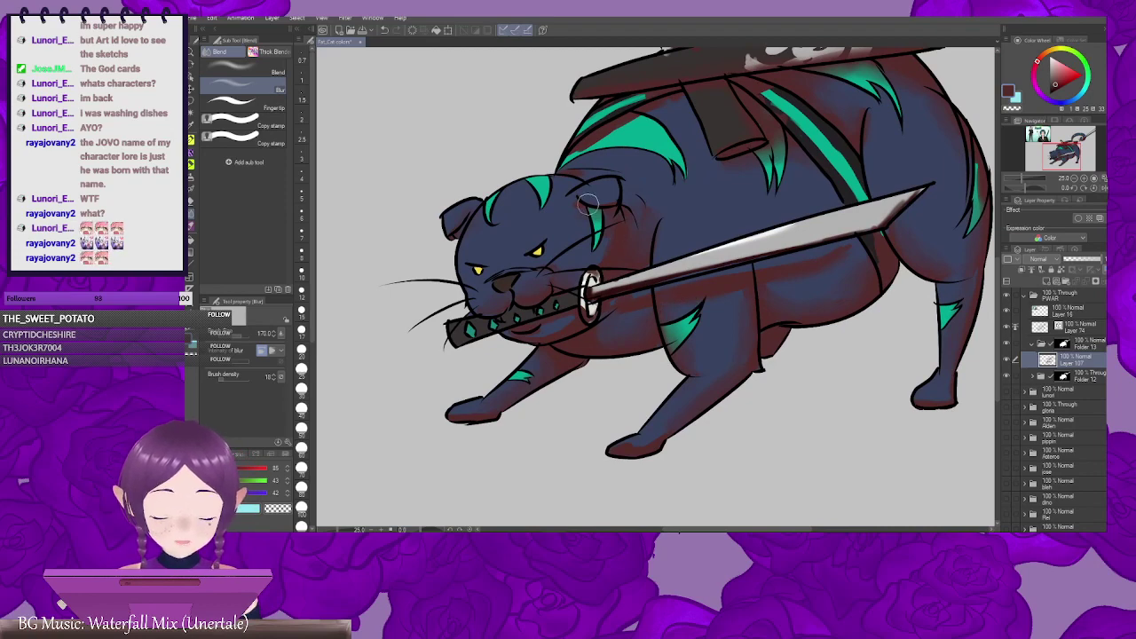
pyautogui.scroll(-2, 612, 210)
pyautogui.hscroll(2, 613, 211)
pyautogui.click(1046, 259)
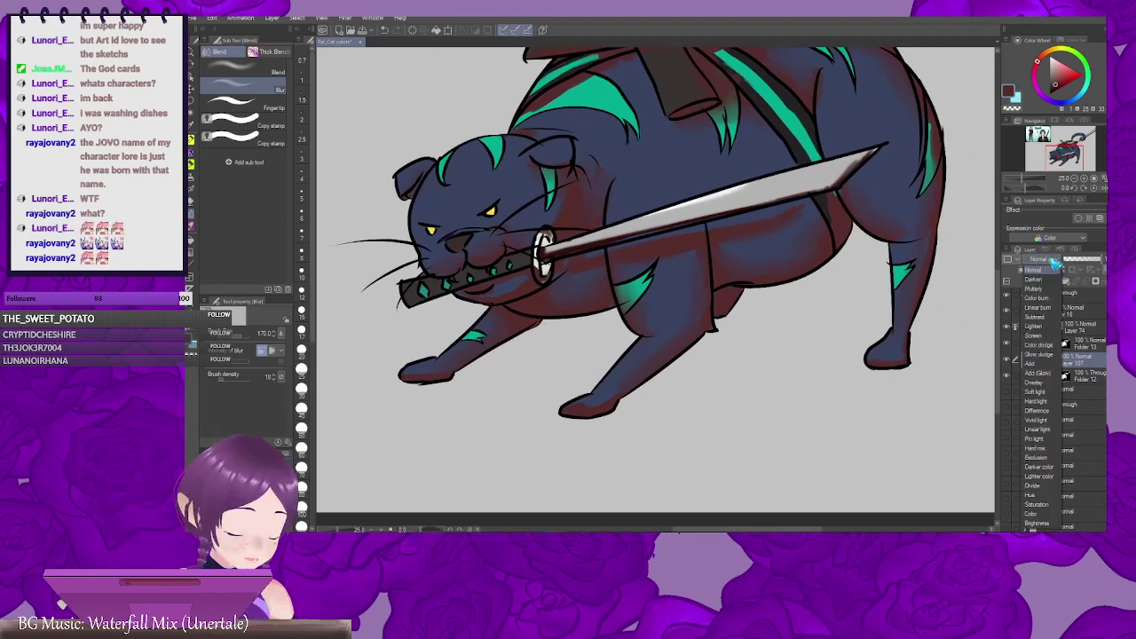
pyautogui.click(1039, 290)
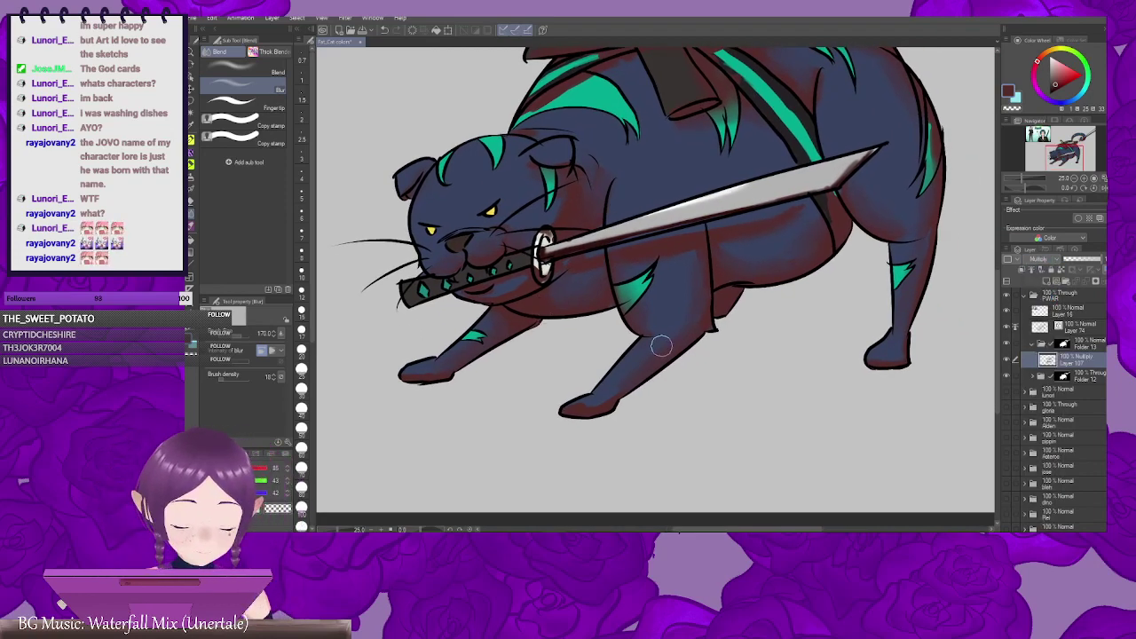
# Step: Set the blending mode of the masked folder containing the shading layer to Through
pyautogui.click(1095, 345)
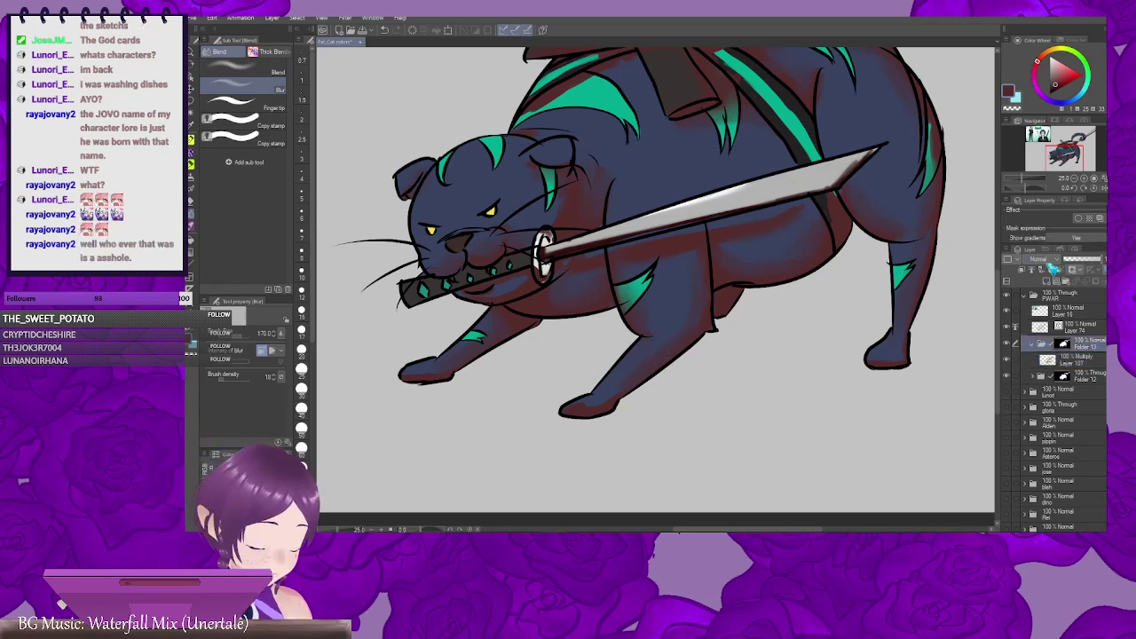
pyautogui.click(1053, 260)
pyautogui.moveTo(1059, 287); pyautogui.dragTo(1060, 268)
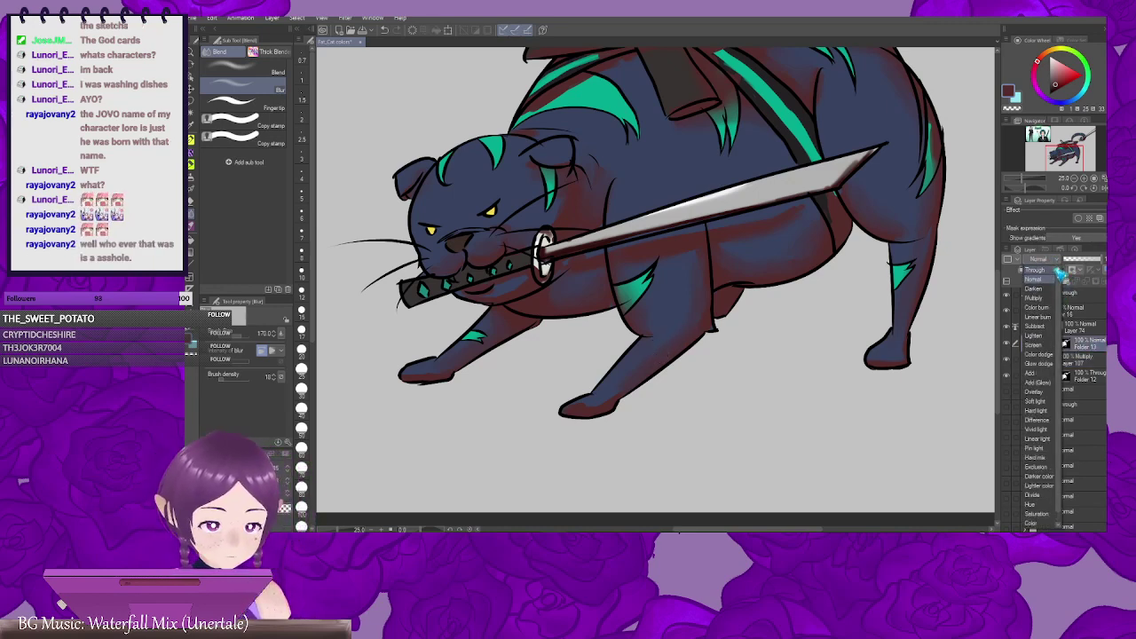
pyautogui.click(1043, 270)
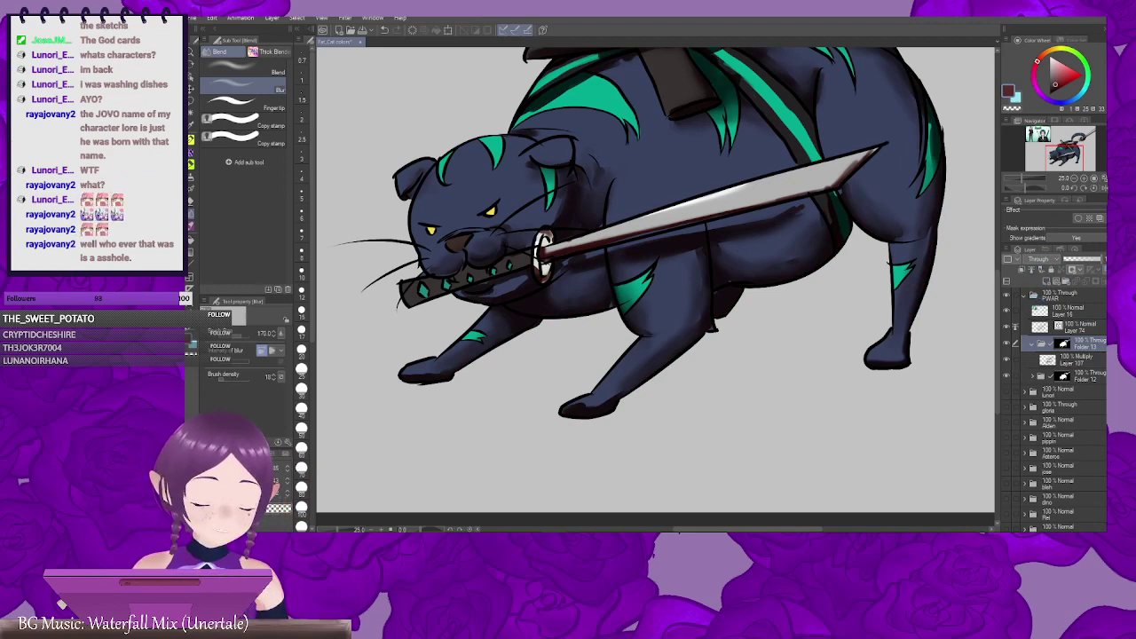
# Step: Add a new layer above the Multiply shading layer and set its blending mode to Add
pyautogui.click(1091, 362)
pyautogui.moveTo(733, 235); pyautogui.dragTo(728, 271)
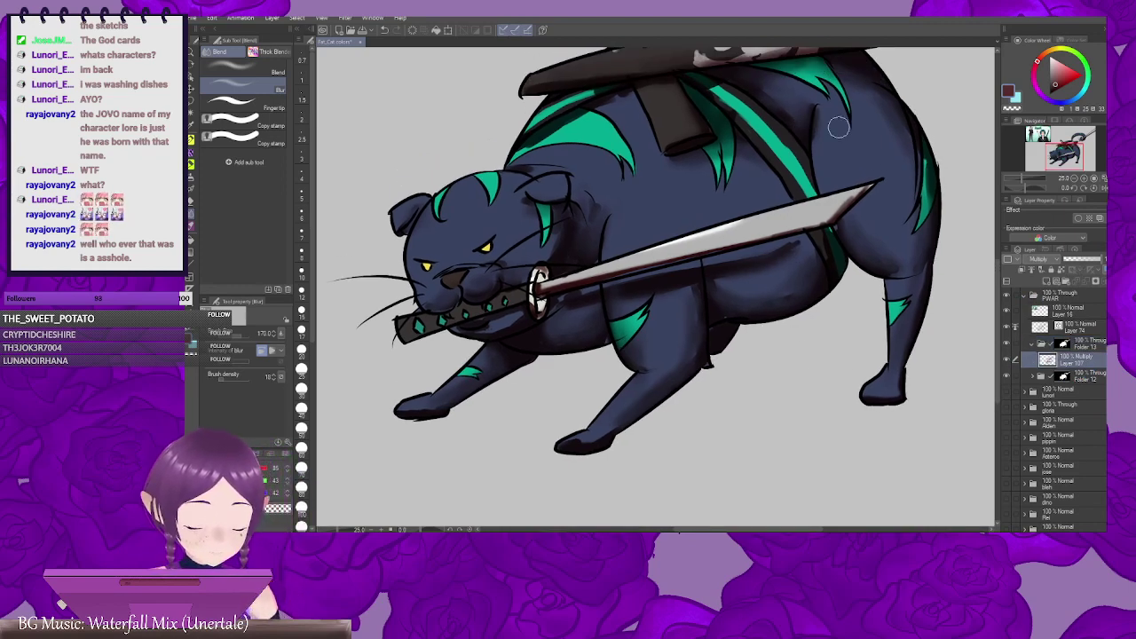
pyautogui.moveTo(895, 176)
pyautogui.mouseDown()
pyautogui.moveTo(844, 323)
pyautogui.moveTo(842, 308)
pyautogui.moveTo(796, 280)
pyautogui.moveTo(772, 306)
pyautogui.moveTo(790, 290)
pyautogui.mouseUp()
pyautogui.scroll(-2, 776, 310)
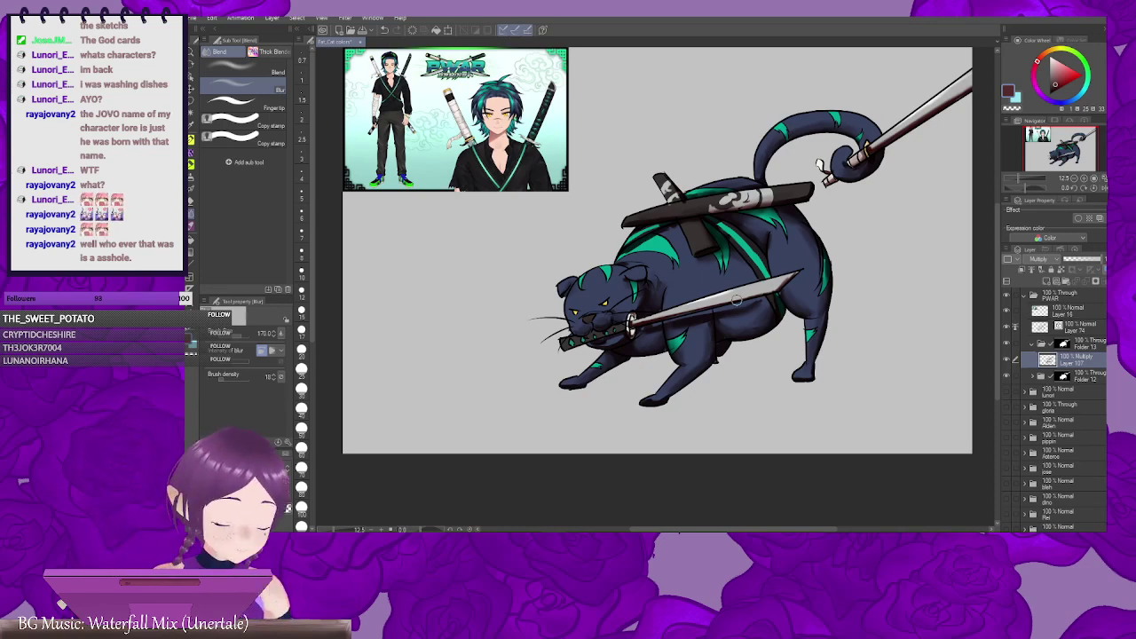
pyautogui.click(1049, 260)
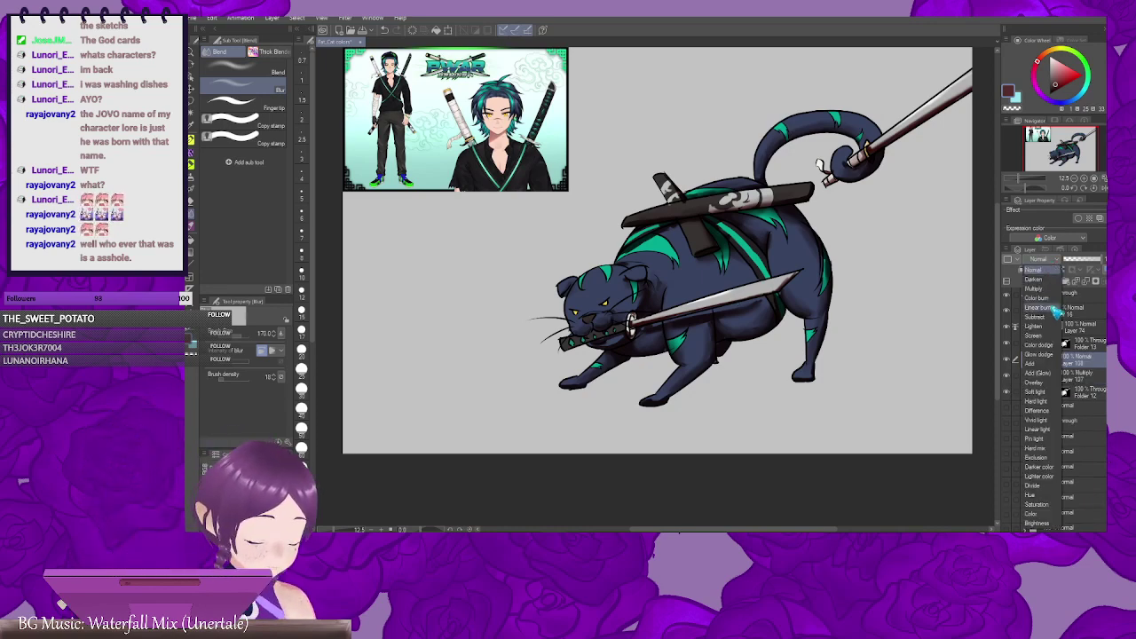
pyautogui.click(1046, 365)
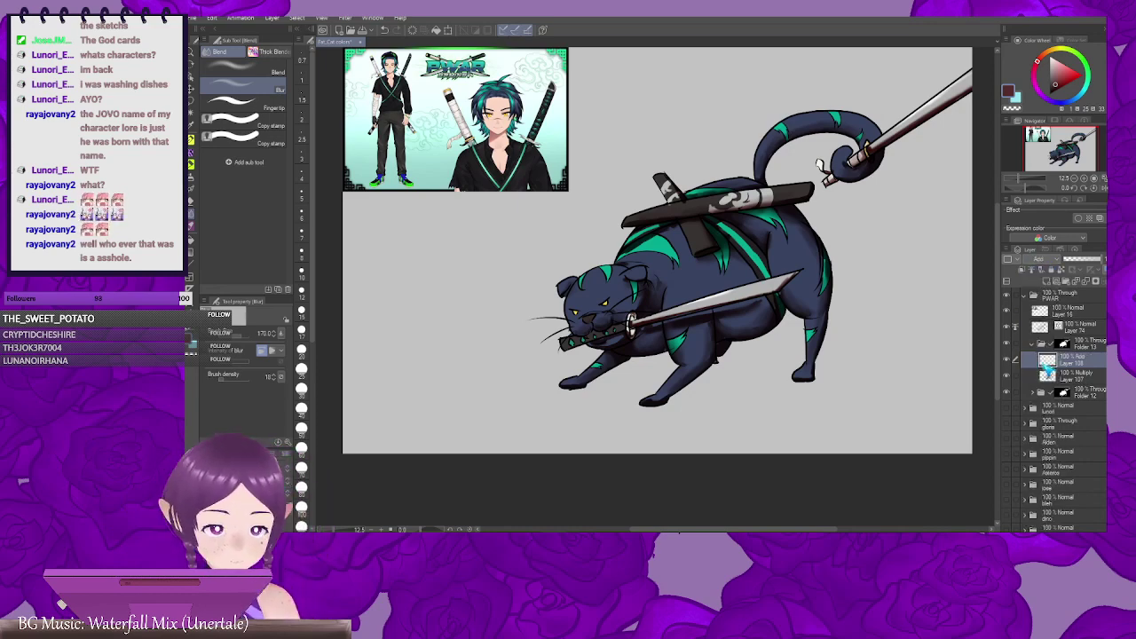
# Step: Choose a light cyan drawing colour for the highlights
pyautogui.click(1088, 96)
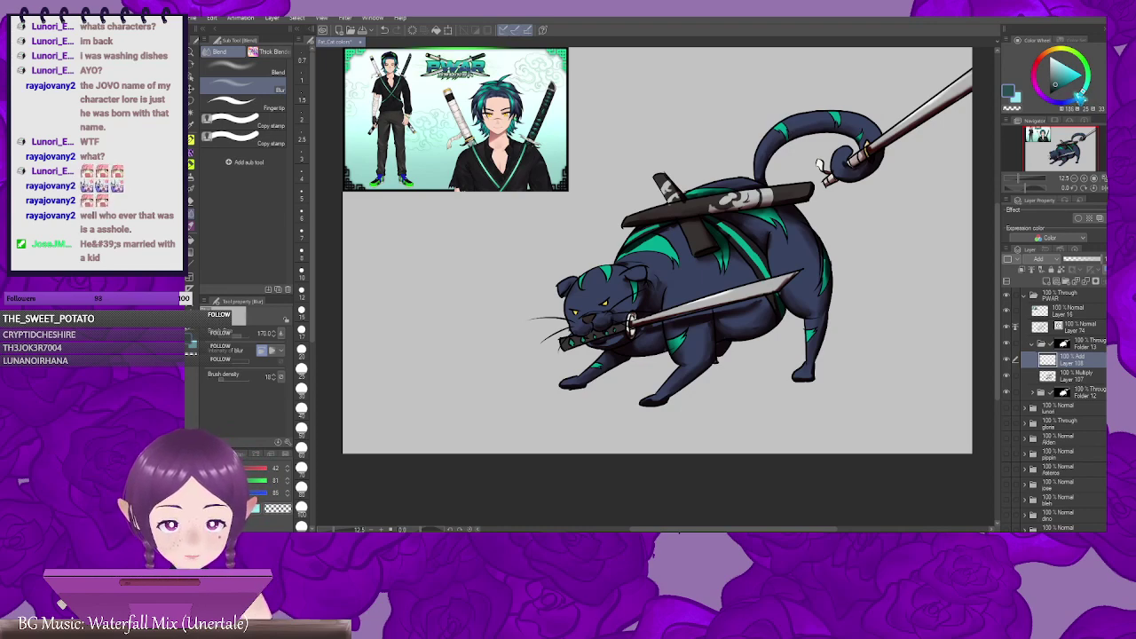
pyautogui.click(1090, 94)
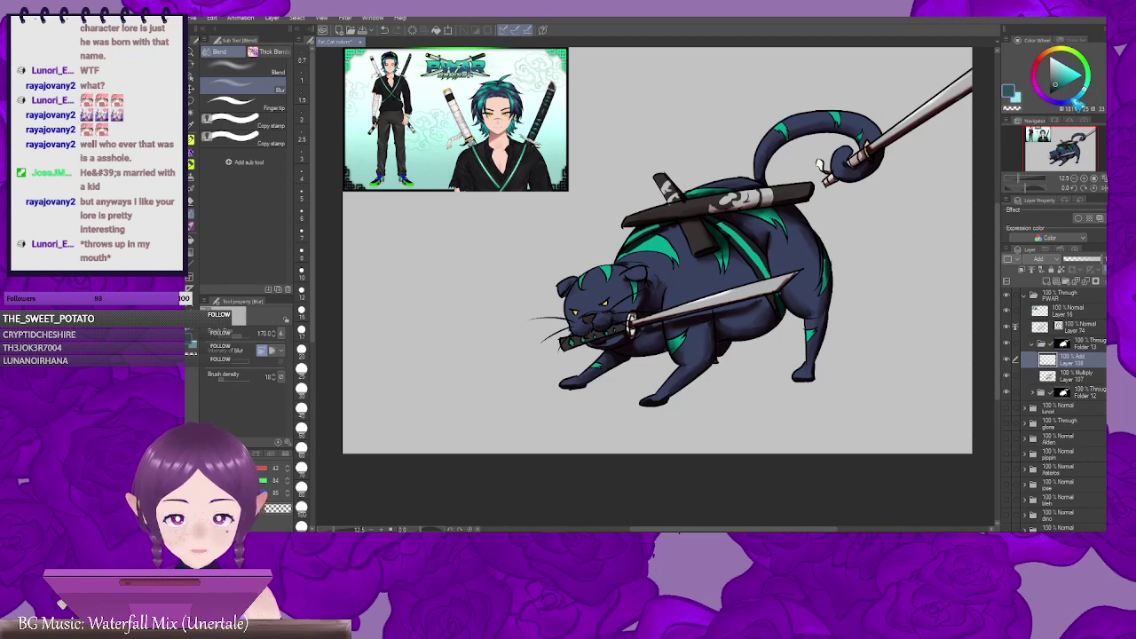
pyautogui.click(1061, 68)
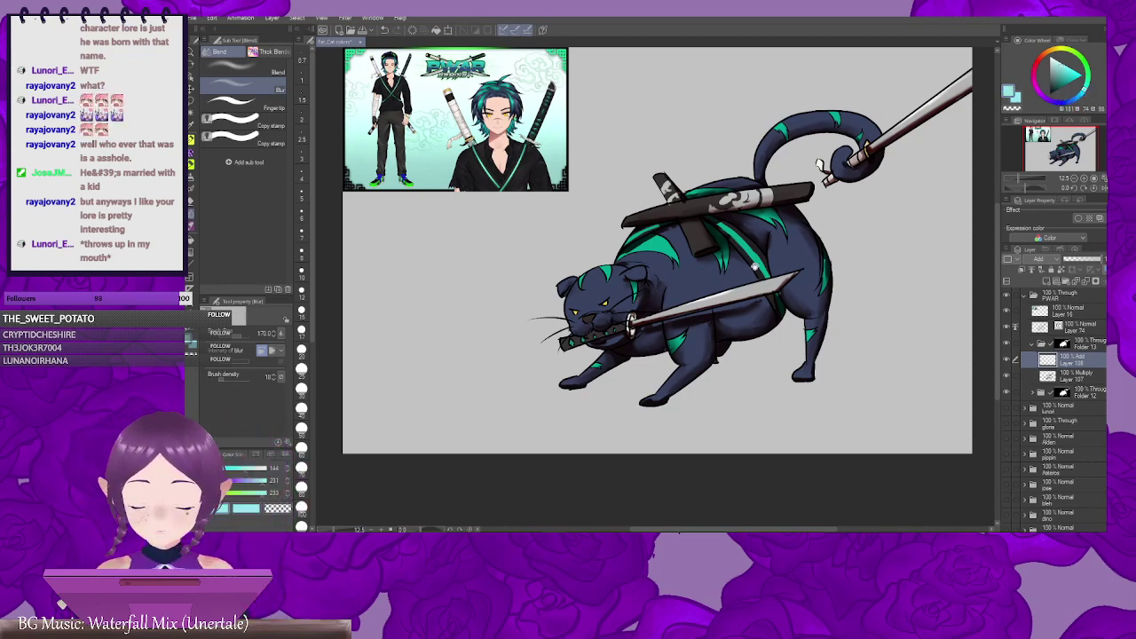
# Step: Paint light cyan highlights on the cat's forehead and along the large sheath with the colouring brush
pyautogui.moveTo(755, 266); pyautogui.dragTo(702, 263)
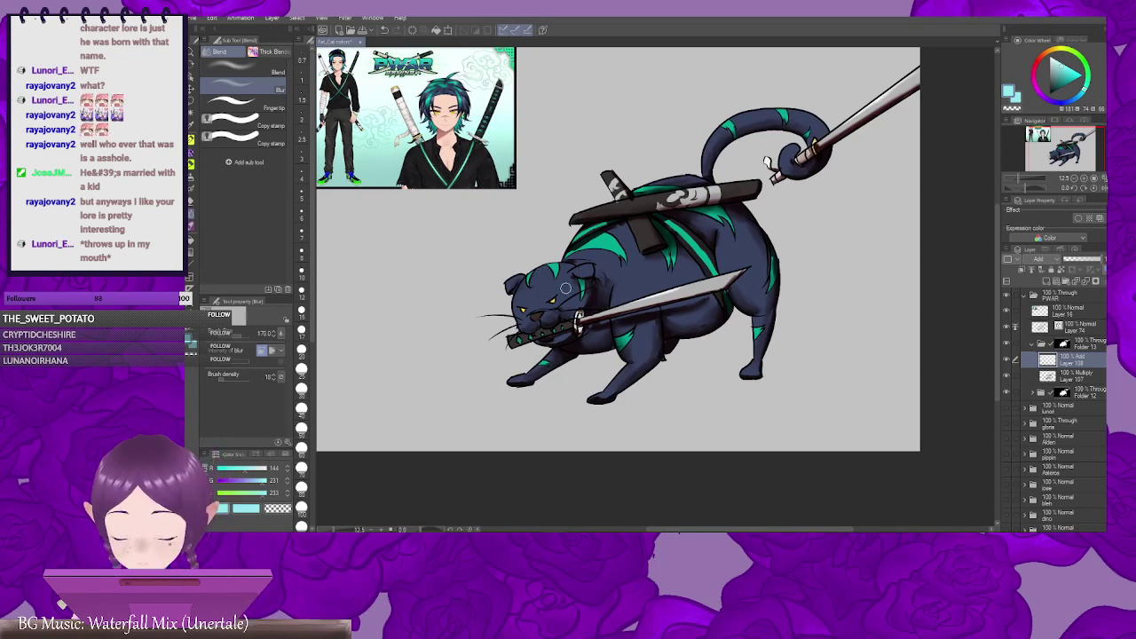
pyautogui.press('b')
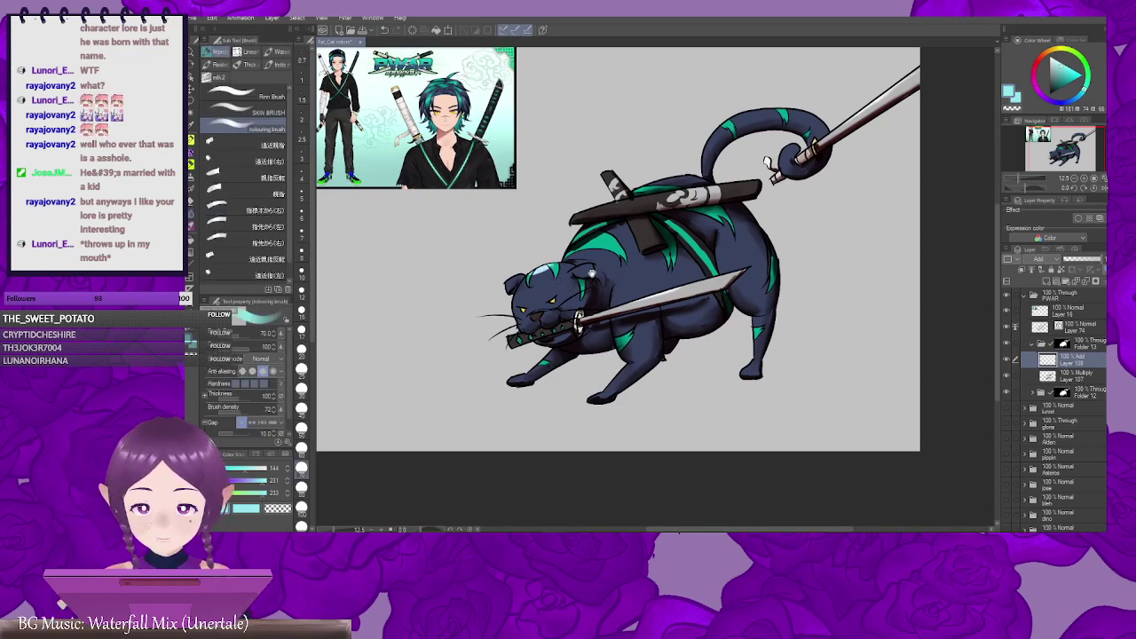
pyautogui.moveTo(593, 272); pyautogui.dragTo(554, 297)
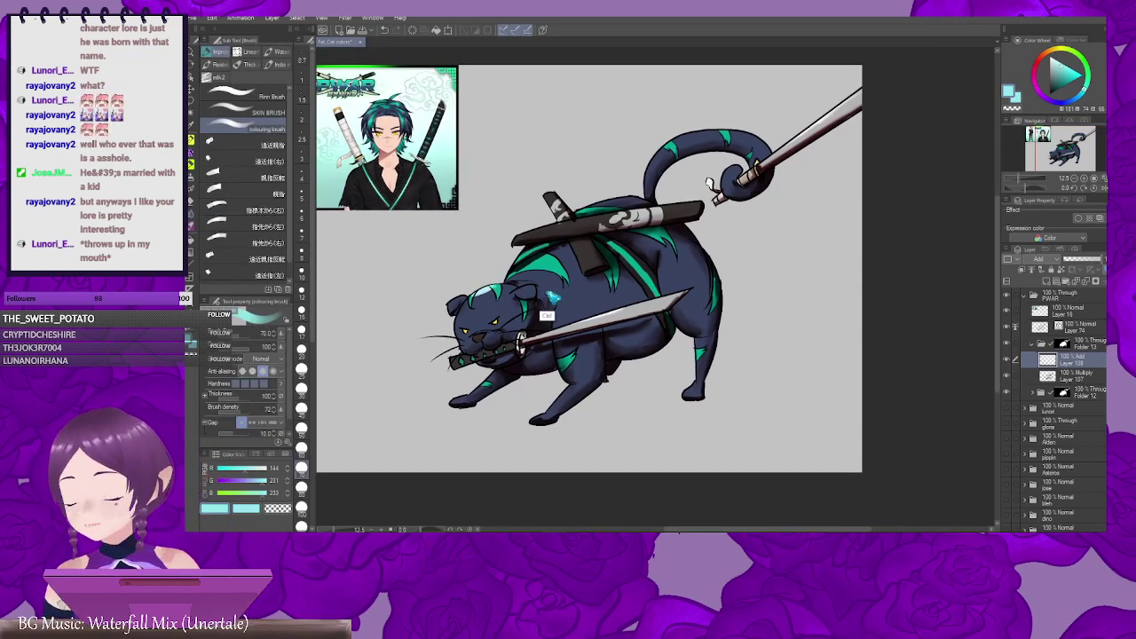
pyautogui.keyDown('ctrl'); pyautogui.click(554, 297); pyautogui.keyUp('ctrl')
pyautogui.moveTo(644, 247); pyautogui.dragTo(724, 323)
pyautogui.moveTo(583, 231); pyautogui.dragTo(726, 204)
pyautogui.moveTo(893, 210); pyautogui.dragTo(663, 294)
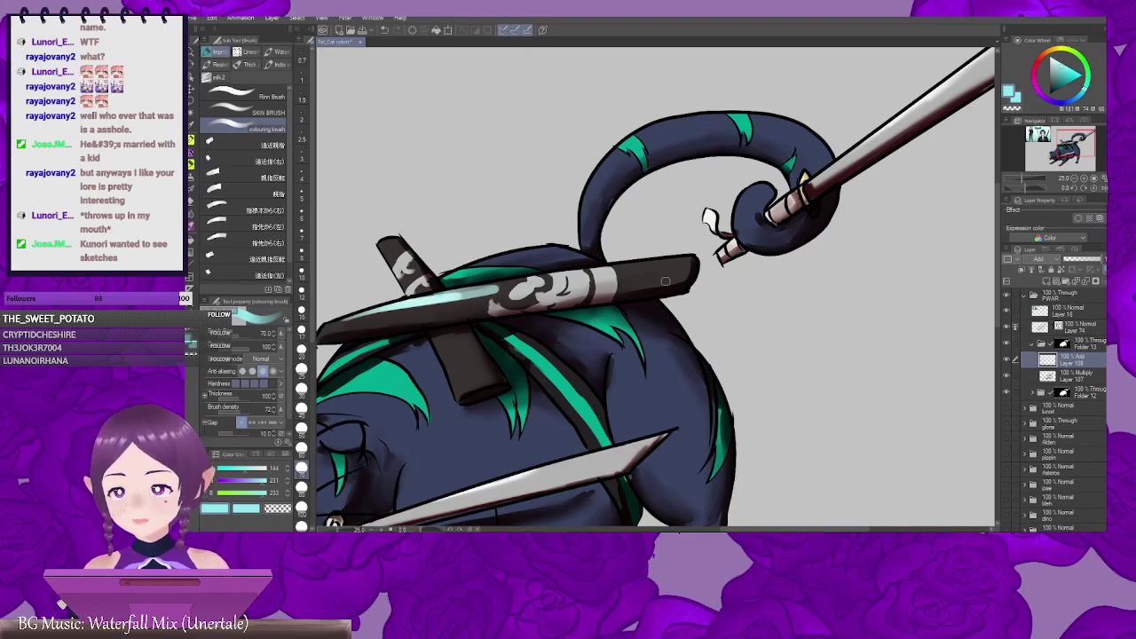
# Step: Paint highlights along the upper curve of the tail and on the end of the smaller crossed sheath
pyautogui.moveTo(669, 123); pyautogui.dragTo(608, 159)
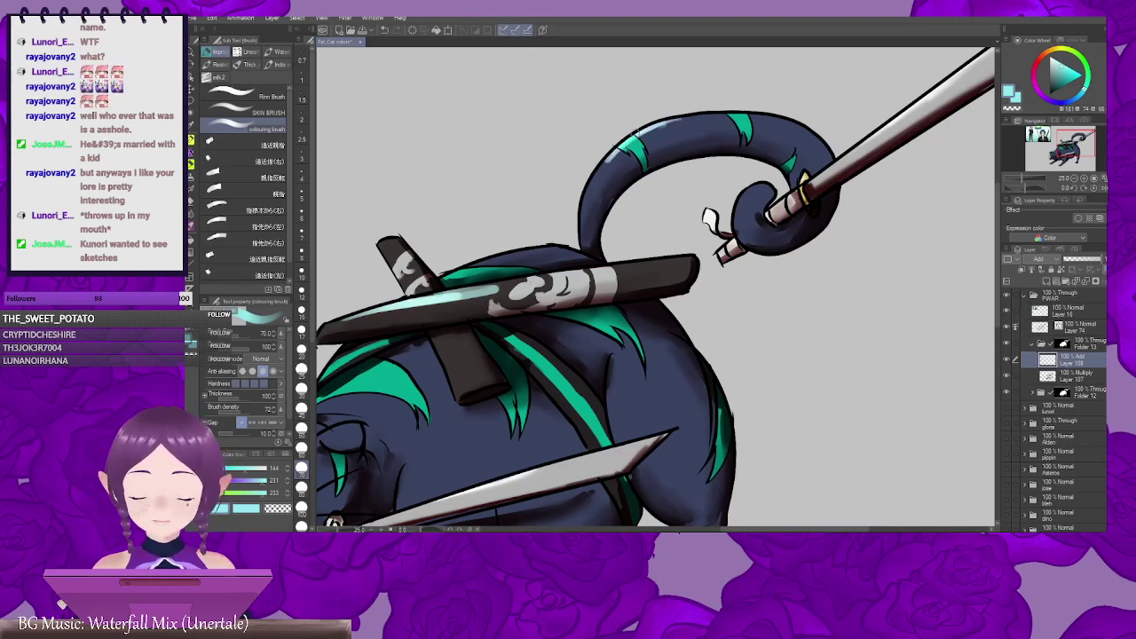
pyautogui.moveTo(691, 135)
pyautogui.mouseDown()
pyautogui.moveTo(634, 177)
pyautogui.moveTo(579, 184)
pyautogui.mouseUp()
pyautogui.moveTo(689, 156); pyautogui.dragTo(583, 177)
pyautogui.moveTo(621, 211)
pyautogui.mouseDown()
pyautogui.moveTo(763, 137)
pyautogui.moveTo(840, 114)
pyautogui.mouseUp()
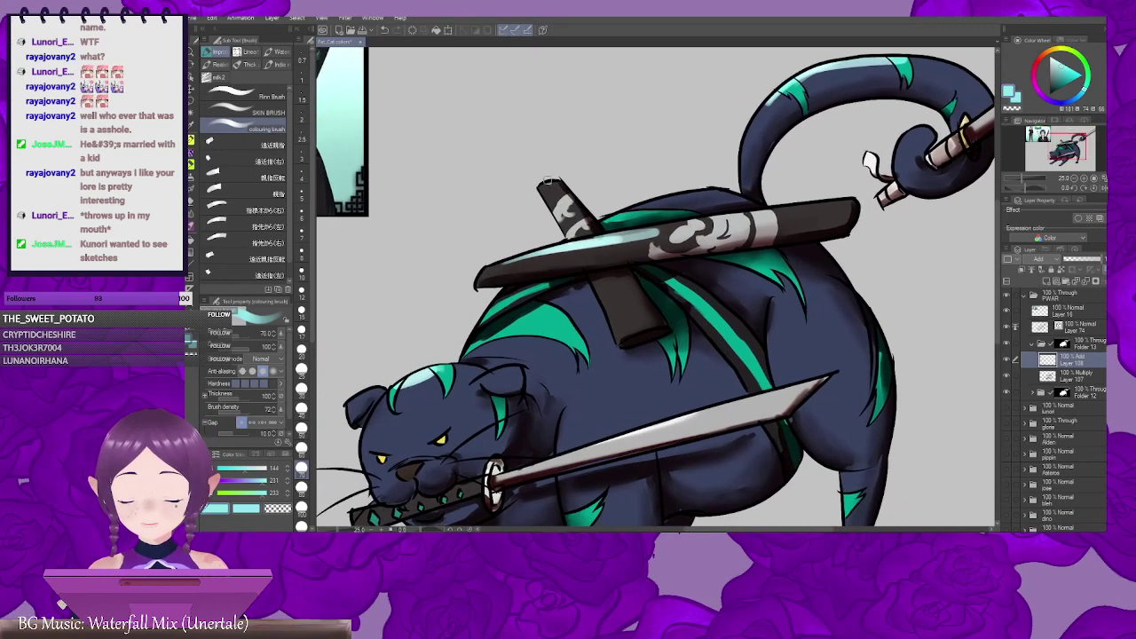
pyautogui.moveTo(547, 183)
pyautogui.mouseDown()
pyautogui.moveTo(551, 203)
pyautogui.moveTo(647, 111)
pyautogui.mouseUp()
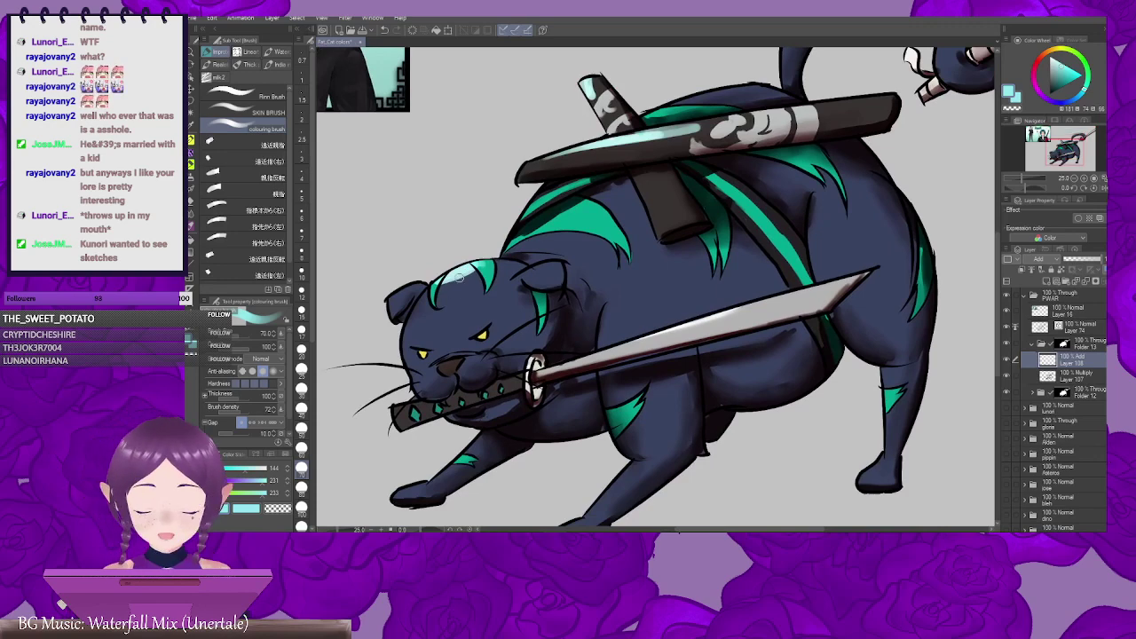
# Step: Extend the highlight across the cat's forehead and add one on the near ear
pyautogui.moveTo(461, 278); pyautogui.dragTo(504, 267)
pyautogui.moveTo(535, 272); pyautogui.dragTo(547, 266)
pyautogui.moveTo(612, 263); pyautogui.dragTo(644, 194)
pyautogui.moveTo(645, 283); pyautogui.dragTo(605, 294)
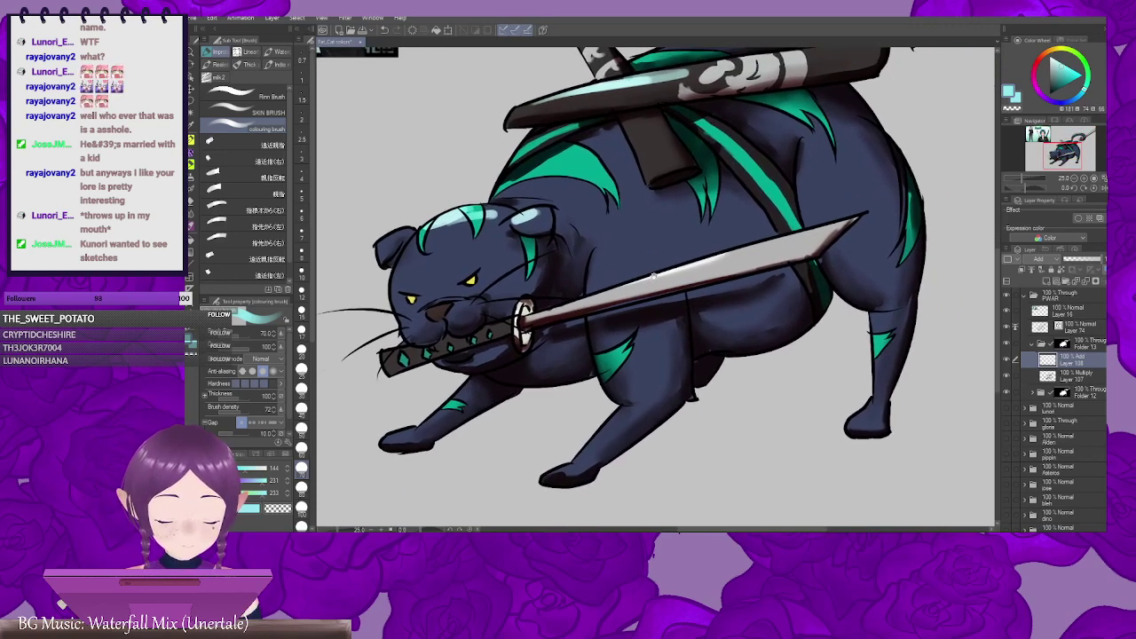
pyautogui.moveTo(607, 251); pyautogui.dragTo(604, 264)
# Step: Add highlights to the cat's nose and far ear
pyautogui.scroll(-3, 603, 262)
pyautogui.scroll(3, 680, 250)
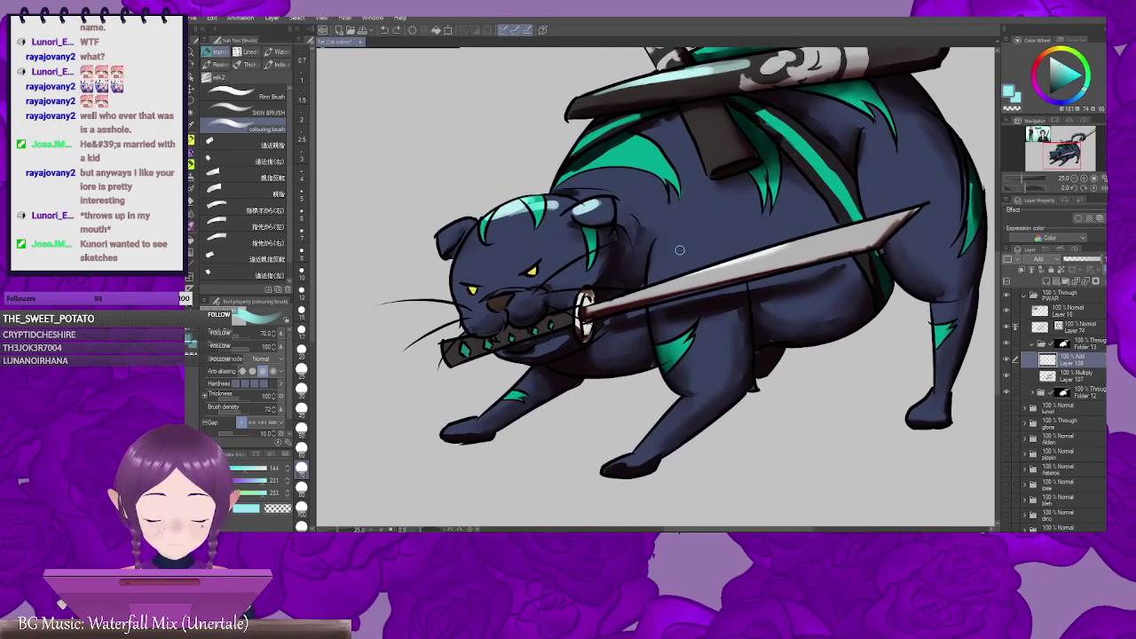
pyautogui.moveTo(488, 300); pyautogui.dragTo(533, 289)
pyautogui.moveTo(467, 229); pyautogui.dragTo(472, 222)
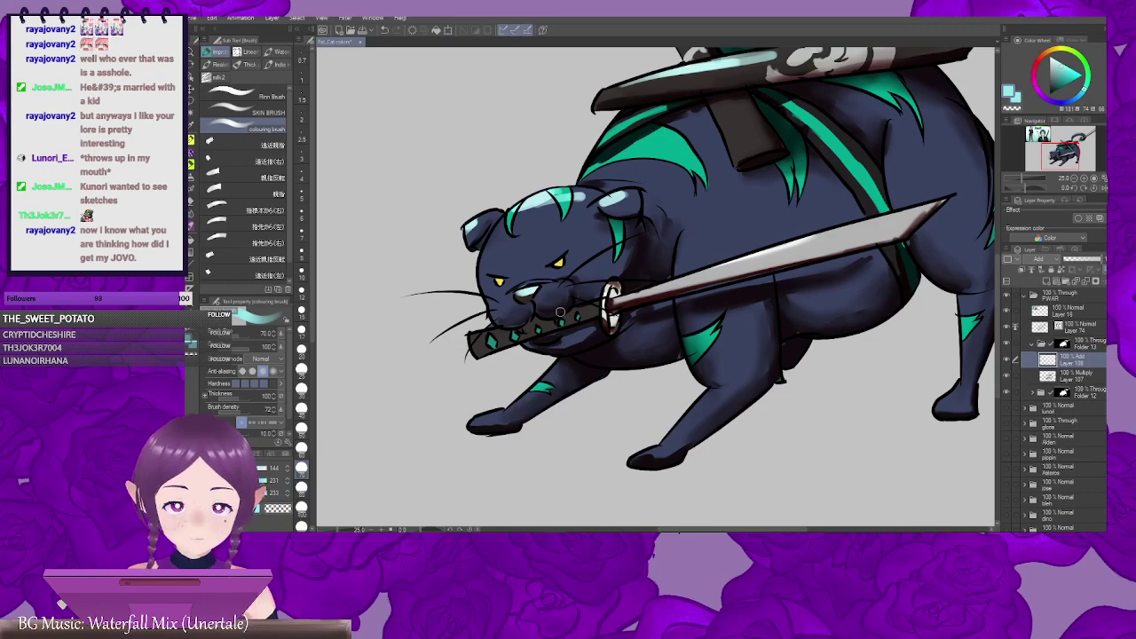
# Step: Add a highlight on the coiled tail tip that grips the sword
pyautogui.moveTo(717, 194); pyautogui.dragTo(575, 350)
pyautogui.moveTo(525, 177); pyautogui.dragTo(522, 184)
pyautogui.moveTo(720, 194); pyautogui.dragTo(606, 293)
pyautogui.moveTo(844, 234)
pyautogui.mouseDown()
pyautogui.moveTo(769, 196)
pyautogui.moveTo(776, 182)
pyautogui.mouseUp()
pyautogui.moveTo(698, 194); pyautogui.dragTo(745, 171)
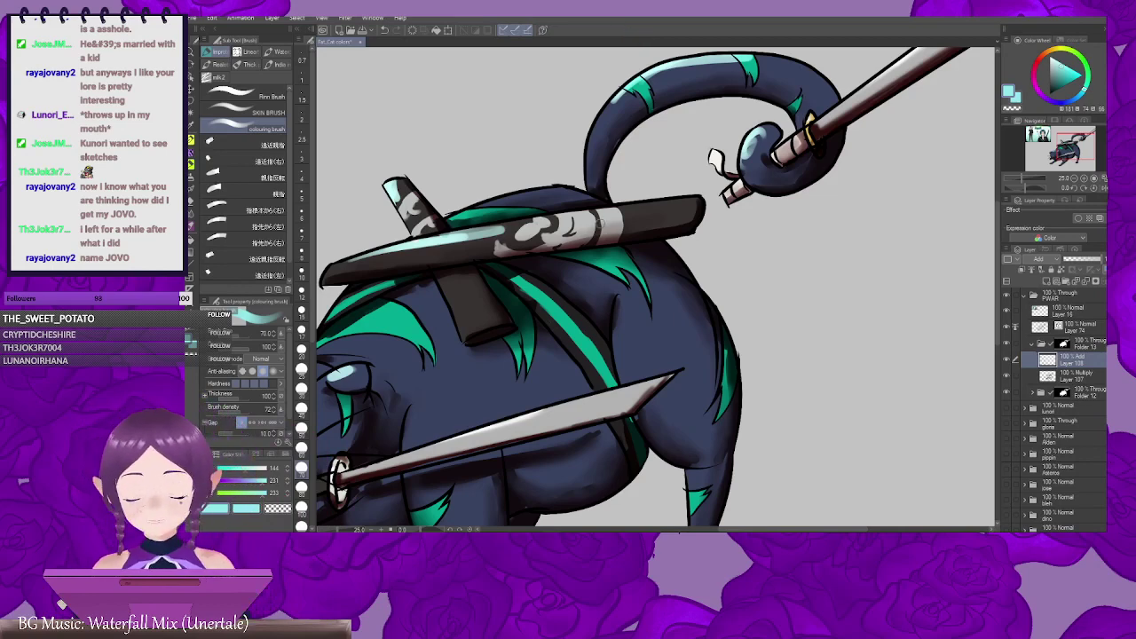
pyautogui.moveTo(559, 230); pyautogui.dragTo(709, 220)
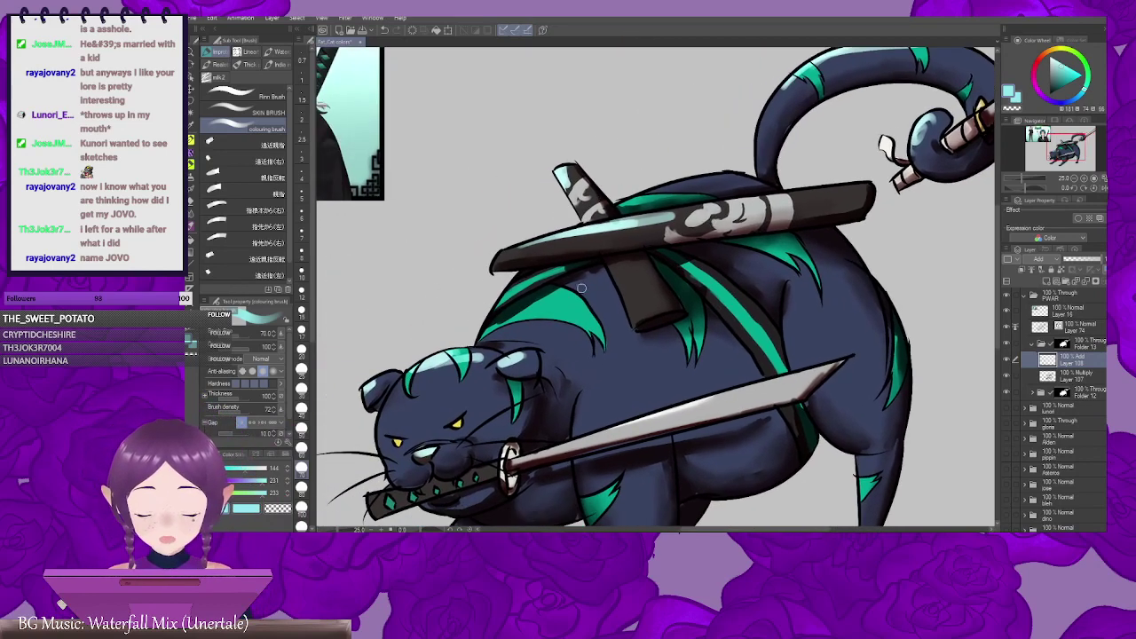
pyautogui.moveTo(582, 288); pyautogui.dragTo(668, 218)
# Step: Soften the highlights on the head, ears, nose and large sheath with the Blur brush
pyautogui.press('j')
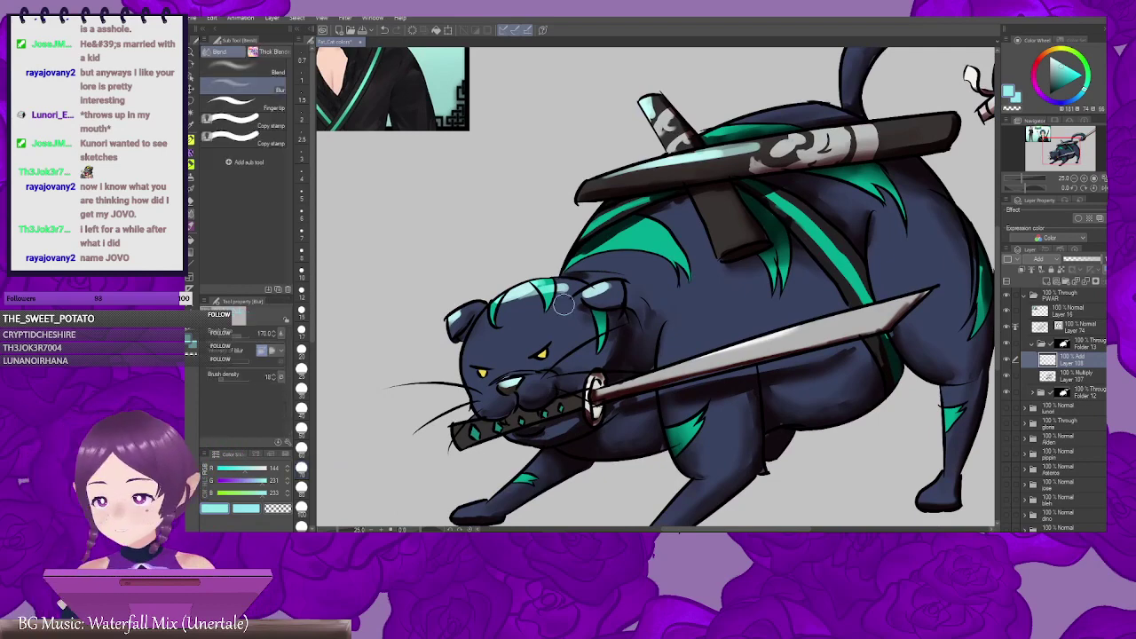
pyautogui.moveTo(561, 292); pyautogui.dragTo(513, 300)
pyautogui.moveTo(590, 293)
pyautogui.mouseDown()
pyautogui.moveTo(607, 286)
pyautogui.moveTo(581, 303)
pyautogui.moveTo(462, 309)
pyautogui.moveTo(451, 323)
pyautogui.moveTo(488, 243)
pyautogui.mouseUp()
pyautogui.moveTo(524, 332)
pyautogui.mouseDown()
pyautogui.moveTo(541, 297)
pyautogui.moveTo(527, 328)
pyautogui.moveTo(543, 332)
pyautogui.mouseUp()
pyautogui.moveTo(689, 250)
pyautogui.mouseDown()
pyautogui.moveTo(585, 447)
pyautogui.moveTo(604, 429)
pyautogui.mouseUp()
pyautogui.moveTo(684, 273)
pyautogui.mouseDown()
pyautogui.moveTo(545, 308)
pyautogui.moveTo(622, 285)
pyautogui.mouseUp()
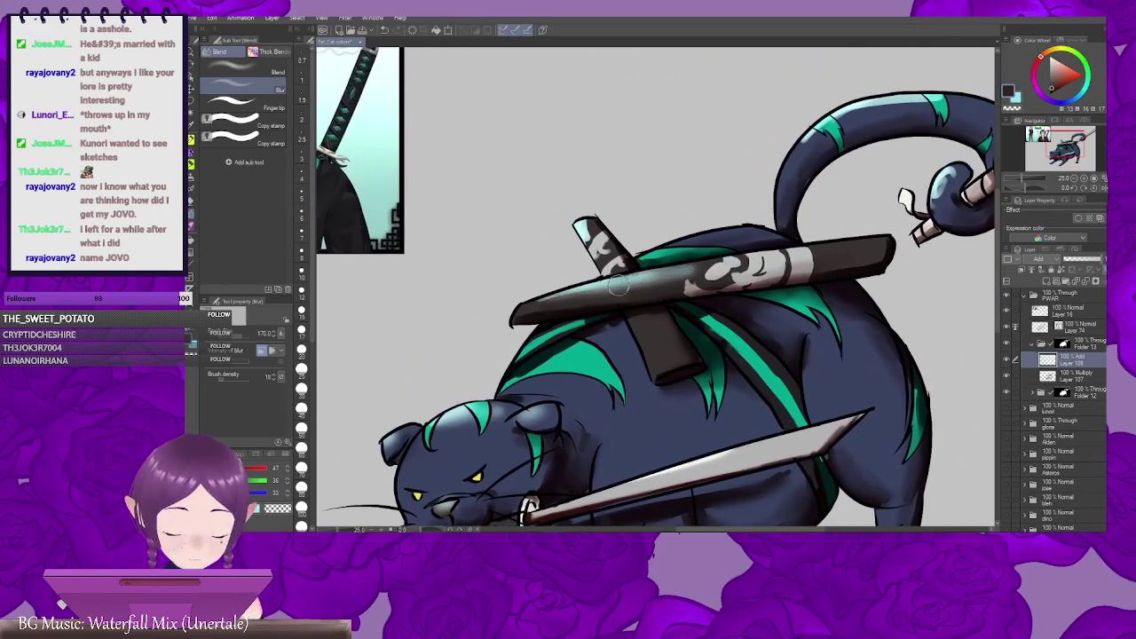
# Step: Soften the highlights on the large sheath and the coiled tail tip with the Blur brush
pyautogui.moveTo(610, 246)
pyautogui.mouseDown()
pyautogui.moveTo(588, 217)
pyautogui.moveTo(598, 243)
pyautogui.mouseUp()
pyautogui.moveTo(779, 234); pyautogui.dragTo(661, 293)
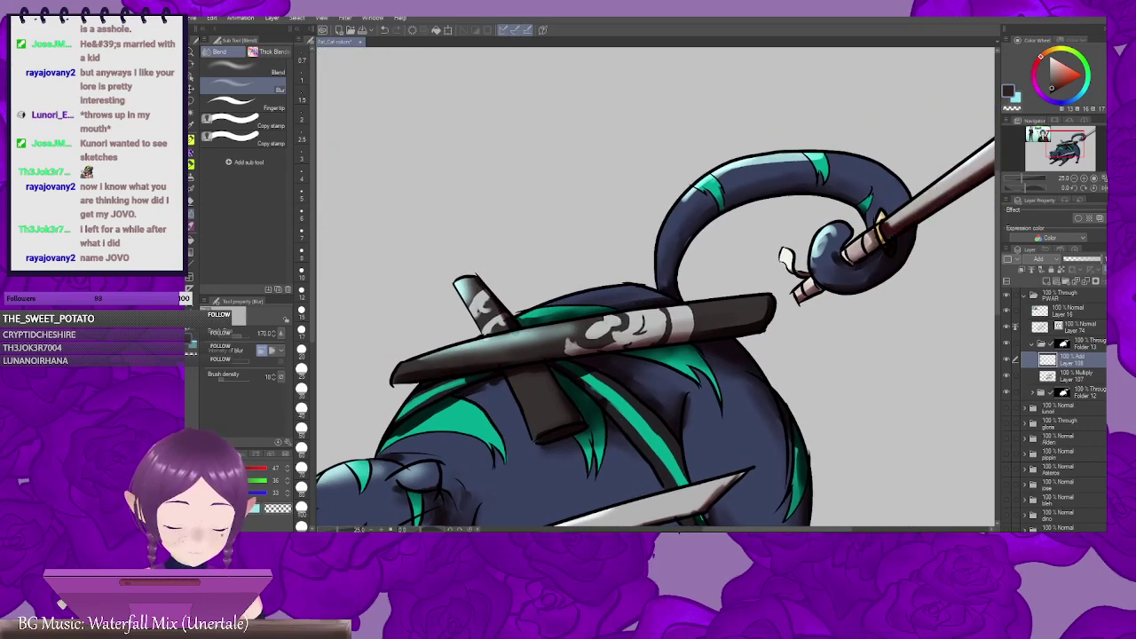
pyautogui.moveTo(799, 169)
pyautogui.mouseDown()
pyautogui.moveTo(712, 175)
pyautogui.moveTo(692, 201)
pyautogui.moveTo(806, 161)
pyautogui.moveTo(880, 178)
pyautogui.moveTo(770, 153)
pyautogui.mouseUp()
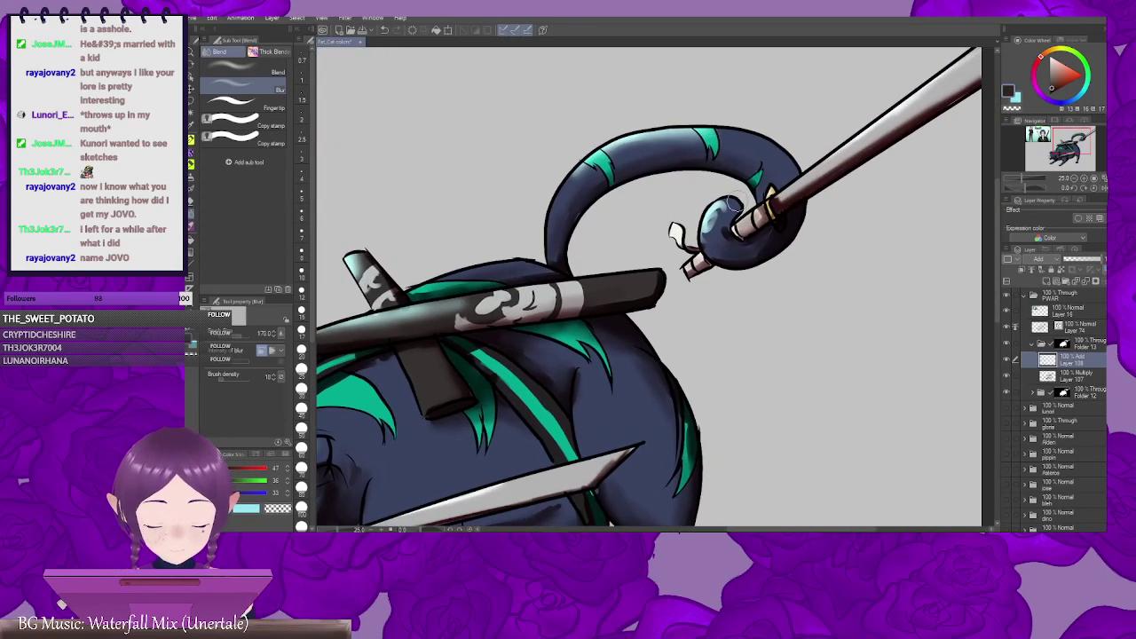
pyautogui.moveTo(738, 201); pyautogui.dragTo(714, 235)
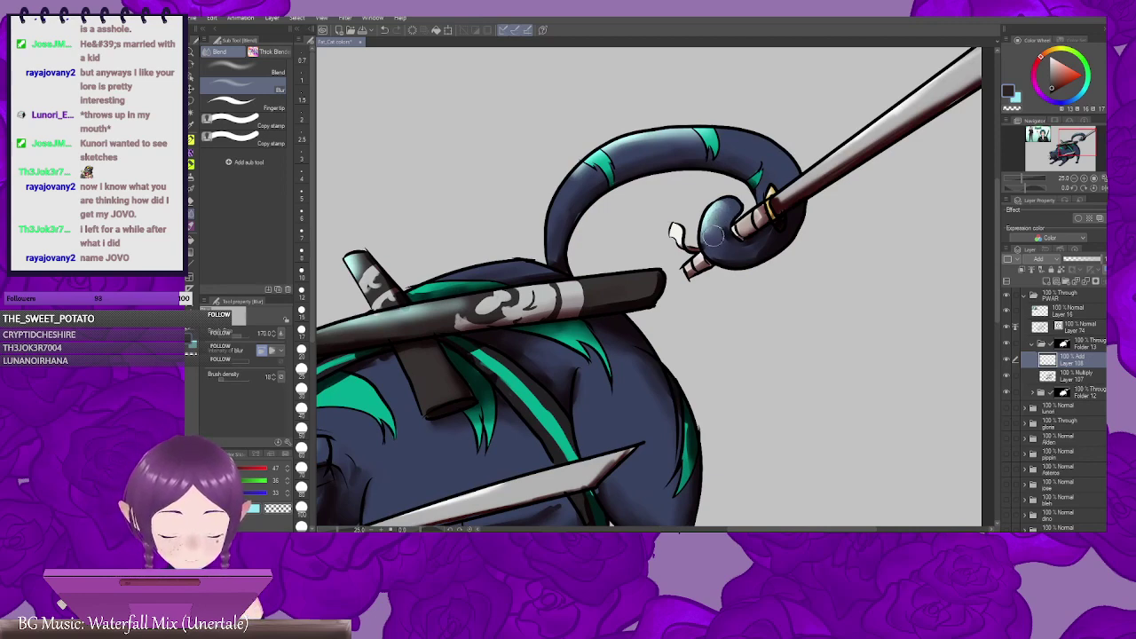
pyautogui.moveTo(775, 332); pyautogui.dragTo(766, 284)
pyautogui.hotkey('ctrl', '-')
pyautogui.hotkey('ctrl', '-')
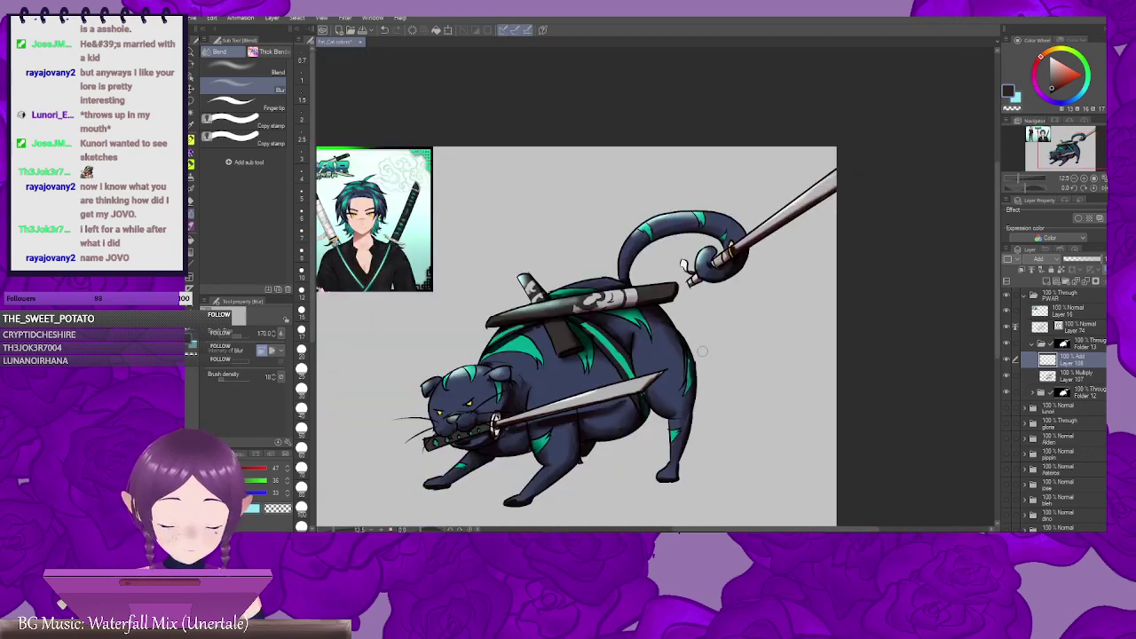
# Step: Switch to the colouring brush and enlarge it for highlights on the cat's body
pyautogui.scroll(2, 702, 354)
pyautogui.press('b')
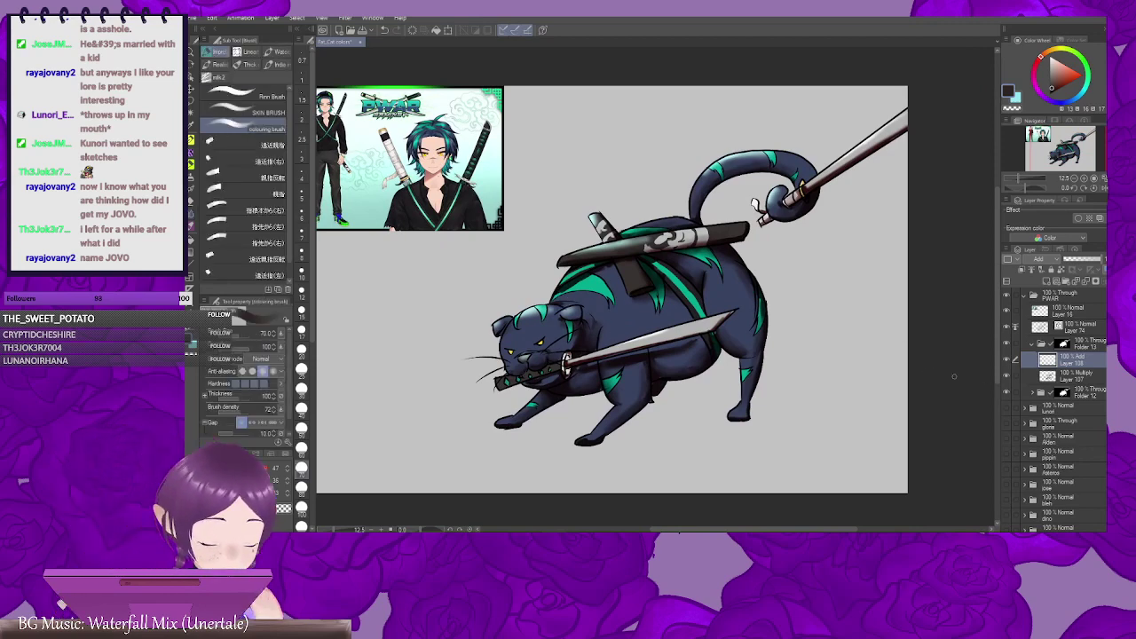
pyautogui.press(']')
pyautogui.press(']')
pyautogui.press(']')
pyautogui.press(']')
pyautogui.press(']')
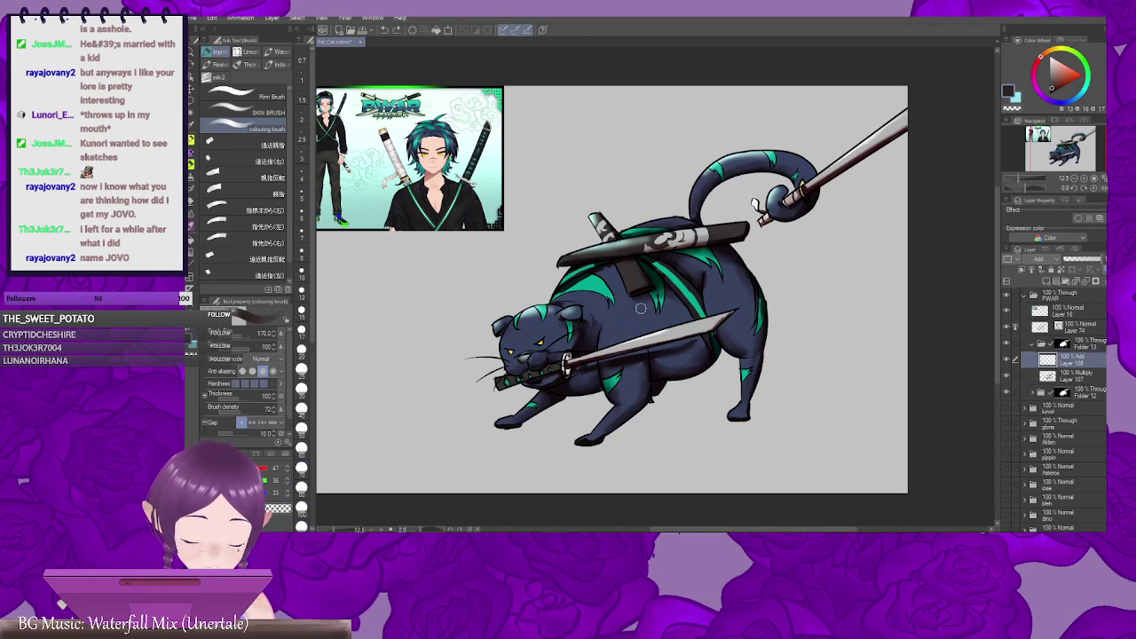
pyautogui.keyDown('alt'); pyautogui.click(530, 318); pyautogui.keyUp('alt')
pyautogui.moveTo(617, 313); pyautogui.dragTo(616, 314)
pyautogui.hotkey('ctrl', 'z')
pyautogui.hotkey('ctrl', 'z')
pyautogui.hotkey('ctrl', 'z')
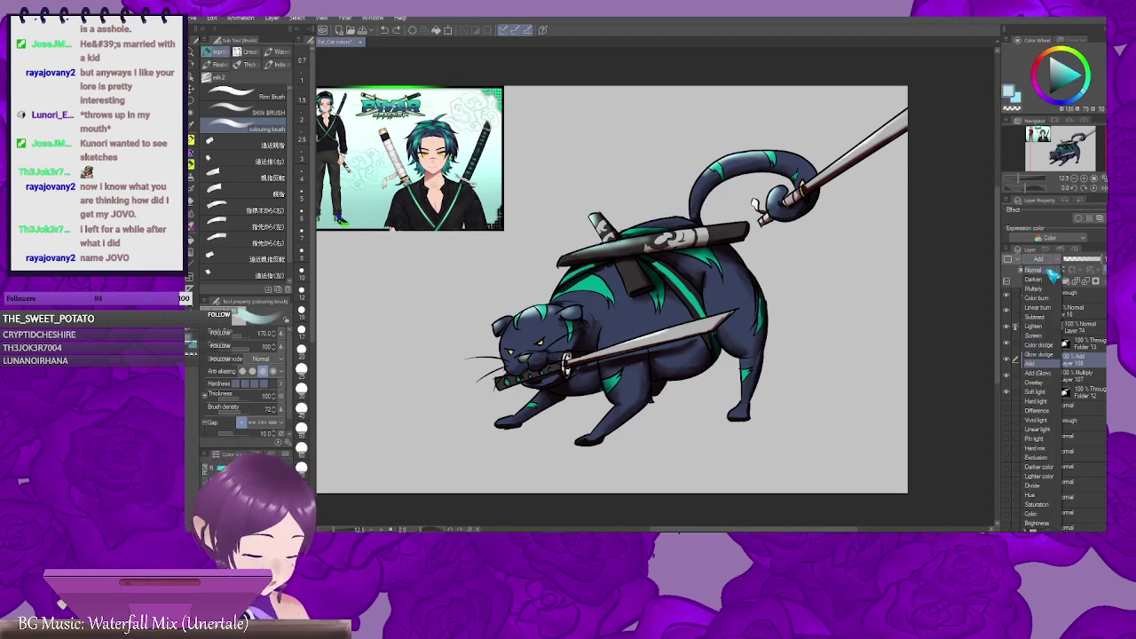
# Step: Sample the light cyan highlight colour from the cat's head with the layer in Normal mode, and return the layer to Add
pyautogui.keyDown('alt'); pyautogui.click(531, 335); pyautogui.keyUp('alt')
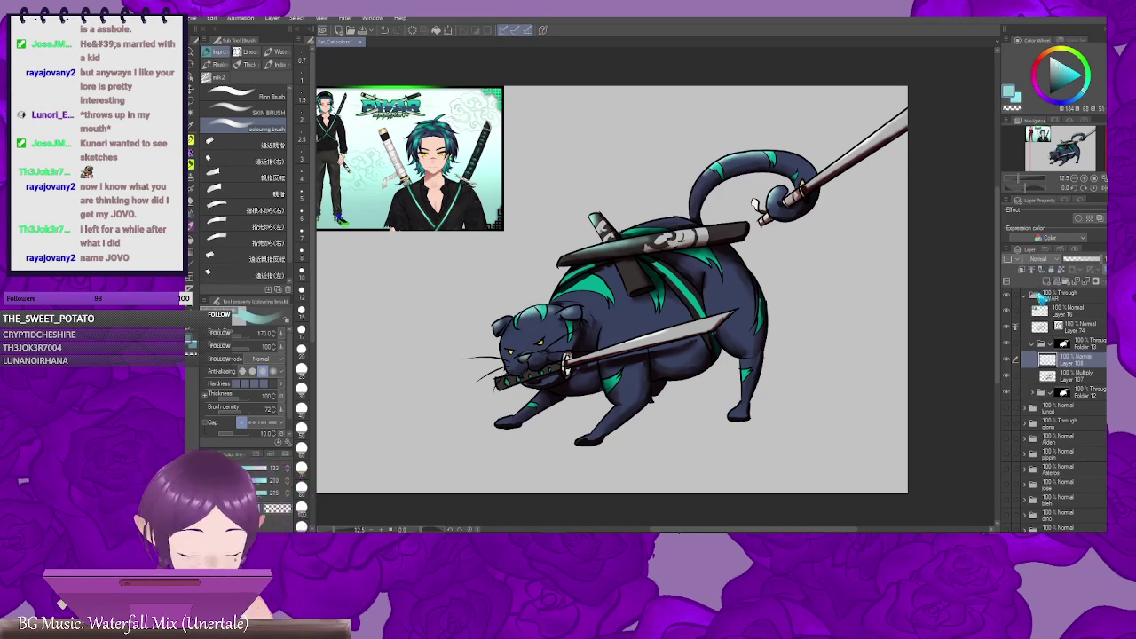
pyautogui.click(1050, 260)
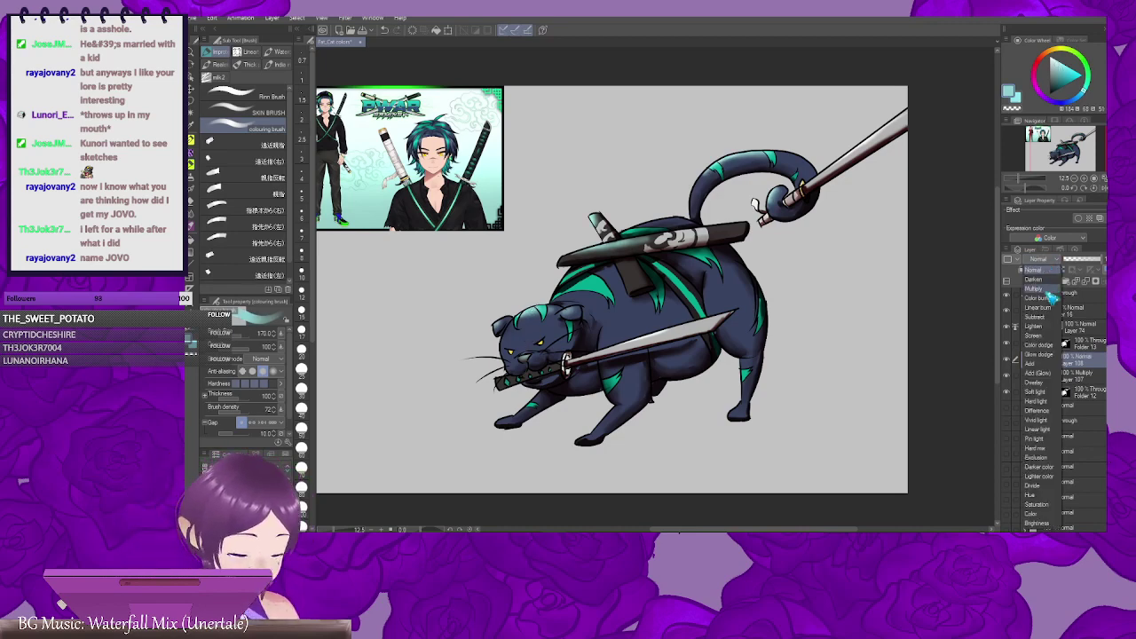
pyautogui.click(1043, 371)
# Step: Enlarge the colouring brush to 250 and paint a curved light cyan highlight over the cat's shoulder
pyautogui.press(']')
pyautogui.press(']')
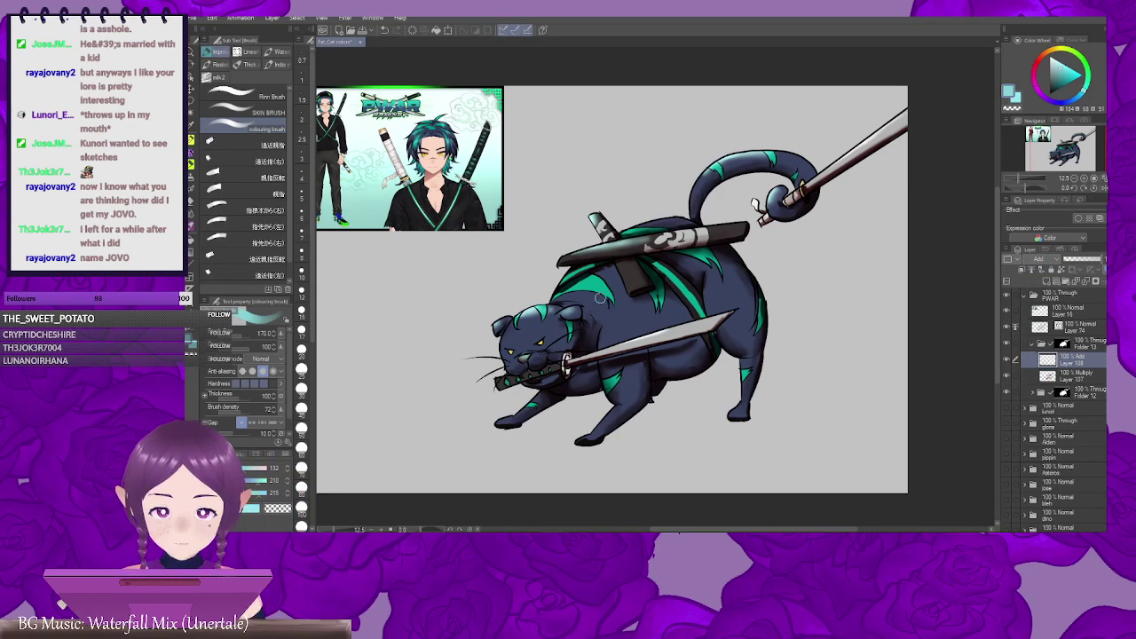
pyautogui.moveTo(591, 295)
pyautogui.mouseDown()
pyautogui.moveTo(616, 316)
pyautogui.moveTo(613, 330)
pyautogui.mouseUp()
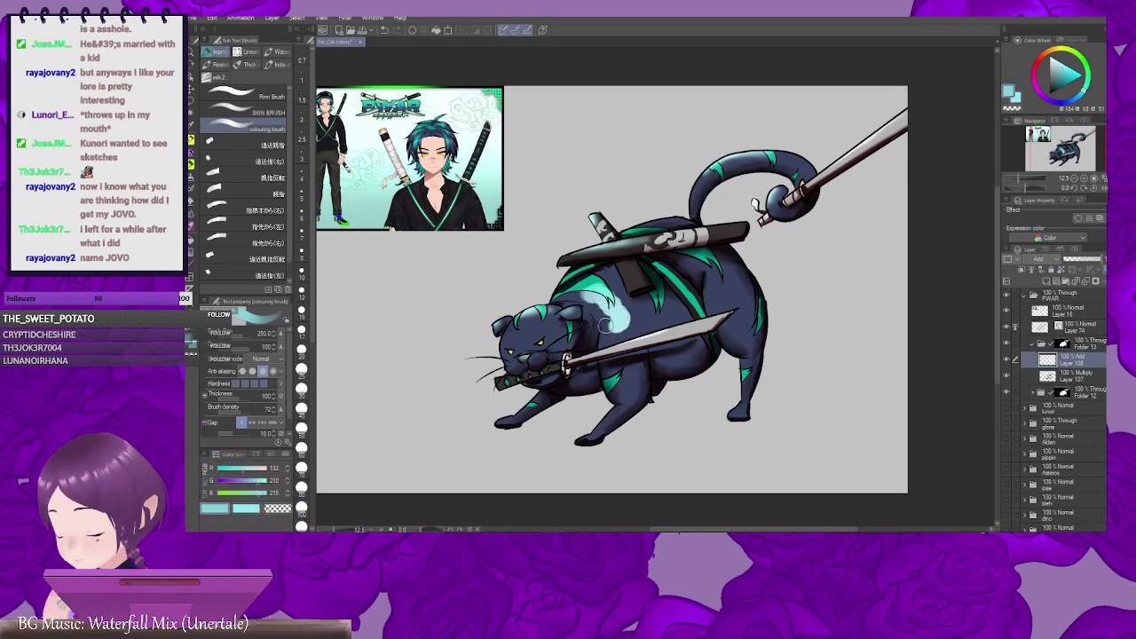
# Step: Blend the shoulder highlight into the fur with the Blend brush, enlarging the brush to 250
pyautogui.press('g')
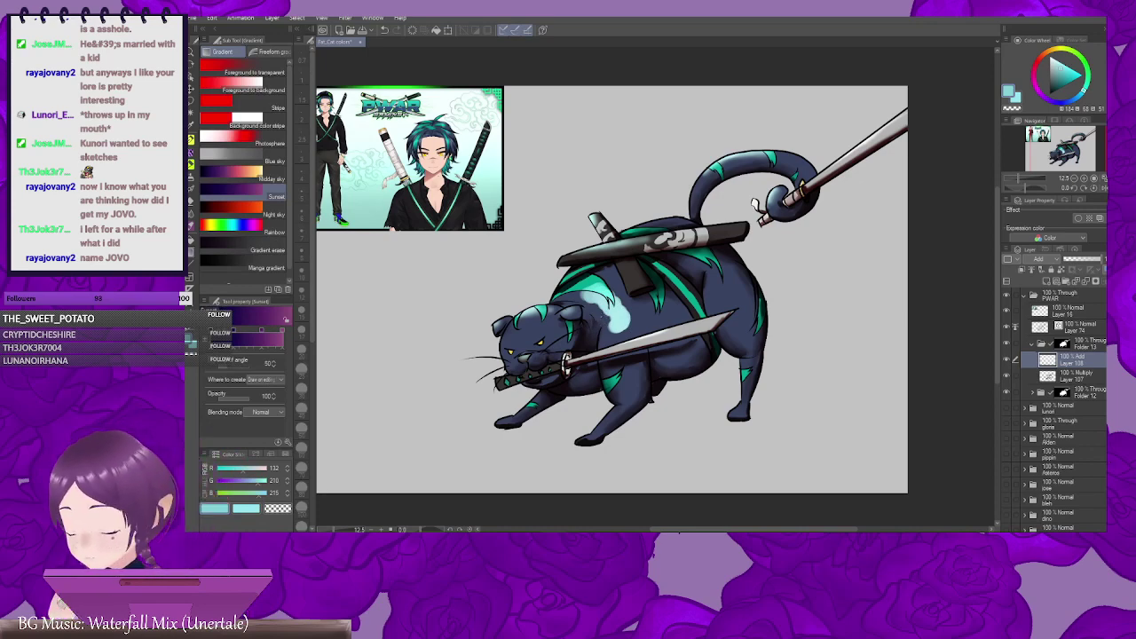
pyautogui.press('j')
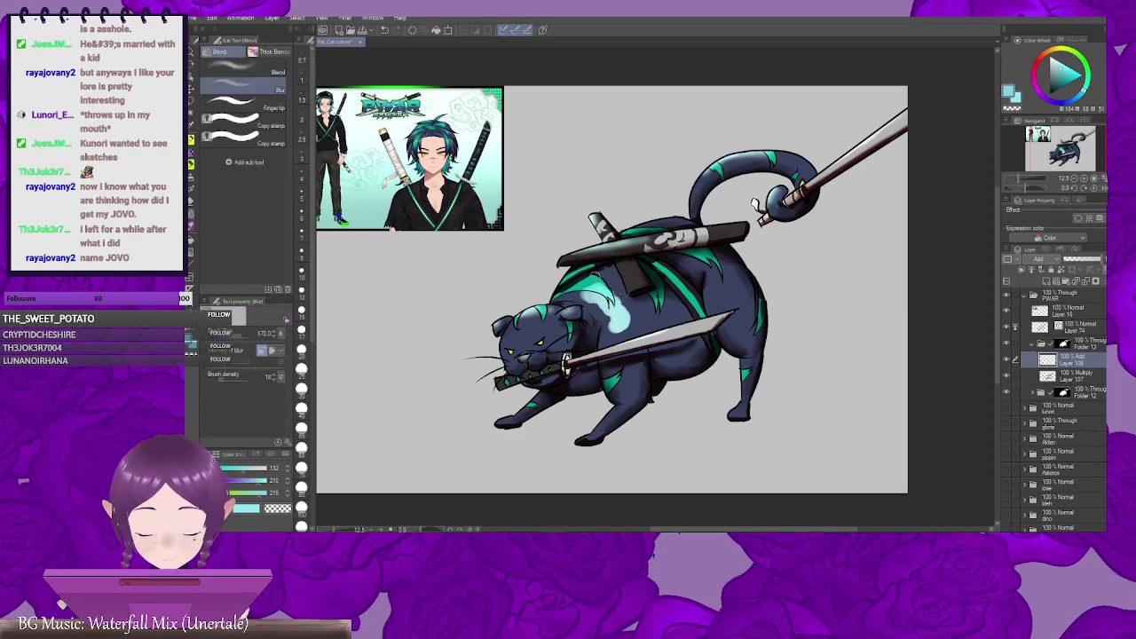
pyautogui.click(254, 70)
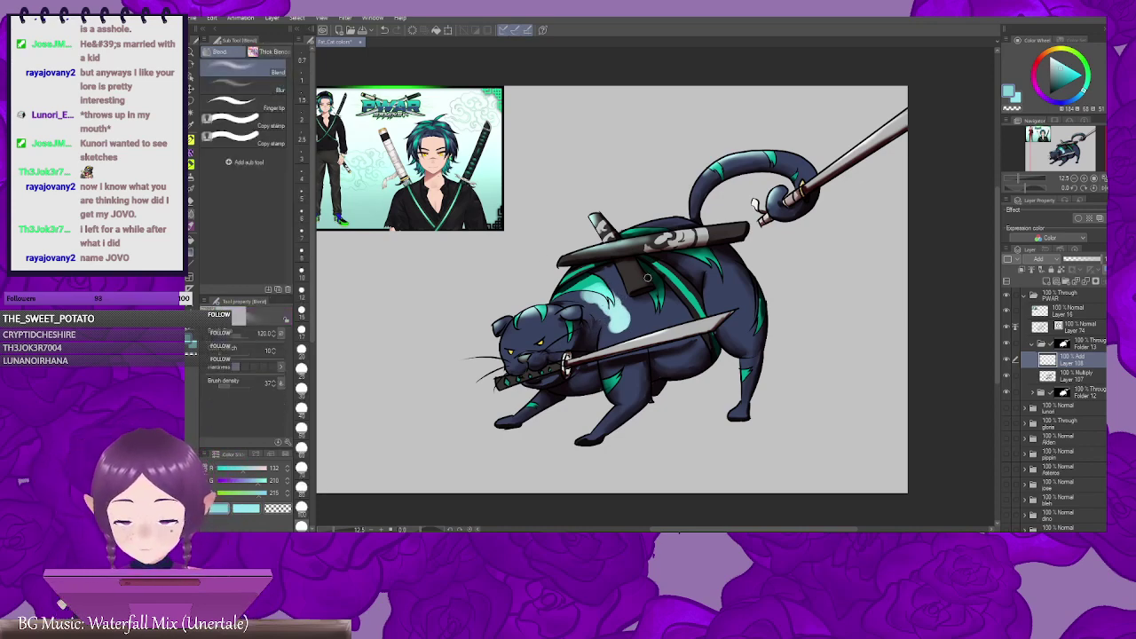
pyautogui.moveTo(614, 294); pyautogui.dragTo(633, 321)
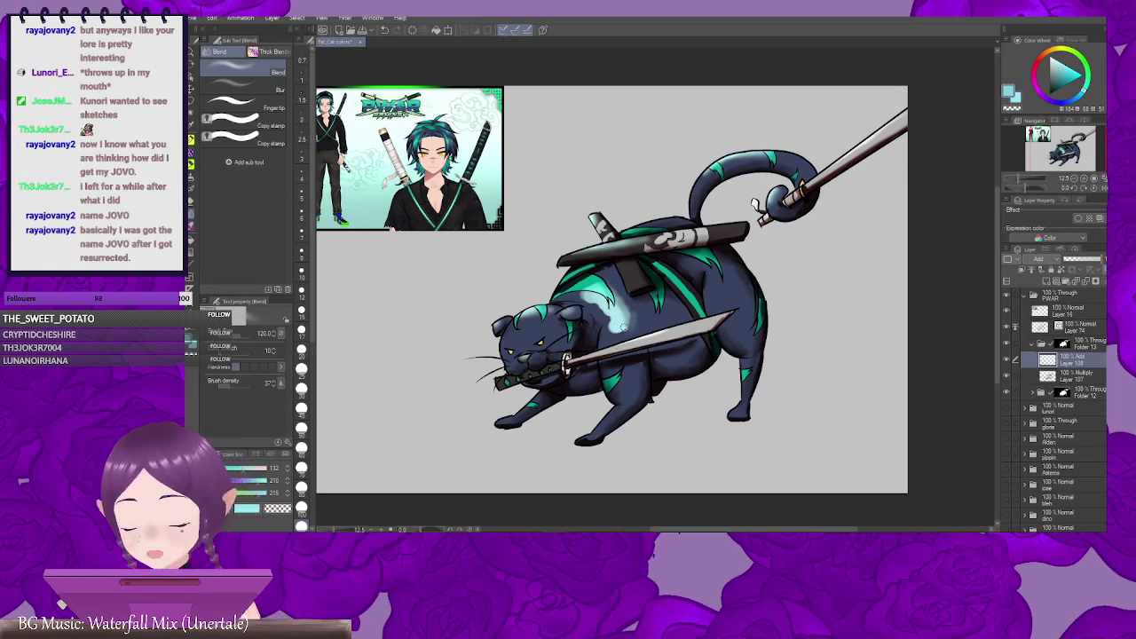
pyautogui.press(']')
pyautogui.press(']')
pyautogui.press(']')
pyautogui.press(']')
pyautogui.moveTo(623, 321)
pyautogui.mouseDown()
pyautogui.moveTo(621, 295)
pyautogui.moveTo(584, 290)
pyautogui.moveTo(614, 333)
pyautogui.moveTo(635, 318)
pyautogui.moveTo(627, 336)
pyautogui.moveTo(623, 325)
pyautogui.mouseUp()
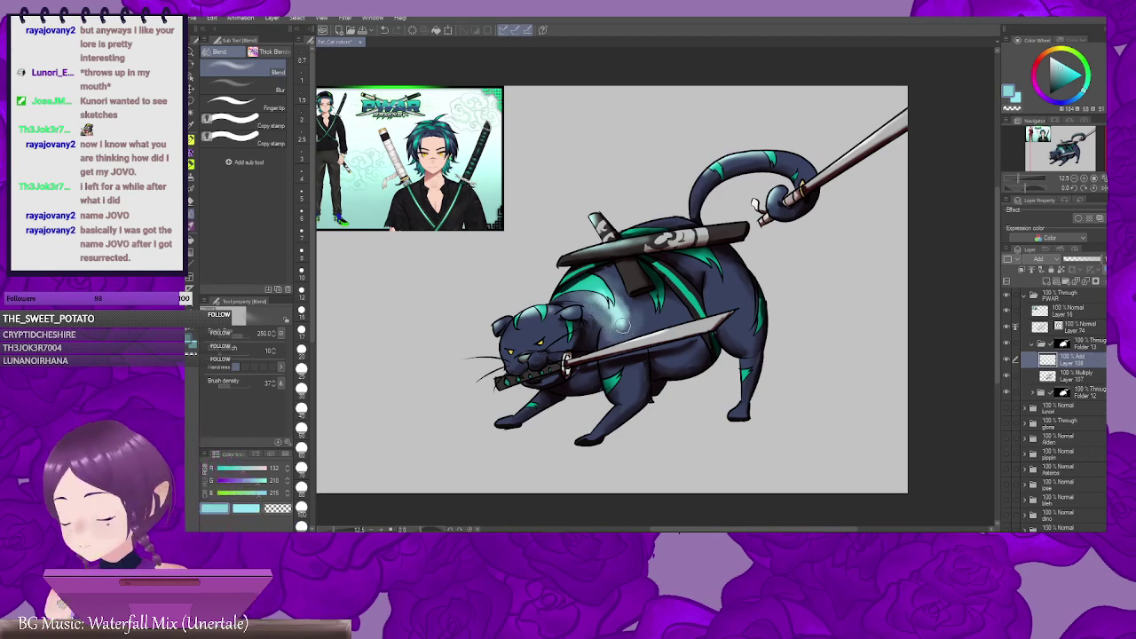
# Step: Smooth the edges of the shoulder highlight with the Blur brush
pyautogui.click(274, 90)
pyautogui.moveTo(592, 325)
pyautogui.mouseDown()
pyautogui.moveTo(623, 333)
pyautogui.moveTo(627, 323)
pyautogui.moveTo(616, 329)
pyautogui.mouseUp()
pyautogui.moveTo(616, 257); pyautogui.dragTo(595, 266)
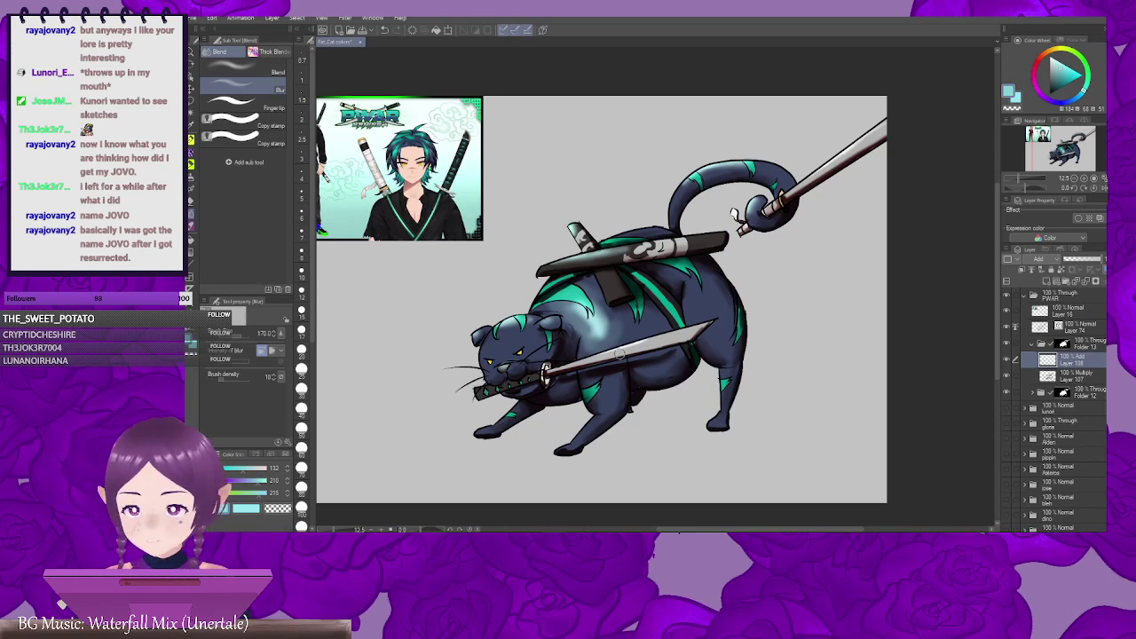
# Step: Switch back to the colouring brush with the cat's hindquarters in view
pyautogui.press('b')
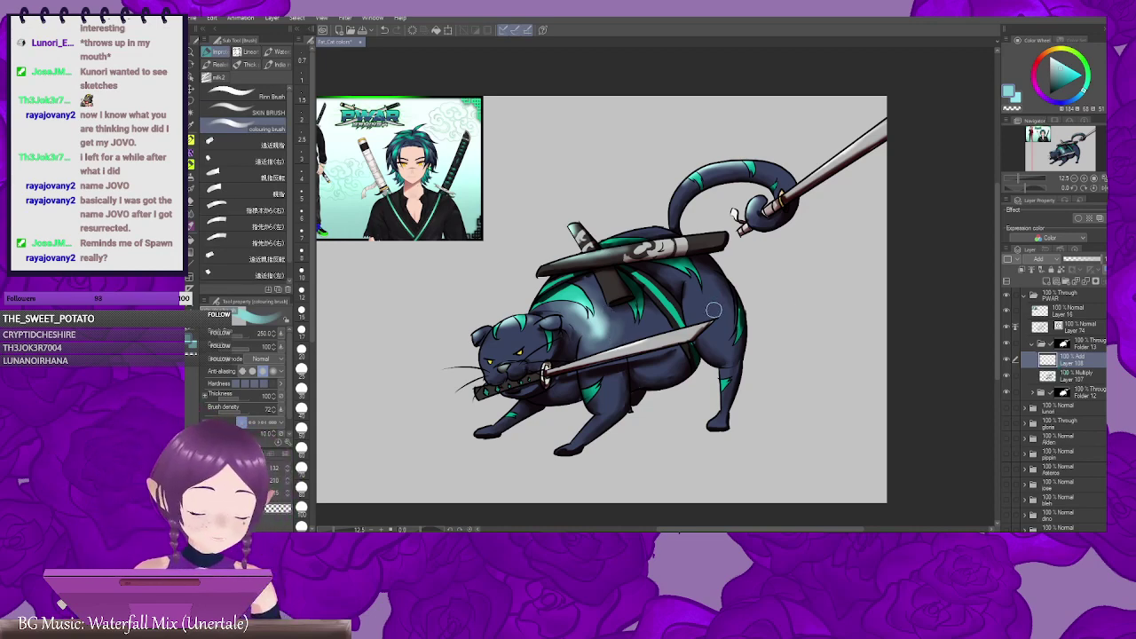
pyautogui.moveTo(712, 311); pyautogui.dragTo(632, 293)
pyautogui.press('b')
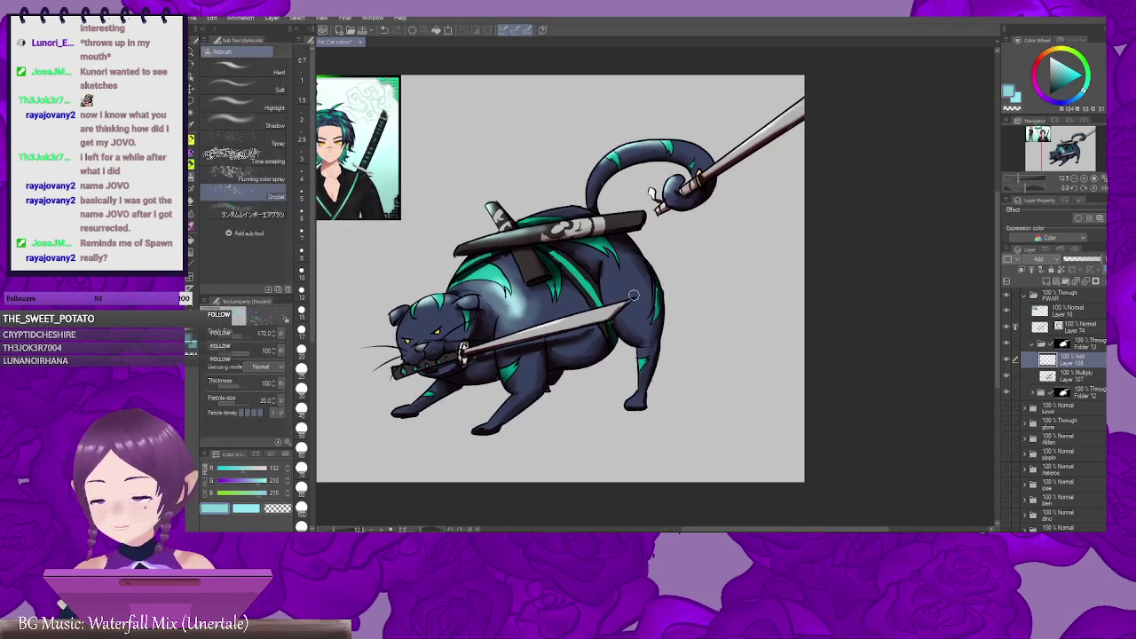
pyautogui.press('b')
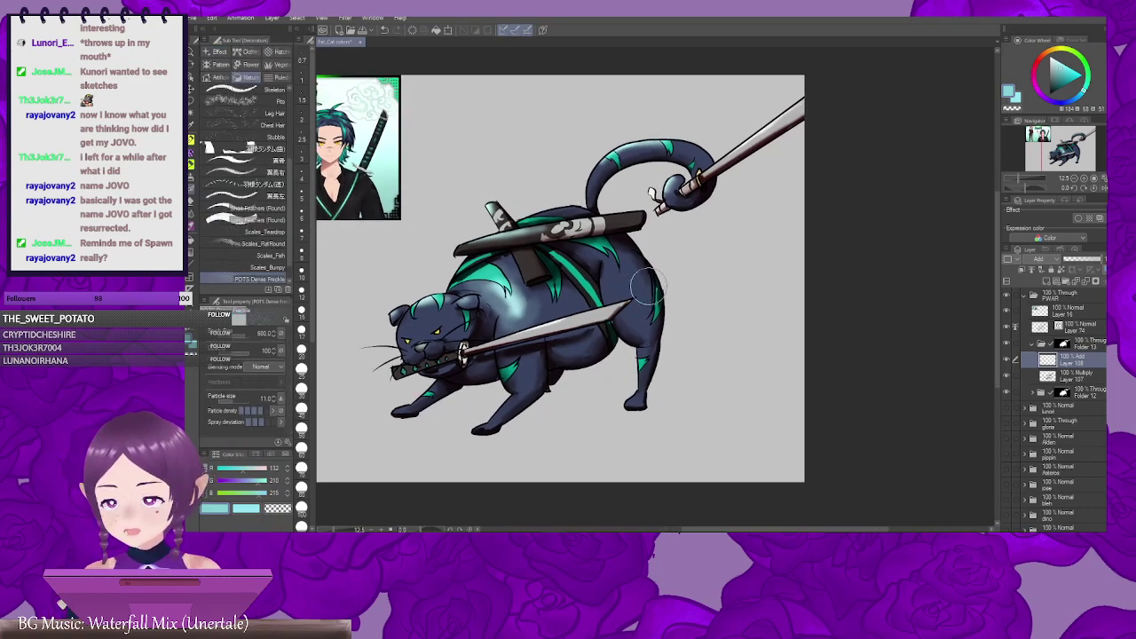
pyautogui.press('b')
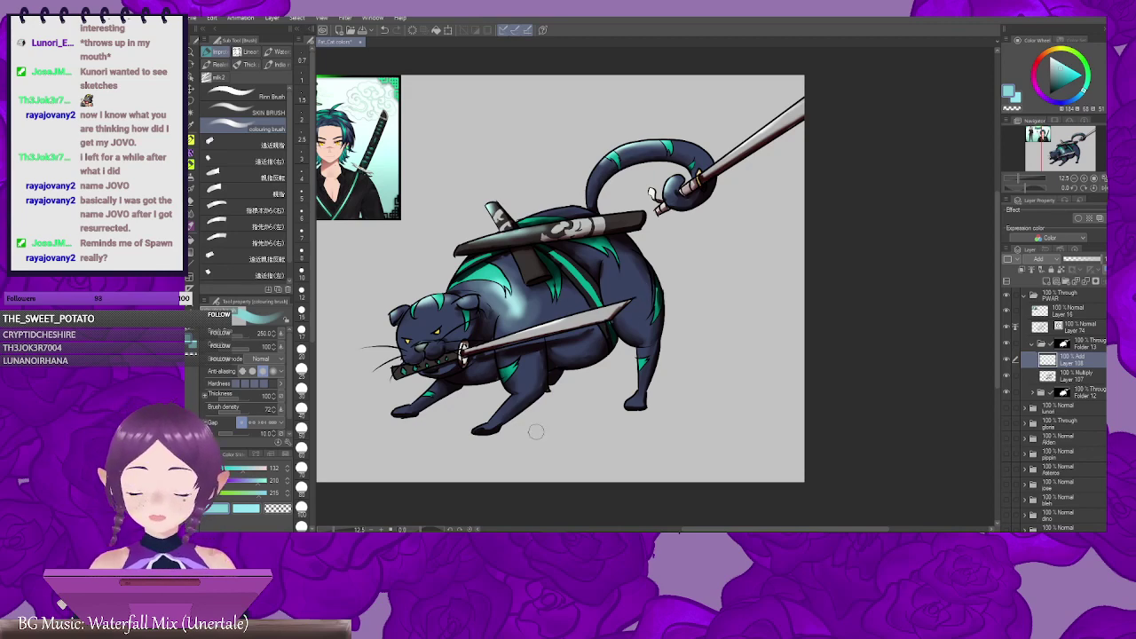
pyautogui.moveTo(300, 529)
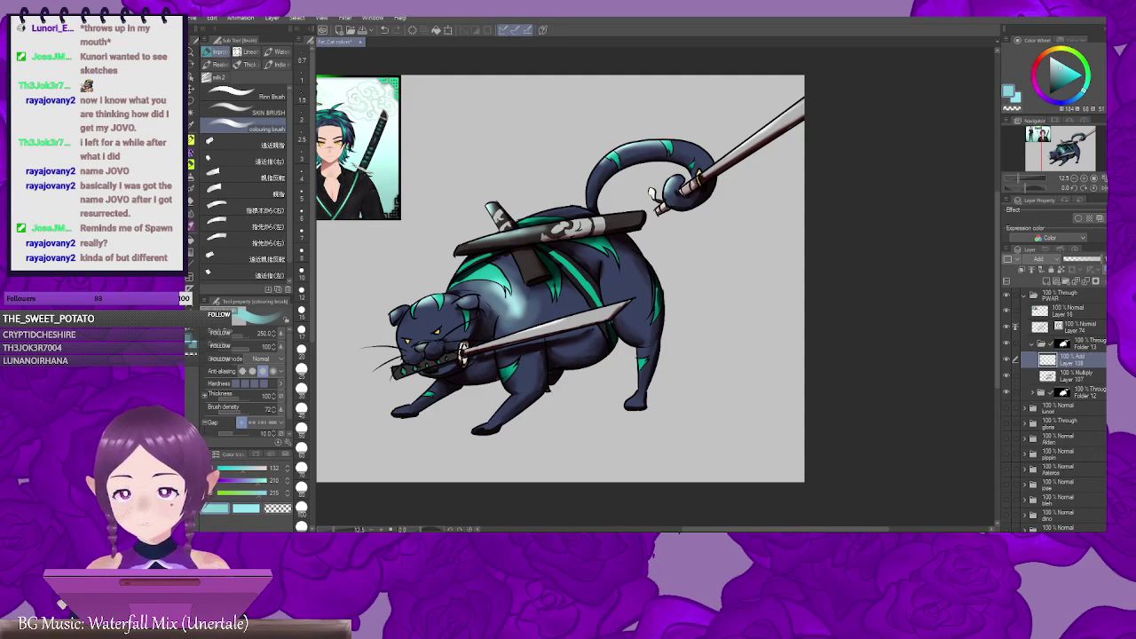
pyautogui.moveTo(781, 16); pyautogui.dragTo(741, 18)
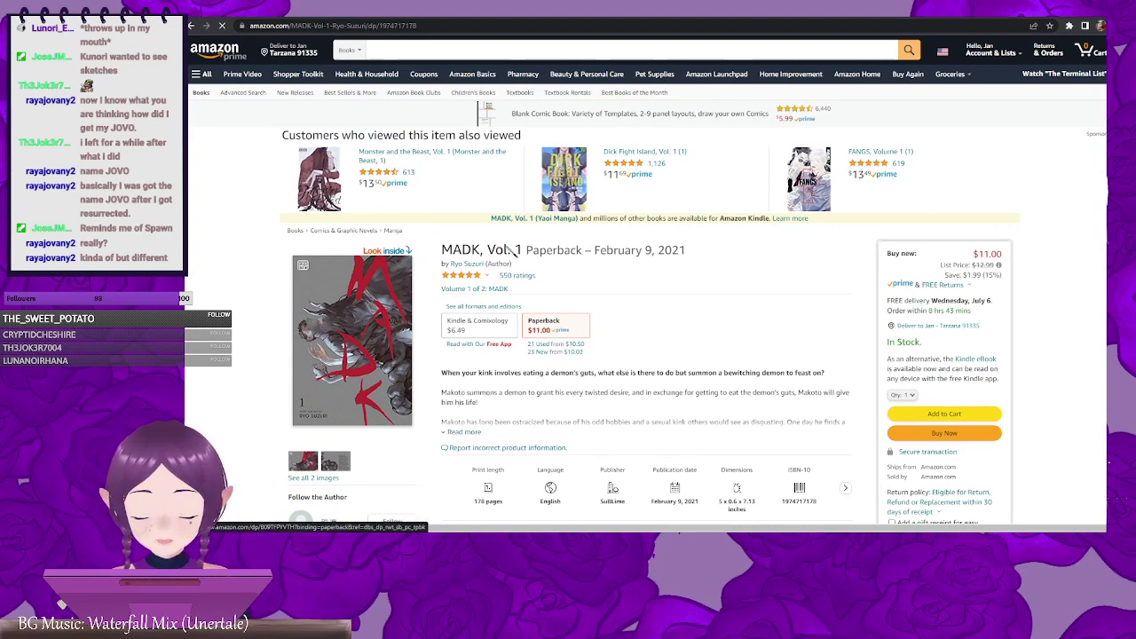
pyautogui.hotkey('alt', 'Tab')
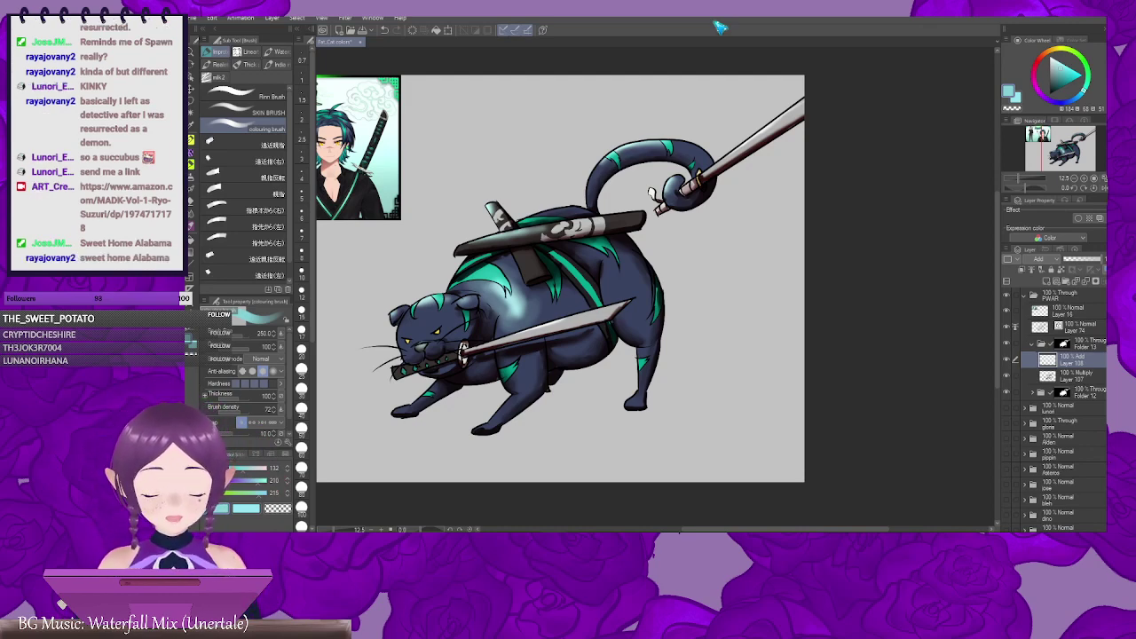
# Step: Paint a light cyan highlight on the cat's hip and soften it with the Blend and Blur brushes
pyautogui.moveTo(617, 286)
pyautogui.mouseDown()
pyautogui.moveTo(619, 274)
pyautogui.moveTo(611, 294)
pyautogui.mouseUp()
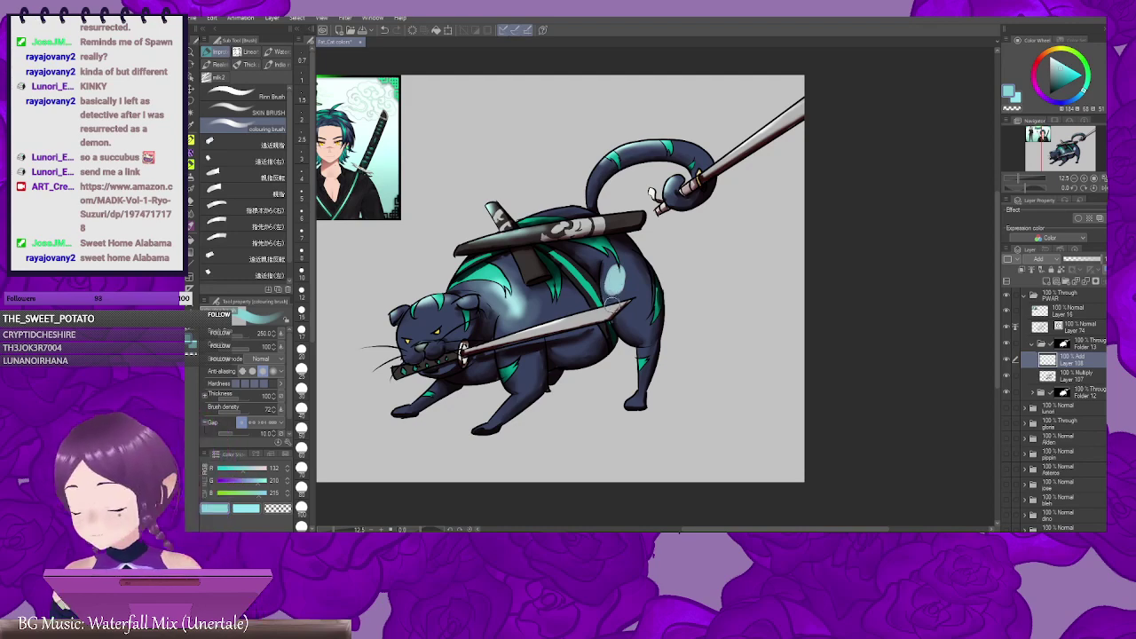
pyautogui.press('j')
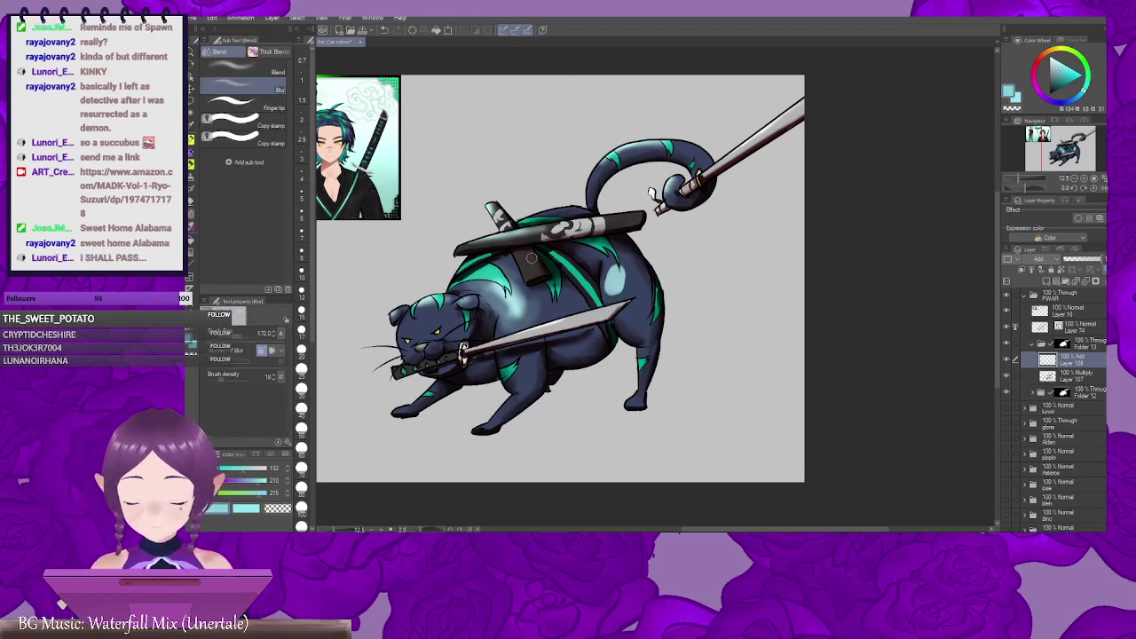
pyautogui.click(262, 70)
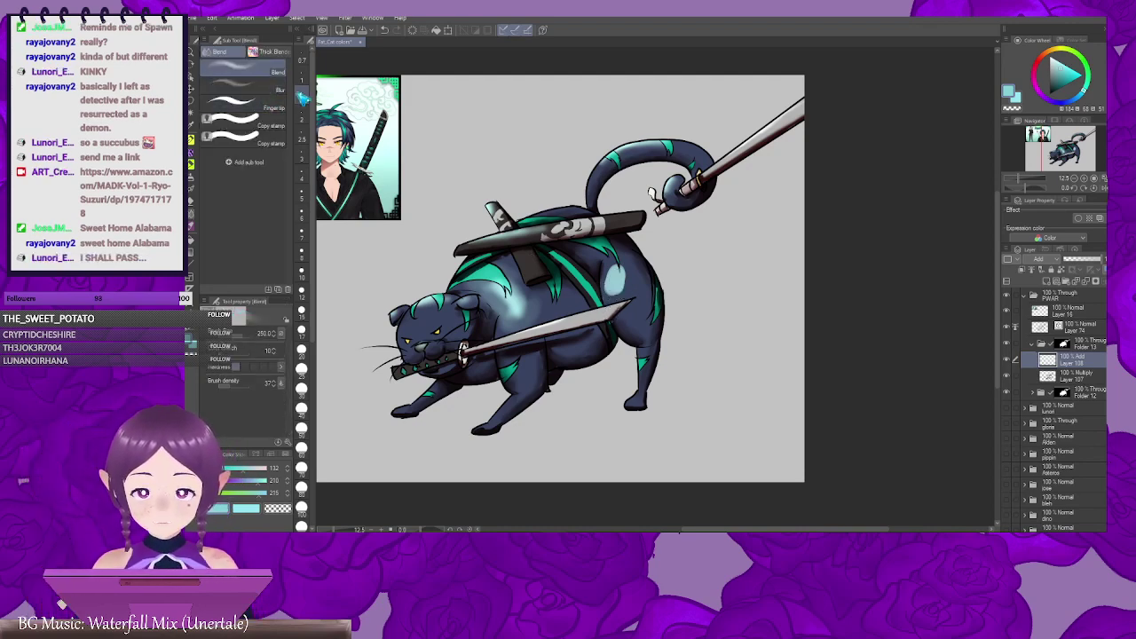
pyautogui.moveTo(632, 278)
pyautogui.mouseDown()
pyautogui.moveTo(630, 262)
pyautogui.moveTo(619, 284)
pyautogui.moveTo(621, 259)
pyautogui.moveTo(624, 312)
pyautogui.moveTo(604, 294)
pyautogui.moveTo(617, 270)
pyautogui.mouseUp()
pyautogui.click(258, 89)
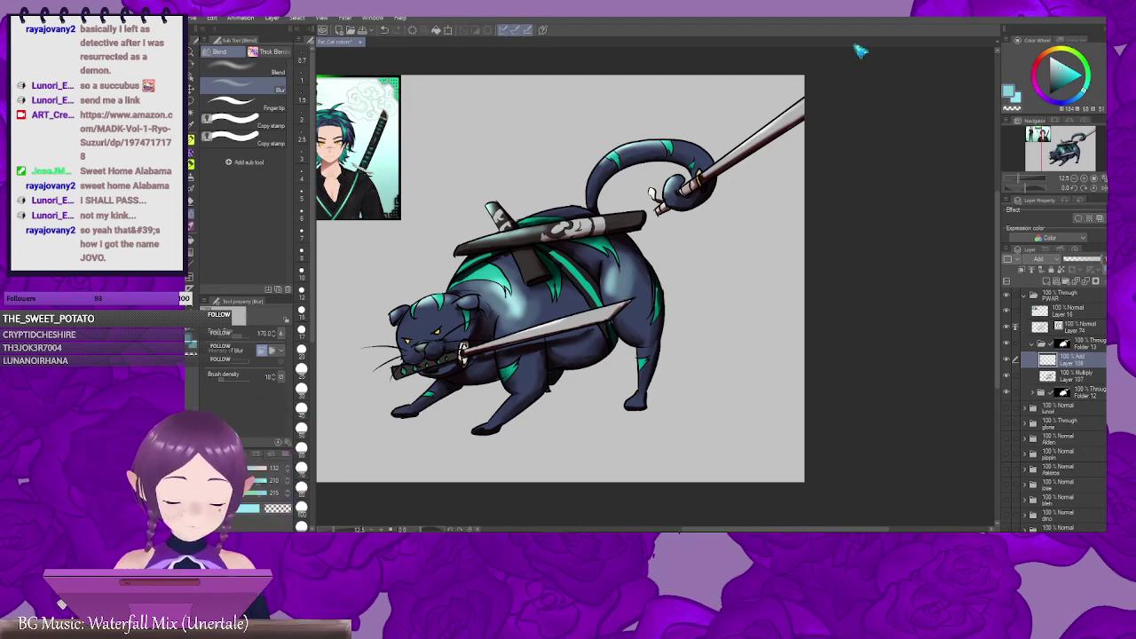
pyautogui.scroll(-2, 769, 283)
pyautogui.scroll(2, 736, 296)
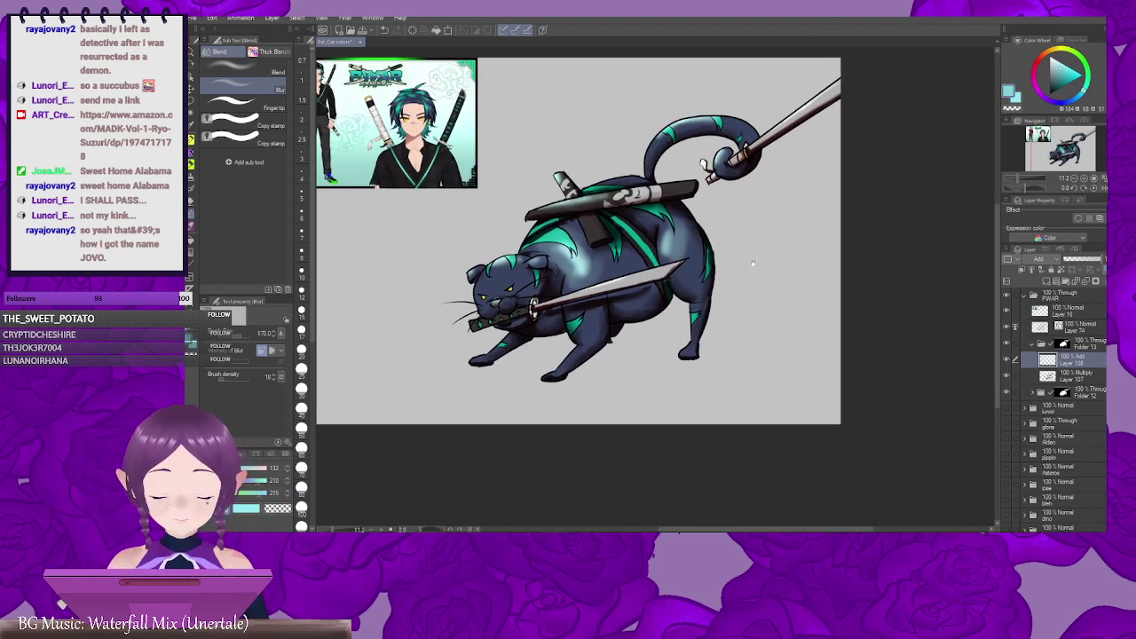
pyautogui.moveTo(857, 320); pyautogui.dragTo(832, 326)
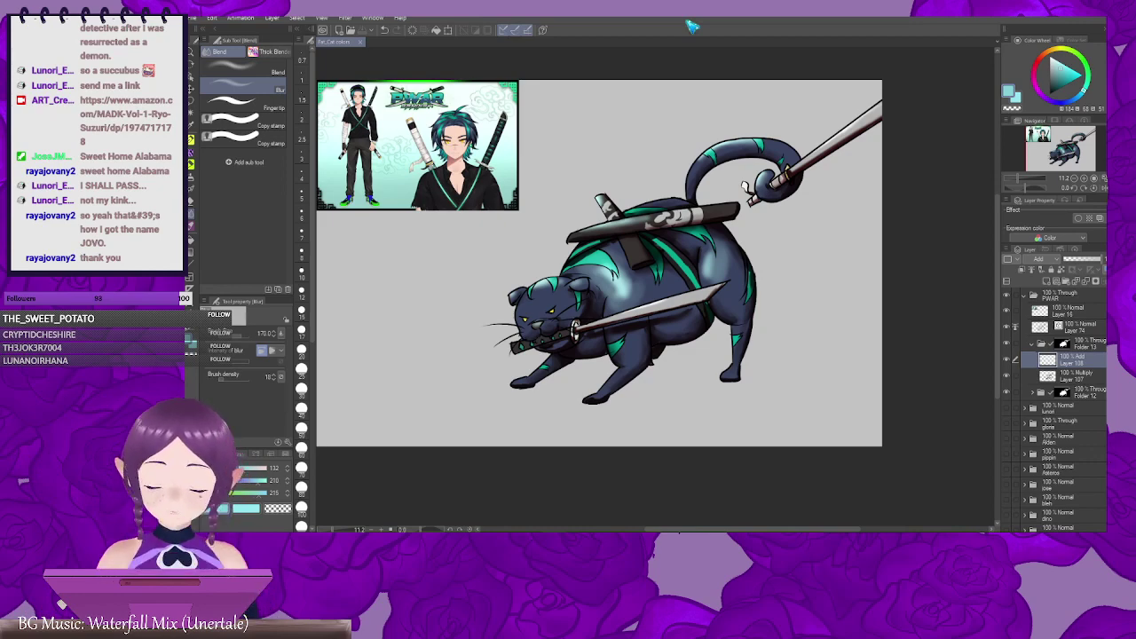
# Step: Open the Art_Outfits_Sheet file to look over its three outfit sketches, and return to the Fat_Cat colors document
pyautogui.click(193, 19)
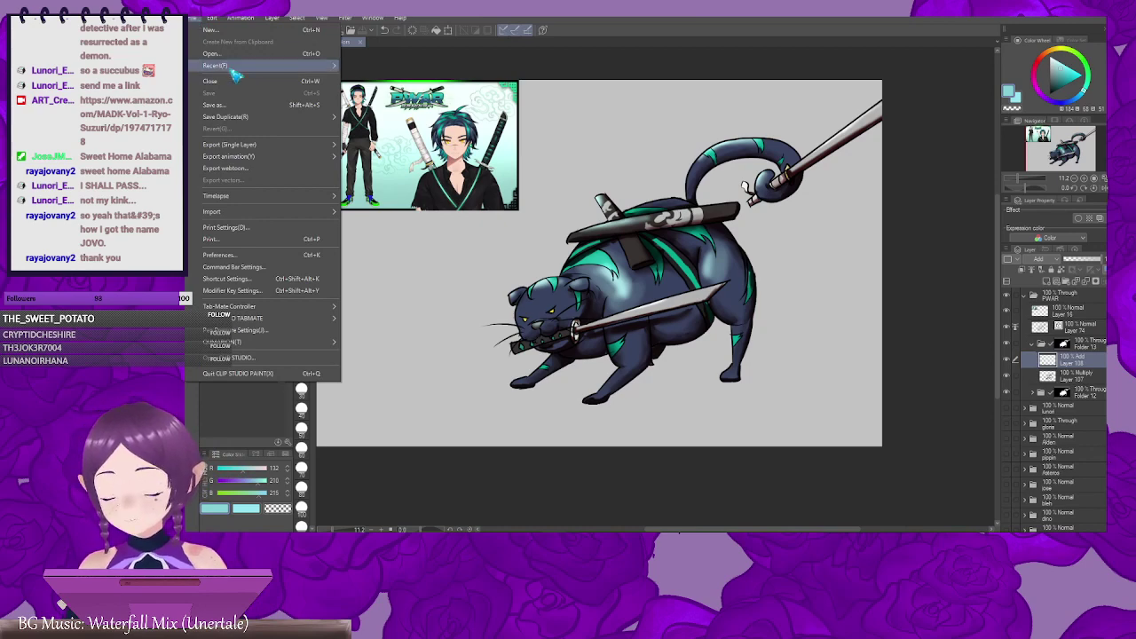
pyautogui.moveTo(235, 71)
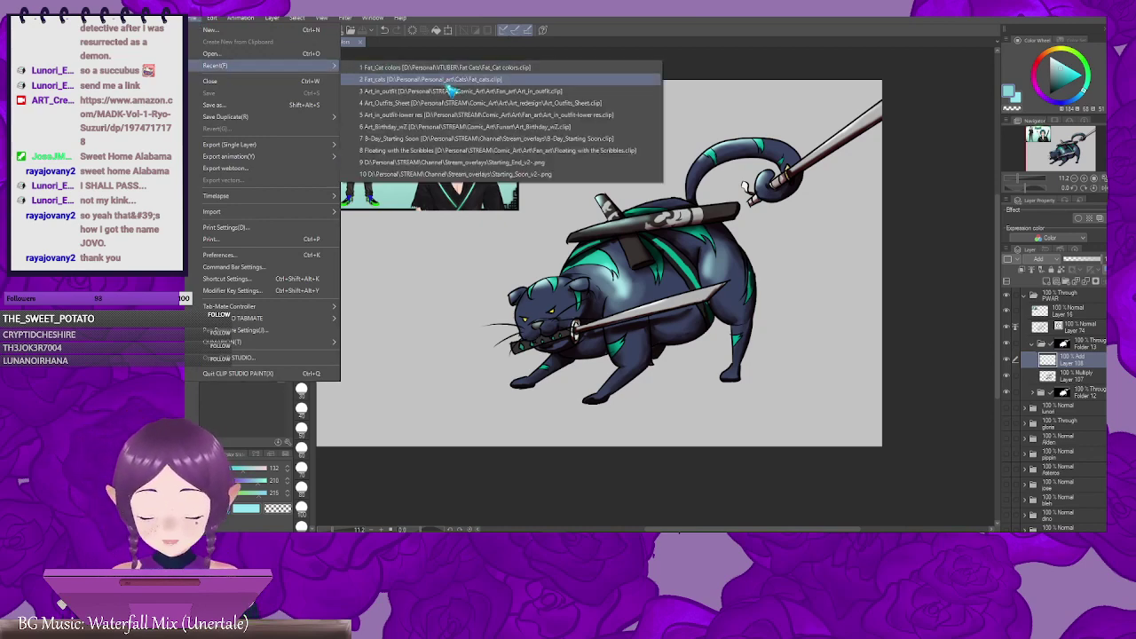
pyautogui.click(229, 53)
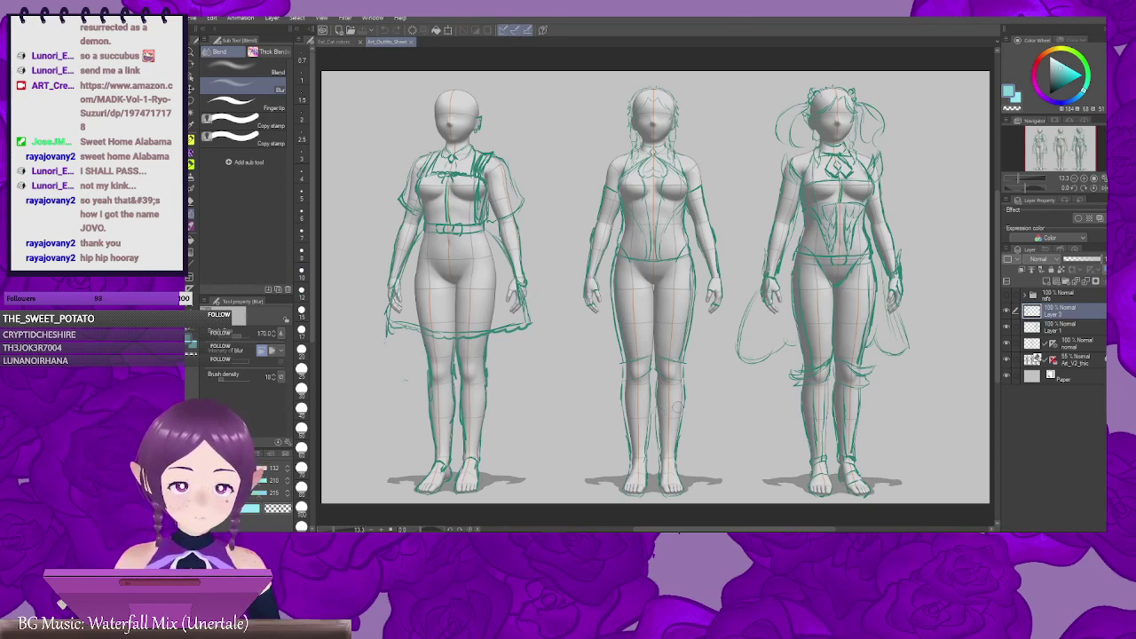
pyautogui.scroll(-1, 679, 407)
pyautogui.moveTo(660, 413)
pyautogui.mouseDown()
pyautogui.moveTo(590, 414)
pyautogui.moveTo(657, 401)
pyautogui.mouseUp()
pyautogui.moveTo(715, 425)
pyautogui.mouseDown()
pyautogui.moveTo(692, 414)
pyautogui.moveTo(726, 418)
pyautogui.moveTo(703, 435)
pyautogui.moveTo(678, 412)
pyautogui.mouseUp()
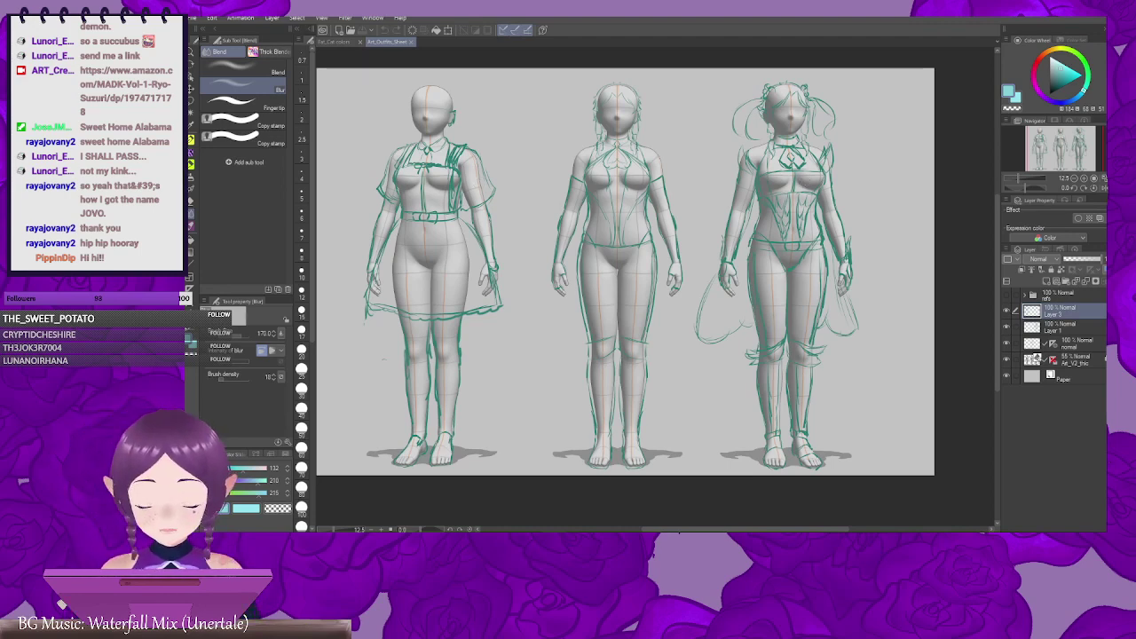
pyautogui.click(336, 42)
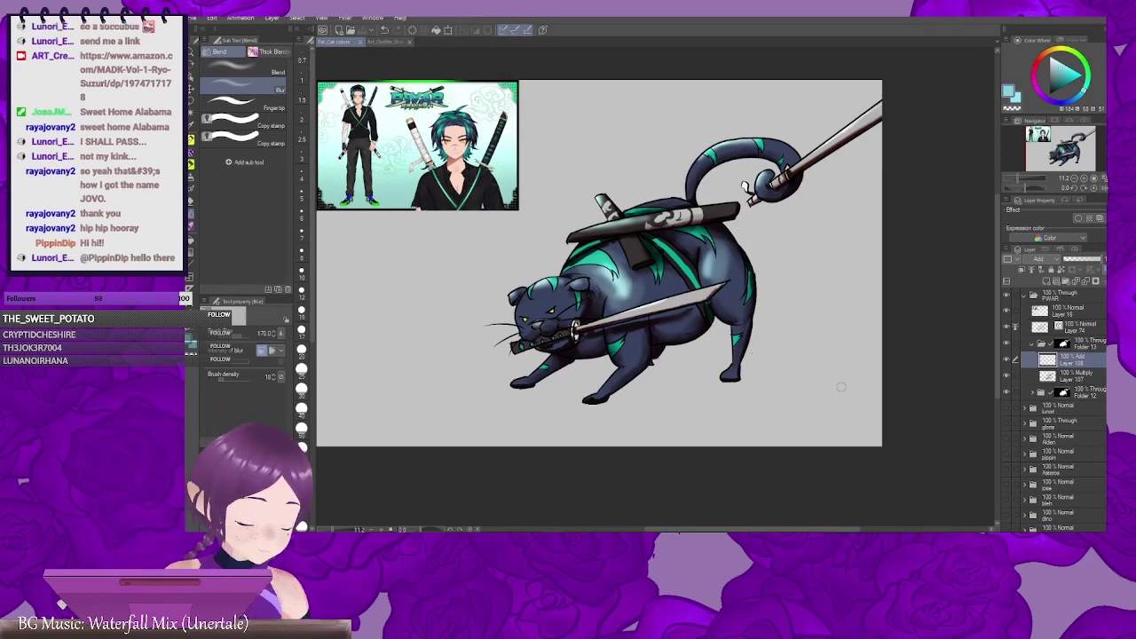
# Step: Collapse and hide the PWAR layer folder, and show the pippin folder with the dark fluffy cat instead
pyautogui.click(1034, 297)
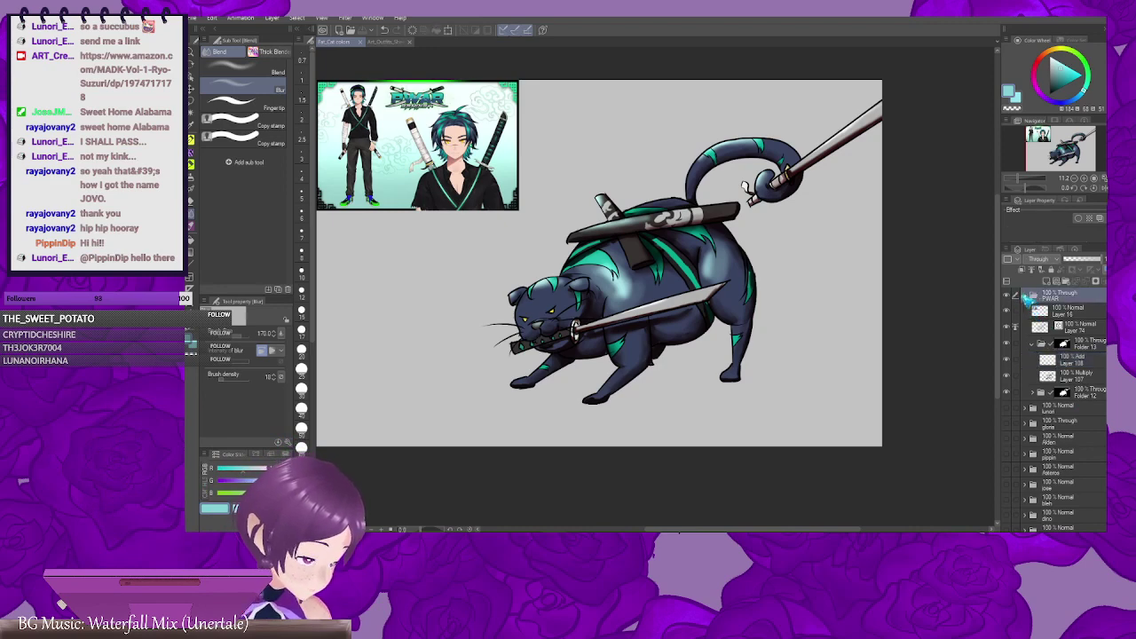
pyautogui.click(1025, 296)
pyautogui.click(1008, 295)
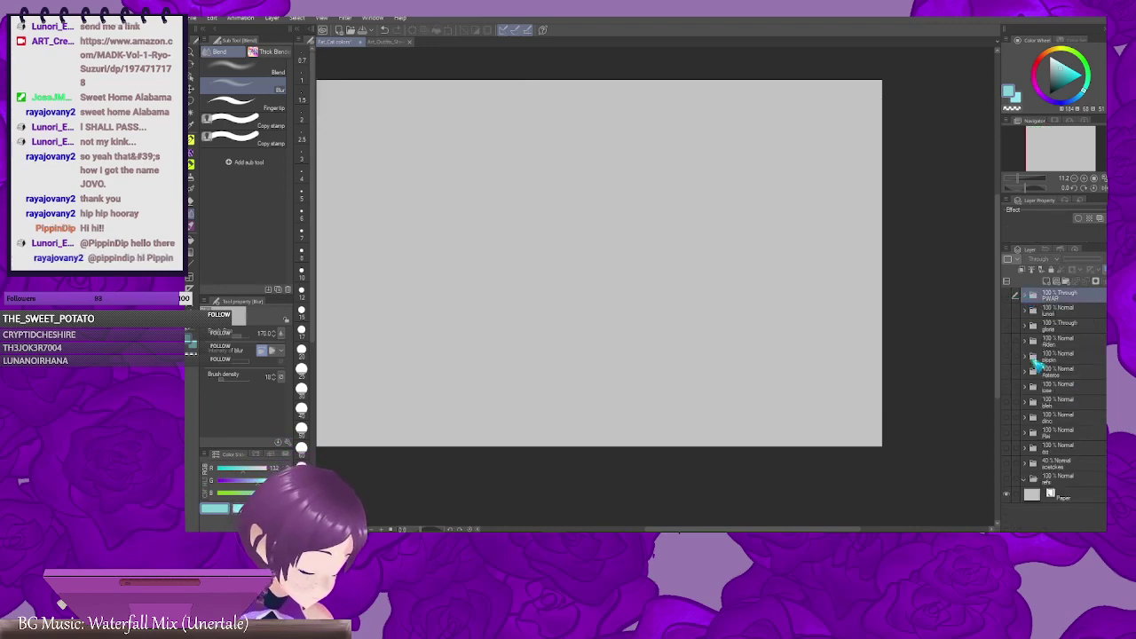
pyautogui.click(1008, 357)
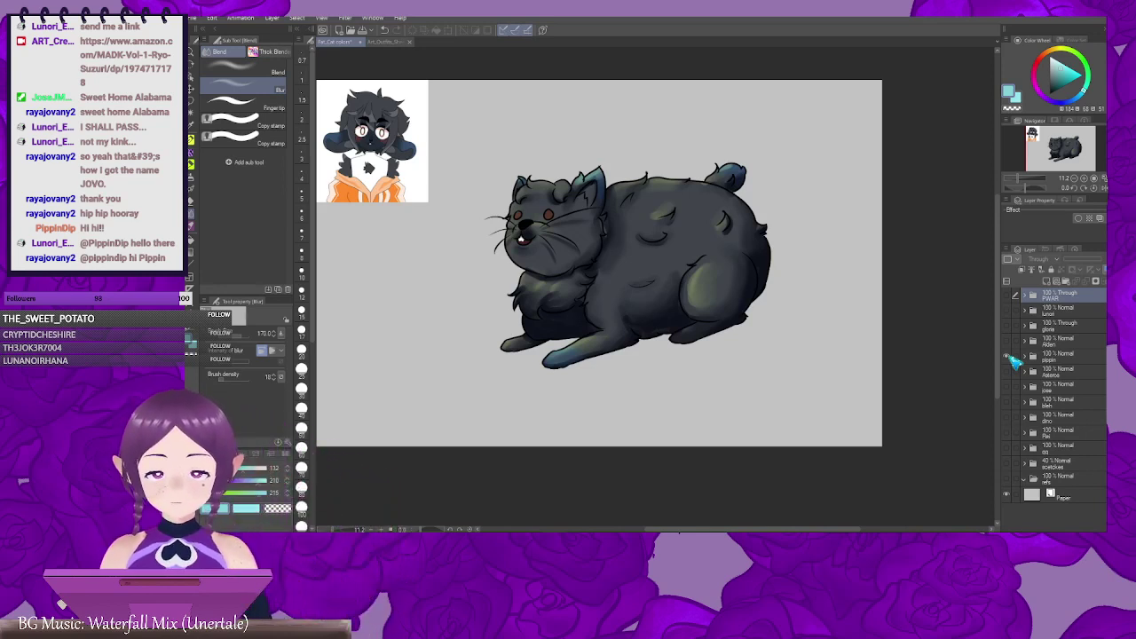
pyautogui.click(1013, 360)
pyautogui.click(1013, 360)
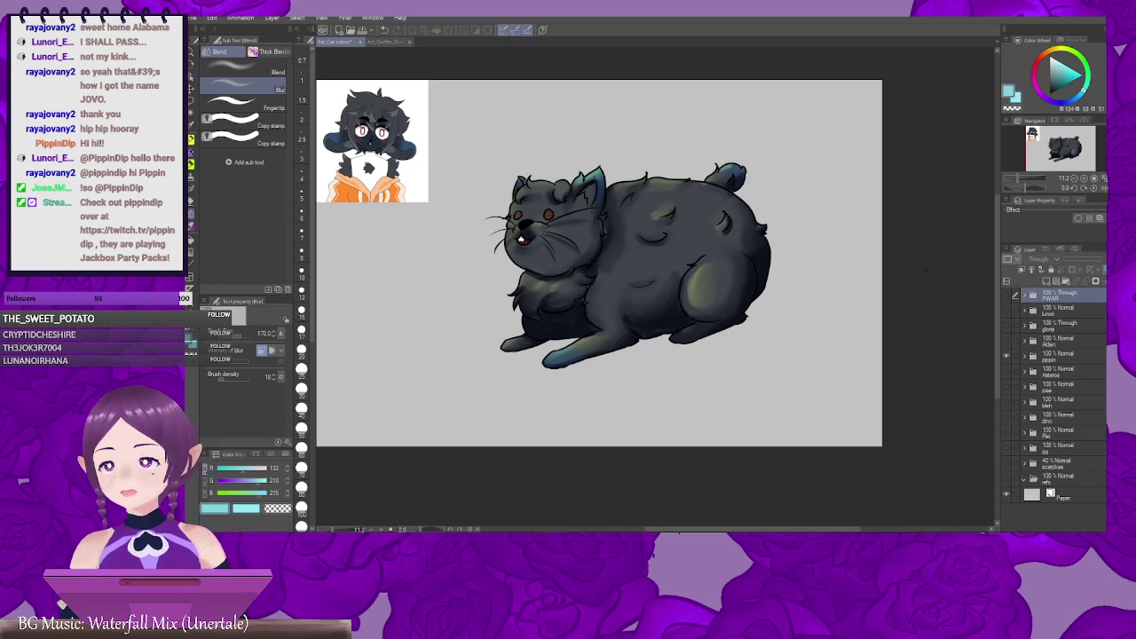
# Step: Switch to the Art_Outfits_Sheet document and examine its three outfit sketches up close, from the apron dress to the pigtailed figure
pyautogui.click(391, 41)
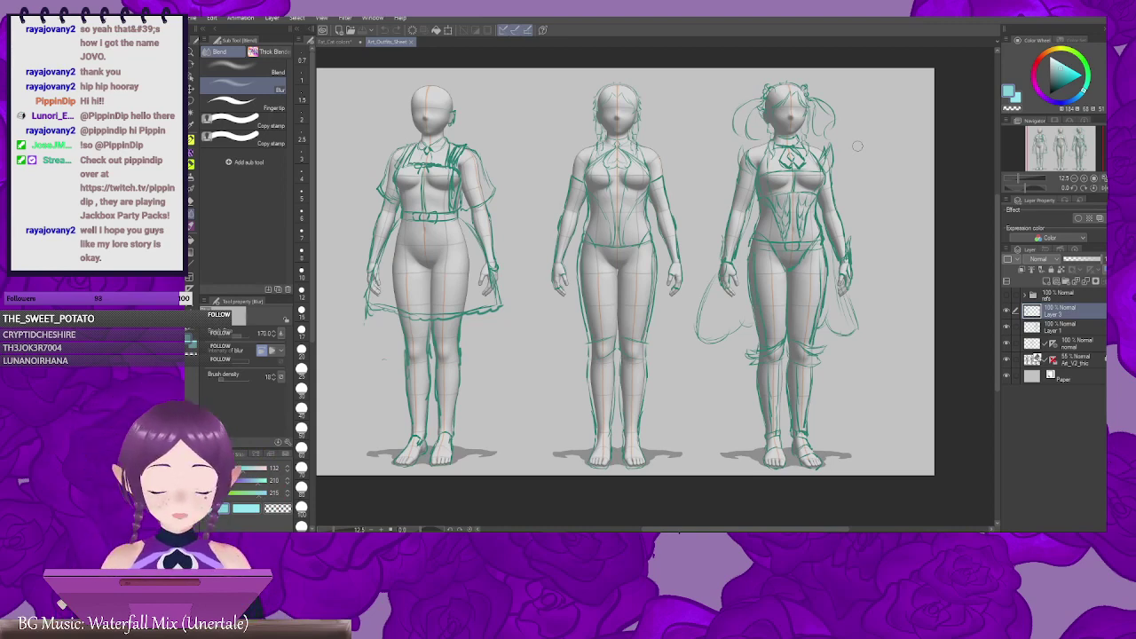
pyautogui.scroll(2, 857, 146)
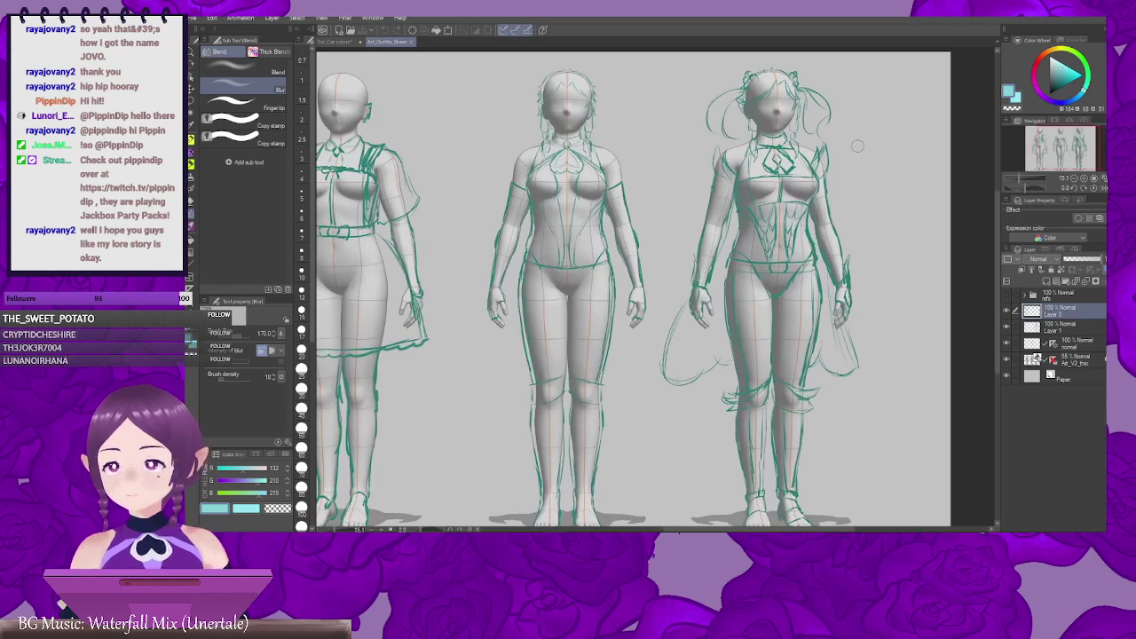
pyautogui.moveTo(622, 162); pyautogui.dragTo(643, 86)
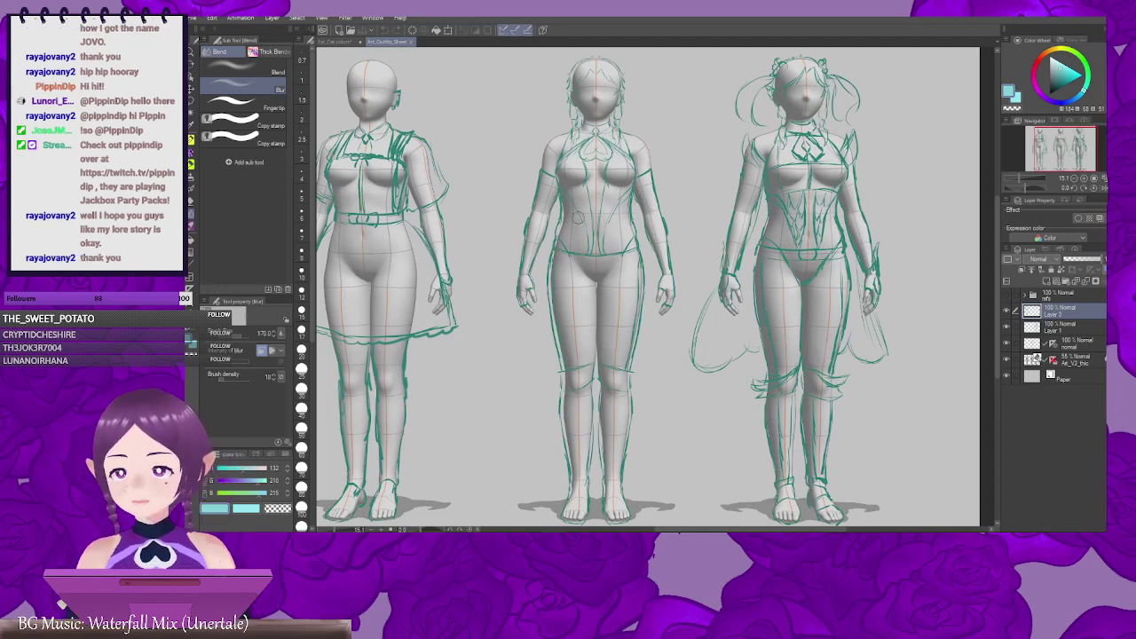
pyautogui.moveTo(588, 245); pyautogui.dragTo(517, 252)
pyautogui.moveTo(511, 211); pyautogui.dragTo(582, 221)
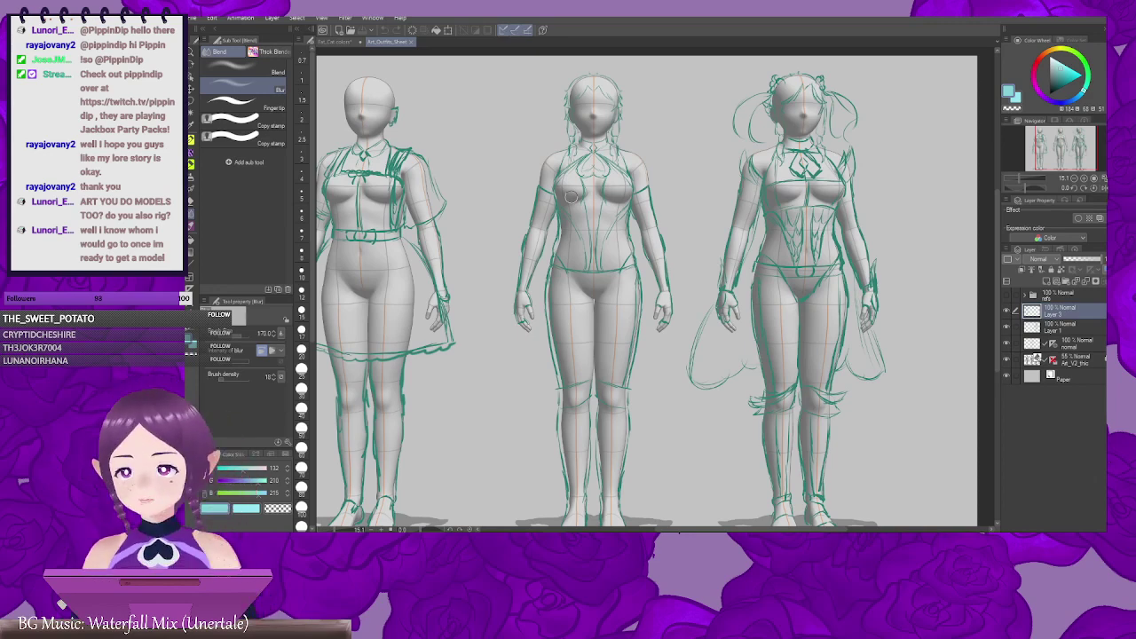
pyautogui.moveTo(765, 229)
pyautogui.mouseDown()
pyautogui.moveTo(617, 216)
pyautogui.moveTo(640, 208)
pyautogui.mouseUp()
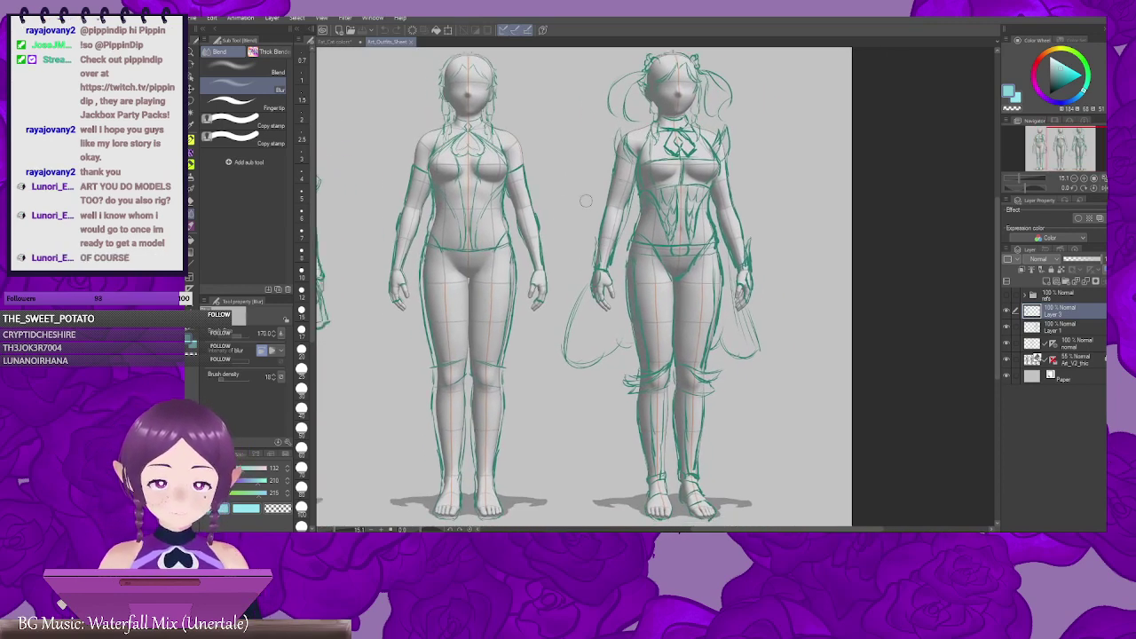
pyautogui.moveTo(496, 188); pyautogui.dragTo(582, 206)
pyautogui.hscroll(3, 609, 261)
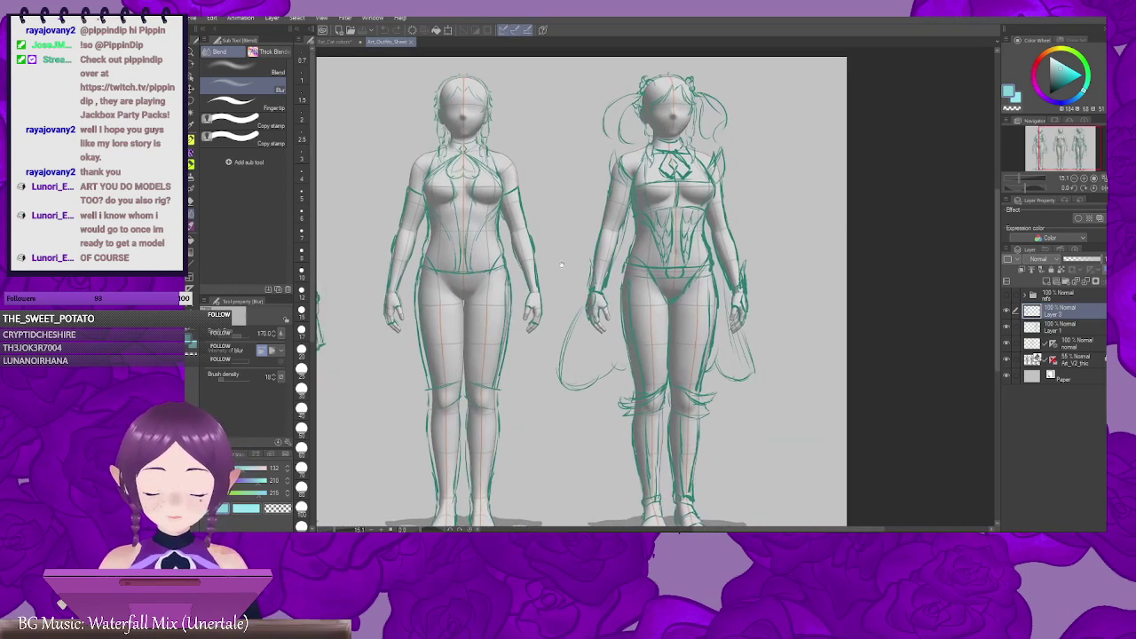
pyautogui.moveTo(763, 364); pyautogui.dragTo(751, 400)
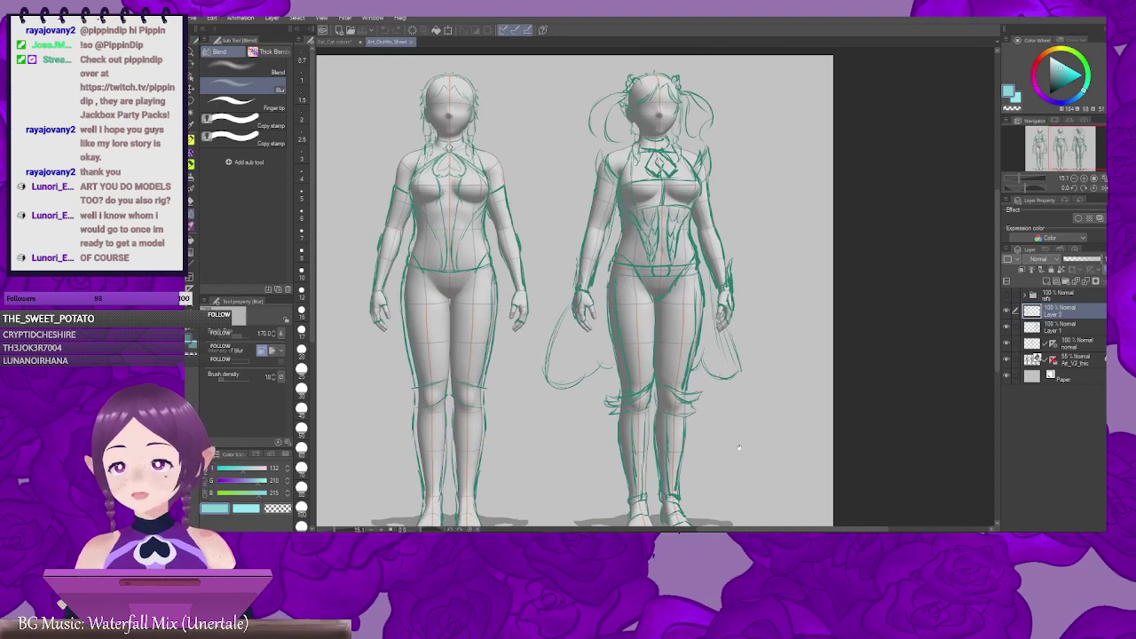
pyautogui.moveTo(712, 461); pyautogui.dragTo(791, 444)
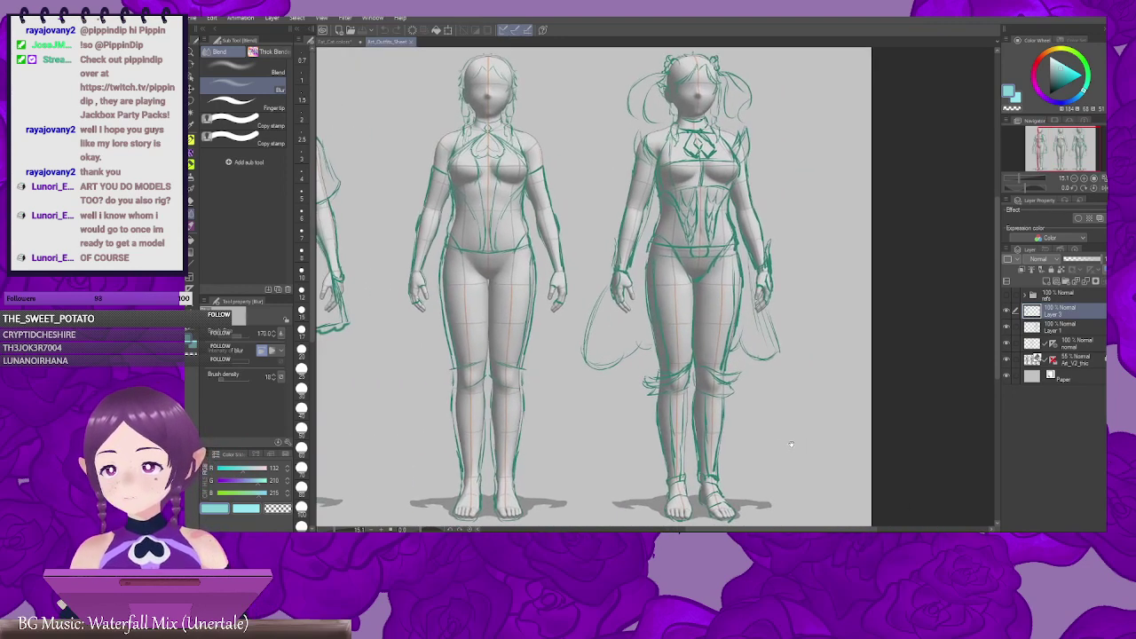
pyautogui.moveTo(542, 451); pyautogui.dragTo(851, 440)
pyautogui.scroll(1, 850, 440)
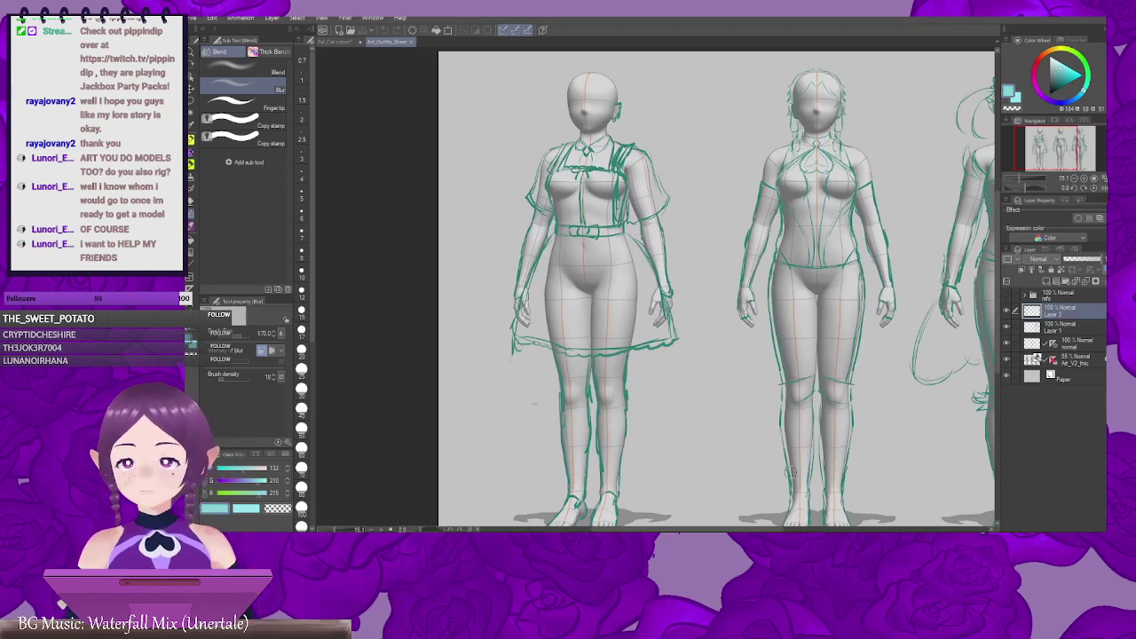
pyautogui.moveTo(829, 471); pyautogui.dragTo(786, 486)
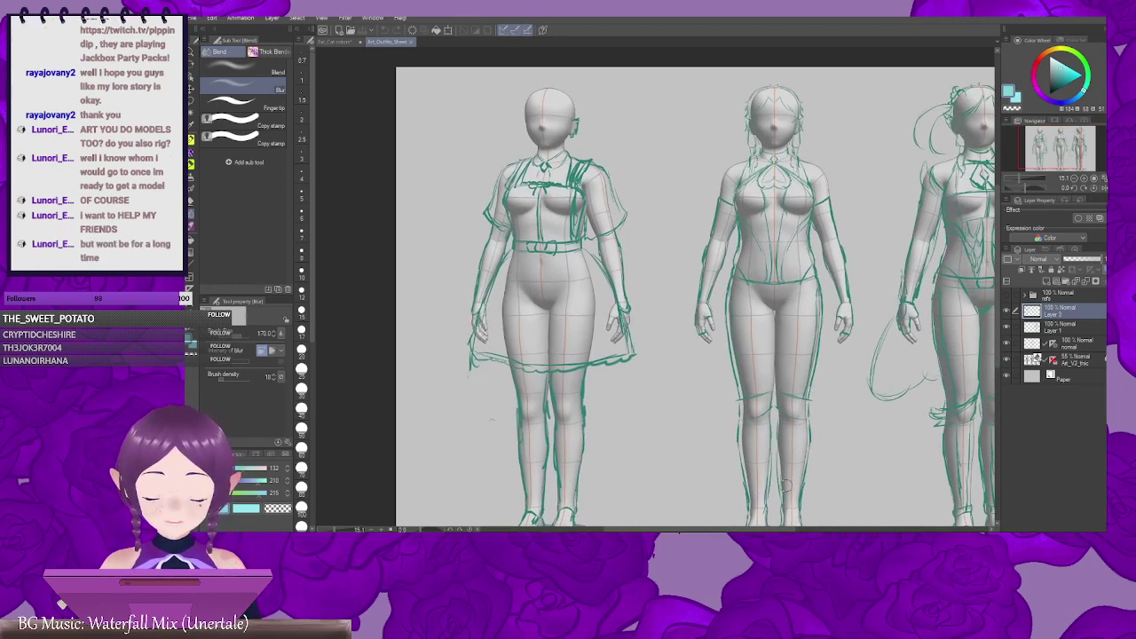
pyautogui.moveTo(772, 527)
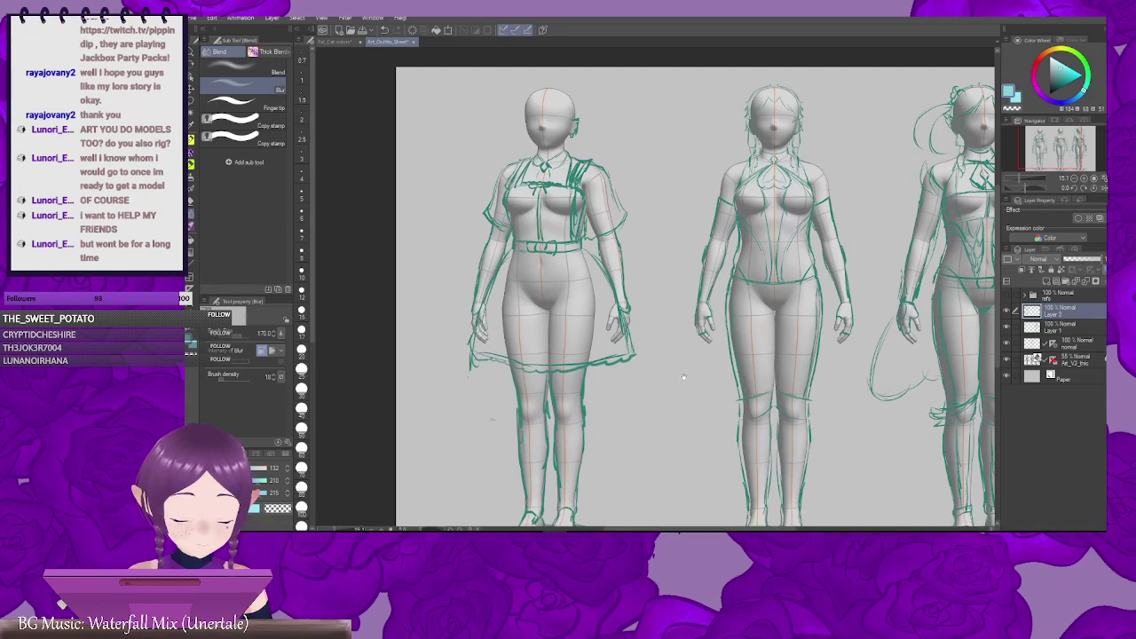
pyautogui.moveTo(684, 377); pyautogui.dragTo(626, 401)
pyautogui.moveTo(646, 294); pyautogui.dragTo(689, 330)
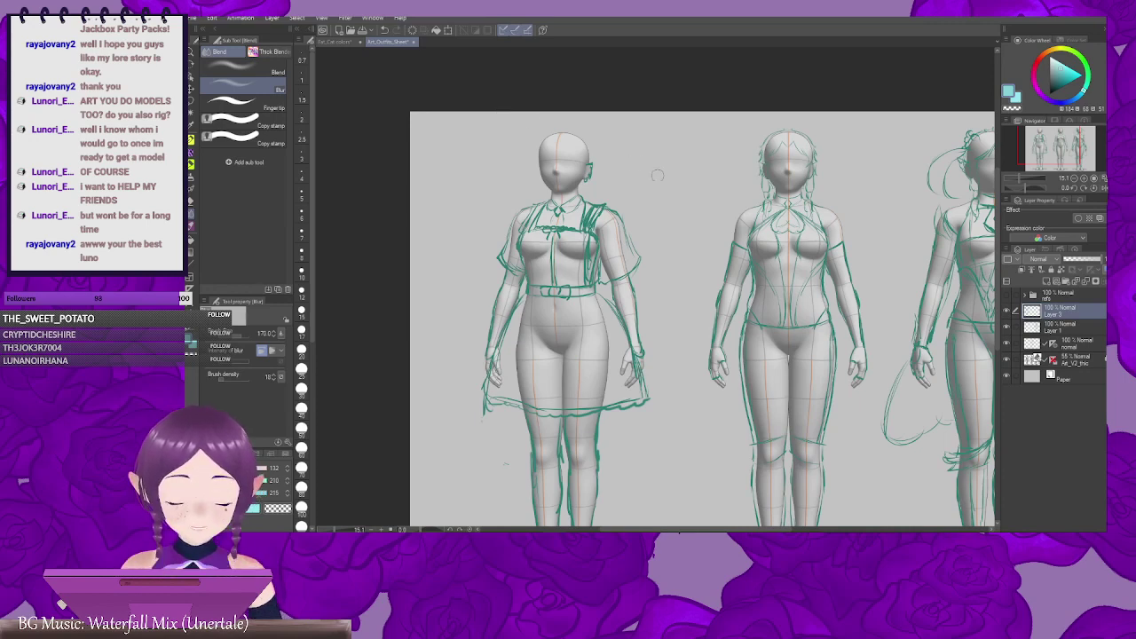
pyautogui.moveTo(768, 258); pyautogui.dragTo(654, 198)
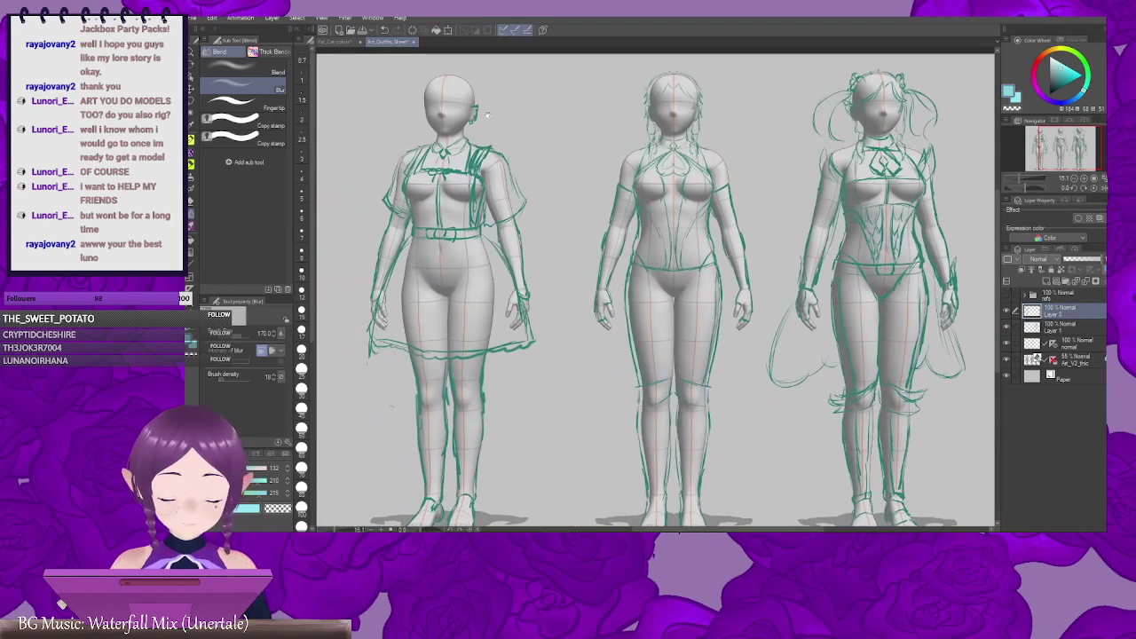
# Step: Close Art_Outfits_Sheet without saving its changes and recentre the dark fluffy cat in the Fat_Cat colors document
pyautogui.click(413, 41)
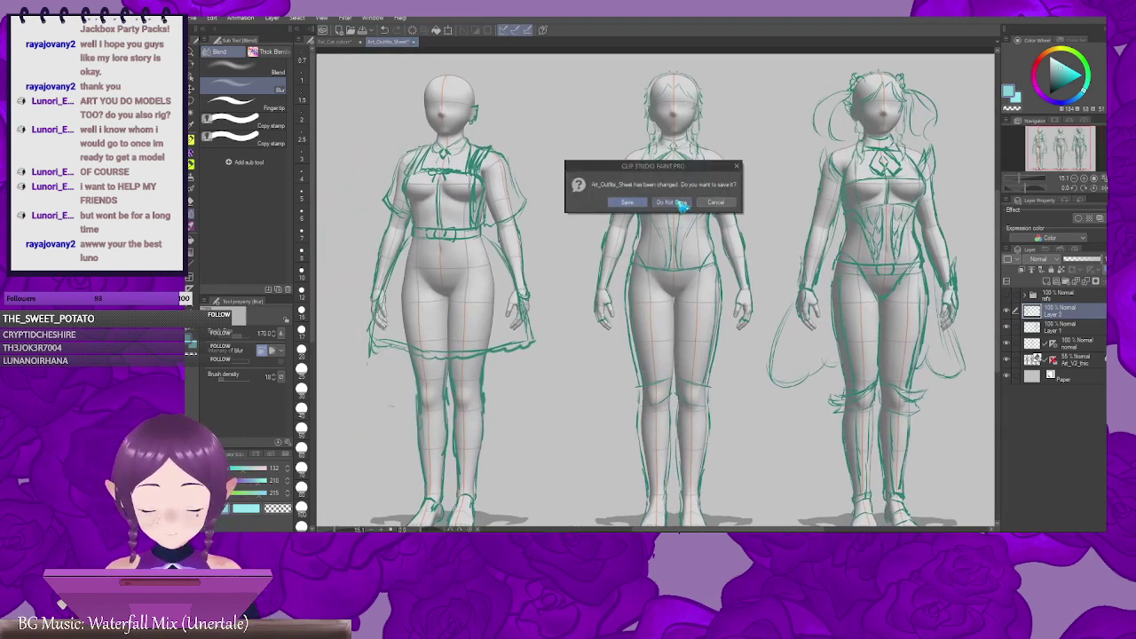
pyautogui.click(679, 202)
pyautogui.moveTo(610, 137)
pyautogui.mouseDown()
pyautogui.moveTo(652, 110)
pyautogui.moveTo(687, 157)
pyautogui.moveTo(654, 181)
pyautogui.mouseUp()
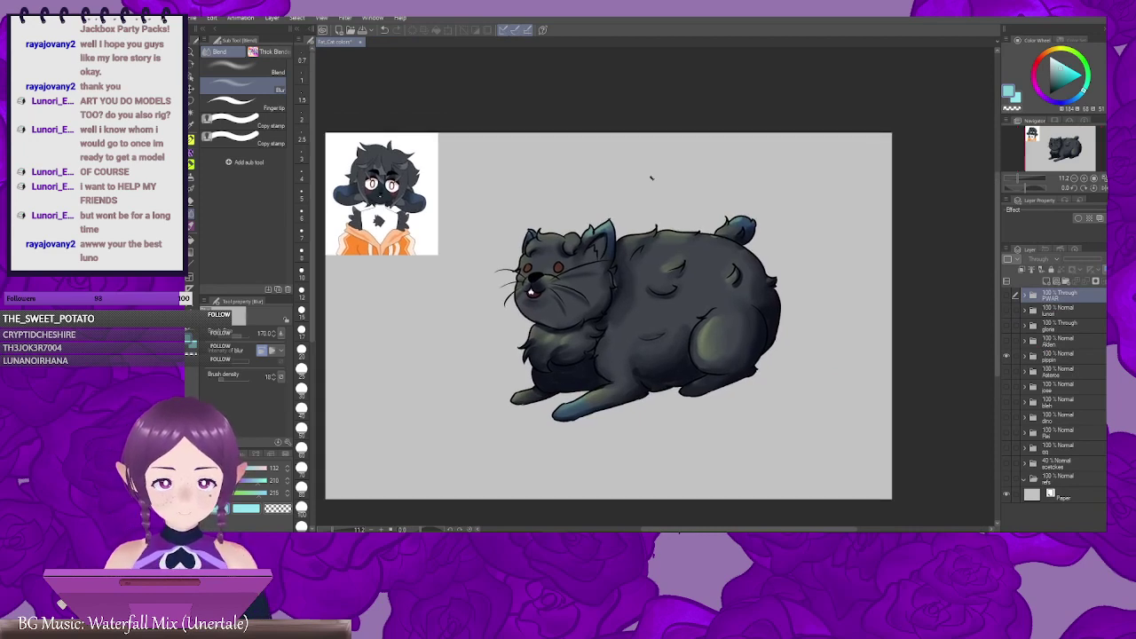